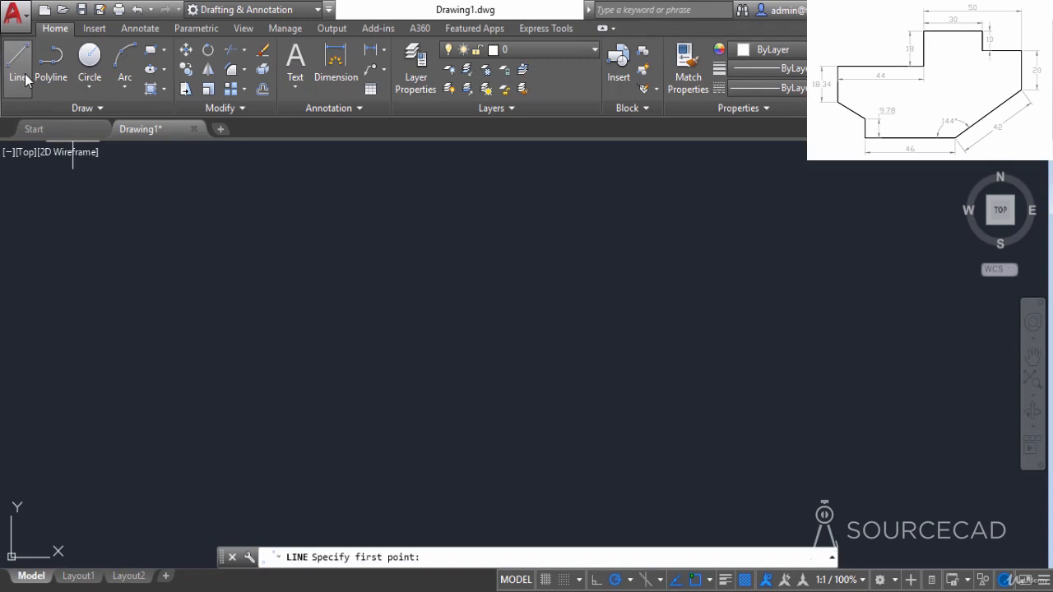
# Step: Draw a 46-unit horizontal line to the right as the bottom edge of the first outline
pyautogui.click(293, 366)
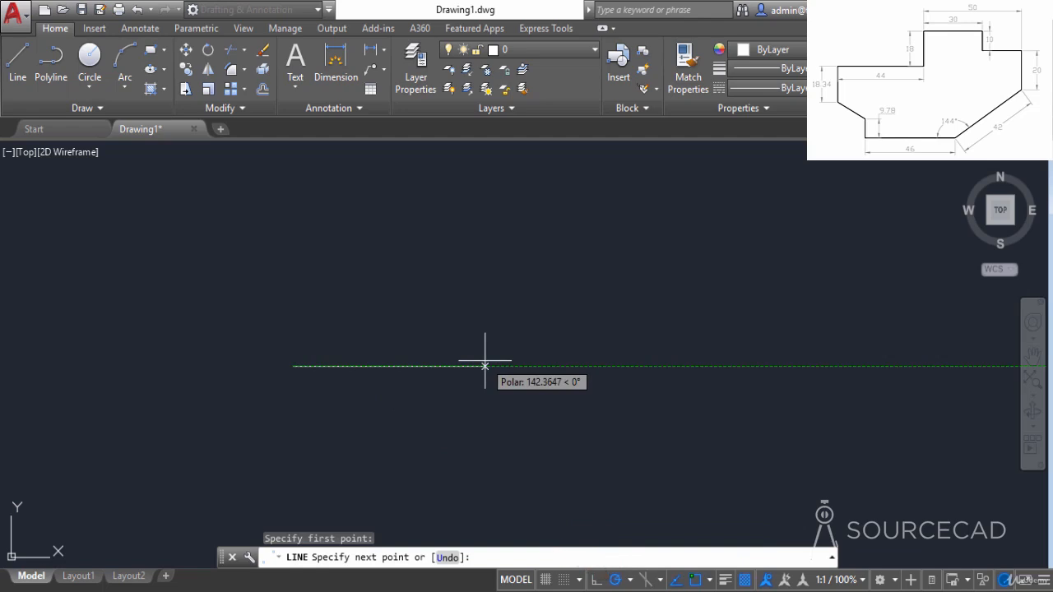
pyautogui.write('46')
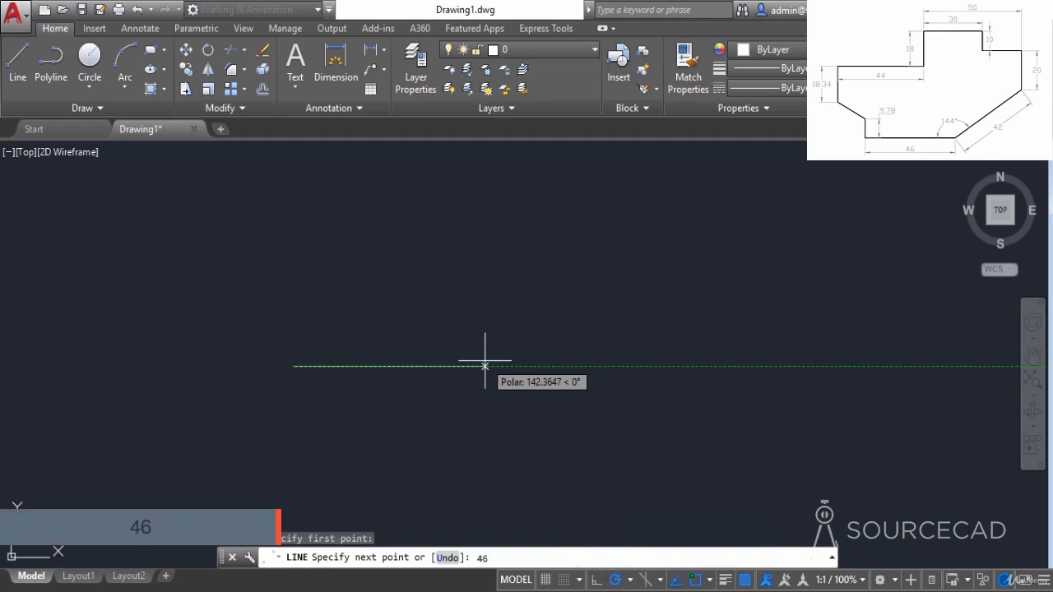
pyautogui.press('Return')
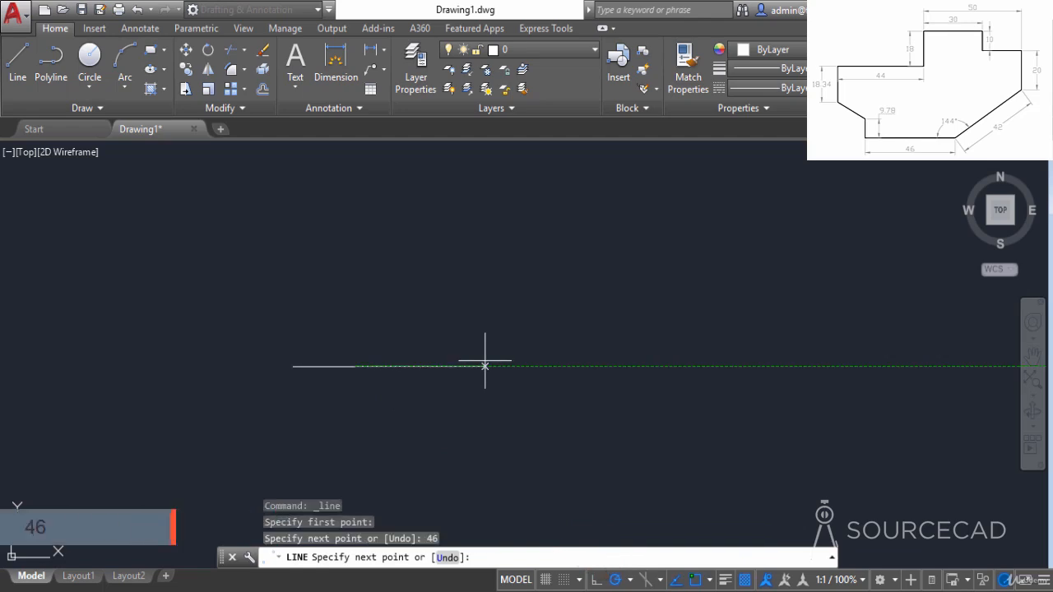
pyautogui.scroll(4, 370, 353)
pyautogui.moveTo(383, 370); pyautogui.dragTo(563, 362, button='middle')
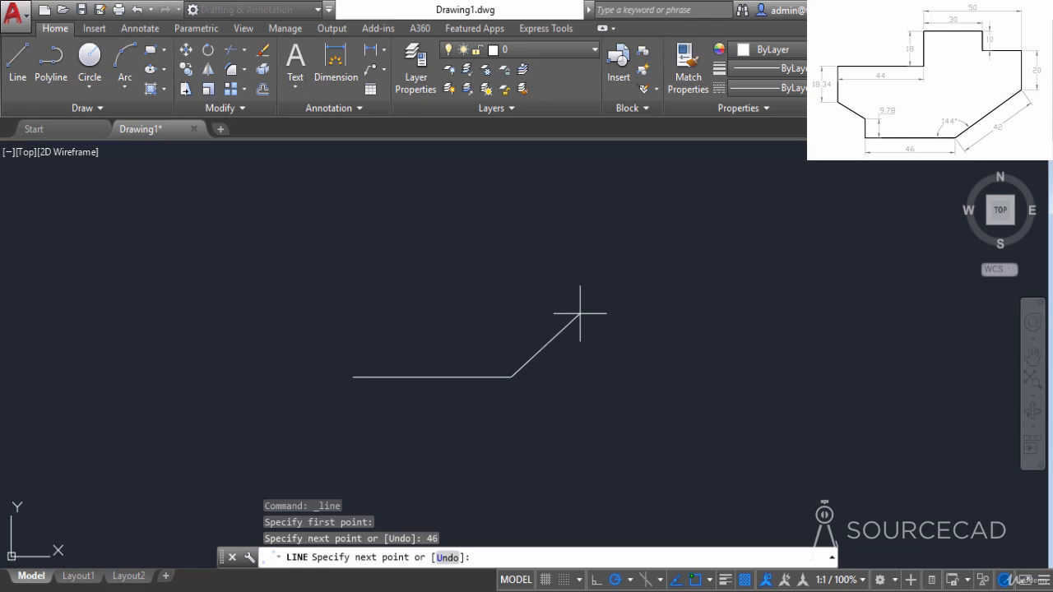
# Step: Lock the direction of the next line segment, from the bottom edge's right end, at 36 degrees
pyautogui.press('F8')
pyautogui.write('<')
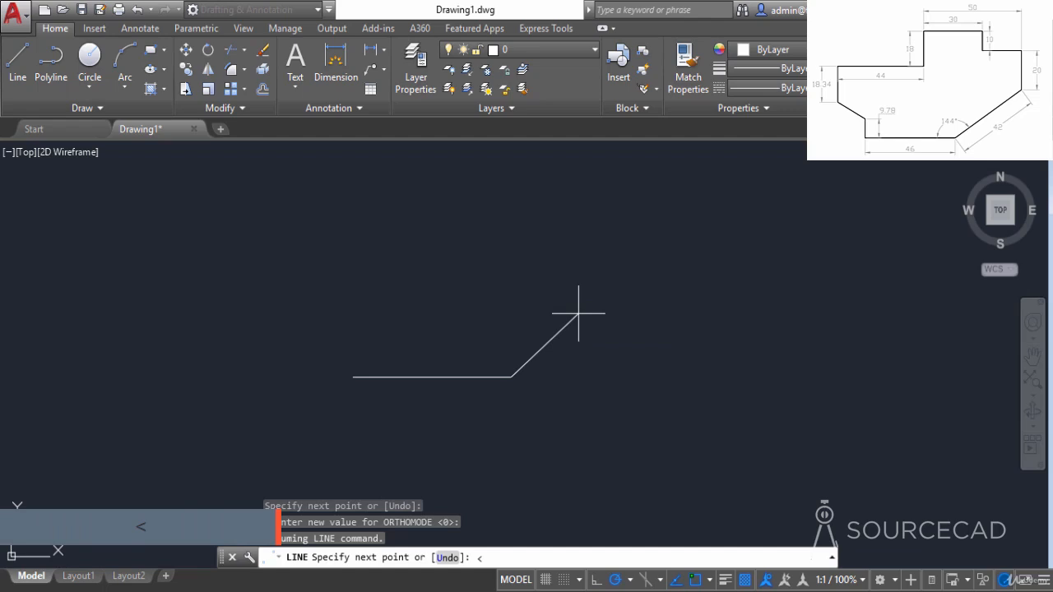
pyautogui.write('36')
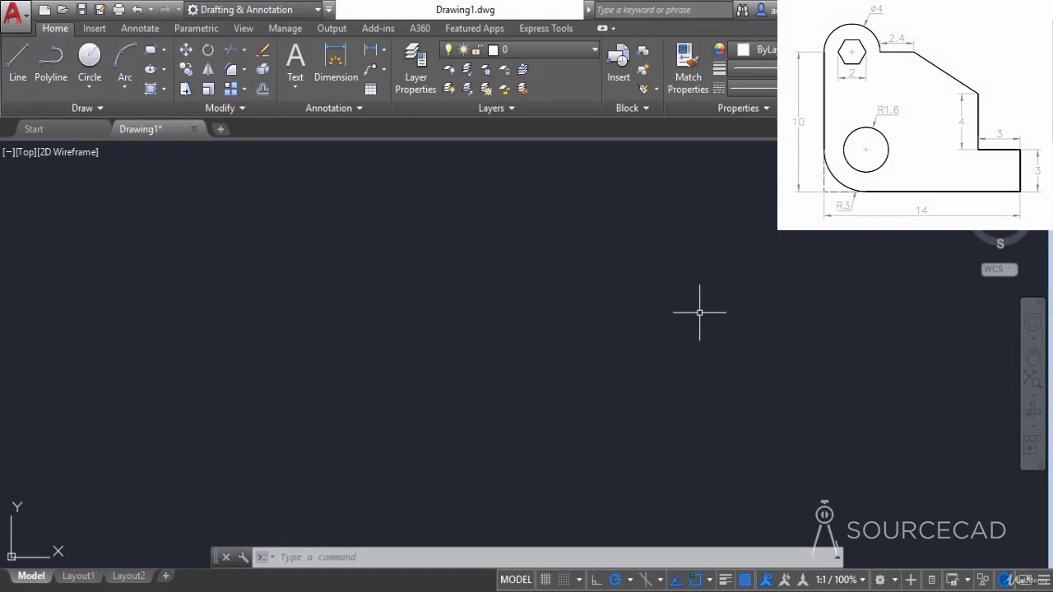
# Step: Draw a 14-unit horizontal line to the right as the base of the bracket outline
pyautogui.click(15, 72)
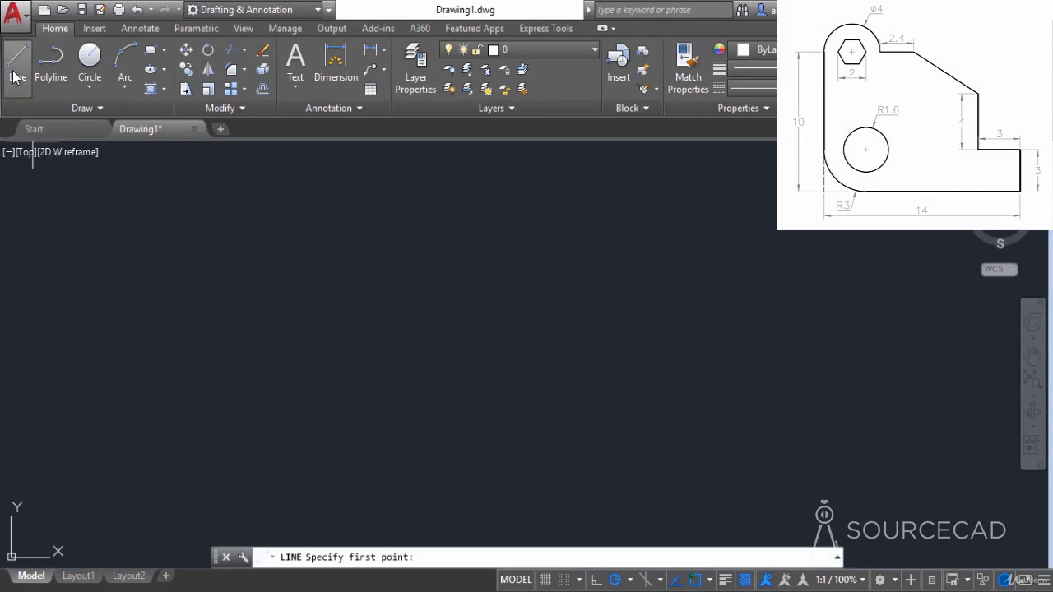
pyautogui.click(311, 392)
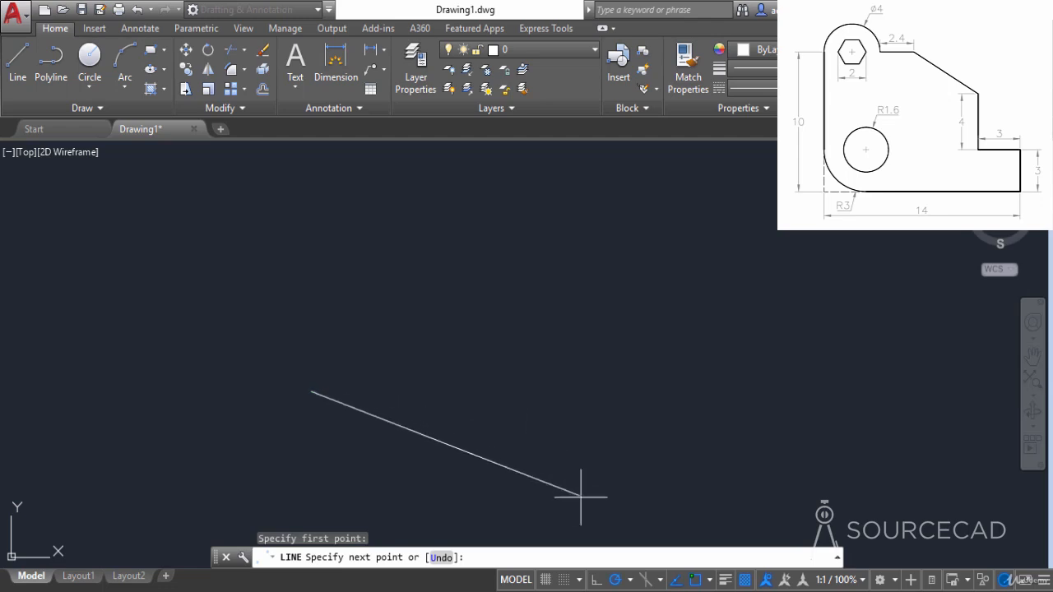
pyautogui.click(616, 581)
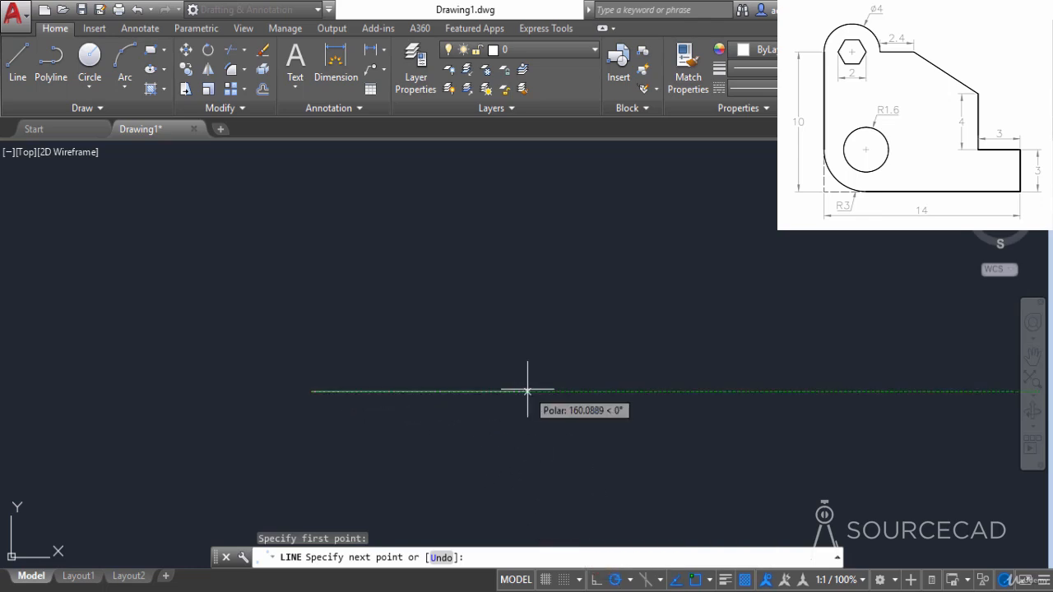
pyautogui.write('14')
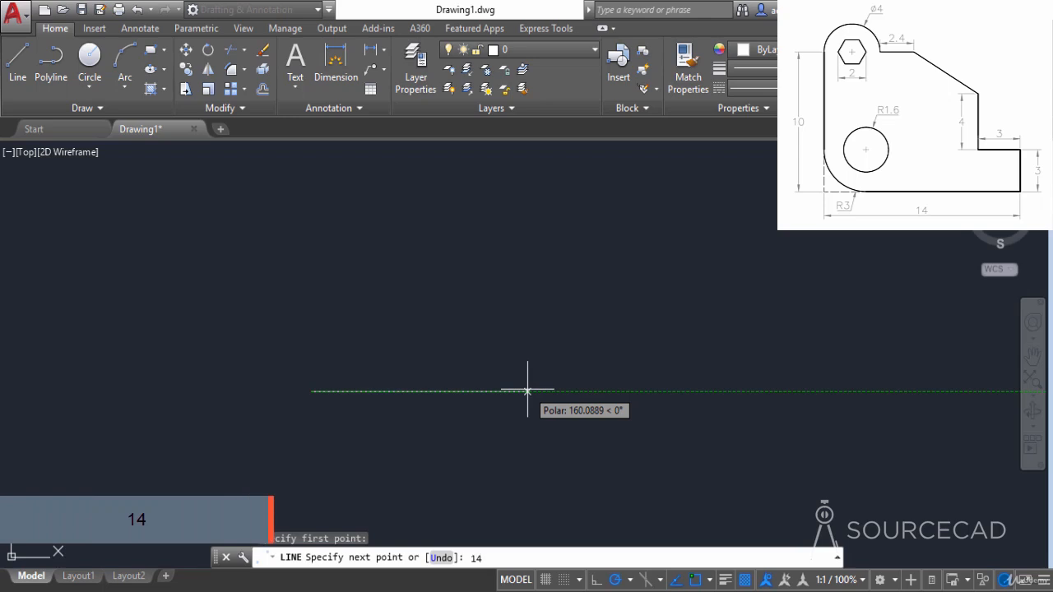
pyautogui.press('Return')
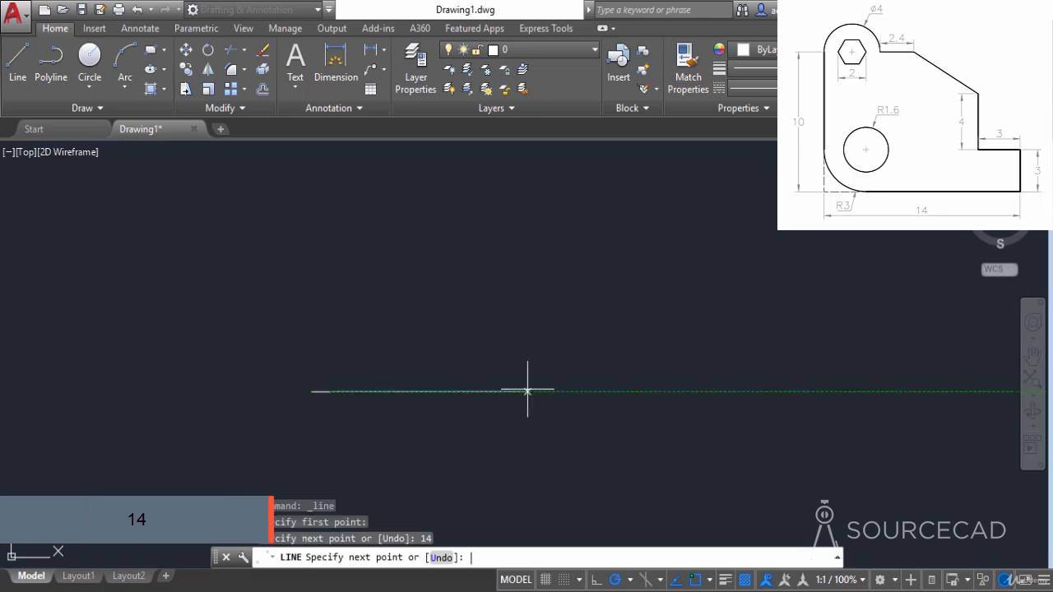
# Step: Continue the outline from the base's right end with segments 3 units up, 3 units left and 4 units up
pyautogui.scroll(6, 317, 367)
pyautogui.moveTo(356, 445)
pyautogui.mouseDown(button='middle')
pyautogui.moveTo(512, 372)
pyautogui.moveTo(627, 368)
pyautogui.mouseUp(button='middle')
pyautogui.scroll(4, 540, 357)
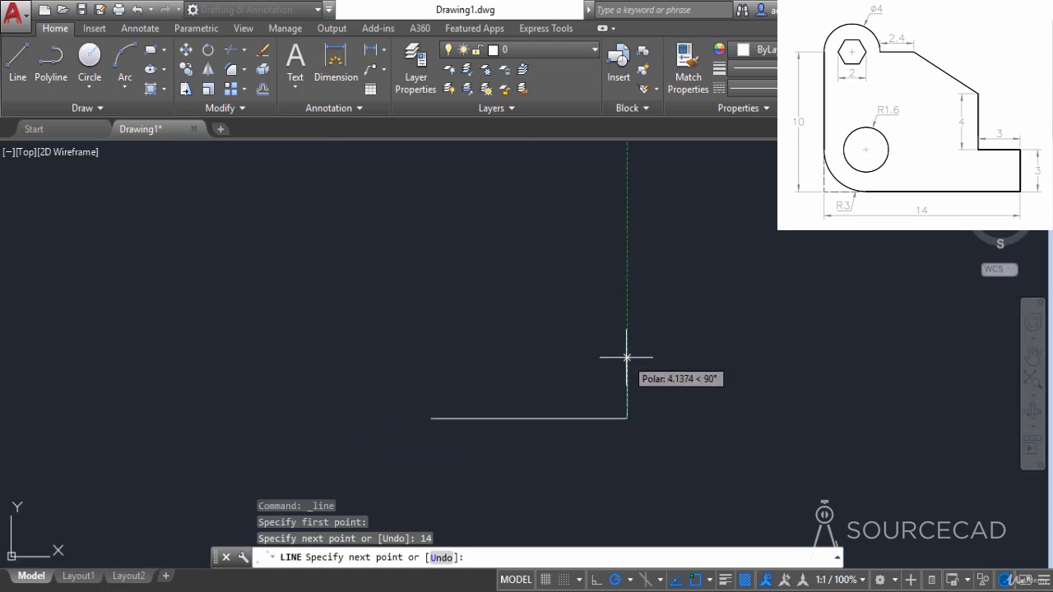
pyautogui.write('3')
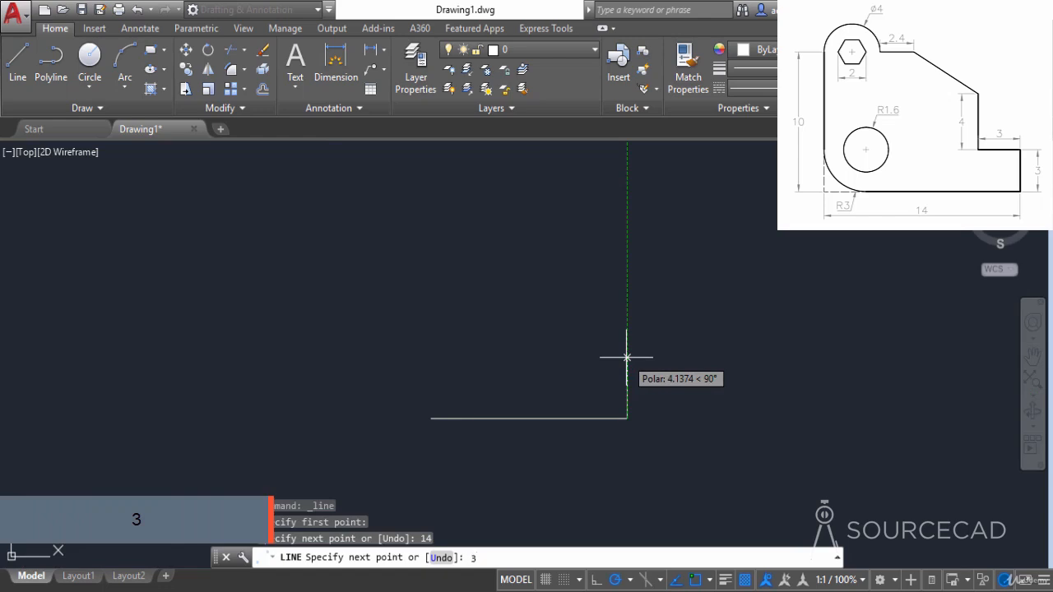
pyautogui.press('Return')
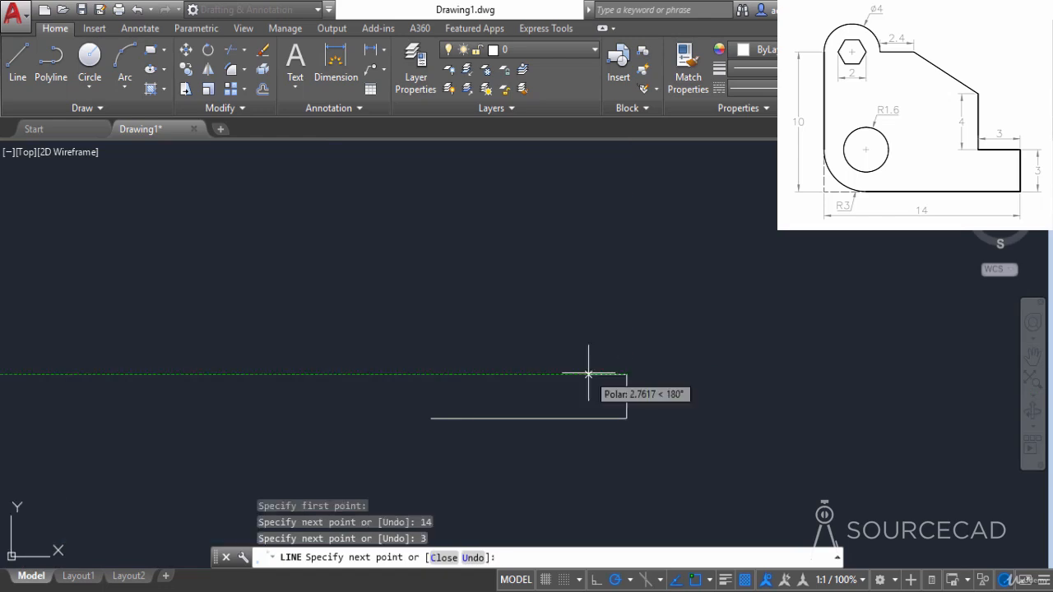
pyautogui.write('3')
pyautogui.press('Return')
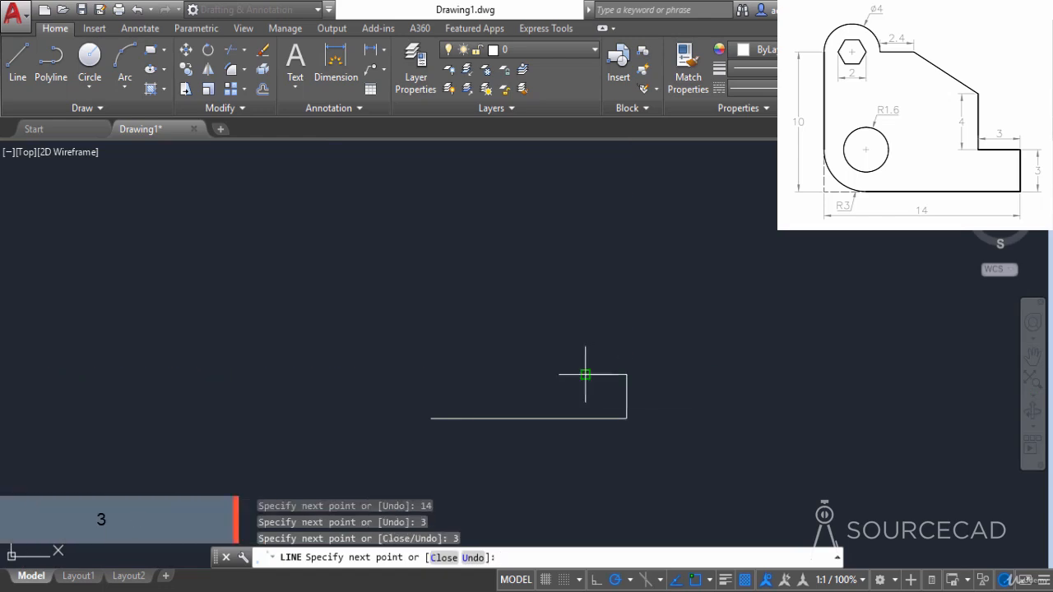
pyautogui.write('4')
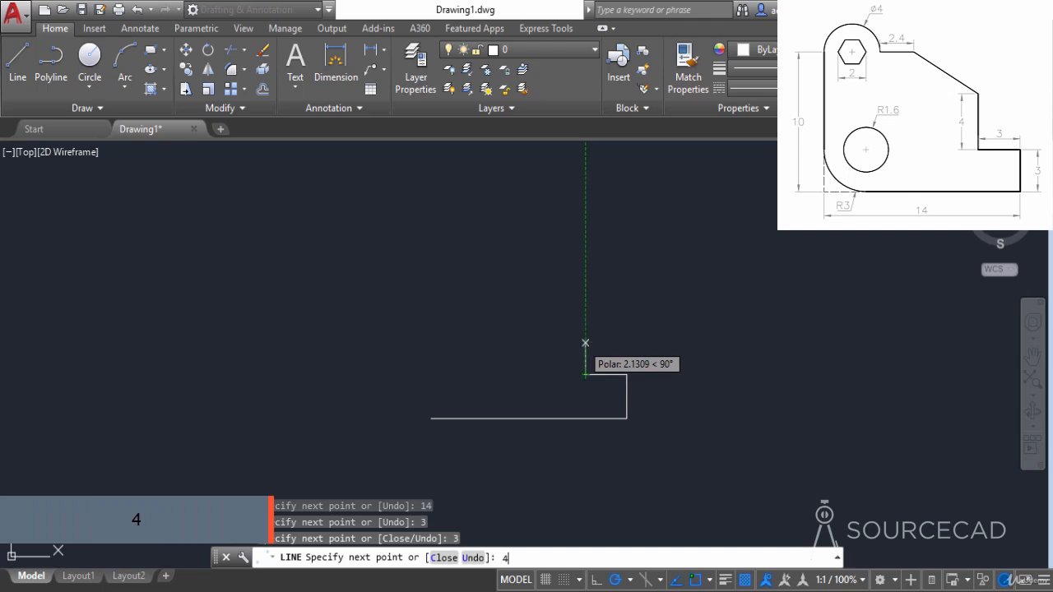
pyautogui.press('Return')
pyautogui.press('Return')
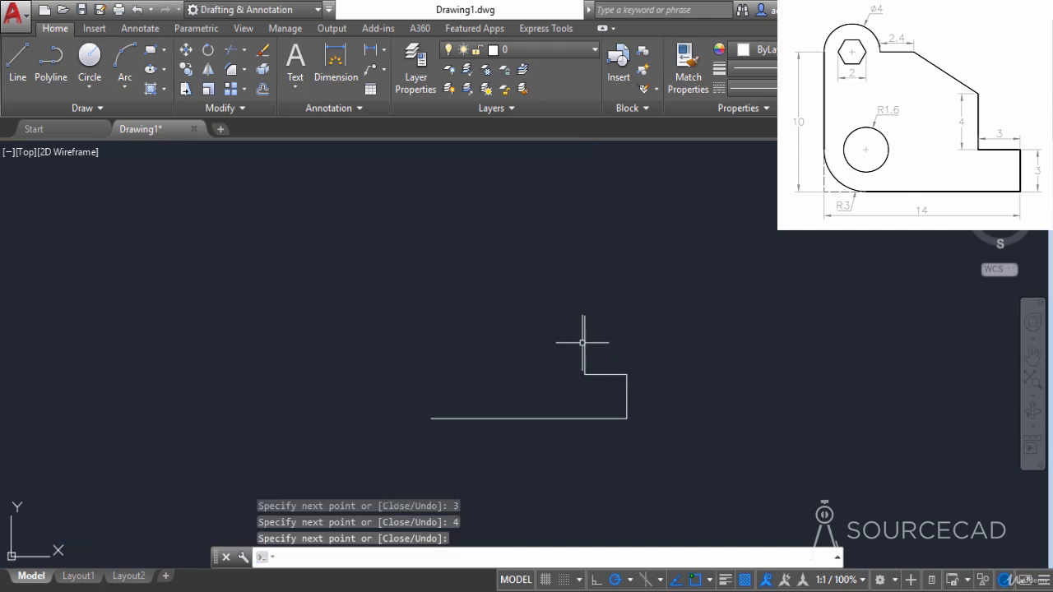
# Step: Draw a 10-unit vertical line upward from the left end of the base
pyautogui.press('Return')
pyautogui.click(431, 418)
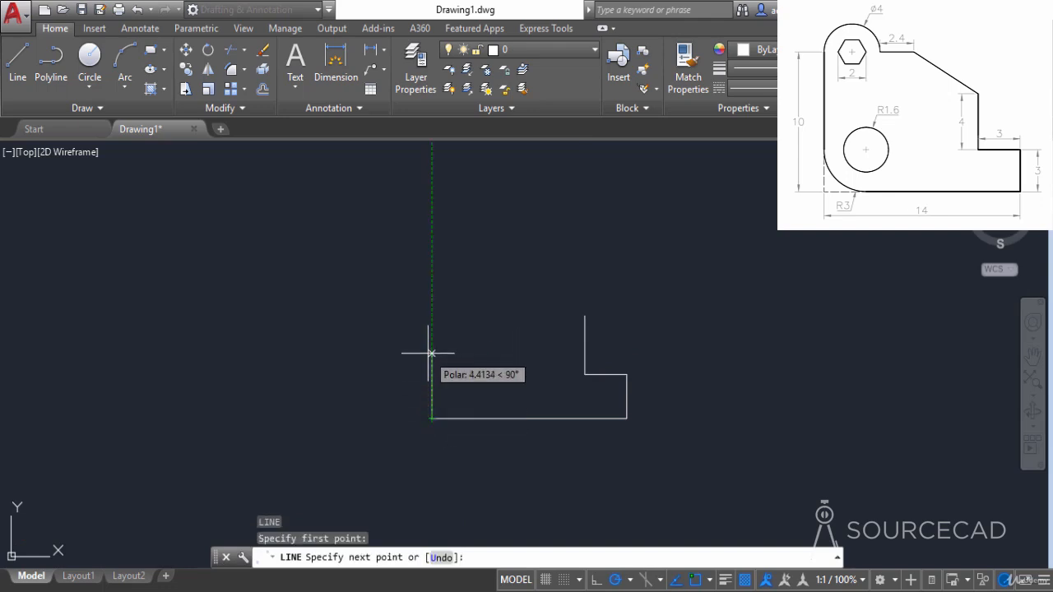
pyautogui.write('10')
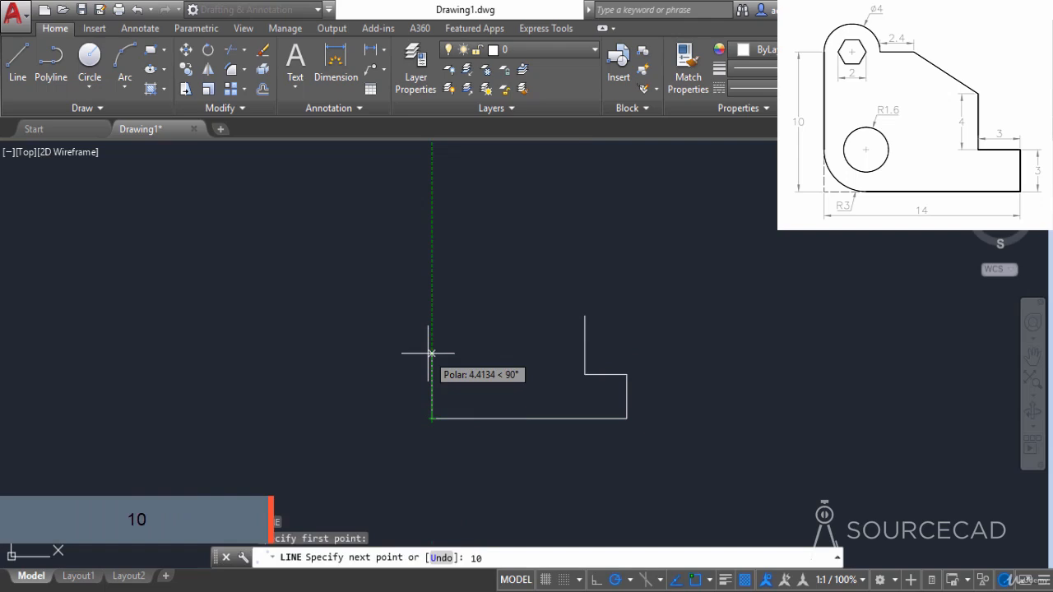
pyautogui.press('Return')
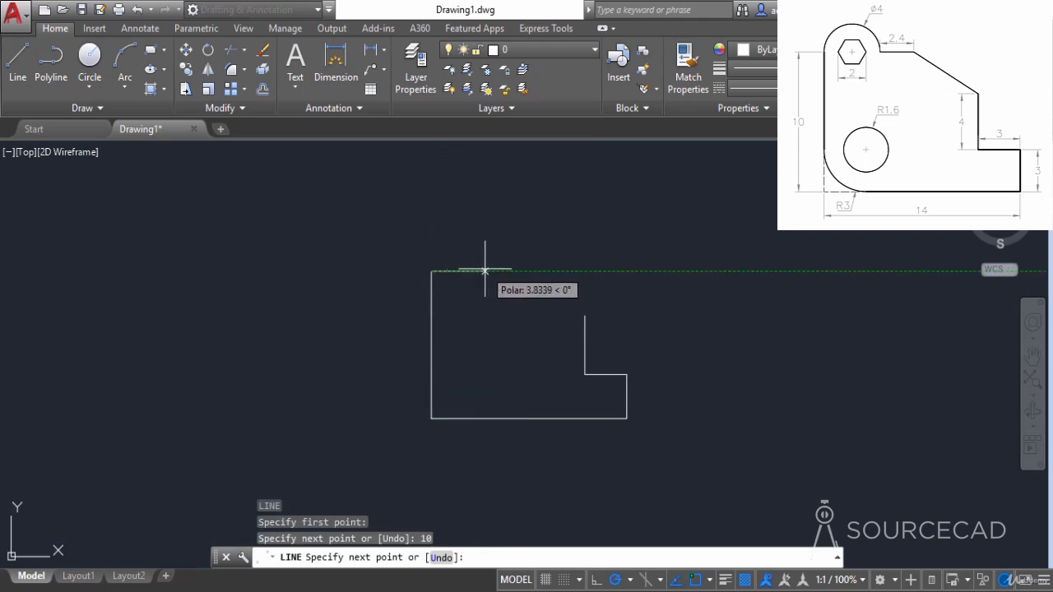
# Step: Extend the top edge right by 4 and 2.4 units, and join it diagonally to the top of the 4-unit vertical edge
pyautogui.write('4')
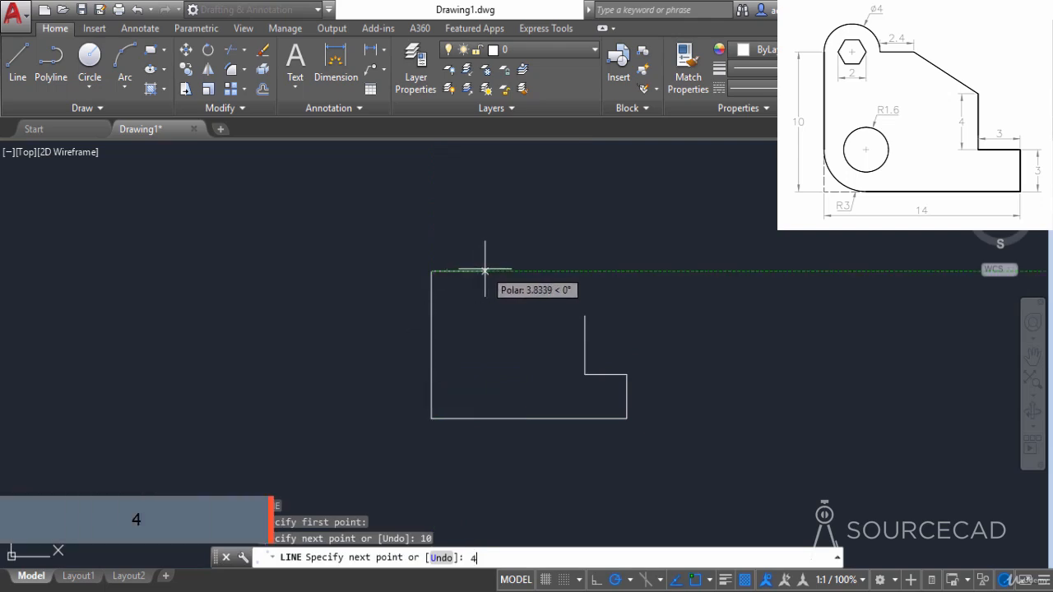
pyautogui.press('Return')
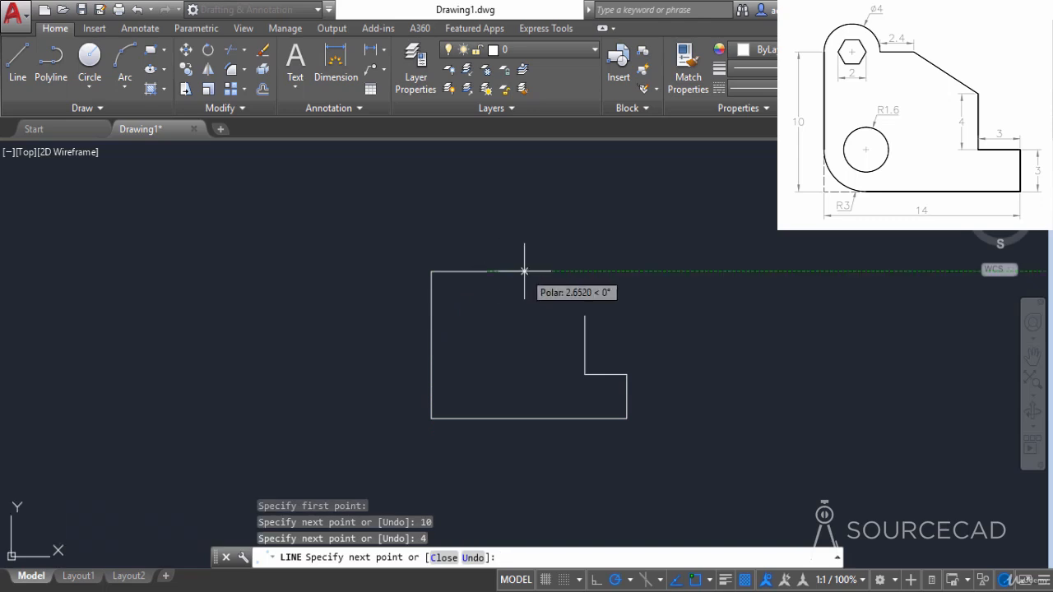
pyautogui.write('2.4')
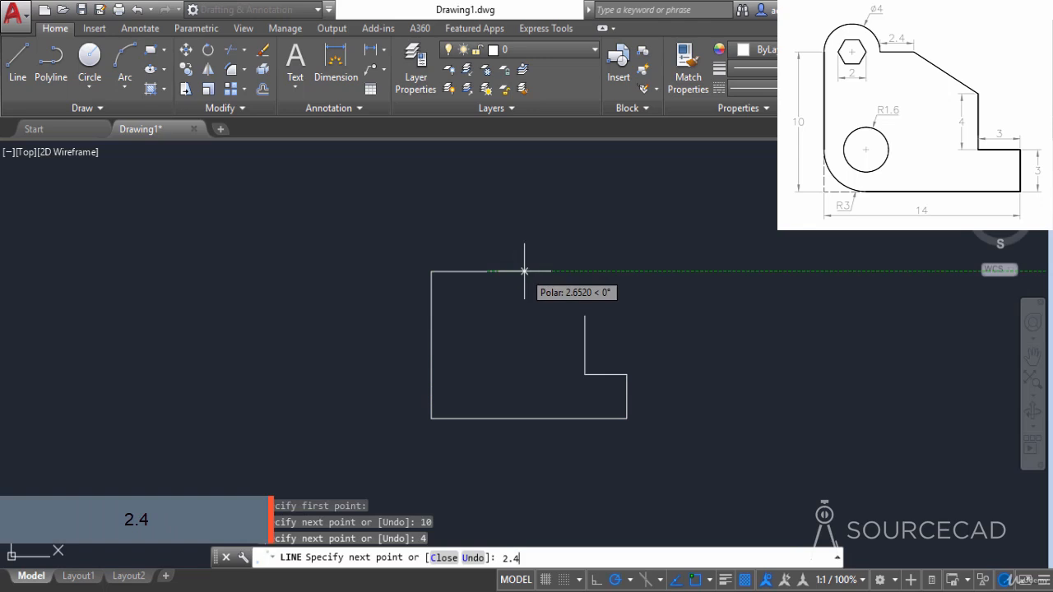
pyautogui.press('Return')
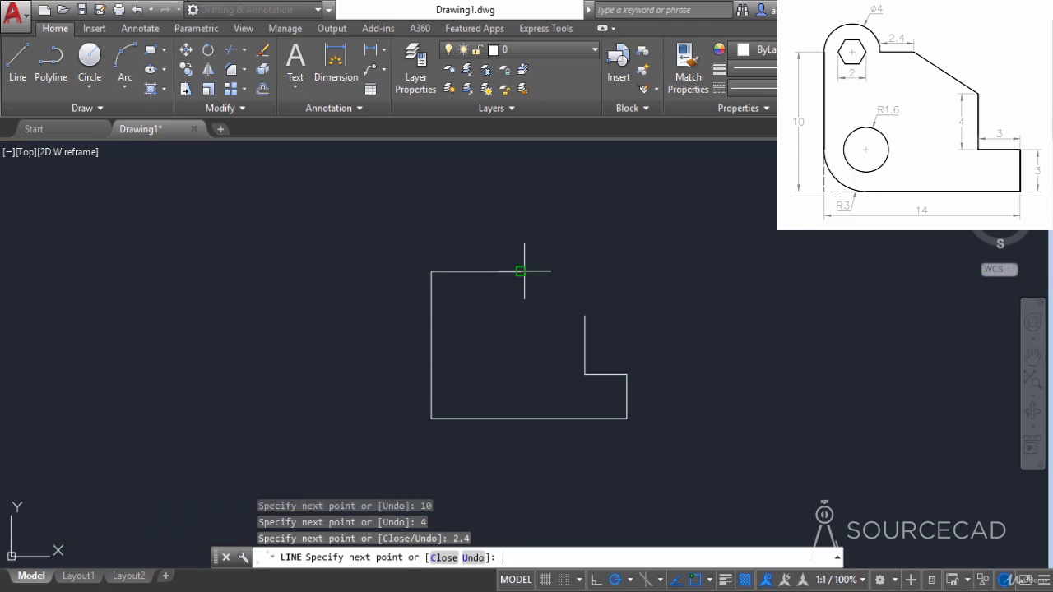
pyautogui.click(583, 314)
pyautogui.rightClick(622, 277)
pyautogui.click(634, 281)
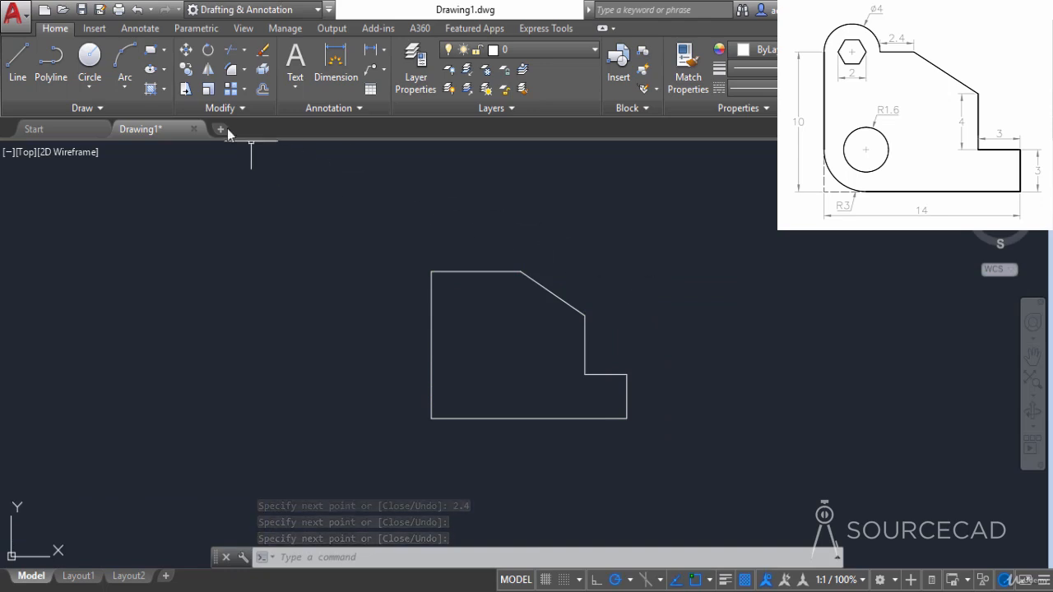
# Step: Draw a two-point circle using the endpoints of the 4-unit top segment as its diameter
pyautogui.click(90, 86)
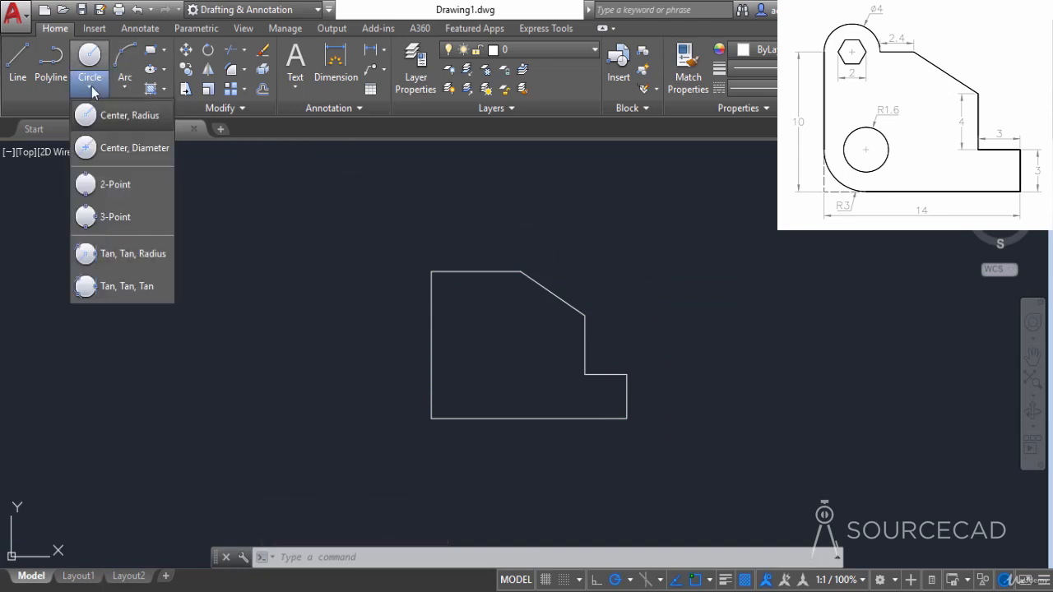
pyautogui.click(116, 187)
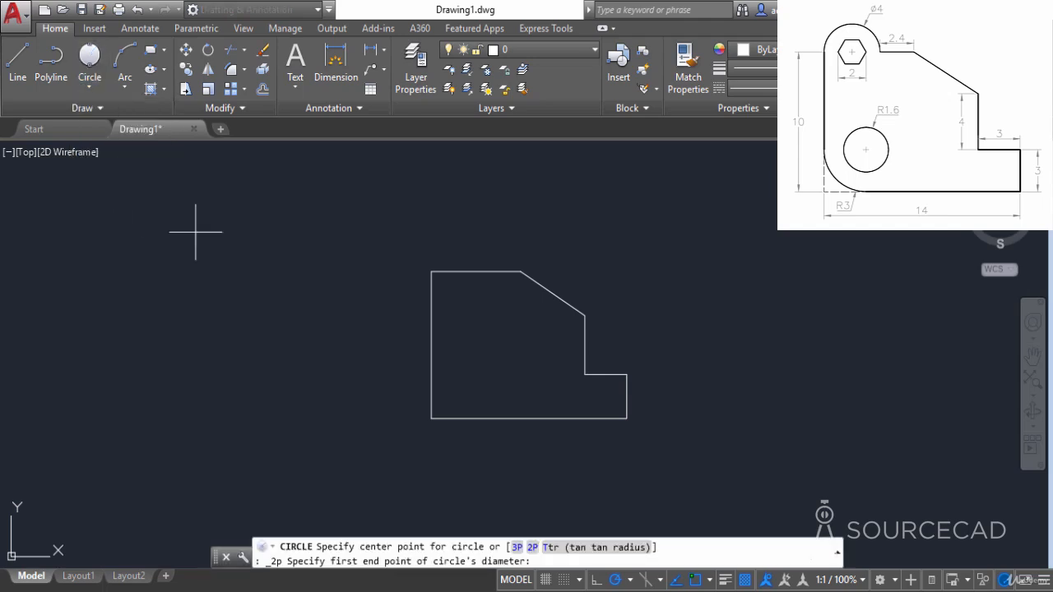
pyautogui.click(432, 271)
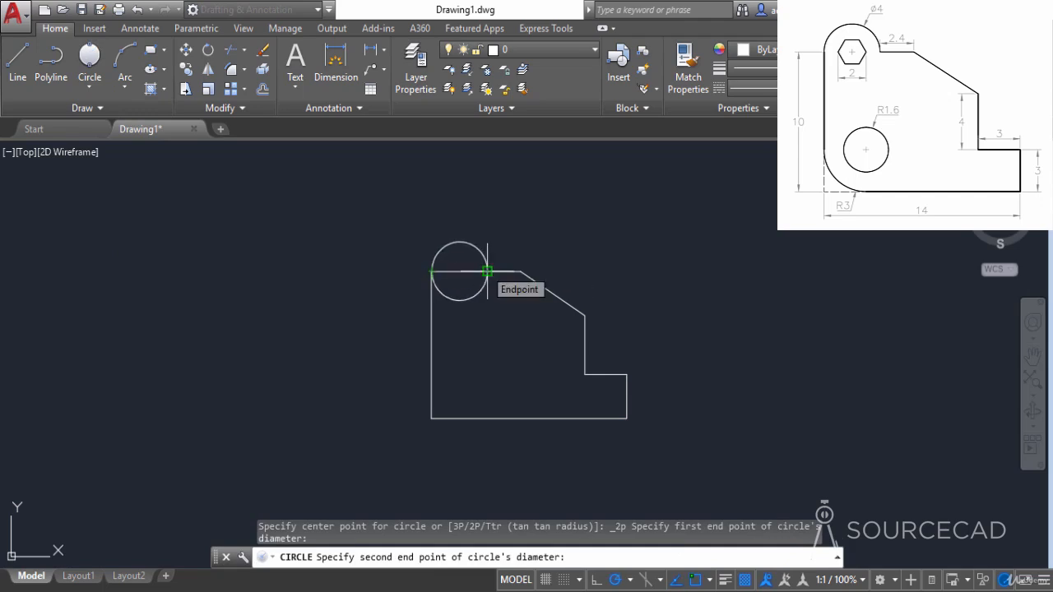
pyautogui.click(487, 272)
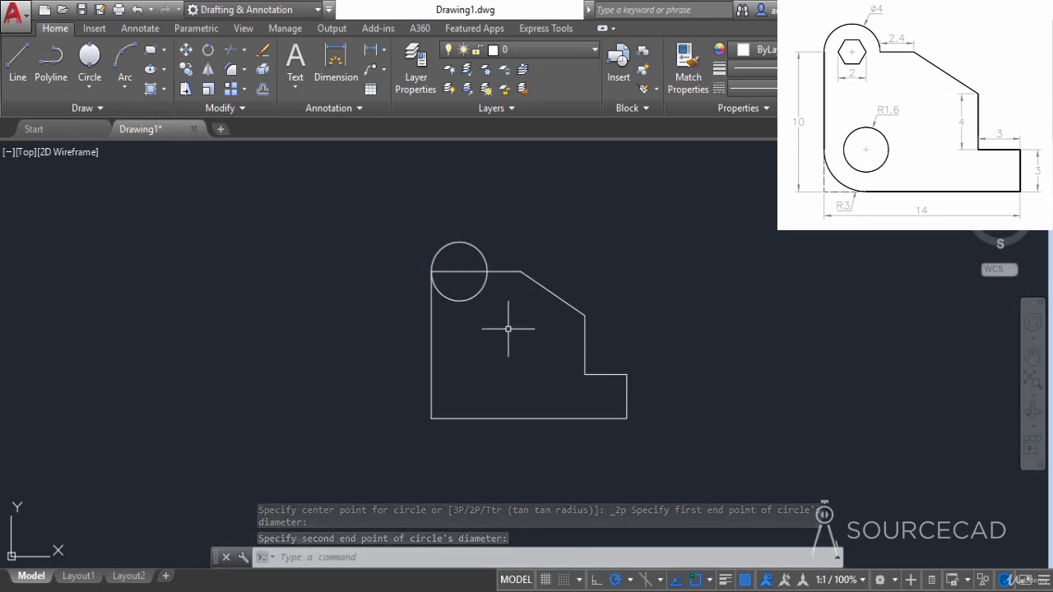
# Step: Fillet the lower-left corner between the vertical edge and the base with a radius of 3
pyautogui.click(231, 69)
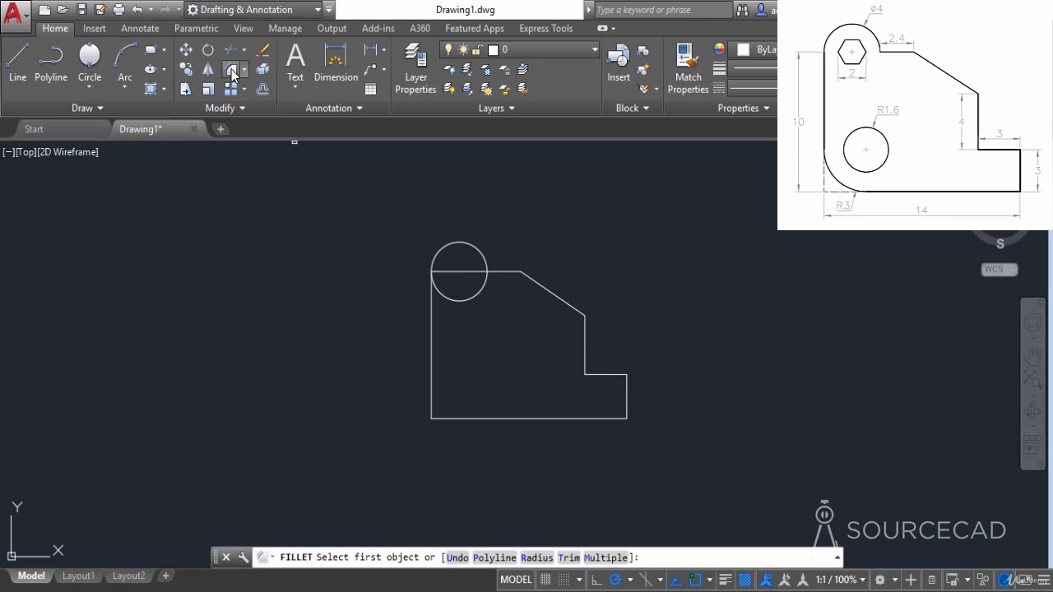
pyautogui.click(537, 558)
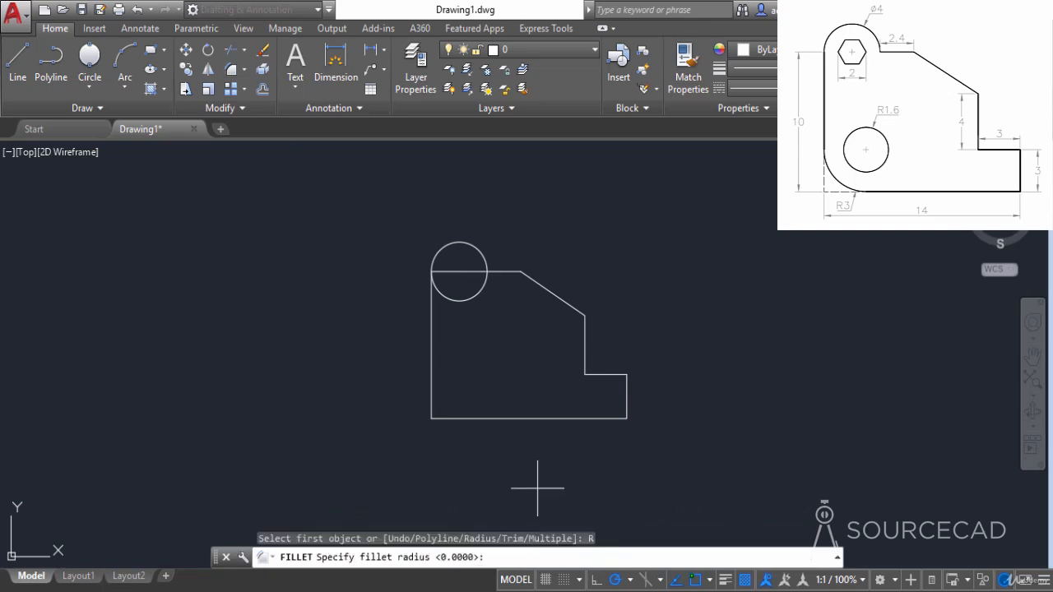
pyautogui.write('3')
pyautogui.press('Return')
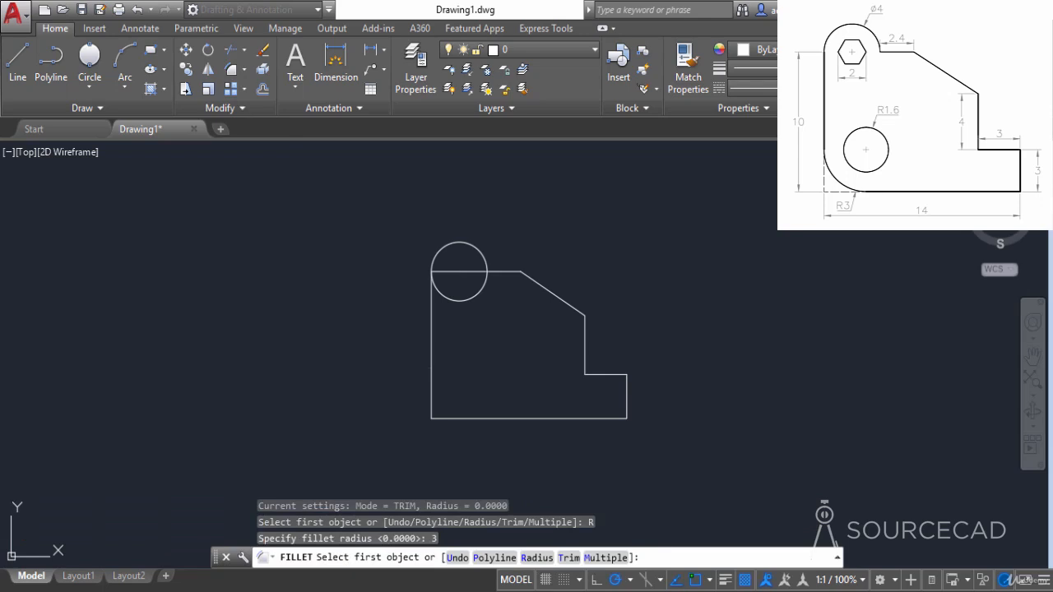
pyautogui.click(430, 374)
pyautogui.click(461, 417)
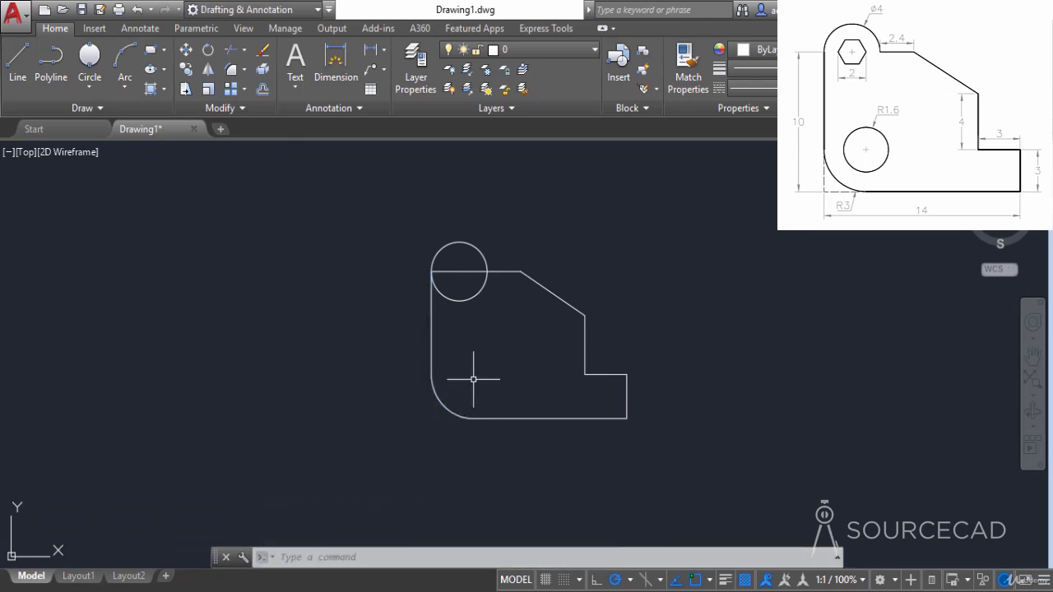
# Step: Draw a circle of radius 1.6 centred on the centre of the lower-left fillet arc
pyautogui.click(89, 89)
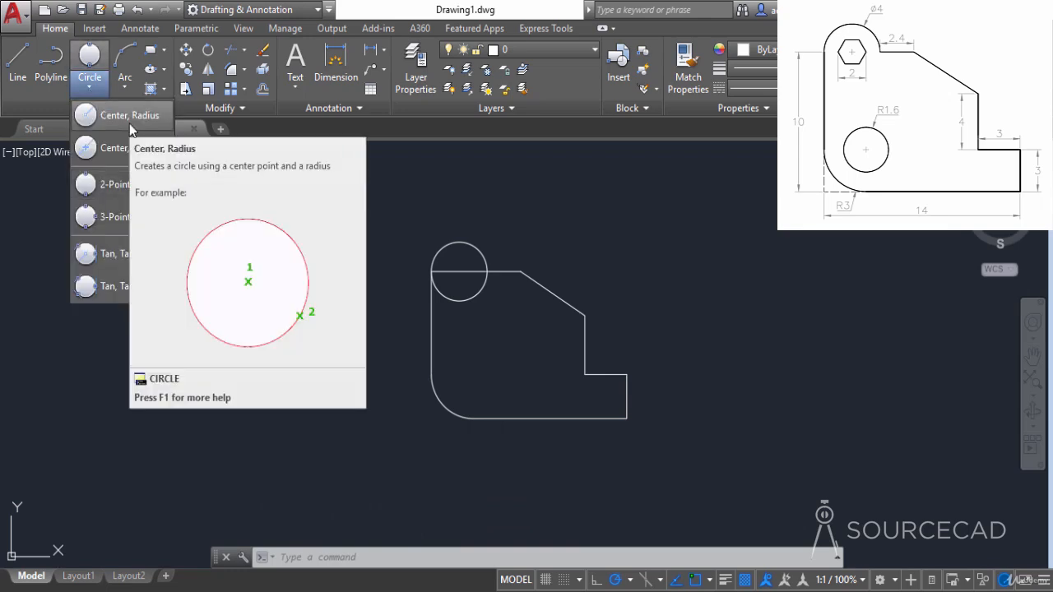
pyautogui.click(129, 116)
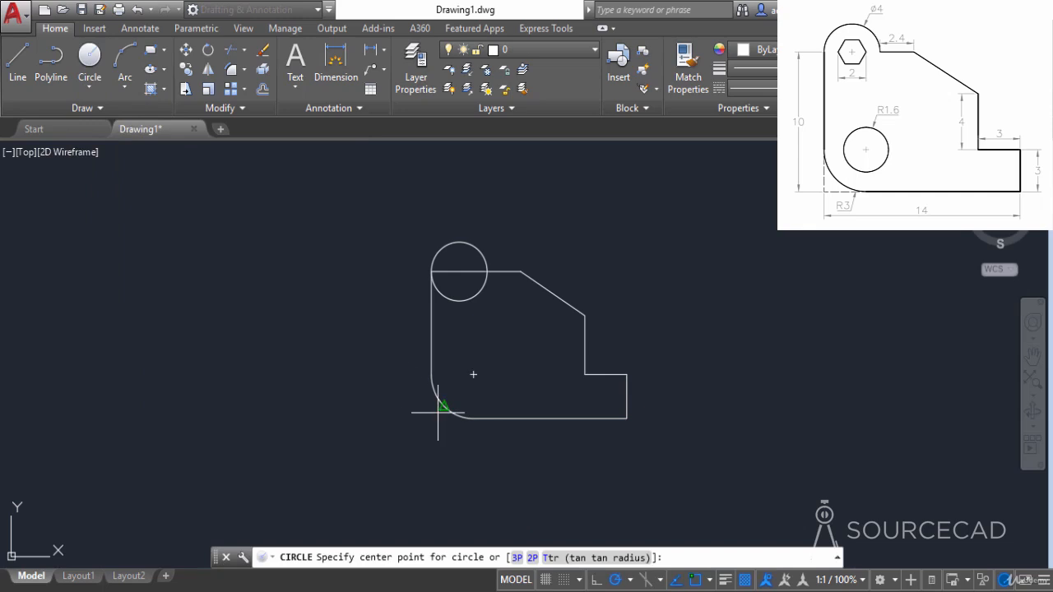
pyautogui.click(473, 375)
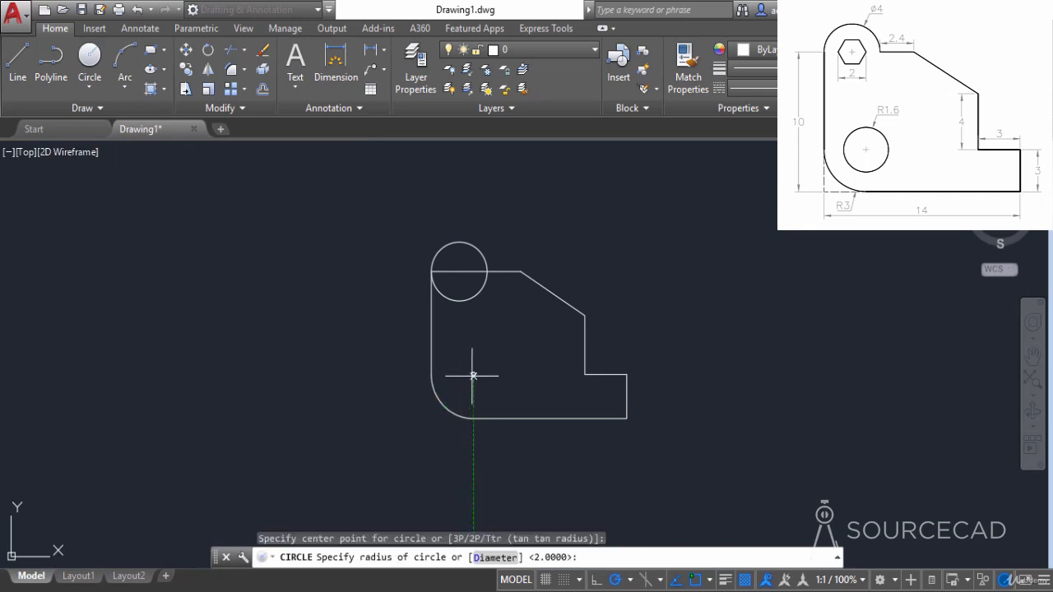
pyautogui.write('1.6')
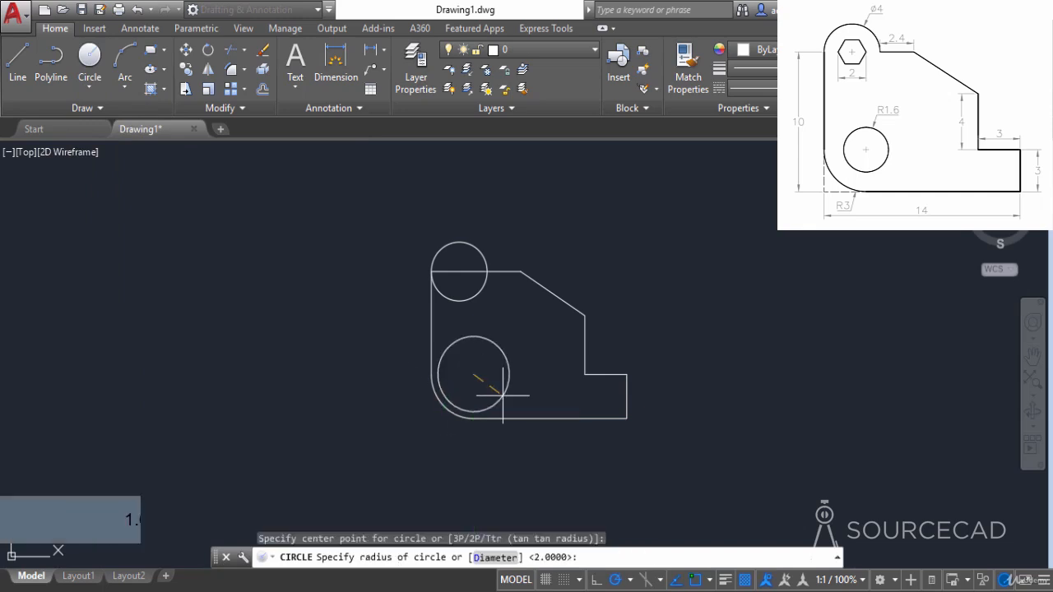
pyautogui.press('Return')
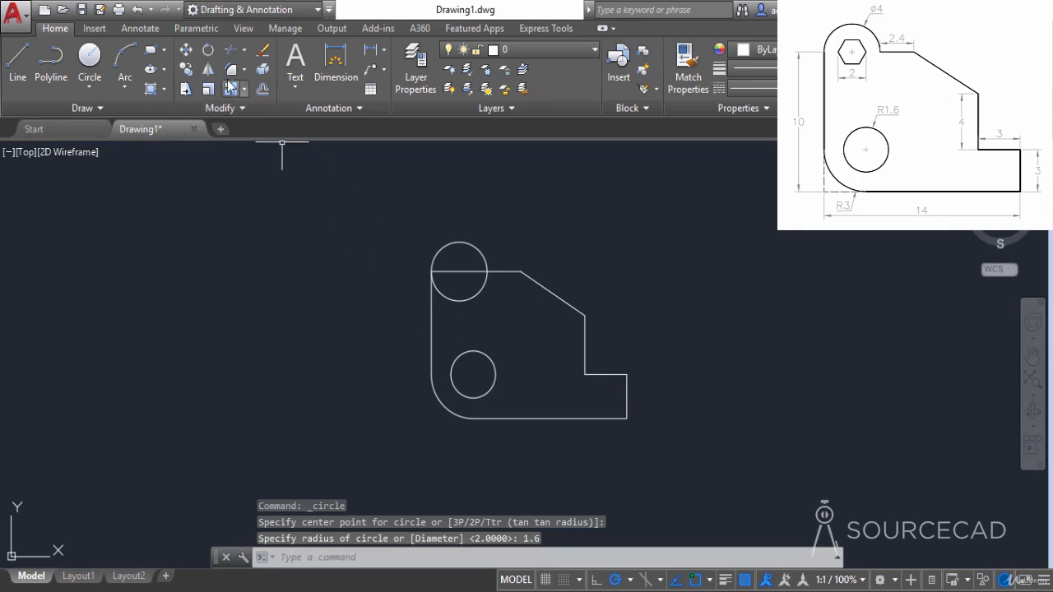
# Step: Trim away the lower half of the top circle below the horizontal edge, using all objects as cutting edges
pyautogui.click(231, 51)
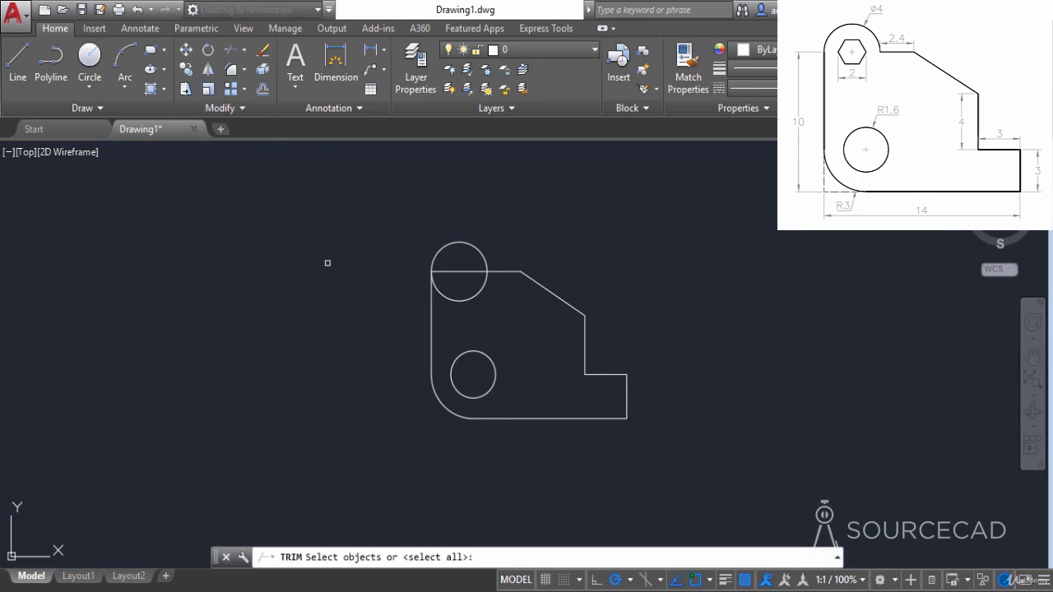
pyautogui.press('Return')
pyautogui.click(432, 324)
pyautogui.click(462, 311)
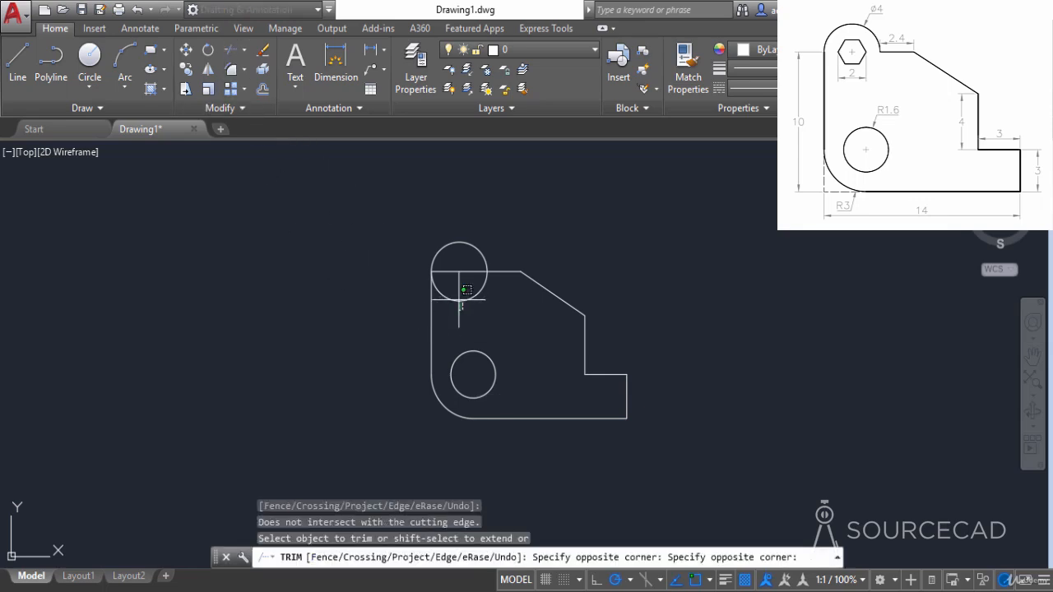
pyautogui.click(457, 261)
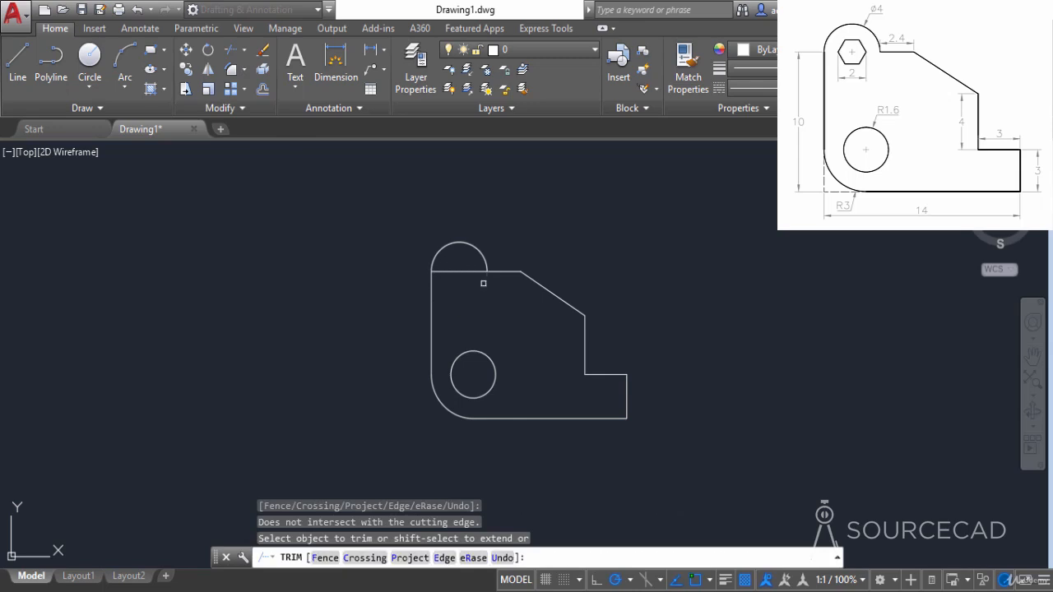
pyautogui.rightClick(476, 287)
pyautogui.click(493, 297)
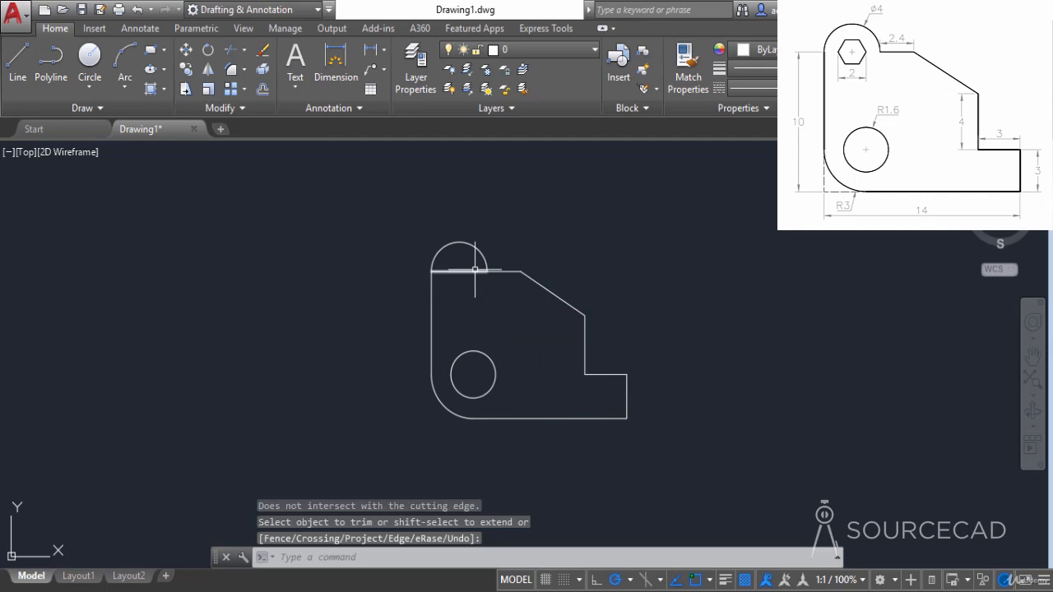
# Step: Erase the horizontal segment that closes the underside of the top semicircle
pyautogui.click(477, 271)
pyautogui.rightClick(529, 255)
pyautogui.click(544, 296)
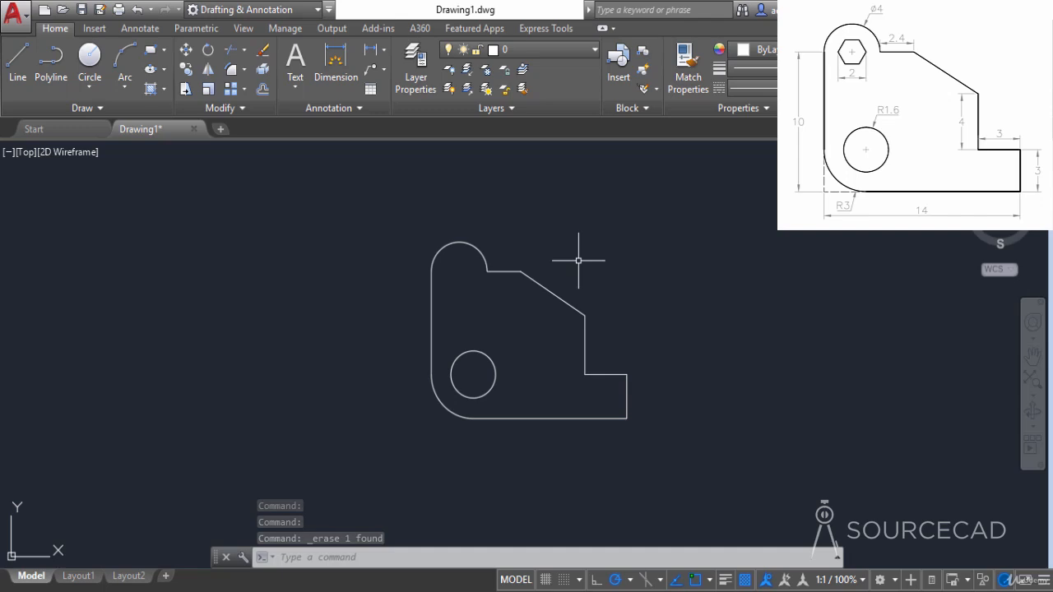
# Step: Draw a six-sided polygon at the centre of the top arc, inscribed in a circle of radius 1
pyautogui.click(163, 50)
pyautogui.click(195, 109)
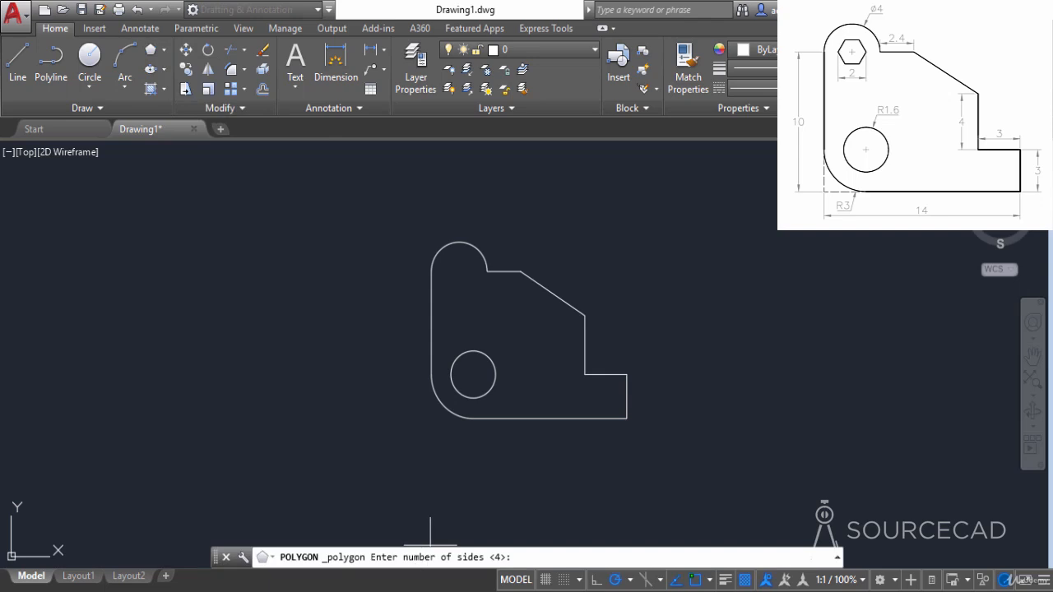
pyautogui.write('6')
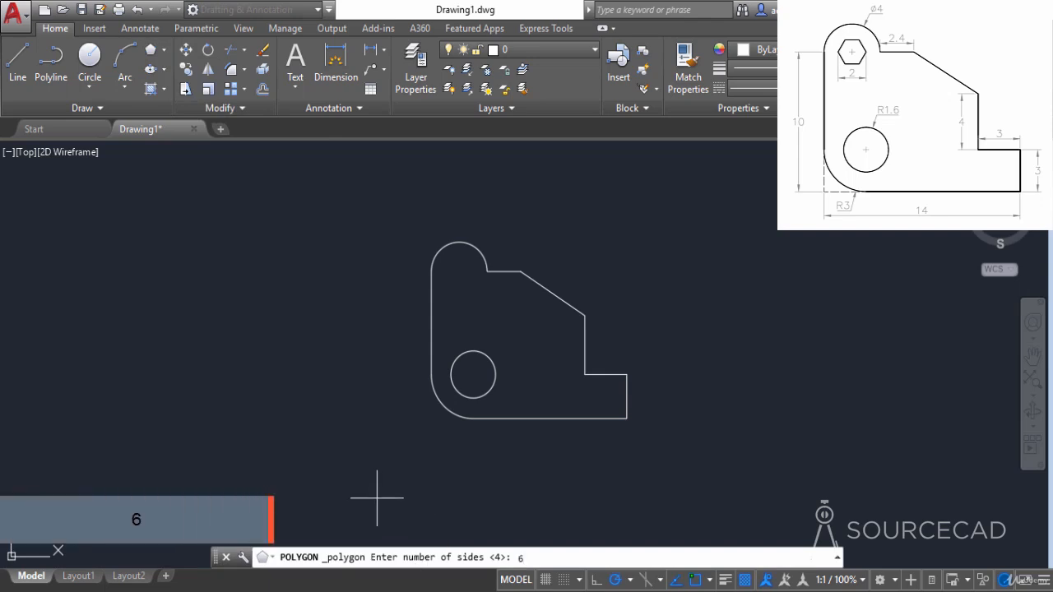
pyautogui.press('Return')
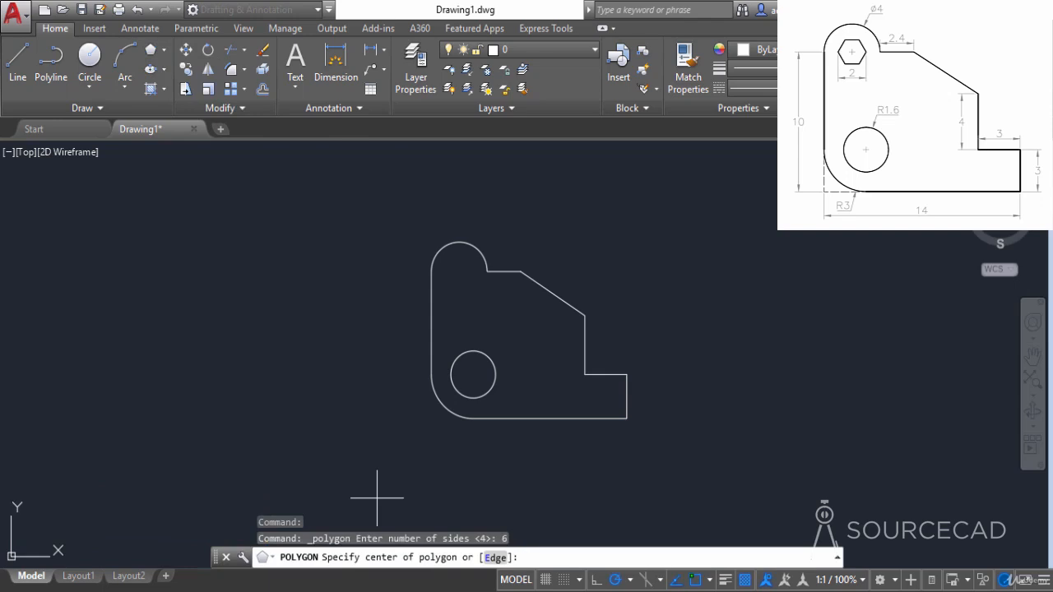
pyautogui.click(449, 257)
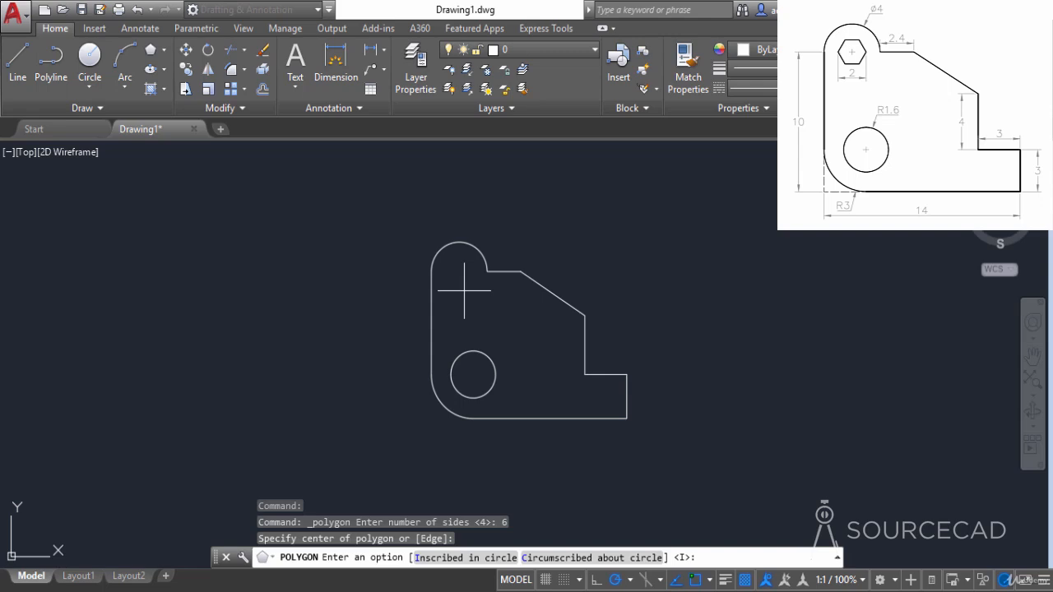
pyautogui.click(469, 559)
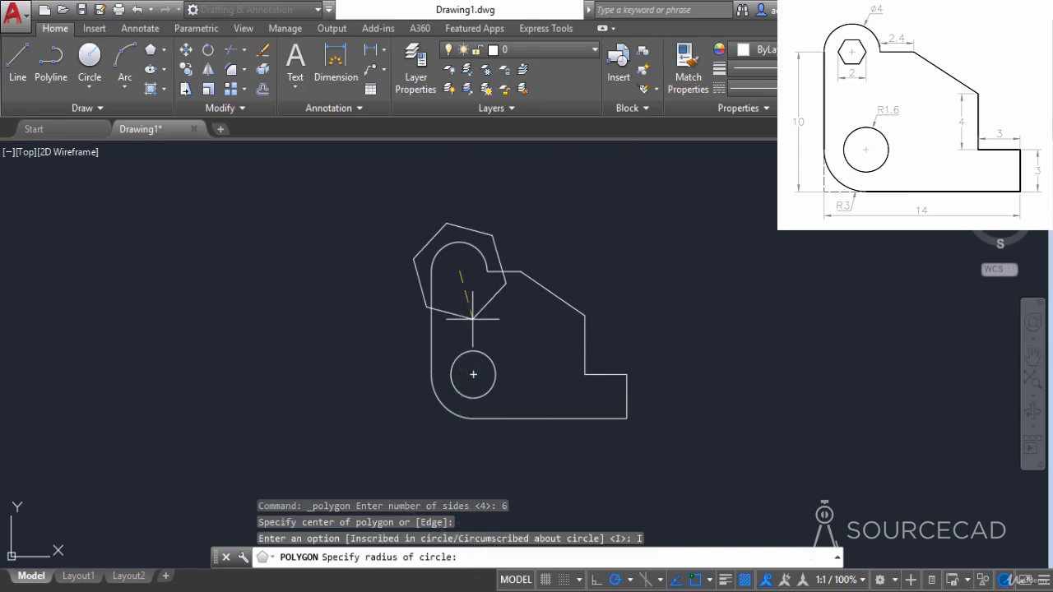
pyautogui.write('1')
pyautogui.press('Return')
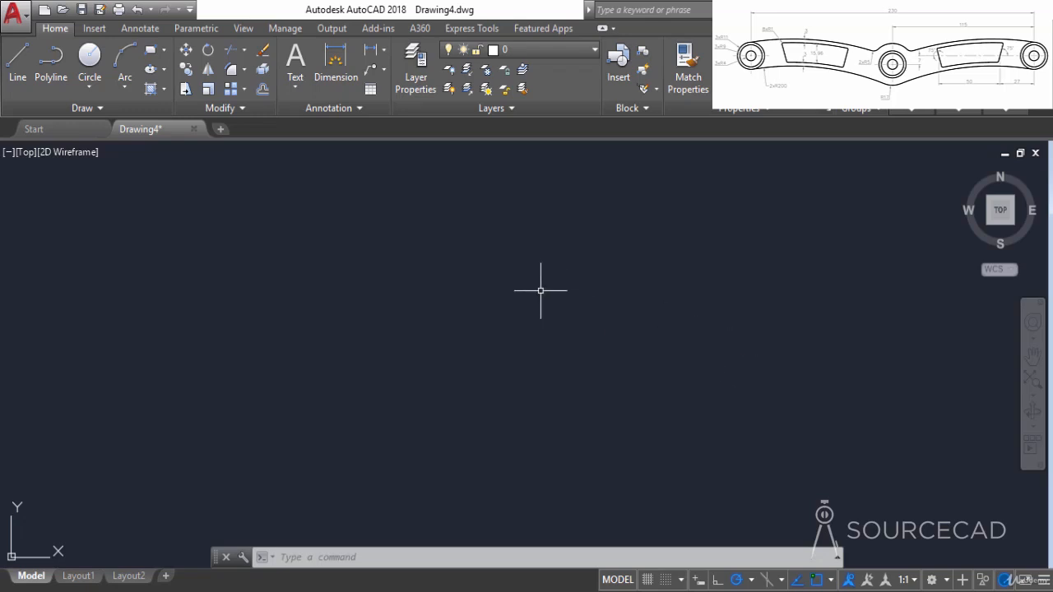
# Step: Draw a 230-unit horizontal line to the right in the empty Drawing4 as the centreline of the new profile
pyautogui.click(18, 58)
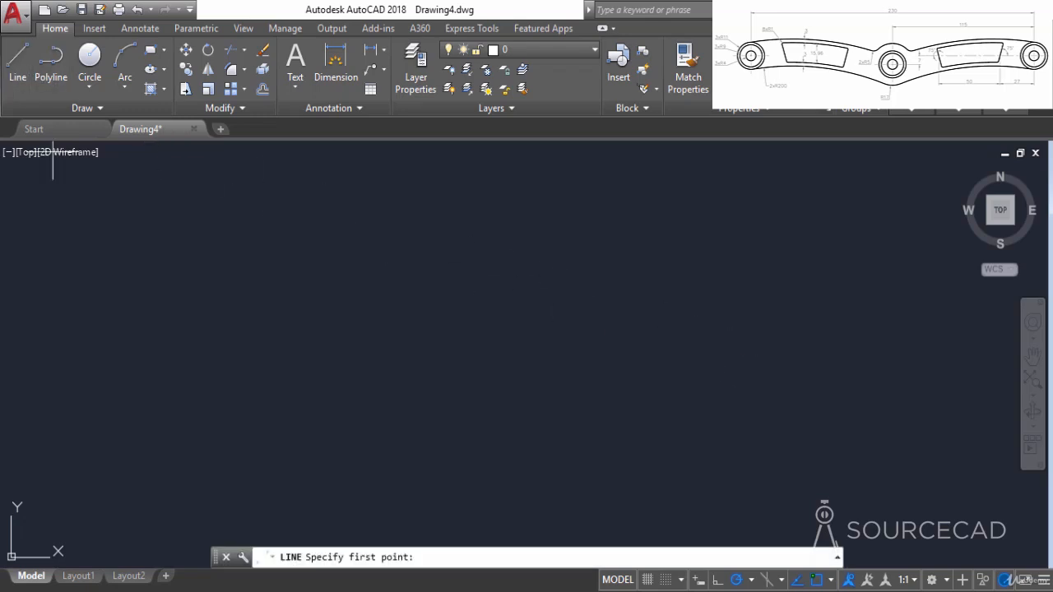
pyautogui.click(253, 313)
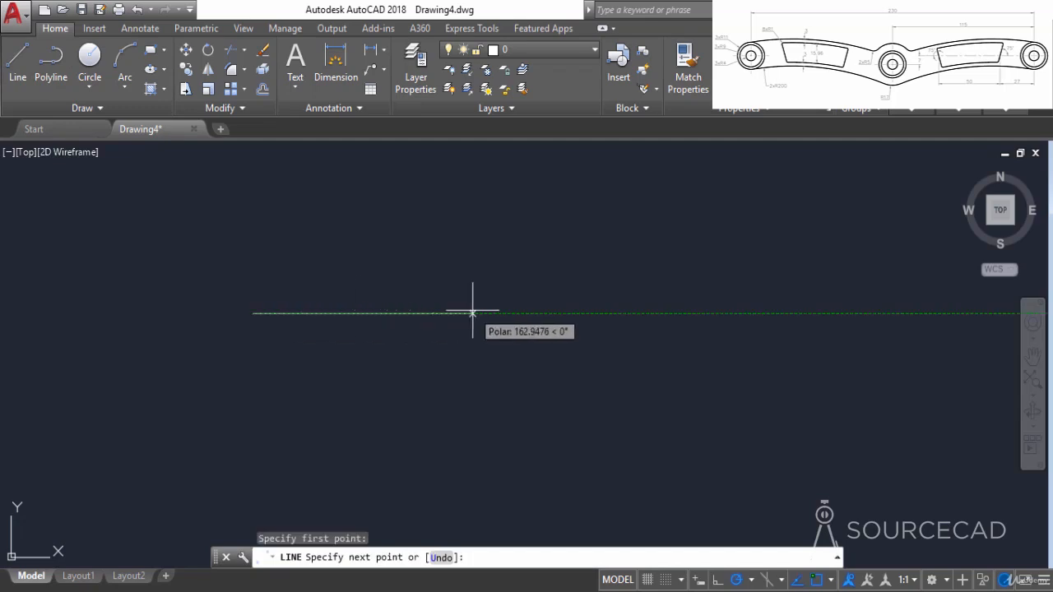
pyautogui.write('230')
pyautogui.press('Return')
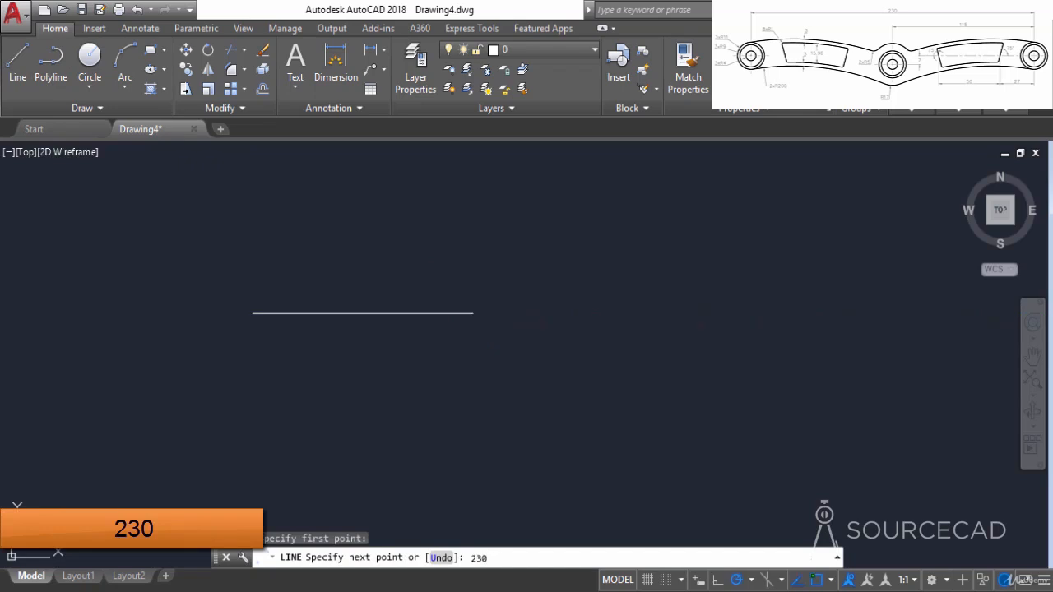
pyautogui.press('Return')
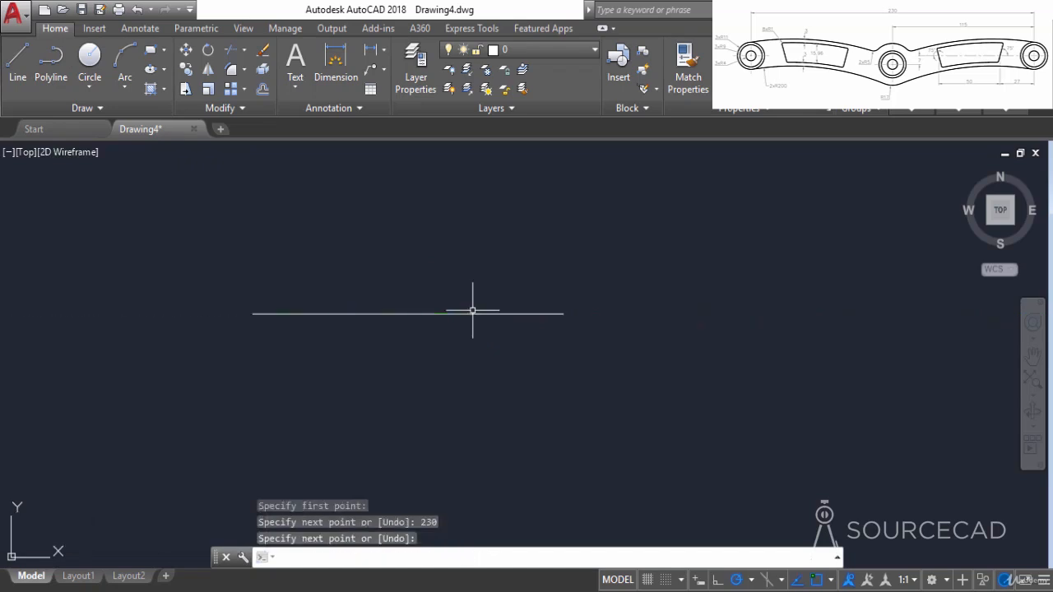
# Step: Draw two concentric circles of radius 11 and 9 centred on the left end of the horizontal line
pyautogui.moveTo(387, 320); pyautogui.dragTo(468, 329, button='middle')
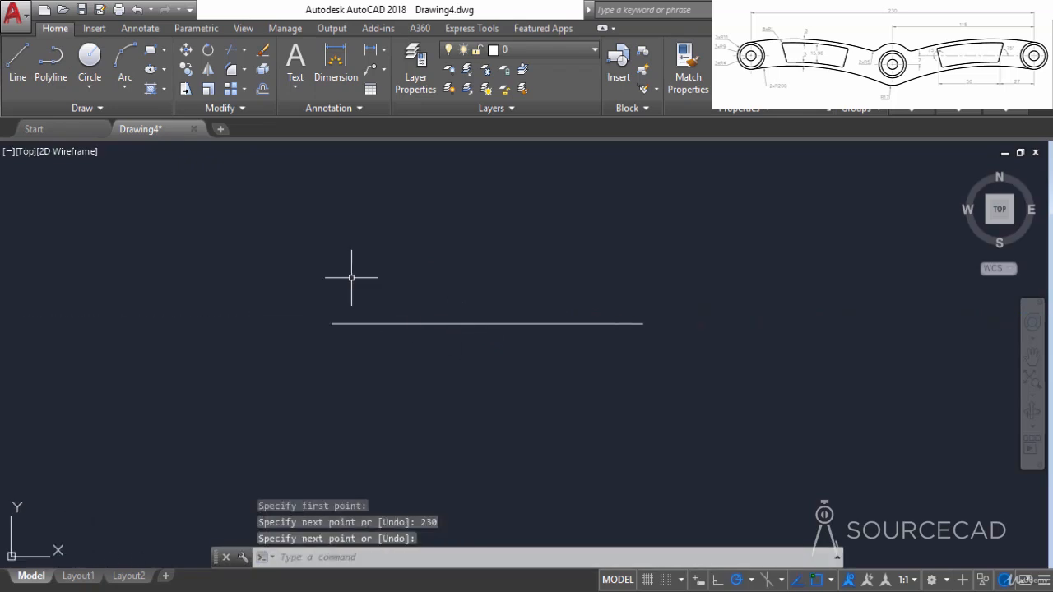
pyautogui.click(90, 55)
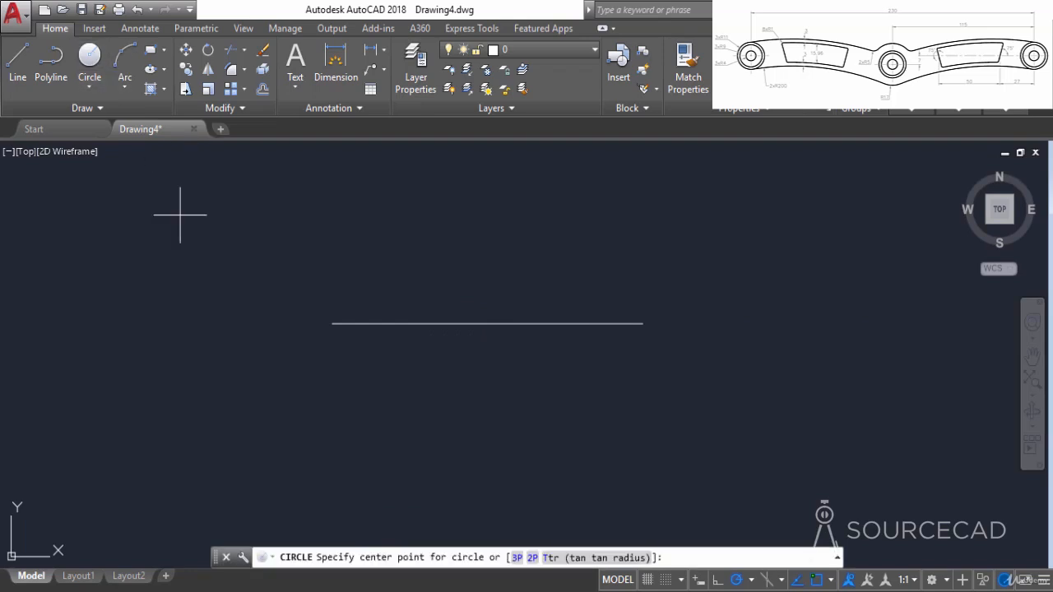
pyautogui.click(332, 323)
pyautogui.write('11')
pyautogui.press('Return')
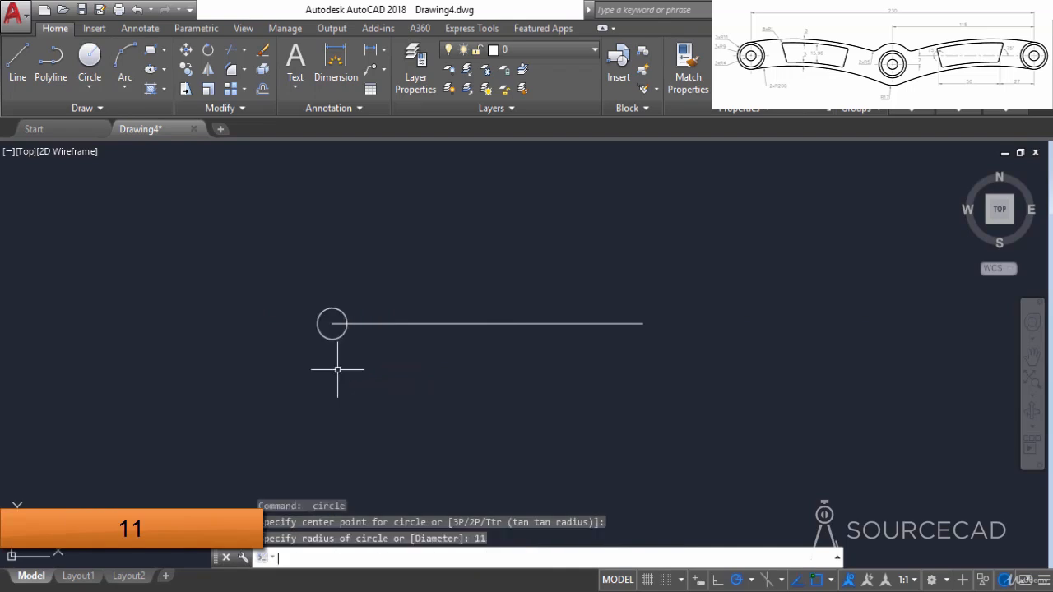
pyautogui.press('Return')
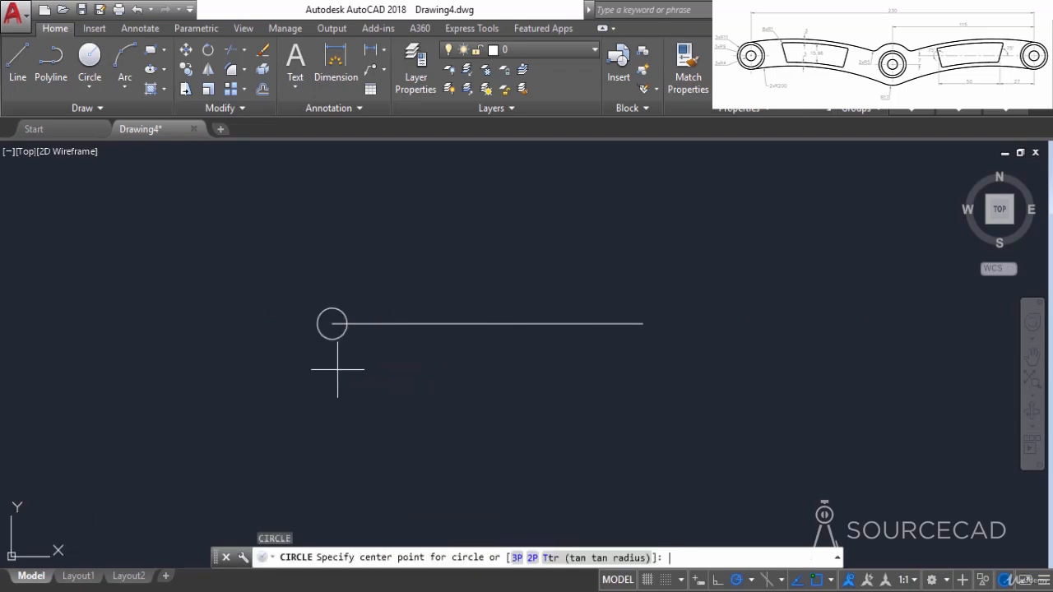
pyautogui.click(332, 323)
pyautogui.write('9')
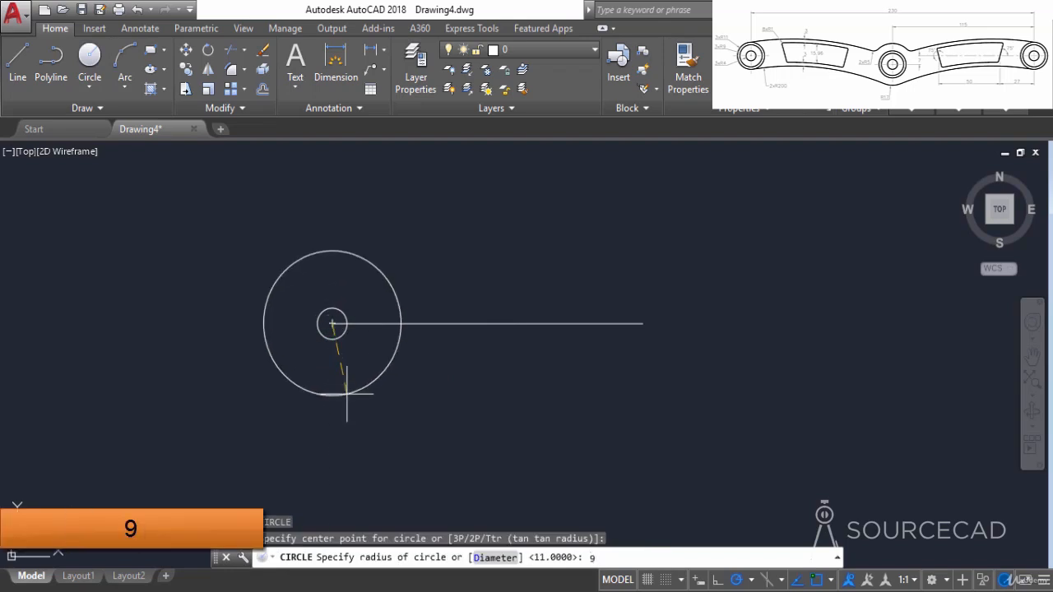
pyautogui.press('Return')
# Step: Add a circle of radius 4 at the common centre of the two existing circles
pyautogui.scroll(4, 330, 324)
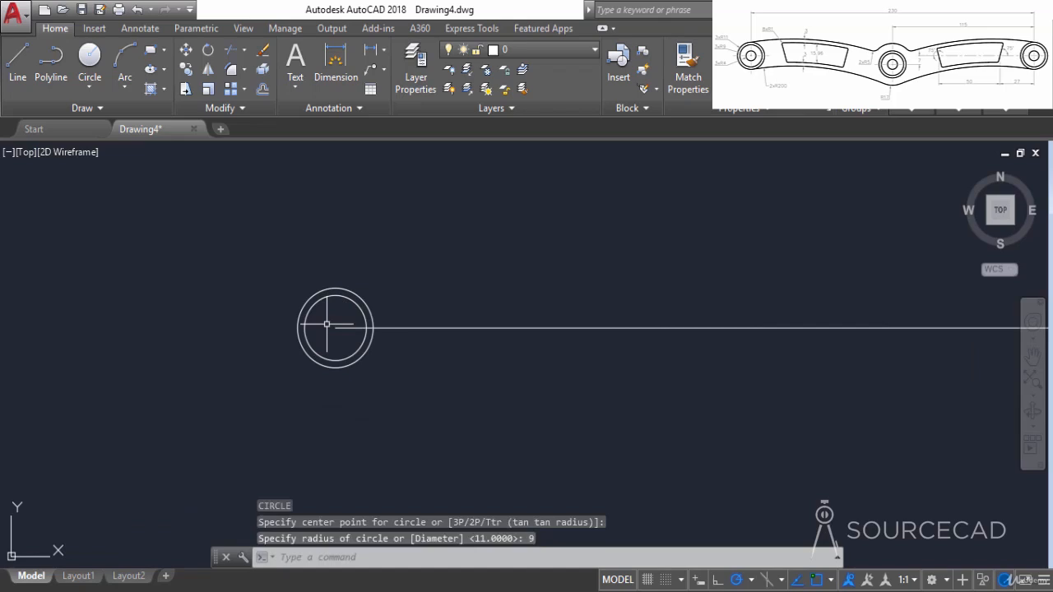
pyautogui.click(89, 56)
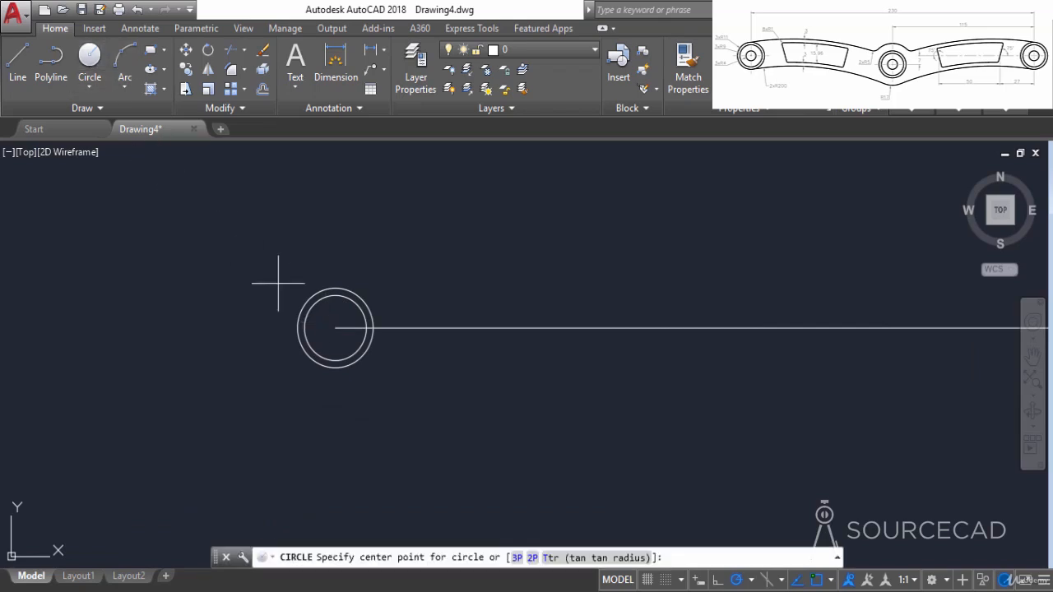
pyautogui.click(335, 328)
pyautogui.write('4')
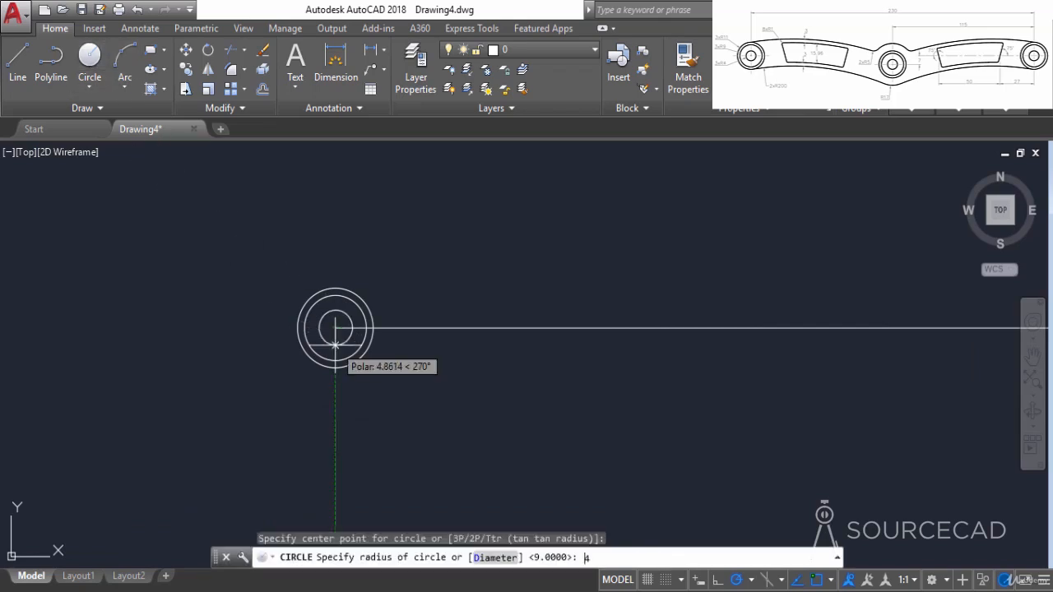
pyautogui.press('Return')
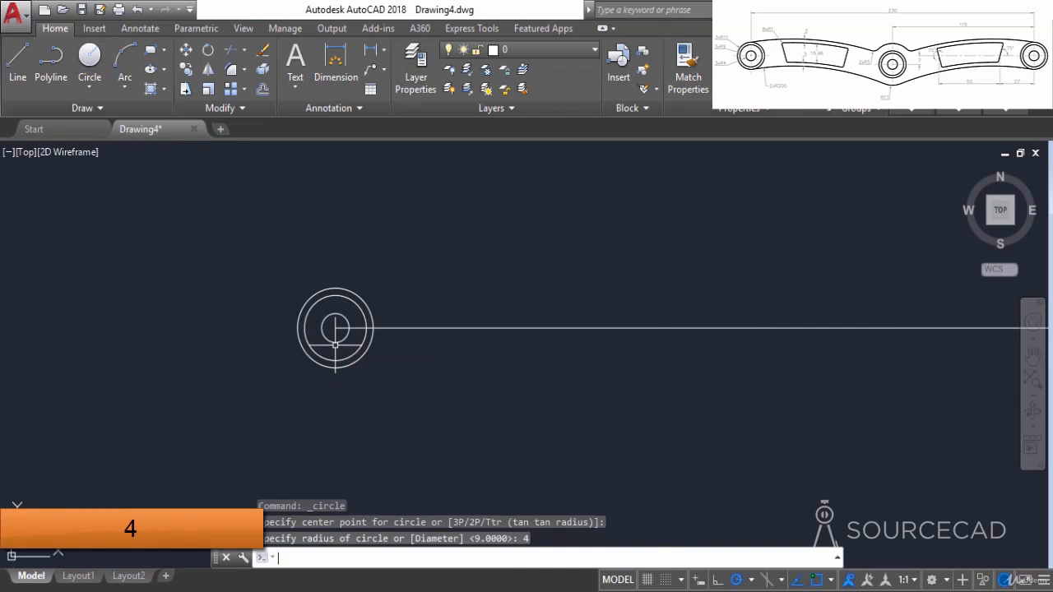
# Step: Draw a 7-unit vertical line downward from the midpoint of the horizontal line
pyautogui.scroll(-3, 428, 332)
pyautogui.scroll(1, 565, 348)
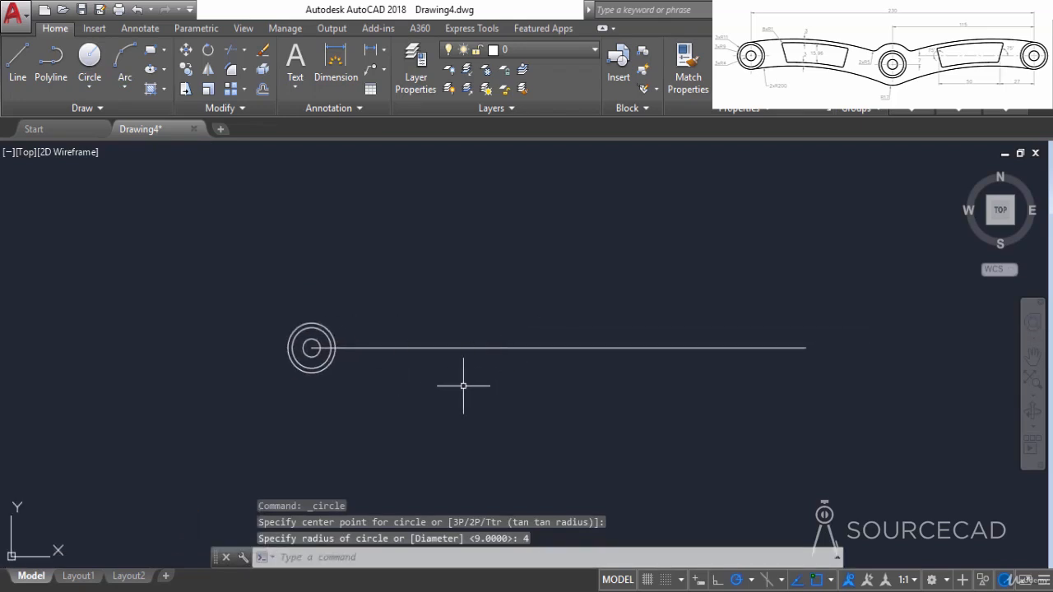
pyautogui.click(18, 64)
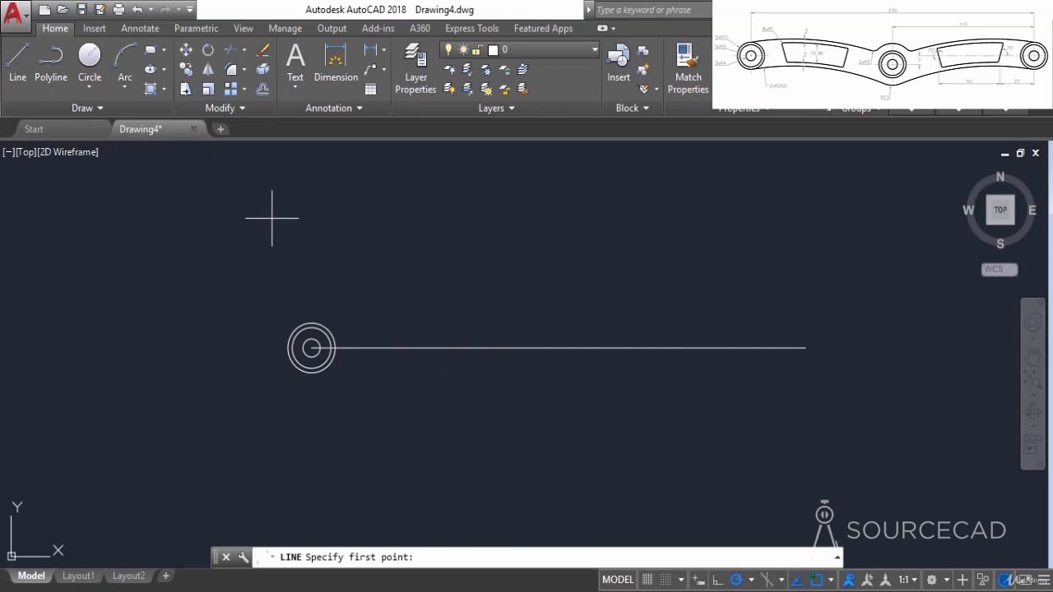
pyautogui.click(559, 348)
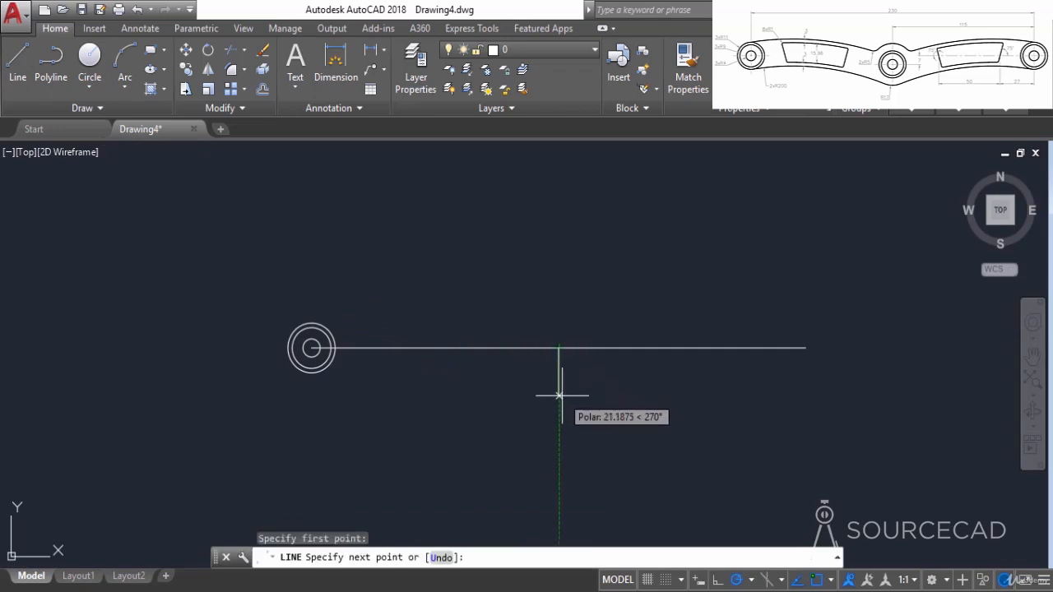
pyautogui.write('7')
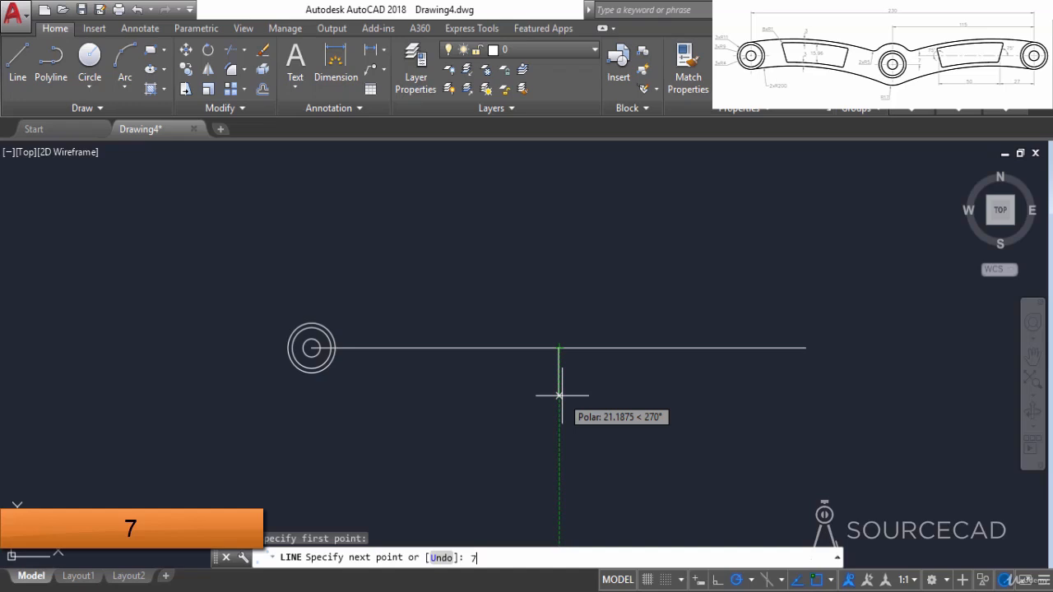
pyautogui.press('Return')
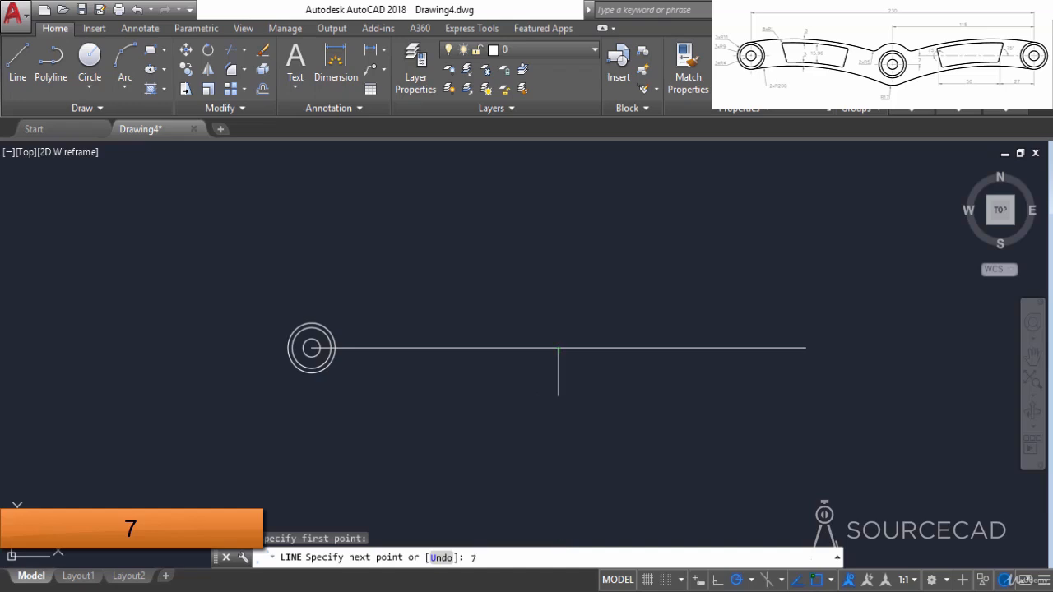
pyautogui.press('Return')
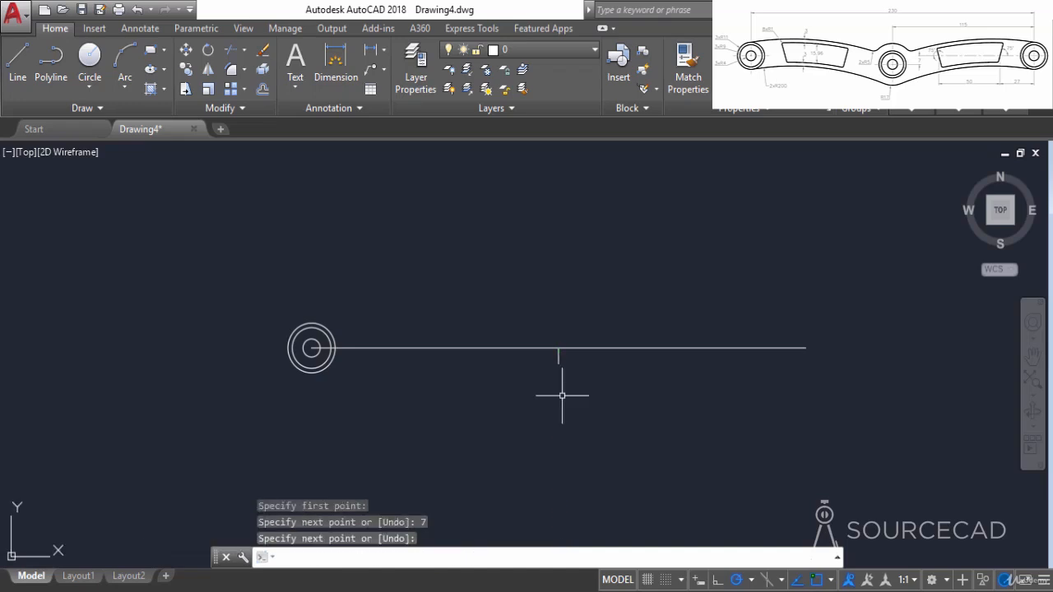
# Step: Copy the three concentric circles from their centre to the lower end of the short vertical line and the right end of the centreline
pyautogui.click(257, 310)
pyautogui.click(360, 392)
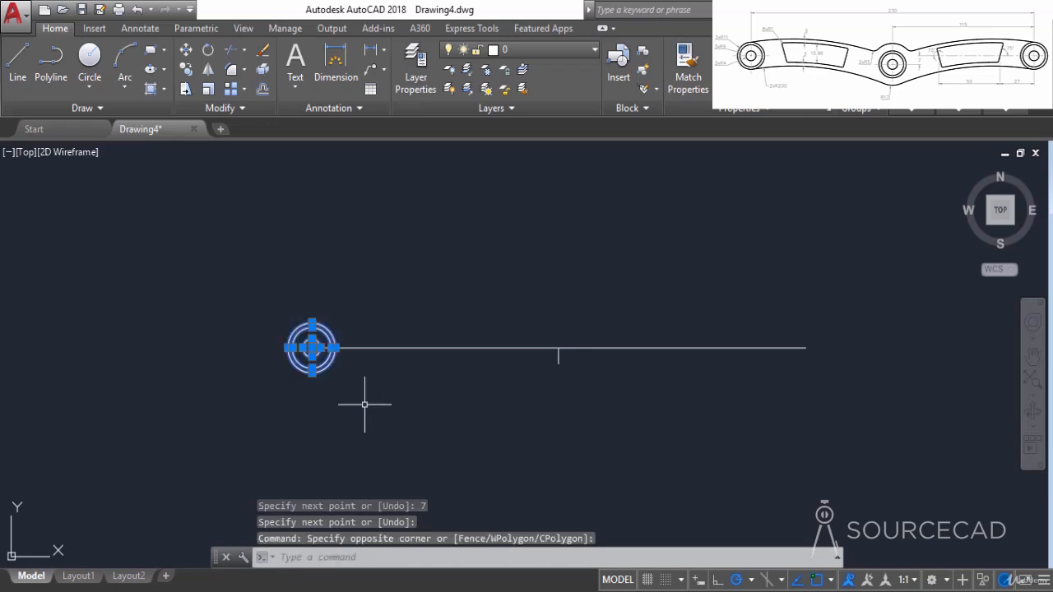
pyautogui.click(185, 72)
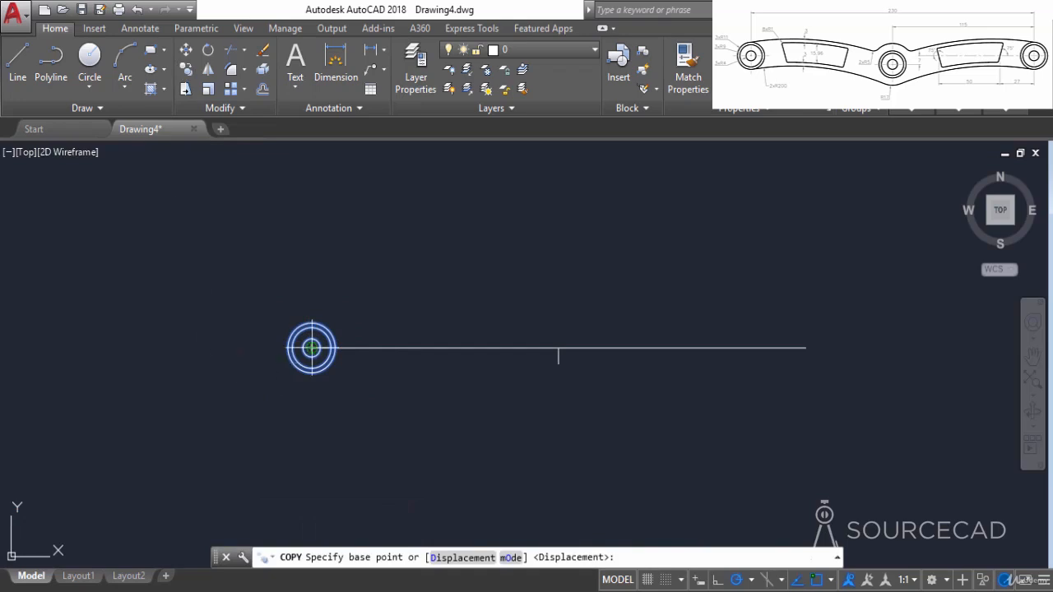
pyautogui.click(312, 348)
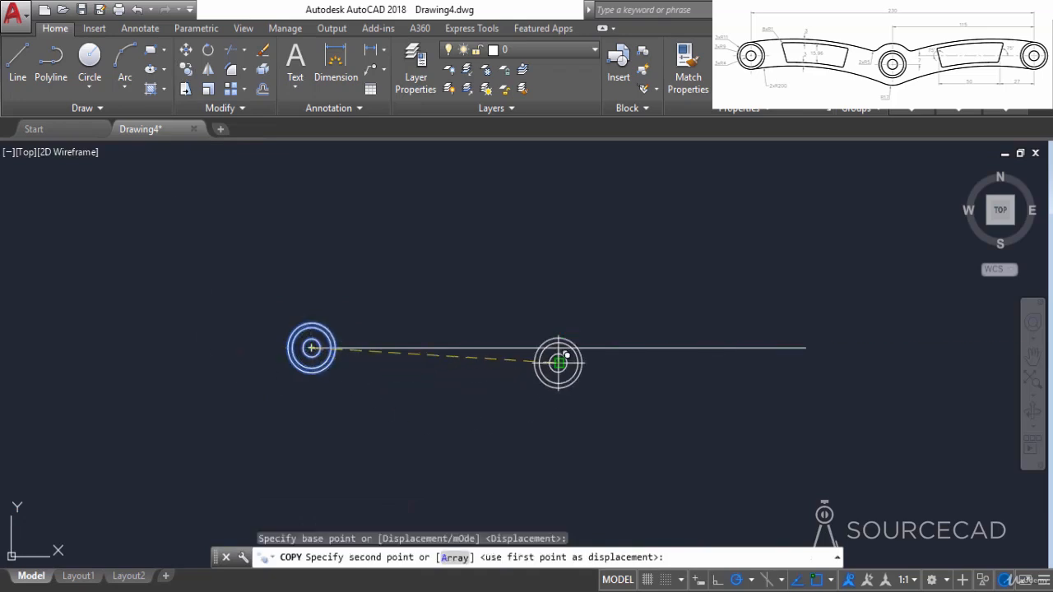
pyautogui.click(559, 362)
pyautogui.click(805, 348)
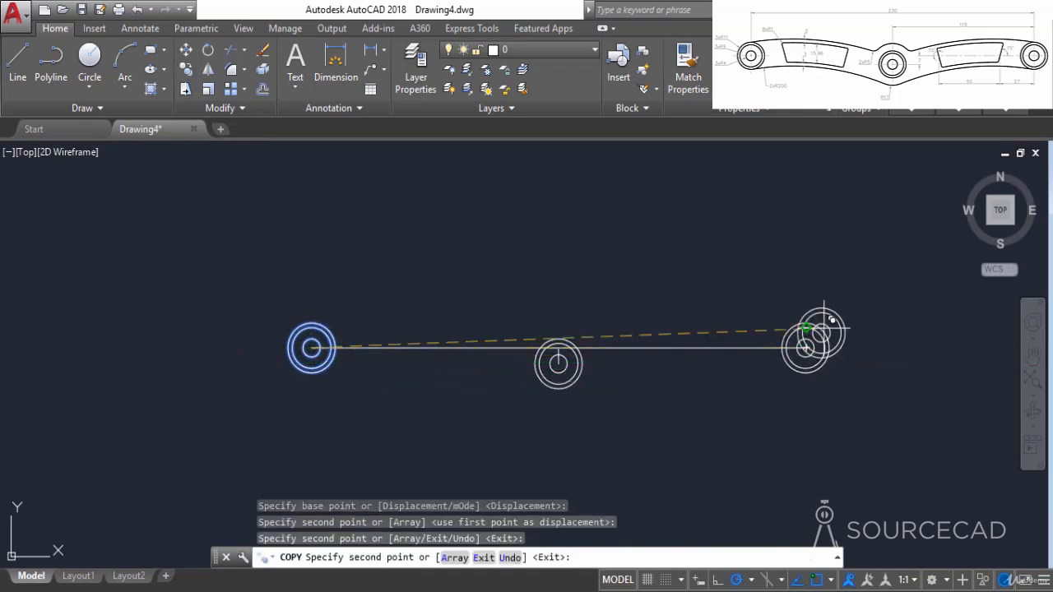
pyautogui.press('Return')
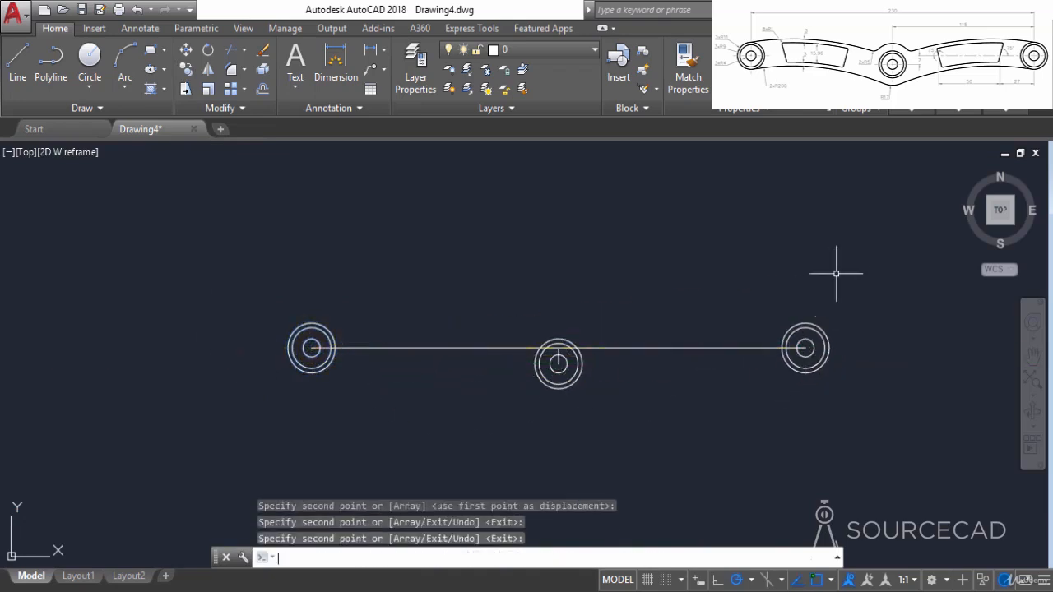
# Step: Draw a circle of radius 17 concentric with the middle set of circles
pyautogui.click(89, 62)
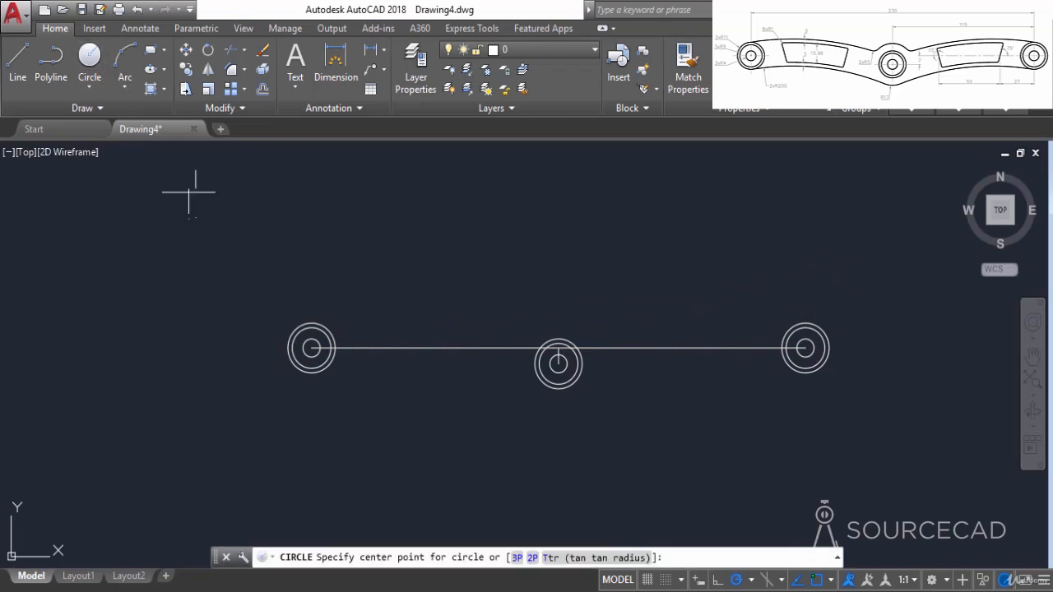
pyautogui.click(558, 363)
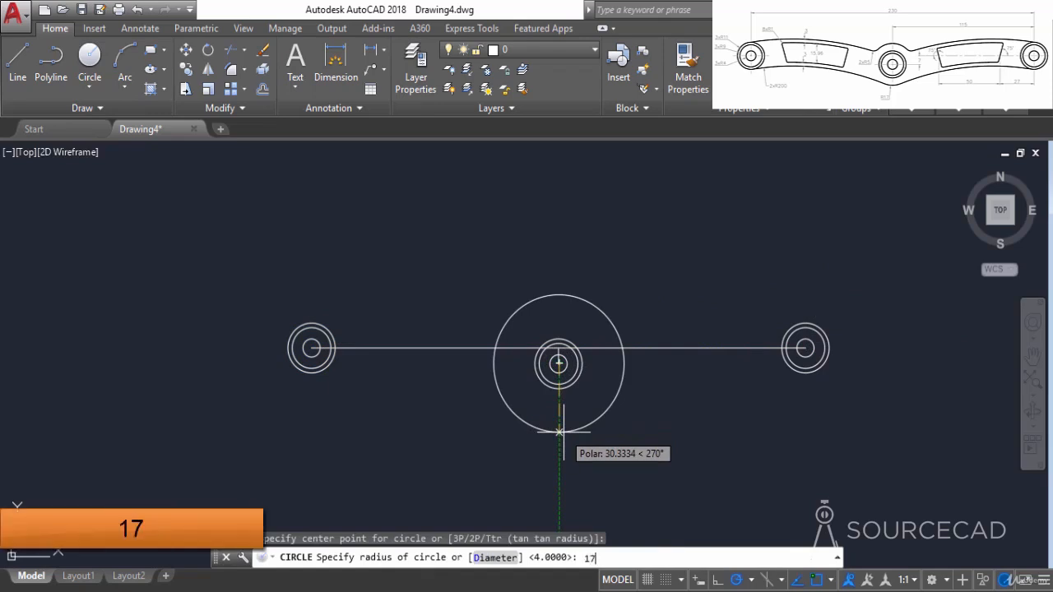
pyautogui.press('Return')
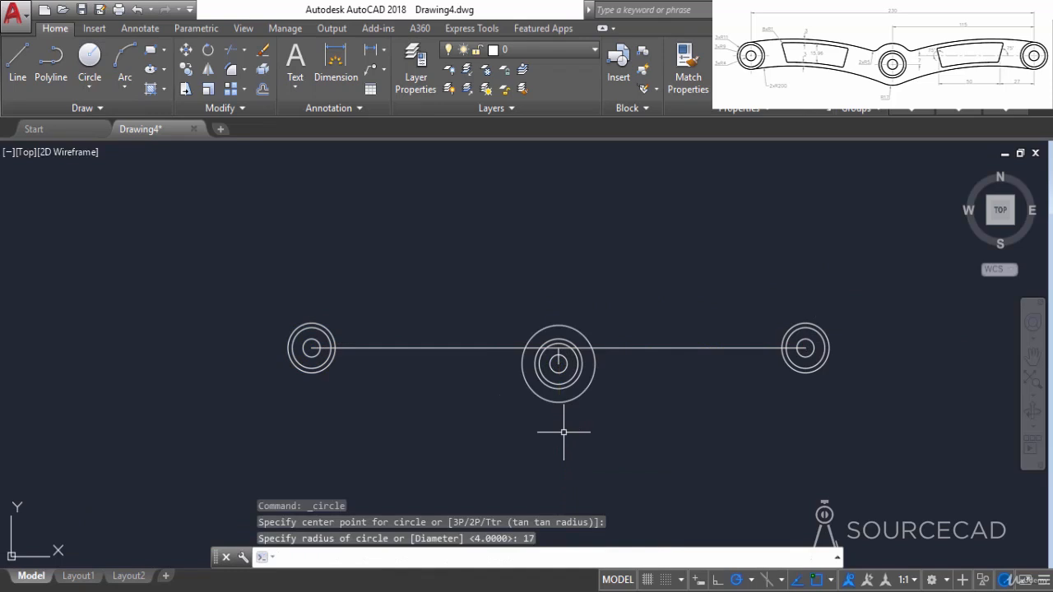
# Step: Draw a circle of radius 200 tangent to the undersides of the left outer circle and the large middle circle
pyautogui.click(86, 79)
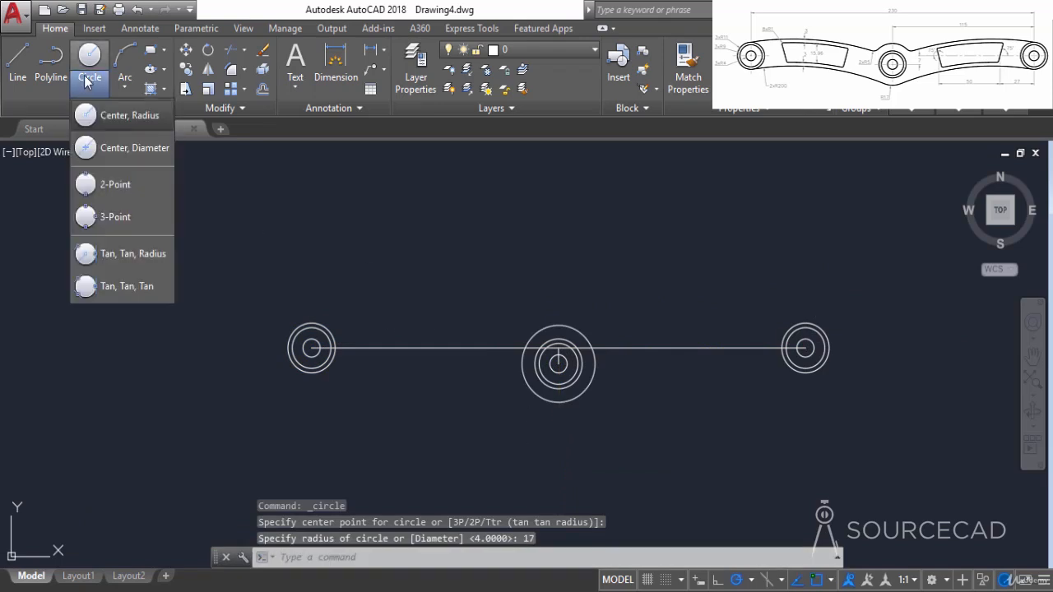
pyautogui.click(126, 253)
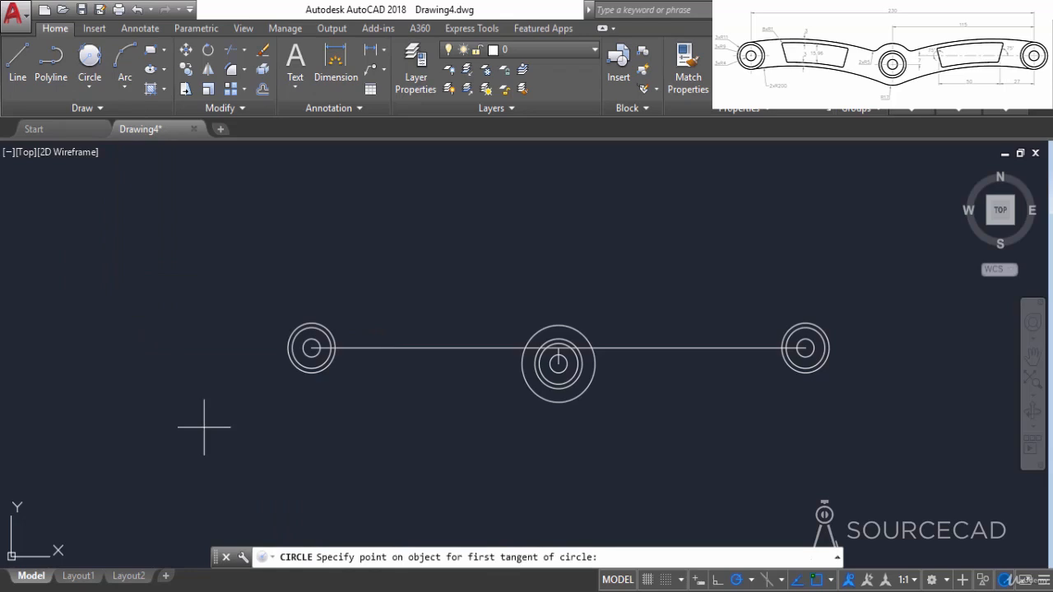
pyautogui.click(309, 375)
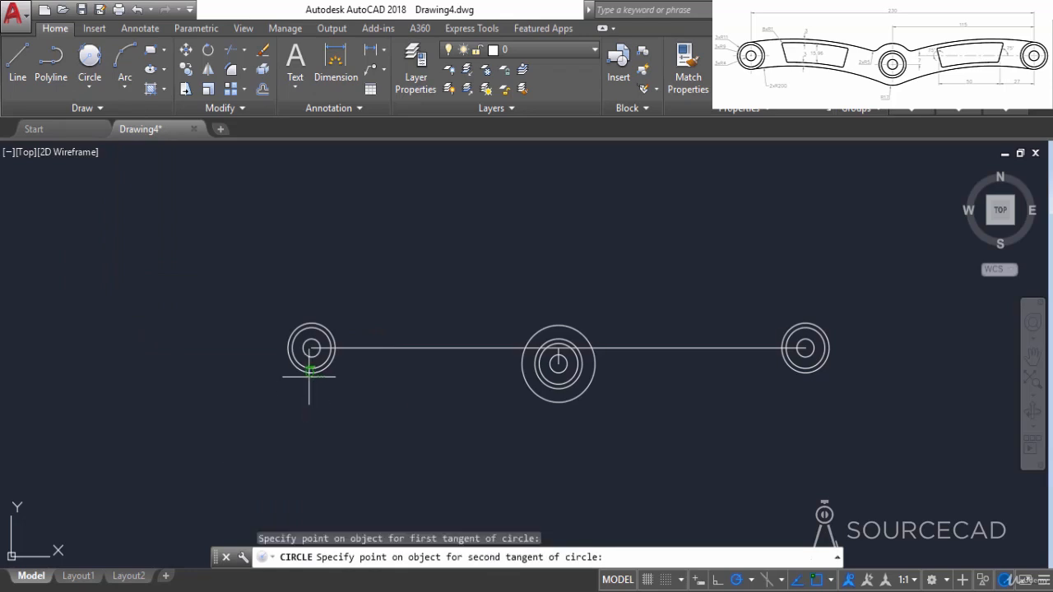
pyautogui.click(559, 398)
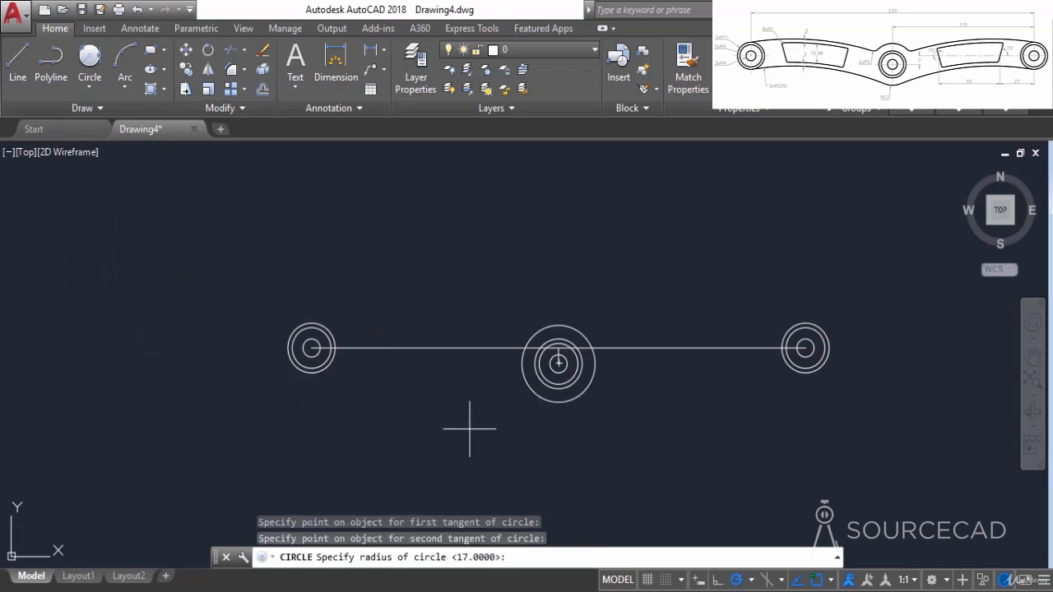
pyautogui.write('200')
pyautogui.press('Return')
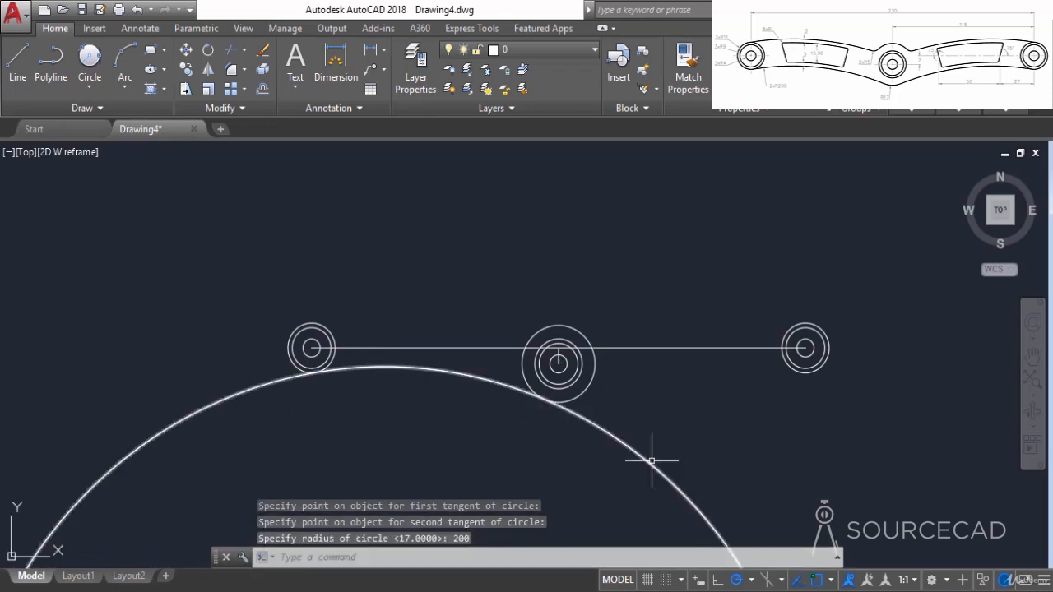
# Step: Trim the radius 200 circle to leave only the arc between the left and middle circles
pyautogui.click(231, 51)
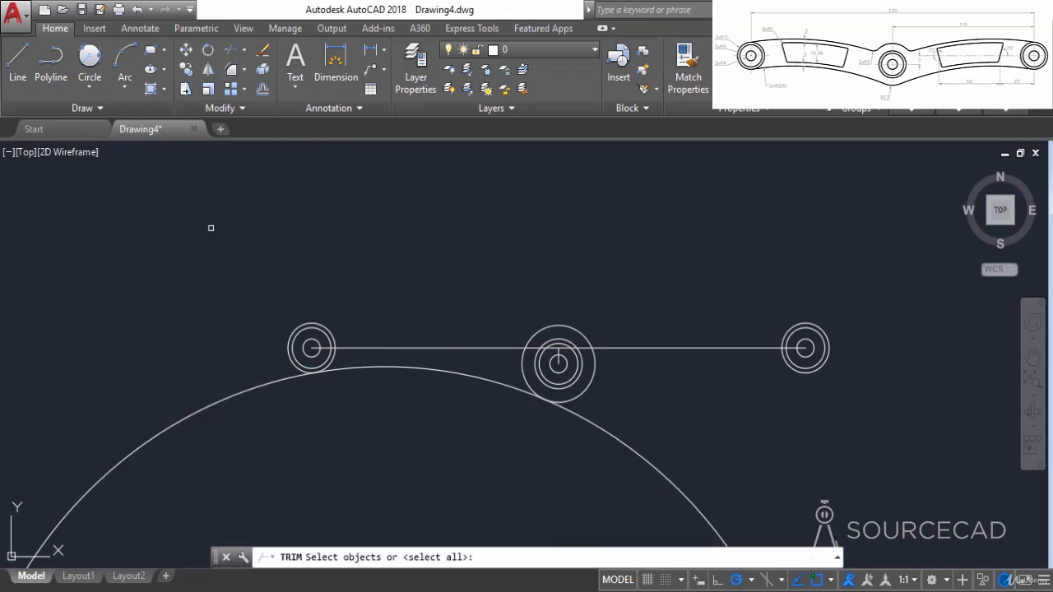
pyautogui.click(233, 398)
pyautogui.click(219, 387)
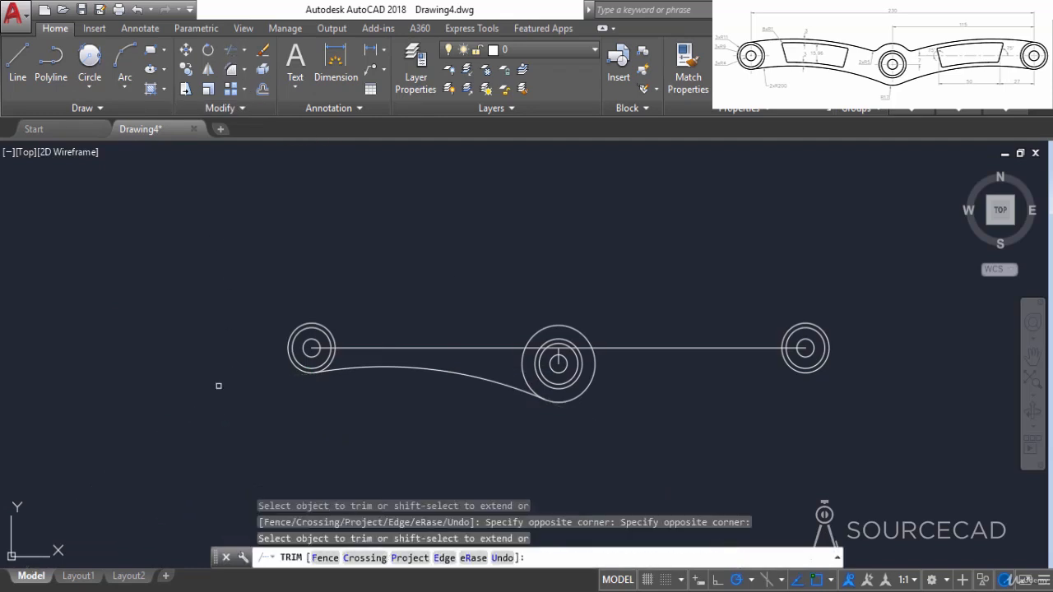
pyautogui.rightClick(429, 268)
pyautogui.click(442, 276)
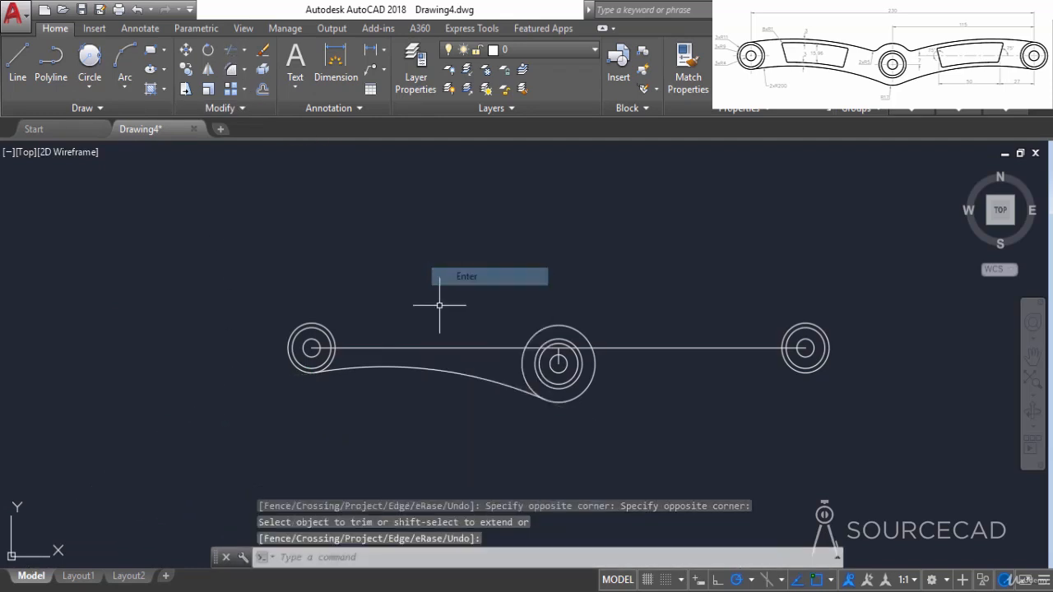
pyautogui.press('Return')
# Step: Mirror the lower left arc about the vertical line through the middle circles, keeping the original
pyautogui.click(443, 371)
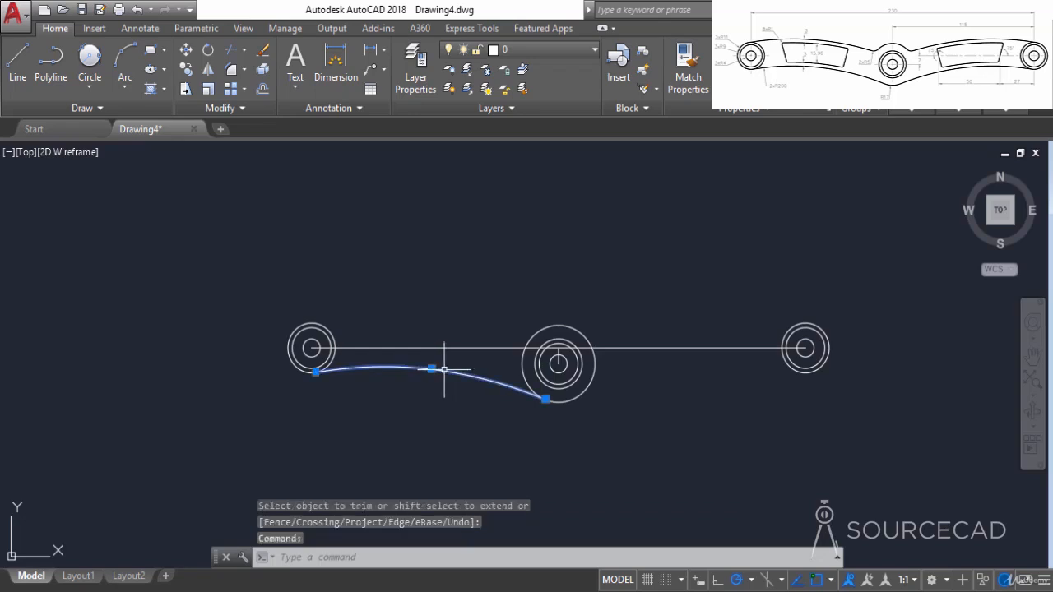
pyautogui.click(208, 69)
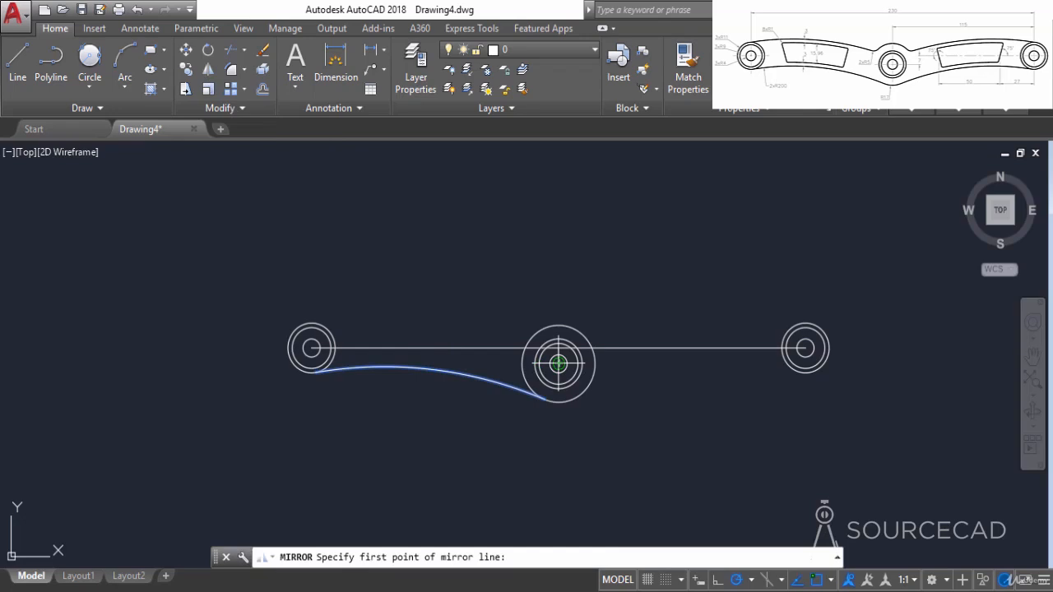
pyautogui.click(559, 363)
pyautogui.scroll(2, 558, 363)
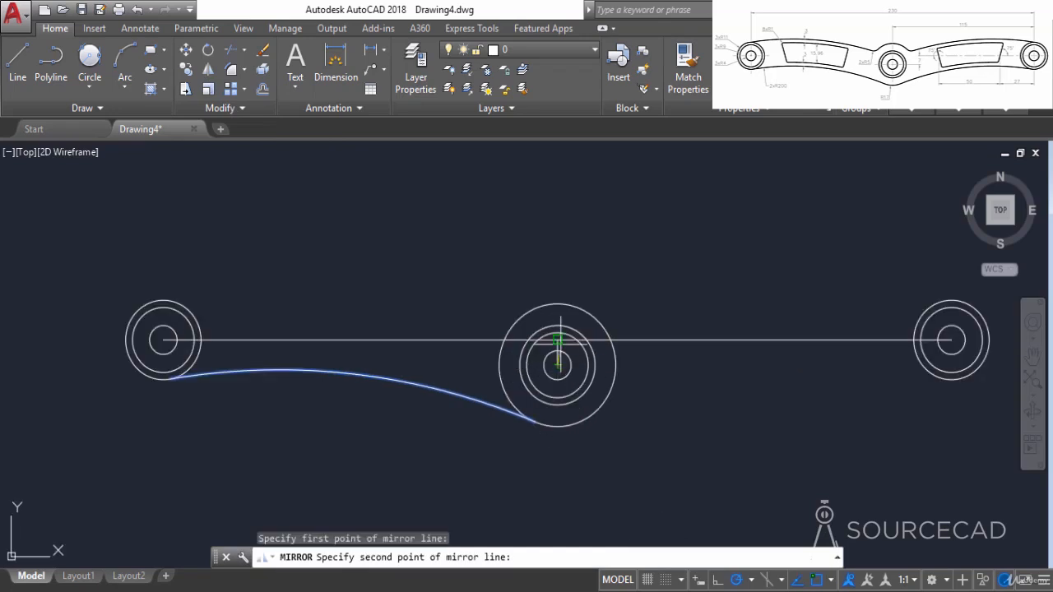
pyautogui.click(557, 339)
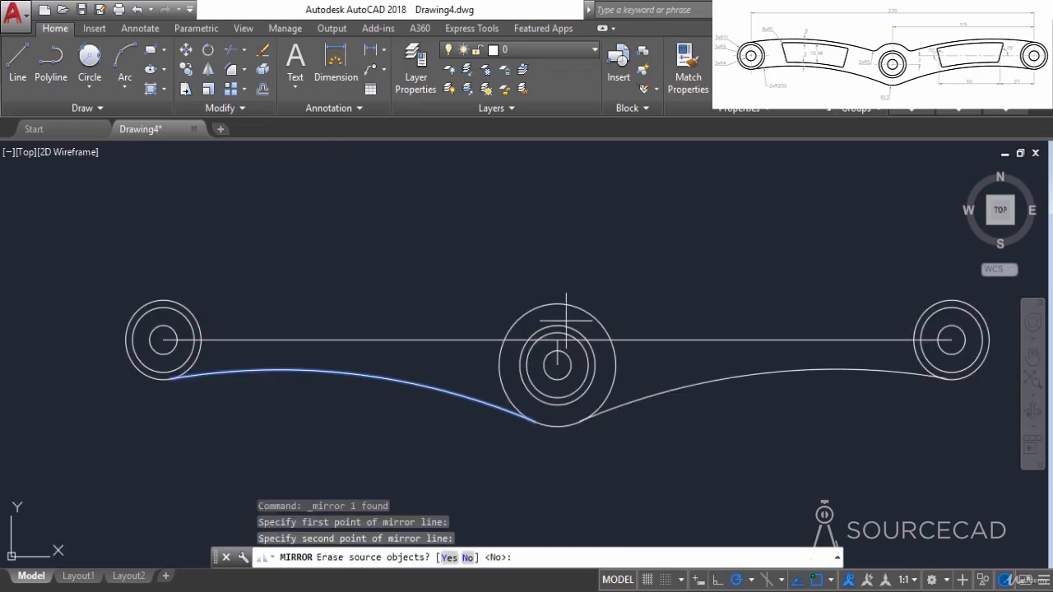
pyautogui.press('Return')
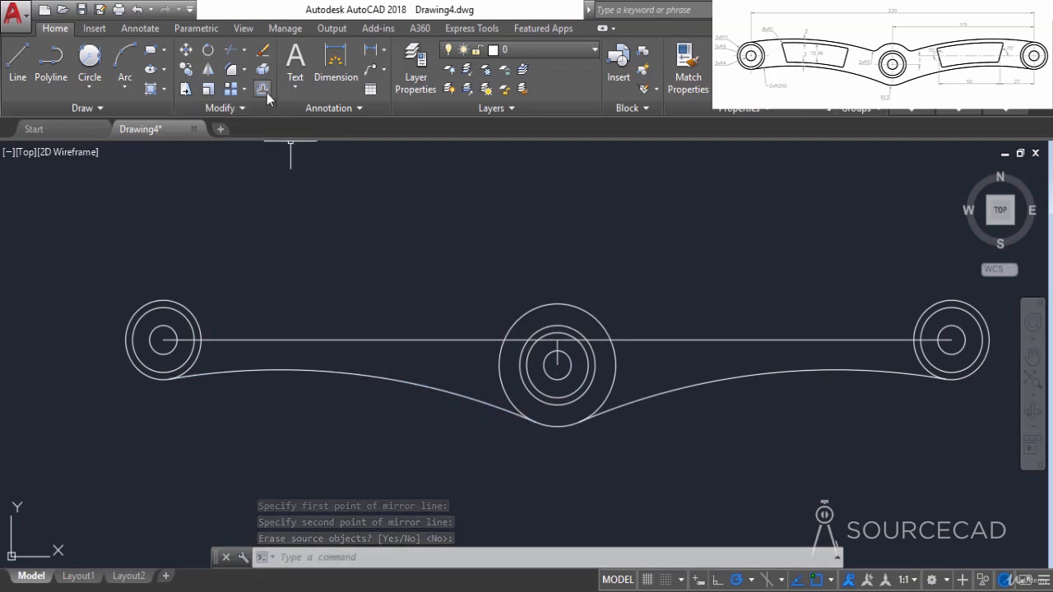
# Step: Offset both lower arcs upward by 22 to form the link's upper edges
pyautogui.write('o')
pyautogui.press('Return')
pyautogui.write('2')
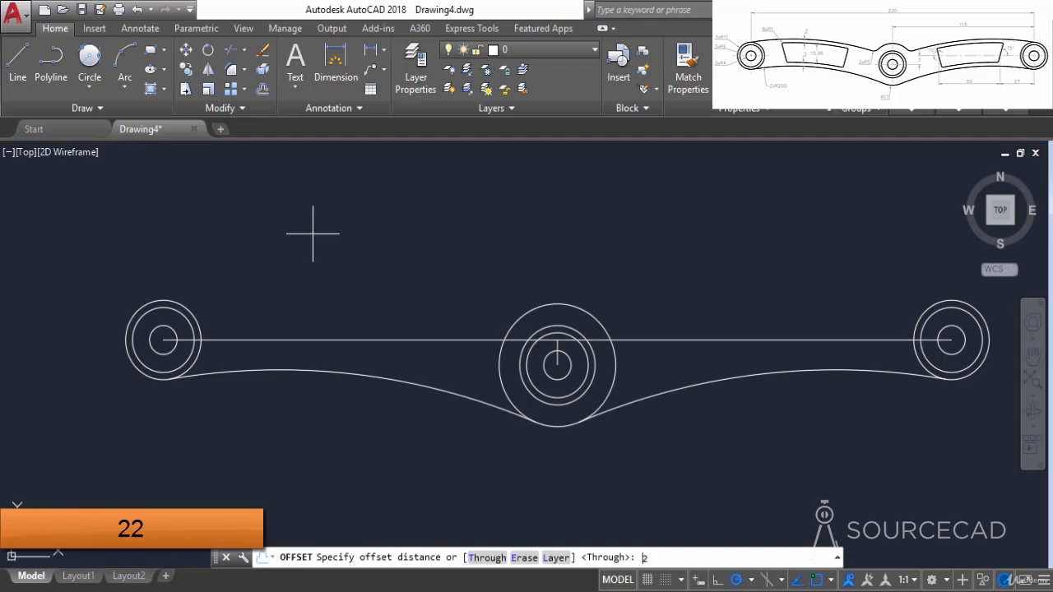
pyautogui.write('2')
pyautogui.press('Return')
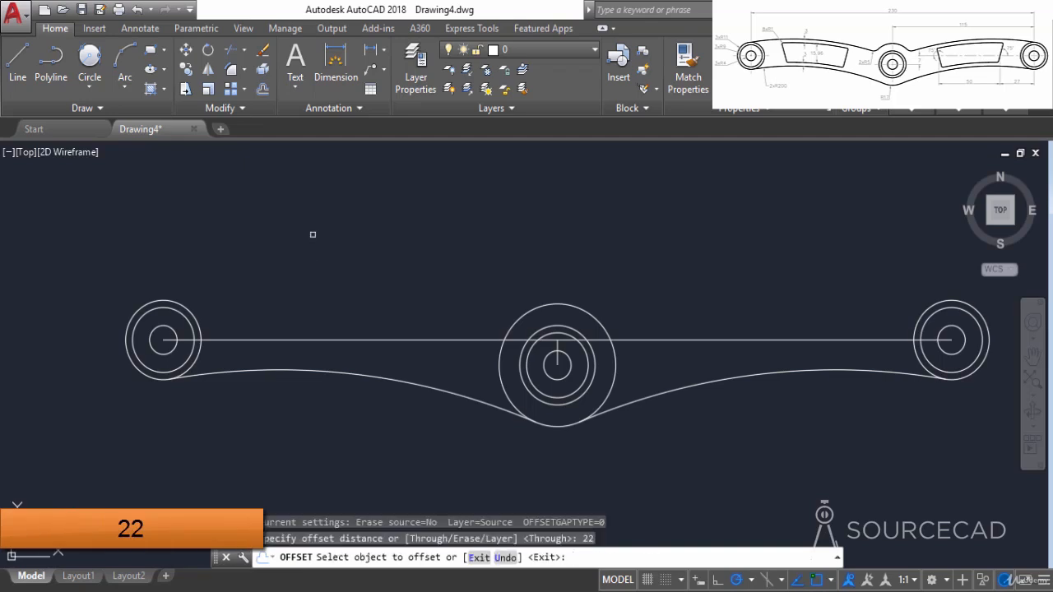
pyautogui.click(350, 381)
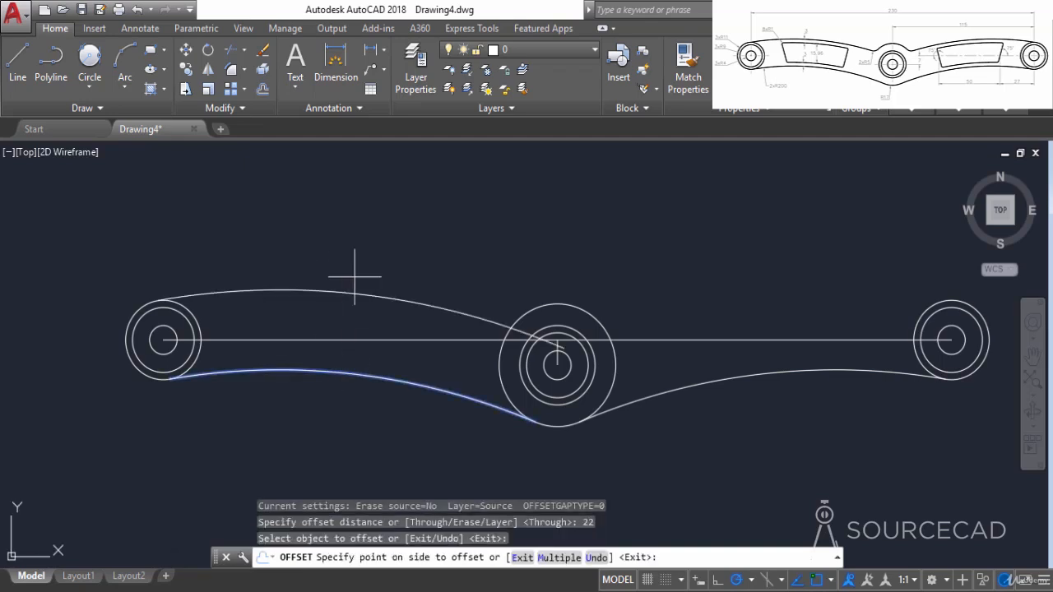
pyautogui.click(370, 242)
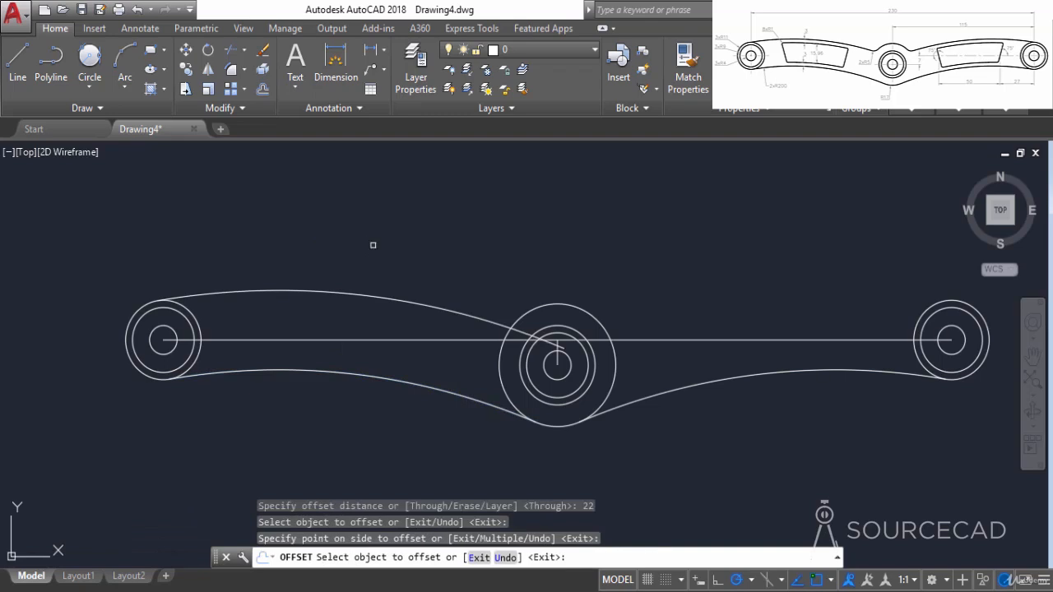
pyautogui.click(711, 383)
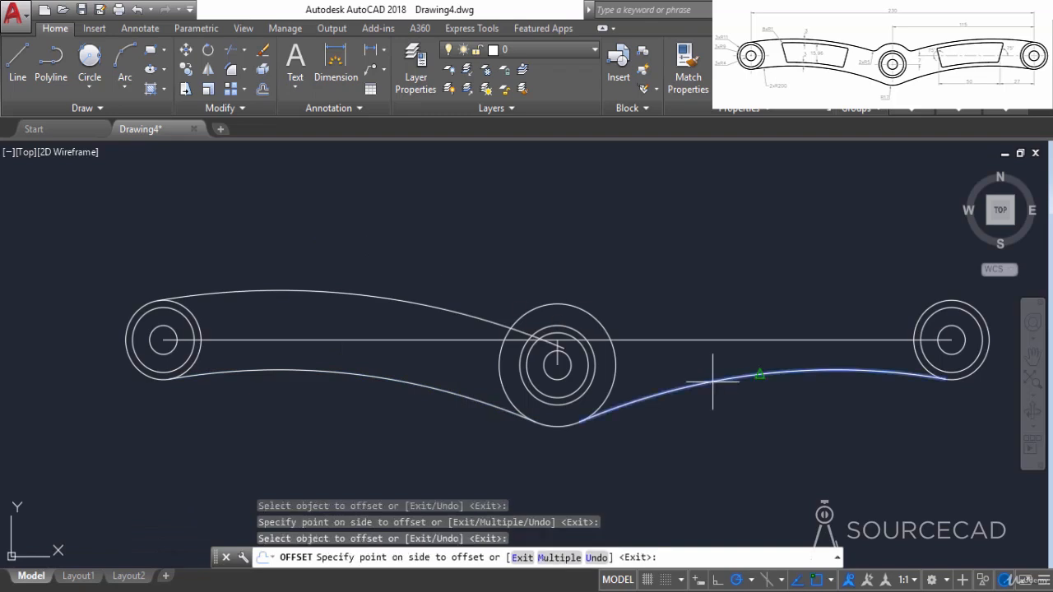
pyautogui.click(688, 255)
pyautogui.rightClick(684, 235)
pyautogui.click(688, 239)
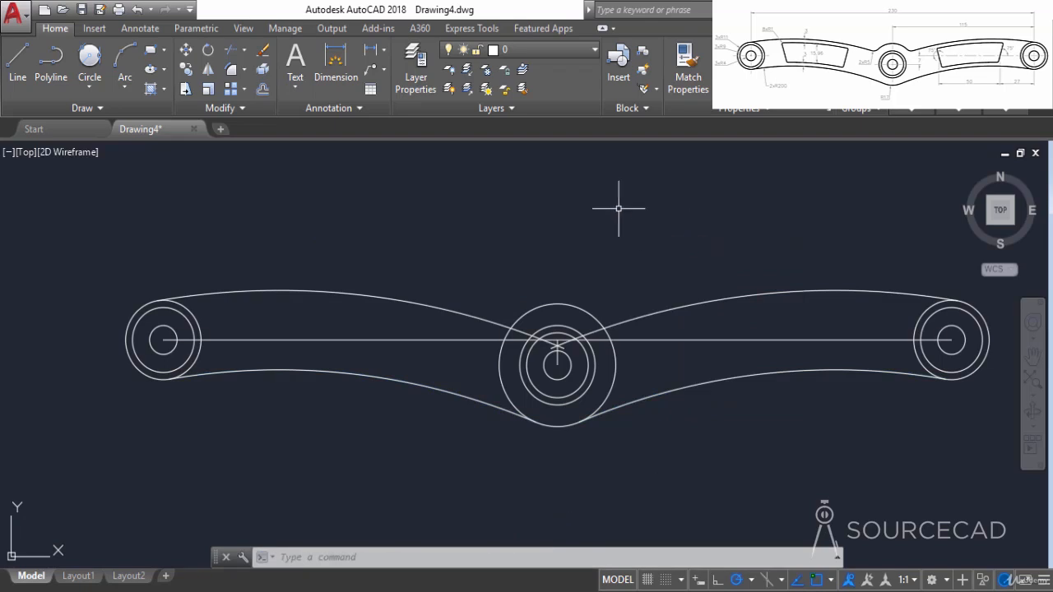
# Step: Fillet both upper arcs to the large middle circle with a radius of 5, using the Multiple option
pyautogui.click(233, 73)
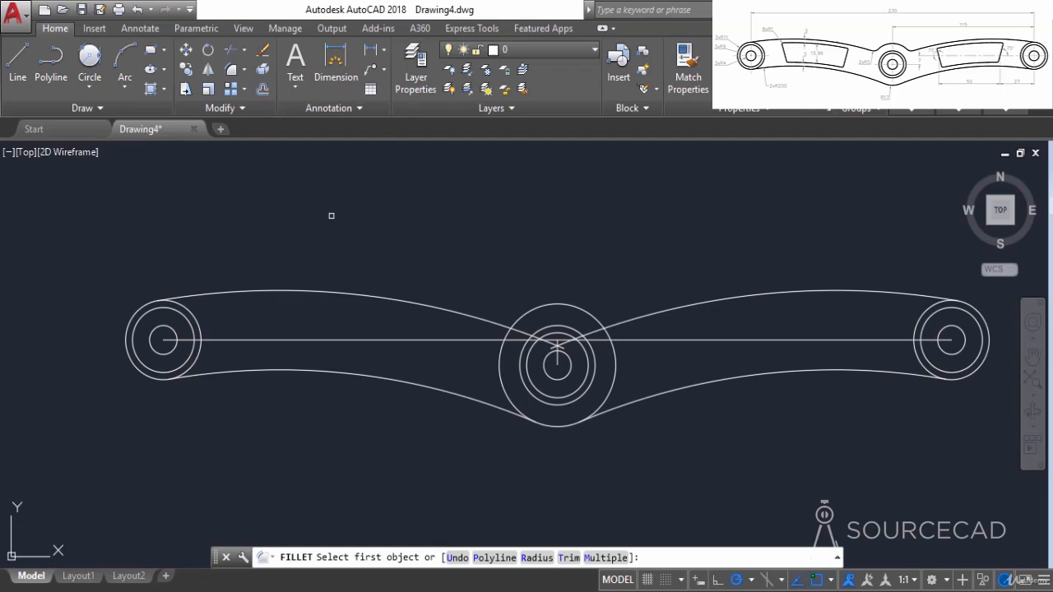
pyautogui.write('r')
pyautogui.press('Return')
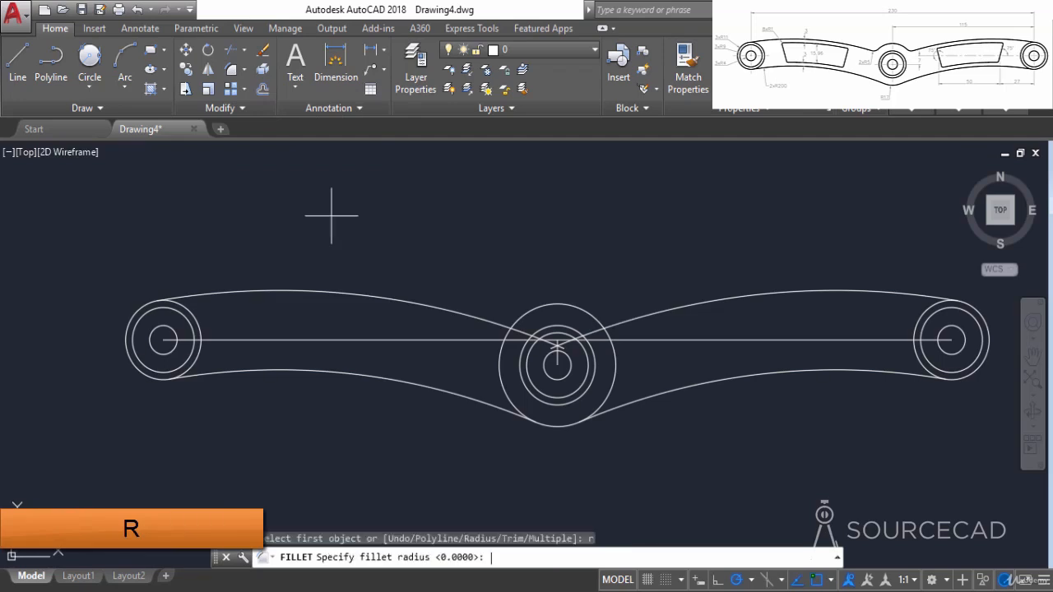
pyautogui.press('Return')
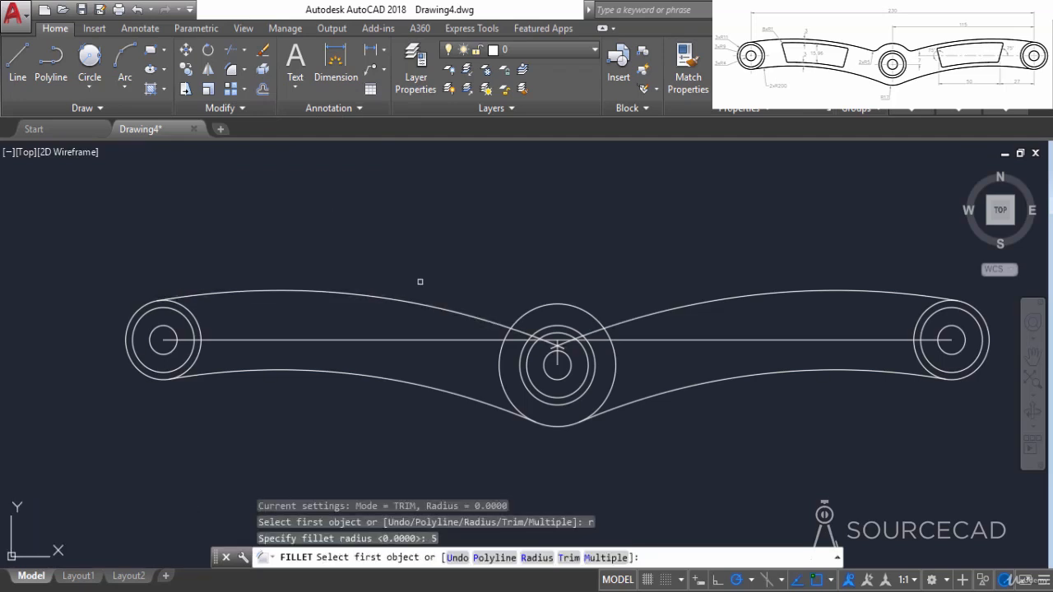
pyautogui.click(601, 560)
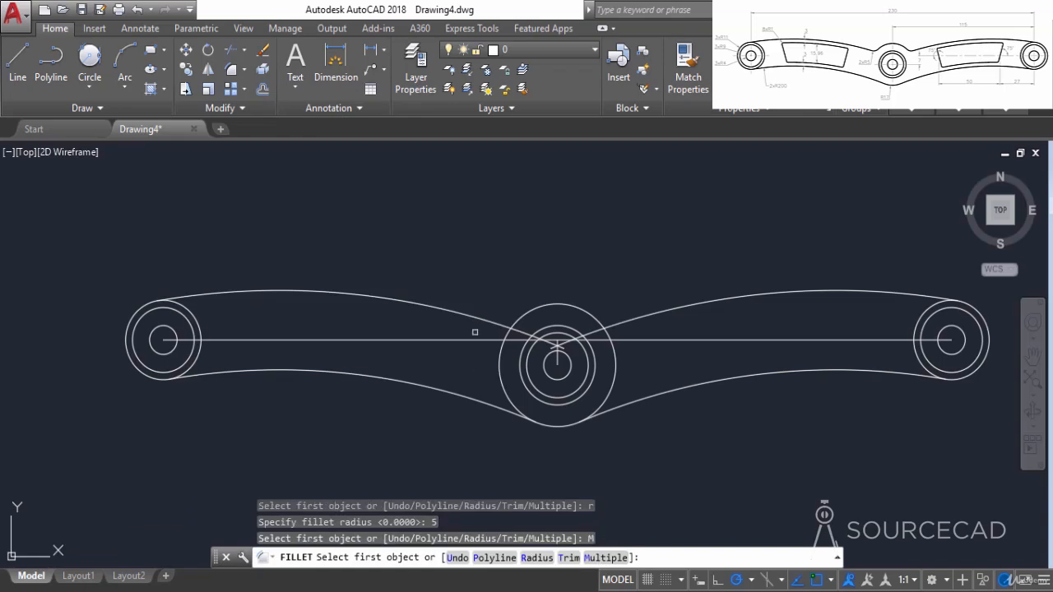
pyautogui.click(483, 318)
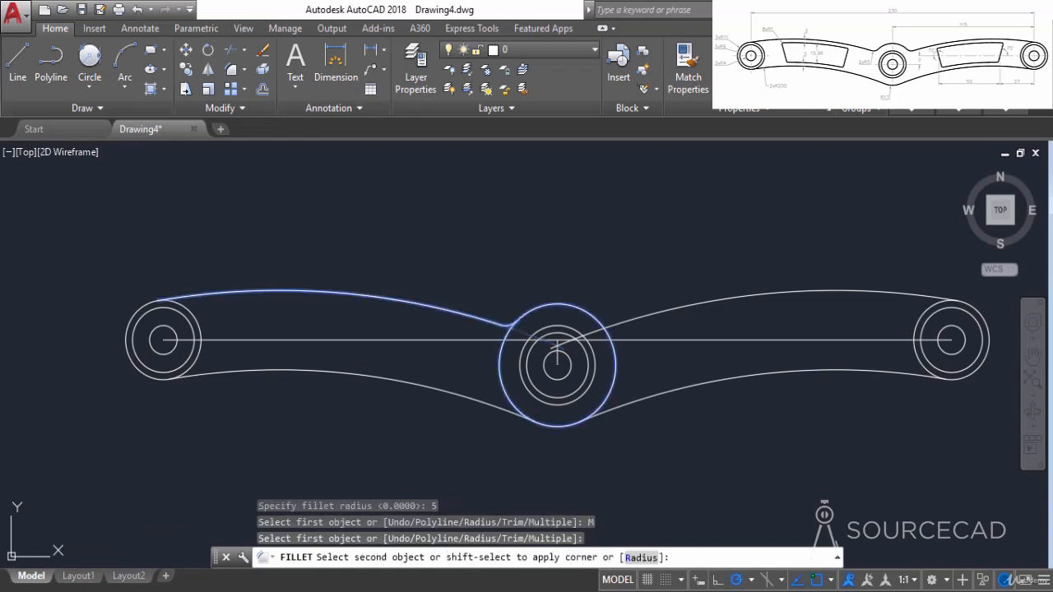
pyautogui.click(611, 347)
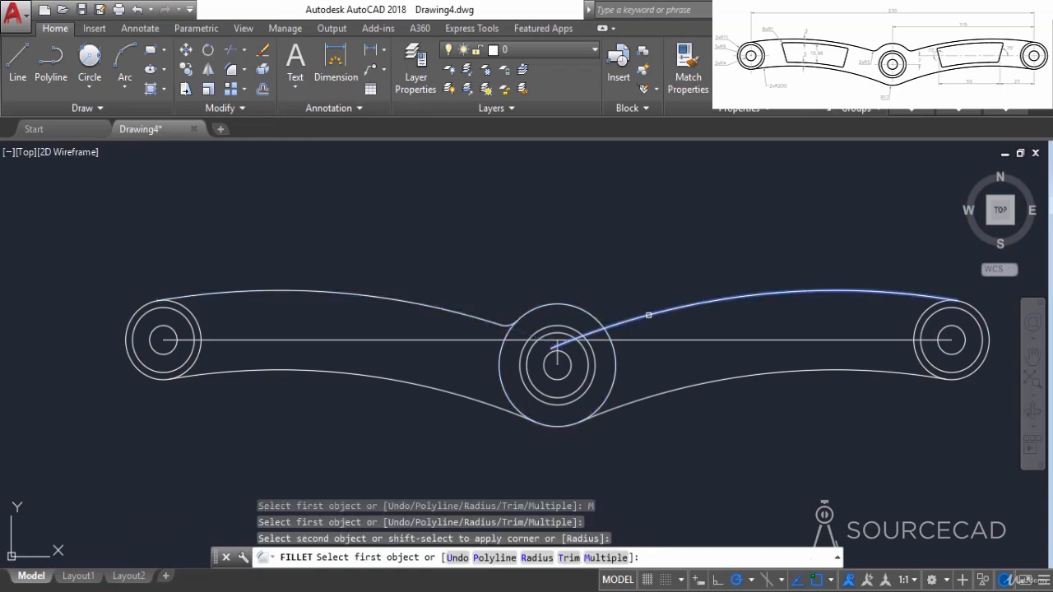
pyautogui.click(638, 319)
pyautogui.click(588, 313)
pyautogui.rightClick(591, 247)
pyautogui.click(609, 258)
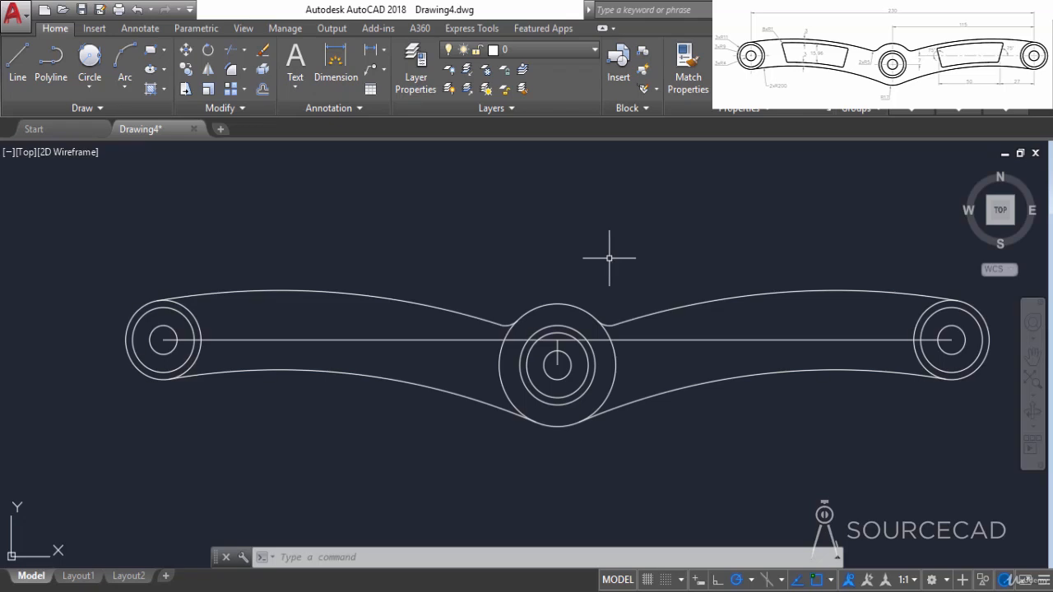
# Step: Erase the horizontal centre line between the end circles and the short vertical line at the middle circles
pyautogui.click(452, 338)
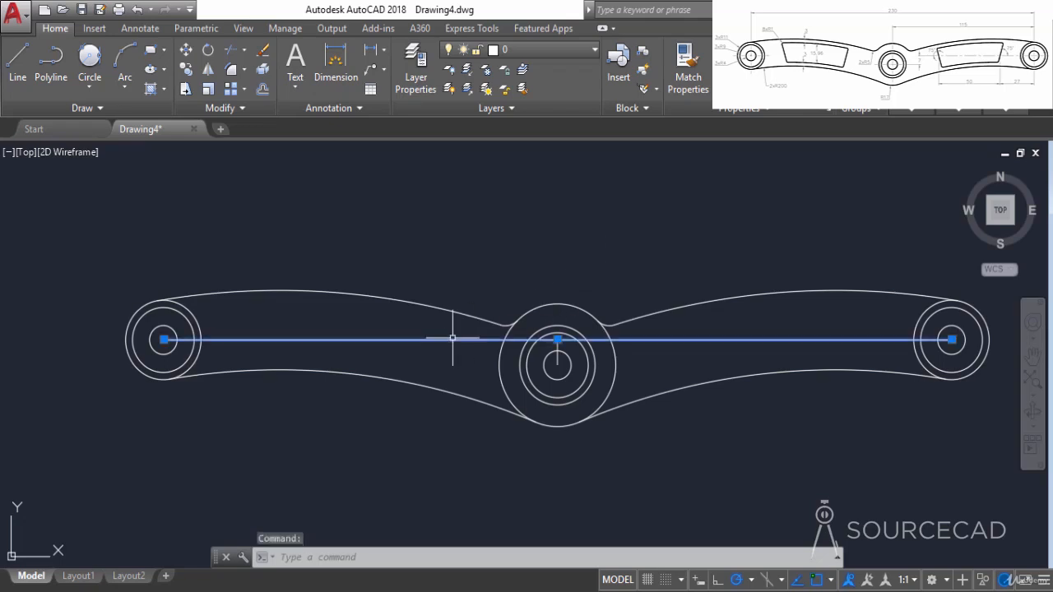
pyautogui.scroll(6, 544, 354)
pyautogui.click(599, 331)
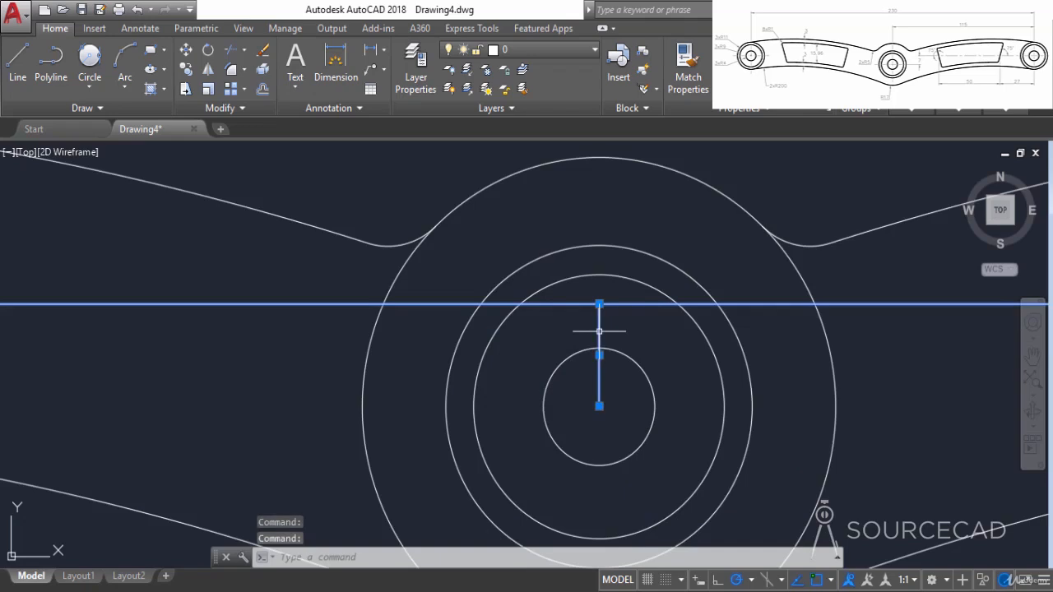
pyautogui.rightClick(553, 220)
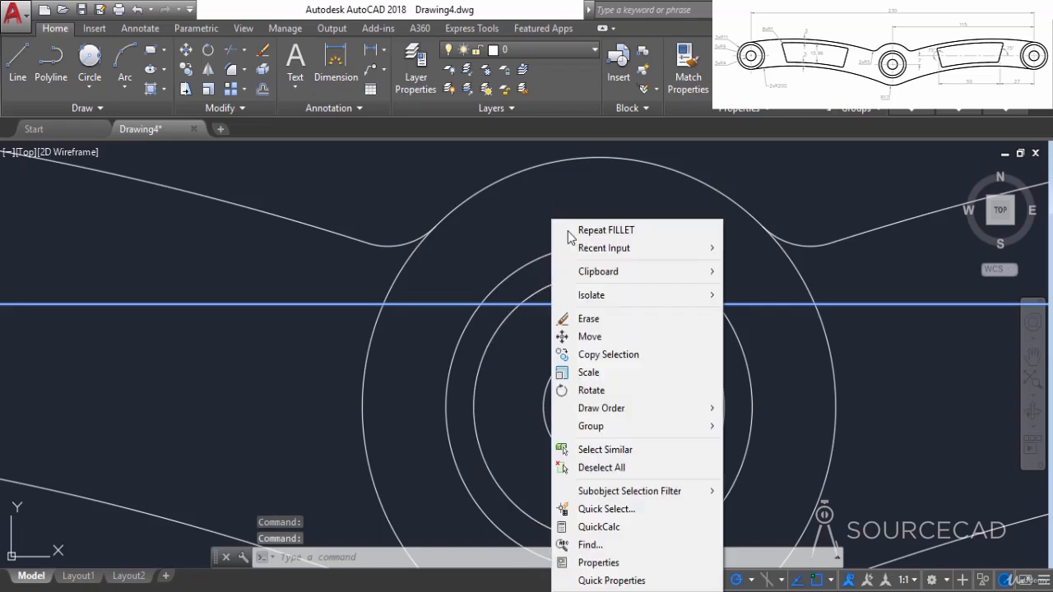
pyautogui.click(610, 319)
pyautogui.scroll(-8, 607, 305)
pyautogui.moveTo(563, 273); pyautogui.dragTo(483, 284, button='middle')
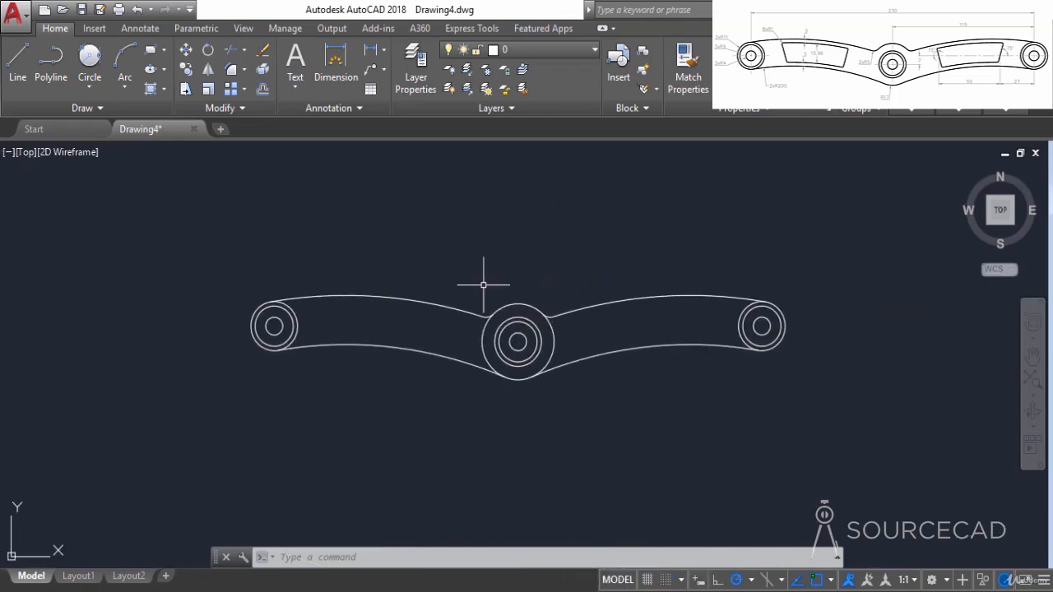
# Step: Draw a vertical construction line through the centre of the left circles, extending above and below the link
pyautogui.click(18, 59)
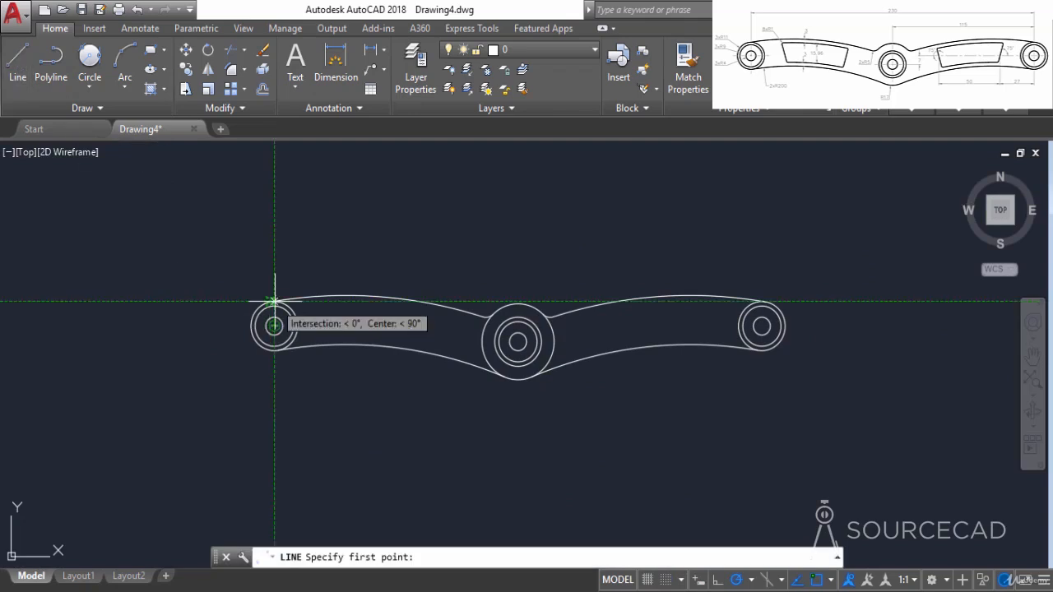
pyautogui.scroll(2, 271, 301)
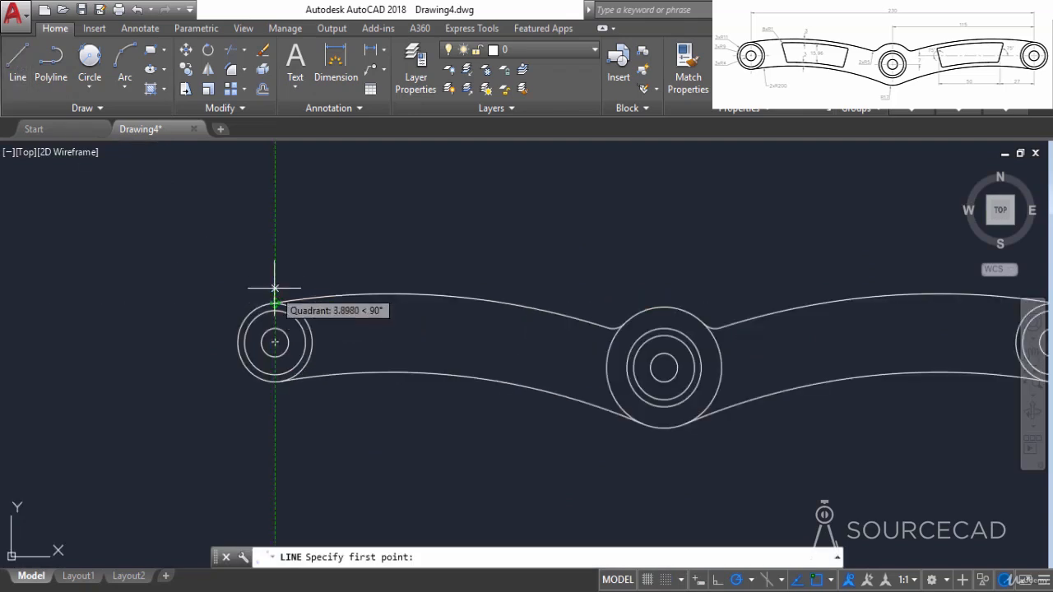
pyautogui.click(274, 214)
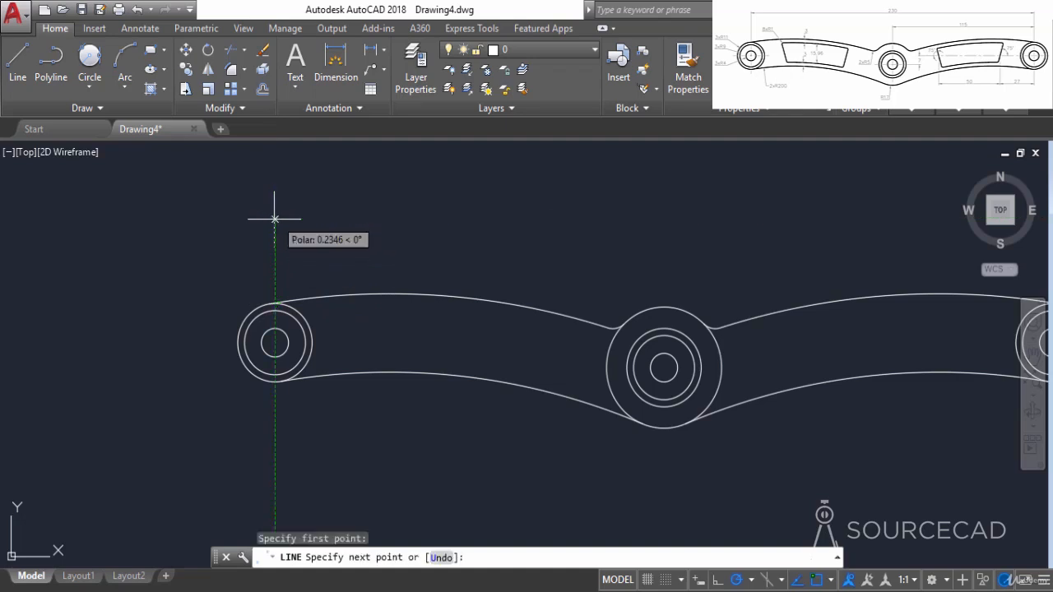
pyautogui.click(275, 450)
pyautogui.rightClick(347, 424)
pyautogui.click(401, 249)
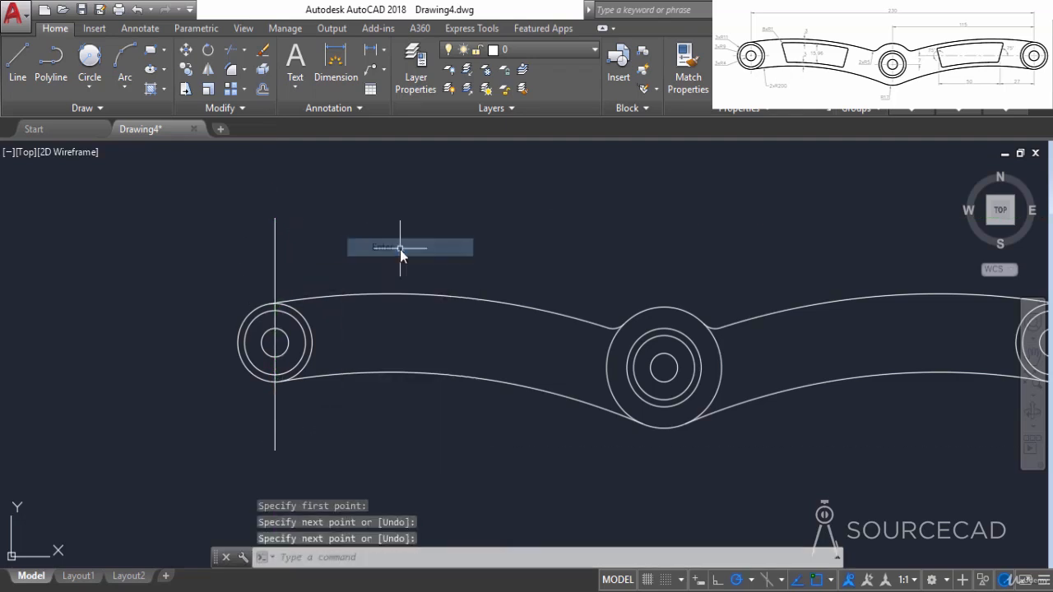
# Step: Offset the vertical construction line by 27 toward the middle circles
pyautogui.click(263, 89)
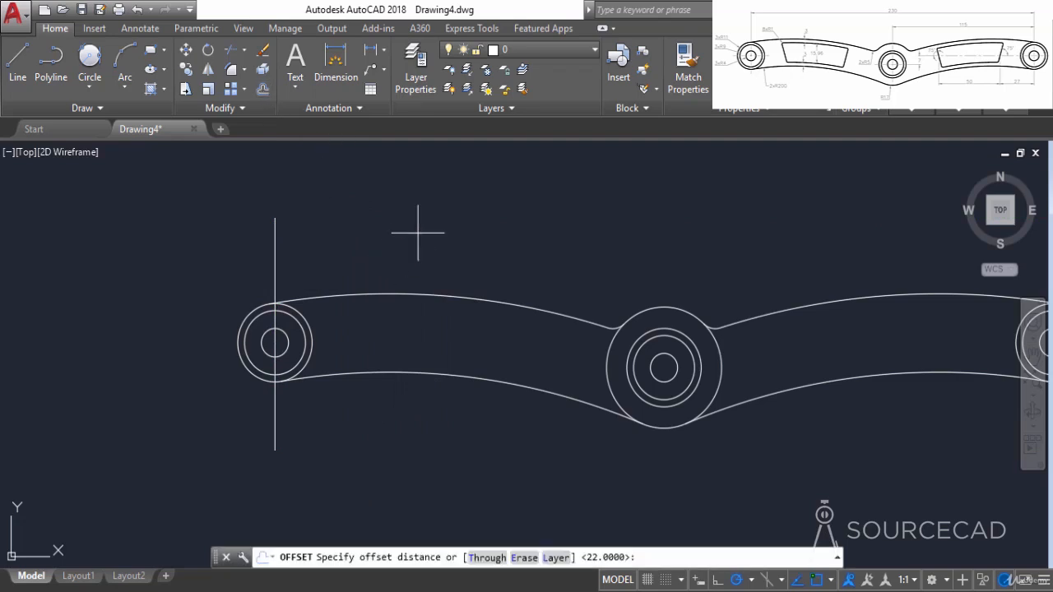
pyautogui.write('27')
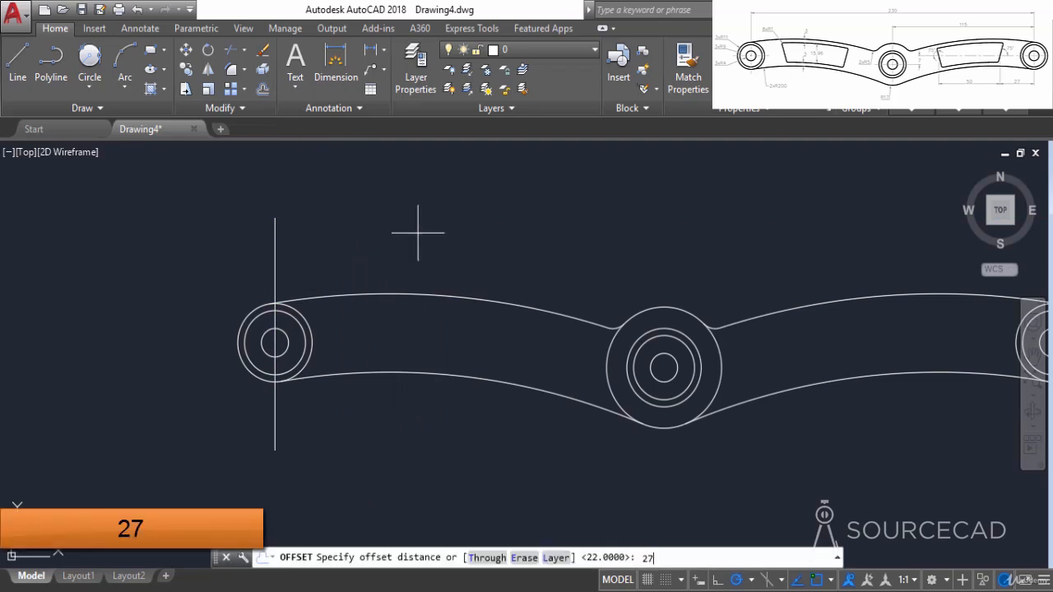
pyautogui.press('Return')
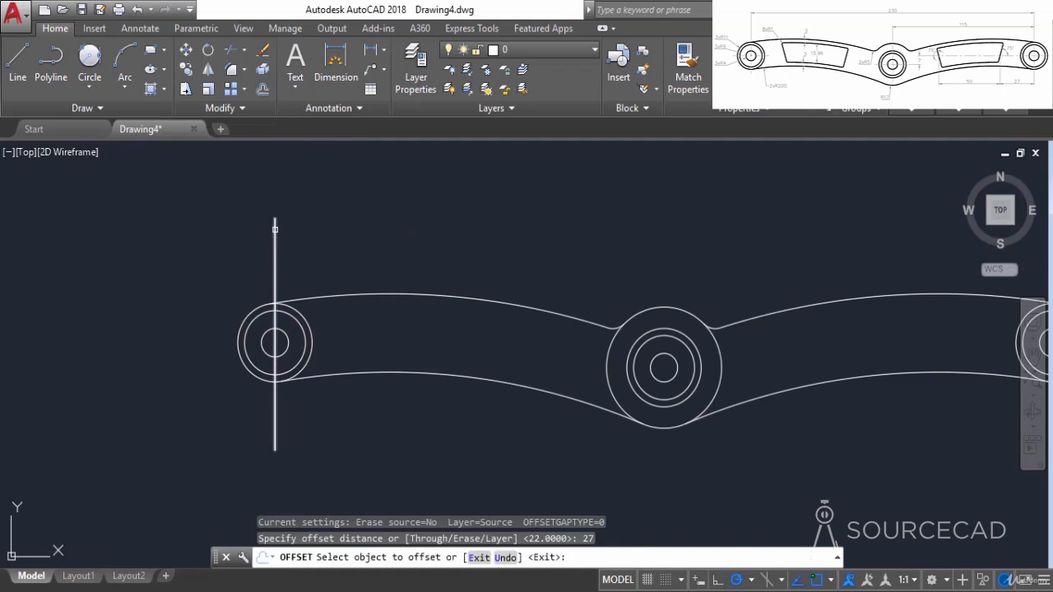
pyautogui.click(276, 226)
pyautogui.click(476, 247)
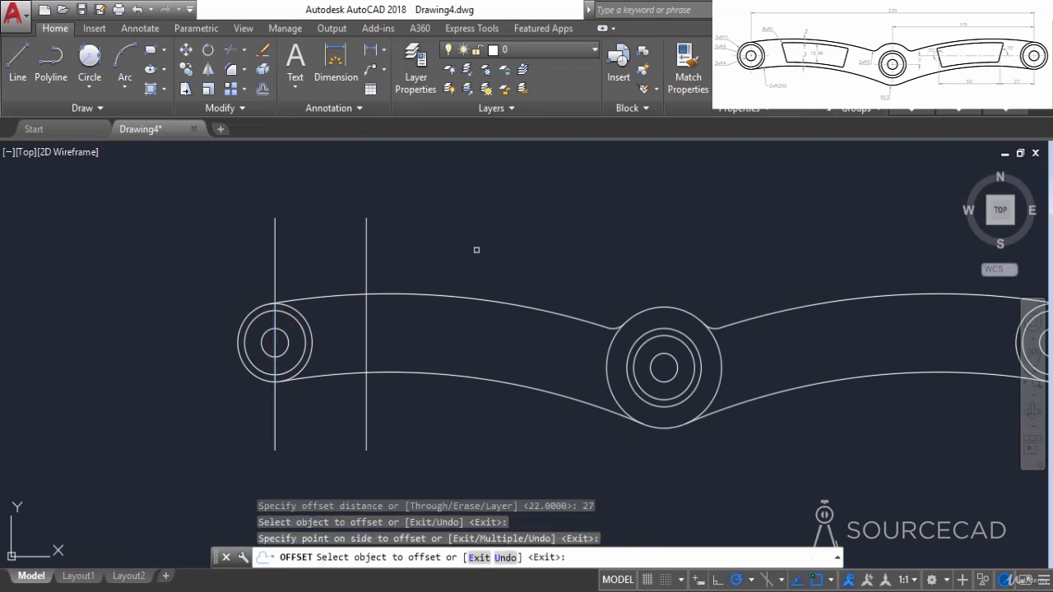
pyautogui.press('Escape')
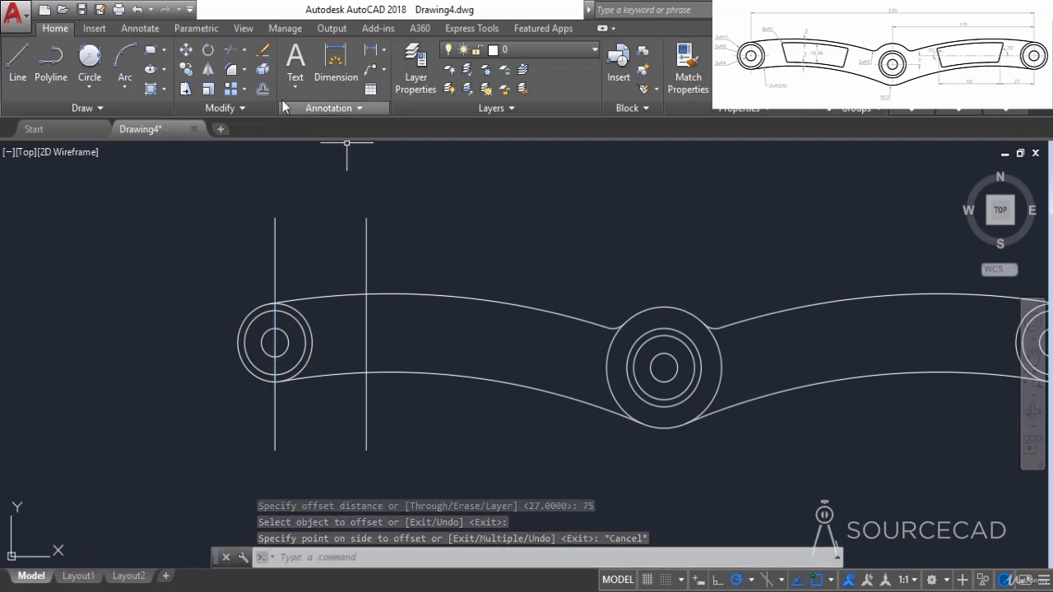
# Step: Offset the vertical line nearest the left circles by a further 50 toward the middle circles
pyautogui.press('Return')
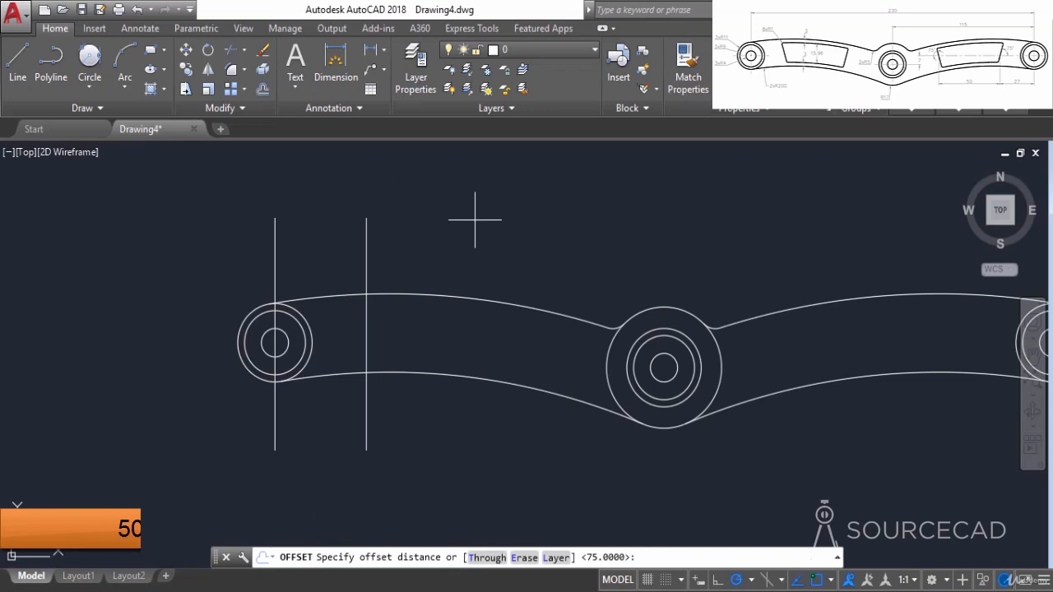
pyautogui.press('Return')
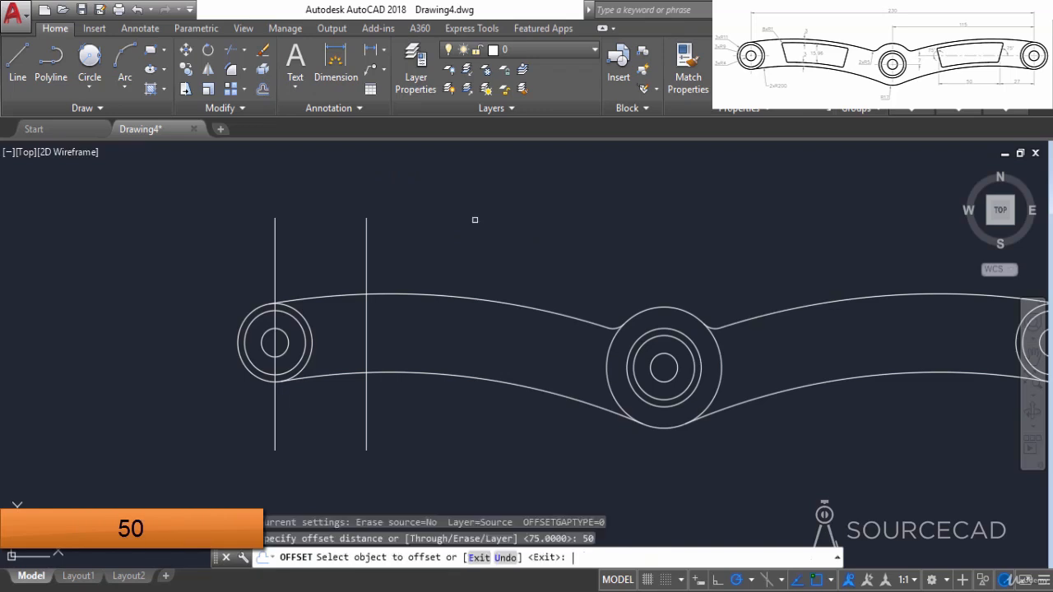
pyautogui.click(365, 244)
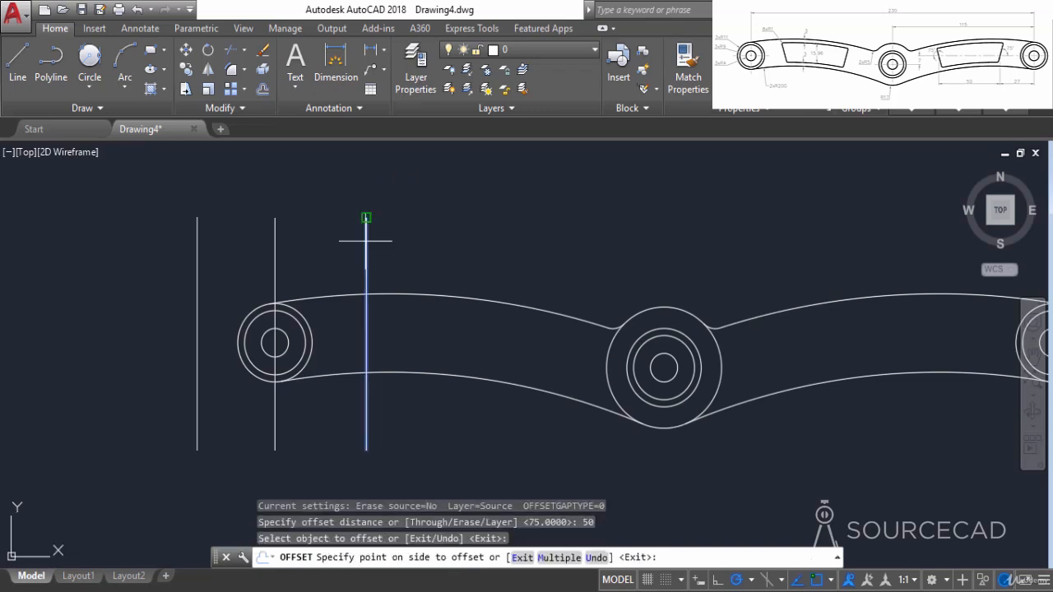
pyautogui.click(576, 260)
pyautogui.rightClick(579, 213)
pyautogui.click(596, 224)
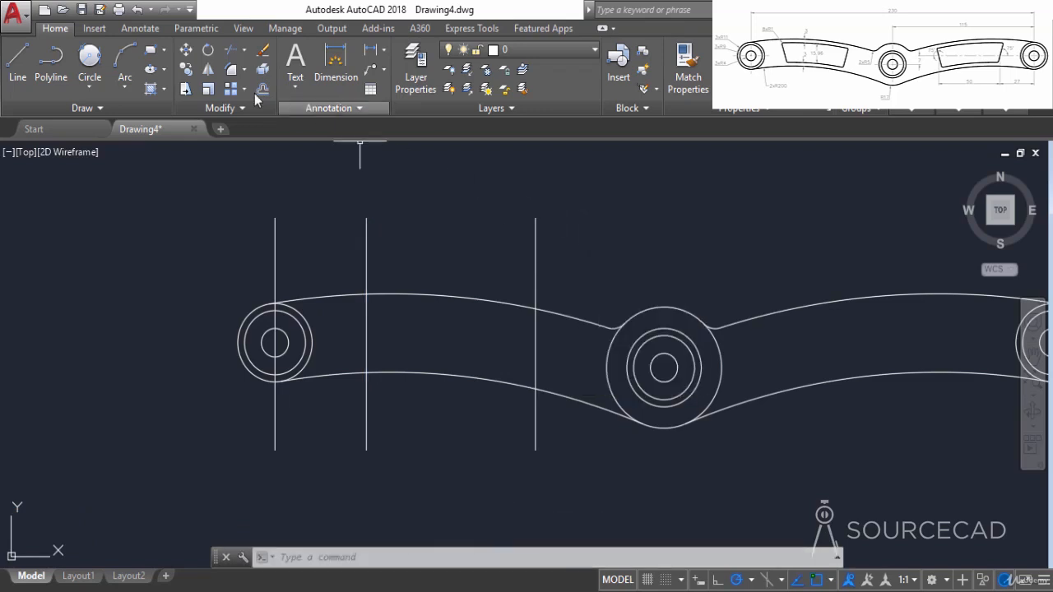
# Step: Trim both offset vertical lines to the link's upper and lower arcs, and erase the construction line through the left circles
pyautogui.click(233, 51)
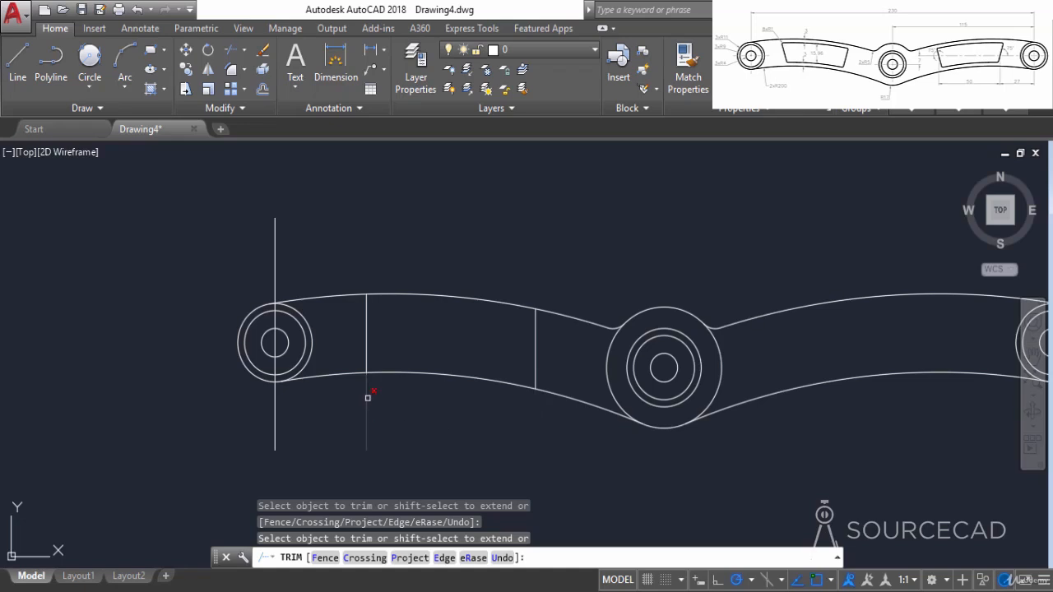
pyautogui.rightClick(327, 205)
pyautogui.click(346, 217)
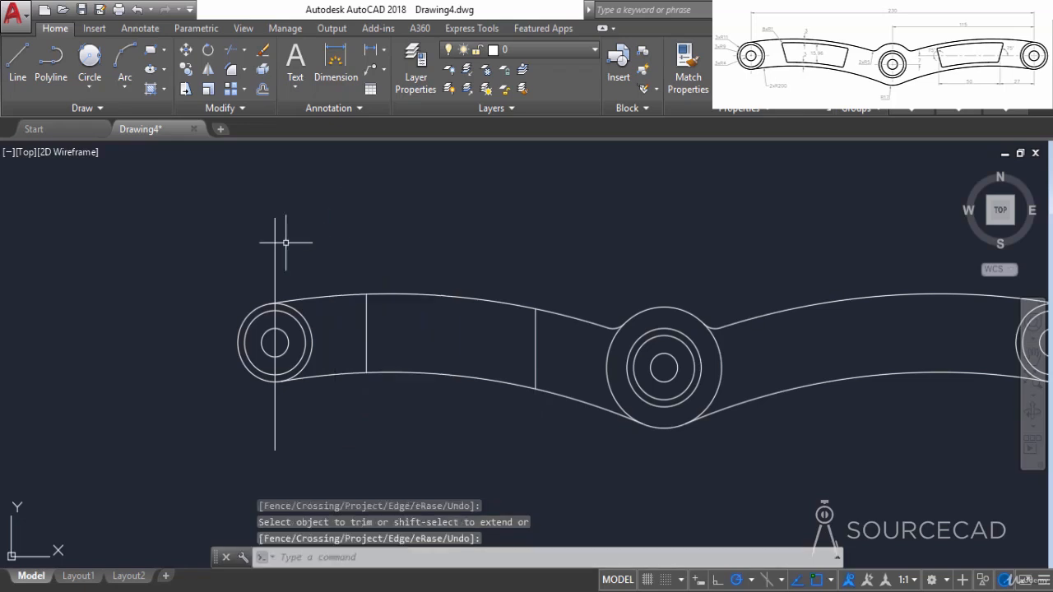
pyautogui.click(276, 241)
pyautogui.rightClick(355, 198)
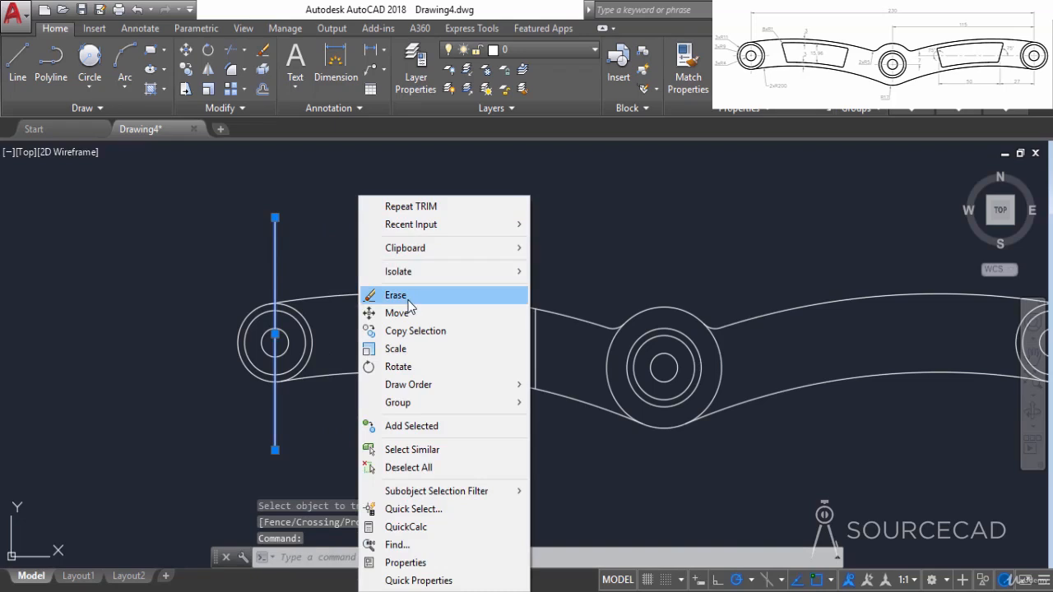
pyautogui.click(409, 296)
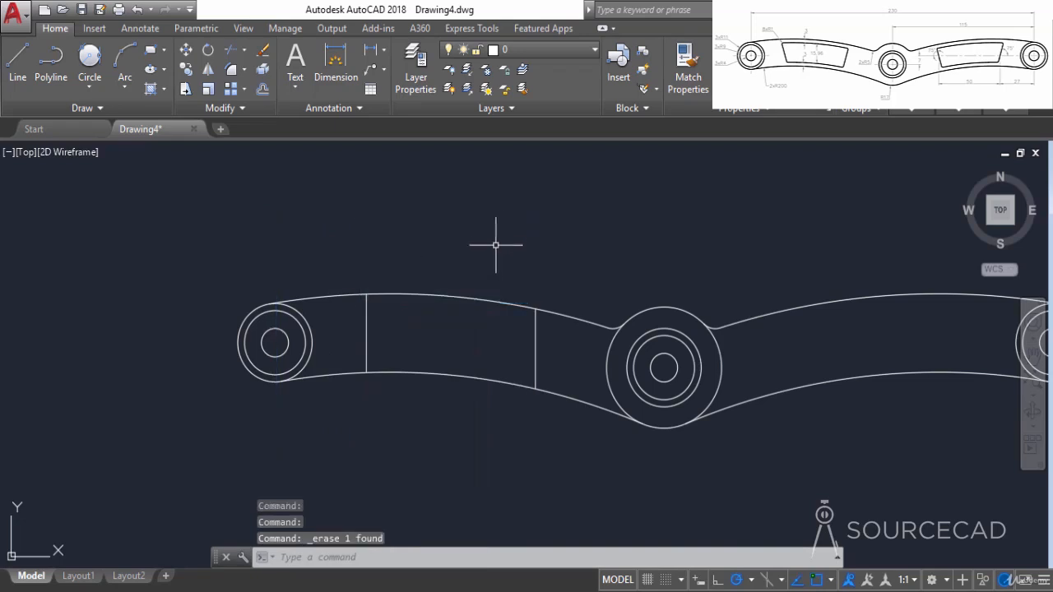
# Step: Offset the lower left arc upward by 11 to form a mid-arc through the left arm
pyautogui.click(264, 93)
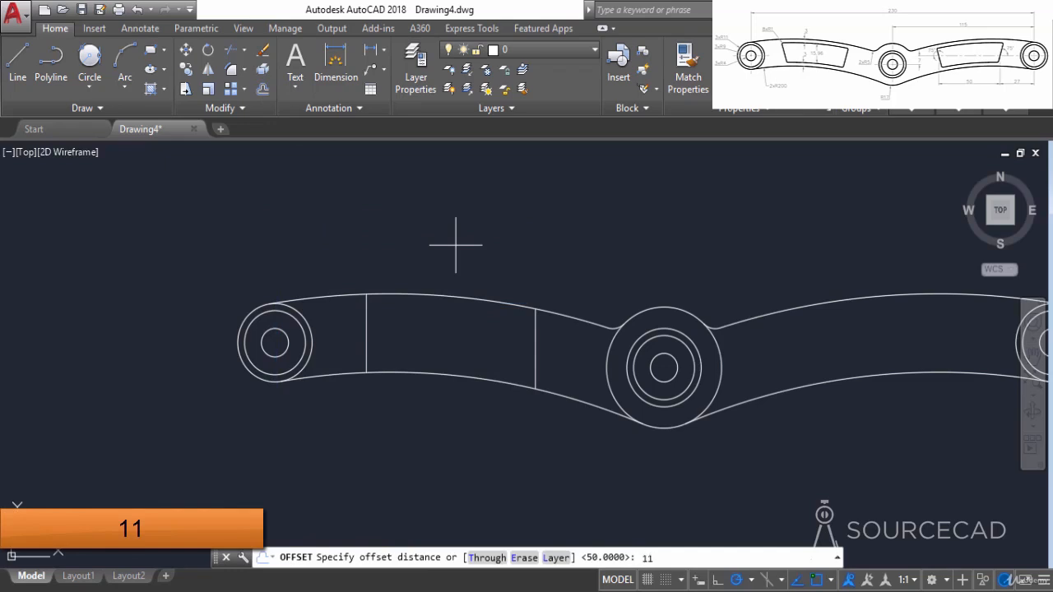
pyautogui.press('Return')
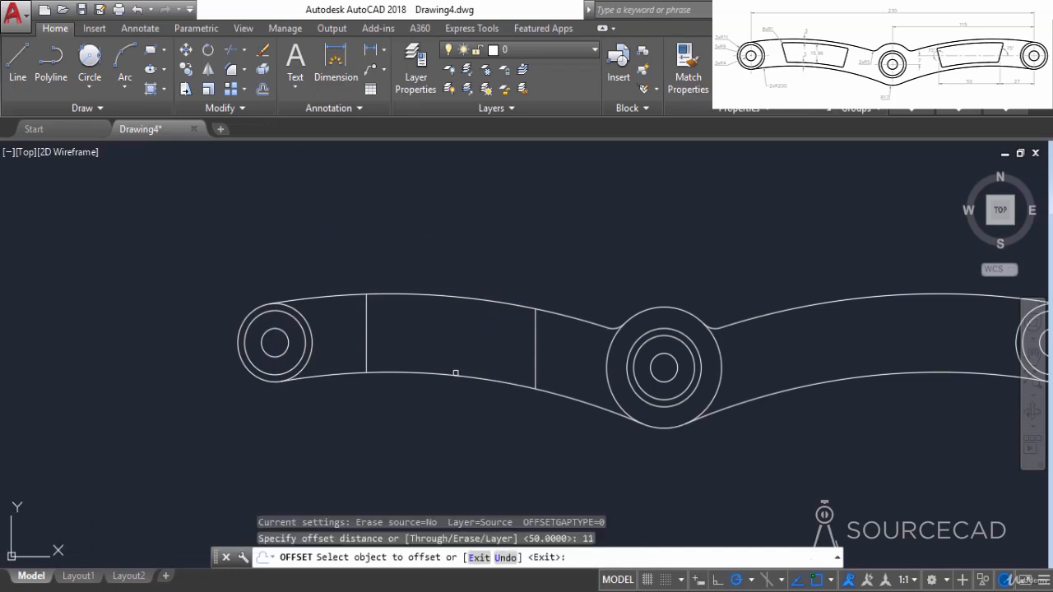
pyautogui.click(465, 375)
pyautogui.click(455, 310)
pyautogui.rightClick(486, 228)
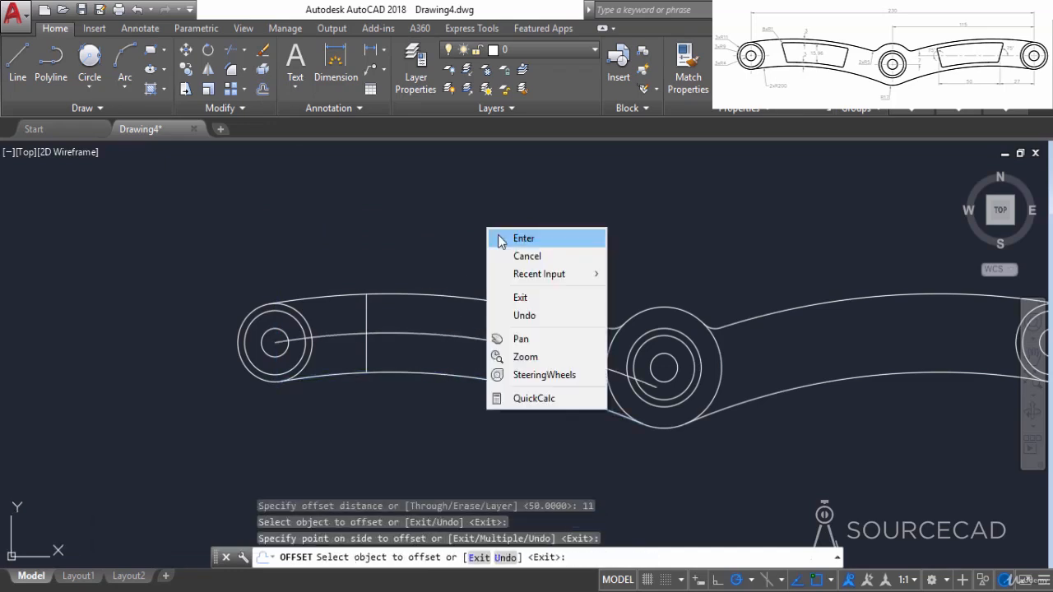
pyautogui.click(502, 235)
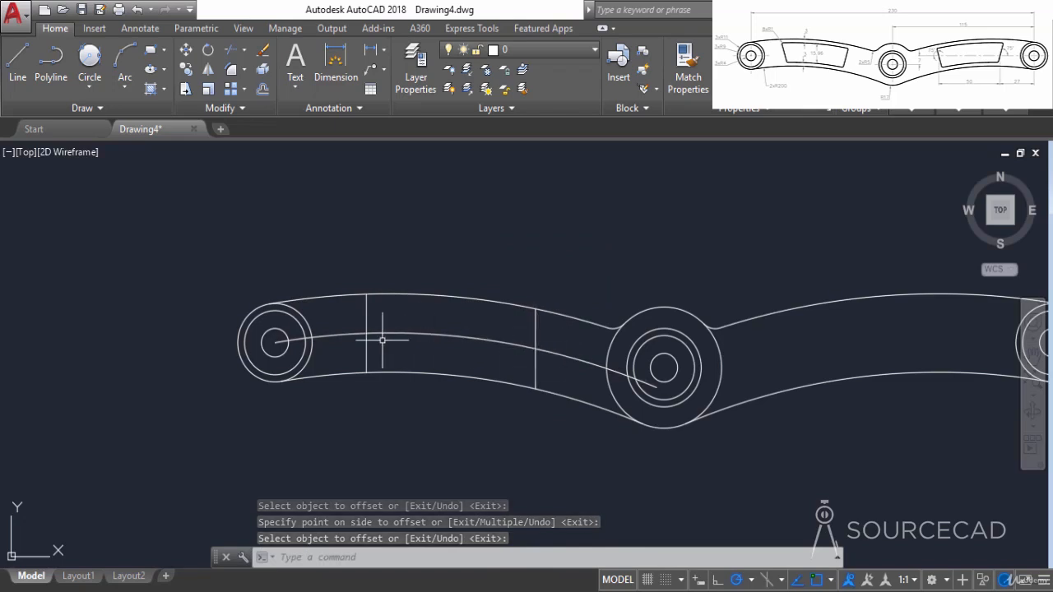
# Step: Rotate the vertical line nearer the middle circles by -15 degrees about its intersection with the mid-arc
pyautogui.click(208, 50)
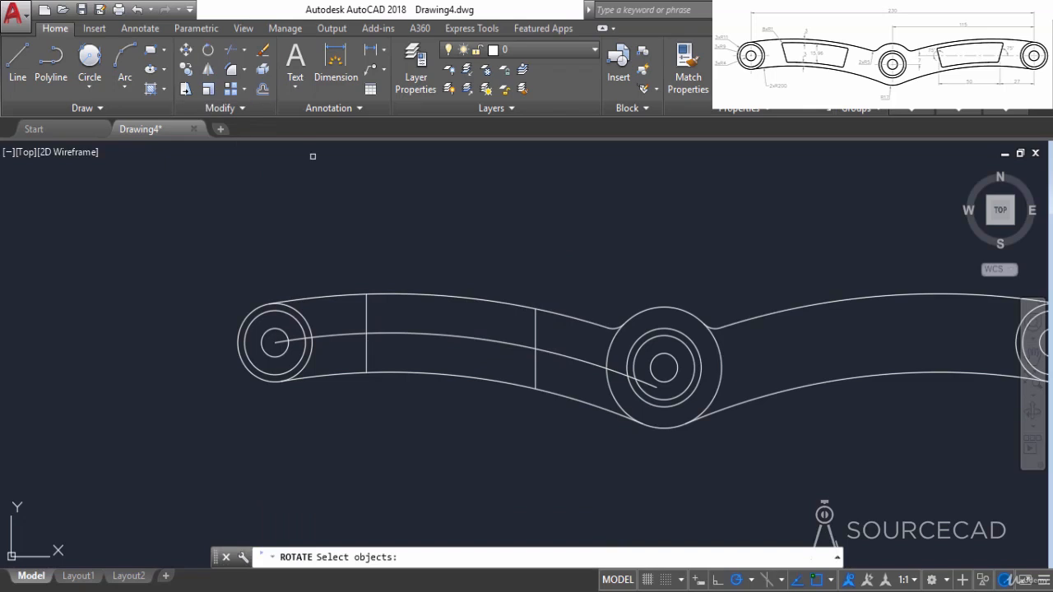
pyautogui.click(536, 321)
pyautogui.press('Return')
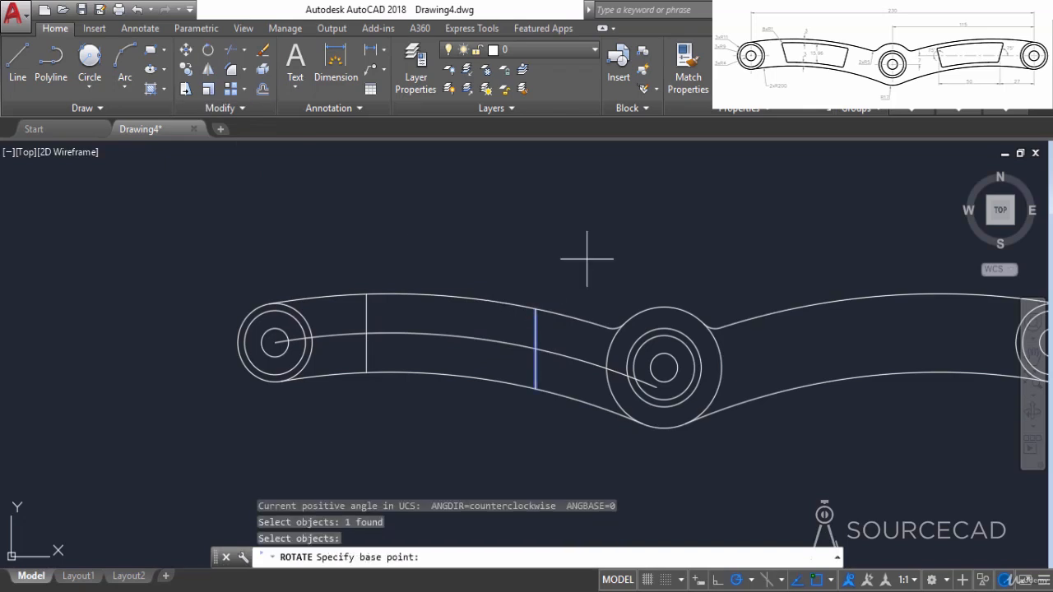
pyautogui.click(535, 349)
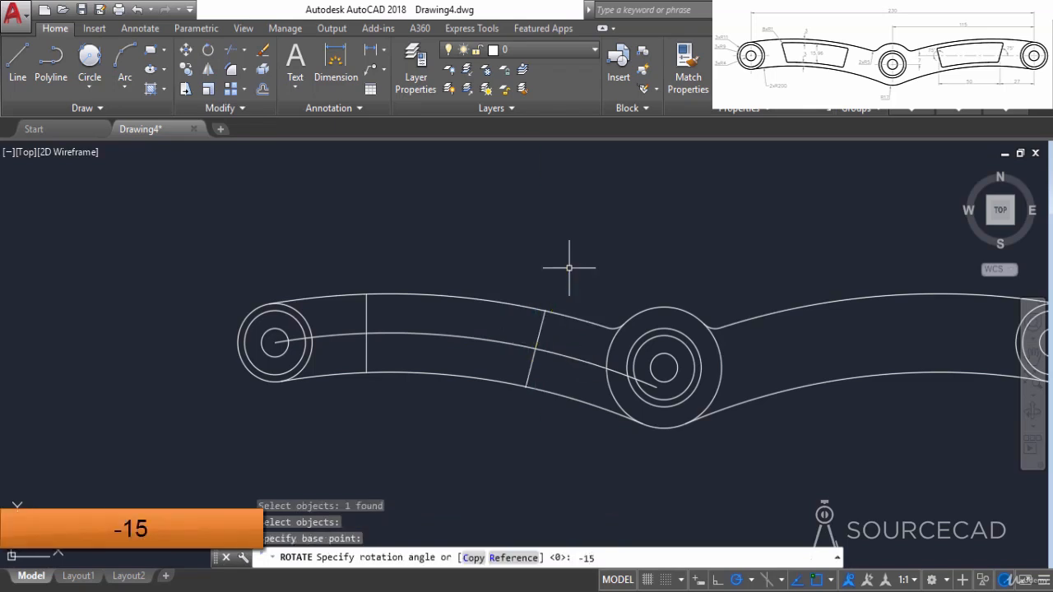
pyautogui.press('Return')
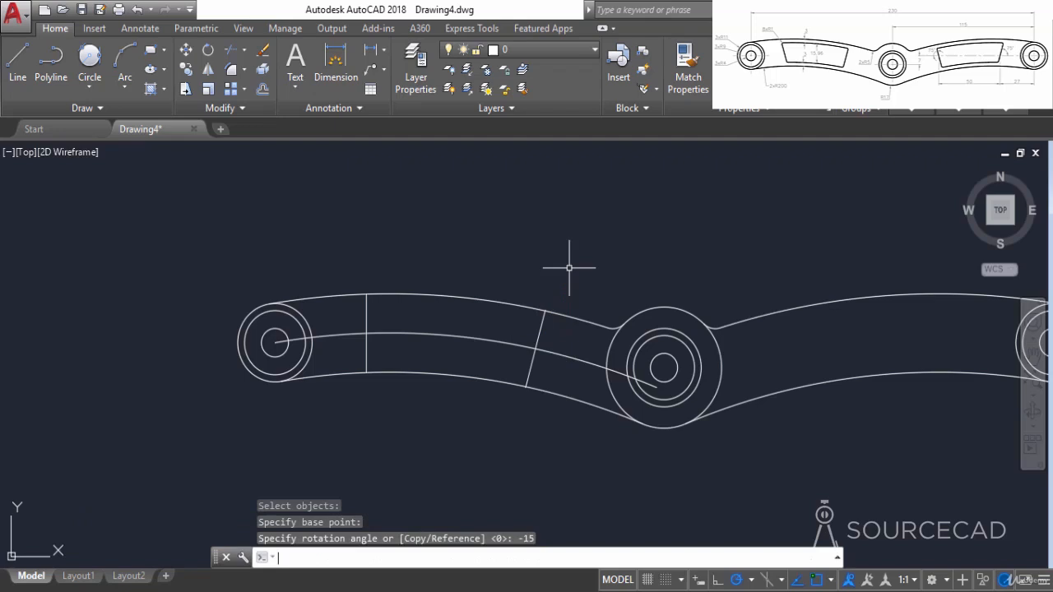
# Step: Rotate the vertical line nearer the left circles by 15 degrees about its intersection with the mid-arc
pyautogui.click(208, 50)
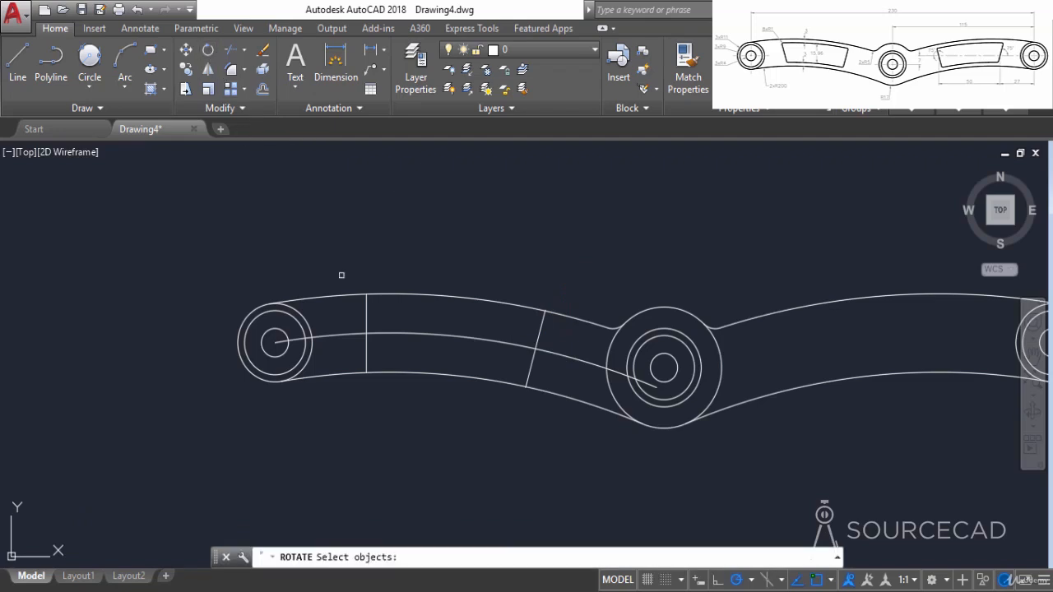
pyautogui.click(368, 313)
pyautogui.press('Return')
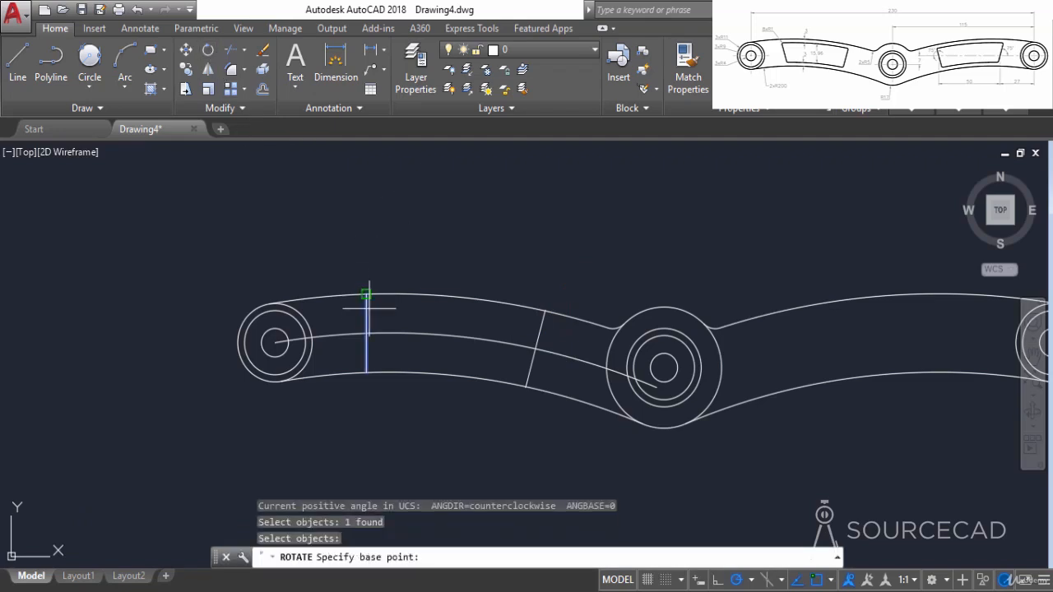
pyautogui.click(366, 333)
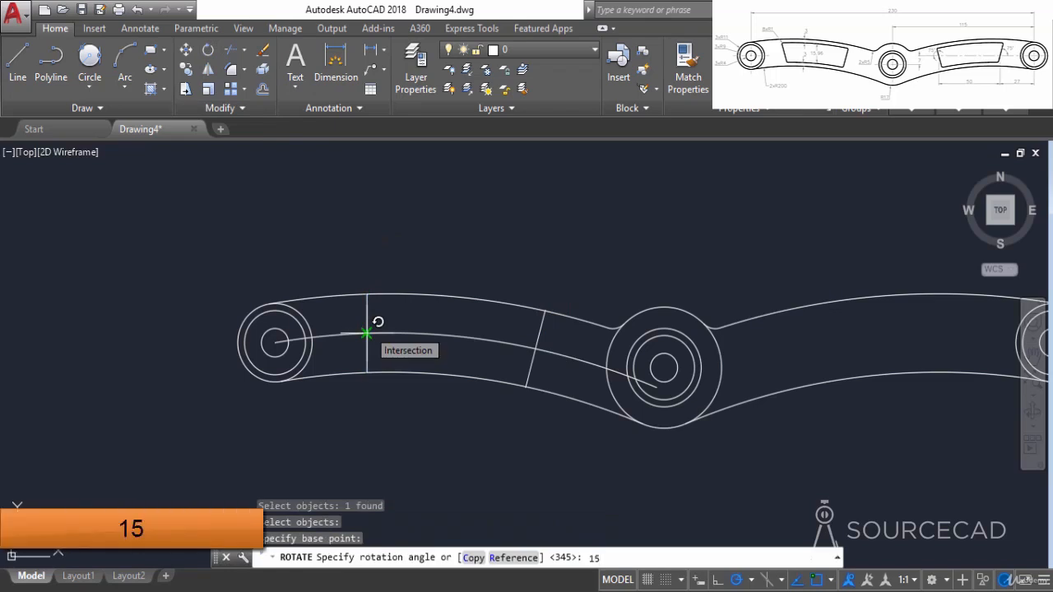
pyautogui.press('Return')
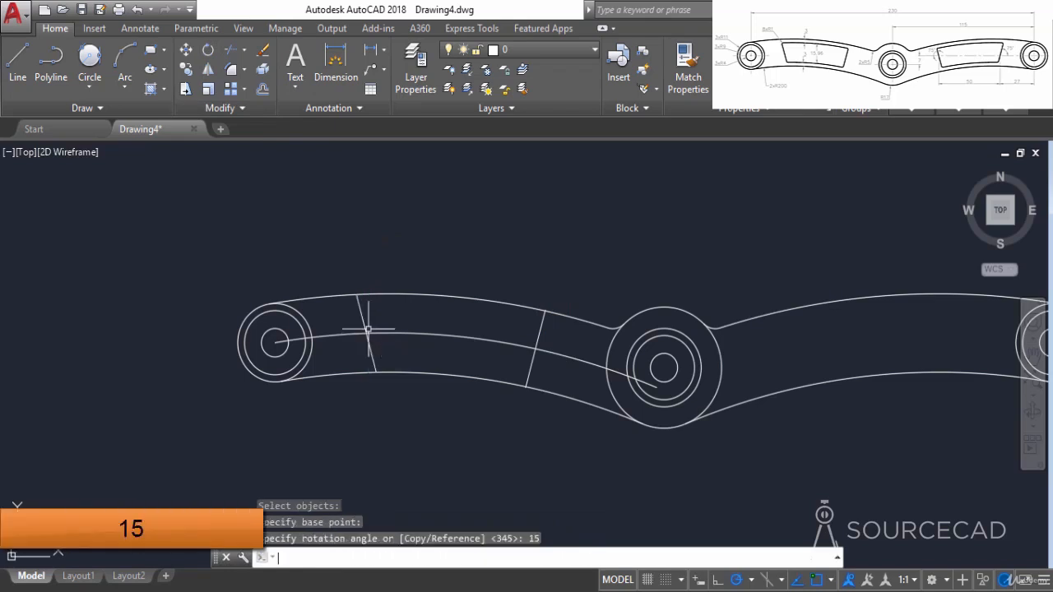
# Step: Erase the construction mid-arc from the left arm of the link
pyautogui.click(425, 334)
pyautogui.rightClick(472, 233)
pyautogui.click(509, 295)
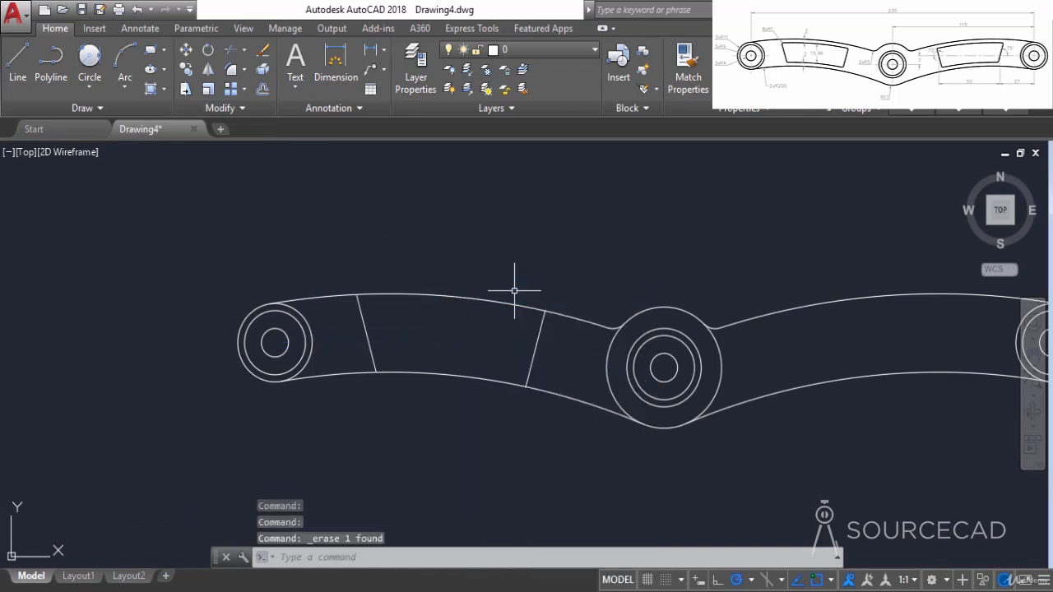
# Step: Offset the lower and upper arcs of the left arm inward by 3 to form the cutout's long edges
pyautogui.click(262, 88)
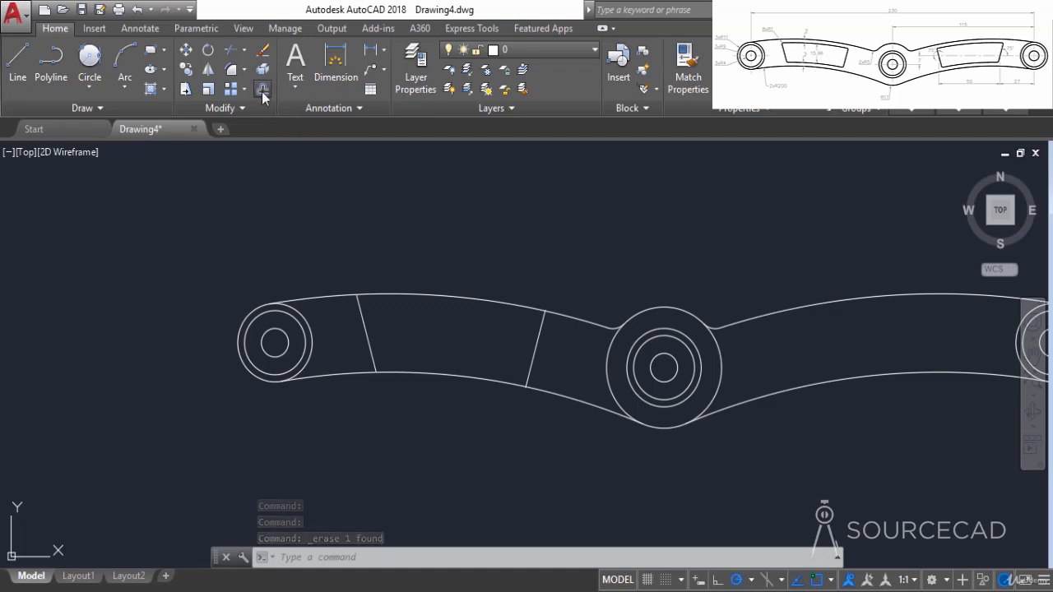
pyautogui.write('3')
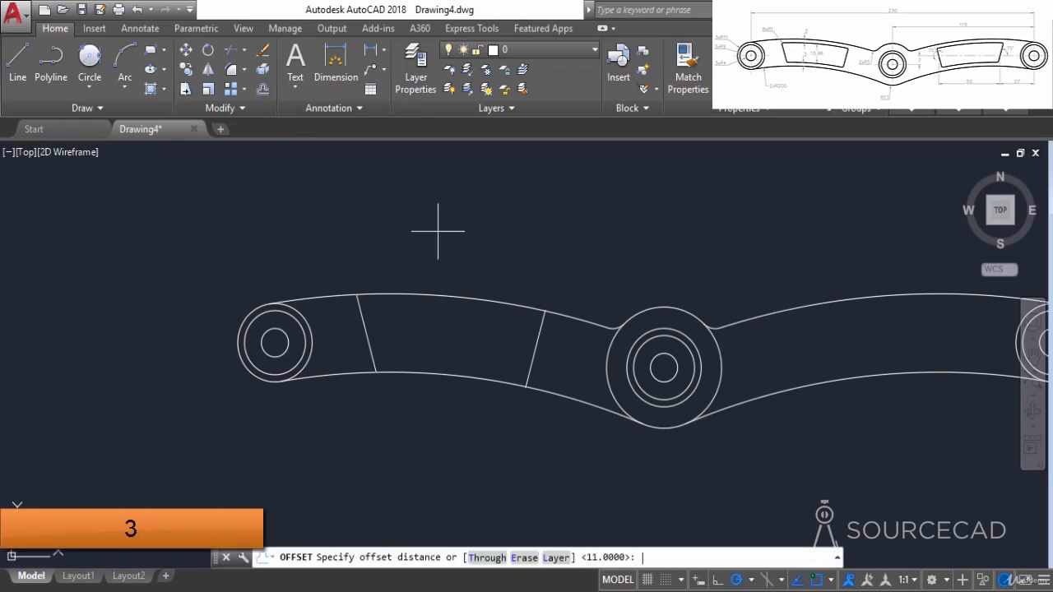
pyautogui.press('Return')
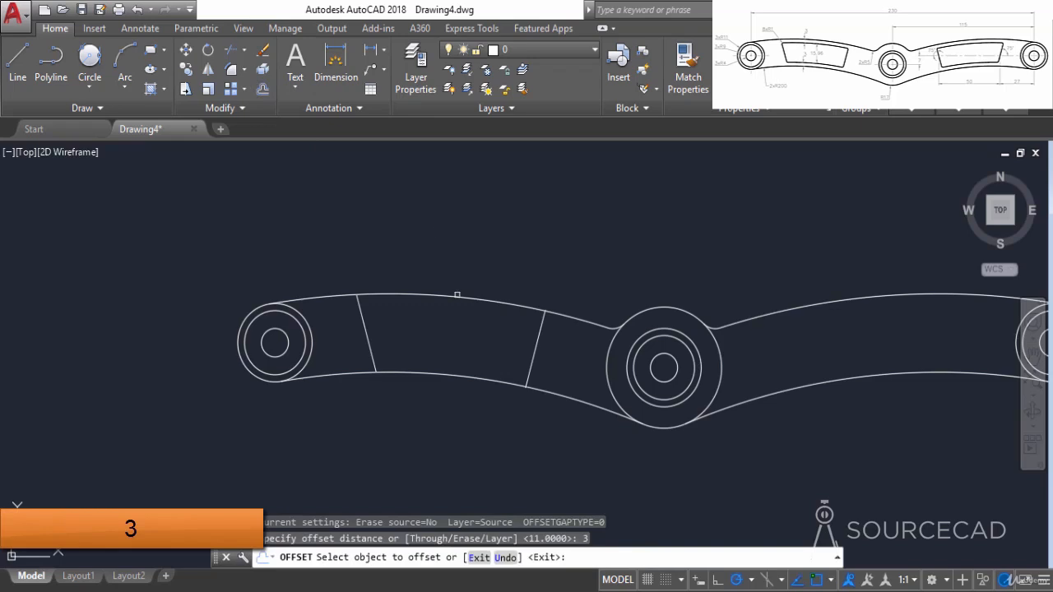
pyautogui.click(455, 367)
pyautogui.click(453, 329)
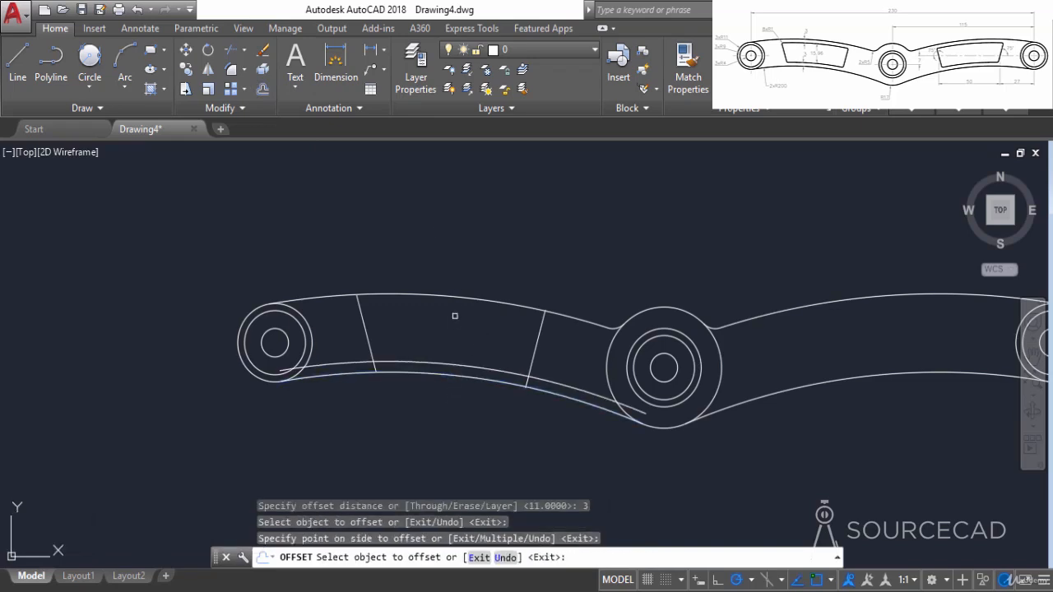
pyautogui.click(449, 297)
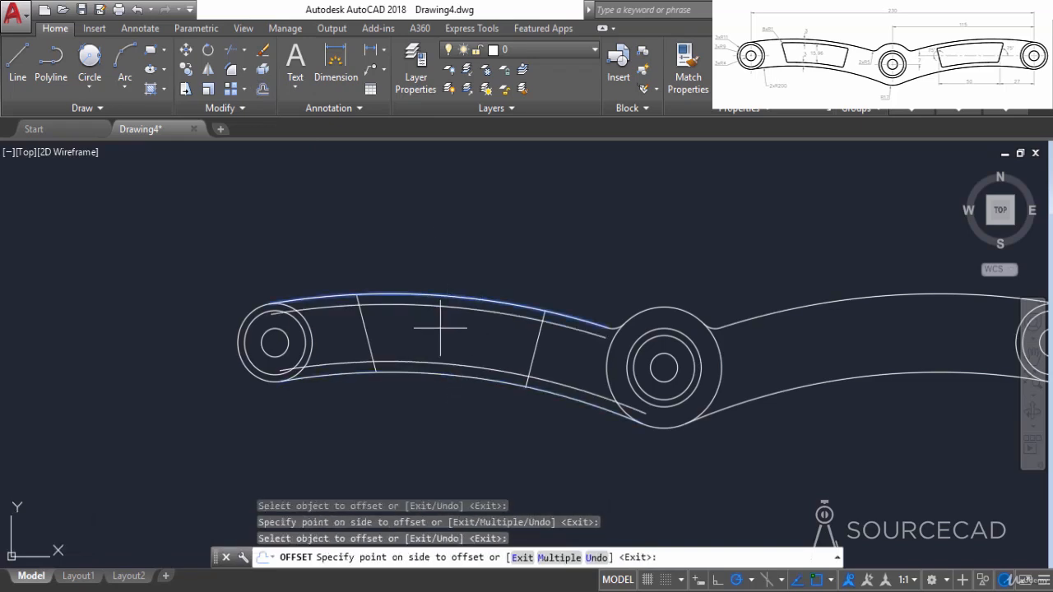
pyautogui.click(440, 327)
pyautogui.rightClick(478, 232)
pyautogui.click(487, 240)
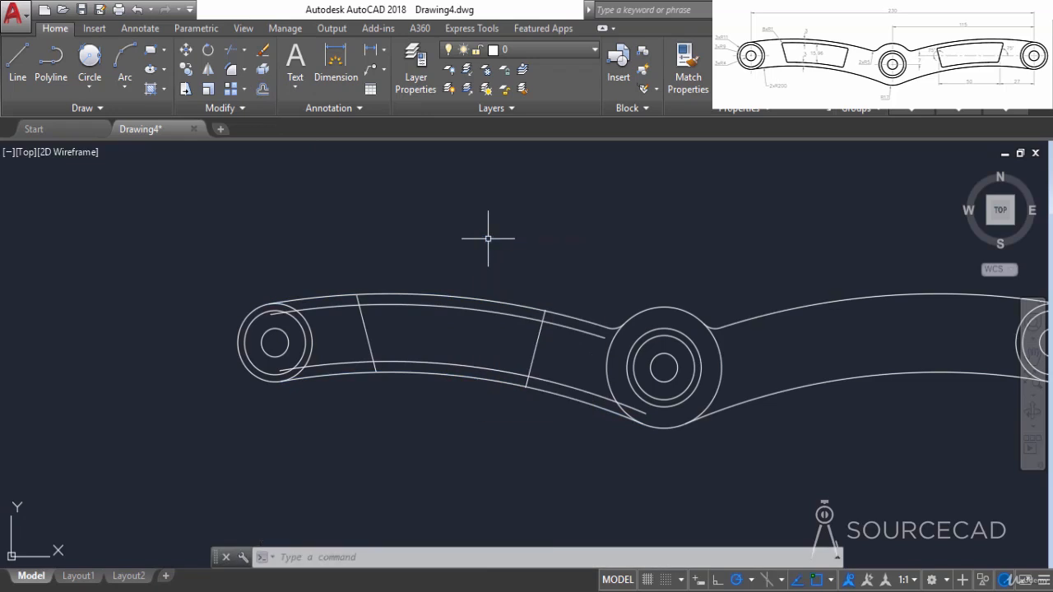
# Step: Fillet the four corners of the left arm's cutout with radius 1, using the Multiple option and trimming the excess lines
pyautogui.click(231, 70)
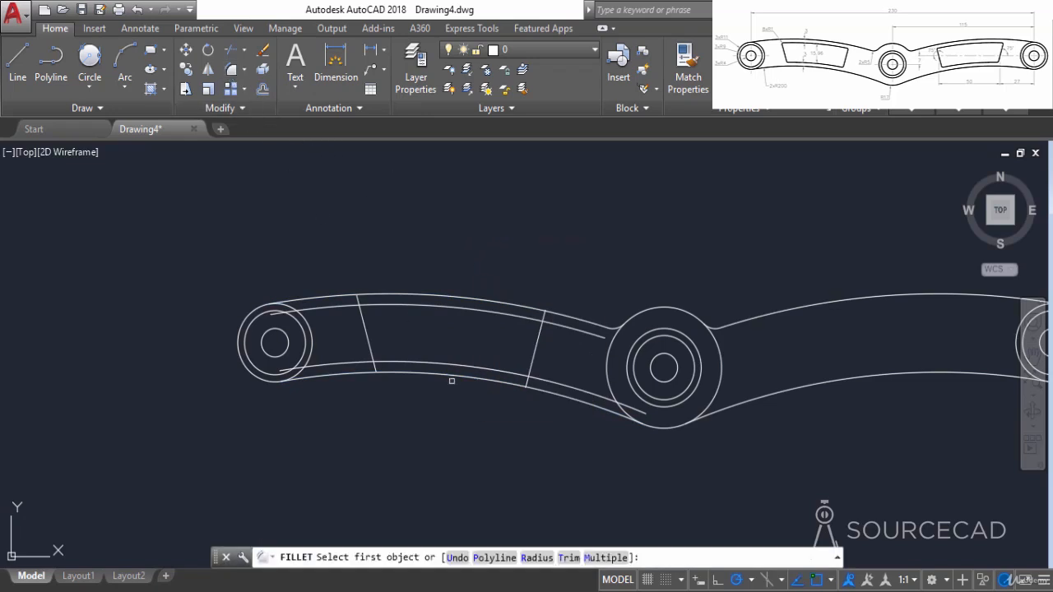
pyautogui.write('R')
pyautogui.press('Return')
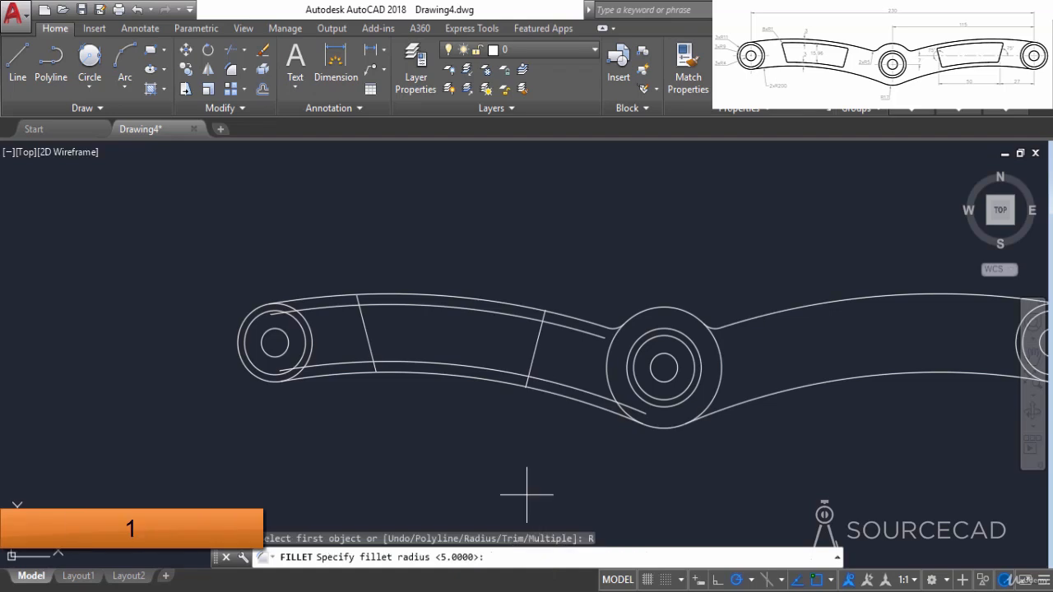
pyautogui.press('Return')
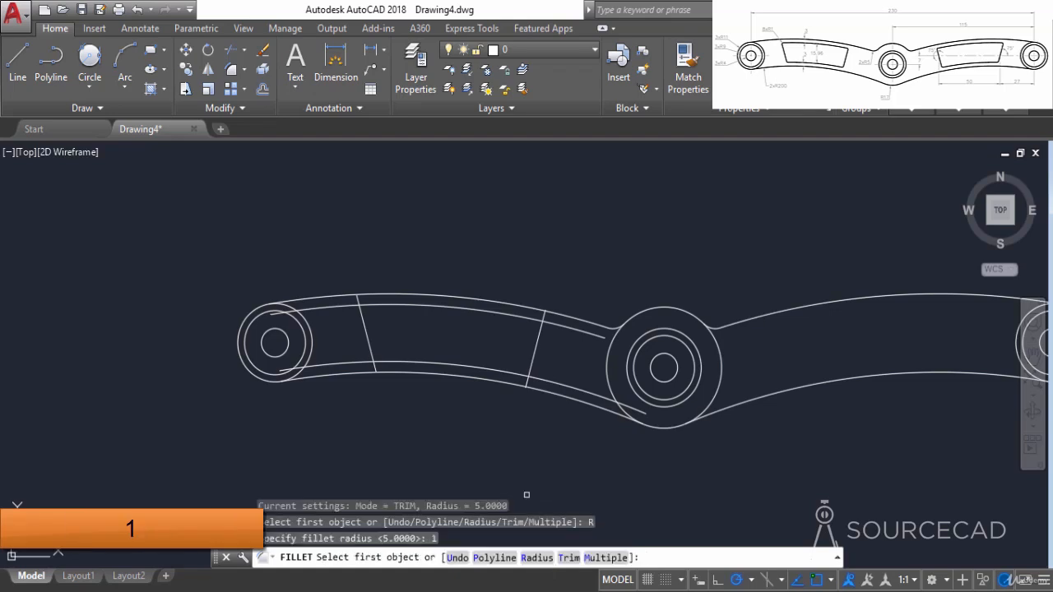
pyautogui.click(607, 559)
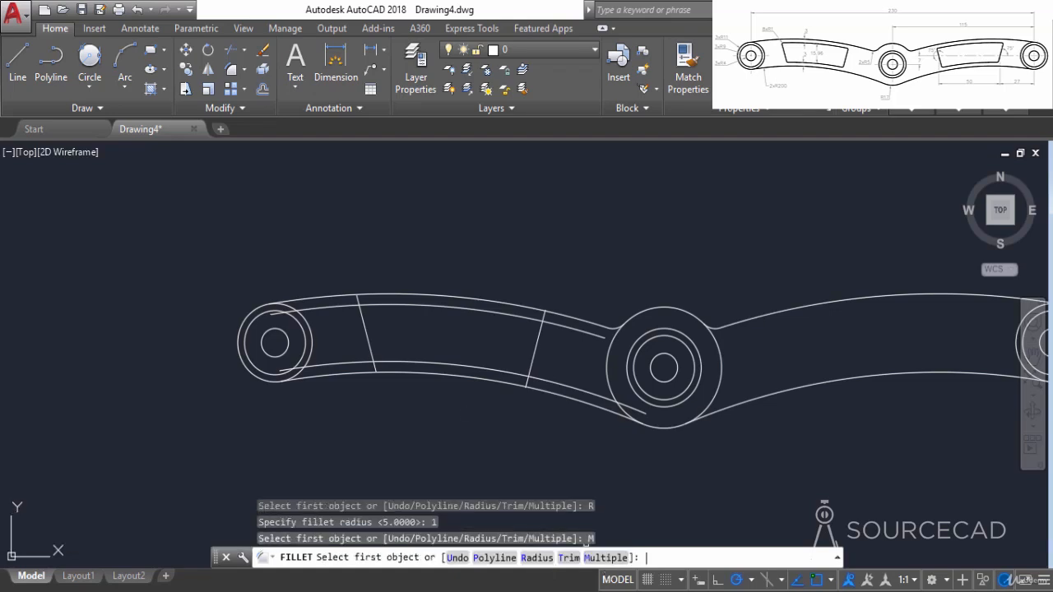
pyautogui.click(362, 316)
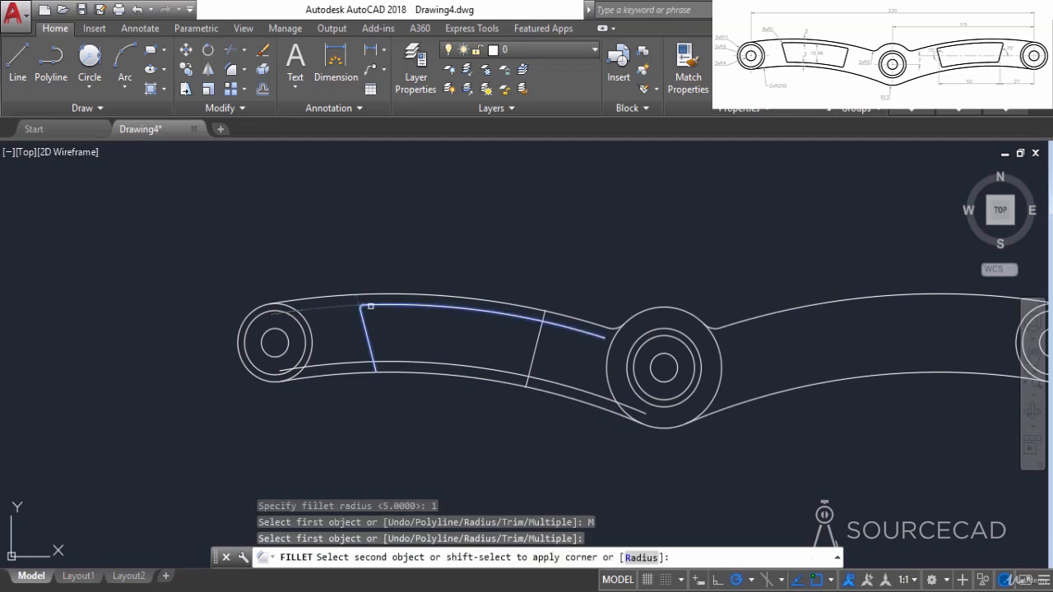
pyautogui.click(374, 311)
pyautogui.click(520, 320)
pyautogui.click(537, 334)
pyautogui.click(530, 363)
pyautogui.click(517, 372)
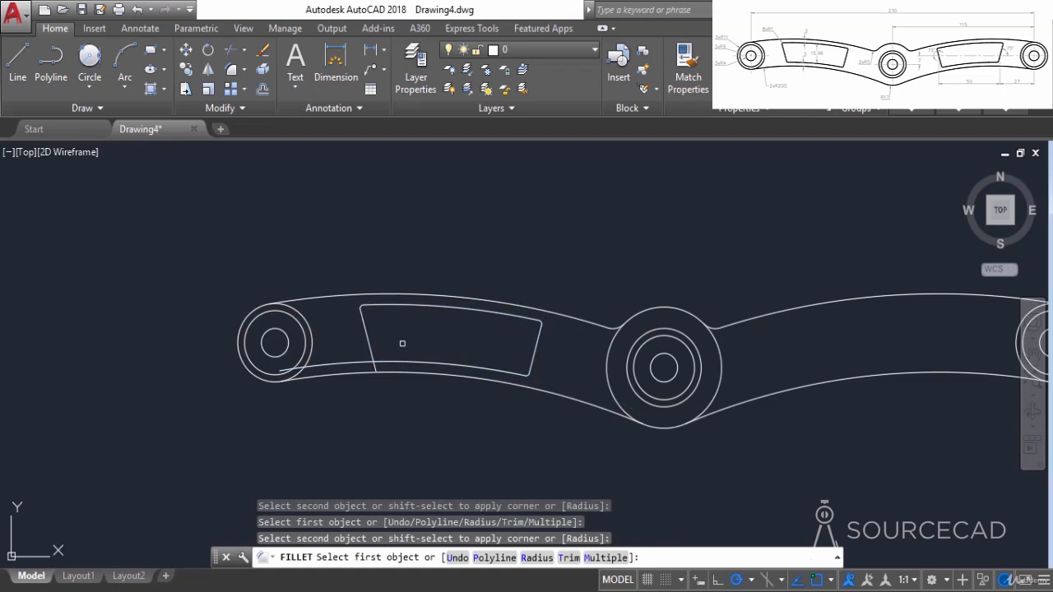
pyautogui.click(365, 331)
pyautogui.click(393, 359)
pyautogui.rightClick(466, 241)
pyautogui.click(465, 241)
# Step: Mirror the left arm's cutout to the right arm about the vertical line through the middle circles' centre, keeping the original
pyautogui.scroll(-2, 526, 263)
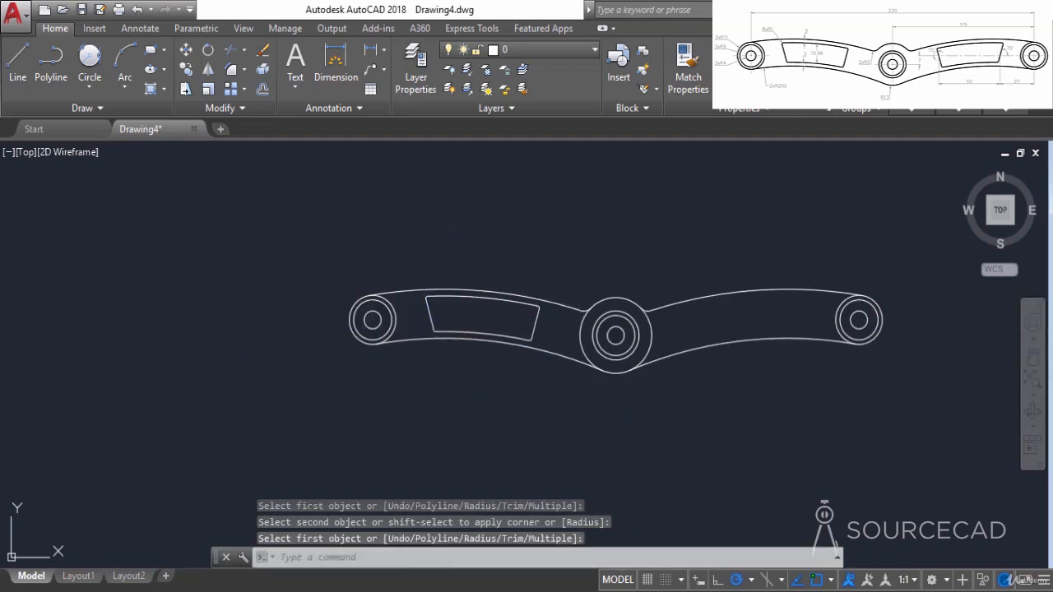
pyautogui.moveTo(540, 287); pyautogui.dragTo(494, 307, button='middle')
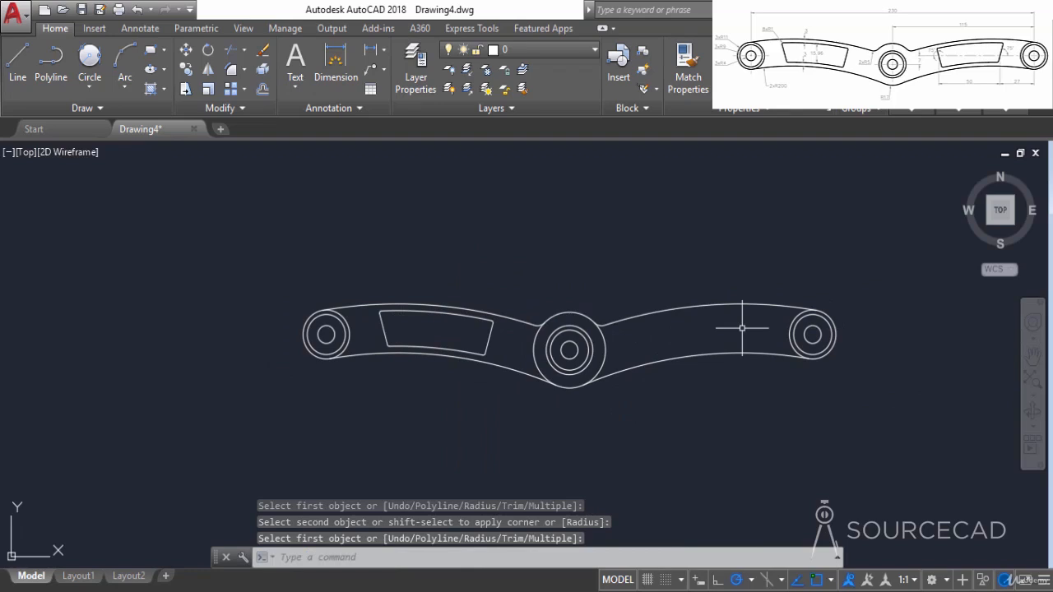
pyautogui.click(354, 278)
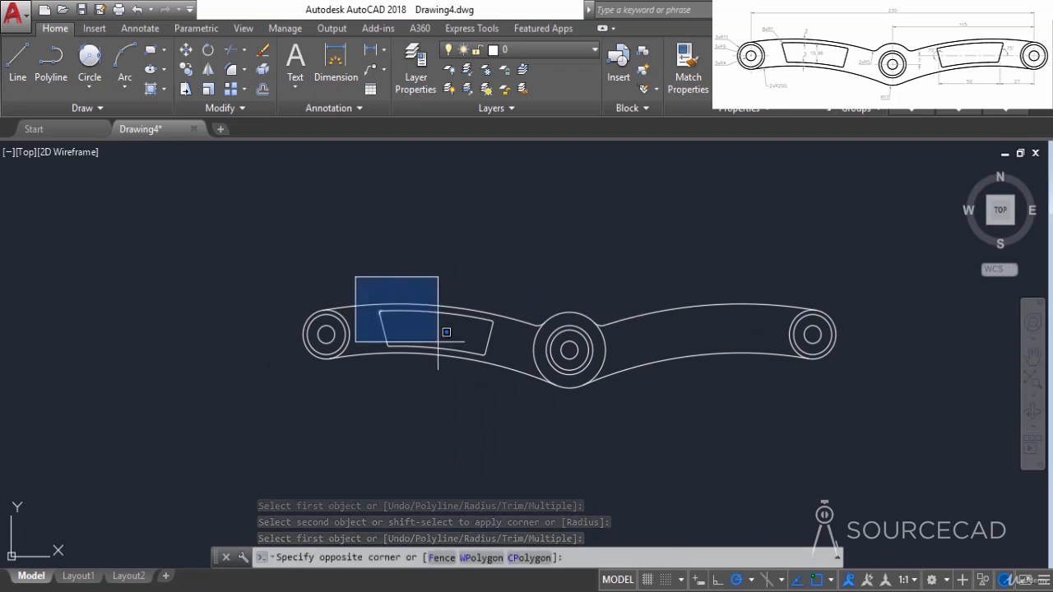
pyautogui.click(511, 407)
pyautogui.click(208, 69)
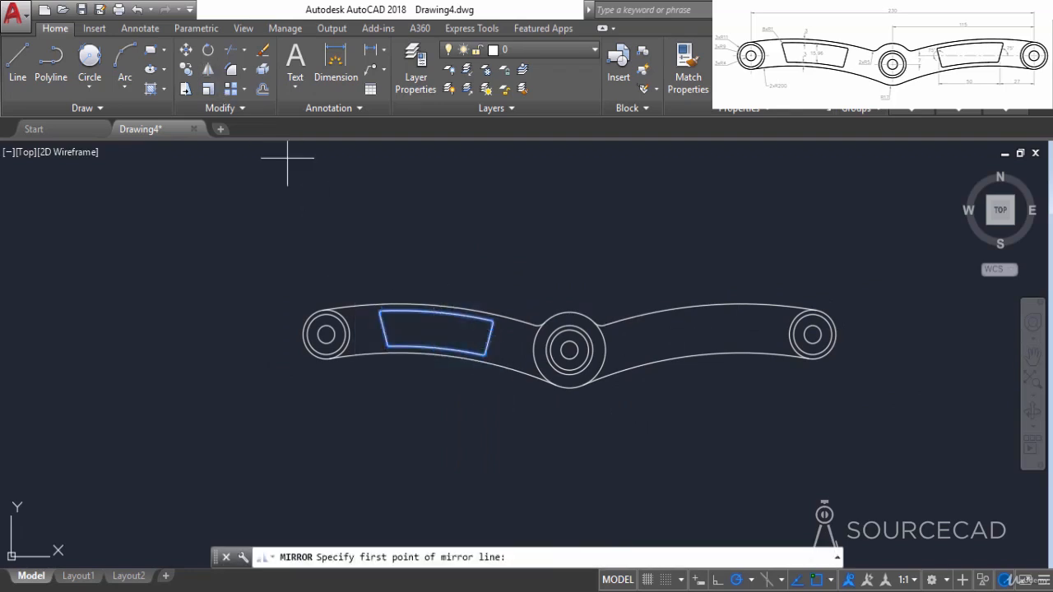
pyautogui.scroll(2, 592, 360)
pyautogui.click(567, 349)
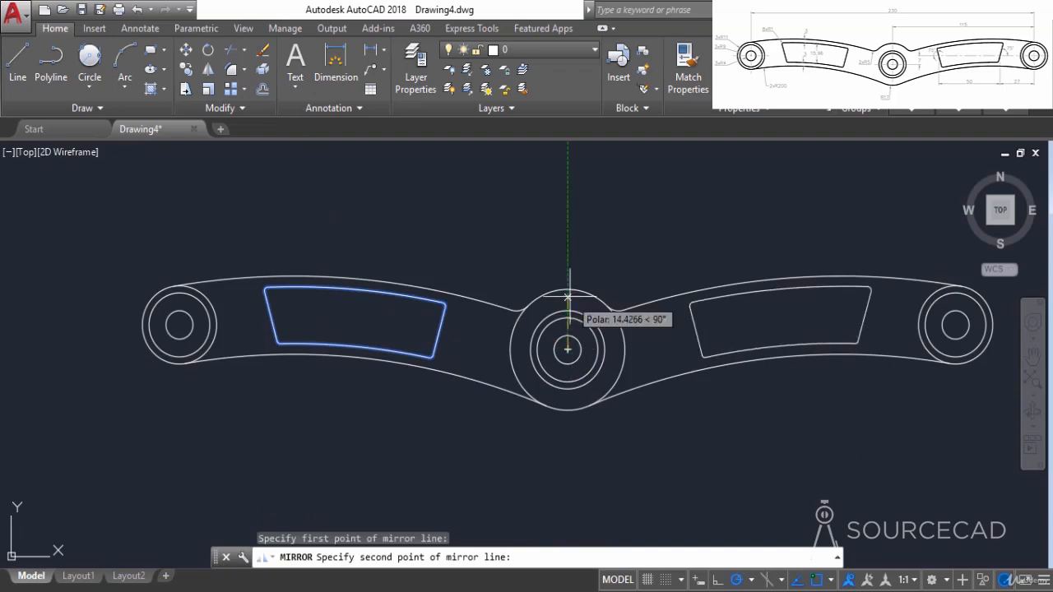
pyautogui.click(567, 206)
pyautogui.rightClick(570, 212)
pyautogui.click(588, 223)
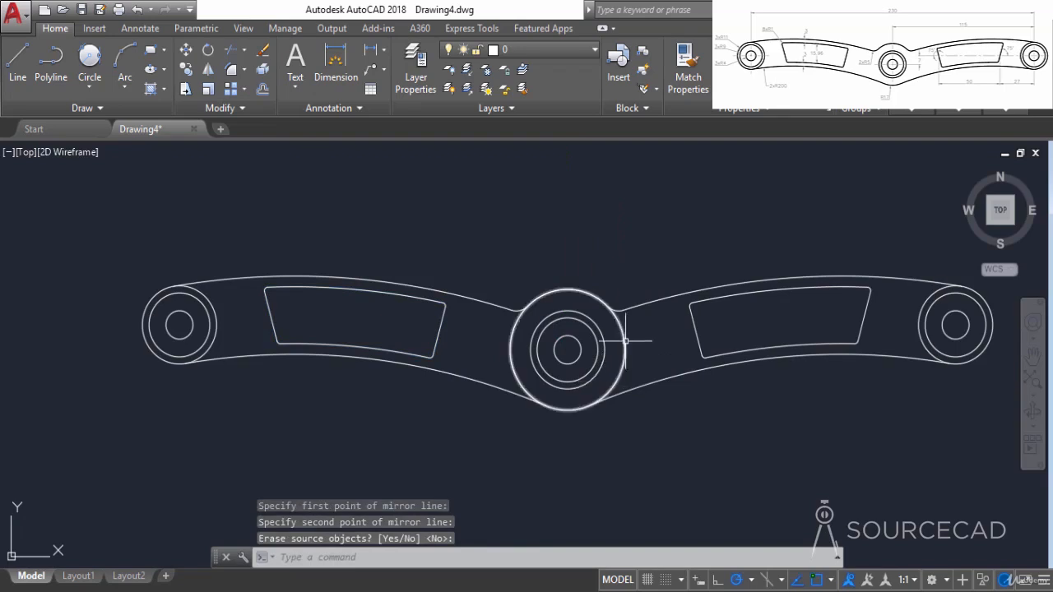
# Step: Trim the side portions of the largest middle circle that lie inside the link's outline
pyautogui.click(233, 49)
pyautogui.click(514, 331)
pyautogui.click(607, 341)
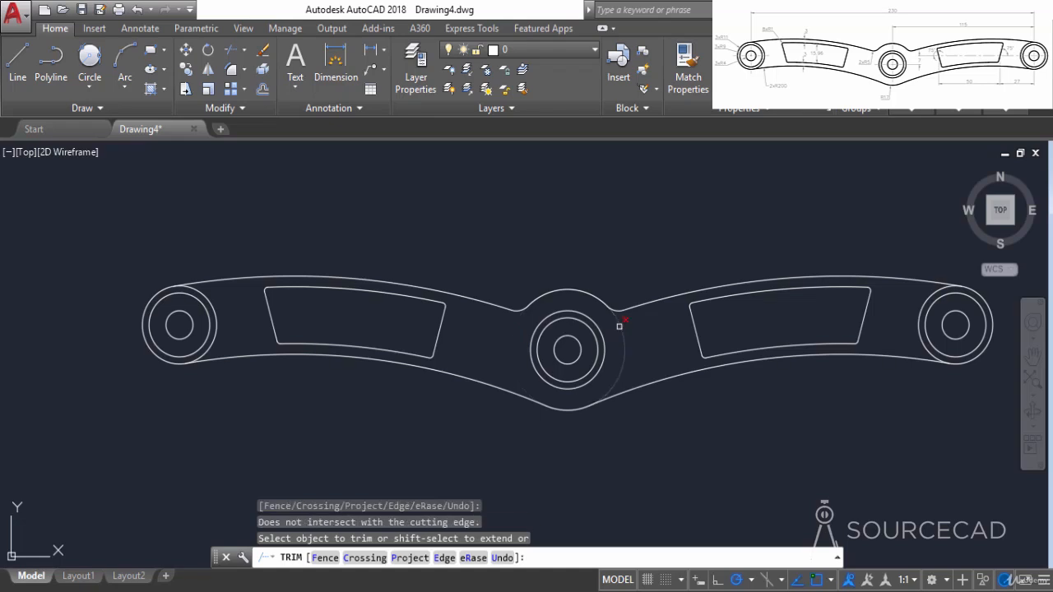
pyautogui.click(619, 326)
pyautogui.rightClick(515, 203)
pyautogui.click(536, 214)
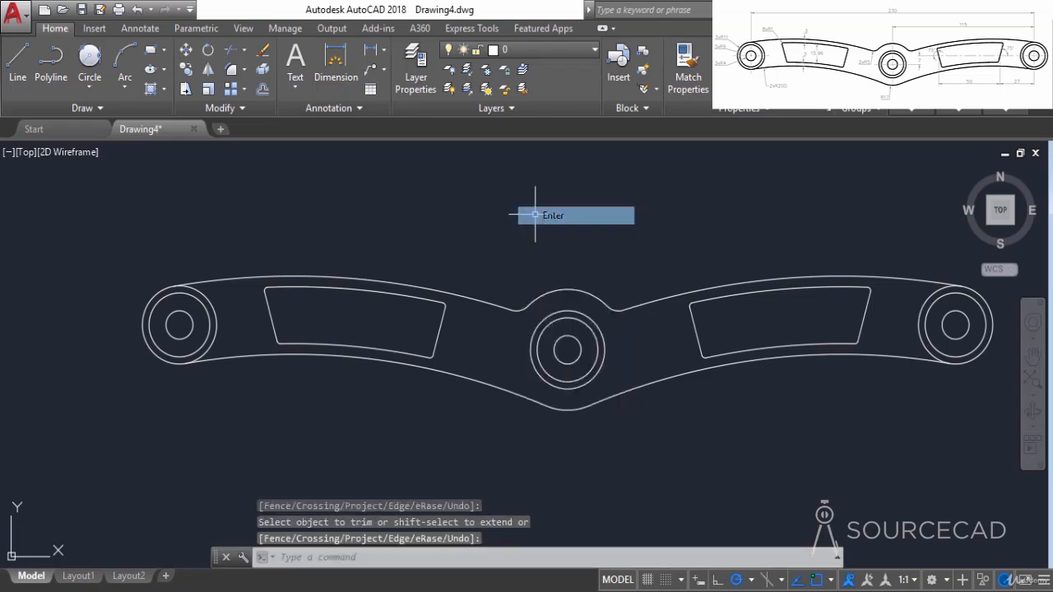
pyautogui.scroll(-5, 546, 235)
pyautogui.moveTo(546, 236)
pyautogui.mouseDown(button='middle')
pyautogui.moveTo(562, 236)
pyautogui.moveTo(517, 287)
pyautogui.mouseUp(button='middle')
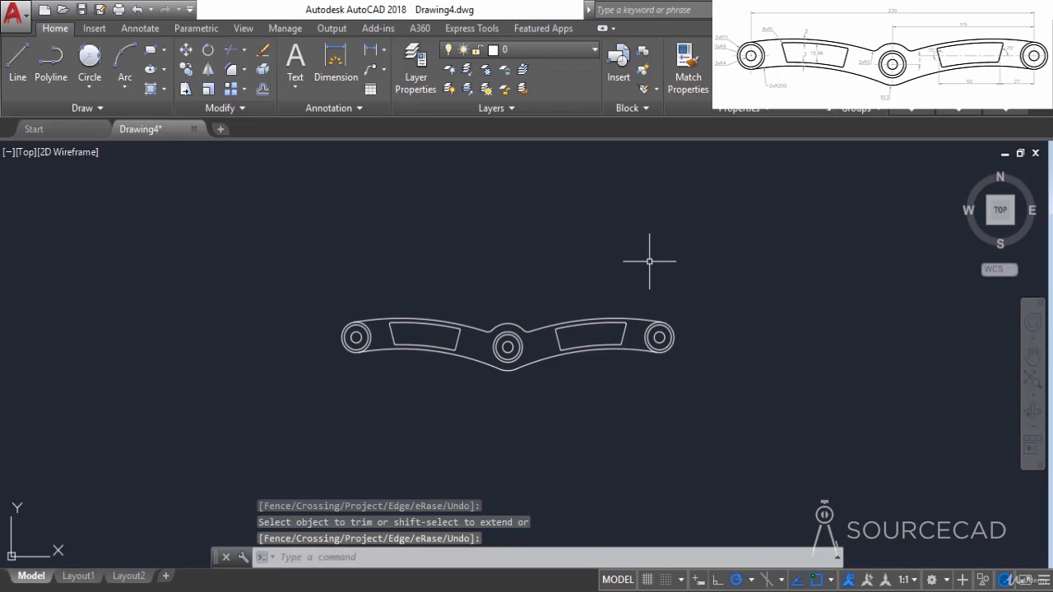
pyautogui.scroll(2, 649, 258)
pyautogui.moveTo(649, 258); pyautogui.dragTo(739, 259, button='middle')
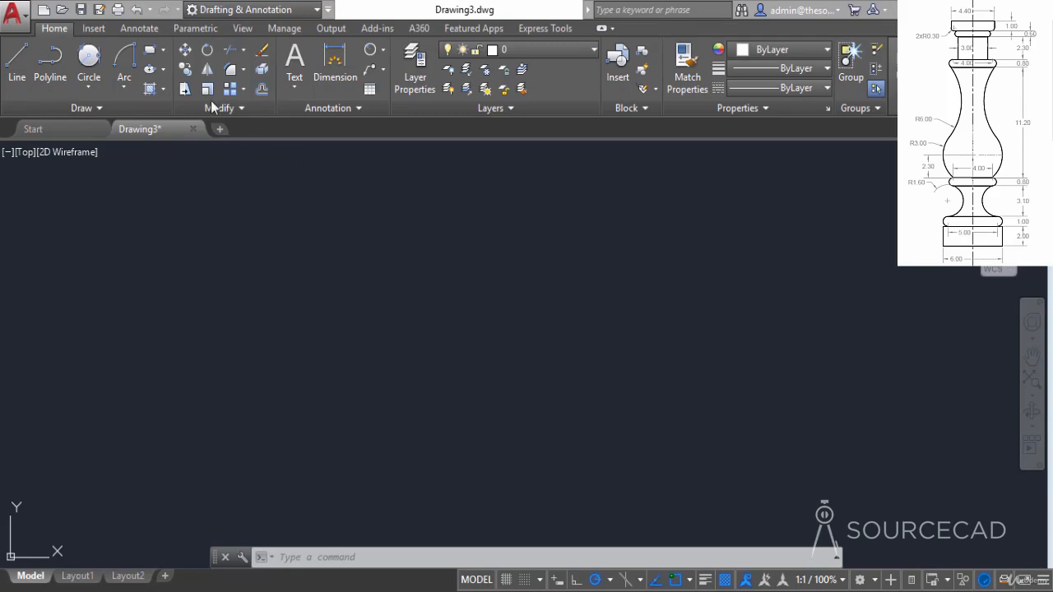
# Step: Draw a 6 by 2 rectangle as the base of the baluster profile in Drawing3
pyautogui.click(150, 49)
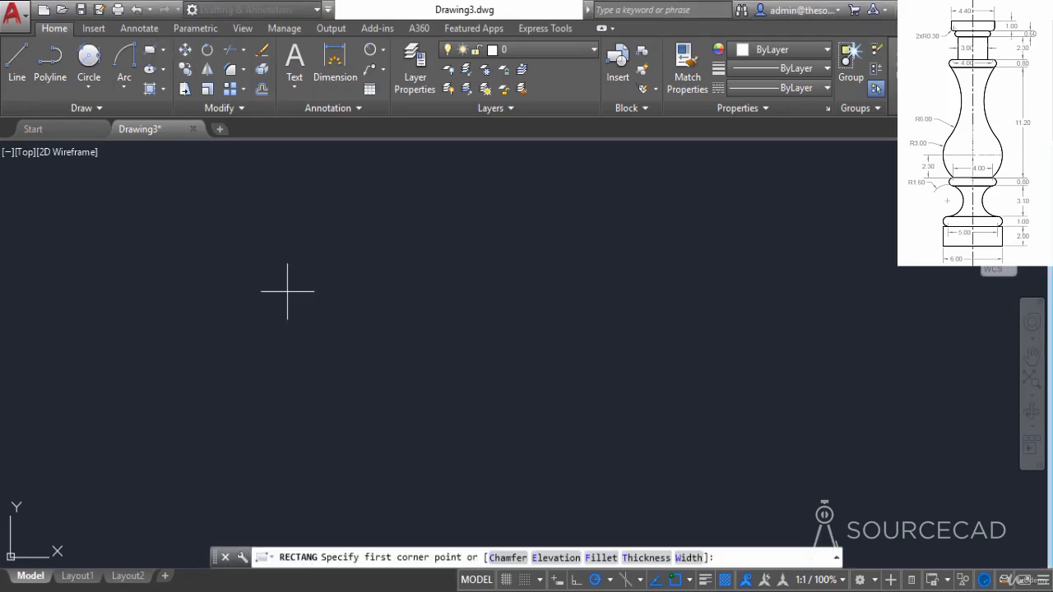
pyautogui.click(369, 386)
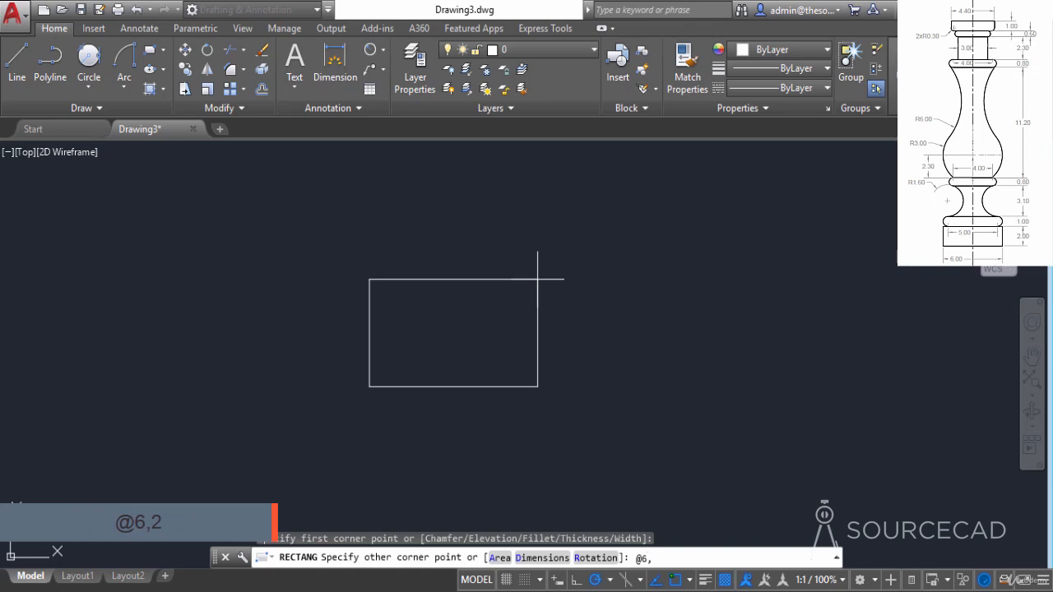
pyautogui.press('Return')
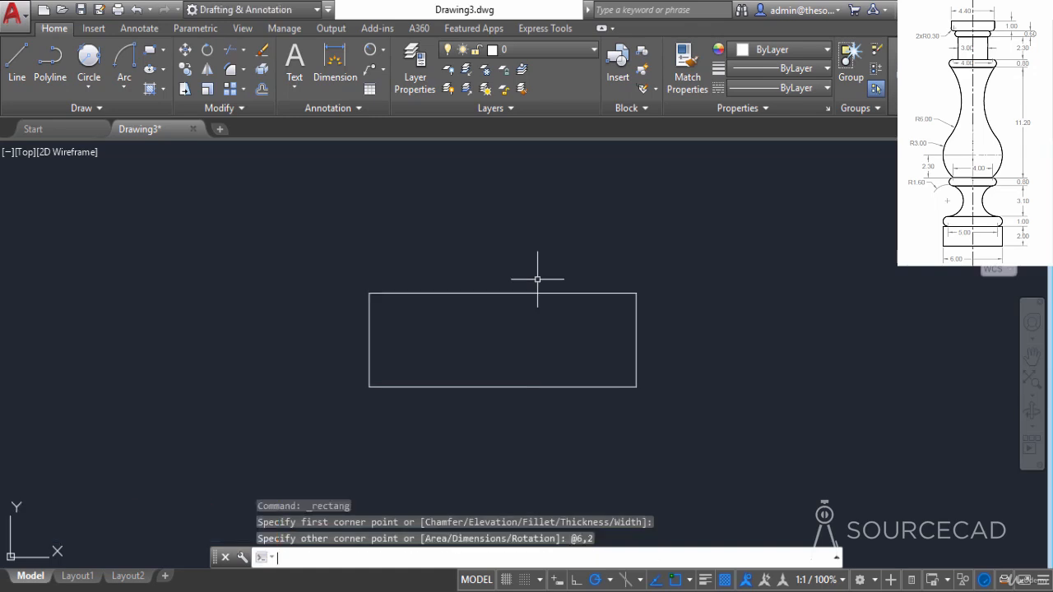
# Step: Draw a vertical centre line 30 long upward from the midpoint of the base rectangle's bottom edge
pyautogui.scroll(-4, 538, 280)
pyautogui.moveTo(529, 294); pyautogui.dragTo(461, 388, button='middle')
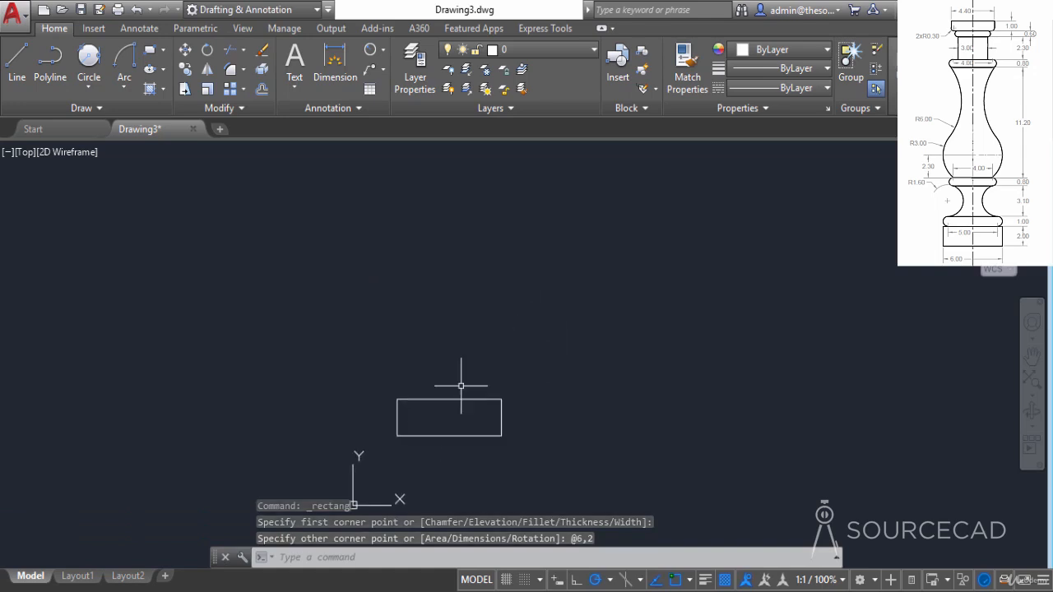
pyautogui.click(17, 62)
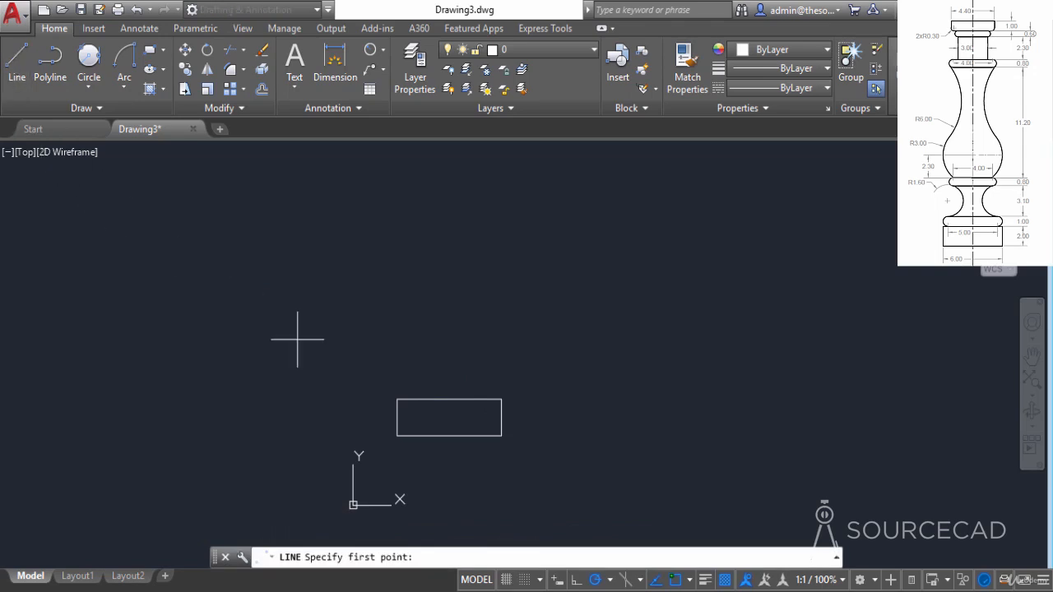
pyautogui.click(449, 436)
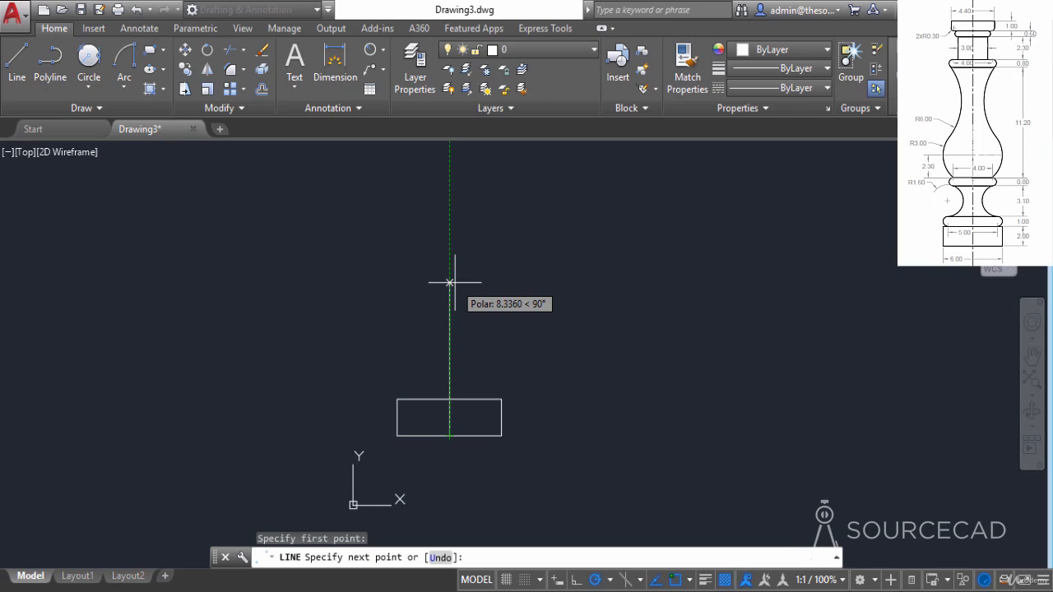
pyautogui.write('30')
pyautogui.press('Return')
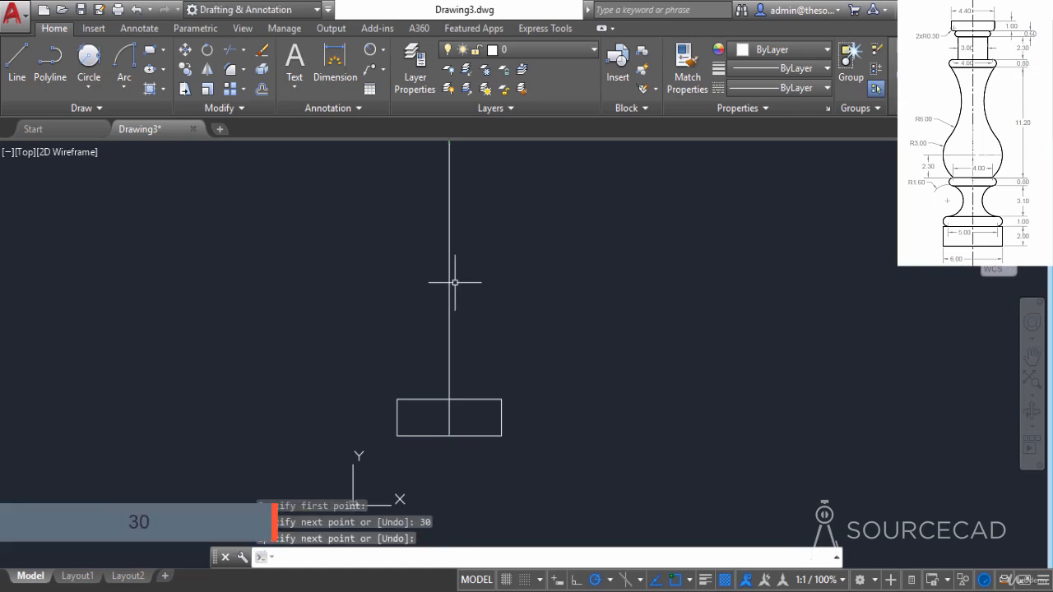
# Step: Draw a separate 5 by 1 rectangle to the right of the centre line, just above the base rectangle
pyautogui.scroll(-5, 455, 282)
pyautogui.moveTo(481, 241)
pyautogui.mouseDown(button='middle')
pyautogui.moveTo(452, 393)
pyautogui.moveTo(438, 329)
pyautogui.mouseUp(button='middle')
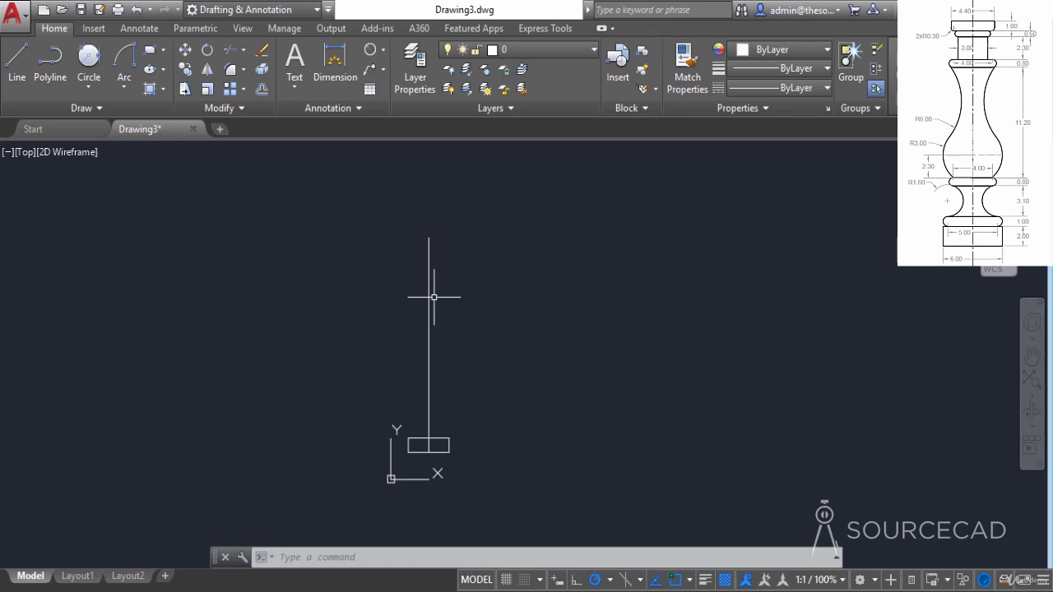
pyautogui.click(151, 54)
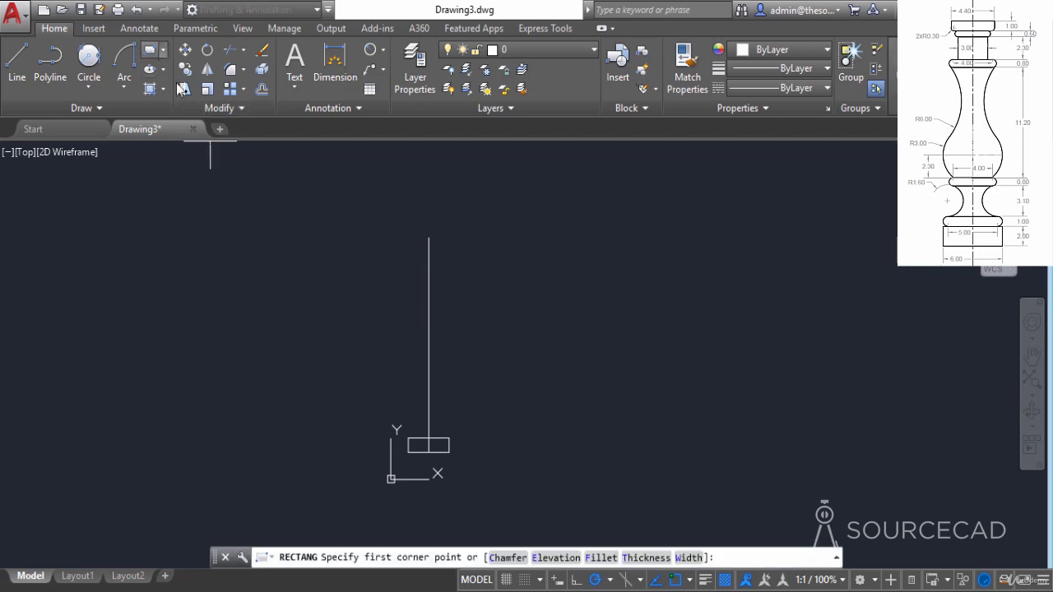
pyautogui.click(459, 427)
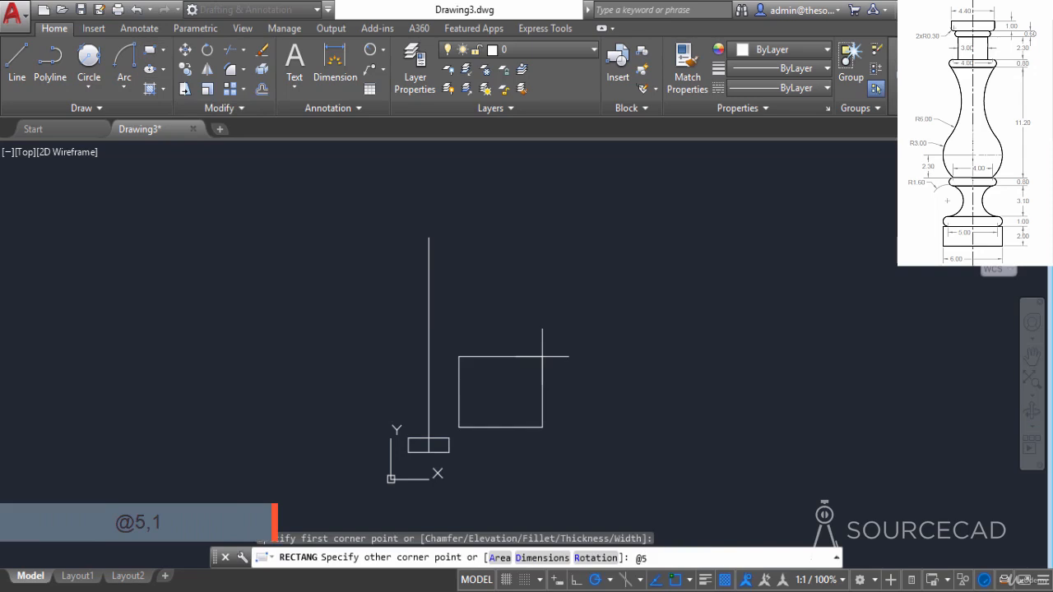
pyautogui.write('@5,1')
pyautogui.press('Return')
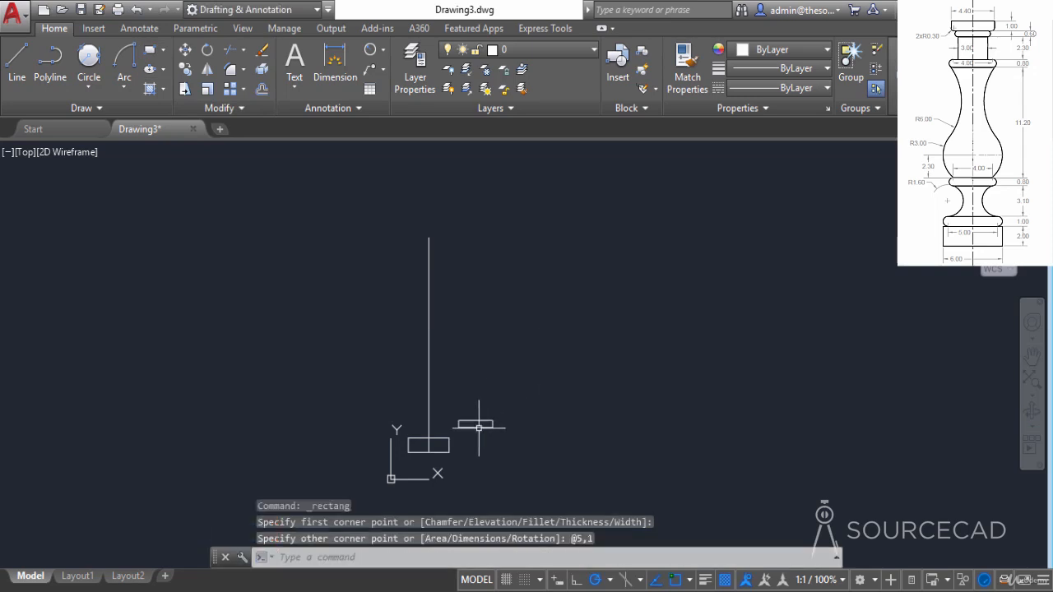
# Step: Explode the 5 by 1 rectangle and erase its two short vertical sides
pyautogui.scroll(2, 475, 423)
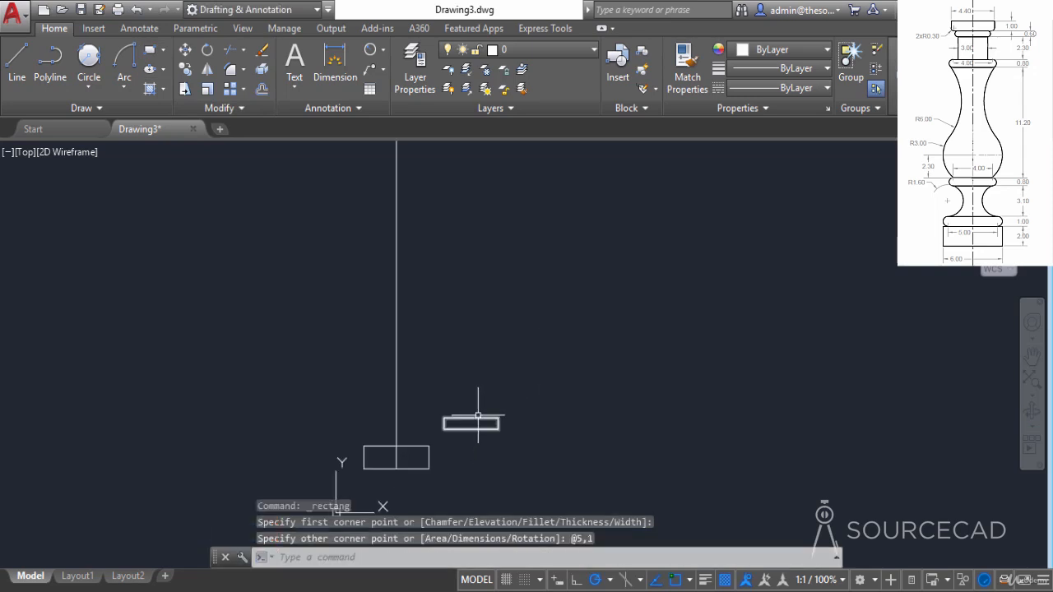
pyautogui.click(496, 422)
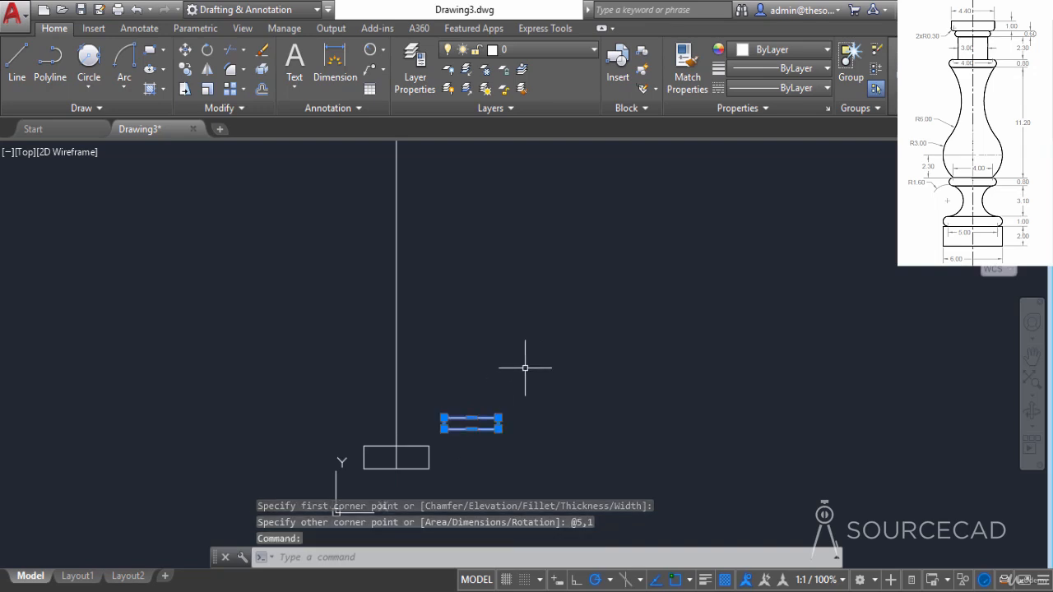
pyautogui.write('x')
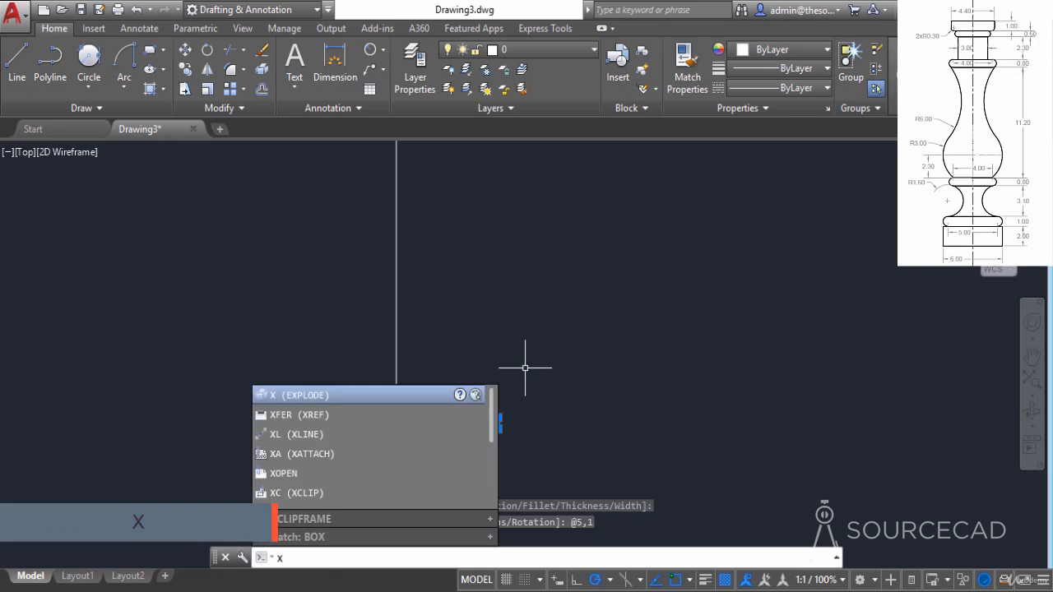
pyautogui.press('Return')
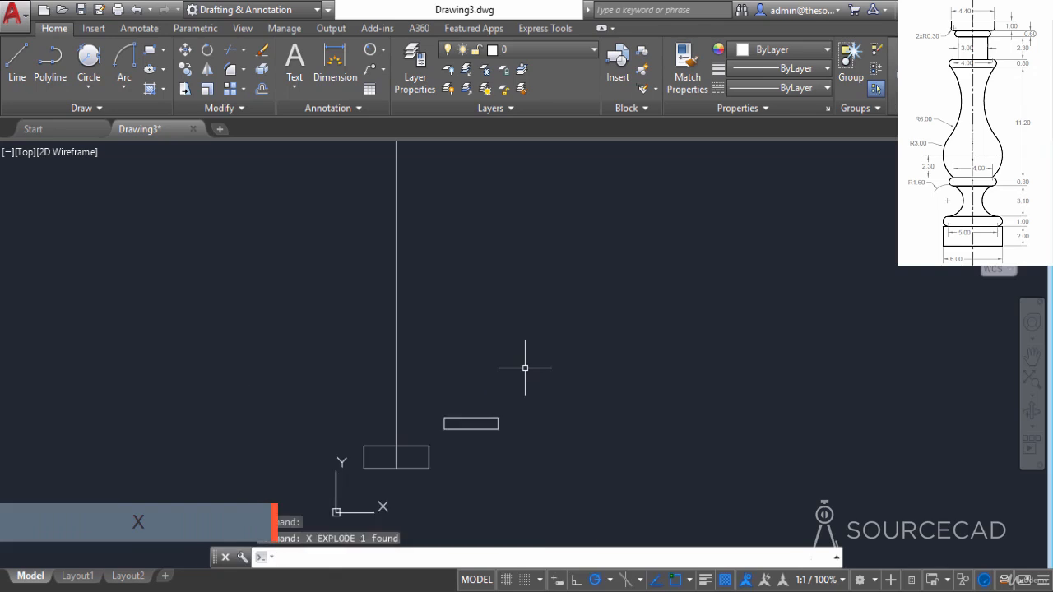
pyautogui.click(496, 425)
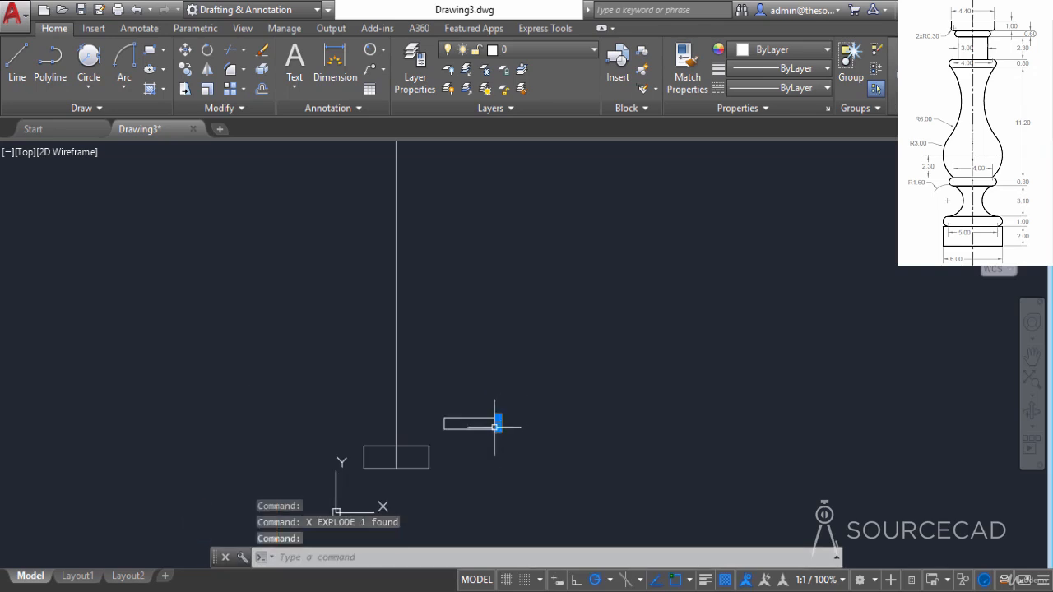
pyautogui.click(445, 423)
pyautogui.rightClick(455, 377)
pyautogui.click(475, 318)
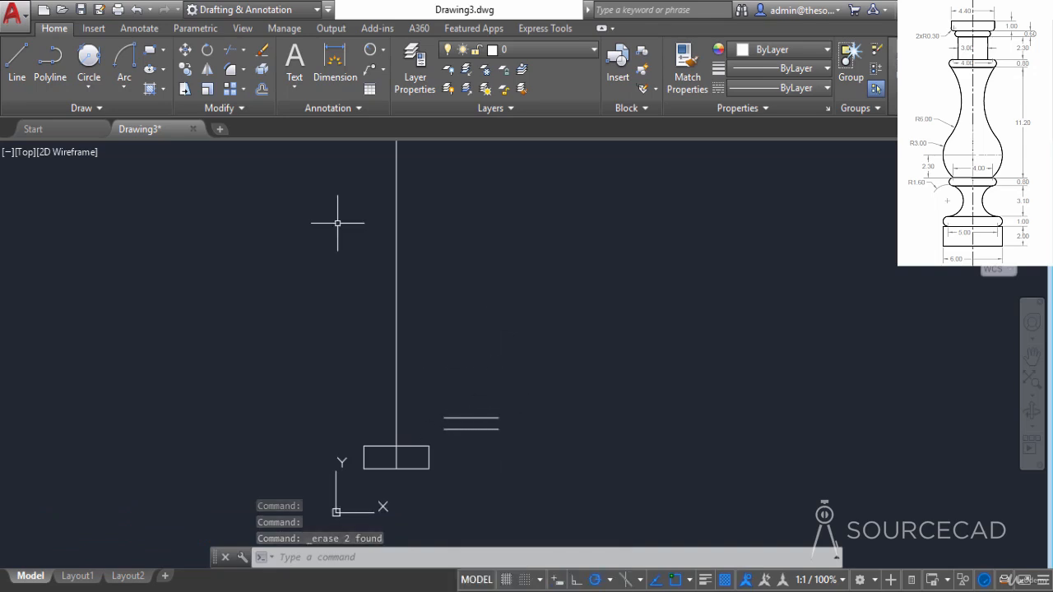
# Step: Fillet both open ends of the two 5-long parallel lines into semicircles to form a rounded band
pyautogui.click(232, 72)
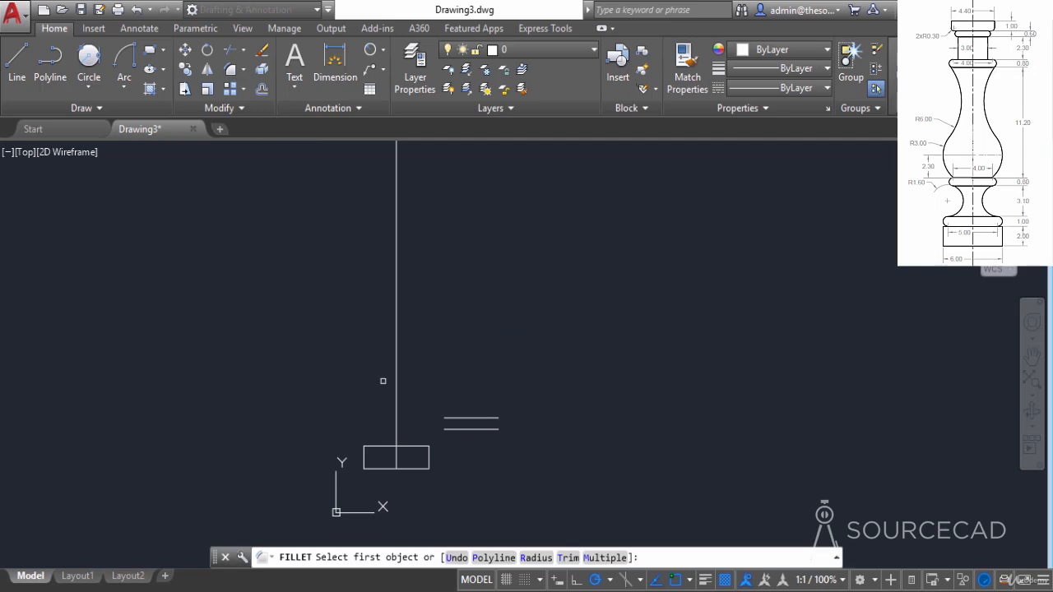
pyautogui.click(448, 429)
pyautogui.click(469, 420)
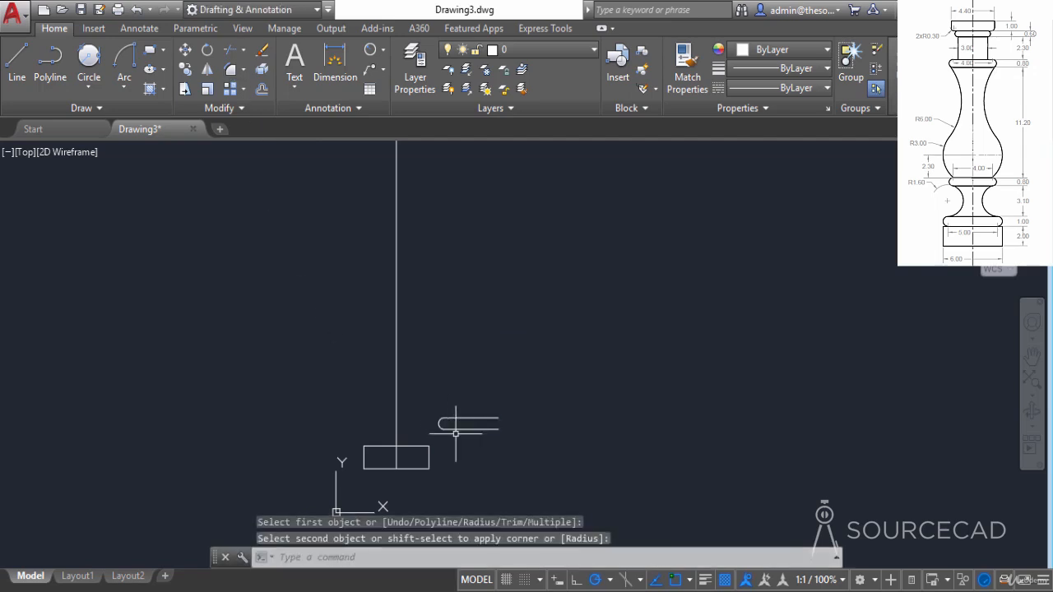
pyautogui.press('Return')
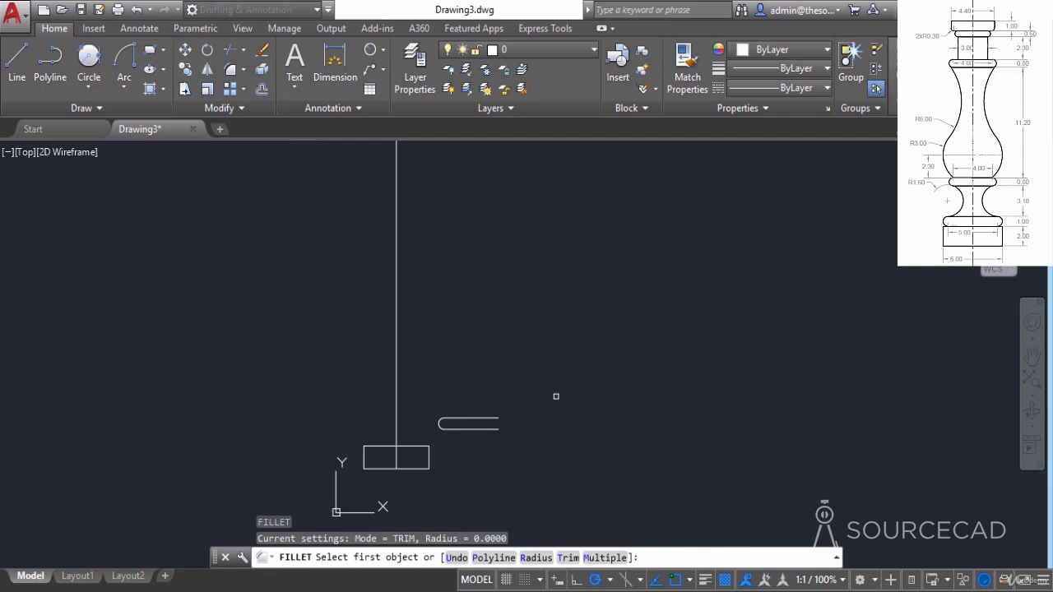
pyautogui.click(493, 421)
pyautogui.click(491, 420)
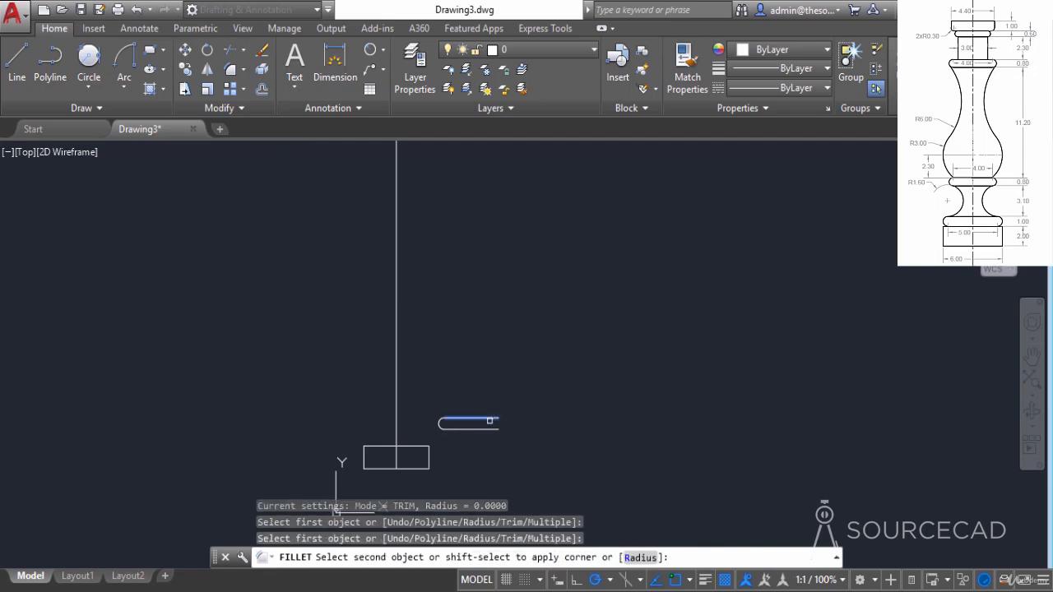
pyautogui.click(487, 427)
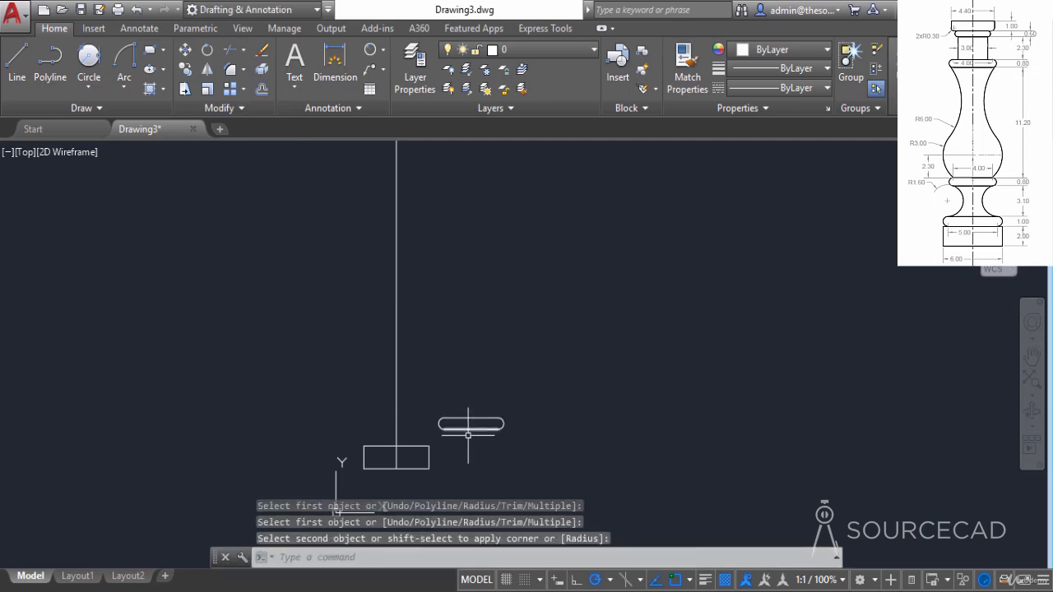
# Step: Move the rounded band by its bottom midpoint onto the midpoint of the base rectangle's top edge
pyautogui.click(430, 400)
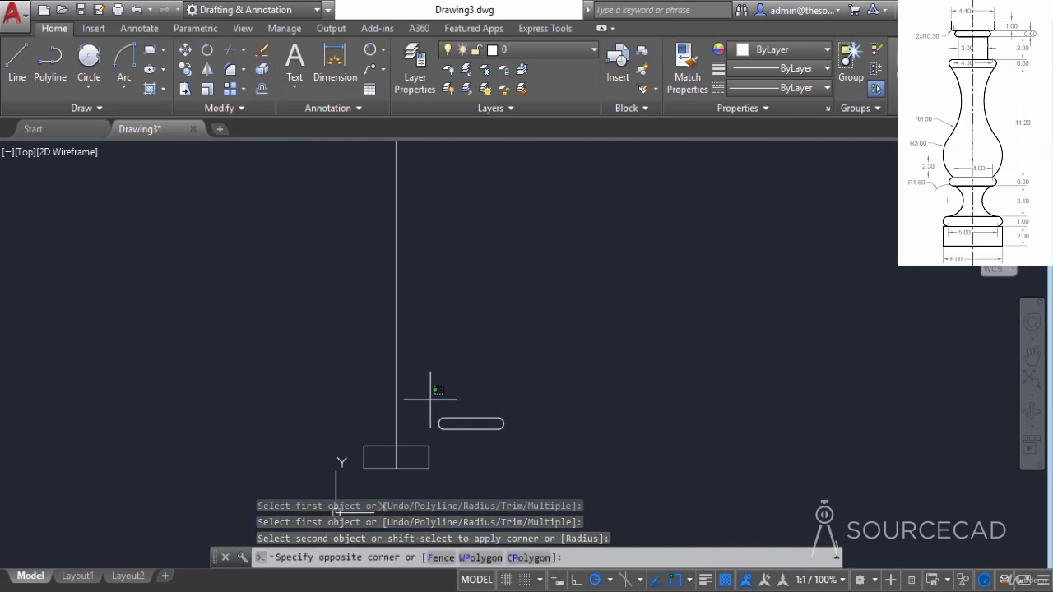
pyautogui.click(508, 436)
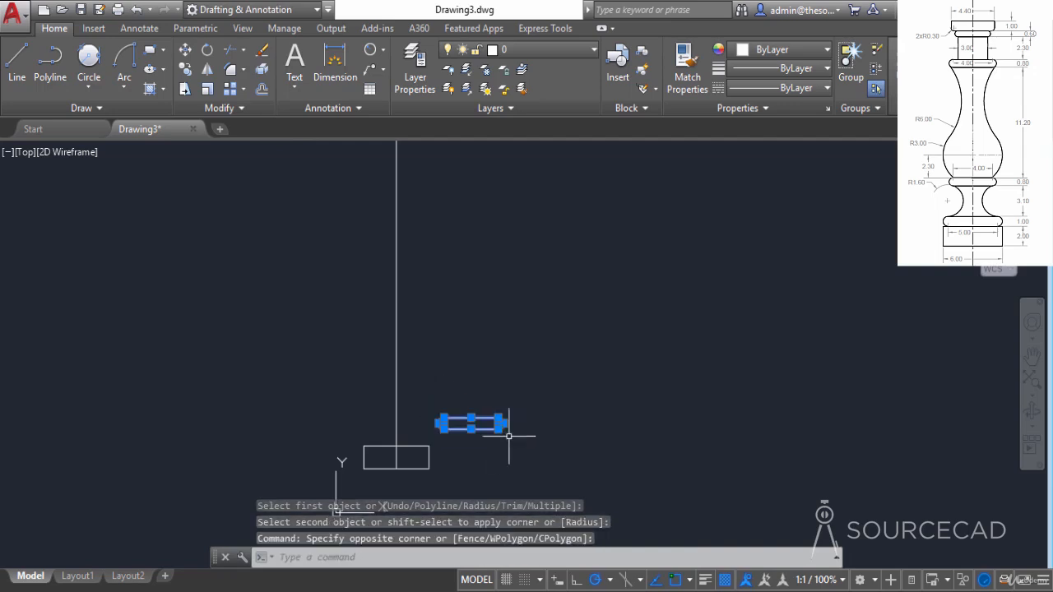
pyautogui.click(185, 50)
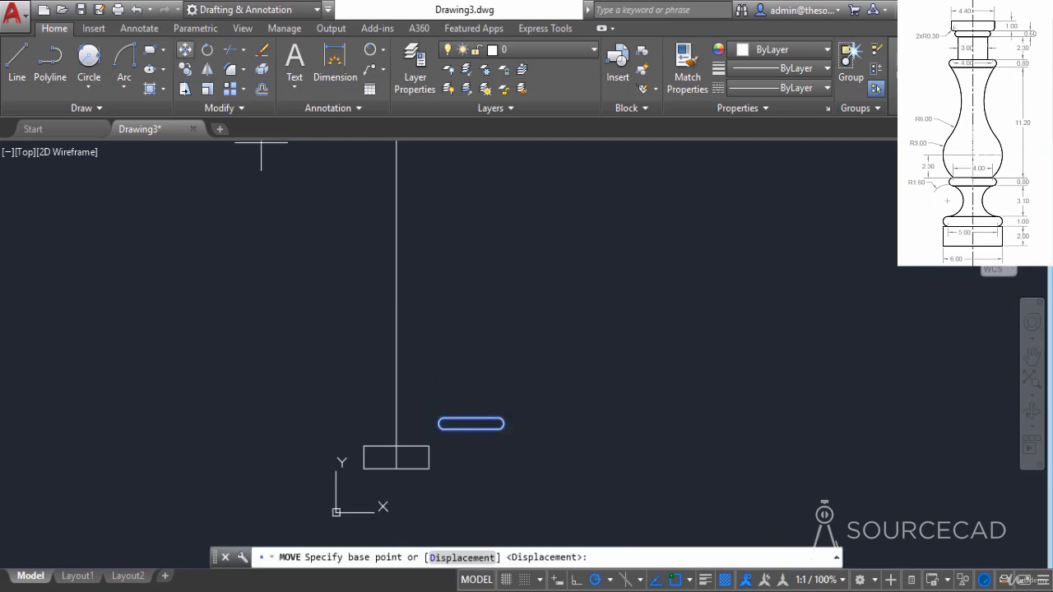
pyautogui.click(470, 428)
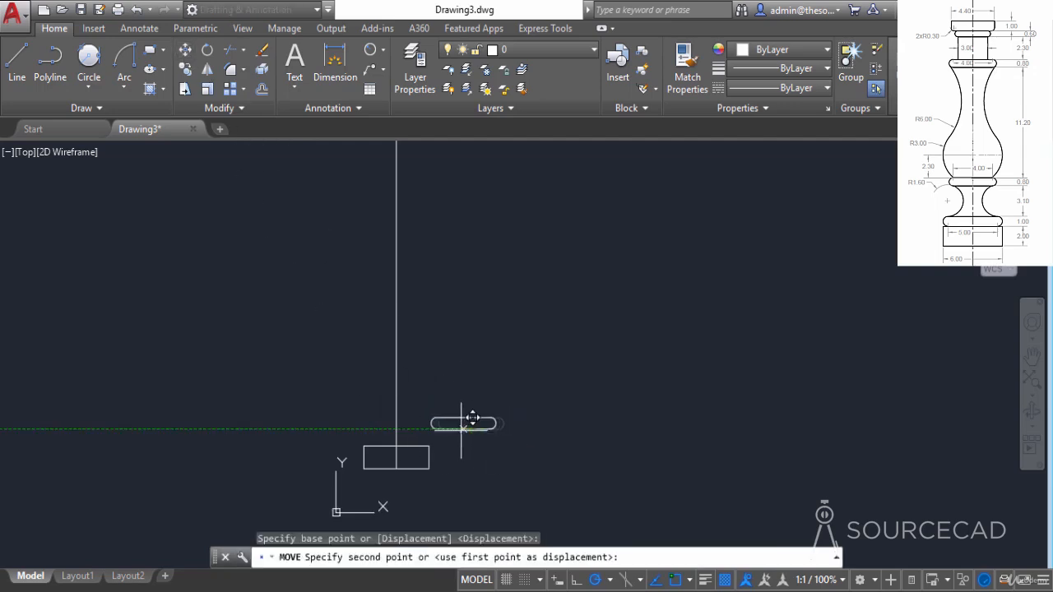
pyautogui.click(408, 435)
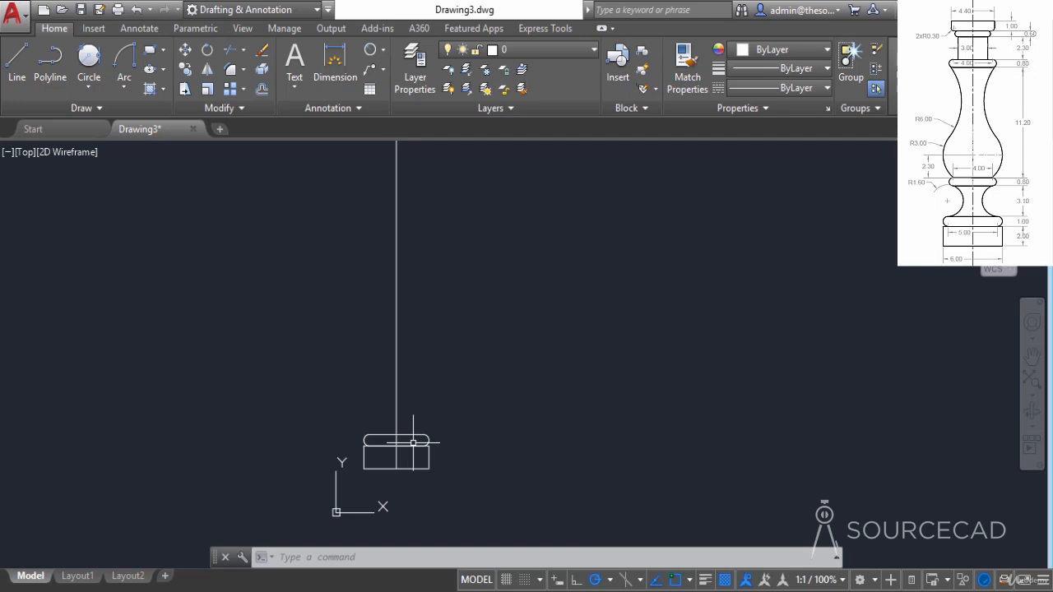
# Step: Draw a separate 4 by 0.8 rectangle to the right of the centre line, above the base
pyautogui.click(150, 51)
pyautogui.click(445, 397)
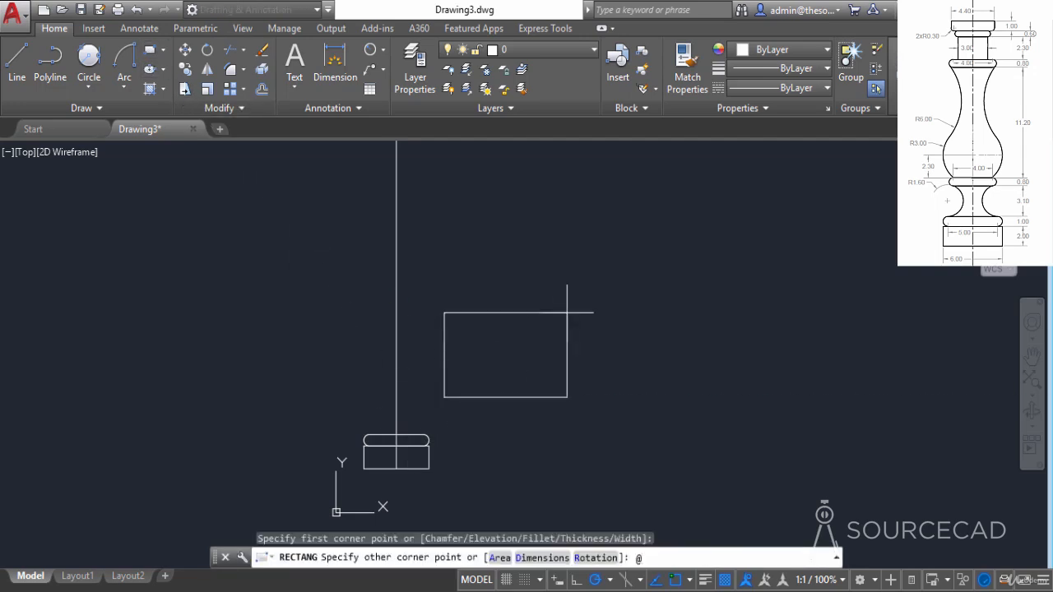
pyautogui.write('4,0')
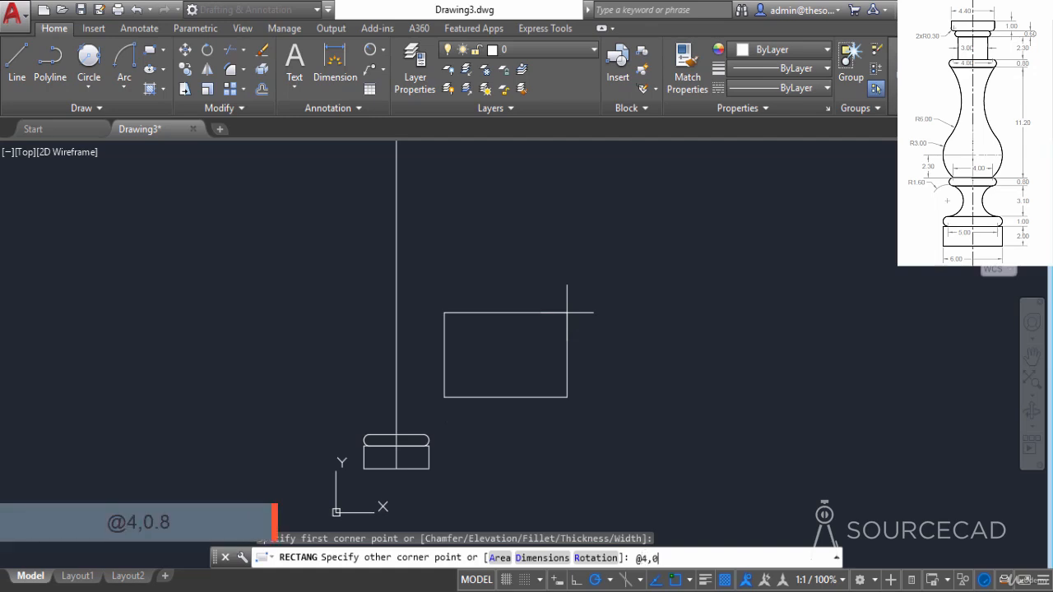
pyautogui.write('.8')
pyautogui.press('Return')
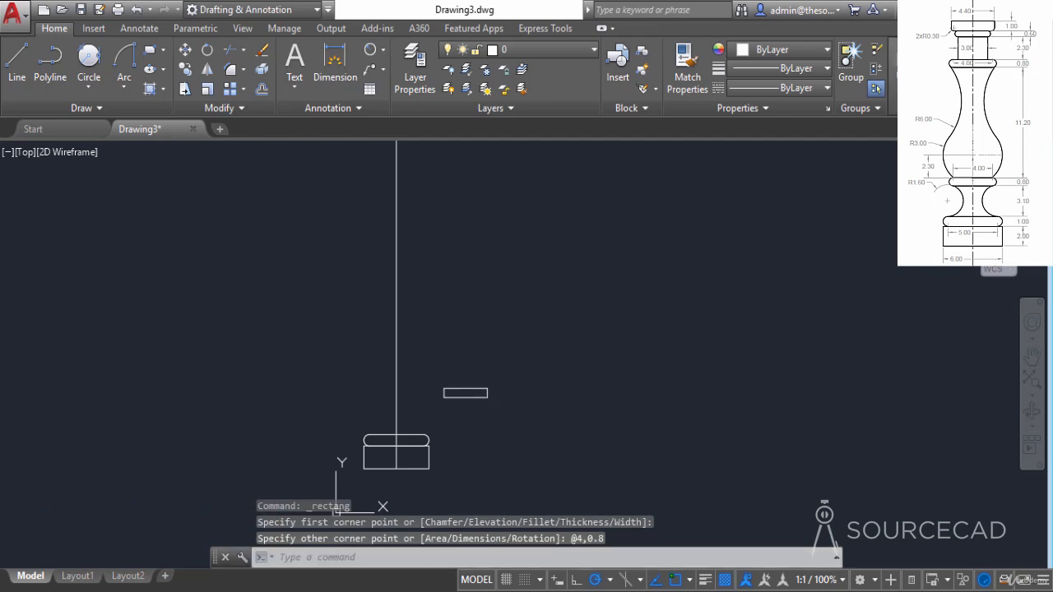
# Step: Explode the 4 by 0.8 rectangle and erase its two short vertical sides
pyautogui.click(465, 392)
pyautogui.write('x')
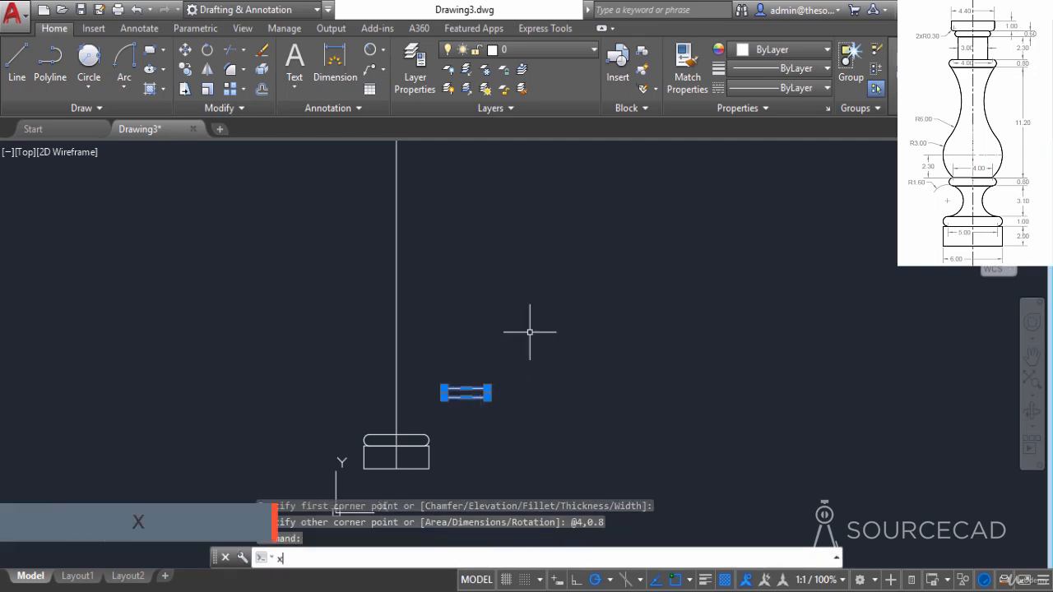
pyautogui.press('Return')
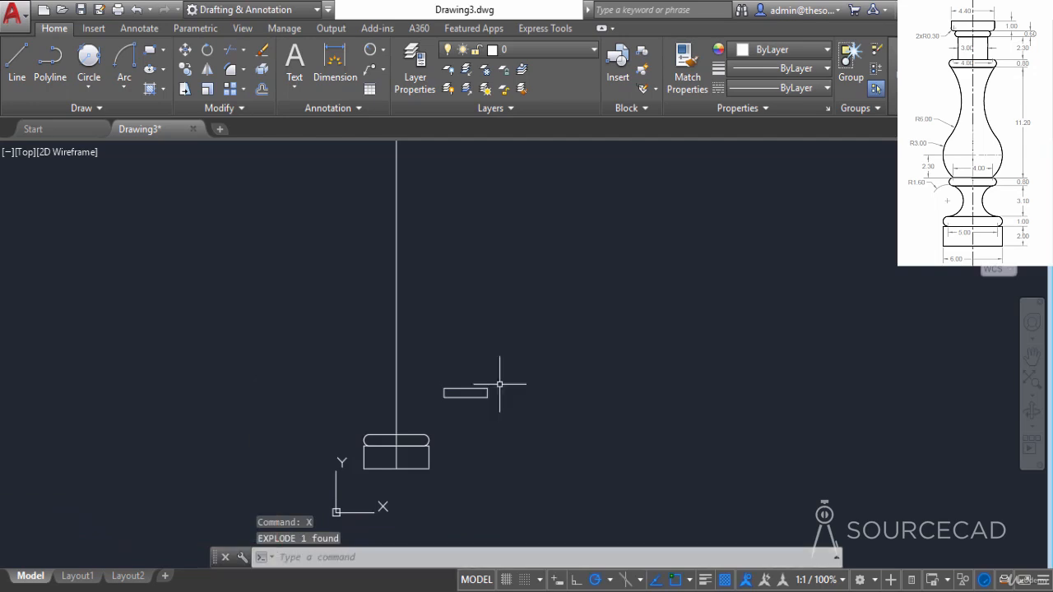
pyautogui.scroll(2, 483, 396)
pyautogui.click(505, 393)
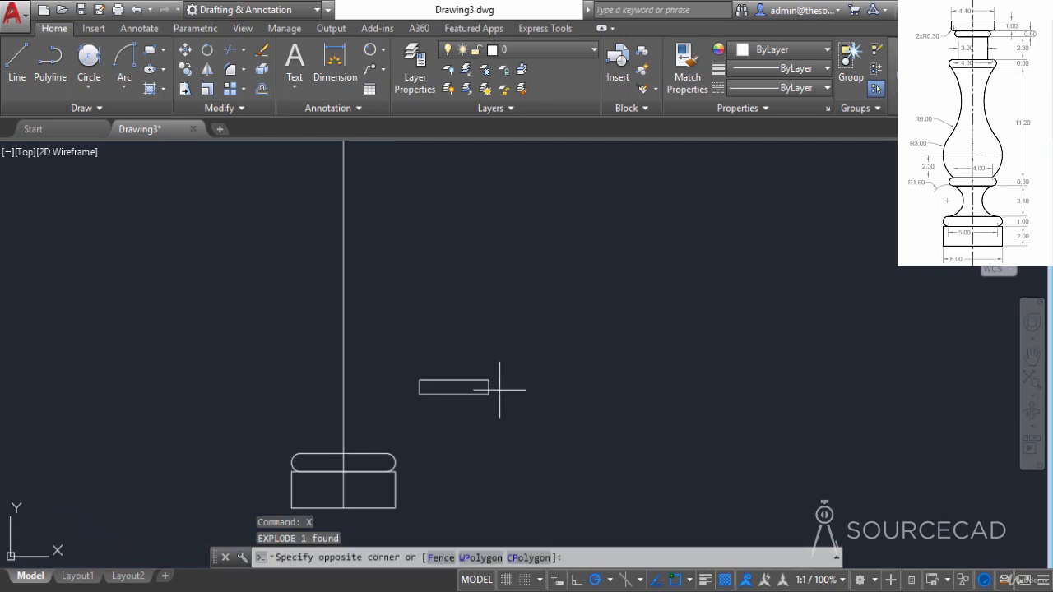
pyautogui.click(420, 381)
pyautogui.rightClick(445, 344)
pyautogui.click(477, 316)
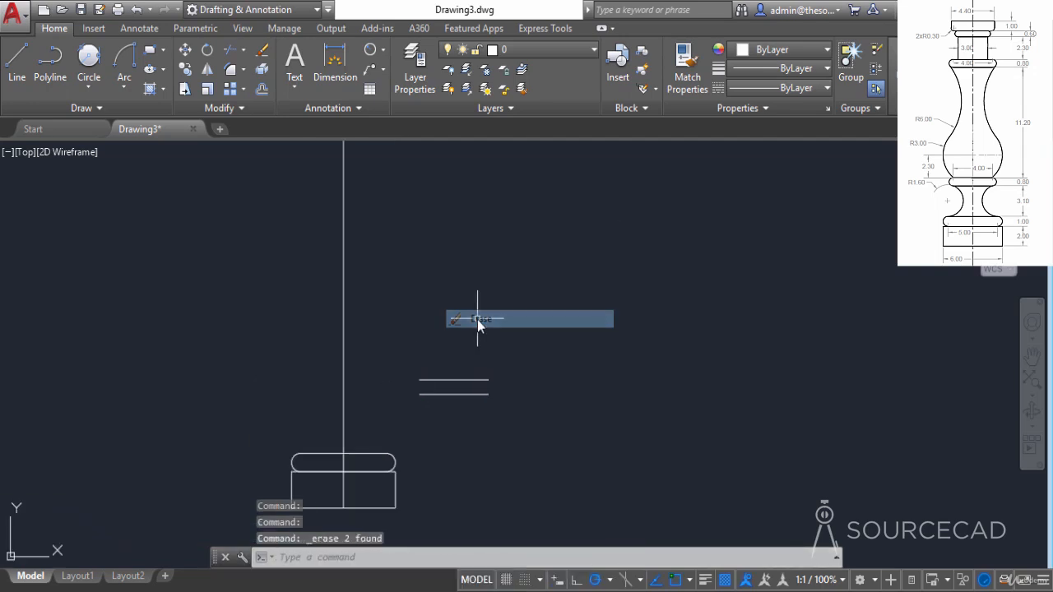
# Step: Fillet both open ends of the two 4-long parallel lines into semicircles to close the smaller band
pyautogui.click(230, 69)
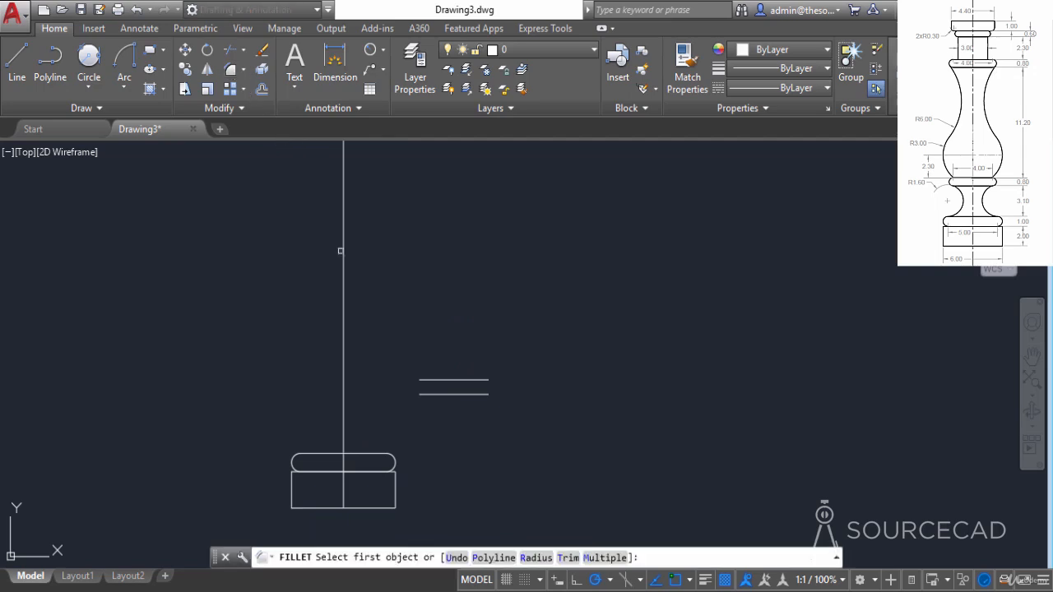
pyautogui.click(436, 380)
pyautogui.click(436, 394)
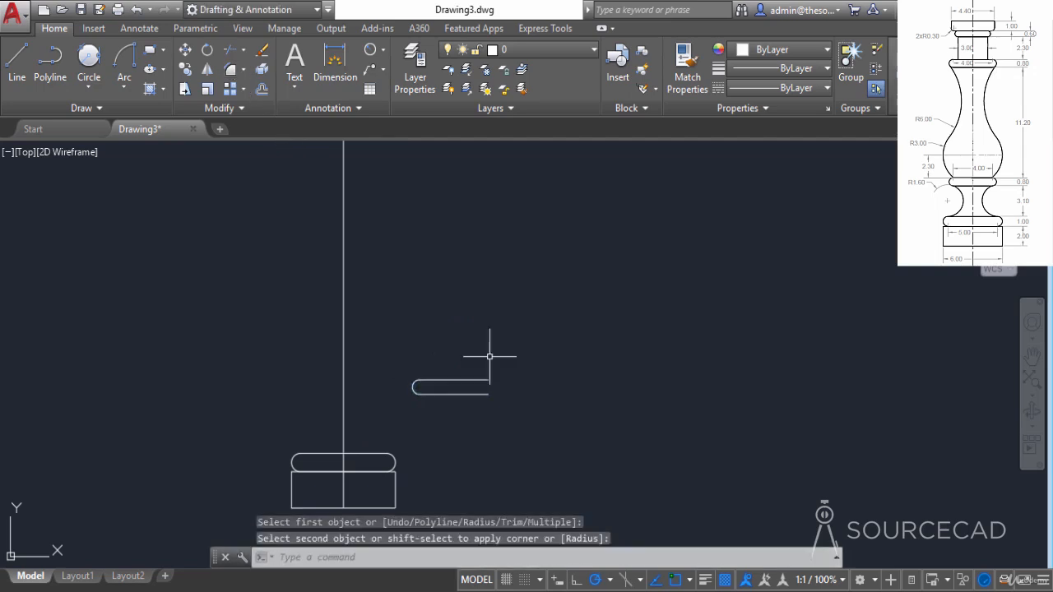
pyautogui.press('Return')
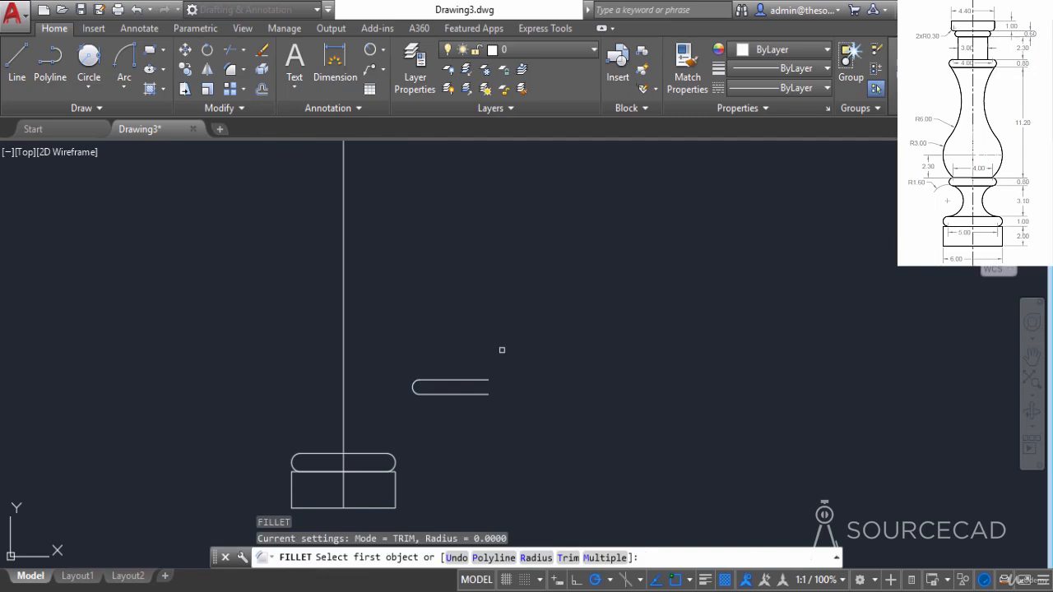
pyautogui.click(484, 393)
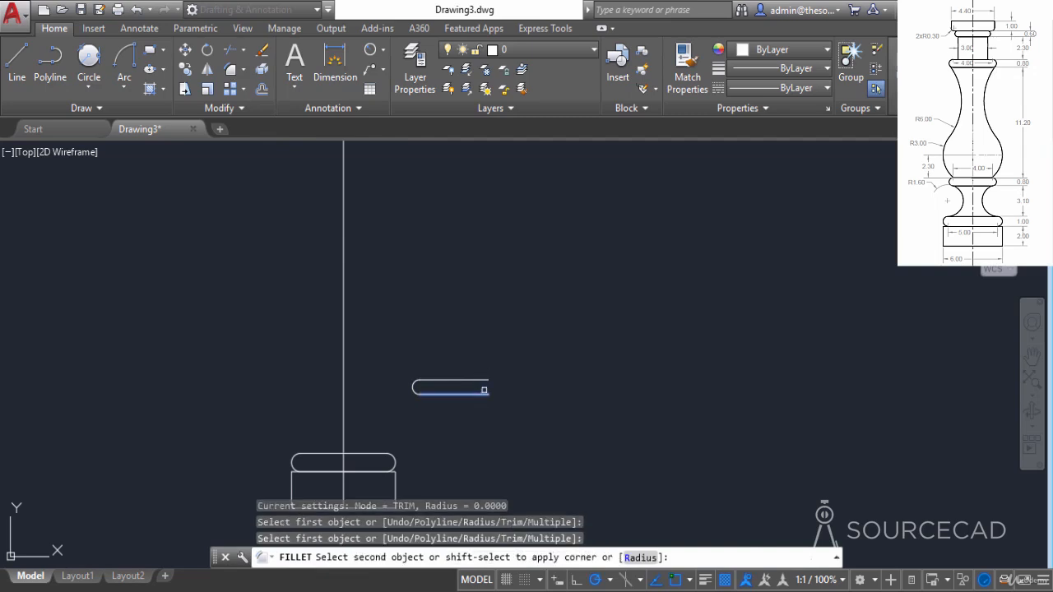
pyautogui.click(484, 381)
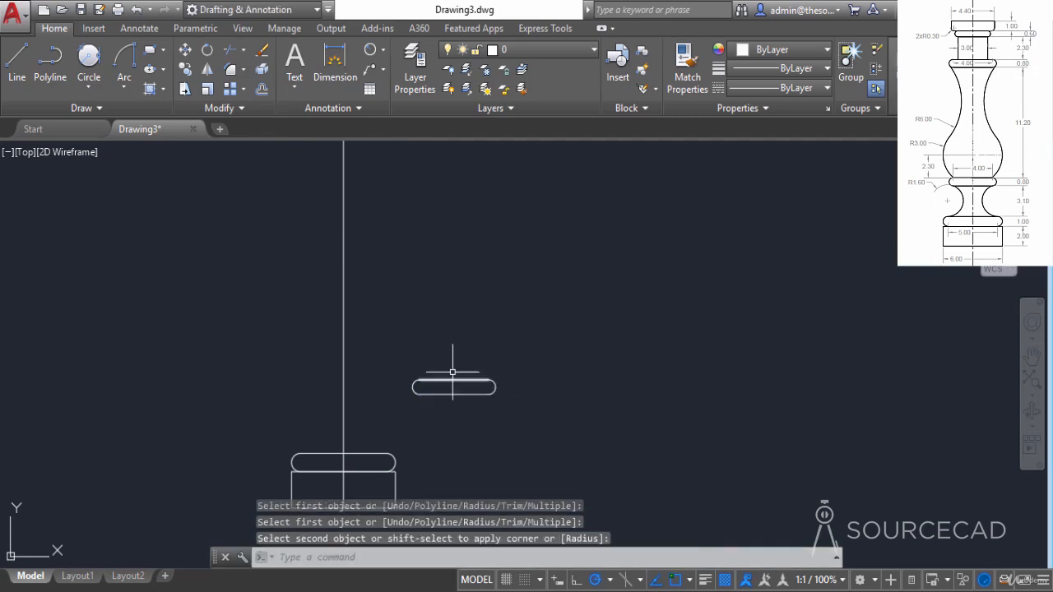
# Step: Move the smaller rounded band by its bottom midpoint onto the top midpoint of the larger rounded band
pyautogui.moveTo(444, 388); pyautogui.dragTo(469, 357, button='middle')
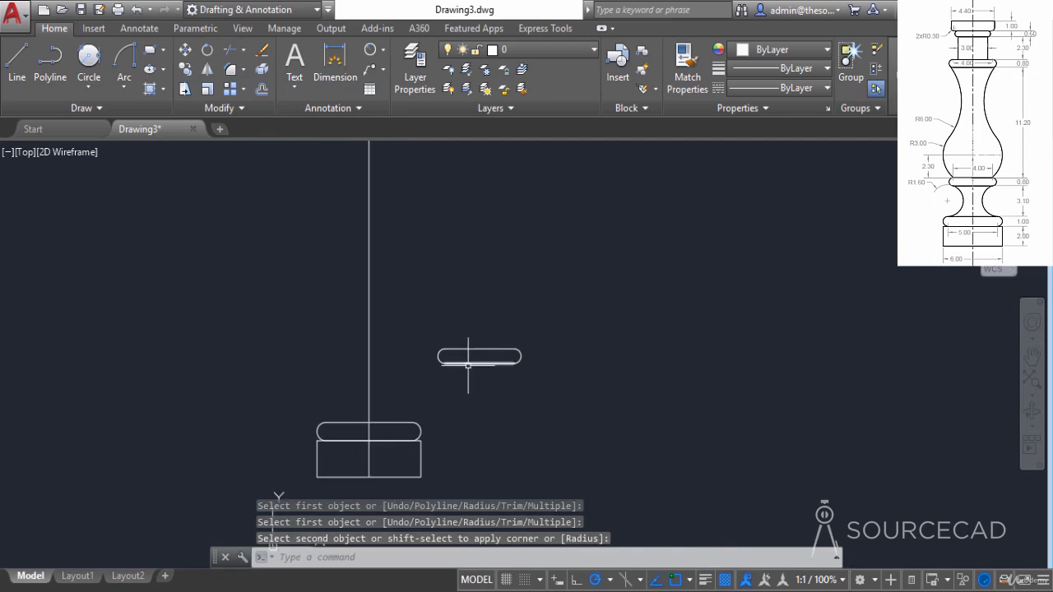
pyautogui.click(420, 337)
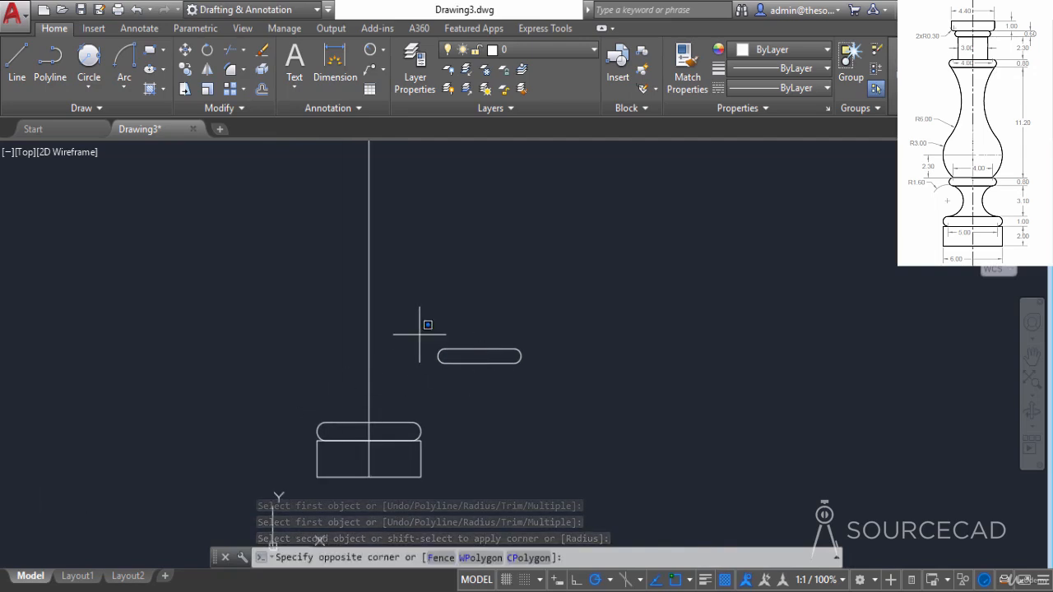
pyautogui.click(585, 388)
pyautogui.click(185, 50)
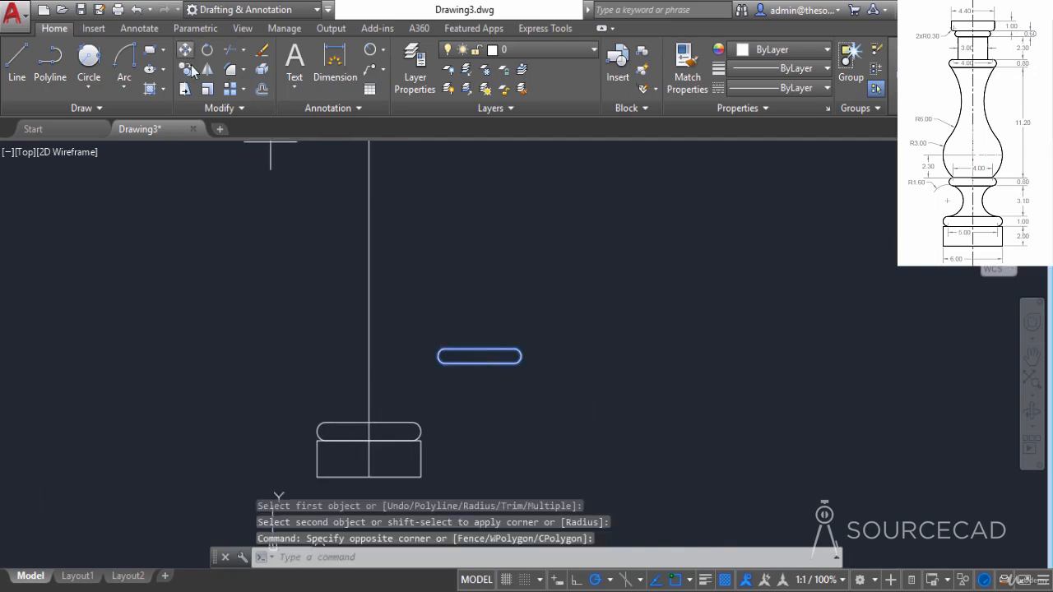
pyautogui.click(479, 362)
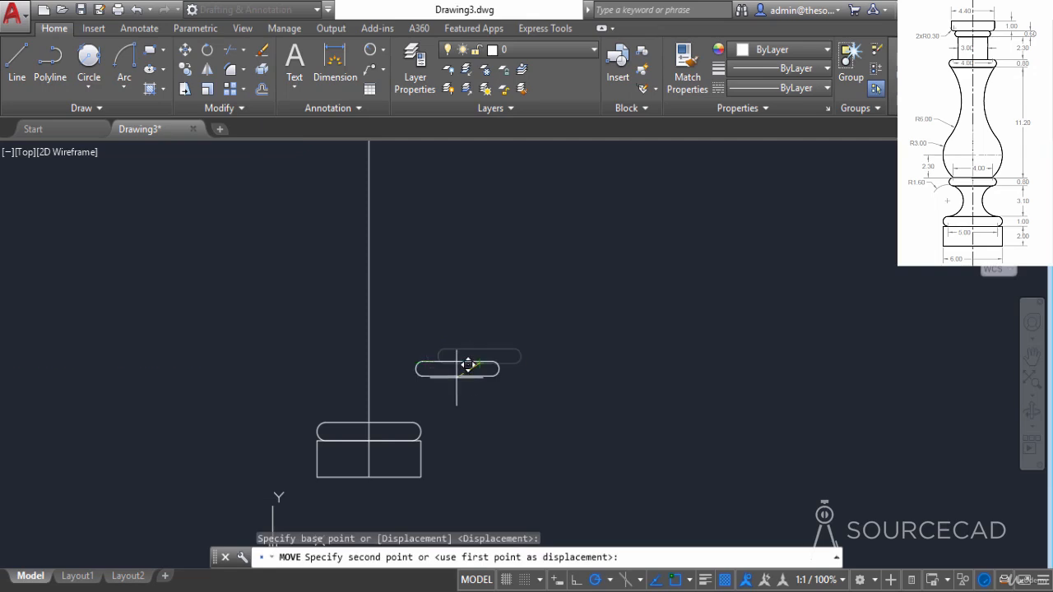
pyautogui.click(368, 423)
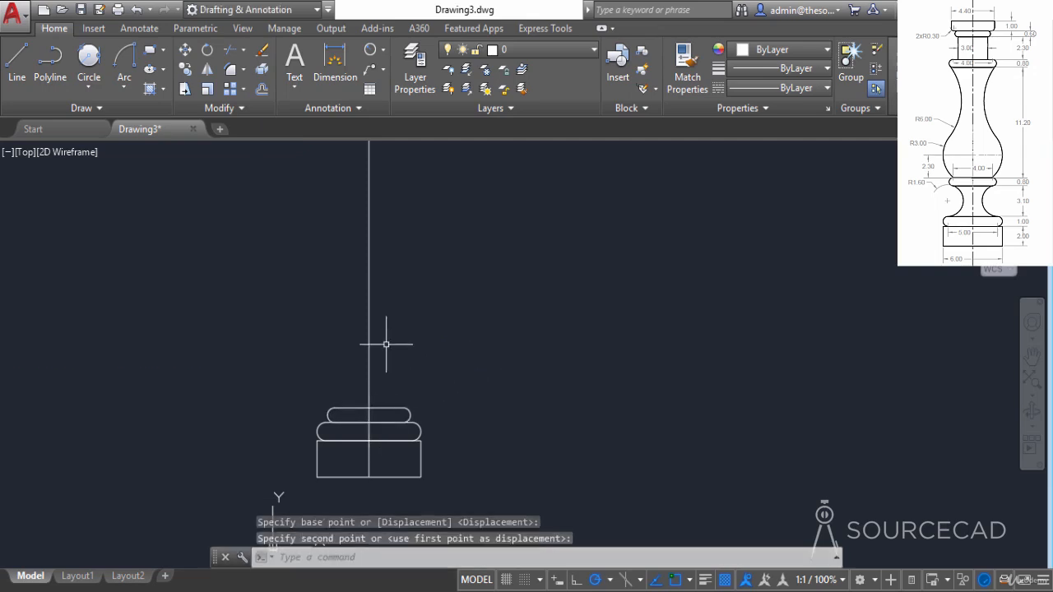
# Step: Move the smaller rounded band straight up 3.10 along the centre line, leaving the larger band's top line out of the selection
pyautogui.click(326, 386)
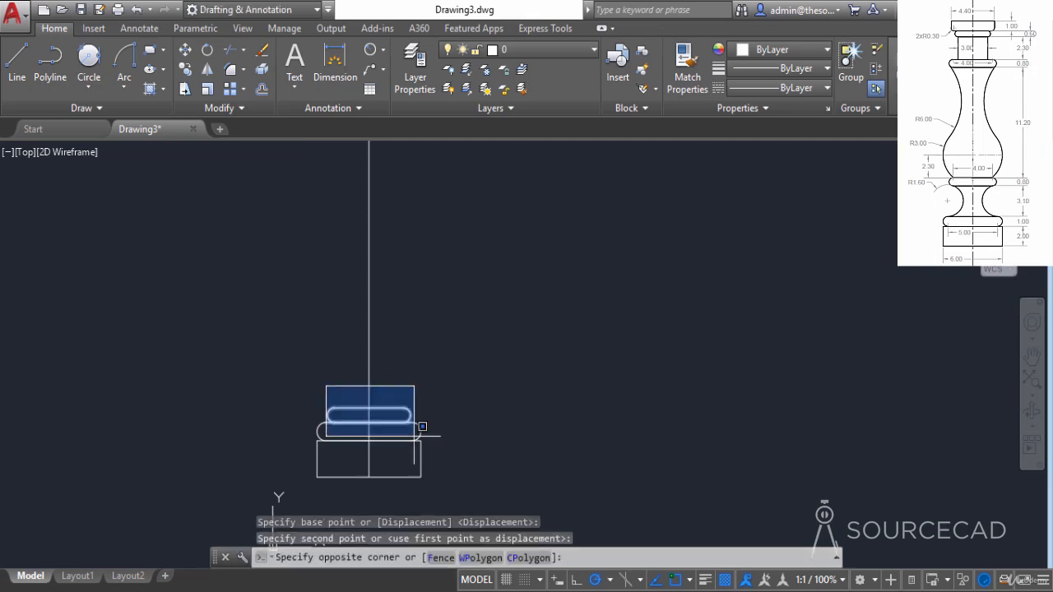
pyautogui.click(423, 424)
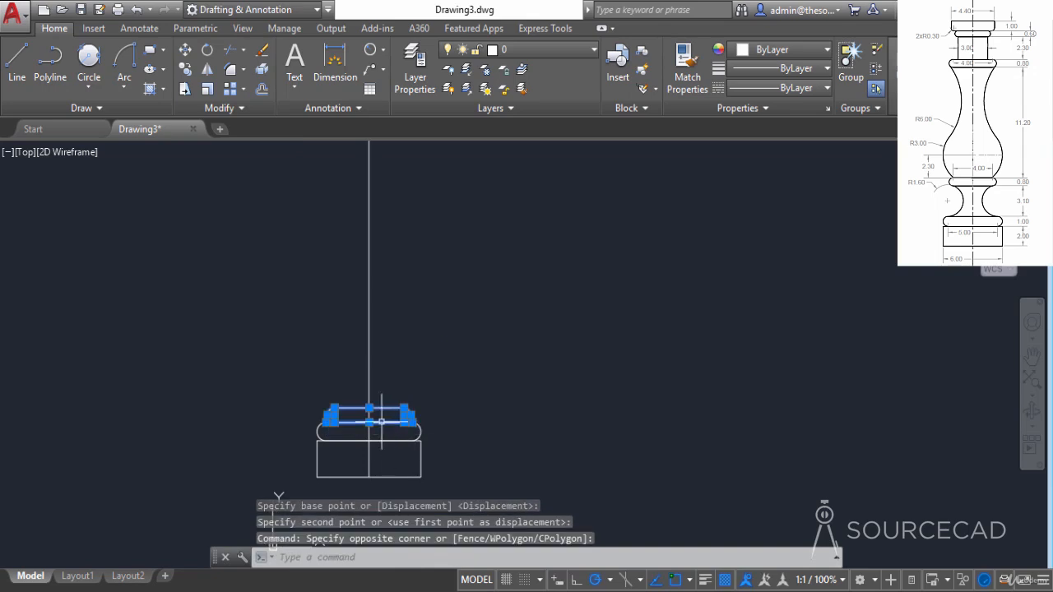
pyautogui.scroll(9, 346, 423)
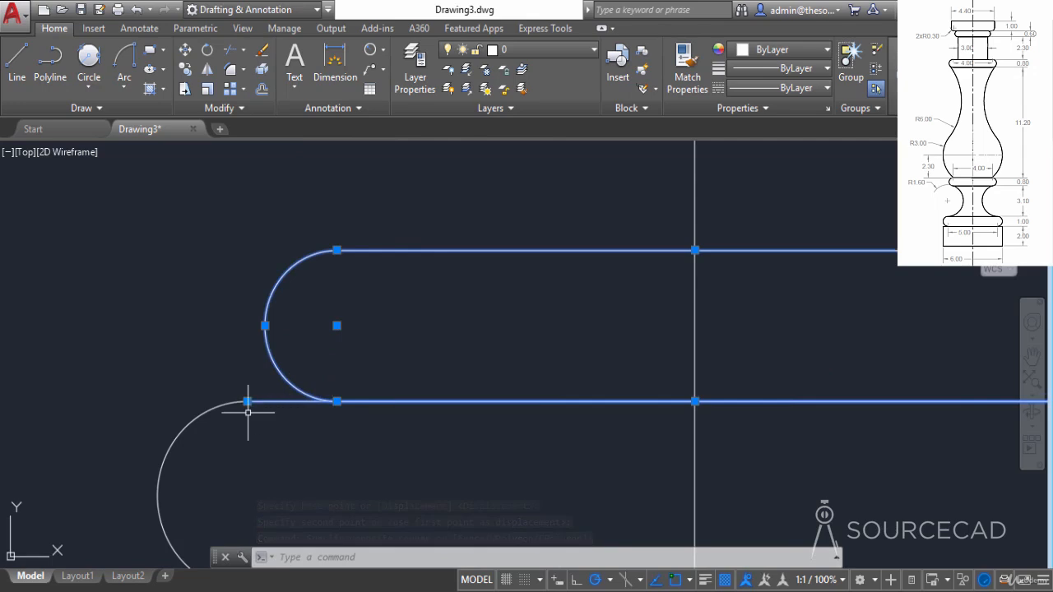
pyautogui.scroll(6, 249, 405)
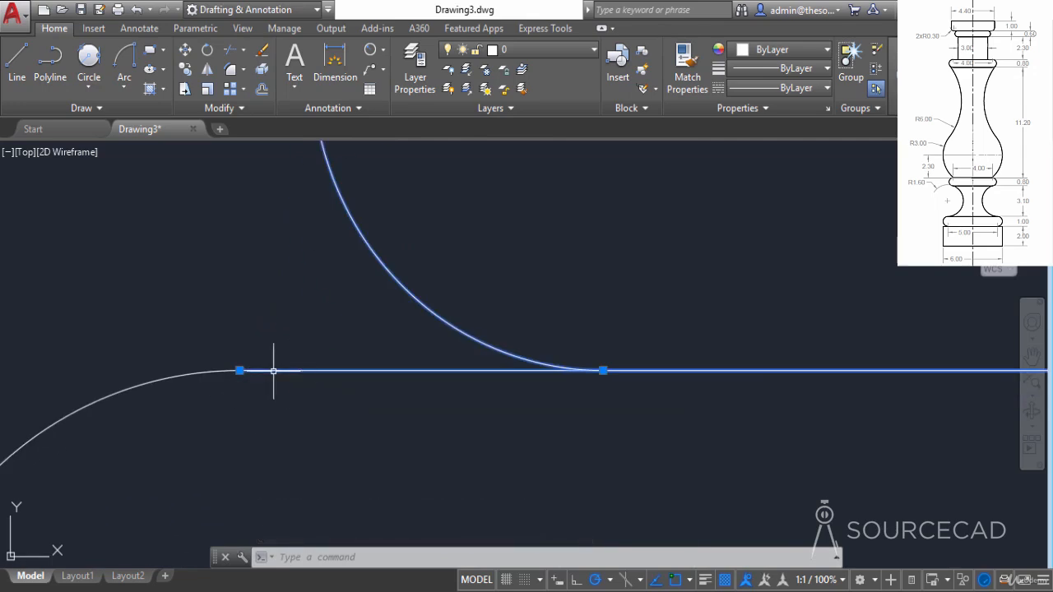
pyautogui.keyDown('shift'); pyautogui.click(333, 369); pyautogui.keyUp('shift')
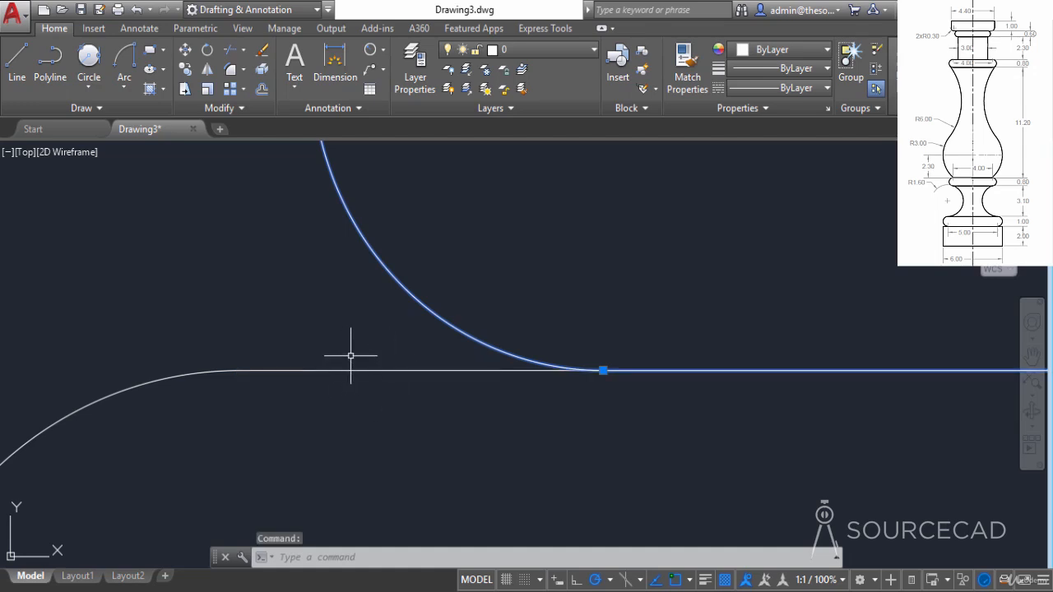
pyautogui.scroll(-3, 350, 353)
pyautogui.scroll(-3, 363, 359)
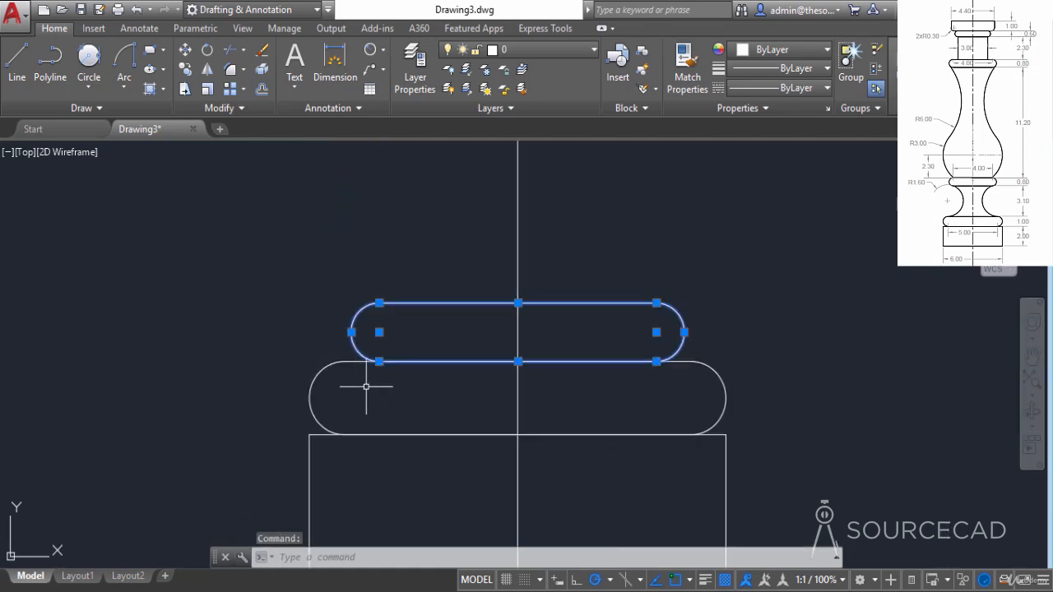
pyautogui.scroll(-2, 481, 344)
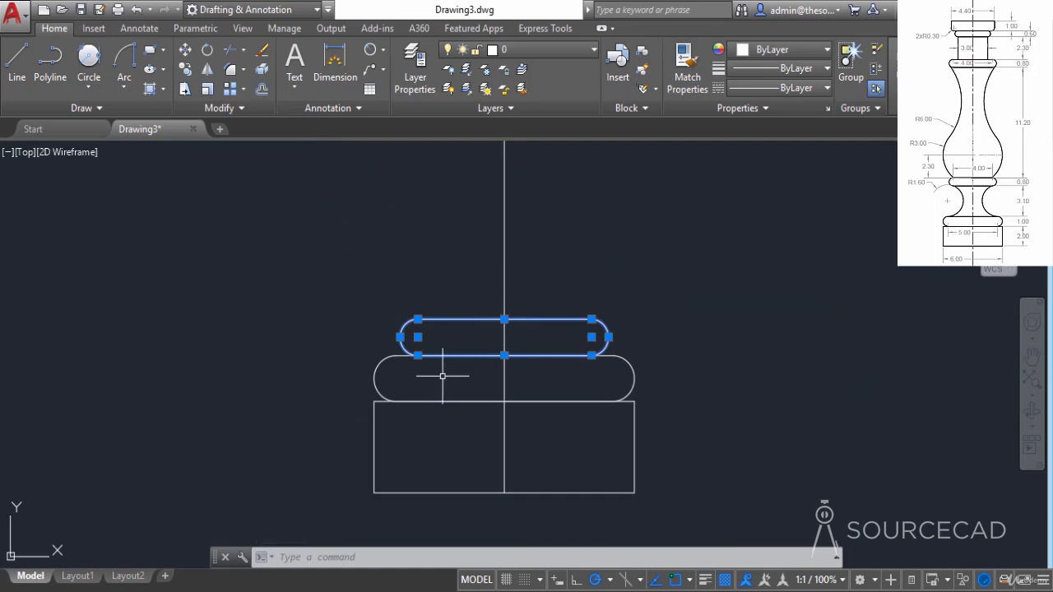
pyautogui.click(186, 51)
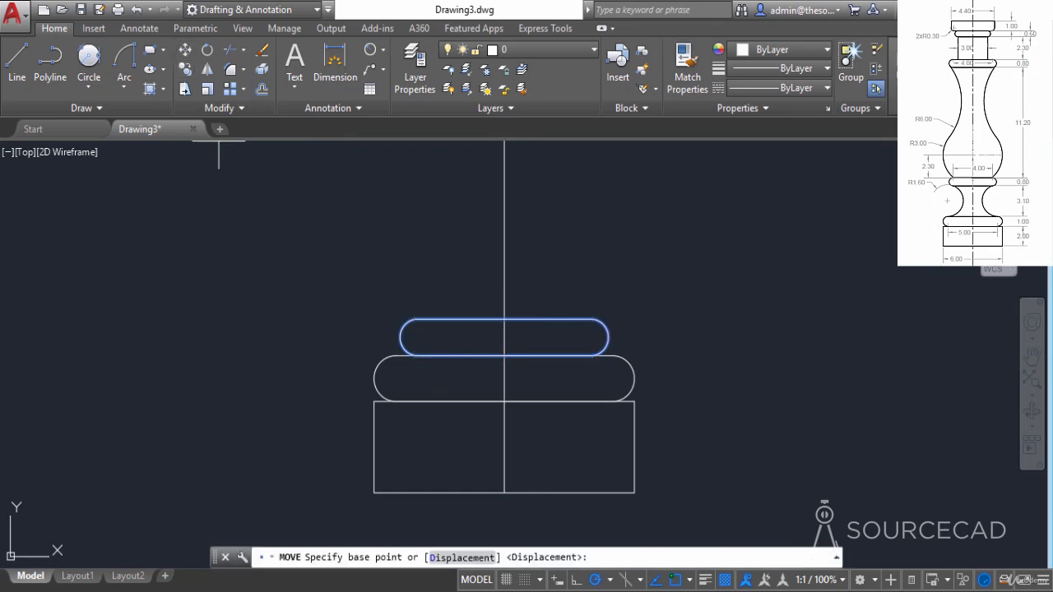
pyautogui.click(706, 337)
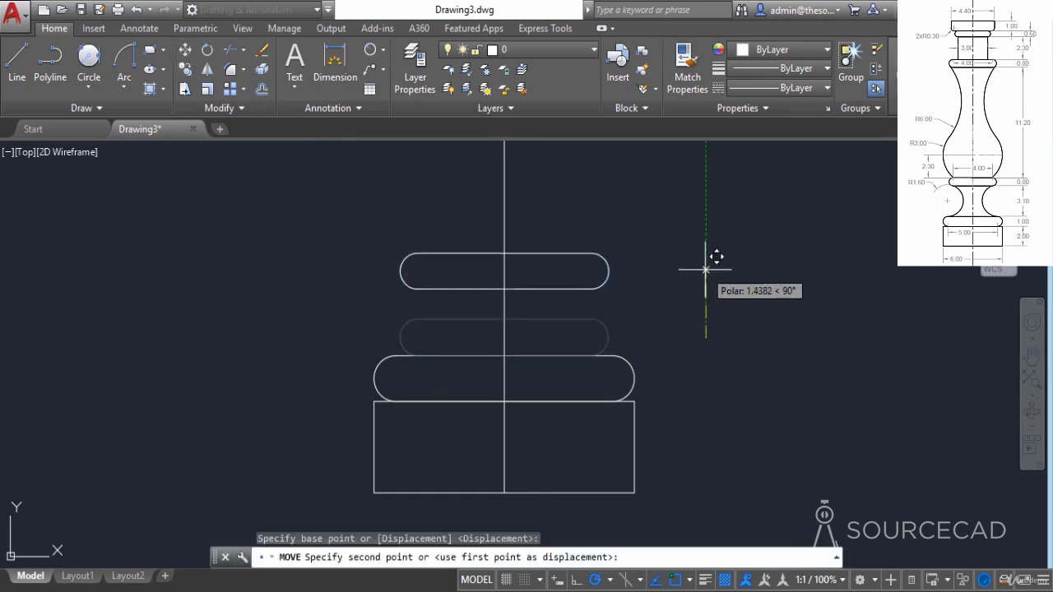
pyautogui.write('3.10')
pyautogui.press('Return')
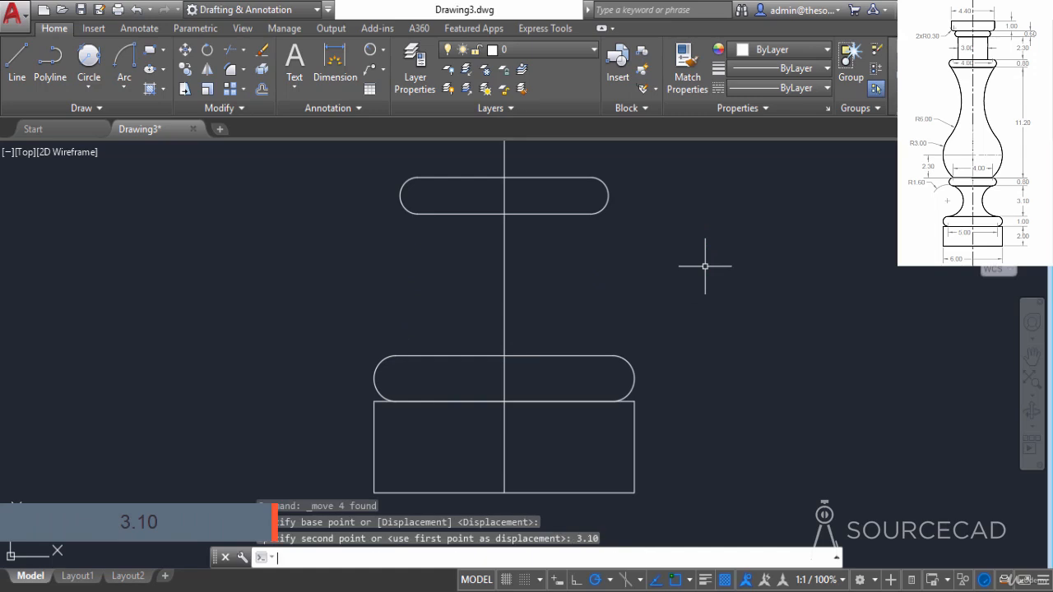
# Step: Draw a Start, End, Radius arc of radius 1.6 from the larger band's upper-left line end to the smaller band's lower-left line end
pyautogui.scroll(-2, 702, 265)
pyautogui.scroll(-1, 680, 277)
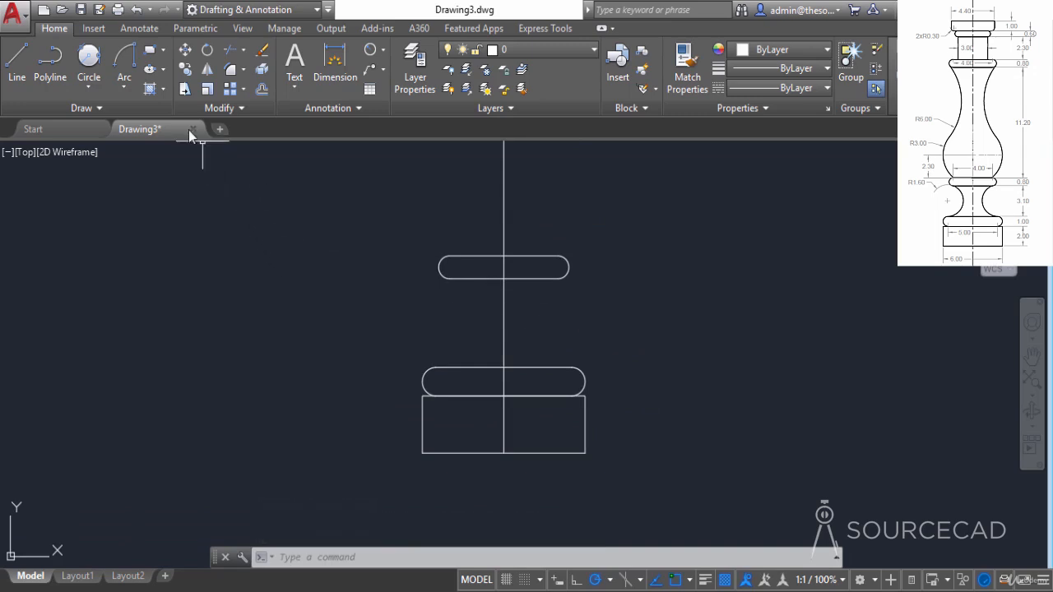
pyautogui.click(125, 86)
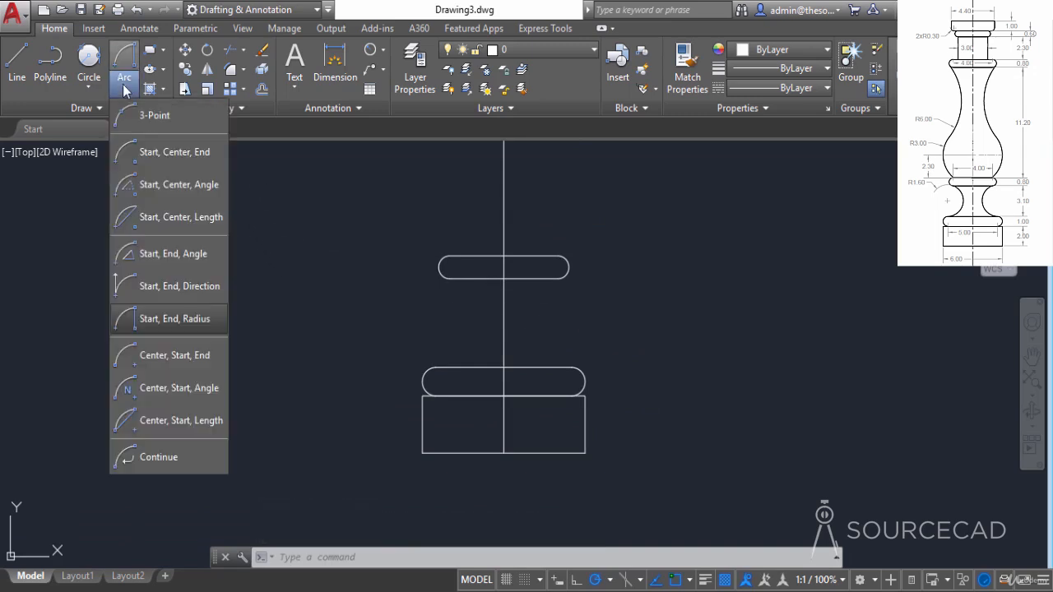
pyautogui.click(136, 327)
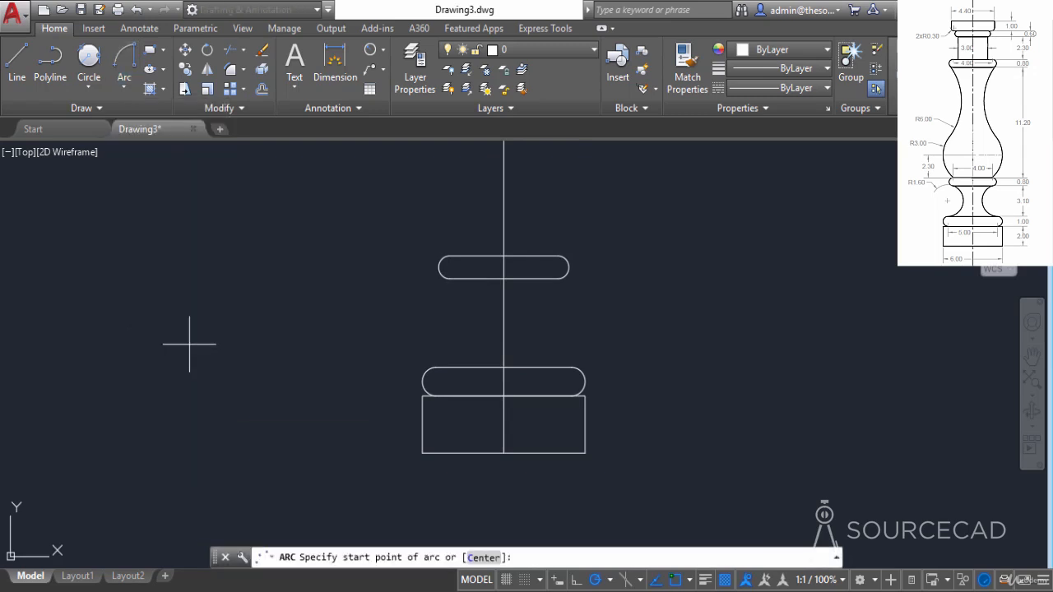
pyautogui.click(436, 367)
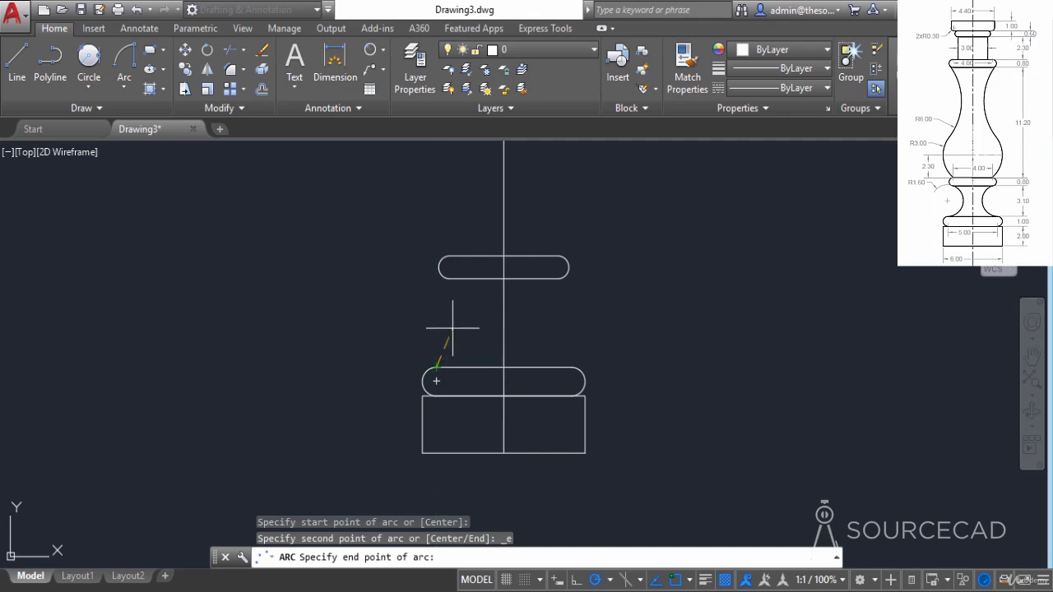
pyautogui.click(449, 279)
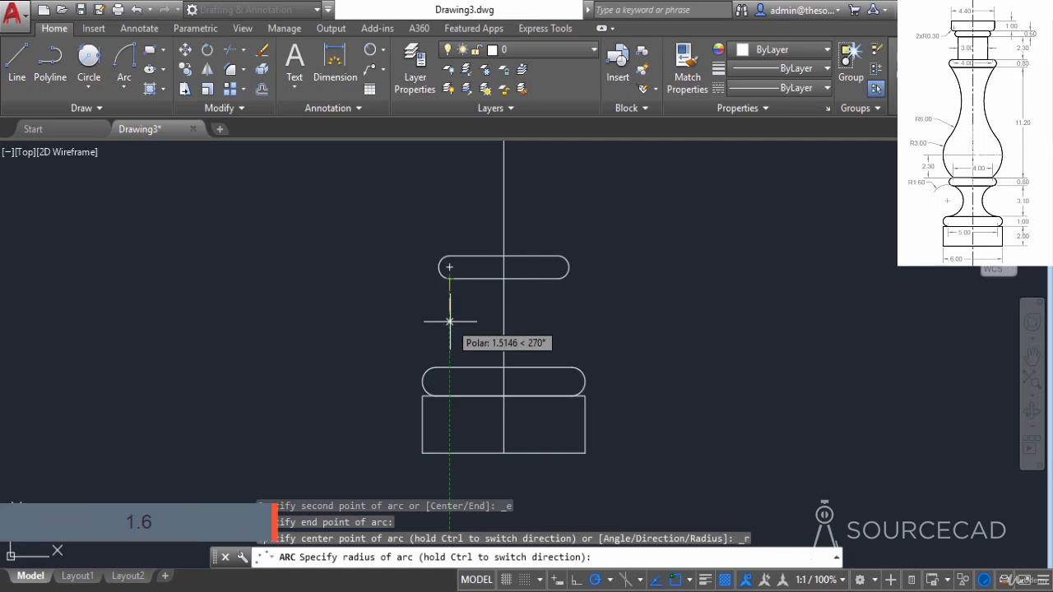
pyautogui.write('1.6')
pyautogui.press('Return')
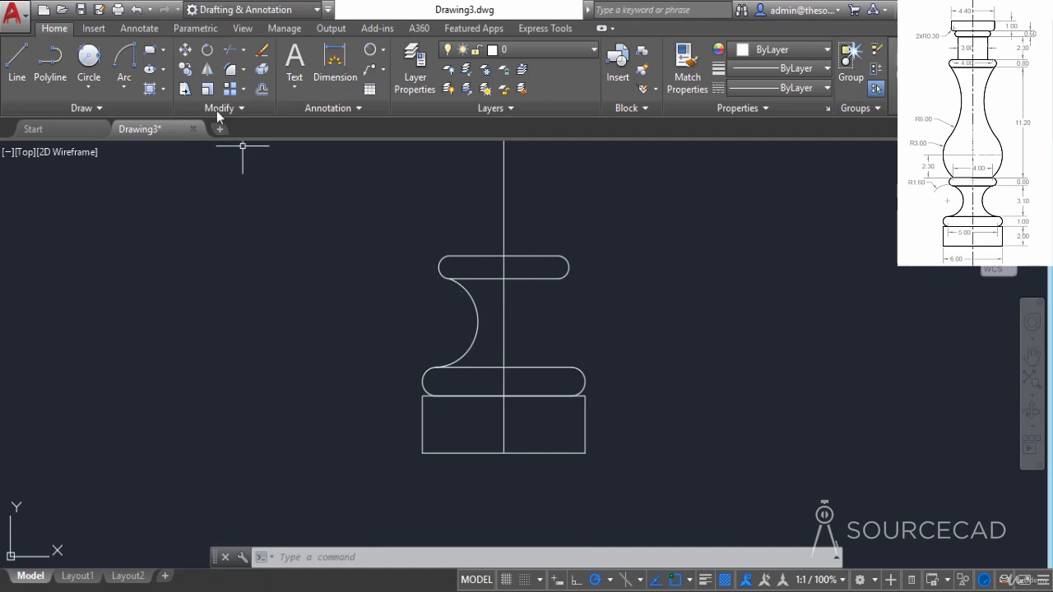
# Step: Mirror the 1.6 radius neck arc about the vertical centre line, keeping the source arc
pyautogui.click(207, 69)
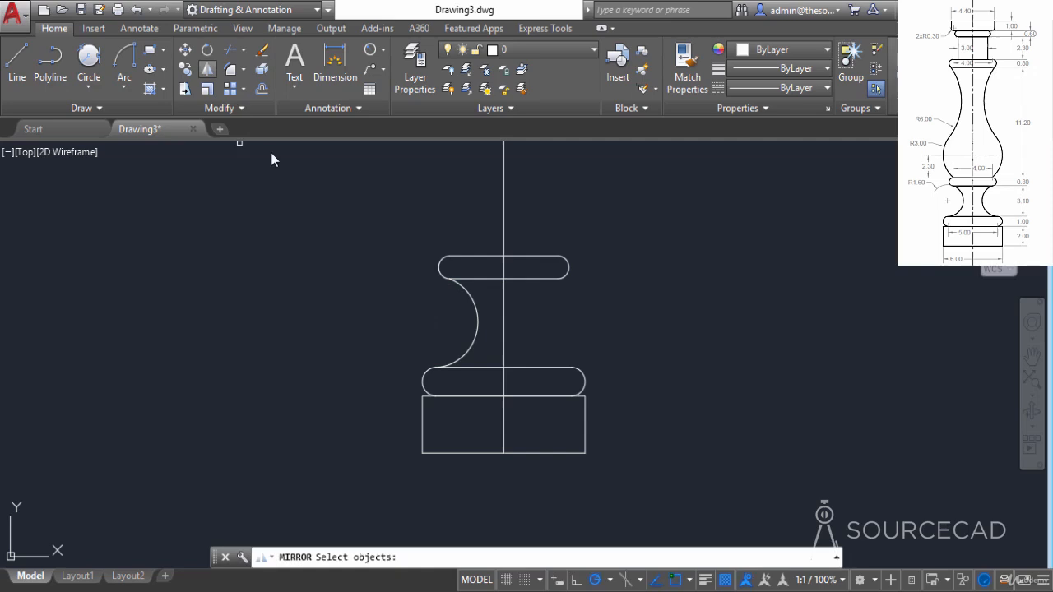
pyautogui.click(462, 297)
pyautogui.press('Return')
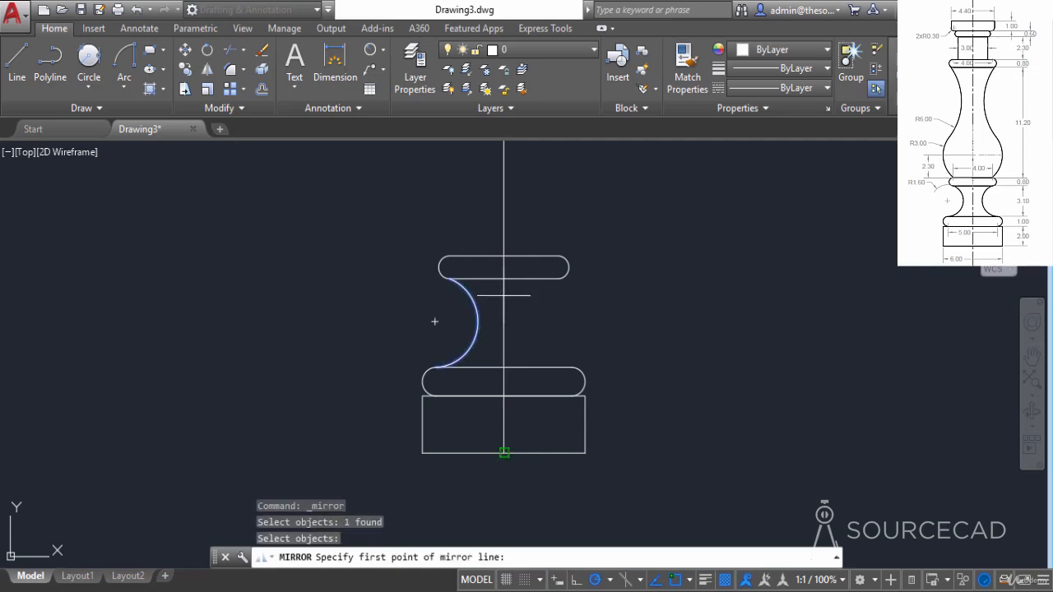
pyautogui.click(504, 278)
pyautogui.click(504, 354)
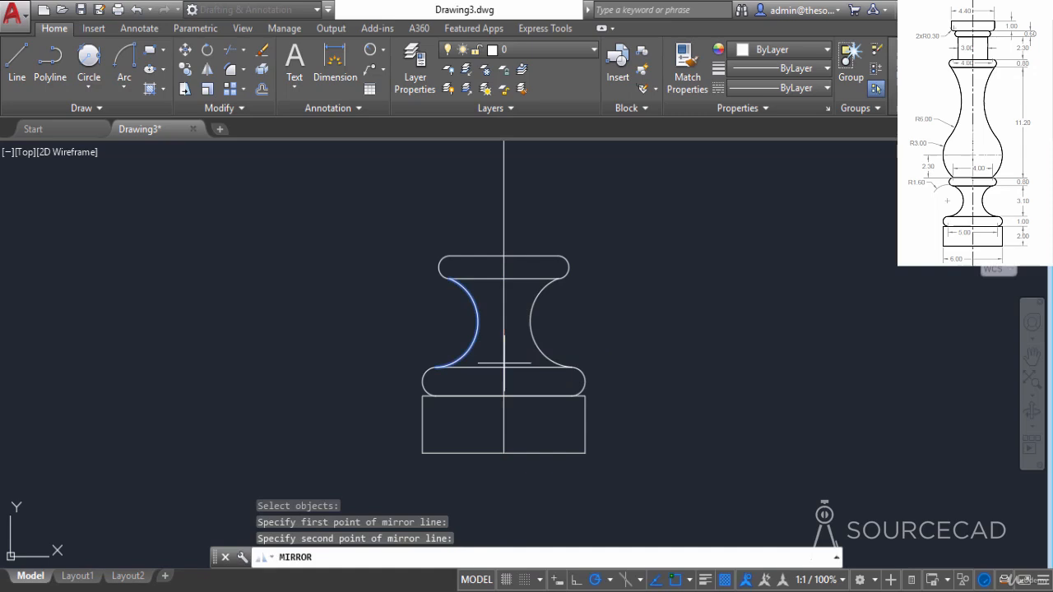
pyautogui.rightClick(527, 340)
pyautogui.click(547, 351)
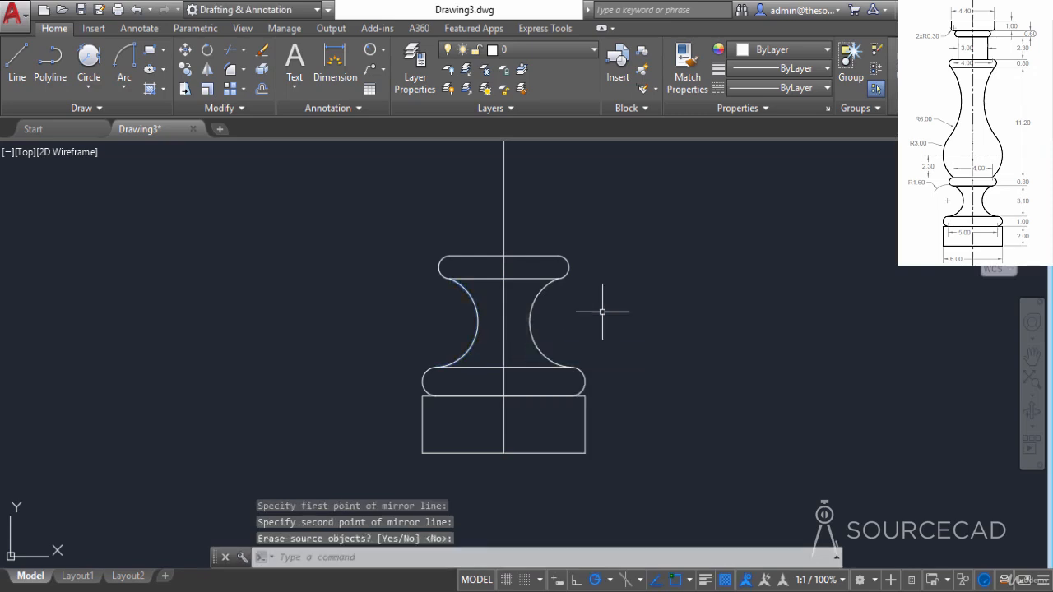
# Step: Draw a vertical line 2.3 long upward from the top midpoint of the smaller rounded band
pyautogui.moveTo(587, 226); pyautogui.dragTo(567, 336, button='middle')
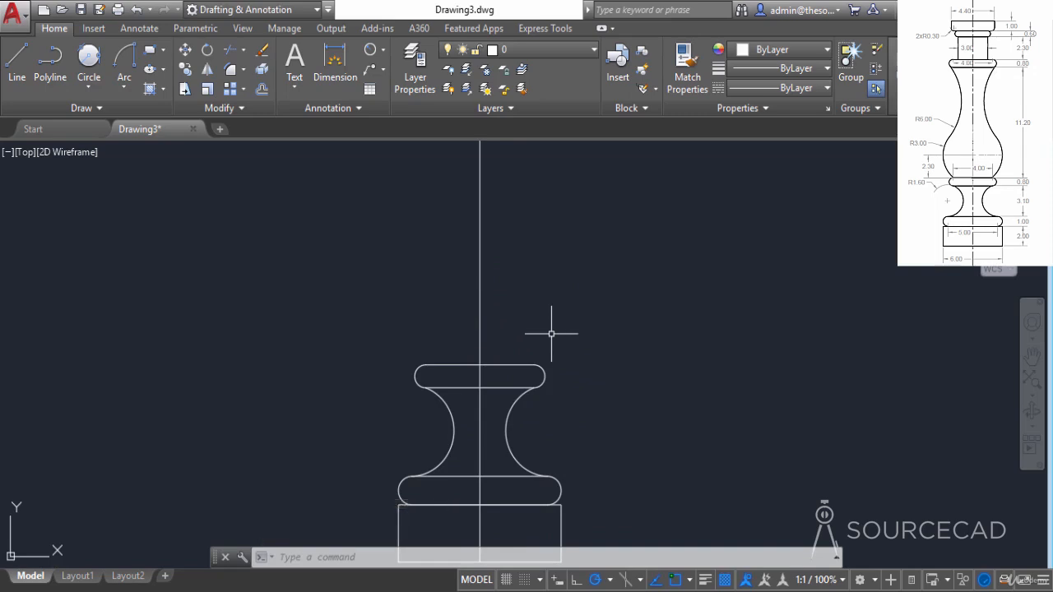
pyautogui.click(16, 62)
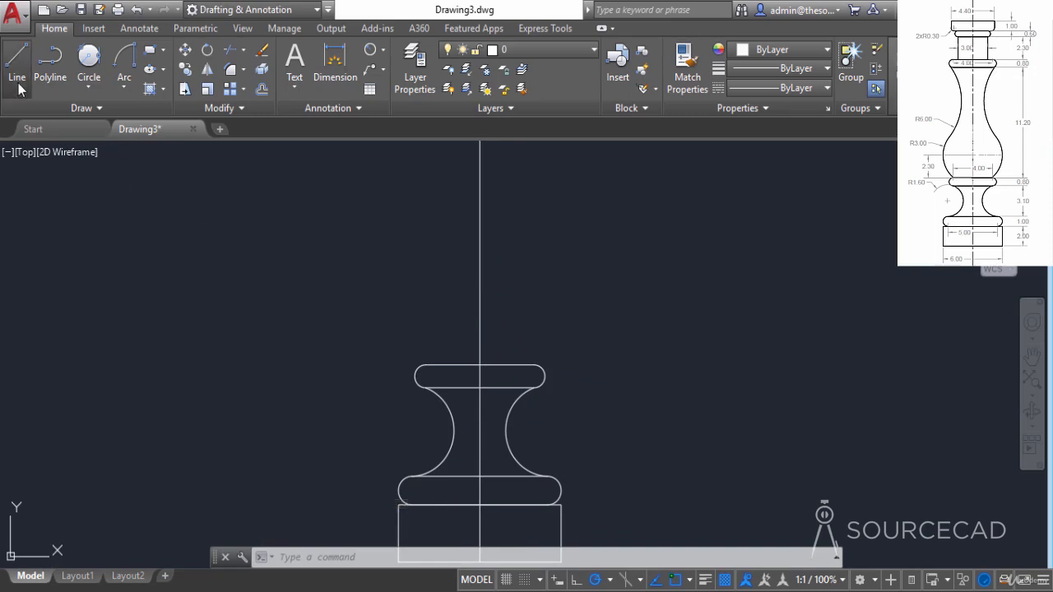
pyautogui.click(480, 366)
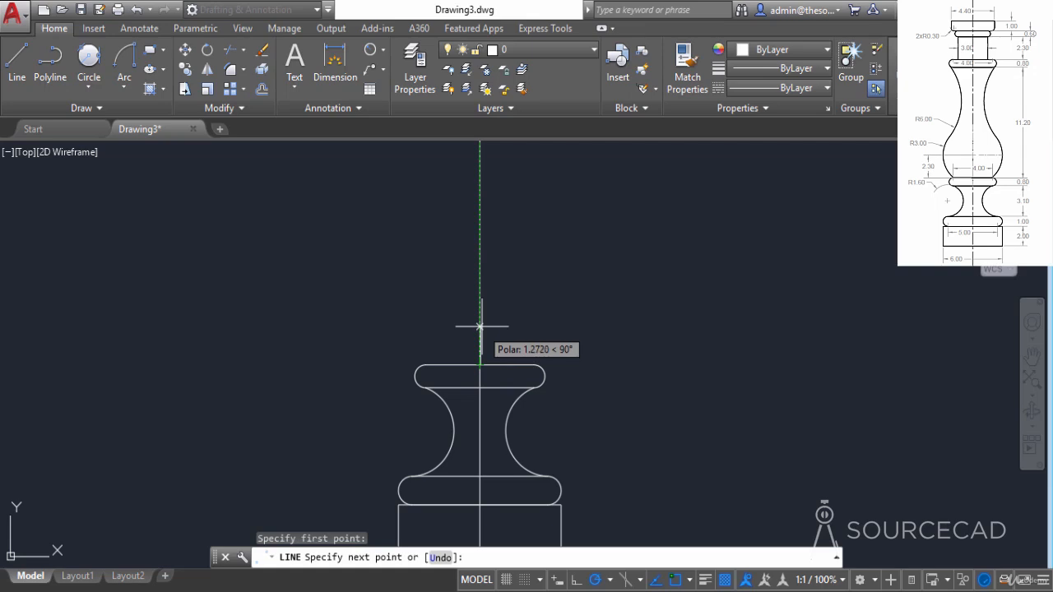
pyautogui.write('2.3')
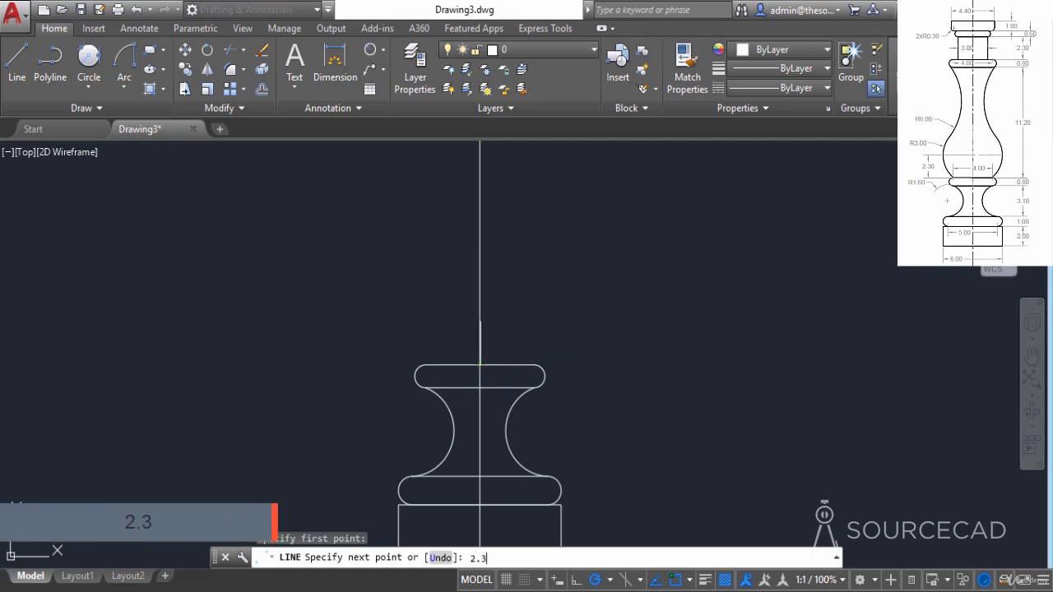
pyautogui.press('Return')
pyautogui.press('Return')
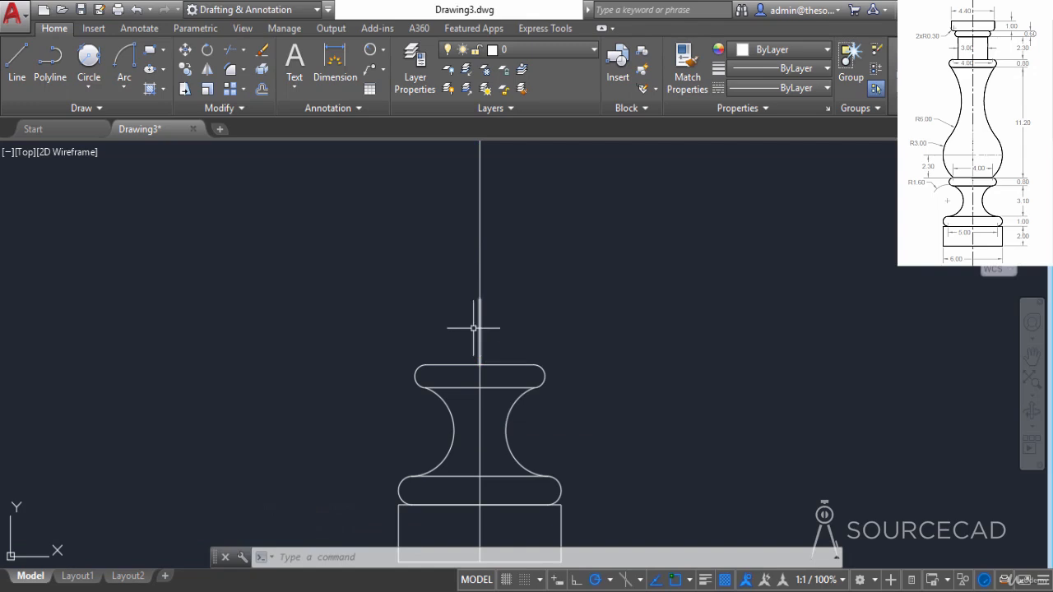
# Step: Draw a circle of radius 3 centred on the upper end of the 2.3-long line
pyautogui.click(90, 89)
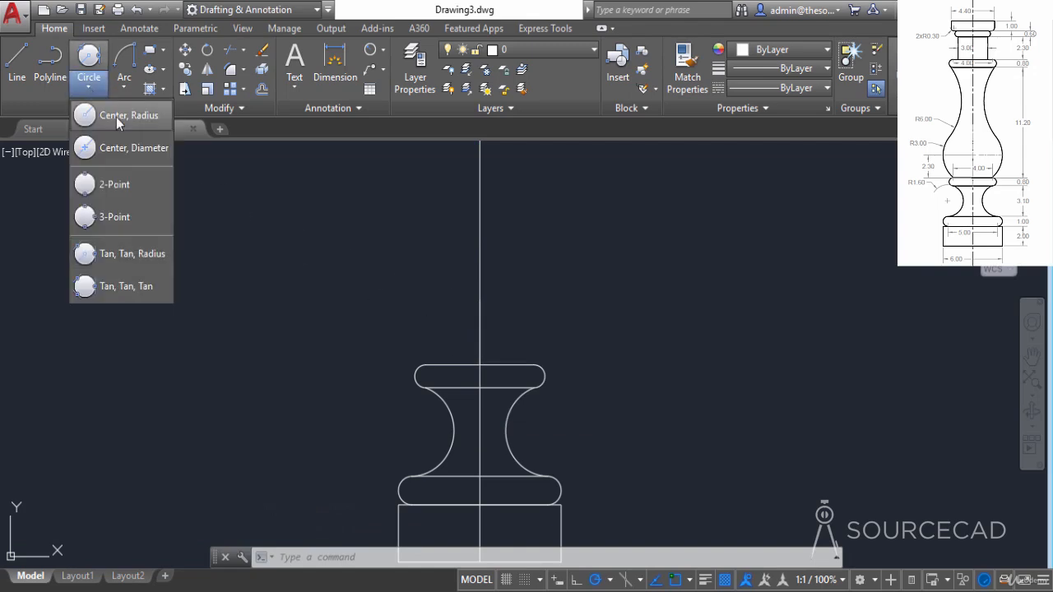
pyautogui.click(116, 116)
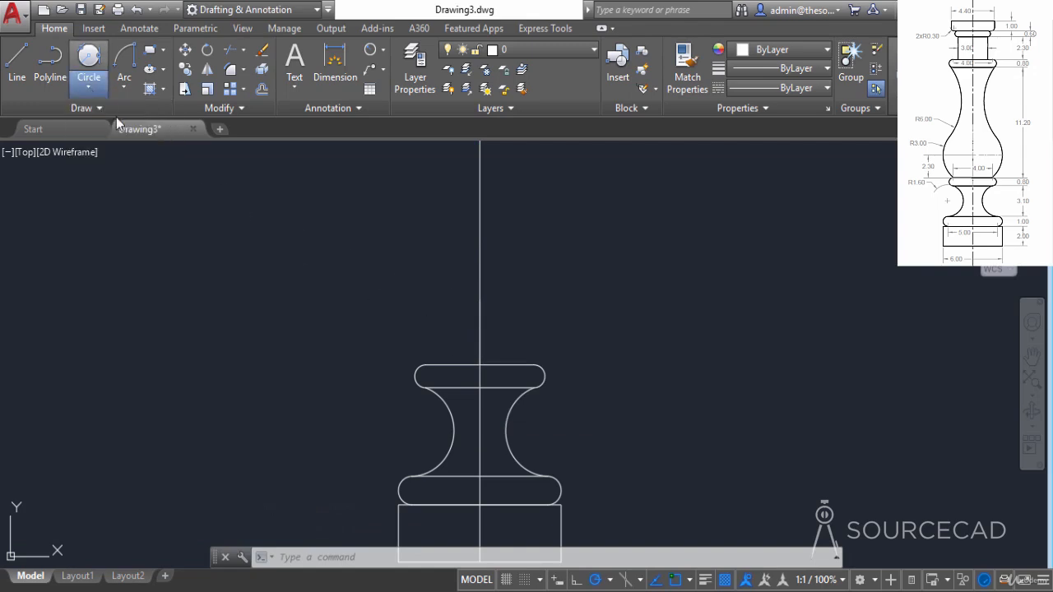
pyautogui.click(479, 299)
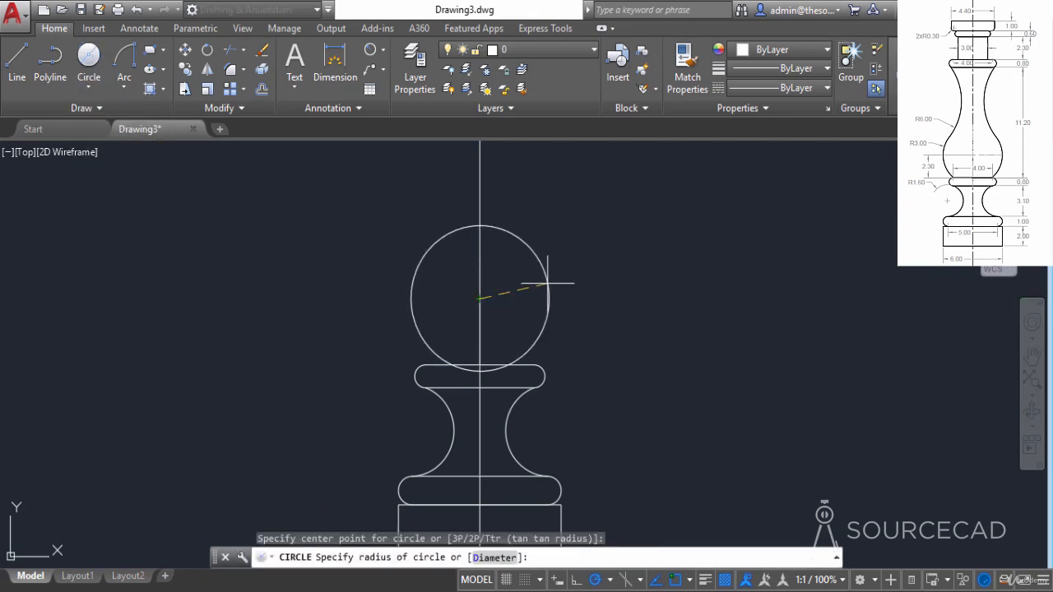
pyautogui.write('3')
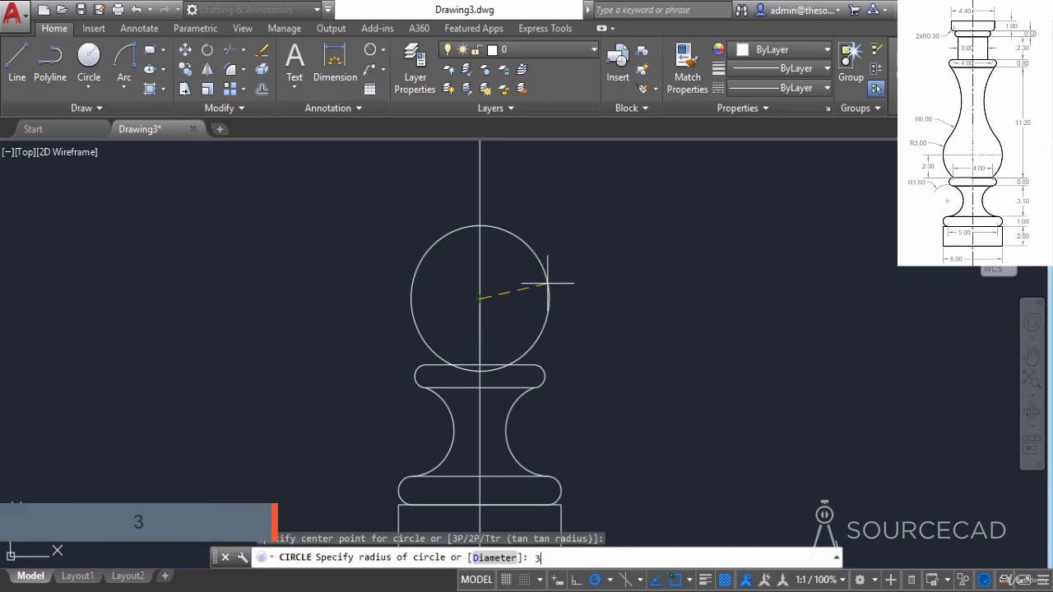
pyautogui.press('Return')
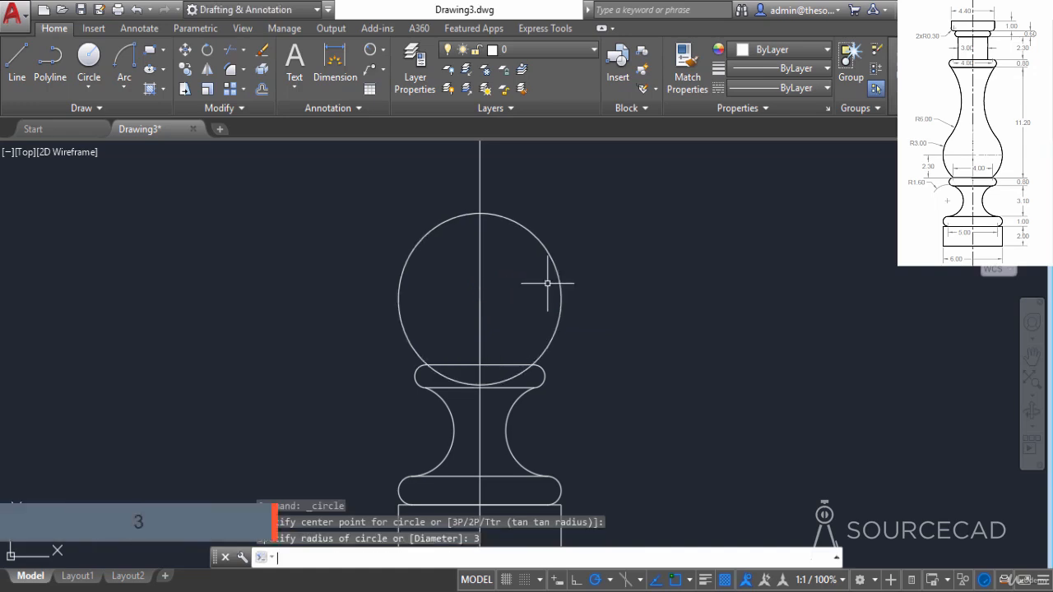
# Step: Copy the smaller rounded band at the base of the radius 3 circle straight upward by 12
pyautogui.scroll(-4, 547, 283)
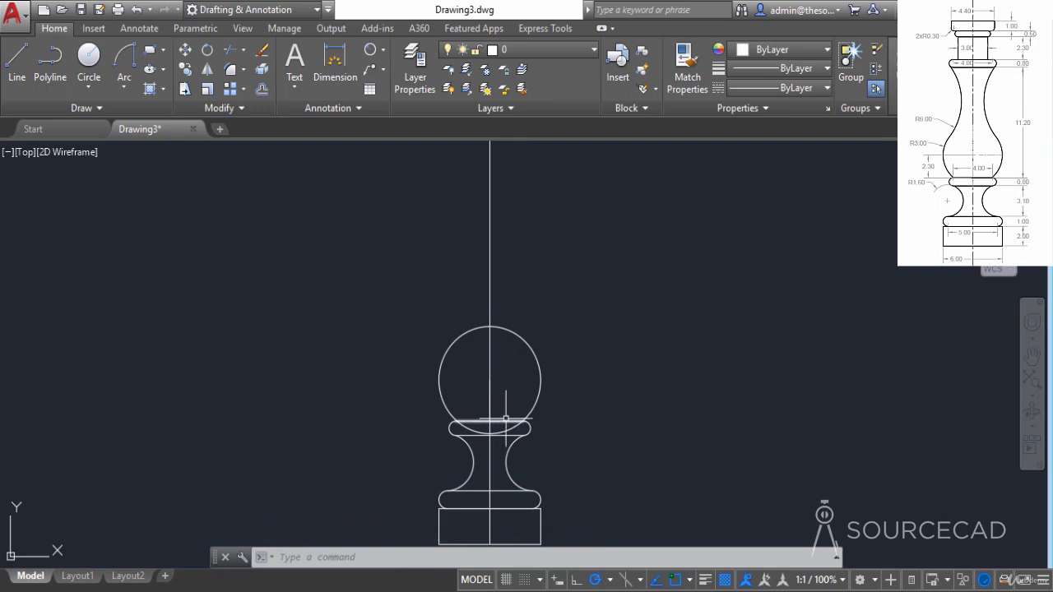
pyautogui.click(436, 415)
pyautogui.click(552, 449)
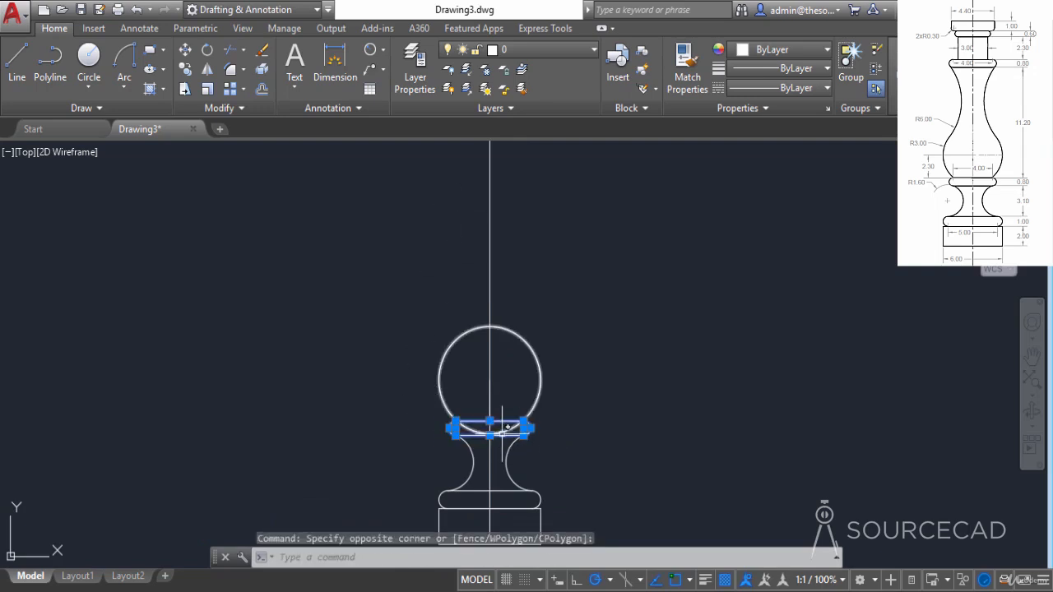
pyautogui.click(182, 73)
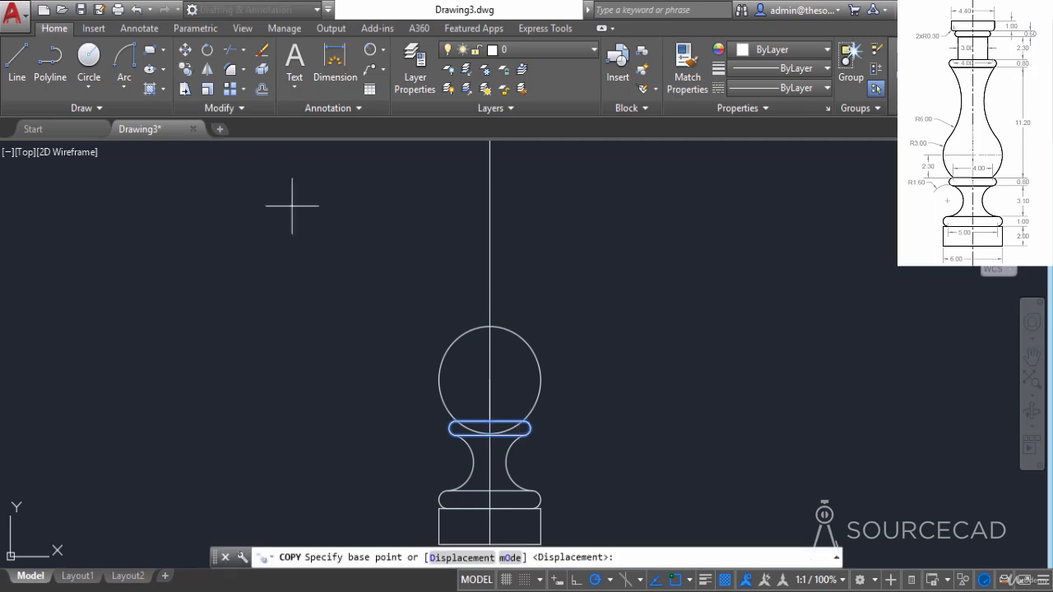
pyautogui.click(562, 429)
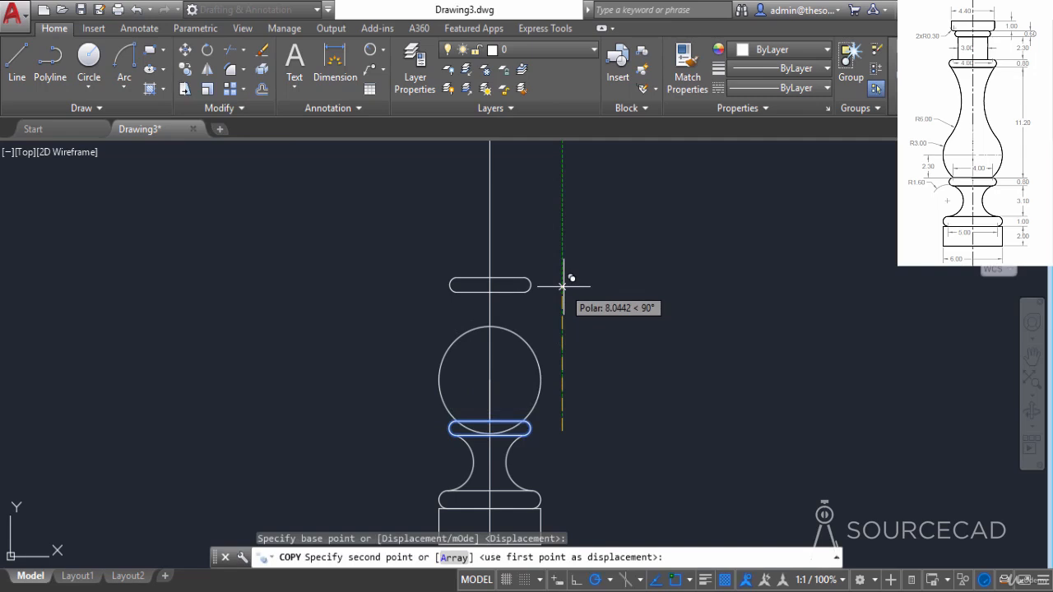
pyautogui.write('12')
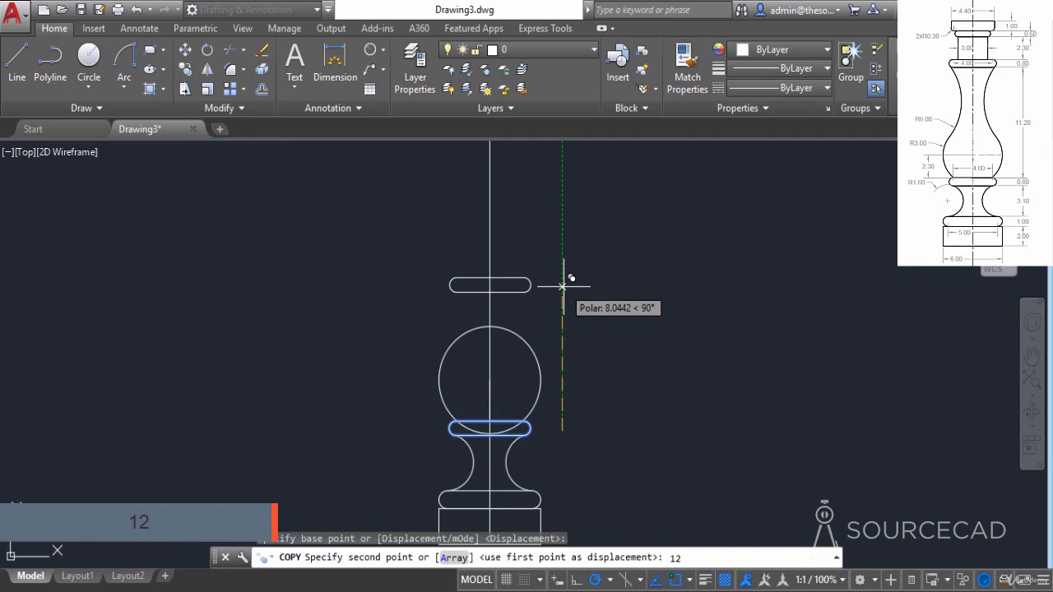
pyautogui.press('Return')
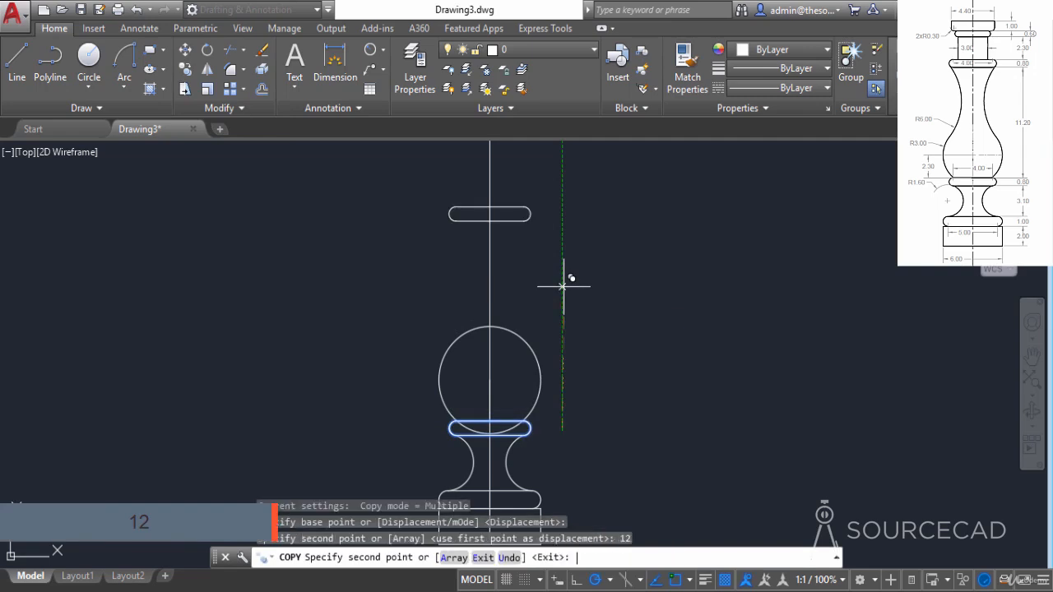
pyautogui.rightClick(570, 288)
pyautogui.click(586, 298)
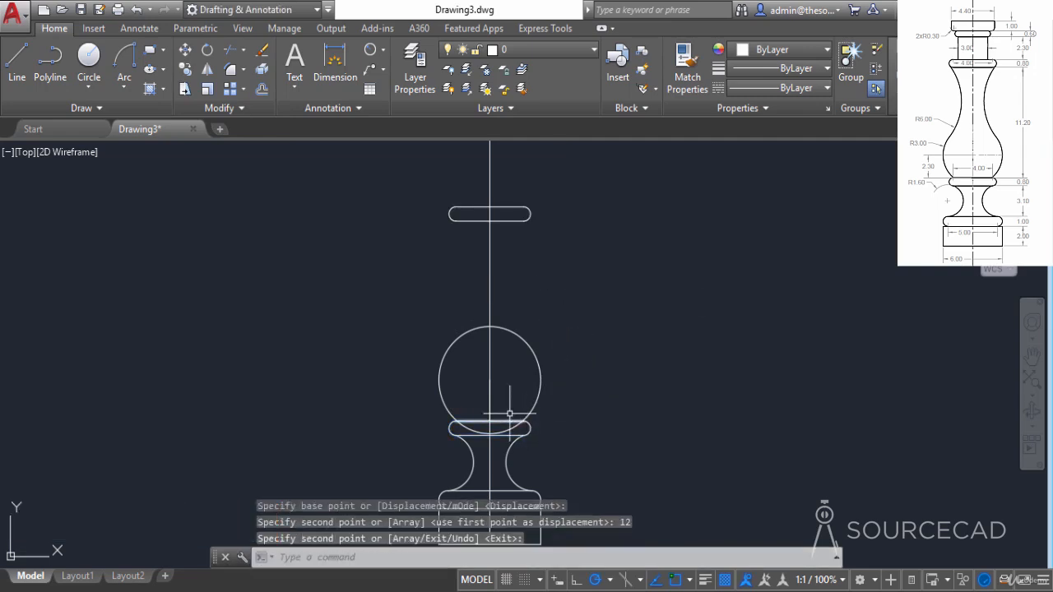
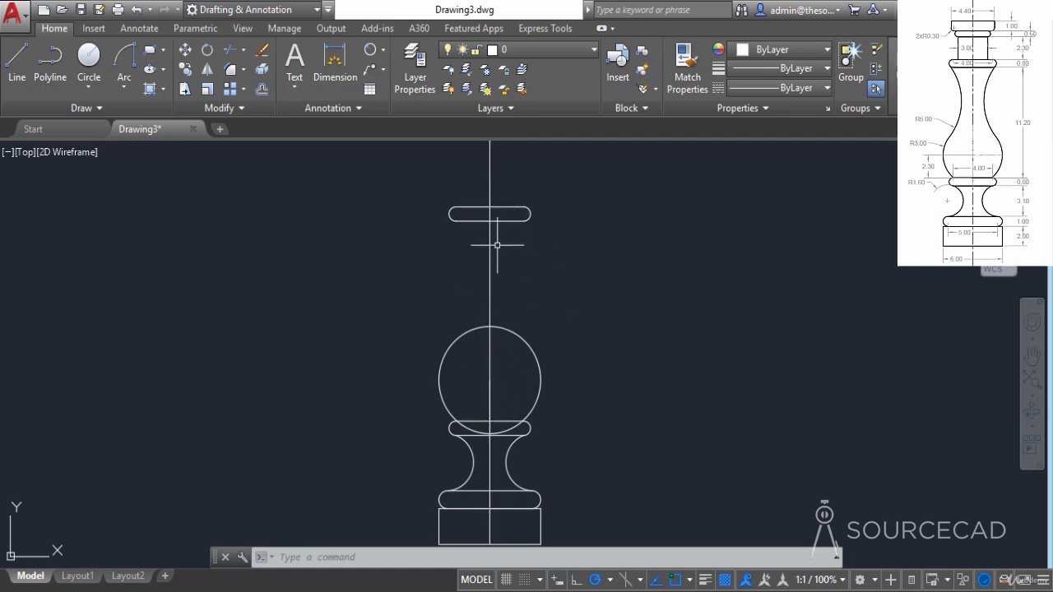
# Step: Draw a Tan, Tan, Radius circle of radius 6 touching the bulb circle's left side and the upper band's left end arc
pyautogui.click(99, 85)
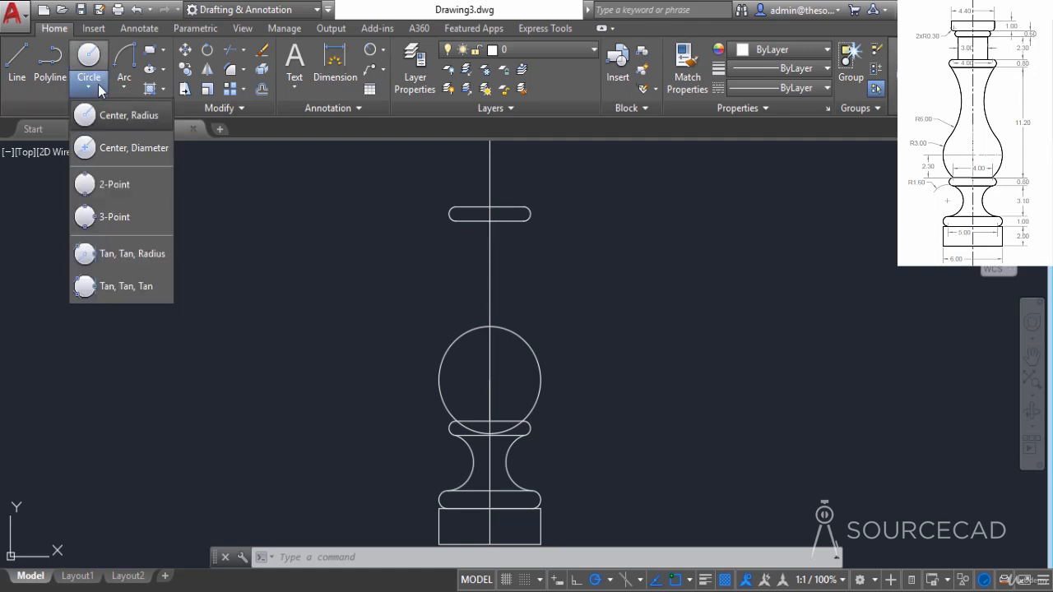
pyautogui.click(135, 257)
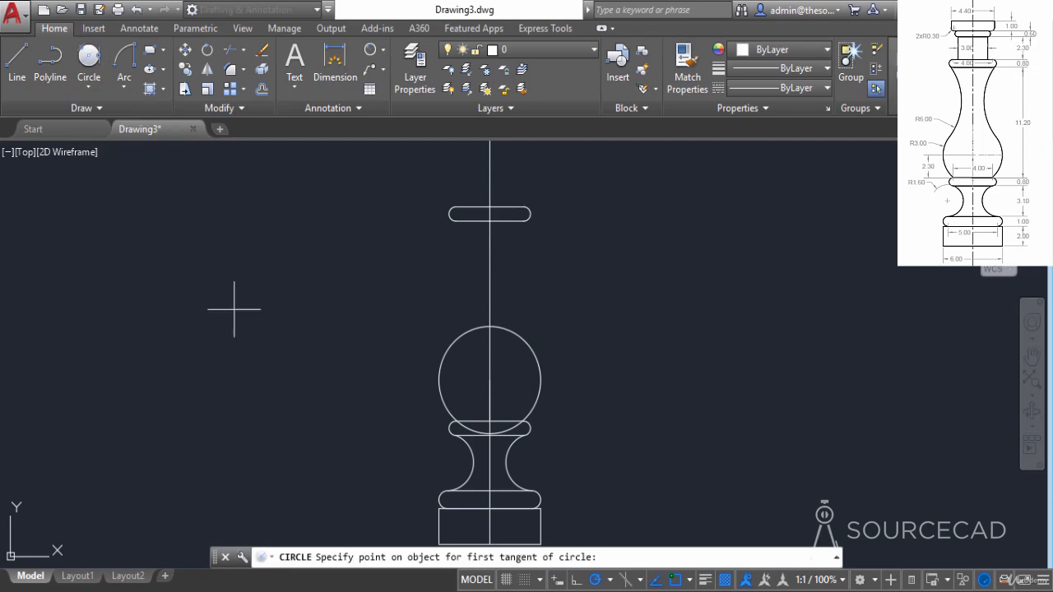
pyautogui.click(442, 349)
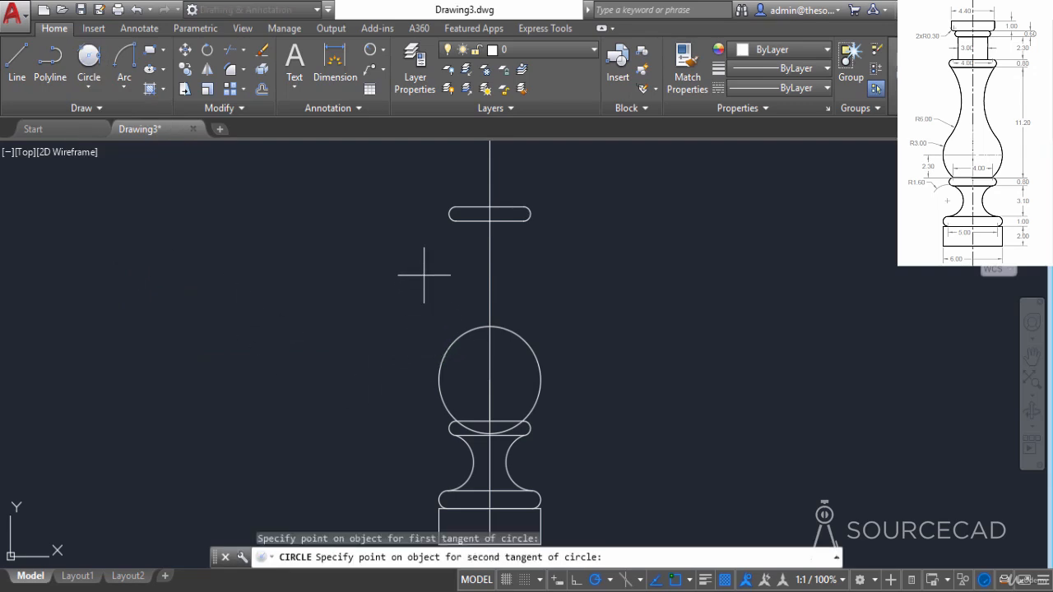
pyautogui.click(452, 214)
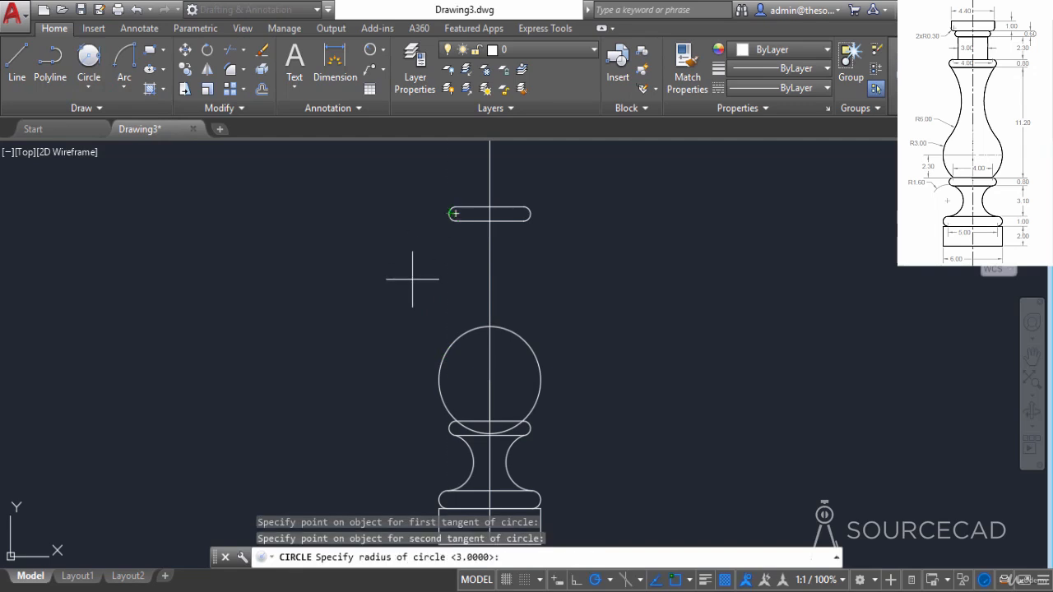
pyautogui.write('6')
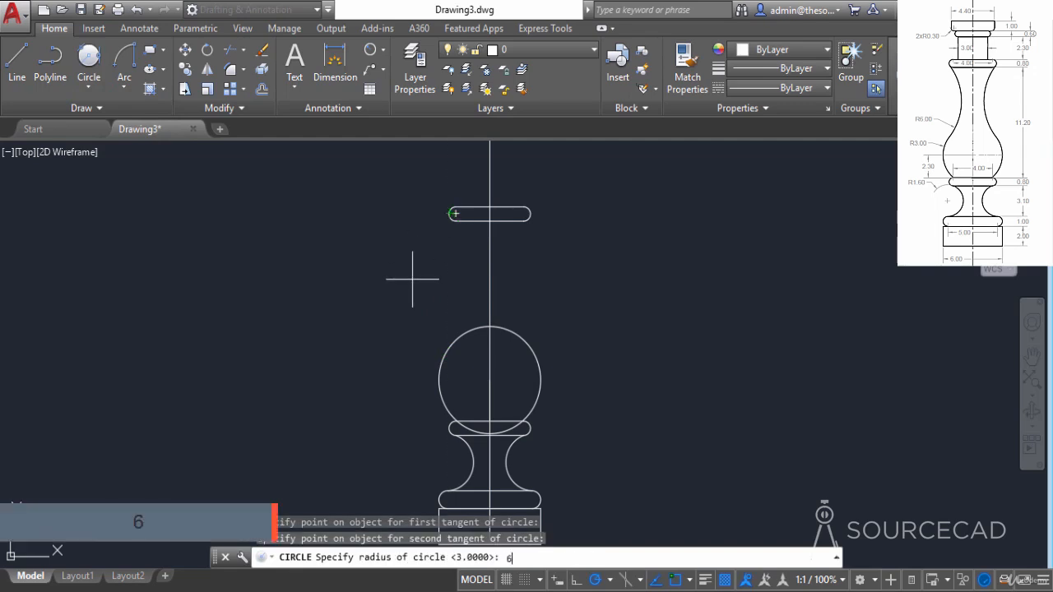
pyautogui.press('Return')
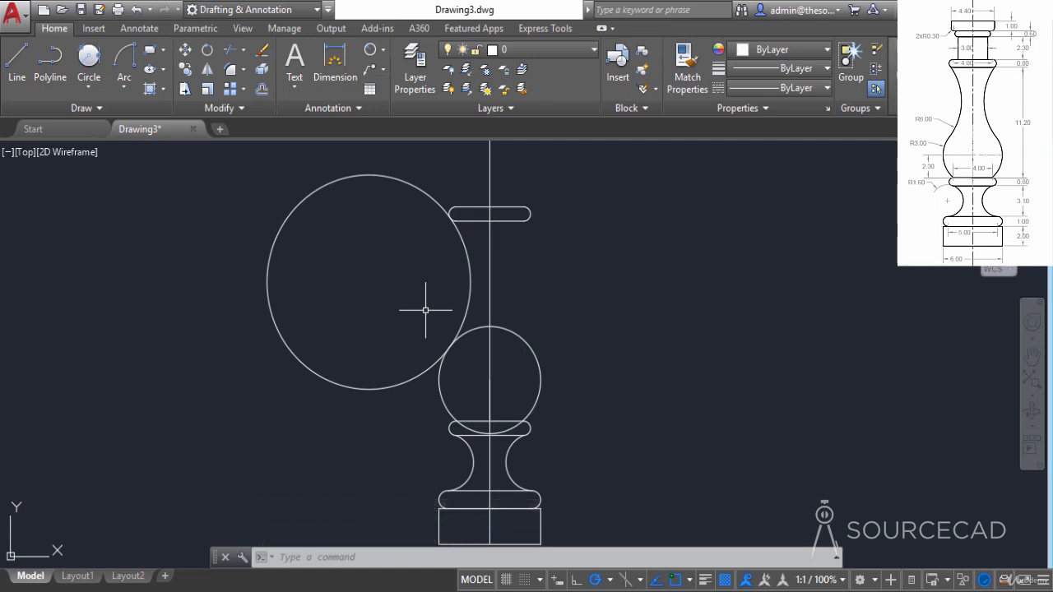
# Step: Trim the outer part of the radius 6 circle and the bulb circle's unneeded portions left of the centre line
pyautogui.click(230, 49)
pyautogui.press('Return')
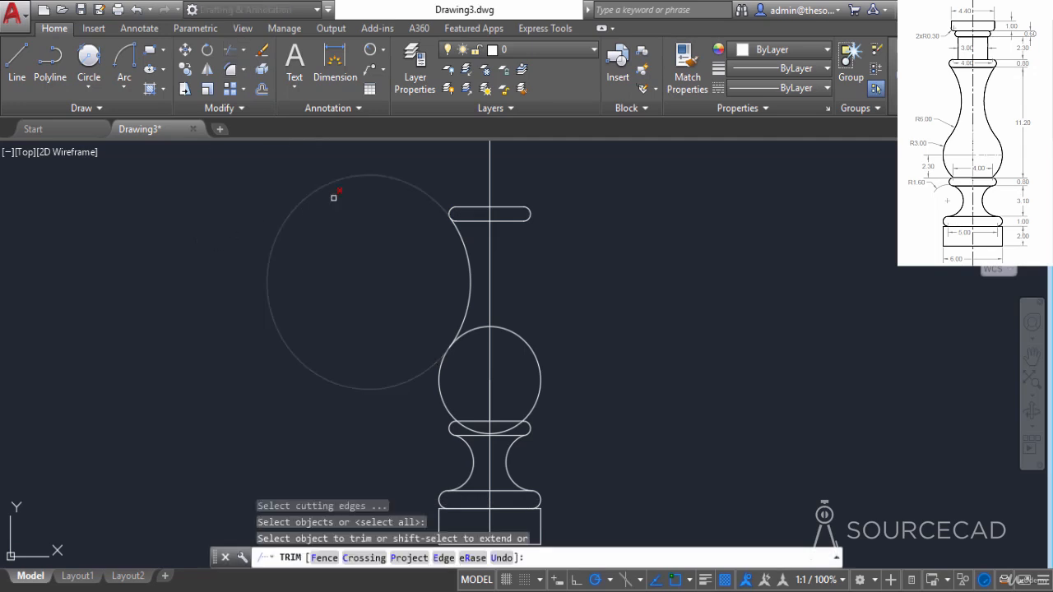
pyautogui.click(365, 174)
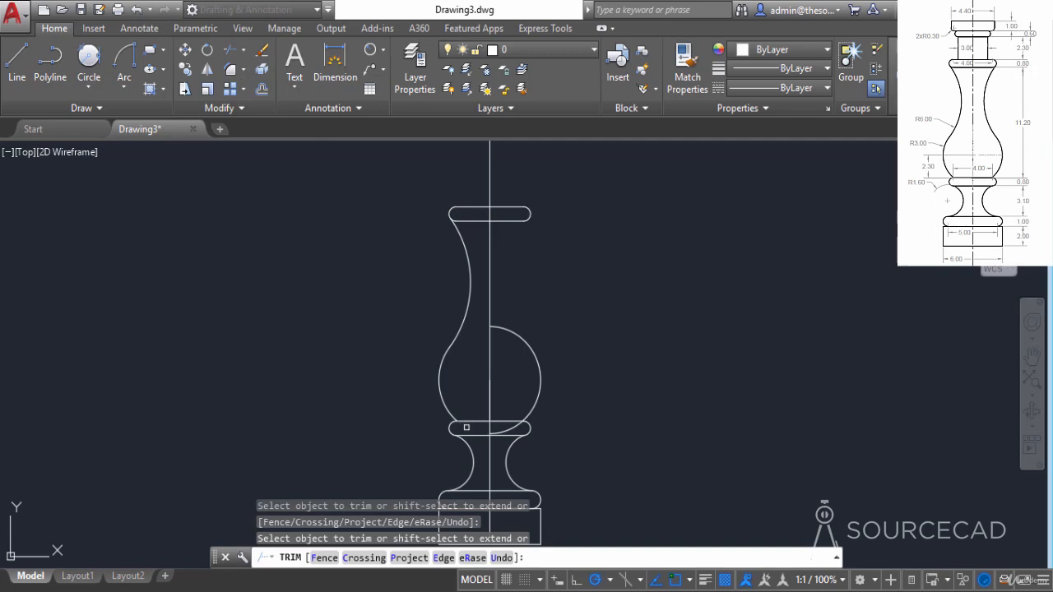
pyautogui.rightClick(380, 281)
pyautogui.click(399, 293)
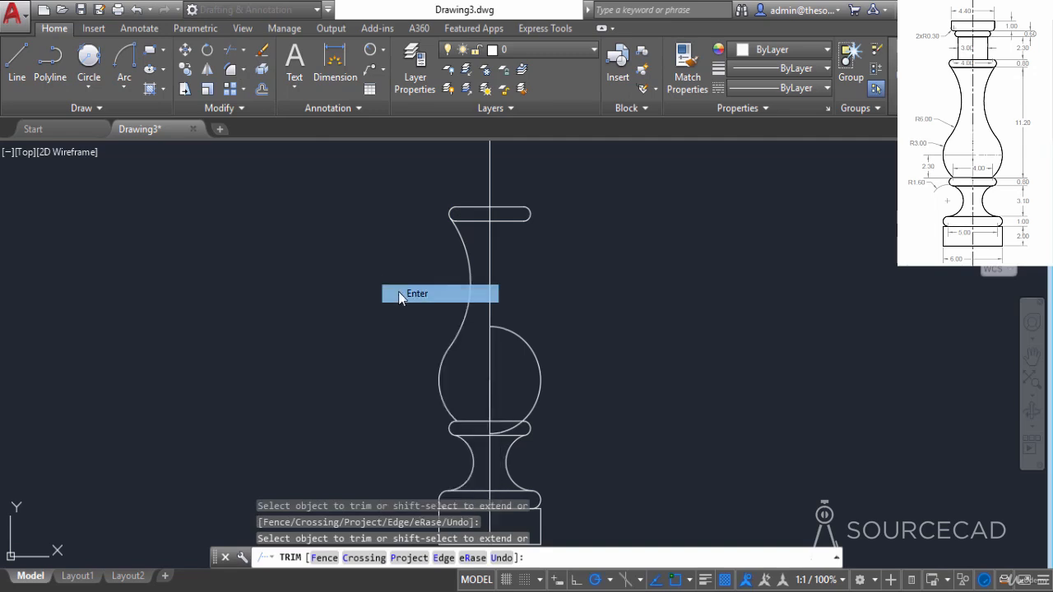
# Step: Erase the leftover arc of the bulb circle on the right of the centre line
pyautogui.click(511, 327)
pyautogui.click(506, 340)
pyautogui.rightClick(570, 294)
pyautogui.click(601, 295)
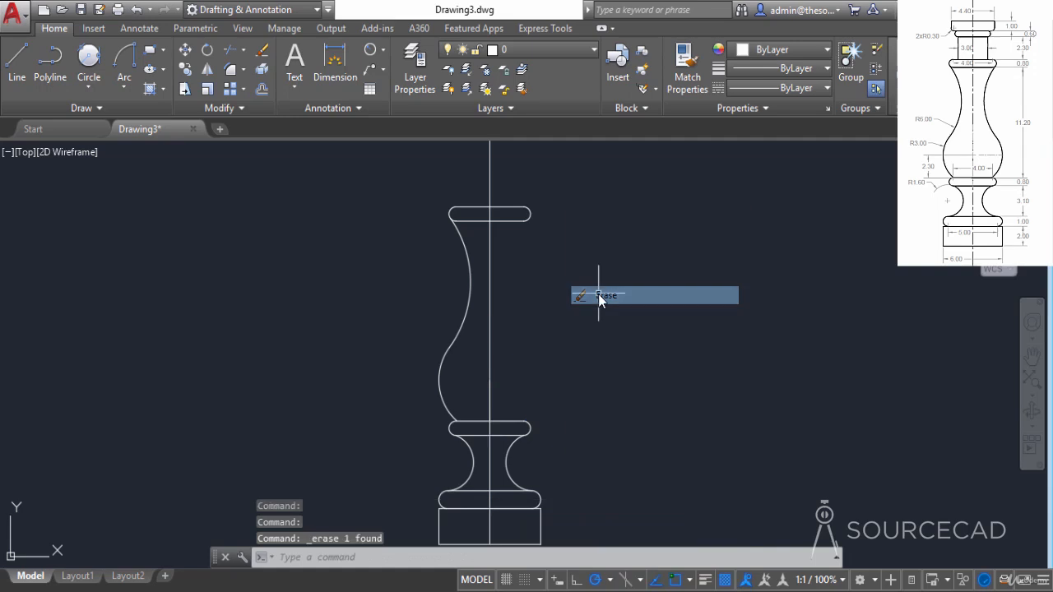
# Step: Mirror the left body and bulb arcs about the vertical centre line, keeping the source arcs
pyautogui.click(469, 354)
pyautogui.click(402, 300)
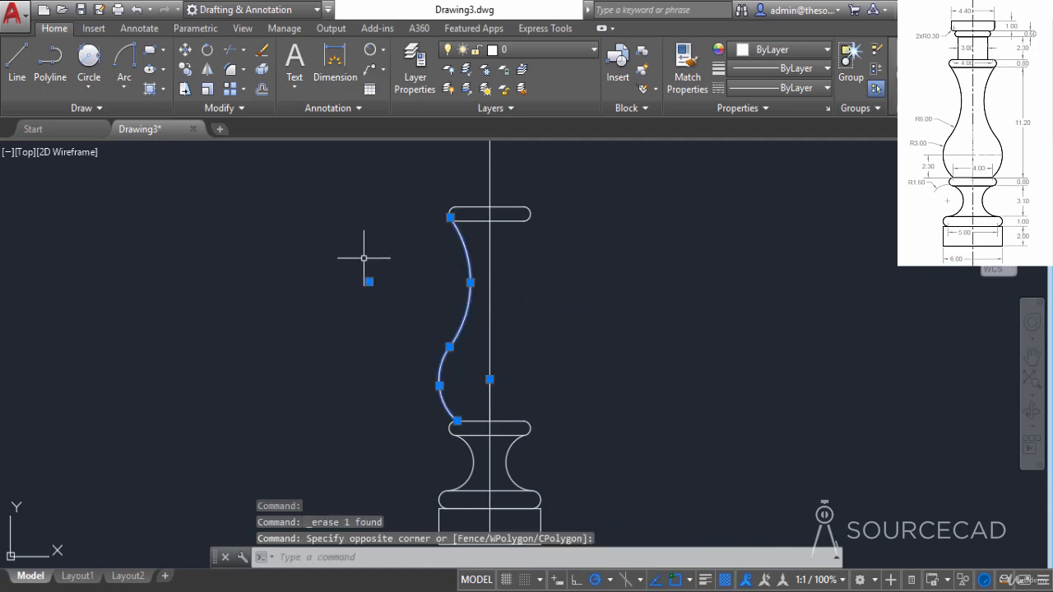
pyautogui.click(207, 69)
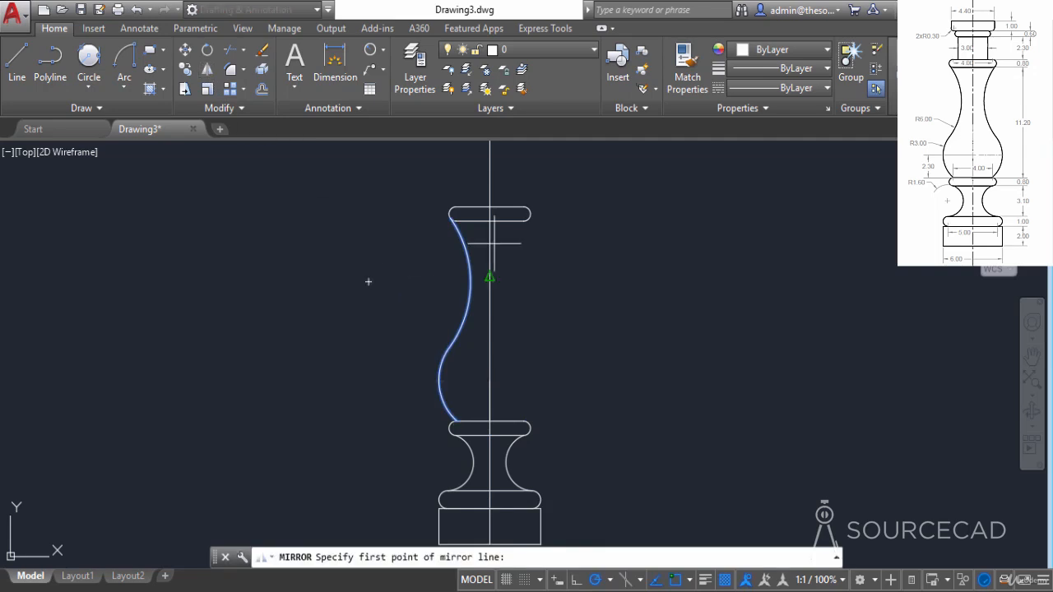
pyautogui.click(490, 222)
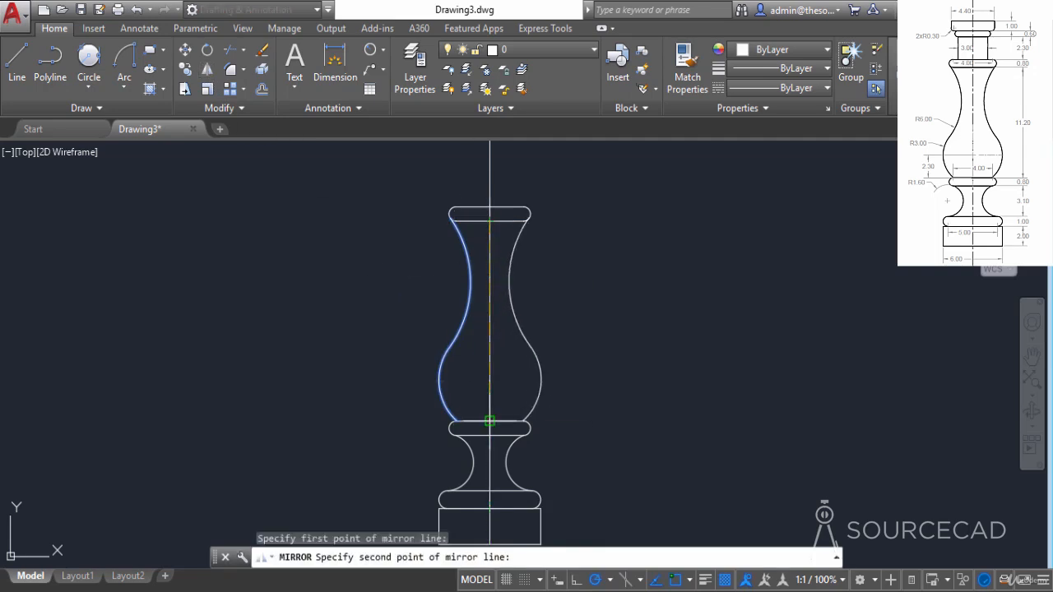
pyautogui.click(489, 423)
pyautogui.rightClick(574, 320)
pyautogui.click(610, 329)
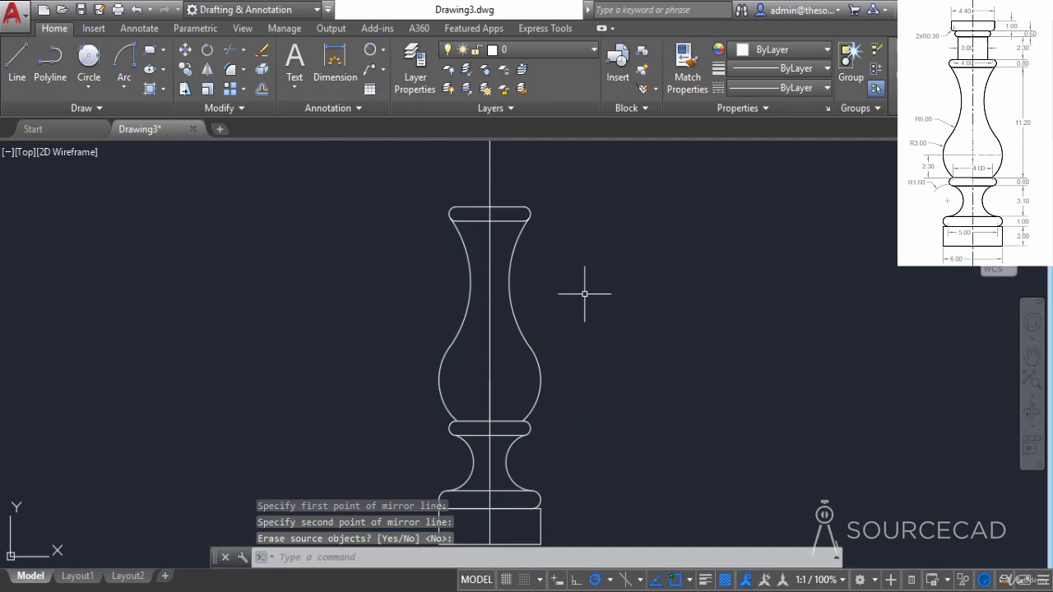
# Step: Draw a line from the upper band's top midpoint 1.5 to the right and 2.3 straight up
pyautogui.moveTo(560, 242)
pyautogui.mouseDown(button='middle')
pyautogui.moveTo(595, 157)
pyautogui.moveTo(553, 333)
pyautogui.mouseUp(button='middle')
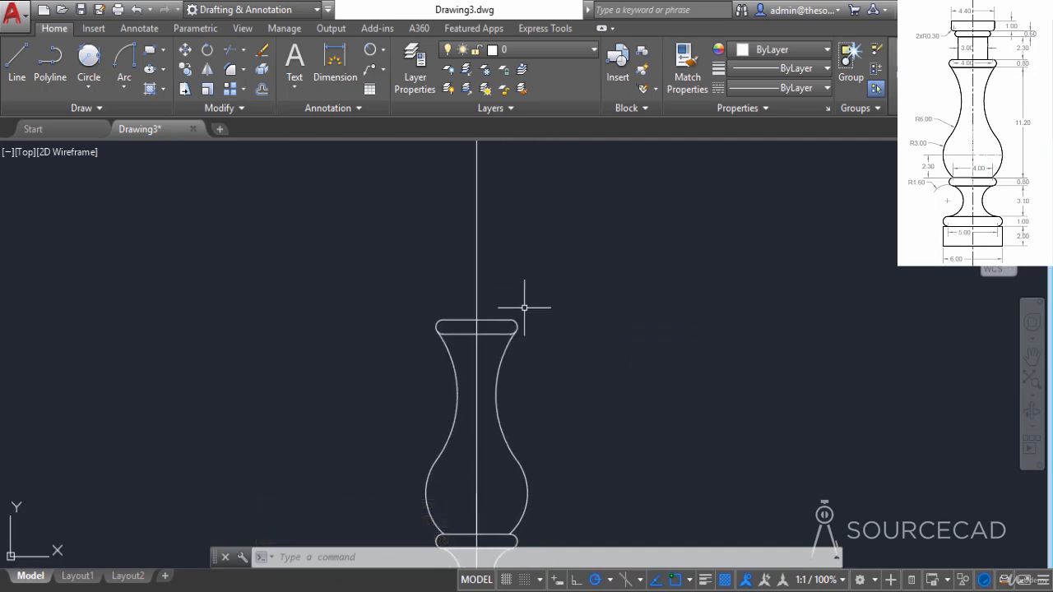
pyautogui.click(18, 74)
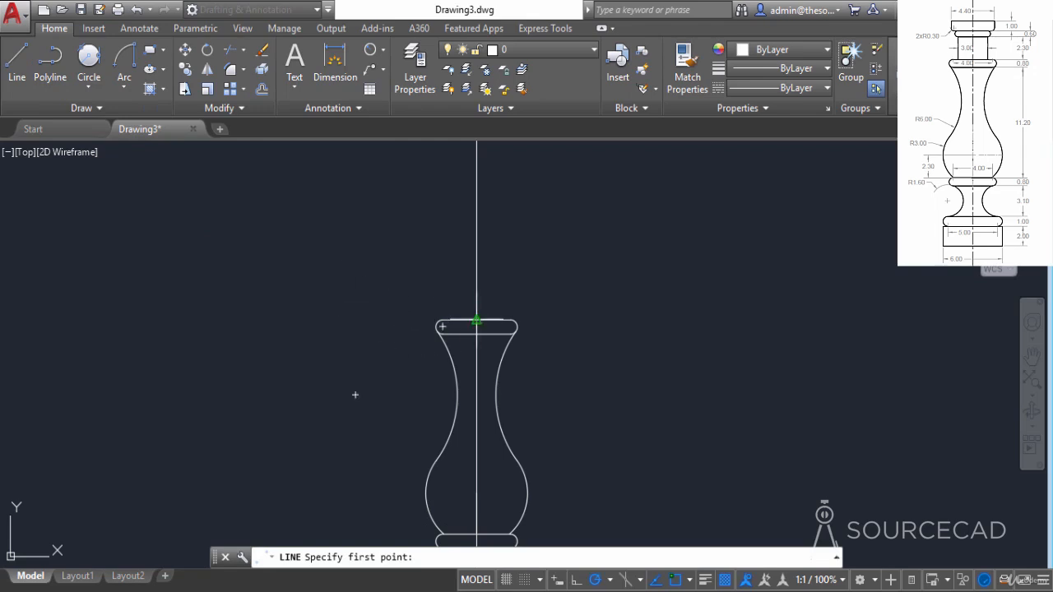
pyautogui.click(477, 320)
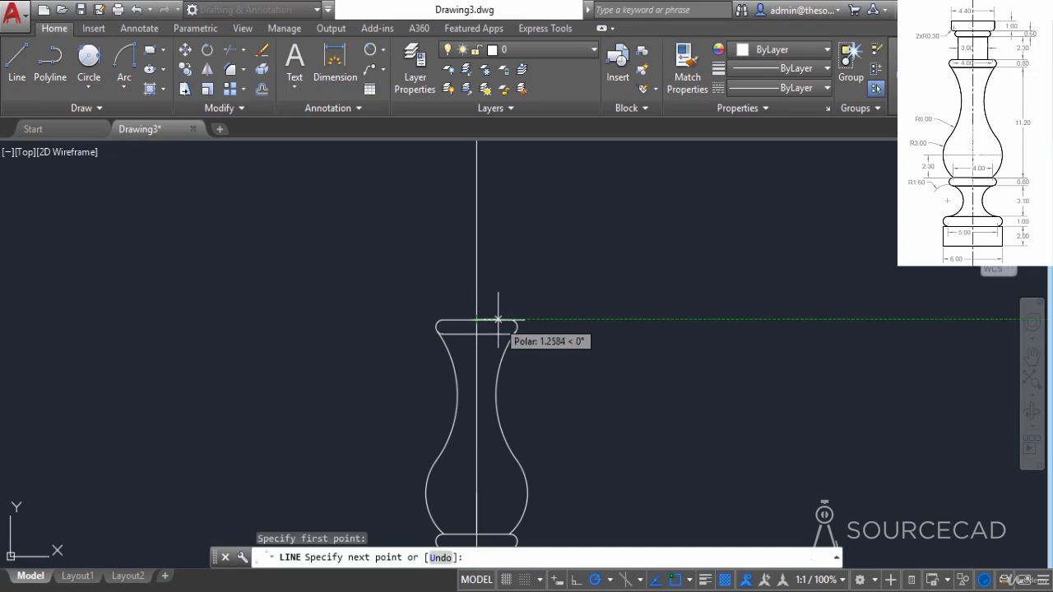
pyautogui.write('1.')
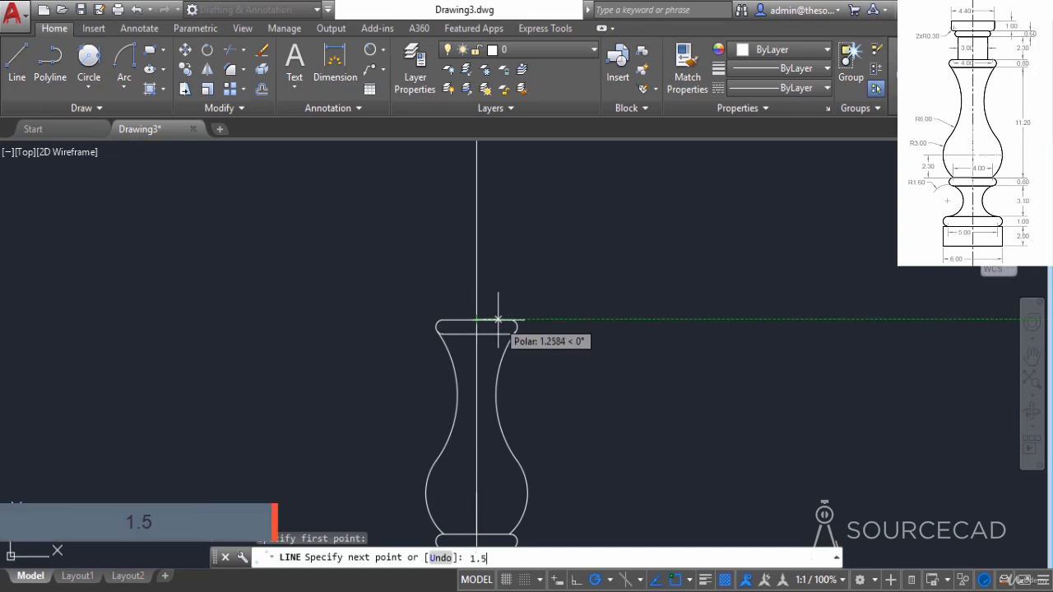
pyautogui.write('5')
pyautogui.press('Return')
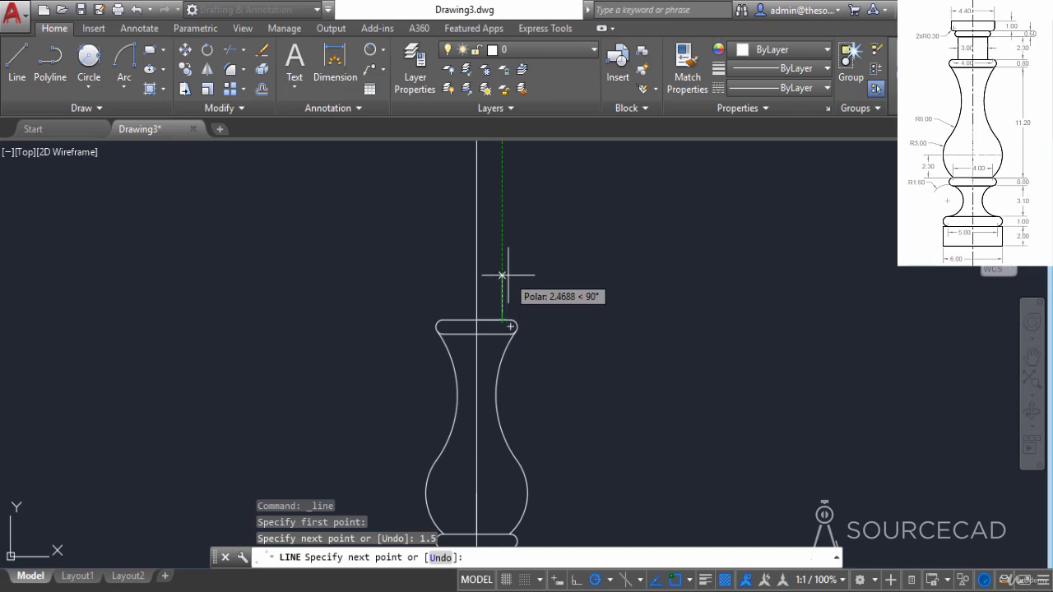
pyautogui.write('2')
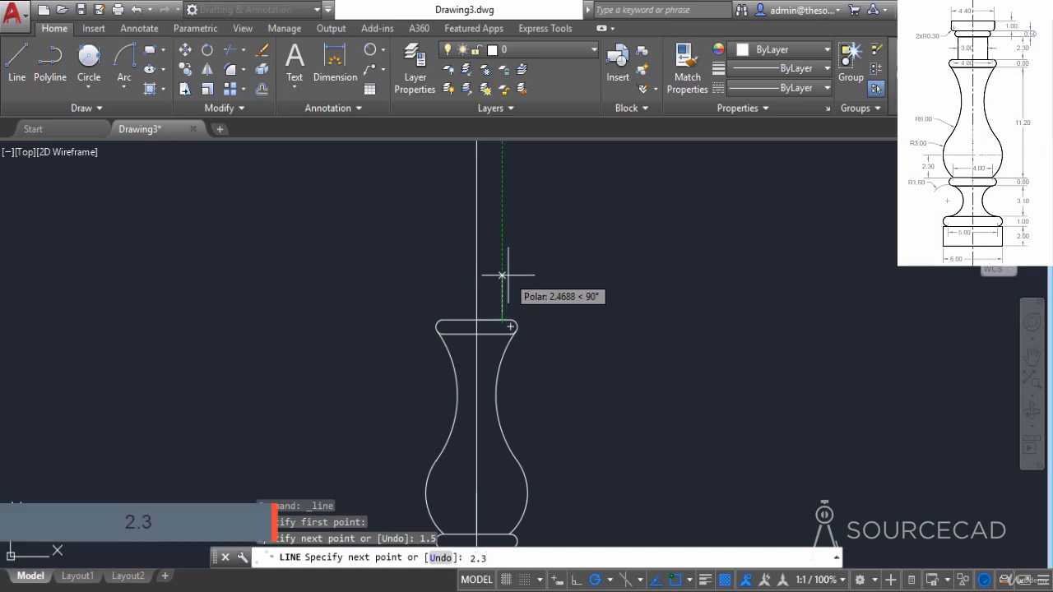
pyautogui.write('.3')
pyautogui.press('Return')
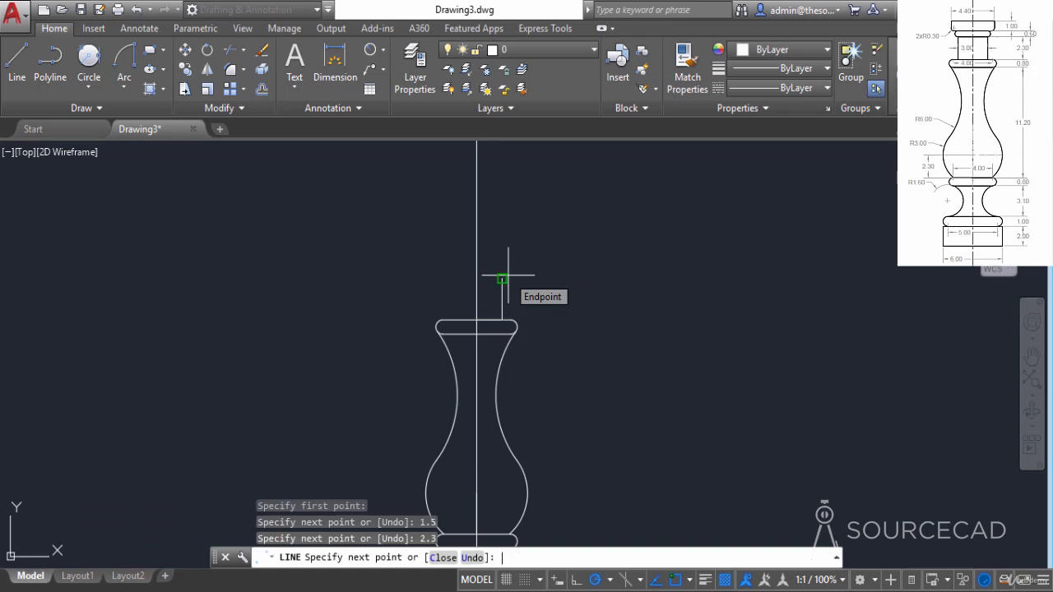
pyautogui.press('Return')
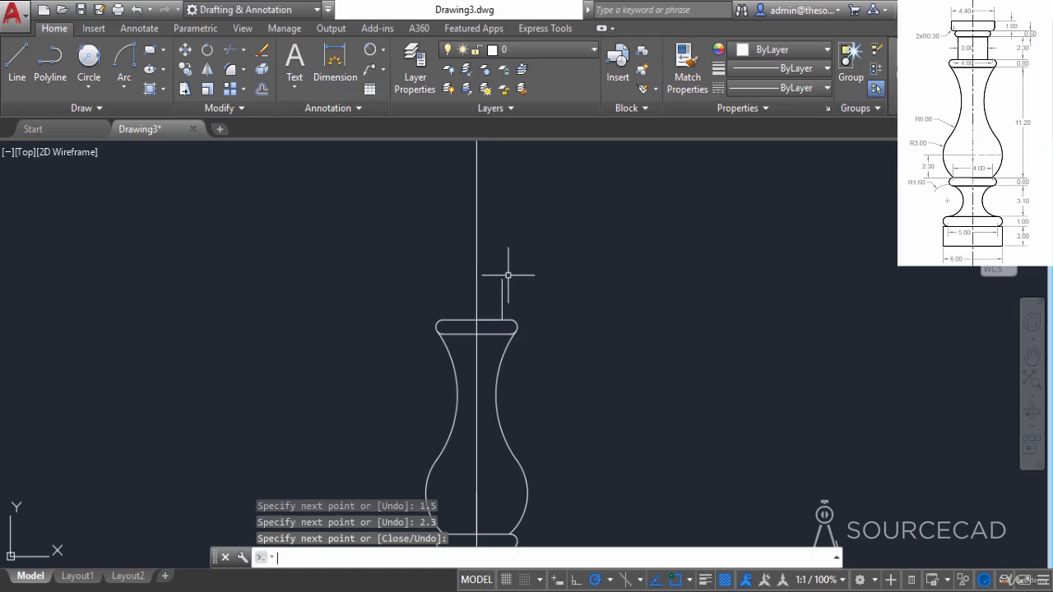
# Step: Erase the 1.5-long horizontal helper line on top of the upper band
pyautogui.click(494, 318)
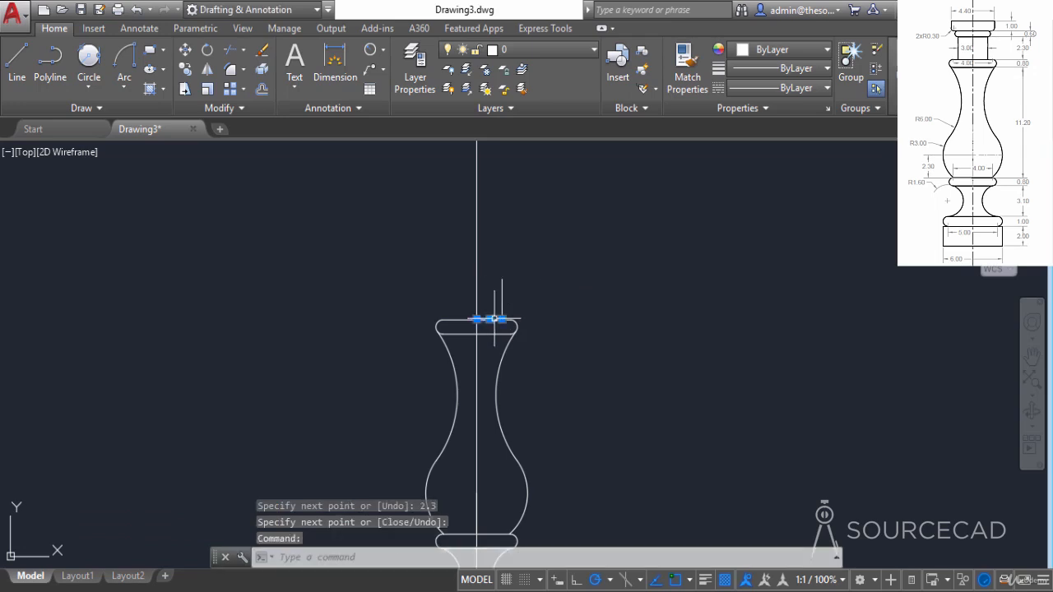
pyautogui.rightClick(527, 288)
pyautogui.click(548, 296)
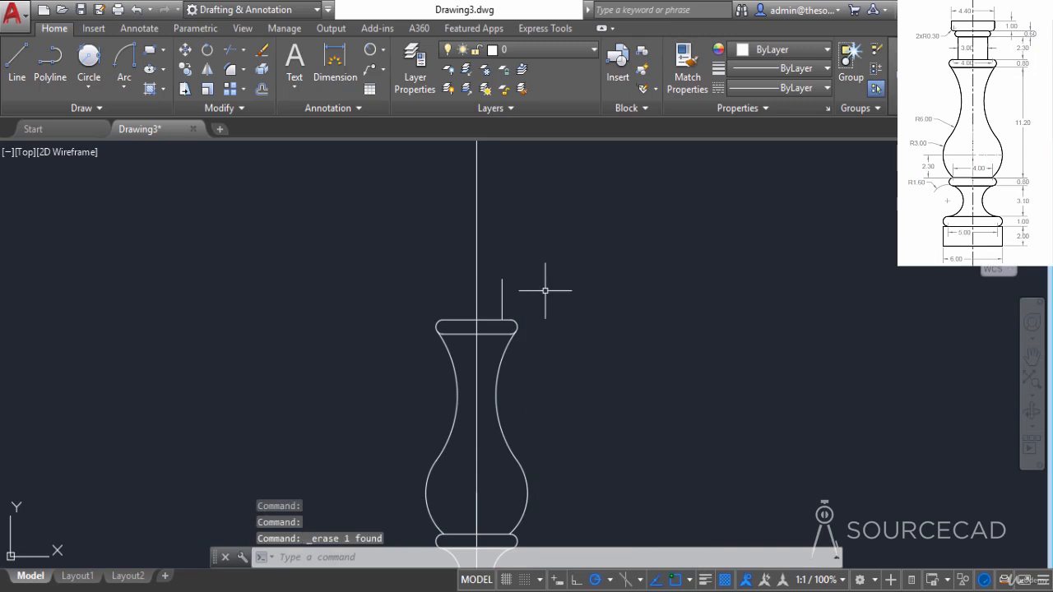
# Step: Mirror the 2.3-long vertical line above the upper band about the centre line, keeping the source line
pyautogui.click(501, 293)
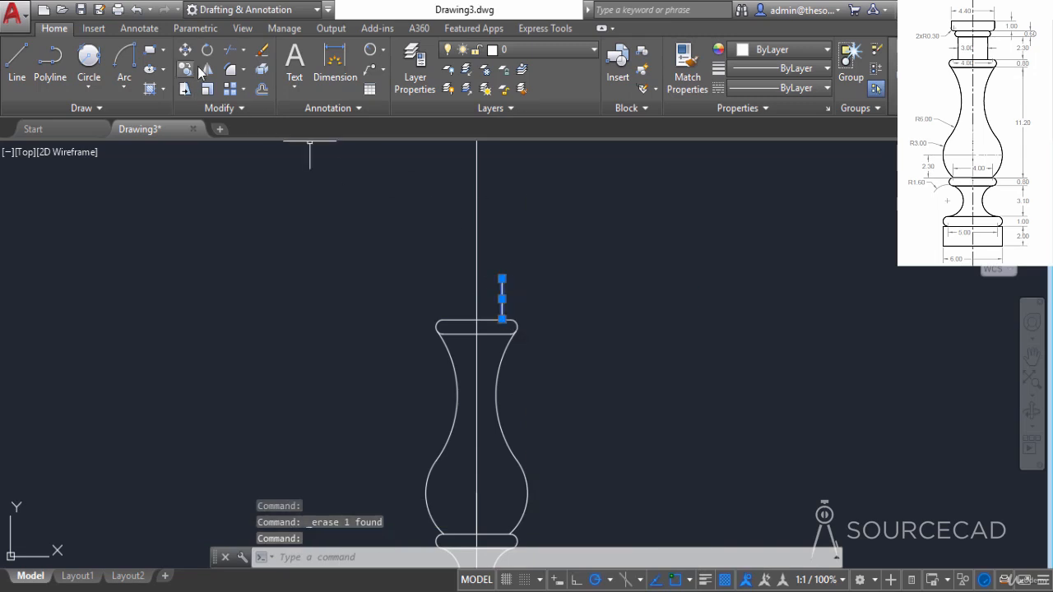
pyautogui.click(476, 321)
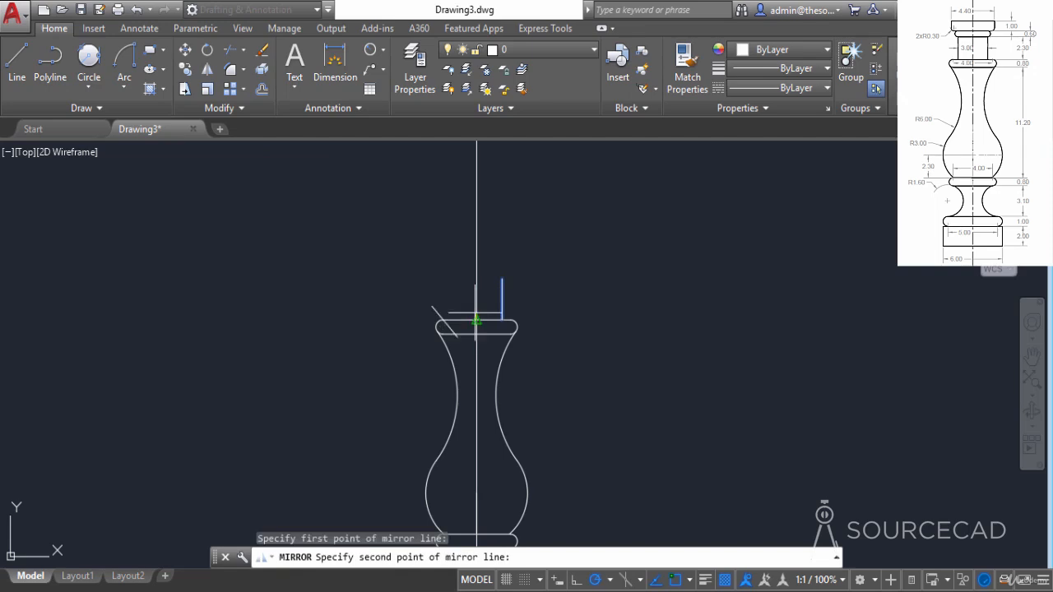
pyautogui.click(476, 284)
pyautogui.rightClick(479, 289)
pyautogui.click(478, 292)
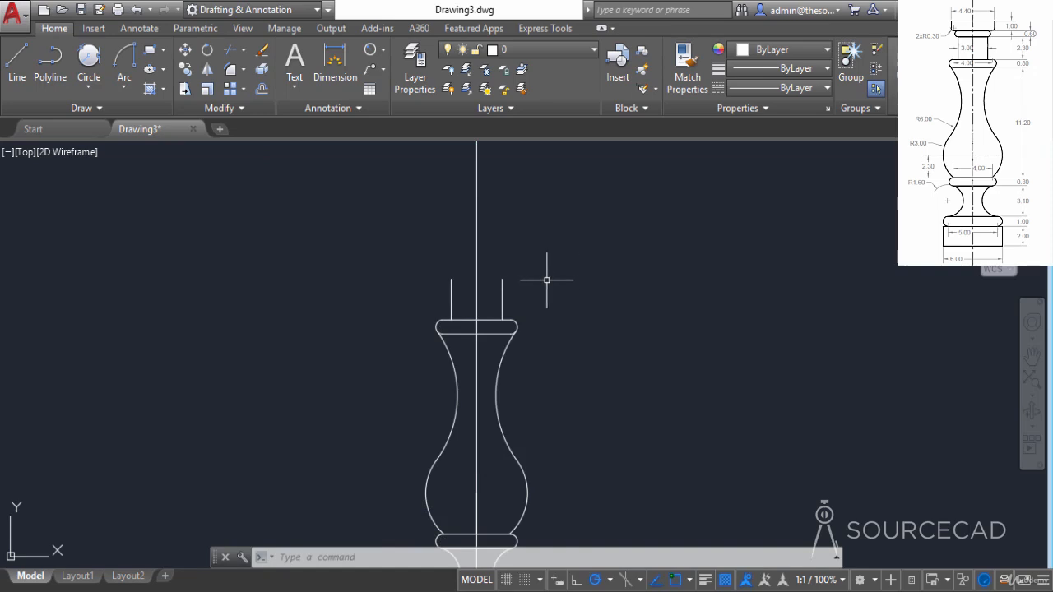
# Step: Draw a rectangle 3 wide and 0.6 high in the empty space beside the baluster's upper neck
pyautogui.click(150, 54)
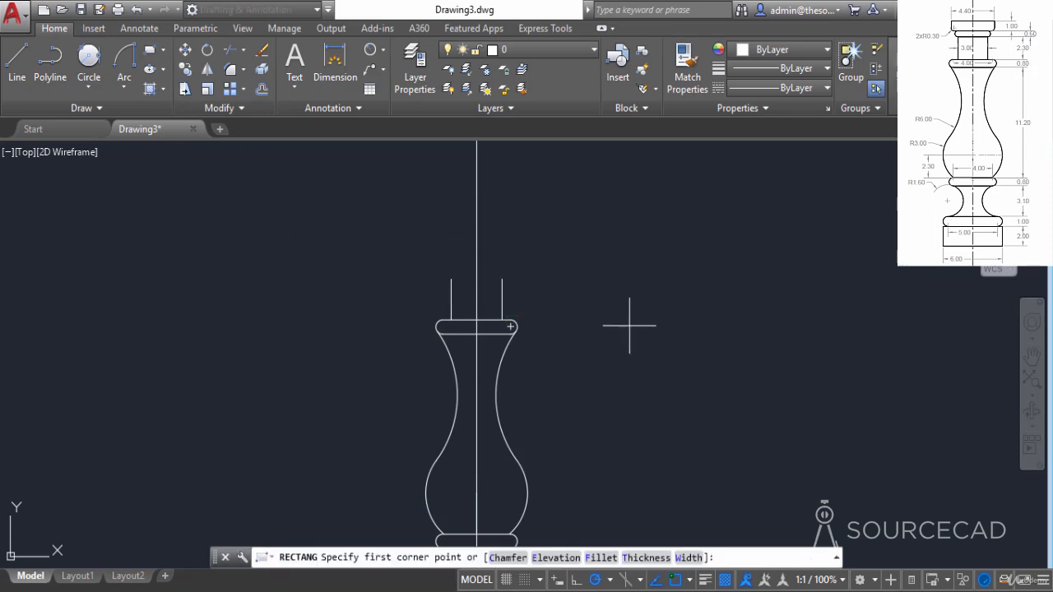
pyautogui.click(528, 271)
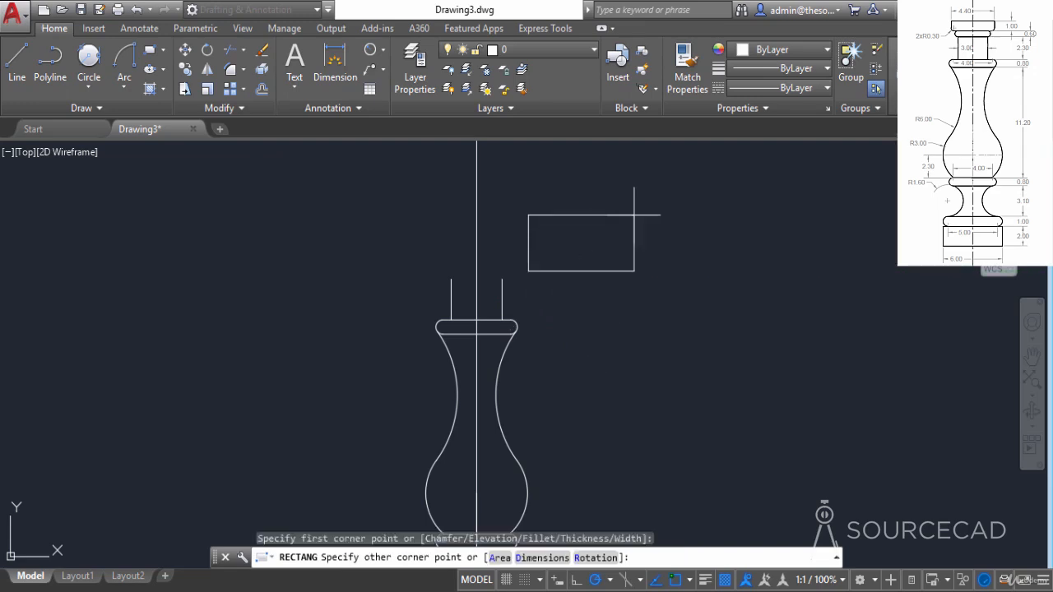
pyautogui.press('F8')
pyautogui.write('@')
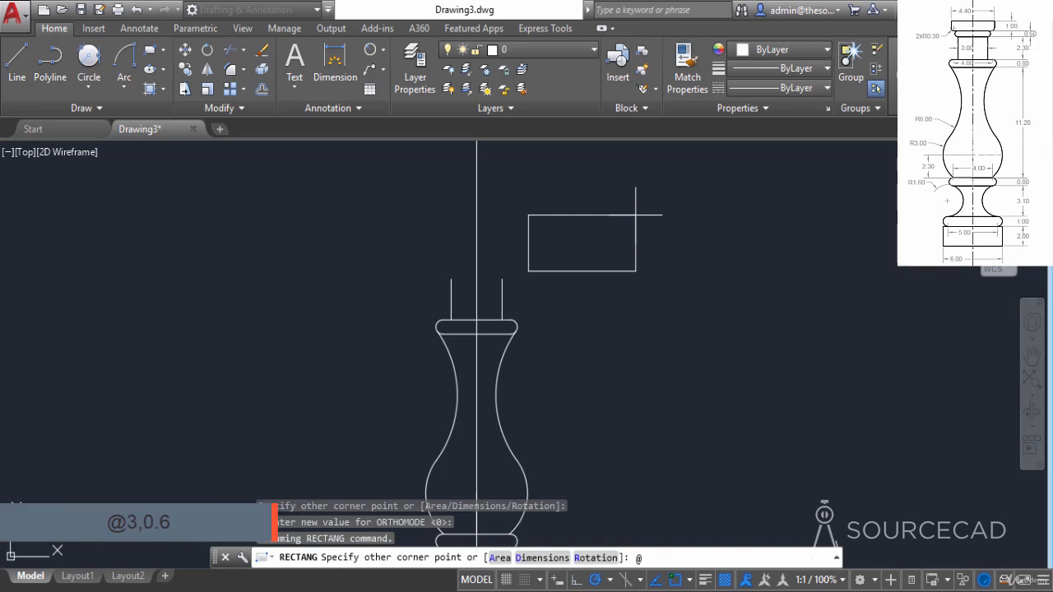
pyautogui.write('3.0.6')
pyautogui.press('Return')
pyautogui.write('@3,')
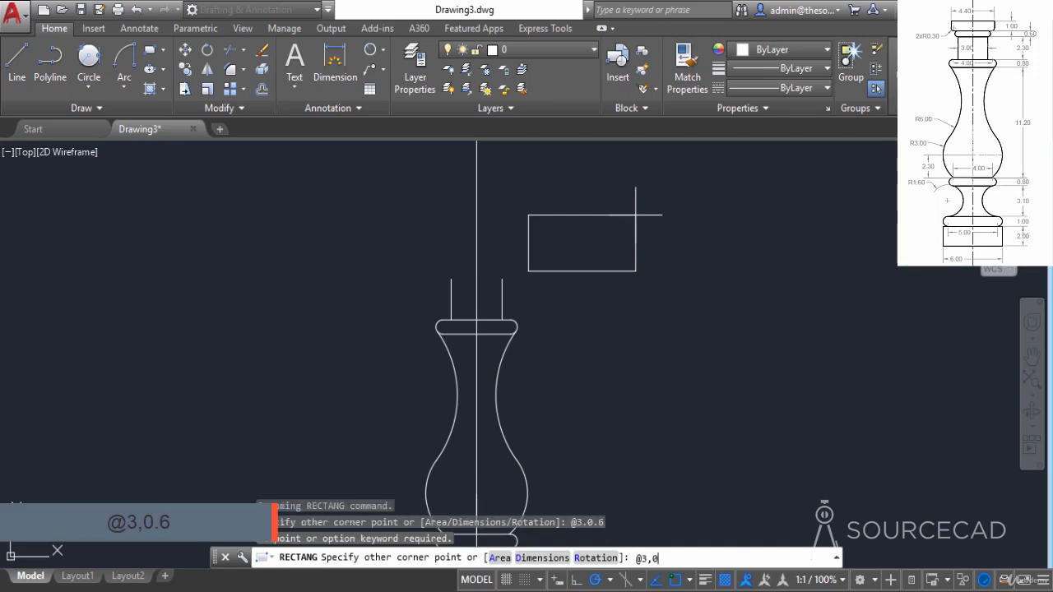
pyautogui.write('0.6')
pyautogui.press('Return')
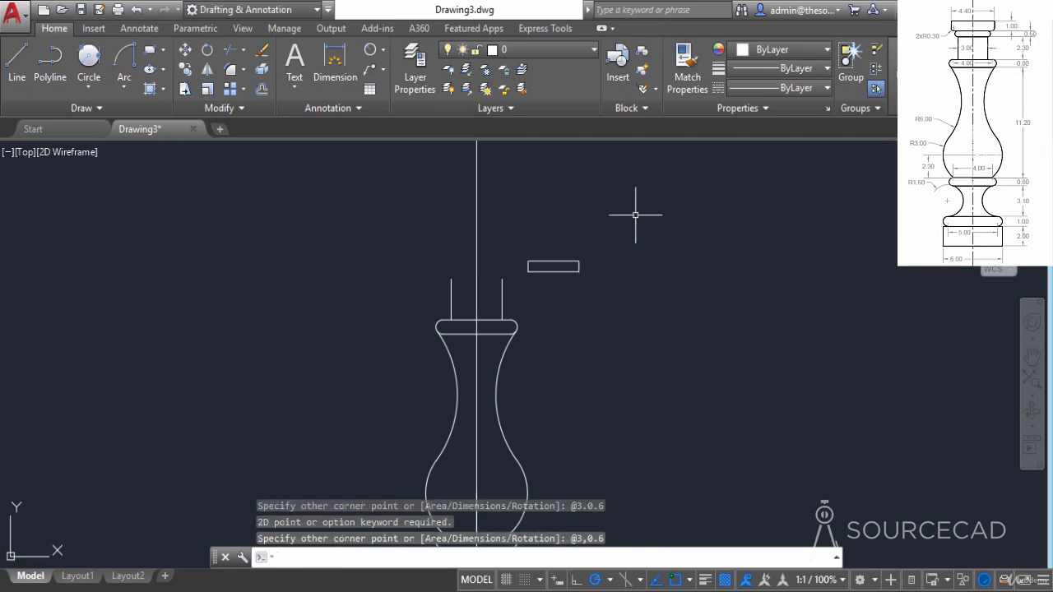
# Step: Explode the 3 by 0.6 rectangle and erase its two short vertical sides
pyautogui.click(594, 303)
pyautogui.click(552, 215)
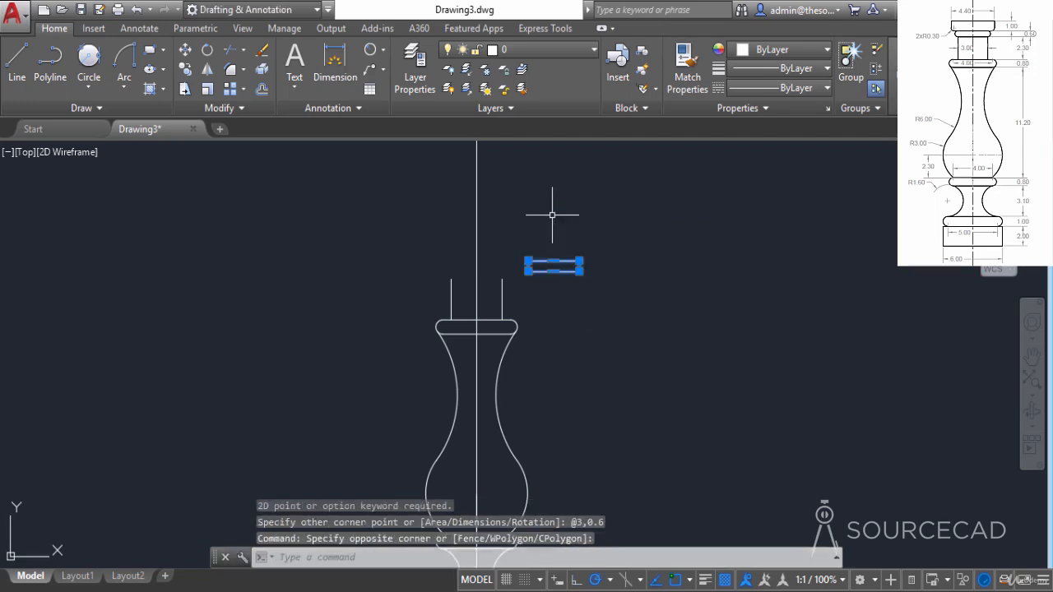
pyautogui.write('x')
pyautogui.press('Return')
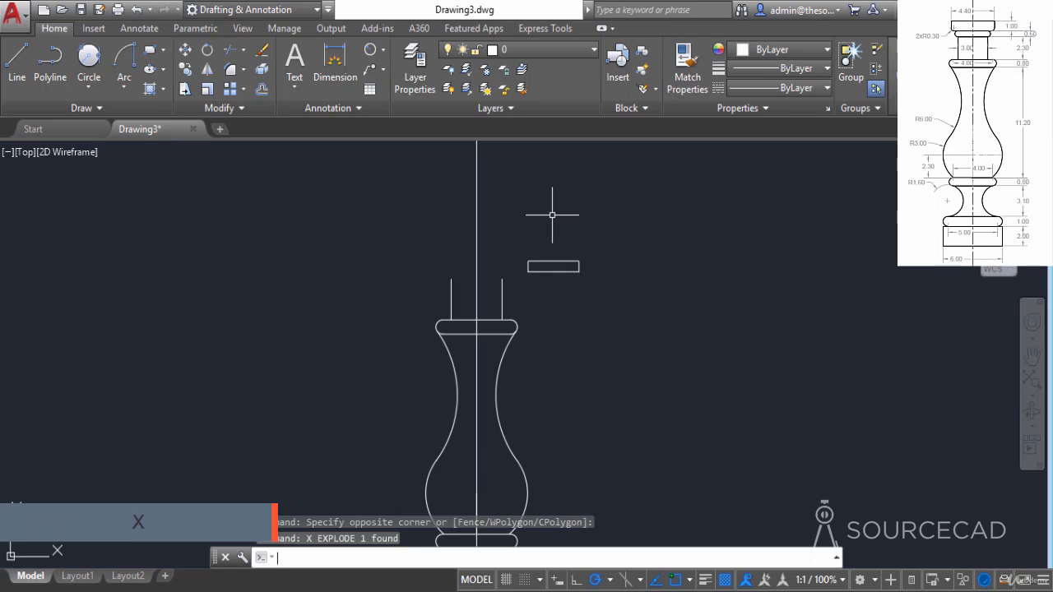
pyautogui.scroll(4, 565, 256)
pyautogui.click(609, 294)
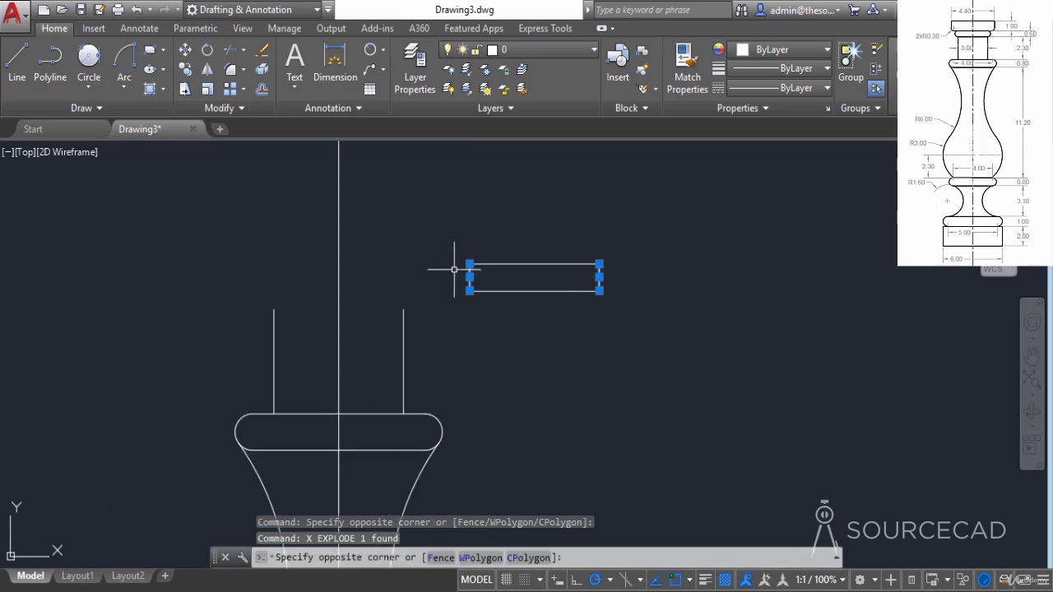
pyautogui.click(454, 270)
pyautogui.rightClick(458, 269)
pyautogui.click(486, 312)
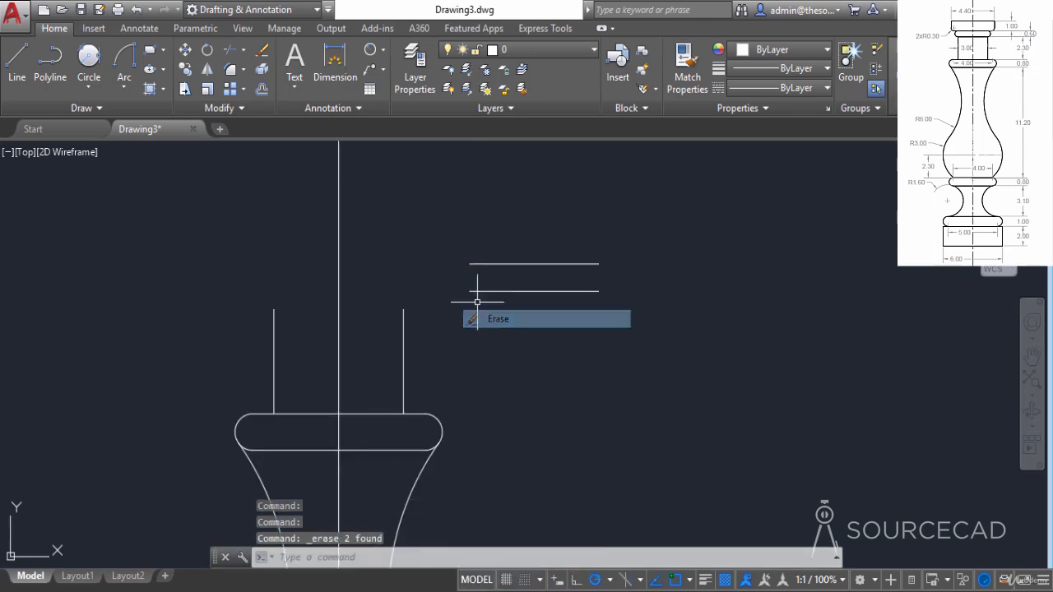
# Step: Fillet the two parallel lines together at both ends to close the band with semicircles
pyautogui.click(229, 71)
pyautogui.click(469, 293)
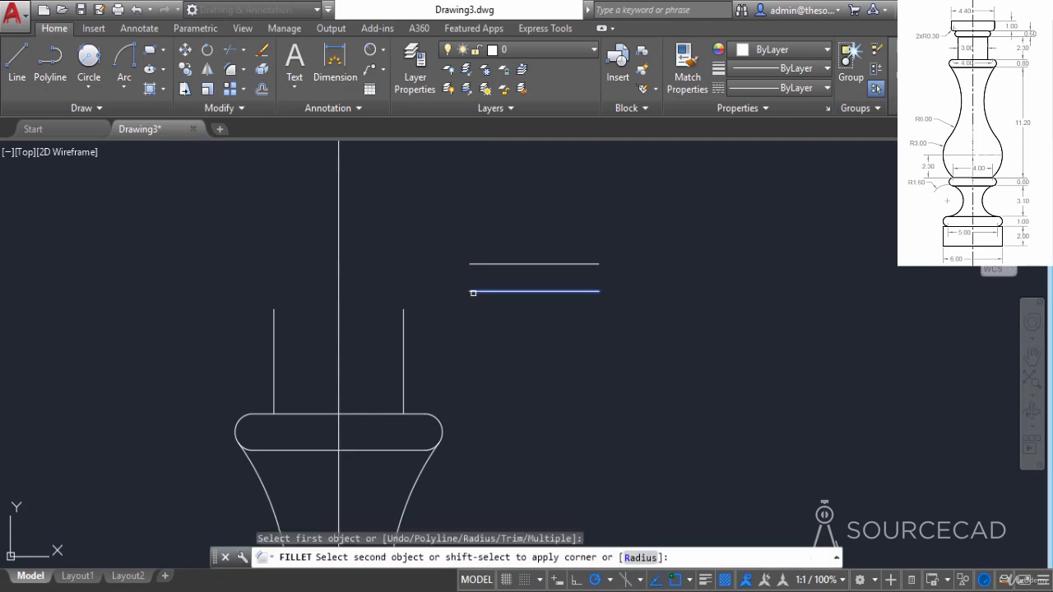
pyautogui.click(470, 264)
pyautogui.rightClick(556, 231)
pyautogui.click(559, 231)
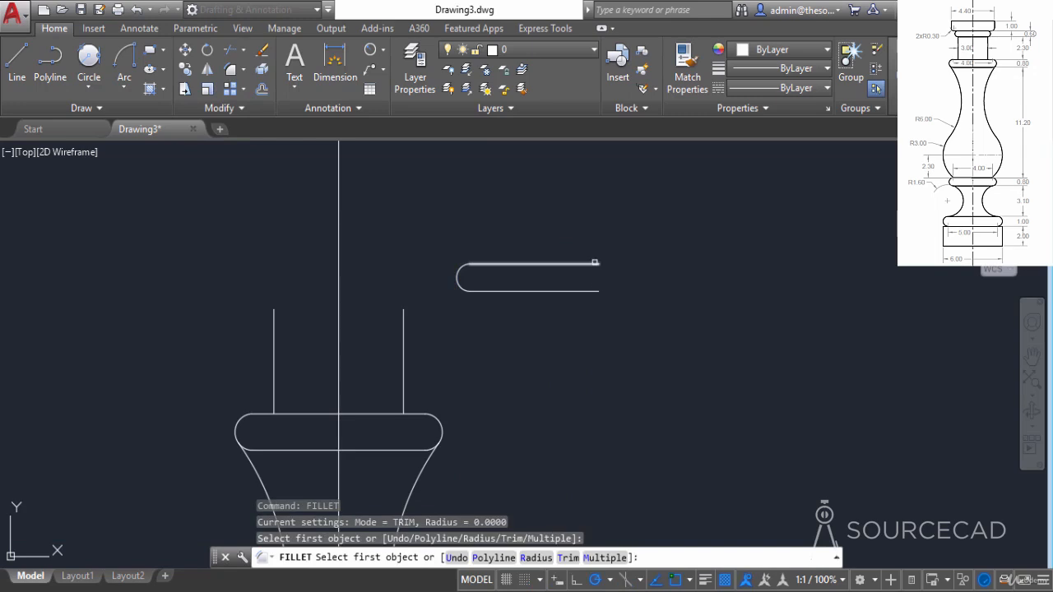
pyautogui.click(595, 264)
pyautogui.click(585, 289)
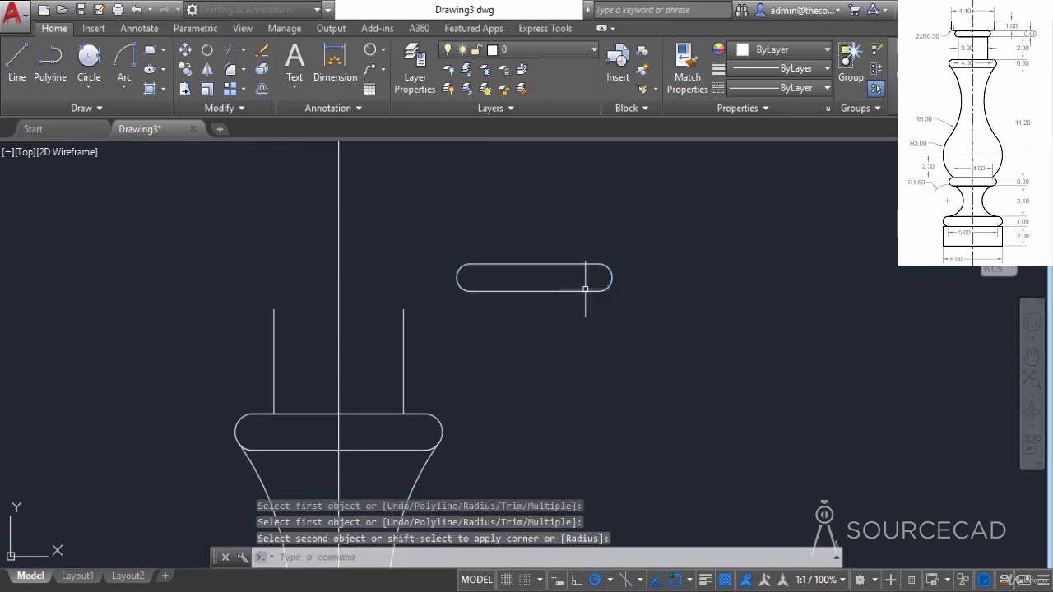
# Step: Move the rounded band by its bottom edge's midpoint onto the centre line, level with the tops of the neck lines
pyautogui.click(435, 250)
pyautogui.click(659, 315)
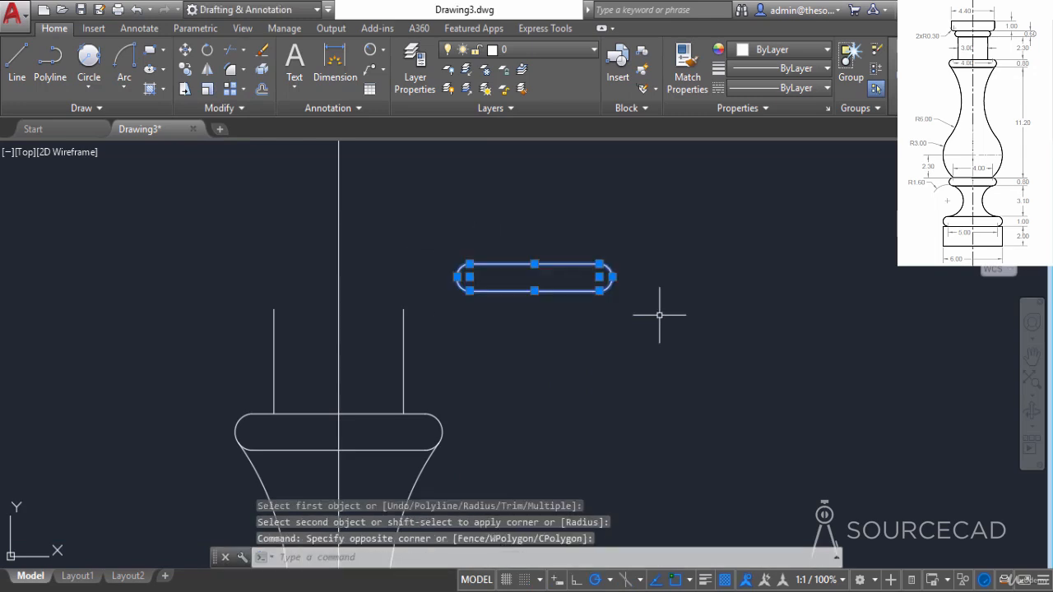
pyautogui.click(185, 51)
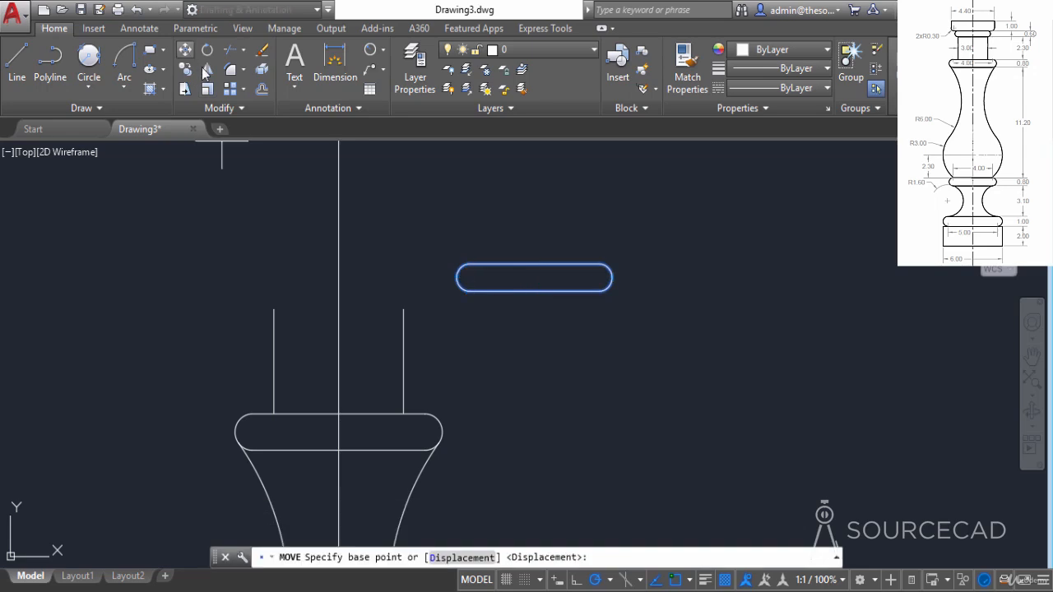
pyautogui.click(535, 291)
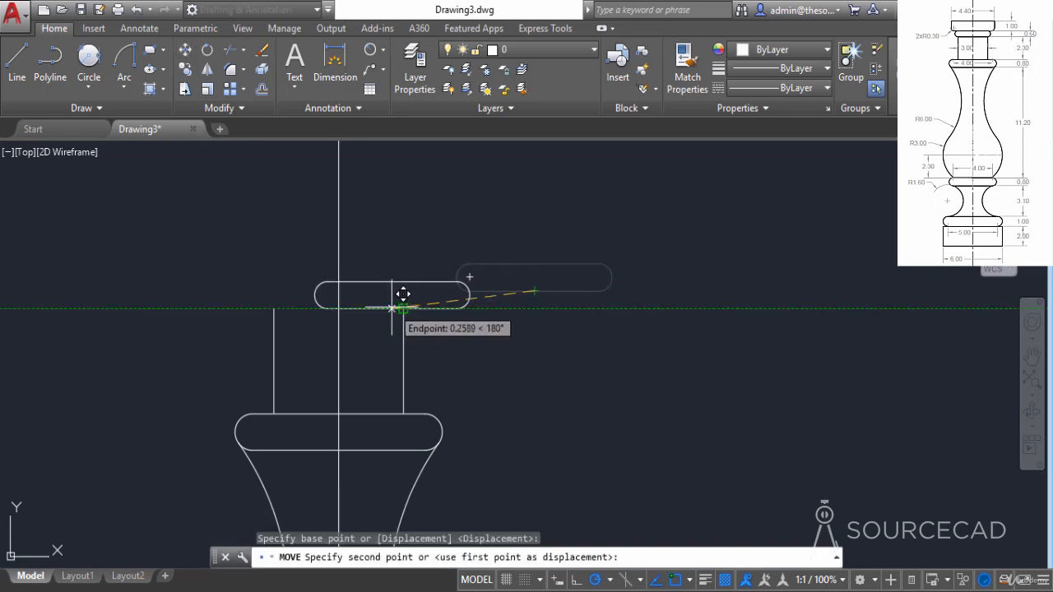
pyautogui.click(351, 295)
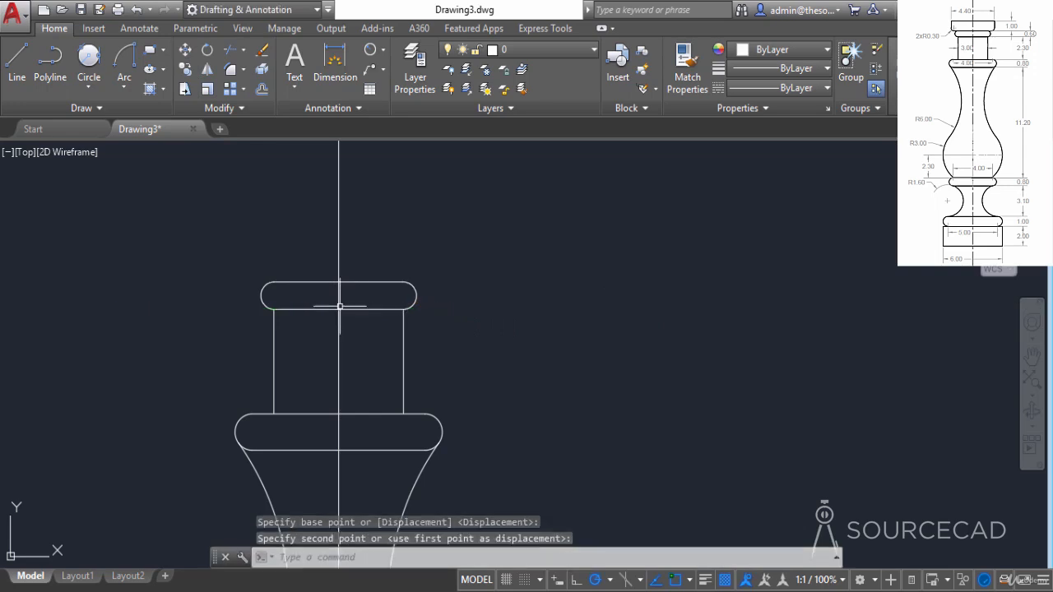
# Step: Draw a rectangle 4.40 wide and 1 high in the empty space beside the top of the baluster
pyautogui.moveTo(430, 189); pyautogui.dragTo(462, 242, button='middle')
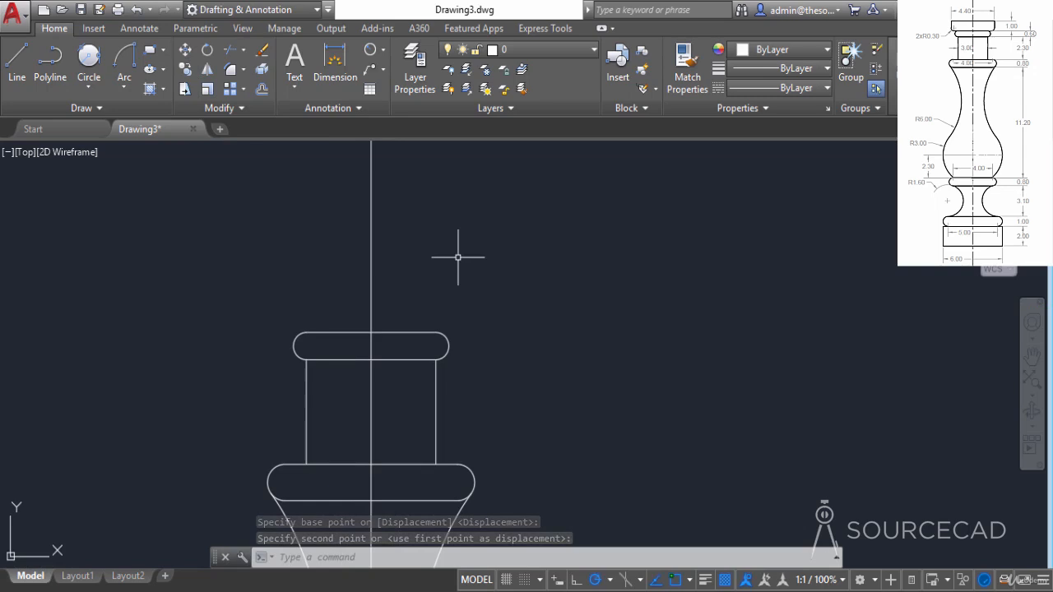
pyautogui.click(151, 50)
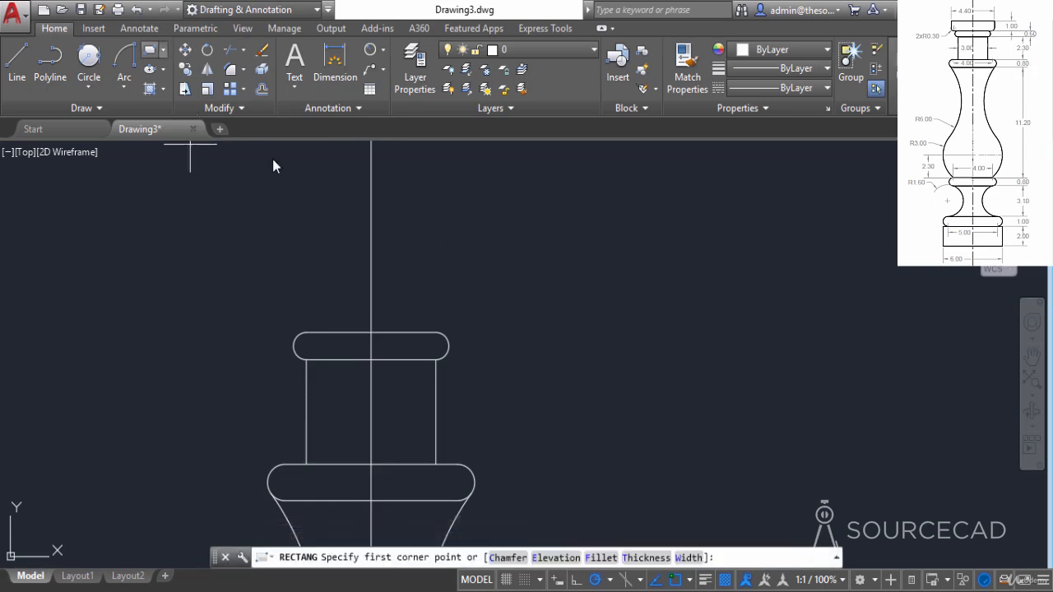
pyautogui.click(470, 294)
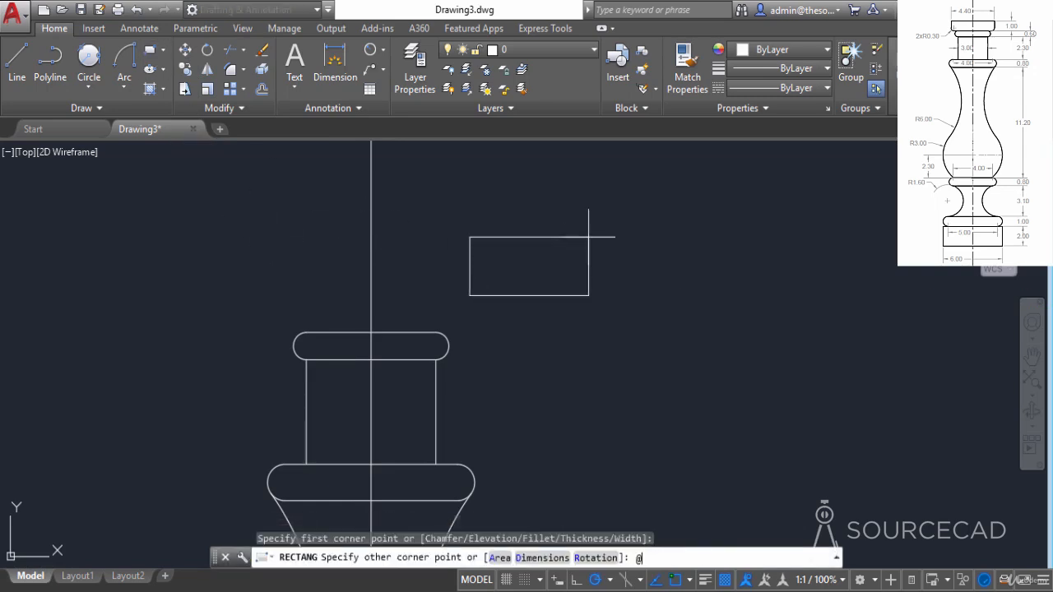
pyautogui.write('@4.4')
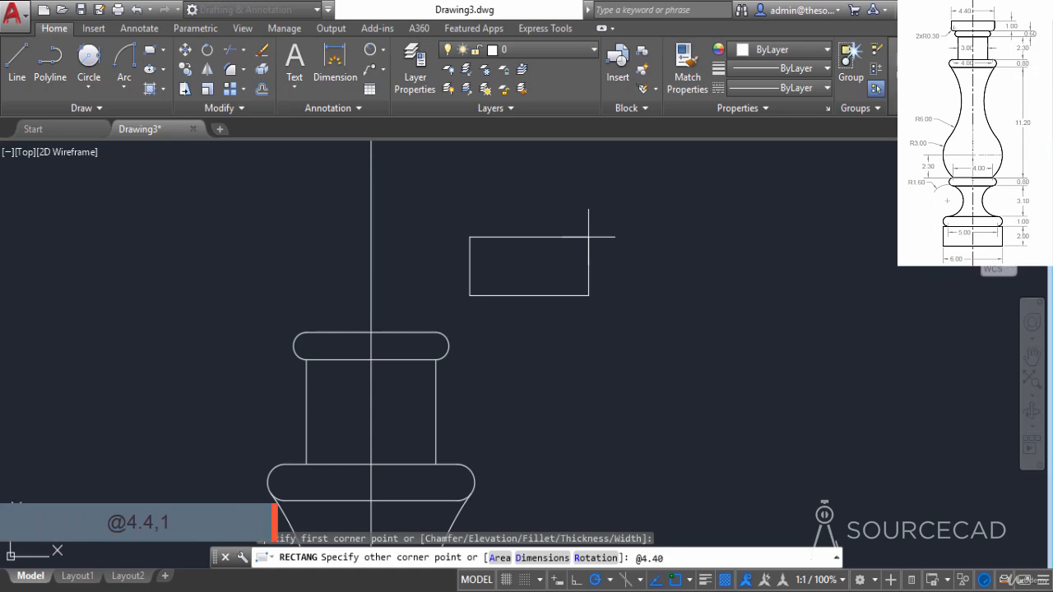
pyautogui.write('0,1')
pyautogui.press('Return')
# Step: Move the 4.40 by 1 rectangle by its bottom midpoint onto the top midpoint of the small rounded band
pyautogui.click(587, 228)
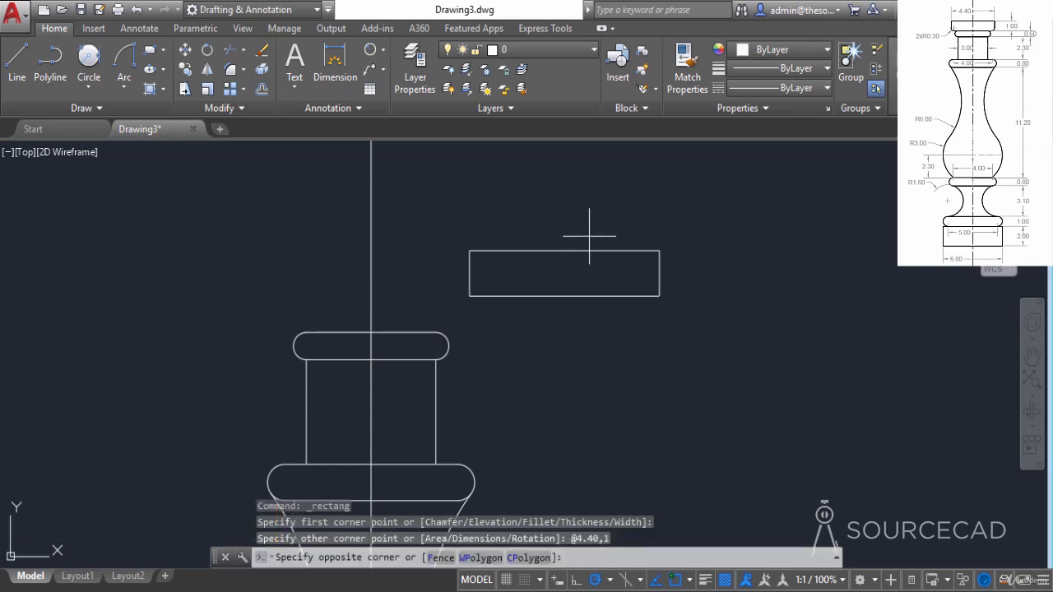
pyautogui.click(506, 278)
pyautogui.click(185, 49)
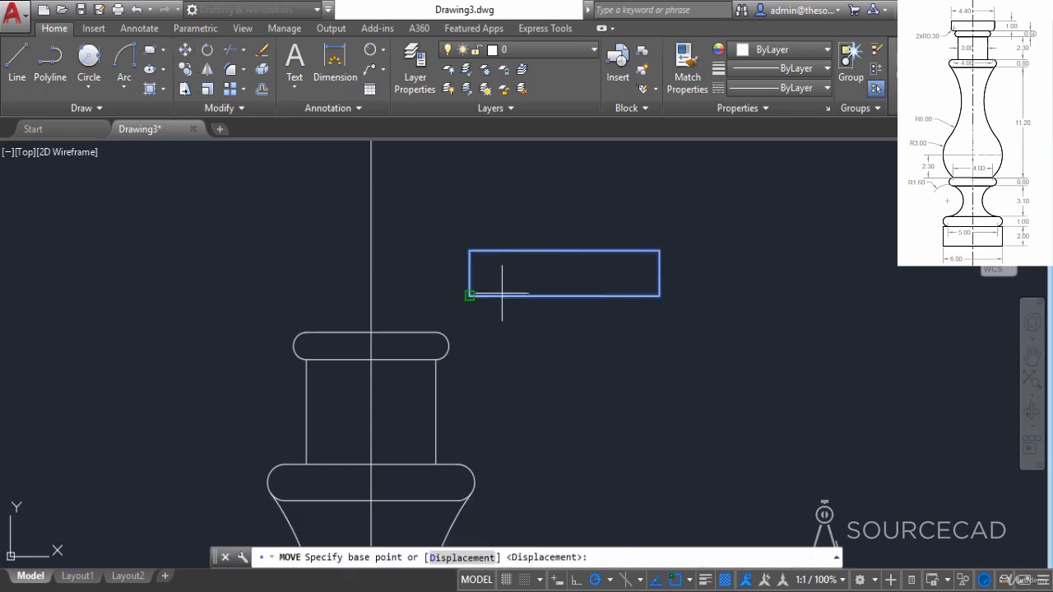
pyautogui.click(565, 296)
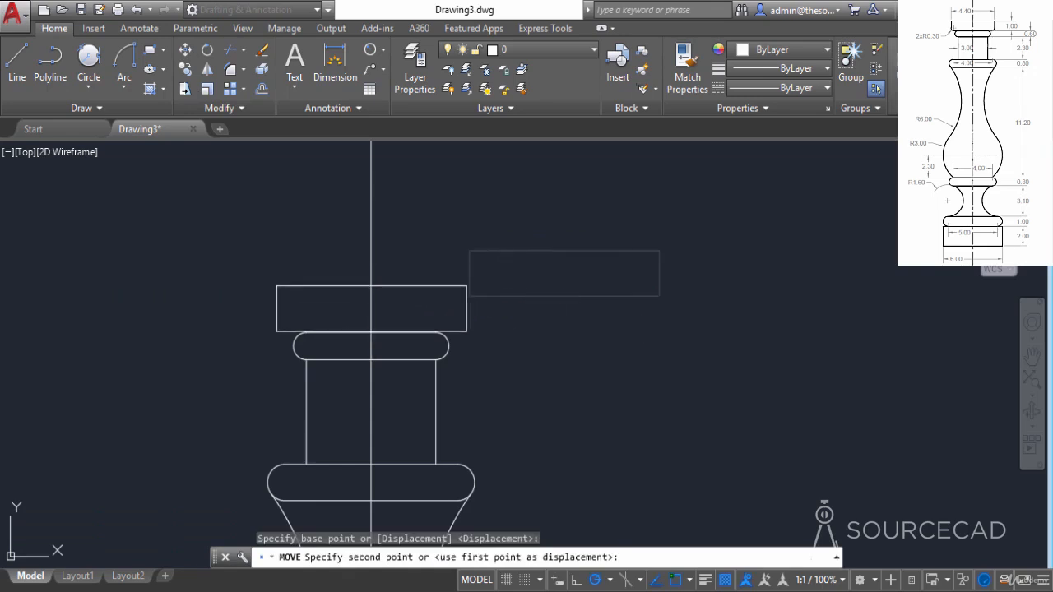
pyautogui.click(370, 331)
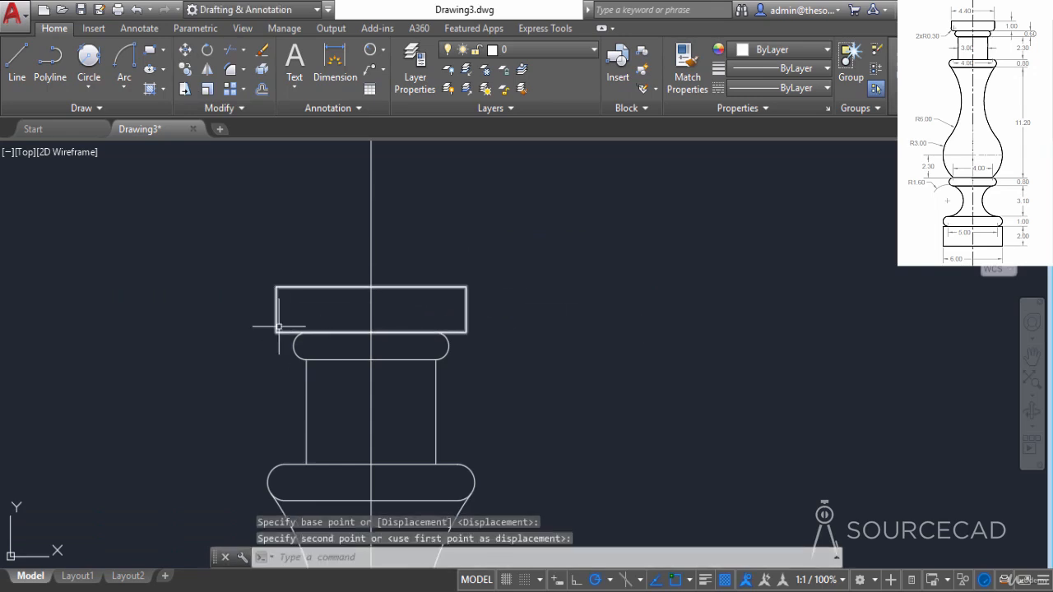
# Step: Fillet both lower corners of the top cap rectangle with a 0.3 radius
pyautogui.click(231, 70)
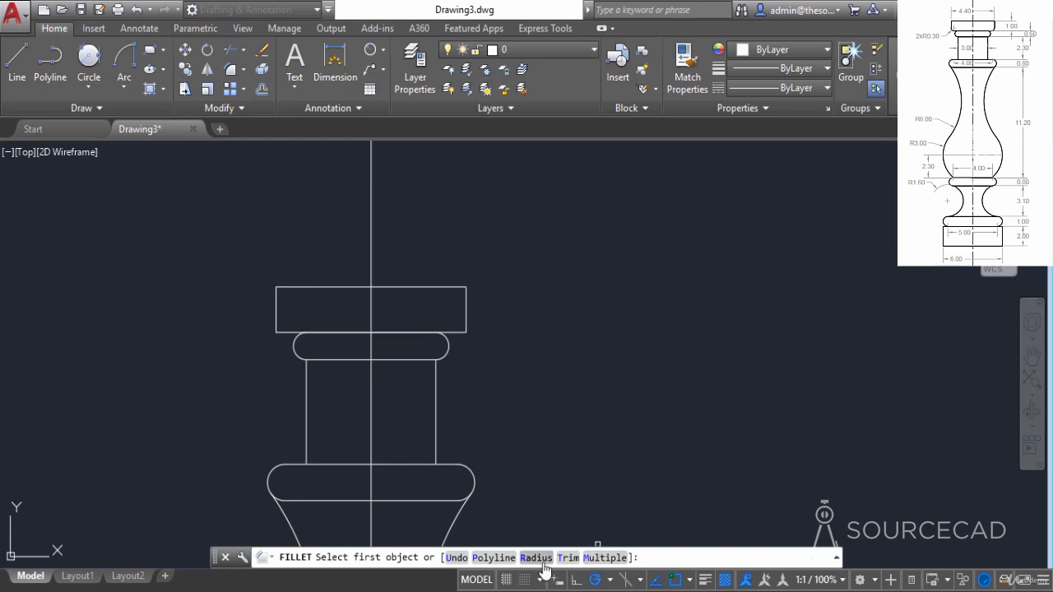
pyautogui.write('R')
pyautogui.press('Return')
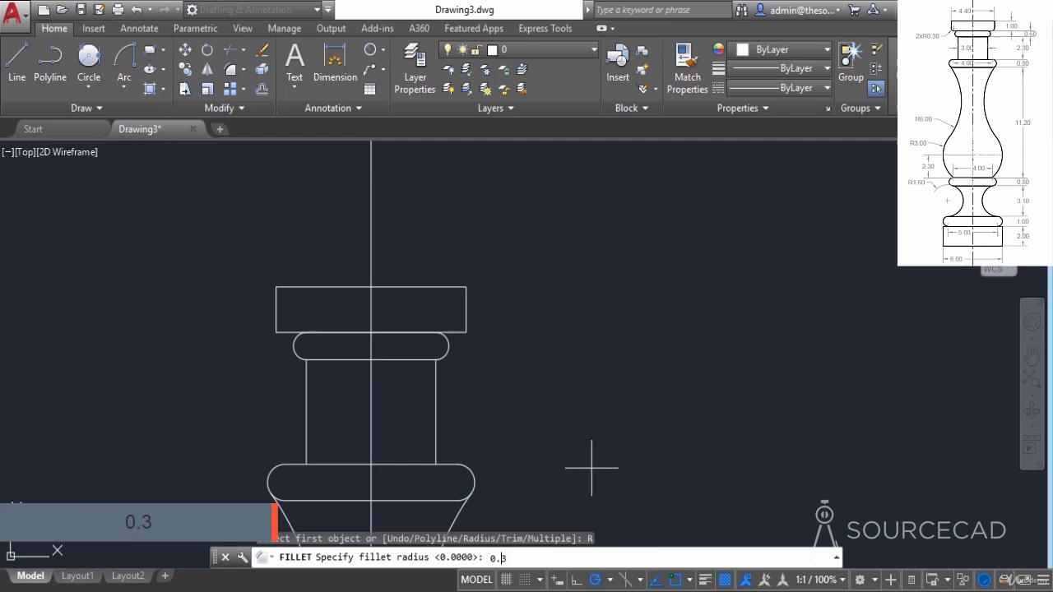
pyautogui.press('Return')
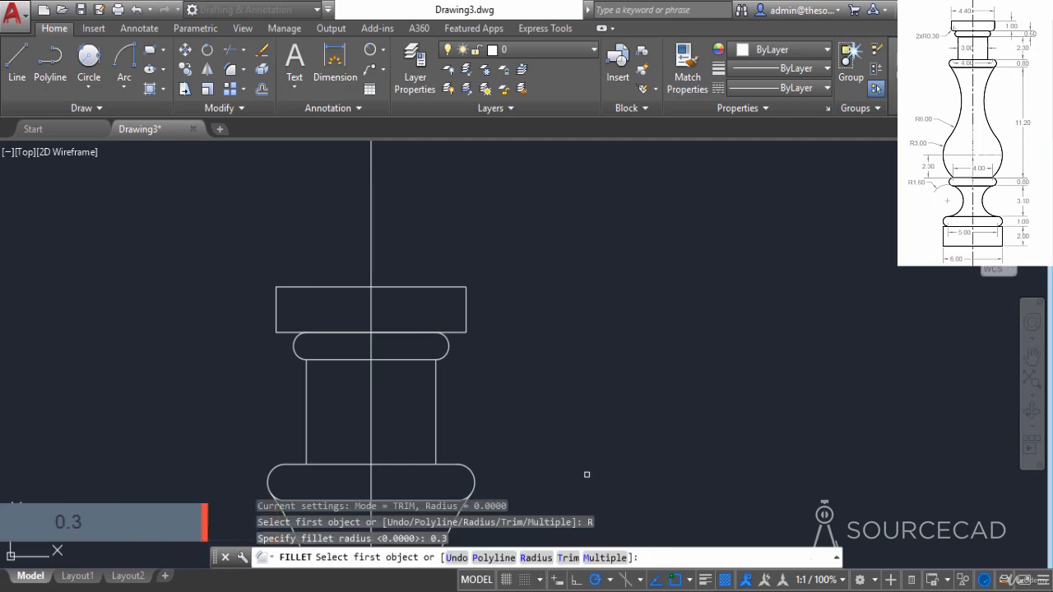
pyautogui.click(604, 558)
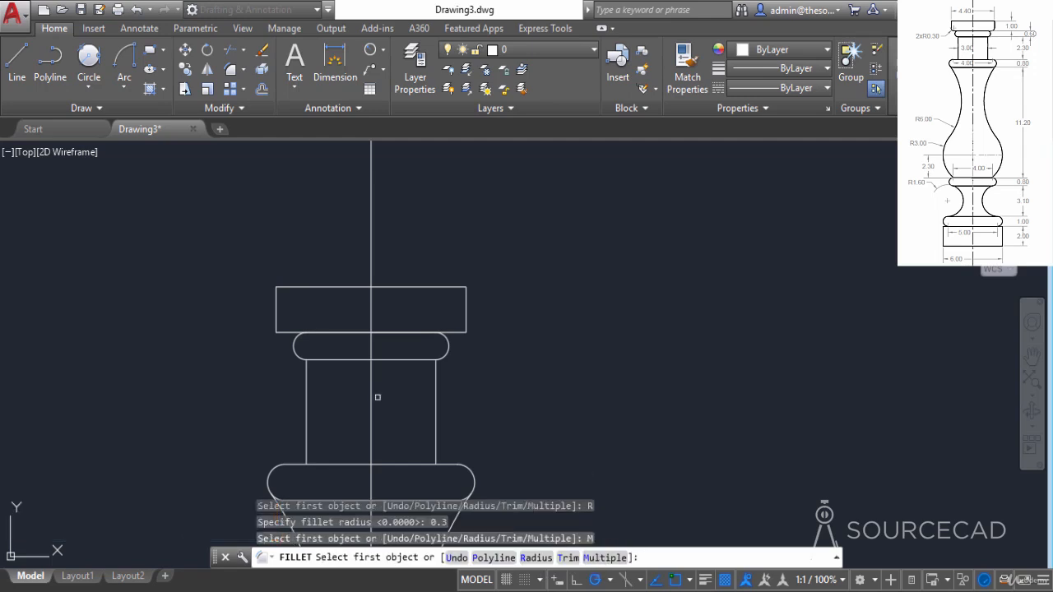
pyautogui.click(276, 306)
pyautogui.click(285, 331)
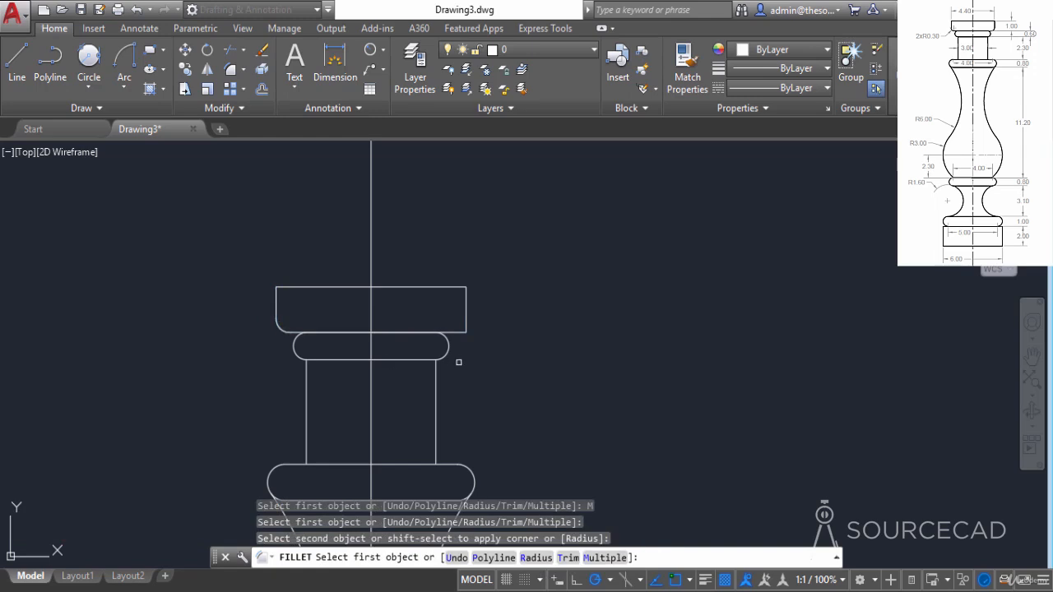
pyautogui.click(455, 336)
pyautogui.click(465, 317)
pyautogui.rightClick(517, 243)
pyautogui.click(533, 254)
# Step: Erase the long vertical centre line and the short leftover vertical line inside the baluster's bulb
pyautogui.scroll(-7, 494, 293)
pyautogui.moveTo(581, 387); pyautogui.dragTo(562, 334, button='middle')
pyautogui.click(502, 223)
pyautogui.rightClick(533, 197)
pyautogui.click(592, 297)
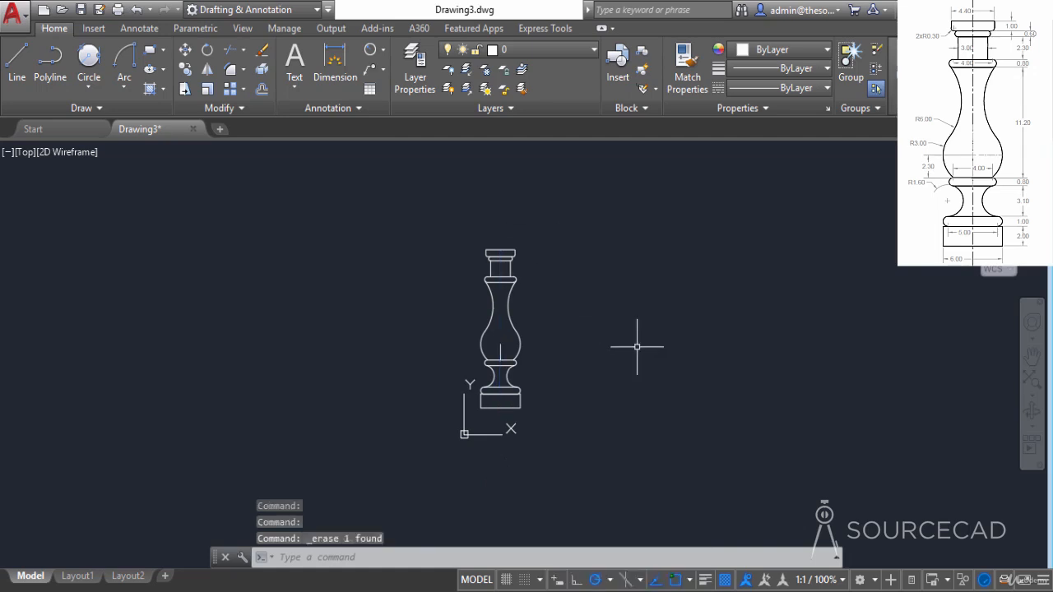
pyautogui.click(500, 351)
pyautogui.rightClick(574, 311)
pyautogui.click(608, 294)
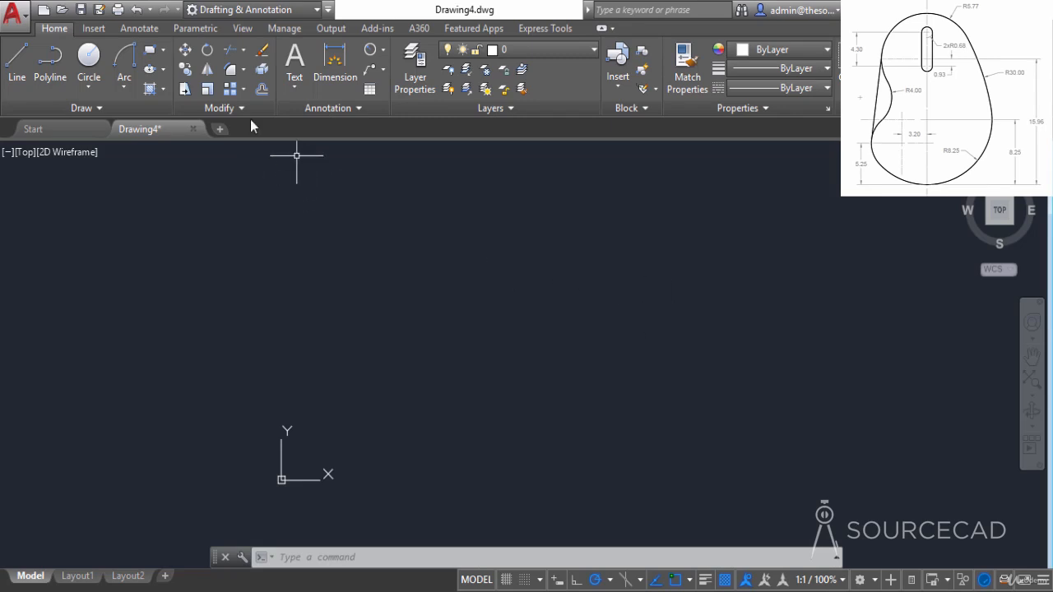
# Step: Draw a circle of radius 8.25 in the empty Drawing4 for the new profile's lower arc
pyautogui.click(89, 56)
pyautogui.click(89, 56)
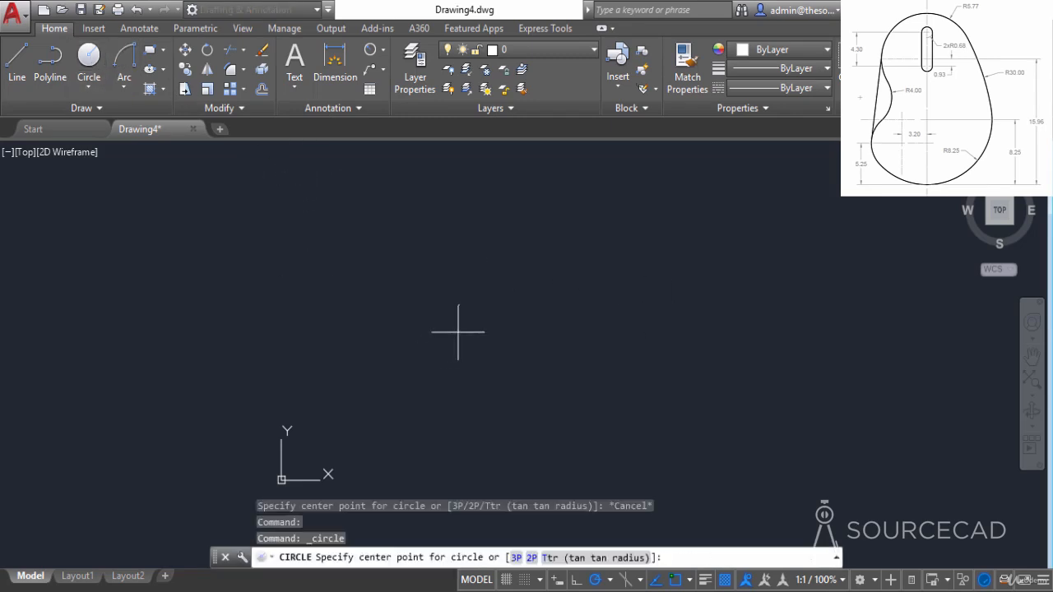
pyautogui.click(491, 330)
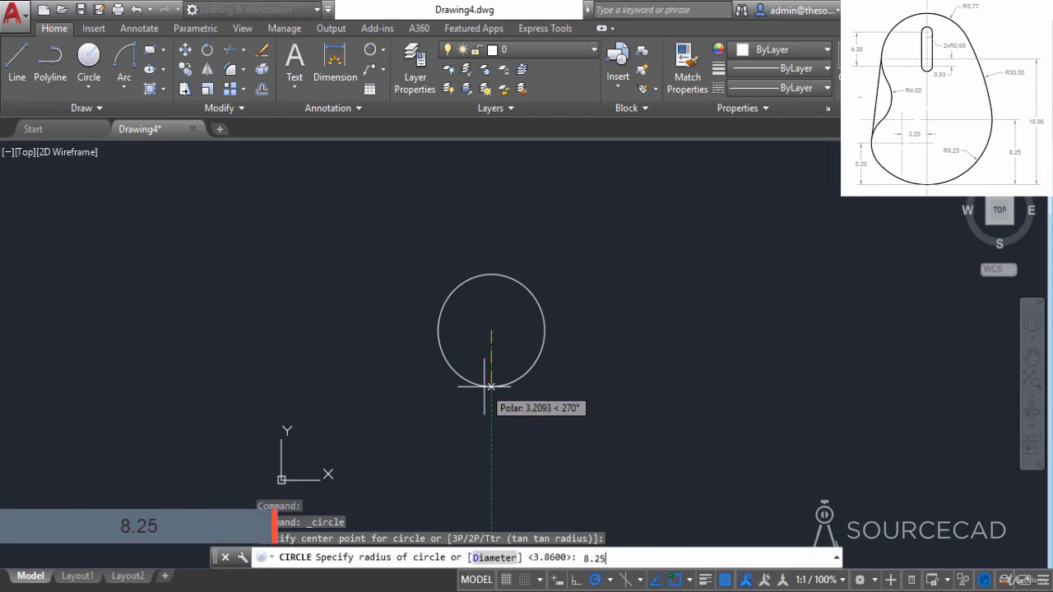
pyautogui.press('Return')
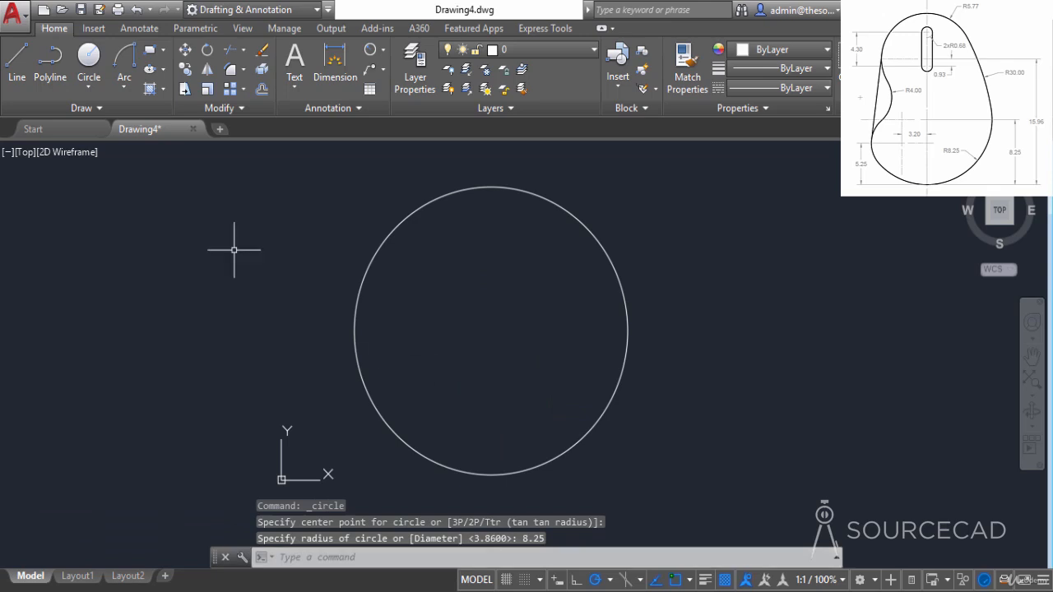
# Step: Draw a vertical construction line 15.96 long upward from the bottom quadrant of the R8.25 circle
pyautogui.click(17, 57)
pyautogui.moveTo(491, 330)
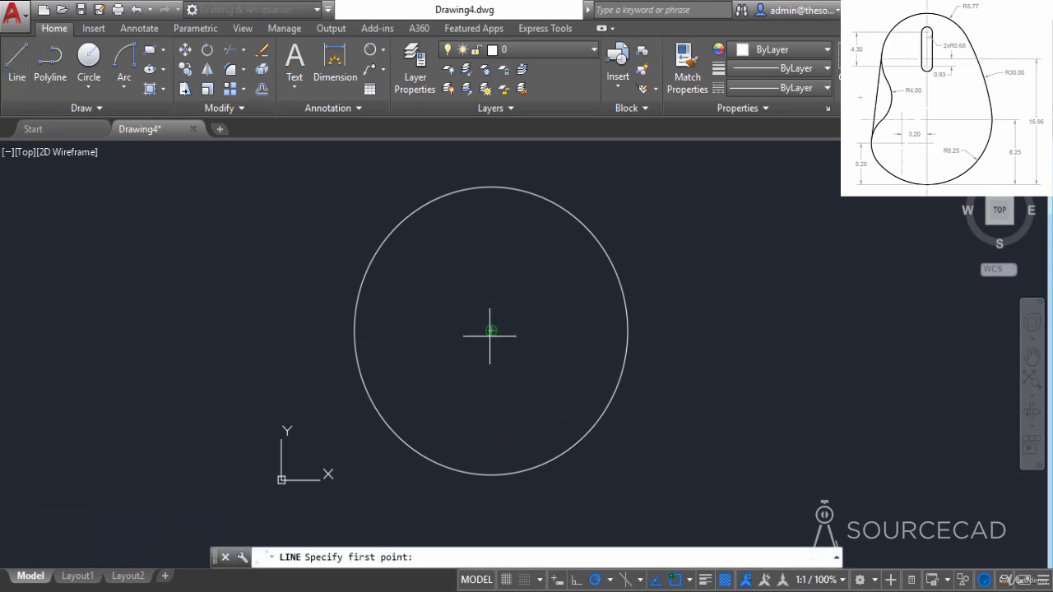
pyautogui.click(491, 475)
pyautogui.scroll(-4, 492, 375)
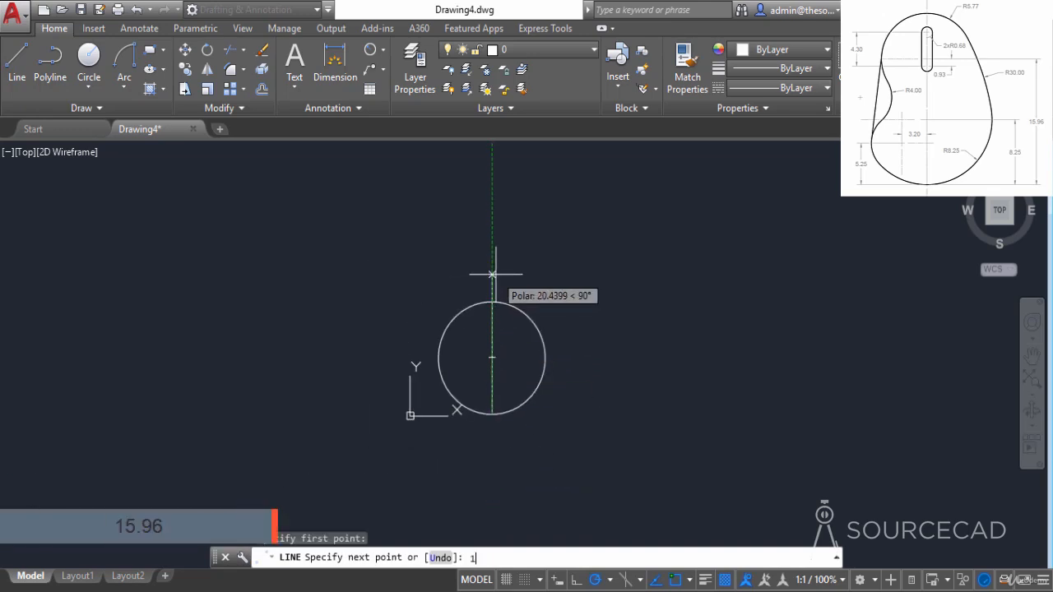
pyautogui.press('Return')
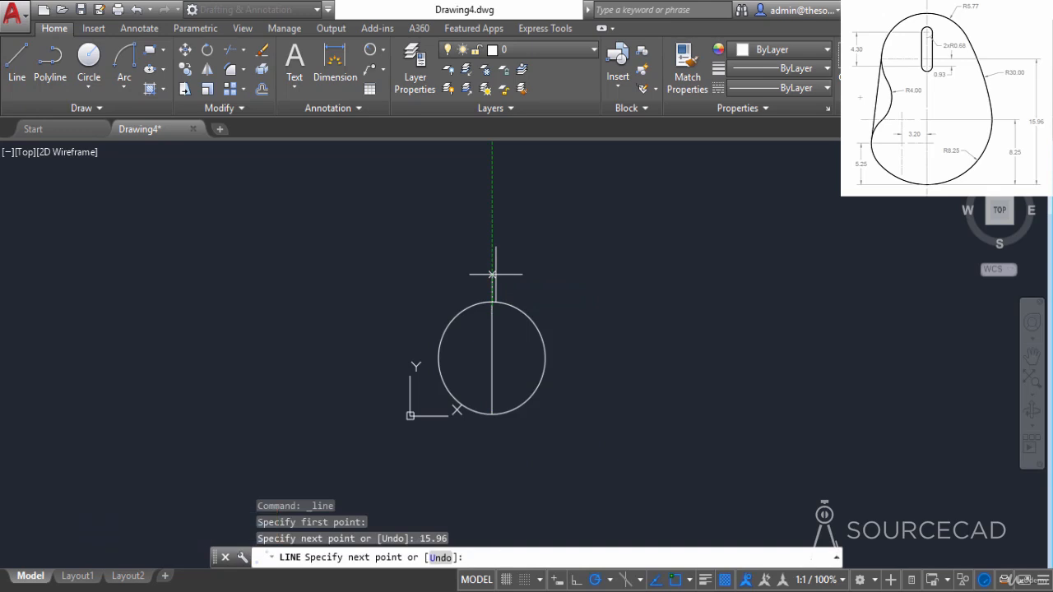
pyautogui.press('Return')
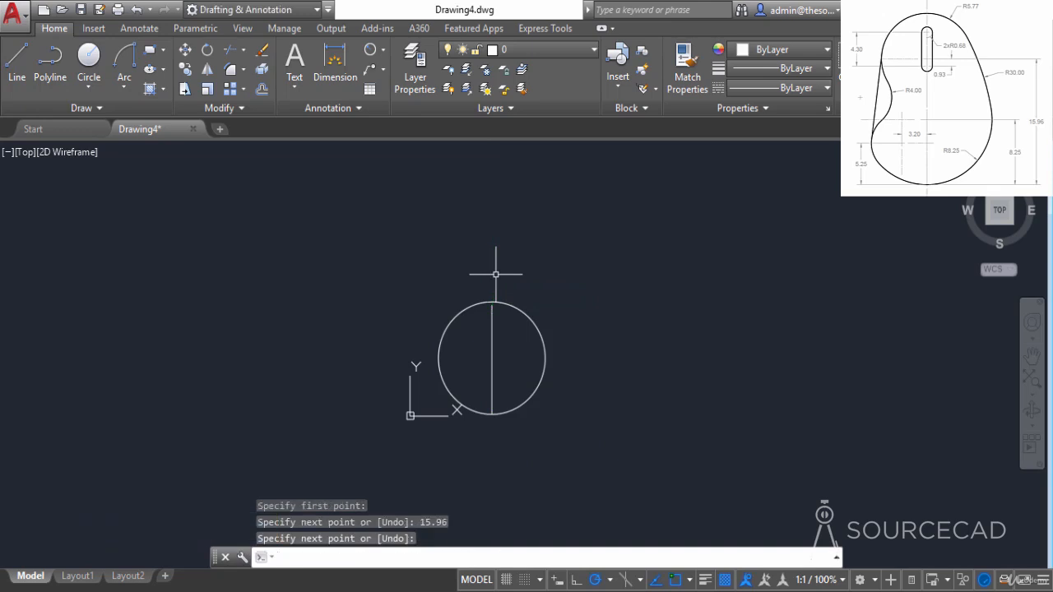
# Step: Draw a circle of radius 5.77 centred on the upper end of the 15.96 vertical line
pyautogui.scroll(5, 495, 274)
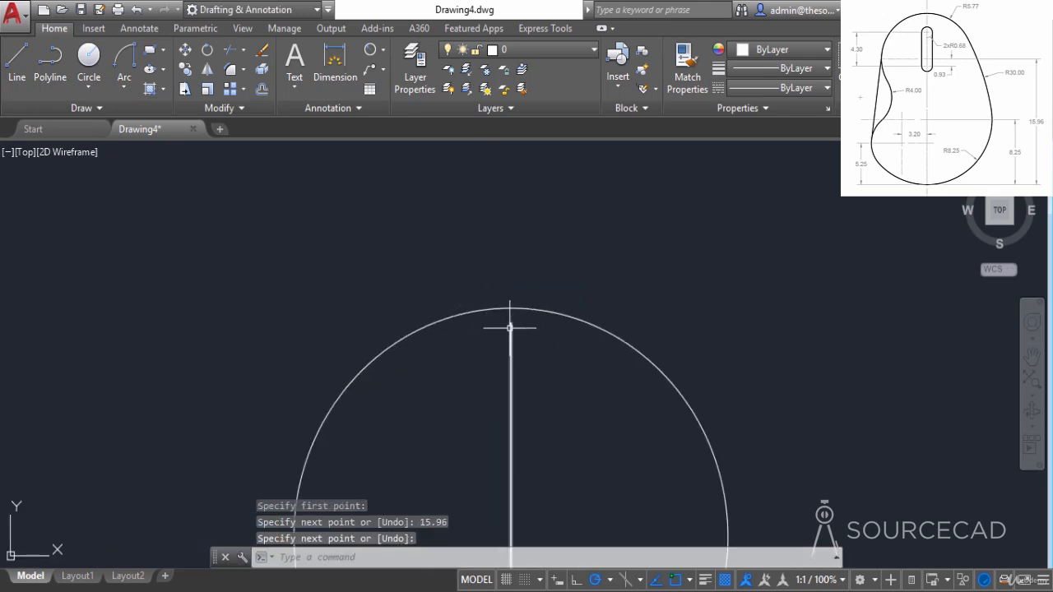
pyautogui.click(85, 60)
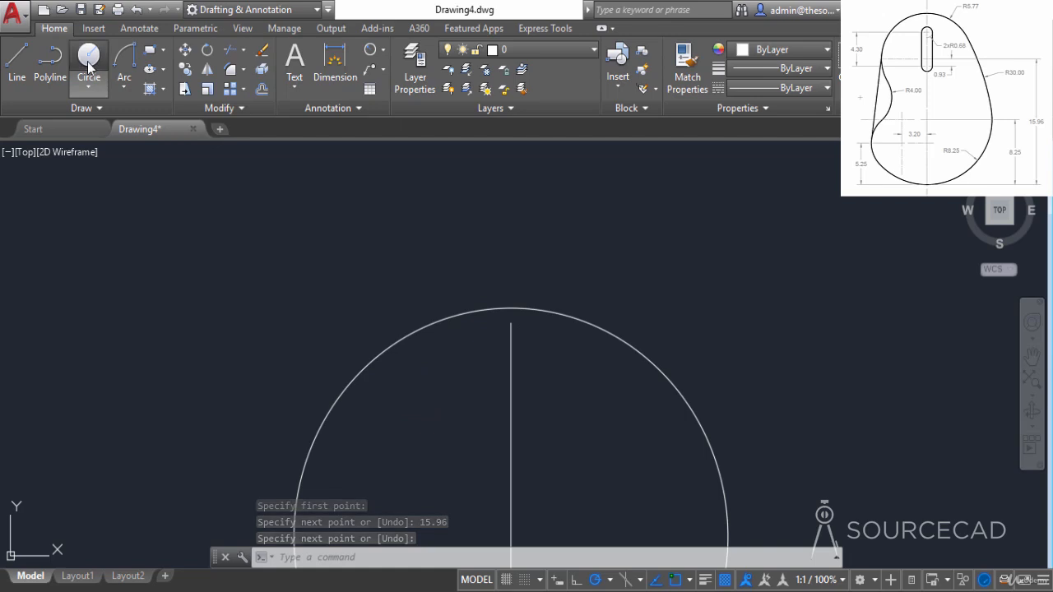
pyautogui.click(516, 325)
pyautogui.write('5.77')
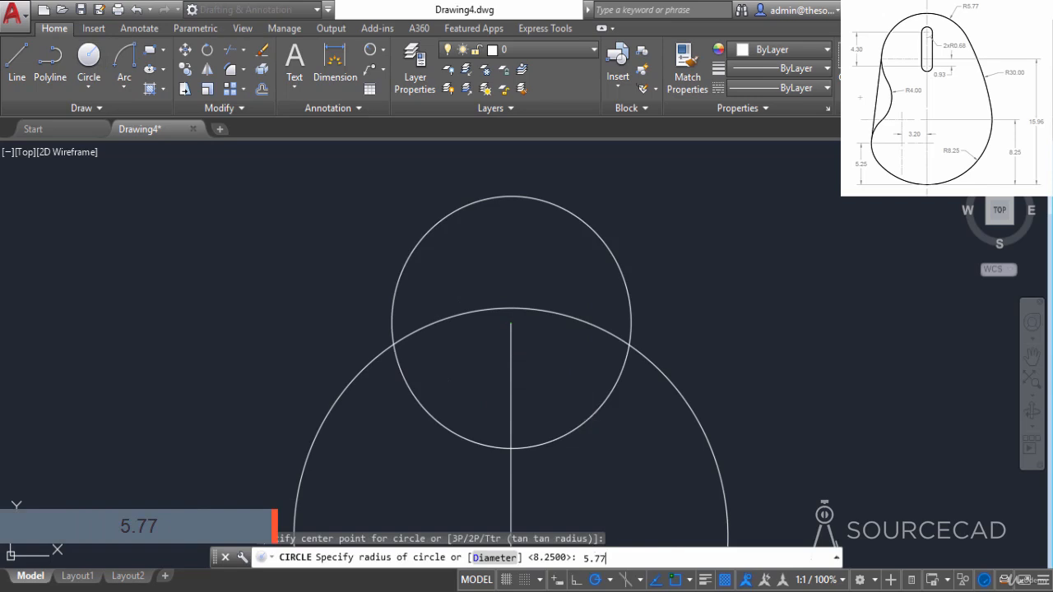
pyautogui.press('Return')
# Step: Erase the 15.96 vertical construction line running through the two circles
pyautogui.scroll(-6, 589, 419)
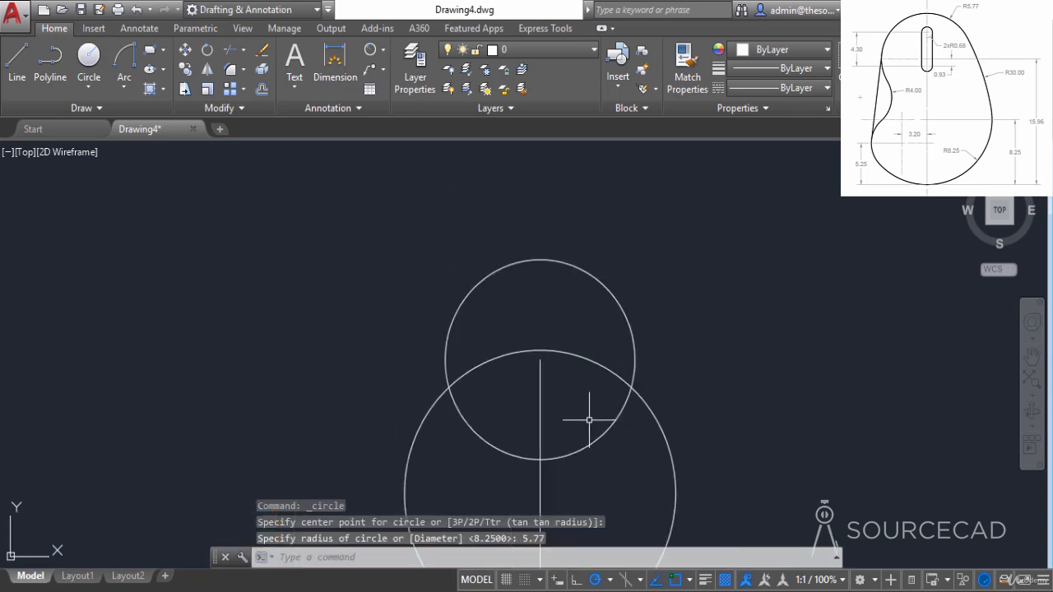
pyautogui.moveTo(570, 466); pyautogui.dragTo(491, 368, button='middle')
pyautogui.click(497, 359)
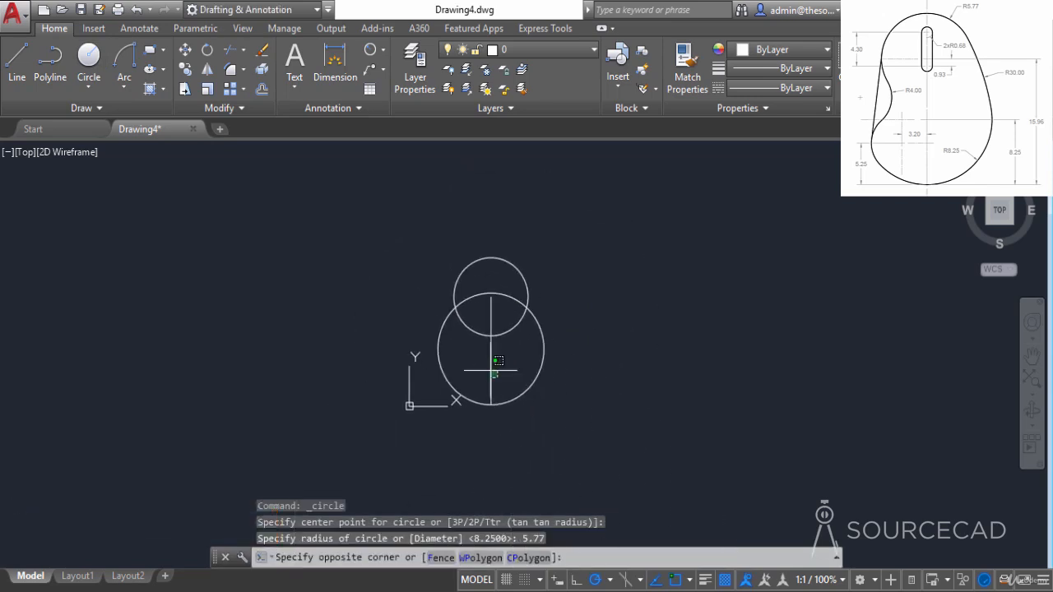
pyautogui.click(482, 369)
pyautogui.rightClick(473, 360)
pyautogui.click(498, 295)
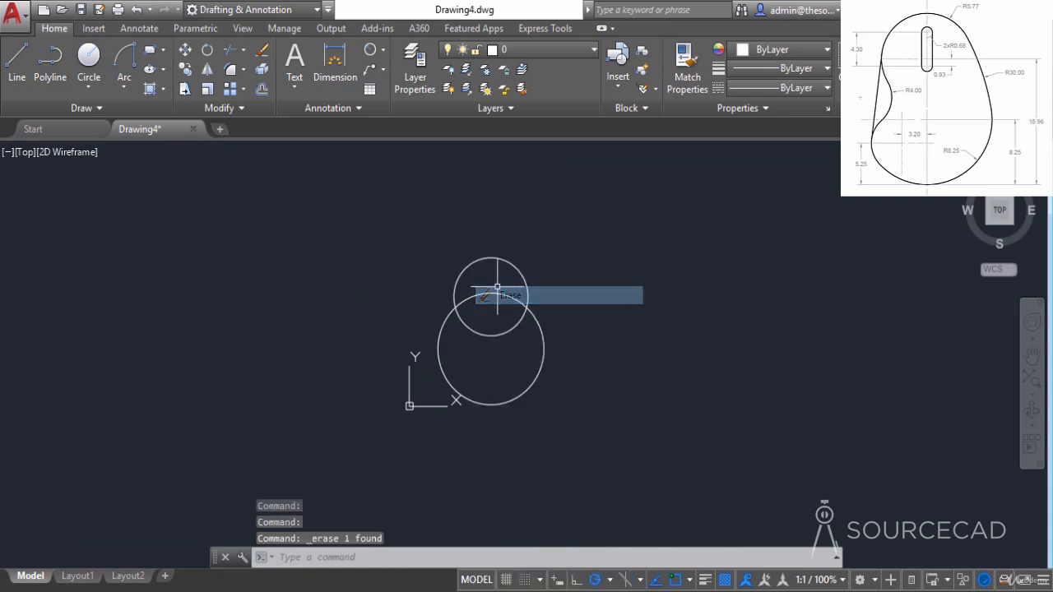
pyautogui.moveTo(494, 376); pyautogui.dragTo(470, 364, button='middle')
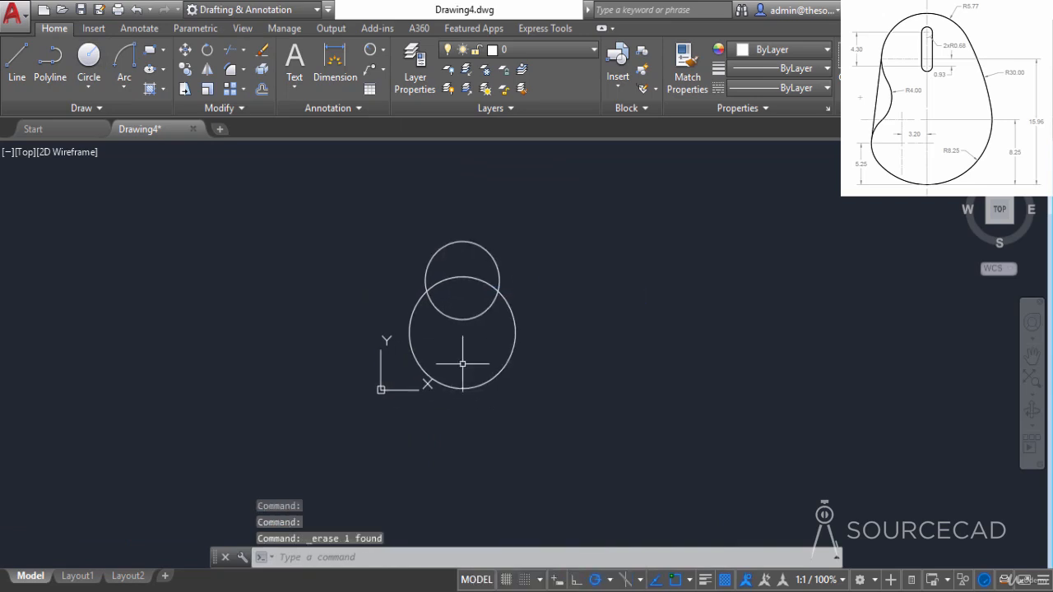
# Step: From the large circle's bottom quadrant, draw construction lines 5.25 straight up and 3.20 horizontally to the left
pyautogui.click(18, 59)
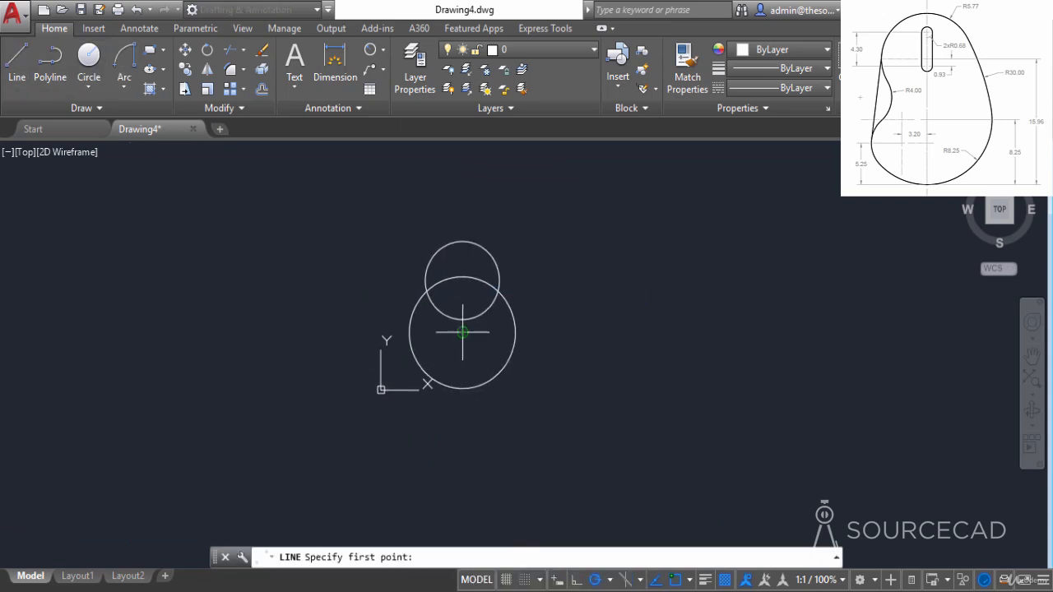
pyautogui.click(463, 388)
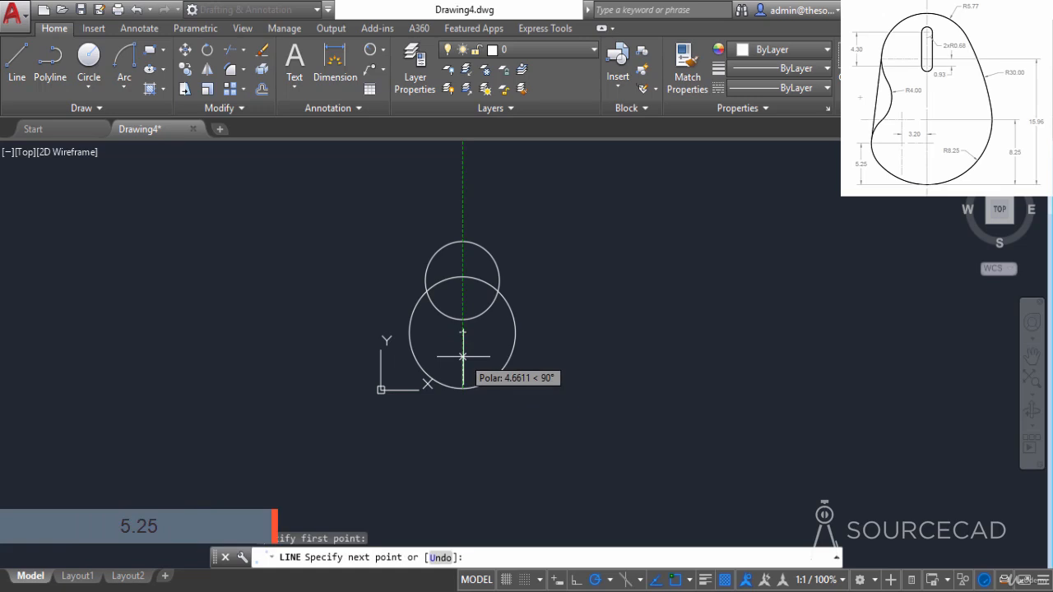
pyautogui.write('5.25')
pyautogui.press('Return')
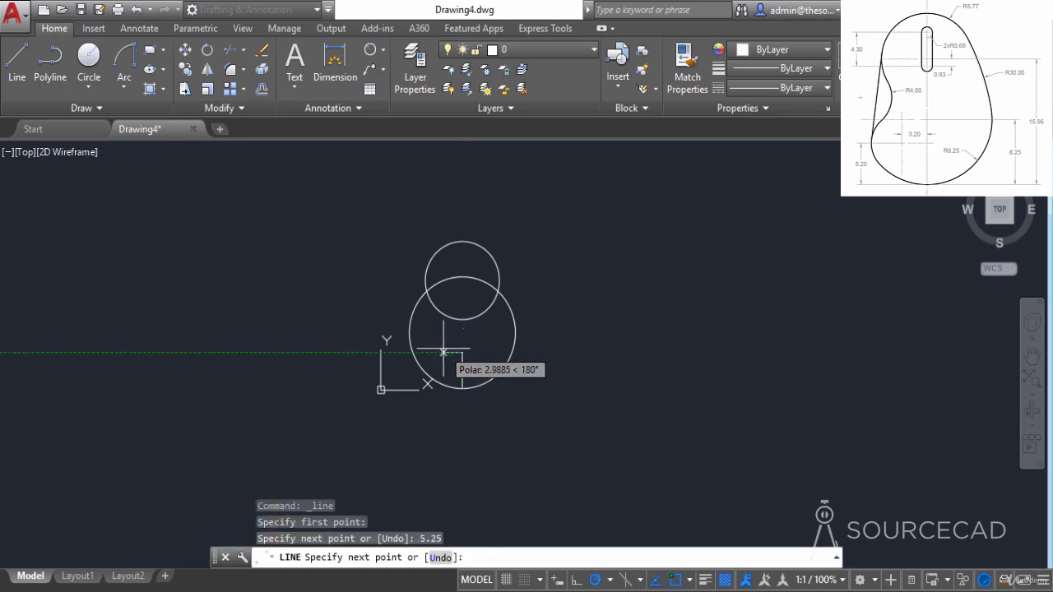
pyautogui.write('3.20')
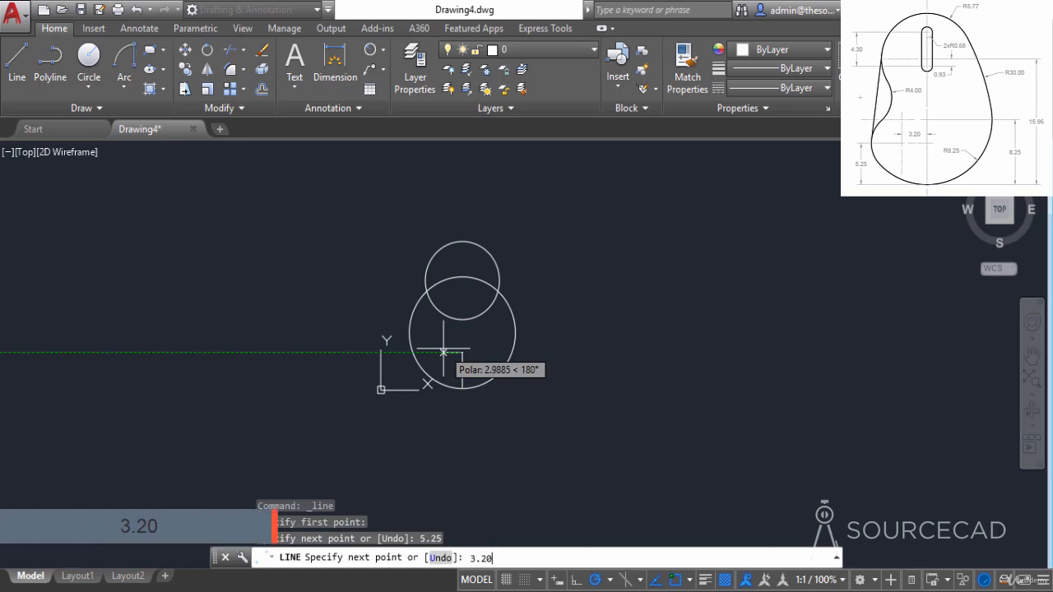
pyautogui.press('Return')
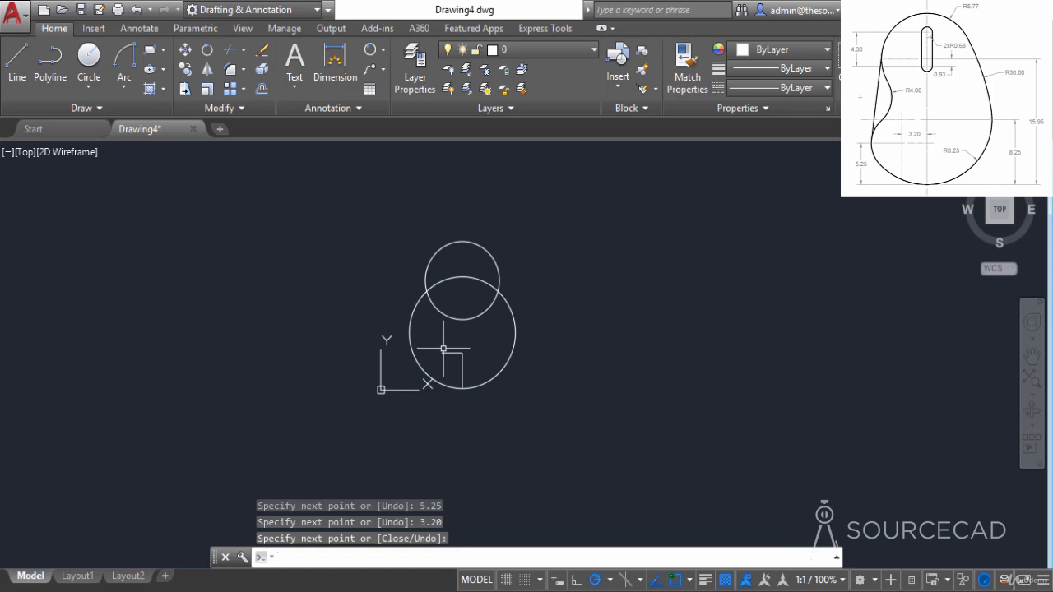
# Step: Draw a circle centred on the free end of the 3.20 line, sized freehand to nearly reach the large circle's lower-left edge
pyautogui.click(89, 57)
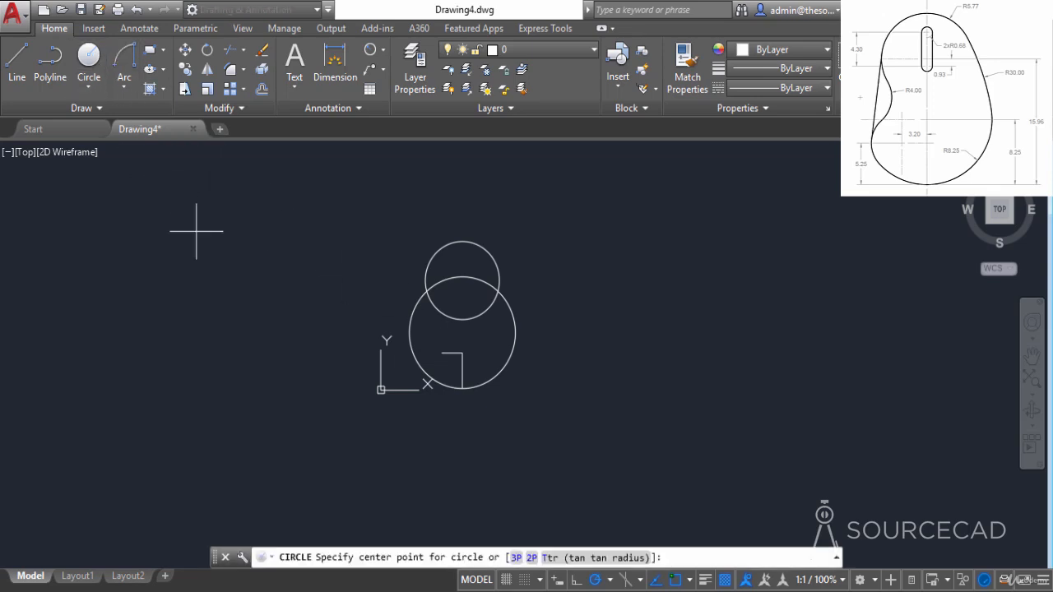
pyautogui.click(442, 353)
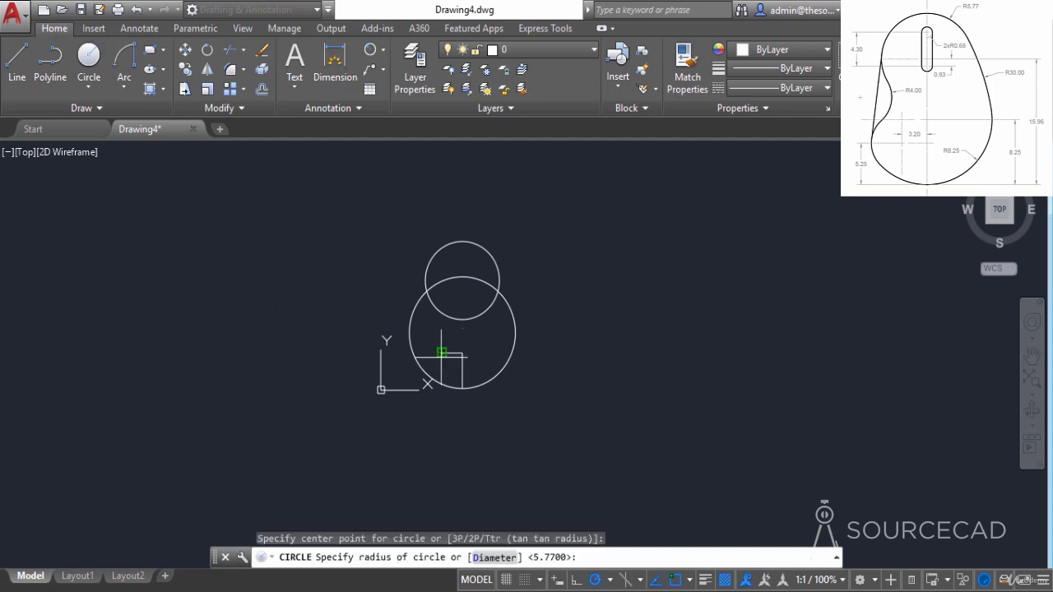
pyautogui.scroll(4, 432, 367)
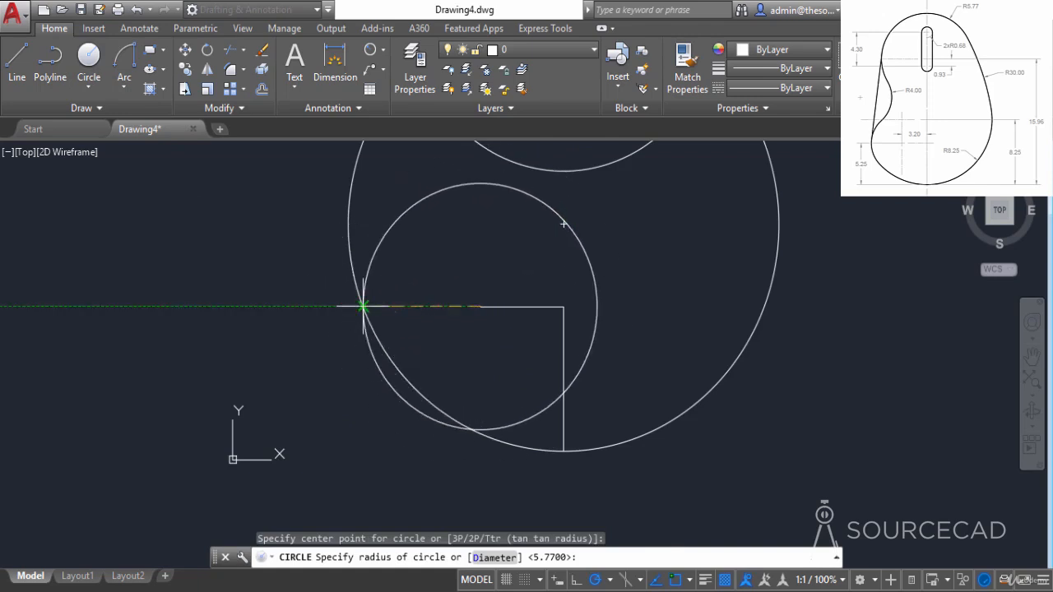
pyautogui.click(404, 346)
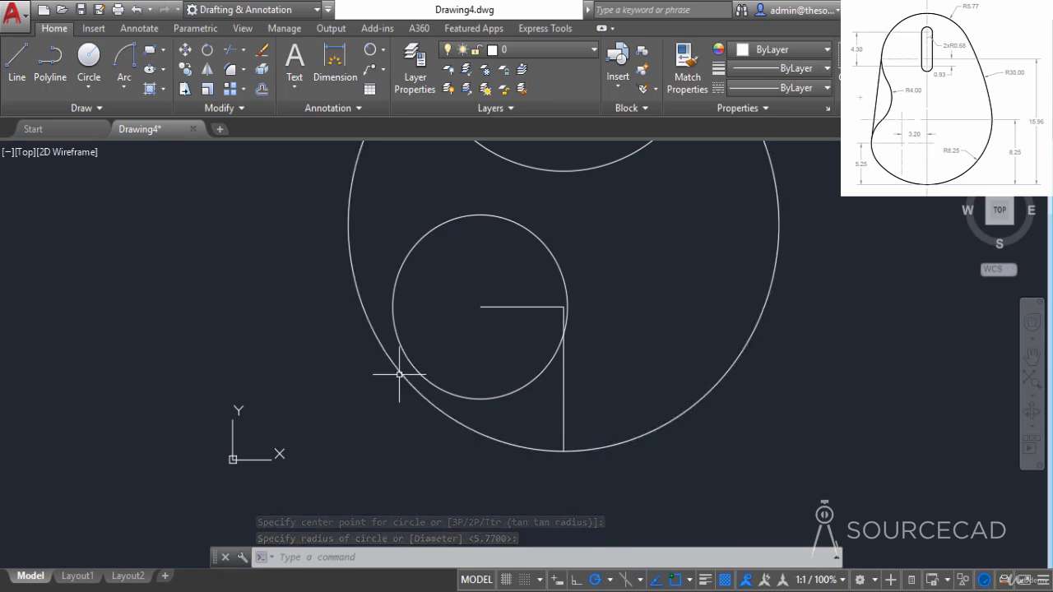
# Step: Add a radius dimensional constraint to the large lower circle, keeping its 8.25 value
pyautogui.scroll(-2, 399, 374)
pyautogui.moveTo(400, 370)
pyautogui.mouseDown(button='middle')
pyautogui.moveTo(430, 345)
pyautogui.moveTo(392, 378)
pyautogui.mouseUp(button='middle')
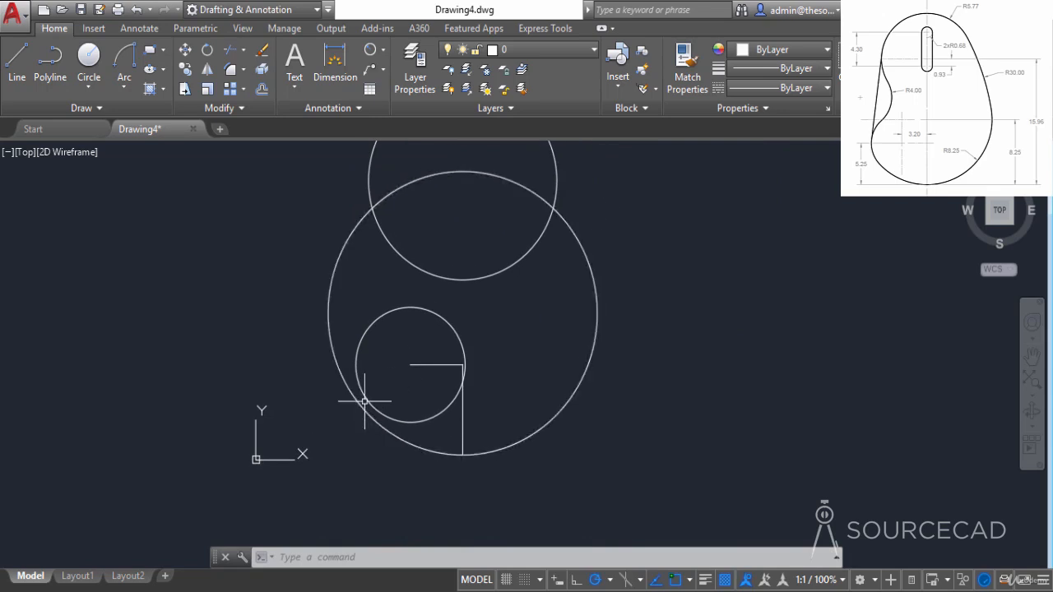
pyautogui.click(206, 33)
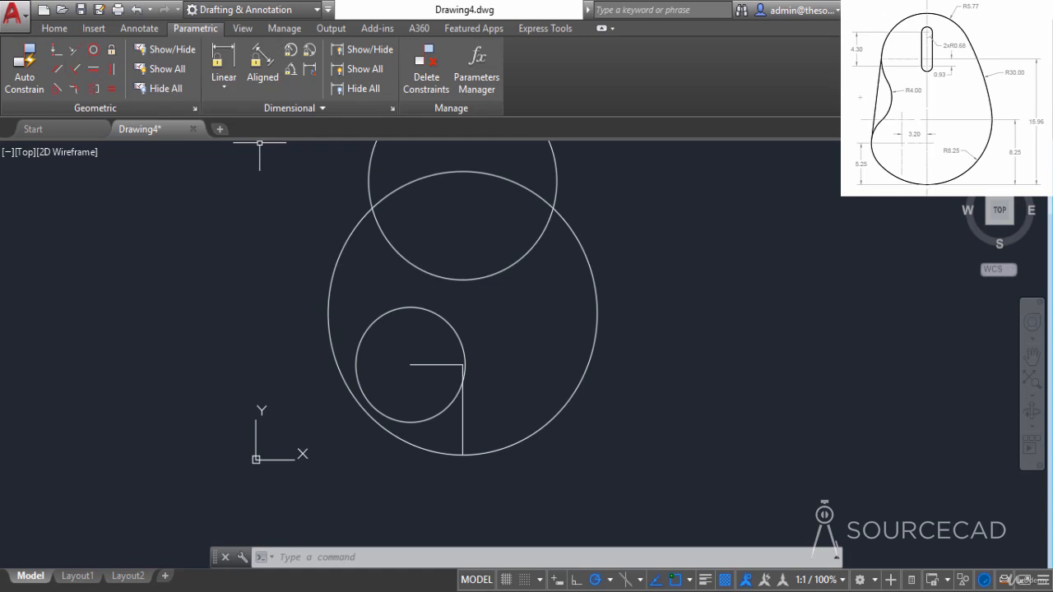
pyautogui.click(288, 53)
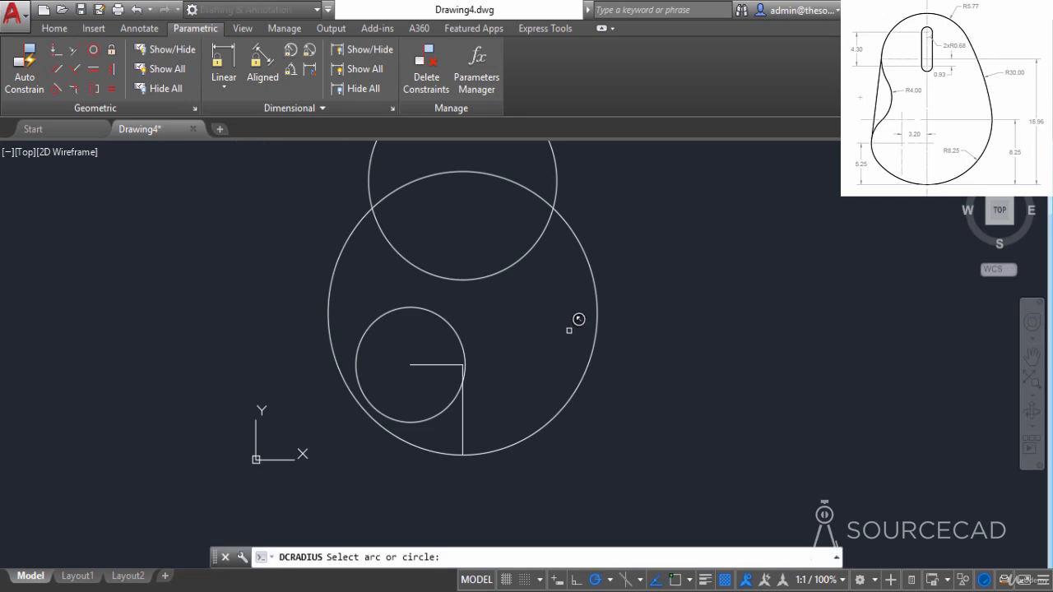
pyautogui.click(594, 286)
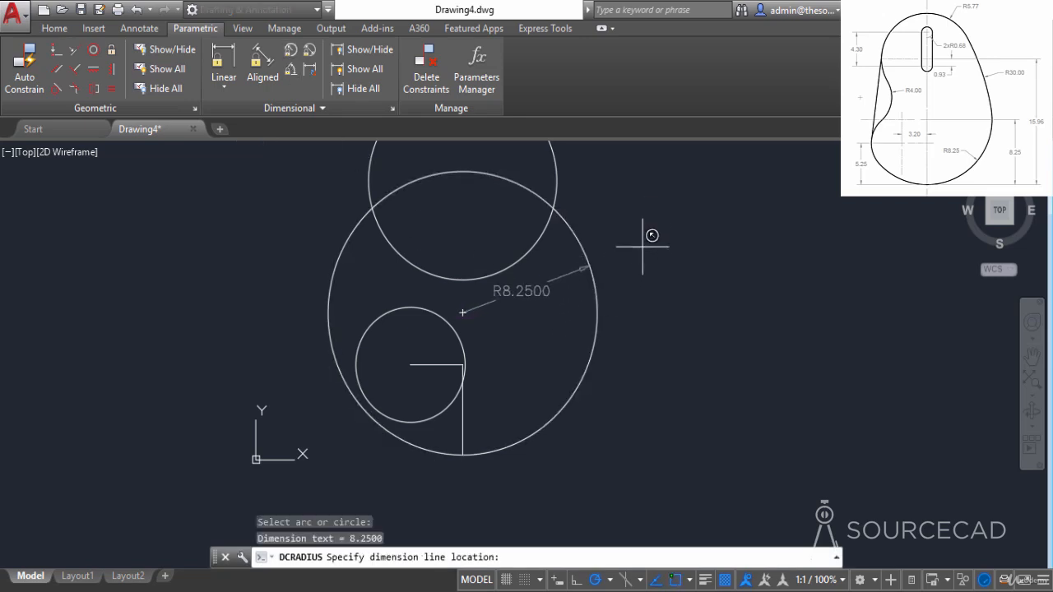
pyautogui.click(658, 263)
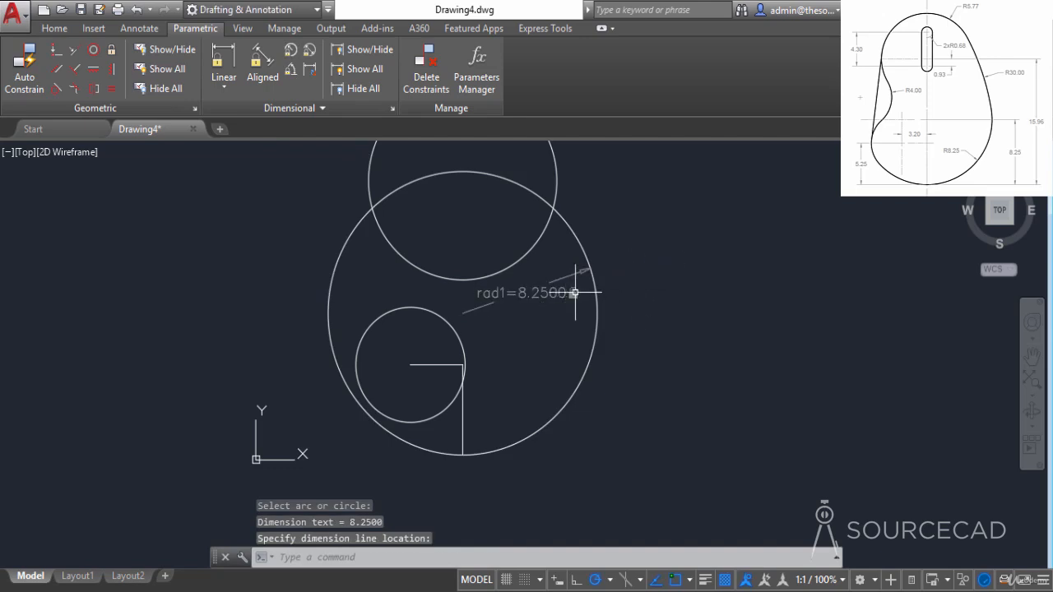
pyautogui.click(579, 291)
pyautogui.press('Return')
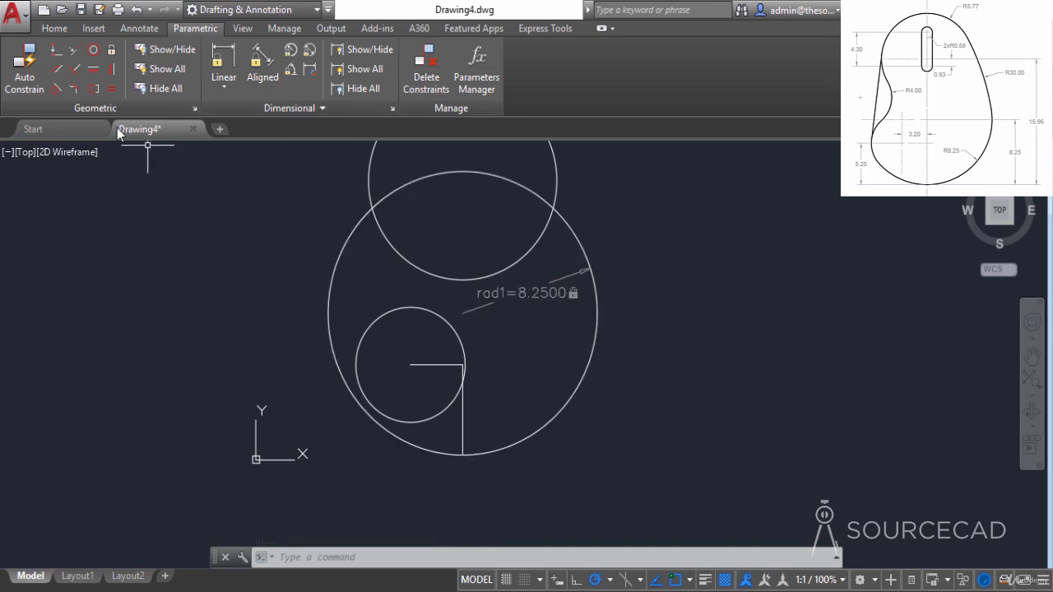
# Step: Start the Fix geometric constraint for locking the construction geometry in place
pyautogui.click(114, 50)
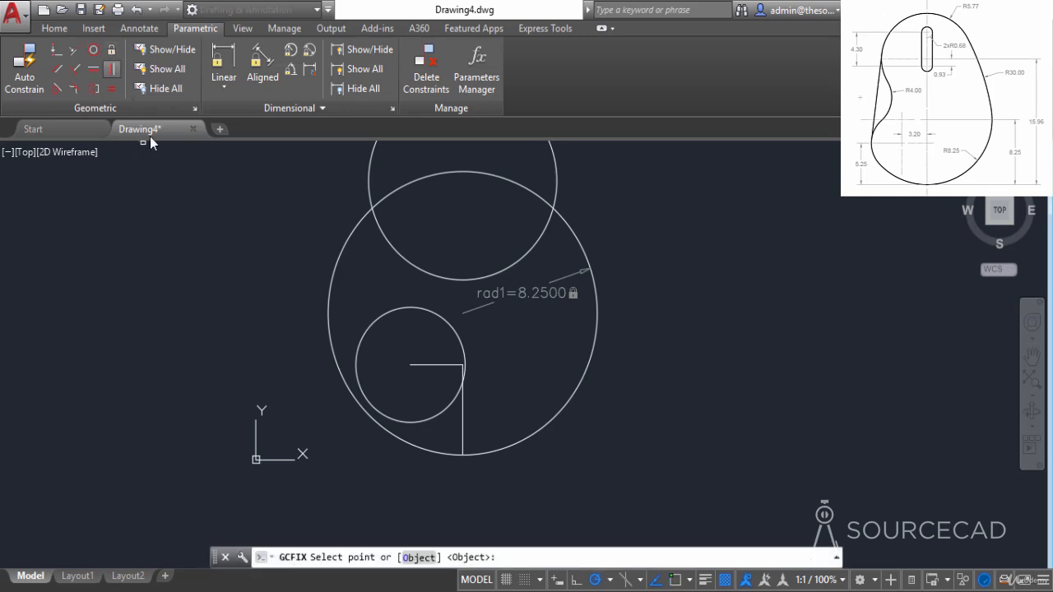
# Step: Apply Fix constraints to the centres of the R8.25 circle and the small circle inside it
pyautogui.click(341, 241)
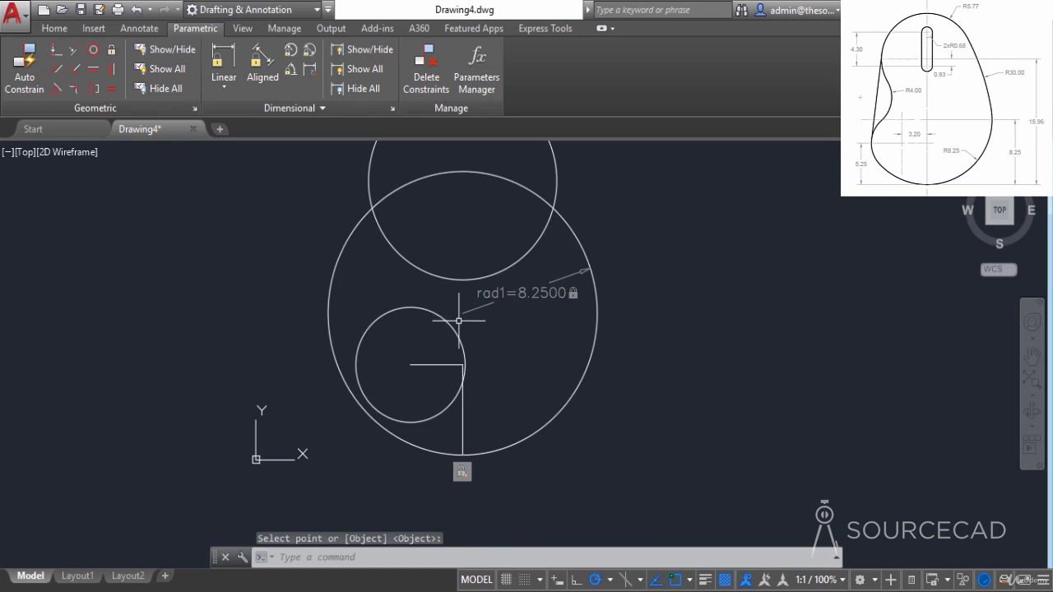
pyautogui.moveTo(463, 474)
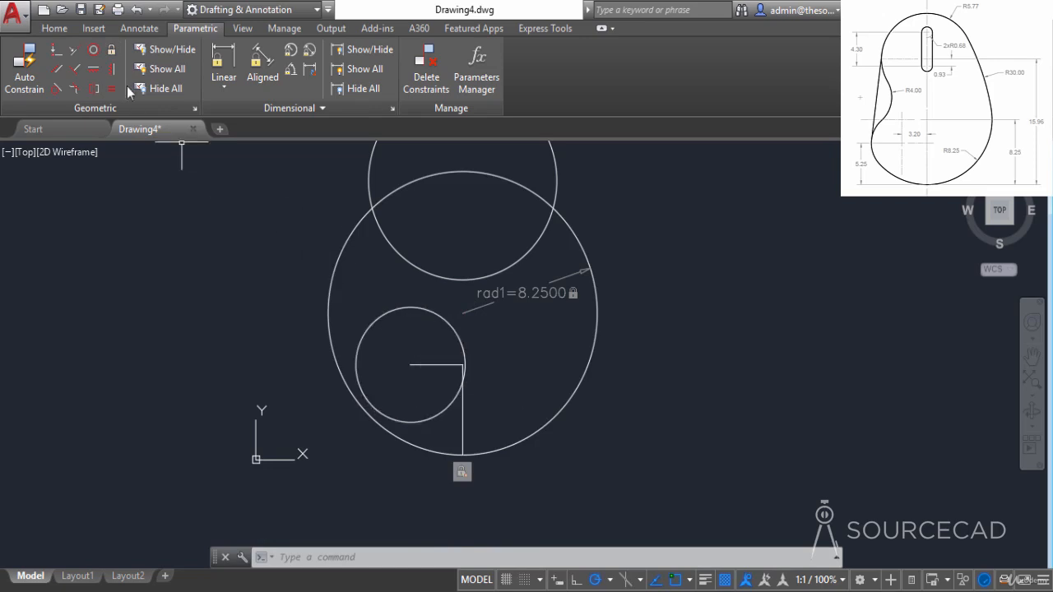
pyautogui.click(111, 51)
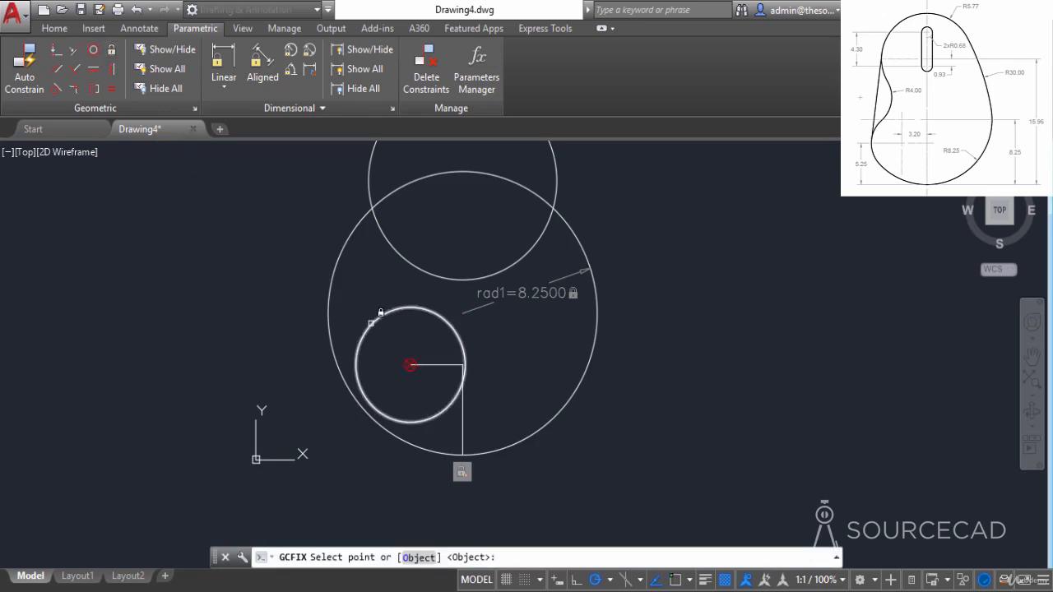
pyautogui.click(379, 313)
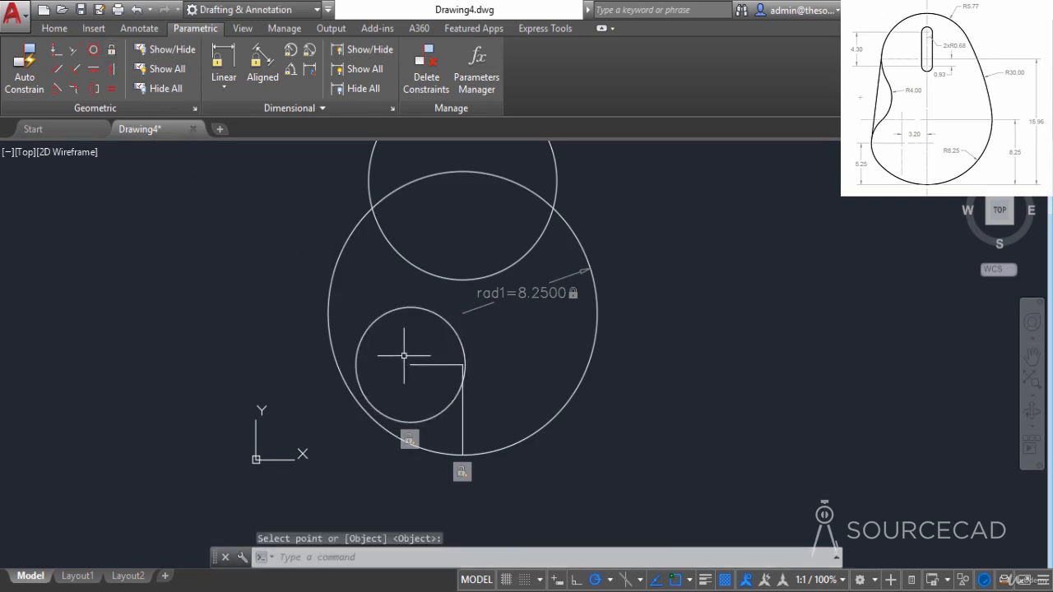
# Step: Test the fixed centres by shrinking the small circle and trying to stretch the R8.25 circle, then clear the selection
pyautogui.click(387, 311)
pyautogui.click(356, 364)
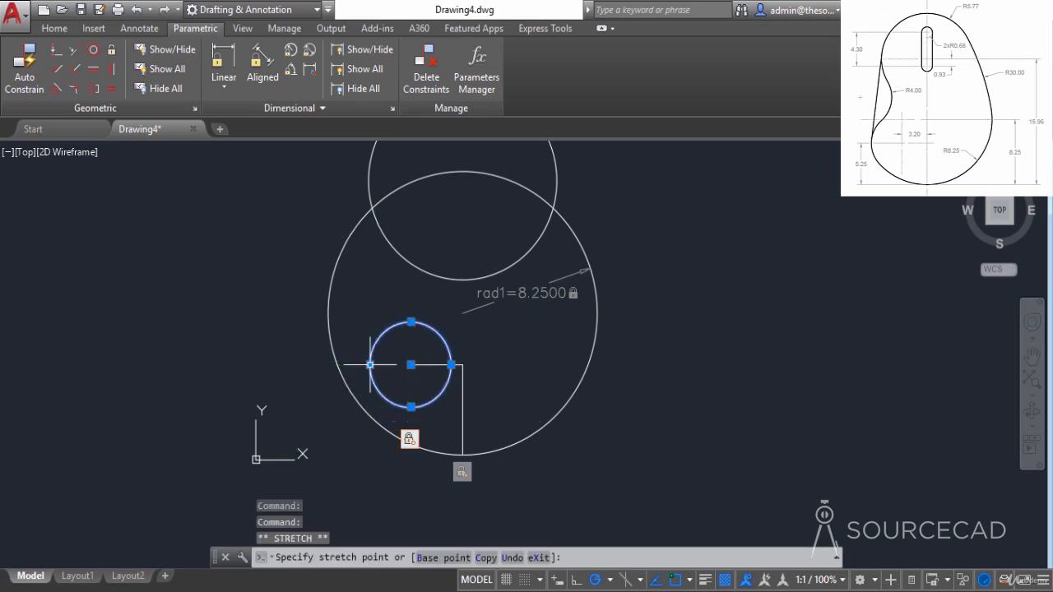
pyautogui.click(369, 364)
pyautogui.click(570, 393)
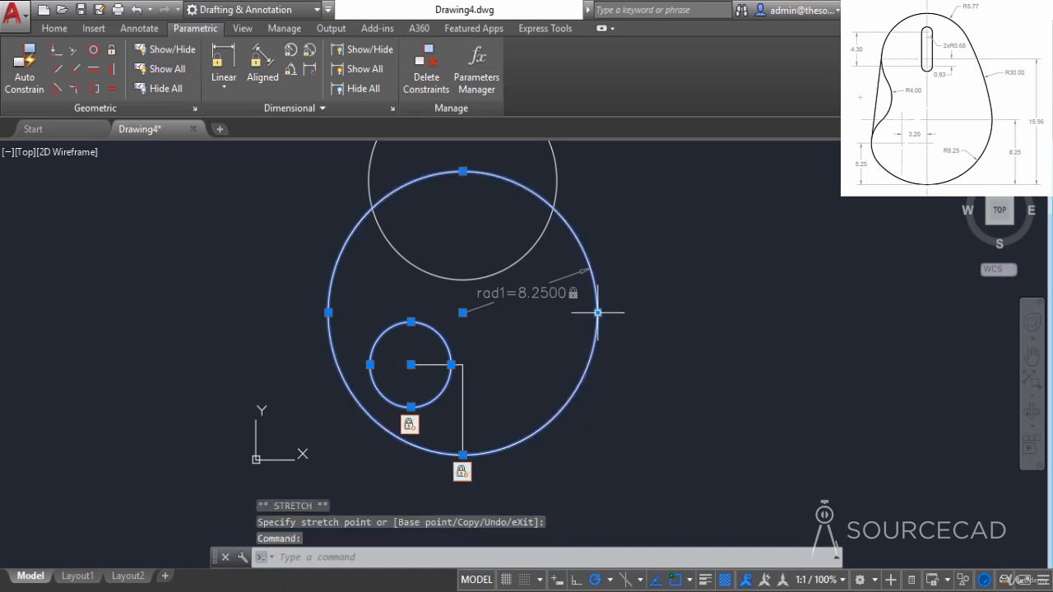
pyautogui.click(598, 313)
pyautogui.press('Escape')
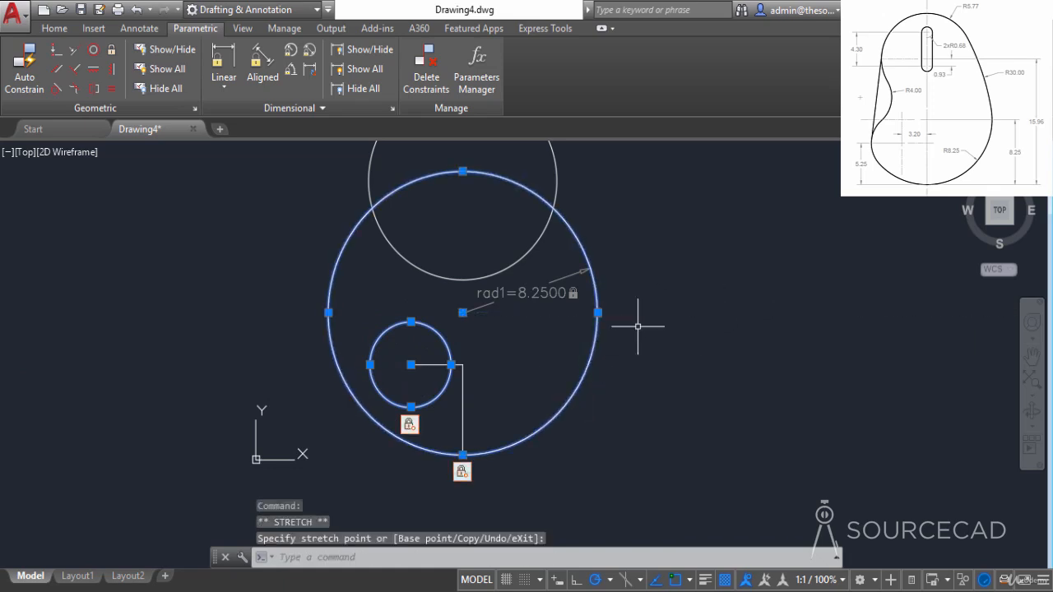
pyautogui.click(462, 312)
pyautogui.press('Escape')
pyautogui.press('Escape')
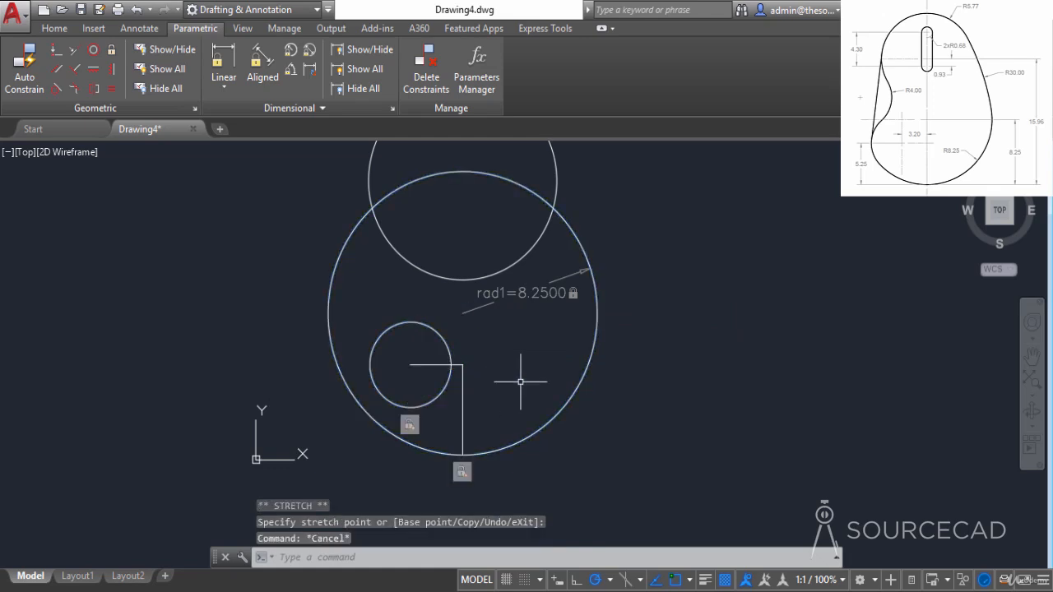
# Step: Constrain the small circle tangent to the inside of the R8.25 circle, keeping the R8.25 circle as the reference object
pyautogui.click(56, 89)
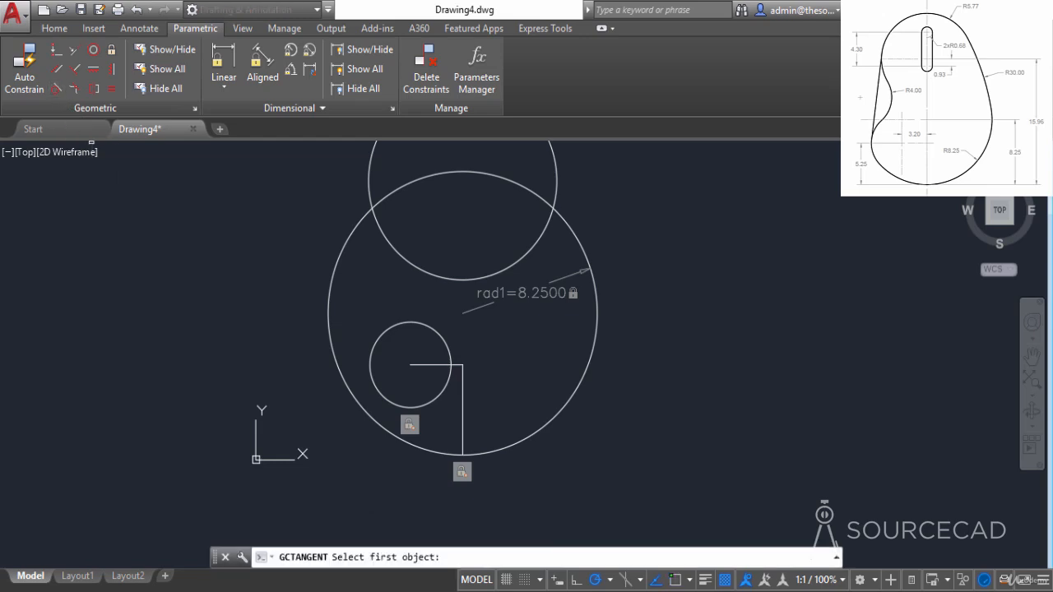
pyautogui.click(331, 368)
pyautogui.click(380, 390)
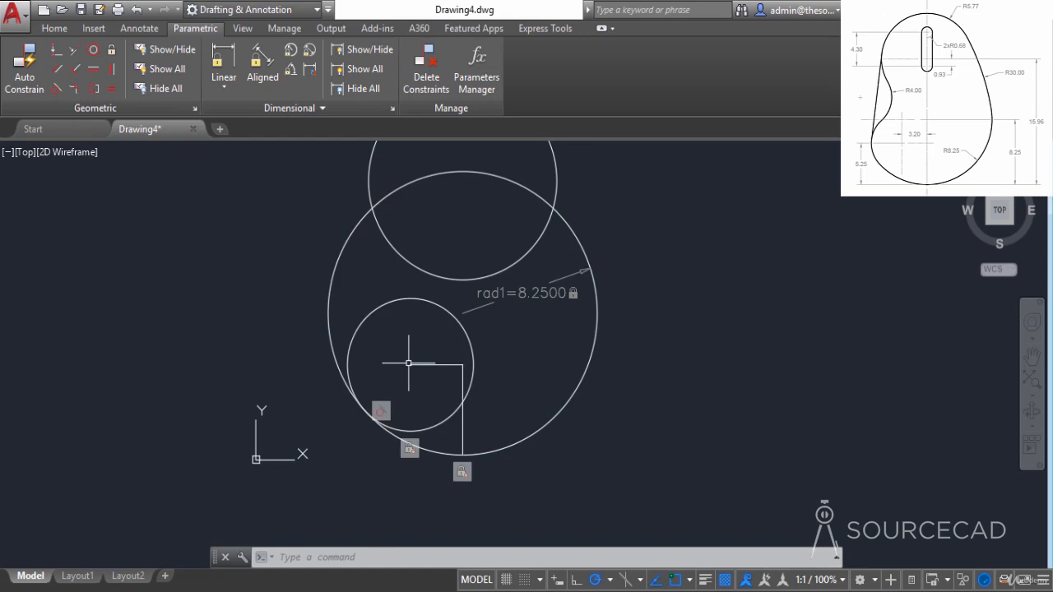
# Step: Delete all geometric and dimensional constraints from the circles and construction lines
pyautogui.click(433, 57)
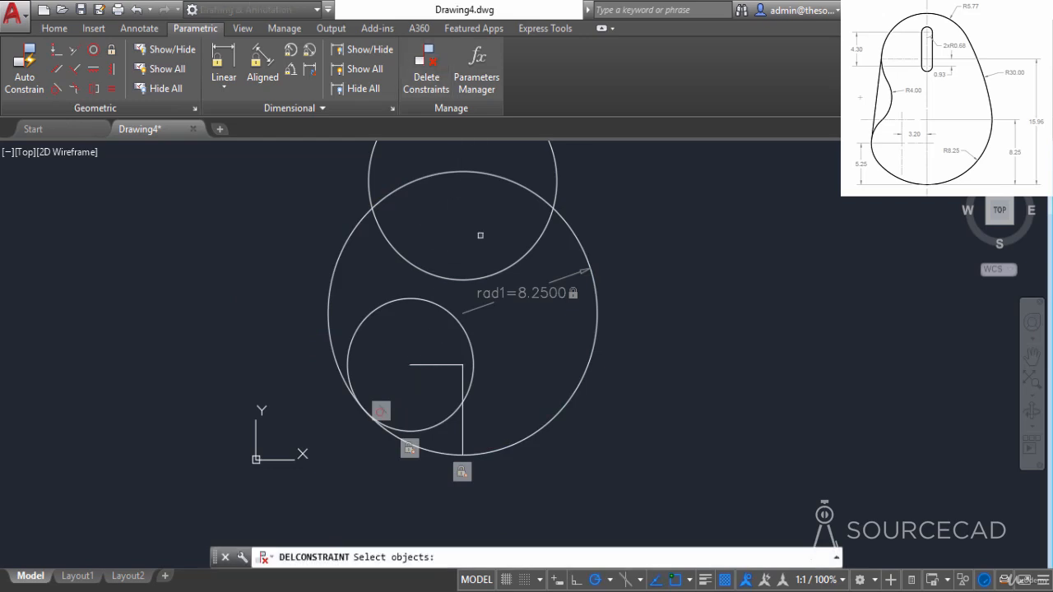
pyautogui.click(613, 497)
pyautogui.click(267, 168)
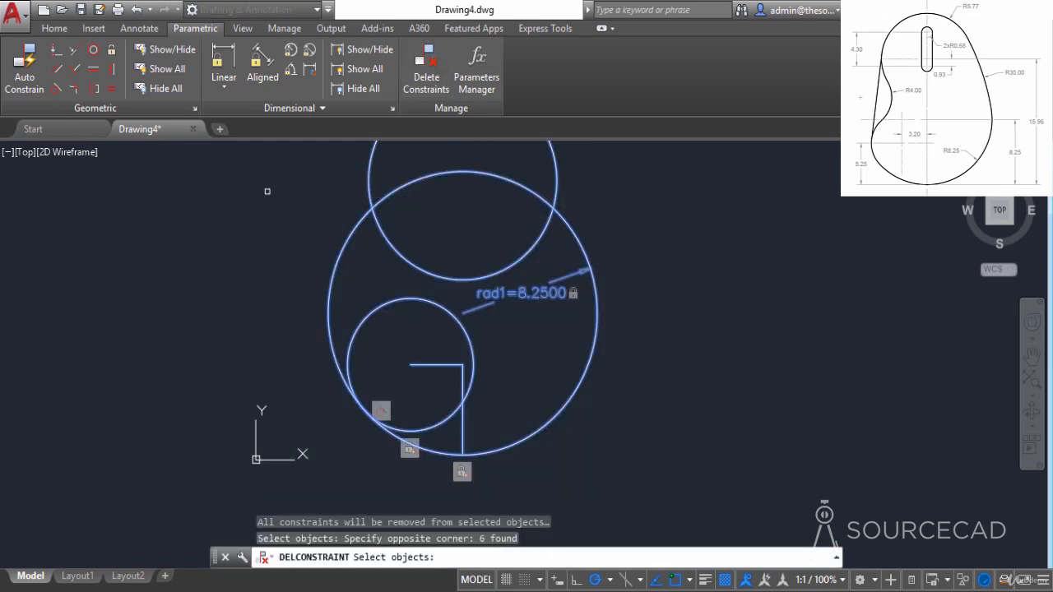
pyautogui.press('Return')
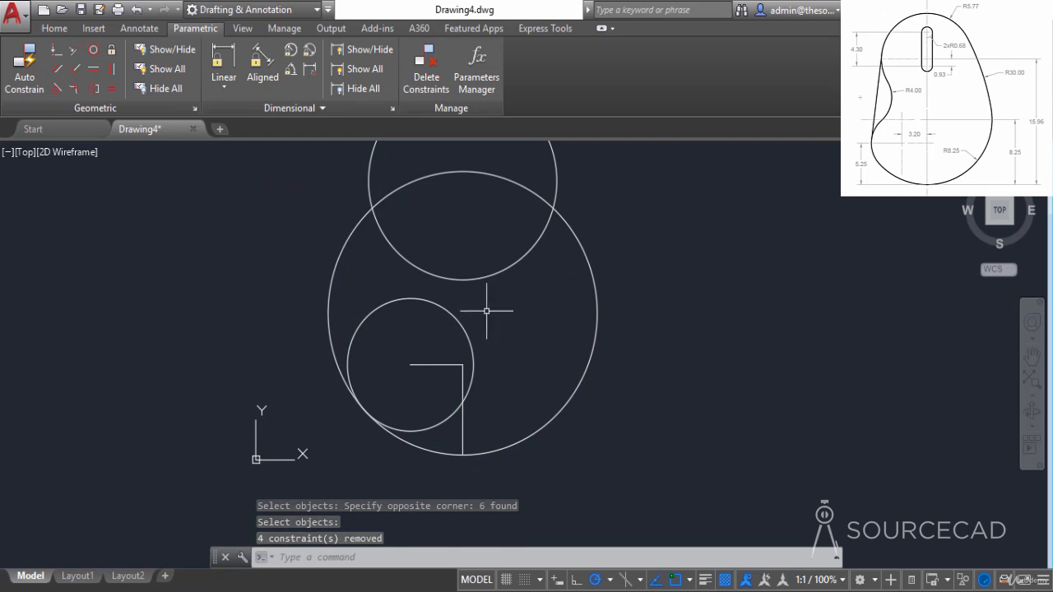
# Step: Erase the horizontal and vertical construction lines that locate the small circle's centre
pyautogui.click(54, 30)
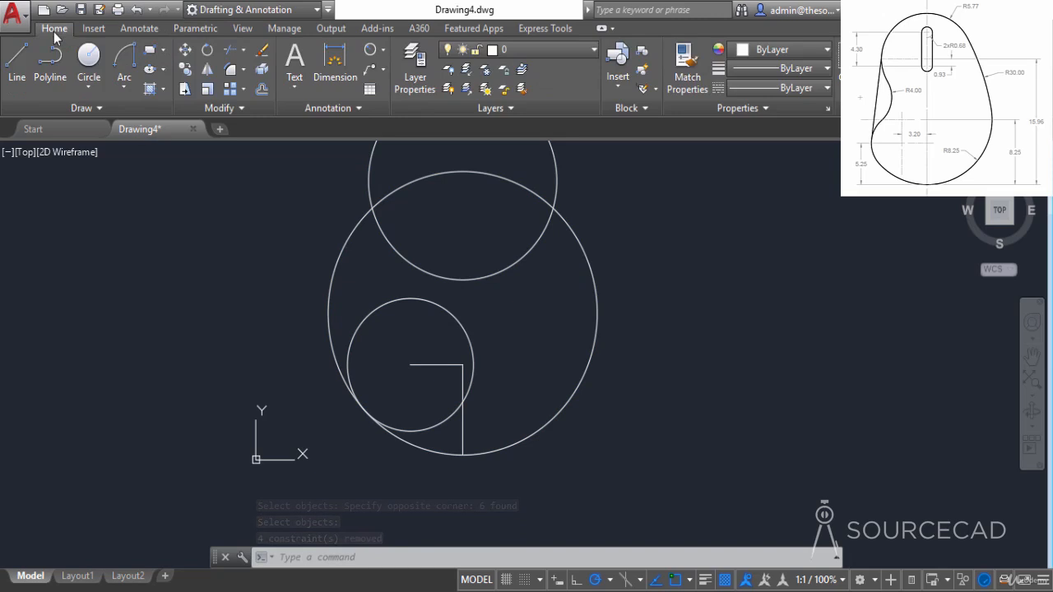
pyautogui.click(423, 364)
pyautogui.click(463, 418)
pyautogui.click(470, 430)
pyautogui.click(475, 433)
pyautogui.click(455, 438)
pyautogui.rightClick(506, 345)
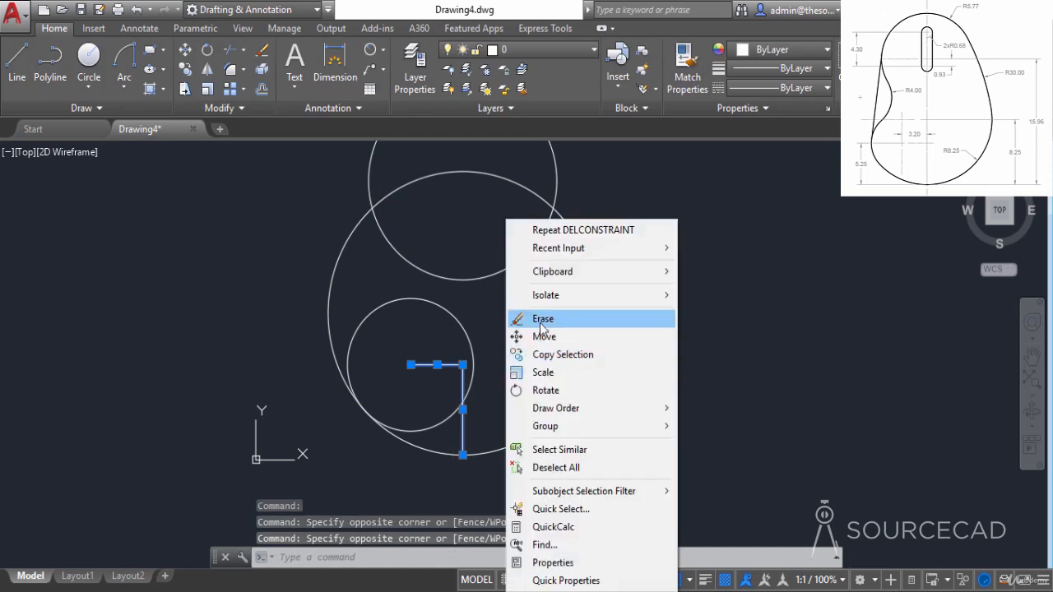
pyautogui.click(537, 317)
# Step: Draw a Tan, Tan, Radius circle of radius 4 tangent to the left sides of the small inner circle and the upper circle
pyautogui.moveTo(506, 294); pyautogui.dragTo(540, 341, button='middle')
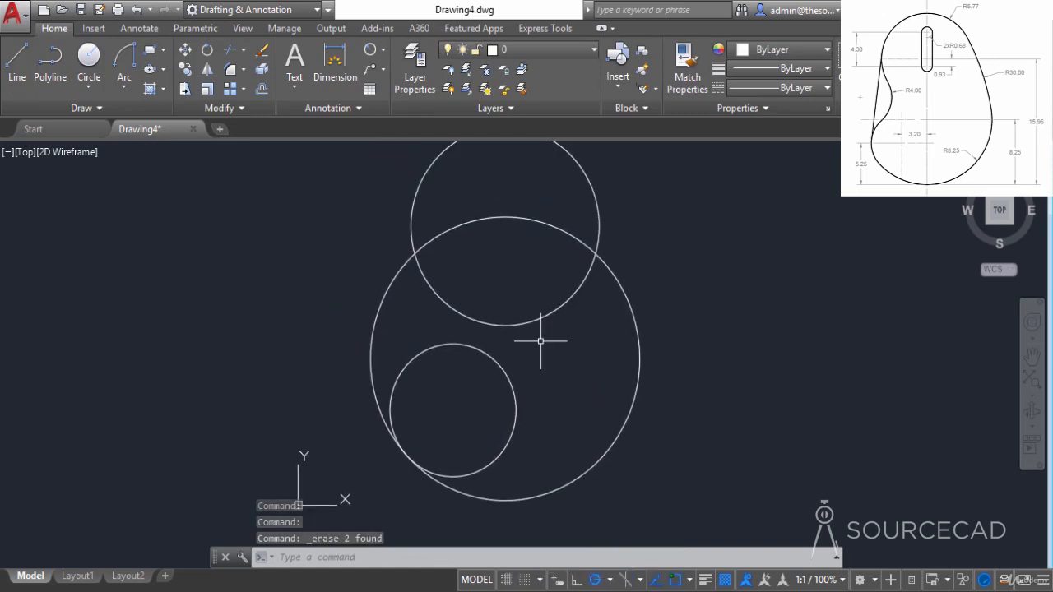
pyautogui.click(92, 87)
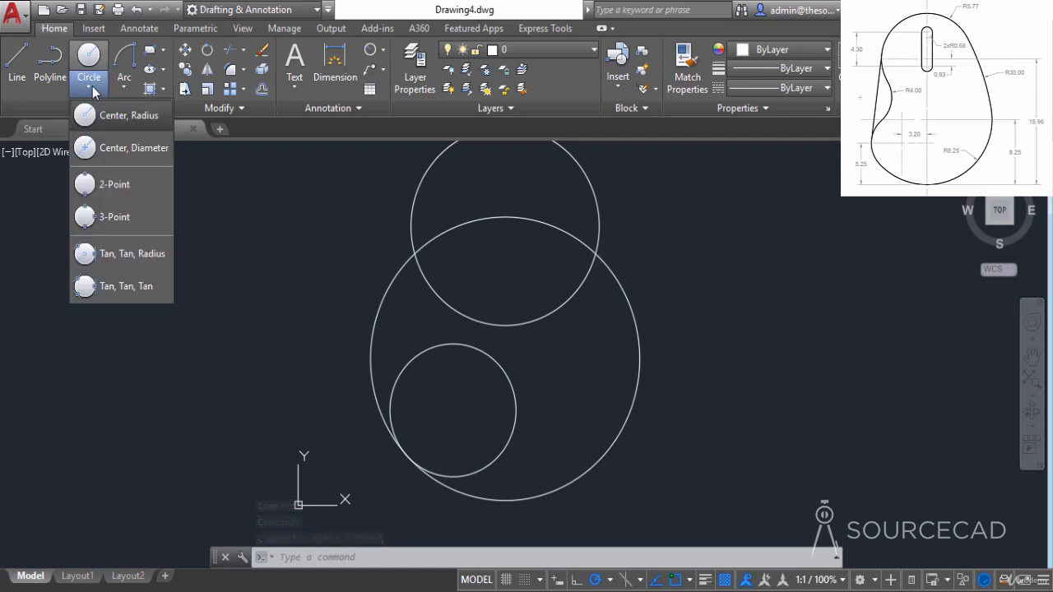
pyautogui.click(145, 256)
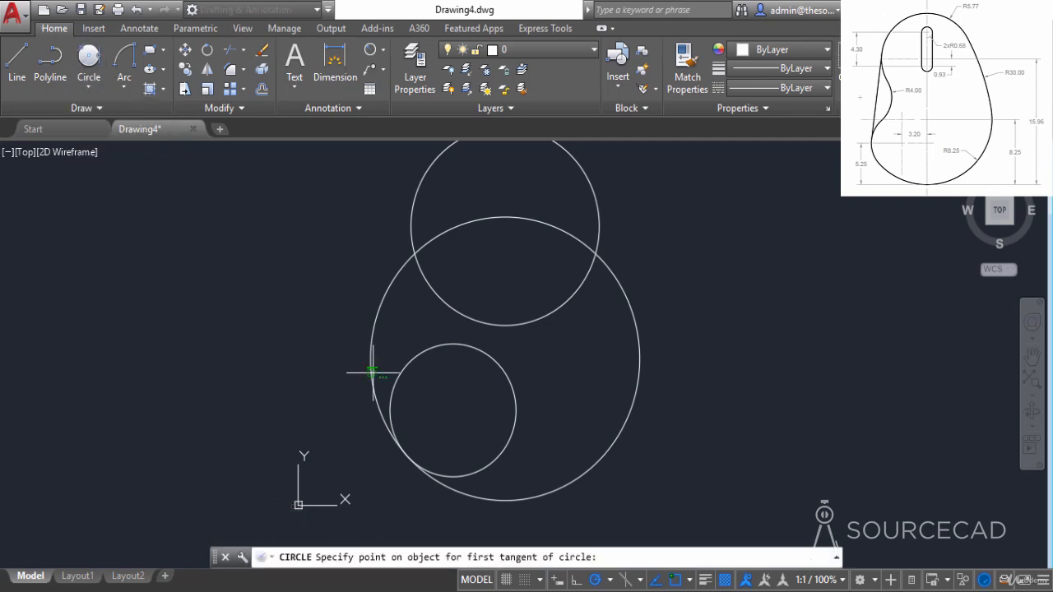
pyautogui.click(401, 368)
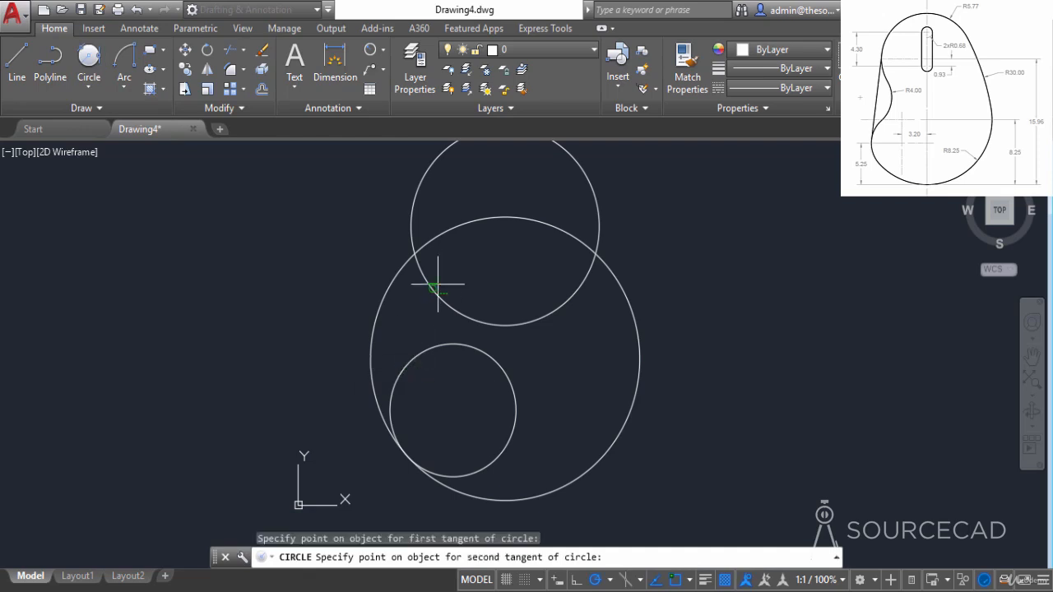
pyautogui.click(420, 272)
pyautogui.write('4')
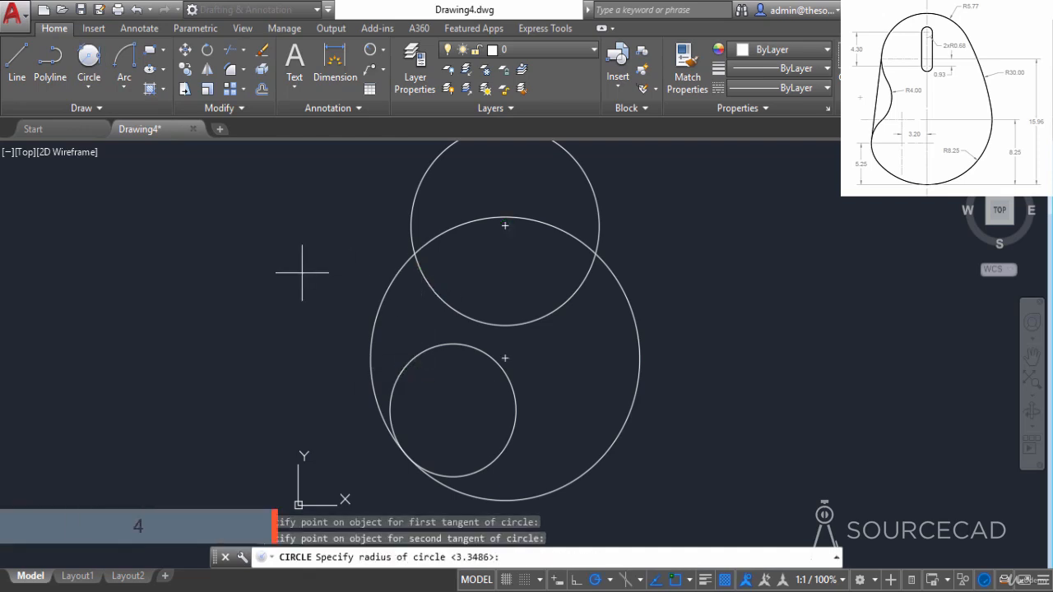
pyautogui.press('Return')
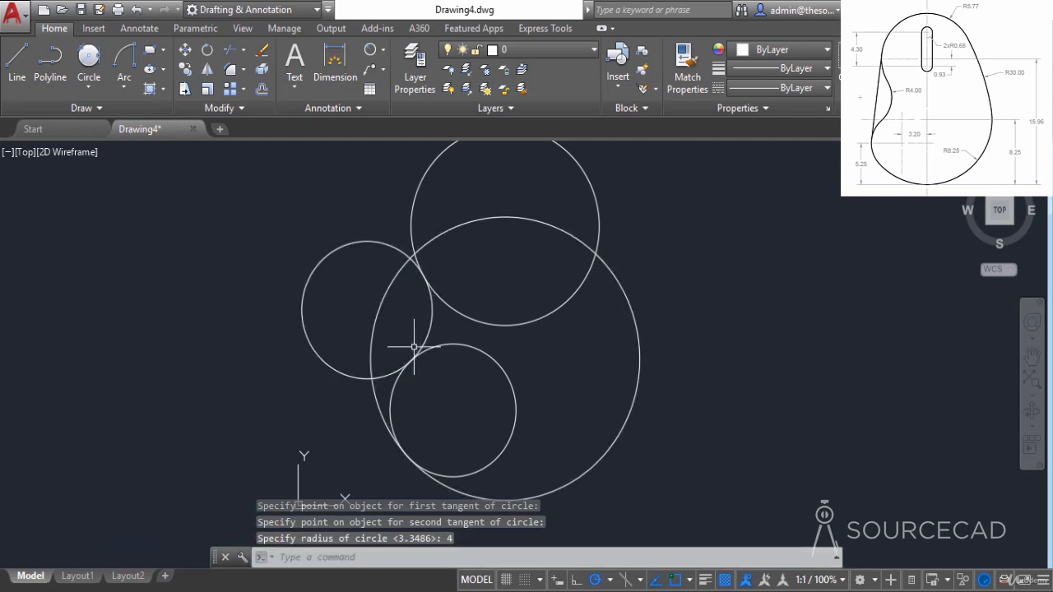
# Step: Draw a Tan, Tan, Radius circle of radius 30 tangent to the right sides of the upper circle and the large lower circle
pyautogui.moveTo(523, 352); pyautogui.dragTo(459, 400, button='middle')
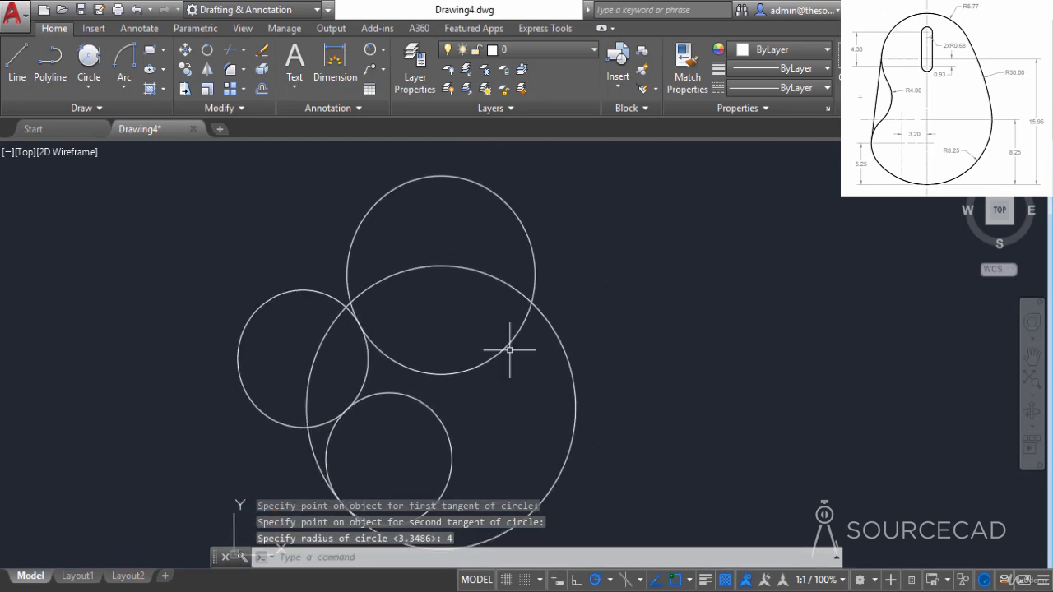
pyautogui.click(86, 83)
pyautogui.click(129, 255)
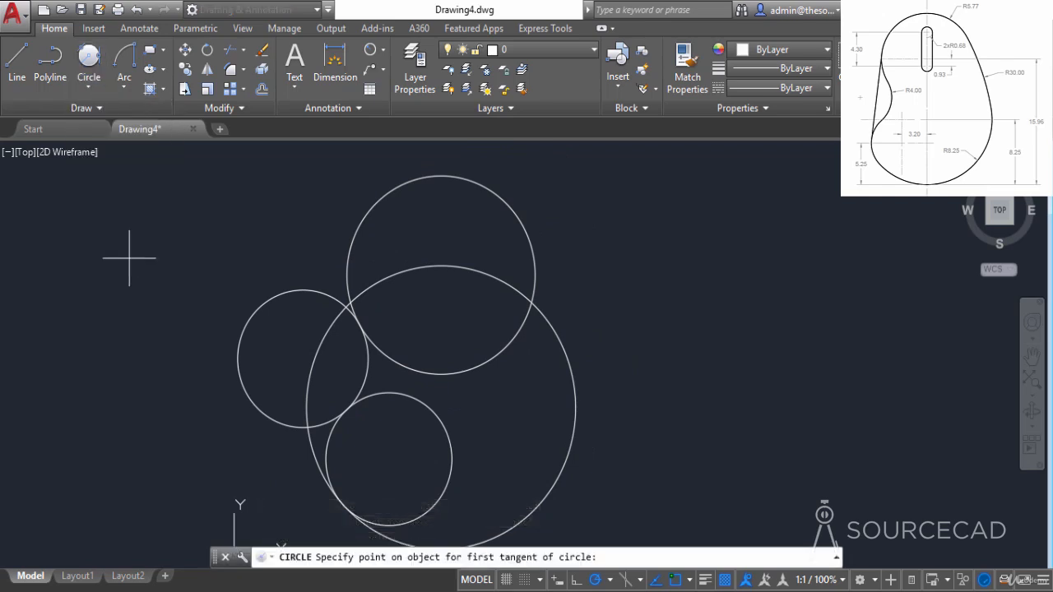
pyautogui.click(497, 212)
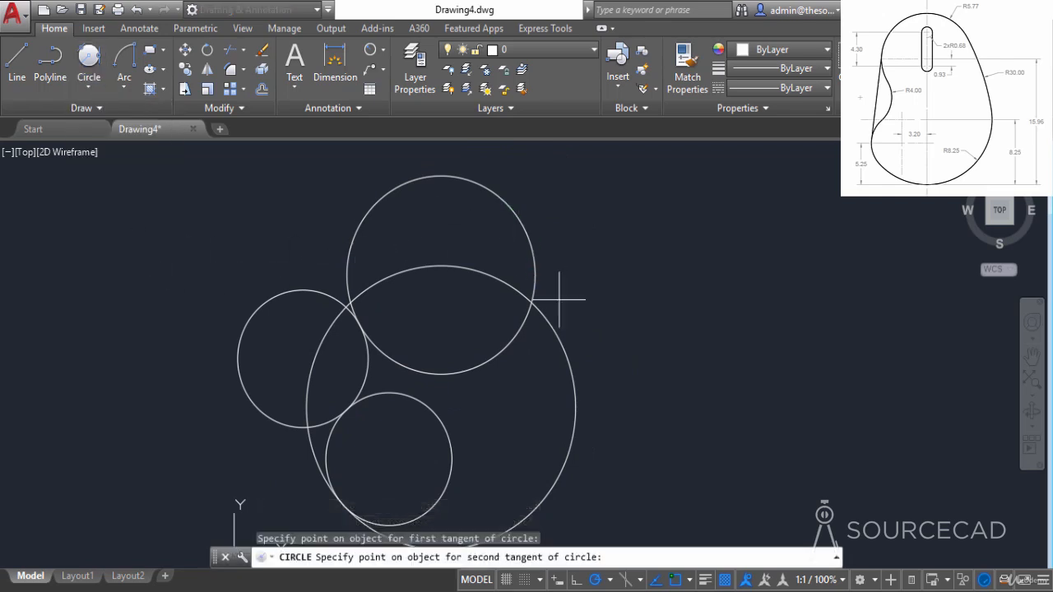
pyautogui.click(568, 357)
pyautogui.write('30')
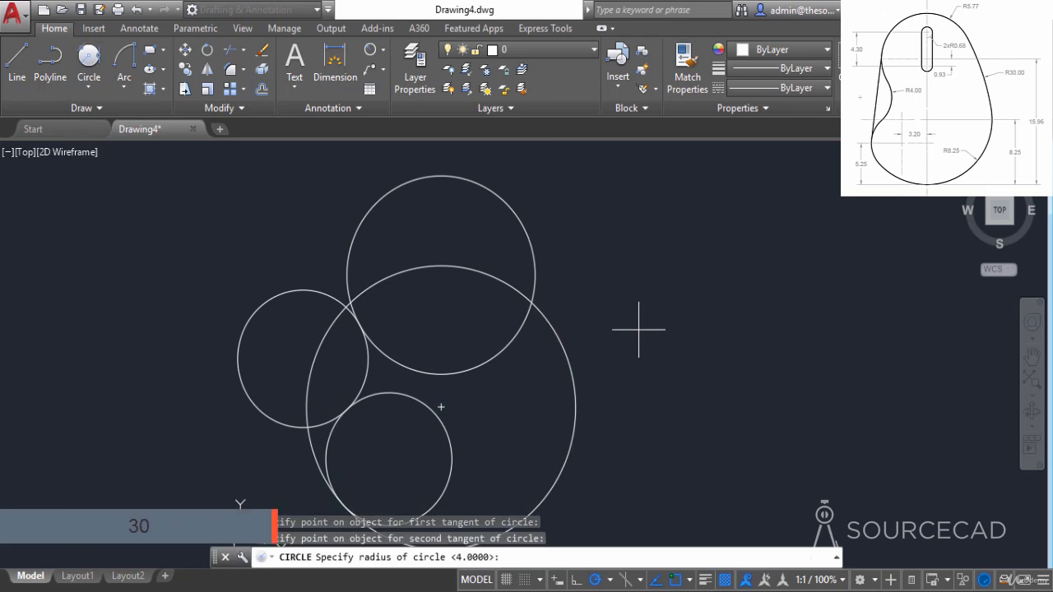
pyautogui.press('Return')
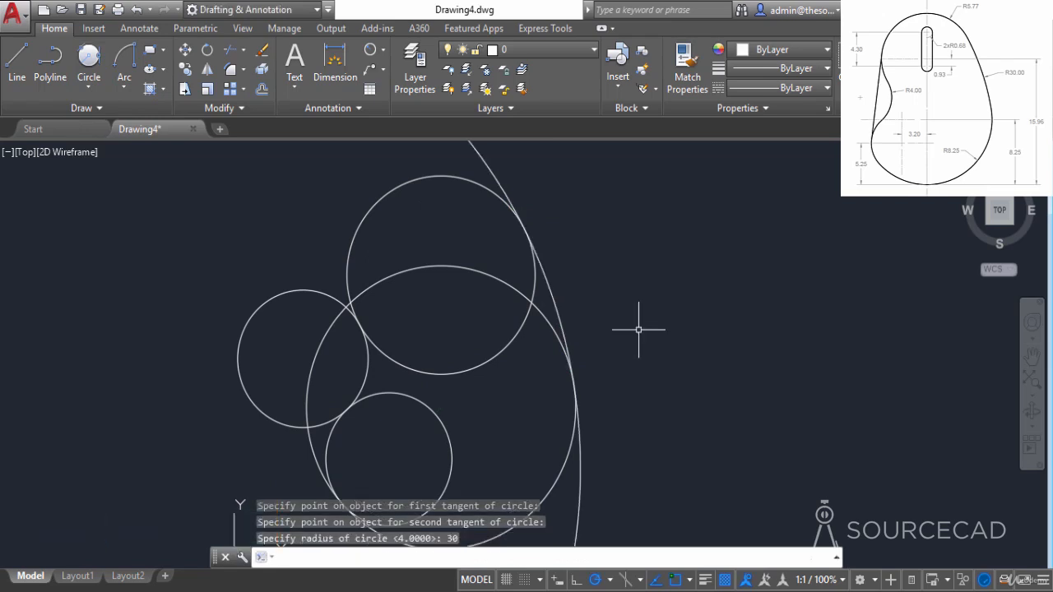
# Step: Trim the R30 circle with all objects as cutting edges, keeping only the arc between its two tangent points
pyautogui.scroll(-1, 686, 287)
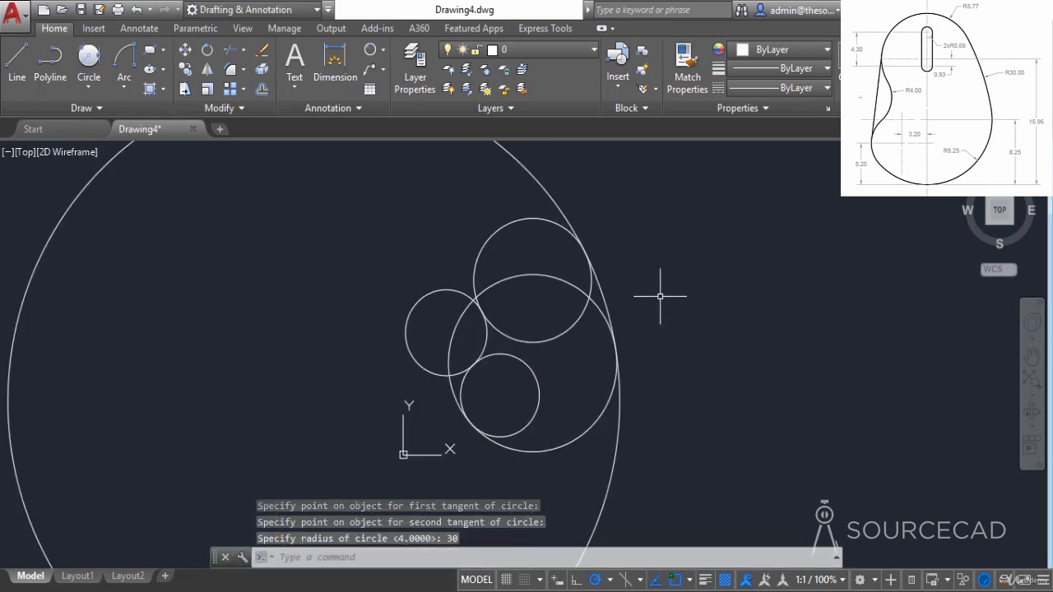
pyautogui.click(230, 50)
pyautogui.press('Return')
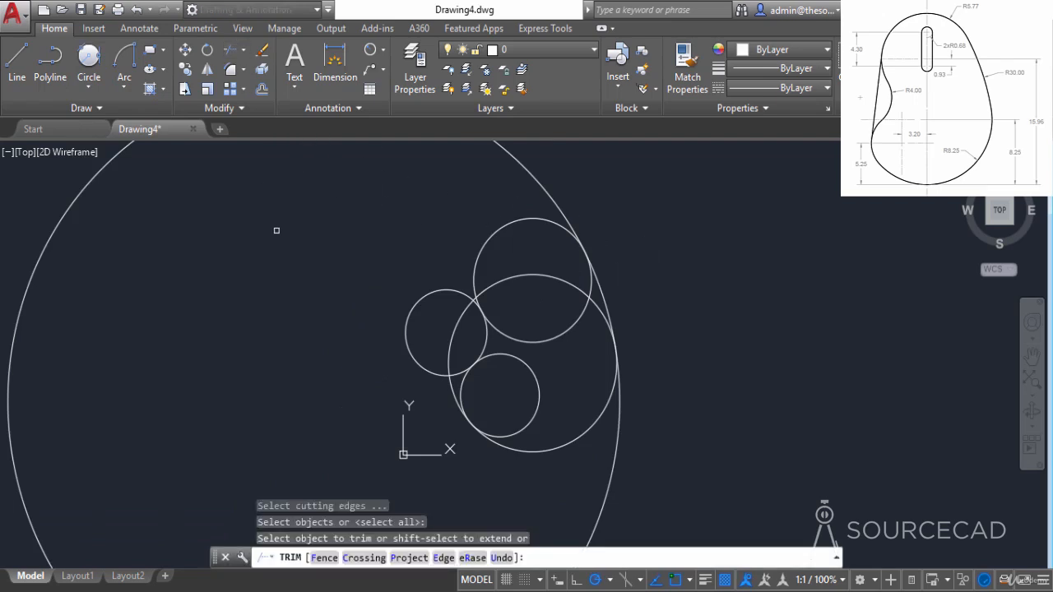
pyautogui.click(538, 176)
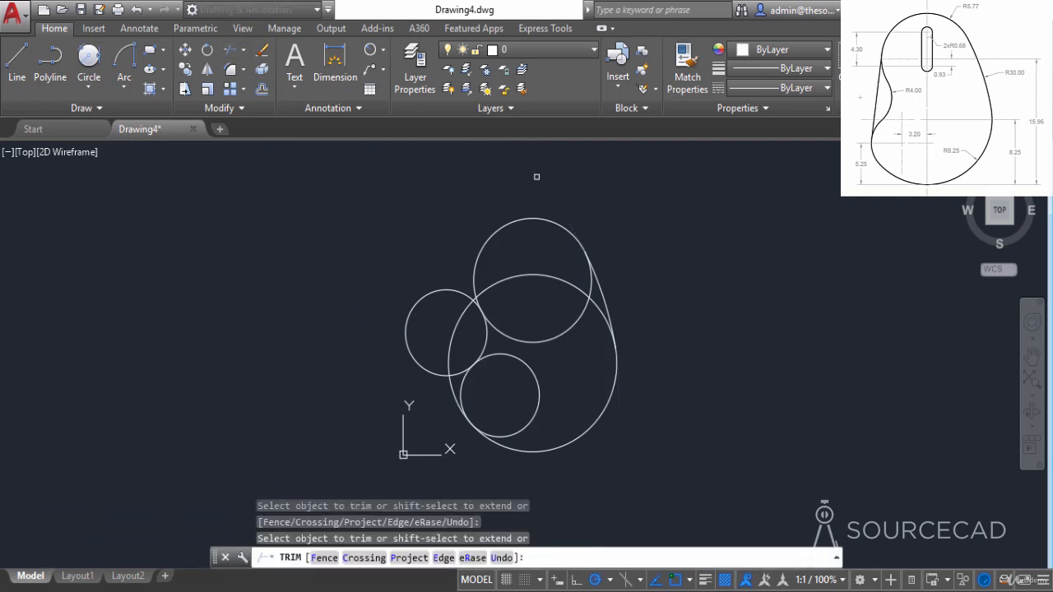
# Step: Trim away the outer part of the R4 circle and the left side of the large lower circle
pyautogui.scroll(3, 433, 205)
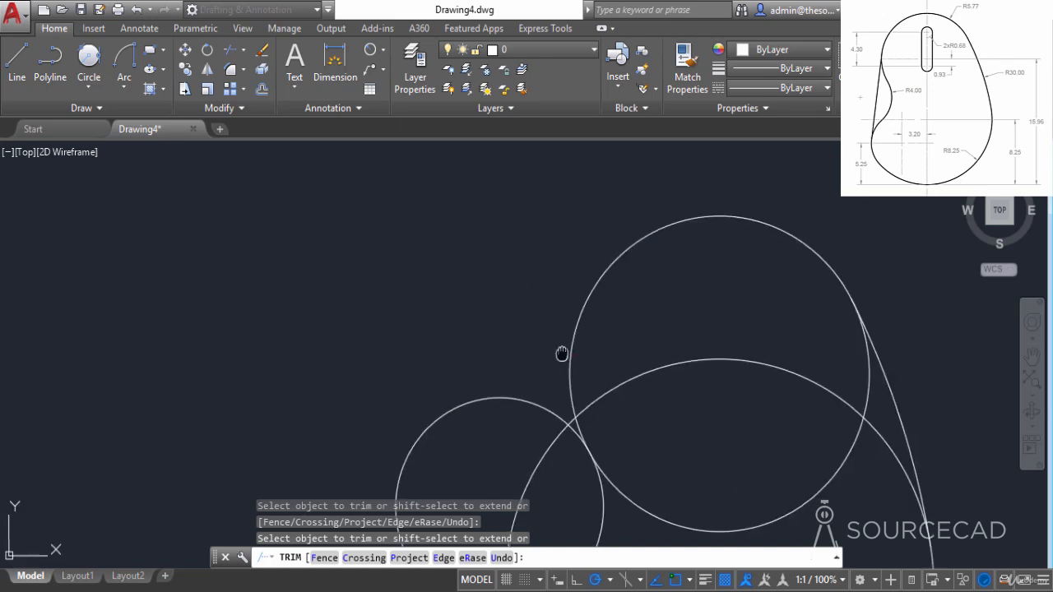
pyautogui.scroll(3, 362, 247)
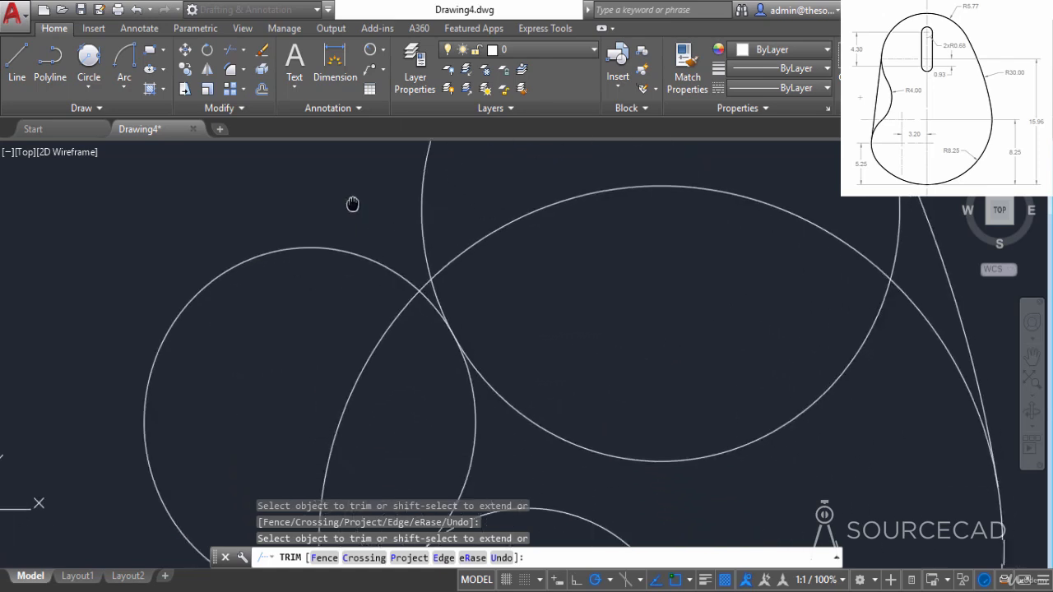
pyautogui.click(324, 229)
pyautogui.click(359, 325)
pyautogui.scroll(-3, 367, 336)
pyautogui.moveTo(377, 371); pyautogui.dragTo(361, 305, button='middle')
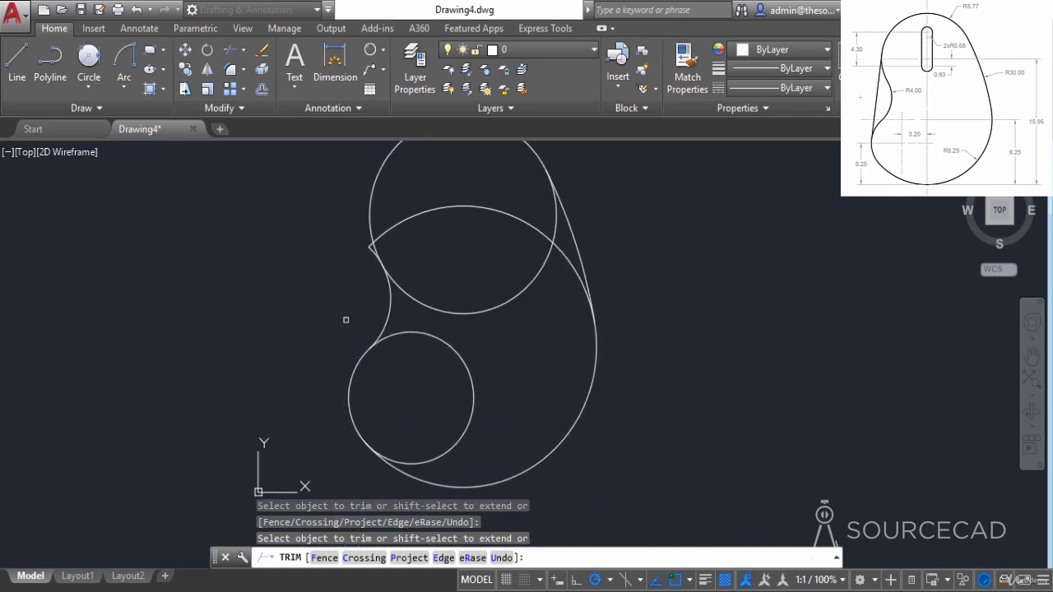
# Step: Trim the remaining overlapping inner arcs of the upper, small and large circles, leaving one continuous outer outline
pyautogui.scroll(3, 369, 266)
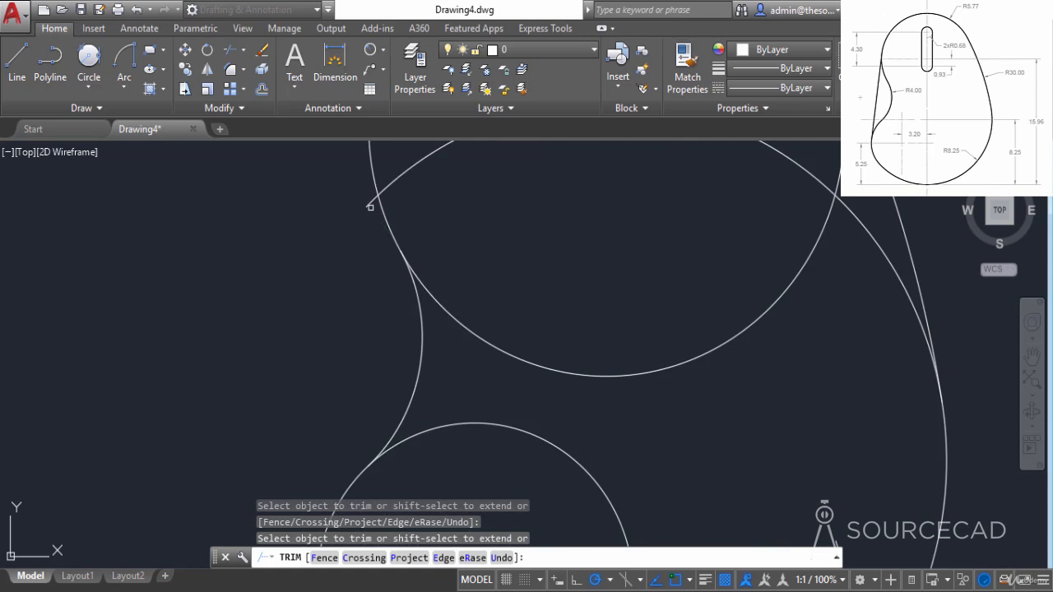
pyautogui.scroll(-4, 369, 206)
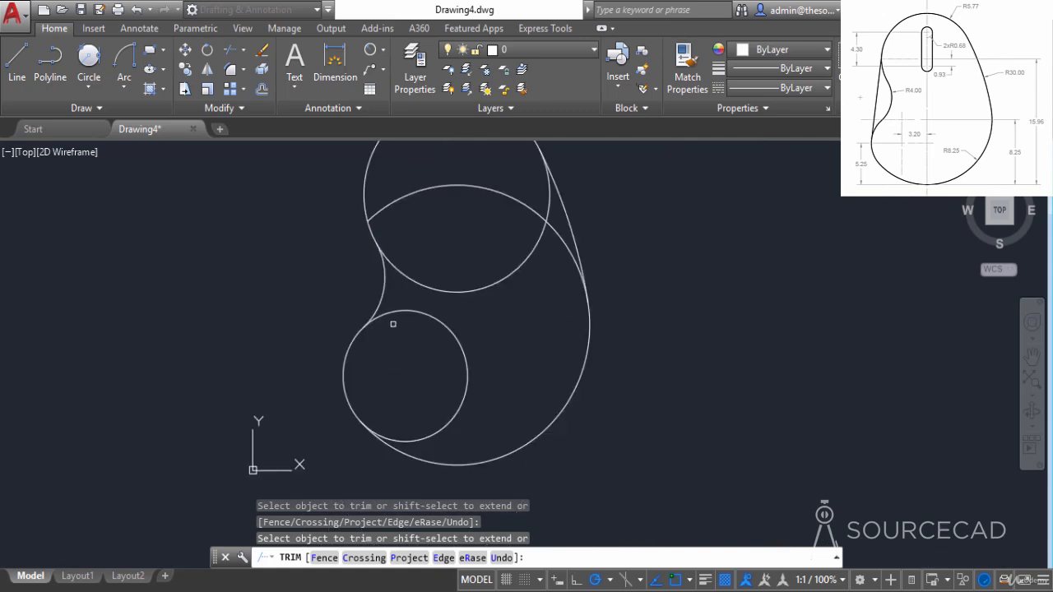
pyautogui.click(399, 311)
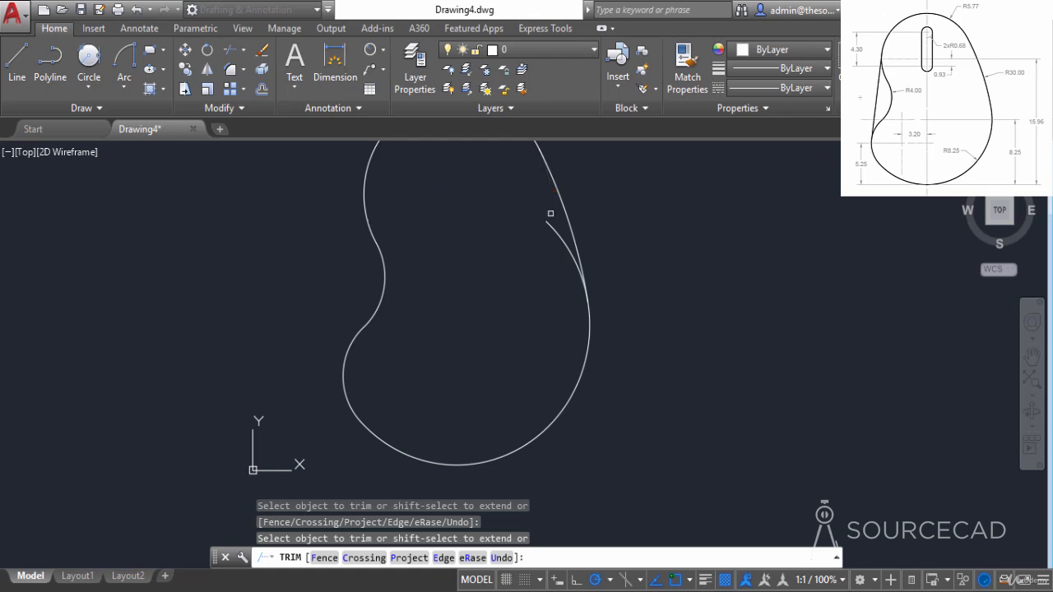
pyautogui.scroll(-3, 540, 243)
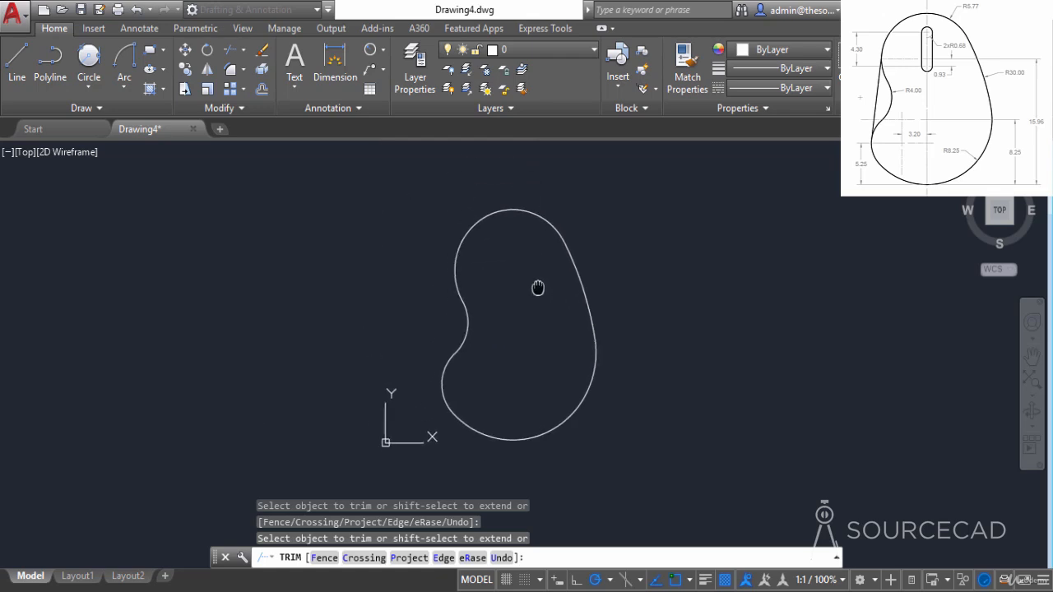
pyautogui.rightClick(628, 223)
pyautogui.click(652, 231)
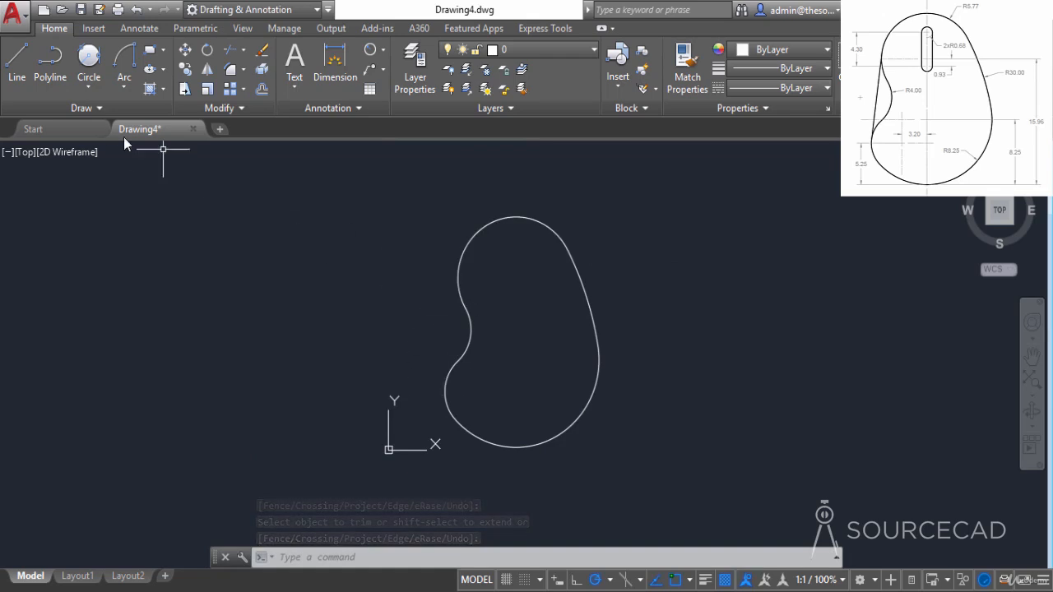
# Step: Draw a line tangent to the upper arc and the small lower-left arc, bridging the concave R4 notch
pyautogui.click(18, 70)
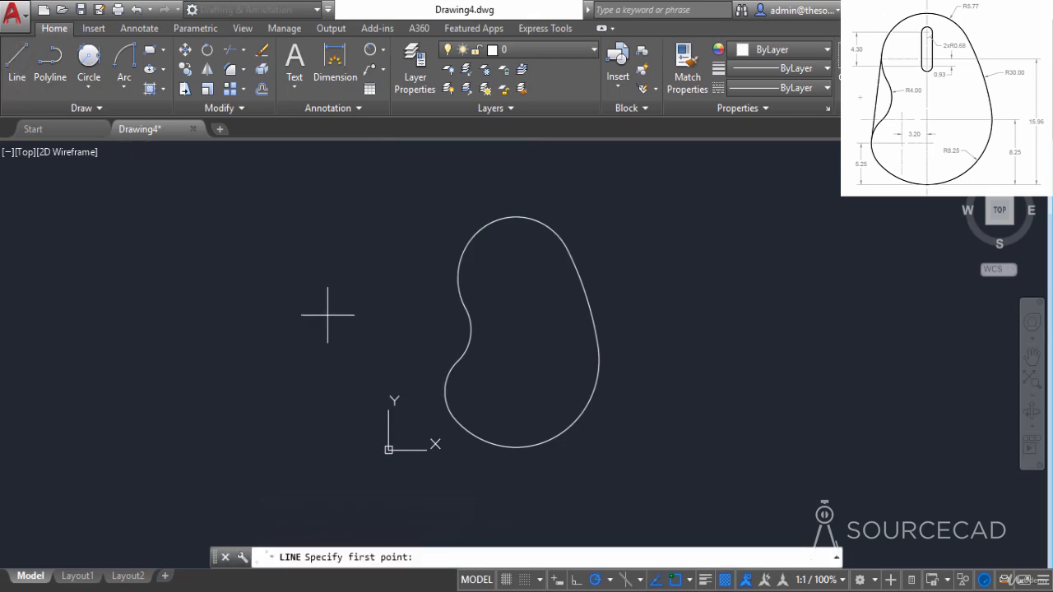
pyautogui.press('F8')
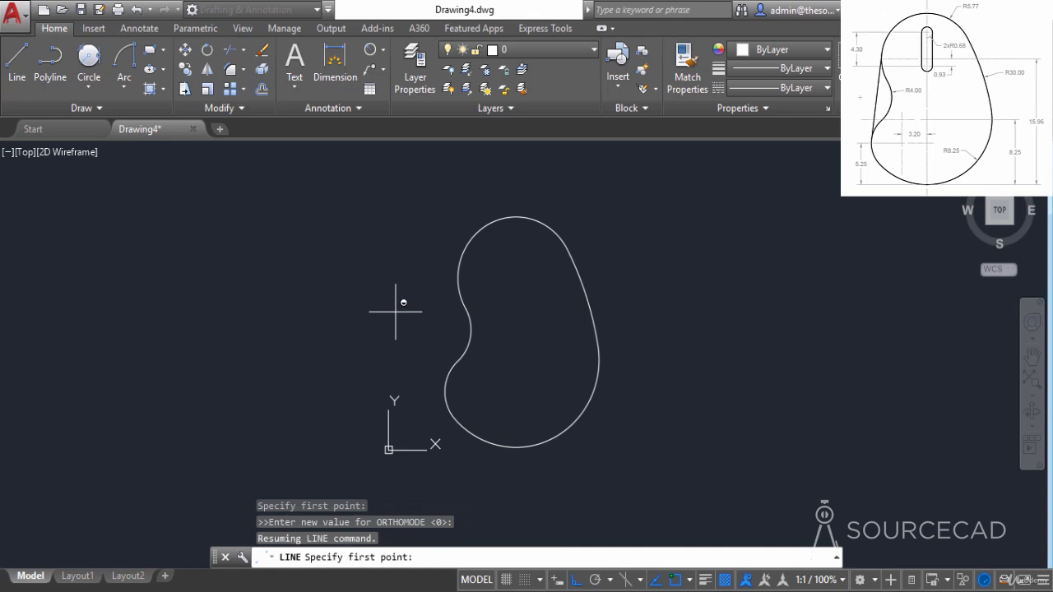
pyautogui.keyDown('shift'); pyautogui.rightClick(396, 330); pyautogui.keyUp('shift')
pyautogui.click(436, 445)
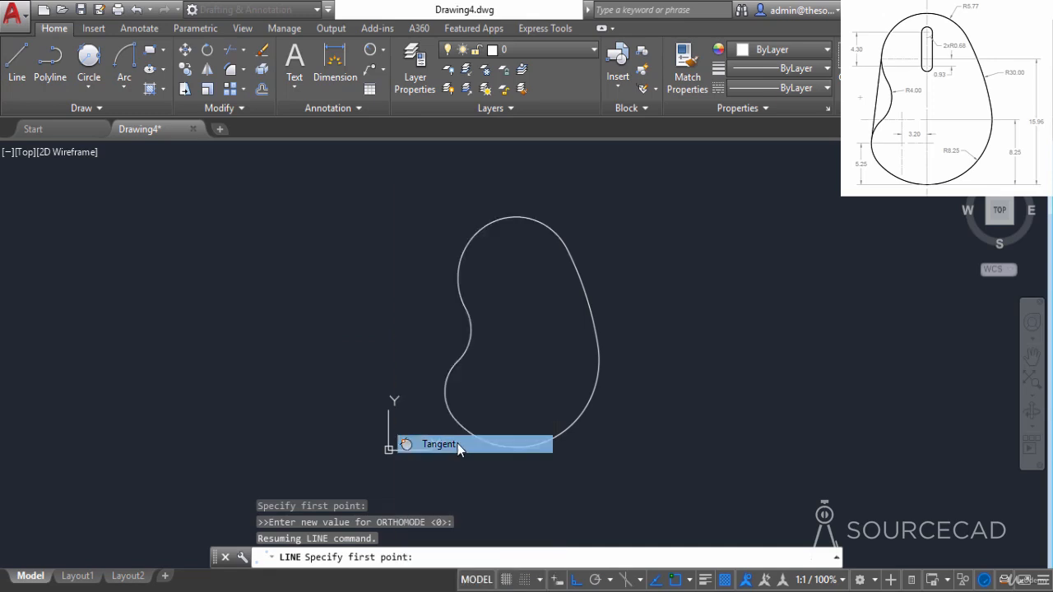
pyautogui.click(442, 272)
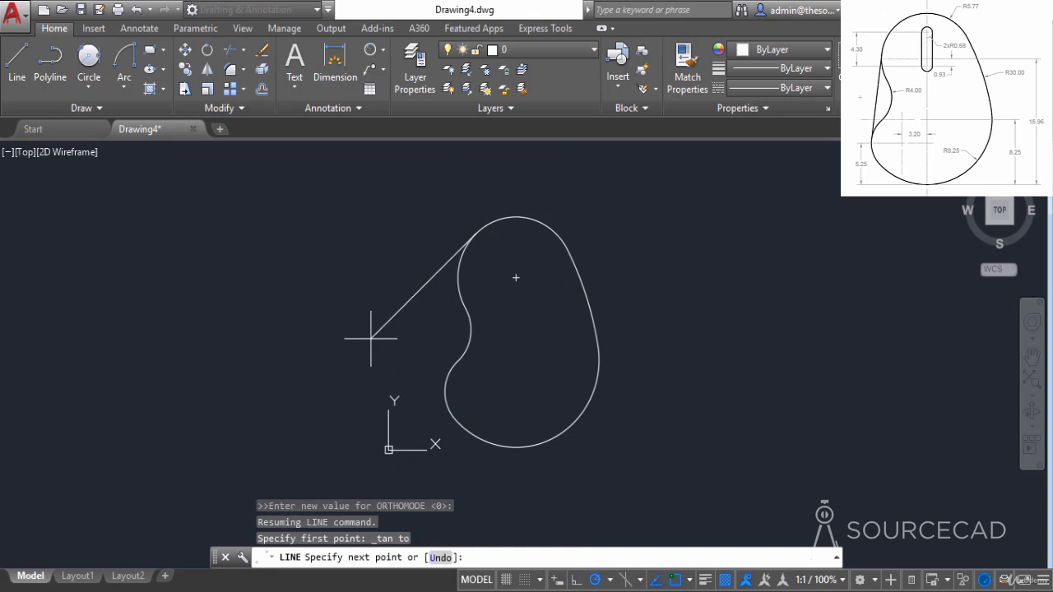
pyautogui.keyDown('shift'); pyautogui.rightClick(375, 331); pyautogui.keyUp('shift')
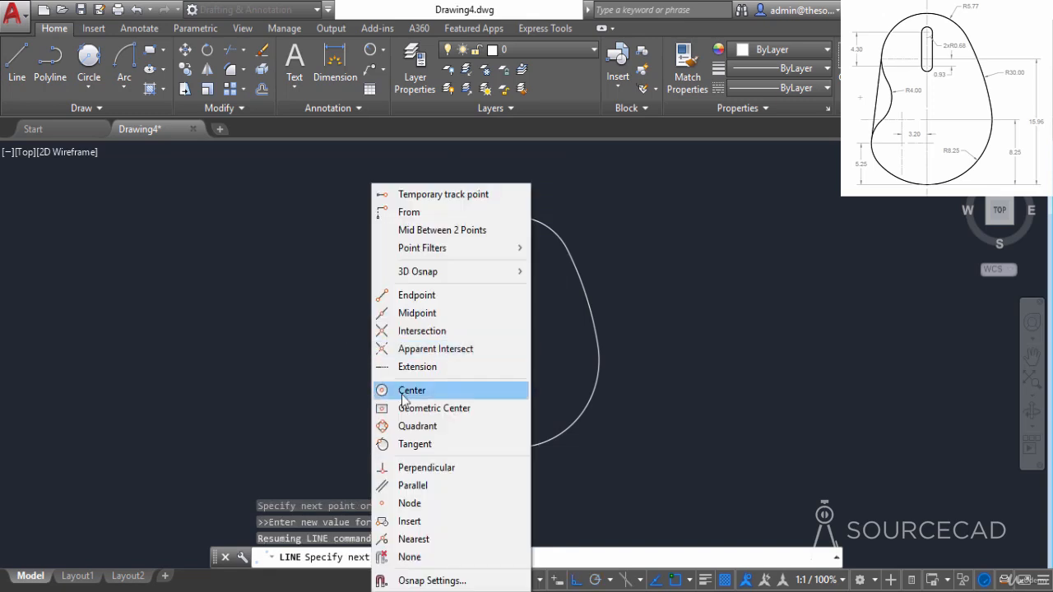
pyautogui.click(414, 445)
pyautogui.click(444, 385)
pyautogui.rightClick(354, 316)
pyautogui.click(404, 332)
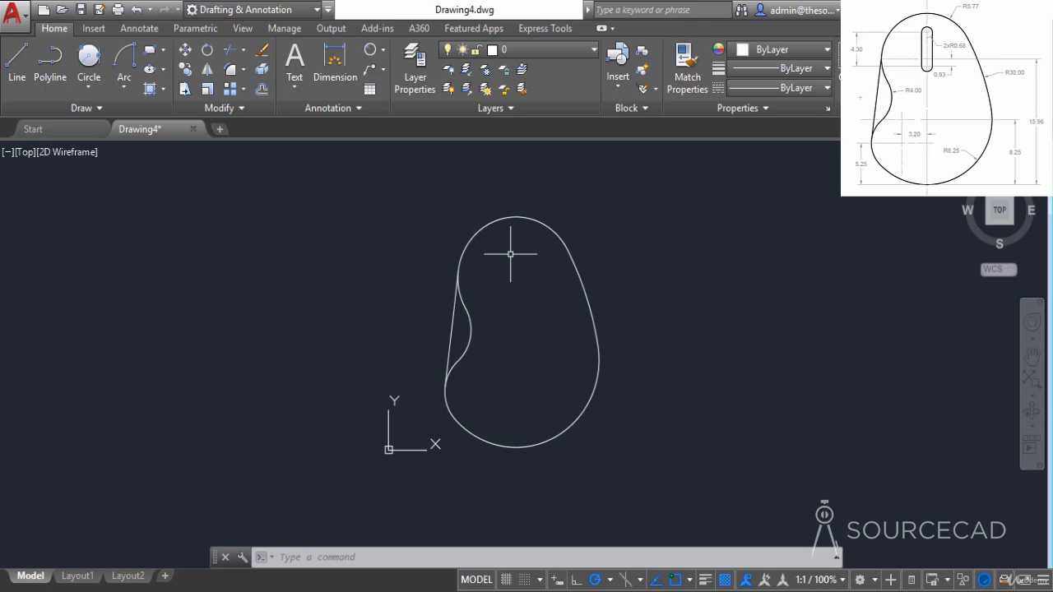
# Step: Draw a vertical helper line 15.03 long upward from the bottom quadrant of the large lower arc
pyautogui.click(16, 60)
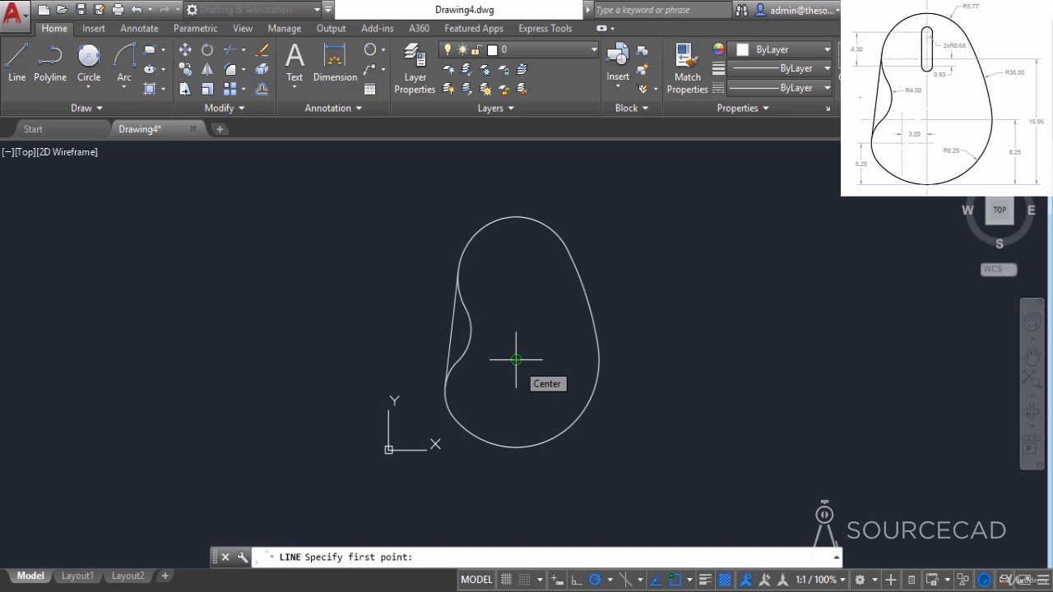
pyautogui.click(516, 447)
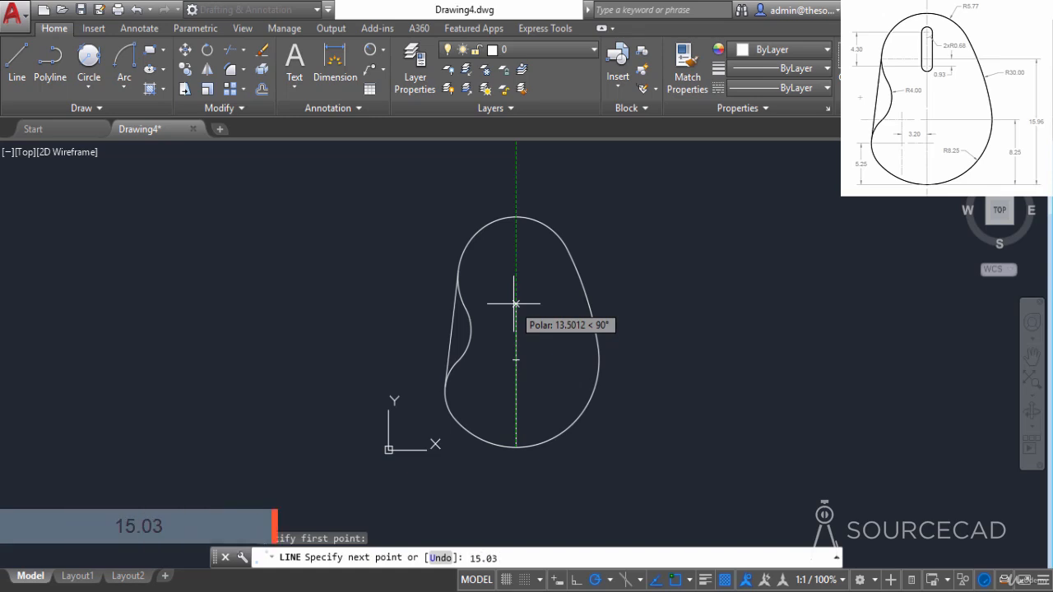
pyautogui.write('15.03')
pyautogui.press('Return')
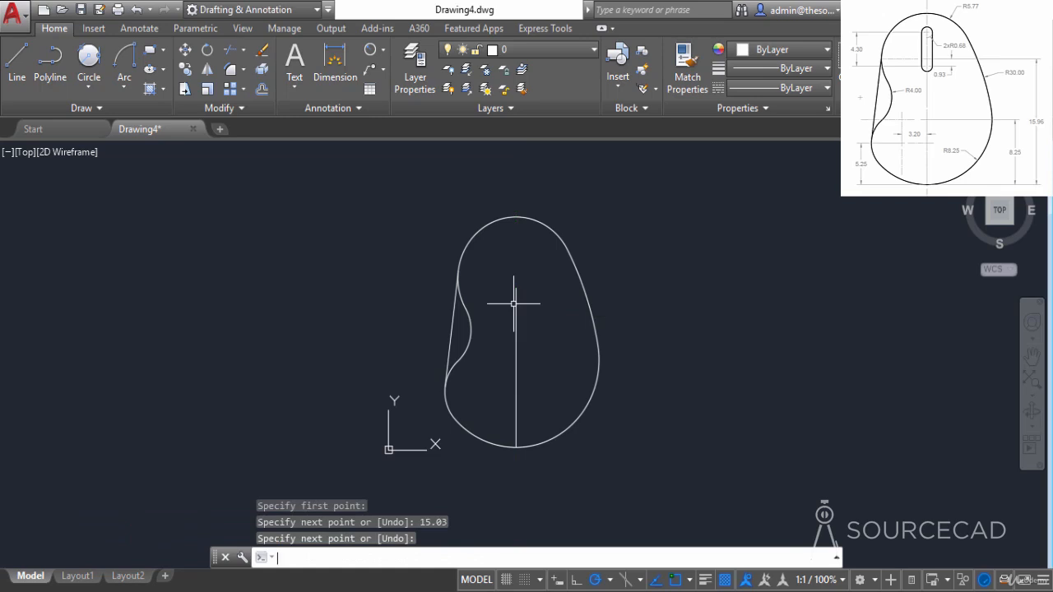
pyautogui.press('Return')
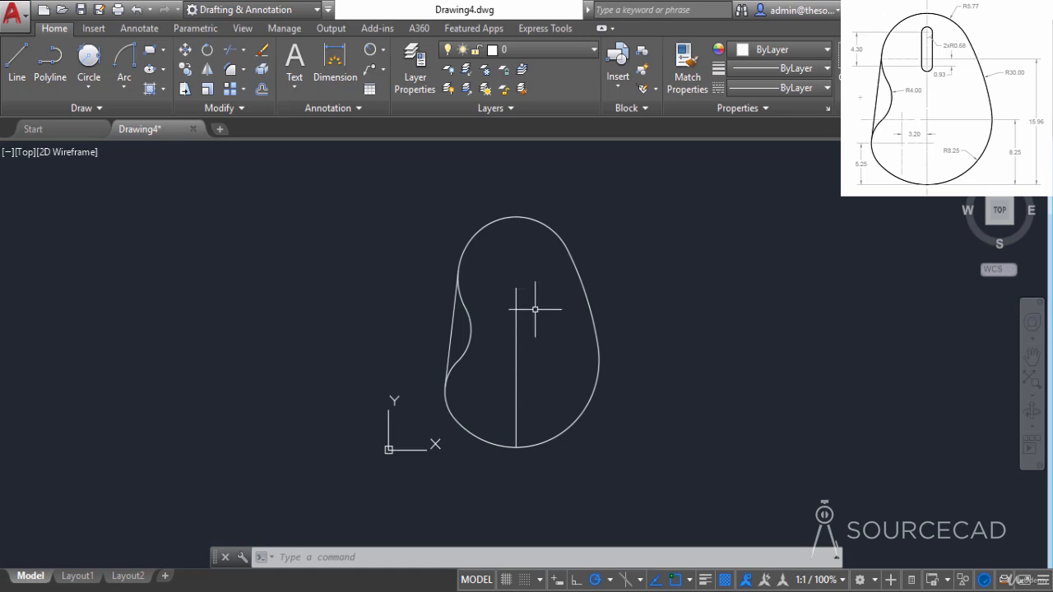
# Step: Draw a rectangle 1.36 wide and 4.30 high in the empty space to the right of the profile
pyautogui.click(149, 53)
pyautogui.click(641, 308)
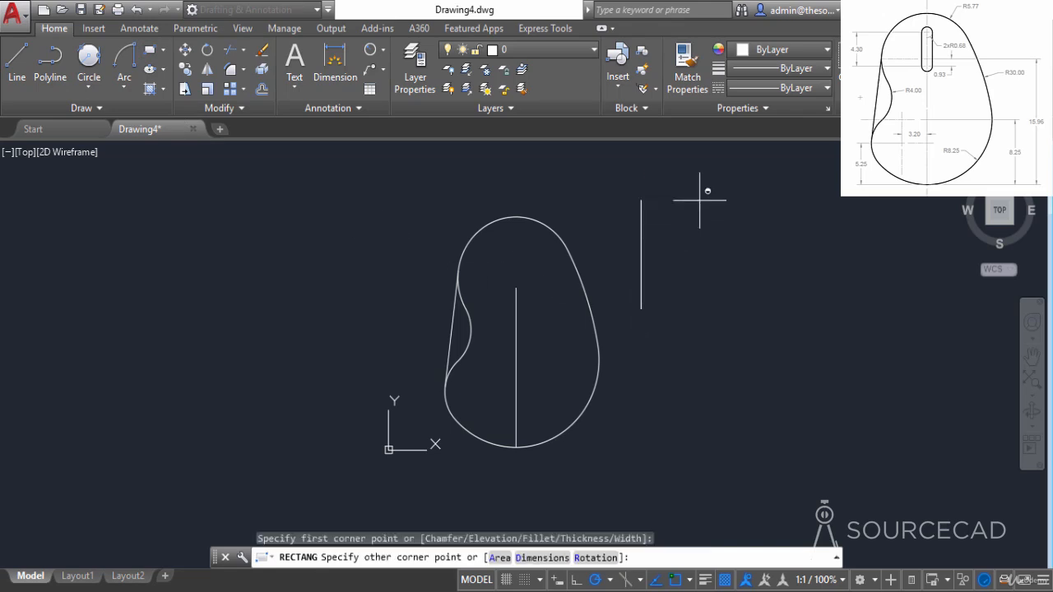
pyautogui.write('@1.36,4.30')
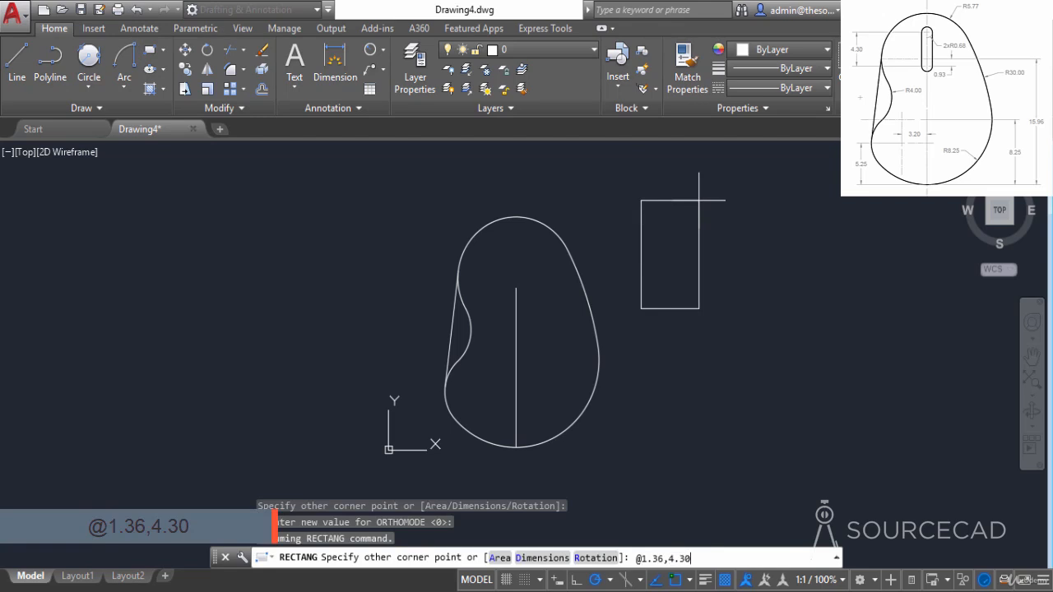
pyautogui.press('Return')
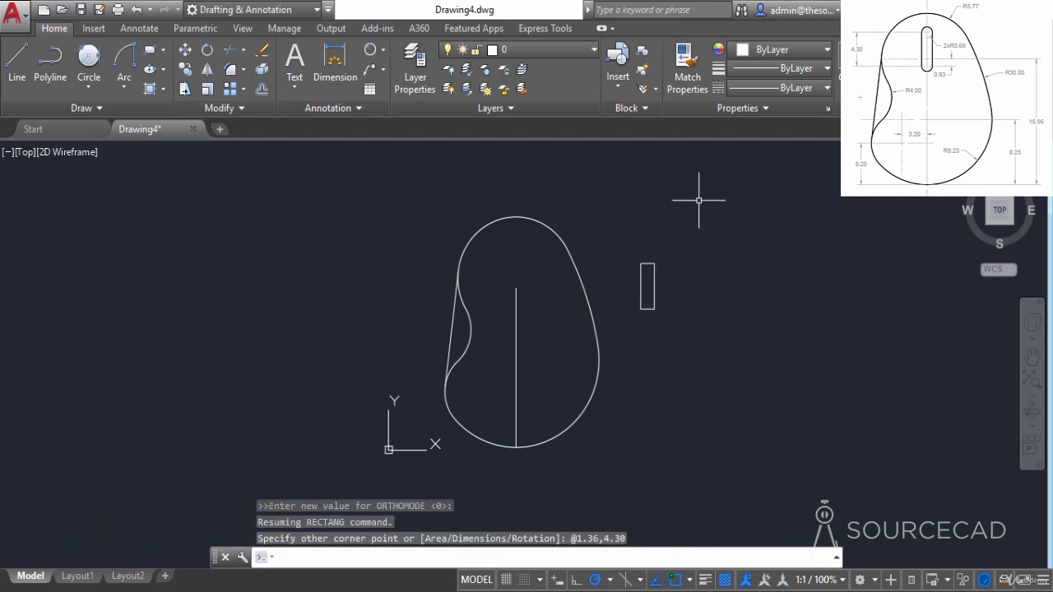
# Step: Explode the rectangle and erase its short upper and lower edges
pyautogui.click(684, 277)
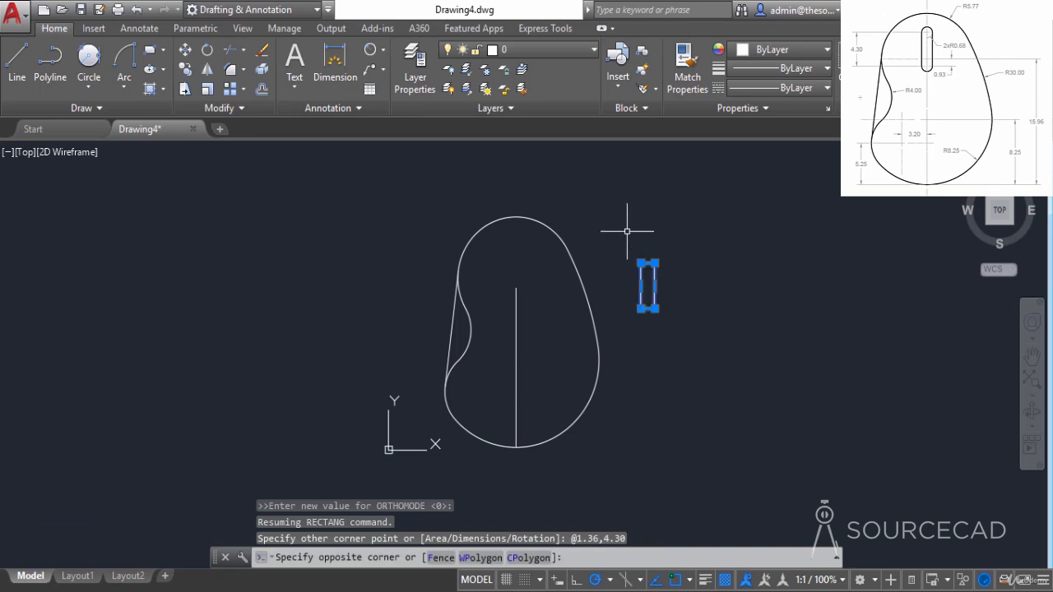
pyautogui.click(627, 231)
pyautogui.write('x')
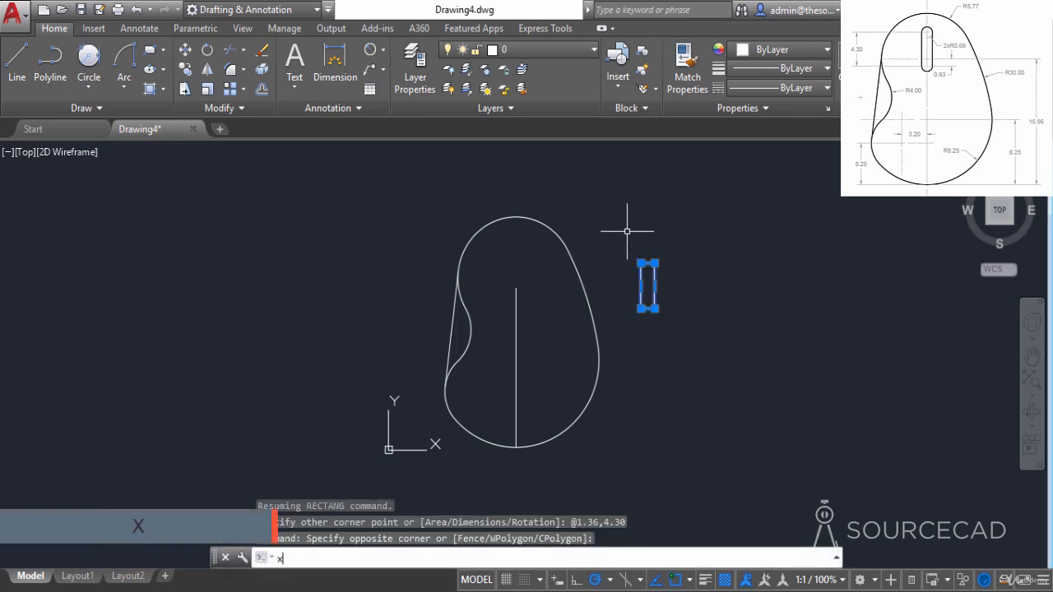
pyautogui.press('Return')
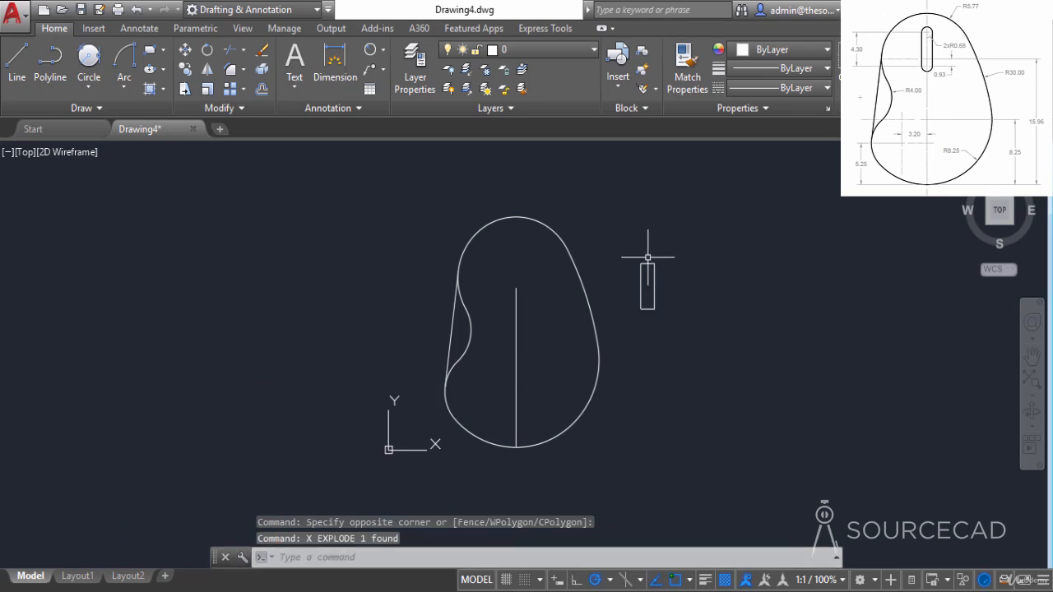
pyautogui.click(645, 263)
pyautogui.click(647, 309)
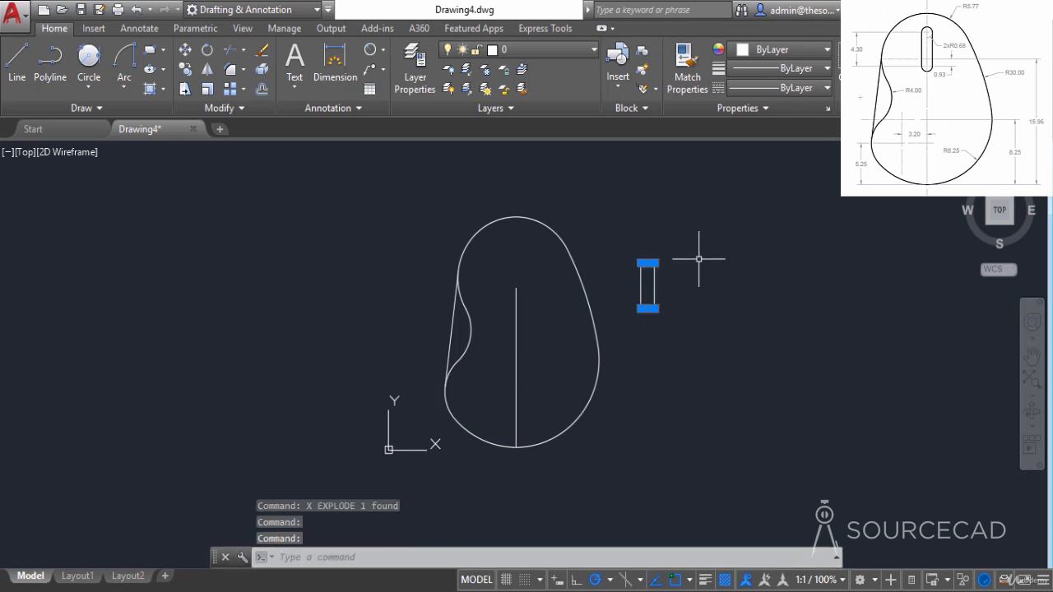
pyautogui.rightClick(699, 219)
pyautogui.click(720, 318)
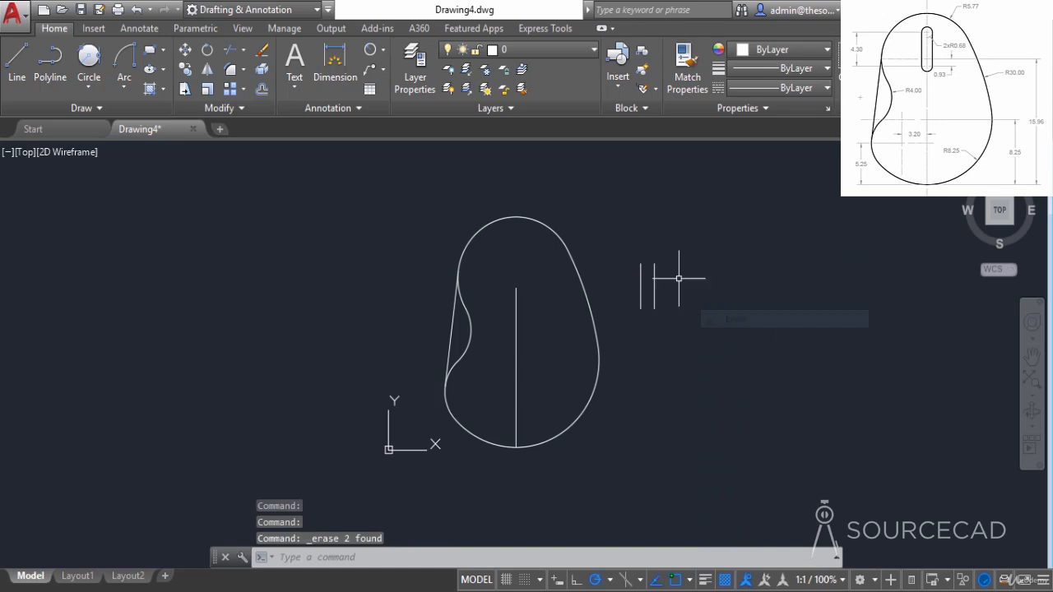
# Step: Fillet both ends of the two parallel vertical lines to form a slot with semicircular ends
pyautogui.click(231, 69)
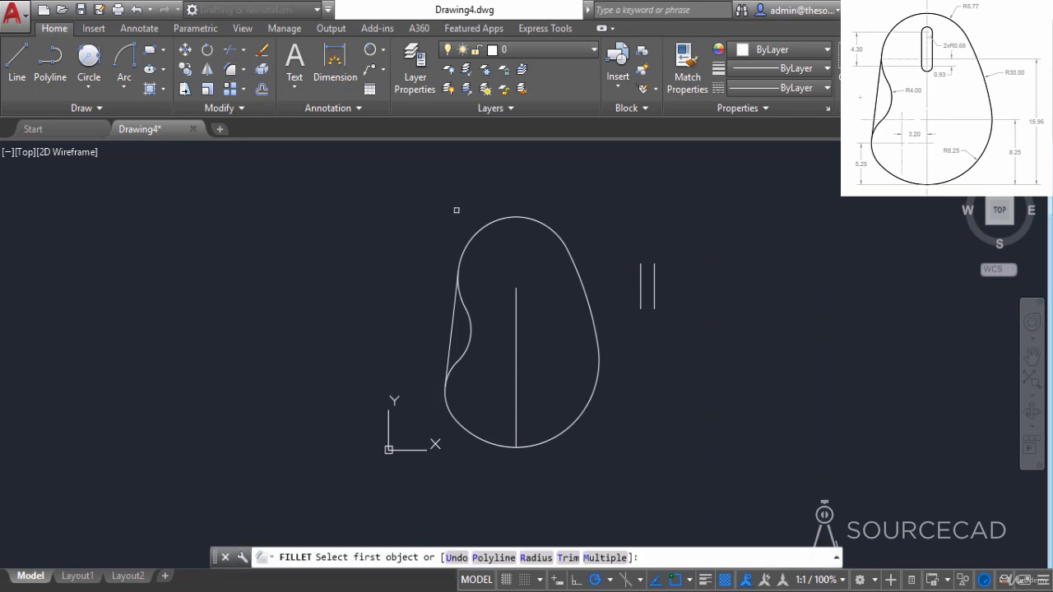
pyautogui.click(642, 273)
pyautogui.rightClick(675, 258)
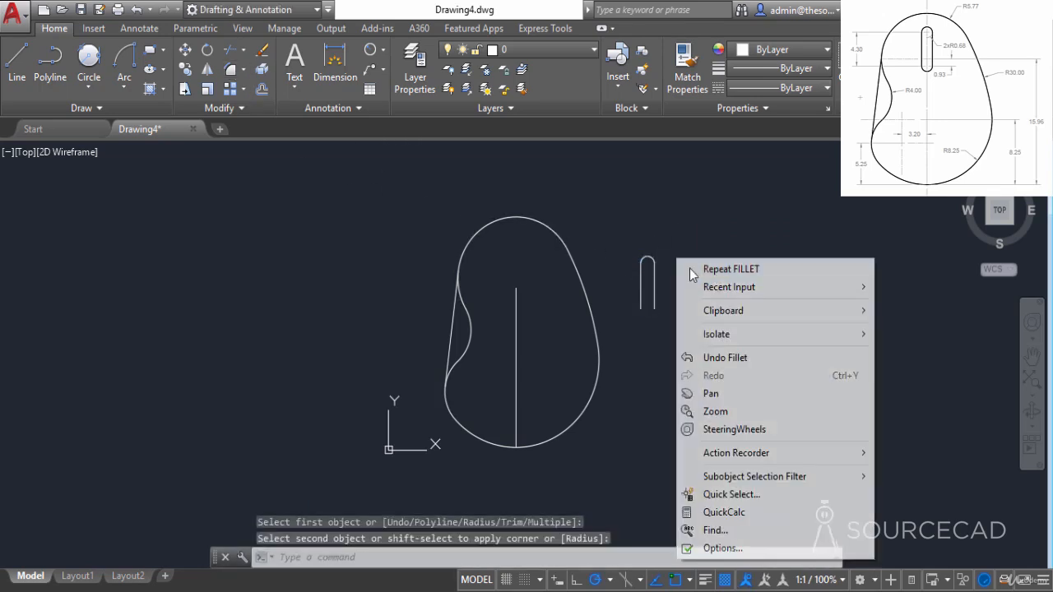
pyautogui.click(699, 270)
pyautogui.click(641, 299)
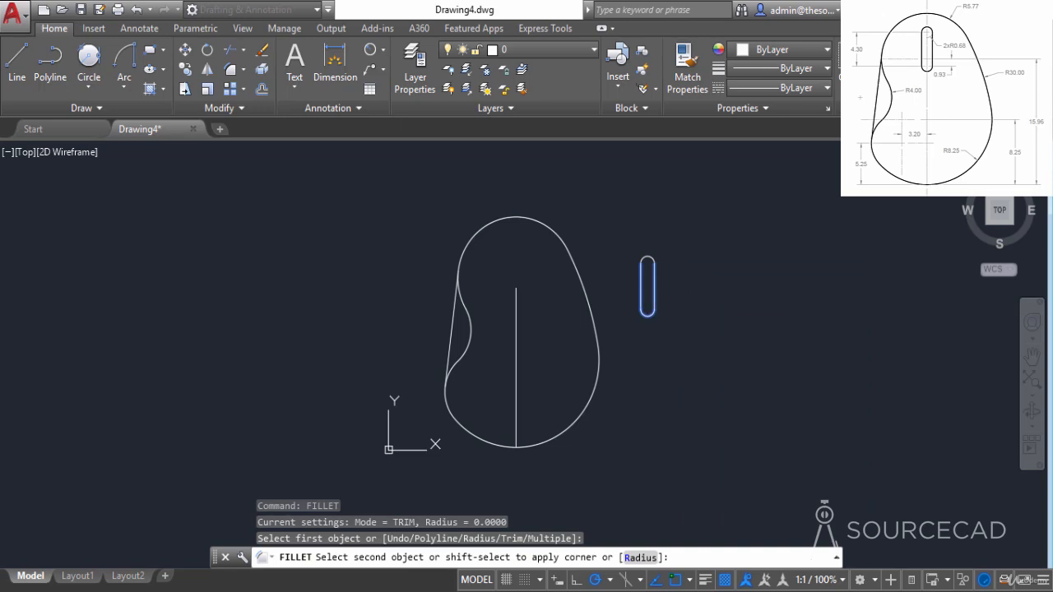
pyautogui.click(655, 286)
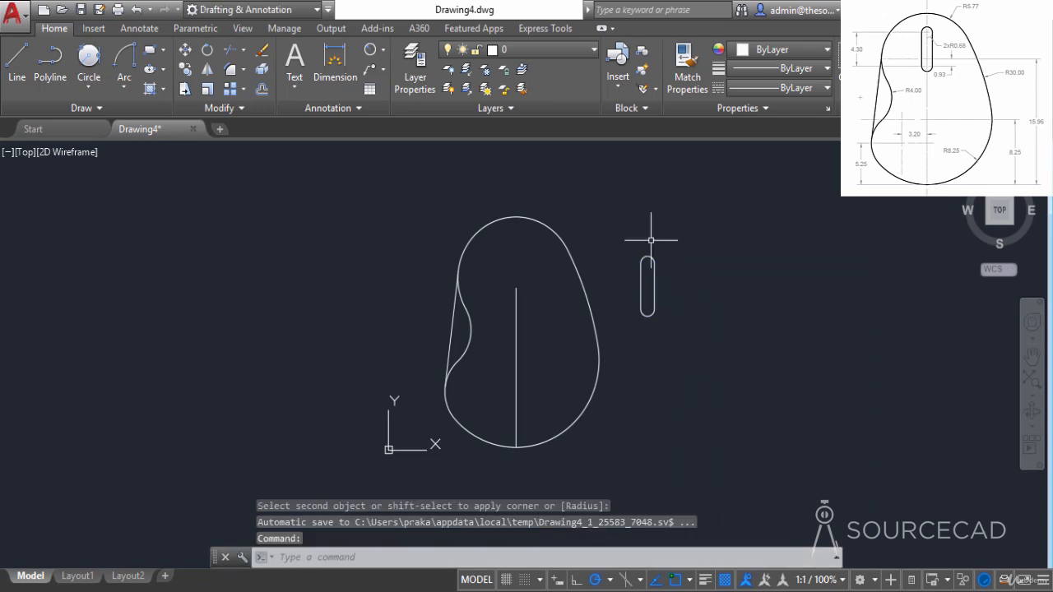
# Step: Move the whole slot from its lower arc's center to the upper end of the vertical helper line
pyautogui.click(625, 229)
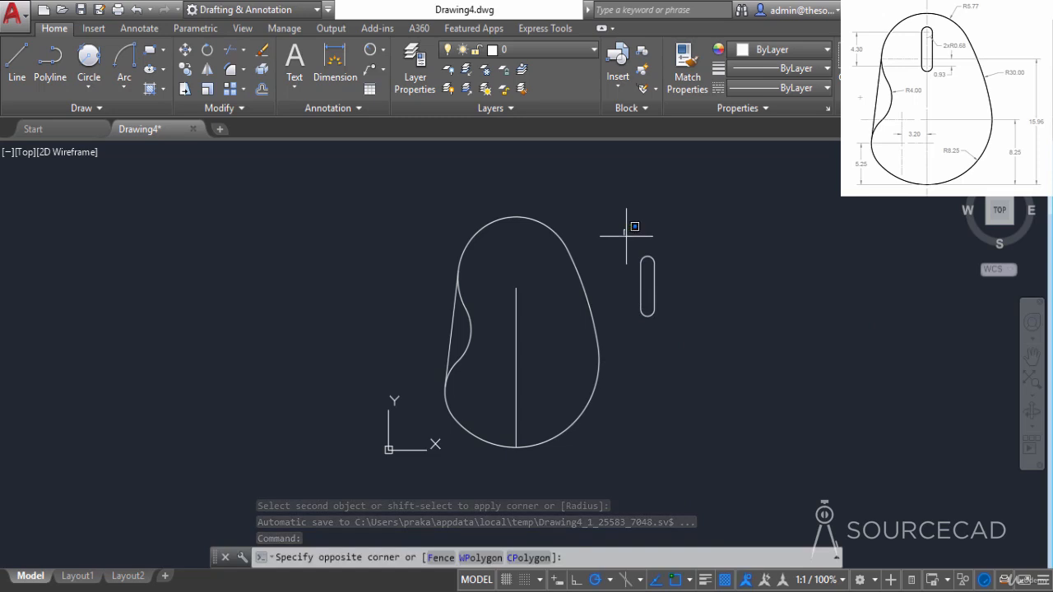
pyautogui.click(677, 338)
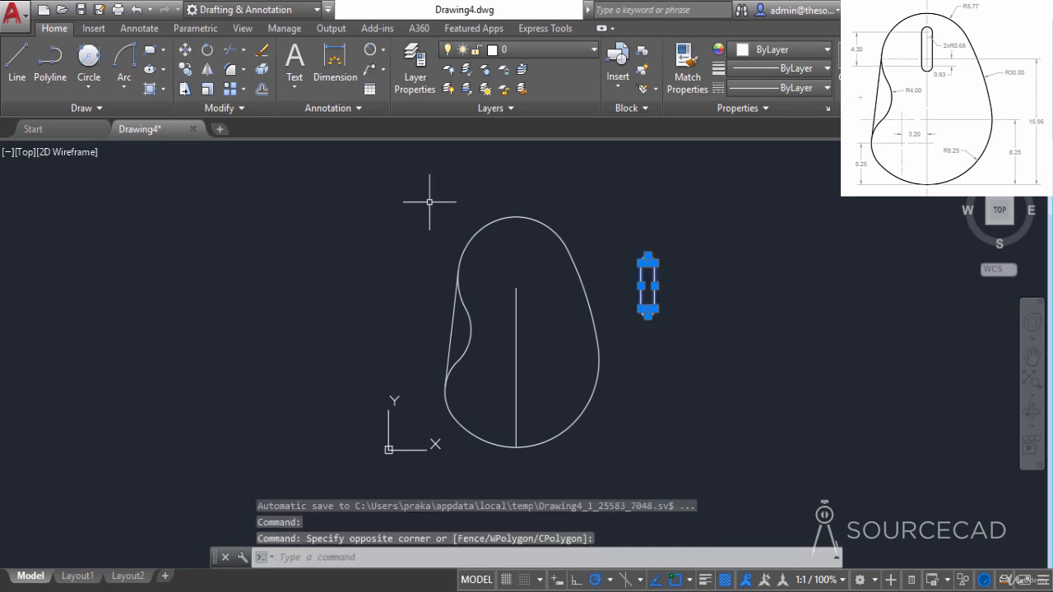
pyautogui.click(185, 50)
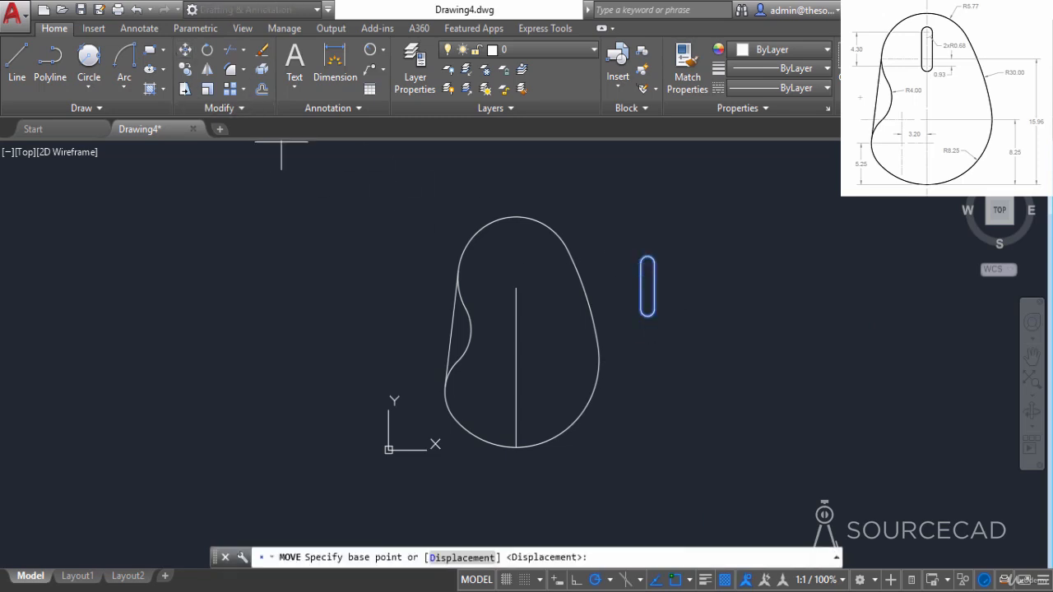
pyautogui.click(648, 309)
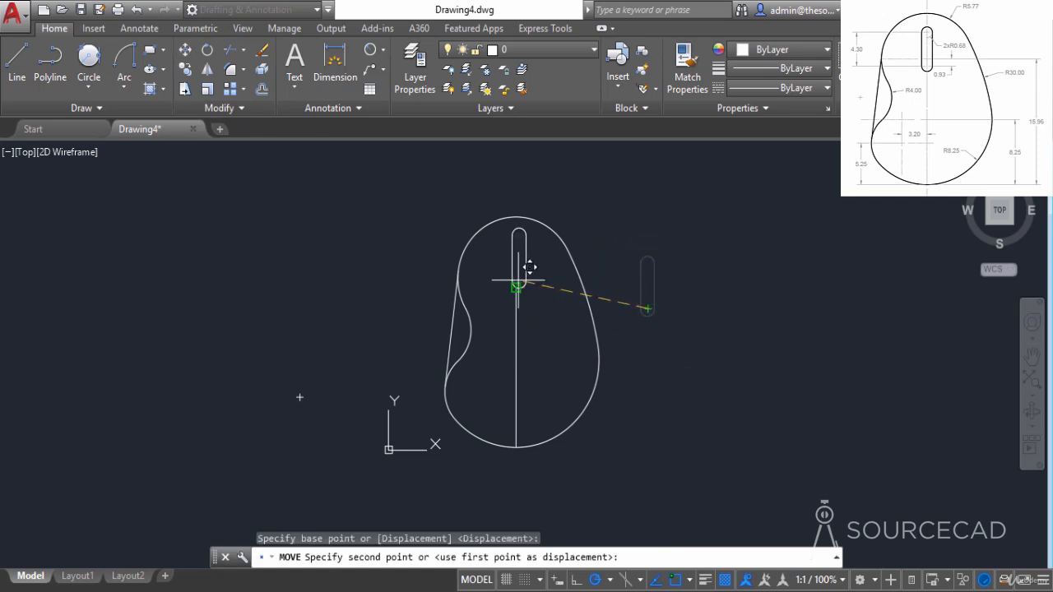
pyautogui.click(516, 287)
# Step: Erase the vertical helper line below the slot
pyautogui.click(544, 364)
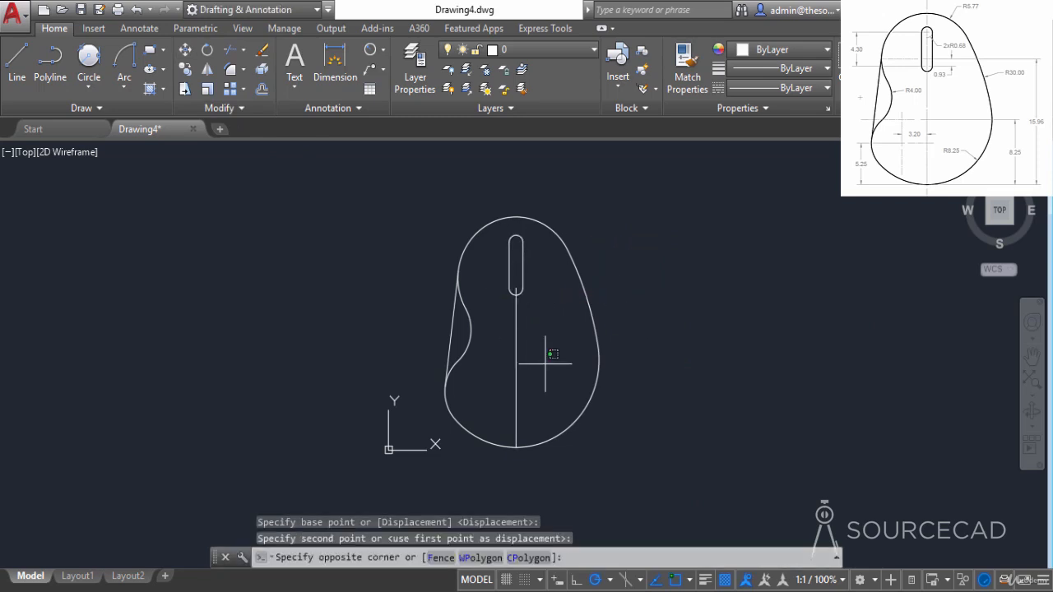
pyautogui.click(488, 327)
pyautogui.rightClick(610, 247)
pyautogui.click(650, 294)
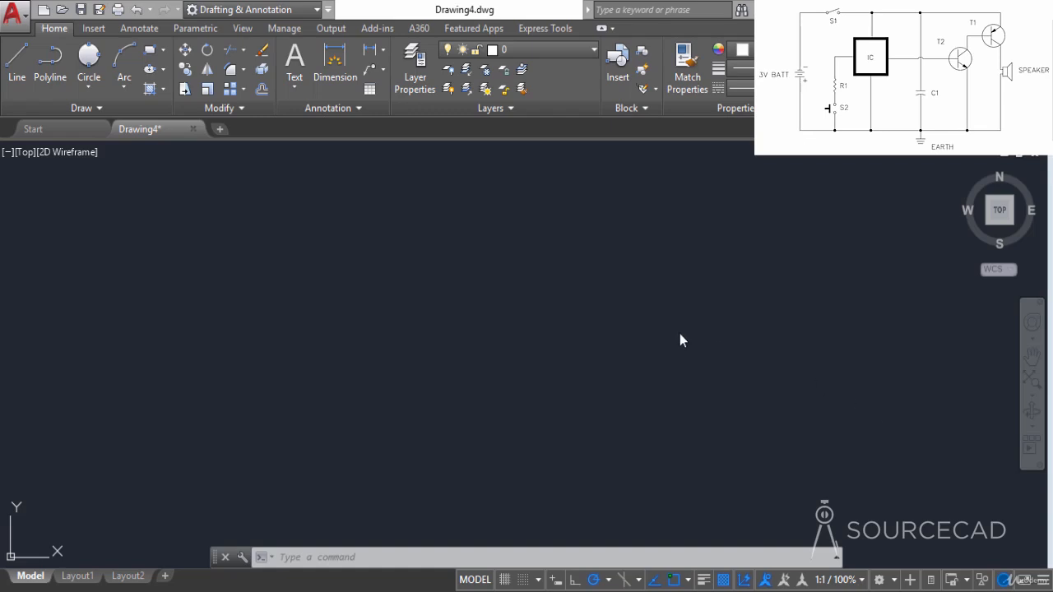
# Step: Open DesignCenter and browse the AutoCAD sample folder en-us\DesignCenter to the Blocks of Basic Electronics.dwg
pyautogui.hotkey('ctrl', '2')
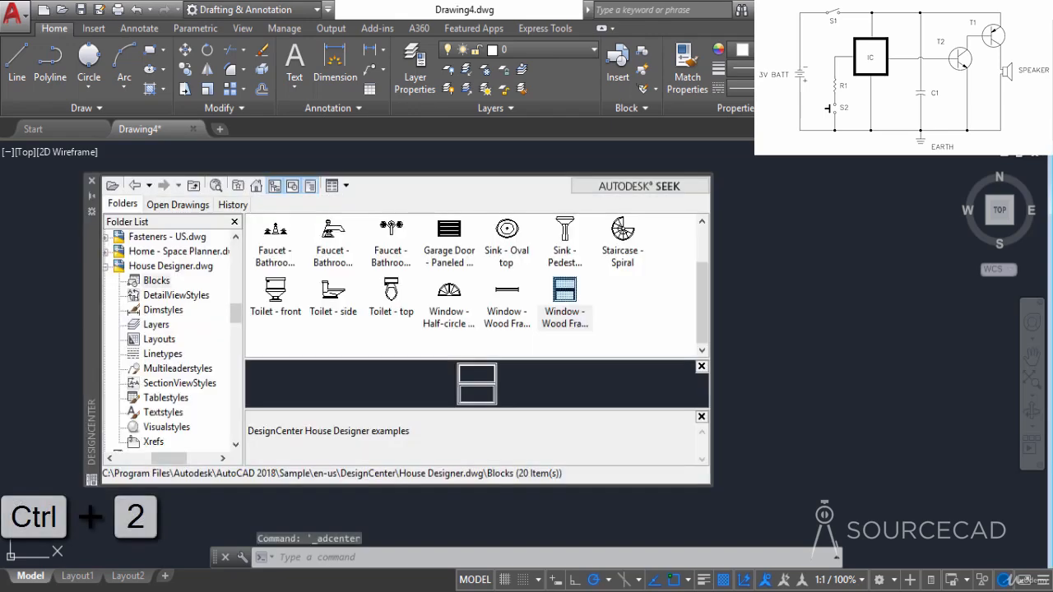
pyautogui.moveTo(89, 293); pyautogui.dragTo(199, 287)
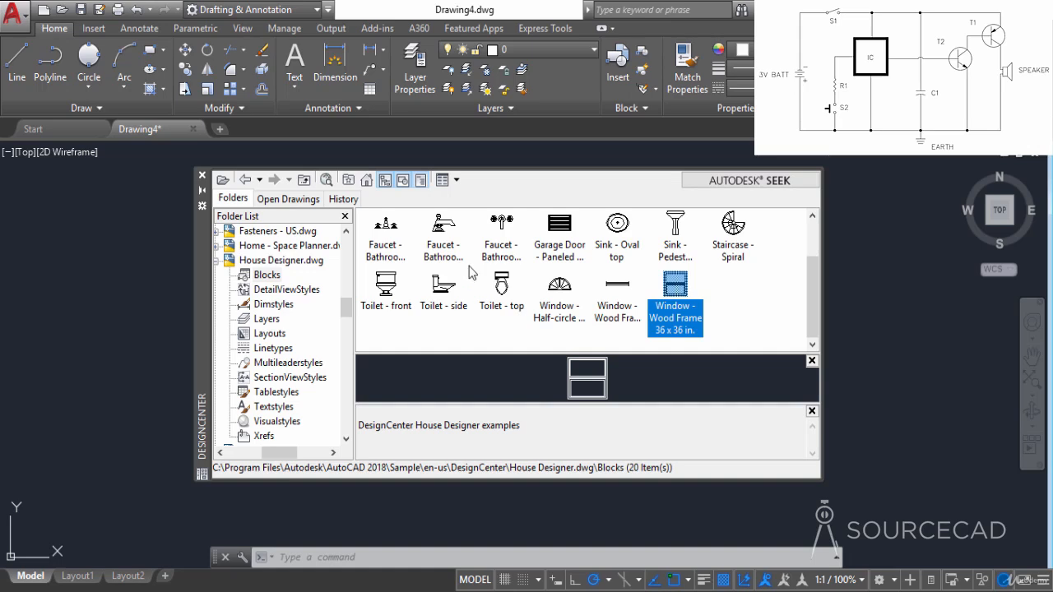
pyautogui.click(367, 180)
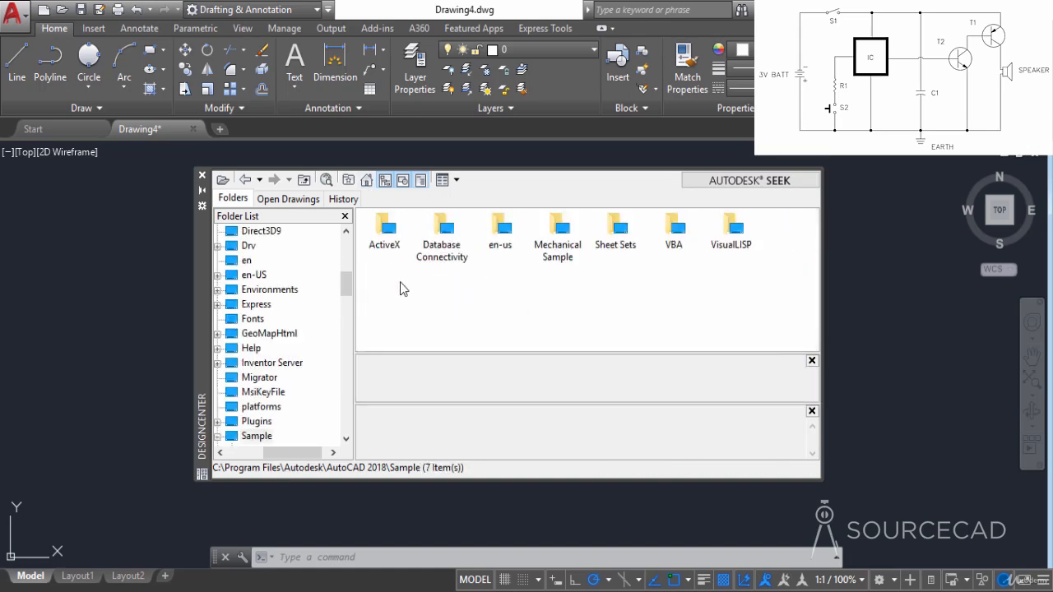
pyautogui.doubleClick(503, 238)
pyautogui.doubleClick(392, 235)
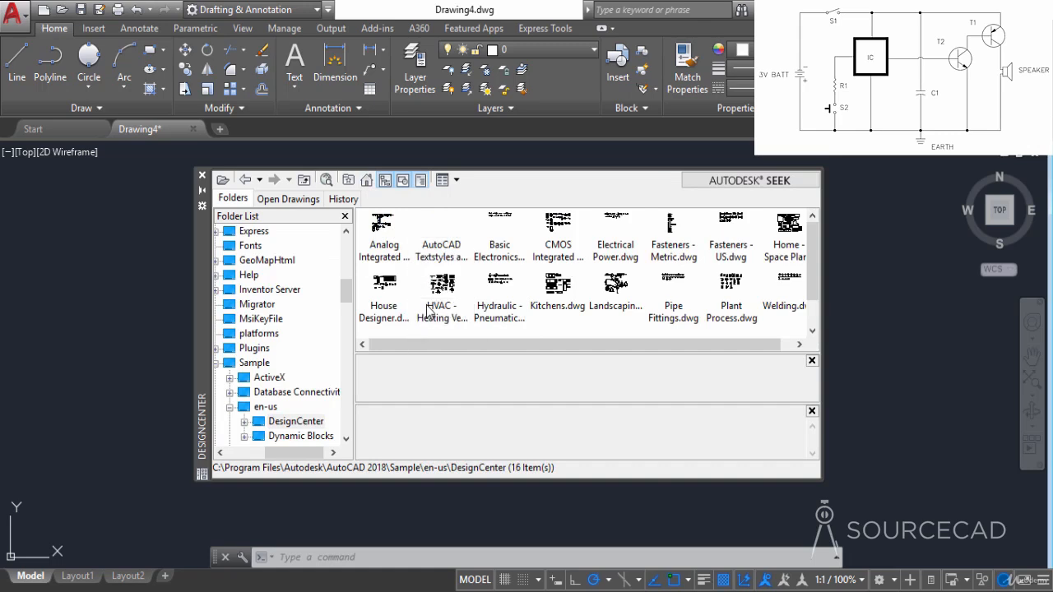
pyautogui.click(504, 226)
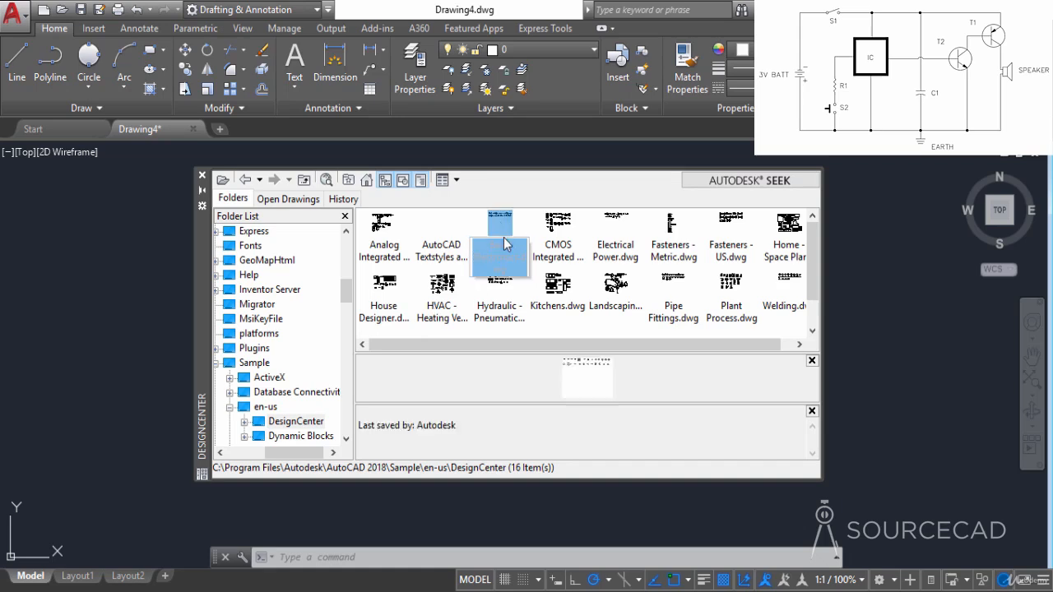
pyautogui.doubleClick(500, 230)
pyautogui.doubleClick(398, 236)
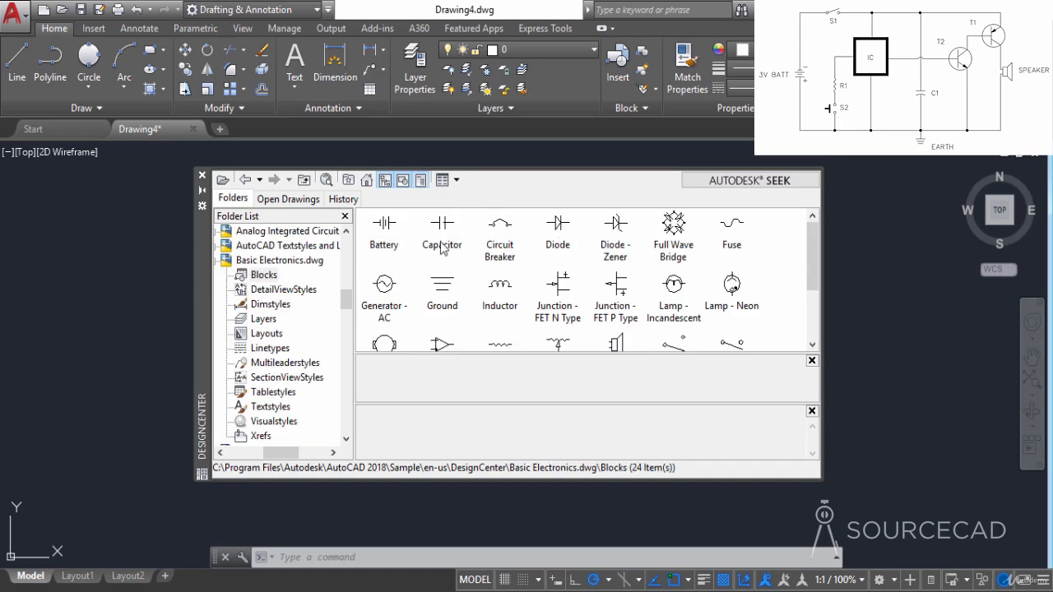
# Step: Insert the Battery, Capacitor, Transistor - NPN and Transistor - PNP blocks in a column in the empty drawing area
pyautogui.moveTo(388, 230)
pyautogui.mouseDown()
pyautogui.moveTo(775, 280)
pyautogui.moveTo(852, 269)
pyautogui.mouseUp()
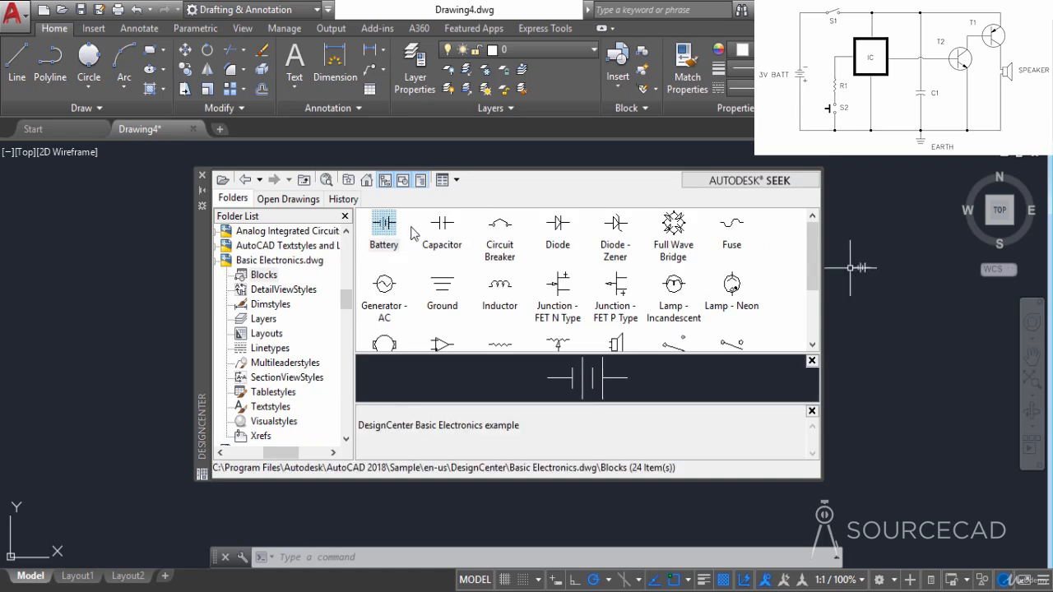
pyautogui.moveTo(446, 230); pyautogui.dragTo(860, 332)
pyautogui.scroll(-3, 672, 292)
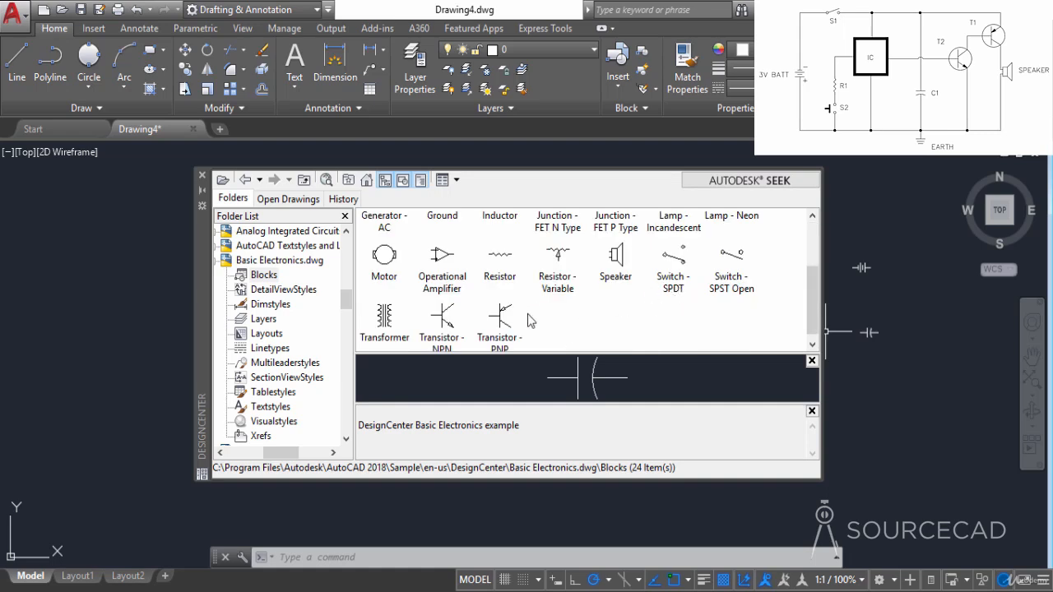
pyautogui.scroll(-1, 501, 323)
pyautogui.moveTo(446, 316)
pyautogui.mouseDown()
pyautogui.moveTo(782, 389)
pyautogui.moveTo(860, 392)
pyautogui.mouseUp()
pyautogui.moveTo(509, 318); pyautogui.dragTo(858, 427)
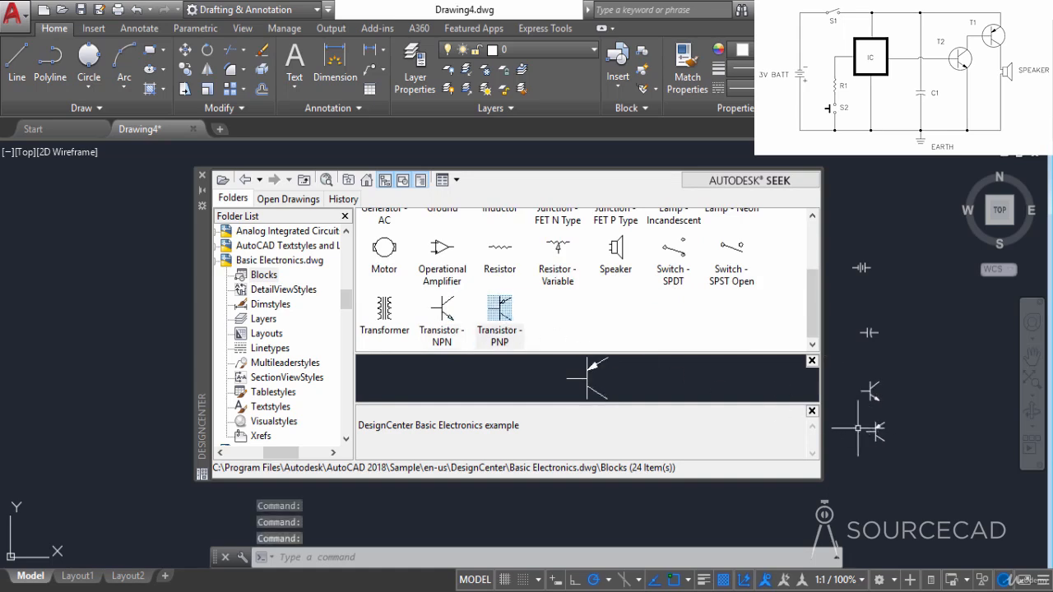
# Step: Insert the Speaker and Switch - SPST Open blocks beside the symbols already placed
pyautogui.moveTo(617, 251)
pyautogui.mouseDown()
pyautogui.moveTo(875, 315)
pyautogui.moveTo(910, 309)
pyautogui.mouseUp()
pyautogui.click(673, 260)
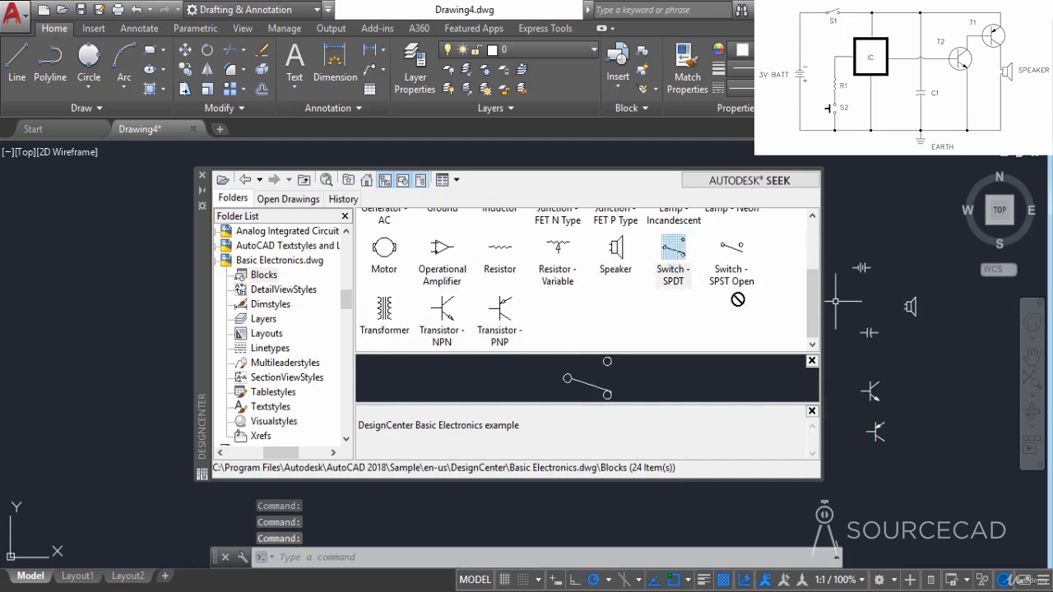
pyautogui.moveTo(674, 258); pyautogui.dragTo(666, 244)
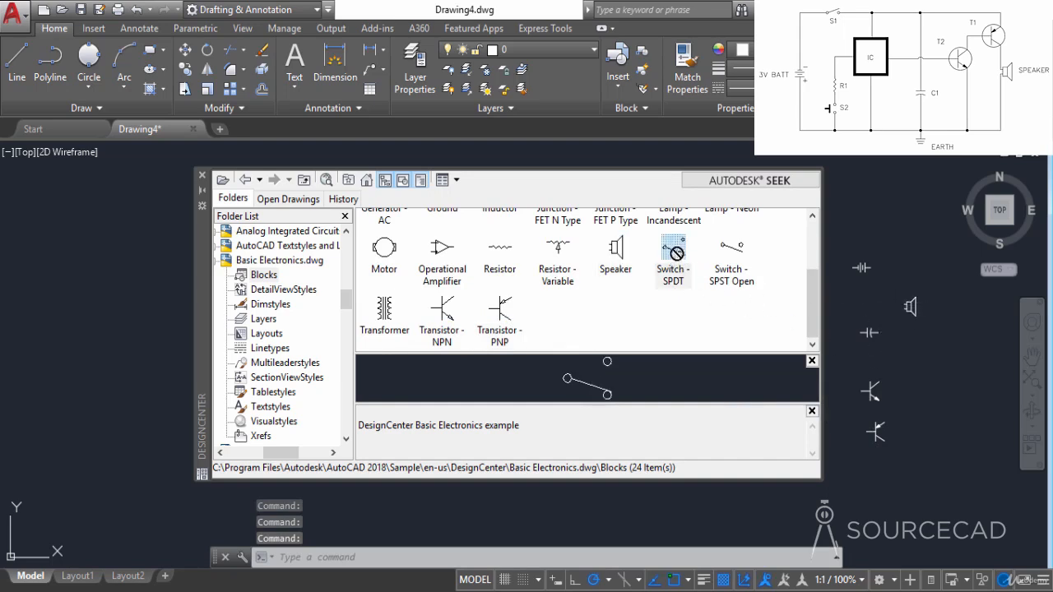
pyautogui.click(740, 265)
pyautogui.moveTo(740, 265); pyautogui.dragTo(913, 337)
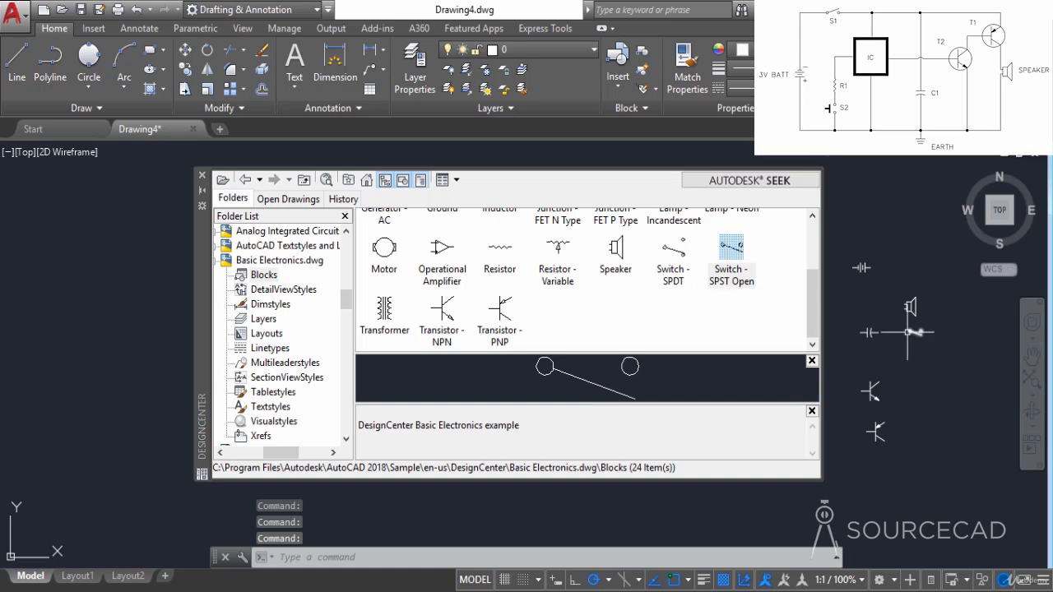
# Step: Insert the Resistor and Ground blocks beside the transistor symbols and close DesignCenter
pyautogui.moveTo(503, 250)
pyautogui.mouseDown()
pyautogui.moveTo(840, 325)
pyautogui.moveTo(939, 381)
pyautogui.mouseUp()
pyautogui.scroll(3, 547, 310)
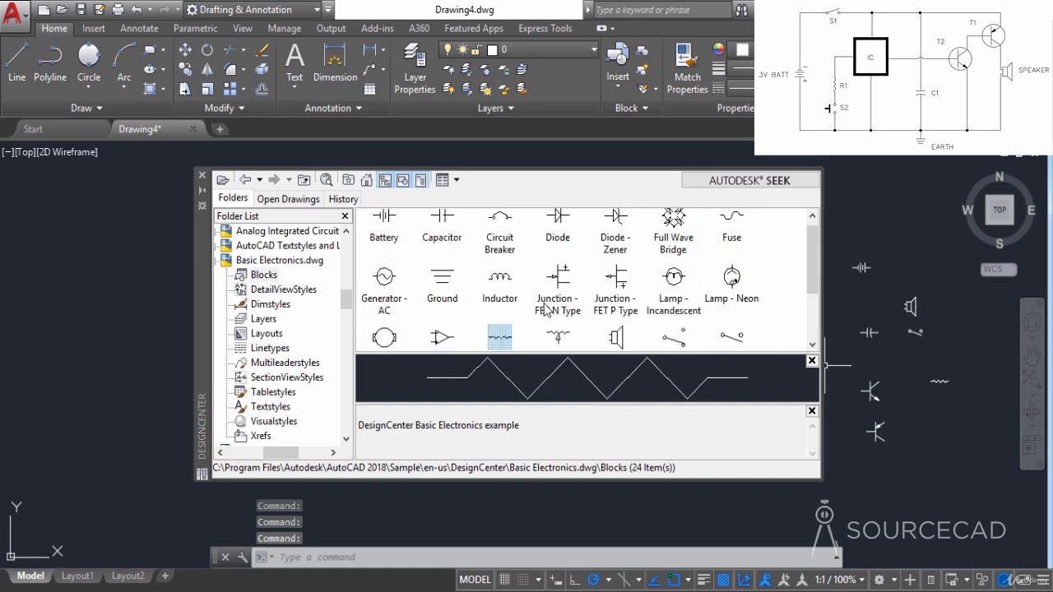
pyautogui.moveTo(442, 284)
pyautogui.mouseDown()
pyautogui.moveTo(924, 443)
pyautogui.moveTo(930, 433)
pyautogui.mouseUp()
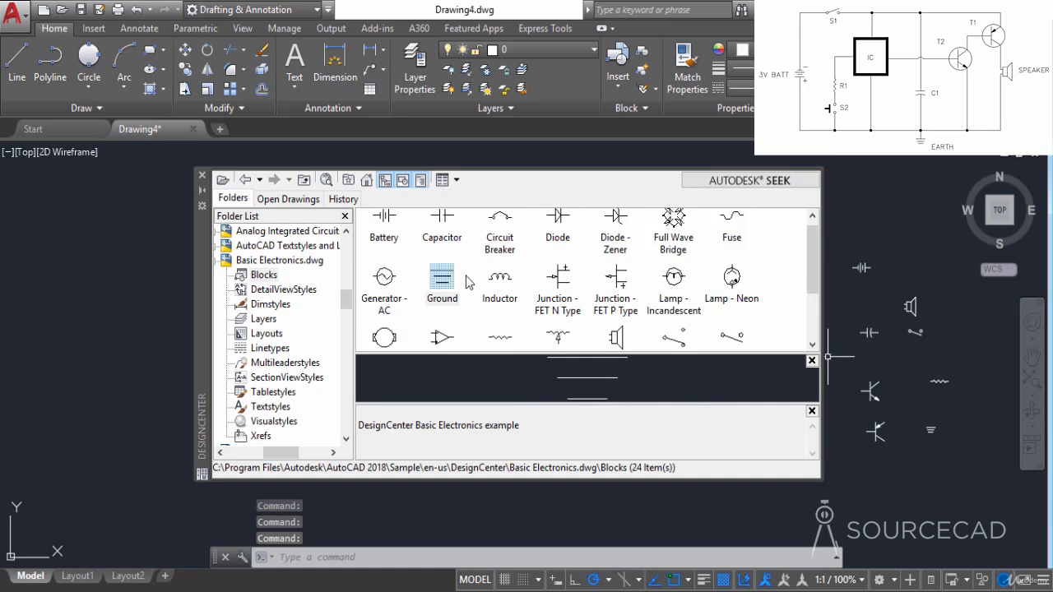
pyautogui.scroll(1, 466, 282)
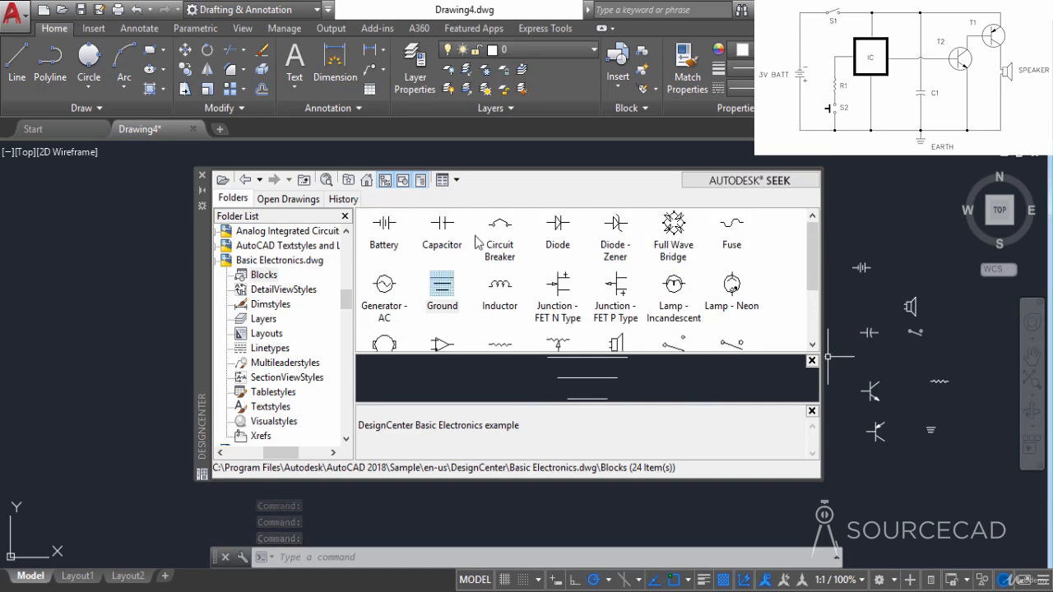
pyautogui.click(202, 175)
# Step: Draw a large horizontal rectangle beside the inserted symbols as the circuit's outer wiring loop
pyautogui.moveTo(882, 355)
pyautogui.mouseDown(button='middle')
pyautogui.moveTo(552, 350)
pyautogui.moveTo(334, 333)
pyautogui.moveTo(339, 348)
pyautogui.moveTo(288, 356)
pyautogui.mouseUp(button='middle')
pyautogui.scroll(2, 313, 345)
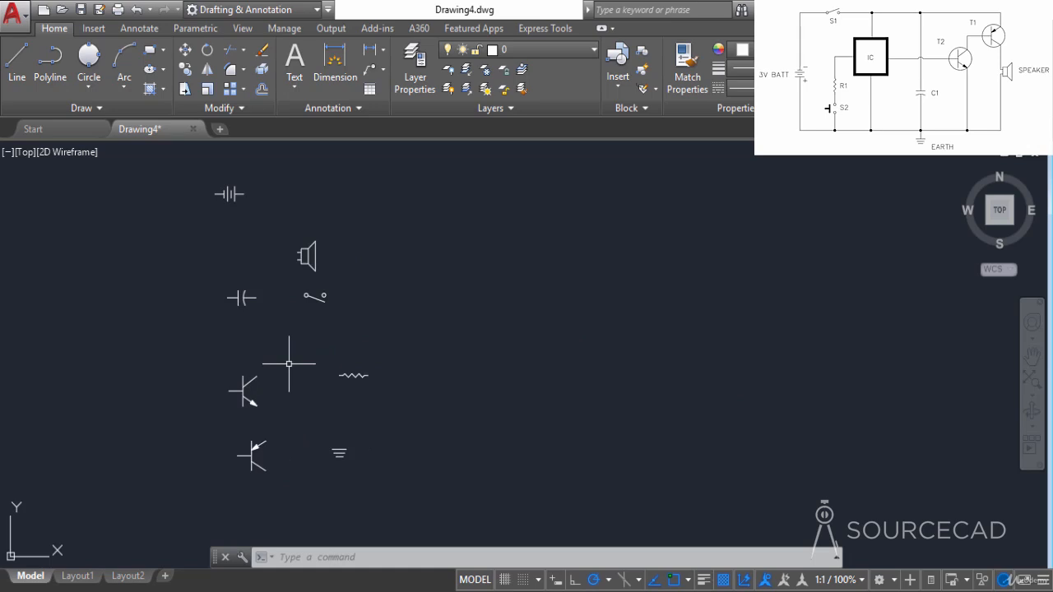
pyautogui.click(150, 53)
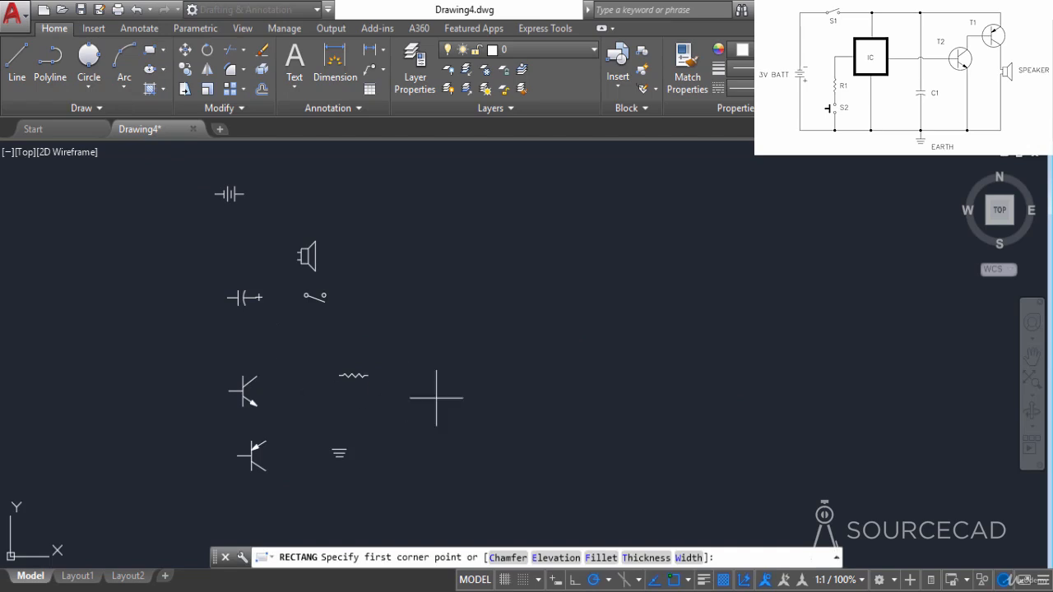
pyautogui.click(394, 436)
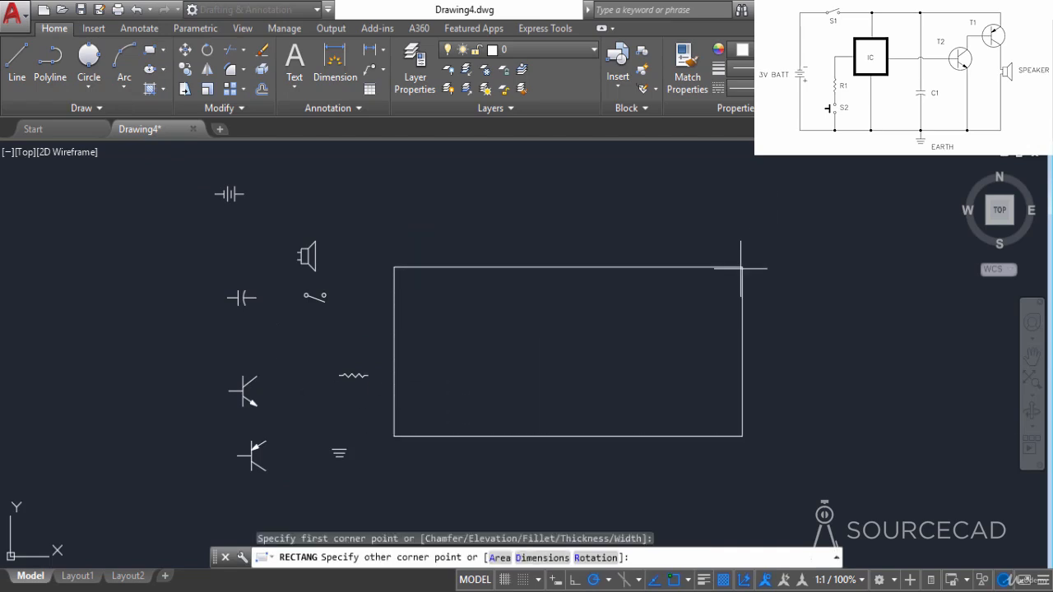
pyautogui.click(708, 241)
pyautogui.moveTo(634, 357)
pyautogui.mouseDown(button='middle')
pyautogui.moveTo(552, 371)
pyautogui.moveTo(559, 362)
pyautogui.mouseUp(button='middle')
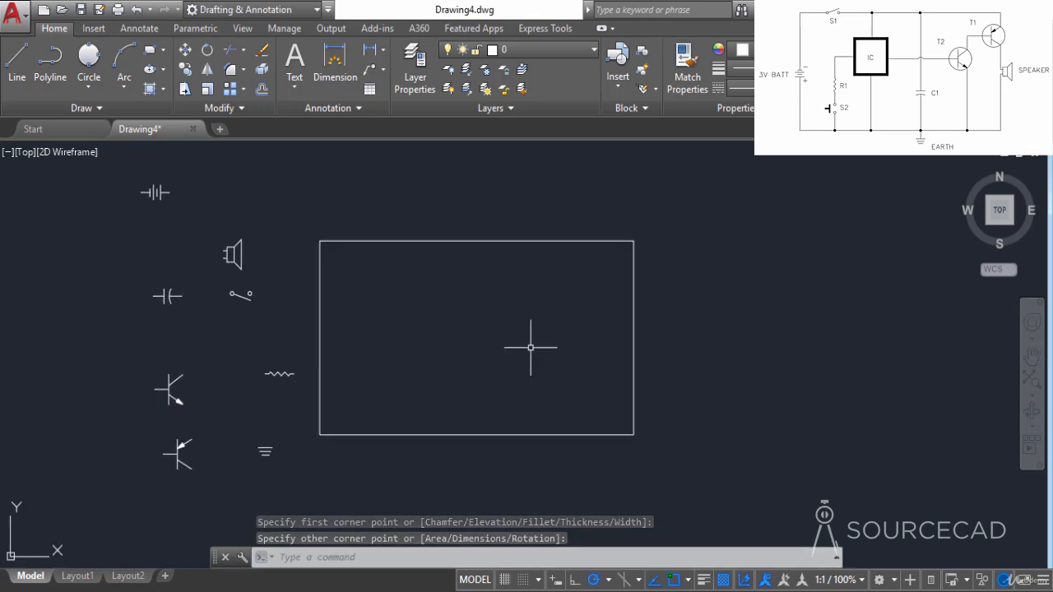
# Step: Move the speaker symbol by its upper lead's end onto the rectangle's right edge near the midpoint
pyautogui.click(237, 242)
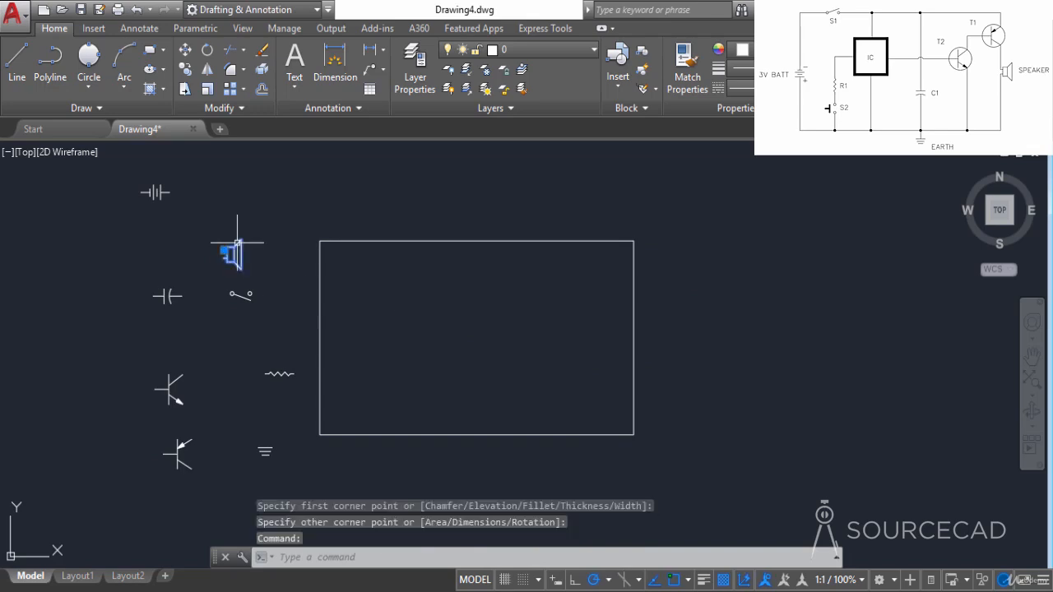
pyautogui.click(185, 49)
pyautogui.click(225, 251)
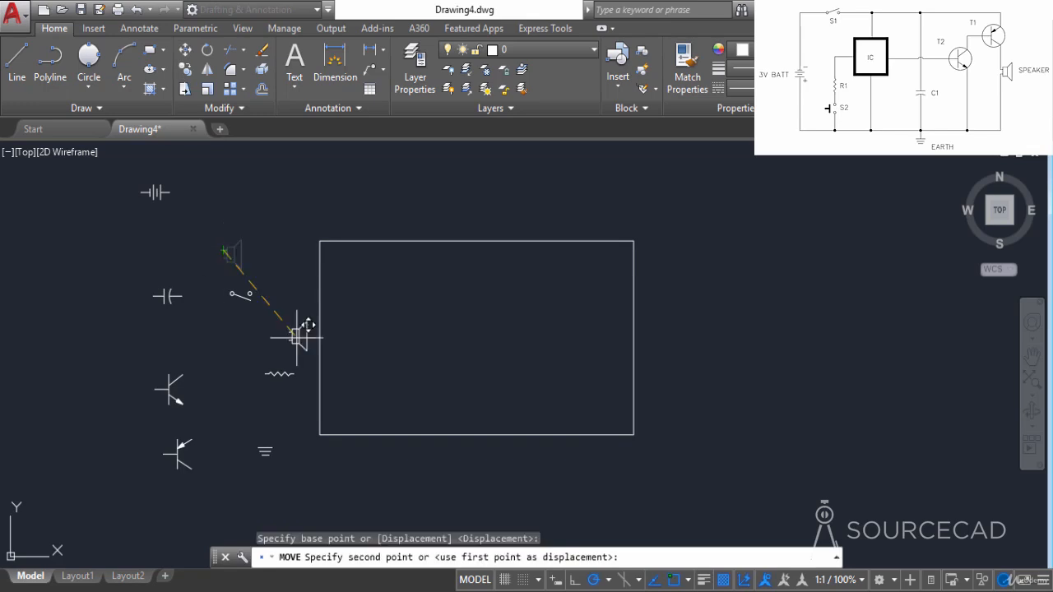
pyautogui.scroll(3, 640, 325)
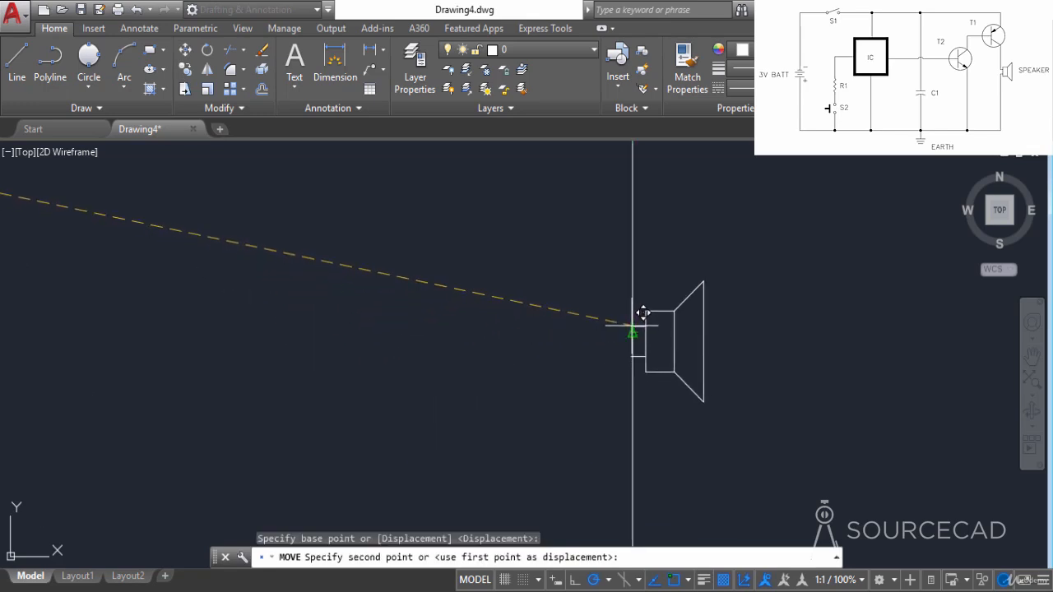
pyautogui.click(633, 320)
pyautogui.scroll(-2, 516, 371)
pyautogui.scroll(-2, 516, 371)
pyautogui.moveTo(485, 357); pyautogui.dragTo(622, 363, button='middle')
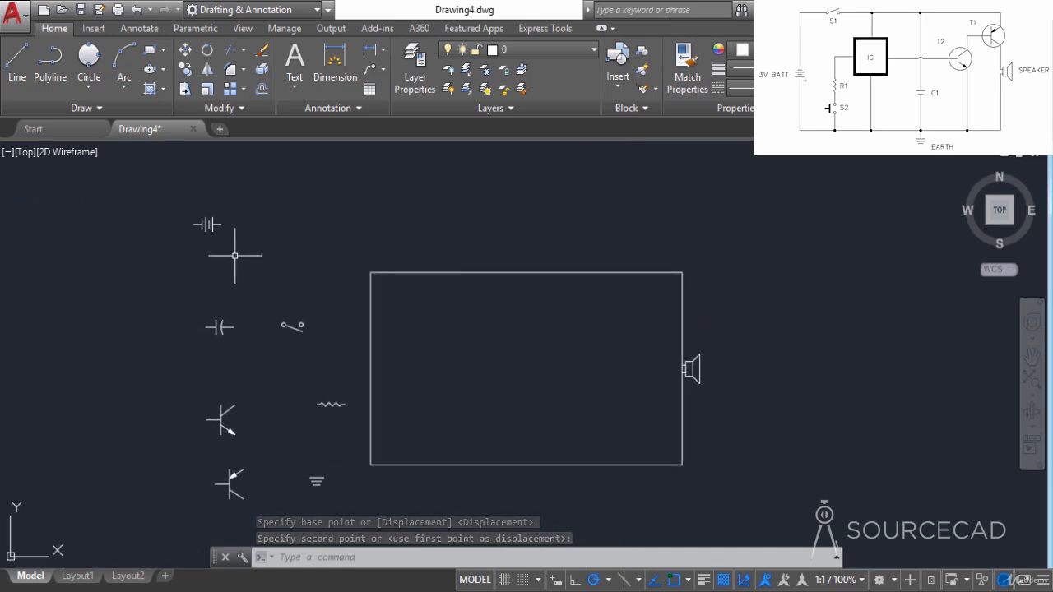
# Step: Rotate the battery symbol 90 degrees clockwise about its left lead's end so it stands vertically
pyautogui.click(207, 222)
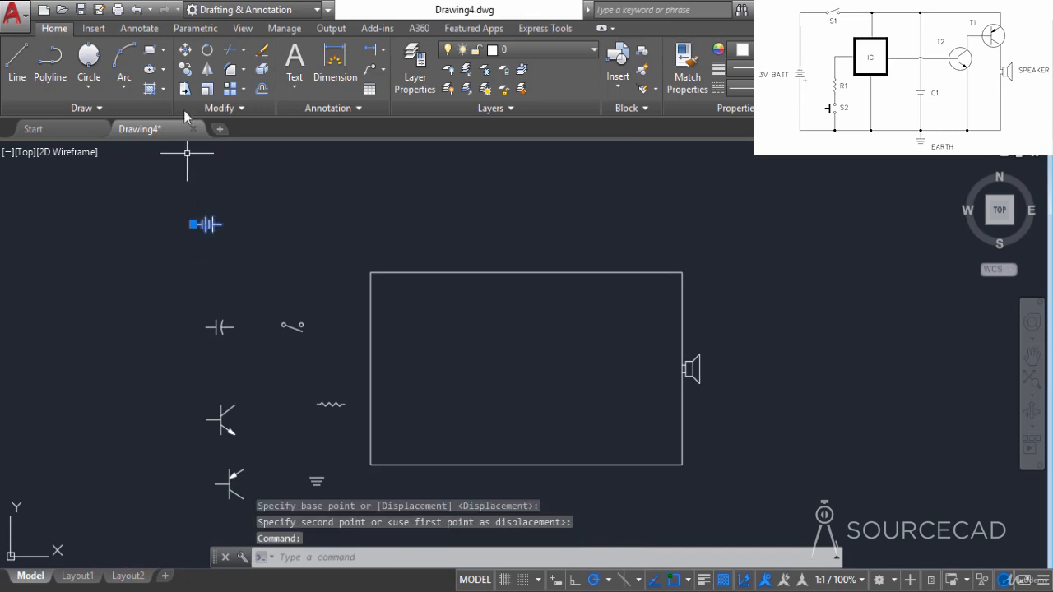
pyautogui.click(207, 51)
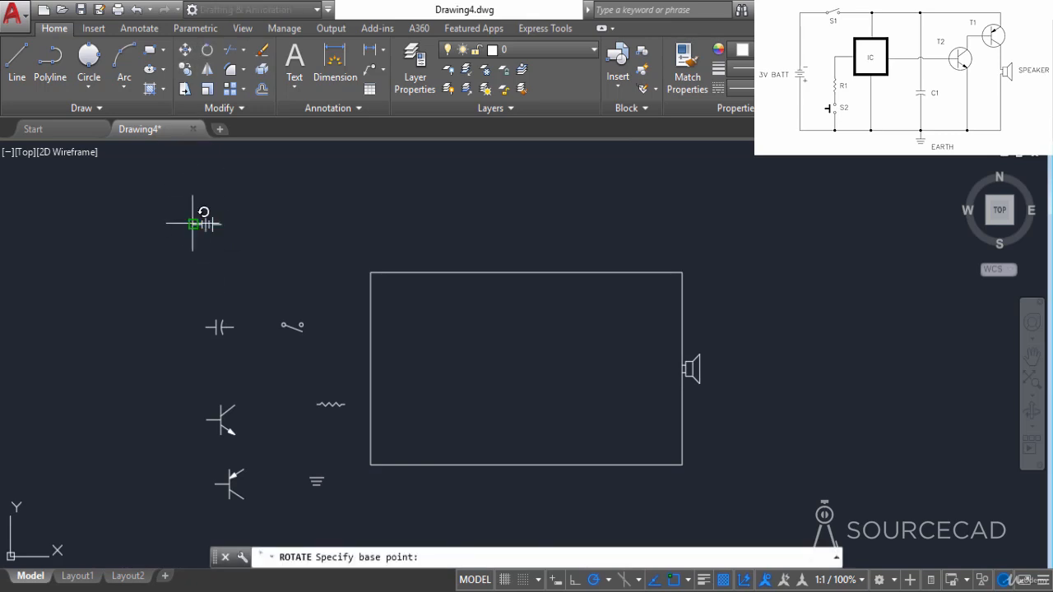
pyautogui.click(195, 224)
pyautogui.click(193, 268)
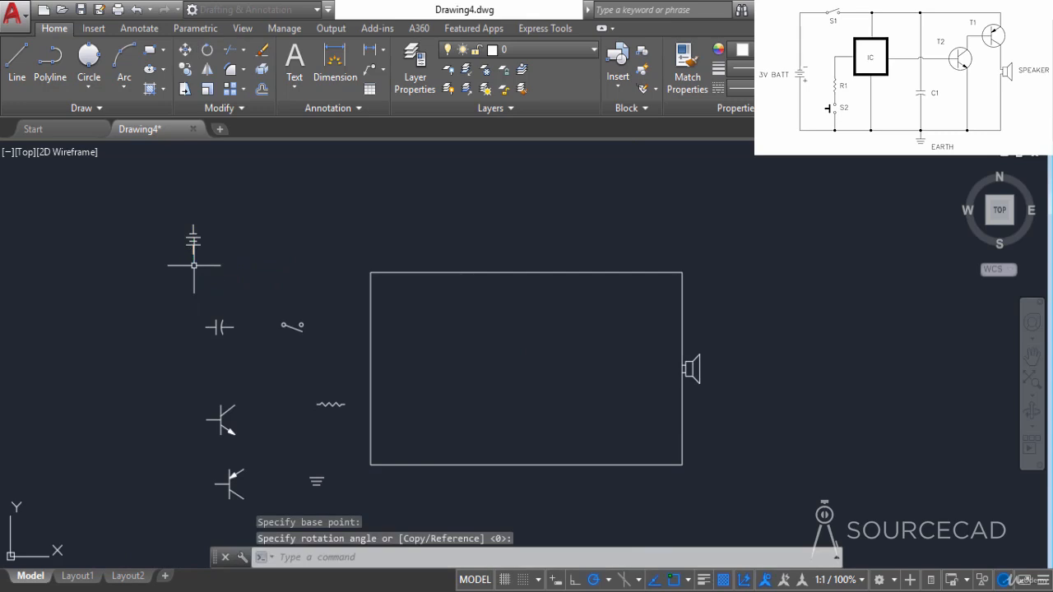
# Step: Move the battery symbol by its upper lead's end onto the rectangle's left edge near the midpoint
pyautogui.click(238, 240)
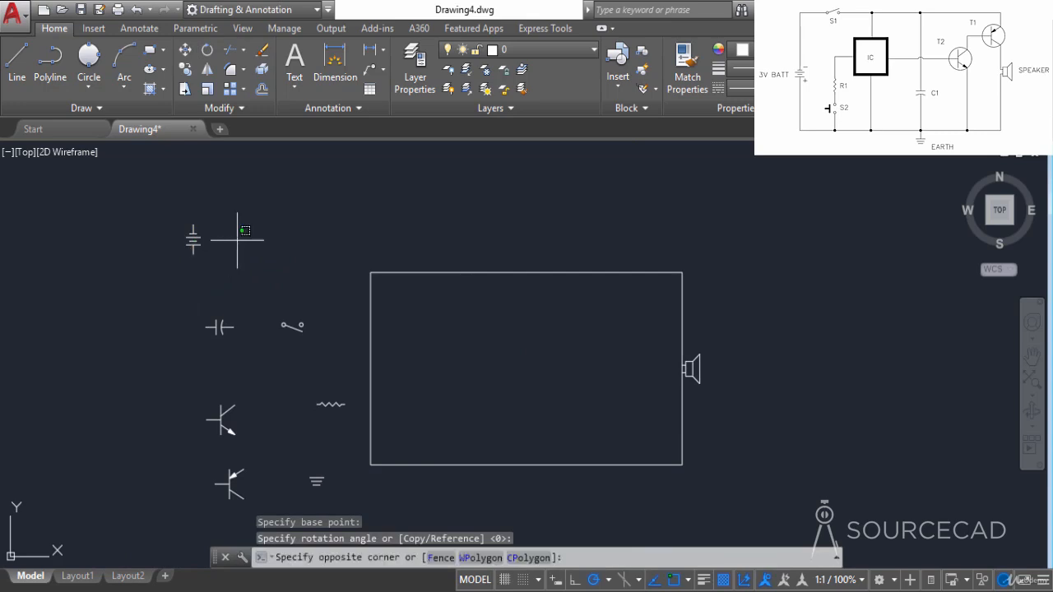
pyautogui.click(165, 206)
pyautogui.click(185, 50)
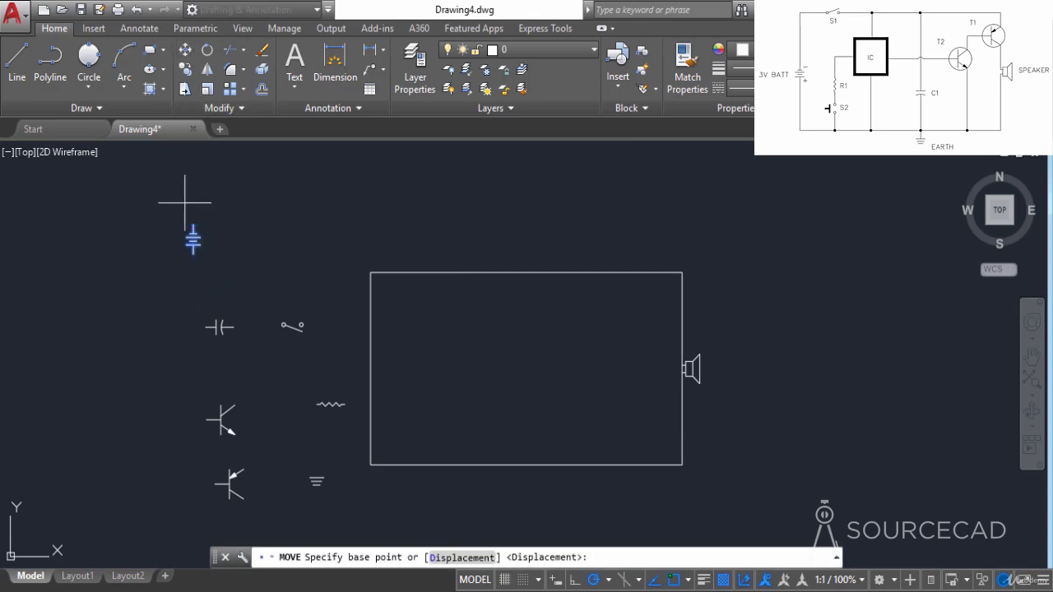
pyautogui.click(194, 224)
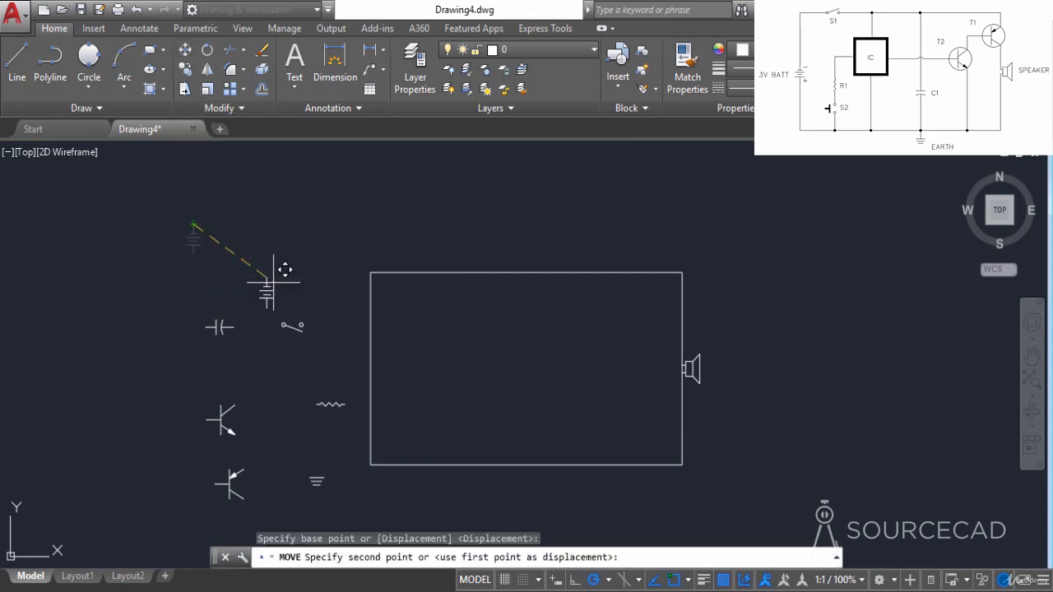
pyautogui.click(371, 356)
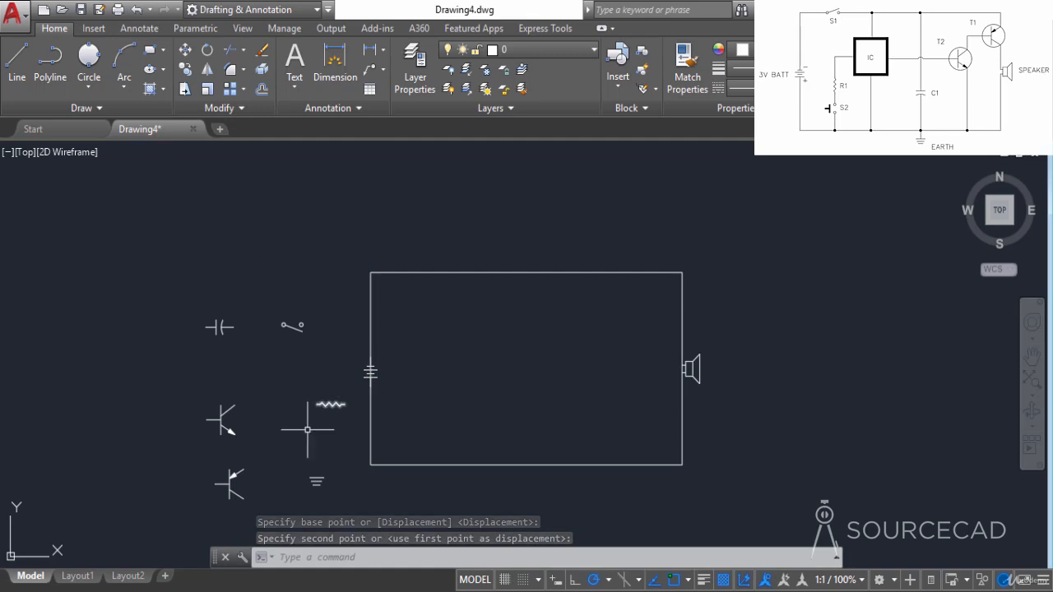
# Step: Move the ground symbol by the midpoint of its longest line onto the rectangle's lower edge, right of center
pyautogui.click(316, 479)
pyautogui.moveTo(449, 505); pyautogui.dragTo(426, 404, button='middle')
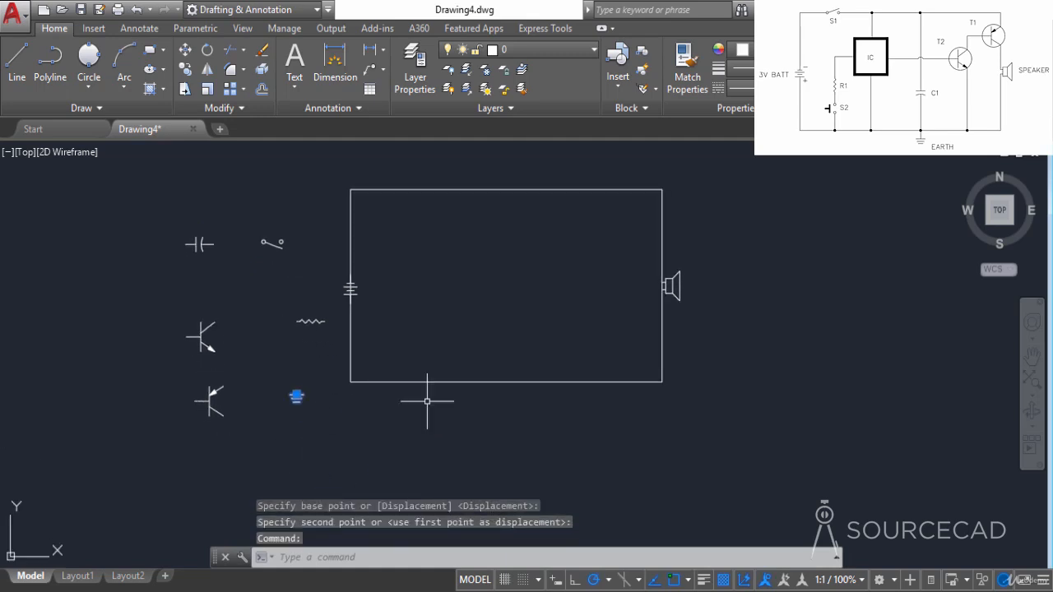
pyautogui.click(188, 53)
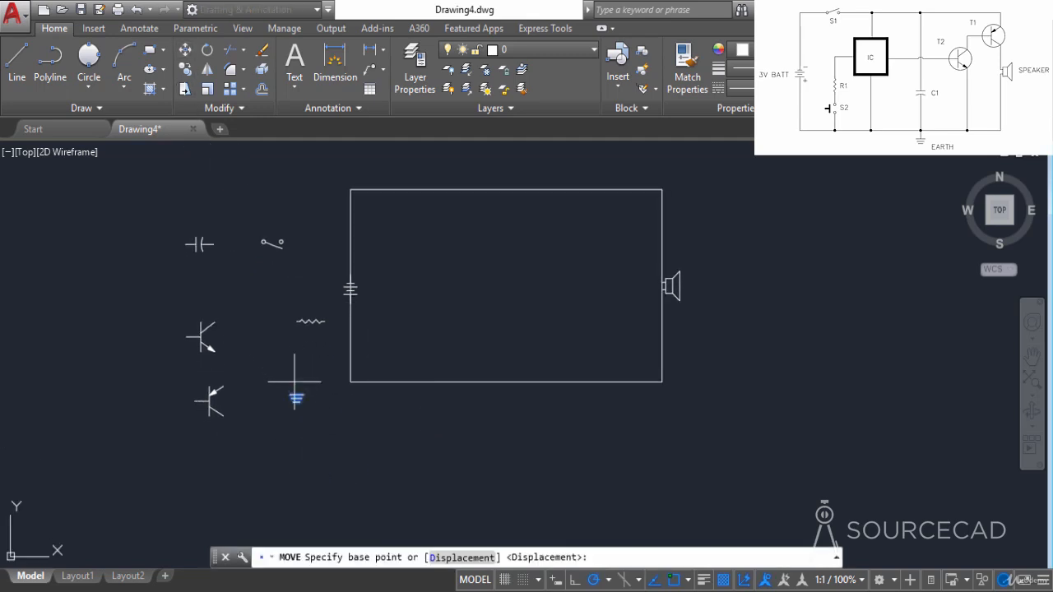
pyautogui.click(296, 394)
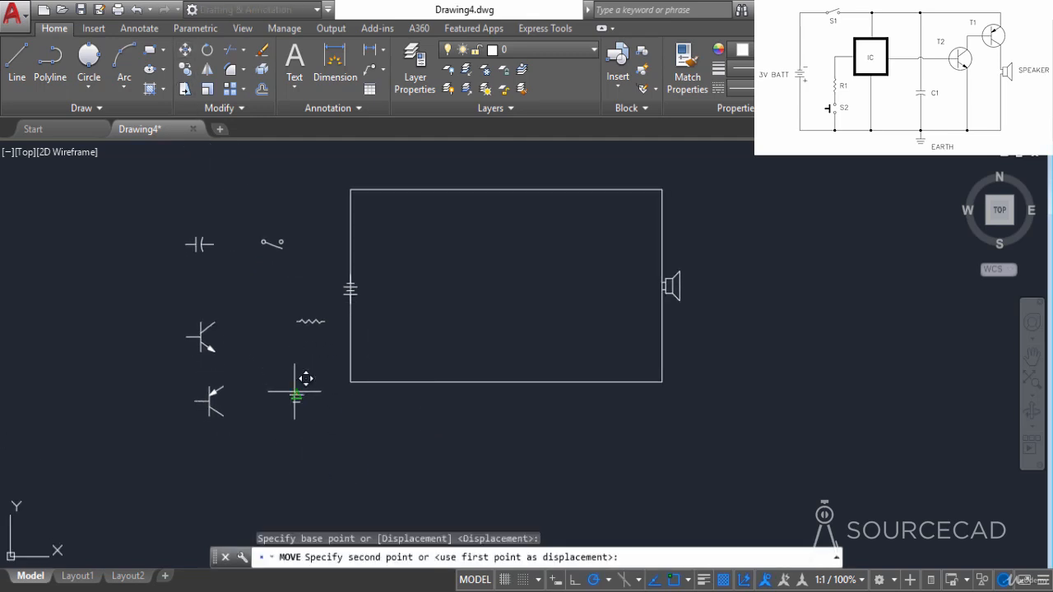
pyautogui.click(542, 382)
# Step: Move the ground symbol straight down so it sits a short distance below the rectangle's lower edge
pyautogui.scroll(5, 540, 393)
pyautogui.click(532, 378)
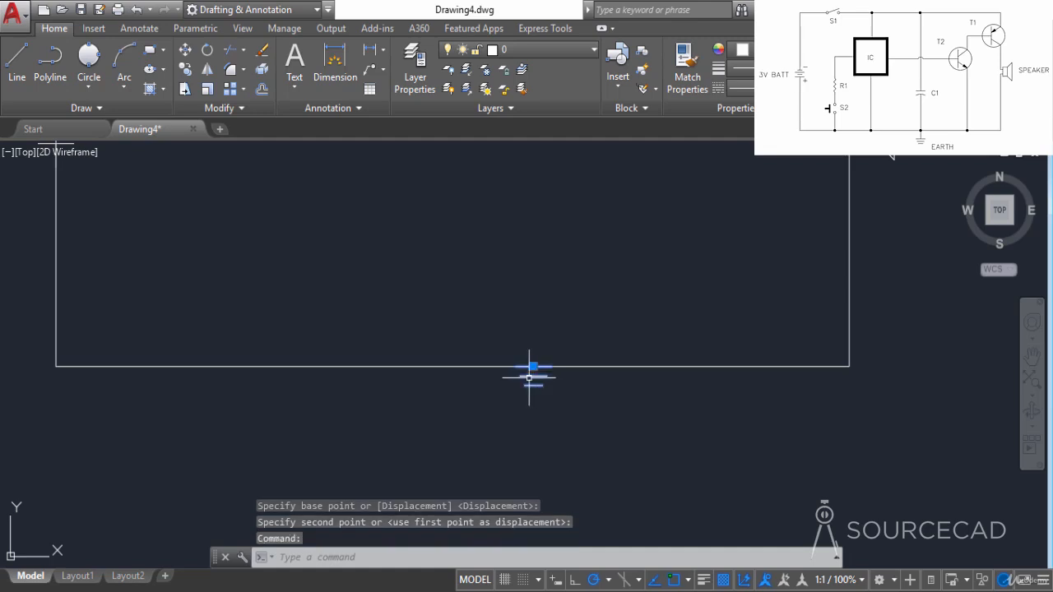
pyautogui.click(186, 49)
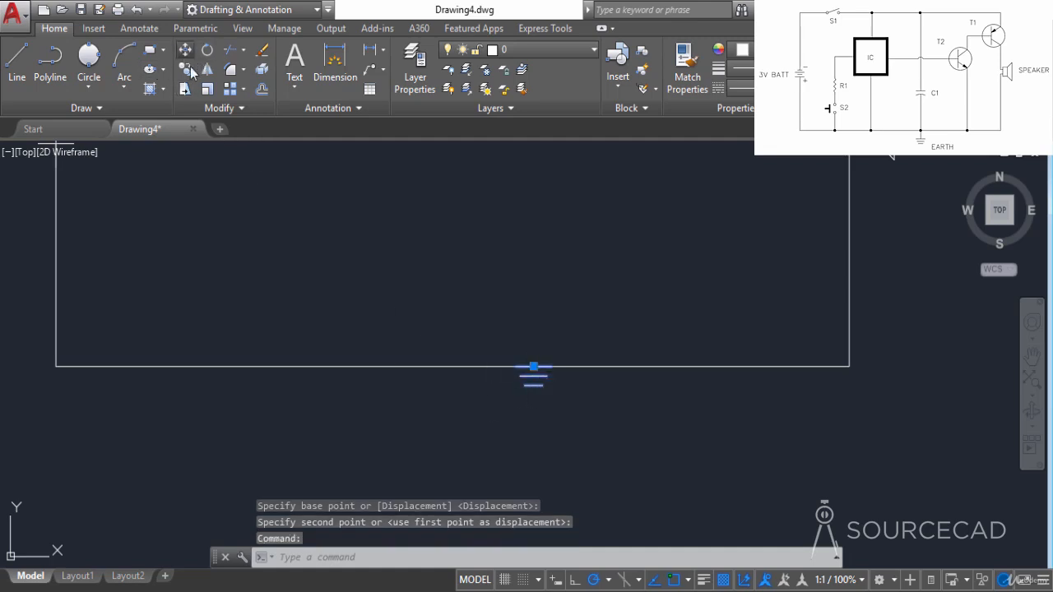
pyautogui.click(534, 255)
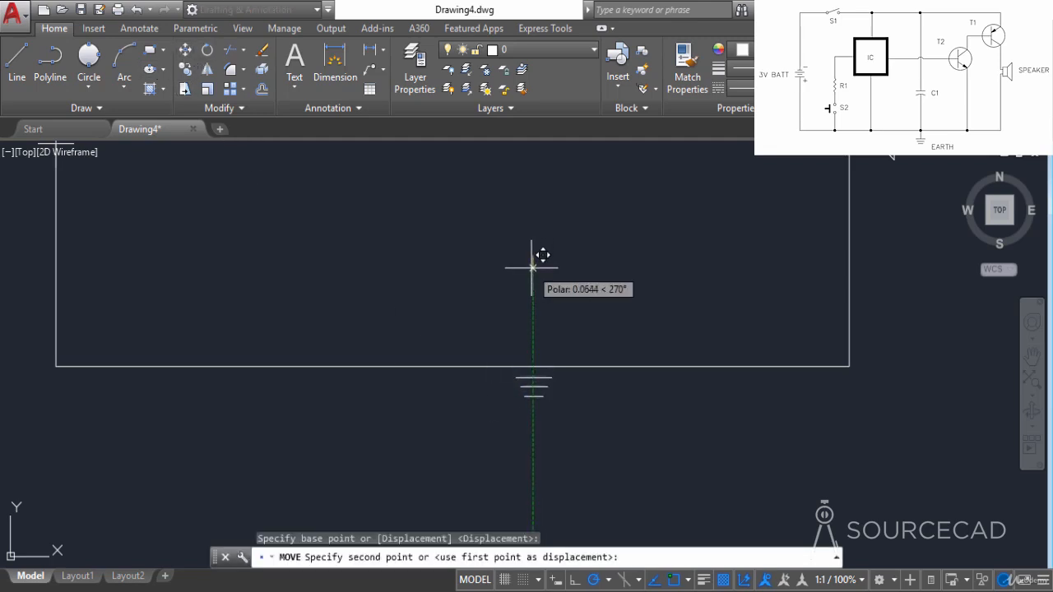
pyautogui.click(532, 288)
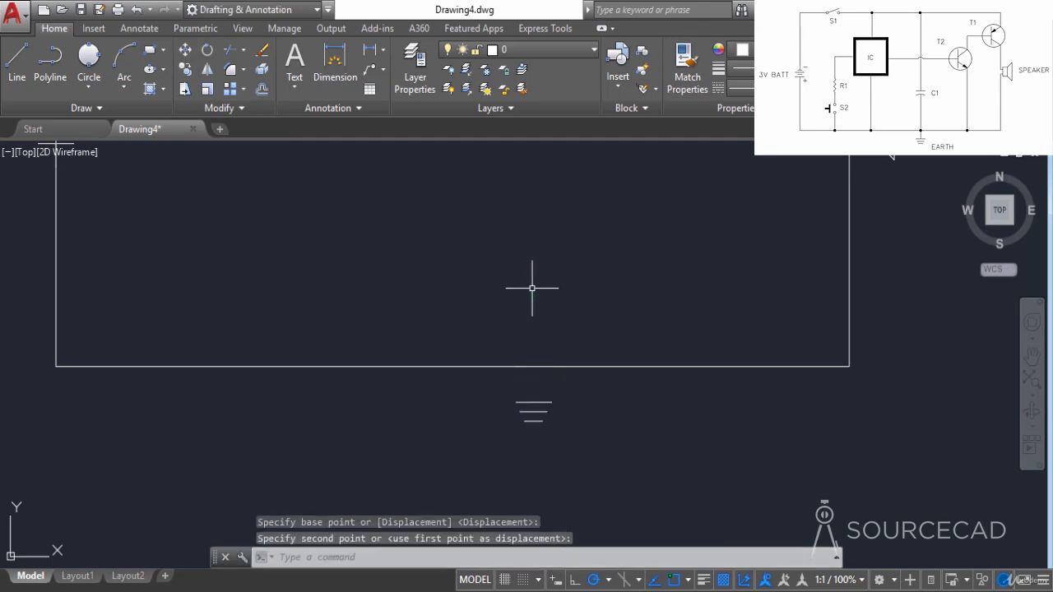
pyautogui.scroll(-4, 533, 288)
pyautogui.moveTo(527, 252); pyautogui.dragTo(522, 306, button='middle')
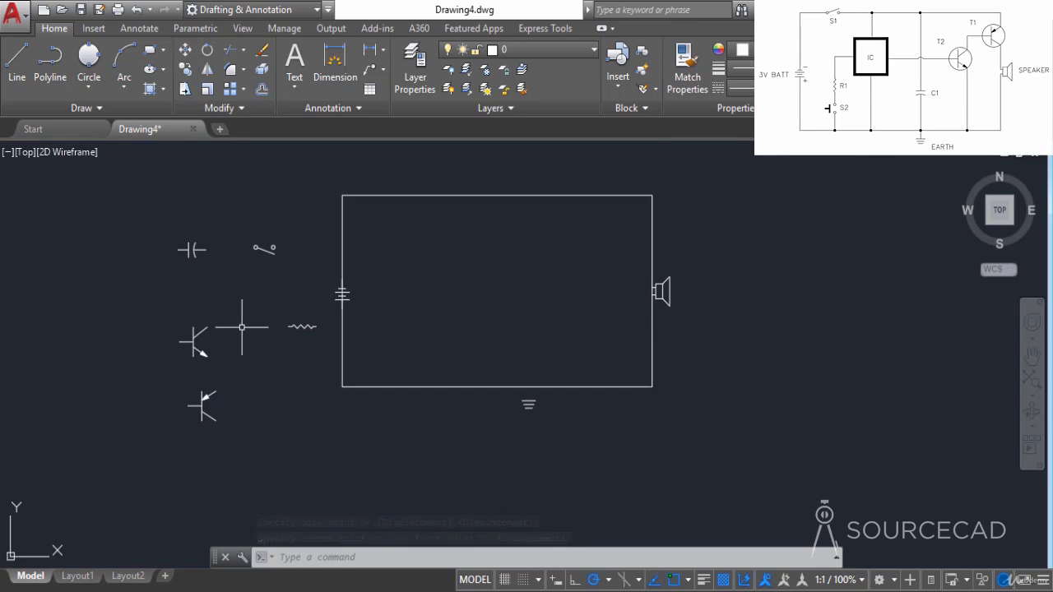
# Step: Move the transistor with the inward-pointing arrow by its upper lead's end onto the rectangle's right edge, above the speaker
pyautogui.click(206, 400)
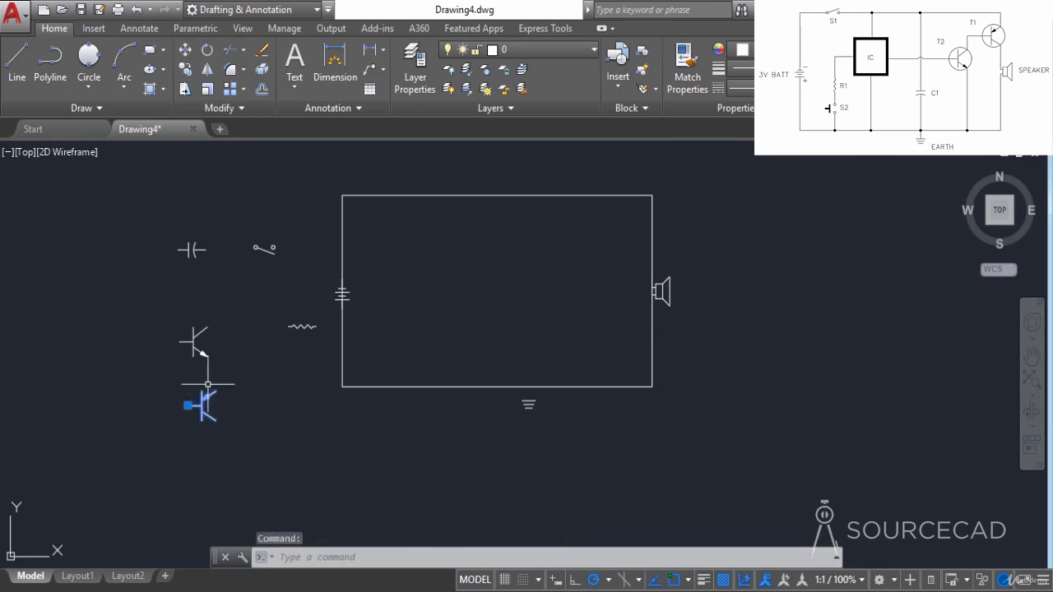
pyautogui.click(185, 51)
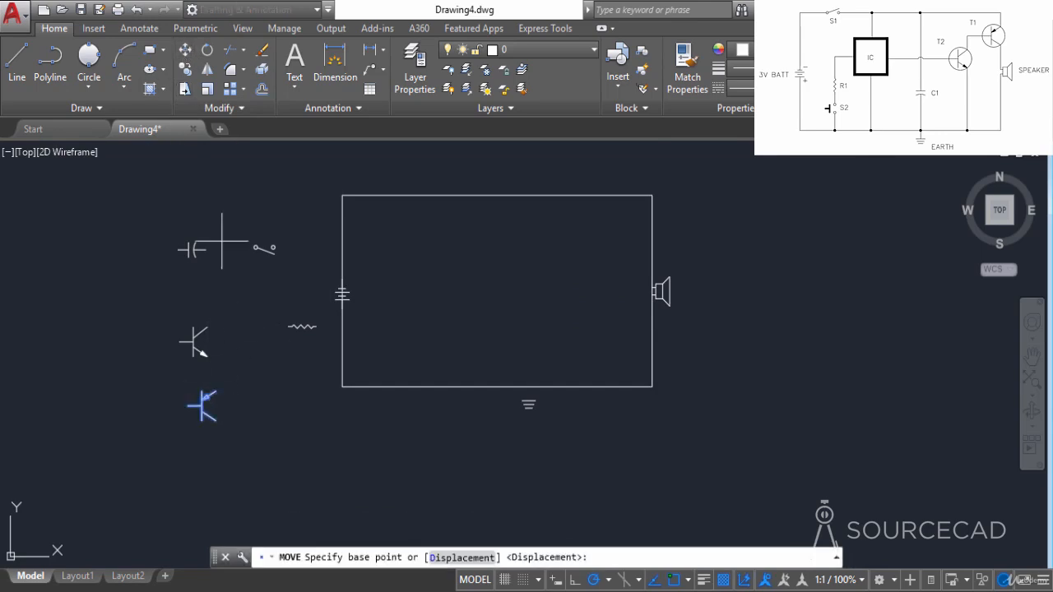
pyautogui.click(215, 391)
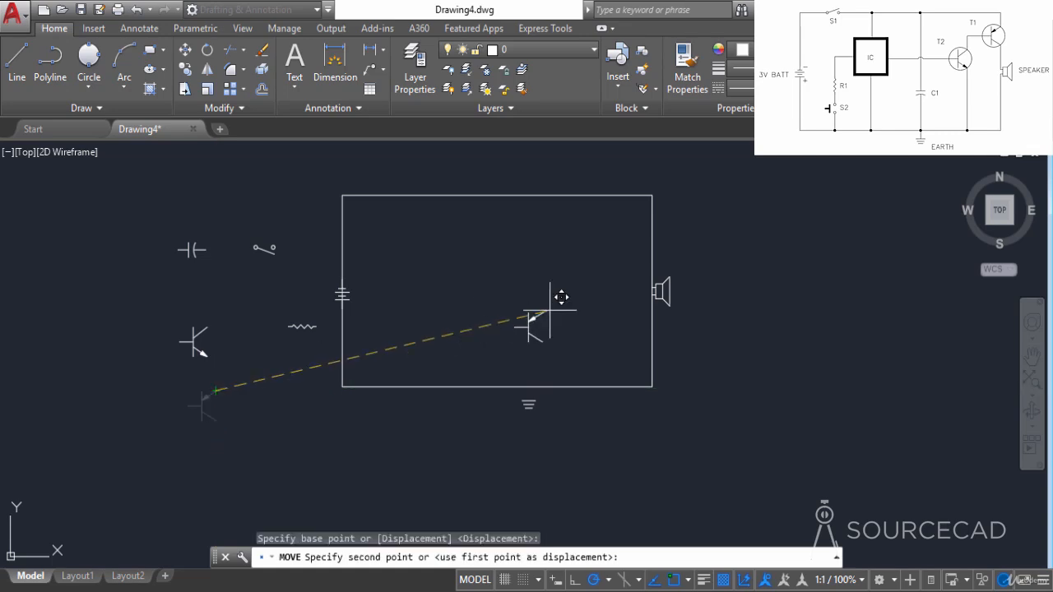
pyautogui.click(651, 218)
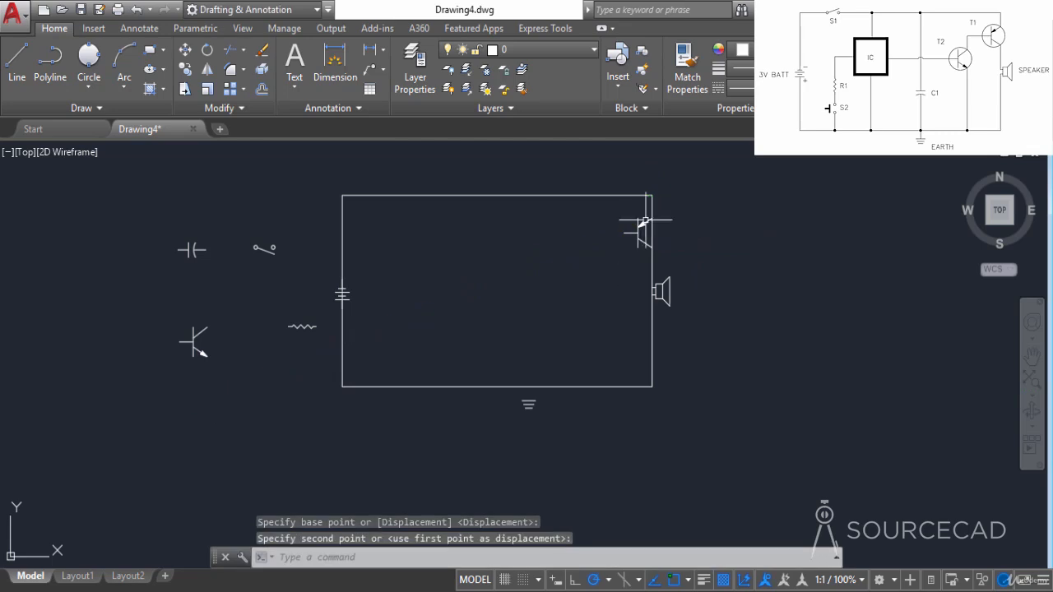
# Step: Move the other transistor inside the rectangle, below and left of the first one, and shift it slightly right
pyautogui.click(195, 346)
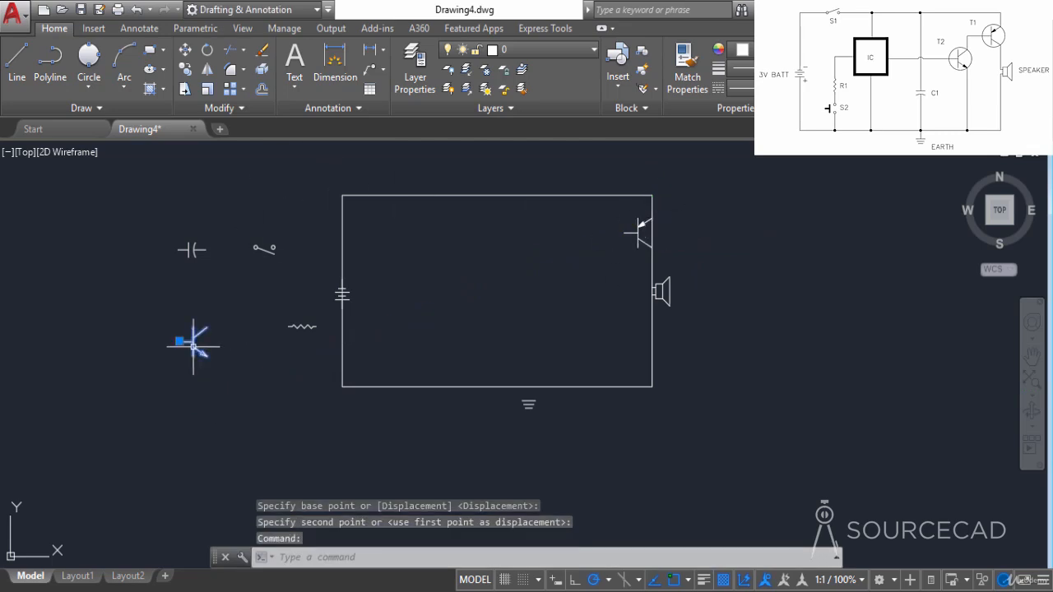
pyautogui.click(186, 51)
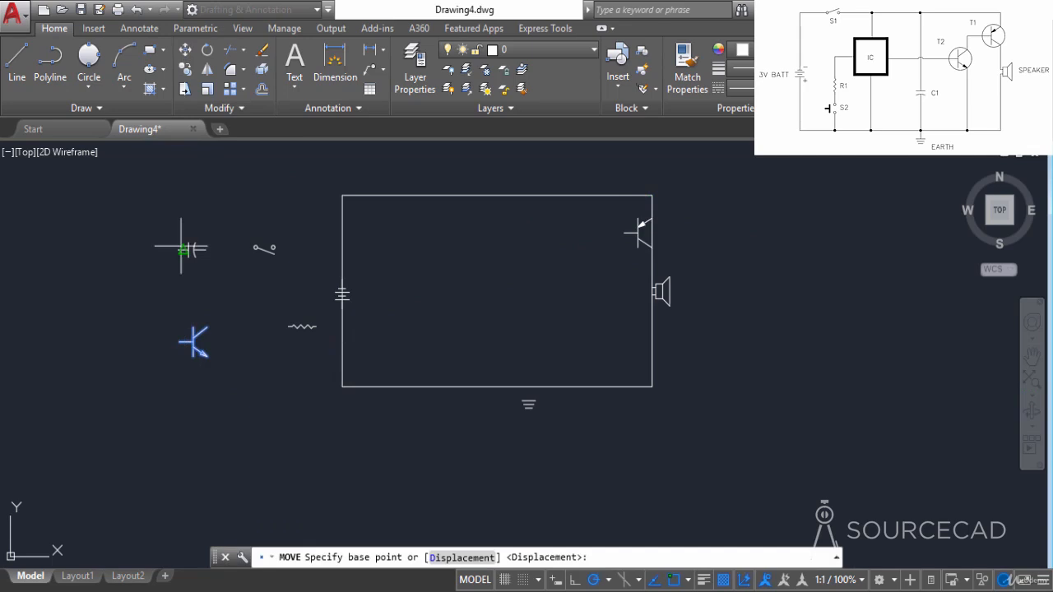
pyautogui.click(193, 327)
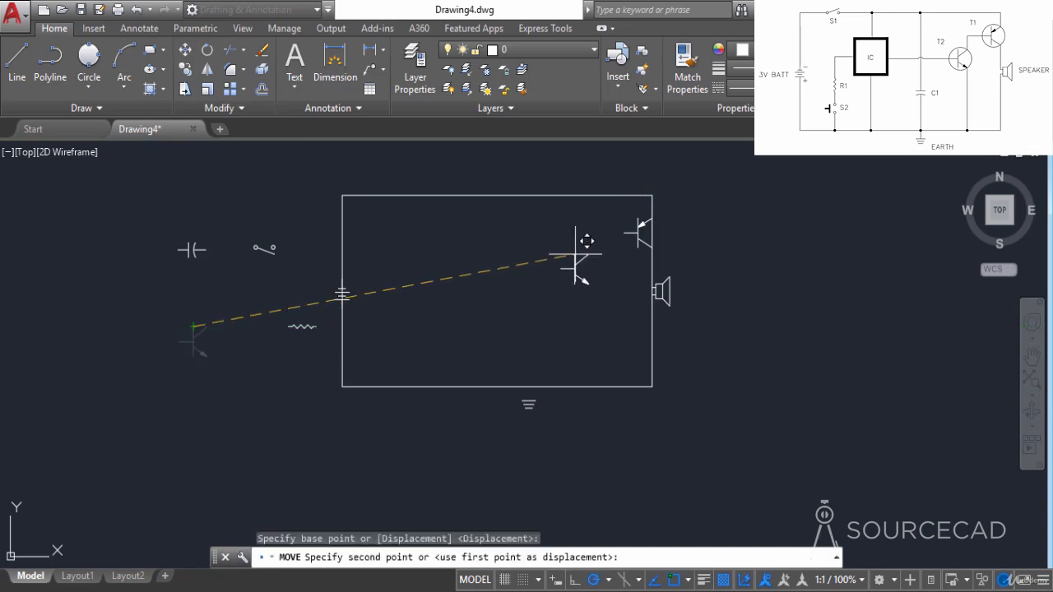
pyautogui.click(574, 256)
pyautogui.click(584, 294)
pyautogui.click(545, 249)
pyautogui.click(187, 51)
pyautogui.click(407, 257)
pyautogui.click(417, 267)
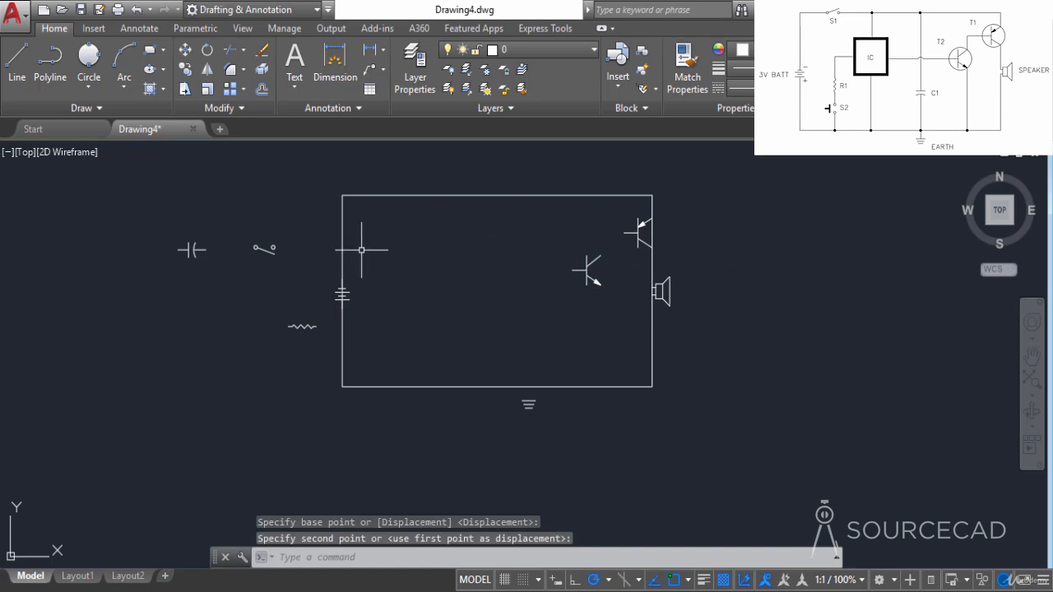
# Step: Mirror the switch symbol about a horizontal line above it, keeping the source object
pyautogui.click(271, 272)
pyautogui.click(235, 220)
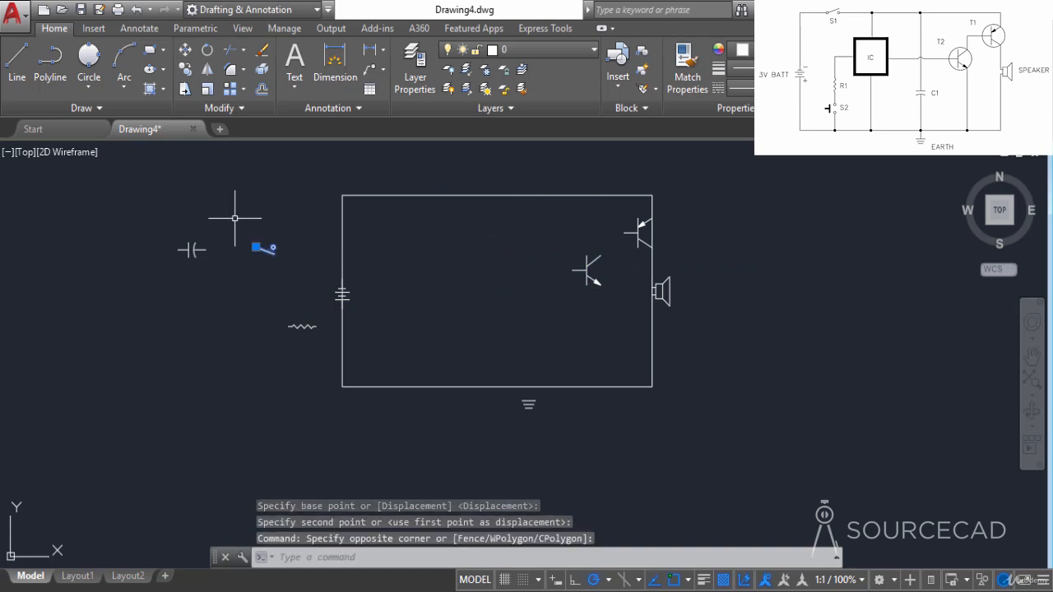
pyautogui.click(208, 77)
pyautogui.click(264, 219)
pyautogui.click(293, 217)
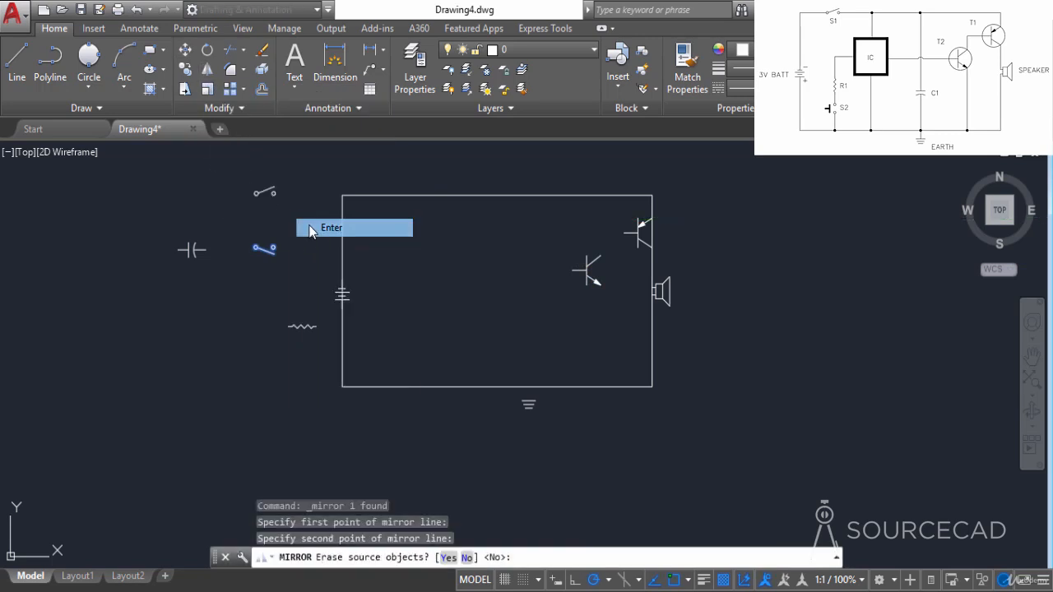
pyautogui.press('Return')
# Step: Erase the original switch symbol below its mirrored copy
pyautogui.click(292, 253)
pyautogui.click(248, 236)
pyautogui.rightClick(255, 240)
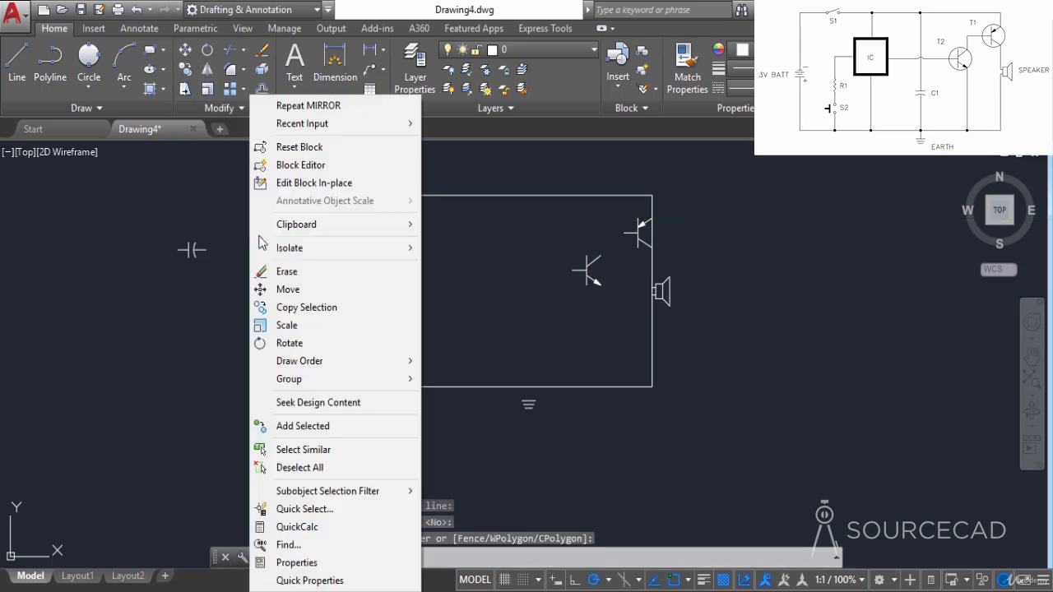
pyautogui.click(280, 272)
# Step: Move the mirrored switch by its left circle's center onto the rectangle's upper edge, near the upper-left corner
pyautogui.click(272, 194)
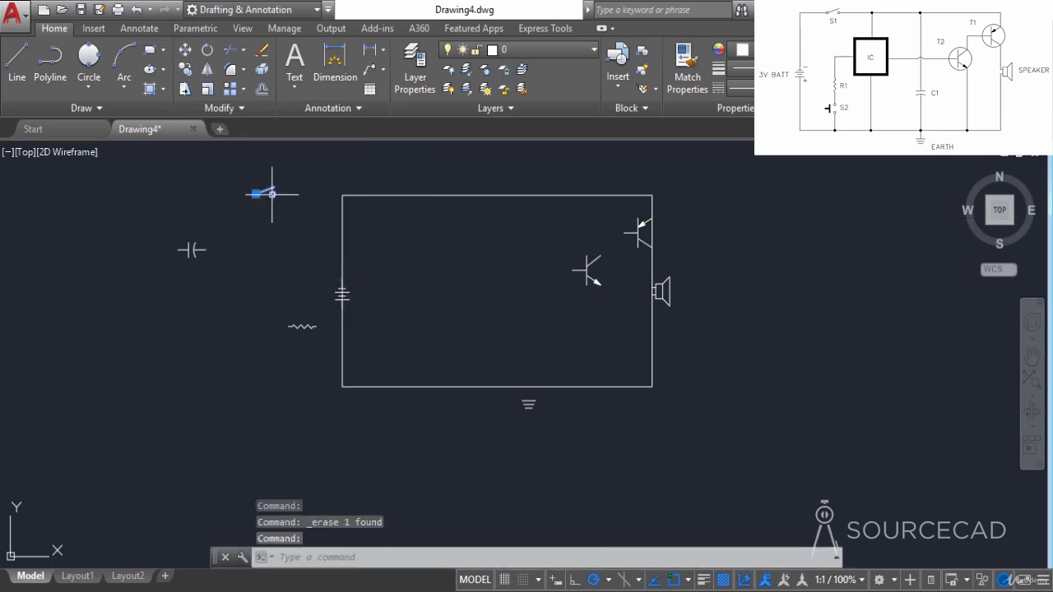
pyautogui.click(186, 51)
pyautogui.scroll(5, 234, 175)
pyautogui.click(302, 239)
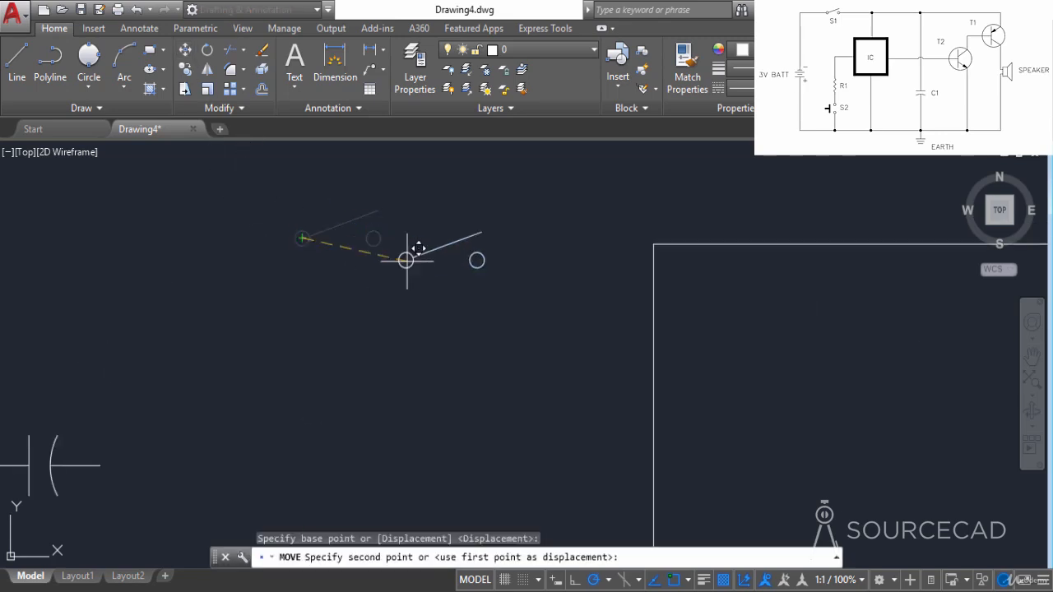
pyautogui.scroll(-8, 407, 260)
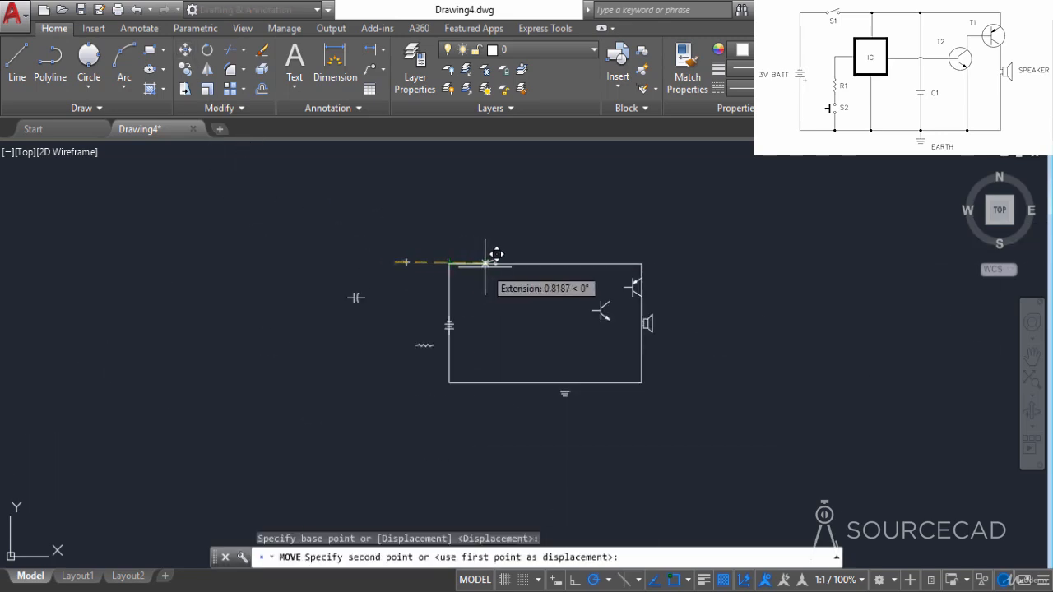
pyautogui.click(476, 264)
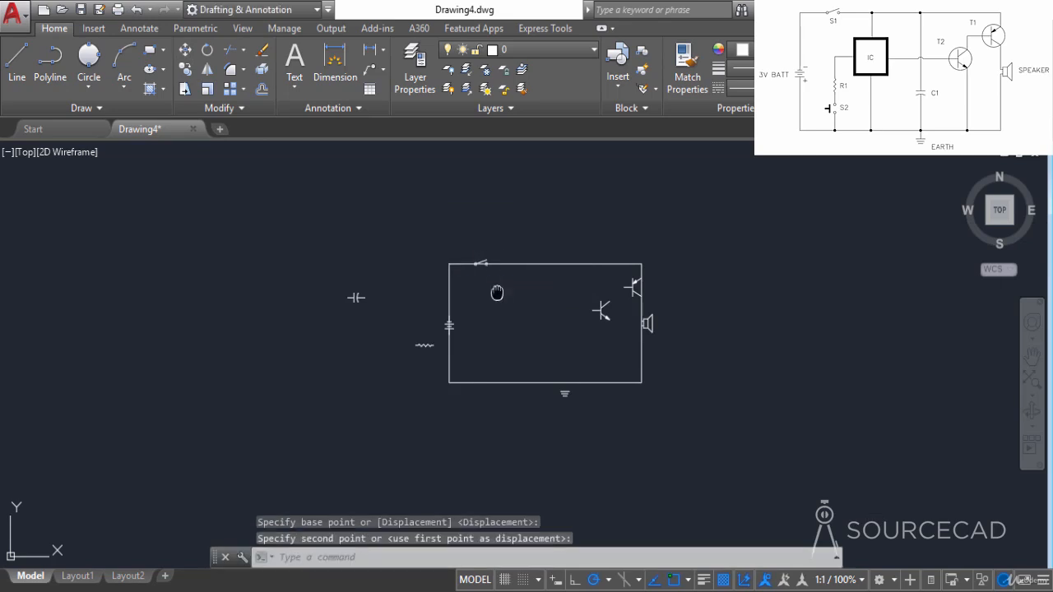
pyautogui.moveTo(497, 293); pyautogui.dragTo(453, 278, button='middle')
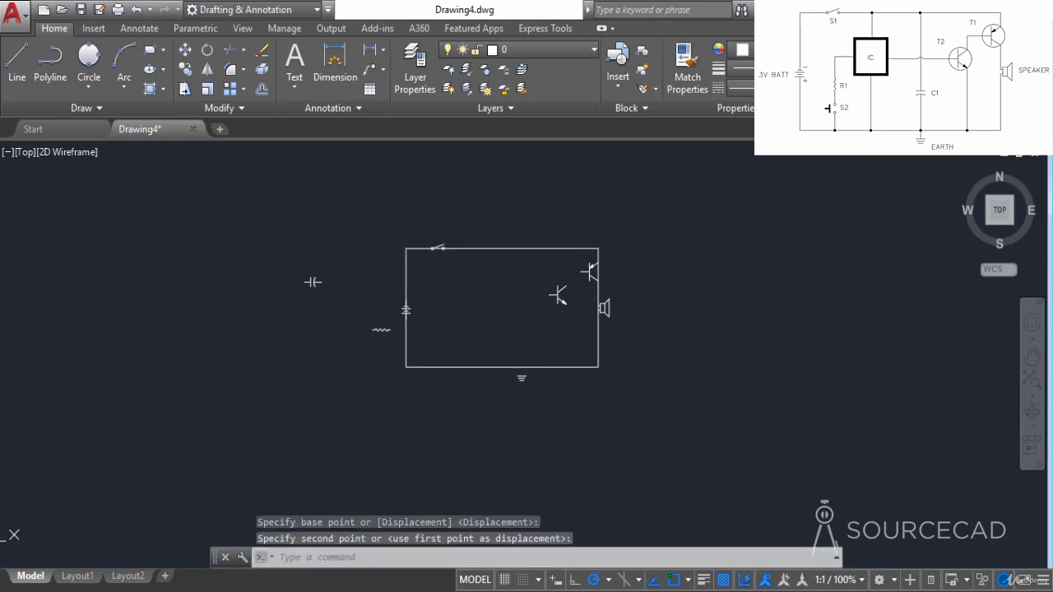
# Step: Rotate the capacitor symbol 90 degrees clockwise about a point above it so it stands vertically
pyautogui.click(312, 281)
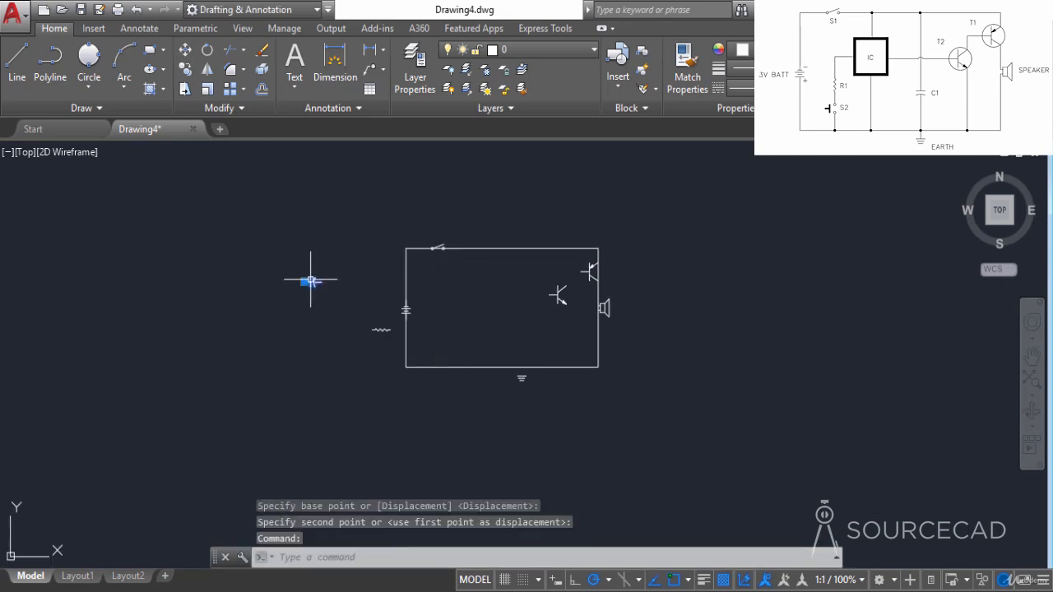
pyautogui.click(206, 51)
pyautogui.click(310, 246)
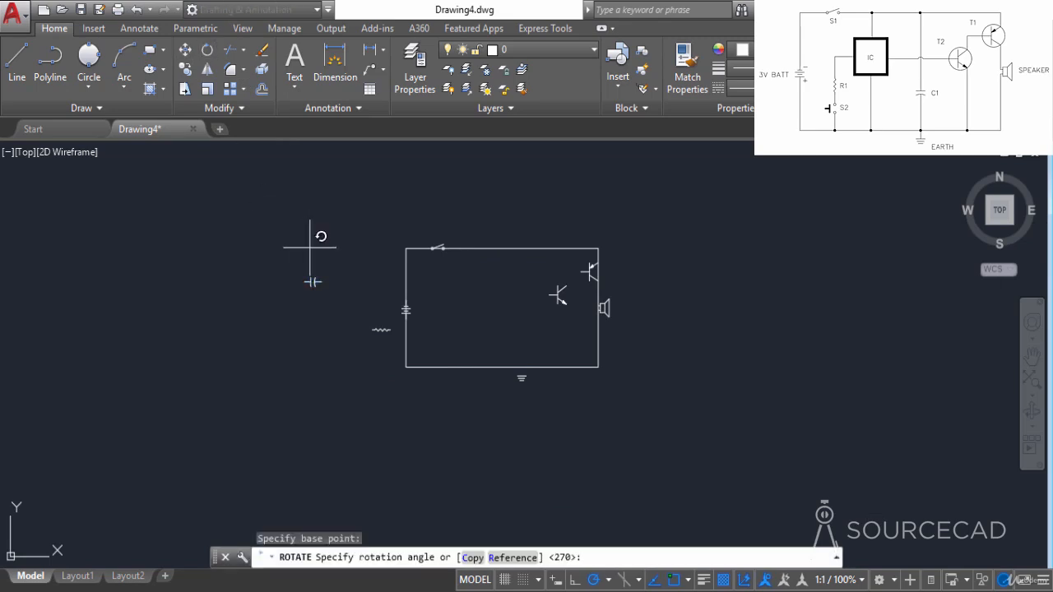
pyautogui.click(310, 305)
# Step: Move the capacitor by its upper lead's end inside the rectangle, vertically aligned above the ground symbol's midpoint
pyautogui.click(291, 269)
pyautogui.click(261, 241)
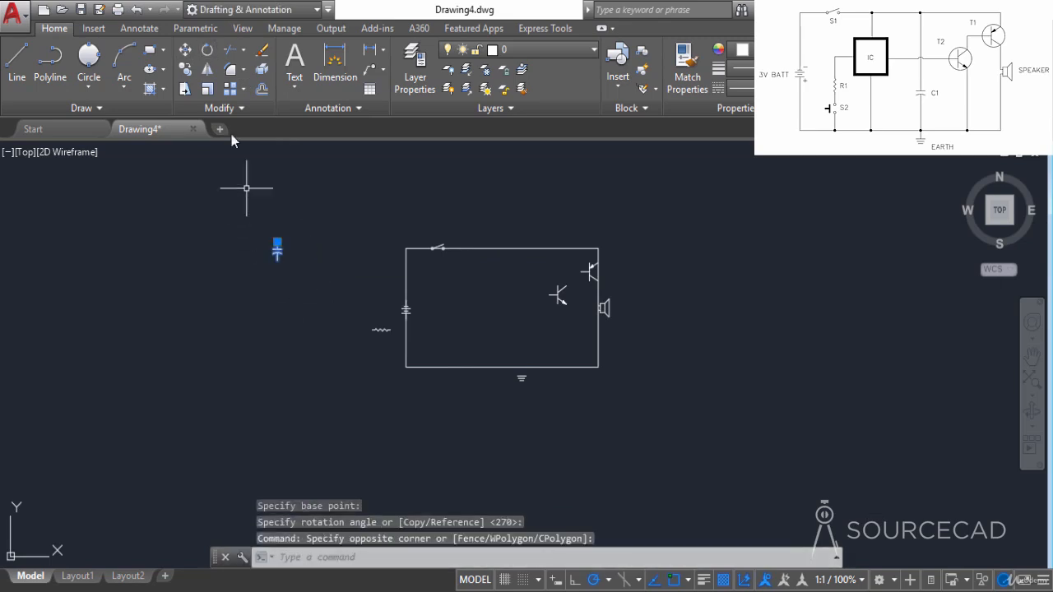
pyautogui.click(186, 49)
pyautogui.click(273, 240)
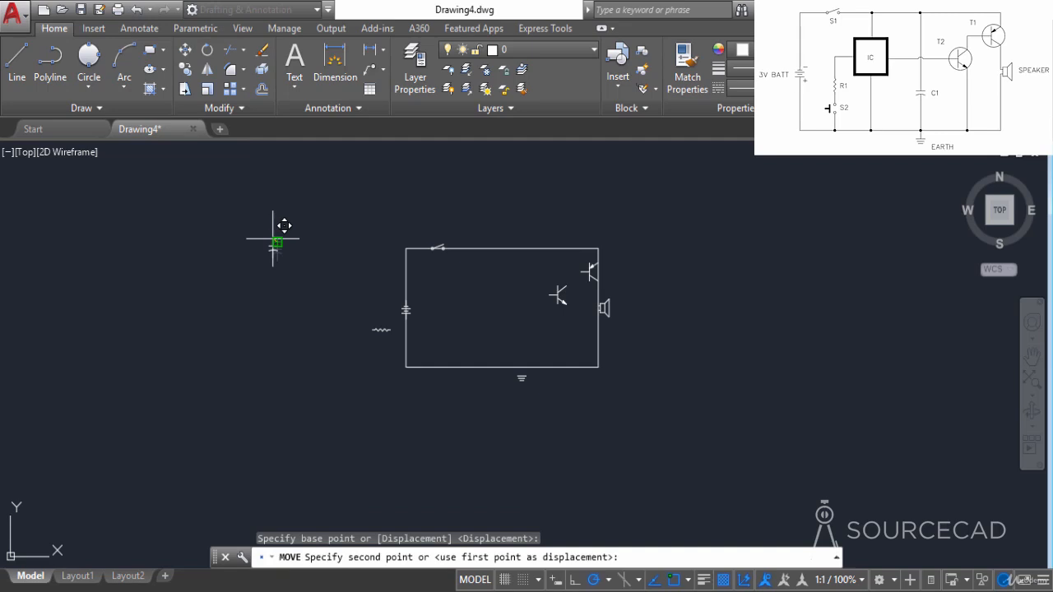
pyautogui.scroll(4, 533, 356)
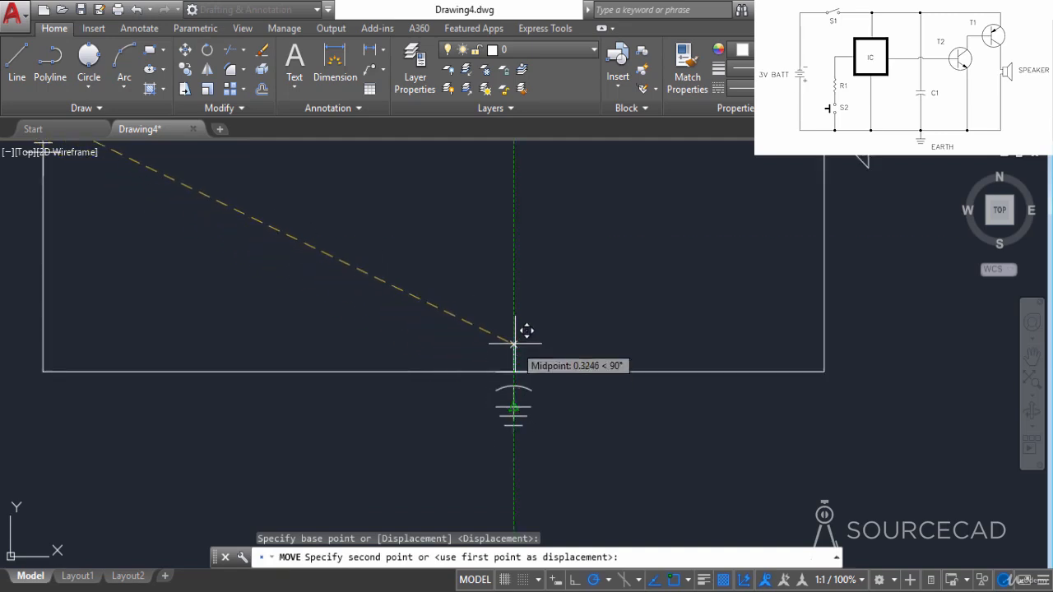
pyautogui.scroll(-2, 516, 262)
pyautogui.moveTo(523, 253); pyautogui.dragTo(500, 346, button='middle')
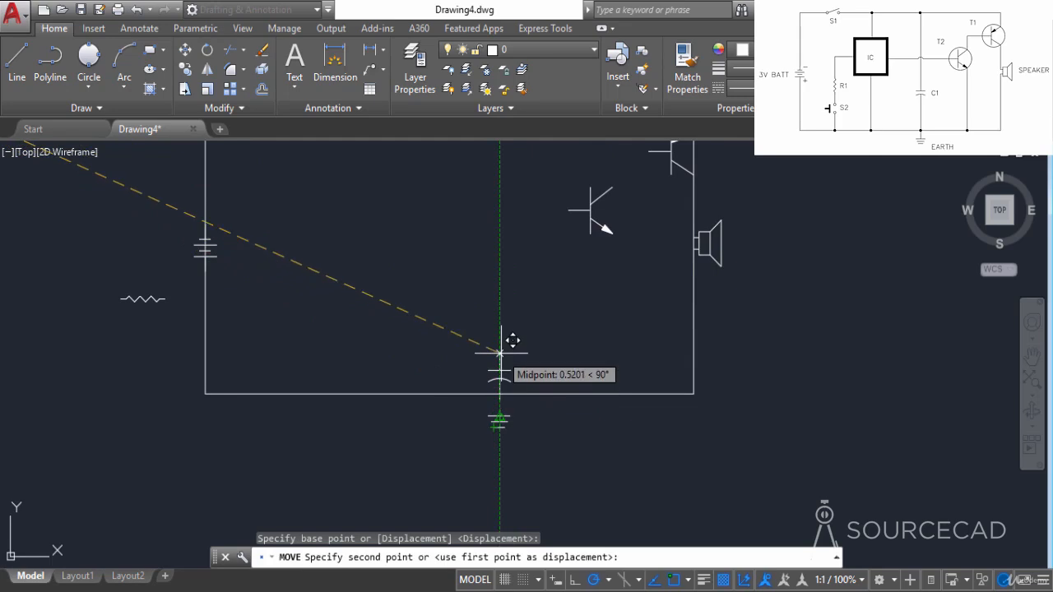
pyautogui.click(503, 259)
pyautogui.scroll(-2, 525, 287)
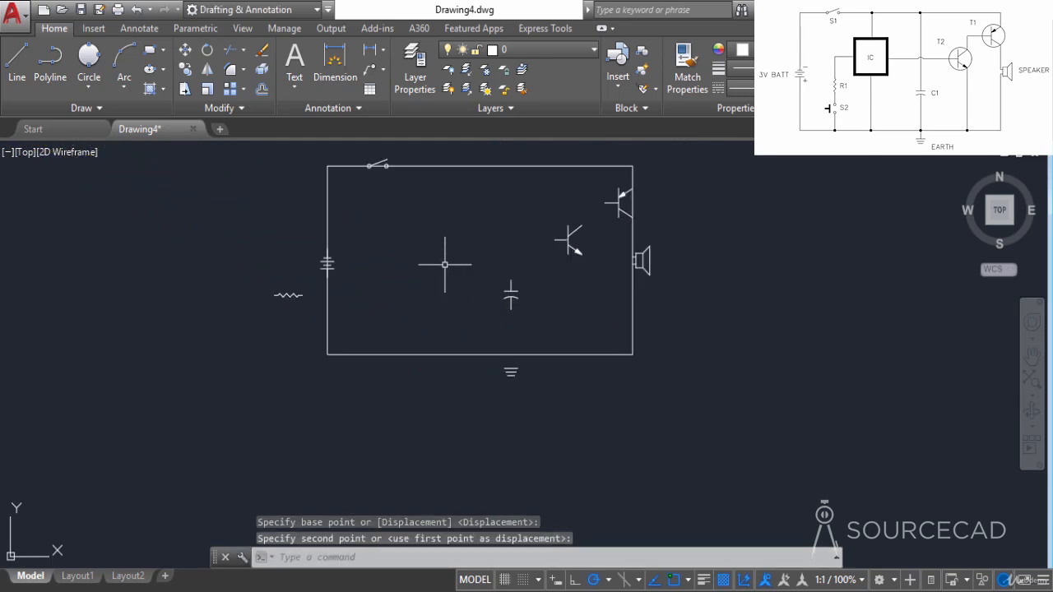
pyautogui.moveTo(446, 264); pyautogui.dragTo(443, 290, button='middle')
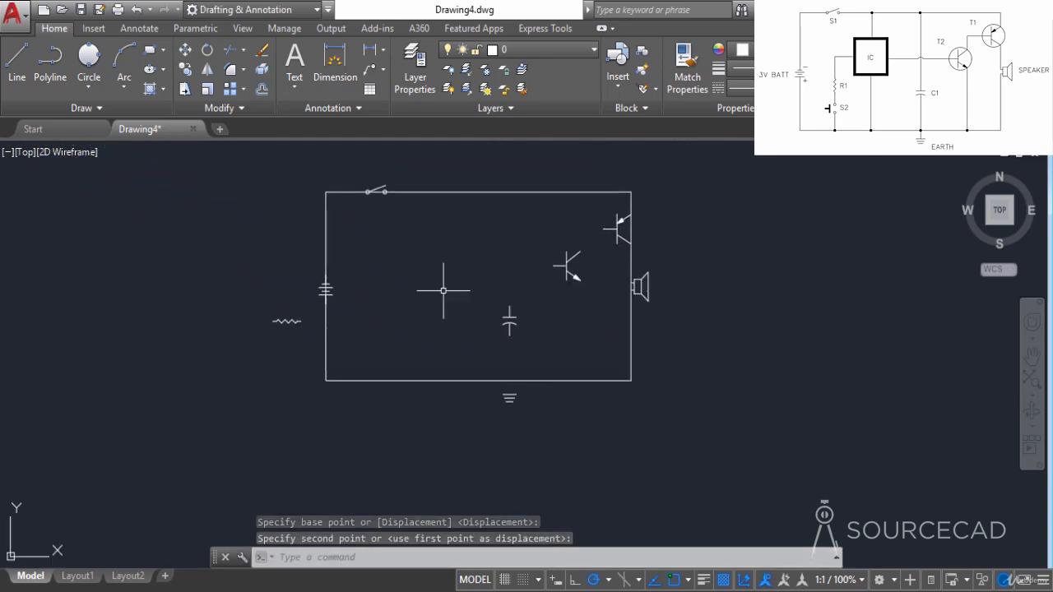
# Step: Rotate the resistor symbol 90 degrees clockwise about its left end so it stands vertically
pyautogui.click(289, 320)
pyautogui.click(208, 49)
pyautogui.click(272, 321)
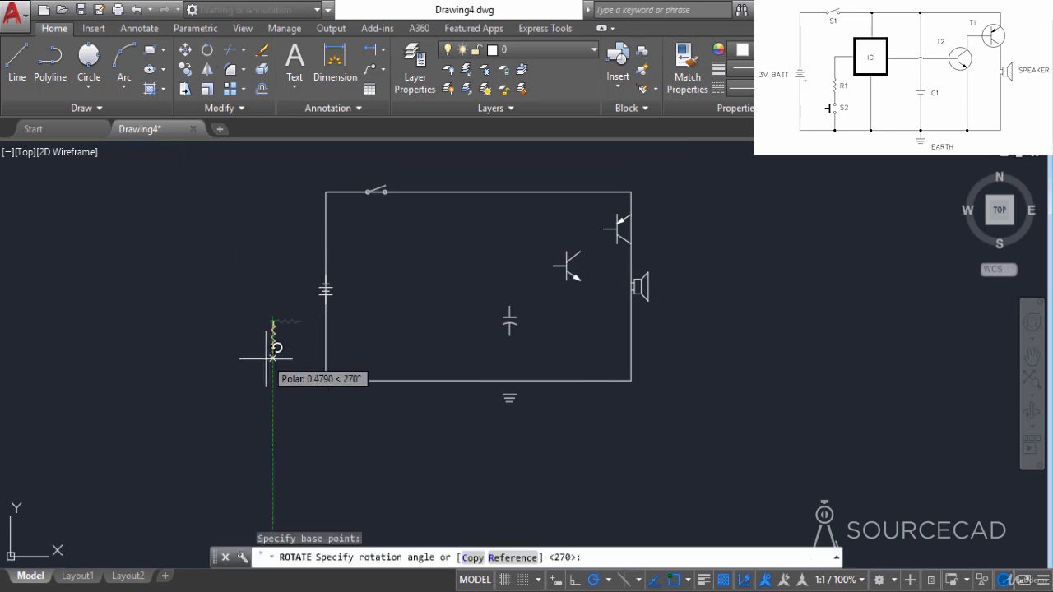
pyautogui.click(271, 370)
# Step: Move the resistor by its lower end inside the rectangle, a short distance right of the battery
pyautogui.click(292, 387)
pyautogui.click(241, 293)
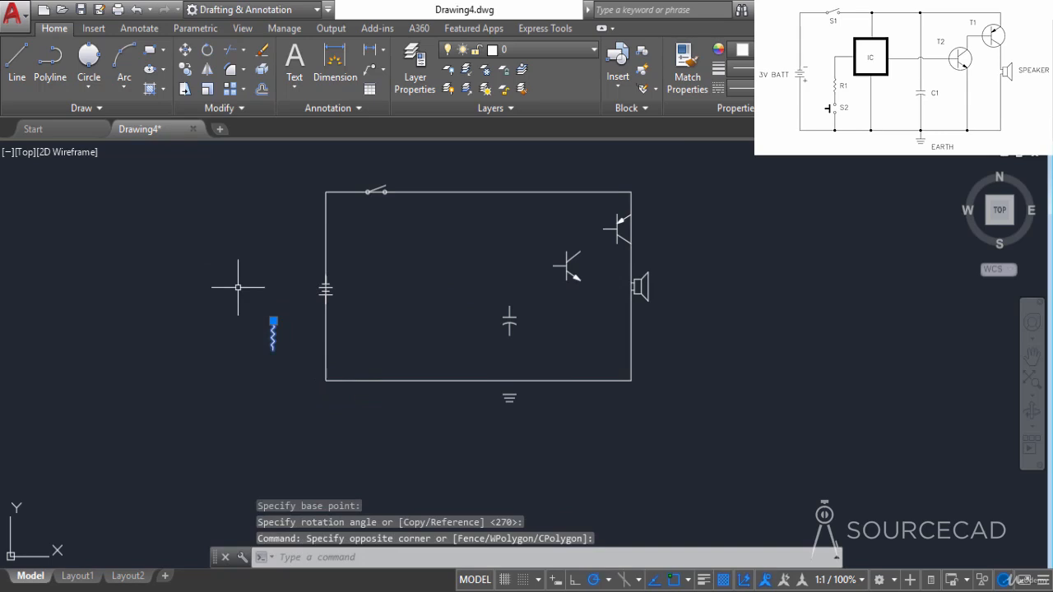
pyautogui.click(185, 49)
pyautogui.click(272, 351)
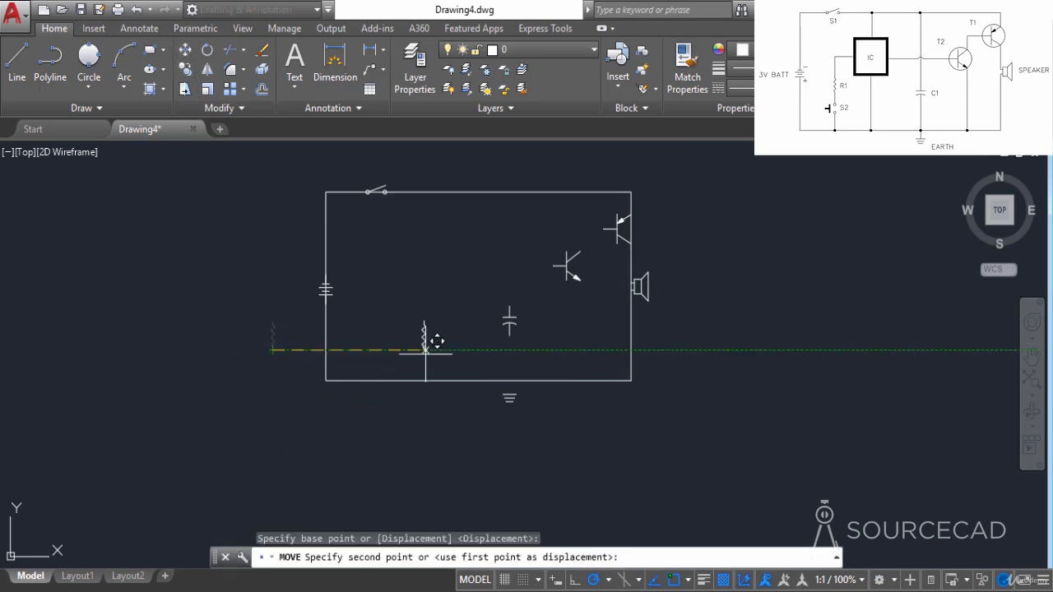
pyautogui.click(378, 322)
pyautogui.moveTo(434, 306); pyautogui.dragTo(405, 336, button='middle')
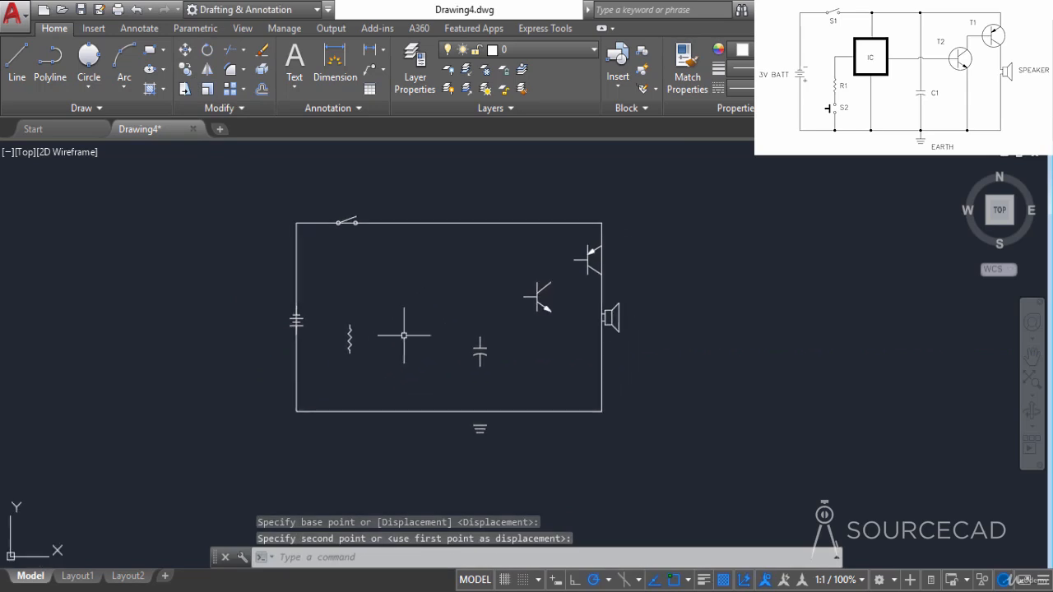
# Step: Draw the IC box as a rectangle inside the upper part of the wiring loop, between the resistor and the capacitor
pyautogui.click(151, 52)
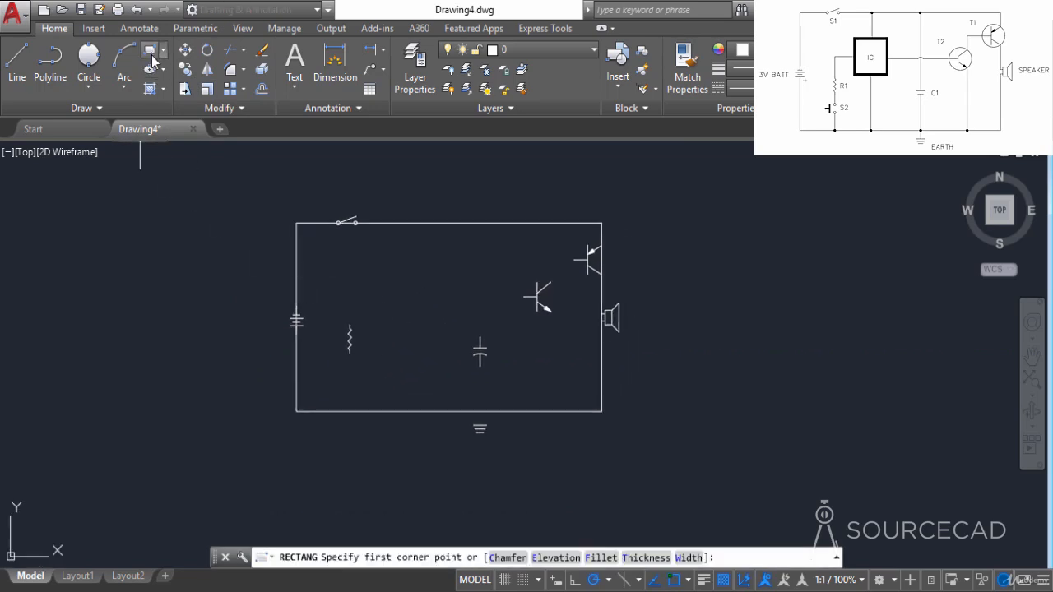
pyautogui.click(381, 264)
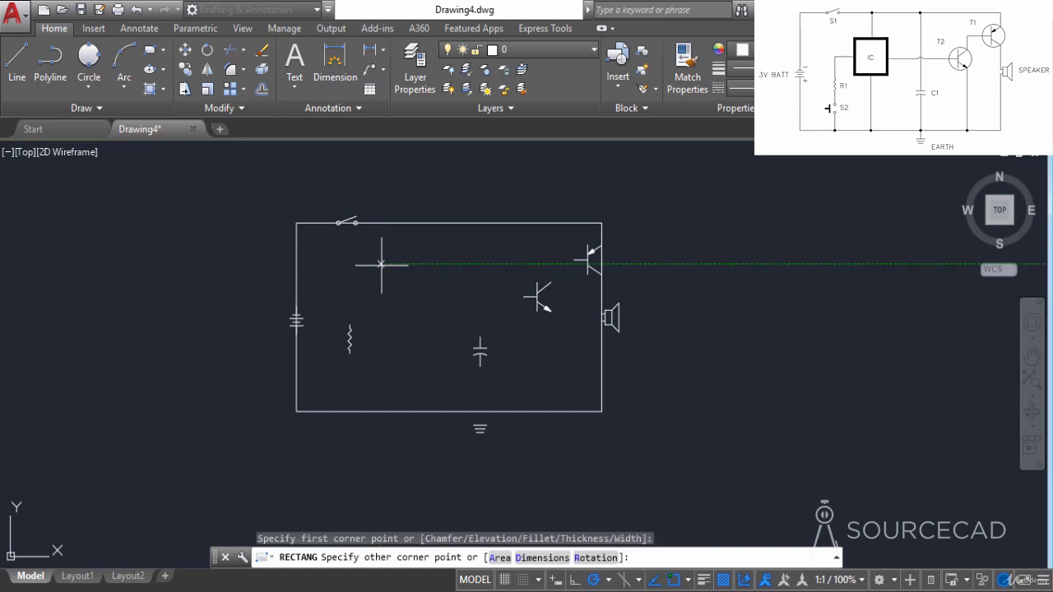
pyautogui.click(428, 321)
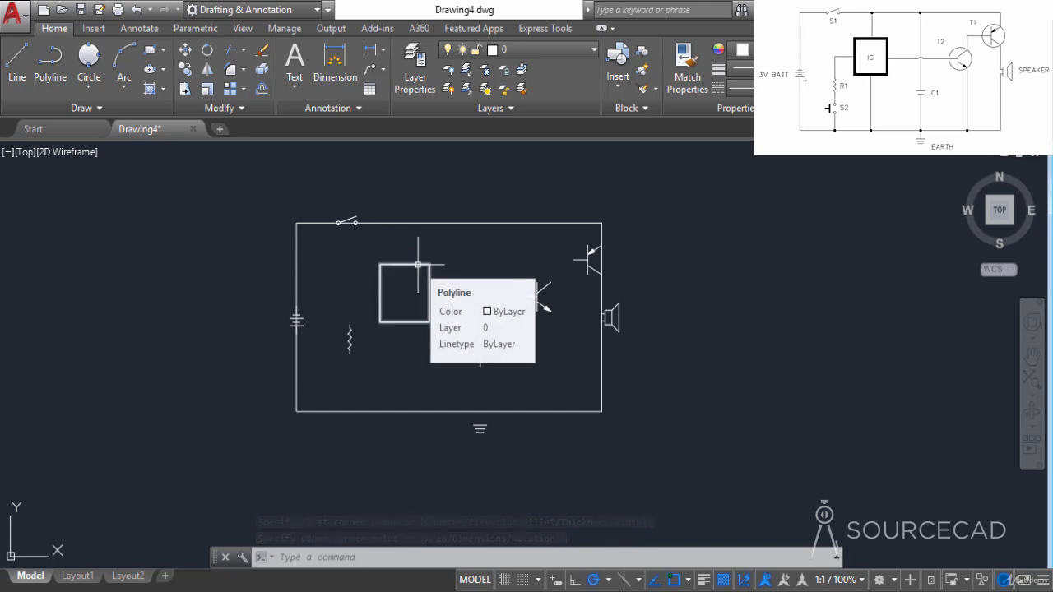
# Step: Thicken the IC box outline by giving its polyline a width of about 0.04, defined by two picked points
pyautogui.doubleClick(418, 265)
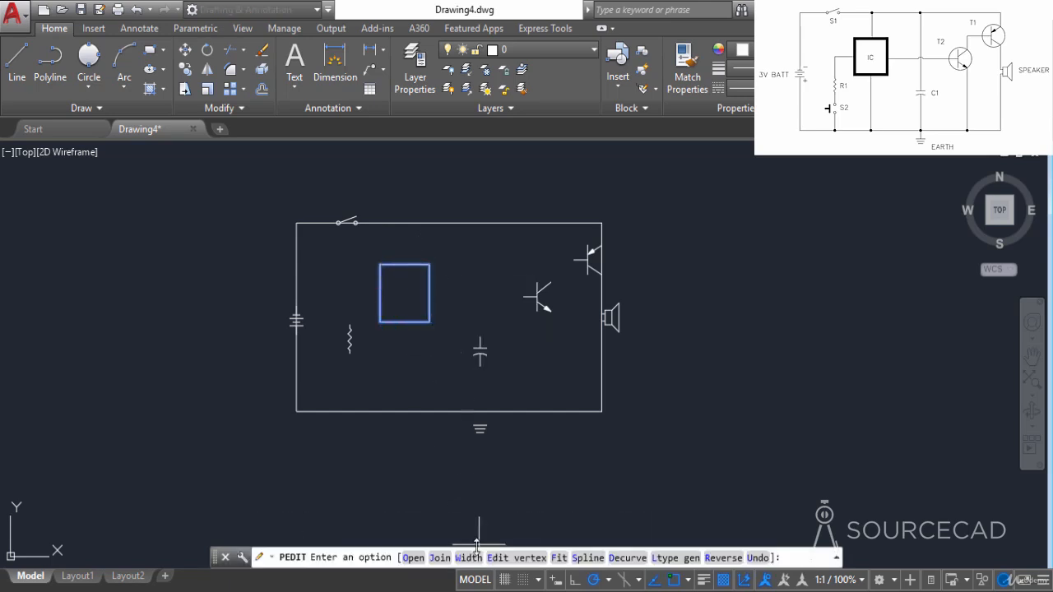
pyautogui.click(468, 558)
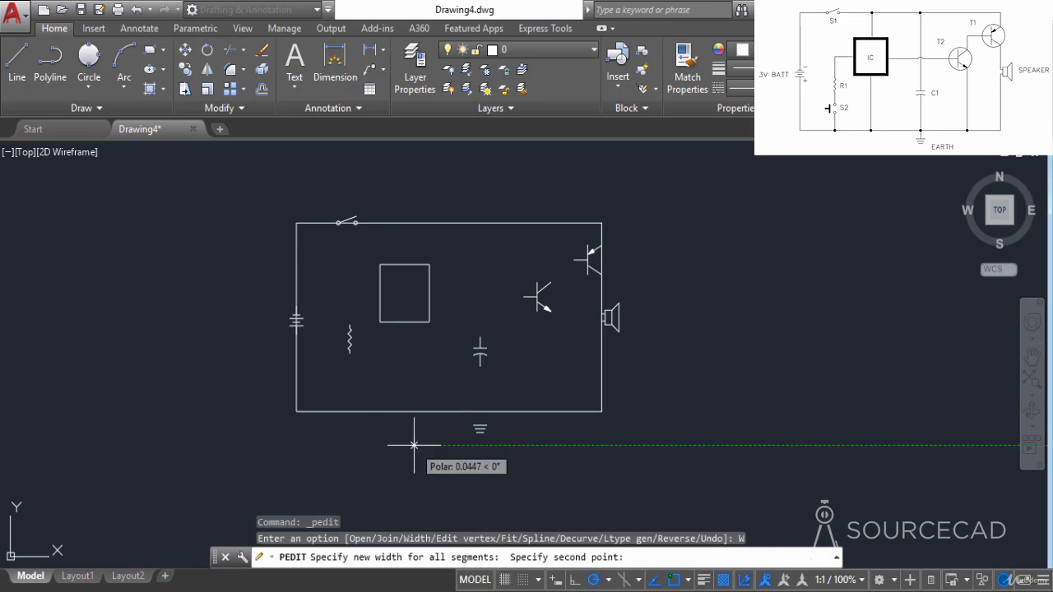
pyautogui.click(415, 445)
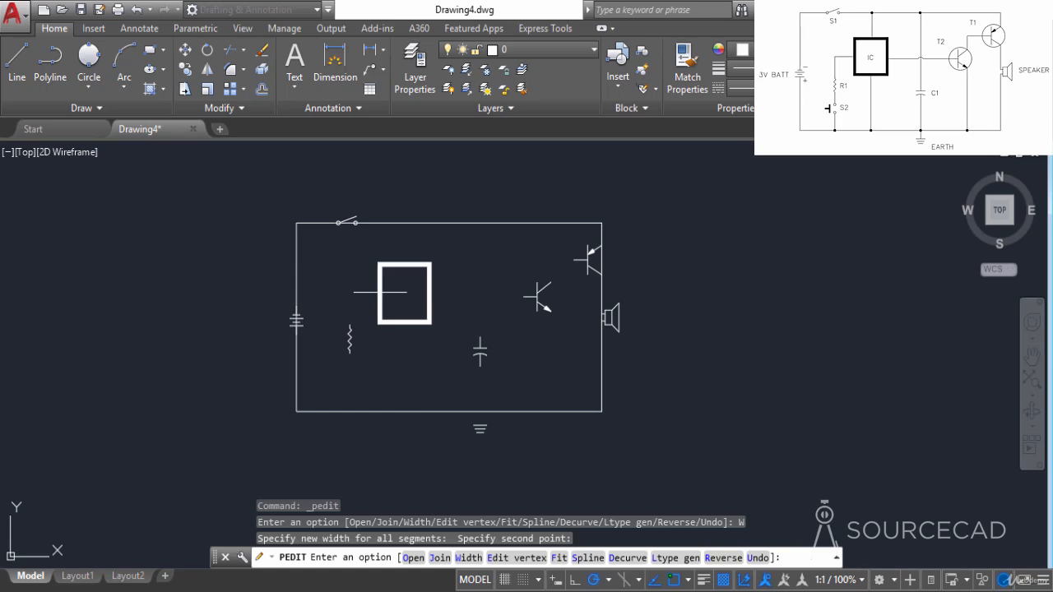
pyautogui.rightClick(407, 265)
pyautogui.click(436, 294)
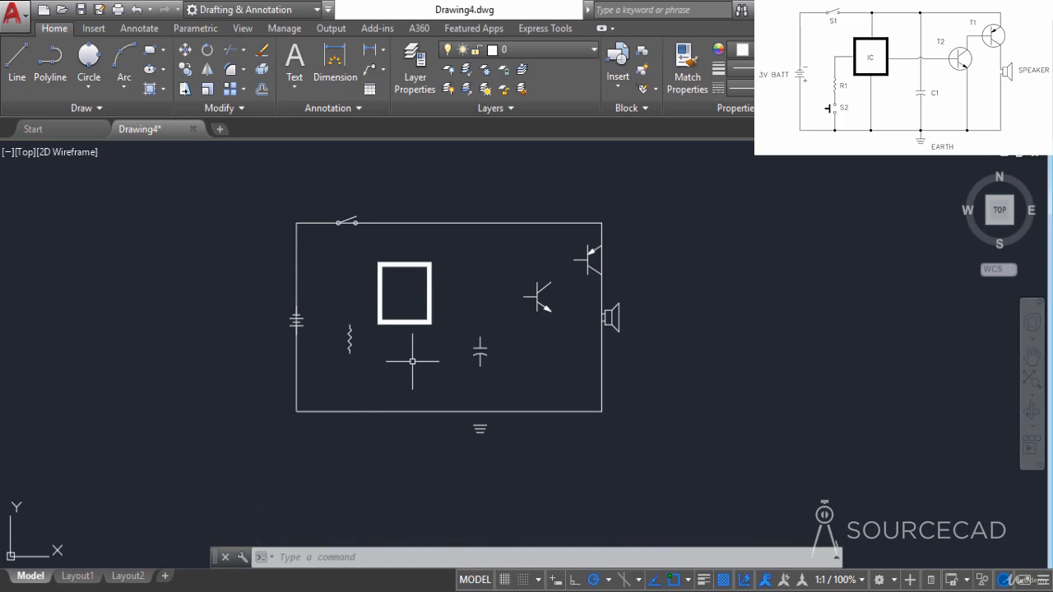
# Step: Draw a vertical line from the loop's upper wire down to the midpoint of the IC box's top edge
pyautogui.click(17, 61)
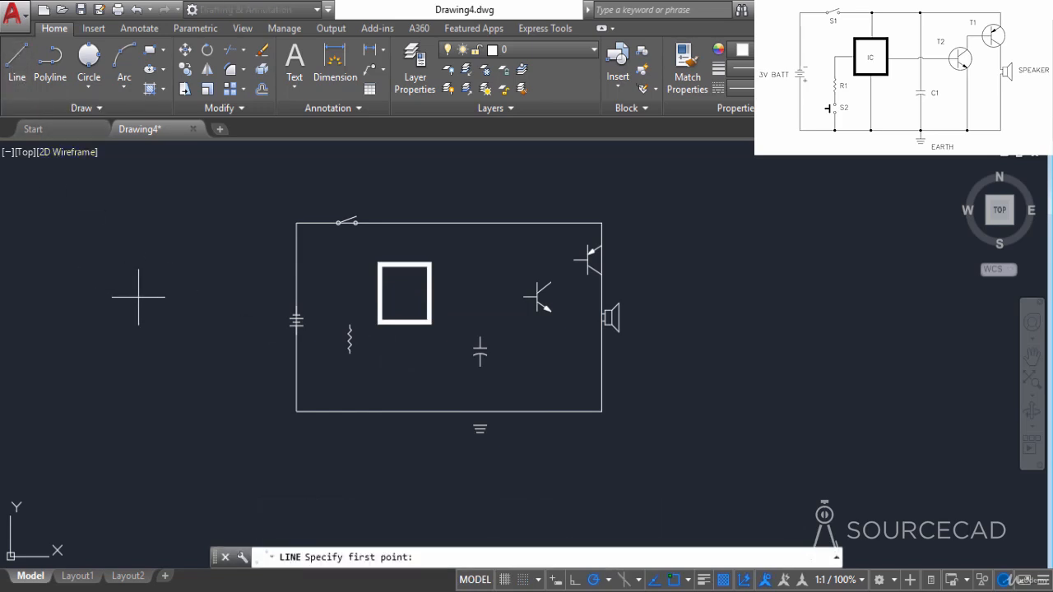
pyautogui.click(405, 222)
pyautogui.click(406, 264)
pyautogui.rightClick(463, 253)
pyautogui.click(468, 258)
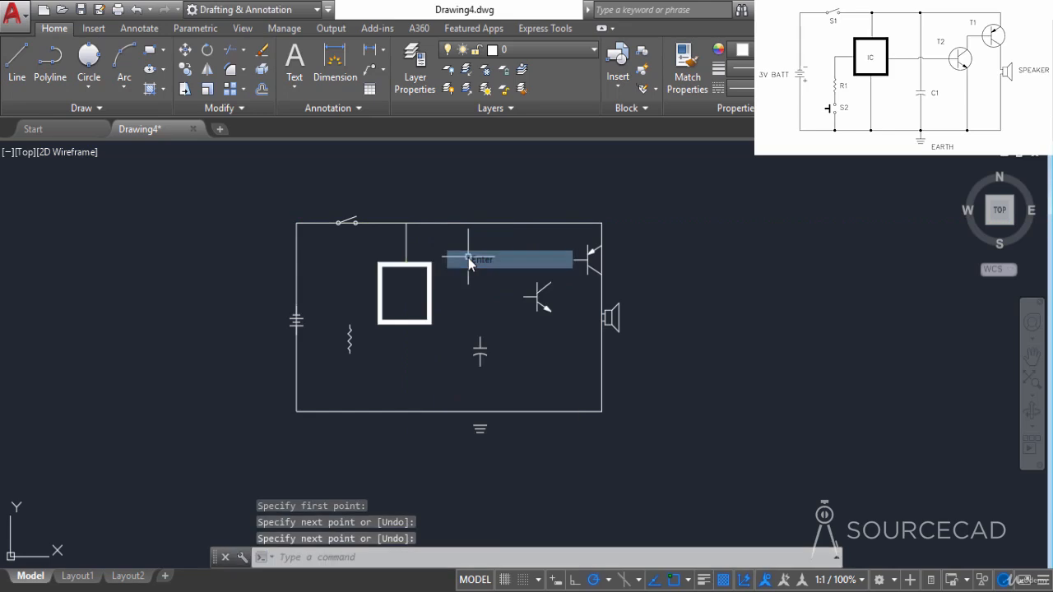
# Step: Draw a vertical line from the capacitor's upper lead to the loop's upper wire
pyautogui.press('Return')
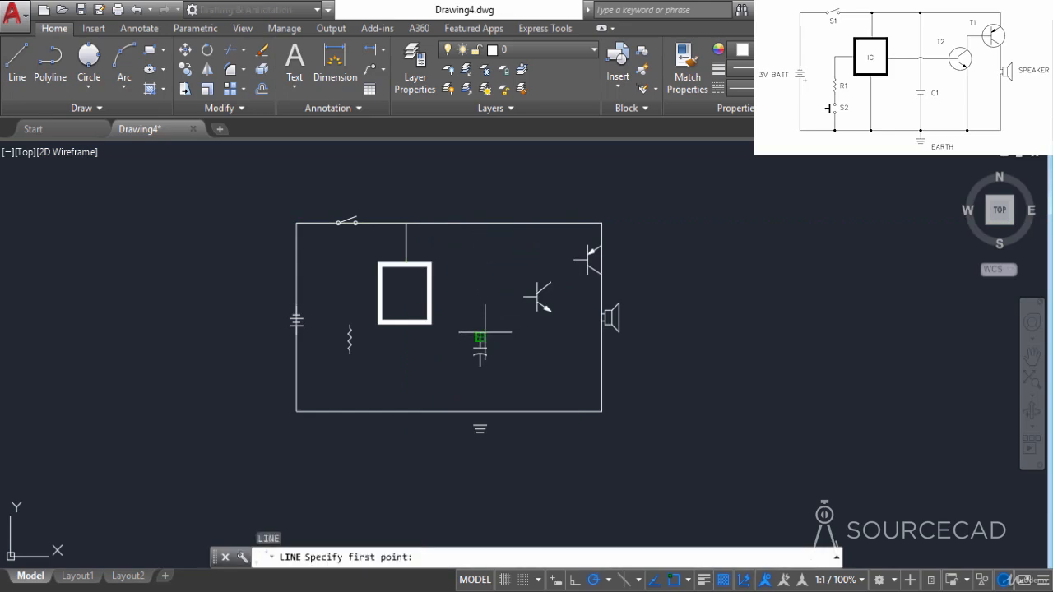
pyautogui.click(480, 338)
pyautogui.click(480, 223)
pyautogui.rightClick(482, 204)
pyautogui.click(496, 209)
# Step: Draw a vertical line from the capacitor's lower lead across the bottom wire to the ground symbol
pyautogui.rightClick(501, 212)
pyautogui.click(511, 220)
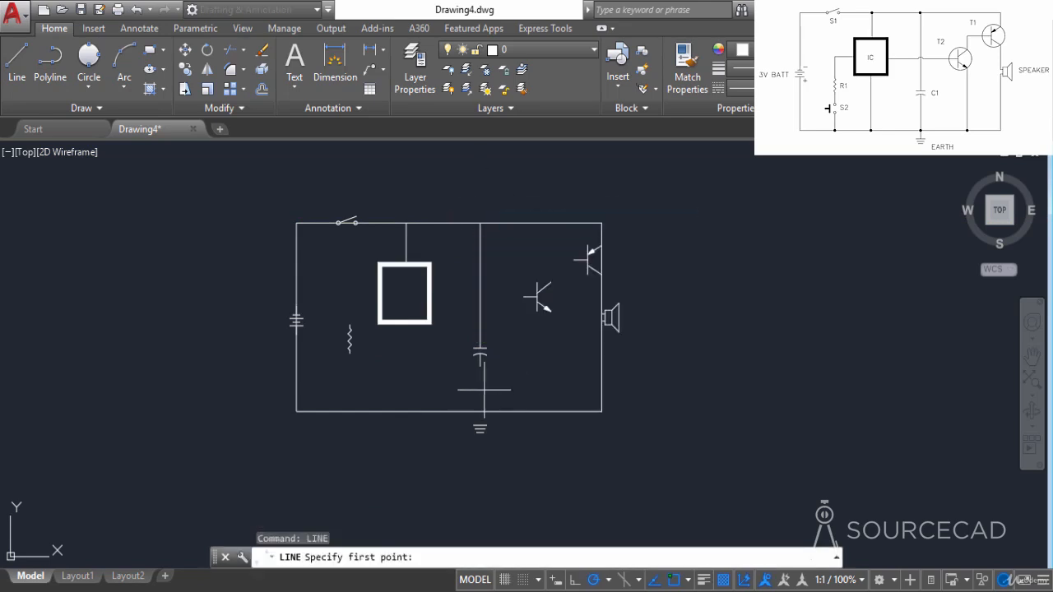
pyautogui.click(480, 362)
pyautogui.click(480, 425)
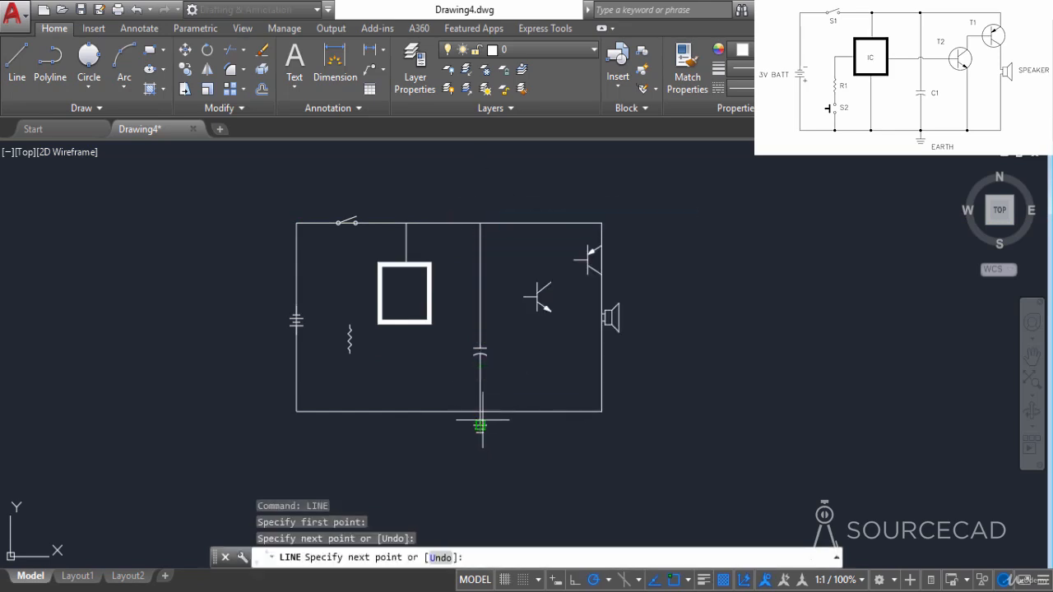
pyautogui.rightClick(506, 380)
pyautogui.click(524, 392)
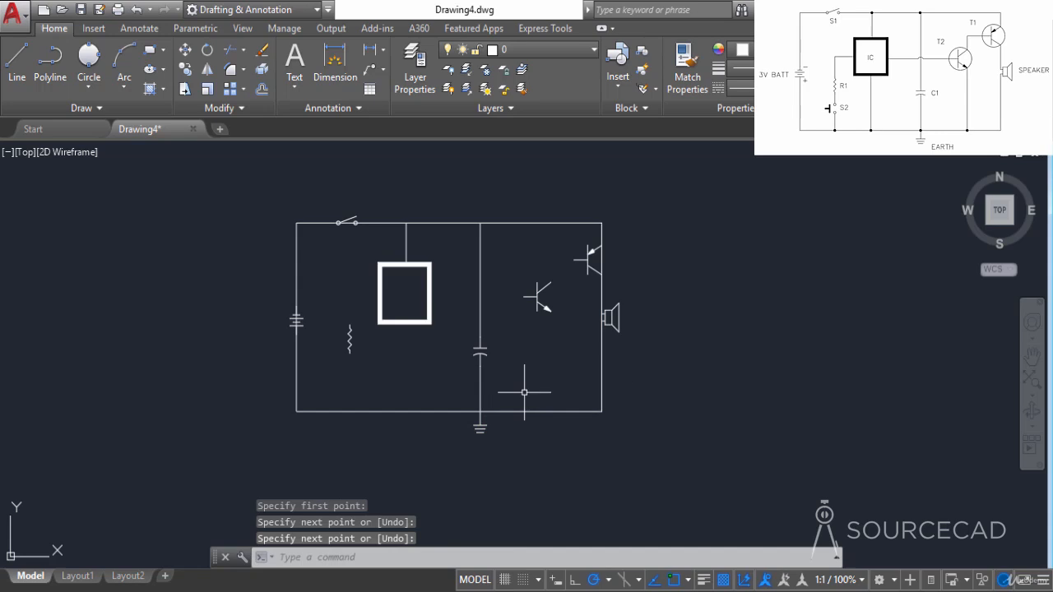
pyautogui.rightClick(516, 370)
pyautogui.click(512, 375)
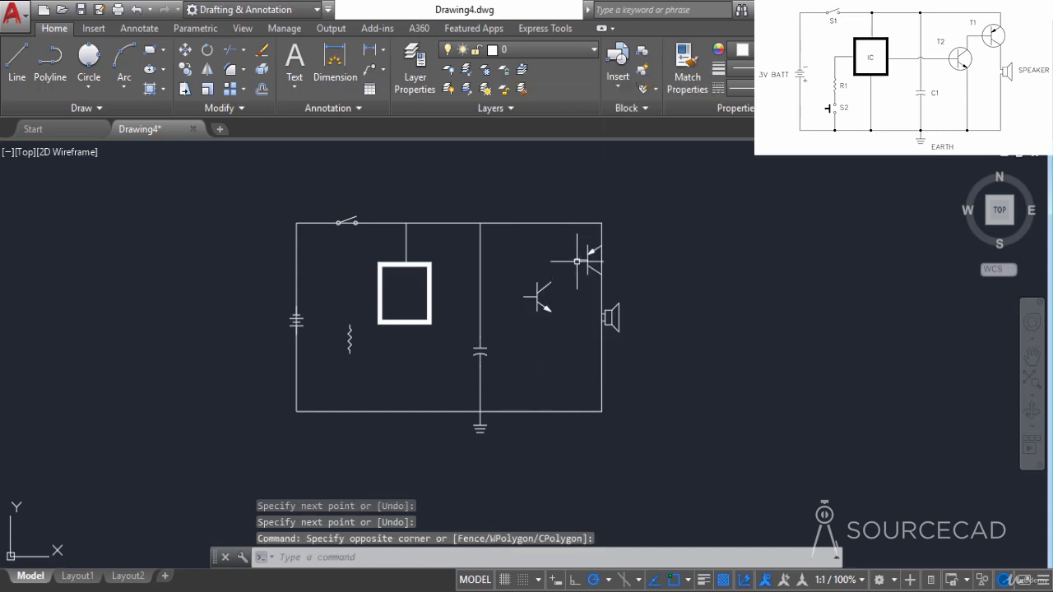
# Step: Draw a three-point circle around the transistor on the right wire, through its three lead ends
pyautogui.click(87, 86)
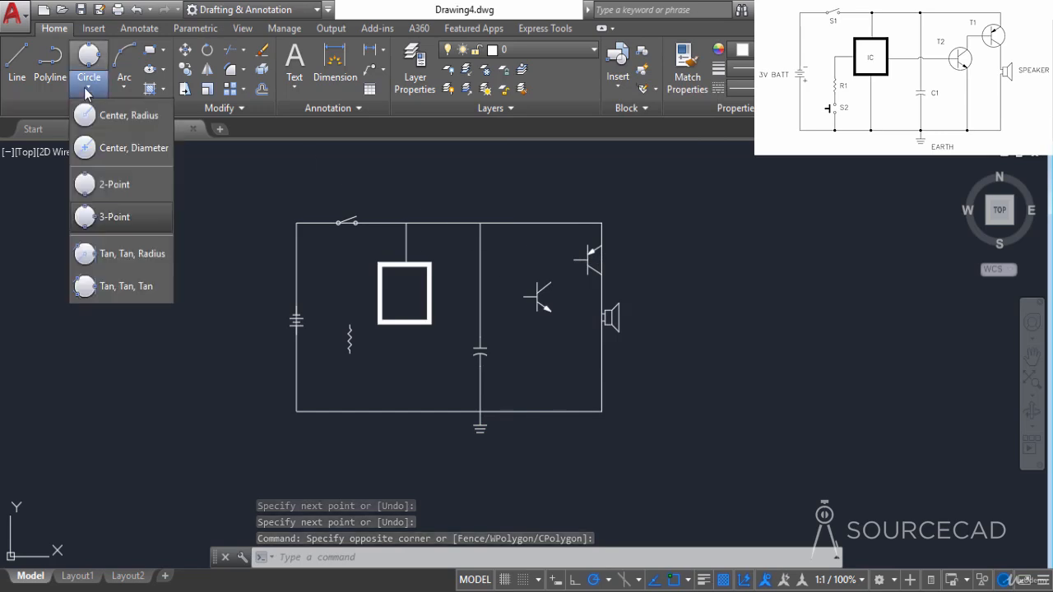
pyautogui.click(145, 219)
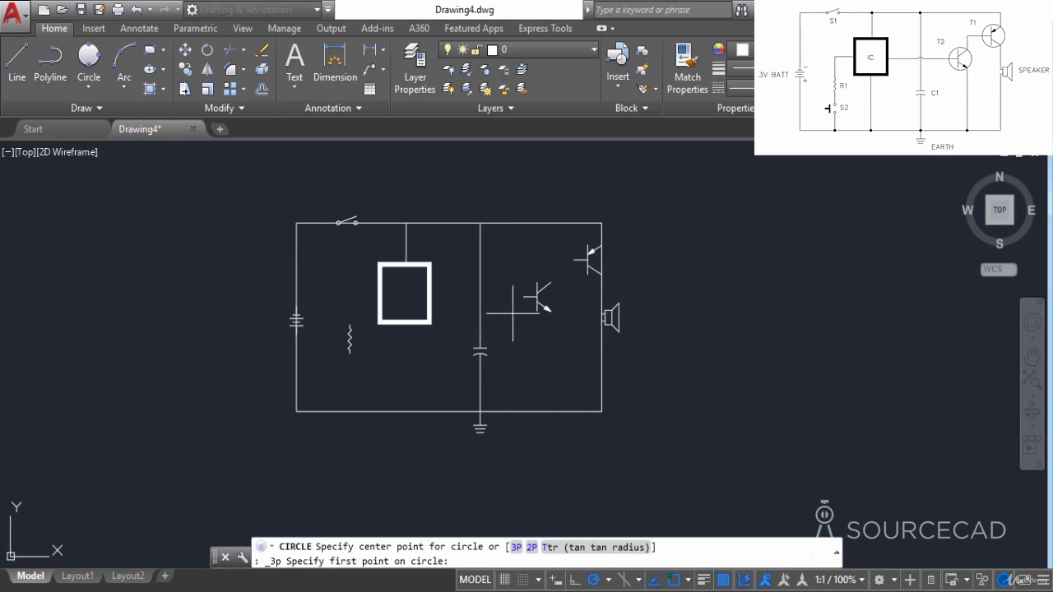
pyautogui.scroll(4, 567, 265)
pyautogui.click(577, 255)
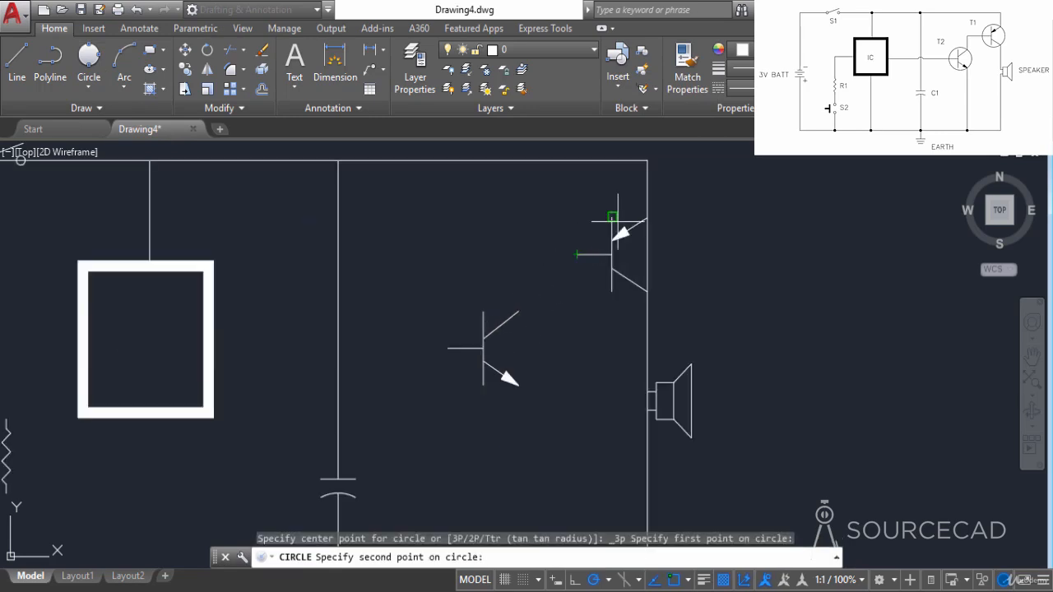
pyautogui.click(648, 217)
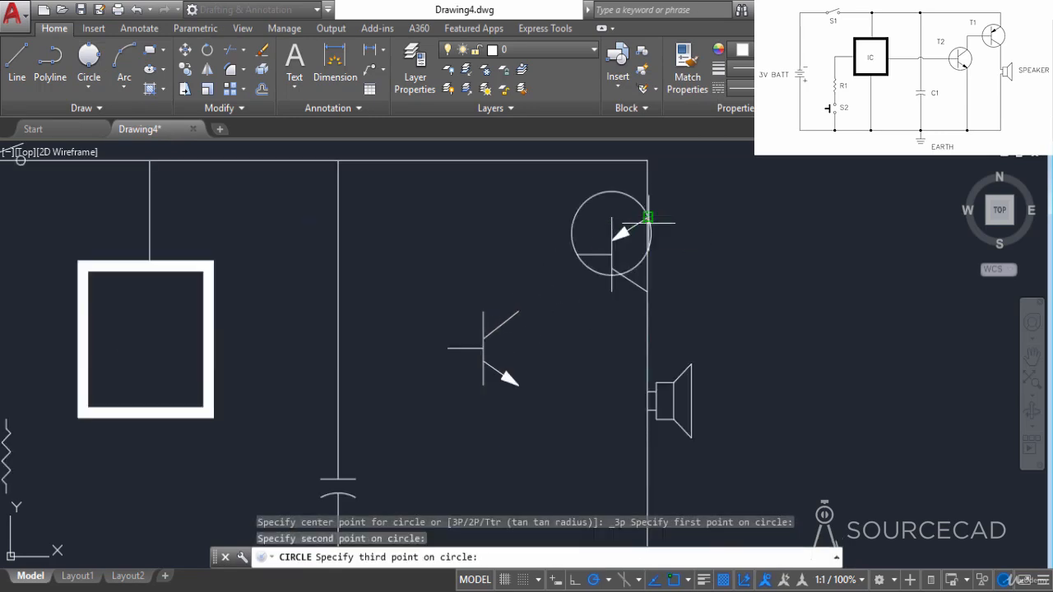
pyautogui.click(646, 291)
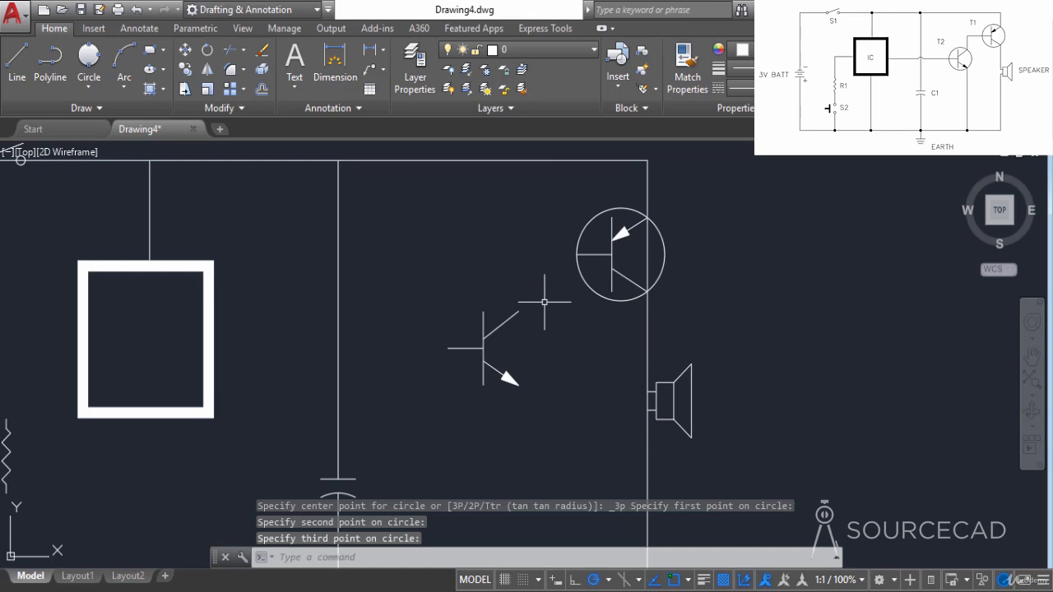
# Step: Draw a three-point circle through the three lead ends of the transistor inside the loop
pyautogui.click(89, 60)
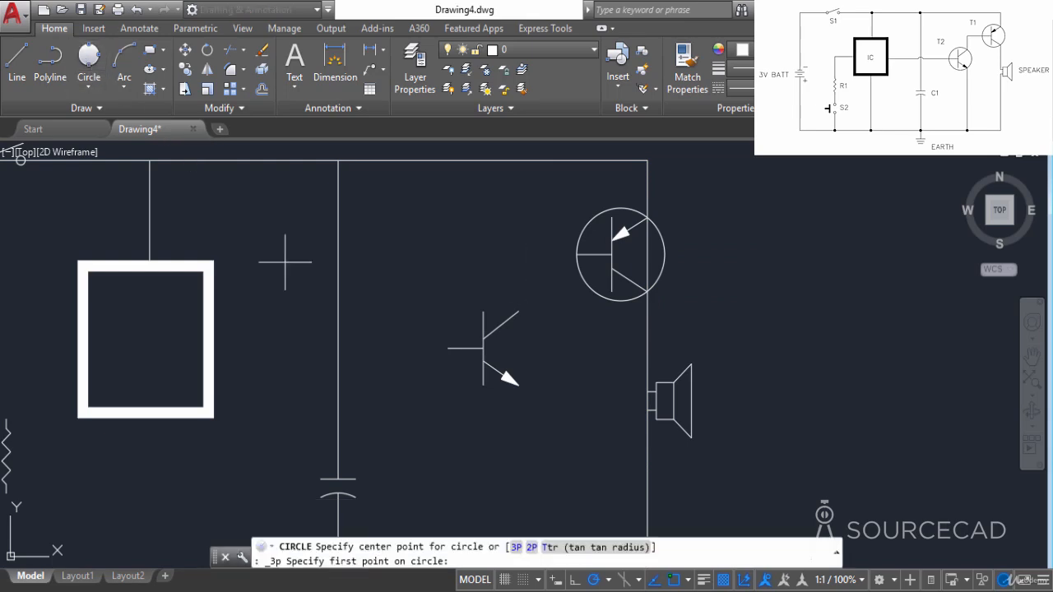
pyautogui.click(448, 347)
pyautogui.click(518, 311)
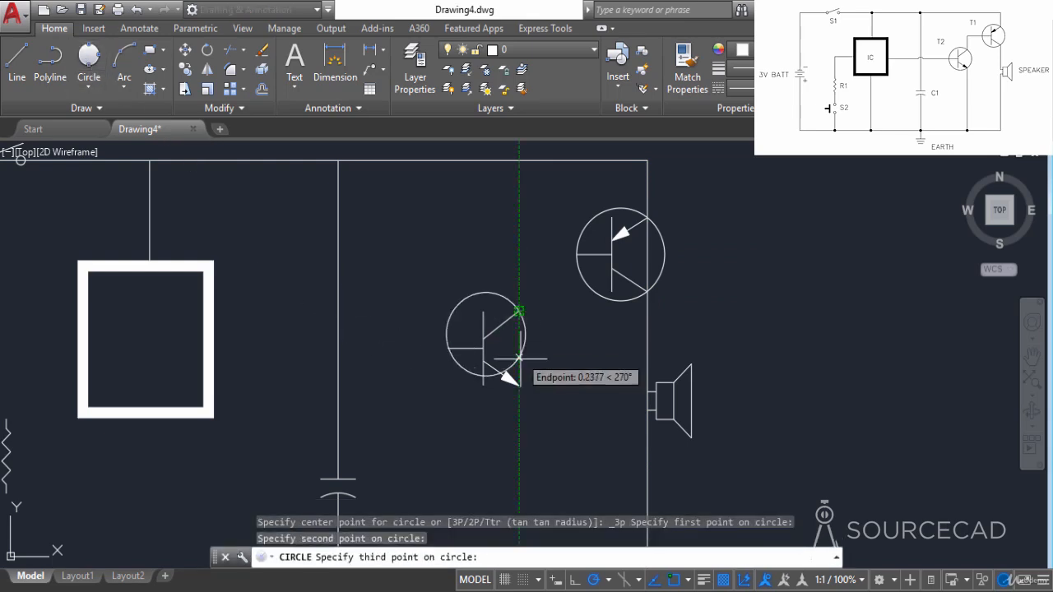
pyautogui.click(520, 384)
# Step: Connect the right-hand transistor's base to the inner transistor's upper lead with a horizontal and a vertical line segment
pyautogui.scroll(-2, 551, 392)
pyautogui.moveTo(544, 420); pyautogui.dragTo(530, 380, button='middle')
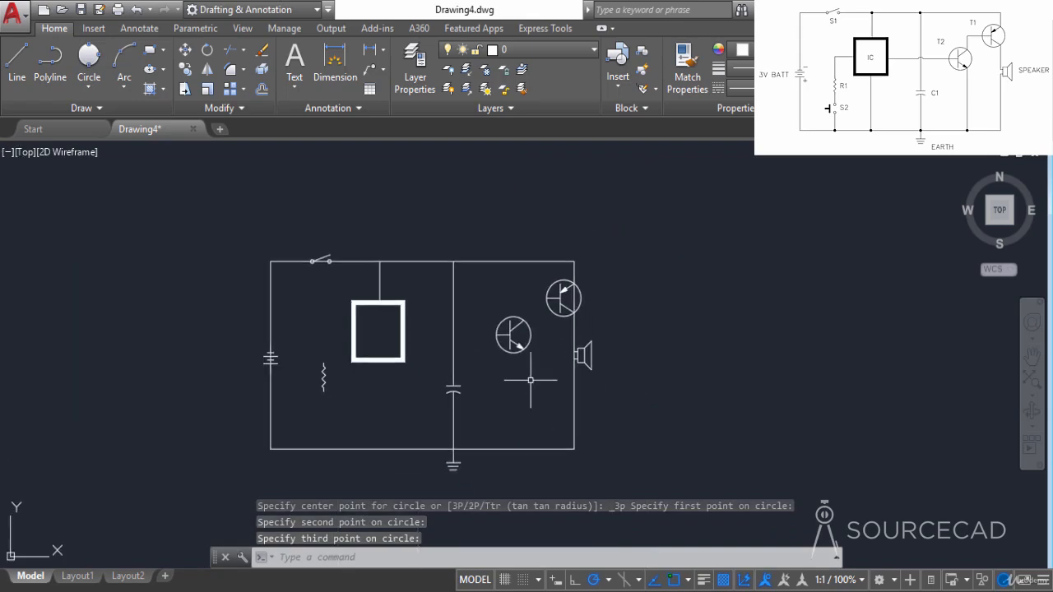
pyautogui.click(17, 62)
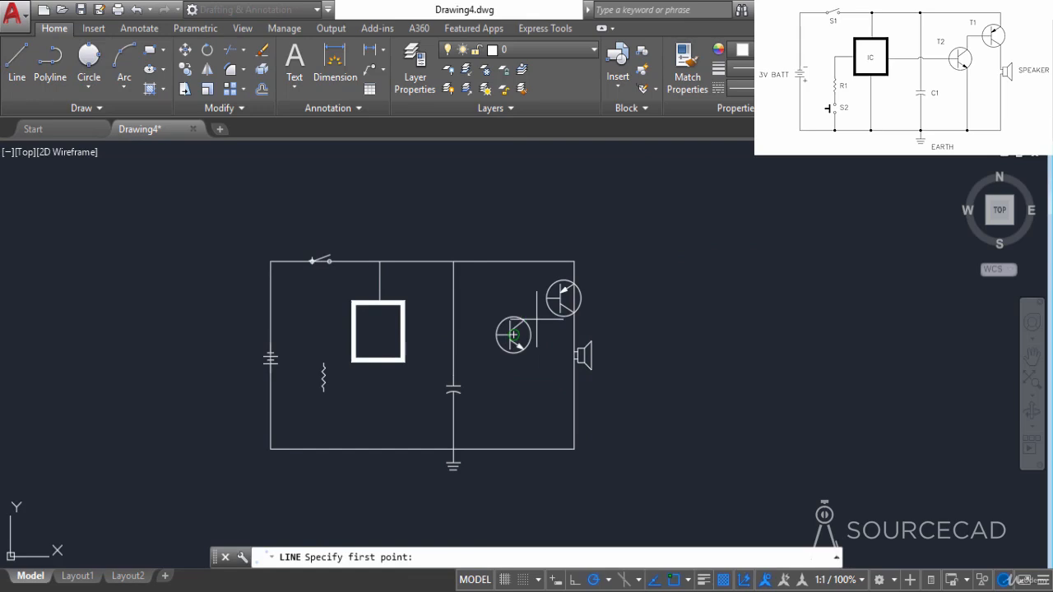
pyautogui.scroll(2, 537, 302)
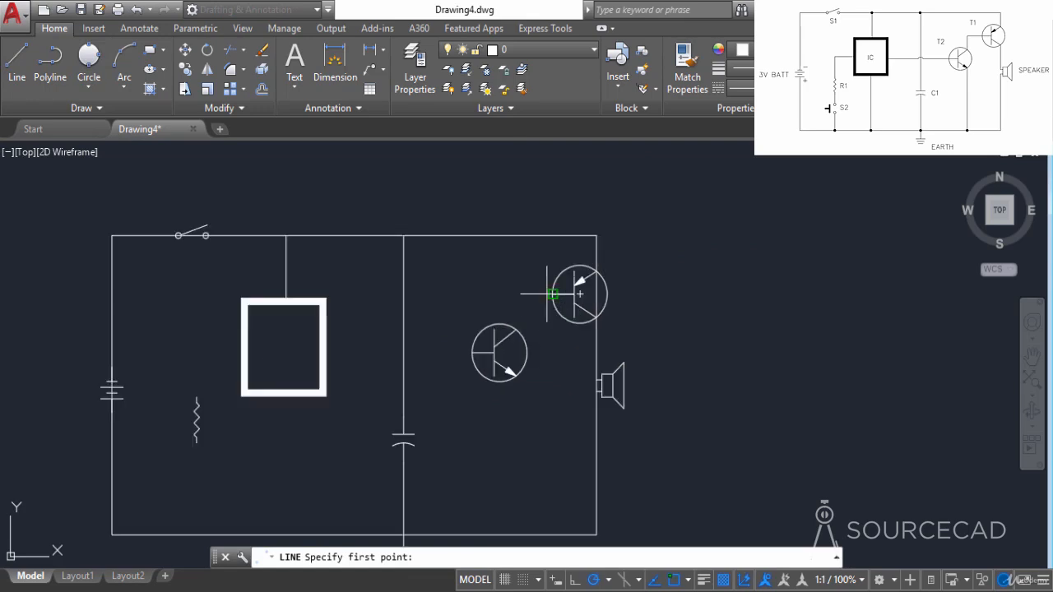
pyautogui.click(553, 294)
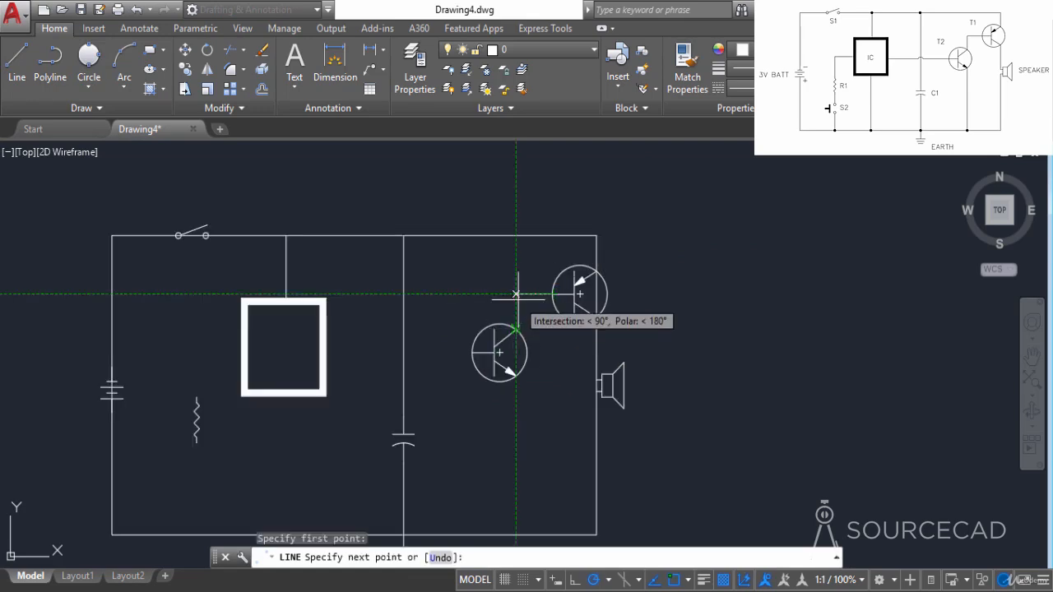
pyautogui.click(516, 293)
pyautogui.click(516, 329)
pyautogui.rightClick(485, 302)
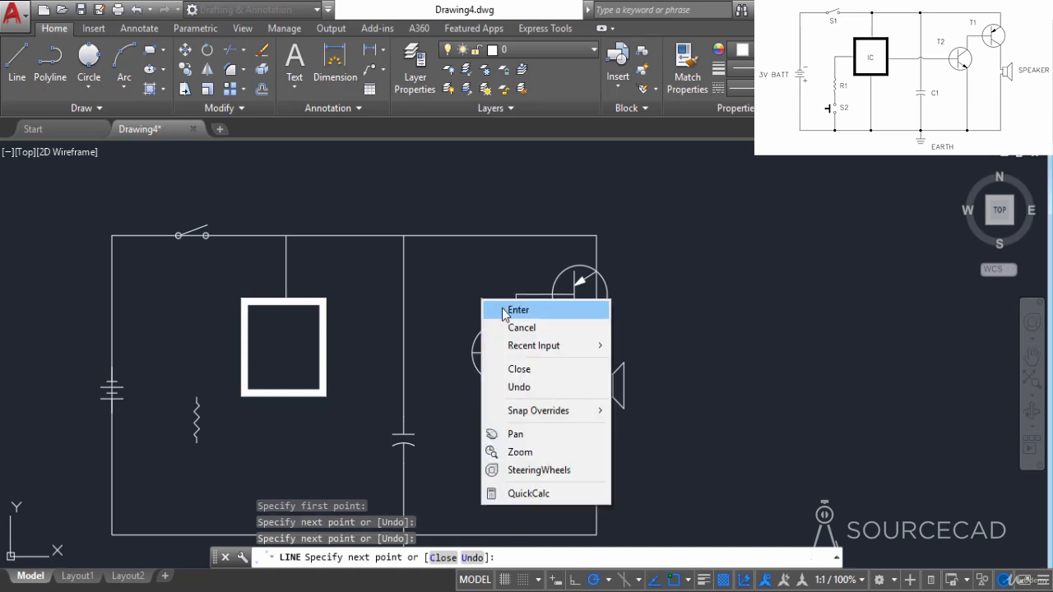
pyautogui.click(497, 308)
# Step: Draw a horizontal line from the inner transistor's base to the right side of the IC box
pyautogui.rightClick(476, 302)
pyautogui.click(510, 301)
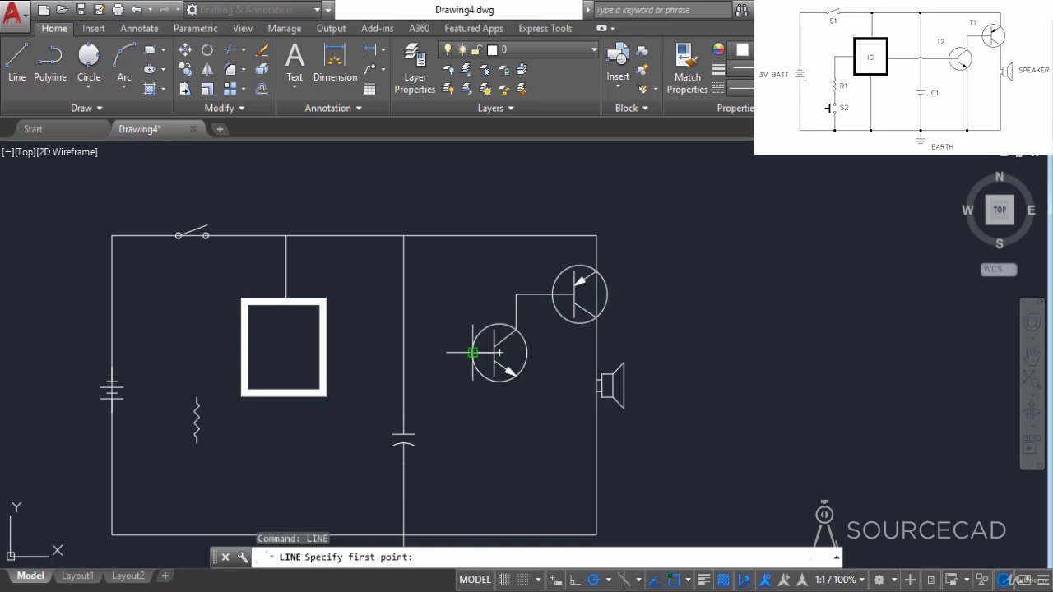
pyautogui.click(472, 352)
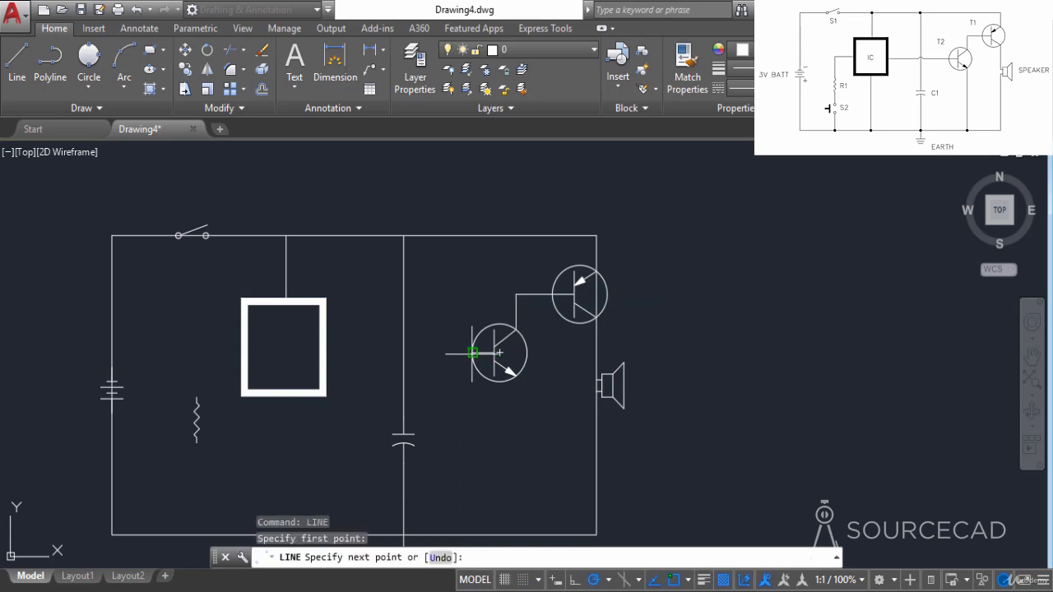
pyautogui.click(323, 352)
pyautogui.rightClick(365, 325)
pyautogui.click(387, 336)
# Step: Draw a vertical line from the inner transistor's emitter down to the loop's bottom wire
pyautogui.rightClick(399, 346)
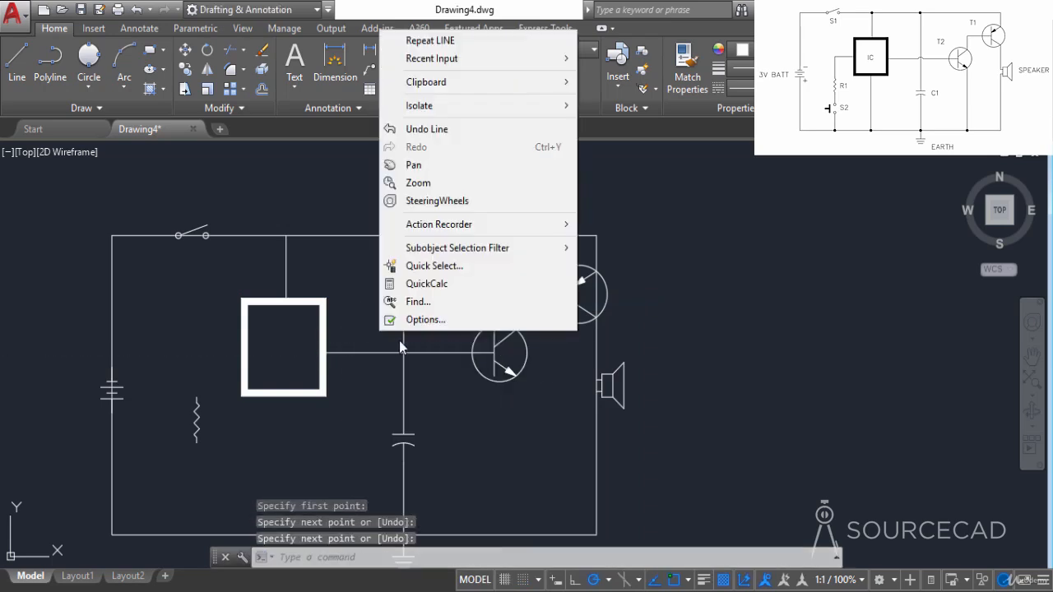
pyautogui.click(429, 40)
pyautogui.moveTo(466, 399); pyautogui.dragTo(511, 326, button='middle')
pyautogui.click(563, 303)
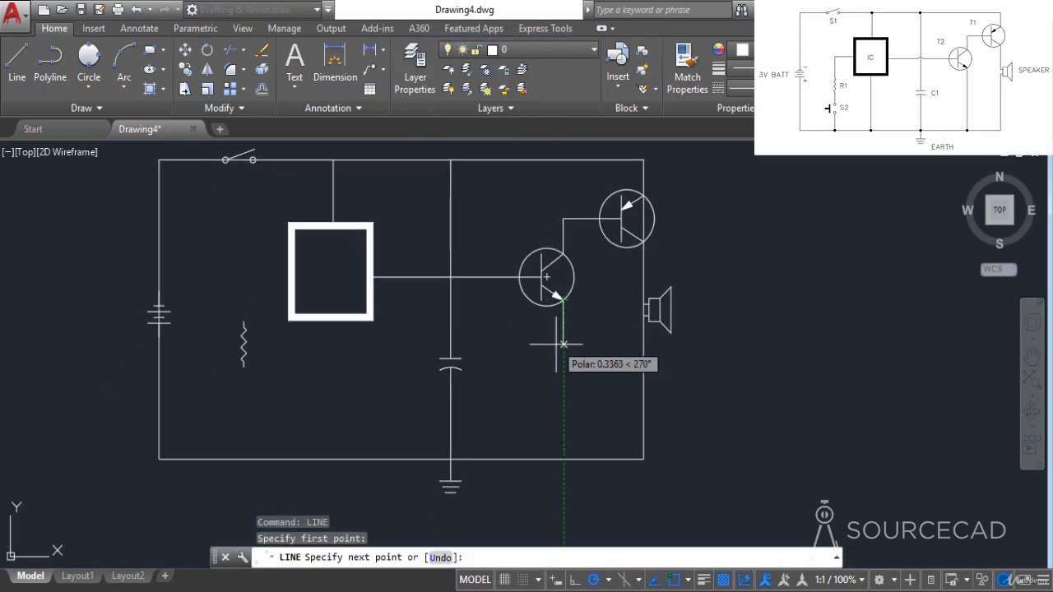
pyautogui.click(564, 459)
pyautogui.rightClick(589, 359)
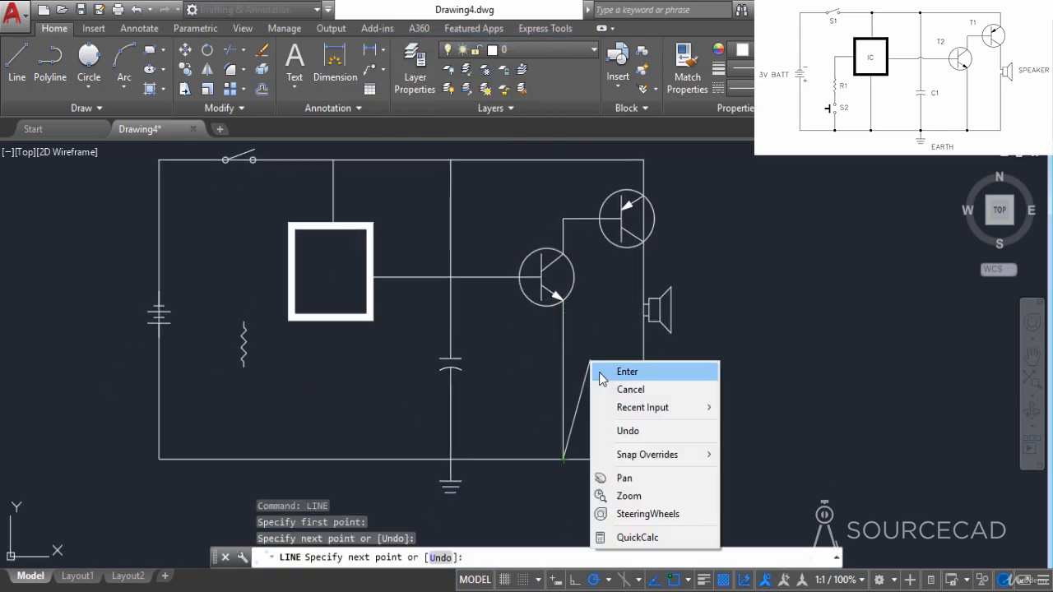
pyautogui.click(628, 370)
# Step: Draw a three-point arc bridging the crossing of the IC-to-transistor wire and the capacitor's vertical wire
pyautogui.scroll(2, 439, 280)
pyautogui.scroll(2, 438, 279)
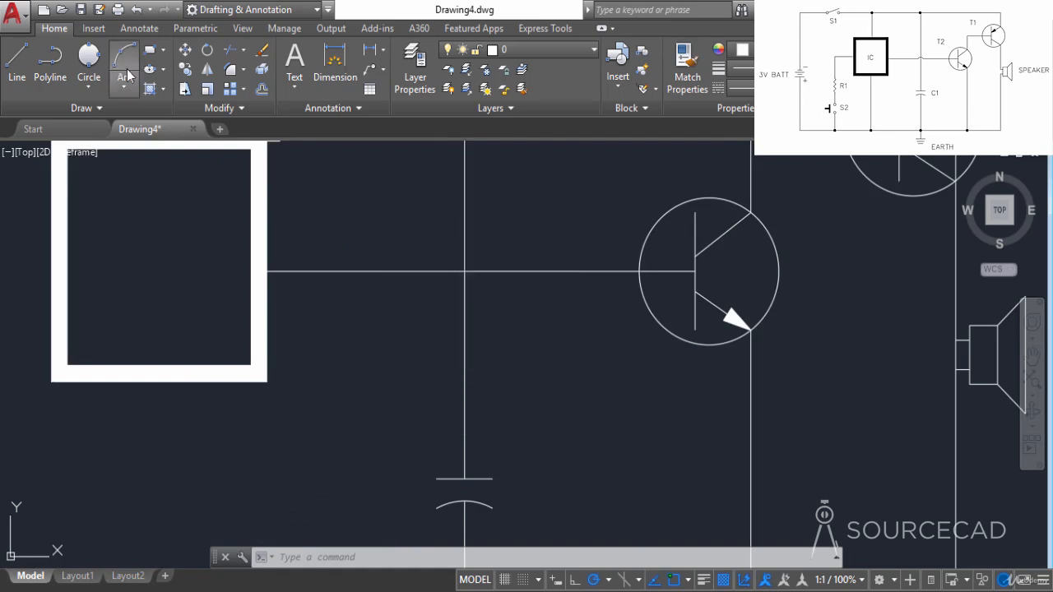
pyautogui.scroll(3, 485, 277)
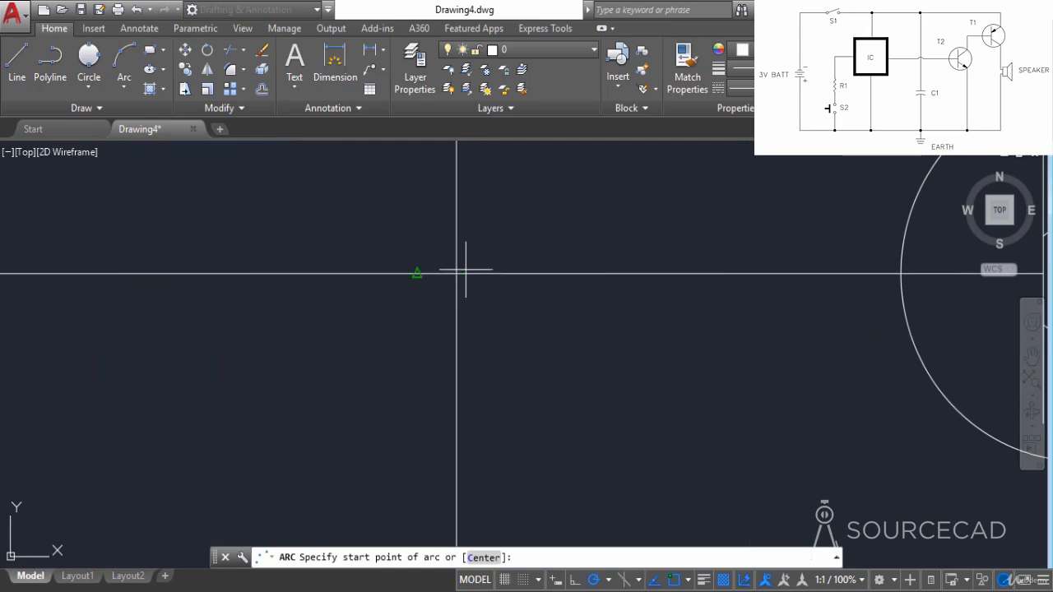
pyautogui.click(417, 272)
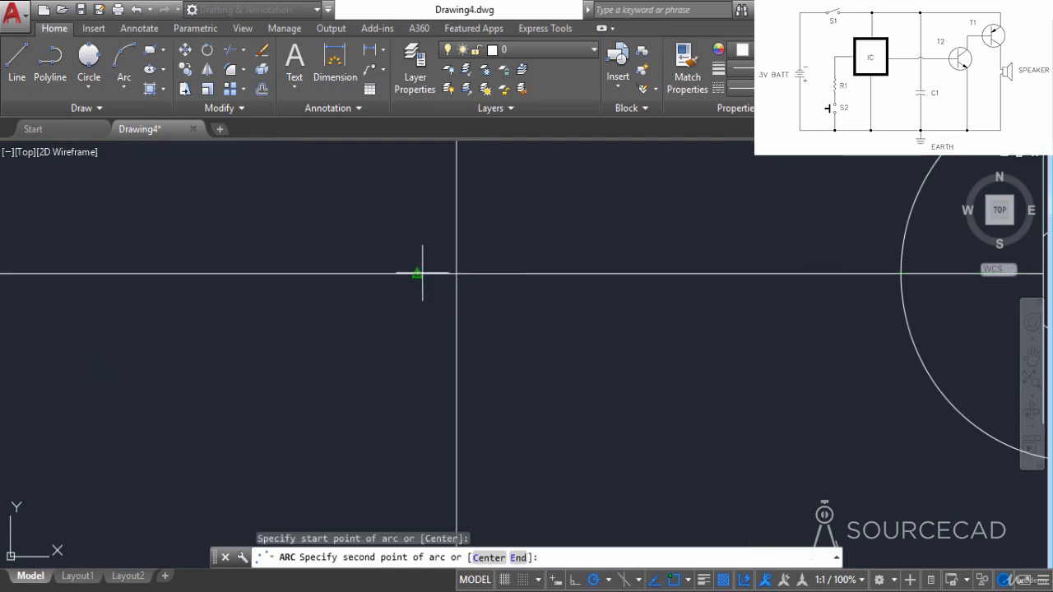
pyautogui.click(457, 247)
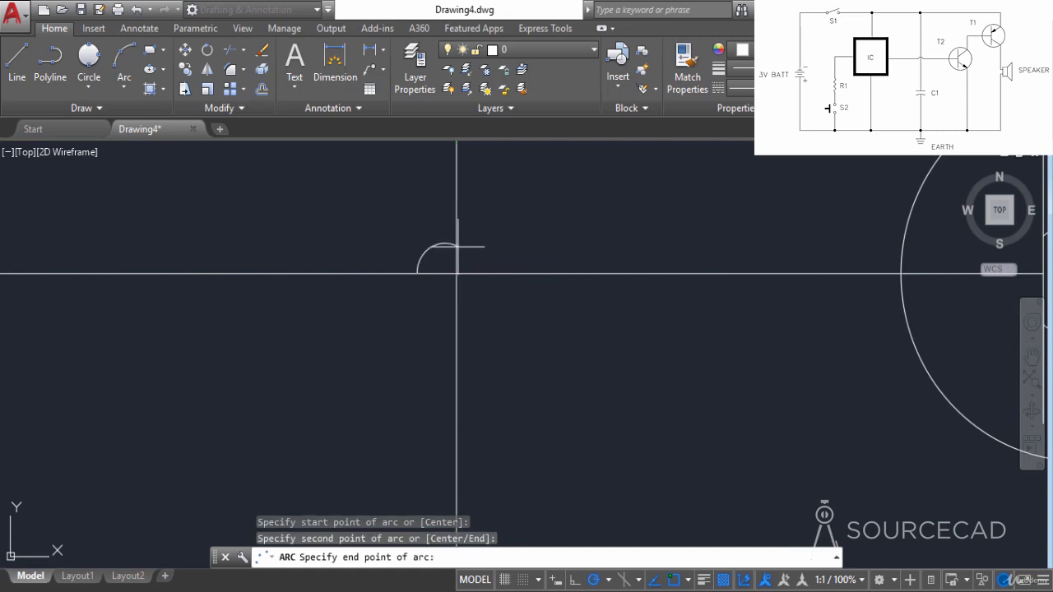
pyautogui.click(497, 273)
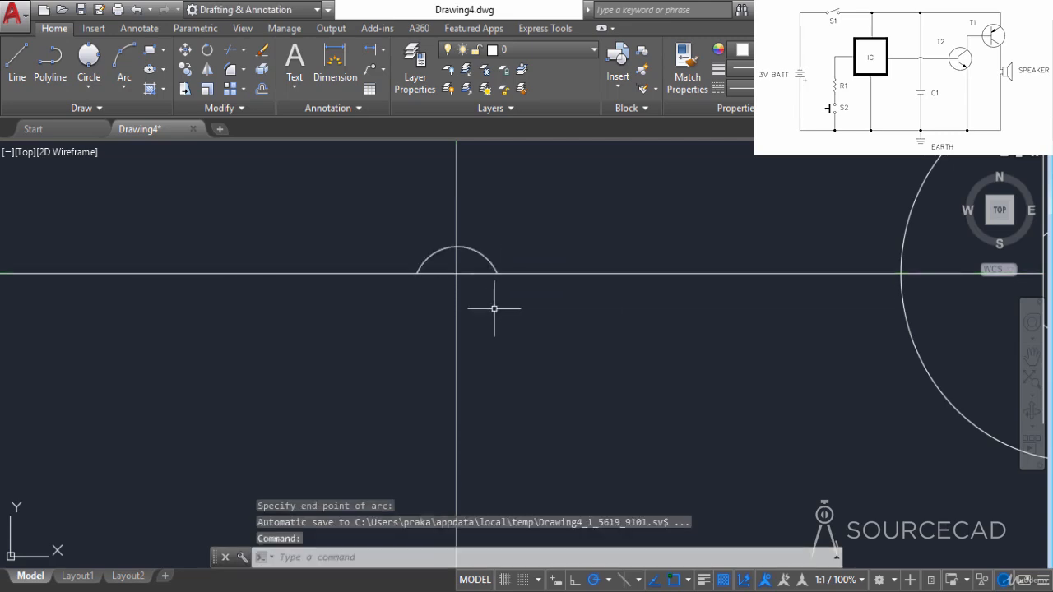
pyautogui.scroll(-5, 493, 305)
pyautogui.scroll(-2, 517, 356)
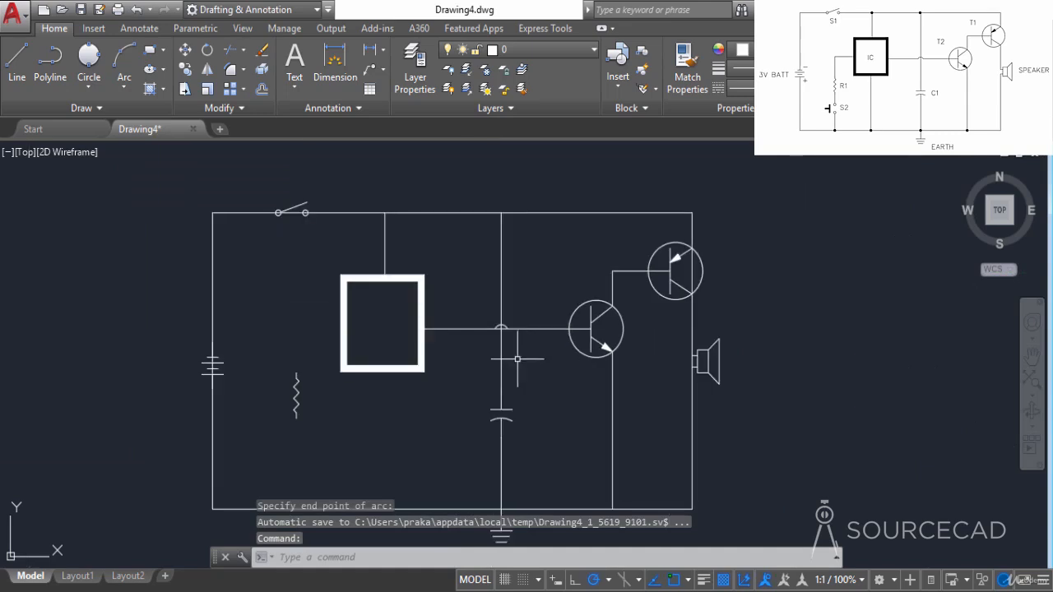
pyautogui.moveTo(531, 386); pyautogui.dragTo(520, 357, button='middle')
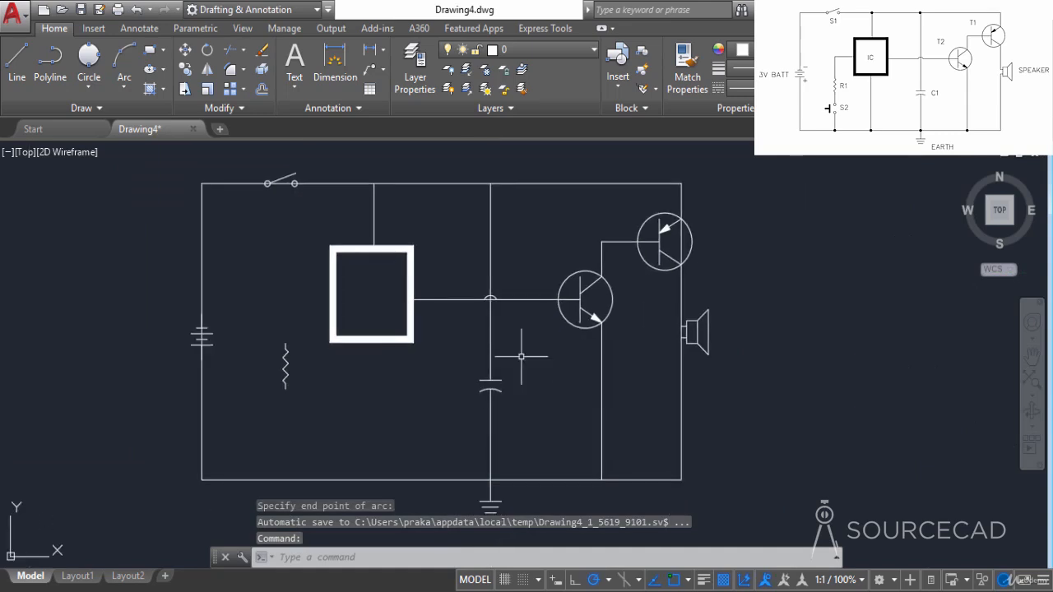
# Step: Trim the horizontal wire segment beneath the bridging arc at the crossing with the capacitor wire
pyautogui.click(232, 55)
pyautogui.scroll(8, 480, 311)
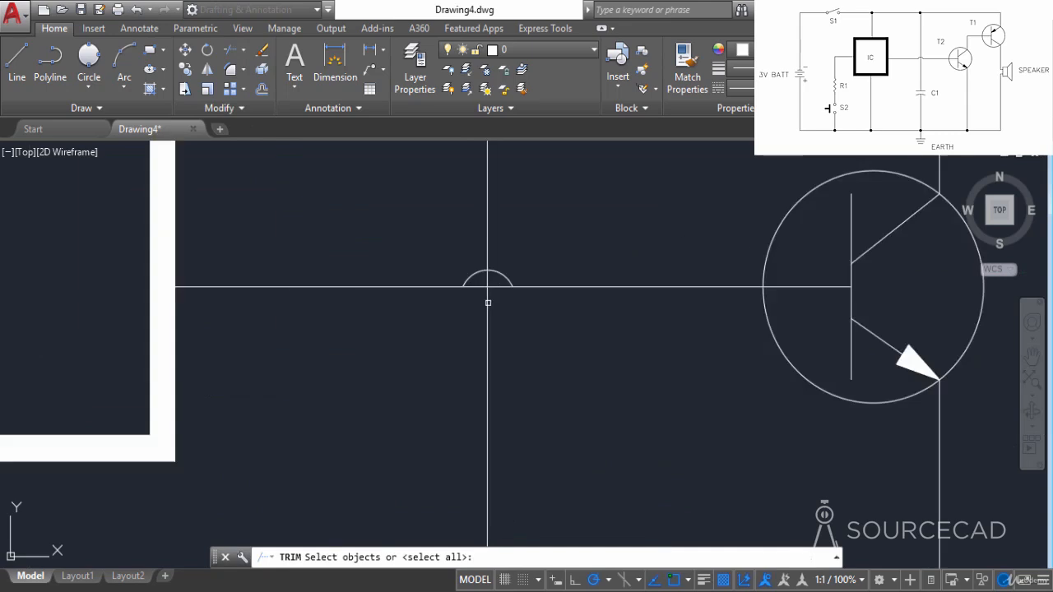
pyautogui.press('Return')
pyautogui.click(473, 276)
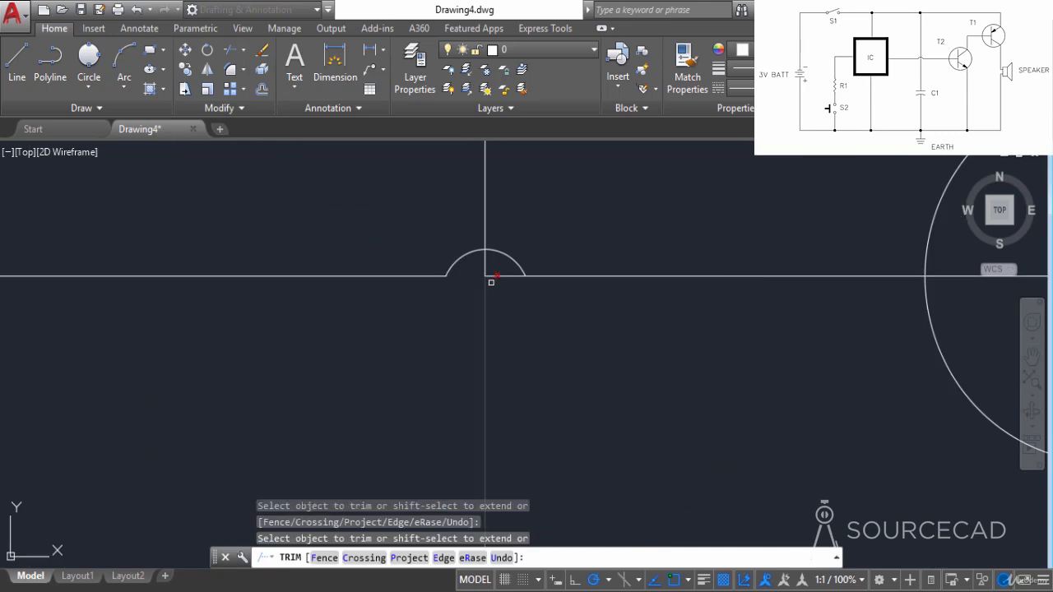
pyautogui.scroll(-8, 505, 279)
pyautogui.moveTo(537, 351); pyautogui.dragTo(444, 355, button='middle')
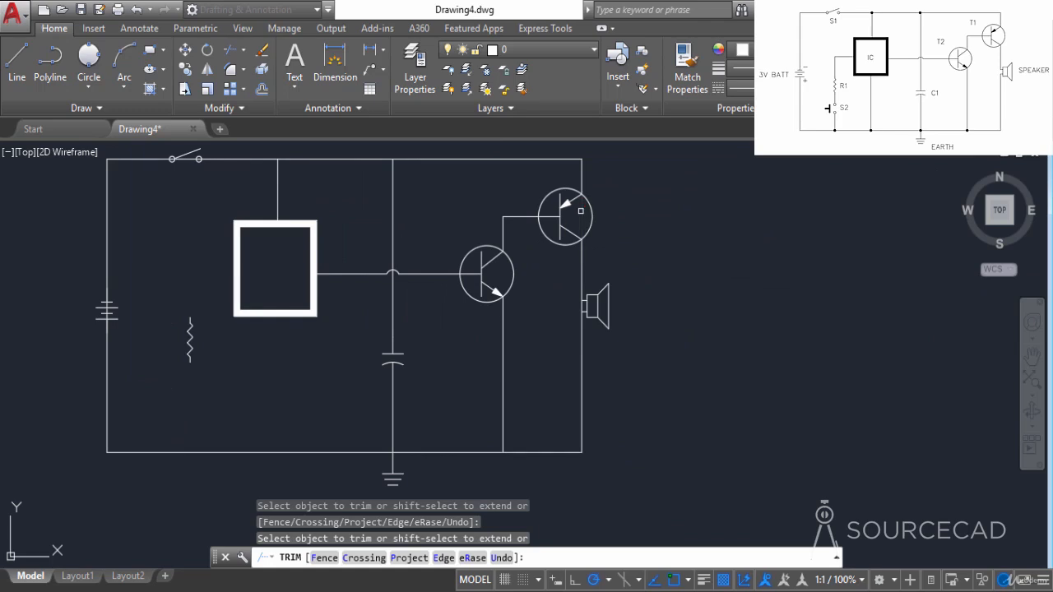
# Step: Trim the loop's right-hand wire inside the outer transistor and between the speaker's two leads
pyautogui.click(580, 211)
pyautogui.scroll(5, 585, 310)
pyautogui.click(621, 290)
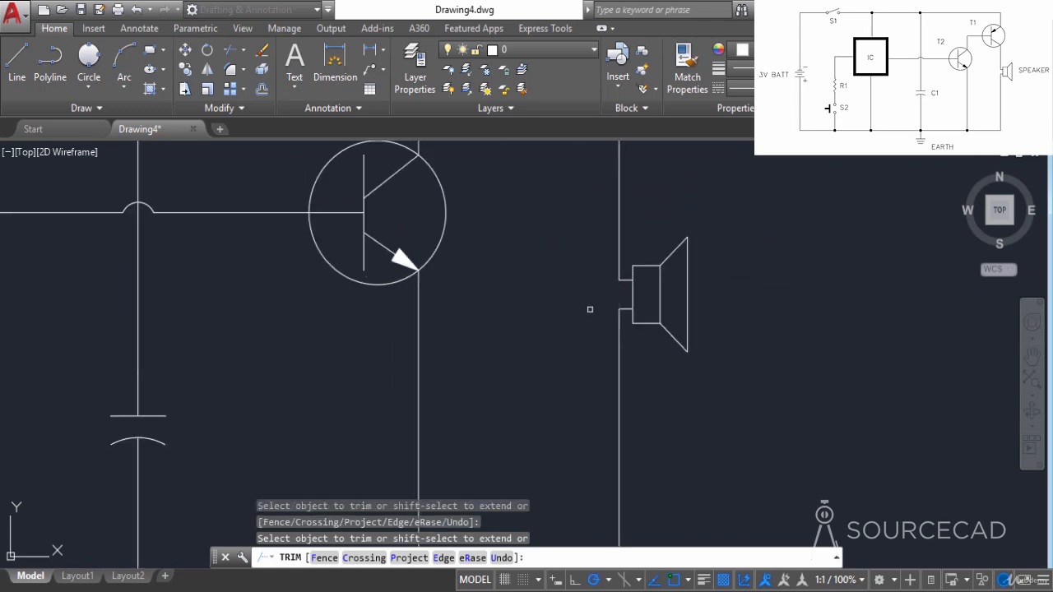
pyautogui.scroll(-5, 587, 305)
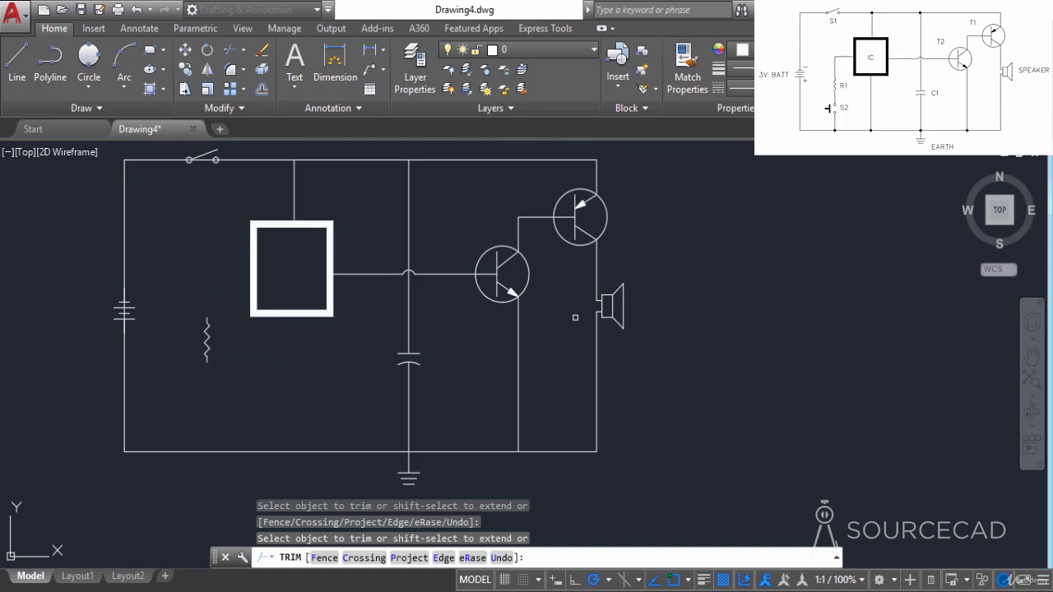
# Step: Trim the loop's left-hand wire pieces running between the plates of the battery symbol
pyautogui.scroll(5, 154, 307)
pyautogui.moveTo(132, 316); pyautogui.dragTo(418, 308, button='middle')
pyautogui.click(373, 284)
pyautogui.click(362, 290)
pyautogui.click(360, 316)
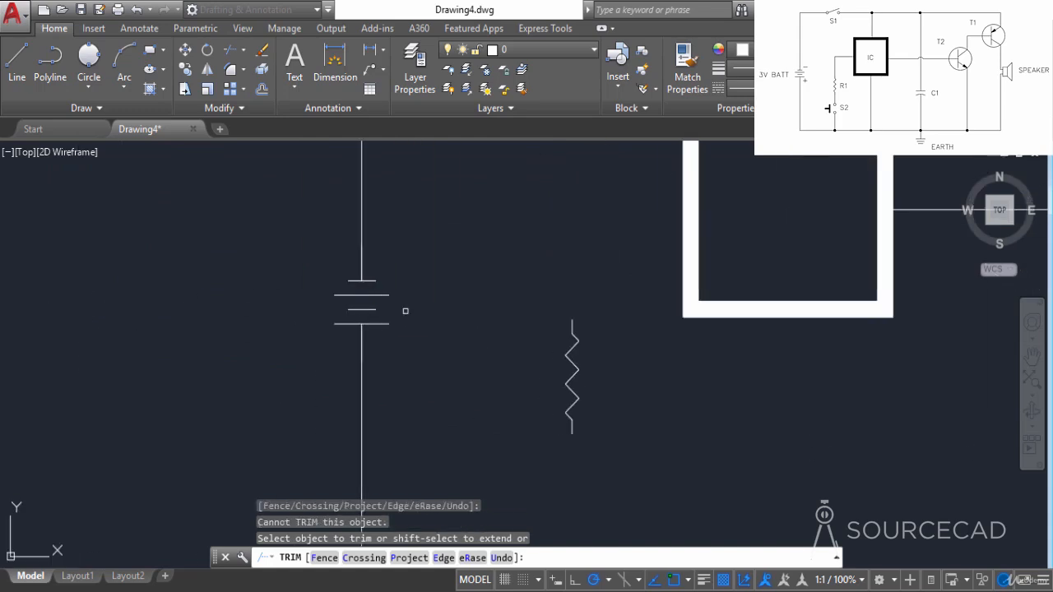
pyautogui.scroll(-5, 404, 309)
pyautogui.moveTo(414, 228); pyautogui.dragTo(393, 334, button='middle')
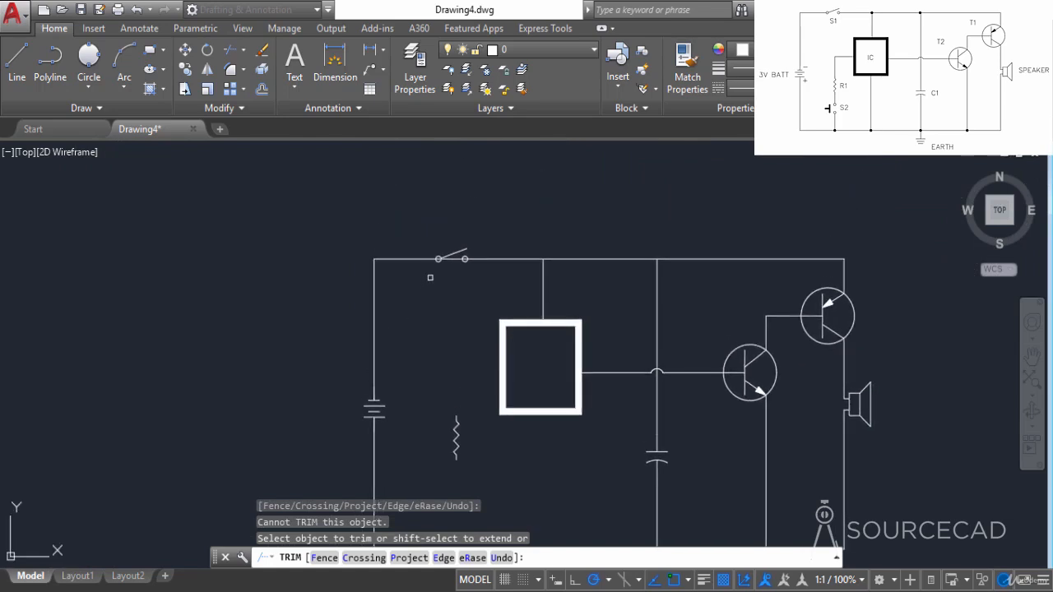
# Step: Trim the top wire inside both switch circles and across the gap between them, and end the Trim command
pyautogui.scroll(6, 432, 277)
pyautogui.click(447, 206)
pyautogui.click(461, 204)
pyautogui.click(475, 204)
pyautogui.click(564, 215)
pyautogui.click(556, 206)
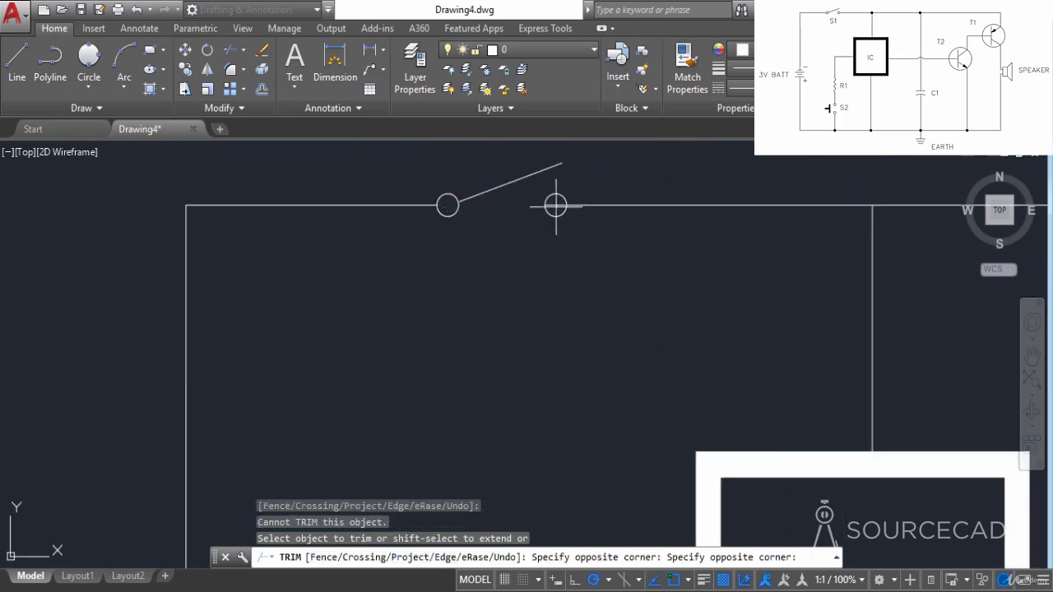
pyautogui.click(526, 235)
pyautogui.scroll(-2, 473, 247)
pyautogui.scroll(-2, 473, 247)
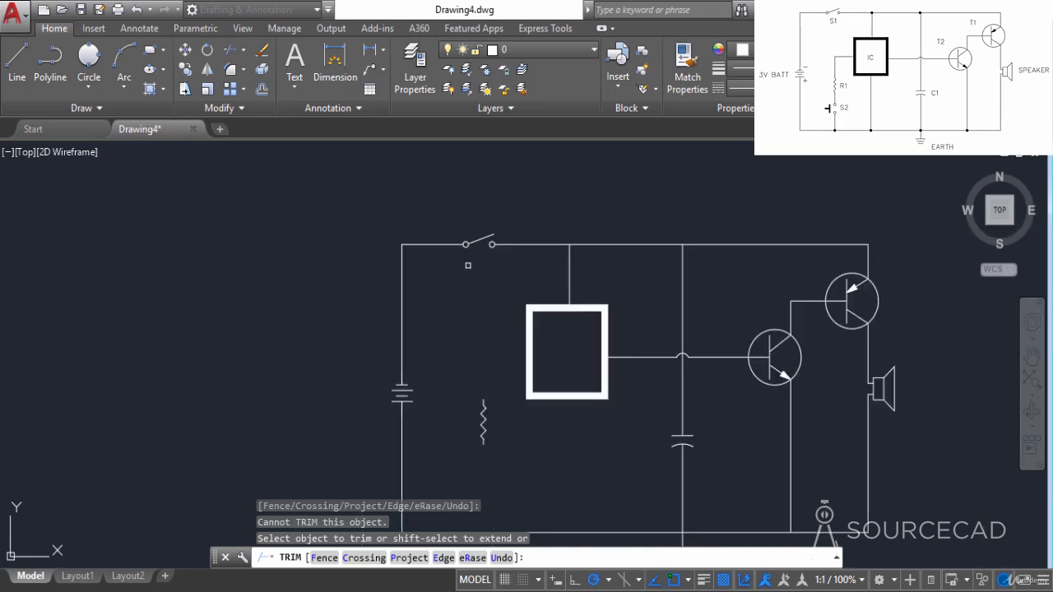
pyautogui.moveTo(474, 366); pyautogui.dragTo(453, 297, button='middle')
pyautogui.rightClick(402, 273)
pyautogui.click(420, 282)
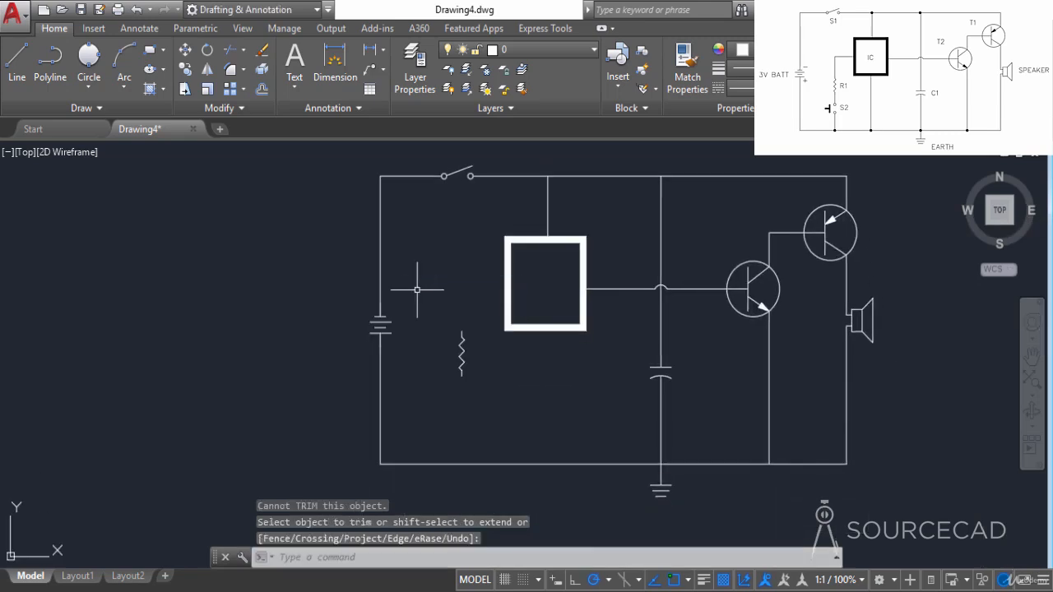
# Step: Connect the left side of the IC box to the resistor's upper end with a horizontal and a vertical line segment
pyautogui.moveTo(552, 403); pyautogui.dragTo(447, 411, button='middle')
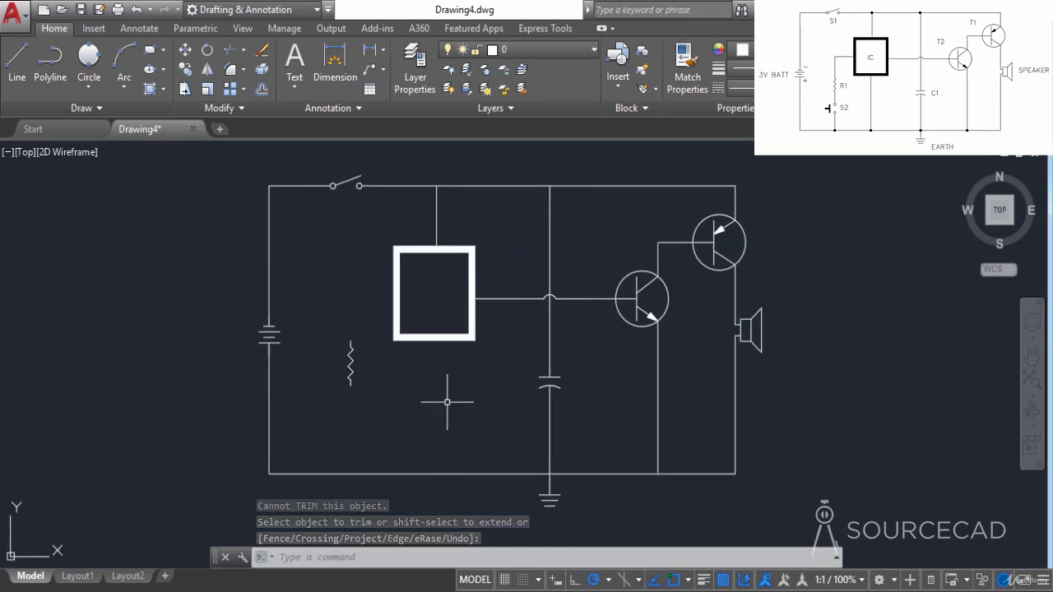
pyautogui.click(18, 59)
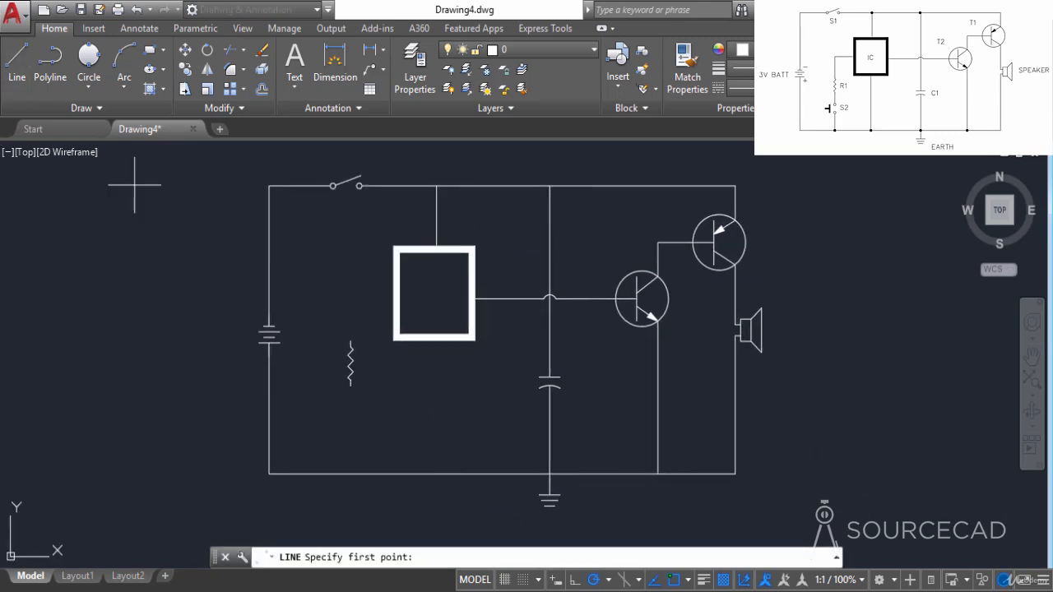
pyautogui.click(396, 293)
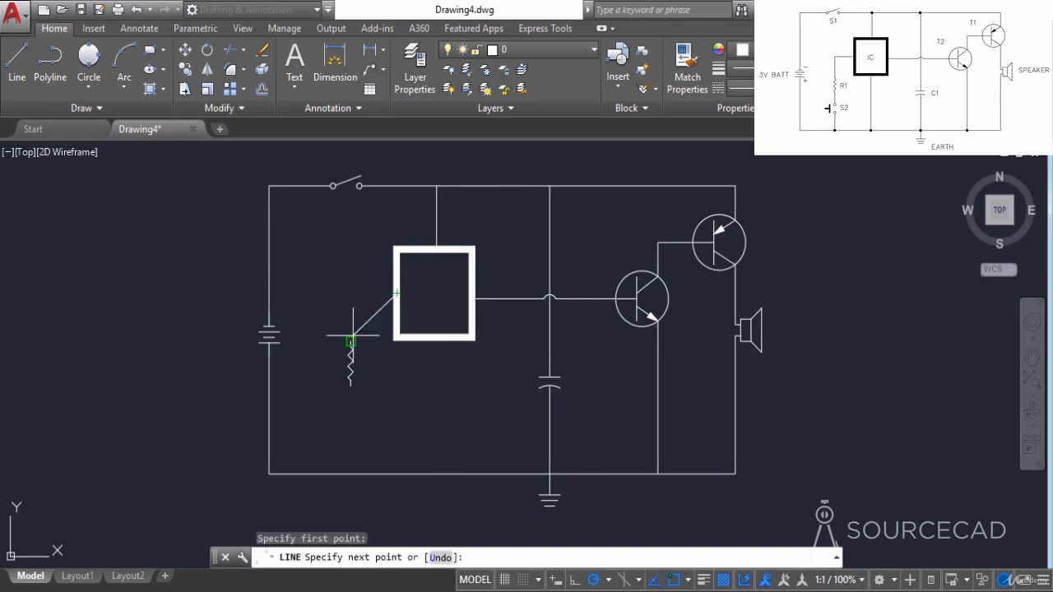
pyautogui.click(351, 293)
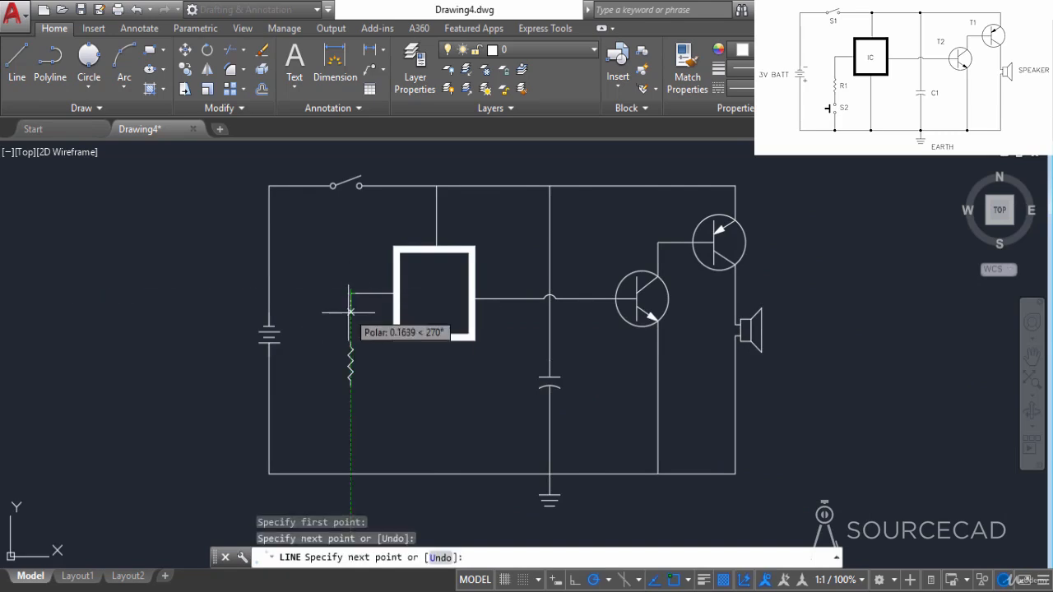
pyautogui.click(351, 339)
pyautogui.rightClick(333, 311)
pyautogui.click(367, 318)
# Step: Draw a short vertical line downward from the resistor's lower end, stopping above the loop's bottom wire
pyautogui.rightClick(331, 319)
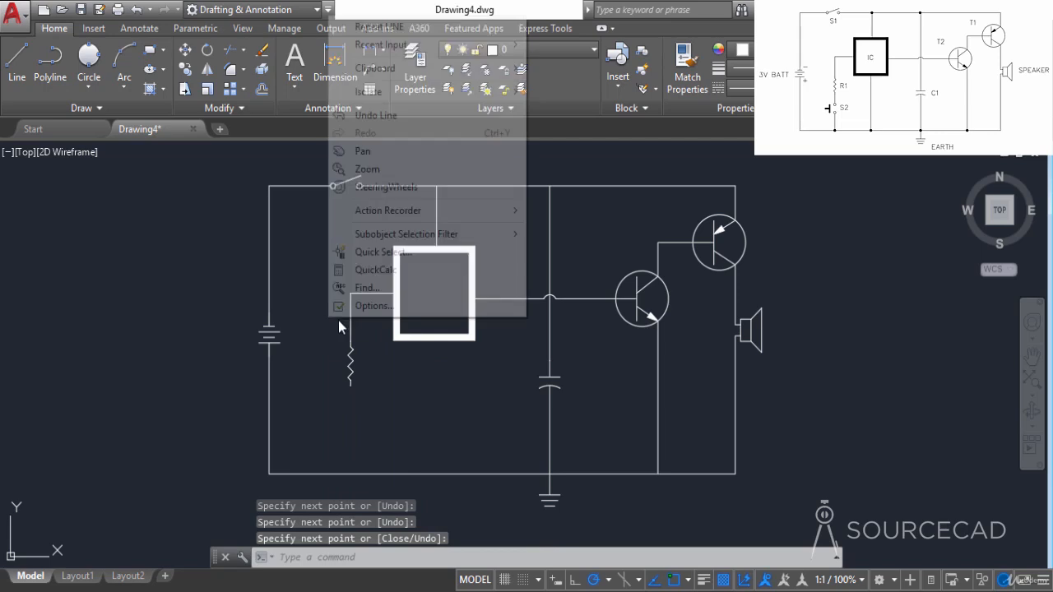
pyautogui.click(370, 27)
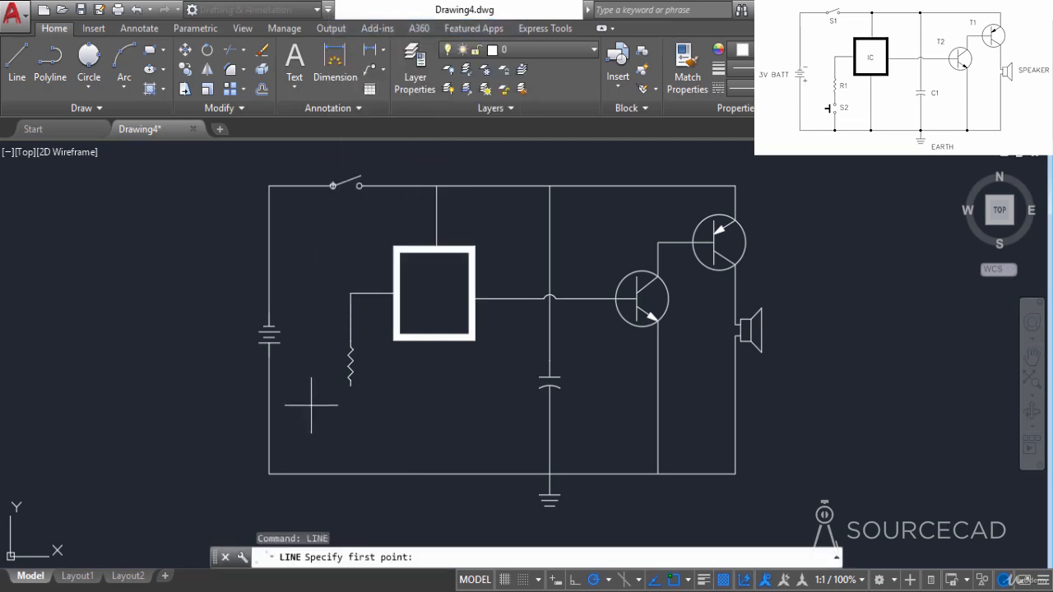
pyautogui.click(351, 384)
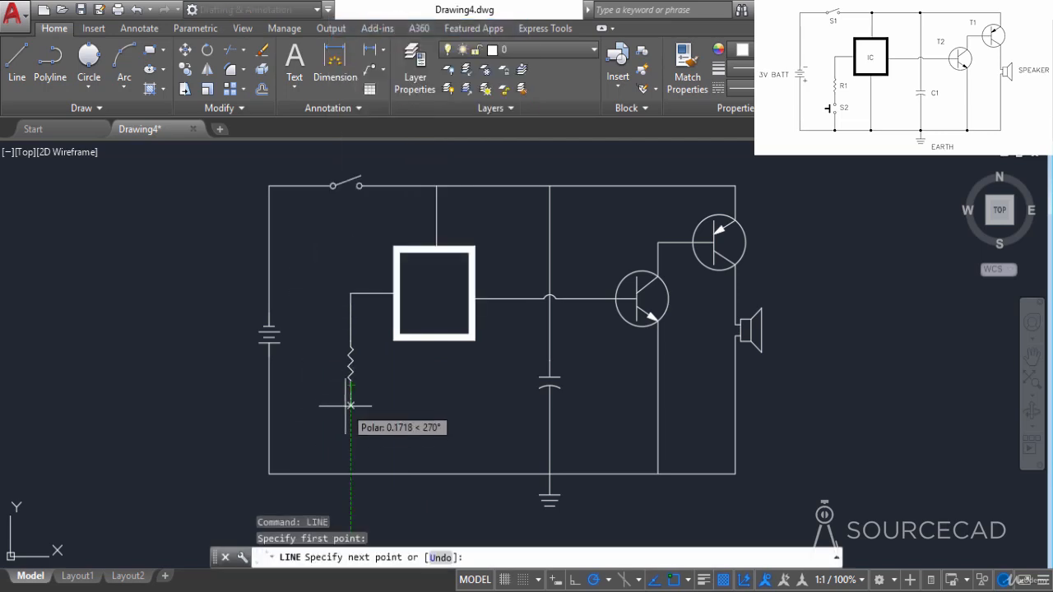
pyautogui.click(351, 410)
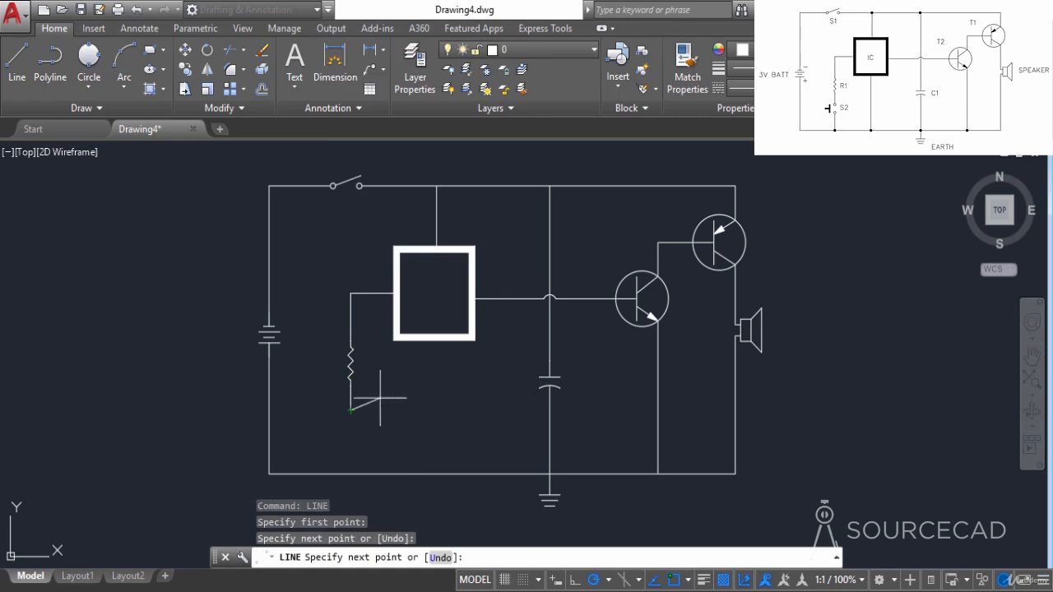
pyautogui.rightClick(380, 401)
pyautogui.click(395, 411)
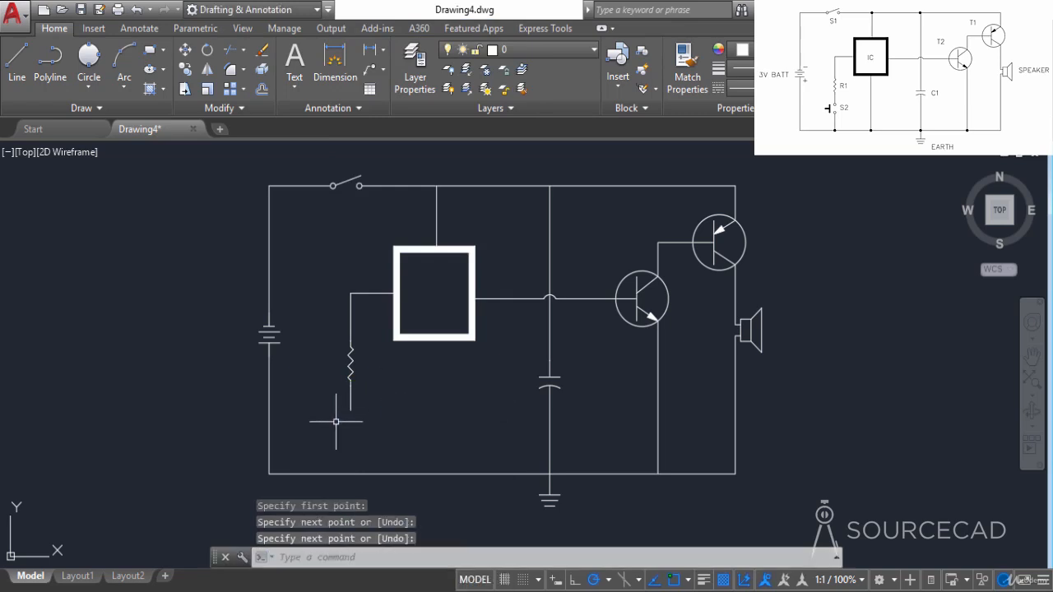
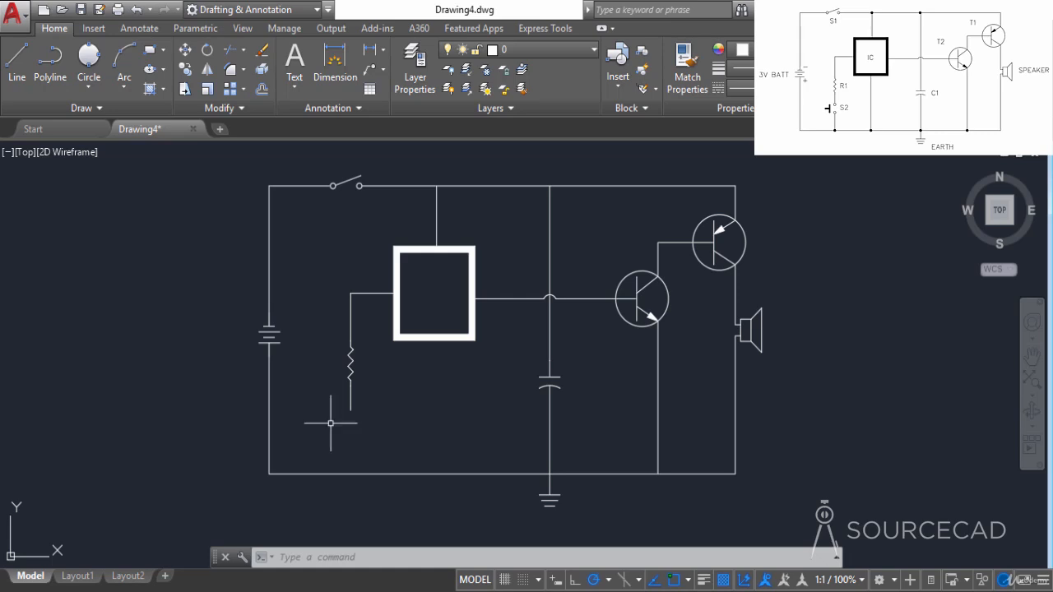
# Step: Draw a small center-radius circle on the lower end of the line below the resistor as a switch contact
pyautogui.click(82, 80)
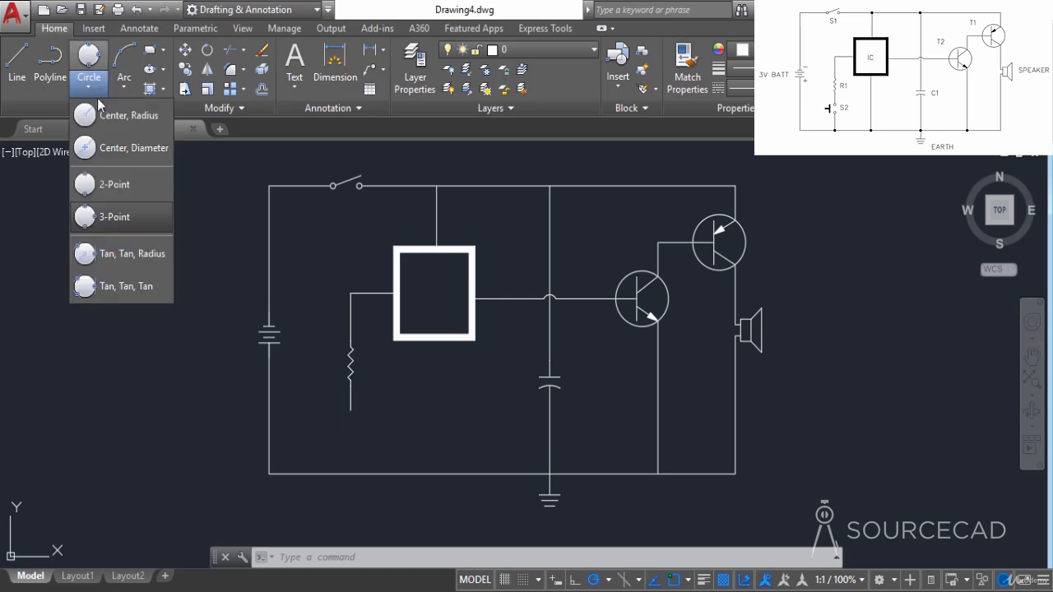
pyautogui.click(105, 111)
pyautogui.scroll(4, 347, 426)
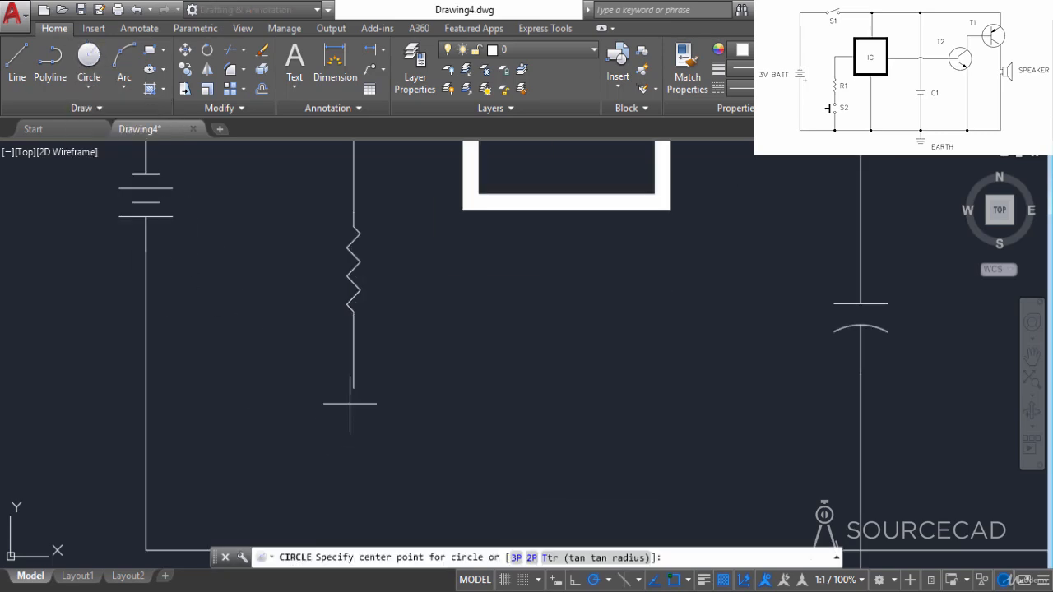
pyautogui.click(354, 388)
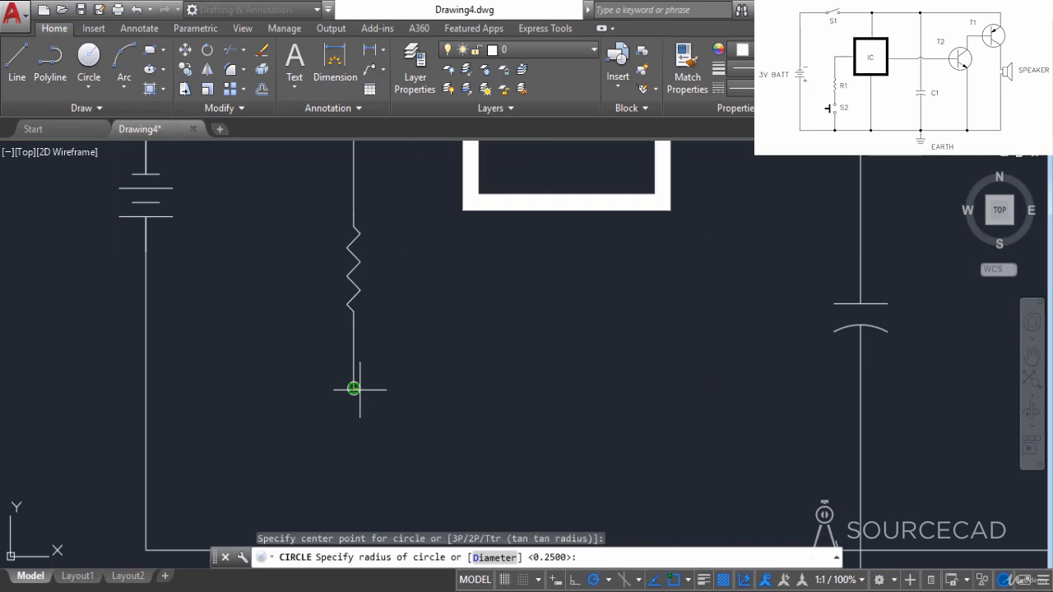
pyautogui.scroll(2, 354, 389)
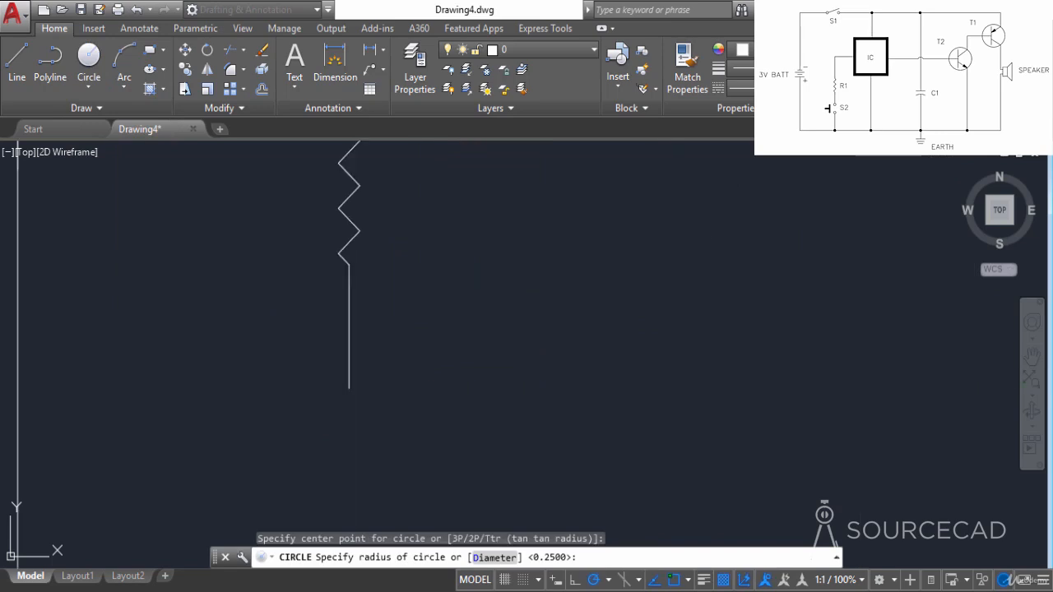
pyautogui.press('Return')
pyautogui.scroll(-3, 362, 407)
# Step: Copy the switch contact circle about 0.18 units straight down to make the second contact, and end the Copy command
pyautogui.click(348, 395)
pyautogui.click(387, 415)
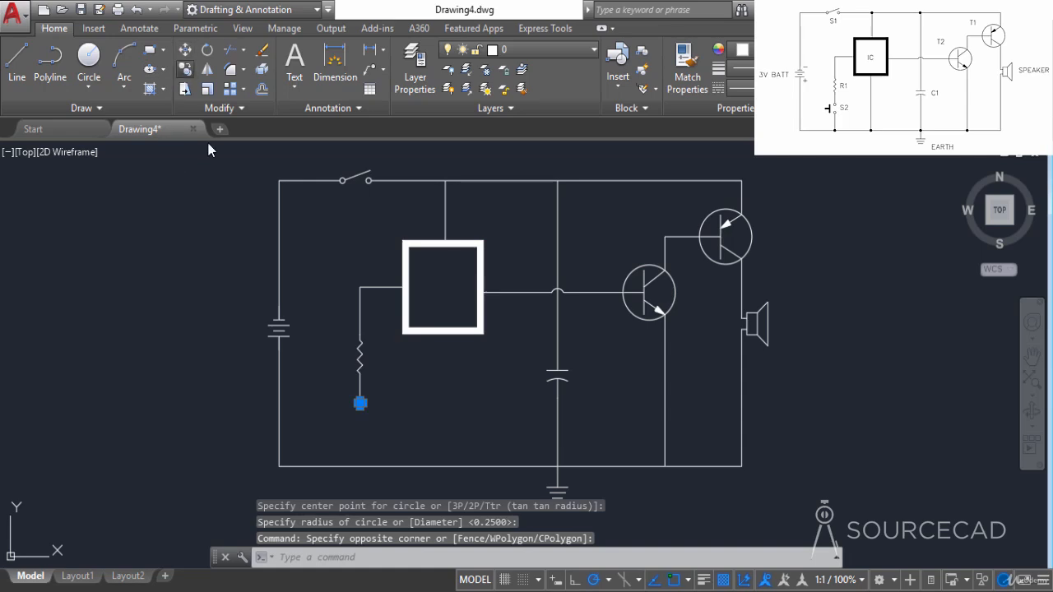
pyautogui.click(185, 70)
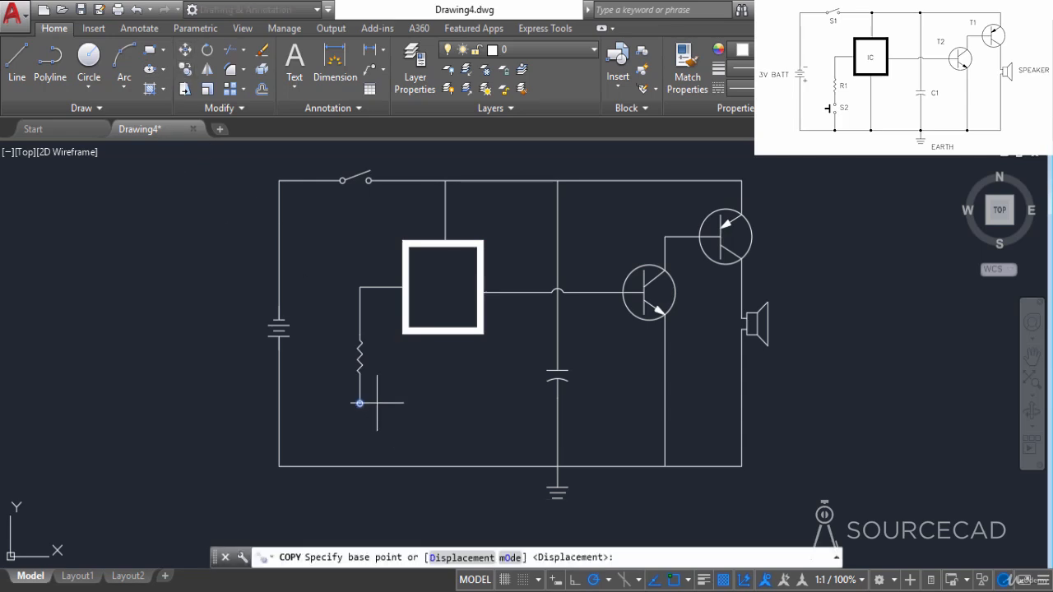
pyautogui.click(362, 403)
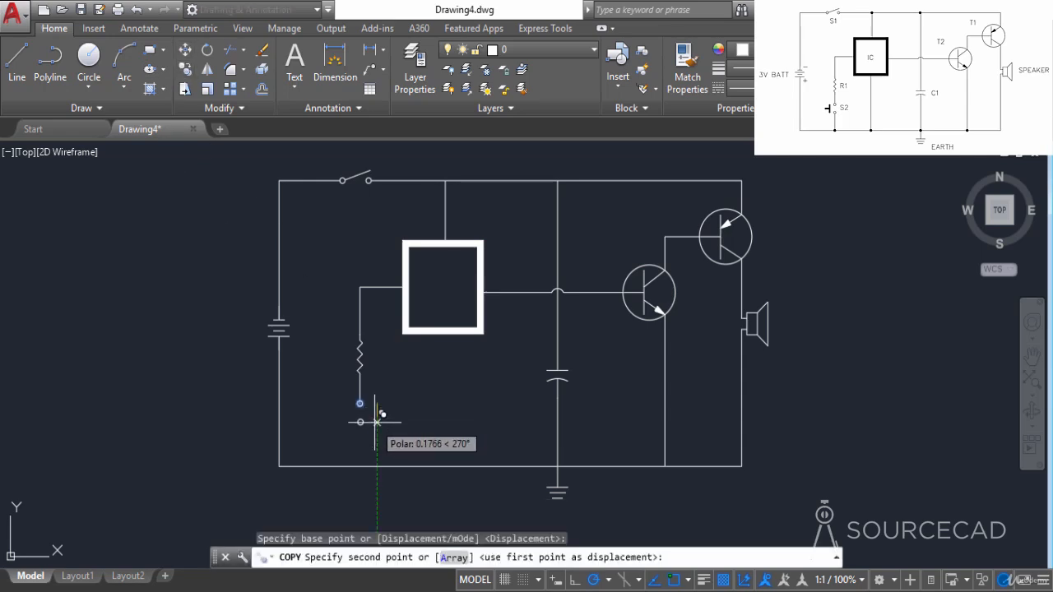
pyautogui.click(376, 422)
pyautogui.rightClick(377, 396)
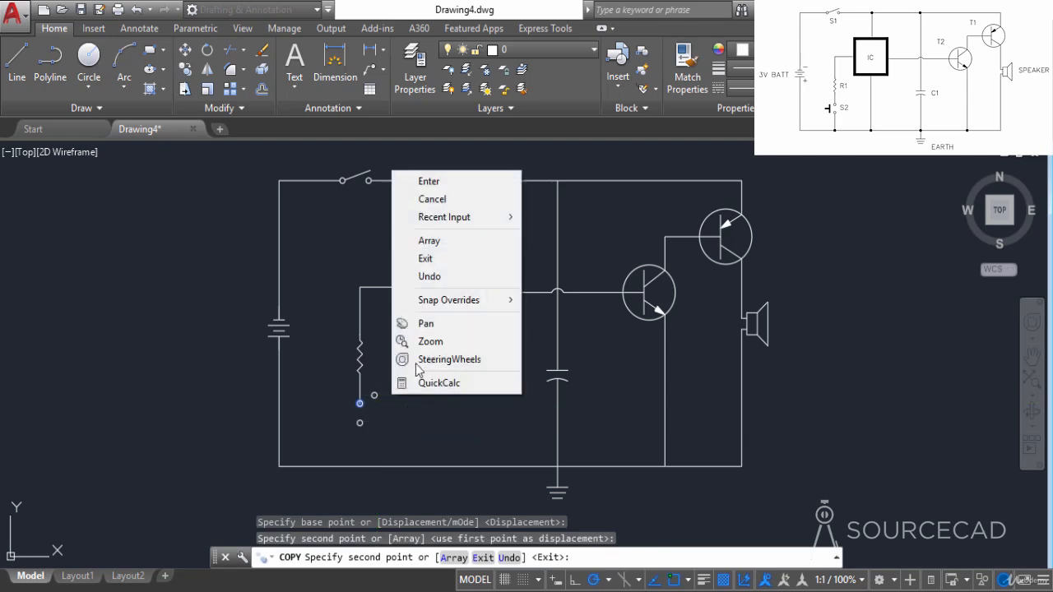
pyautogui.click(463, 200)
# Step: Draw a vertical polyline about 0.19 units long to the left of the two contact circles, spanning the gap between them
pyautogui.click(50, 66)
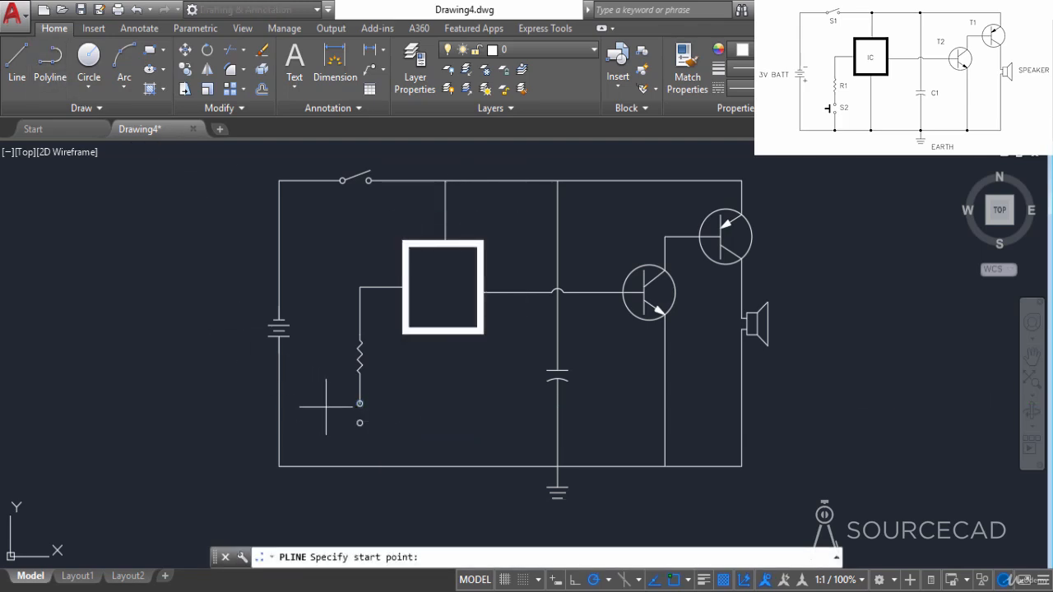
pyautogui.scroll(6, 327, 405)
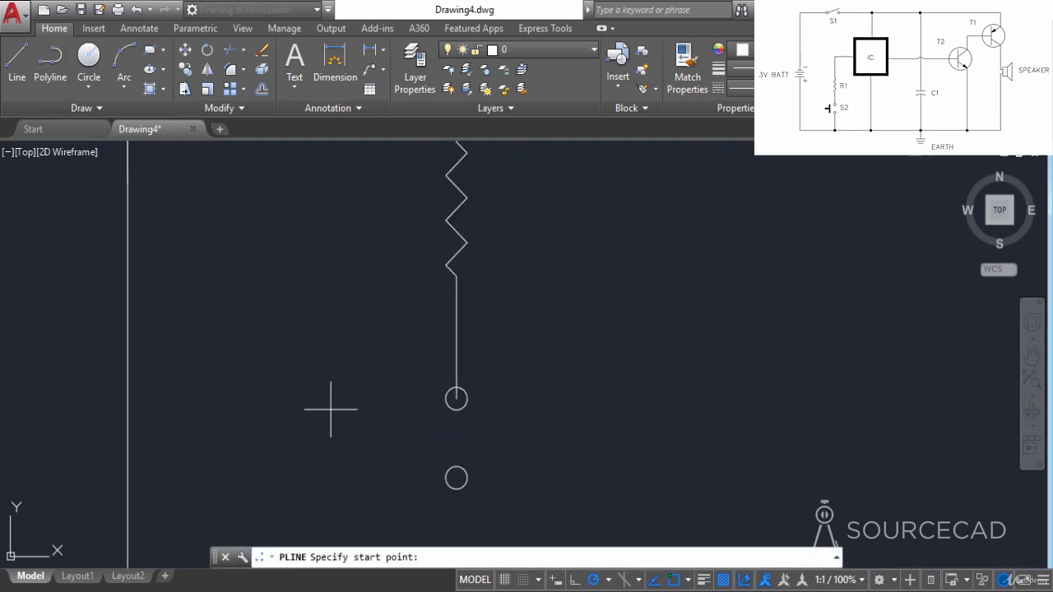
pyautogui.click(407, 398)
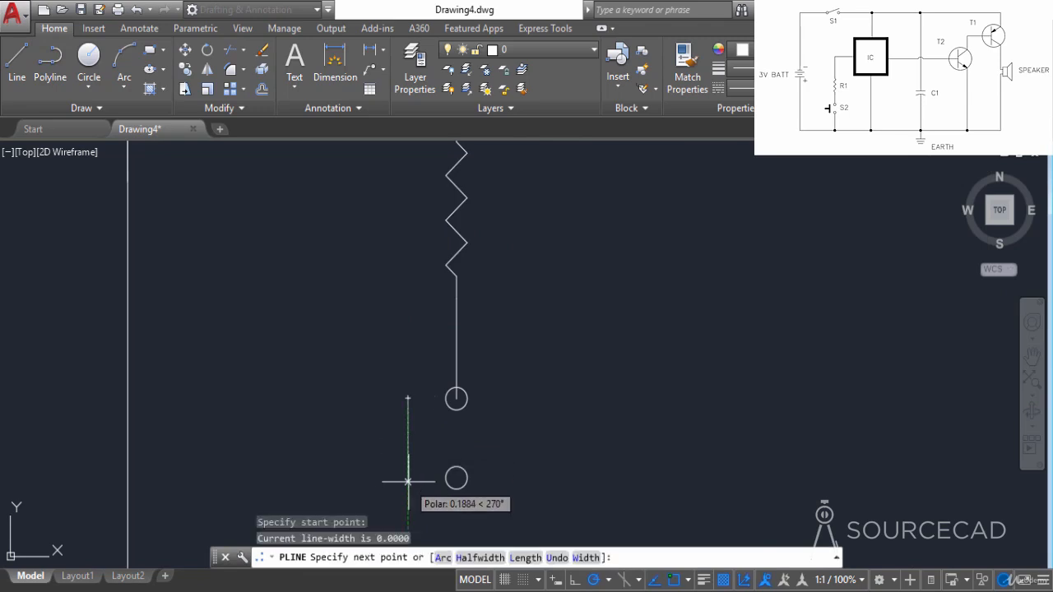
pyautogui.rightClick(422, 436)
pyautogui.click(483, 186)
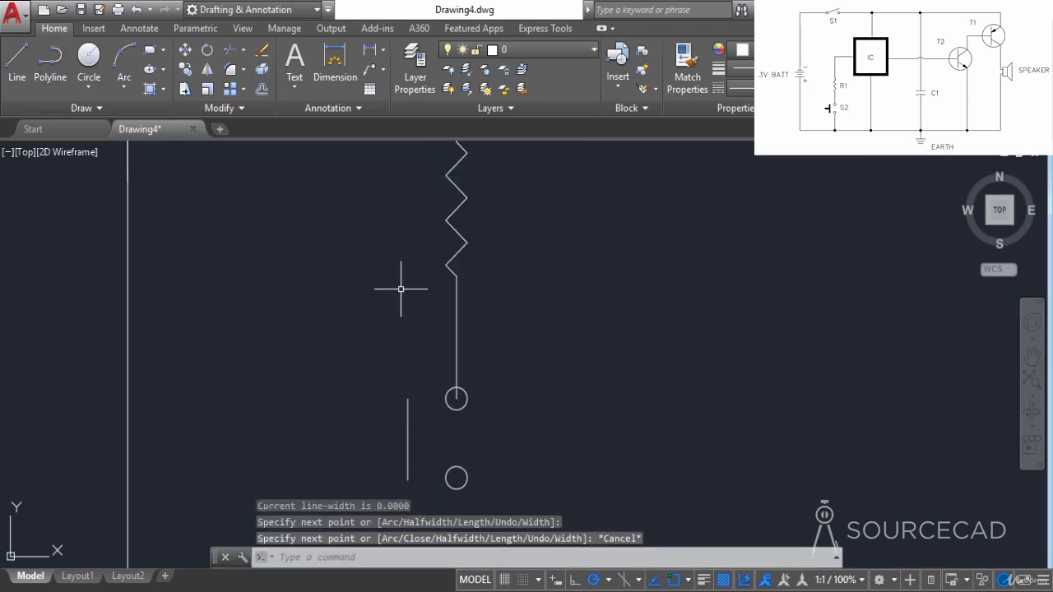
# Step: Draw a horizontal polyline about 0.10 units long leftward from the midpoint of the vertical polyline to form the push-button actuator
pyautogui.rightClick(402, 293)
pyautogui.click(451, 302)
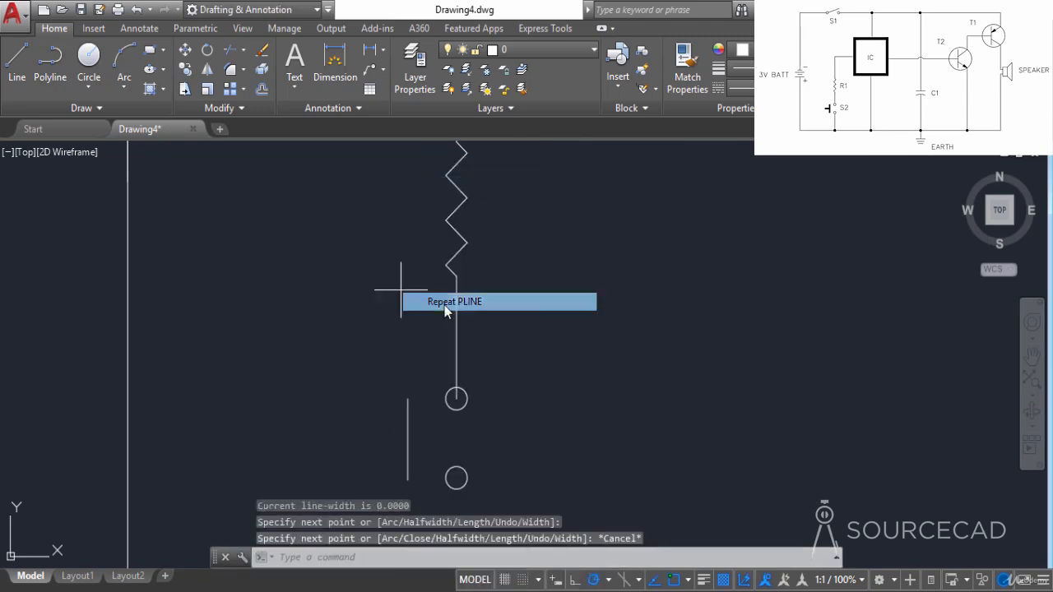
pyautogui.click(408, 440)
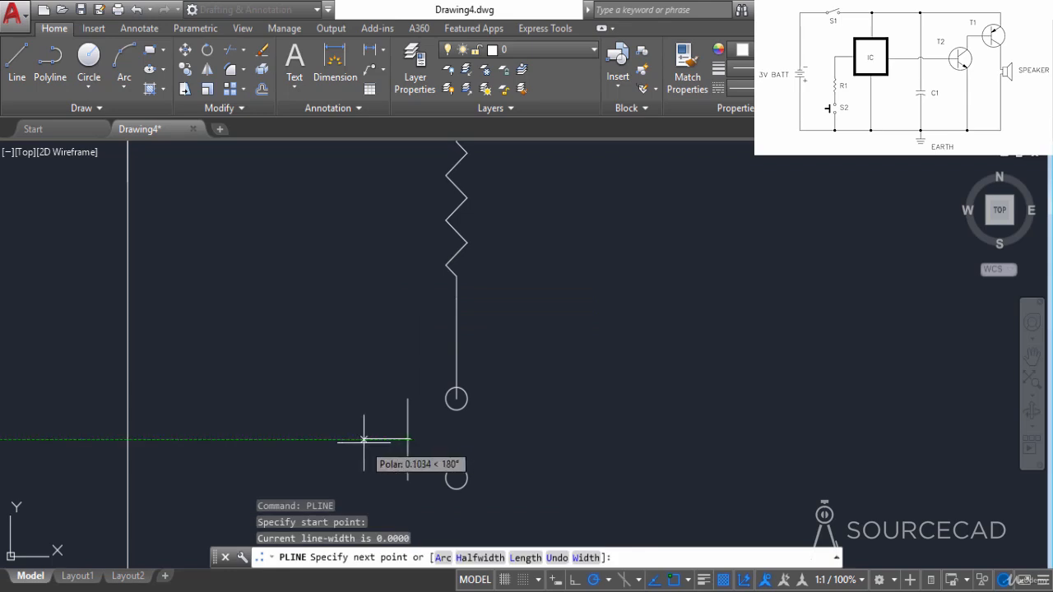
pyautogui.click(364, 440)
pyautogui.rightClick(372, 386)
pyautogui.click(403, 112)
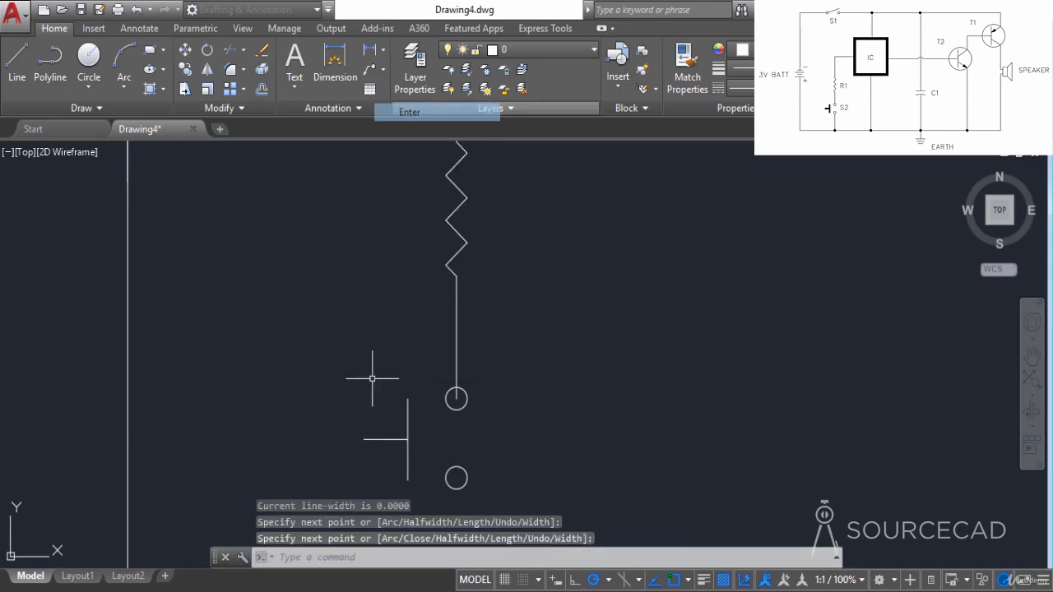
# Step: Thicken the actuator's vertical polyline to a width of about 0.027 units by picking two points with Polyline Edit
pyautogui.moveTo(404, 438); pyautogui.dragTo(418, 293, button='middle')
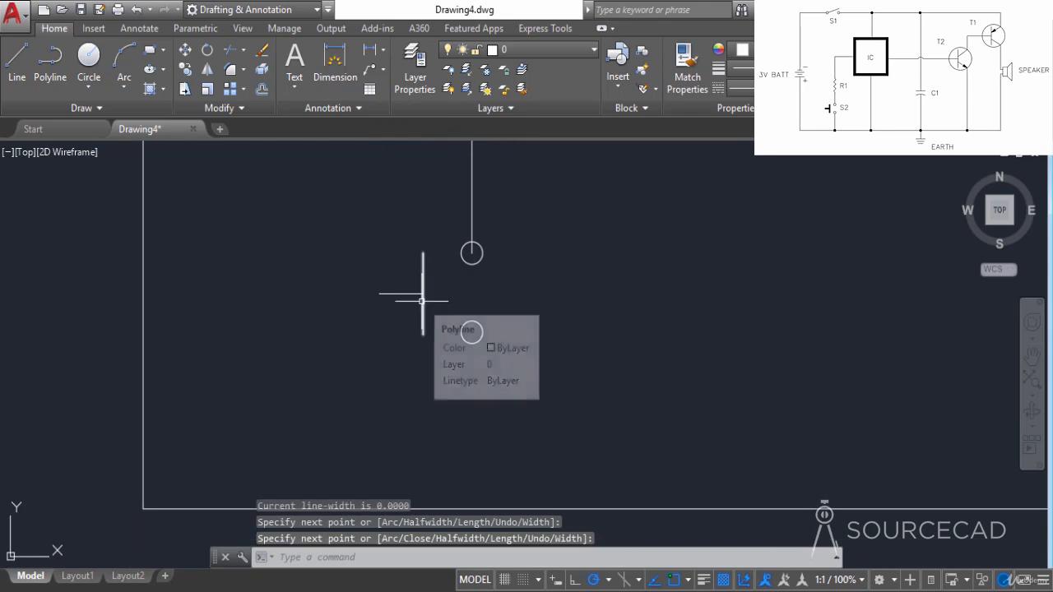
pyautogui.doubleClick(423, 268)
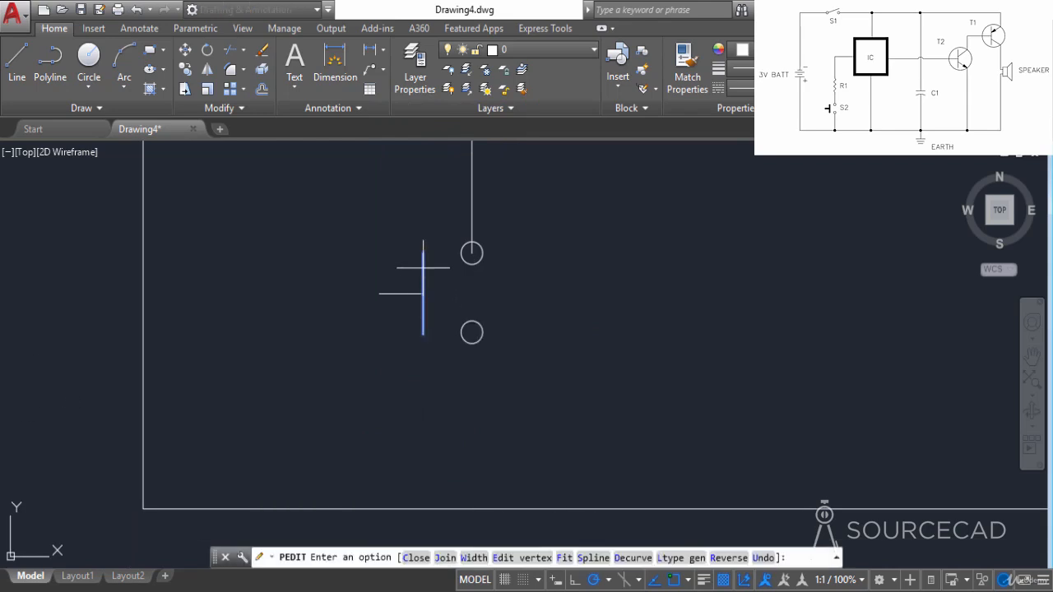
pyautogui.click(473, 558)
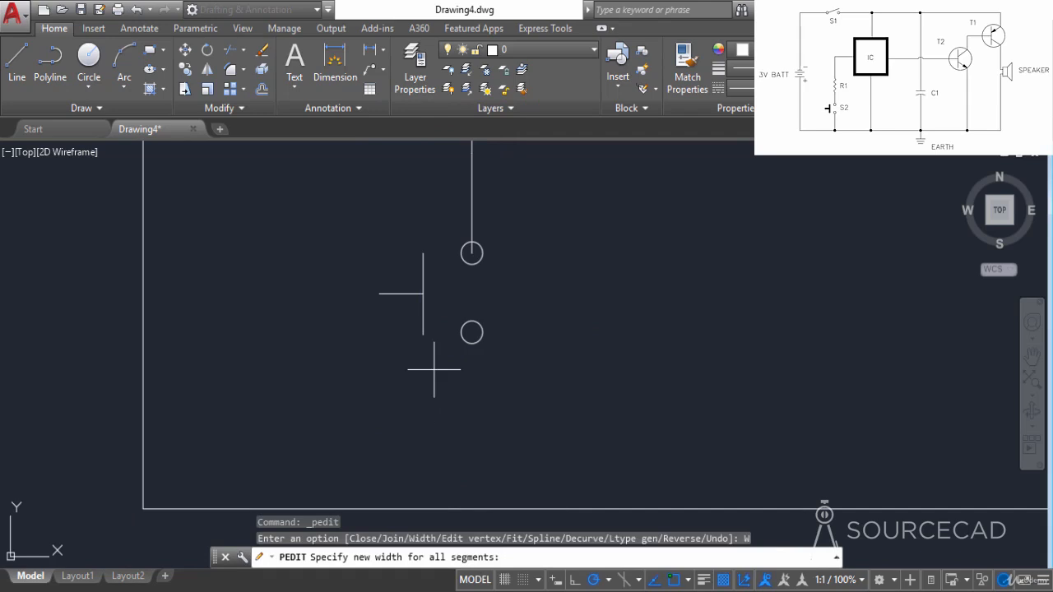
pyautogui.scroll(2, 435, 370)
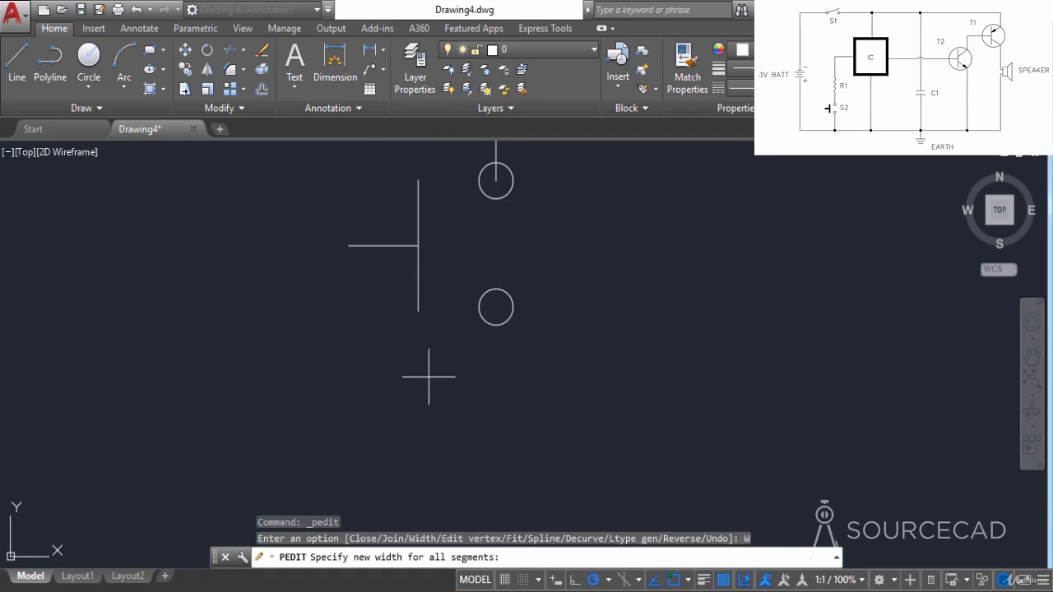
pyautogui.click(419, 310)
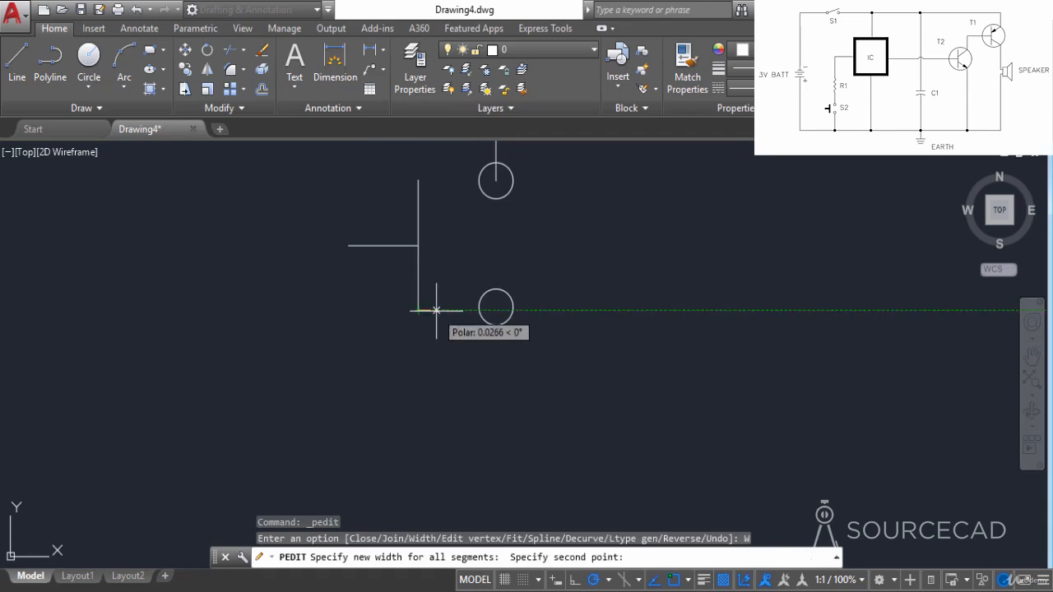
pyautogui.click(436, 310)
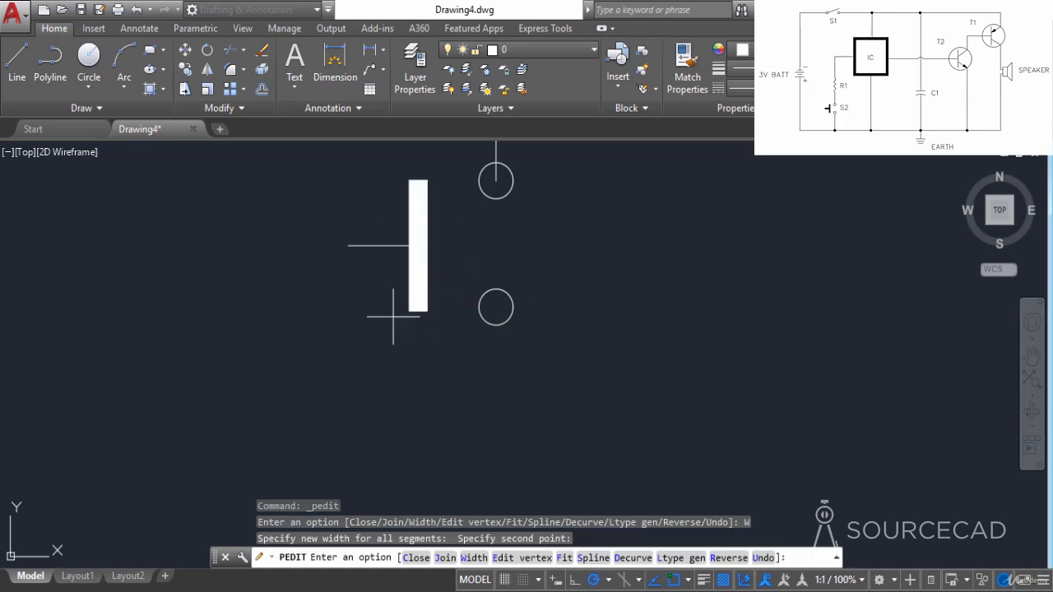
pyautogui.rightClick(393, 376)
pyautogui.click(426, 62)
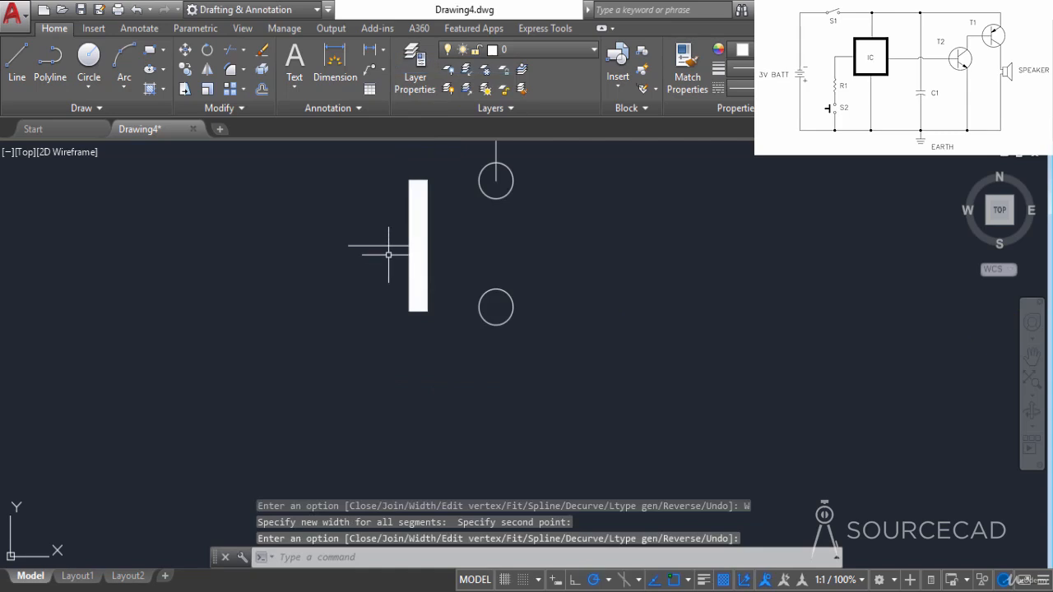
# Step: Thicken the actuator's horizontal polyline by picking two points for its width, and end the polyline edit
pyautogui.doubleClick(396, 245)
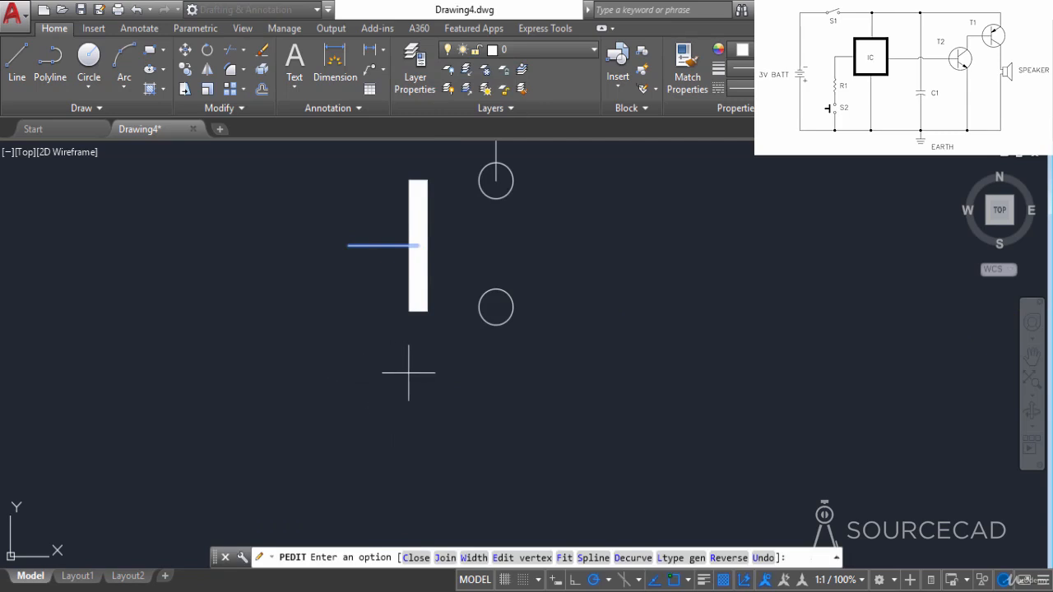
pyautogui.click(473, 558)
pyautogui.click(383, 356)
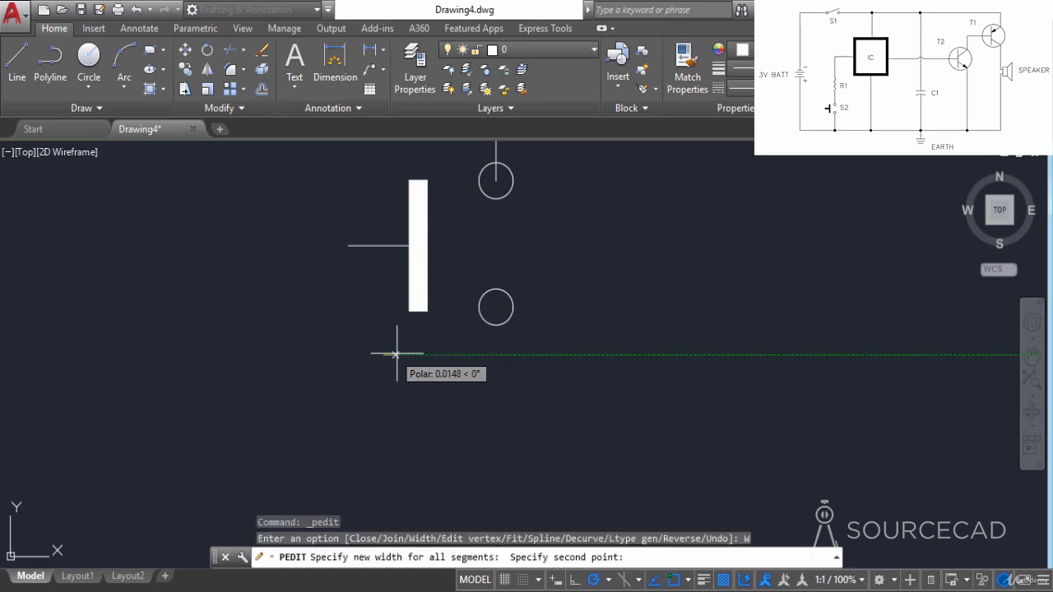
pyautogui.click(402, 358)
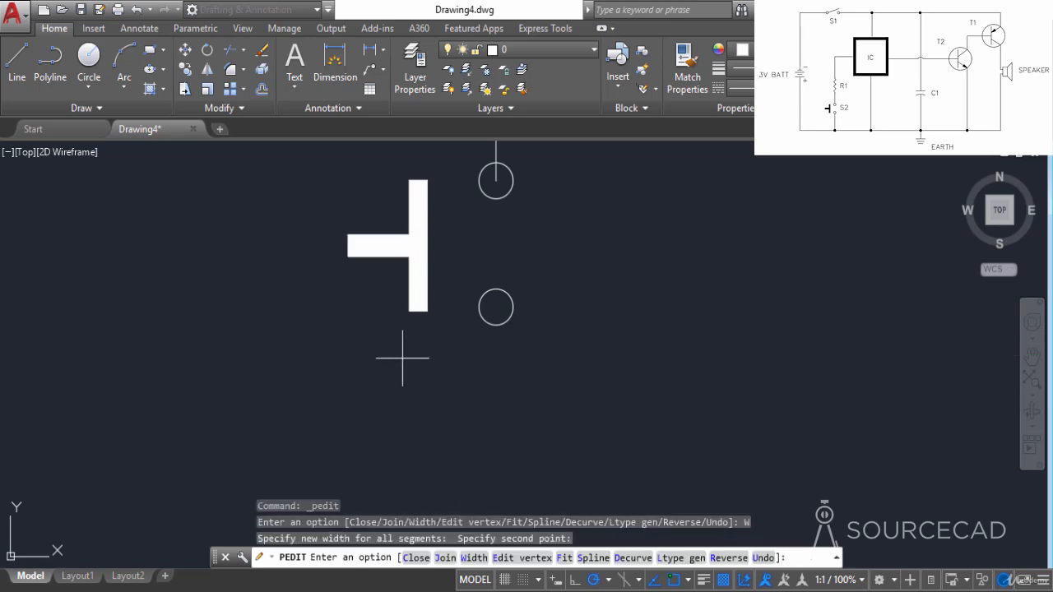
pyautogui.rightClick(350, 311)
pyautogui.click(376, 331)
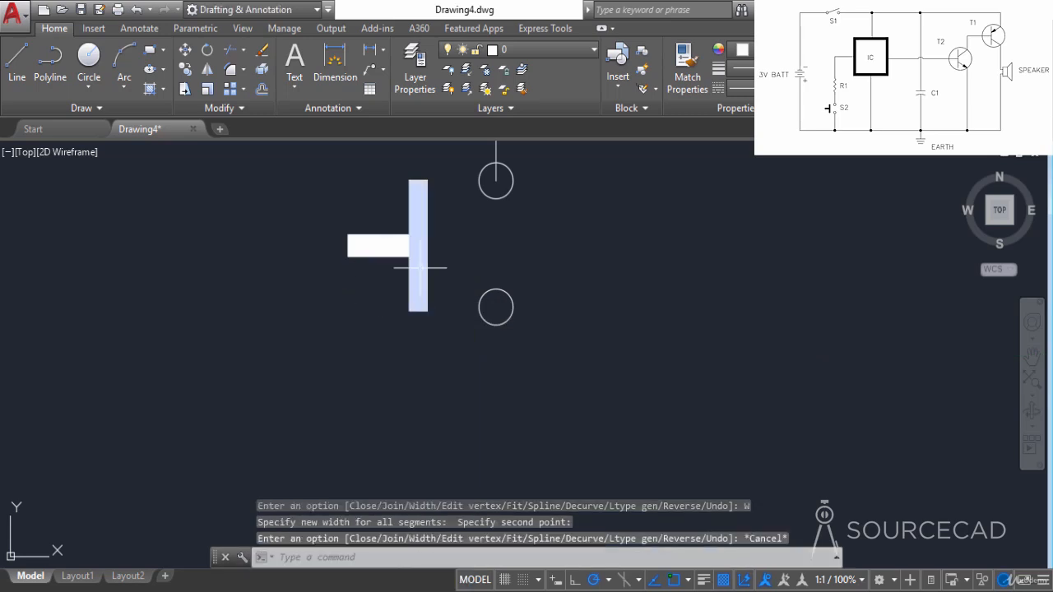
# Step: Draw a vertical line from the center of the lower contact circle down to the loop's bottom wire
pyautogui.scroll(-5, 444, 268)
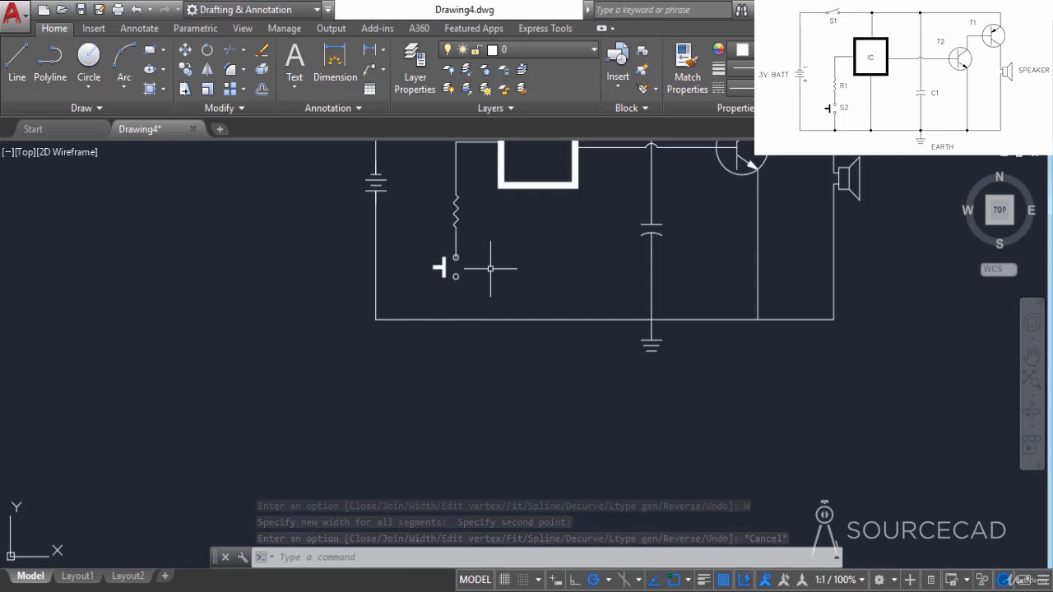
pyautogui.scroll(-2, 491, 268)
pyautogui.moveTo(496, 226); pyautogui.dragTo(411, 321, button='middle')
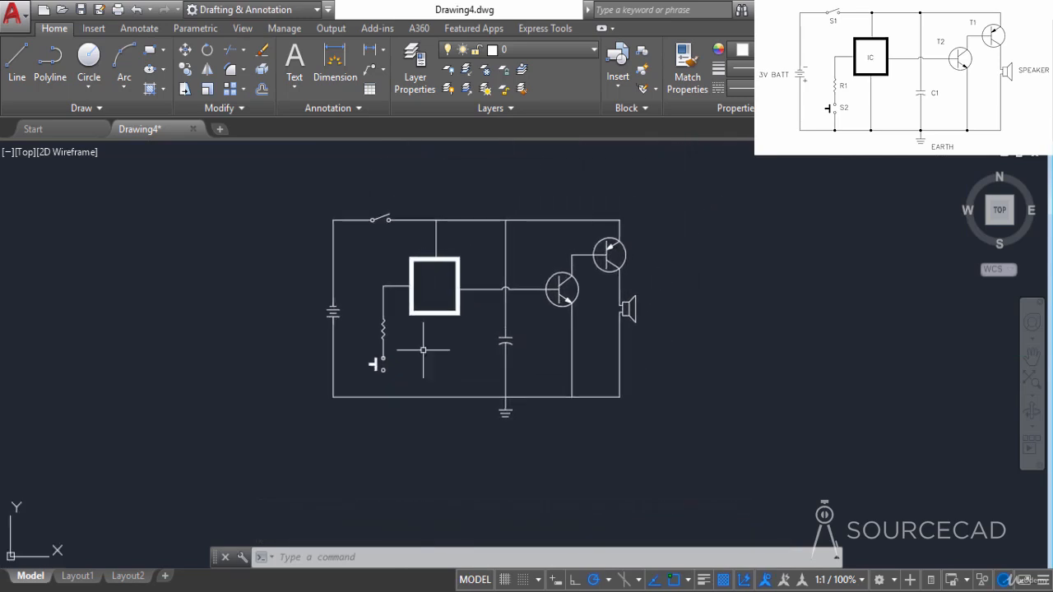
pyautogui.click(16, 59)
pyautogui.scroll(4, 374, 399)
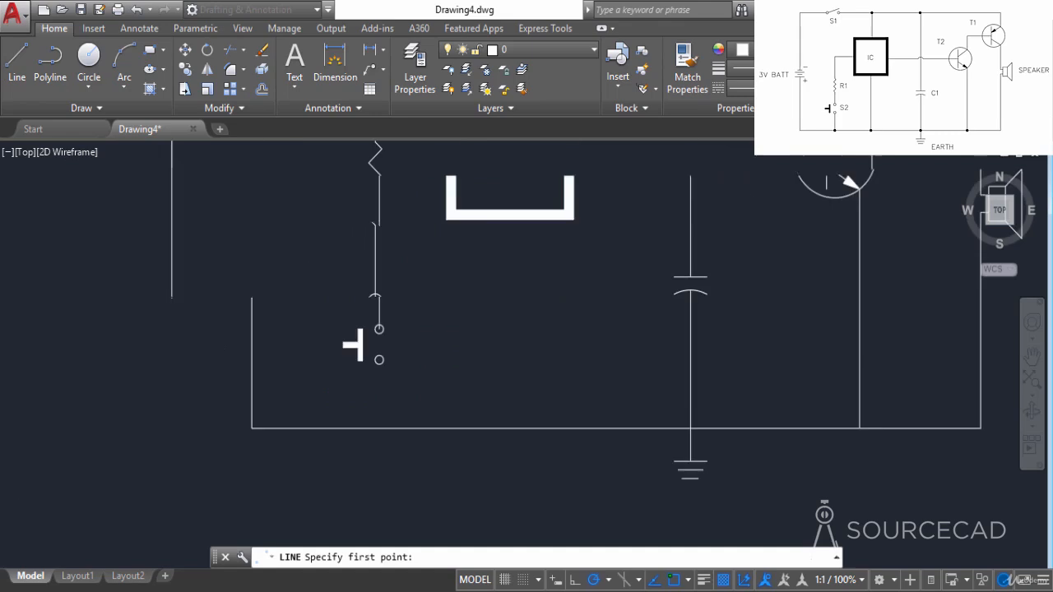
pyautogui.click(440, 252)
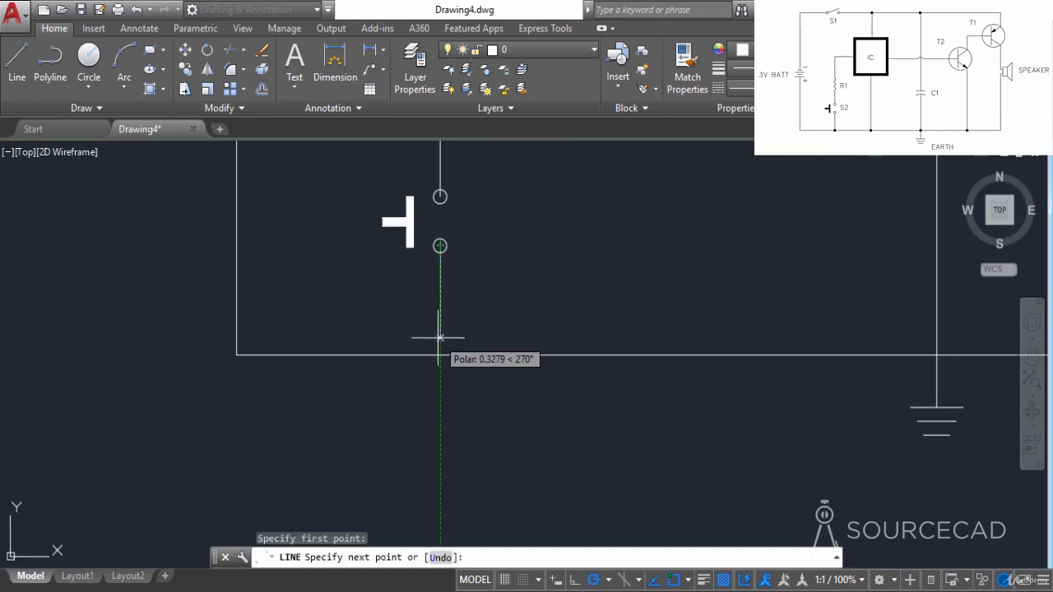
pyautogui.click(440, 355)
pyautogui.rightClick(492, 250)
pyautogui.click(513, 261)
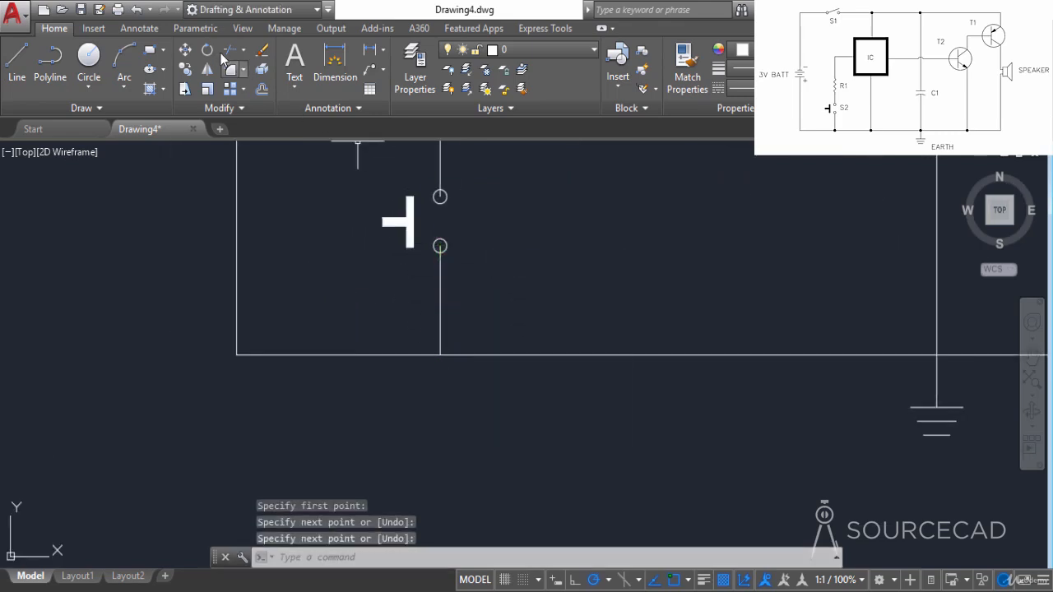
# Step: Trim the line portions inside both push-switch contact circles, and end the Trim command
pyautogui.write('tr')
pyautogui.press('Return')
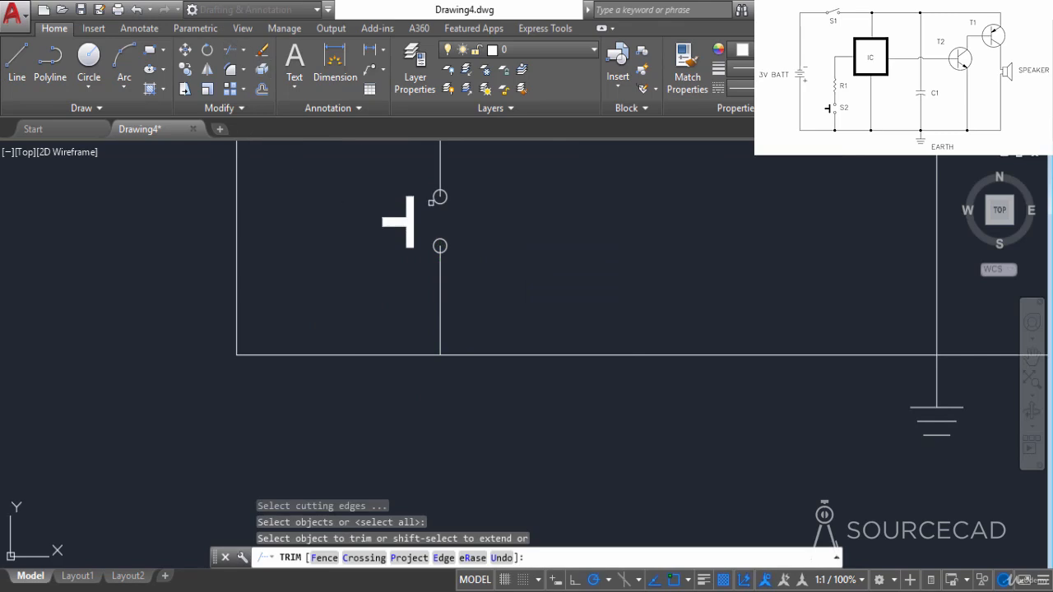
pyautogui.click(441, 196)
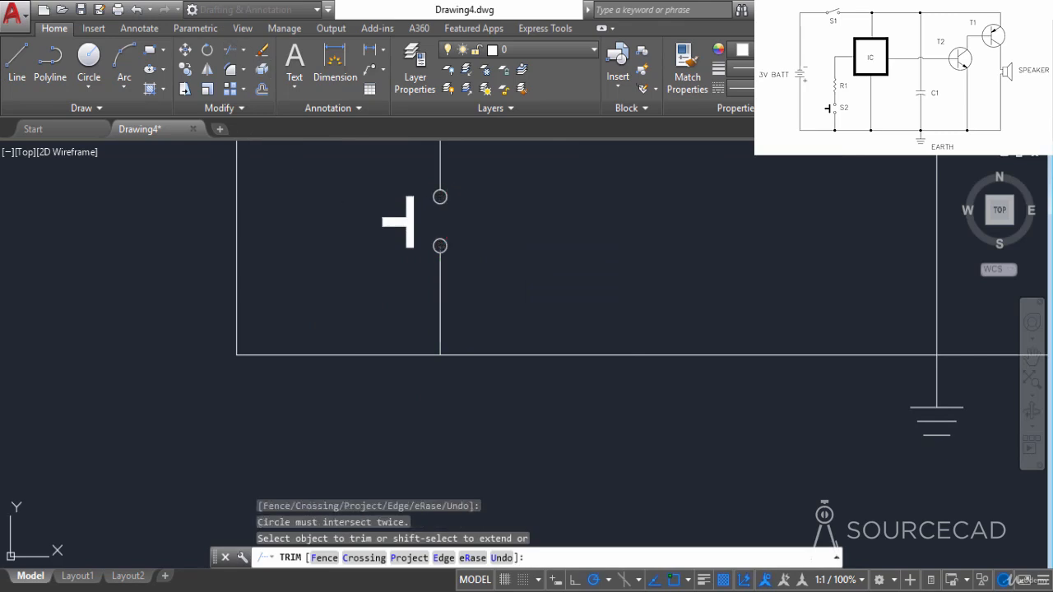
pyautogui.click(441, 248)
pyautogui.rightClick(470, 227)
pyautogui.click(481, 242)
# Step: Copy the lower contact circle from its center to an empty spot right of the push switch for a junction dot
pyautogui.scroll(-3, 483, 240)
pyautogui.moveTo(485, 238)
pyautogui.mouseDown(button='middle')
pyautogui.moveTo(429, 304)
pyautogui.moveTo(422, 339)
pyautogui.mouseUp(button='middle')
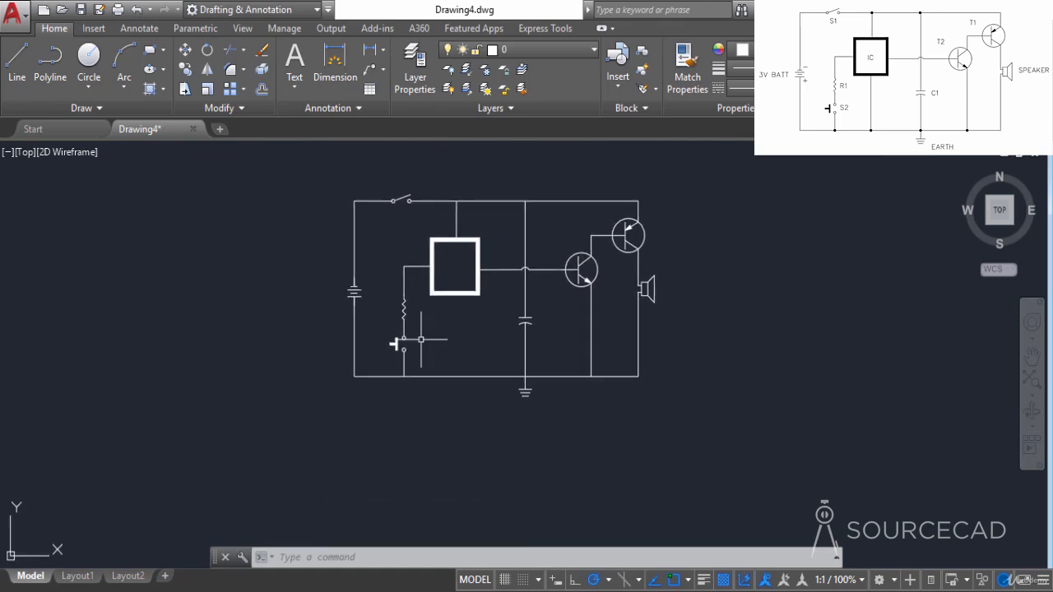
pyautogui.scroll(5, 404, 358)
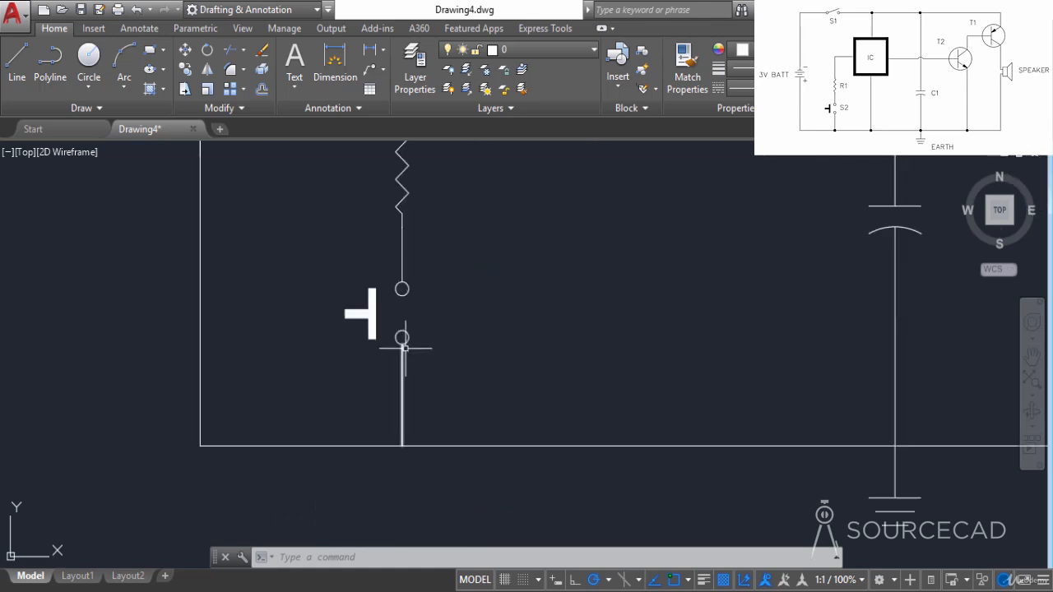
pyautogui.click(408, 336)
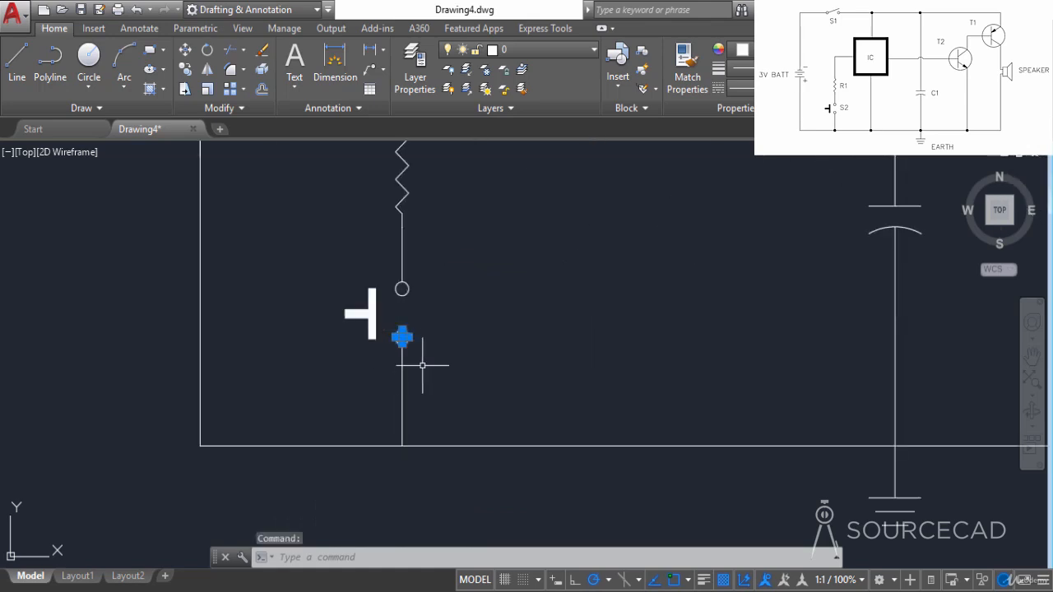
pyautogui.click(185, 69)
pyautogui.click(401, 337)
pyautogui.click(466, 379)
pyautogui.rightClick(524, 326)
pyautogui.click(566, 344)
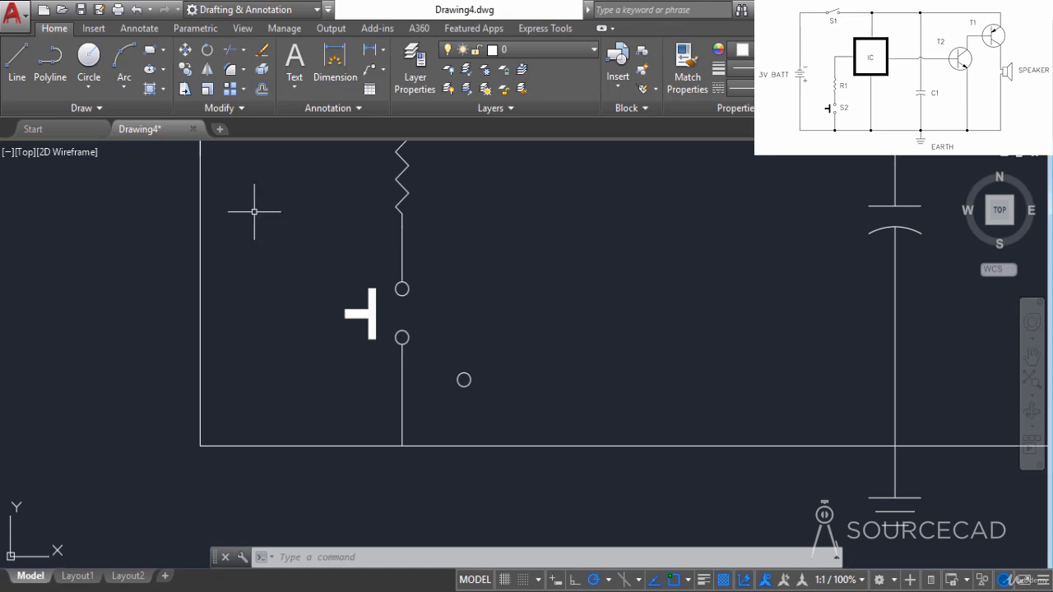
# Step: Fill the copied circle beside the push switch with a SOLID hatch, and end the Hatch command
pyautogui.click(150, 69)
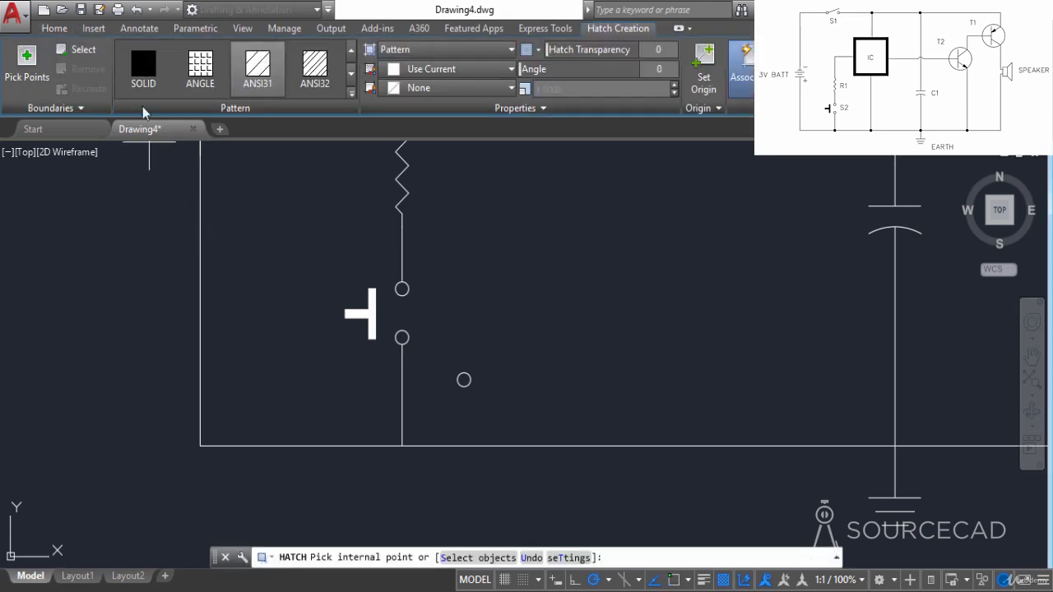
pyautogui.click(143, 70)
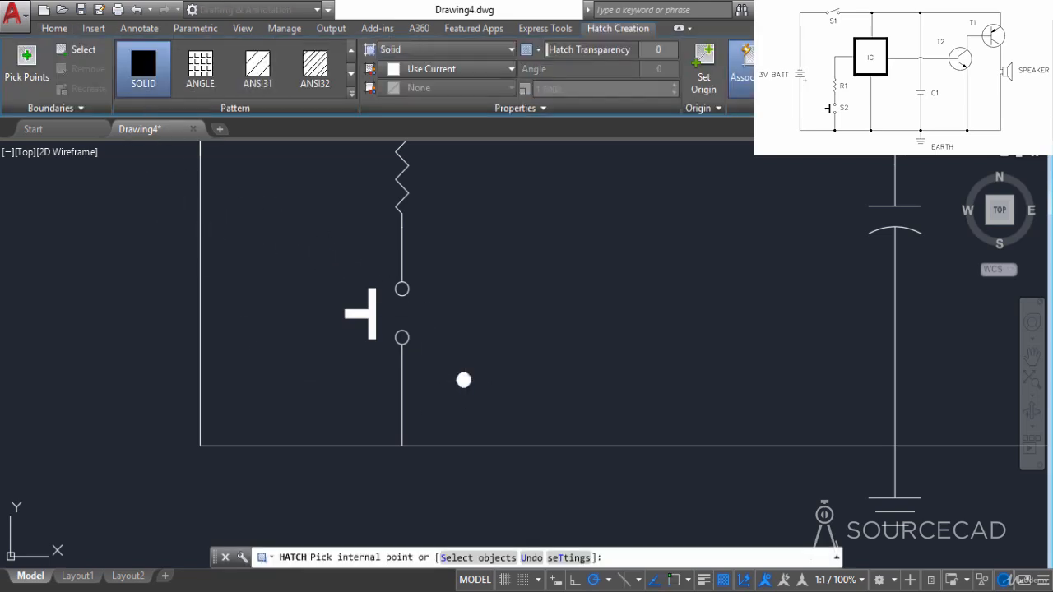
pyautogui.click(463, 380)
pyautogui.press('Return')
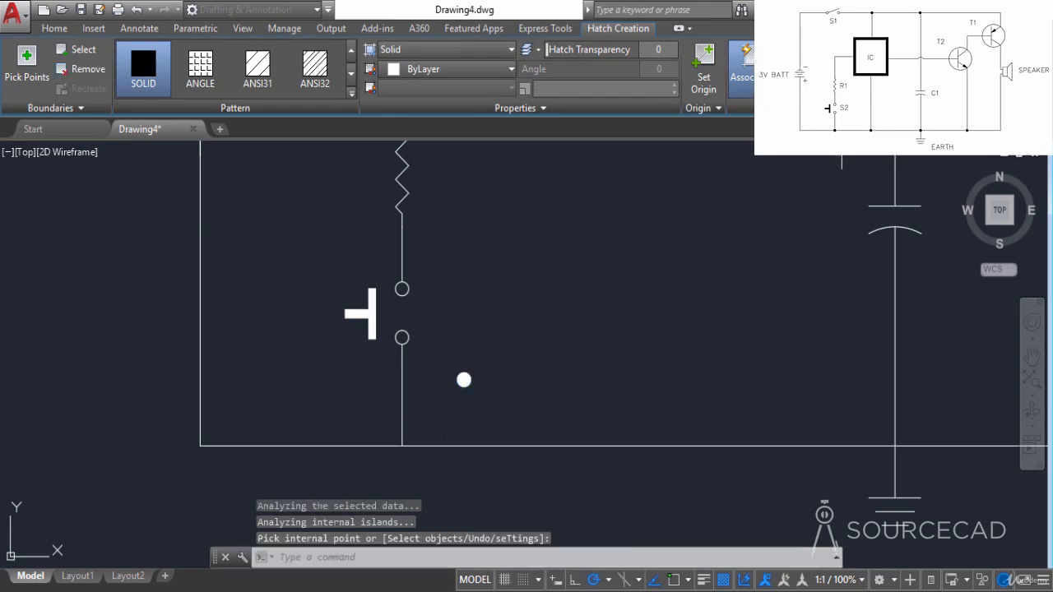
# Step: Copy the filled dot and its outline from its center to the junction of the push-switch line and the loop's bottom wire
pyautogui.scroll(-4, 524, 402)
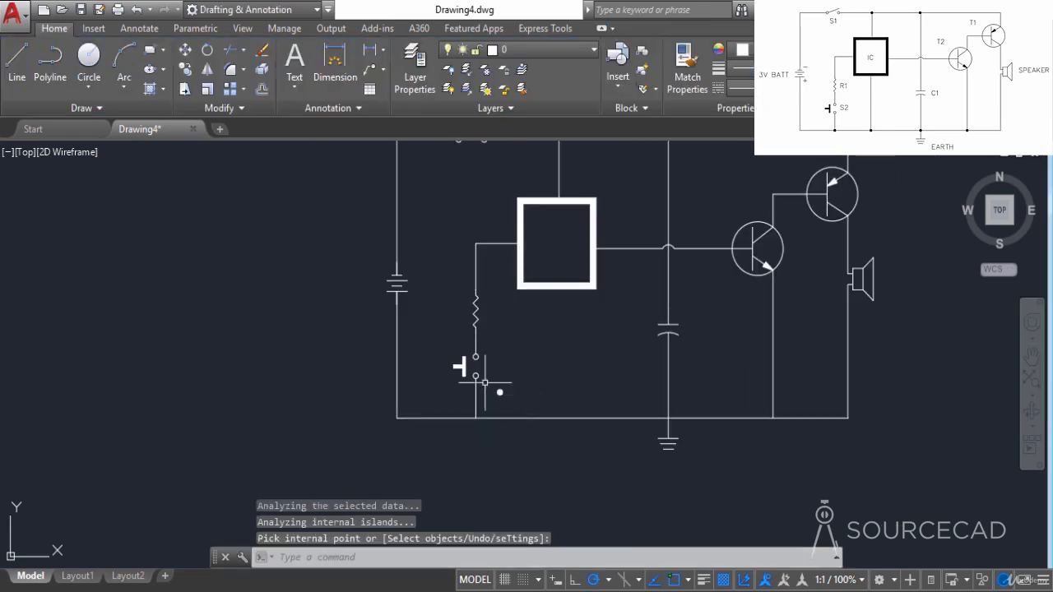
pyautogui.click(483, 376)
pyautogui.click(519, 401)
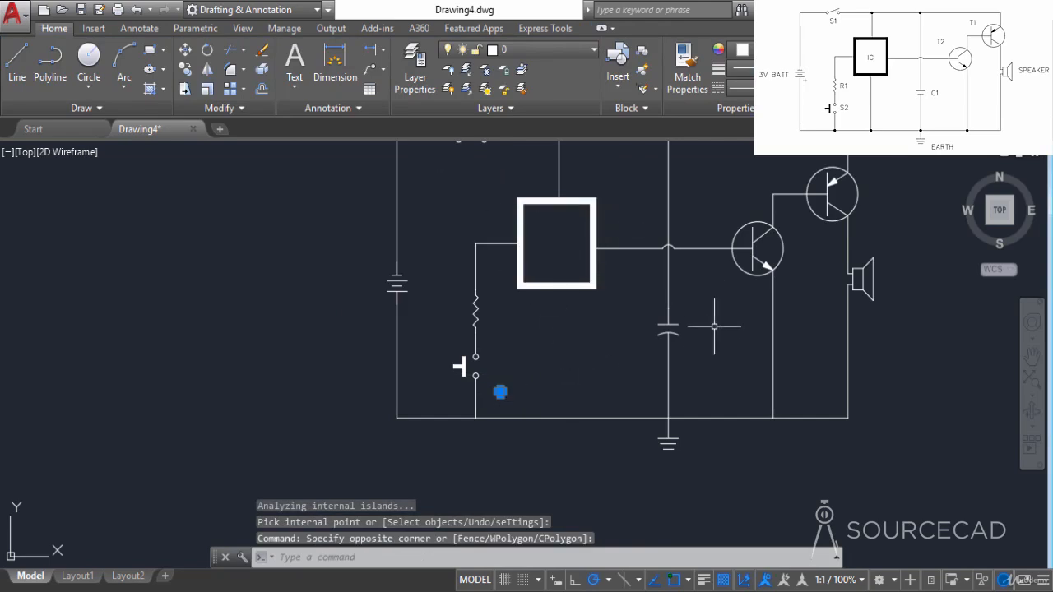
pyautogui.scroll(-3, 565, 348)
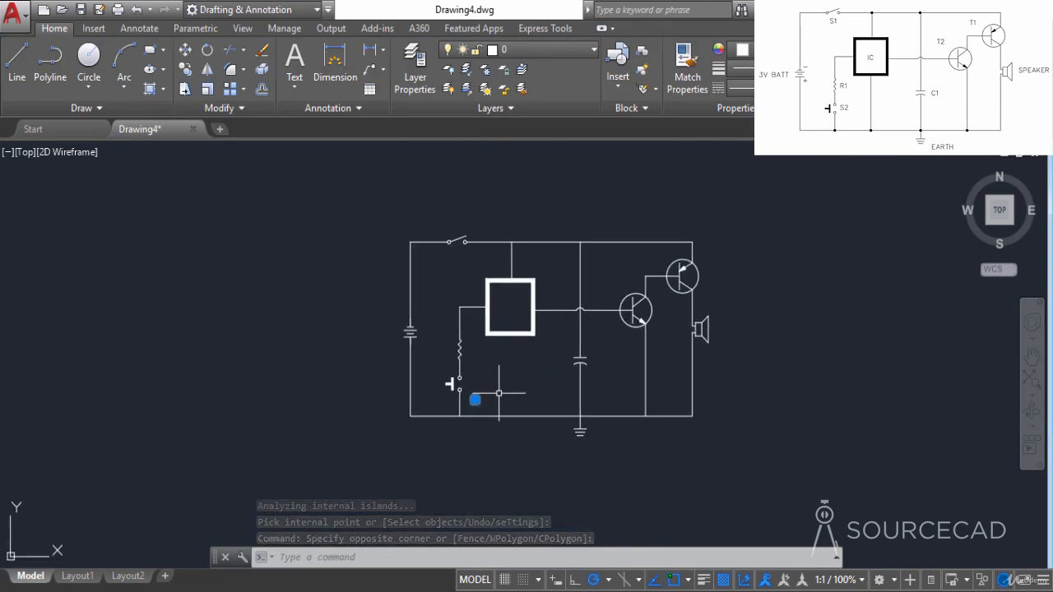
pyautogui.click(186, 73)
pyautogui.scroll(8, 477, 408)
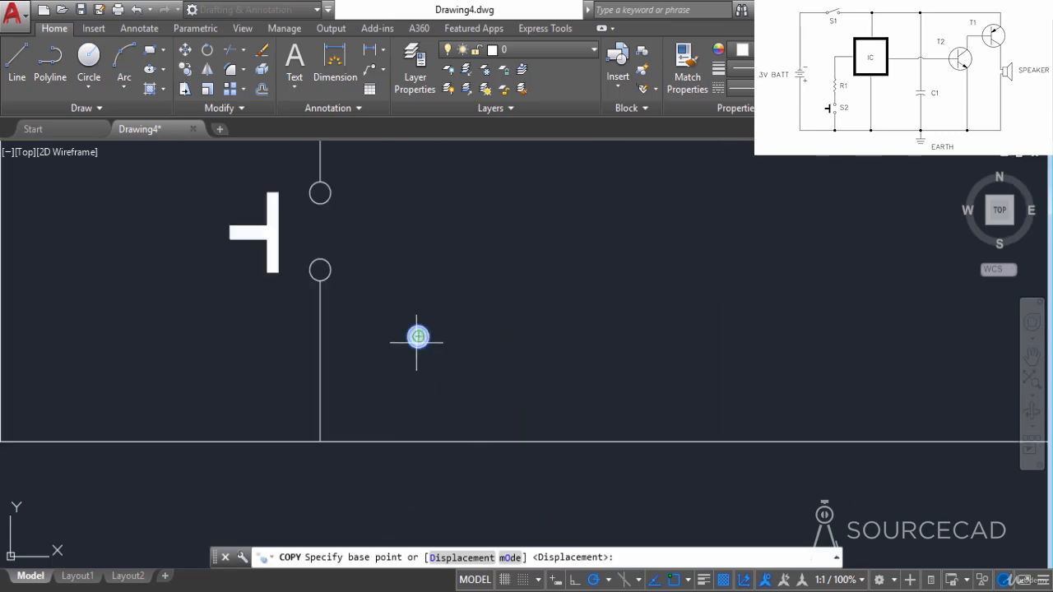
pyautogui.click(418, 336)
pyautogui.scroll(-2, 420, 395)
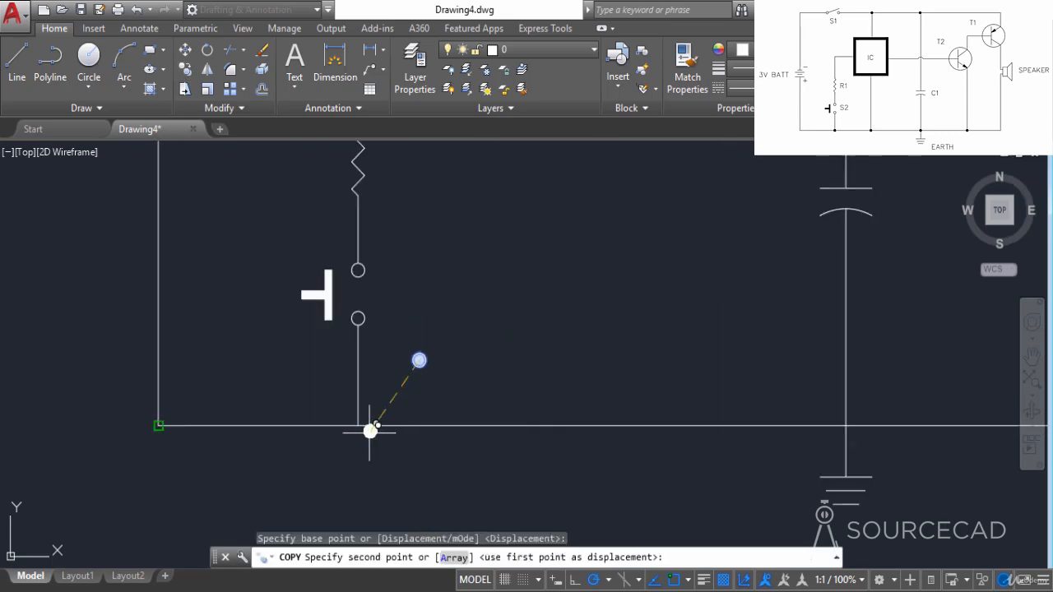
pyautogui.click(359, 425)
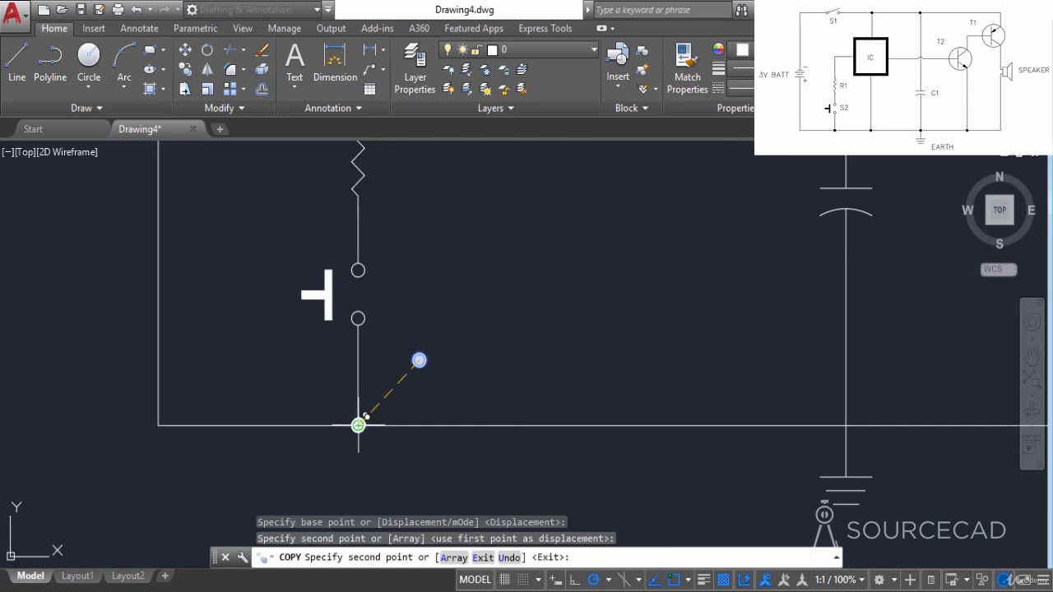
# Step: Place further dot copies on the bottom wire below the IC box, at the ground branch, and at the lower transistor's vertical line
pyautogui.scroll(-4, 359, 425)
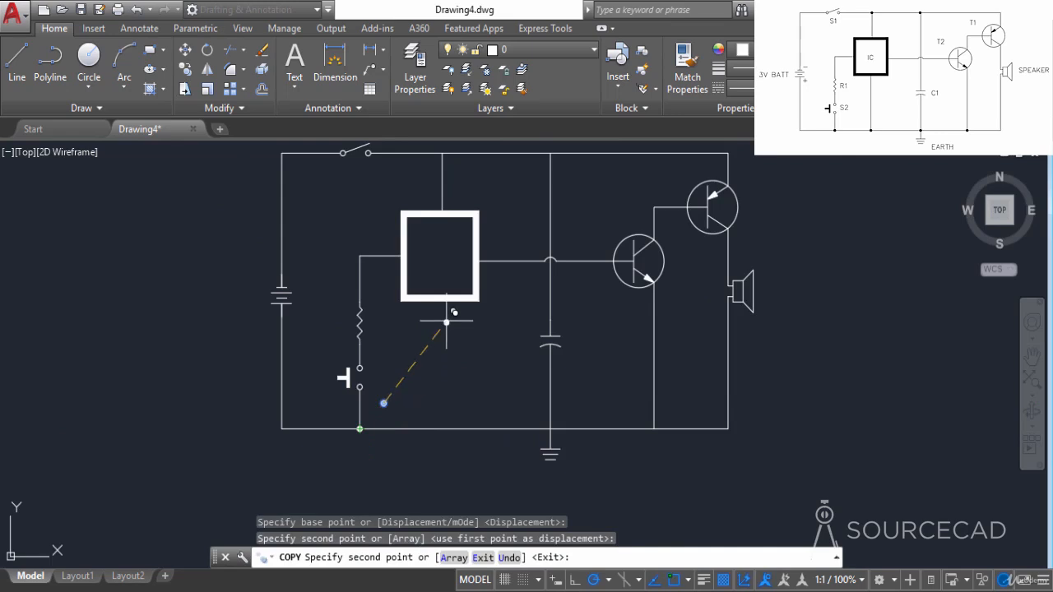
pyautogui.click(455, 416)
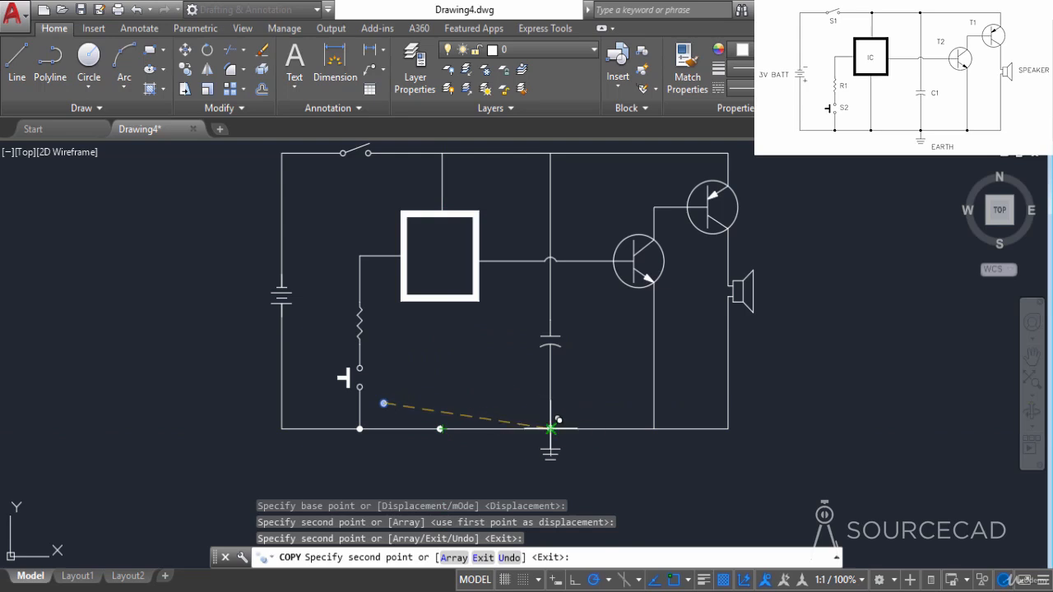
pyautogui.click(550, 429)
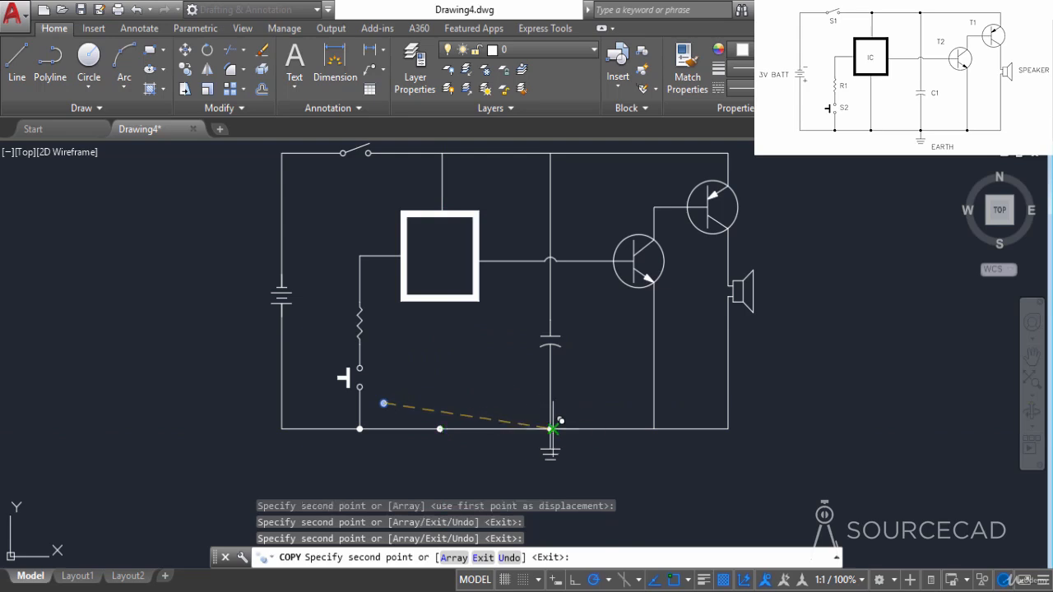
pyautogui.click(653, 428)
# Step: Place dot copies on the top wire at the capacitor branch and the IC branch, and end the Copy command
pyautogui.moveTo(576, 219); pyautogui.dragTo(569, 267, button='middle')
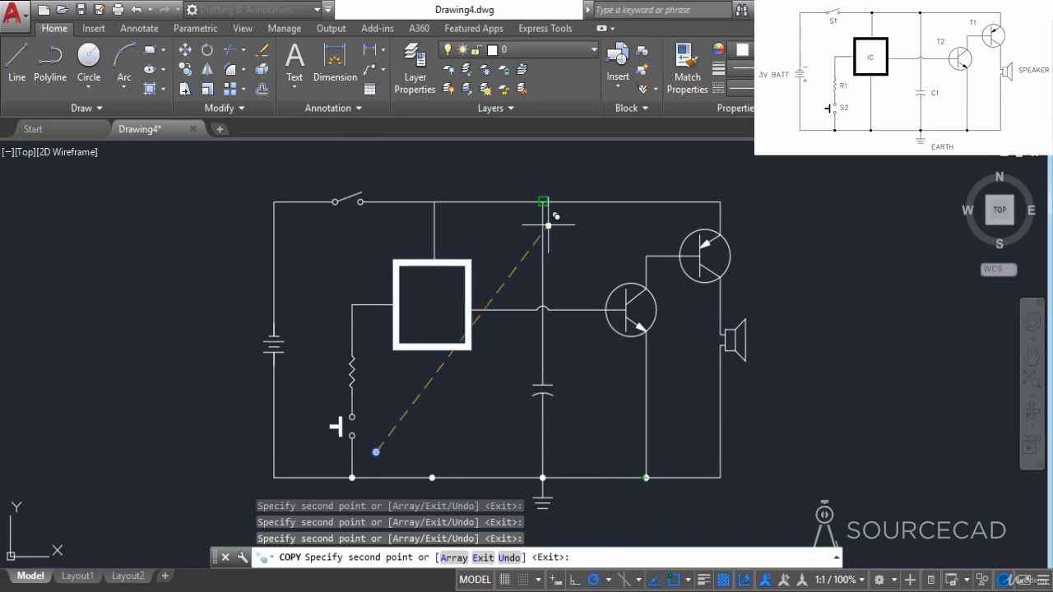
pyautogui.click(542, 202)
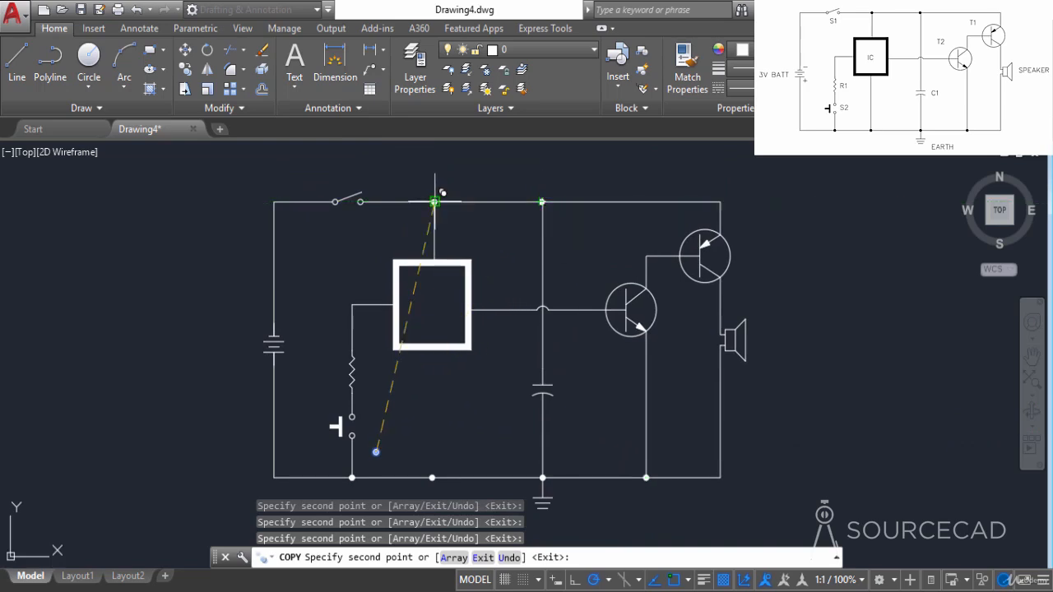
pyautogui.click(436, 202)
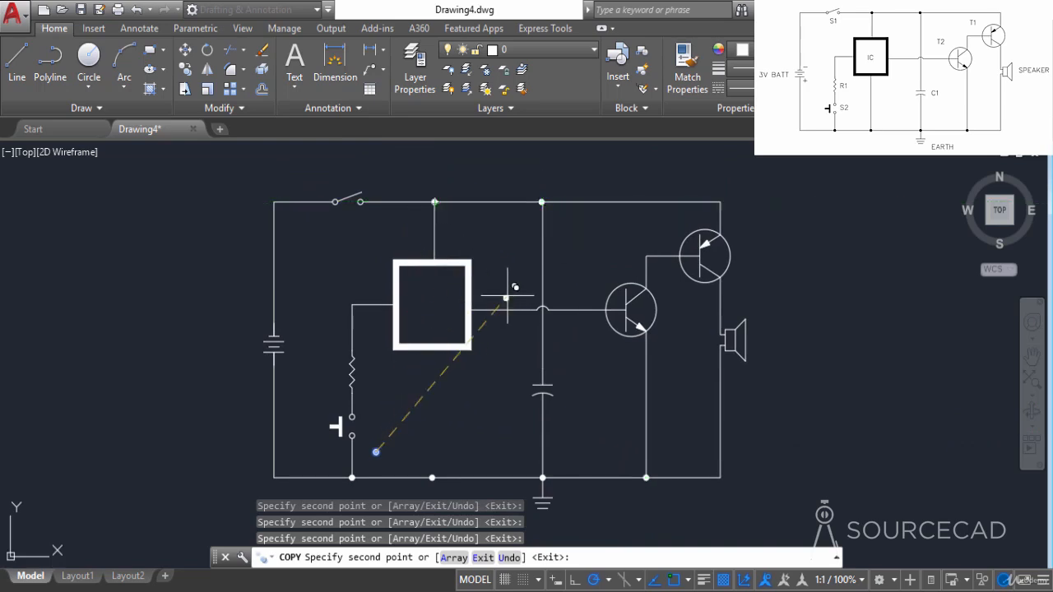
pyautogui.rightClick(498, 233)
pyautogui.click(513, 244)
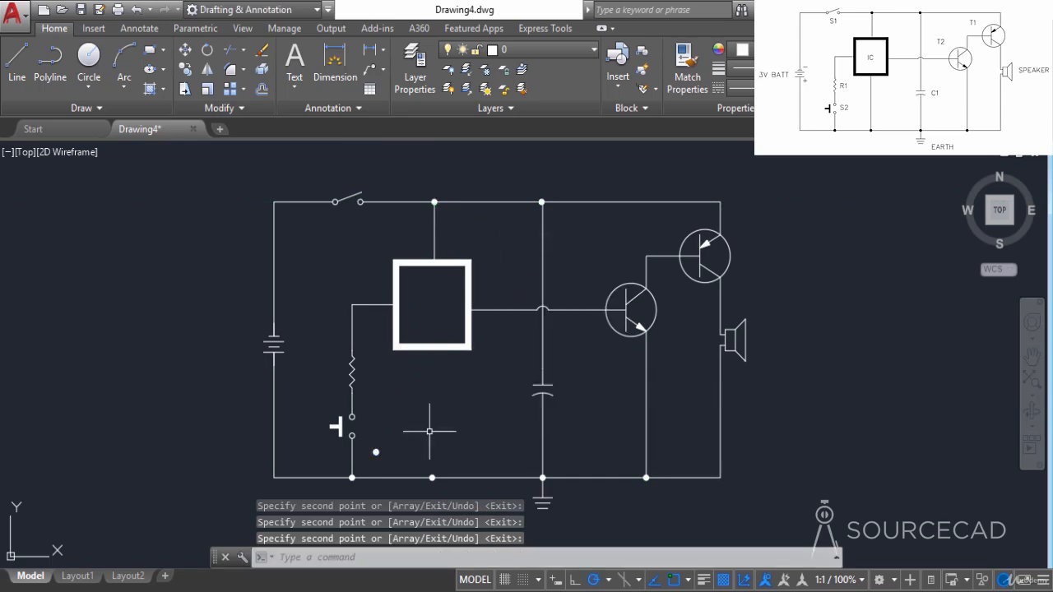
# Step: Erase the leftover source dot beside the push switch, including both its hatch and its circle
pyautogui.click(377, 452)
pyautogui.rightClick(404, 383)
pyautogui.click(426, 103)
pyautogui.click(384, 465)
pyautogui.click(366, 425)
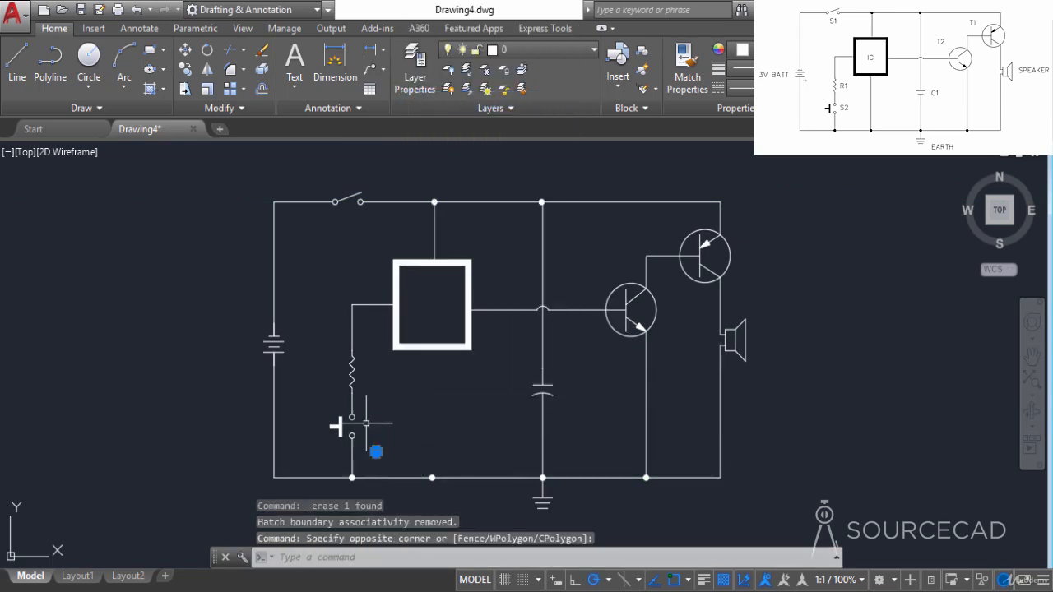
pyautogui.rightClick(380, 396)
pyautogui.click(426, 296)
pyautogui.scroll(-2, 421, 408)
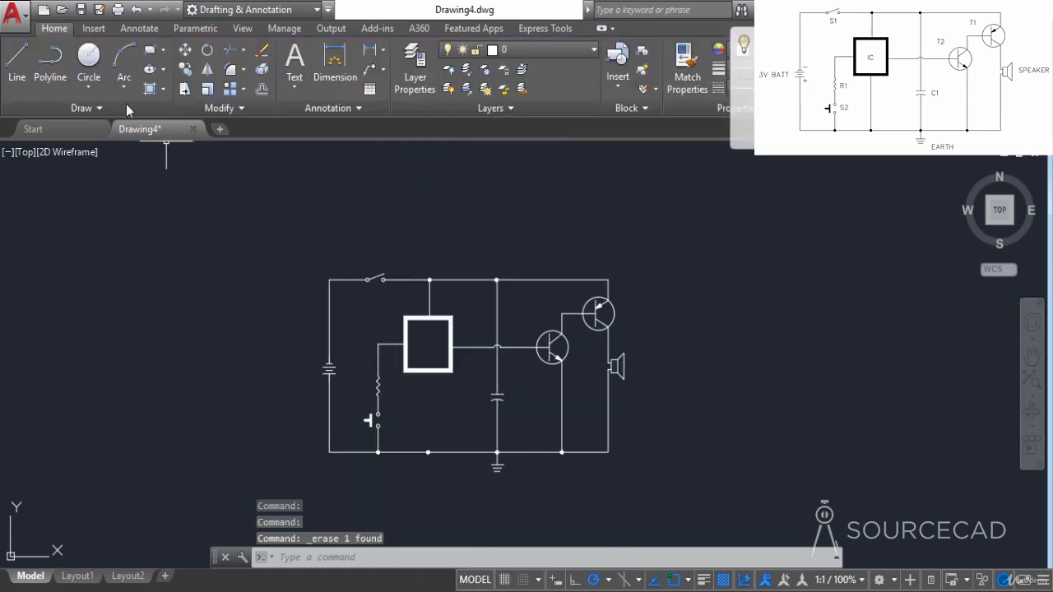
# Step: Draw a line from the midpoint of the IC box's bottom edge to the center of the junction dot below it
pyautogui.click(18, 59)
pyautogui.click(428, 372)
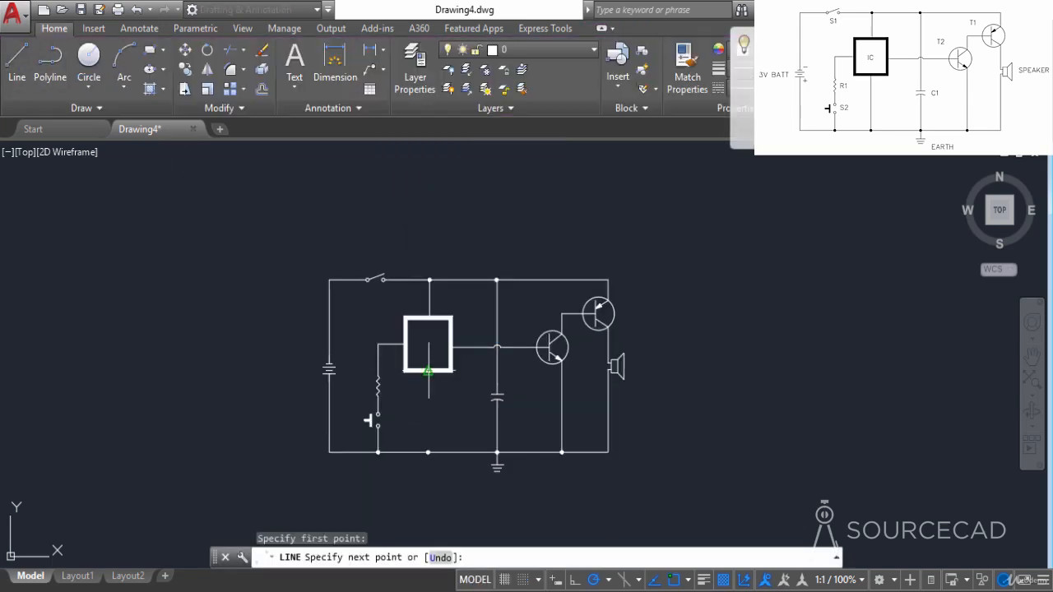
pyautogui.scroll(5, 426, 448)
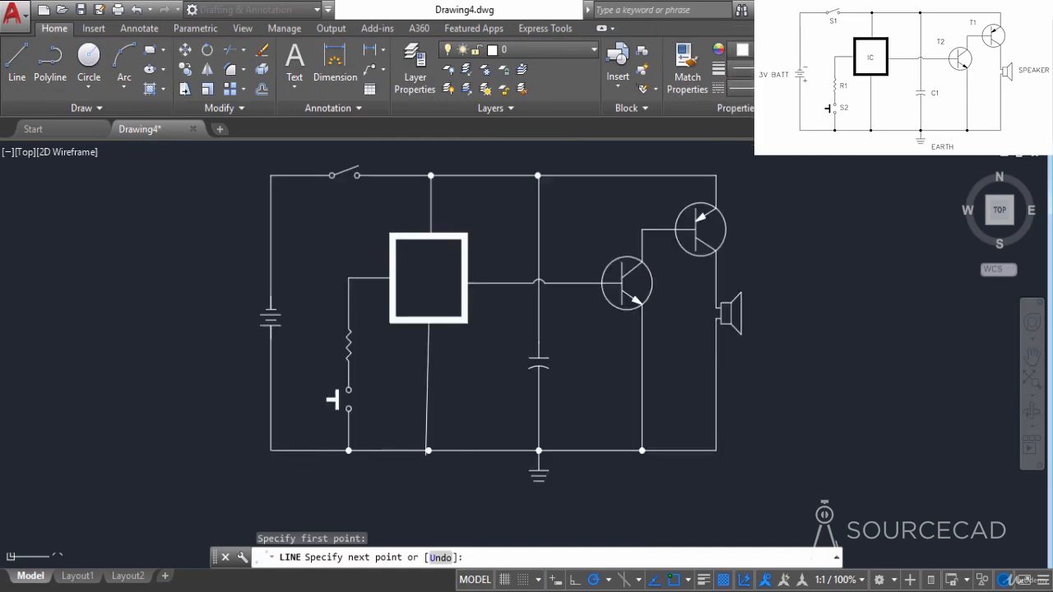
pyautogui.click(436, 425)
pyautogui.rightClick(480, 347)
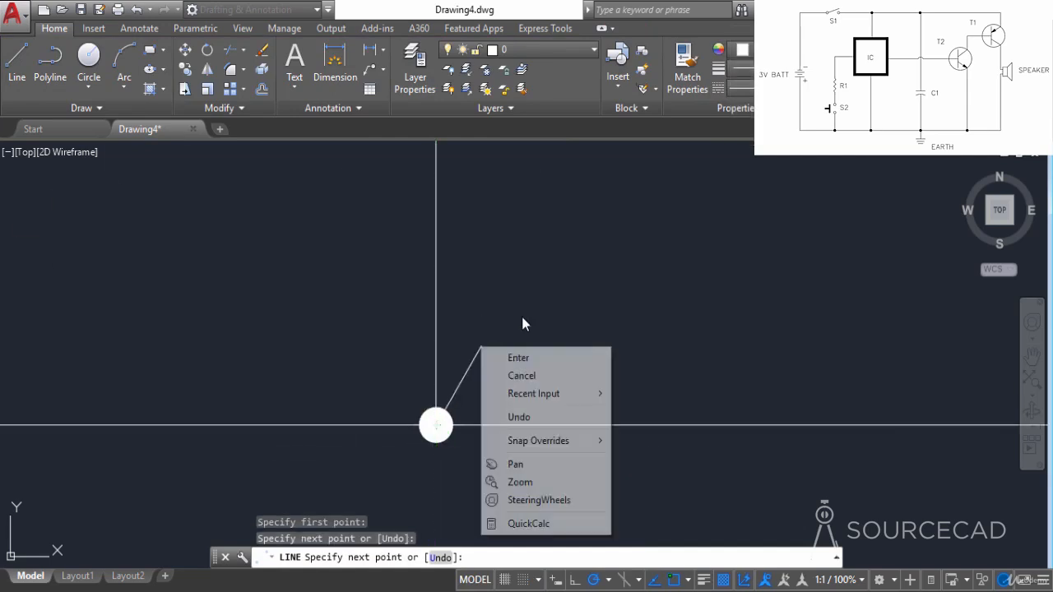
pyautogui.click(505, 357)
pyautogui.scroll(-5, 524, 362)
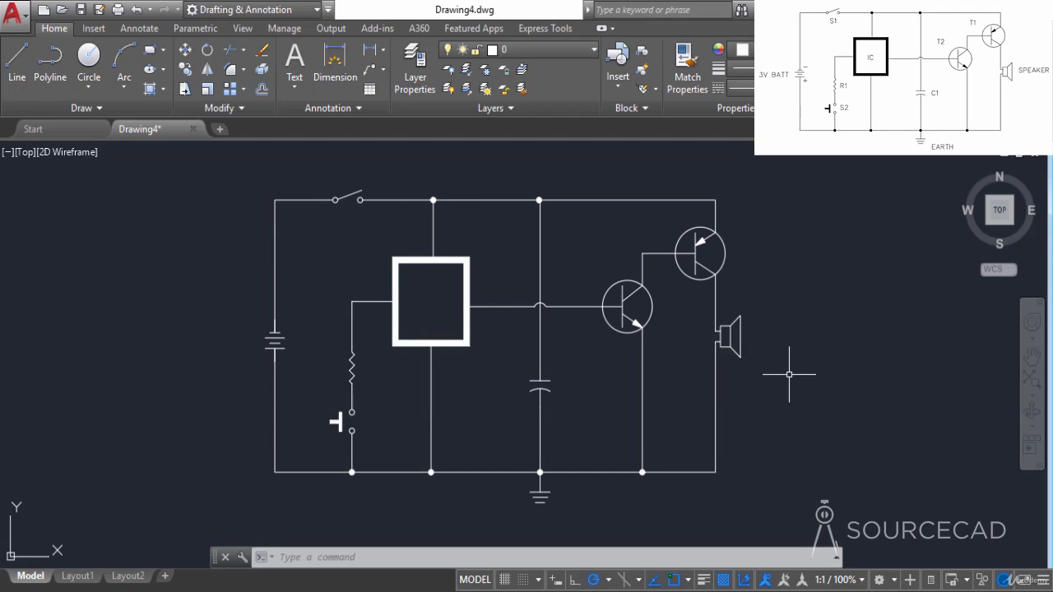
# Step: Measure a short distance in the empty space above the top wire, between the switch and the first junction dot
pyautogui.moveTo(579, 241); pyautogui.dragTo(591, 289, button='middle')
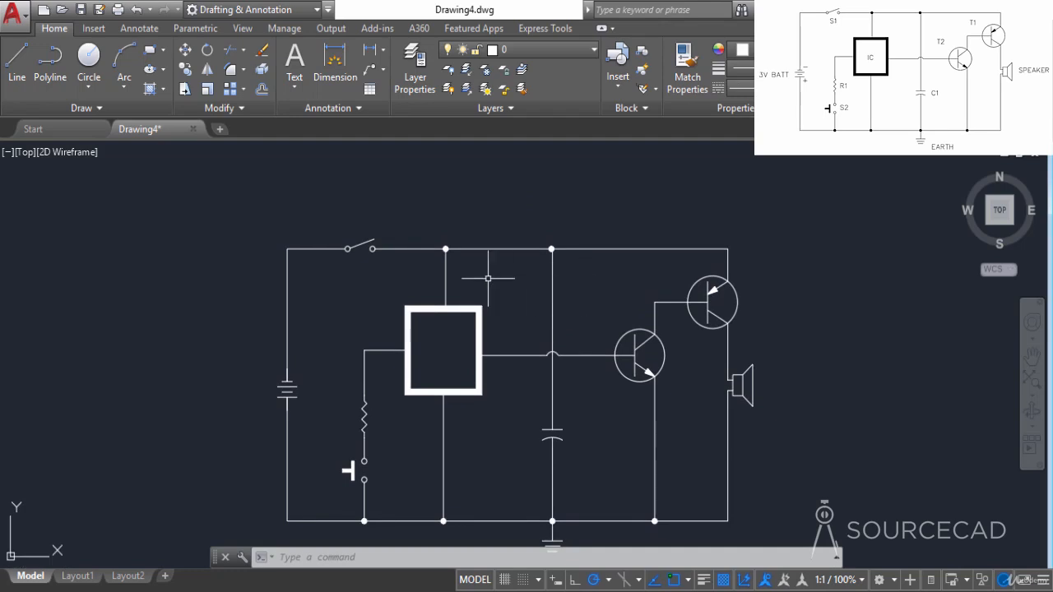
pyautogui.write('d')
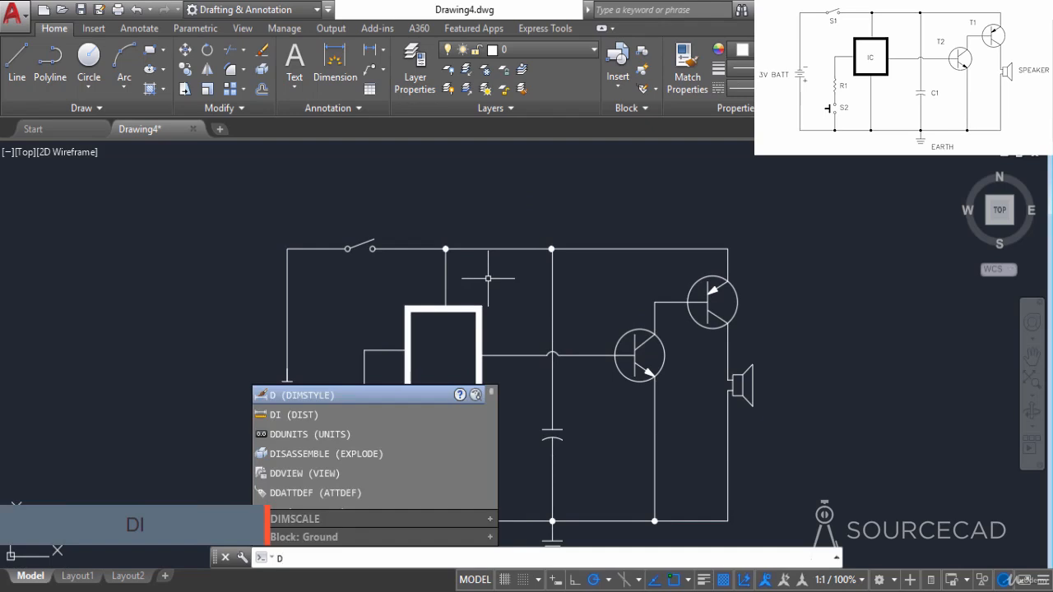
pyautogui.write('i')
pyautogui.press('Return')
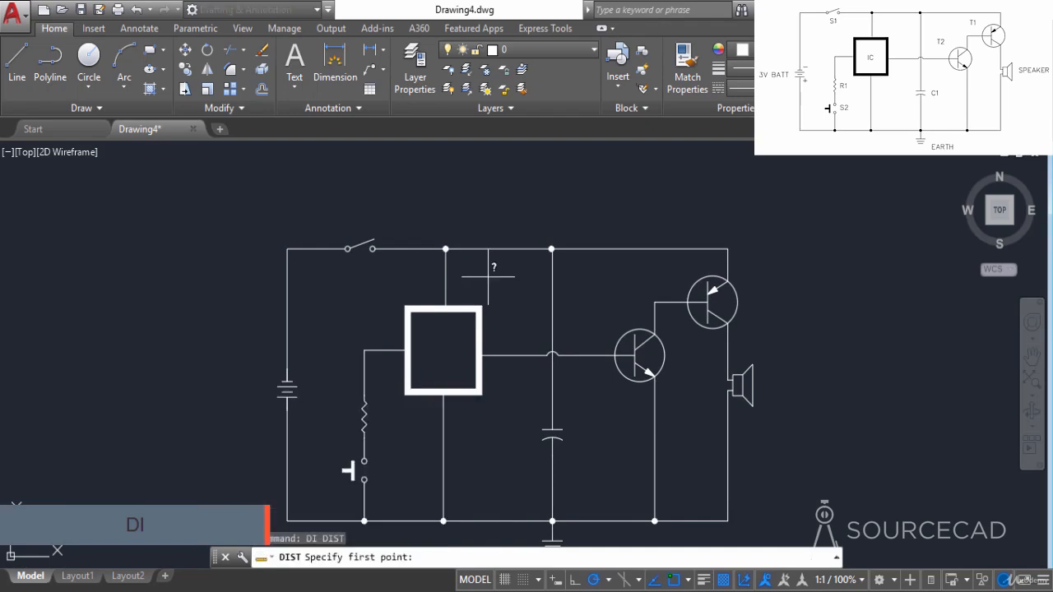
pyautogui.scroll(2, 406, 232)
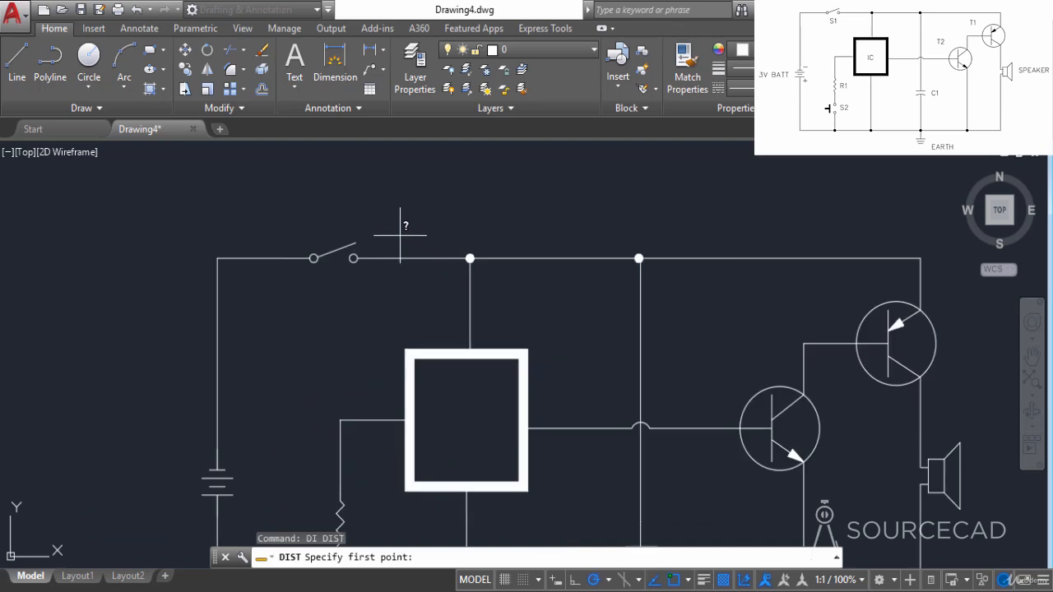
pyautogui.click(403, 230)
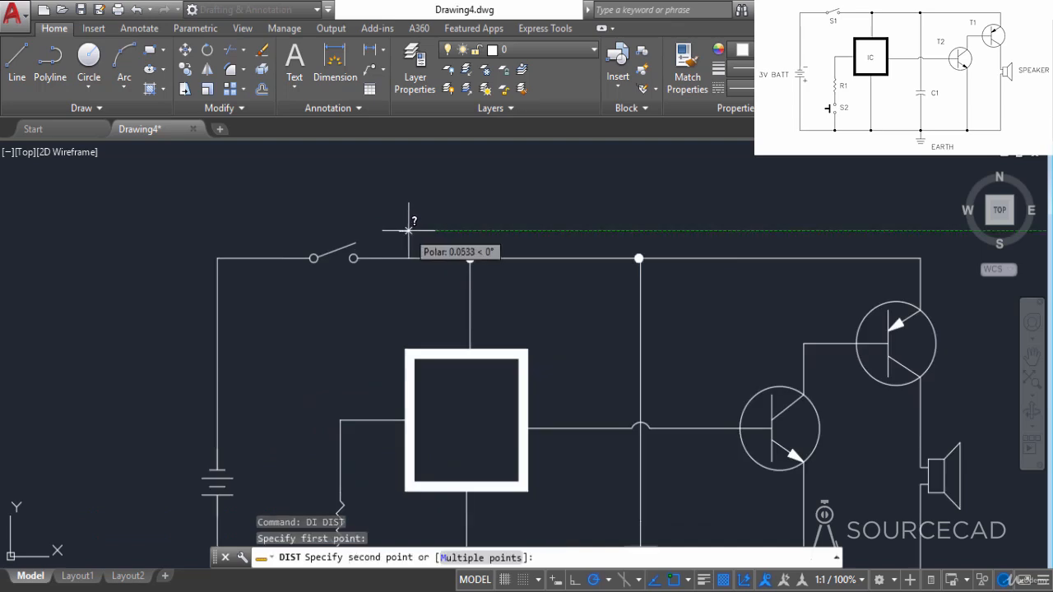
pyautogui.click(416, 230)
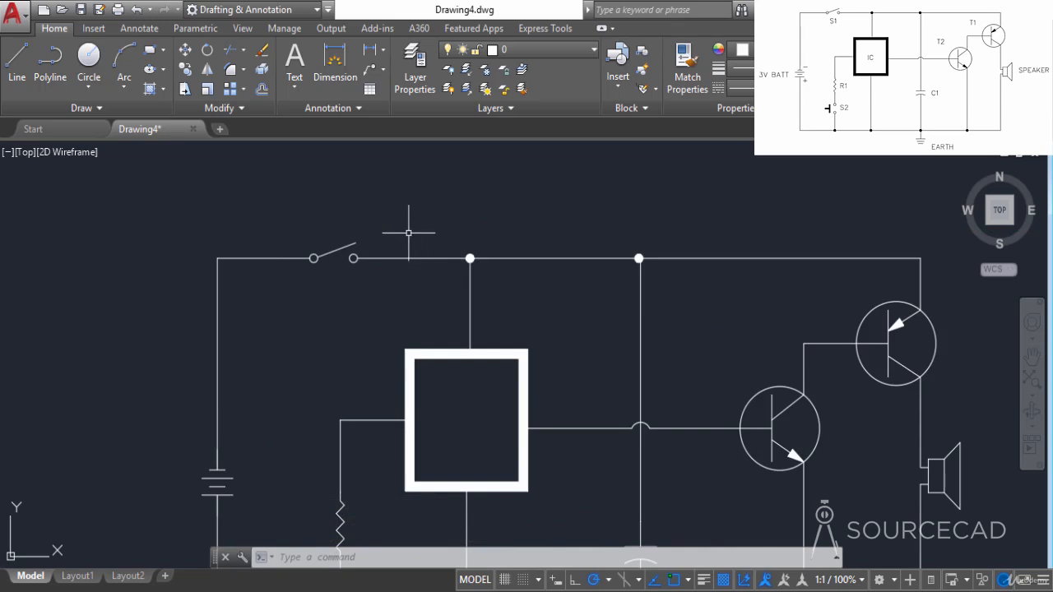
# Step: Measure the length of the loop's top wire from its left corner to its right corner
pyautogui.write('di')
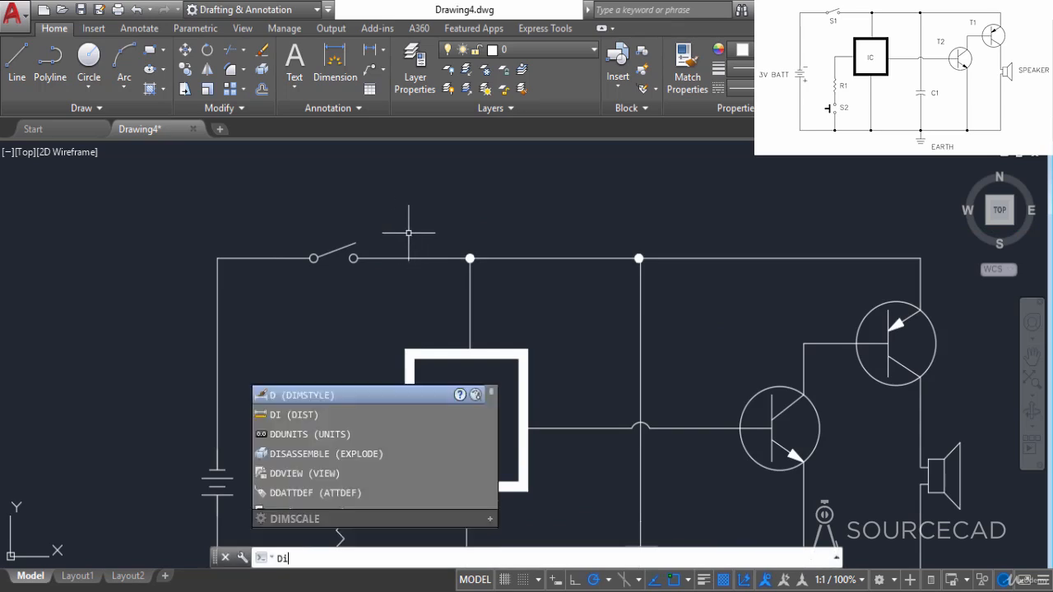
pyautogui.press('Return')
pyautogui.click(217, 258)
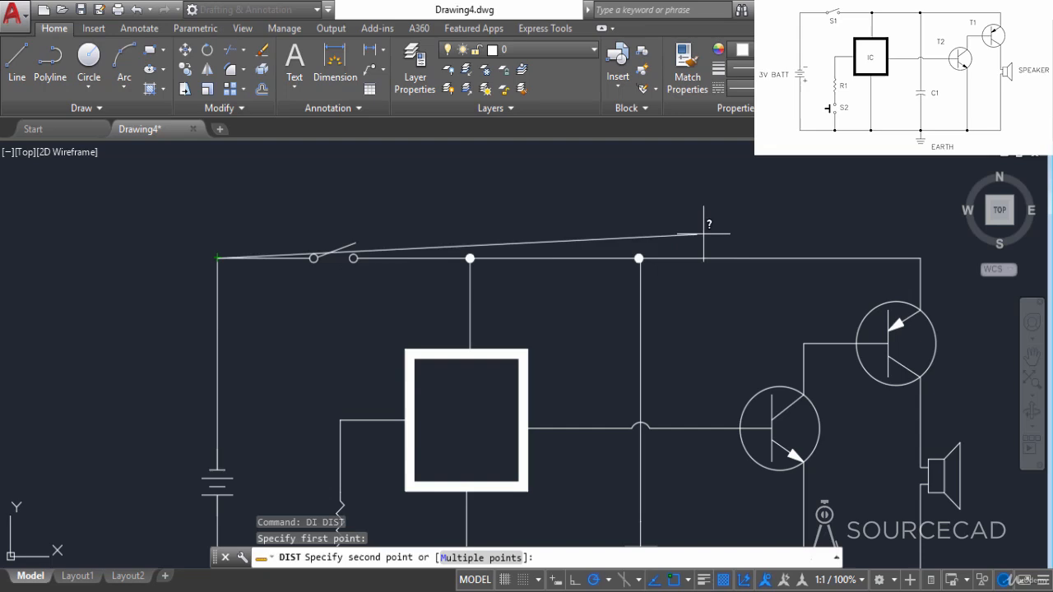
pyautogui.click(920, 258)
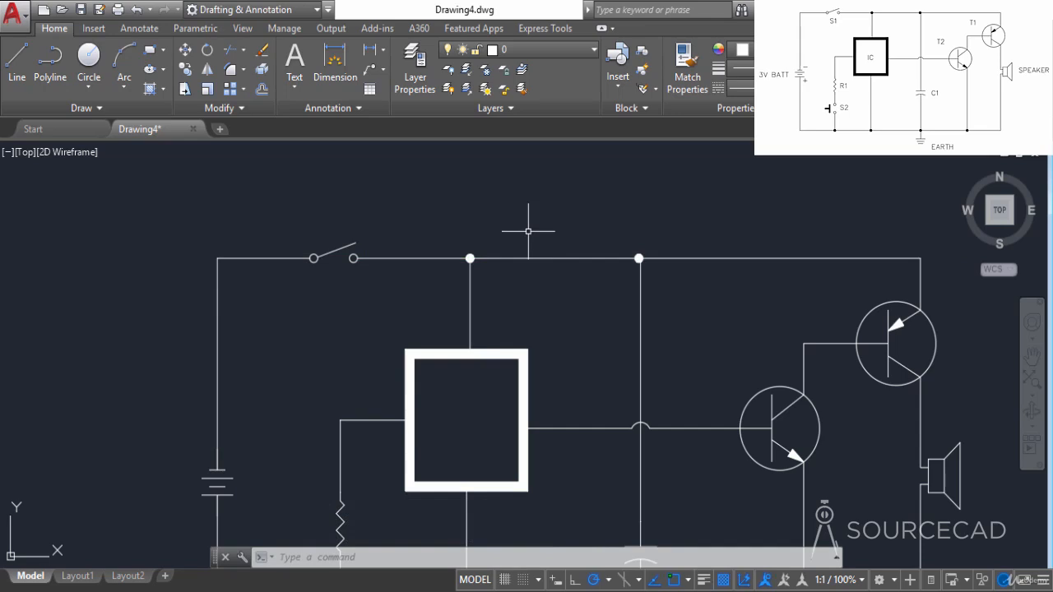
# Step: Set the Standard text style to the simplex.shx font with a text height of 0.1 and apply it
pyautogui.scroll(-2, 528, 231)
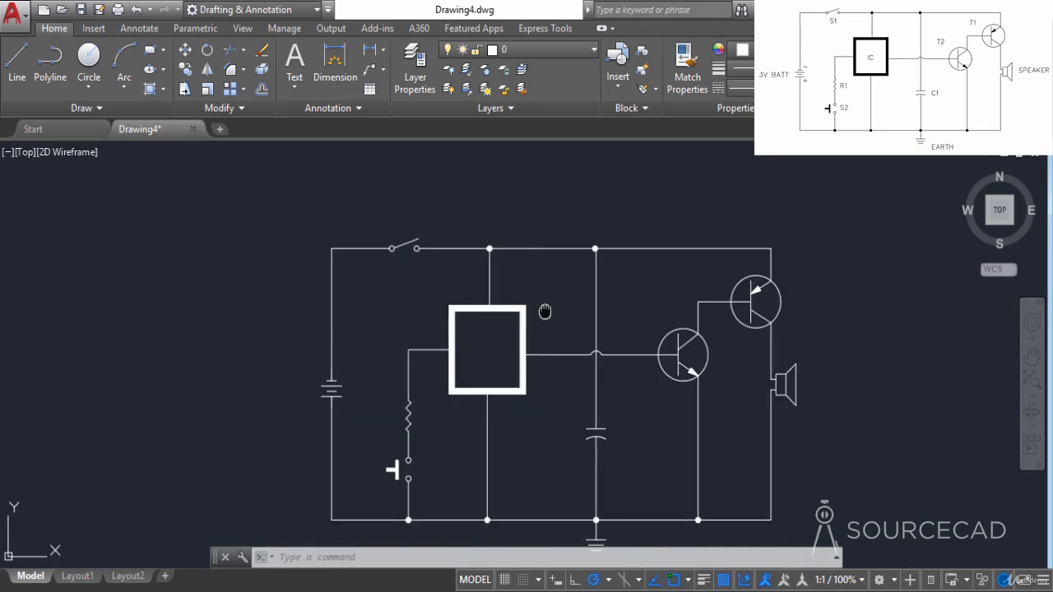
pyautogui.moveTo(546, 305); pyautogui.dragTo(507, 280, button='middle')
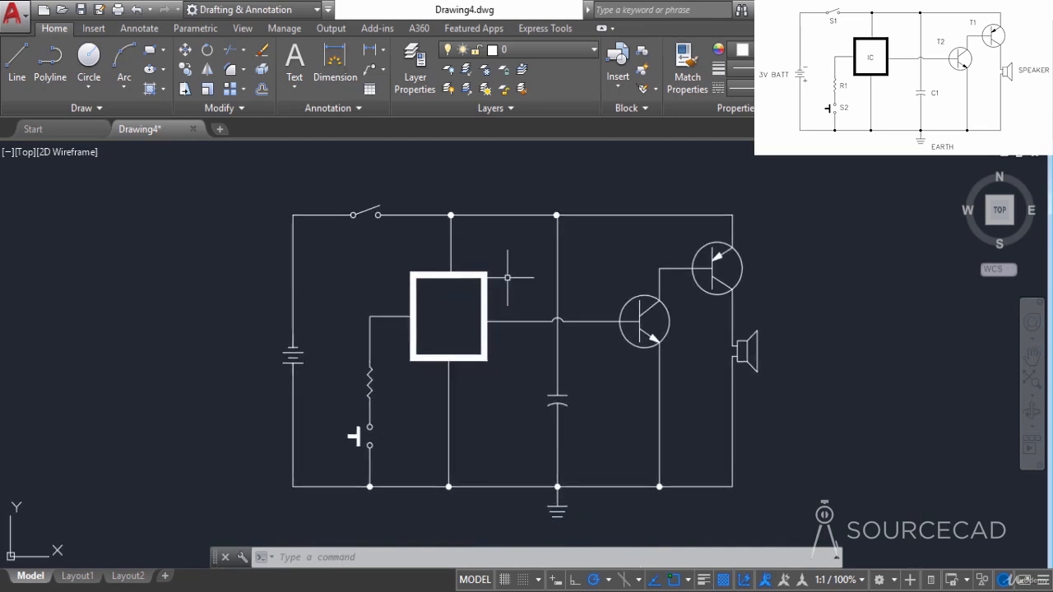
pyautogui.click(333, 109)
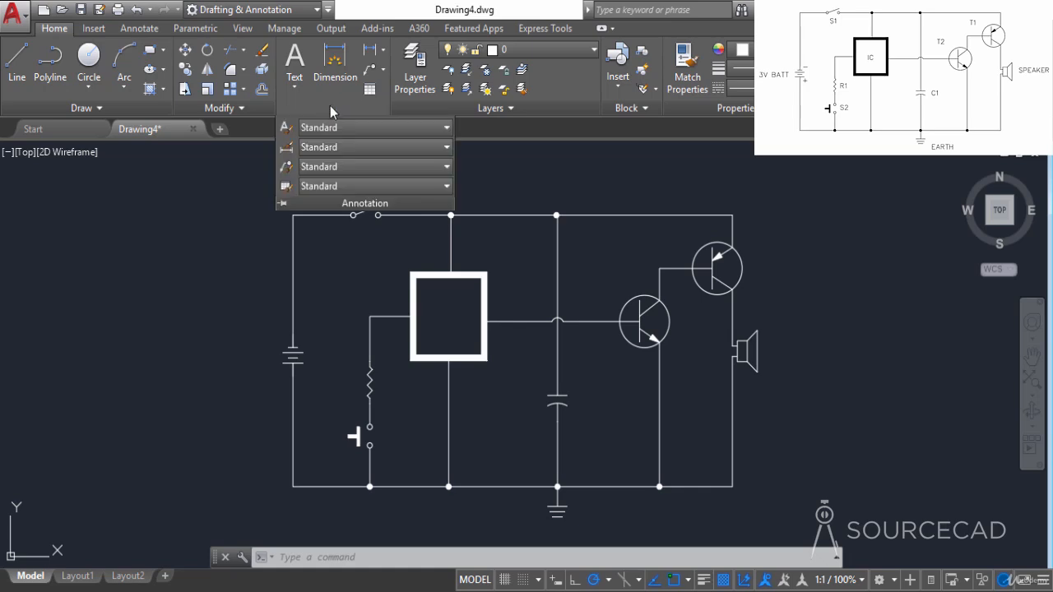
pyautogui.click(287, 128)
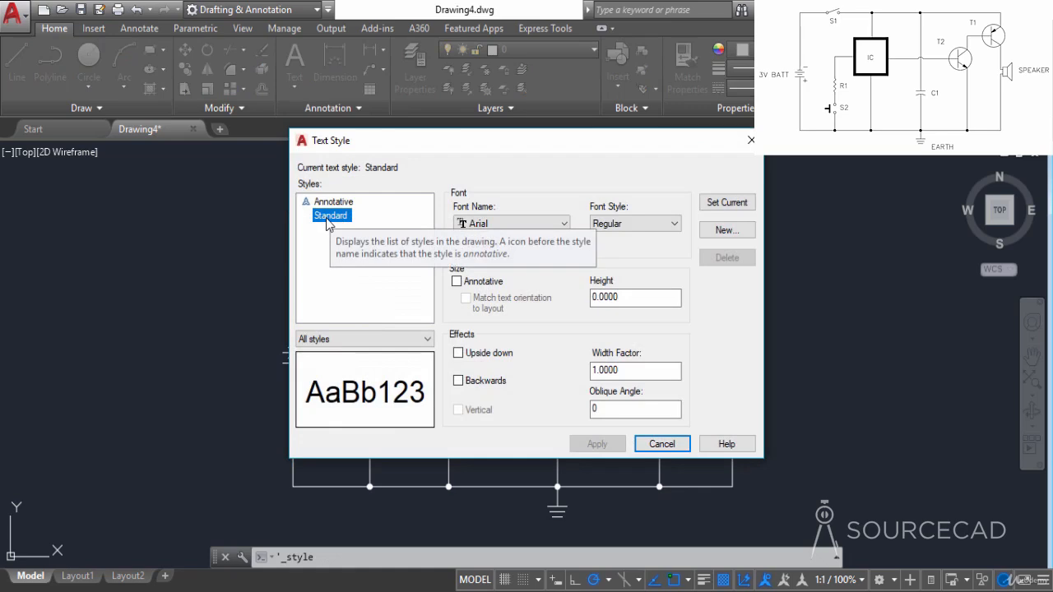
pyautogui.click(478, 226)
pyautogui.press('s')
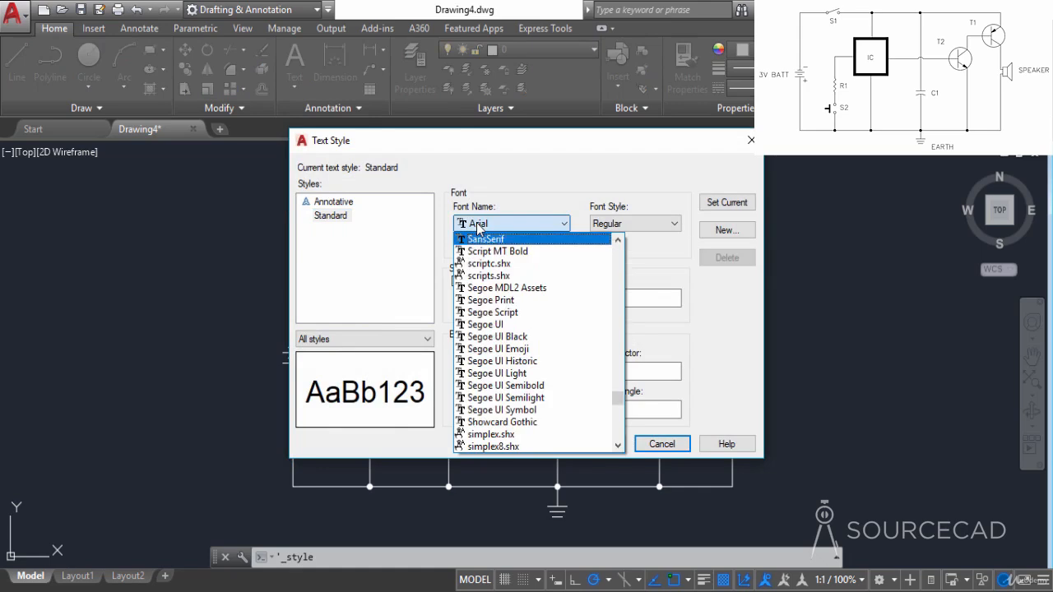
pyautogui.click(516, 433)
pyautogui.moveTo(645, 301); pyautogui.dragTo(575, 308)
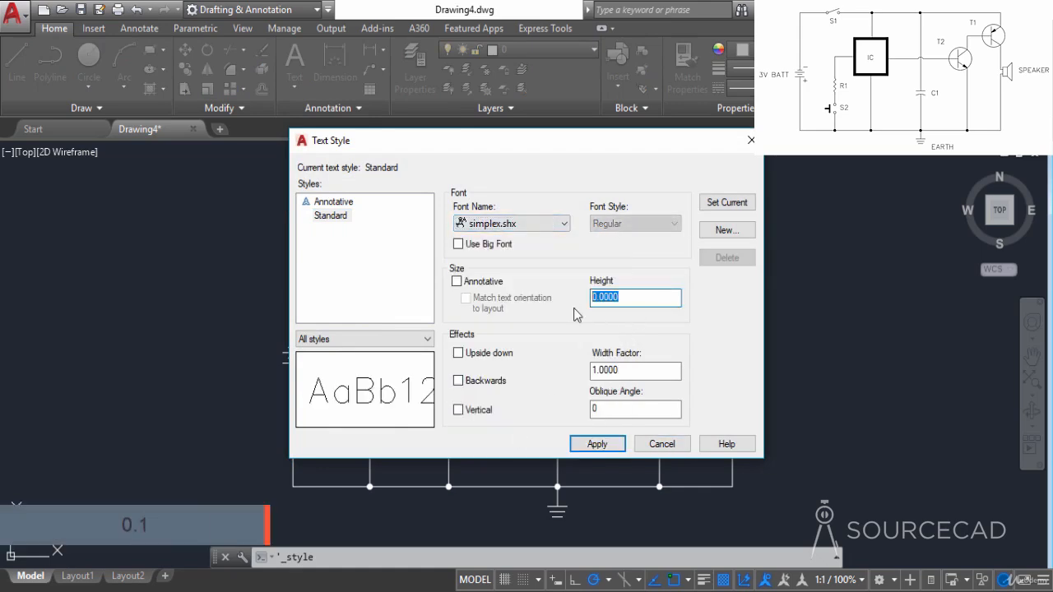
pyautogui.write('0.1')
pyautogui.click(590, 442)
pyautogui.click(654, 451)
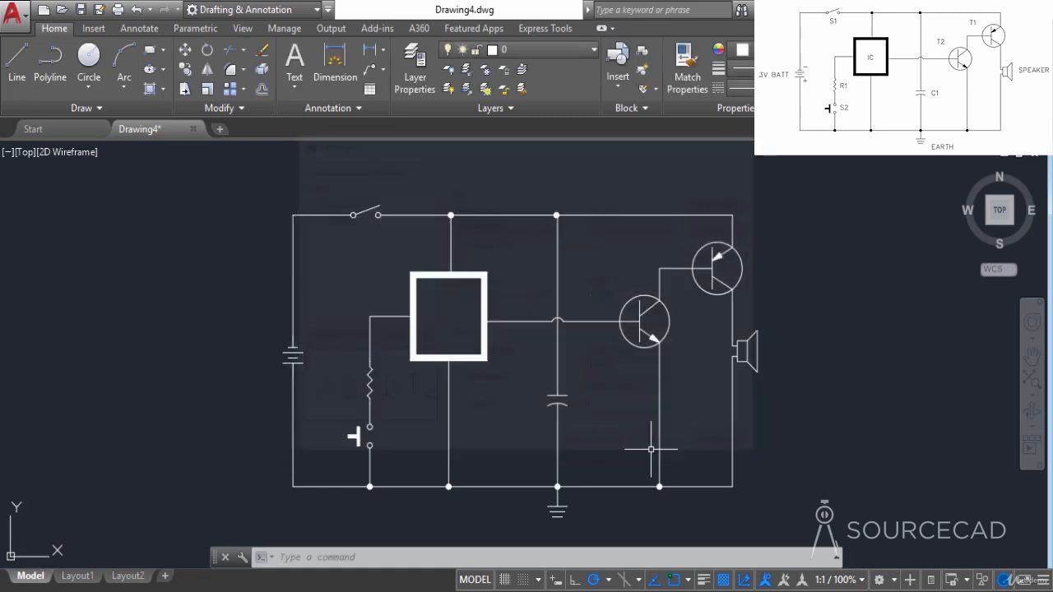
# Step: Add the multiline text label "S1" just below the open switch on the loop's top wire
pyautogui.click(296, 70)
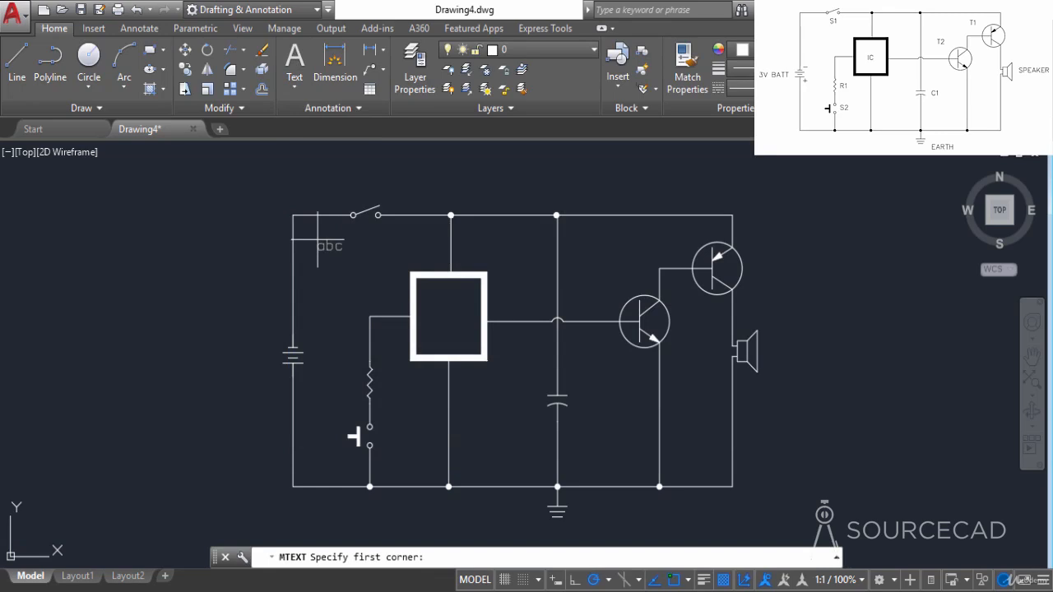
pyautogui.click(370, 235)
pyautogui.click(384, 276)
pyautogui.write('S1')
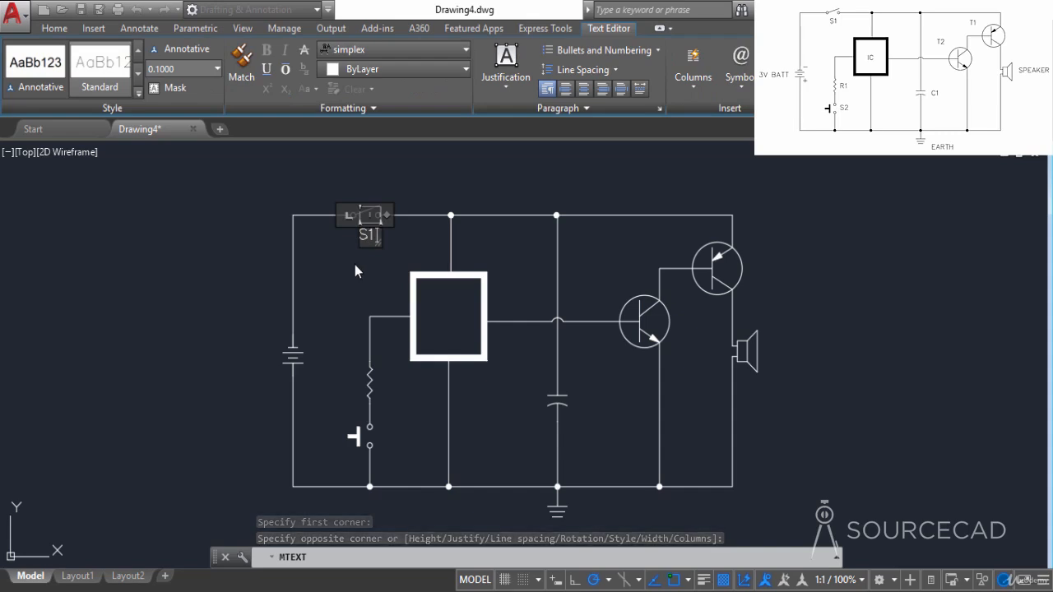
pyautogui.click(355, 264)
# Step: Add the multiline text label "S2" directly to the right of the push switch
pyautogui.press('Return')
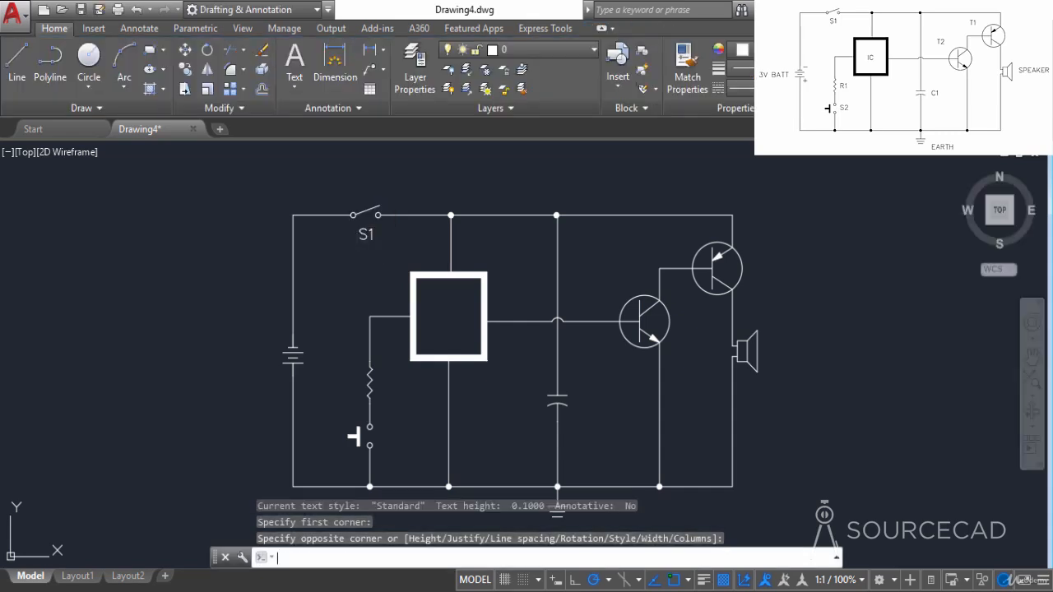
pyautogui.click(387, 433)
pyautogui.click(416, 453)
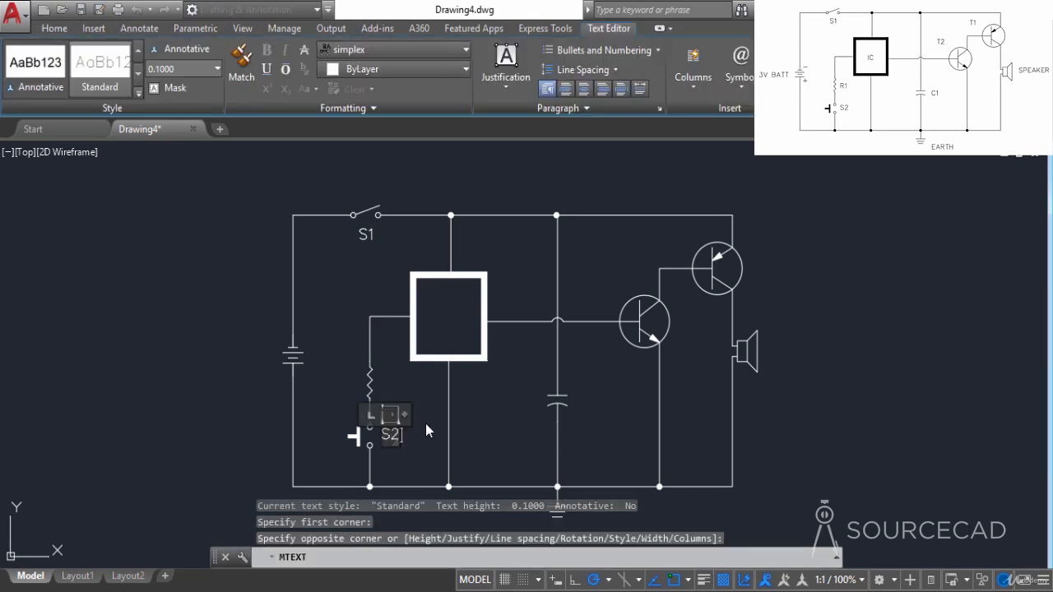
pyautogui.click(425, 423)
# Step: Add a multiline text label to the left of the battery with "3V" above "BATT"
pyautogui.press('Return')
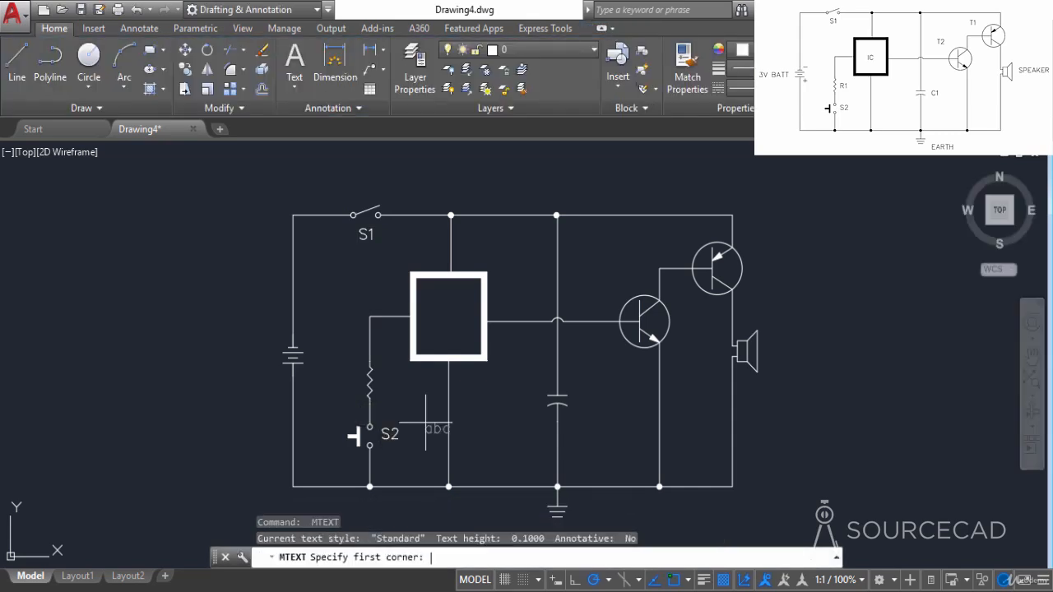
pyautogui.click(227, 353)
pyautogui.click(276, 376)
pyautogui.write('3')
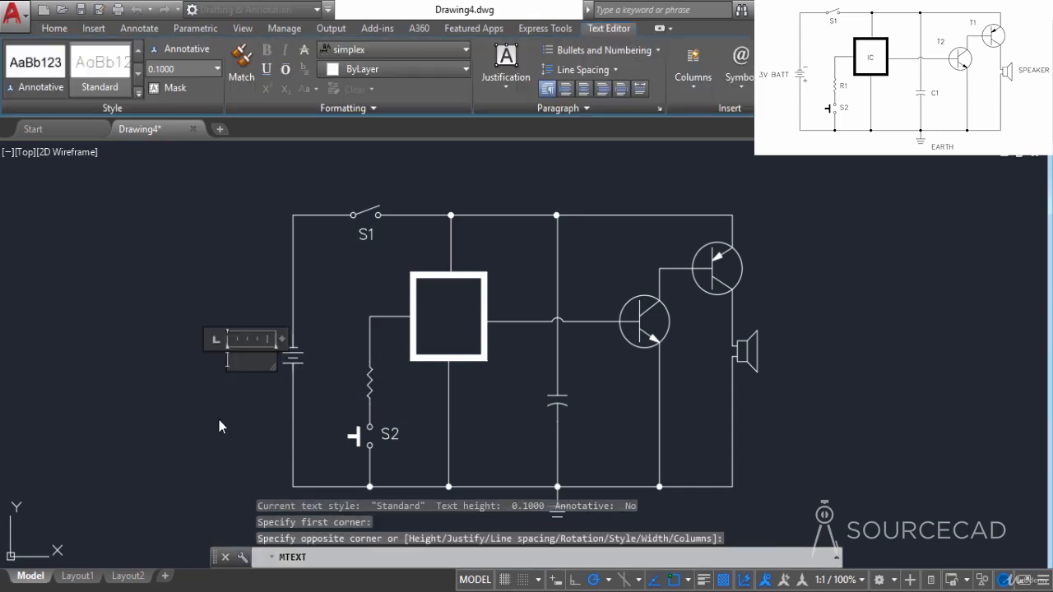
pyautogui.write('V')
pyautogui.press('Return')
pyautogui.write('BATT')
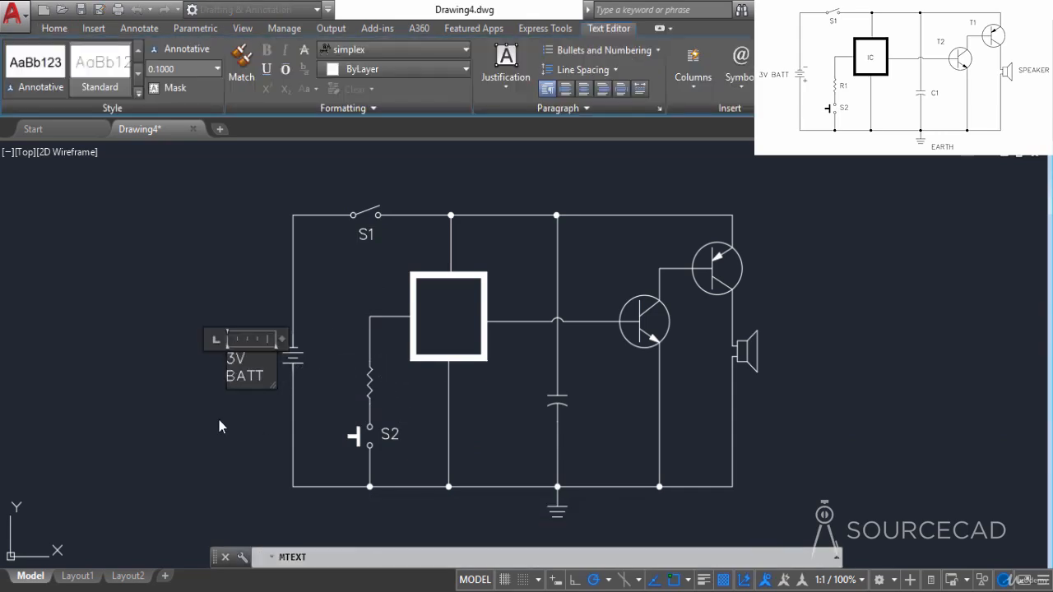
pyautogui.click(219, 419)
# Step: Widen the battery label's text frame so 3V BATT fits on one line and move it left, clear of the battery symbol
pyautogui.click(235, 366)
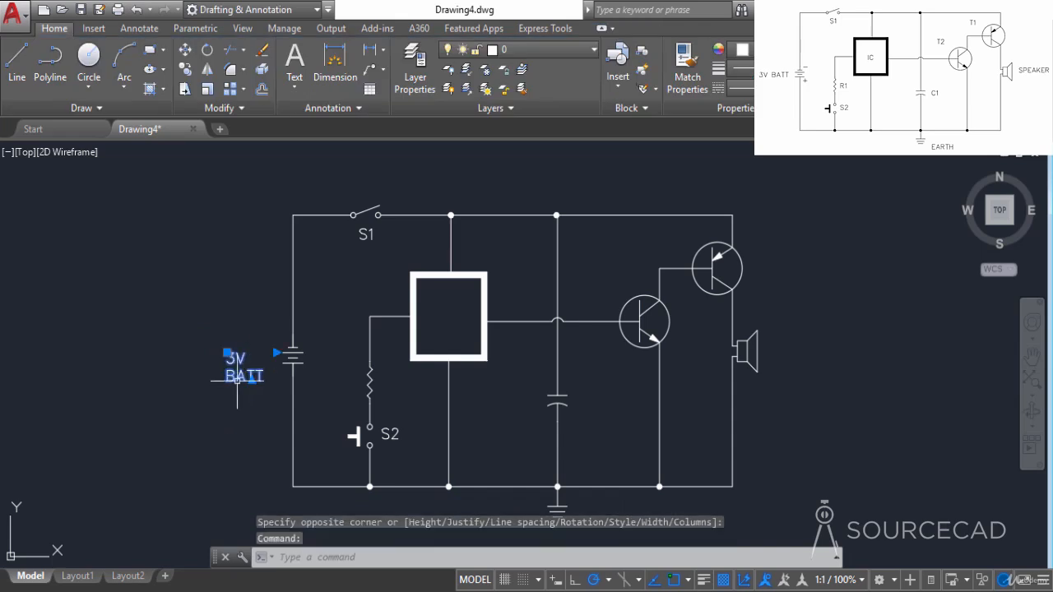
pyautogui.click(277, 354)
pyautogui.click(314, 354)
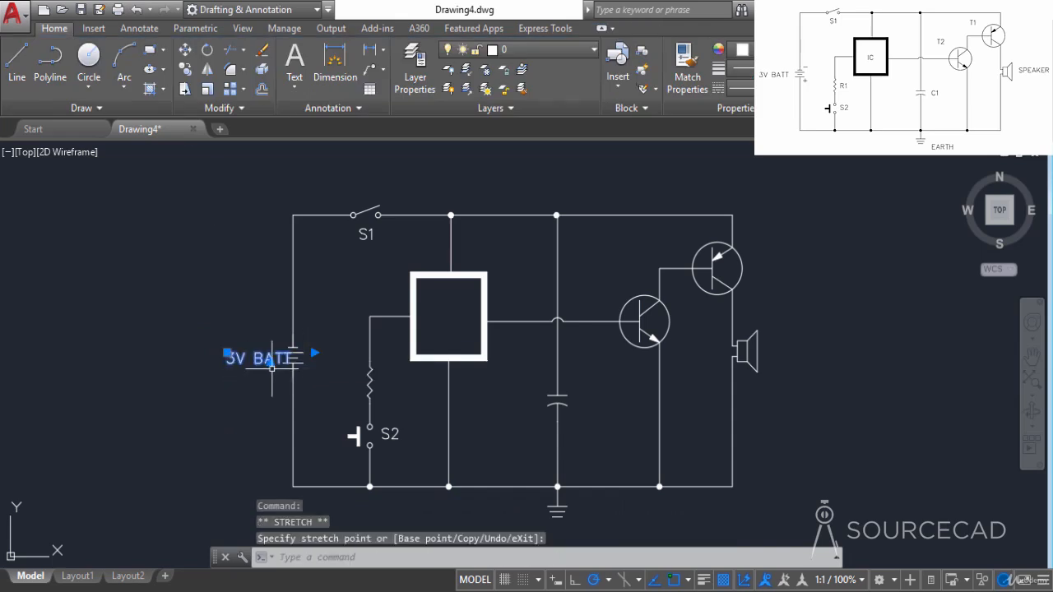
pyautogui.click(187, 51)
pyautogui.click(160, 290)
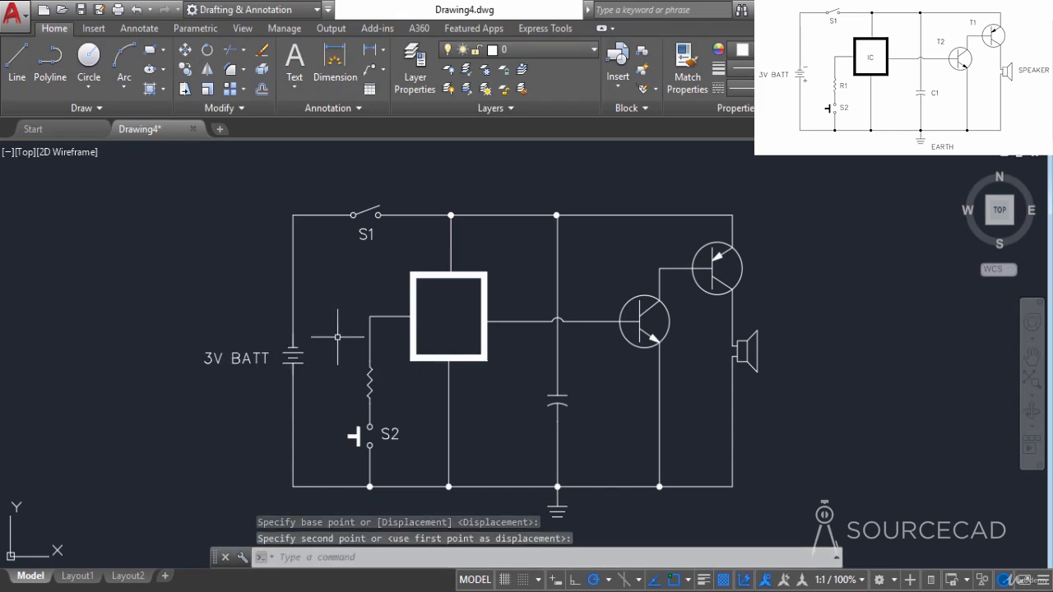
pyautogui.press('Return')
pyautogui.press('Escape')
# Step: Add a minus sign as multiline text at the upper end of the battery symbol
pyautogui.click(294, 57)
pyautogui.click(296, 330)
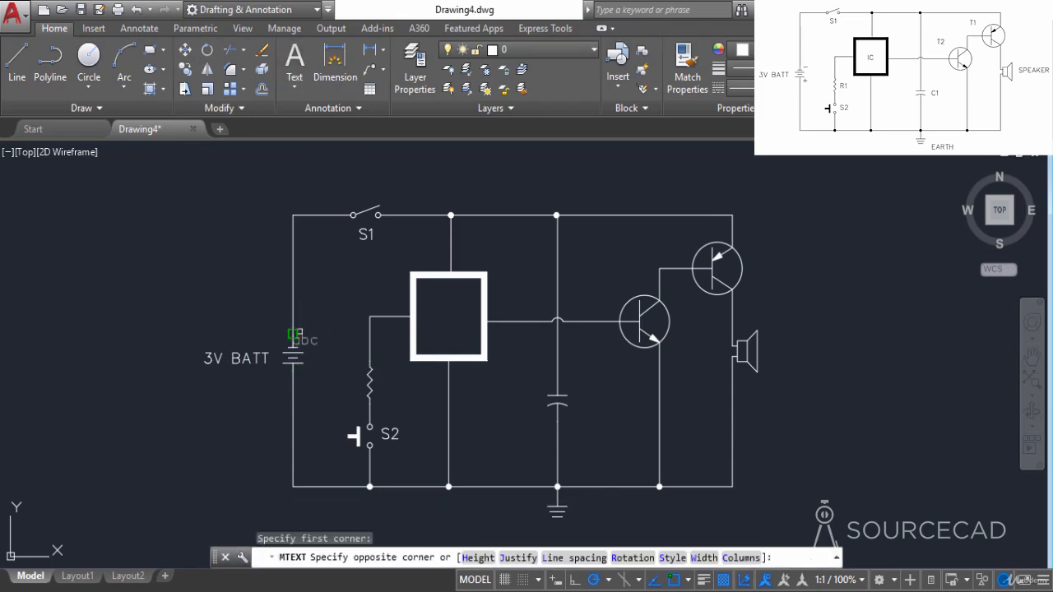
pyautogui.click(337, 351)
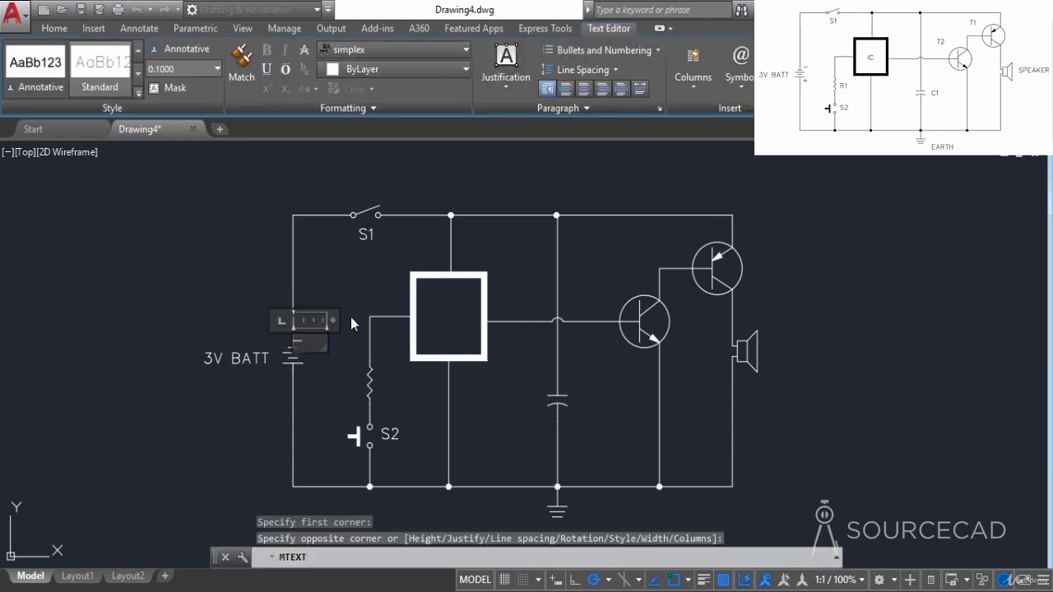
pyautogui.click(352, 318)
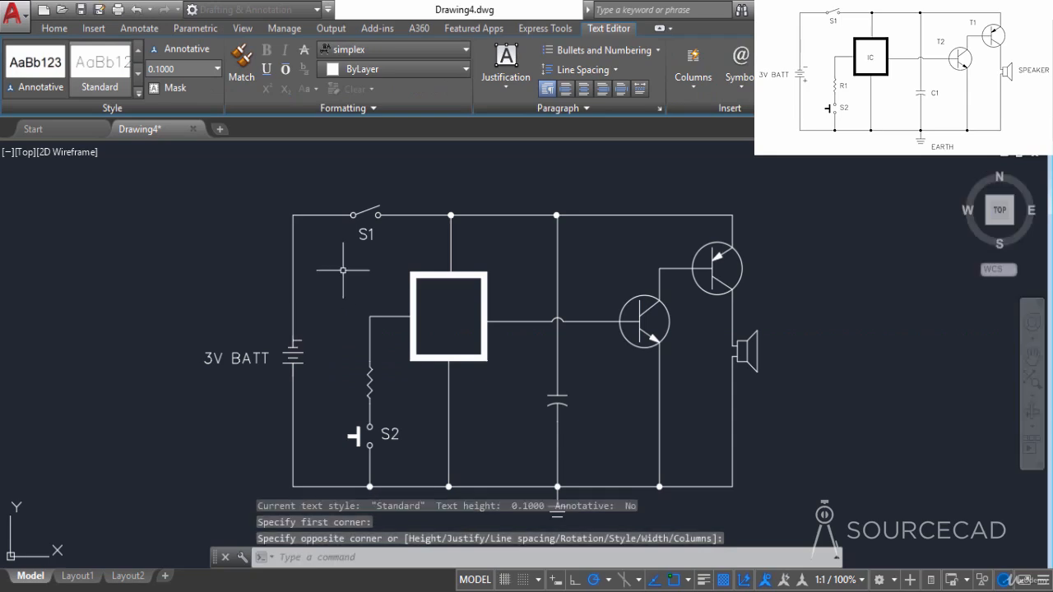
# Step: Move the minus sign slightly to the right, clear of the vertical battery wire
pyautogui.click(309, 330)
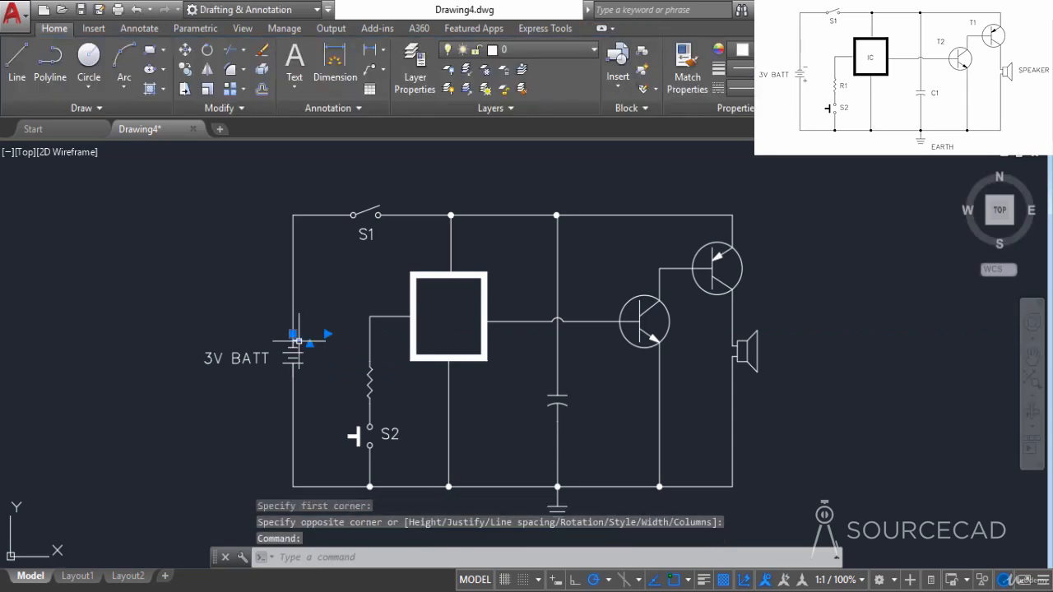
pyautogui.click(185, 49)
pyautogui.click(219, 234)
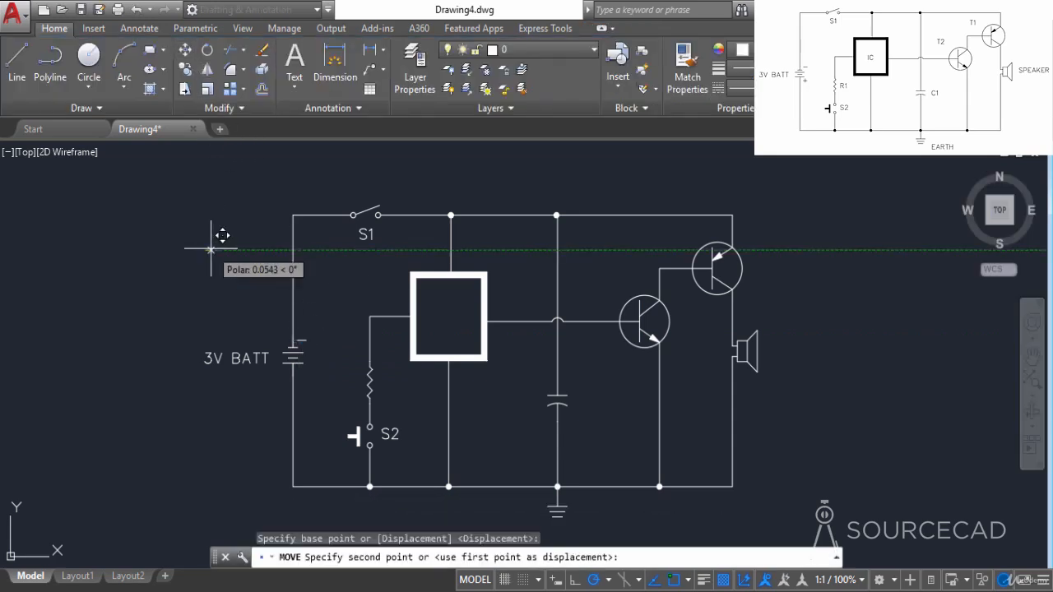
pyautogui.click(217, 237)
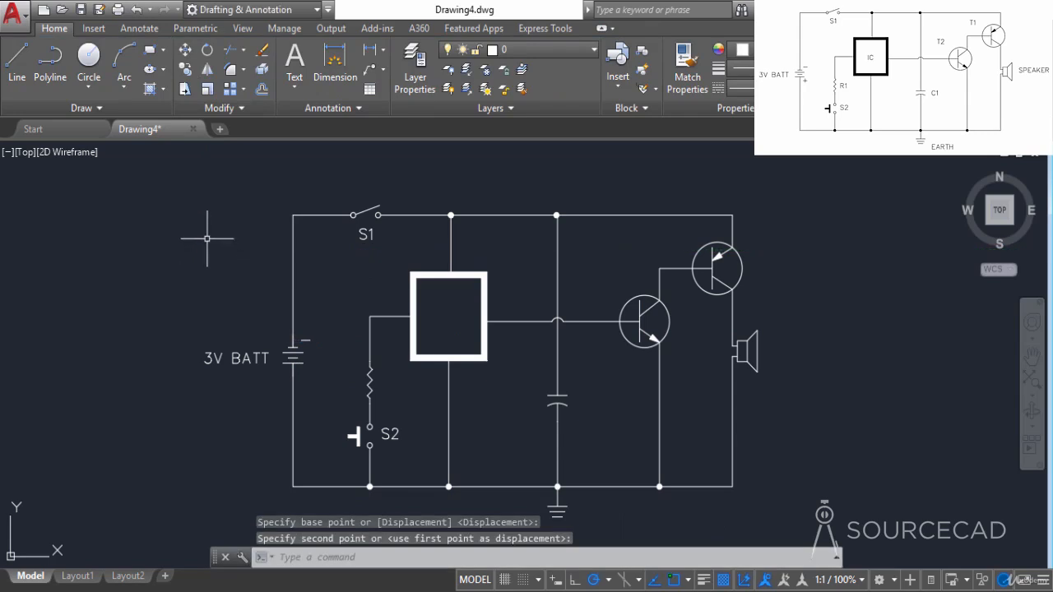
# Step: Add a plus sign as multiline text to the lower right of the battery symbol
pyautogui.click(292, 70)
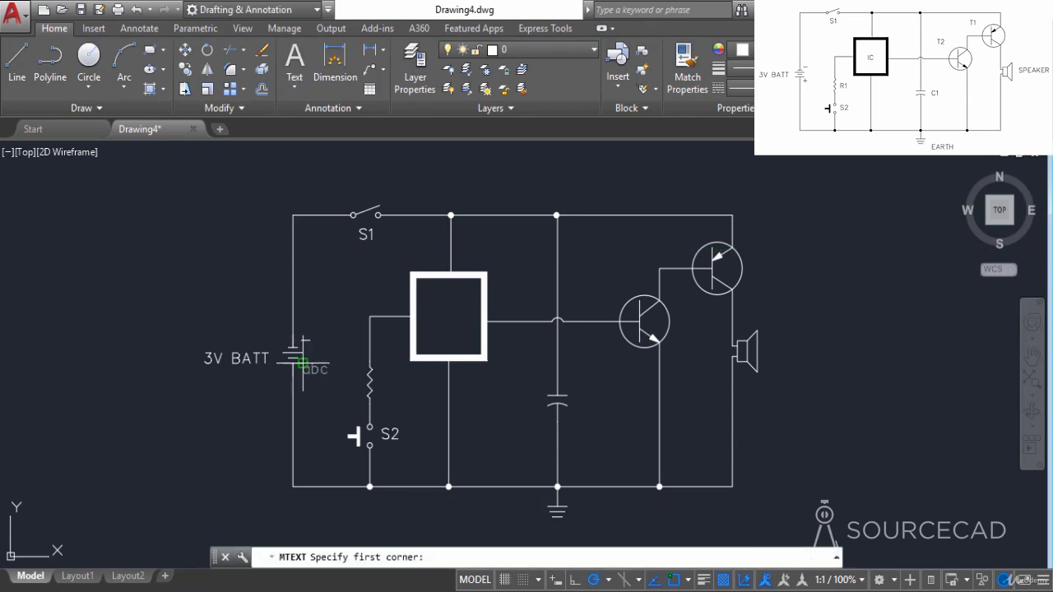
pyautogui.click(304, 368)
pyautogui.click(303, 427)
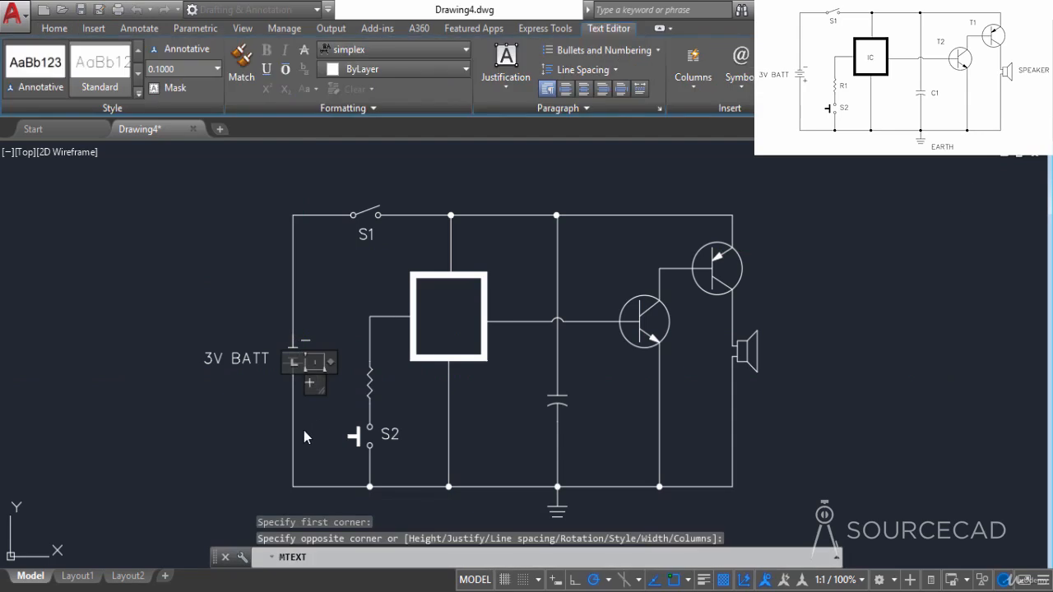
pyautogui.click(304, 431)
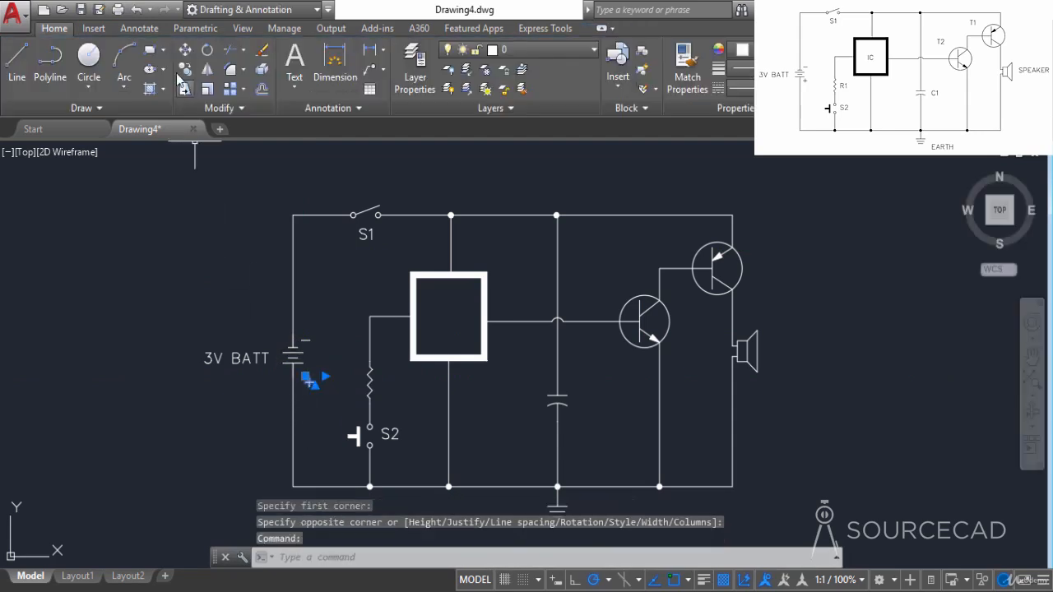
# Step: Move the plus sign up and slightly left so it sits close to the battery's lower plate
pyautogui.click(185, 49)
pyautogui.click(223, 275)
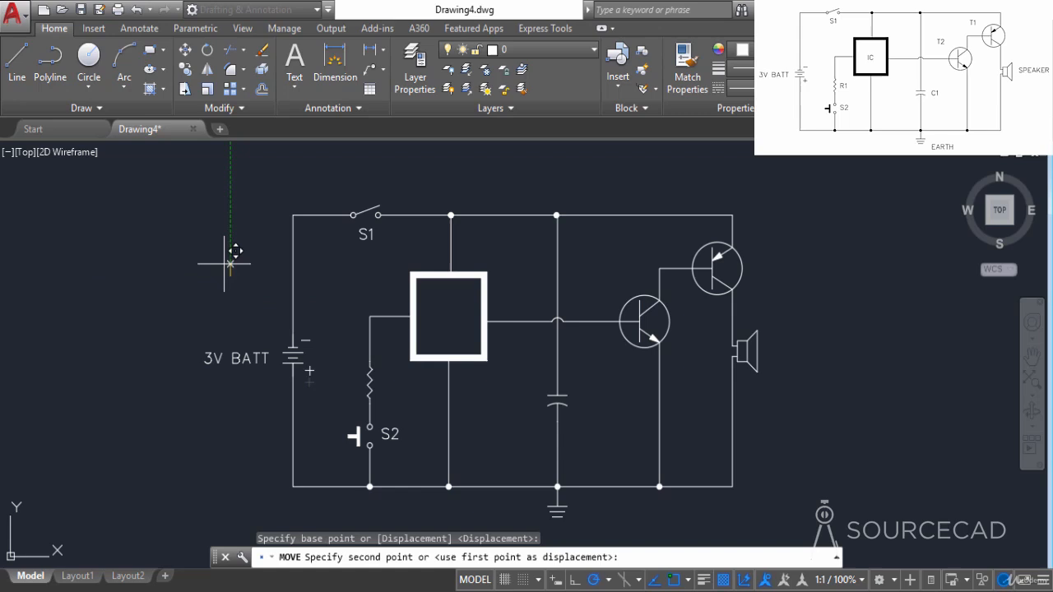
pyautogui.click(227, 263)
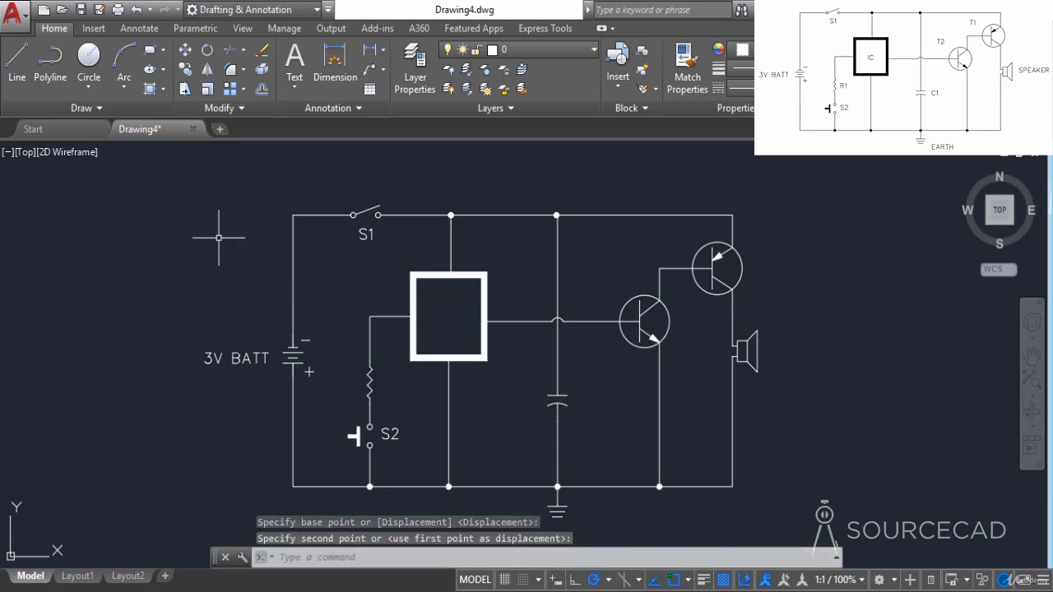
pyautogui.click(317, 378)
pyautogui.click(307, 363)
pyautogui.click(185, 50)
pyautogui.click(316, 409)
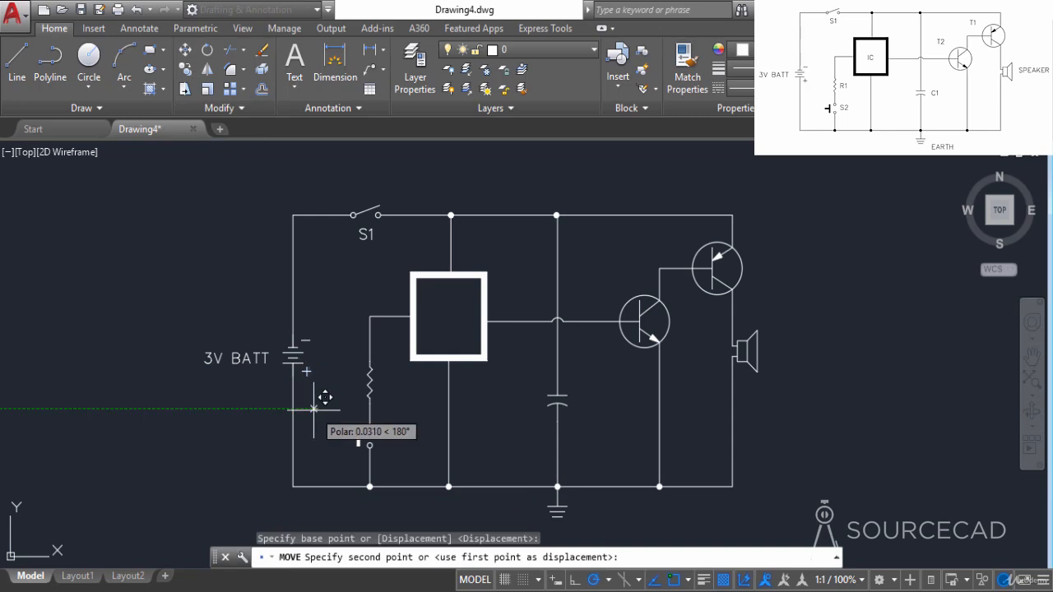
pyautogui.click(312, 401)
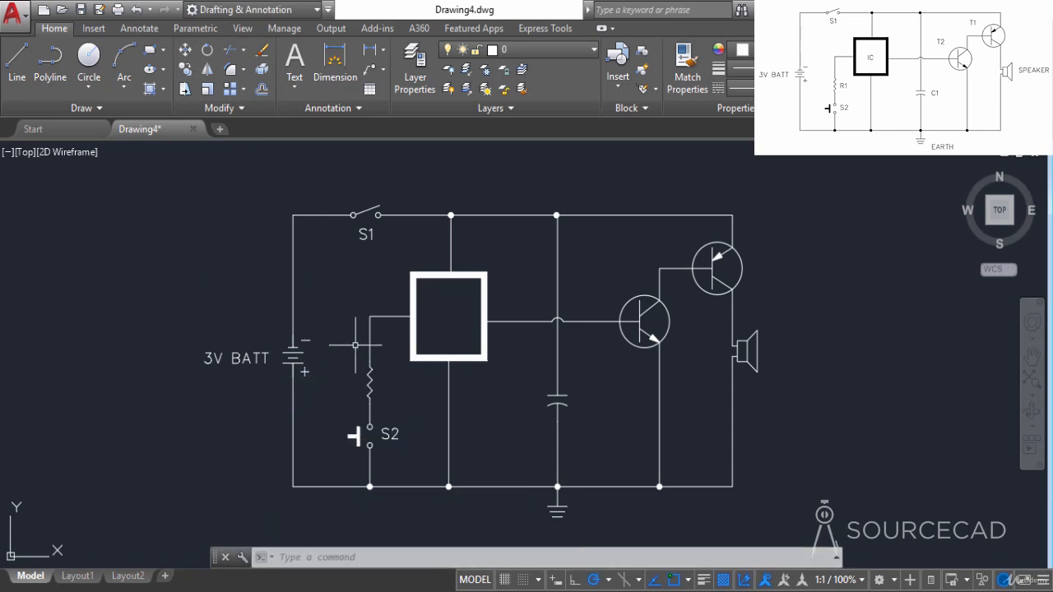
# Step: Add the multiline text label "R1" beside the resistor
pyautogui.click(295, 62)
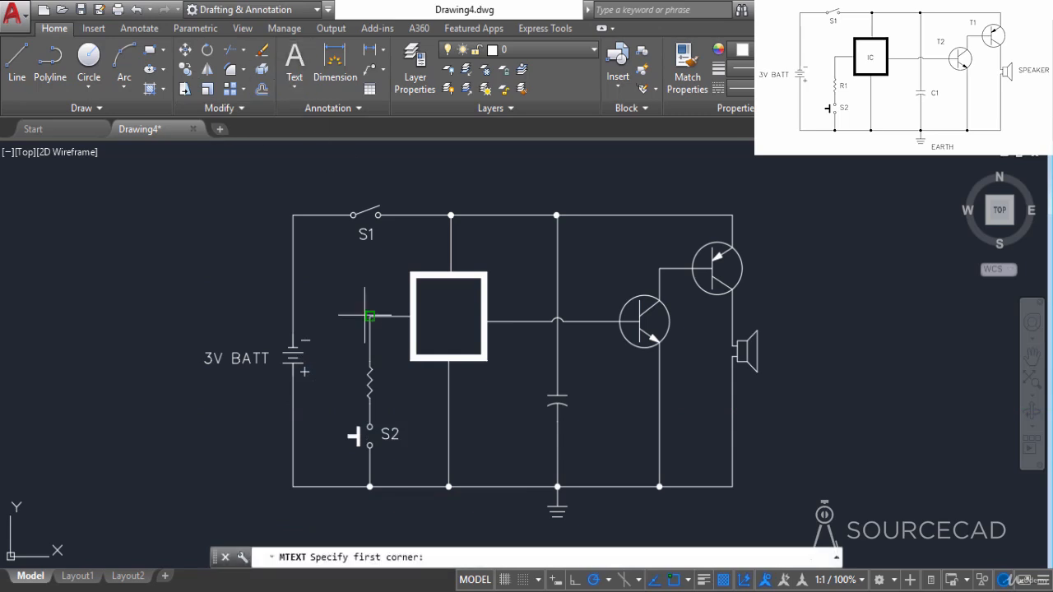
pyautogui.click(367, 370)
pyautogui.click(418, 438)
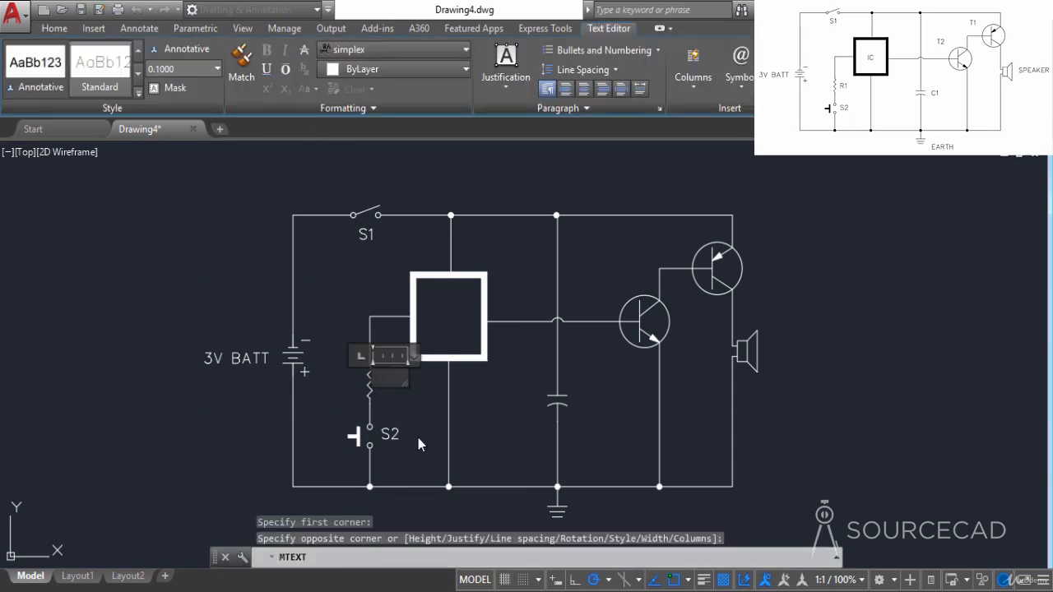
pyautogui.write('R1')
pyautogui.click(436, 387)
# Step: Move the R1 label right and down, clear of the resistor and in line with the S2 label
pyautogui.click(375, 374)
pyautogui.click(186, 50)
pyautogui.click(147, 408)
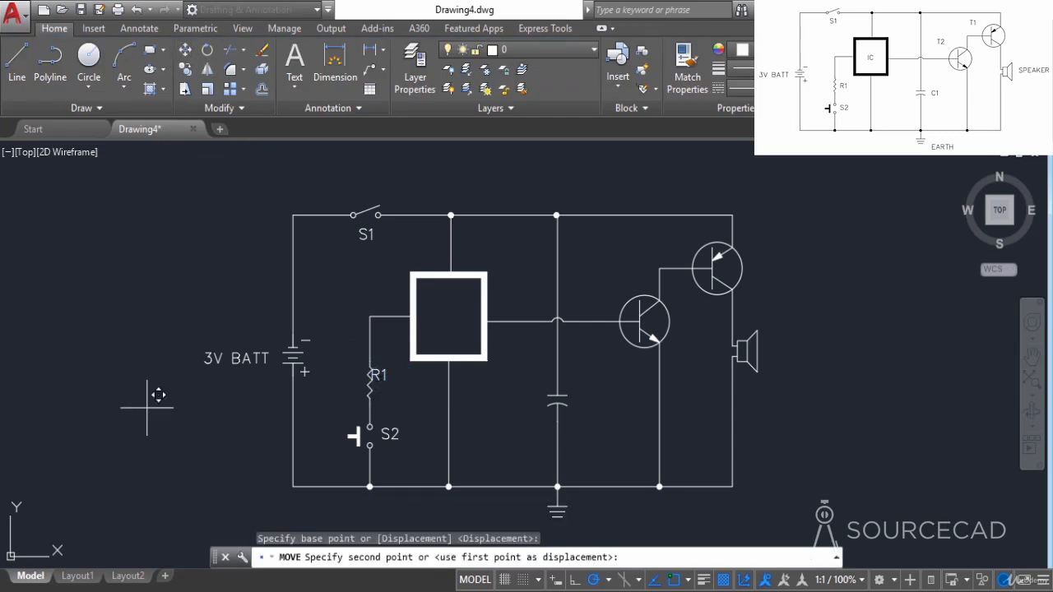
pyautogui.click(157, 418)
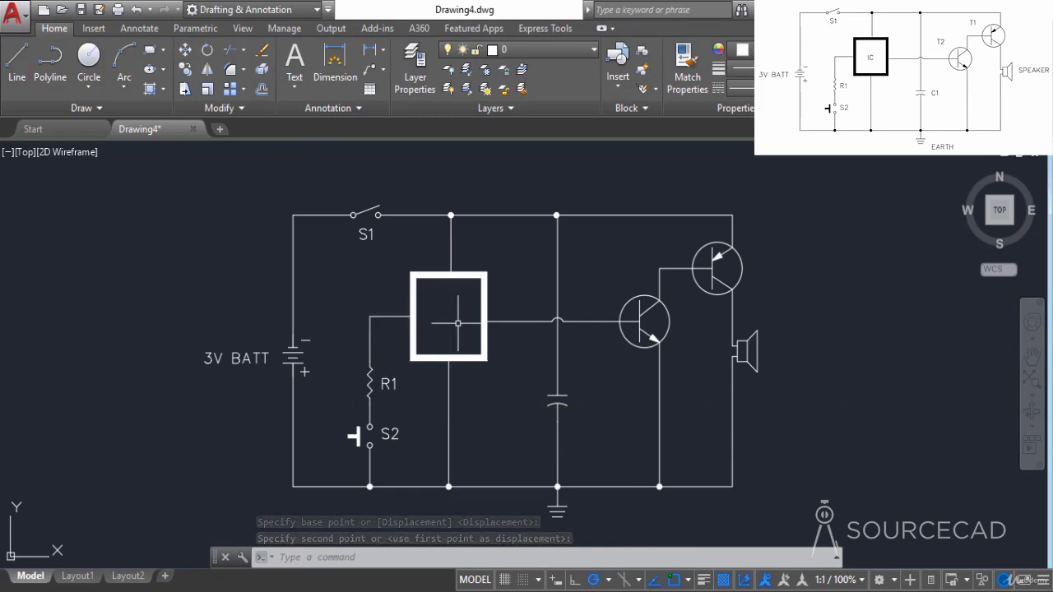
# Step: Add the multiline text label "IC" inside the thick-bordered square
pyautogui.click(294, 66)
pyautogui.click(429, 297)
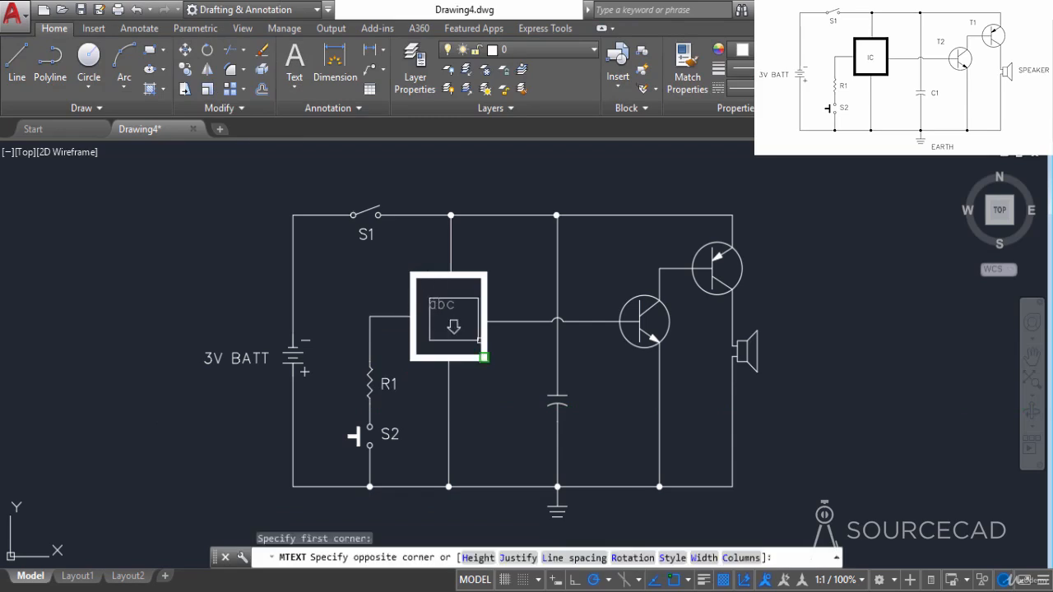
pyautogui.click(456, 327)
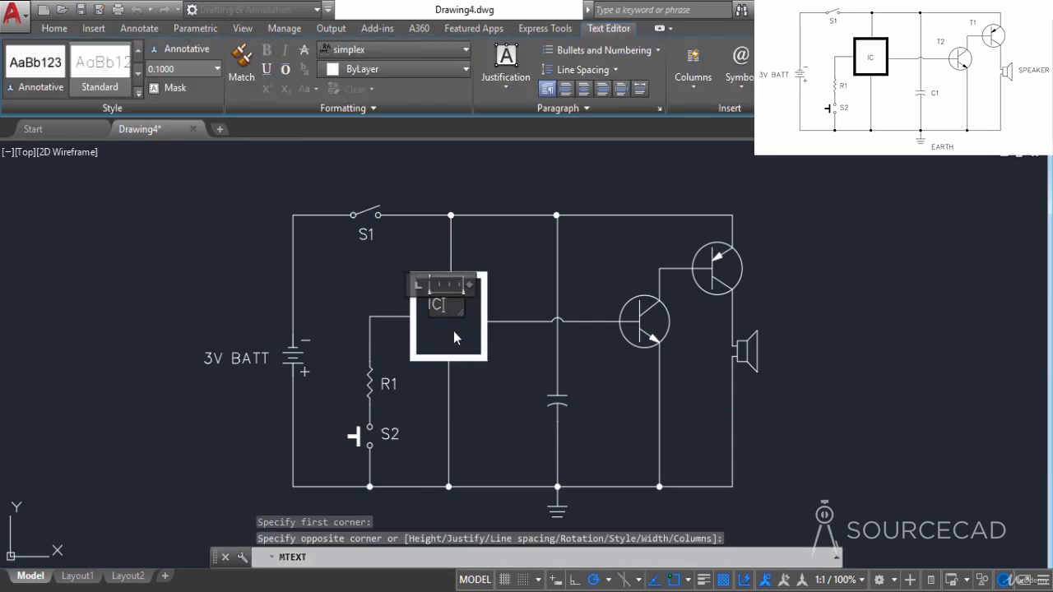
pyautogui.click(454, 331)
# Step: Move the IC label down and right to the middle of the thick-bordered square
pyautogui.click(434, 302)
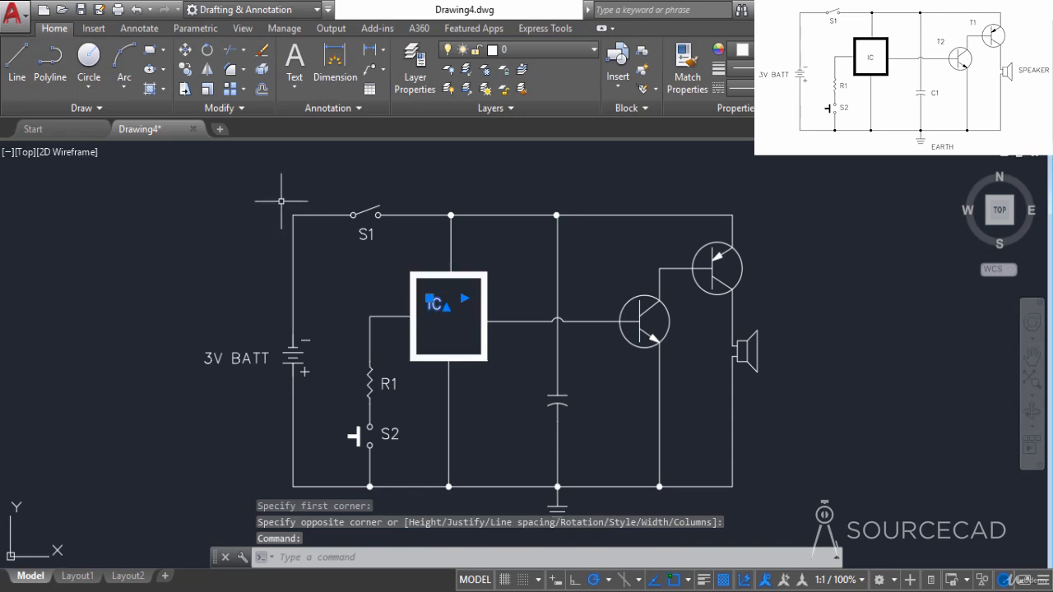
pyautogui.click(185, 49)
pyautogui.click(446, 327)
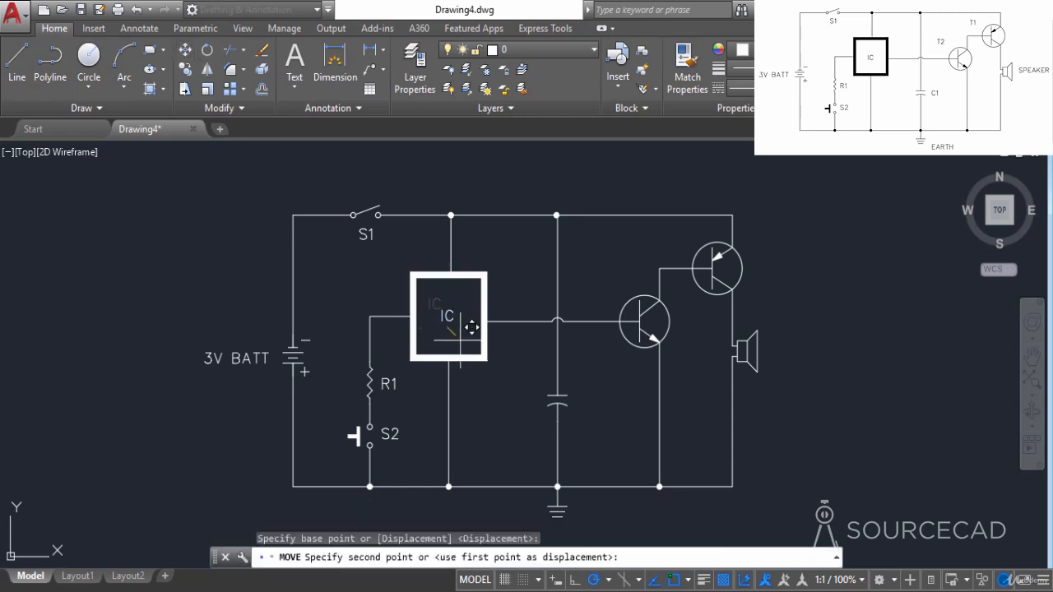
pyautogui.click(462, 330)
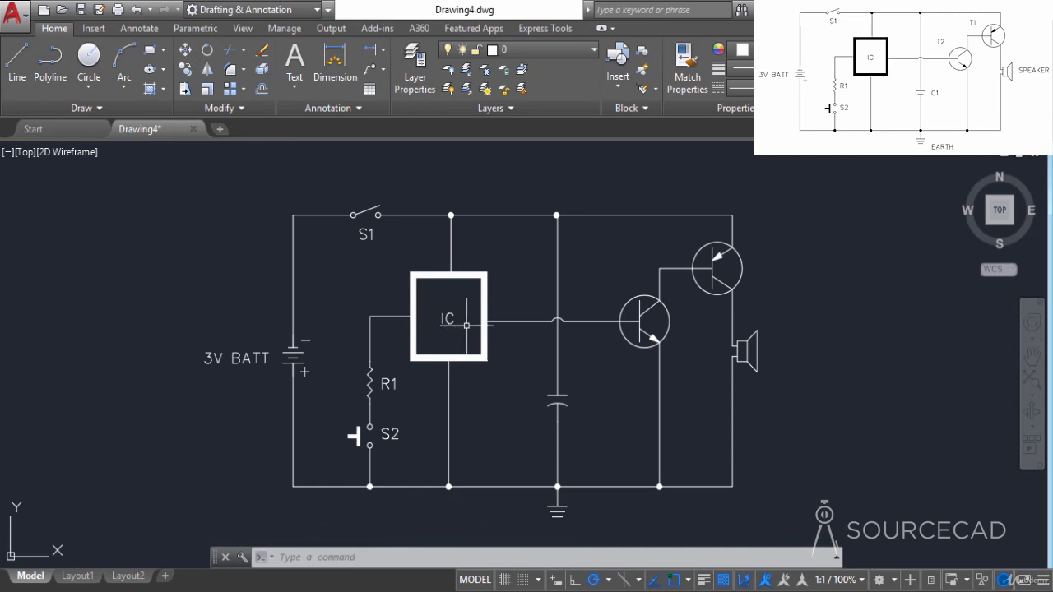
# Step: Add the multiline text label "T1" to the upper left of the upper transistor
pyautogui.moveTo(719, 341); pyautogui.dragTo(655, 357, button='middle')
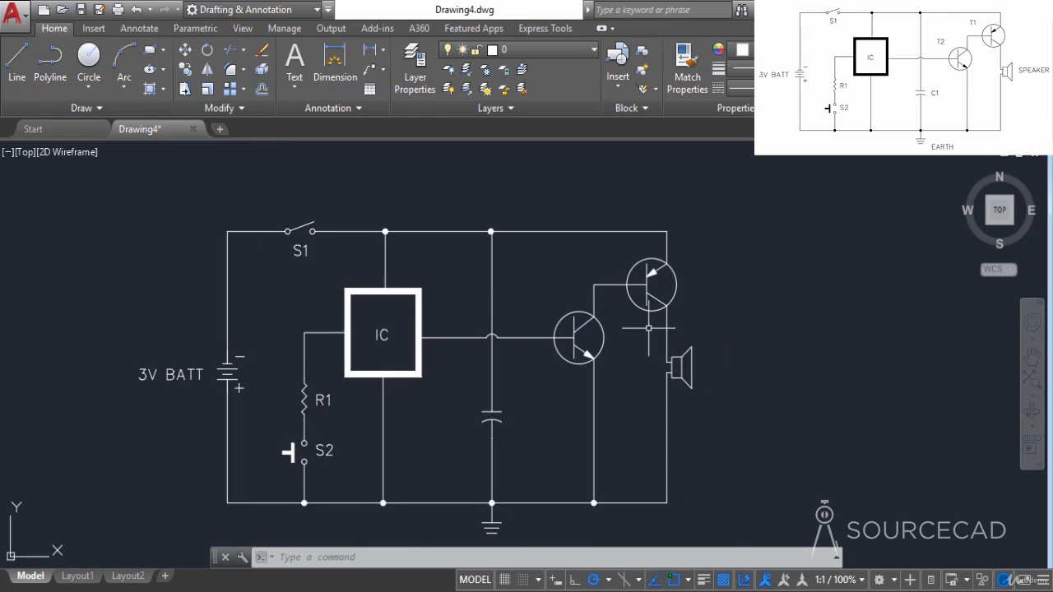
pyautogui.click(294, 57)
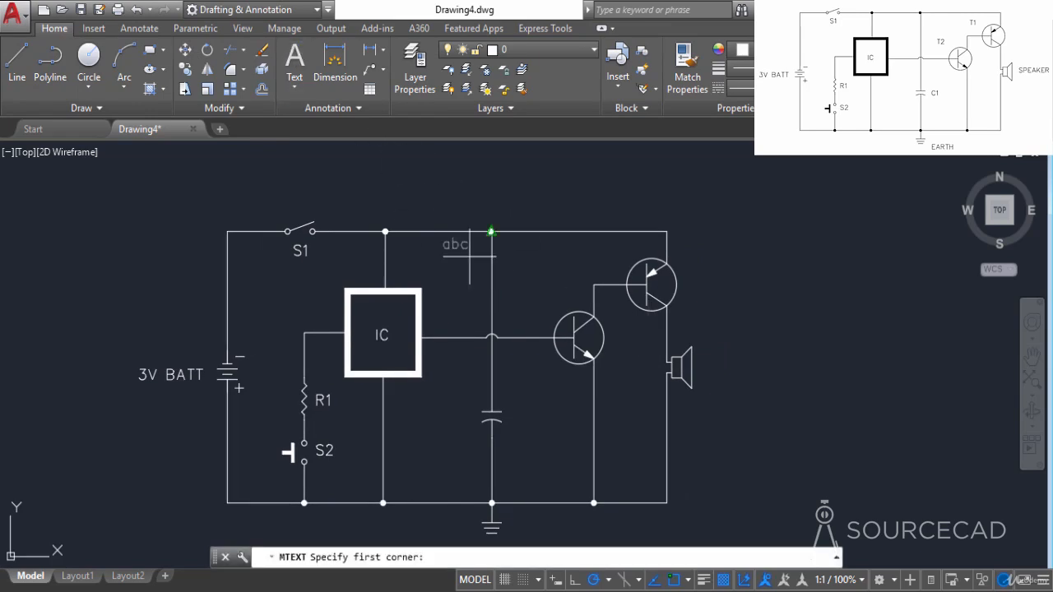
pyautogui.click(613, 256)
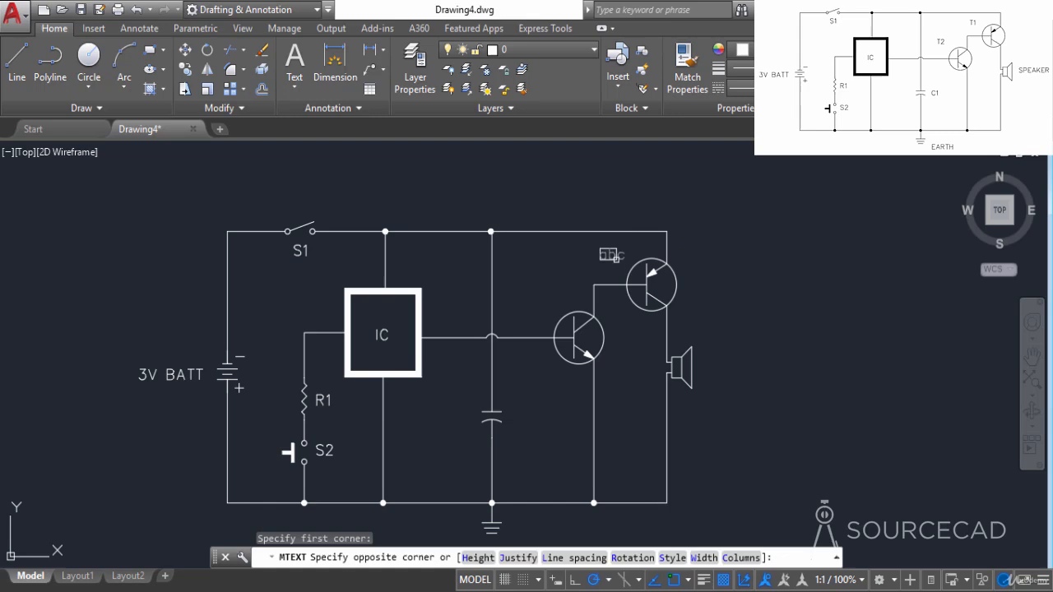
pyautogui.click(622, 294)
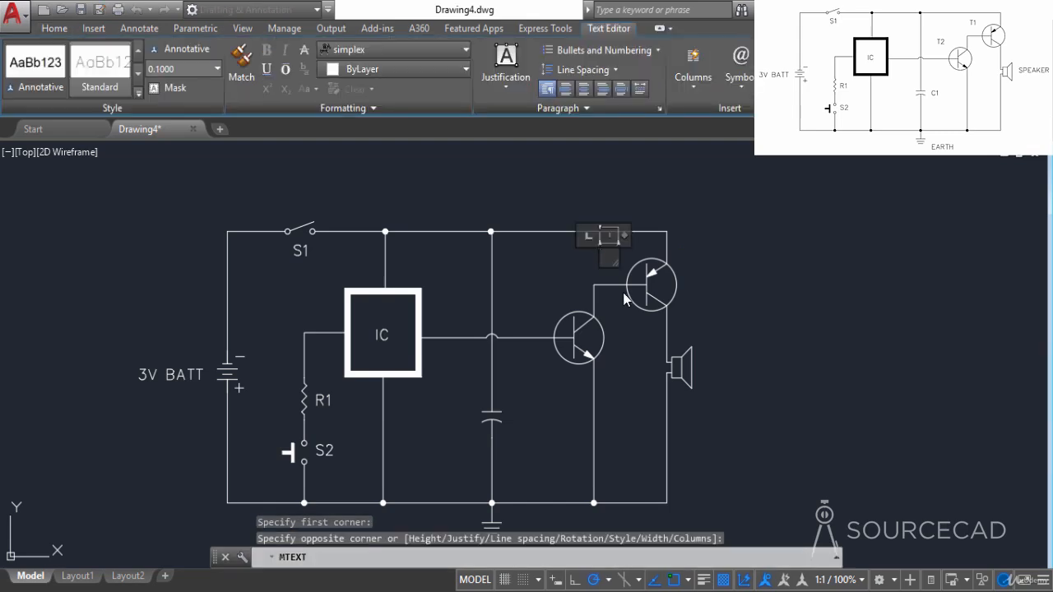
pyautogui.write('T1')
pyautogui.click(623, 293)
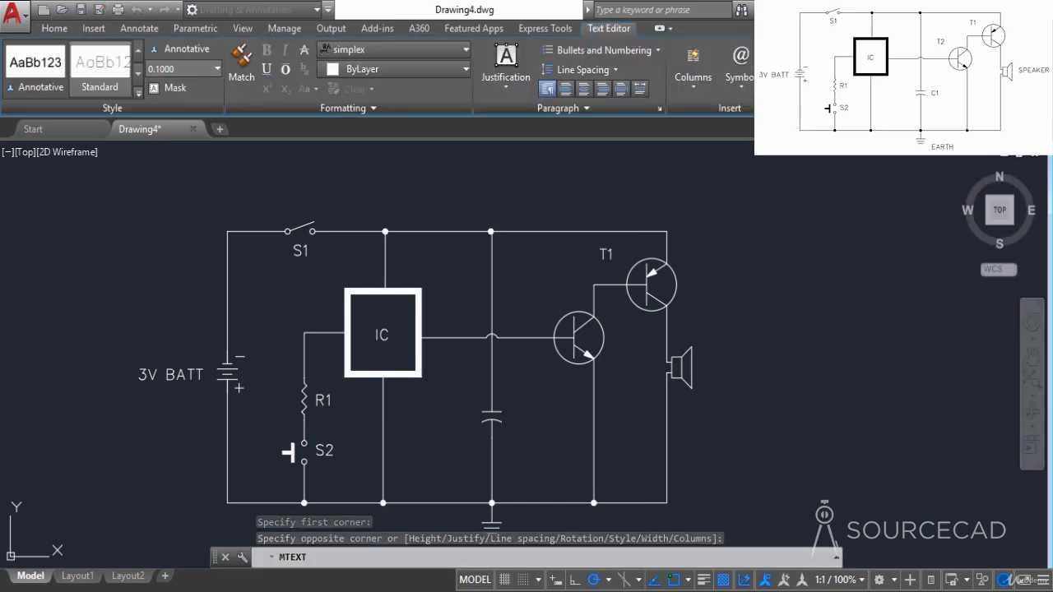
# Step: Add the multiline text label "T2" to the upper left of the lower transistor
pyautogui.press('Return')
pyautogui.click(529, 292)
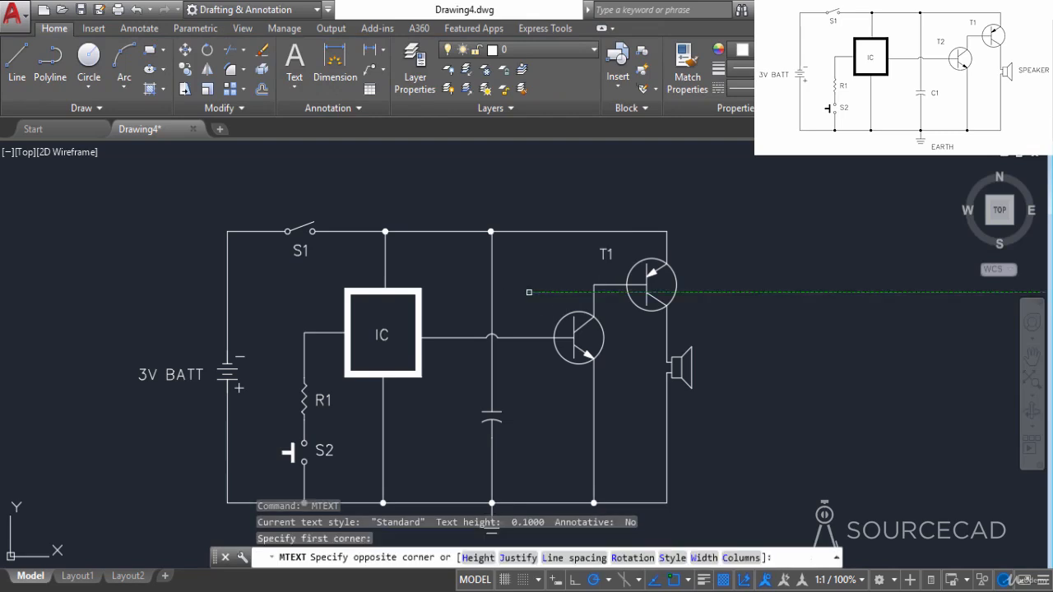
pyautogui.click(578, 321)
pyautogui.write('T2')
pyautogui.click(537, 384)
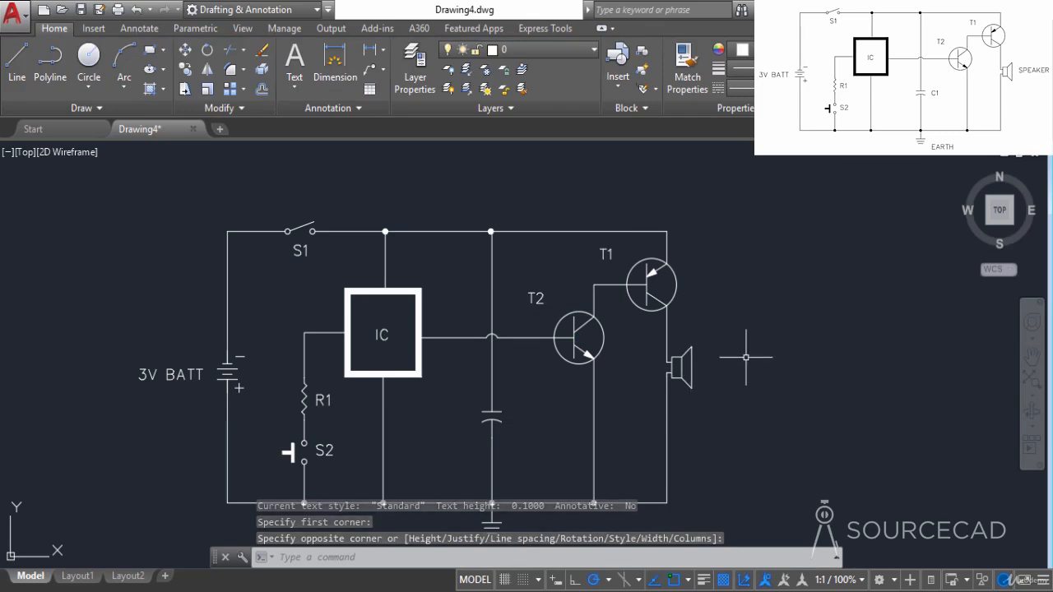
# Step: Add the multiline text label "SPEAKER" to the right of the speaker symbol
pyautogui.press('Return')
pyautogui.click(708, 359)
pyautogui.click(761, 392)
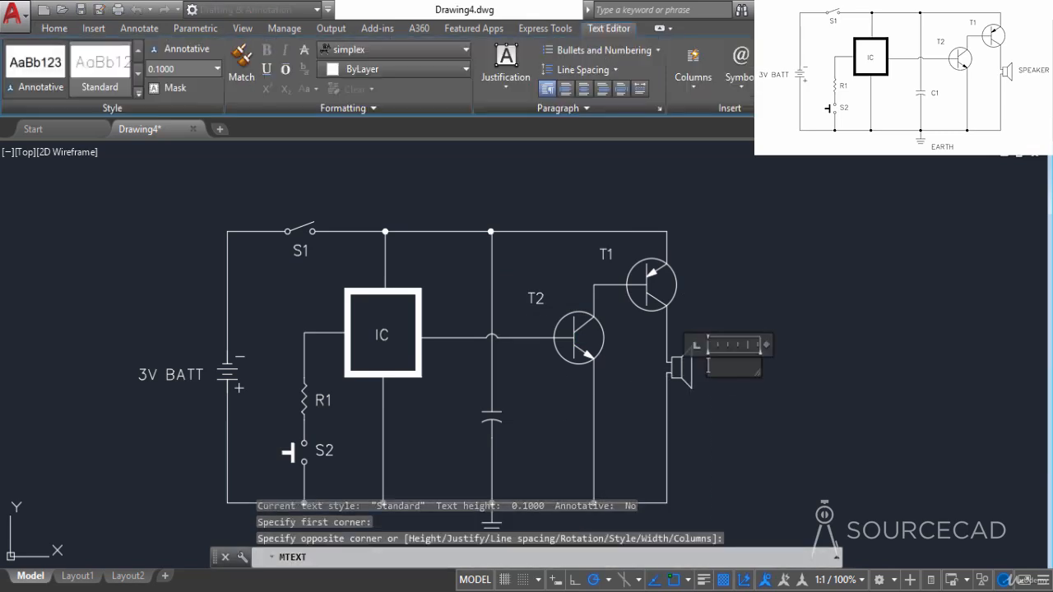
pyautogui.write('SPEAKER')
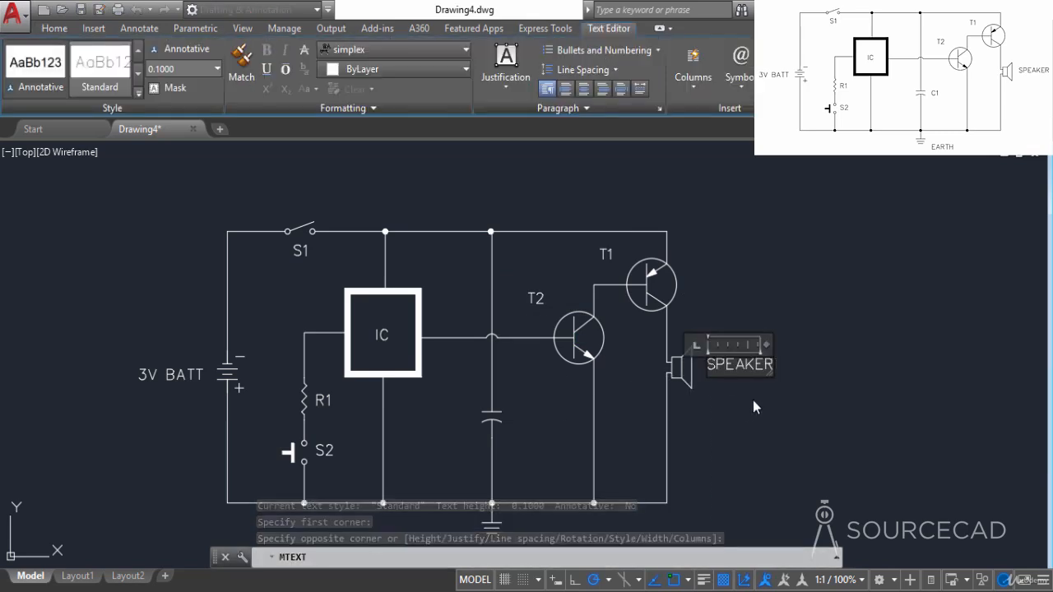
pyautogui.click(754, 403)
# Step: Add the multiline text label "C1" to the right of the capacitor symbol
pyautogui.press('Return')
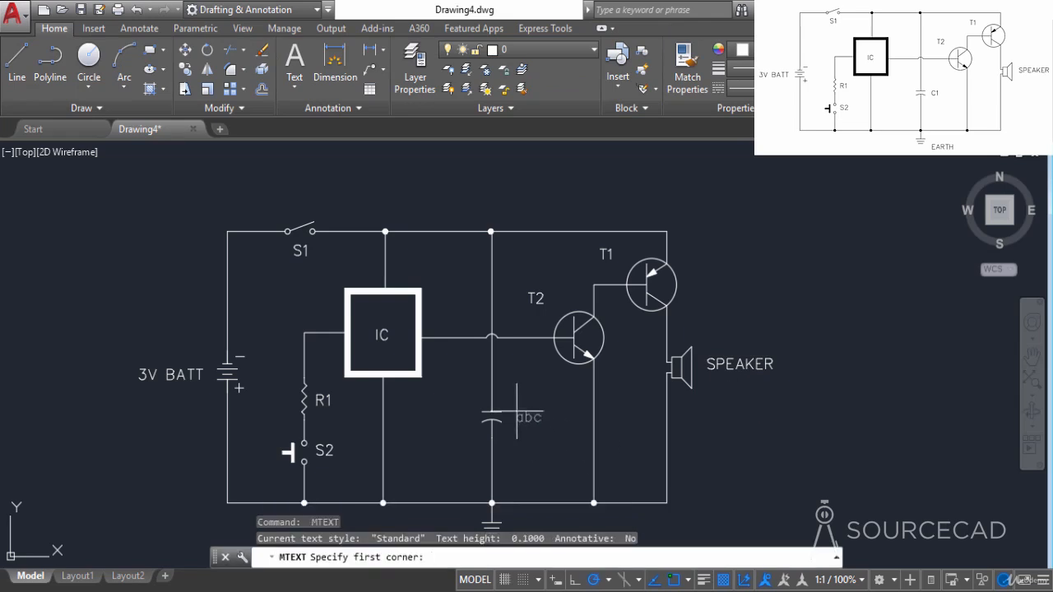
pyautogui.click(492, 393)
pyautogui.click(546, 441)
pyautogui.write('c1')
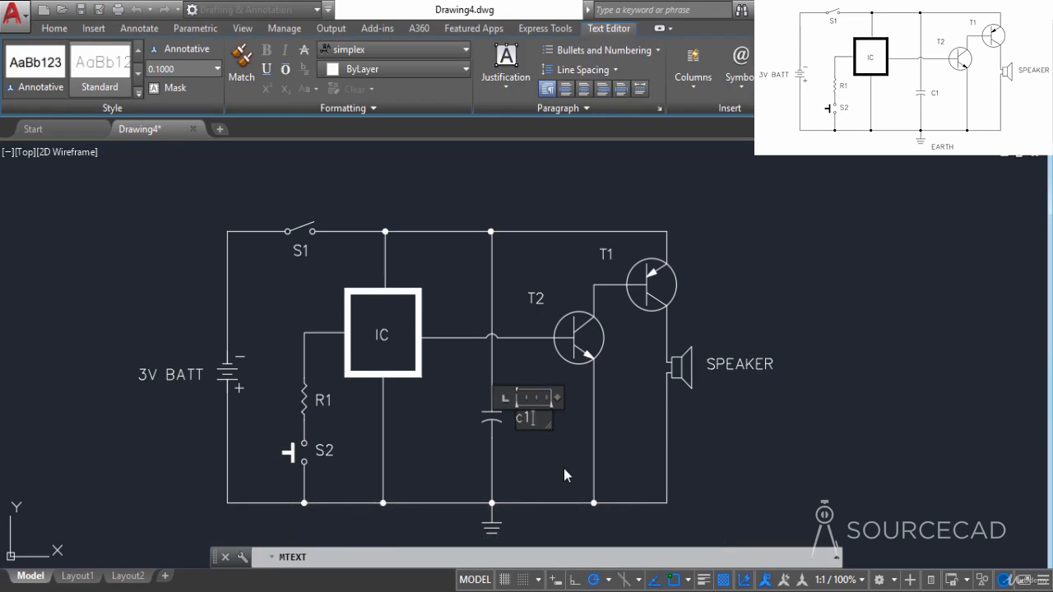
pyautogui.click(546, 459)
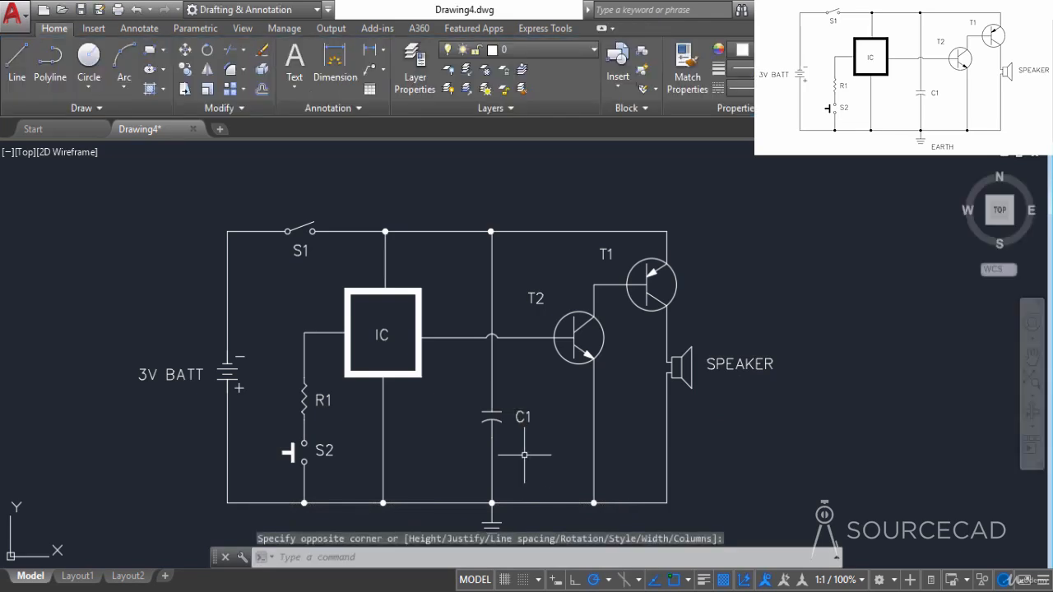
# Step: Add the multiline text label "EARTH" to the lower right of the earth symbol
pyautogui.moveTo(535, 438); pyautogui.dragTo(508, 397, button='middle')
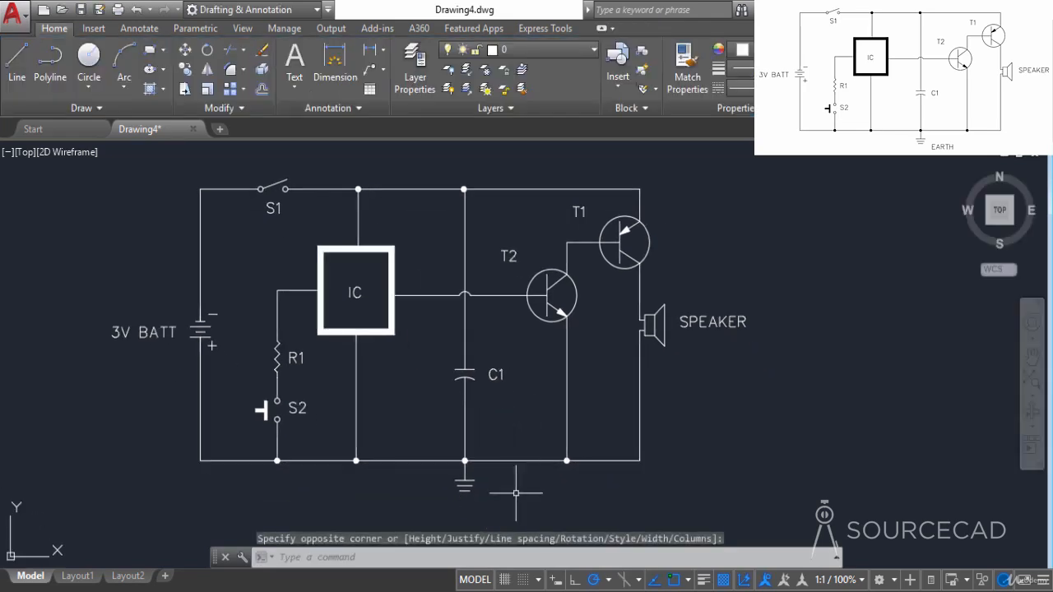
pyautogui.write('mt')
pyautogui.press('Return')
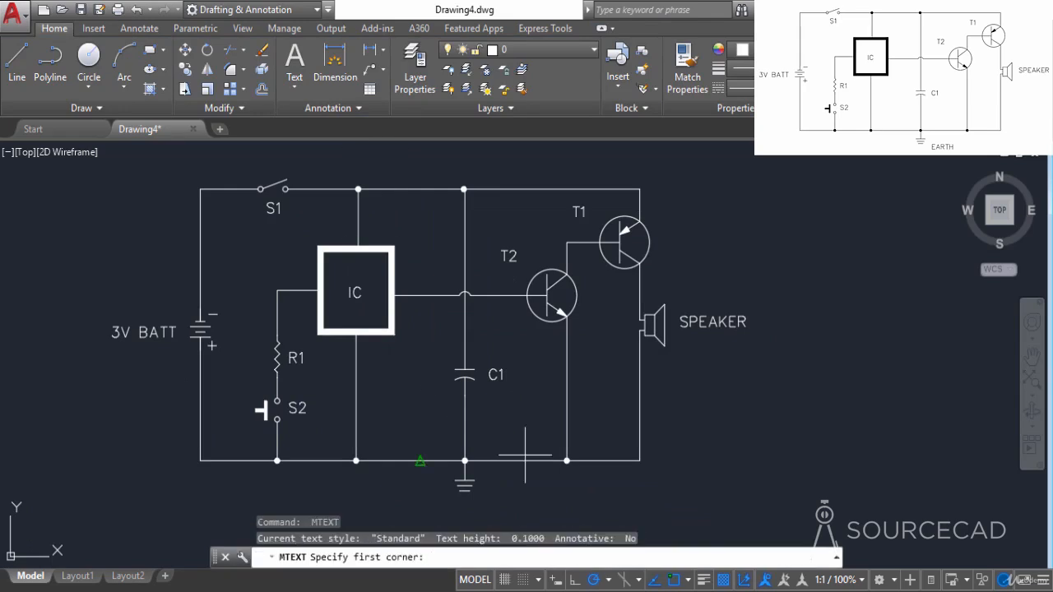
pyautogui.click(491, 494)
pyautogui.click(560, 505)
pyautogui.write('EARTH')
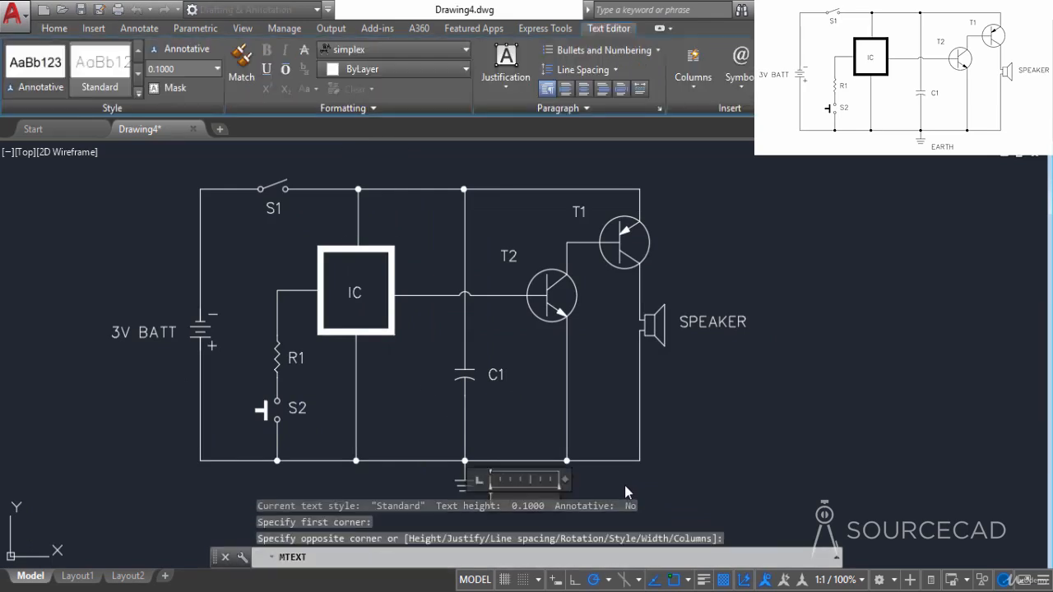
pyautogui.click(645, 451)
# Step: Create a new layer named "Text"
pyautogui.moveTo(652, 420); pyautogui.dragTo(666, 402, button='middle')
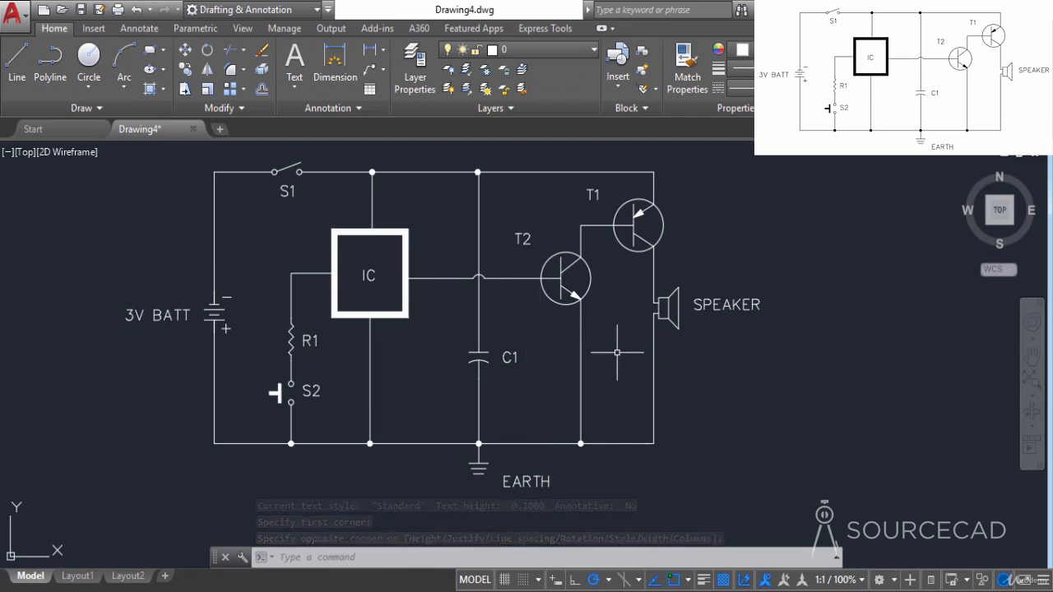
pyautogui.moveTo(617, 353); pyautogui.dragTo(663, 374, button='middle')
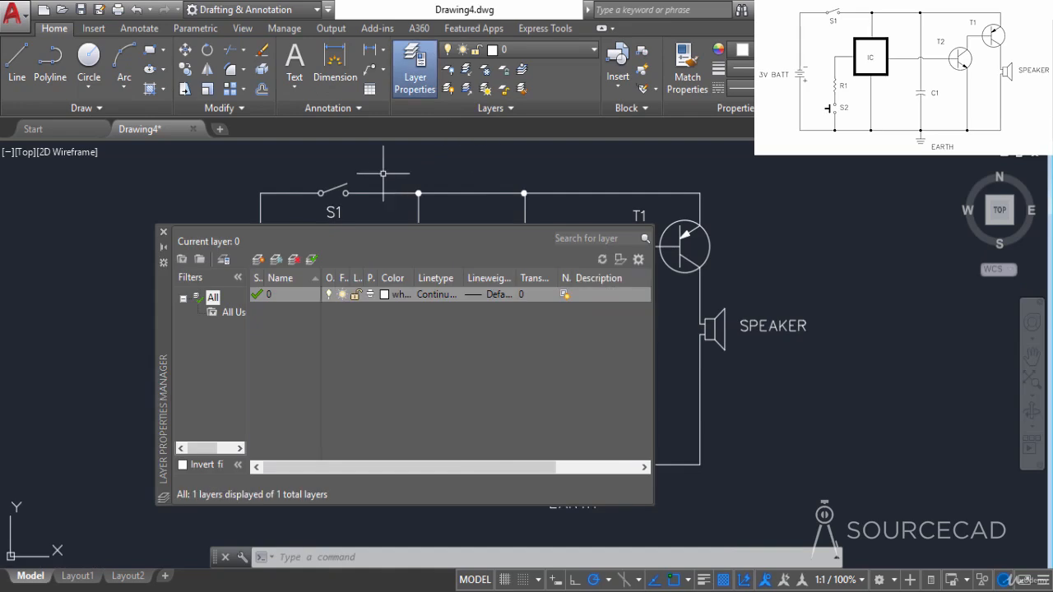
pyautogui.click(258, 261)
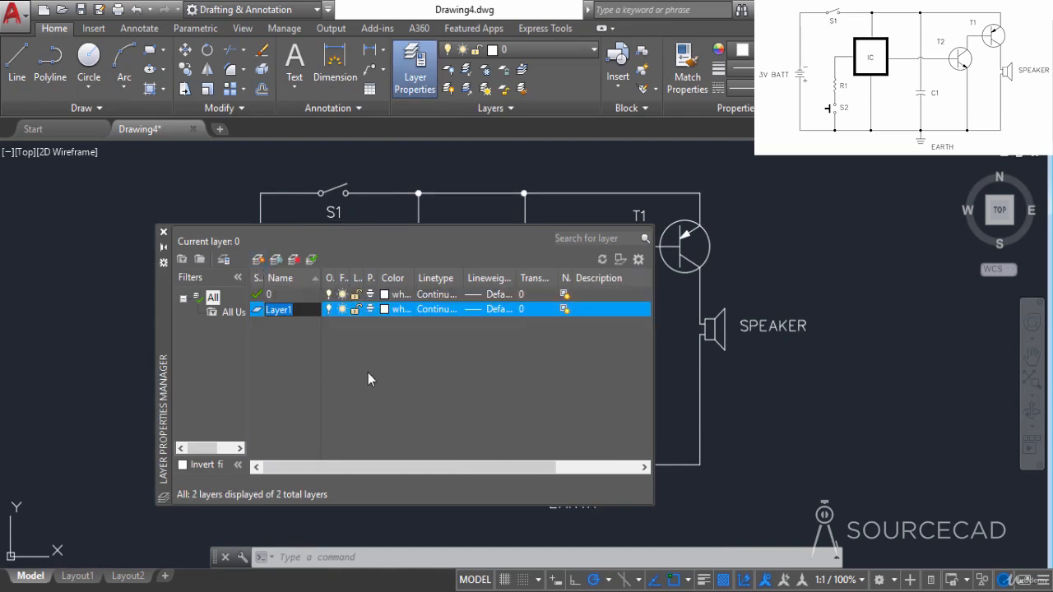
pyautogui.write('tES')
pyautogui.press('BackSpace')
pyautogui.press('BackSpace')
pyautogui.press('BackSpace')
pyautogui.write('Text')
pyautogui.press('Return')
# Step: Set the Text layer's color to green and close the layer manager
pyautogui.click(384, 309)
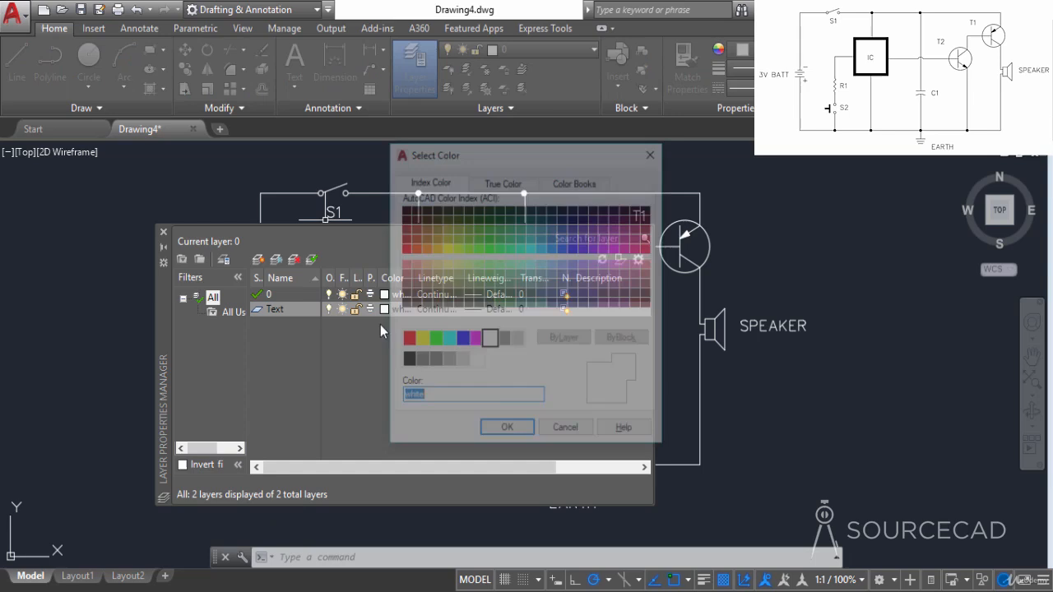
pyautogui.click(434, 340)
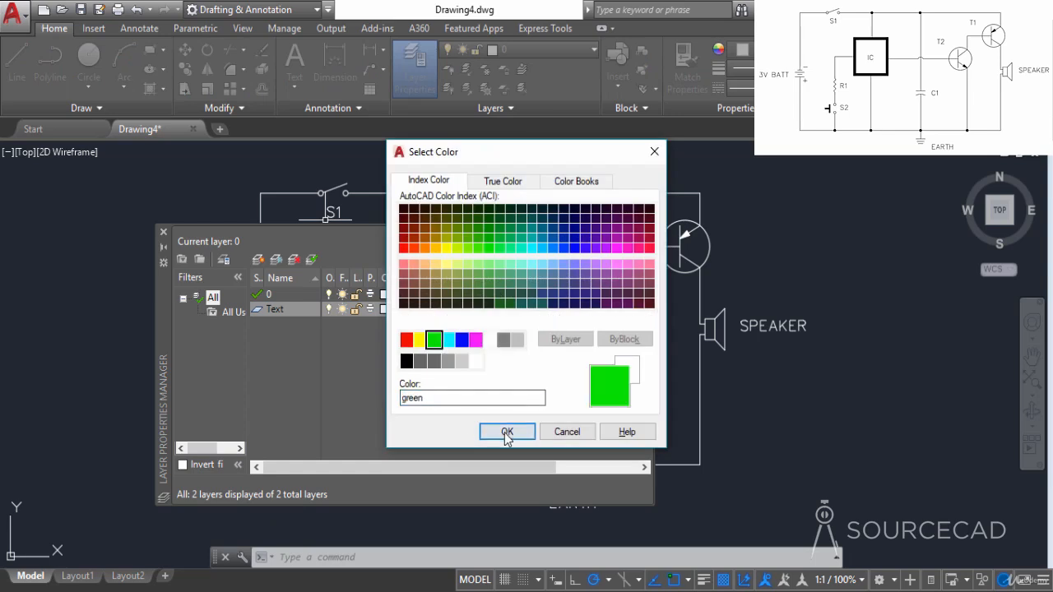
pyautogui.click(505, 432)
pyautogui.click(163, 232)
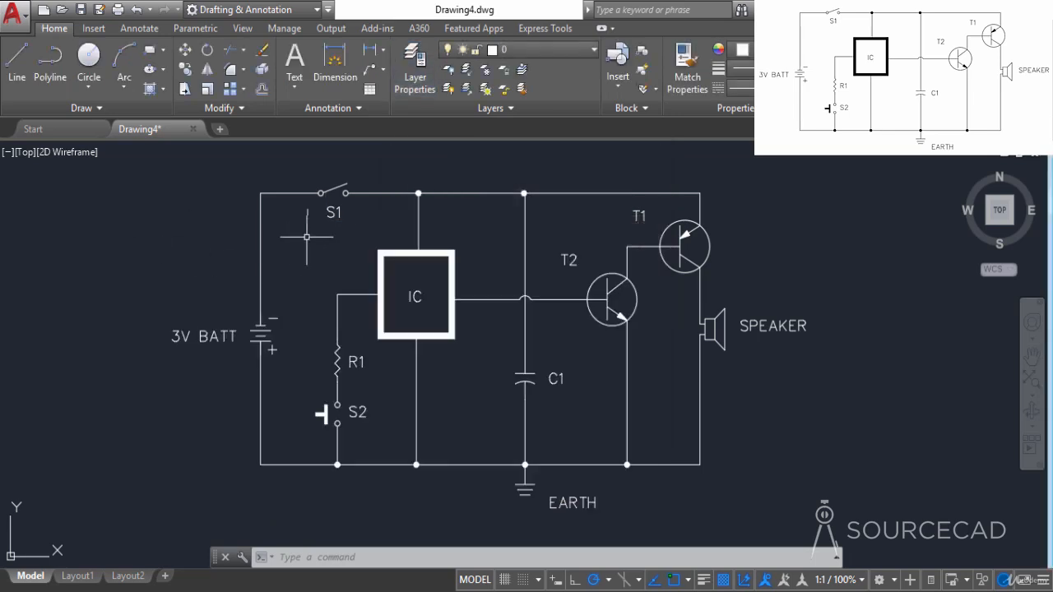
# Step: Select all text labels in the circuit by similarity to the S1 label and assign them to the Text layer
pyautogui.click(334, 212)
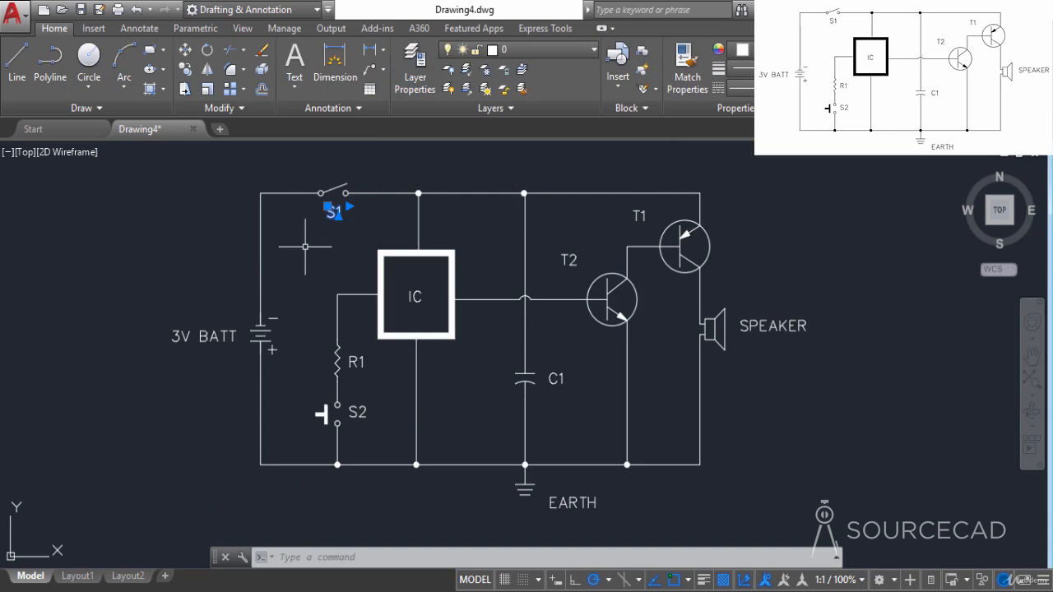
pyautogui.rightClick(305, 246)
pyautogui.click(381, 450)
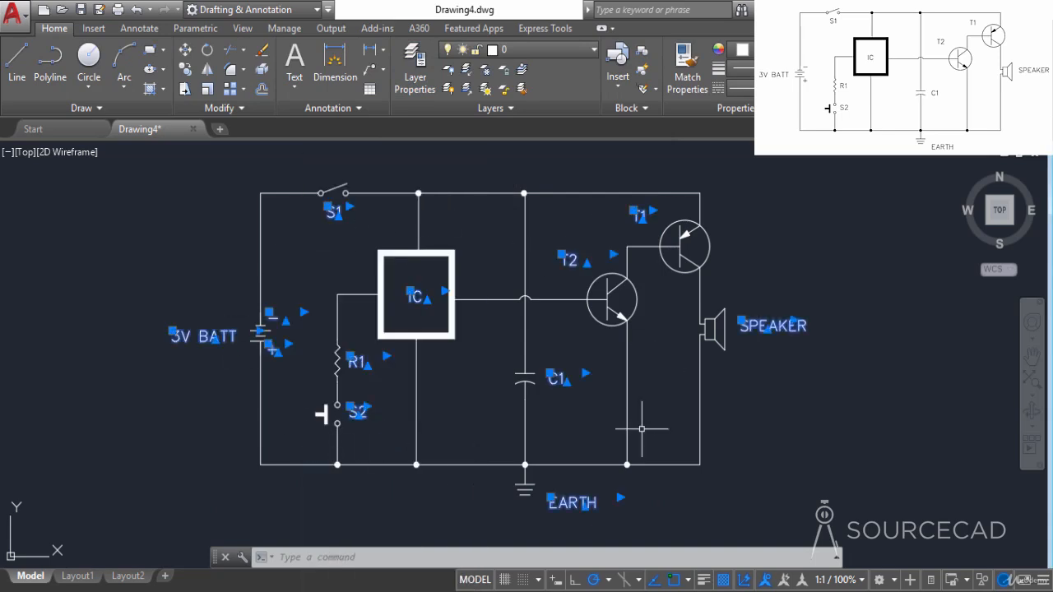
pyautogui.click(584, 51)
pyautogui.click(556, 89)
pyautogui.press('Escape')
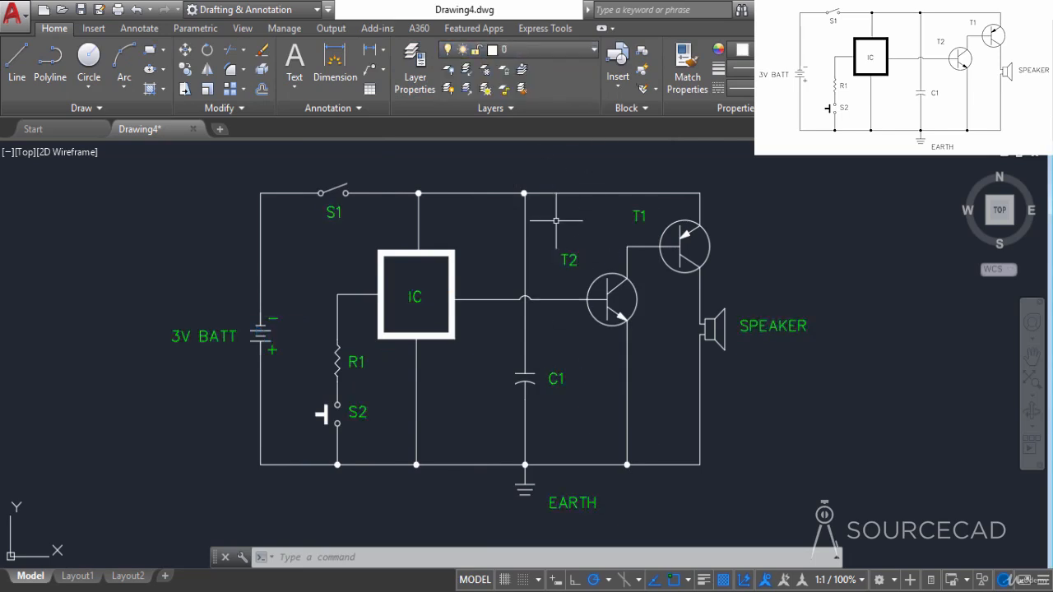
pyautogui.moveTo(762, 267); pyautogui.dragTo(783, 290, button='middle')
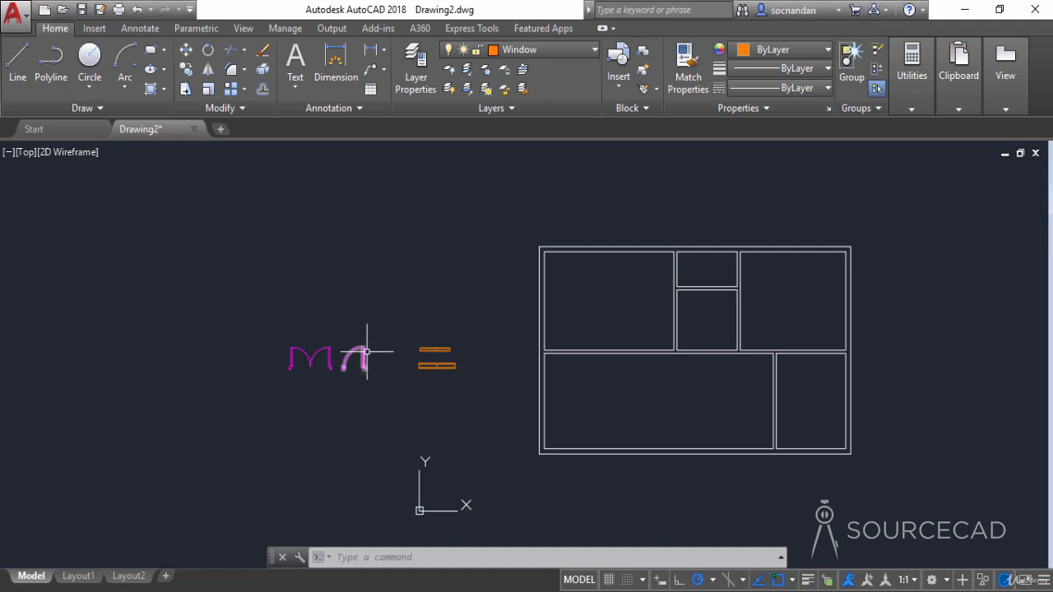
# Step: Copy the single door by its lower-right corner onto the horizontal wall's lower line, about 11 inches right of the left outer wall's inner face
pyautogui.click(186, 70)
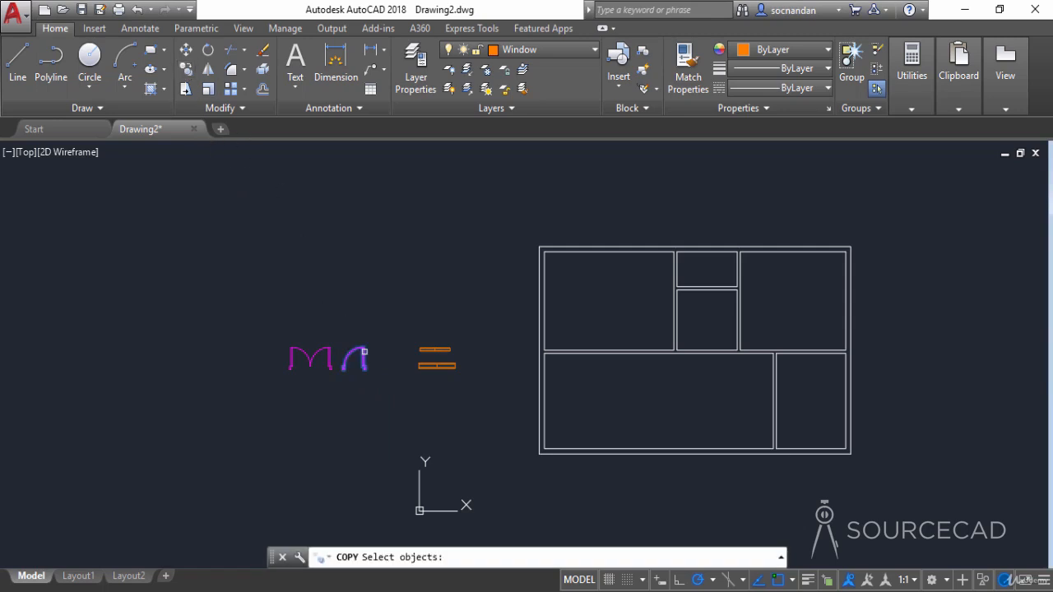
pyautogui.click(365, 352)
pyautogui.press('Return')
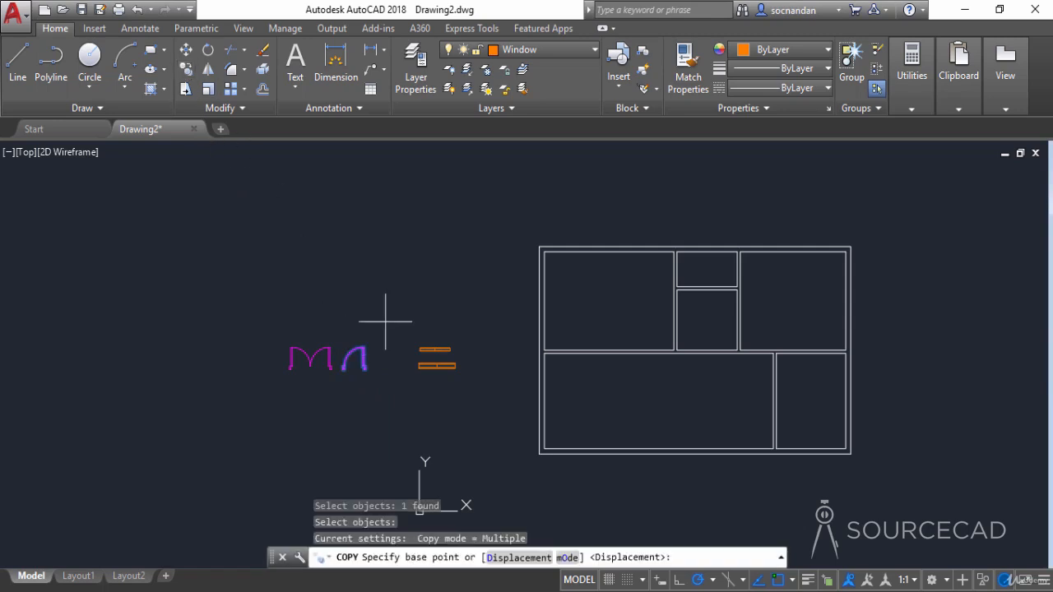
pyautogui.click(365, 370)
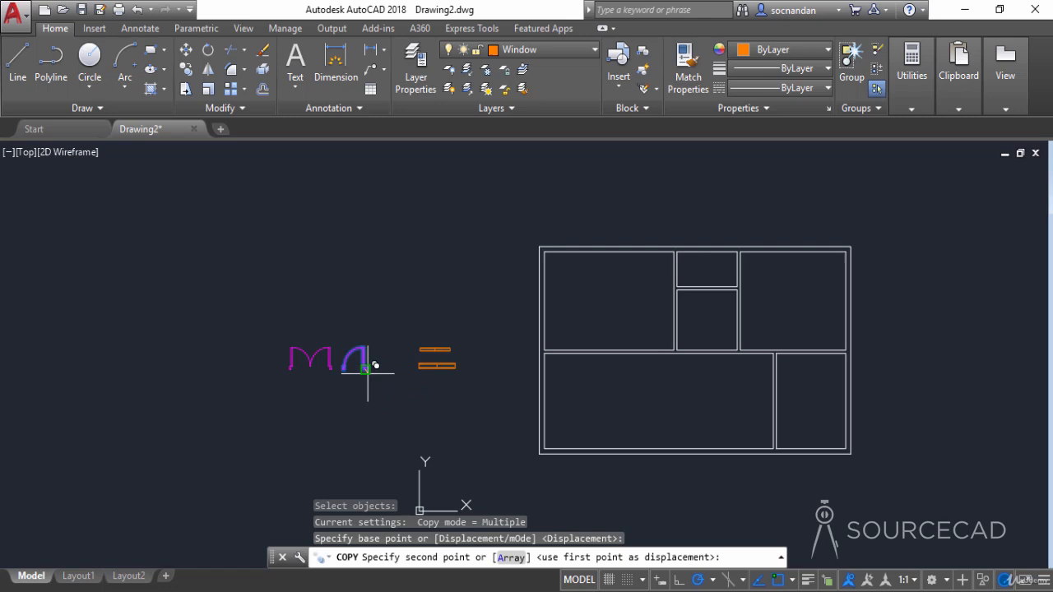
pyautogui.scroll(4, 547, 347)
pyautogui.scroll(2, 550, 341)
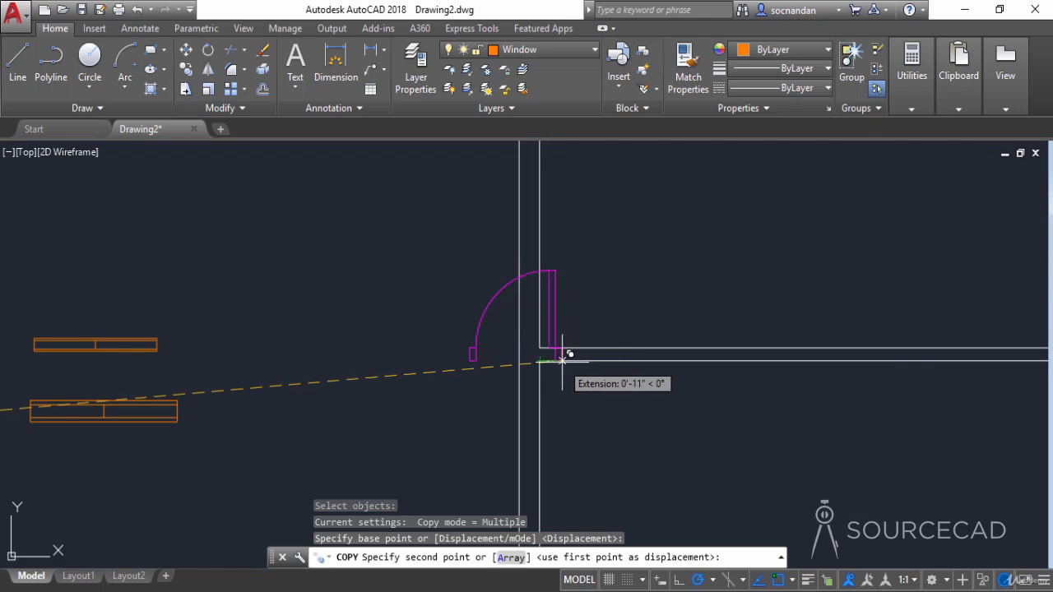
pyautogui.click(561, 360)
pyautogui.rightClick(607, 404)
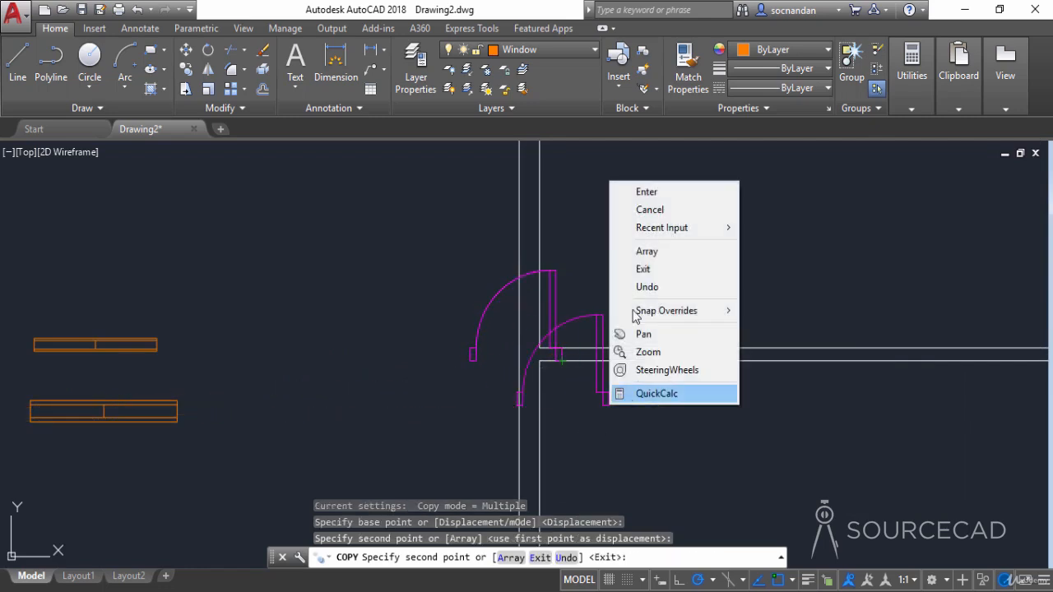
pyautogui.click(647, 193)
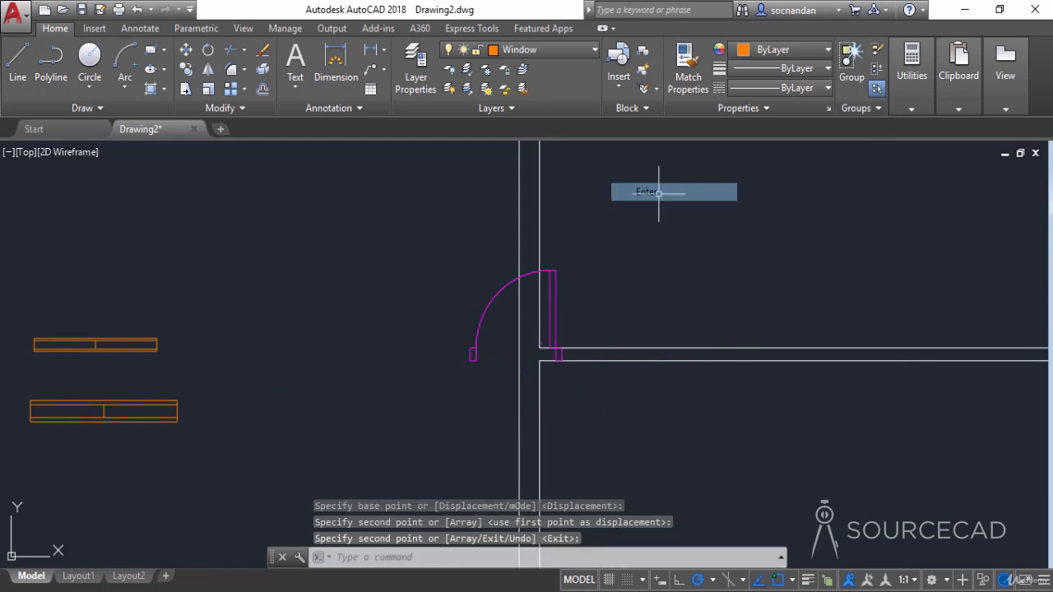
# Step: Select the copied single door at the wall junction
pyautogui.click(558, 287)
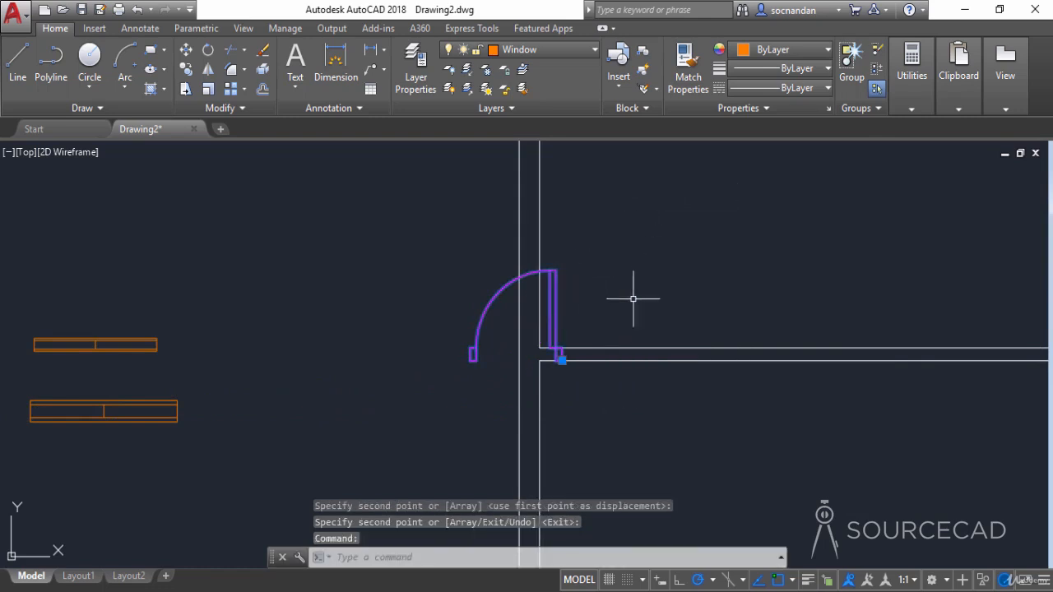
# Step: Mirror the door at the upper-left room's lower wall about a vertical line through its right jamb, erasing the source door
pyautogui.click(208, 69)
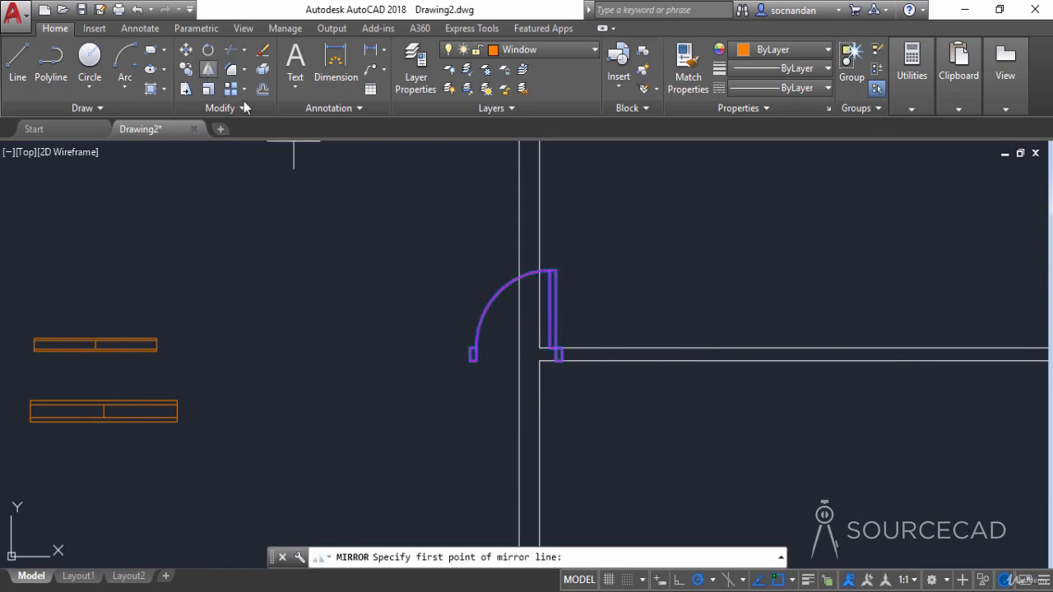
pyautogui.click(561, 356)
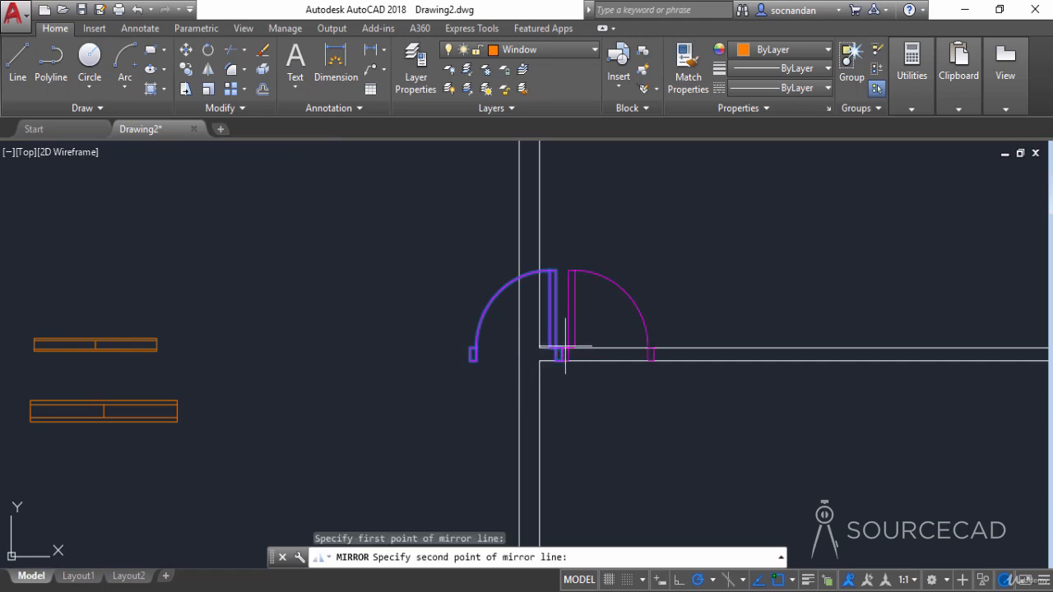
pyautogui.click(566, 347)
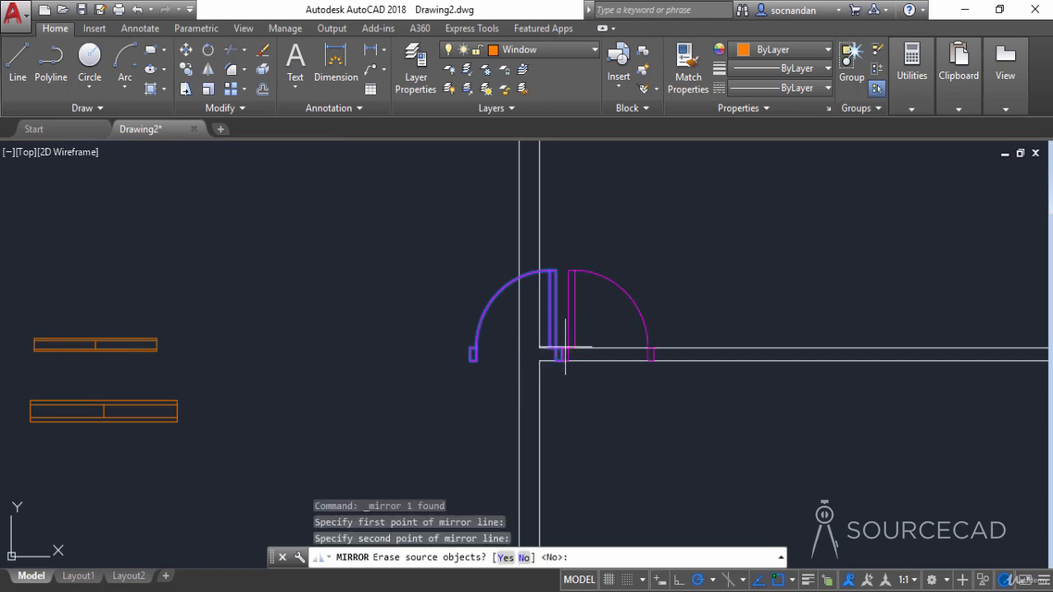
pyautogui.click(505, 558)
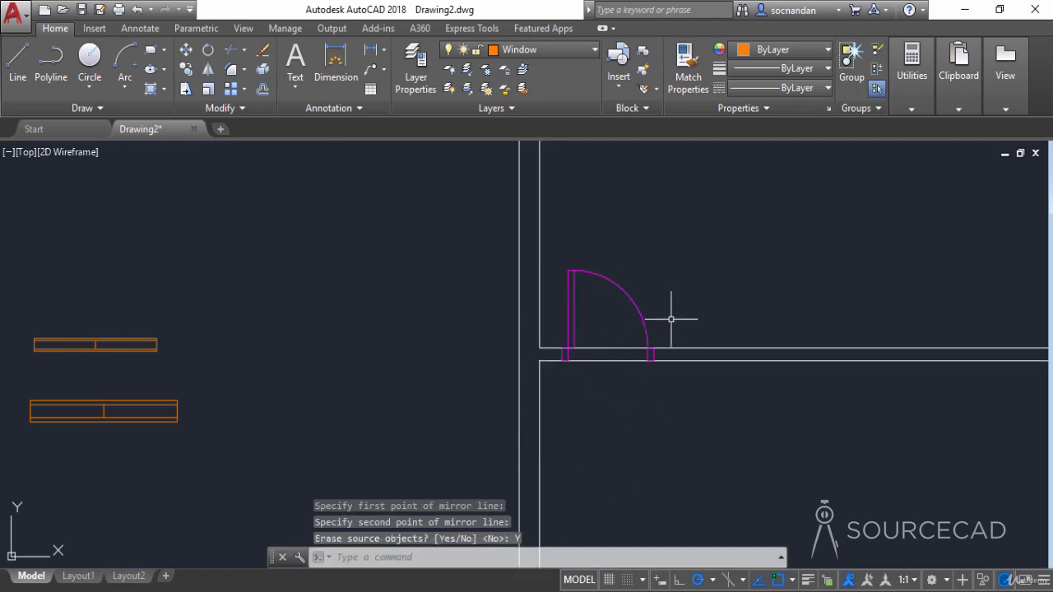
# Step: Copy the mirrored door along the same wall line into the small middle room and the upper-right room
pyautogui.scroll(-4, 671, 317)
pyautogui.moveTo(733, 296); pyautogui.dragTo(503, 330, button='middle')
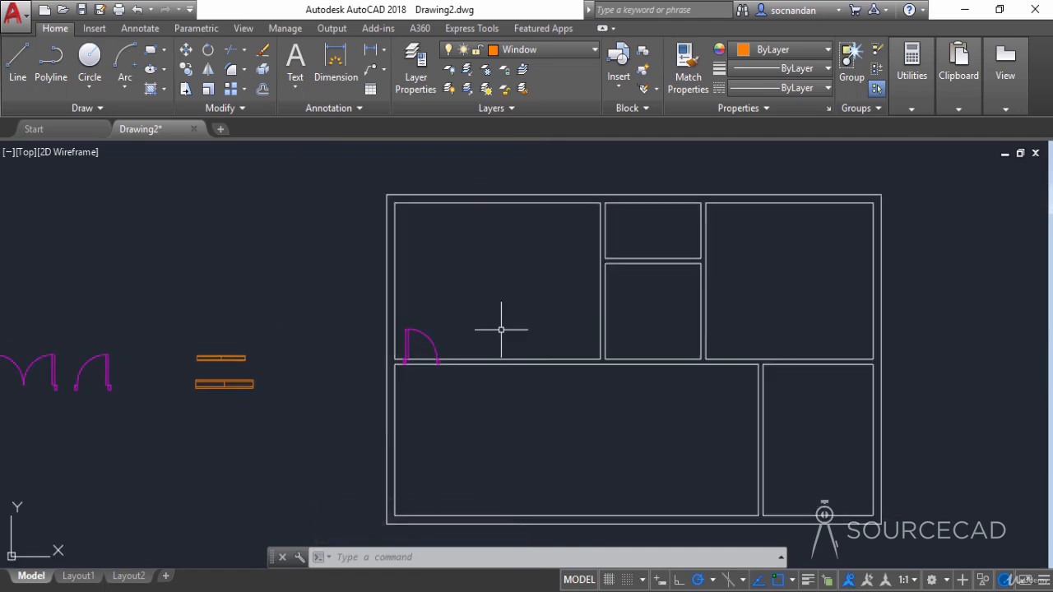
pyautogui.click(422, 333)
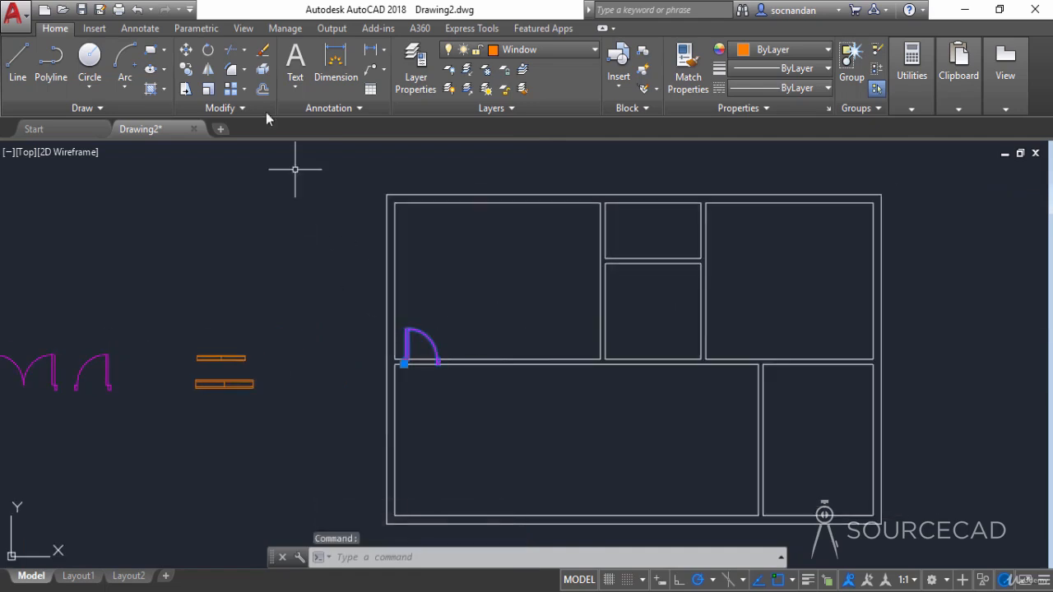
pyautogui.click(187, 71)
pyautogui.scroll(5, 395, 378)
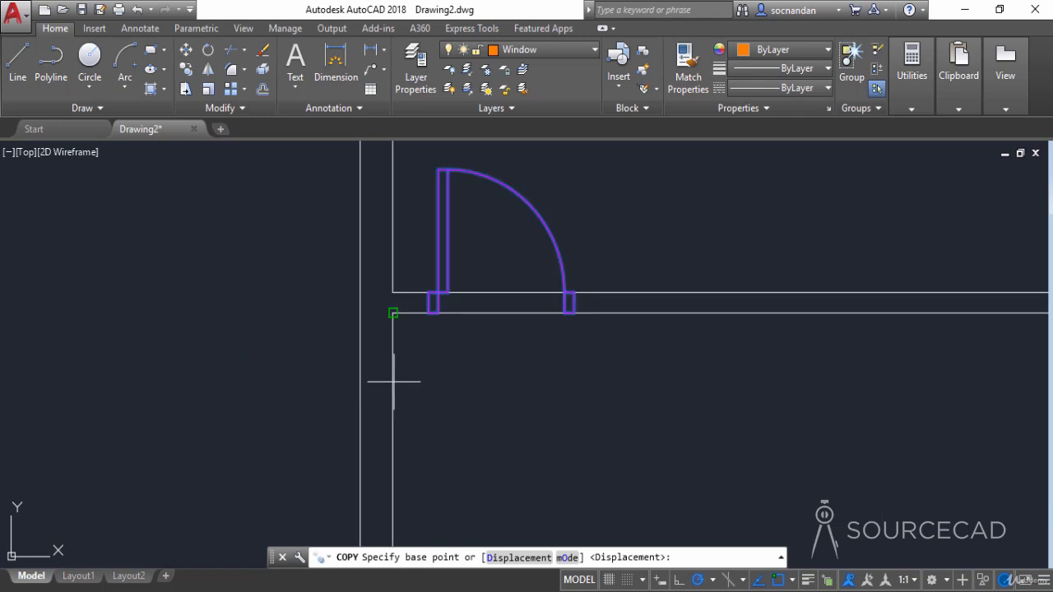
pyautogui.click(429, 303)
pyautogui.scroll(-5, 582, 365)
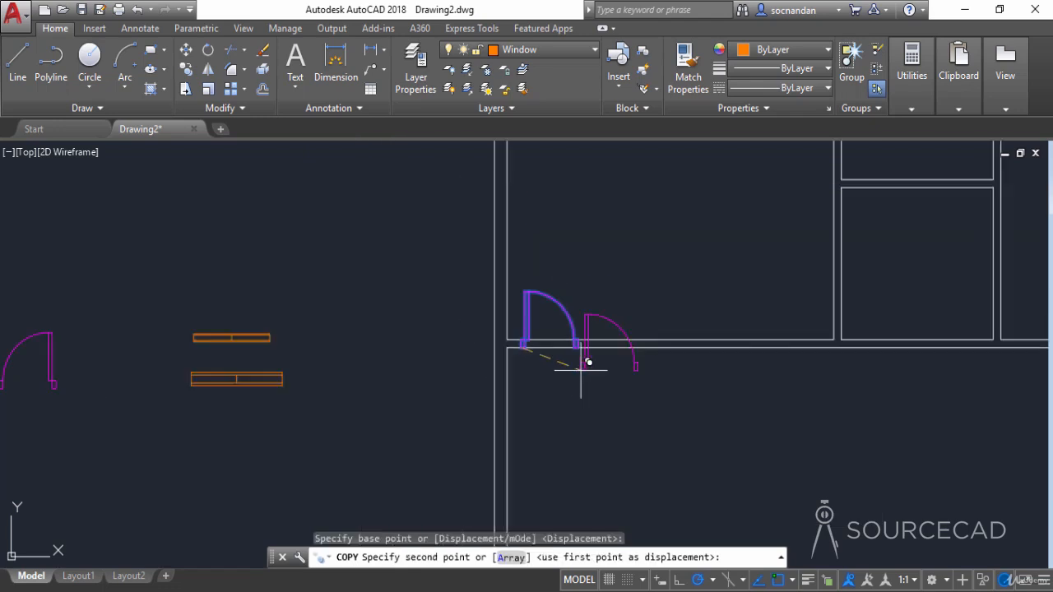
pyautogui.moveTo(713, 373); pyautogui.dragTo(401, 357, button='middle')
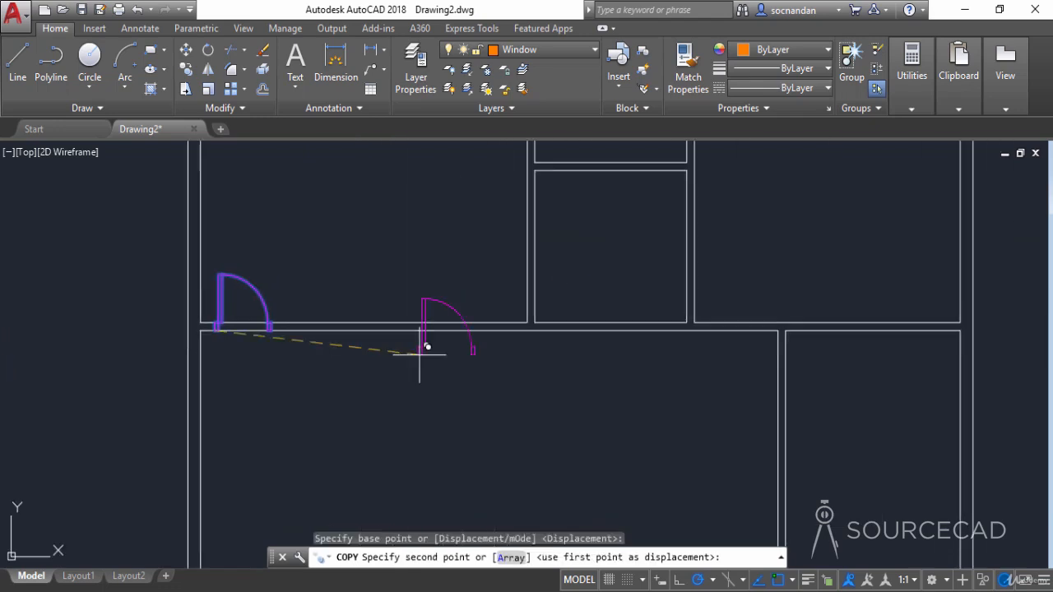
pyautogui.click(545, 329)
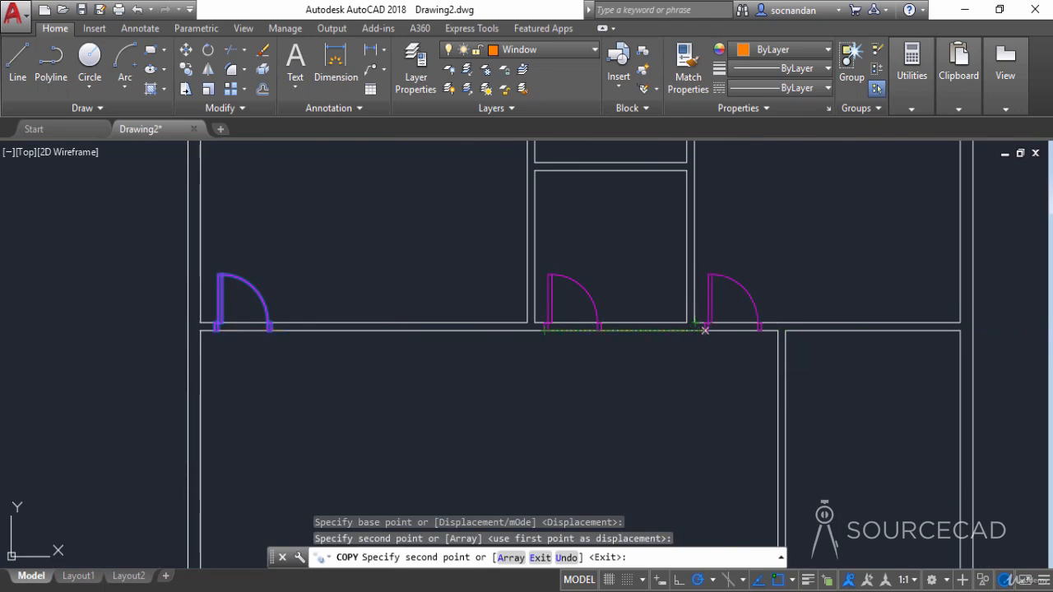
pyautogui.click(705, 330)
pyautogui.rightClick(705, 386)
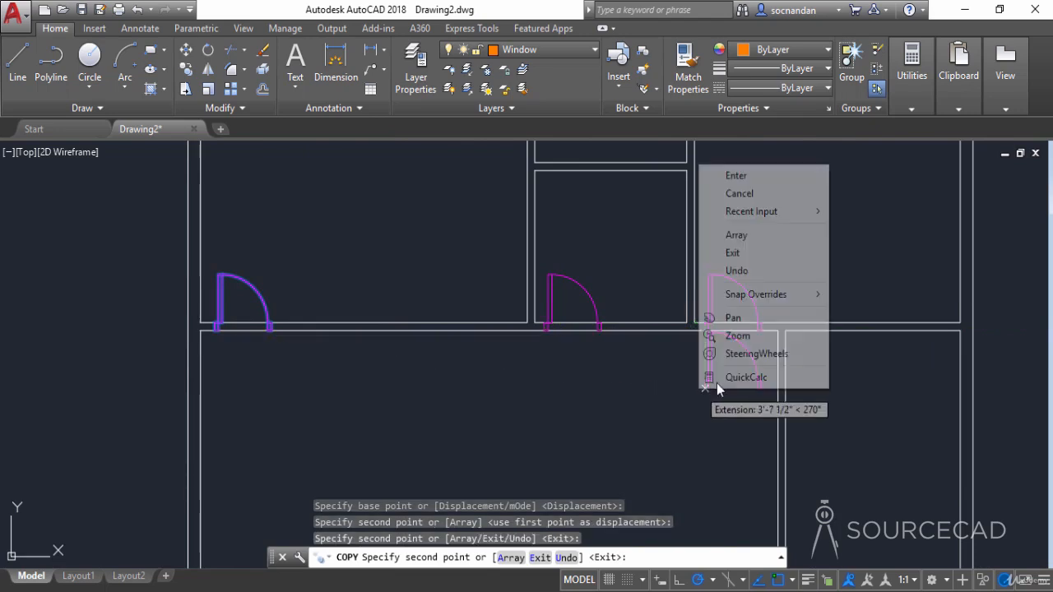
pyautogui.click(741, 175)
# Step: Copy the single door from outside the plan onto the vertical wall of the lower-right room, near its lower end
pyautogui.scroll(-2, 728, 242)
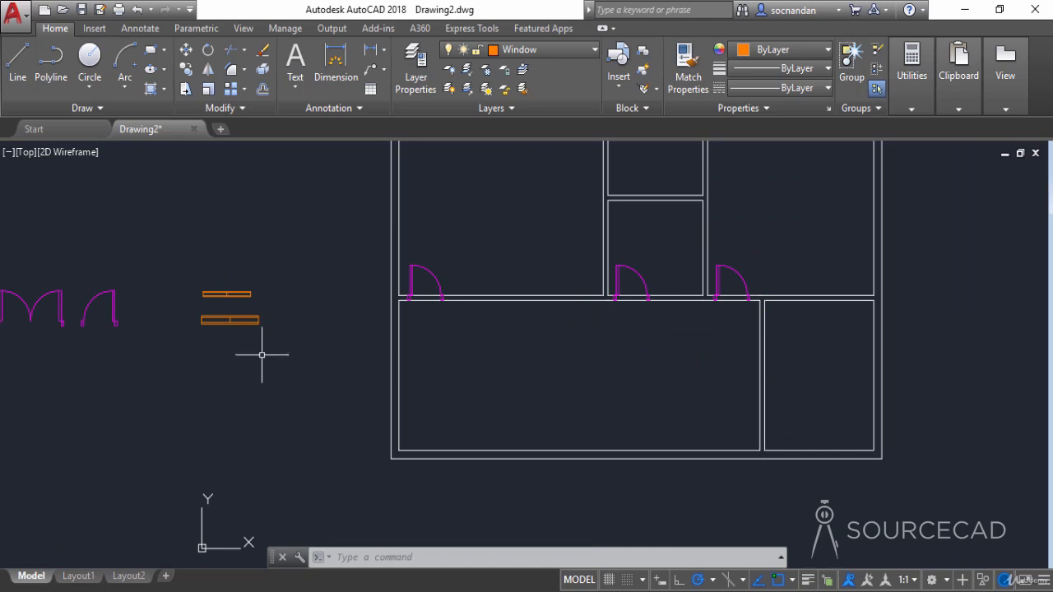
pyautogui.click(184, 72)
pyautogui.click(117, 309)
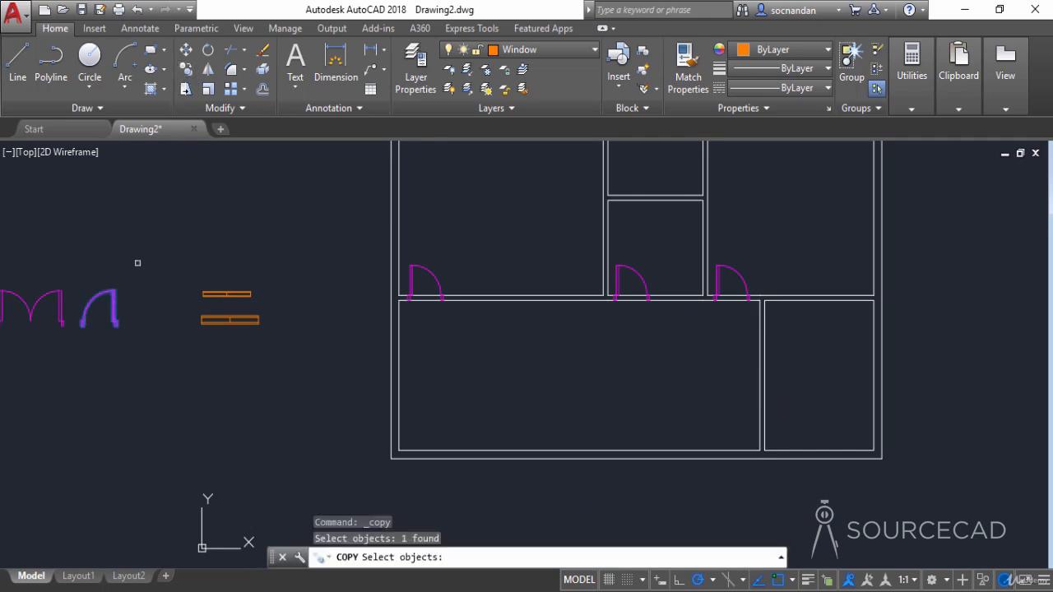
pyautogui.press('Return')
pyautogui.click(117, 325)
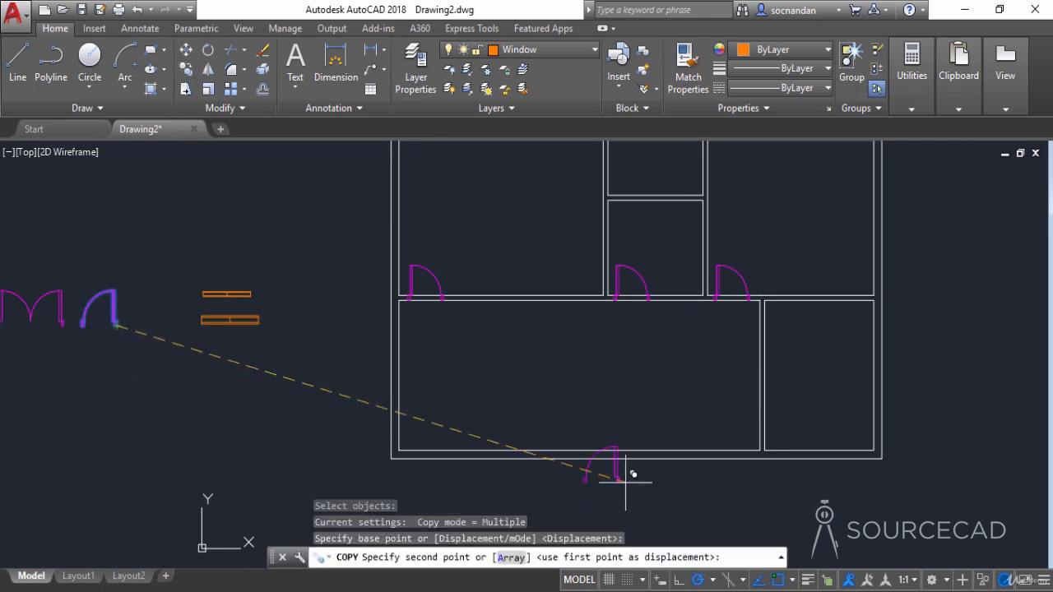
pyautogui.click(764, 436)
pyautogui.rightClick(683, 409)
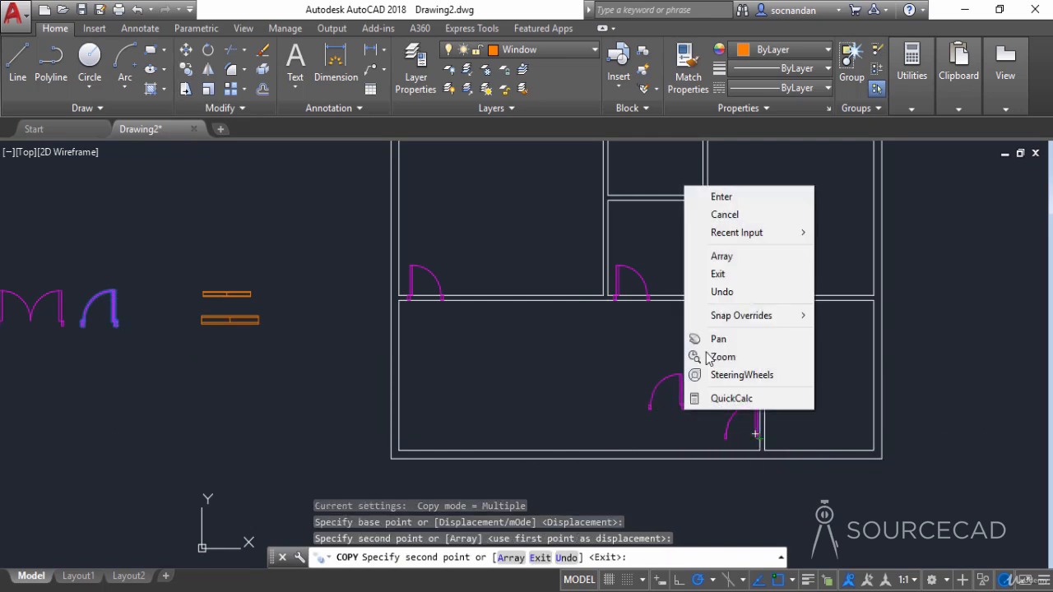
pyautogui.click(722, 197)
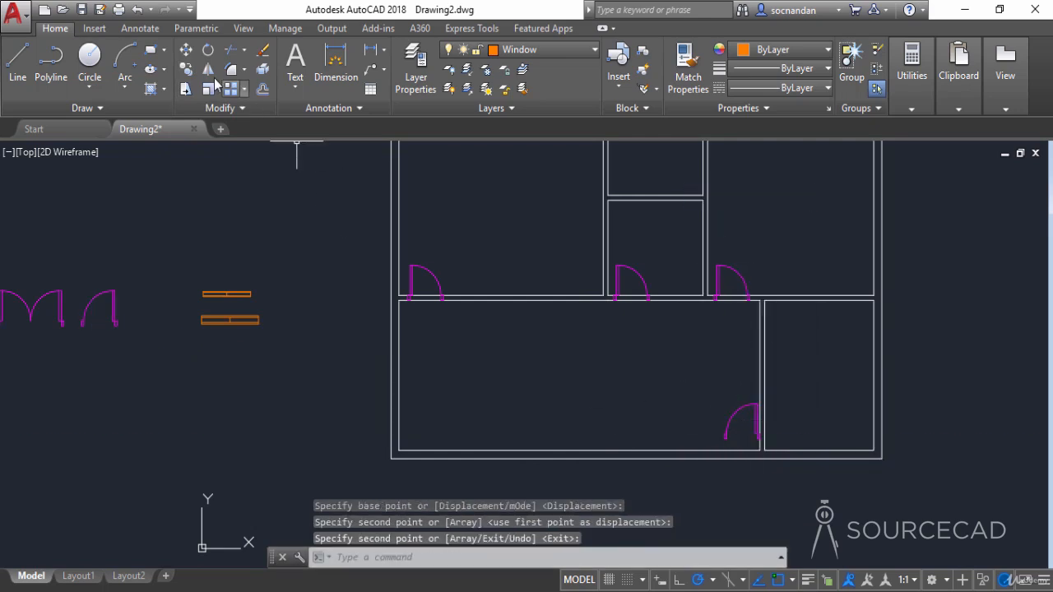
# Step: Rotate the copied door 270° about its lower right jamb corner so it sits in the lower-right room's vertical wall
pyautogui.click(208, 52)
pyautogui.scroll(5, 745, 439)
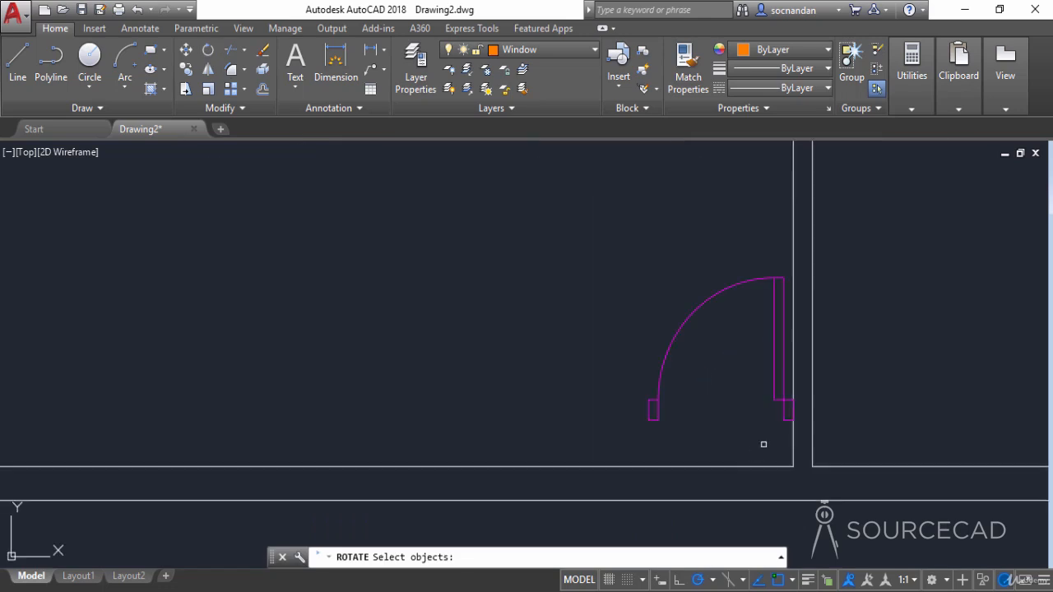
pyautogui.click(781, 379)
pyautogui.press('Return')
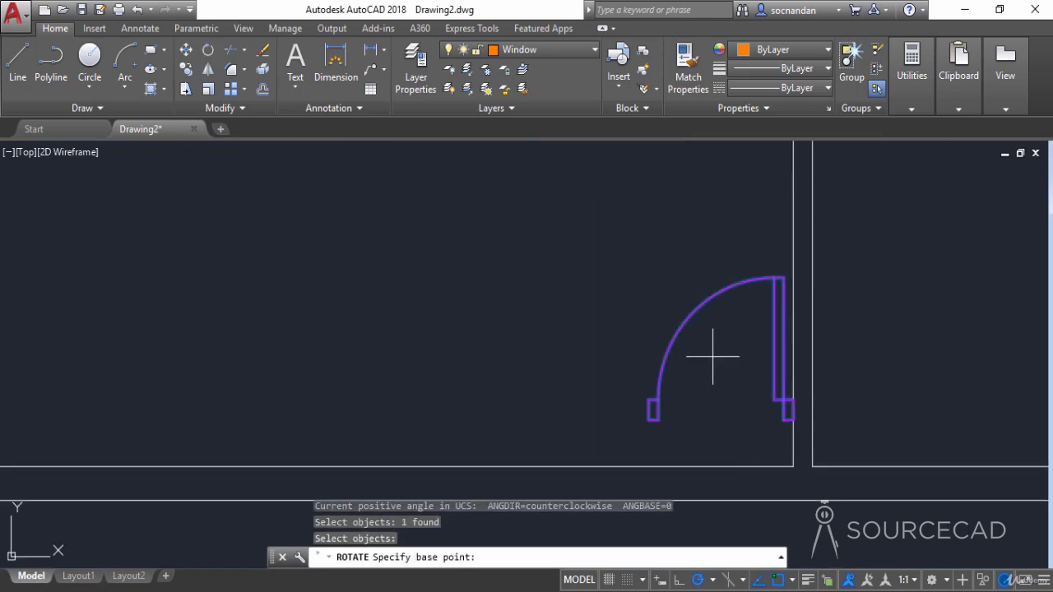
pyautogui.click(794, 420)
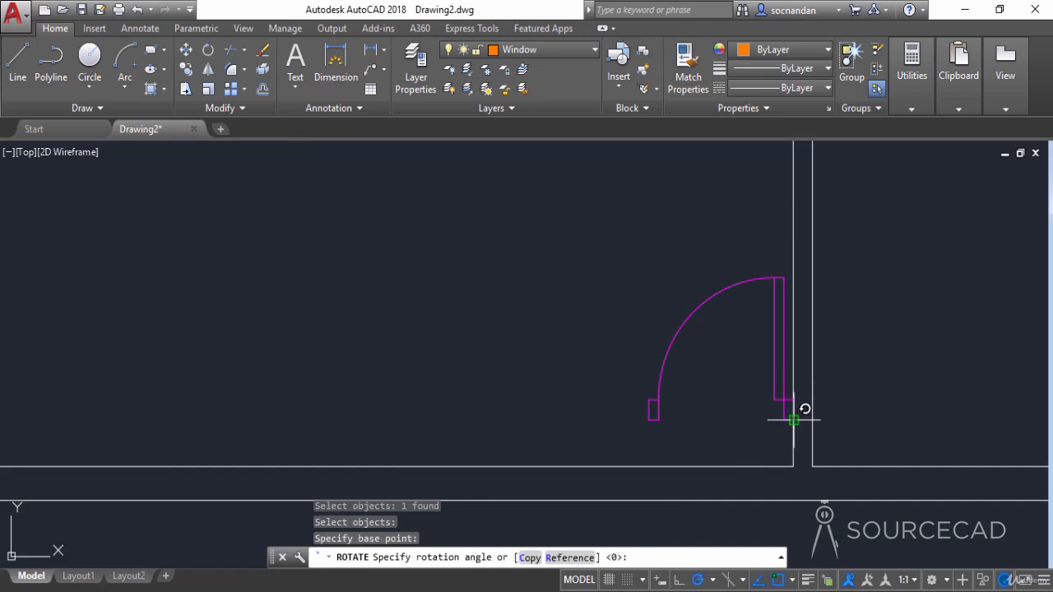
pyautogui.click(792, 520)
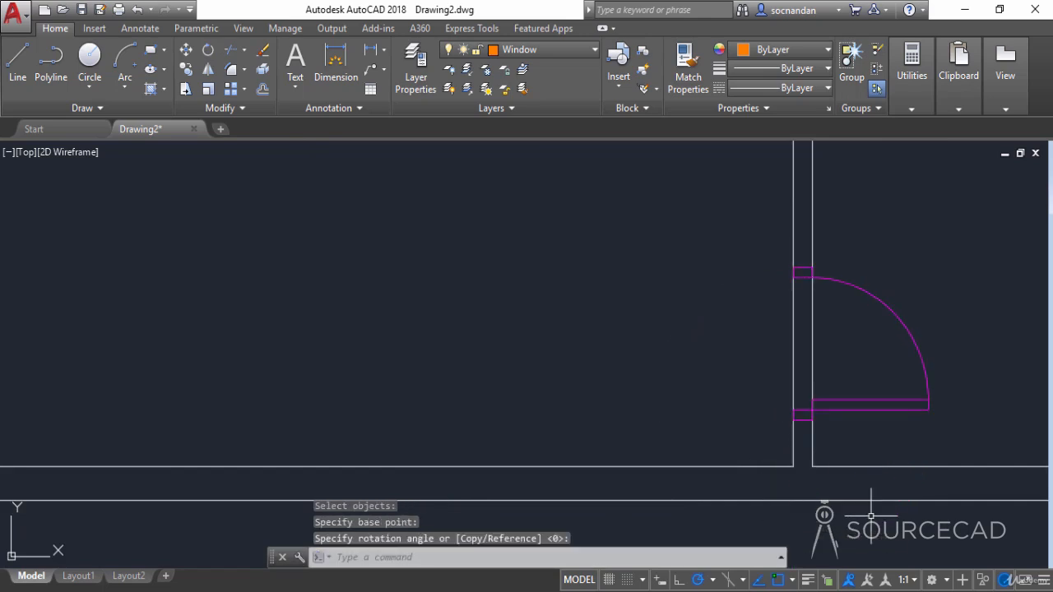
# Step: Move the double door by its lower left corner onto the bottom exterior wall, about 9'-2 1/2" from the plan's lower left corner
pyautogui.scroll(-5, 871, 520)
pyautogui.moveTo(913, 482); pyautogui.dragTo(724, 419, button='middle')
pyautogui.scroll(-2, 720, 421)
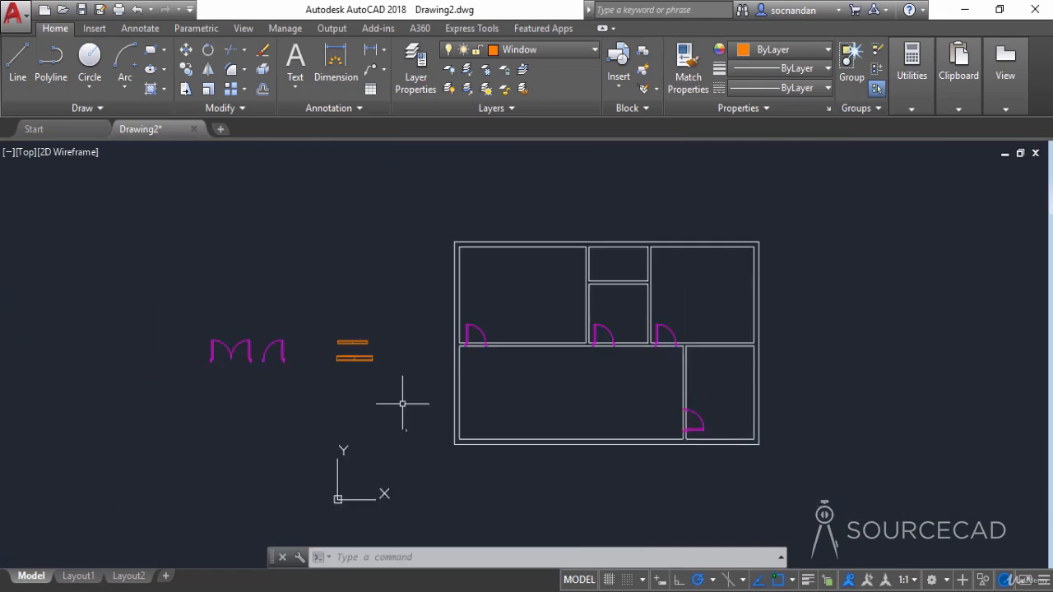
pyautogui.click(230, 356)
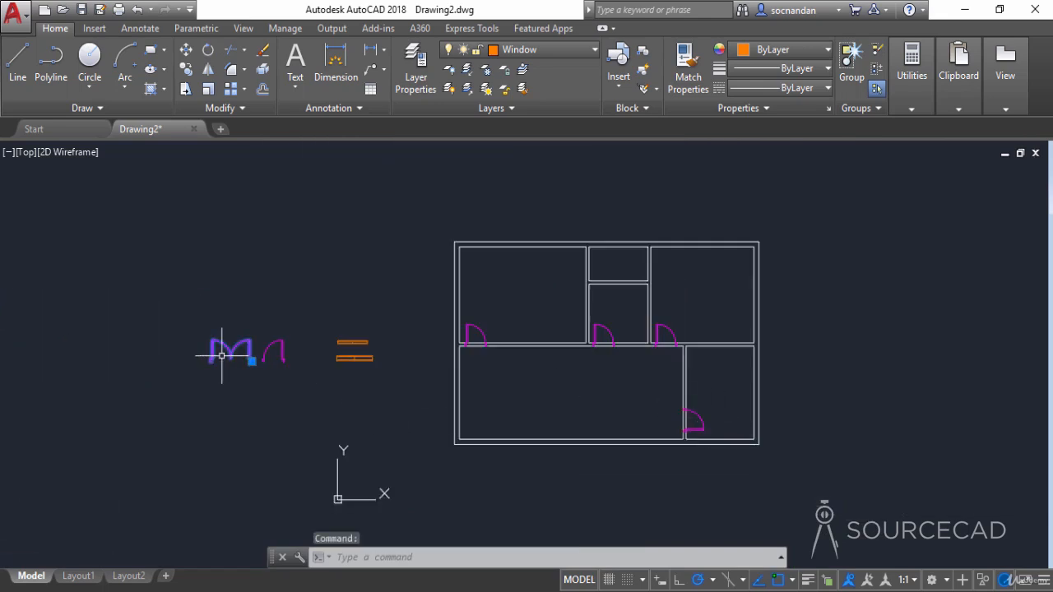
pyautogui.click(185, 53)
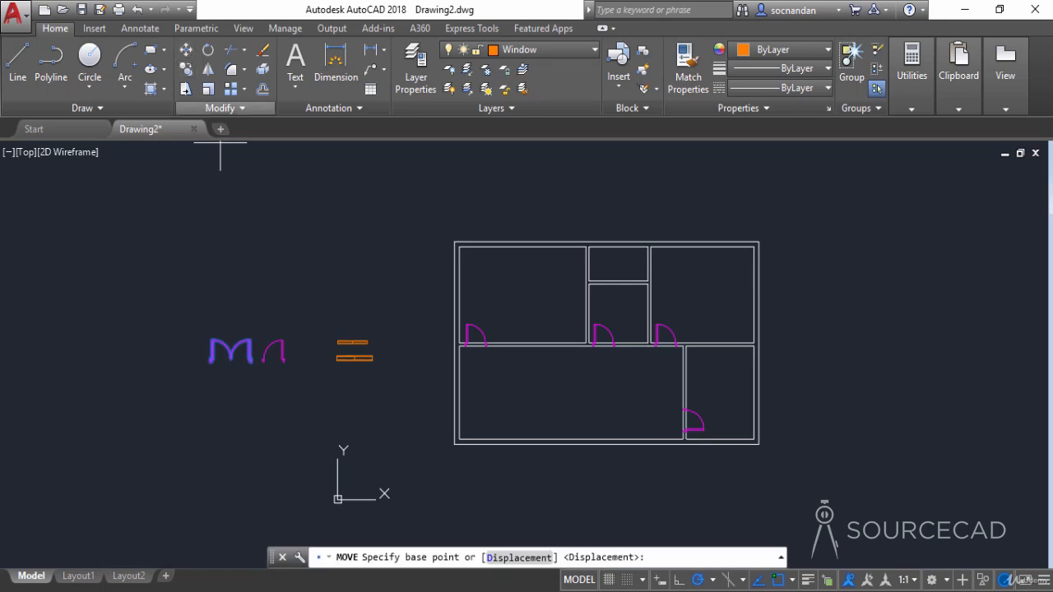
pyautogui.scroll(6, 200, 356)
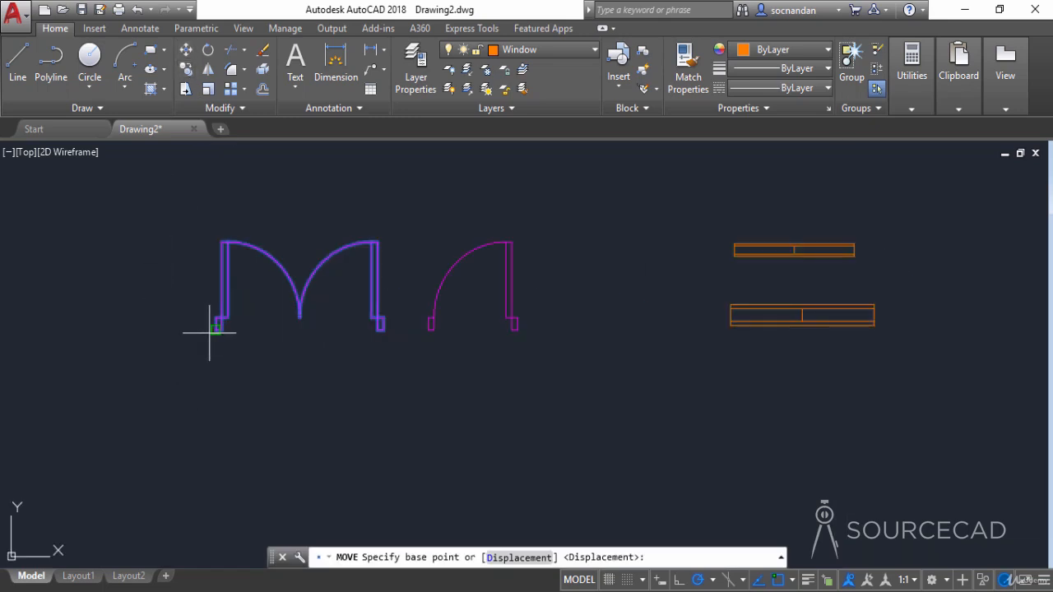
pyautogui.click(211, 332)
pyautogui.scroll(-3, 554, 411)
pyautogui.moveTo(765, 465); pyautogui.dragTo(370, 396, button='middle')
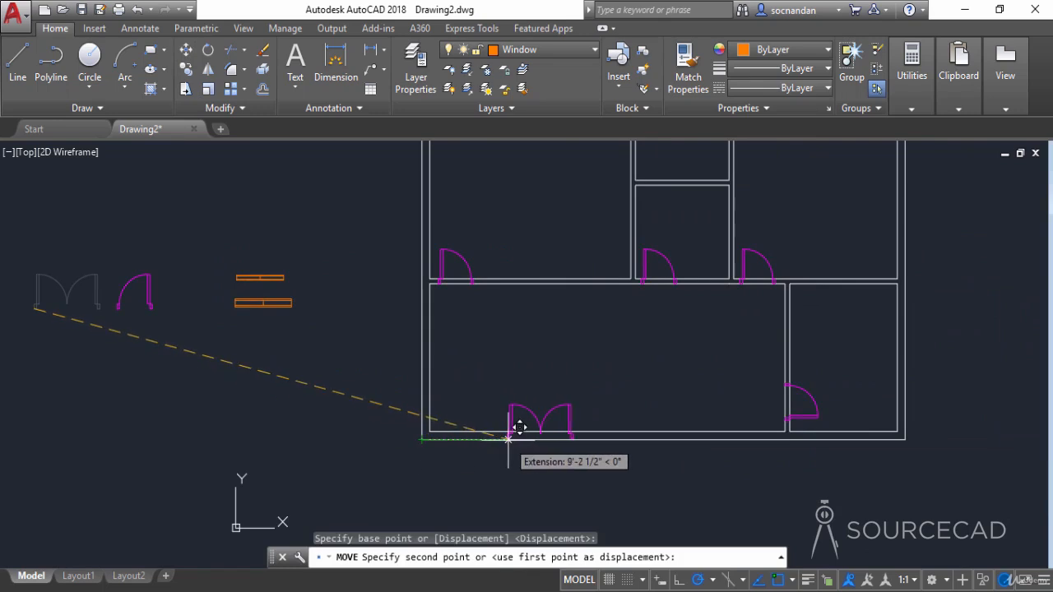
pyautogui.click(508, 440)
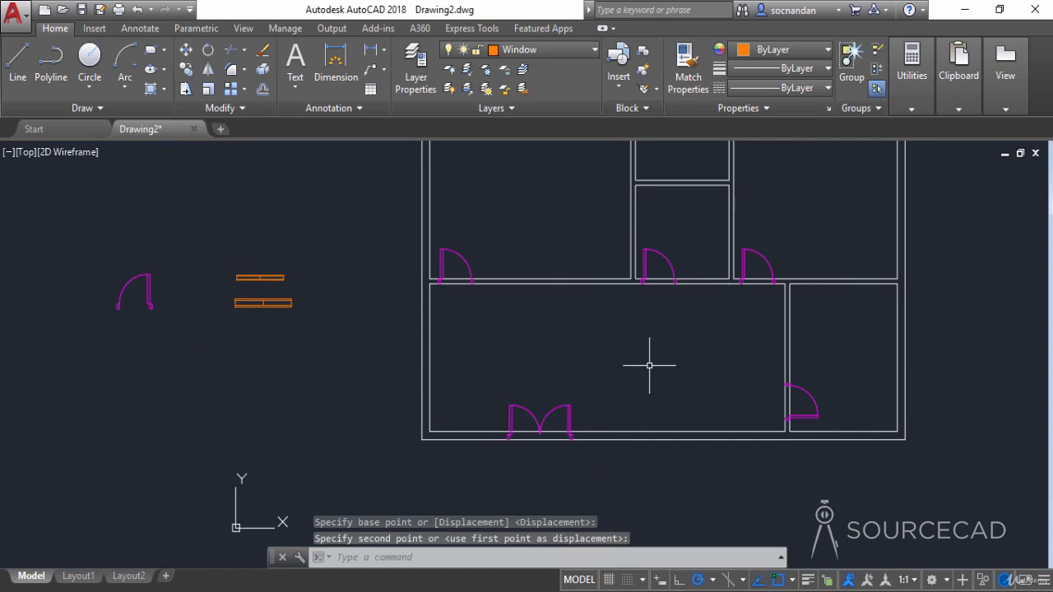
# Step: Erase the leftover single door outside the floor plan
pyautogui.click(129, 286)
pyautogui.rightClick(141, 236)
pyautogui.click(165, 271)
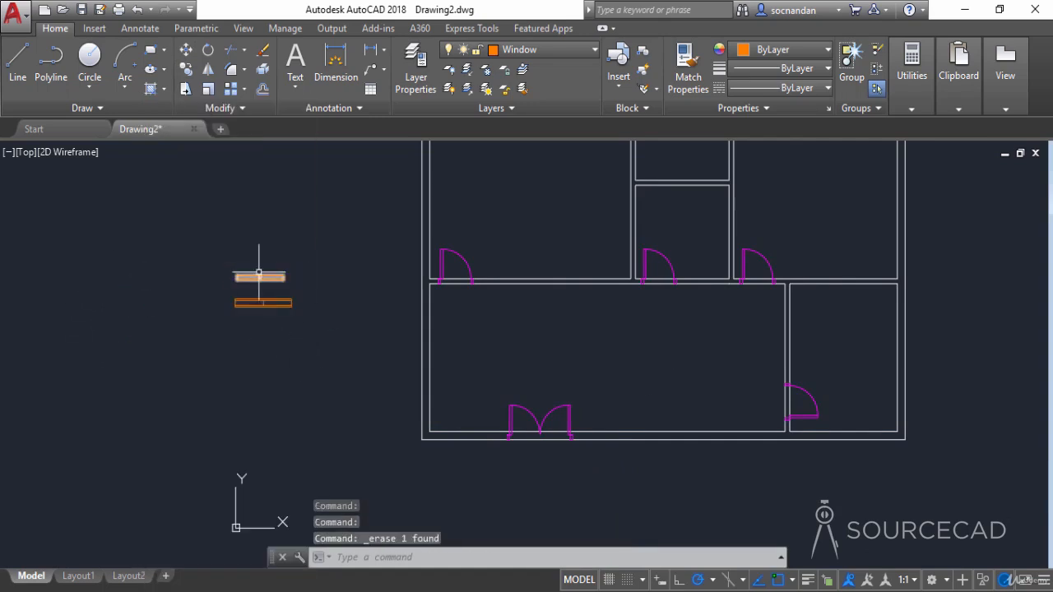
# Step: Rotate a copy of the smaller window about its right end into a vertical orientation, keeping the horizontal original
pyautogui.moveTo(330, 299); pyautogui.dragTo(261, 368, button='middle')
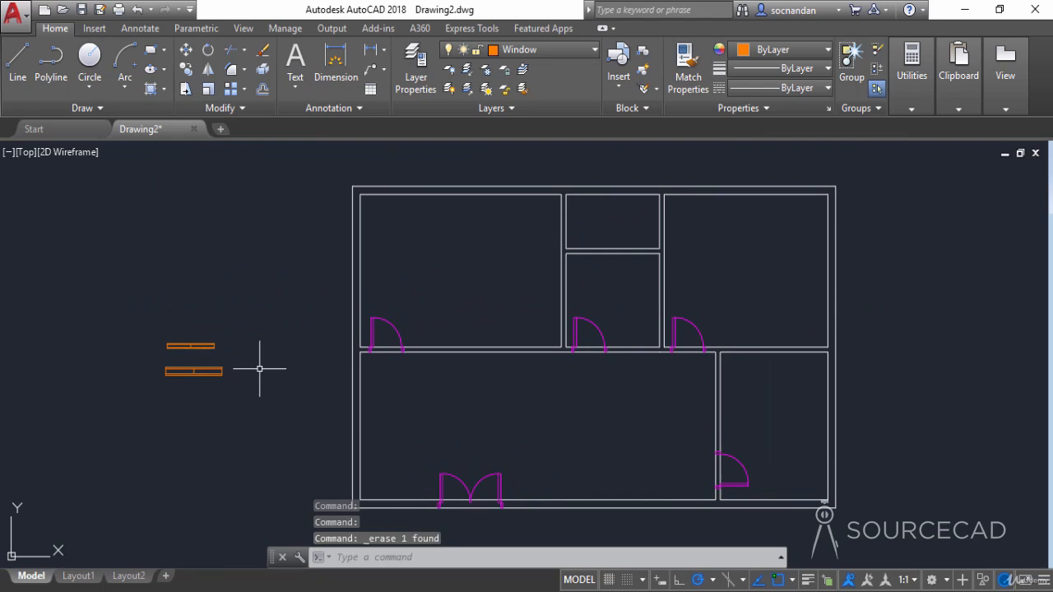
pyautogui.click(206, 345)
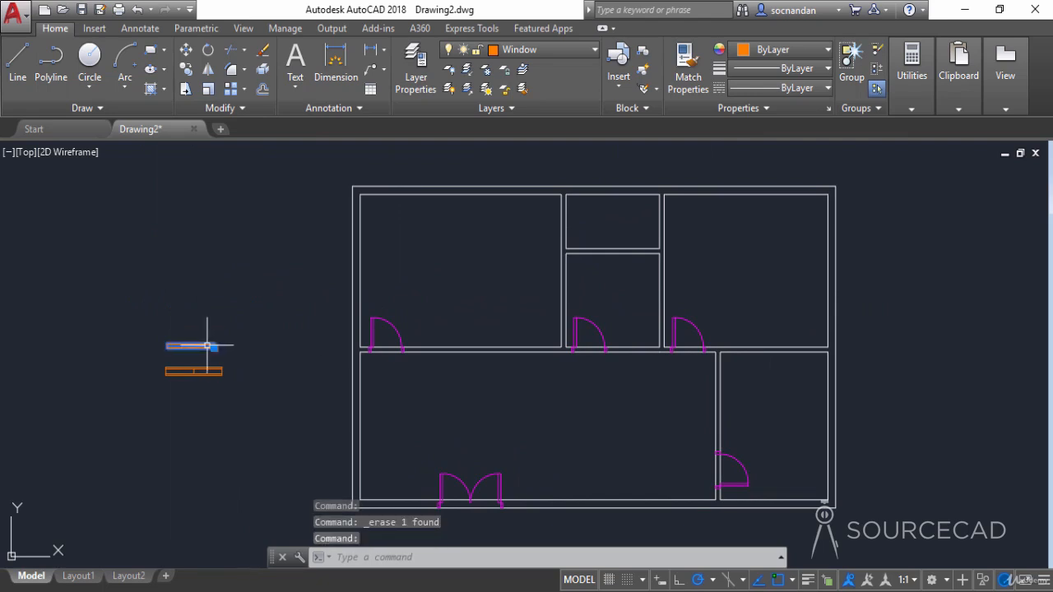
pyautogui.click(208, 51)
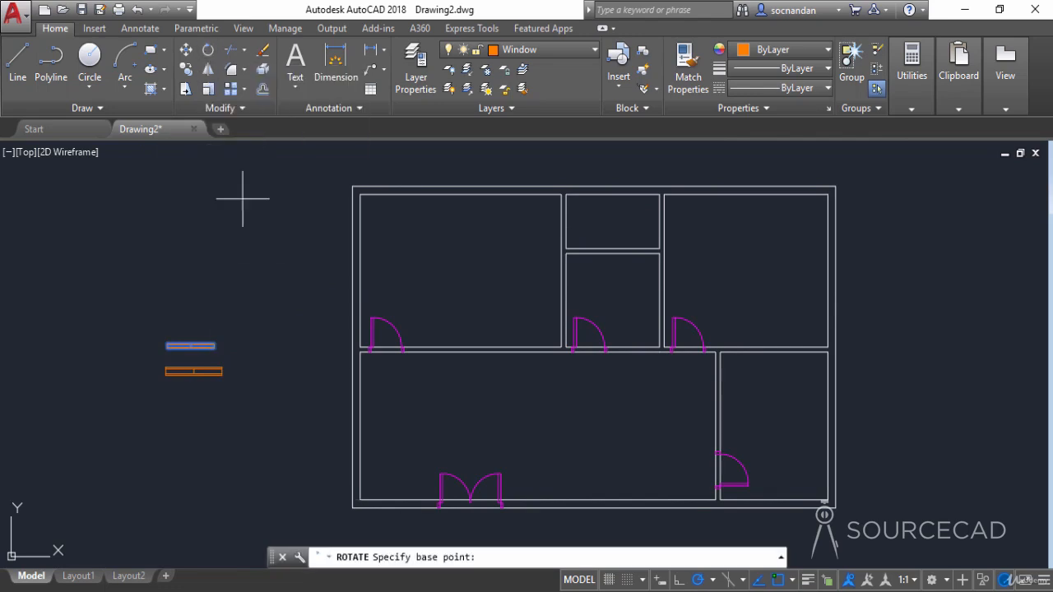
pyautogui.click(213, 347)
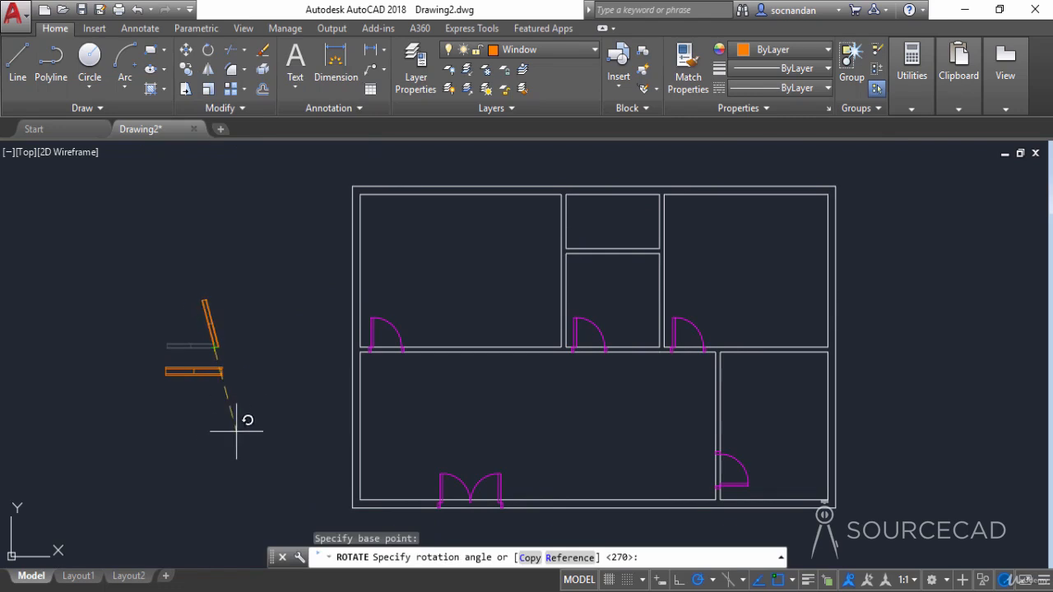
pyautogui.click(527, 557)
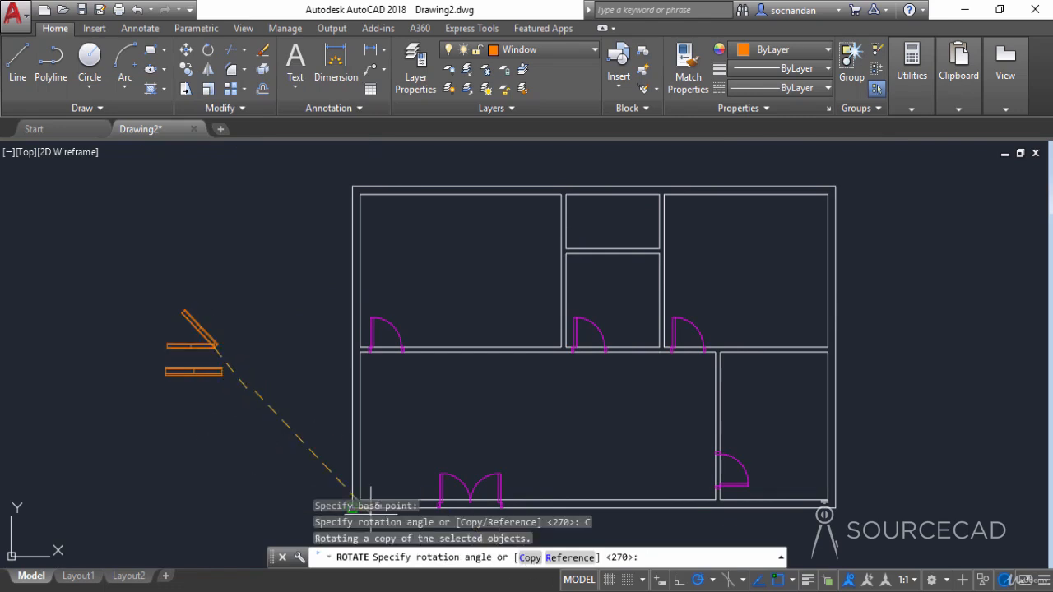
# Step: Move the vertical window copy away from the horizontal windows into the free space beside the floor plan
pyautogui.click(235, 314)
pyautogui.click(181, 292)
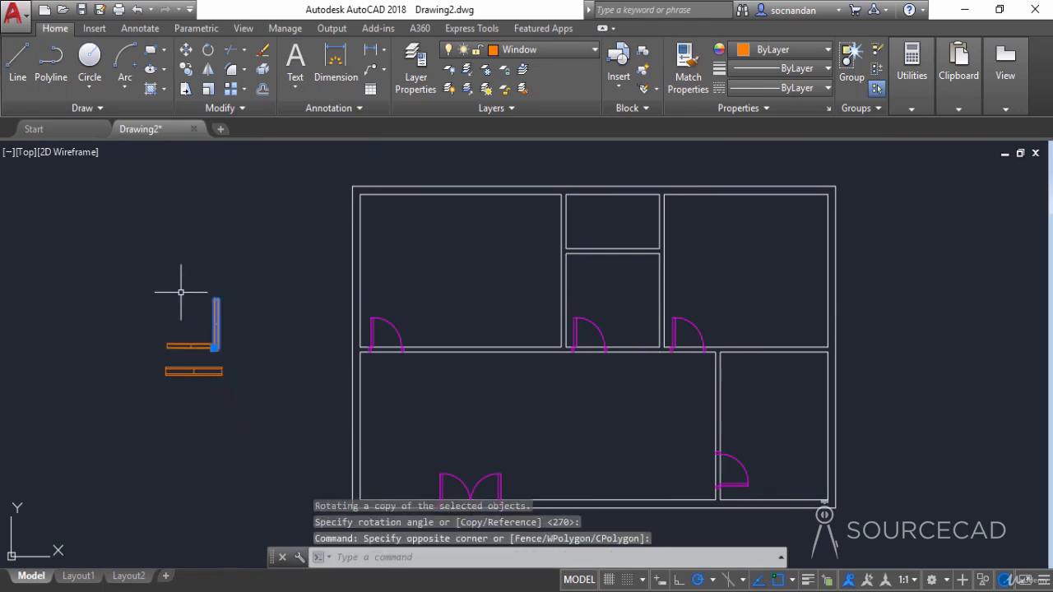
pyautogui.click(186, 49)
pyautogui.click(188, 262)
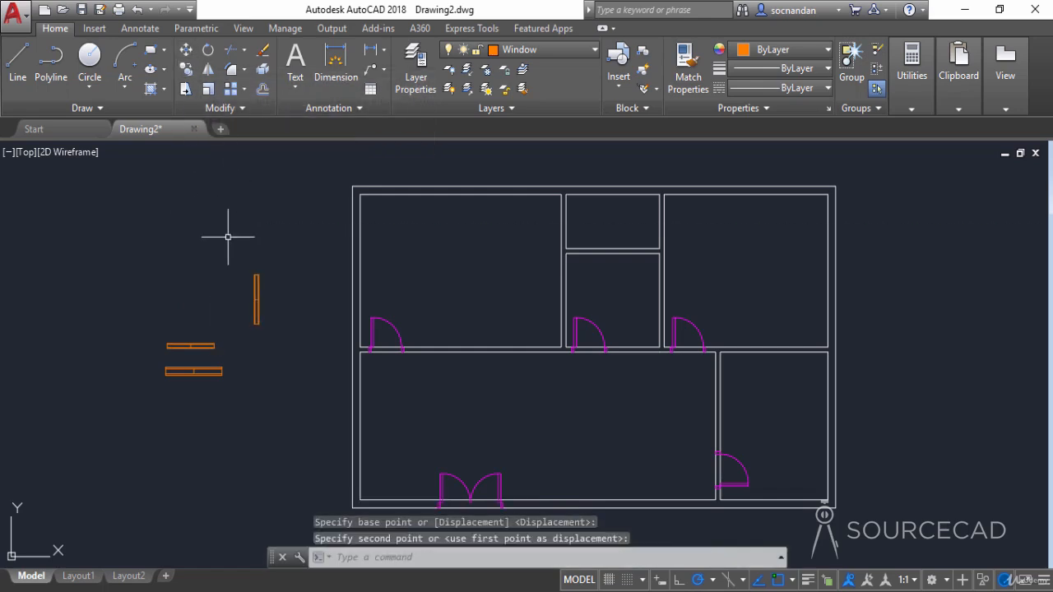
# Step: Copy the smaller vertical window by its top end into the lower right room's interior wall, above the single door
pyautogui.click(185, 71)
pyautogui.click(256, 291)
pyautogui.press('Return')
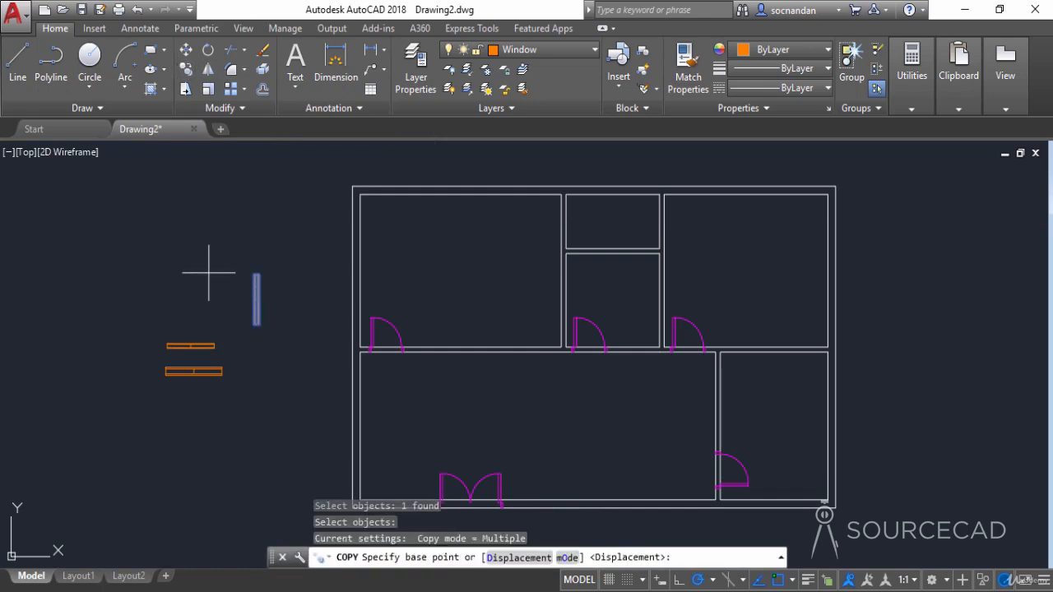
pyautogui.click(256, 268)
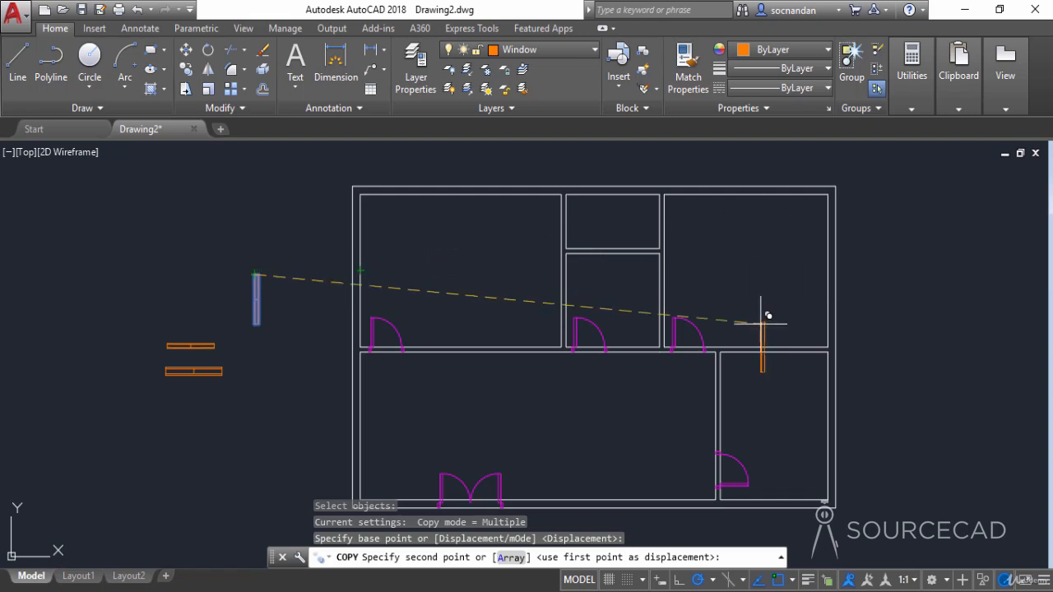
pyautogui.click(717, 381)
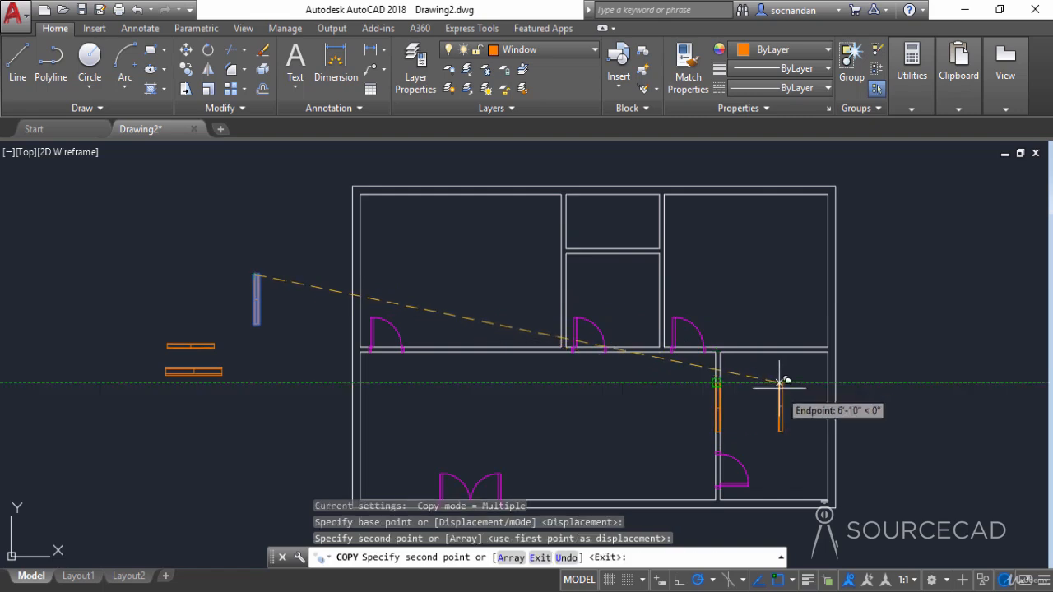
pyautogui.rightClick(739, 304)
pyautogui.click(757, 313)
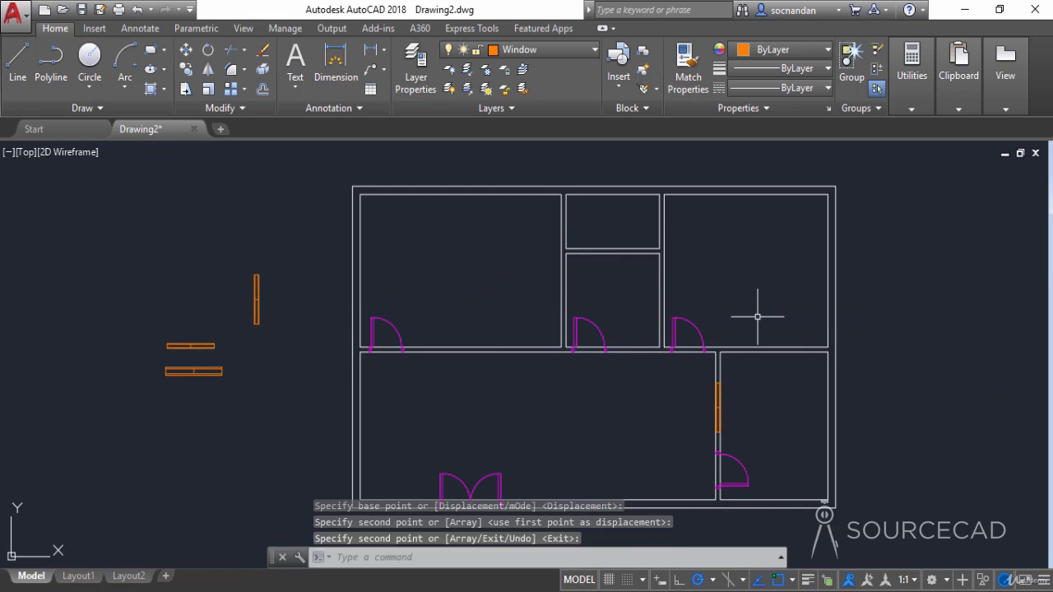
# Step: Copy the smaller horizontal window by its upper right corner into the wall below the upper left room, right of its door
pyautogui.click(185, 346)
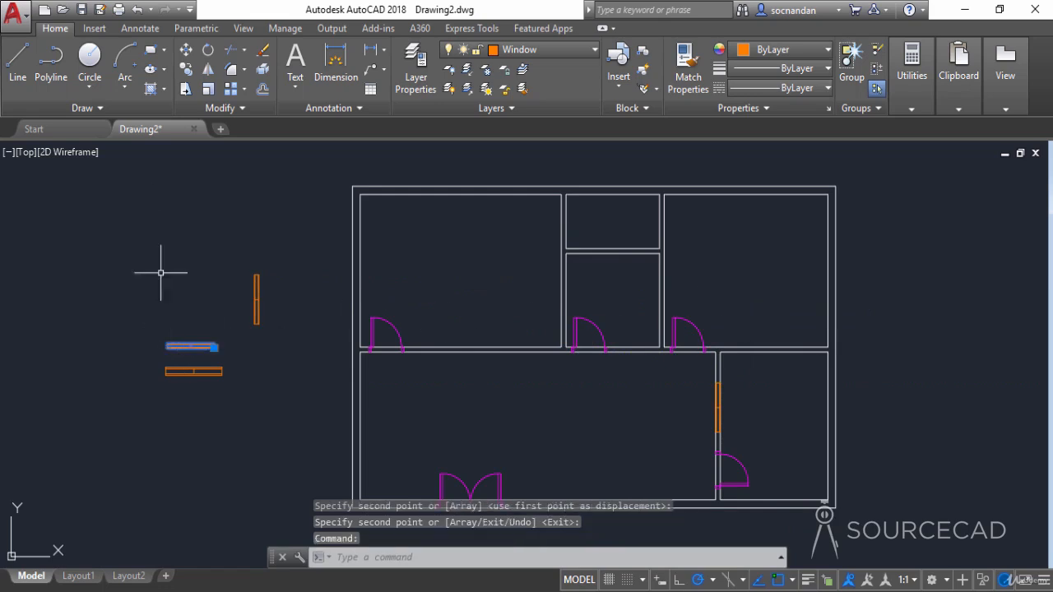
pyautogui.click(186, 69)
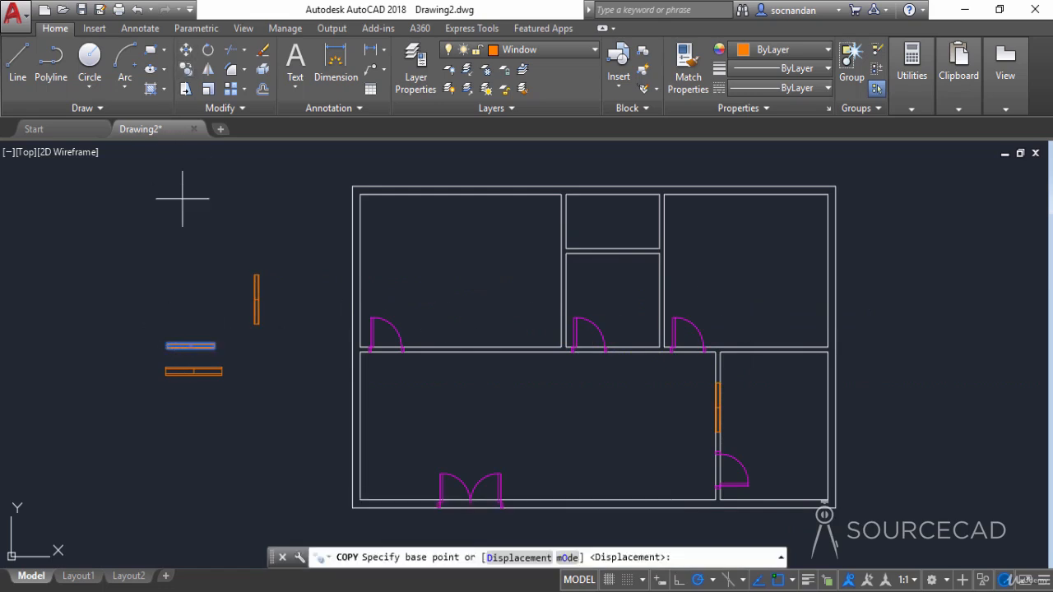
pyautogui.click(214, 343)
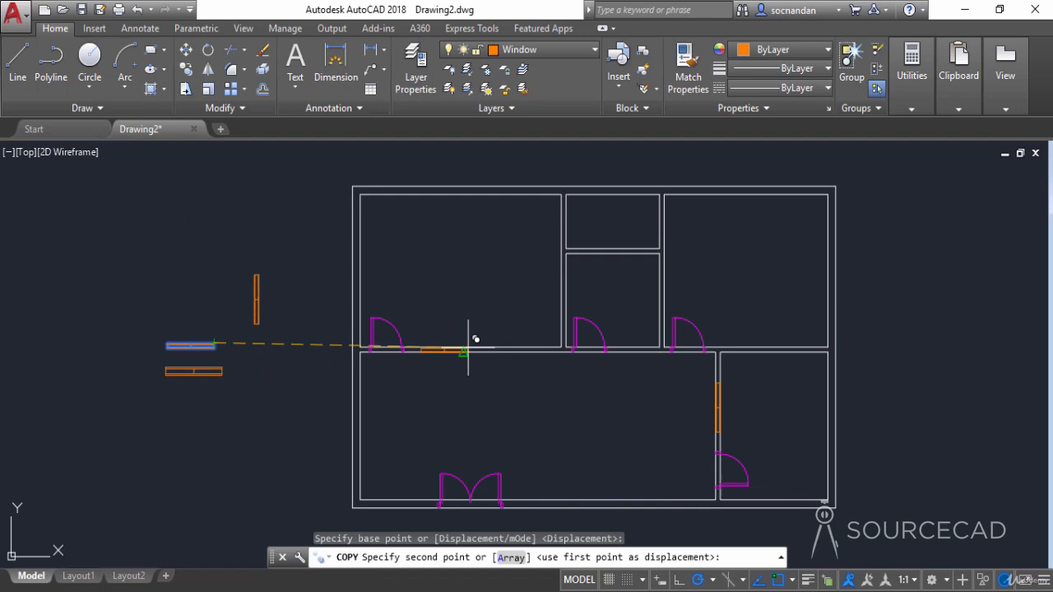
pyautogui.scroll(4, 485, 342)
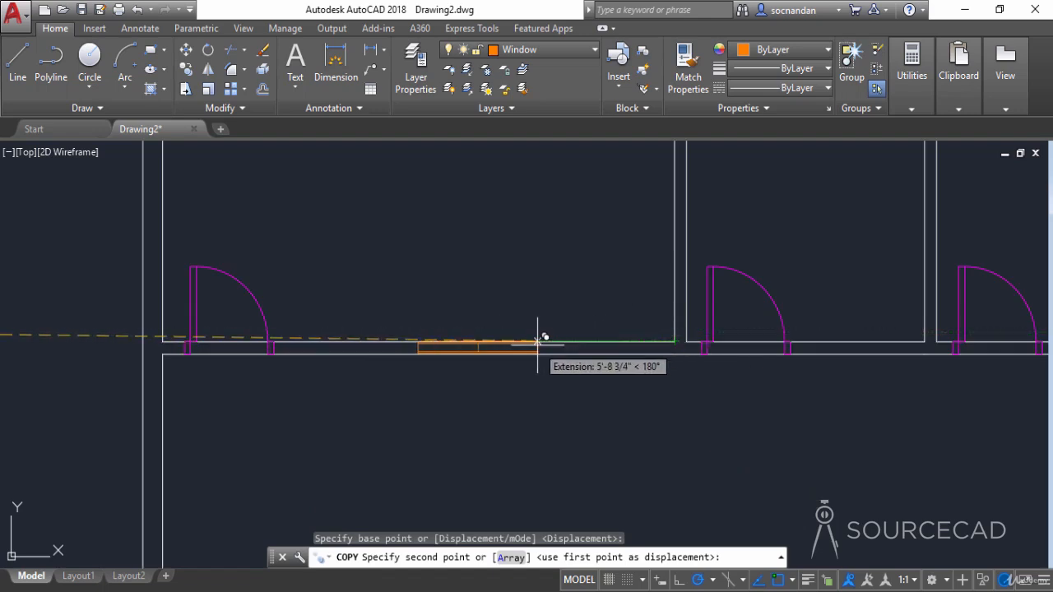
pyautogui.click(519, 341)
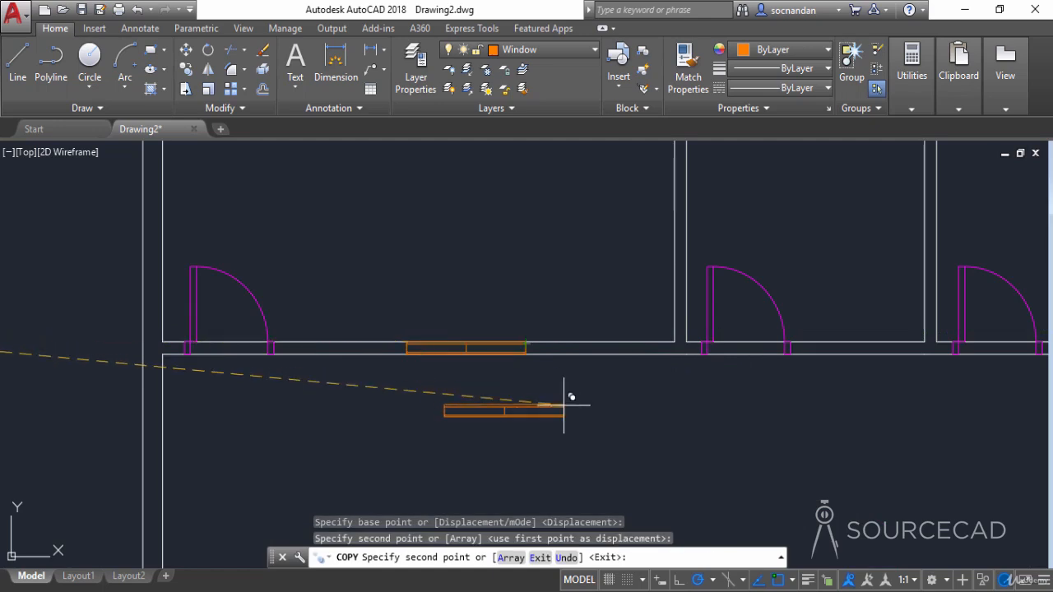
pyautogui.scroll(-4, 564, 401)
pyautogui.scroll(-3, 567, 407)
pyautogui.moveTo(588, 437); pyautogui.dragTo(522, 343, button='middle')
pyautogui.rightClick(525, 341)
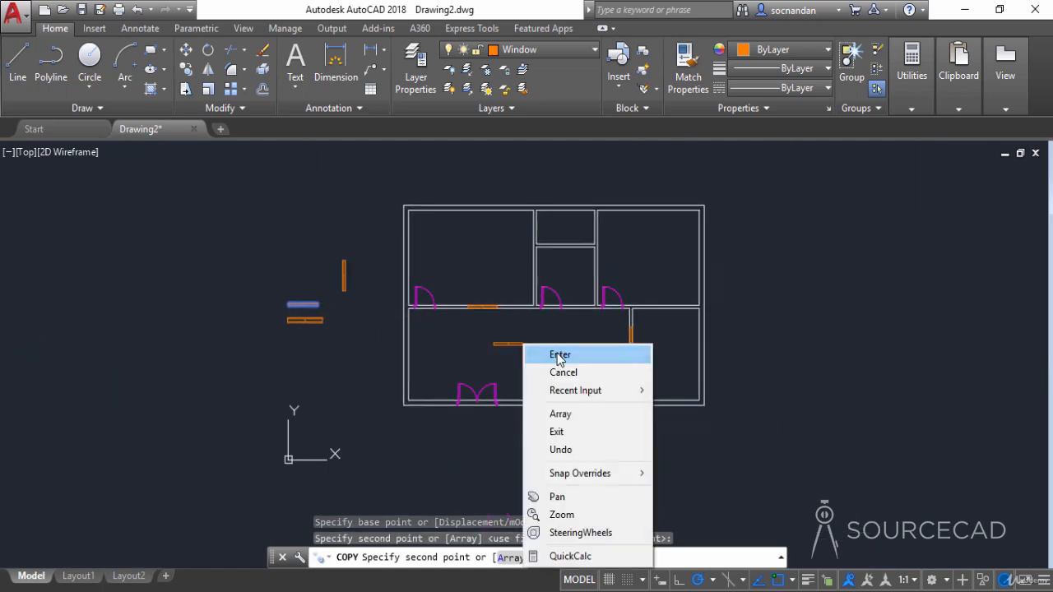
pyautogui.click(557, 355)
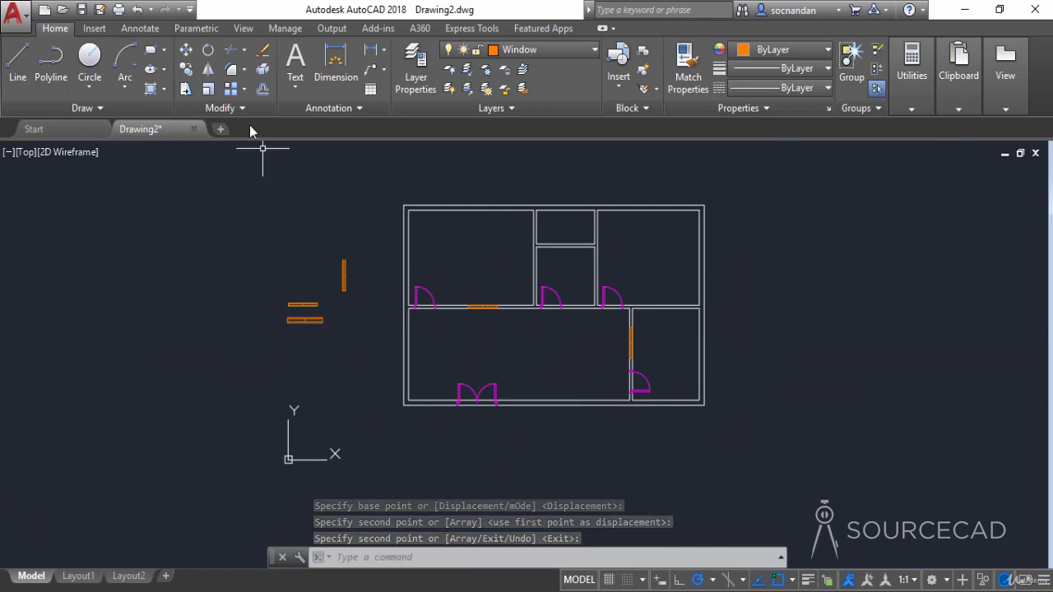
# Step: Rotate a copy of the larger horizontal window by 270° about its lower right corner, keeping the original
pyautogui.click(208, 49)
pyautogui.click(297, 321)
pyautogui.press('Return')
pyautogui.click(324, 325)
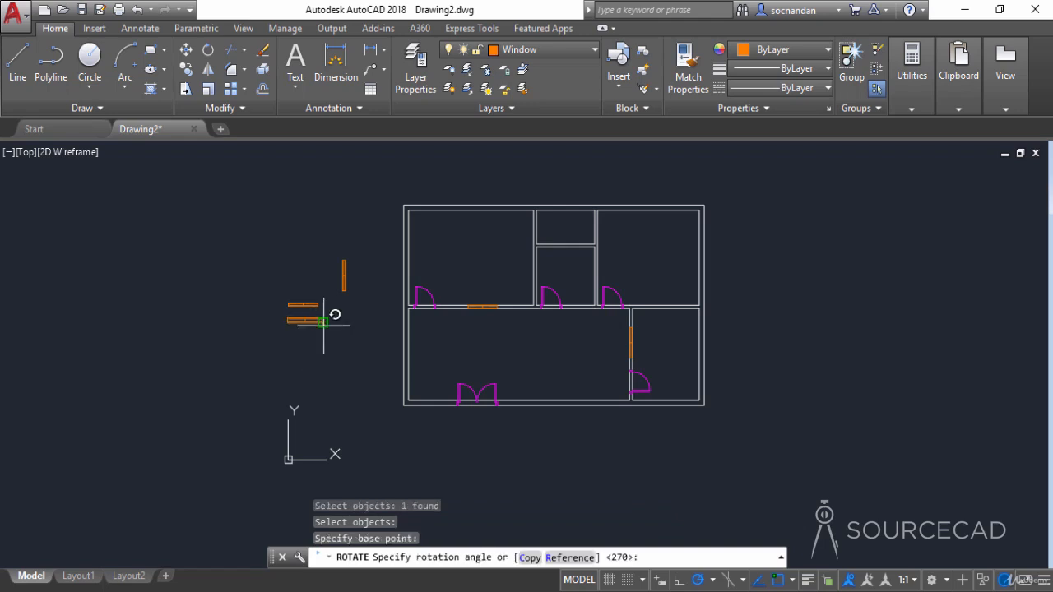
pyautogui.click(527, 559)
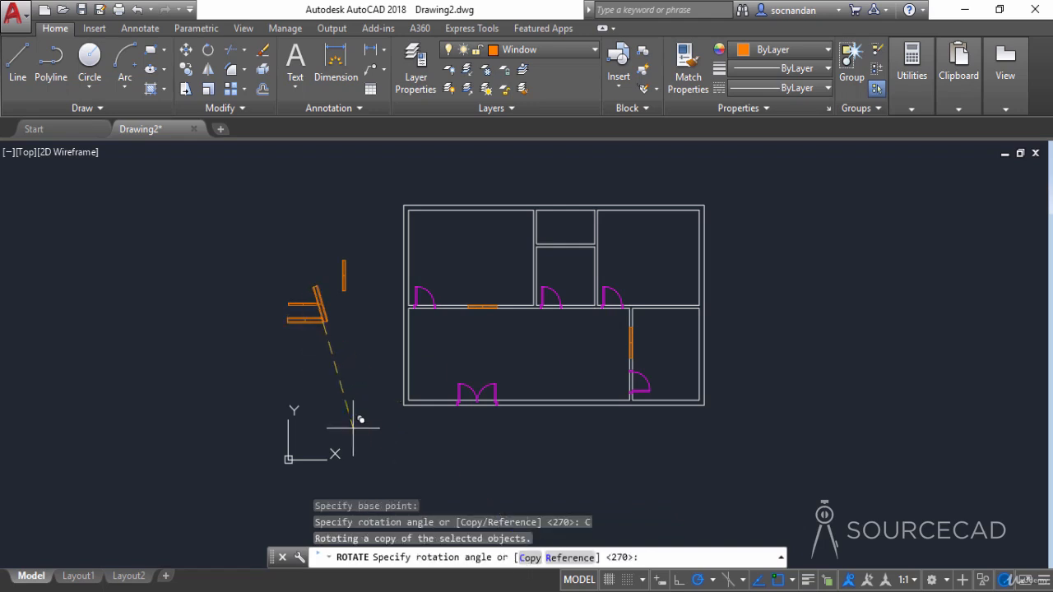
pyautogui.click(325, 377)
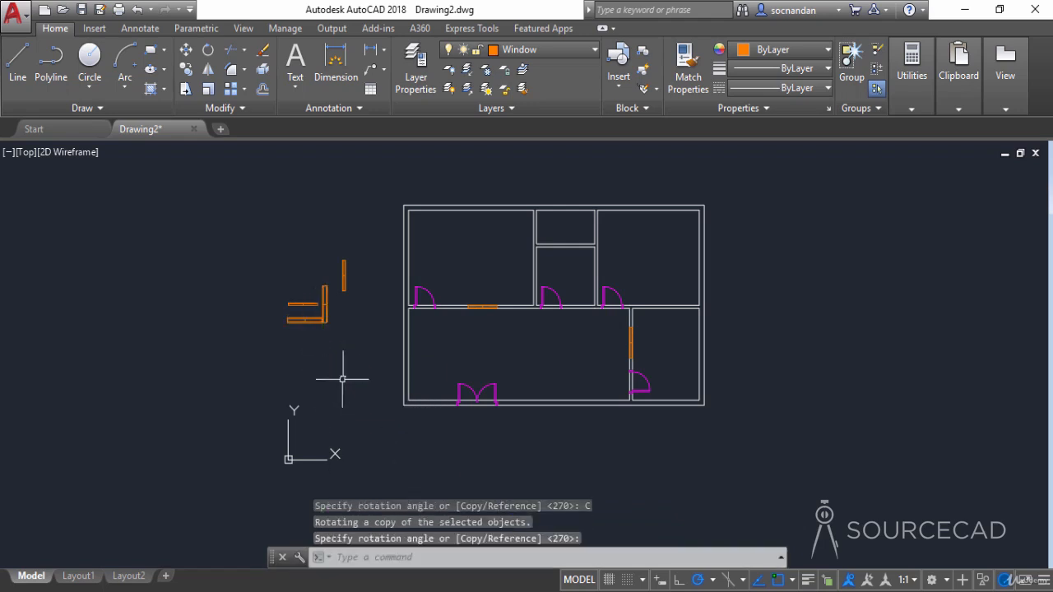
# Step: Move the larger vertical window copy down into the free space beside the floor plan
pyautogui.click(325, 291)
pyautogui.click(187, 50)
pyautogui.click(203, 254)
pyautogui.click(230, 333)
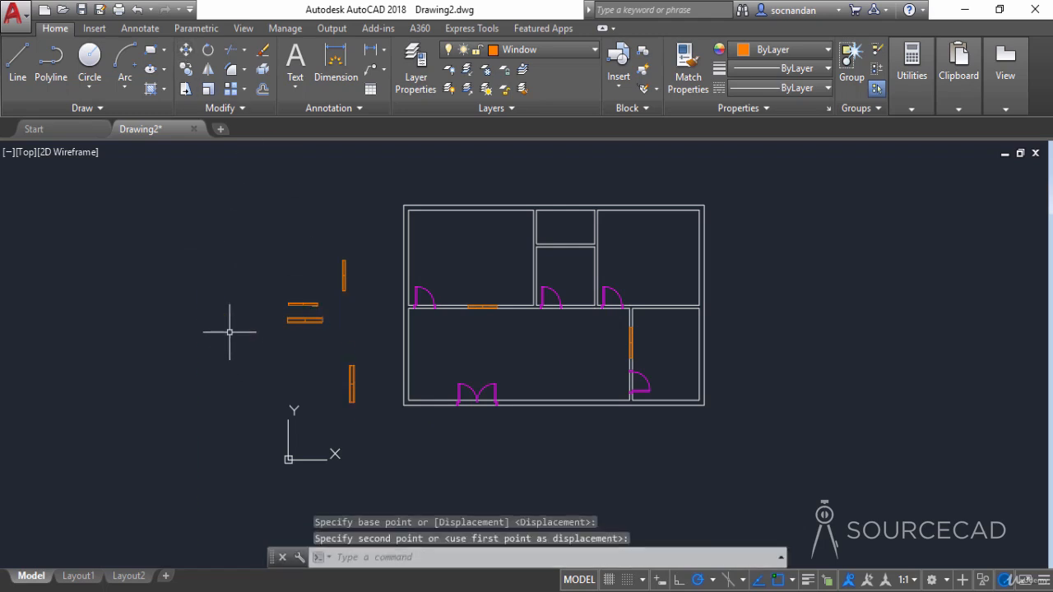
# Step: Copy the larger vertical window by its upper left corner into the left exterior wall of the upper left room
pyautogui.click(364, 418)
pyautogui.click(337, 377)
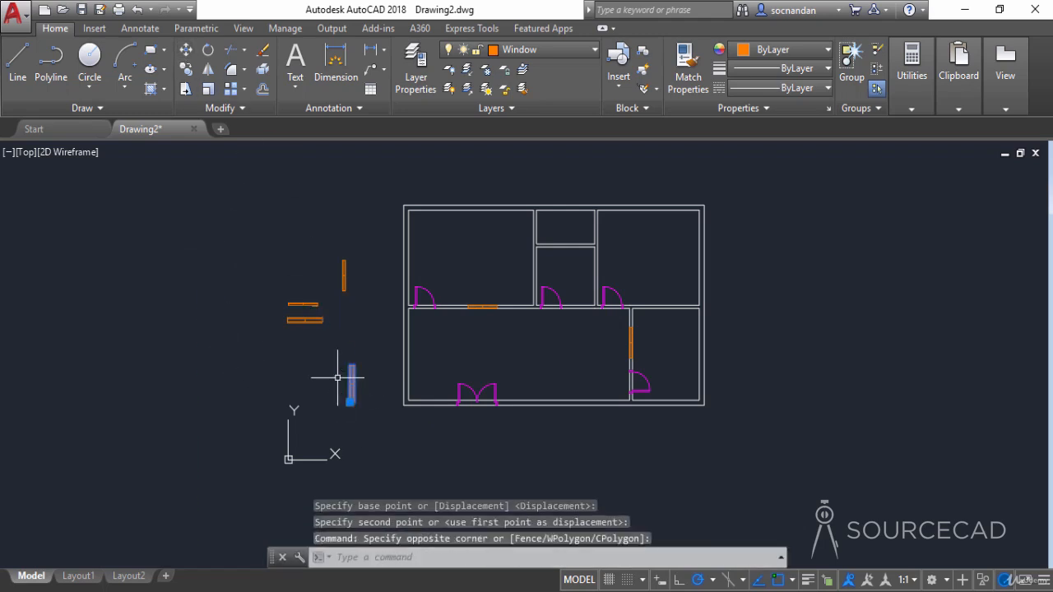
pyautogui.click(189, 70)
pyautogui.click(351, 365)
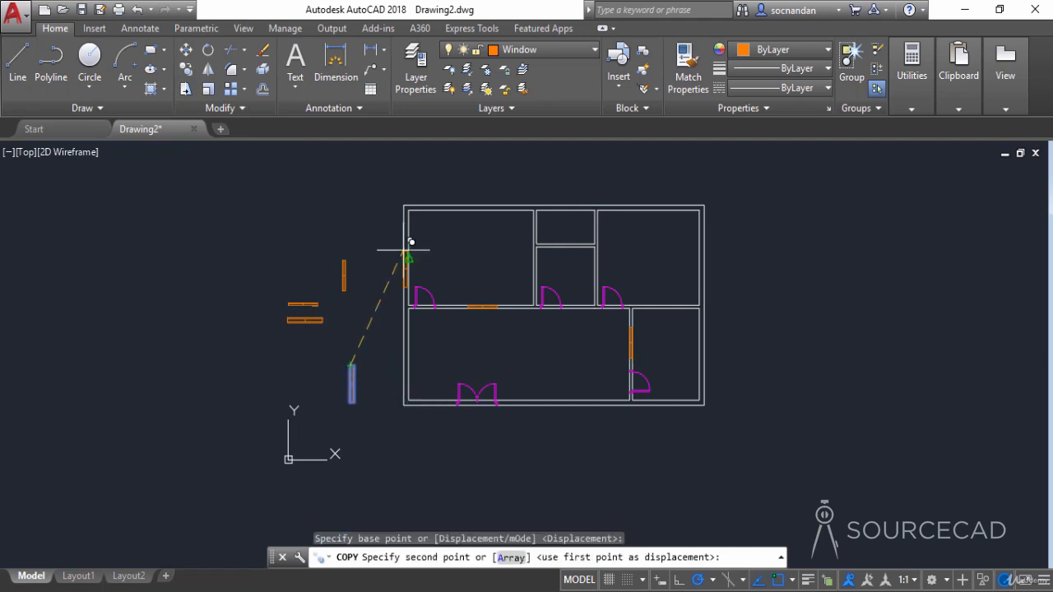
pyautogui.scroll(4, 409, 239)
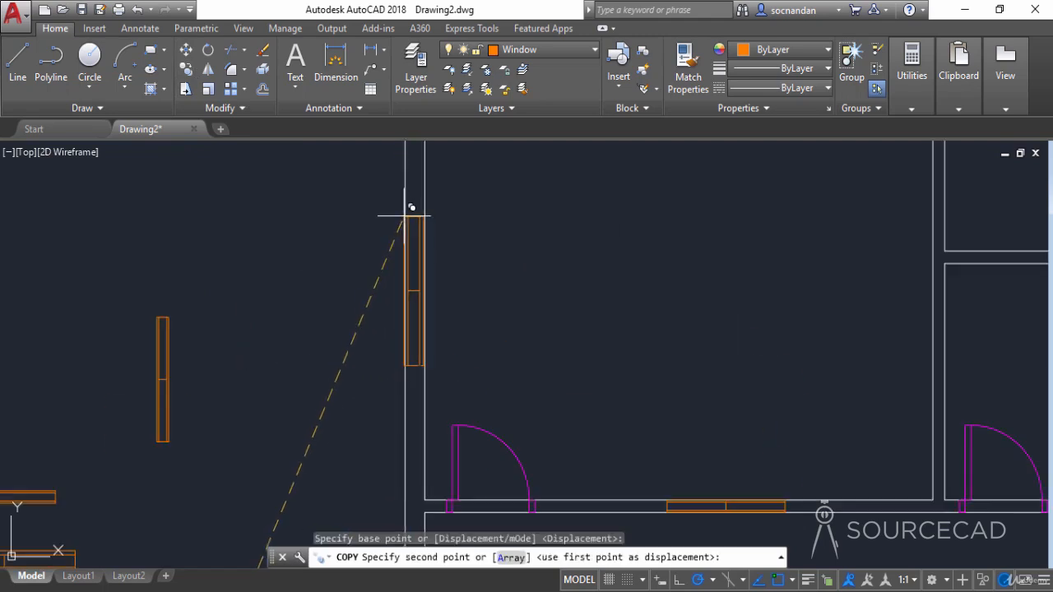
pyautogui.scroll(-3, 410, 207)
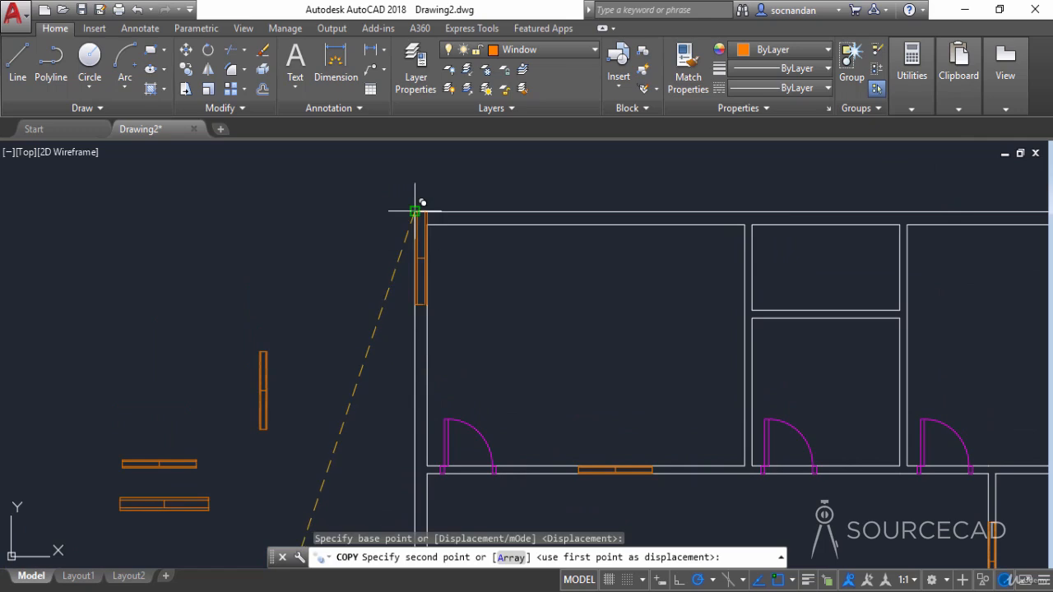
pyautogui.click(417, 284)
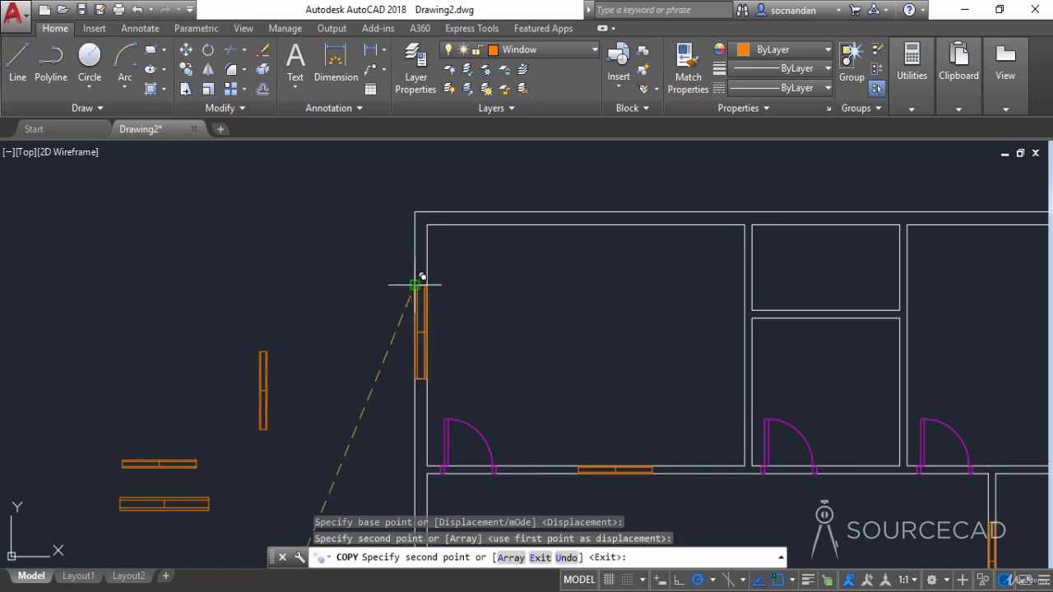
# Step: Place another copy in the upper right room's right exterior wall, about 4'-5 3/4" below the inner corner
pyautogui.scroll(-2, 510, 288)
pyautogui.moveTo(541, 300); pyautogui.dragTo(297, 264, button='middle')
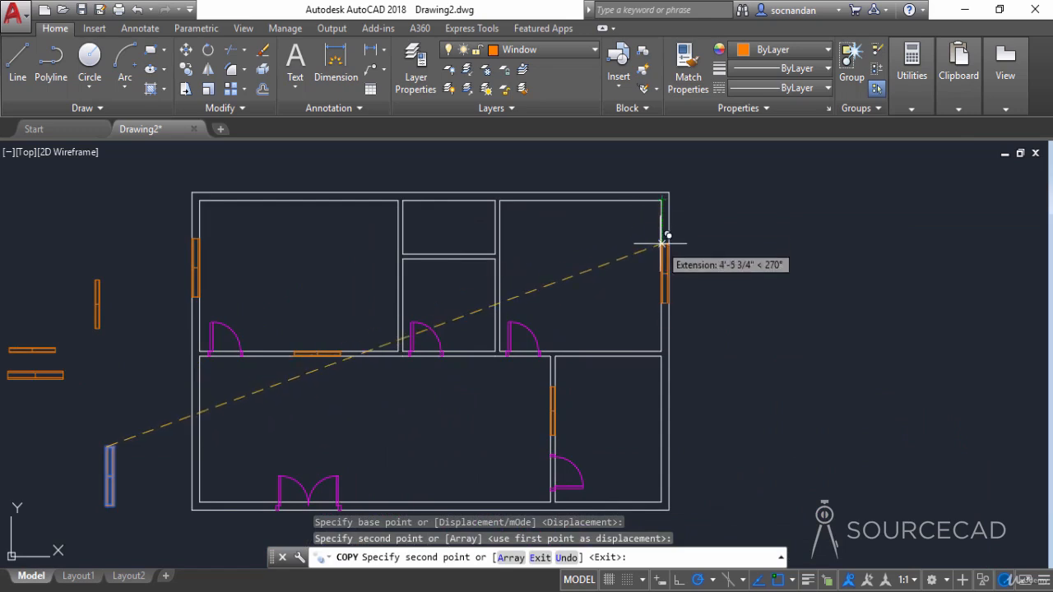
pyautogui.click(663, 243)
# Step: Place one more copy of the larger vertical window in the lower right room's right exterior wall and end the copying
pyautogui.scroll(-2, 743, 348)
pyautogui.moveTo(743, 365); pyautogui.dragTo(738, 313, button='middle')
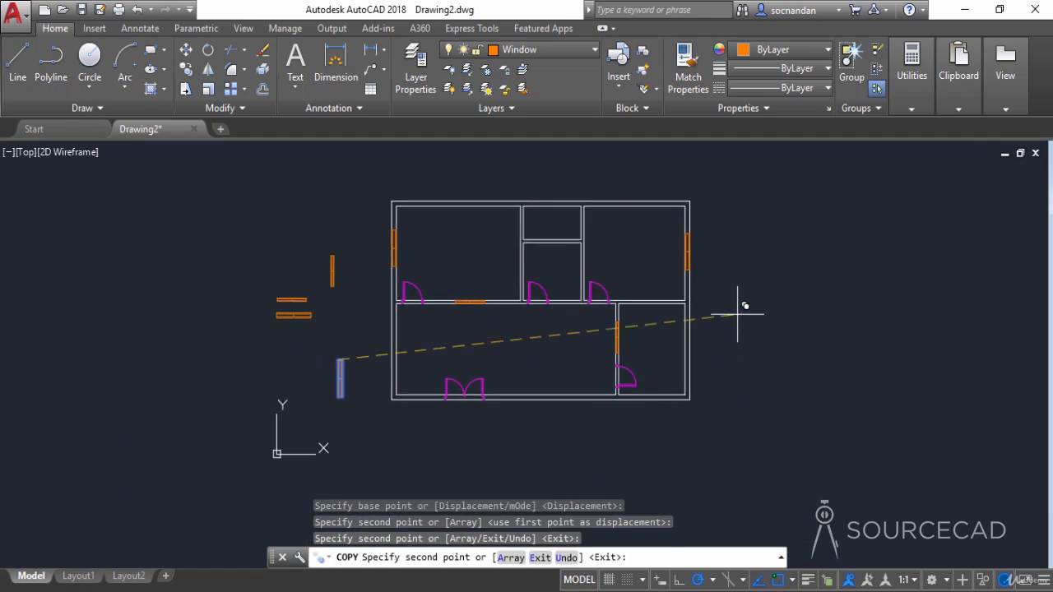
pyautogui.scroll(2, 682, 337)
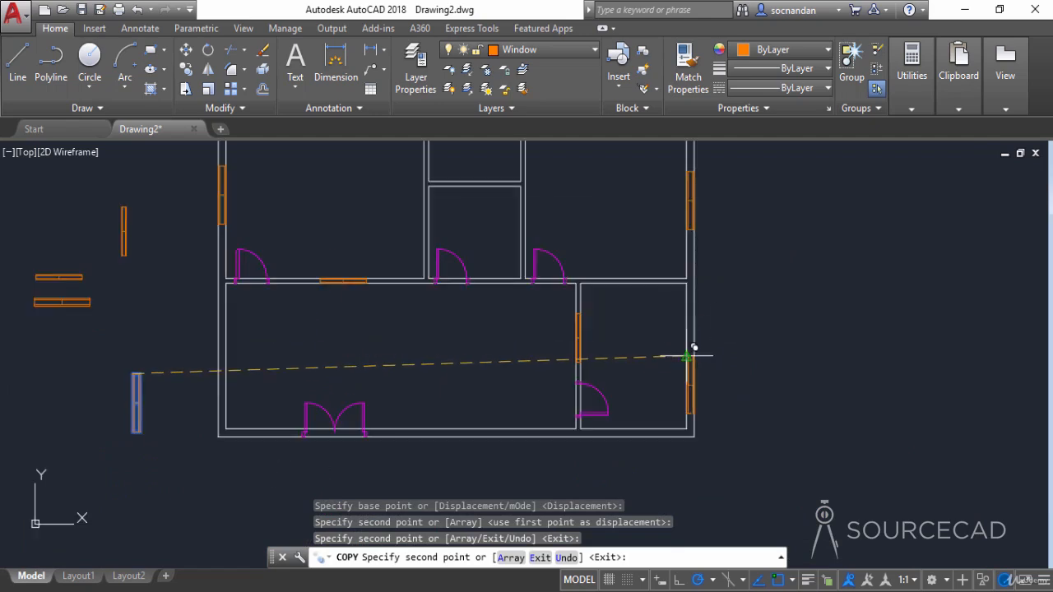
pyautogui.click(688, 336)
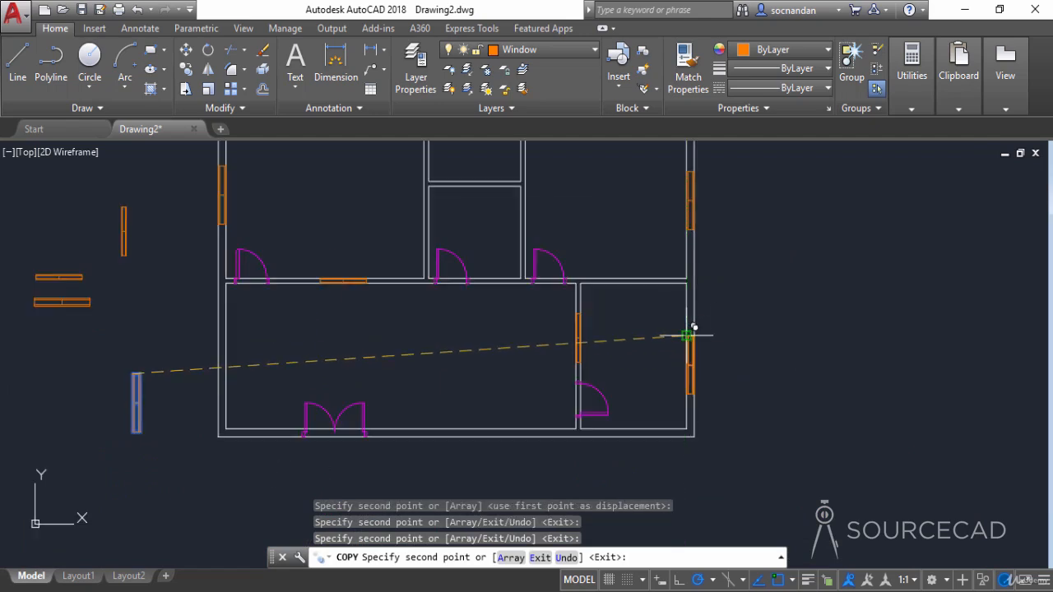
pyautogui.scroll(-2, 686, 336)
pyautogui.moveTo(686, 335); pyautogui.dragTo(726, 342, button='middle')
pyautogui.rightClick(551, 348)
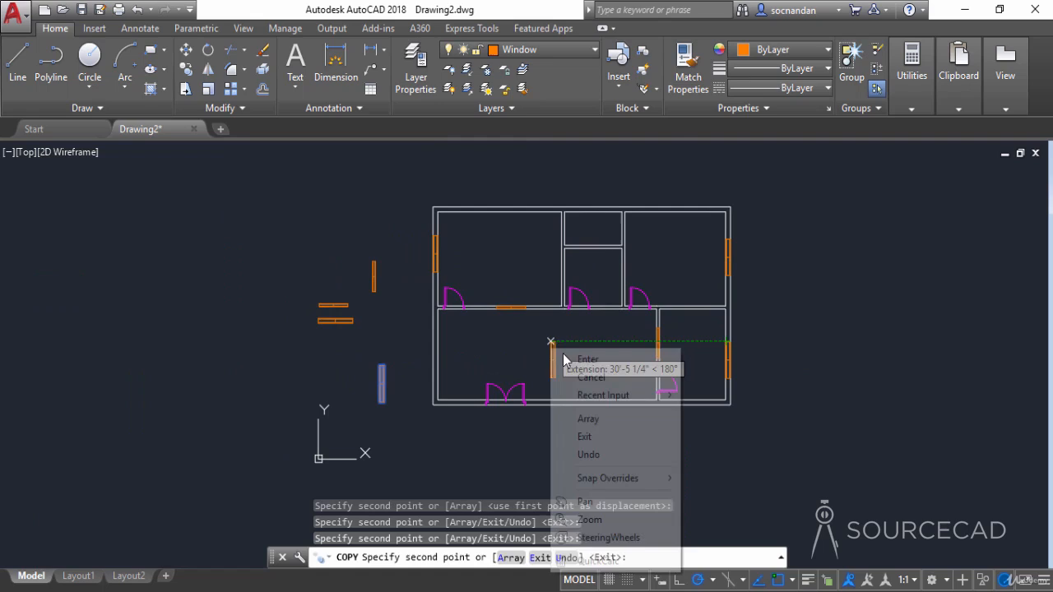
pyautogui.click(581, 360)
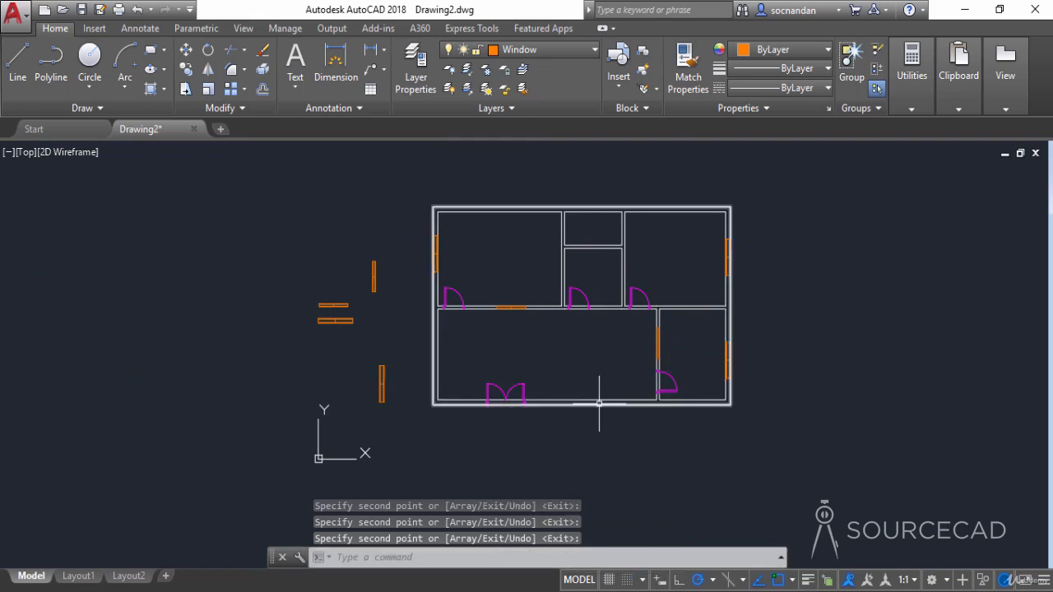
# Step: Move the larger horizontal window by its right end into the bottom exterior wall, right of the double door
pyautogui.click(346, 321)
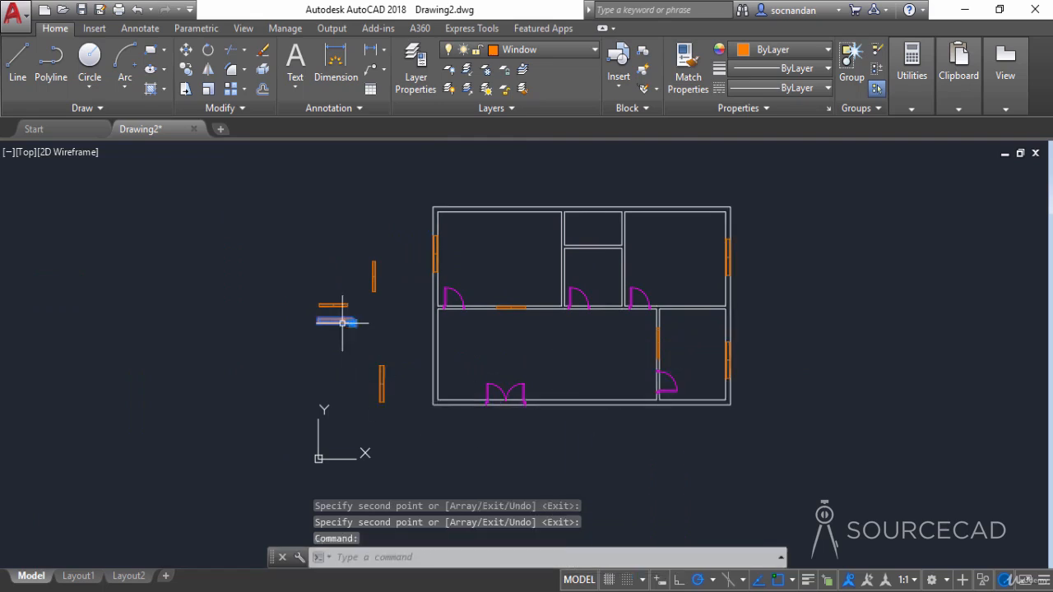
pyautogui.click(185, 51)
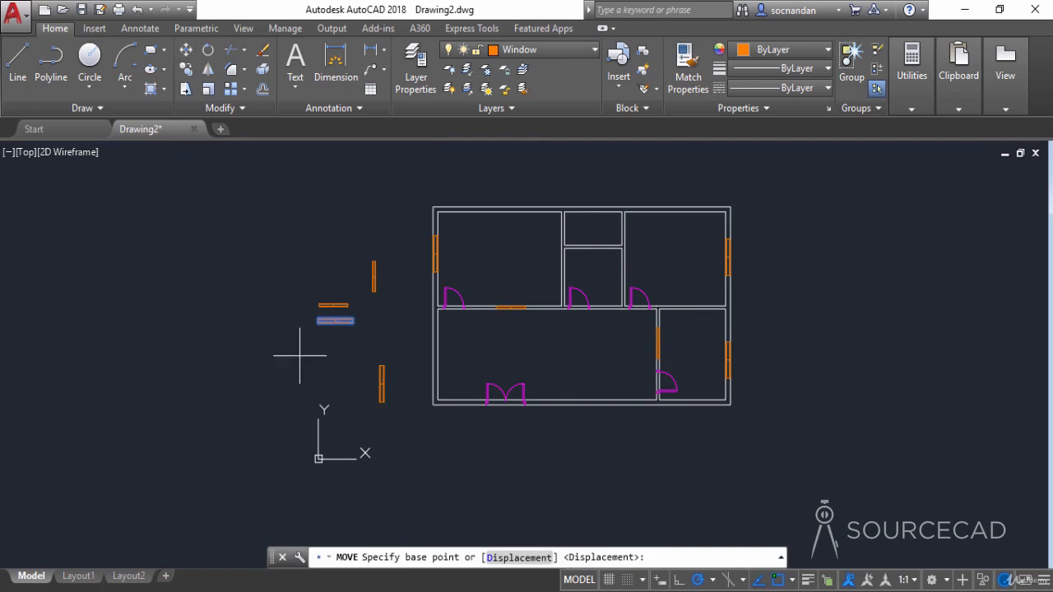
pyautogui.click(354, 322)
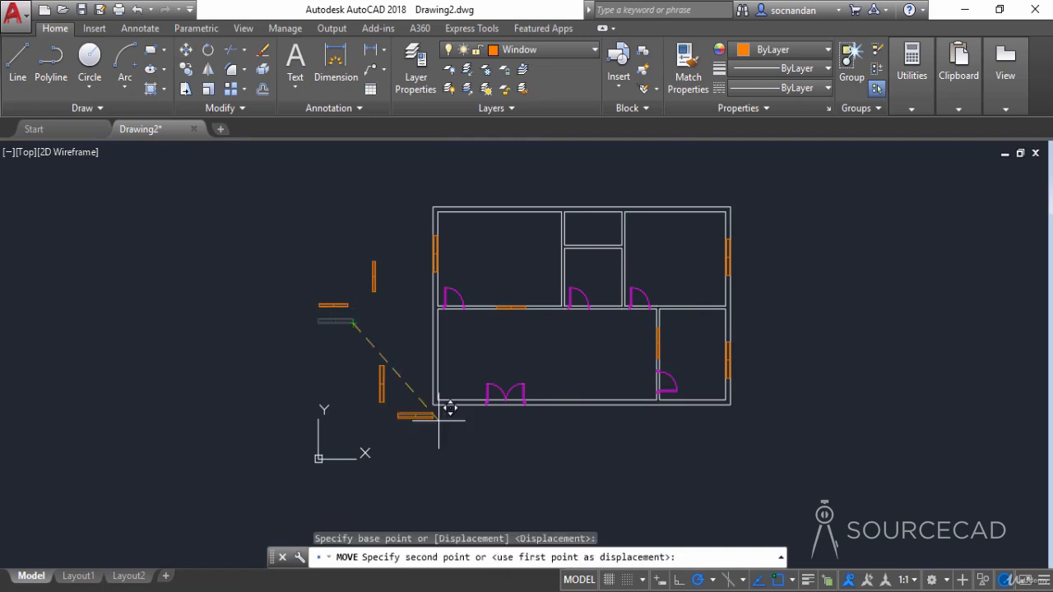
pyautogui.click(612, 396)
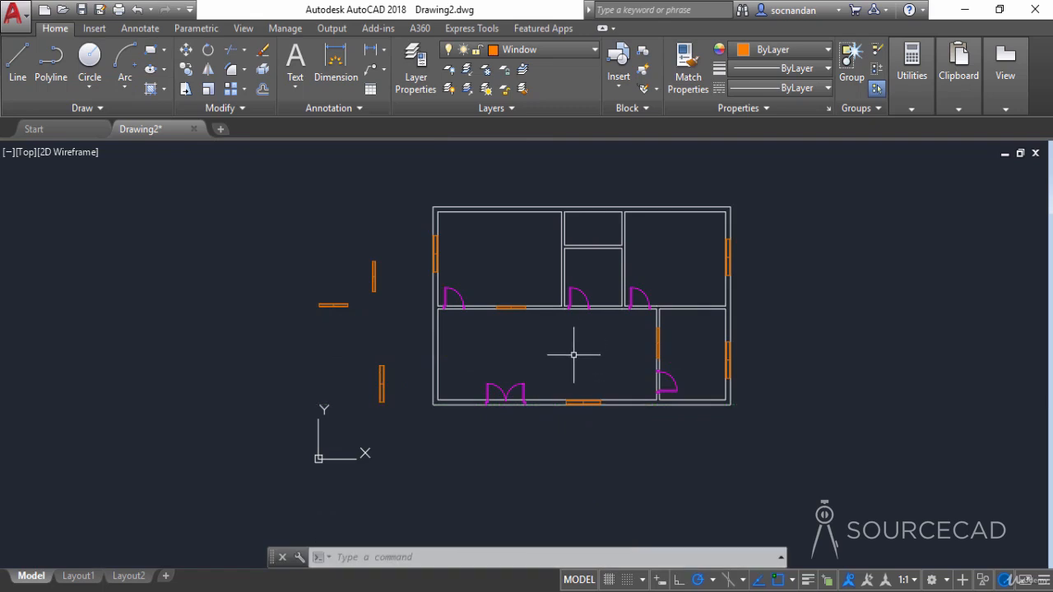
# Step: Copy the bottom wall's window by its upper right corner into the top exterior wall of the upper right room
pyautogui.scroll(4, 588, 412)
pyautogui.click(571, 389)
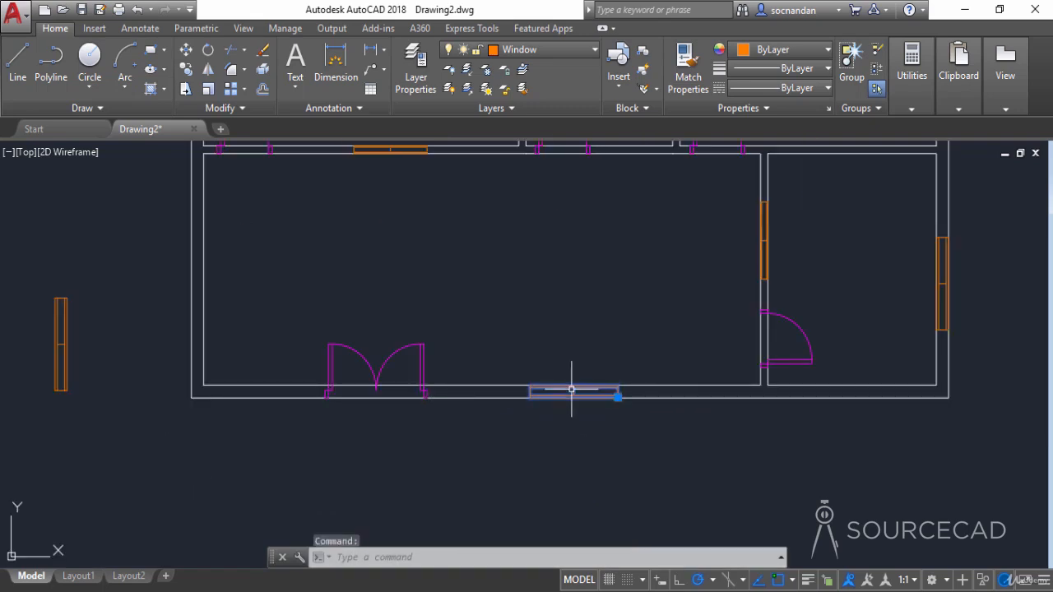
pyautogui.click(187, 70)
pyautogui.click(617, 384)
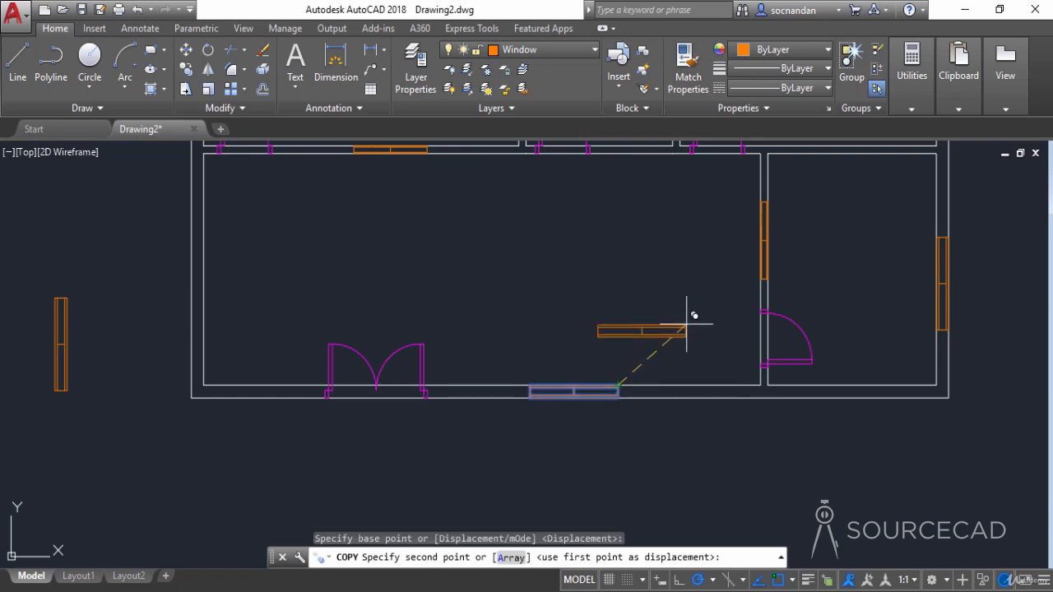
pyautogui.scroll(-3, 689, 312)
pyautogui.scroll(1, 679, 343)
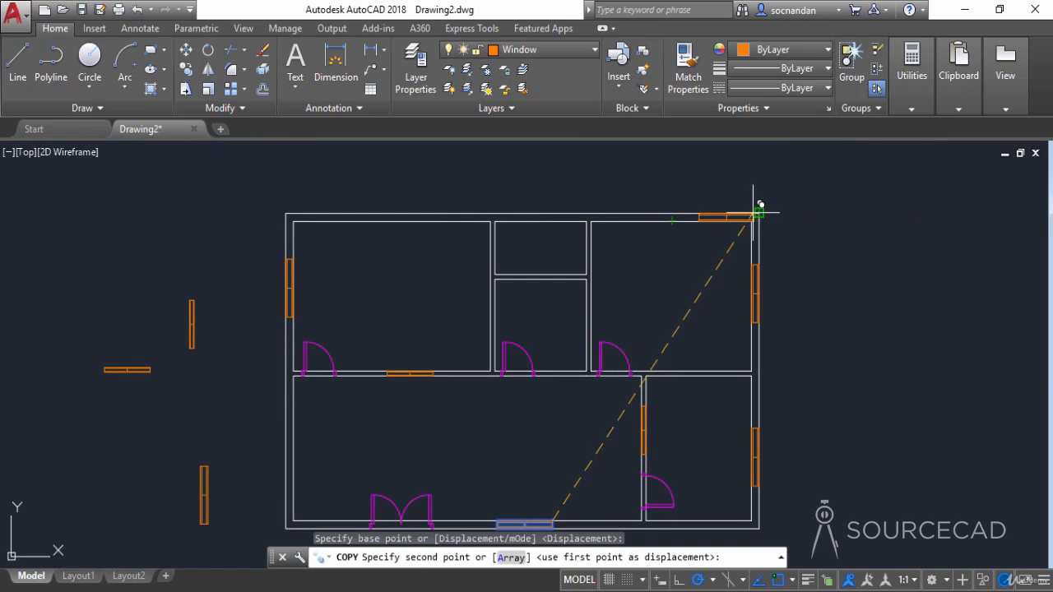
pyautogui.click(704, 212)
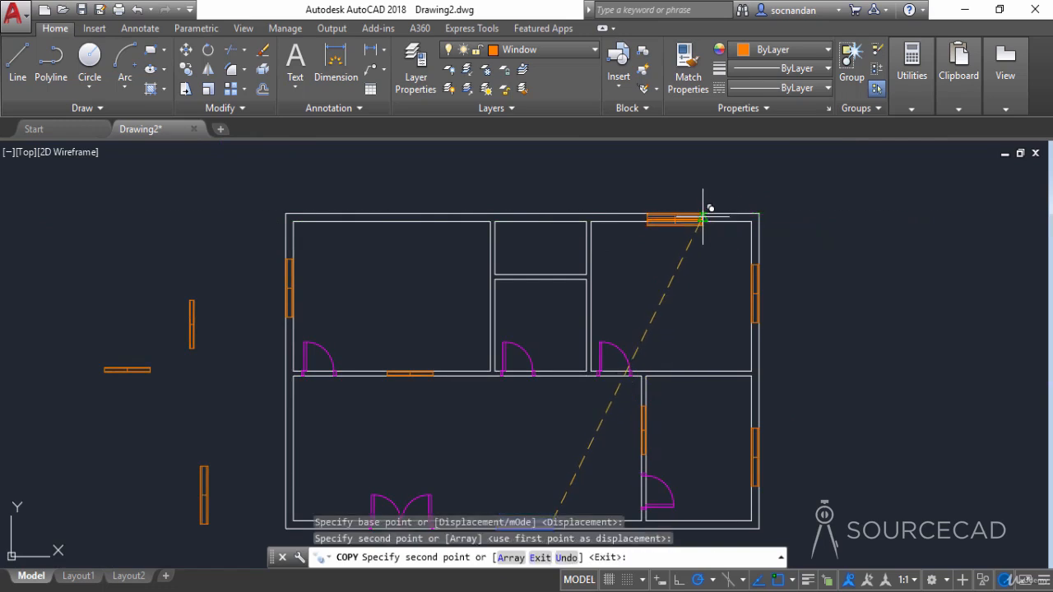
pyautogui.scroll(-2, 714, 296)
pyautogui.rightClick(713, 293)
pyautogui.click(741, 304)
# Step: Erase the three leftover windows outside the floor plan
pyautogui.click(411, 436)
pyautogui.click(329, 299)
pyautogui.rightClick(326, 302)
pyautogui.click(342, 321)
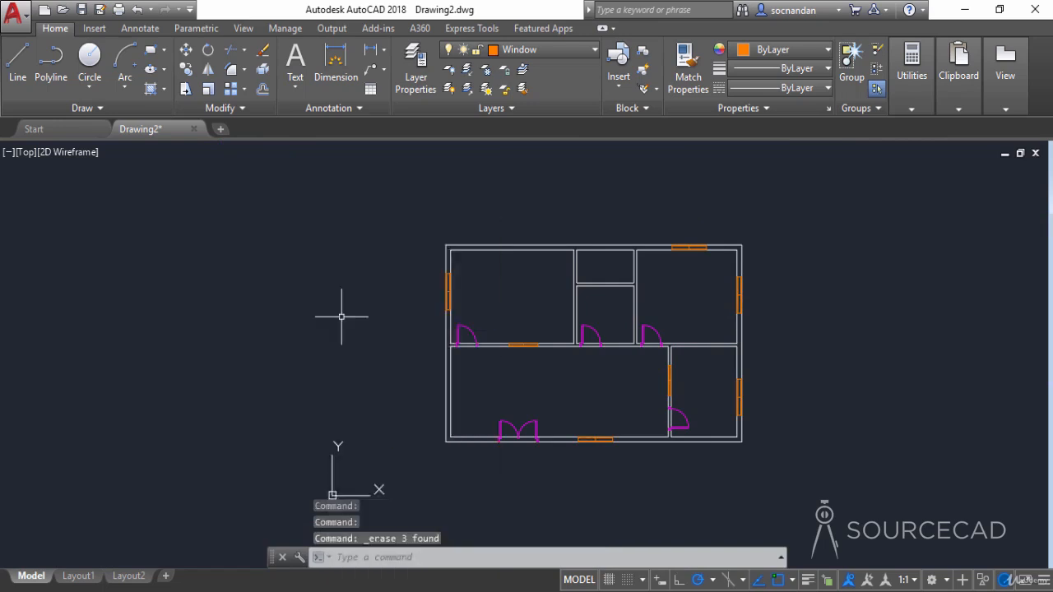
# Step: Trim the wall lines out of the door openings in the central horizontal wall, using all objects as cutting edges
pyautogui.moveTo(554, 419); pyautogui.dragTo(484, 366, button='middle')
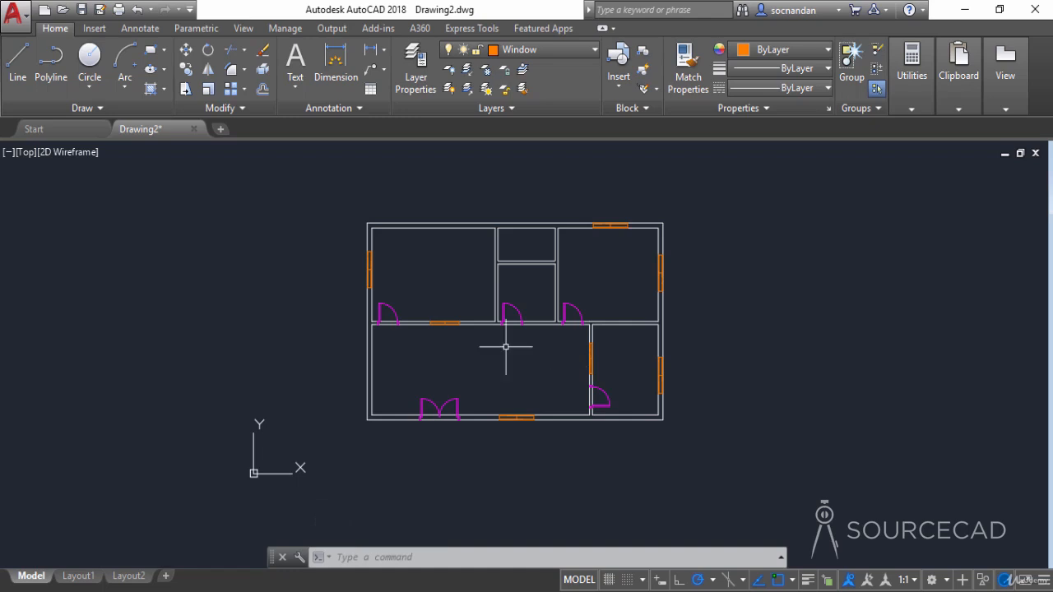
pyautogui.scroll(3, 505, 347)
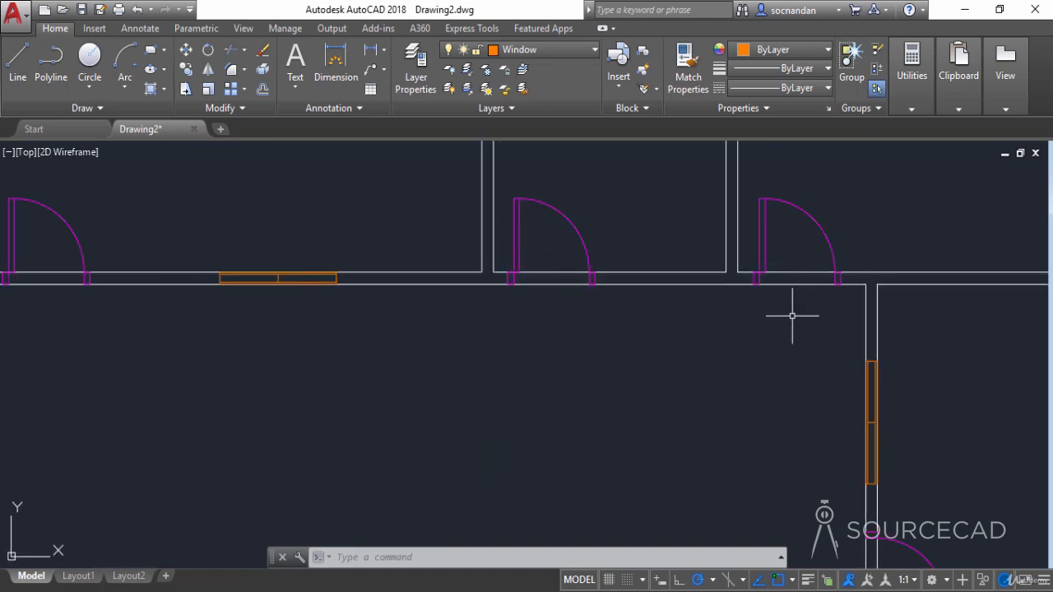
pyautogui.click(231, 51)
pyautogui.press('Return')
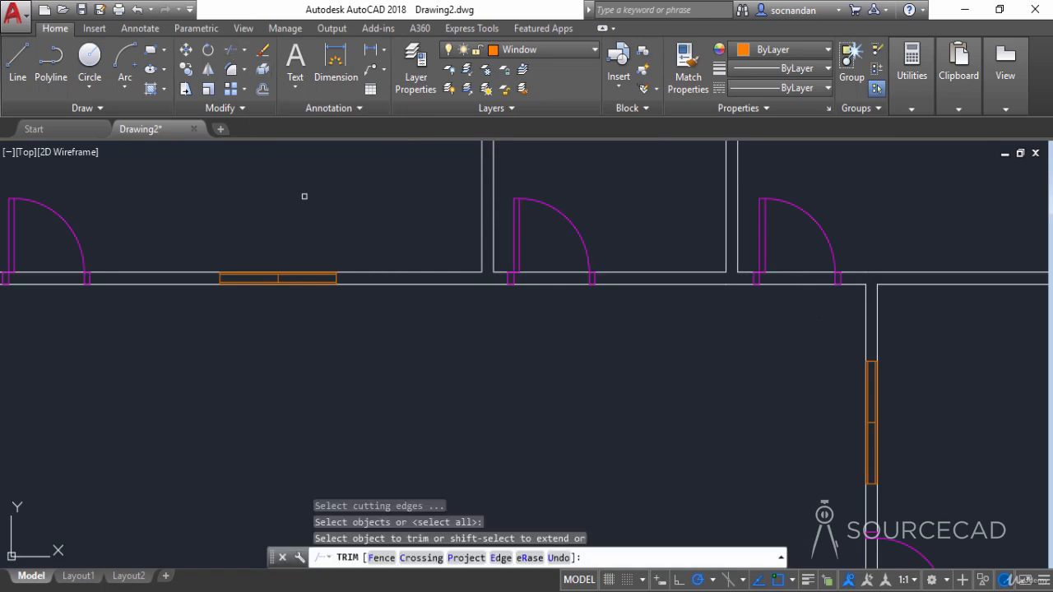
pyautogui.click(558, 310)
pyautogui.click(542, 252)
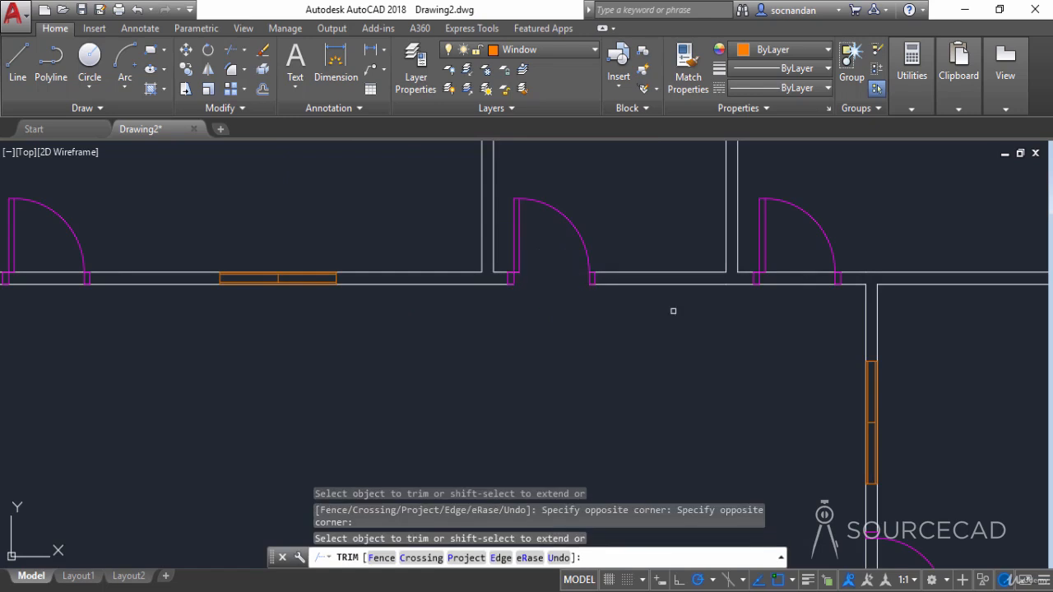
pyautogui.click(816, 316)
pyautogui.click(793, 254)
pyautogui.scroll(-2, 401, 346)
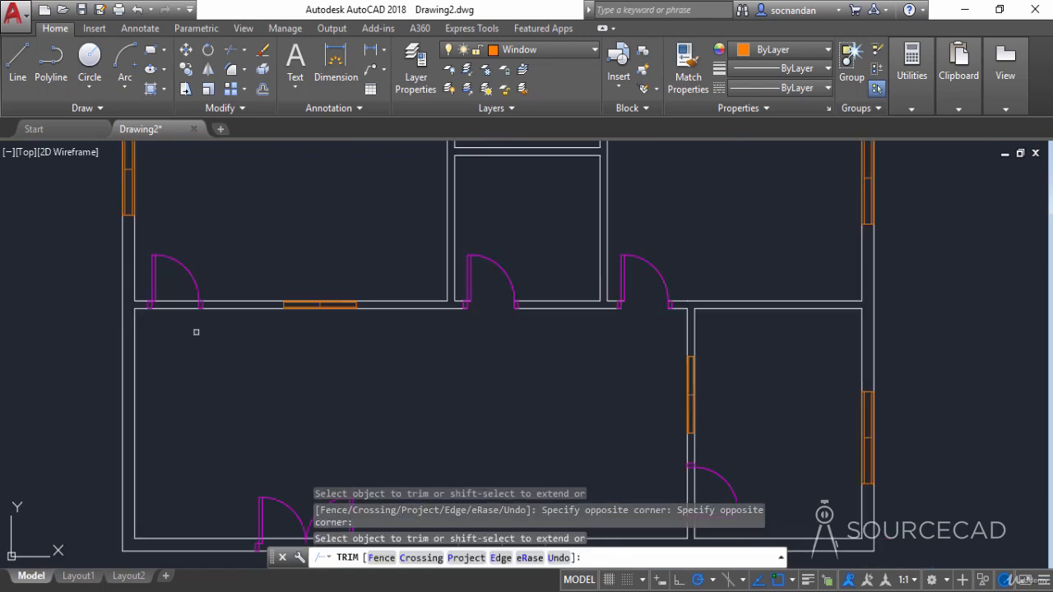
# Step: Trim the exterior wall lines out of the double door's opening in the bottom wall
pyautogui.moveTo(311, 500); pyautogui.dragTo(369, 352, button='middle')
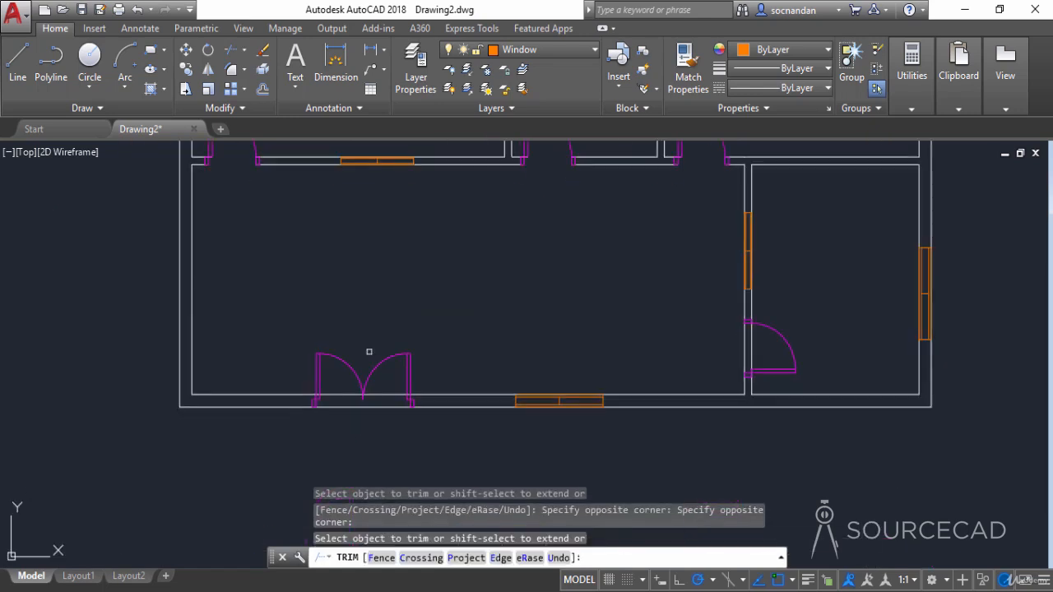
pyautogui.click(362, 409)
pyautogui.click(385, 381)
pyautogui.click(380, 390)
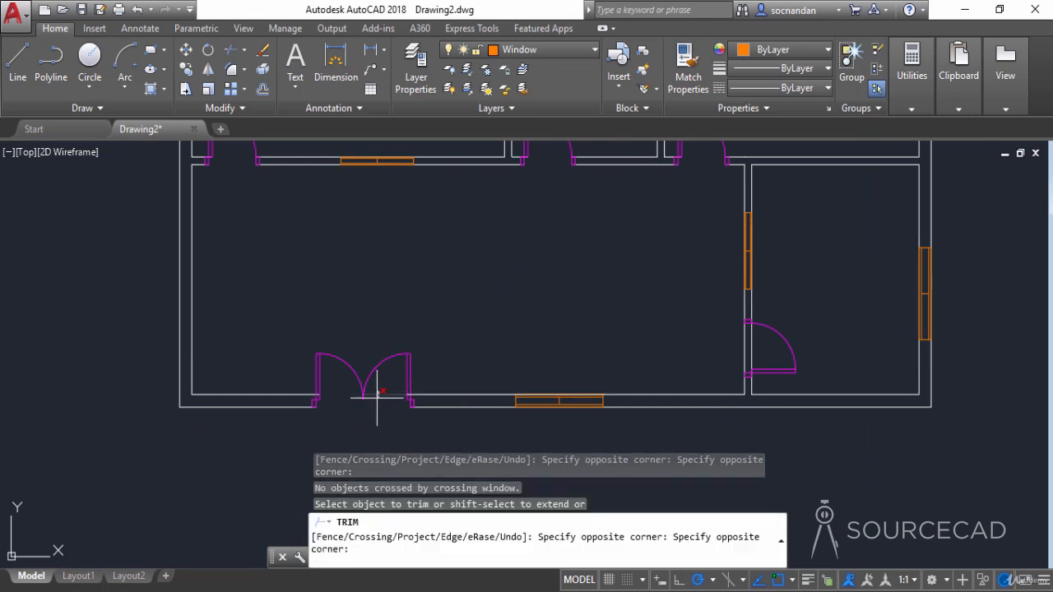
pyautogui.click(376, 403)
# Step: Trim the wall lines out of the lower right room's door opening and end the trimming
pyautogui.click(763, 371)
pyautogui.click(700, 362)
pyautogui.scroll(-2, 678, 335)
pyautogui.moveTo(655, 308); pyautogui.dragTo(635, 409, button='middle')
pyautogui.rightClick(572, 391)
pyautogui.click(633, 174)
pyautogui.moveTo(608, 410); pyautogui.dragTo(570, 413, button='middle')
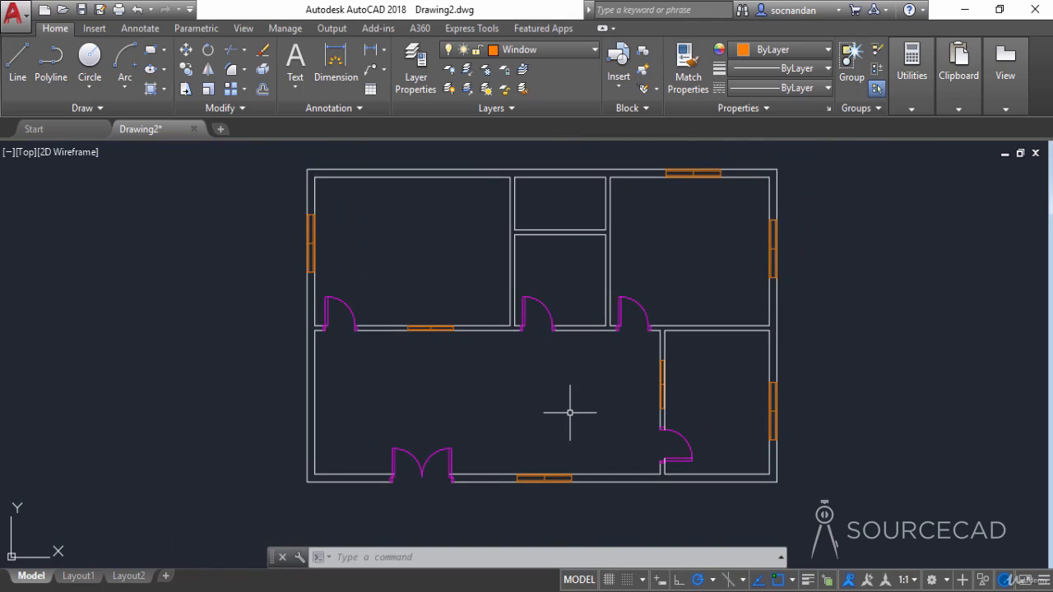
# Step: Save the drawing to the Desktop under the name Floor Plan
pyautogui.click(82, 10)
pyautogui.click(322, 392)
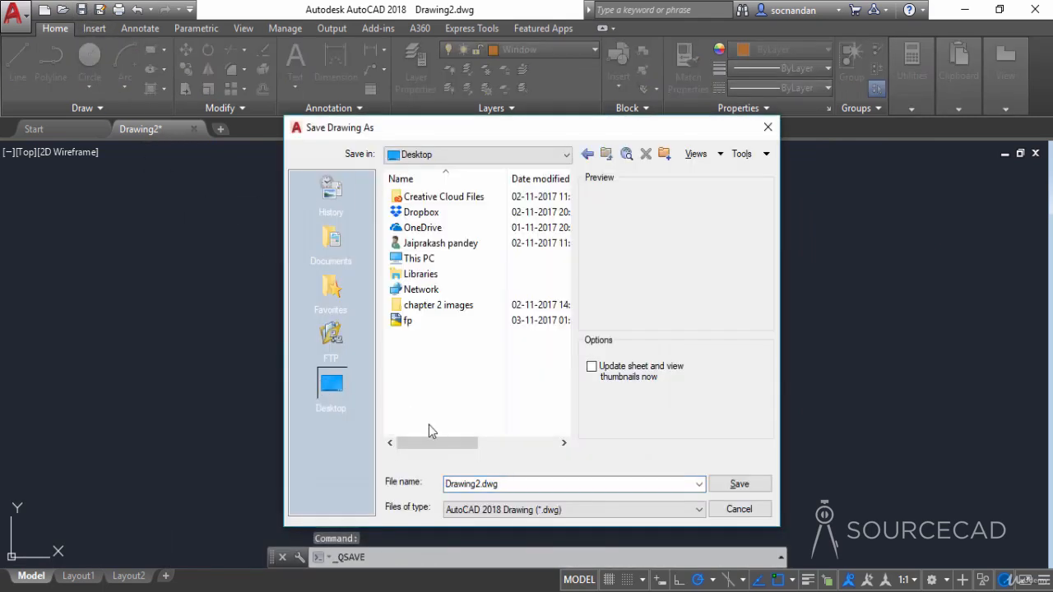
pyautogui.moveTo(445, 485); pyautogui.dragTo(505, 484)
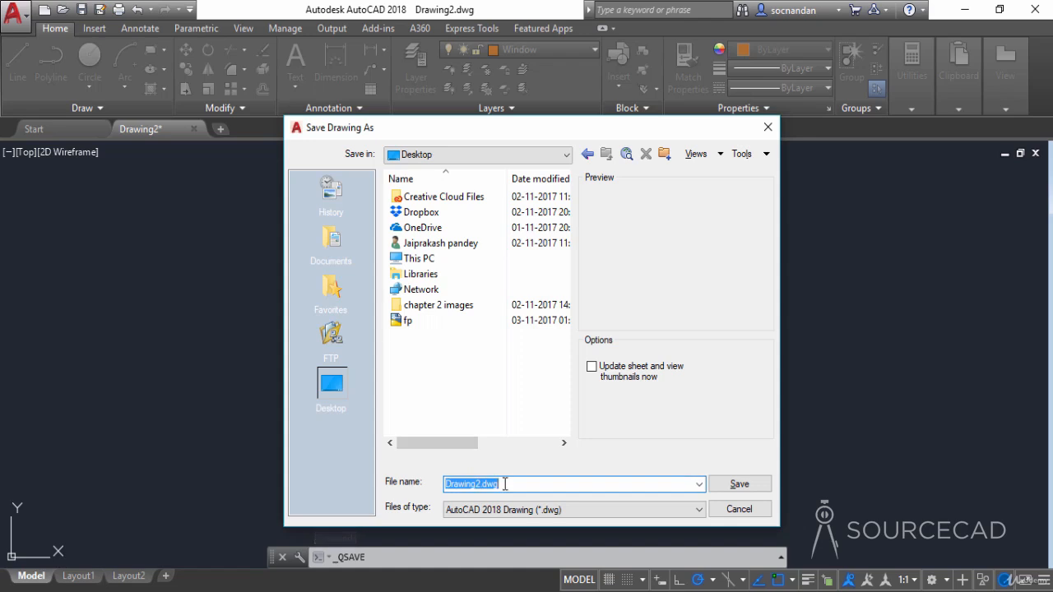
pyautogui.write('Floor Plan')
pyautogui.click(746, 484)
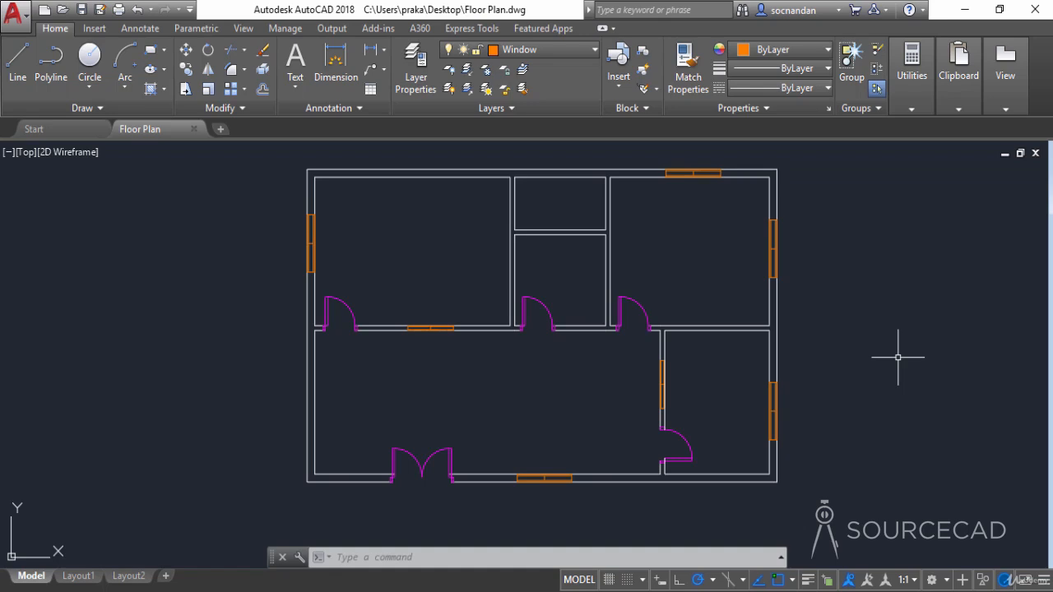
# Step: Open the blocks of the sample House Designer.dwg in DesignCenter and insert Bath Tub - 26 x 60 in. left of the floor plan
pyautogui.hotkey('ctrl', '2')
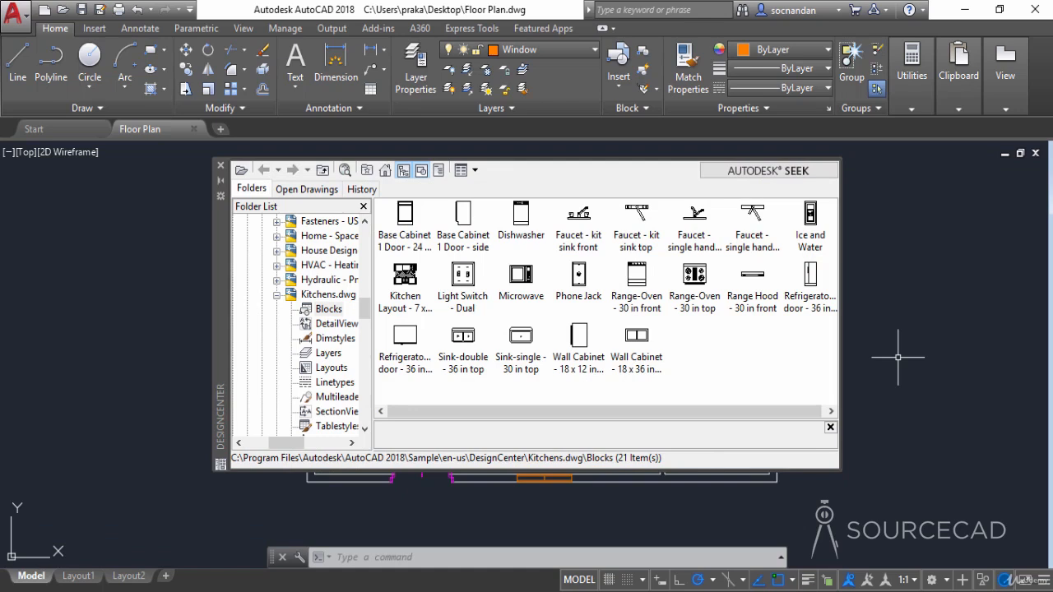
pyautogui.click(386, 171)
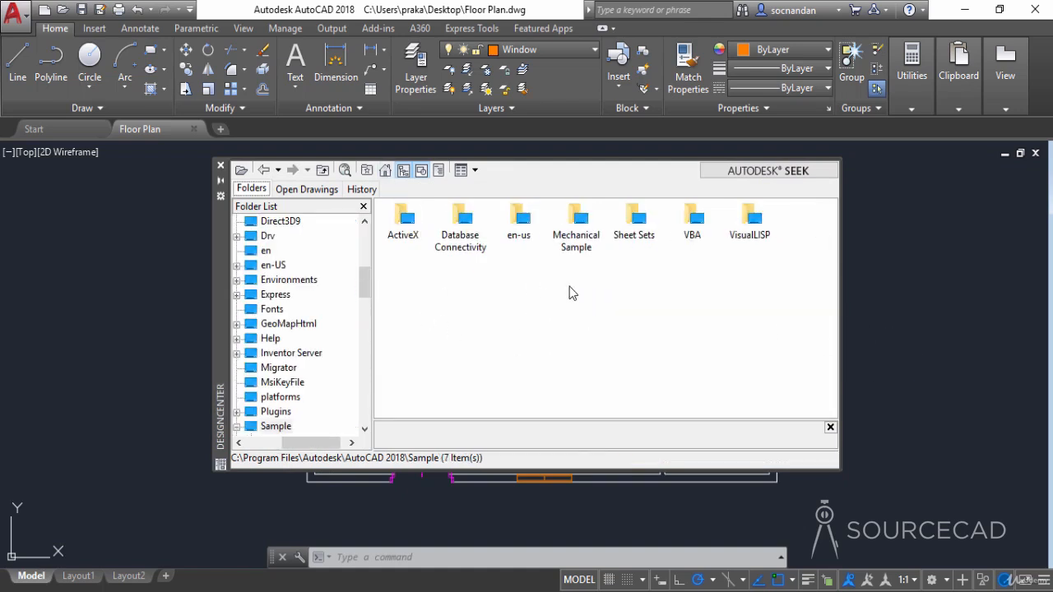
pyautogui.doubleClick(520, 219)
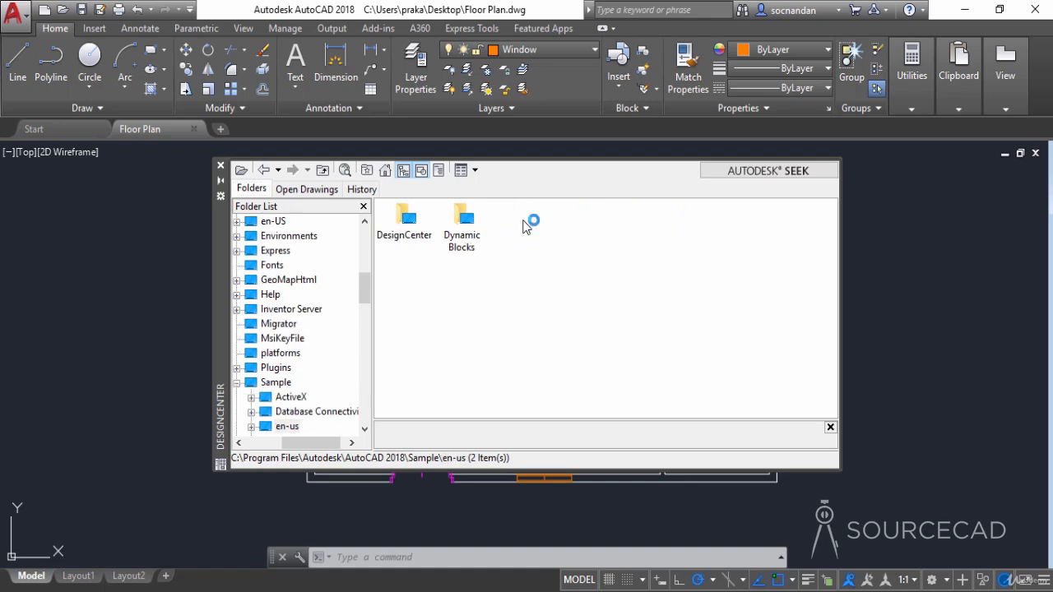
pyautogui.doubleClick(409, 223)
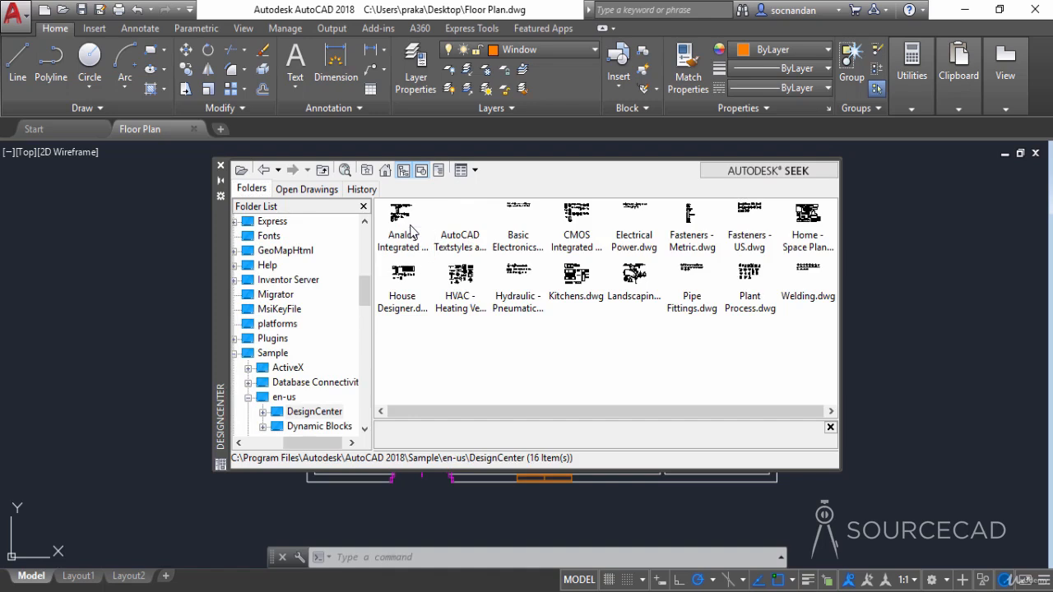
pyautogui.doubleClick(403, 280)
pyautogui.doubleClick(403, 224)
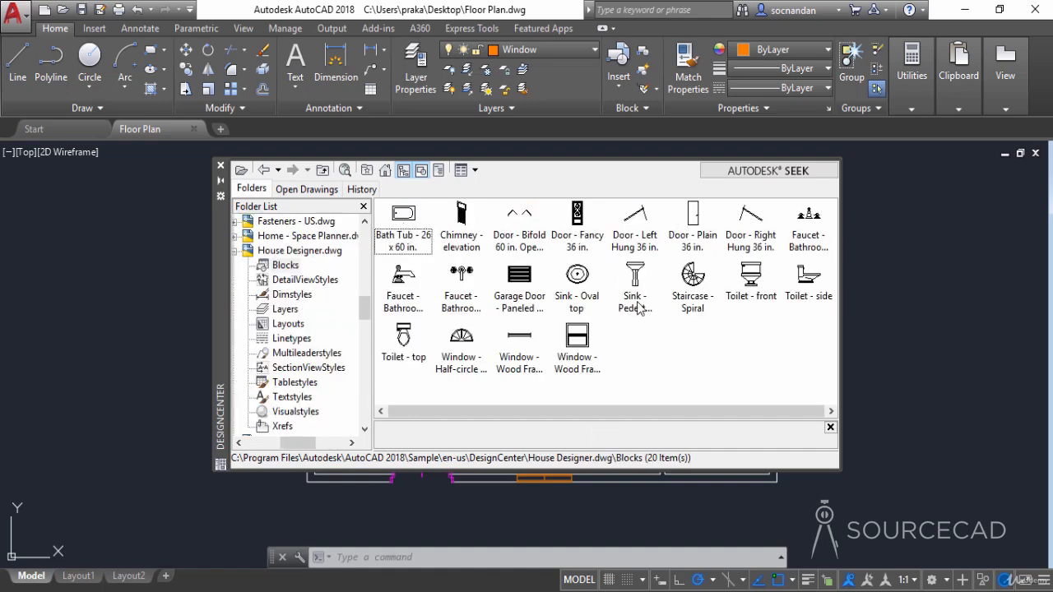
pyautogui.moveTo(401, 226)
pyautogui.mouseDown()
pyautogui.moveTo(179, 298)
pyautogui.moveTo(144, 297)
pyautogui.mouseUp()
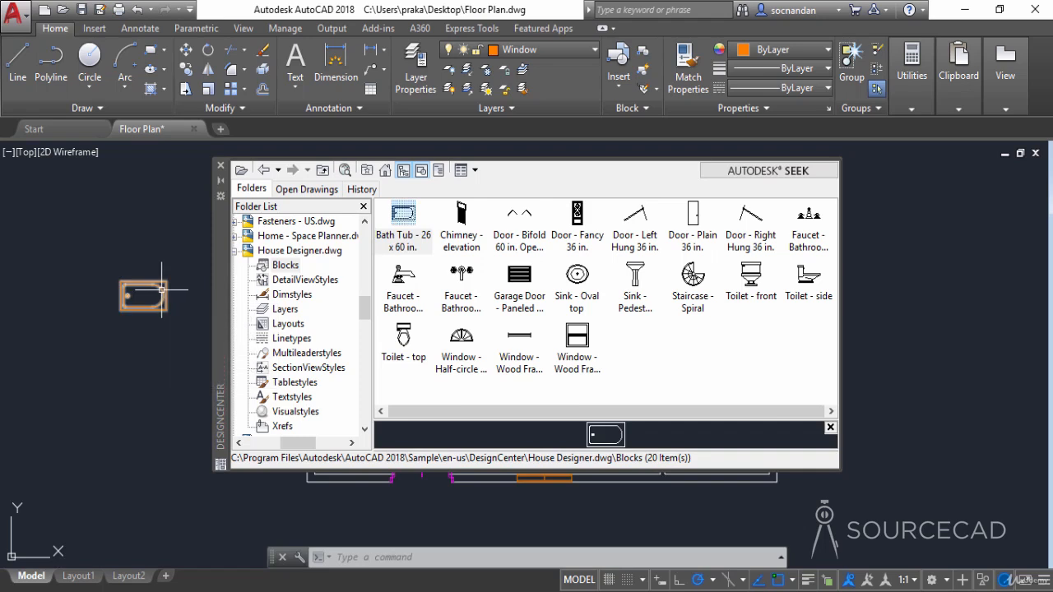
# Step: Make Blocks the current layer and erase the bath tub that was inserted on the Window layer
pyautogui.click(574, 50)
pyautogui.click(533, 89)
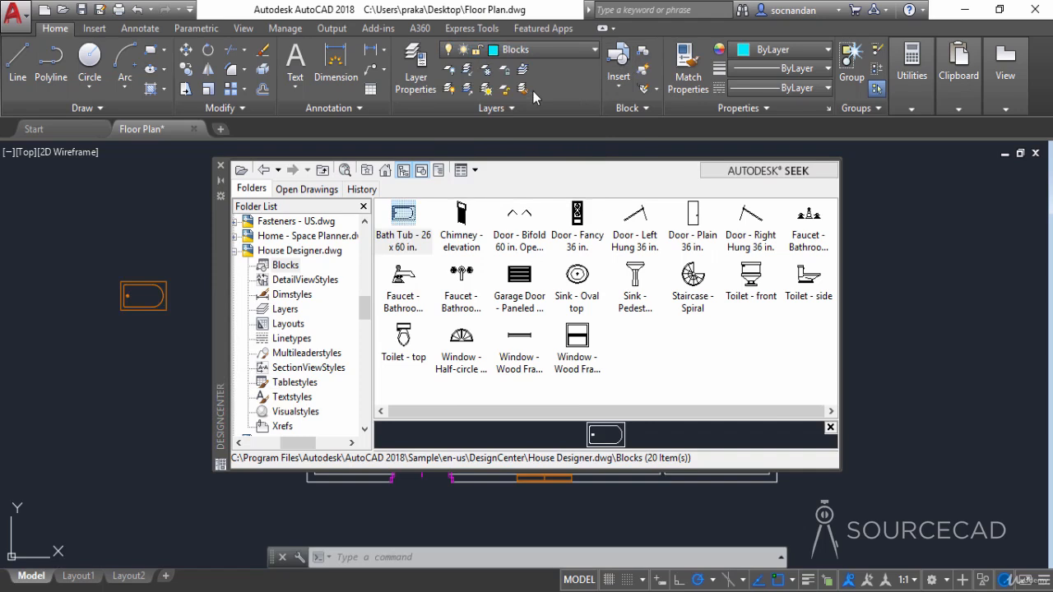
pyautogui.click(158, 292)
pyautogui.rightClick(133, 288)
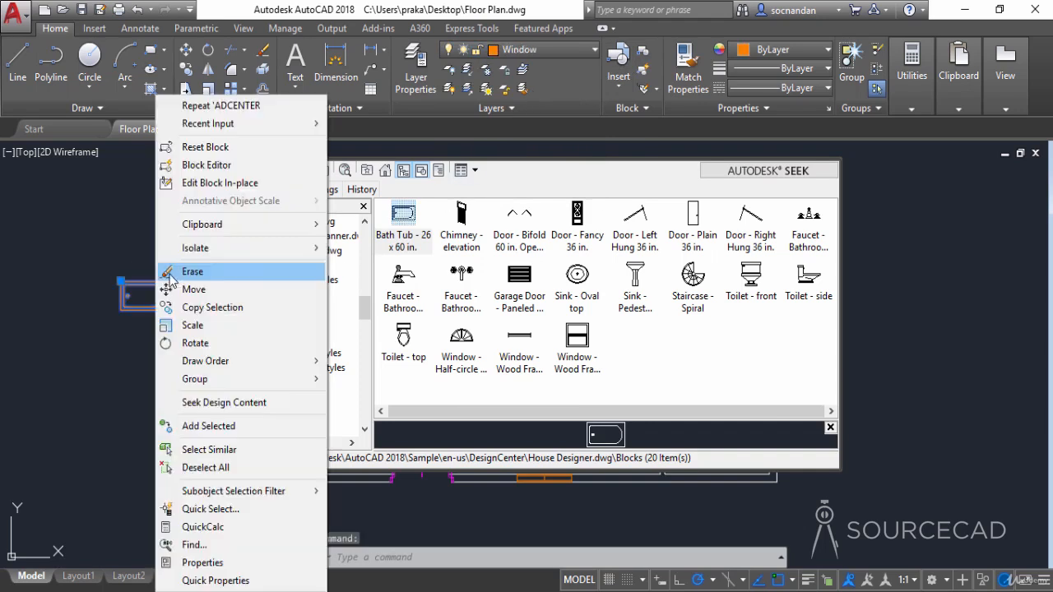
pyautogui.click(188, 270)
# Step: Insert the Bath Tub - 26 x 60 in., Toilet - top and Sink - Oval top blocks left of the floor plan
pyautogui.moveTo(403, 216); pyautogui.dragTo(137, 325)
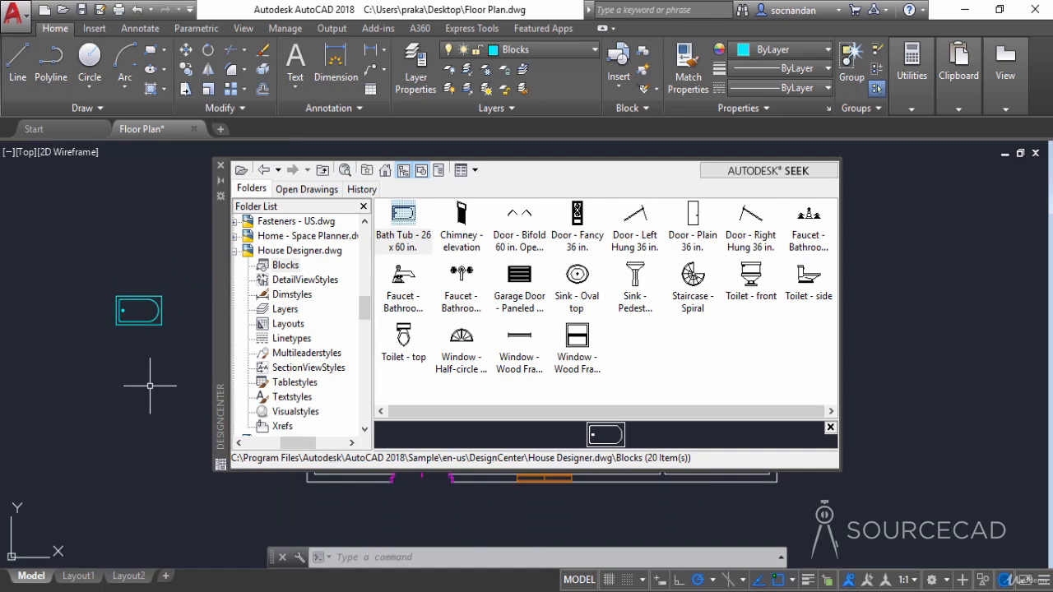
pyautogui.moveTo(402, 338); pyautogui.dragTo(146, 372)
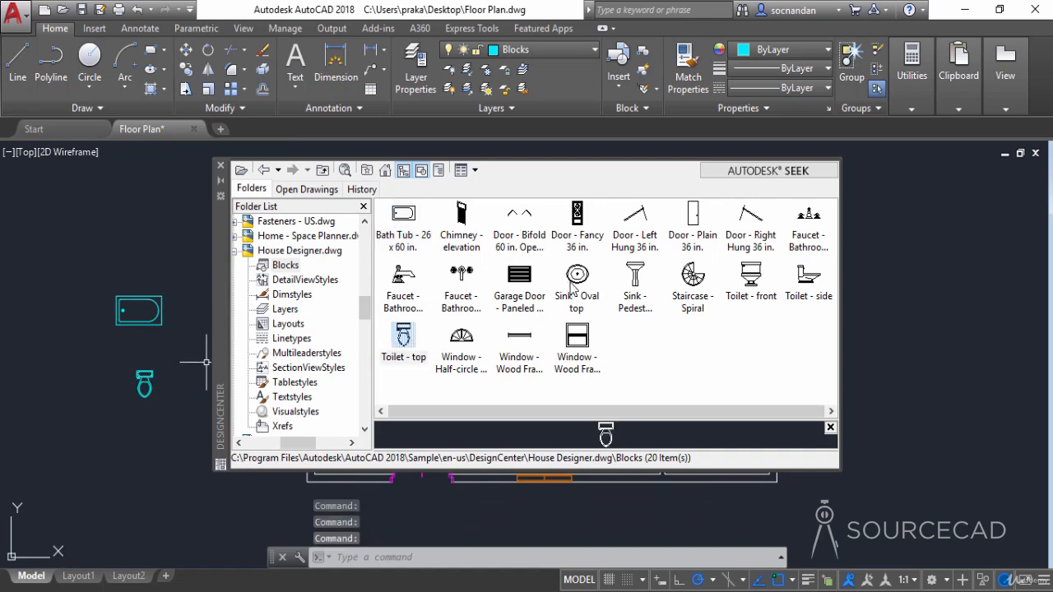
pyautogui.moveTo(575, 280)
pyautogui.mouseDown()
pyautogui.moveTo(581, 288)
pyautogui.moveTo(493, 312)
pyautogui.moveTo(183, 283)
pyautogui.moveTo(152, 247)
pyautogui.mouseUp()
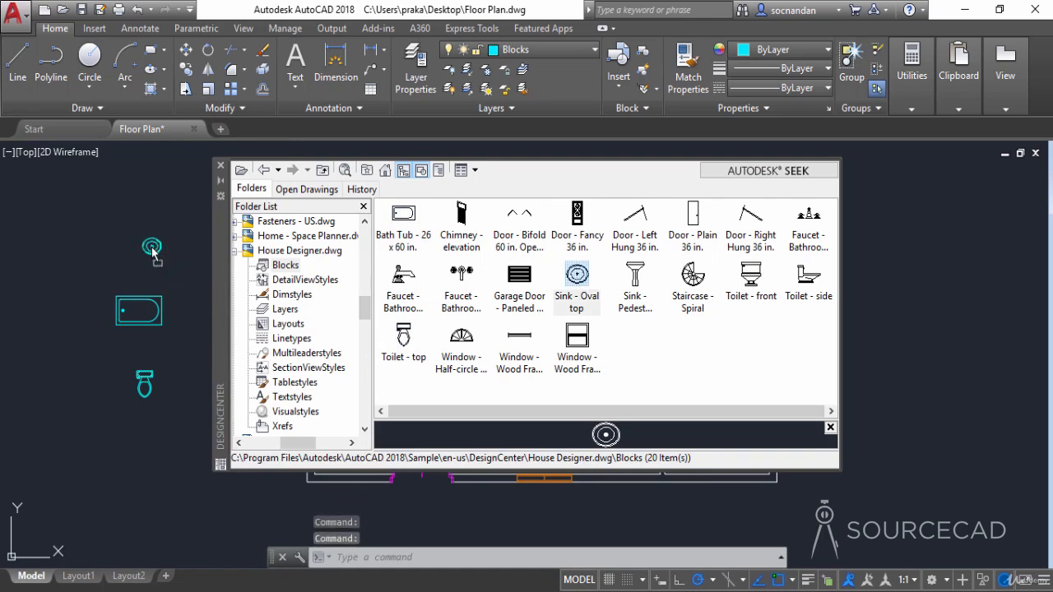
# Step: Open the blocks of the sample Home - Space Planner.dwg and insert Bed - Queen left of the floor plan, beside the toilet
pyautogui.click(385, 173)
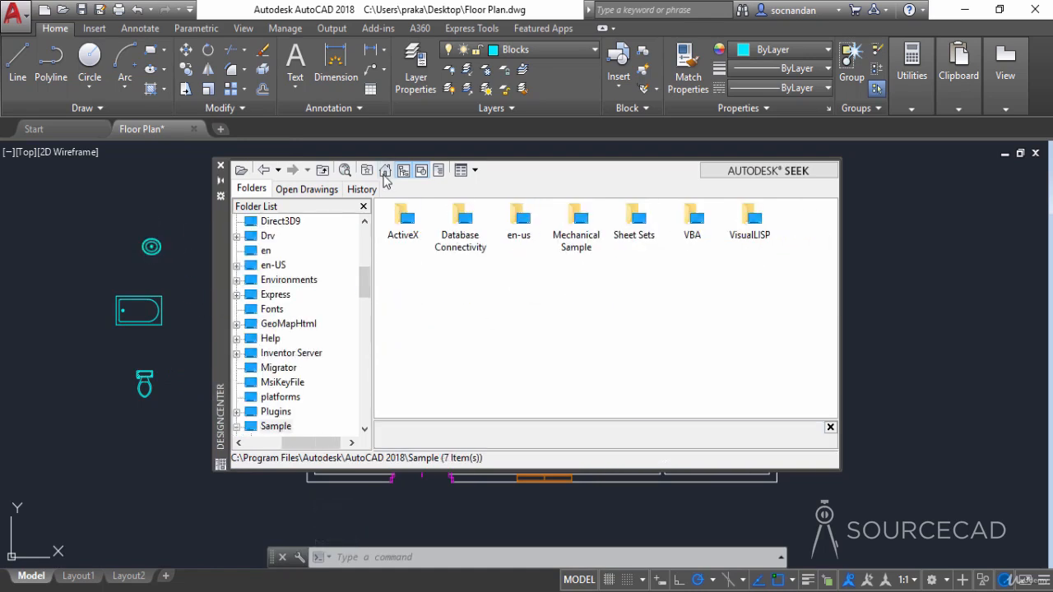
pyautogui.doubleClick(521, 220)
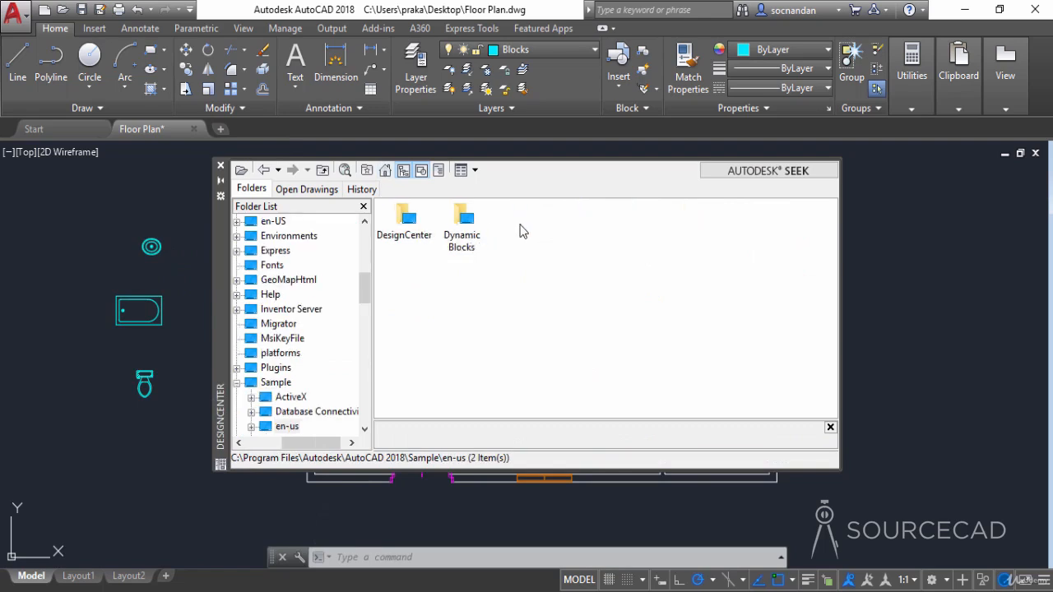
pyautogui.doubleClick(402, 230)
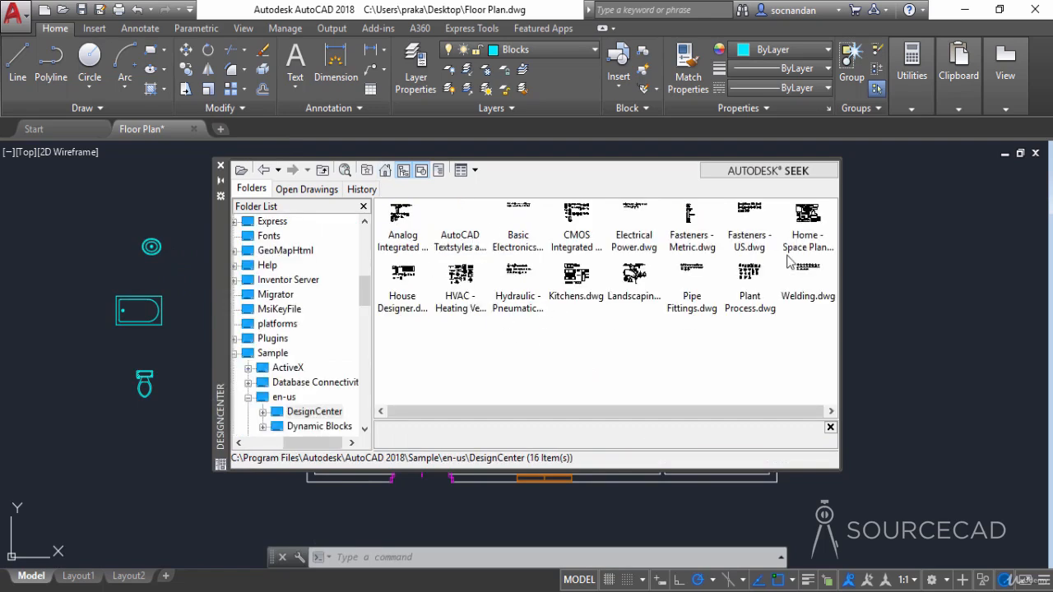
pyautogui.doubleClick(802, 231)
pyautogui.doubleClick(403, 215)
pyautogui.moveTo(411, 218)
pyautogui.mouseDown()
pyautogui.moveTo(209, 359)
pyautogui.moveTo(58, 393)
pyautogui.mouseUp()
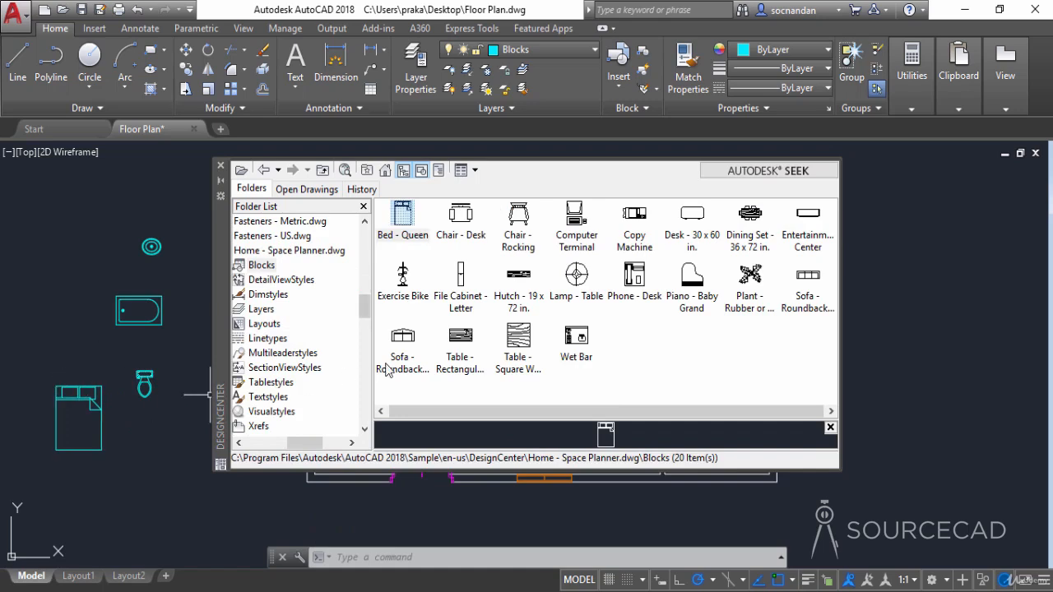
# Step: Insert the Dining Set - 36 x 72 in., Lamp - Table, Plant - Rubber and three-seat Sofa - Roundback blocks right of the floor plan
pyautogui.moveTo(746, 238)
pyautogui.mouseDown()
pyautogui.moveTo(888, 284)
pyautogui.moveTo(853, 311)
pyautogui.mouseUp()
pyautogui.moveTo(581, 301); pyautogui.dragTo(900, 359)
pyautogui.moveTo(745, 300)
pyautogui.mouseDown()
pyautogui.moveTo(940, 387)
pyautogui.moveTo(936, 398)
pyautogui.mouseUp()
pyautogui.moveTo(804, 283)
pyautogui.mouseDown()
pyautogui.moveTo(817, 330)
pyautogui.moveTo(909, 455)
pyautogui.mouseUp()
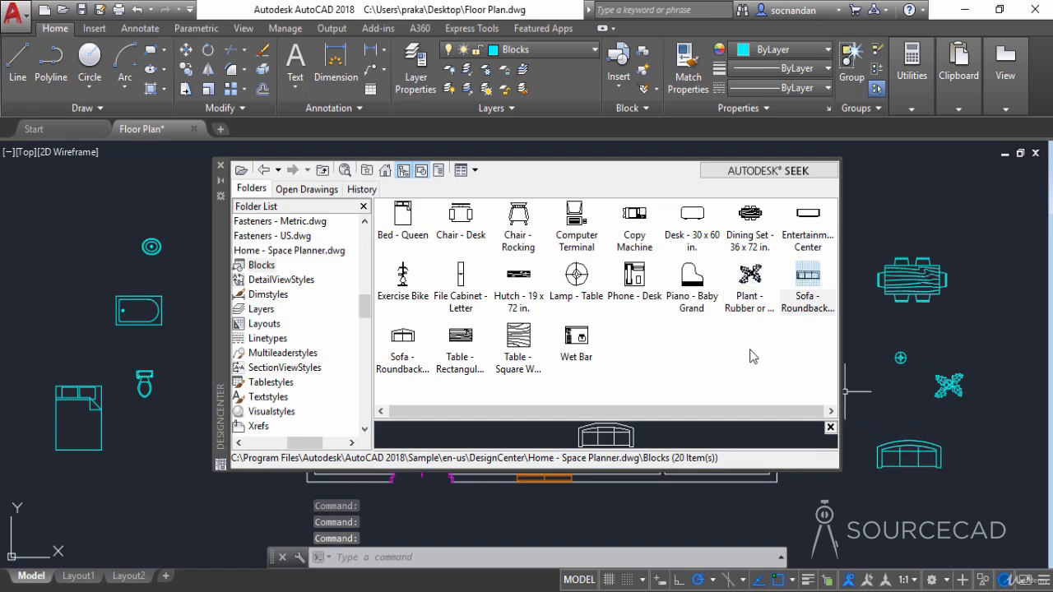
# Step: Open the block list of Kitchens.dwg from DesignCenter's en-us sample folder
pyautogui.click(385, 169)
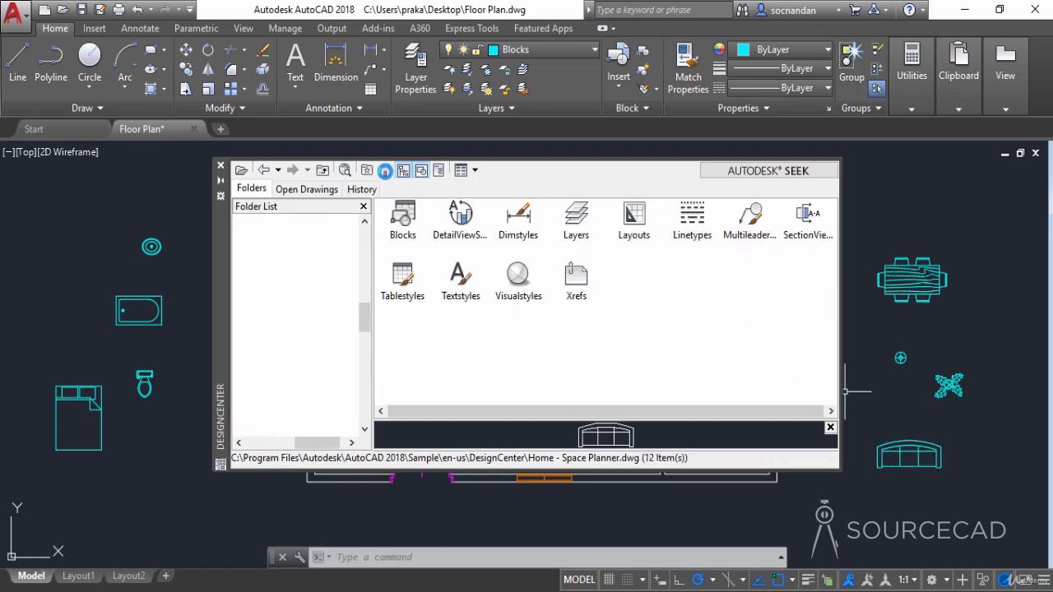
pyautogui.doubleClick(520, 219)
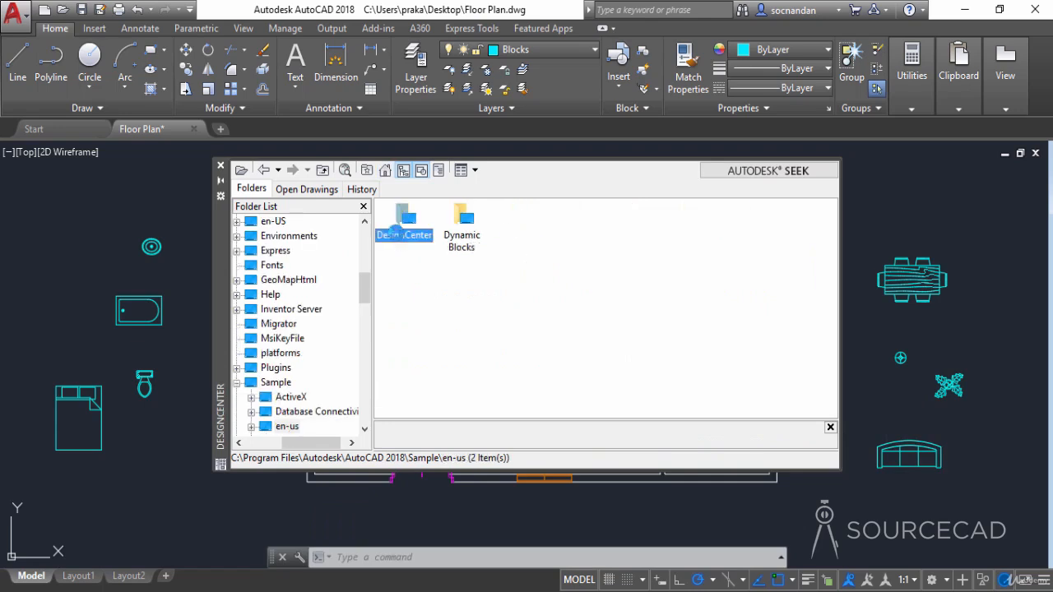
pyautogui.doubleClick(404, 218)
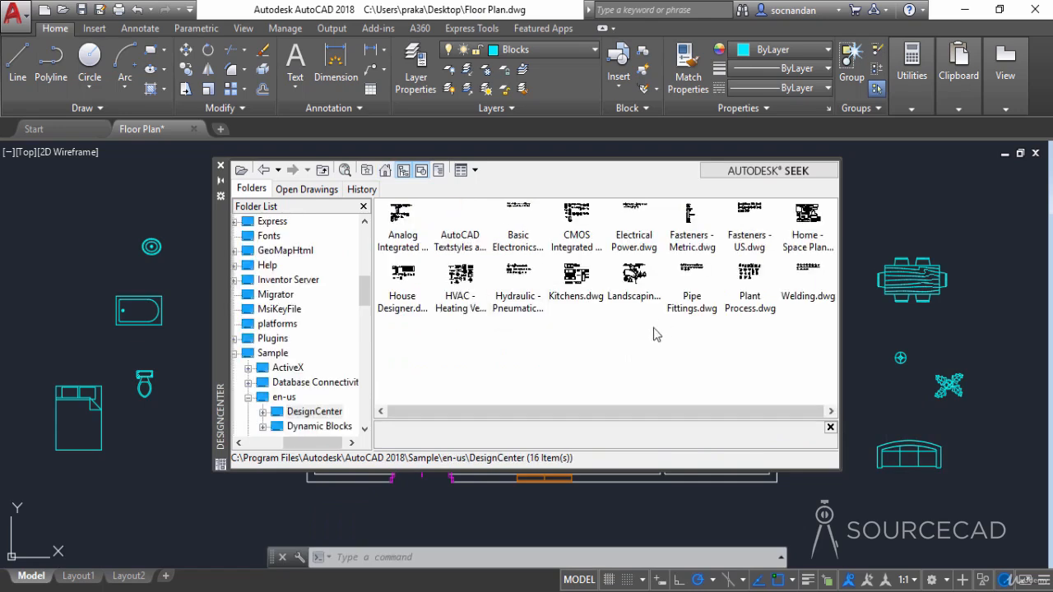
pyautogui.doubleClick(576, 276)
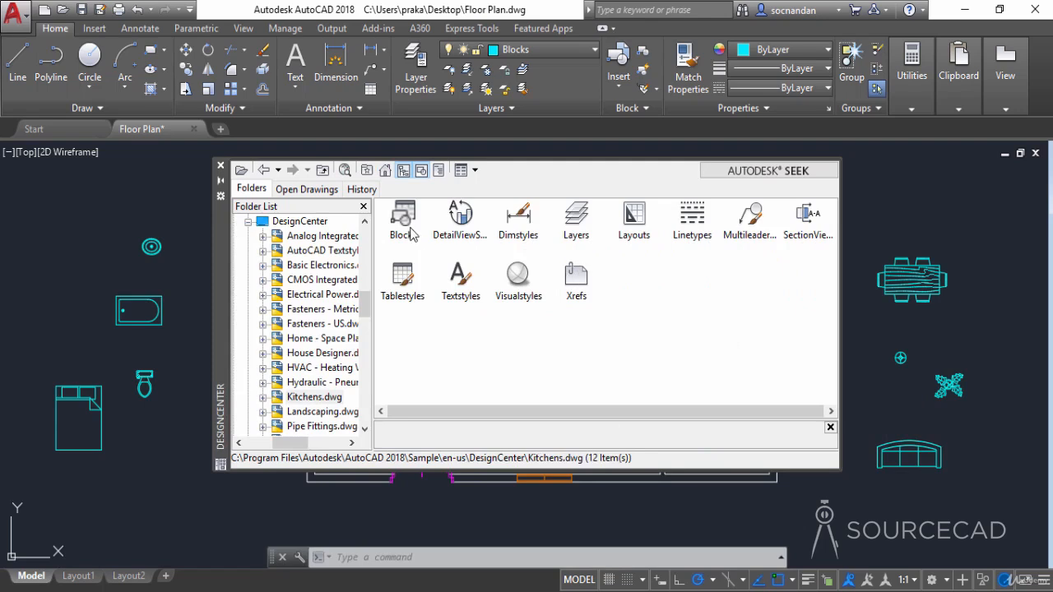
pyautogui.doubleClick(403, 218)
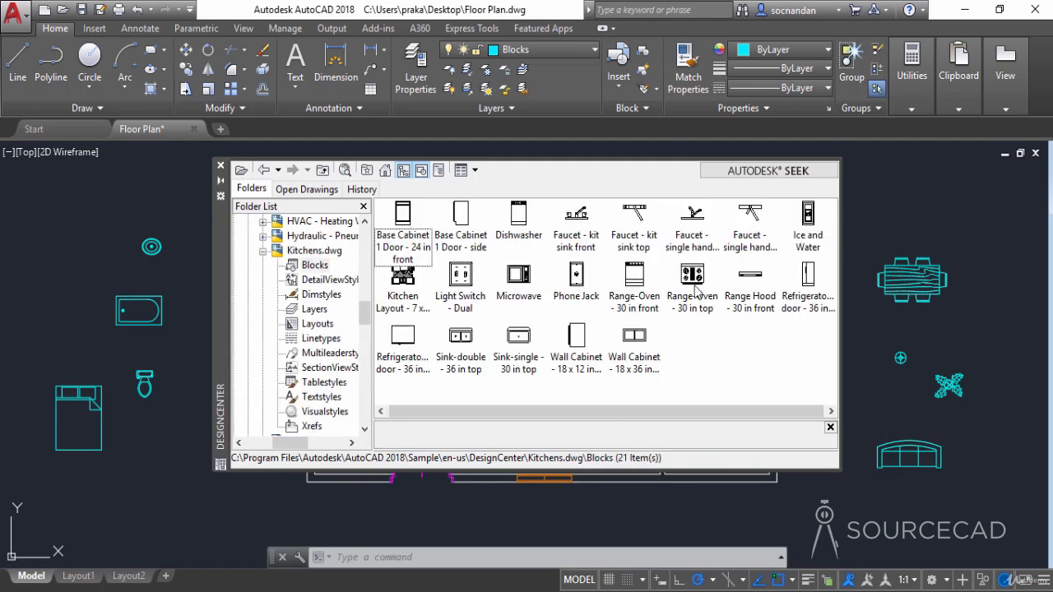
# Step: Insert the Range-Oven - 30 in top, 36 in refrigerator and Sink-double - 36 in top blocks near the sofa, outside the floor plan
pyautogui.moveTo(696, 284)
pyautogui.mouseDown()
pyautogui.moveTo(931, 406)
pyautogui.moveTo(980, 445)
pyautogui.mouseUp()
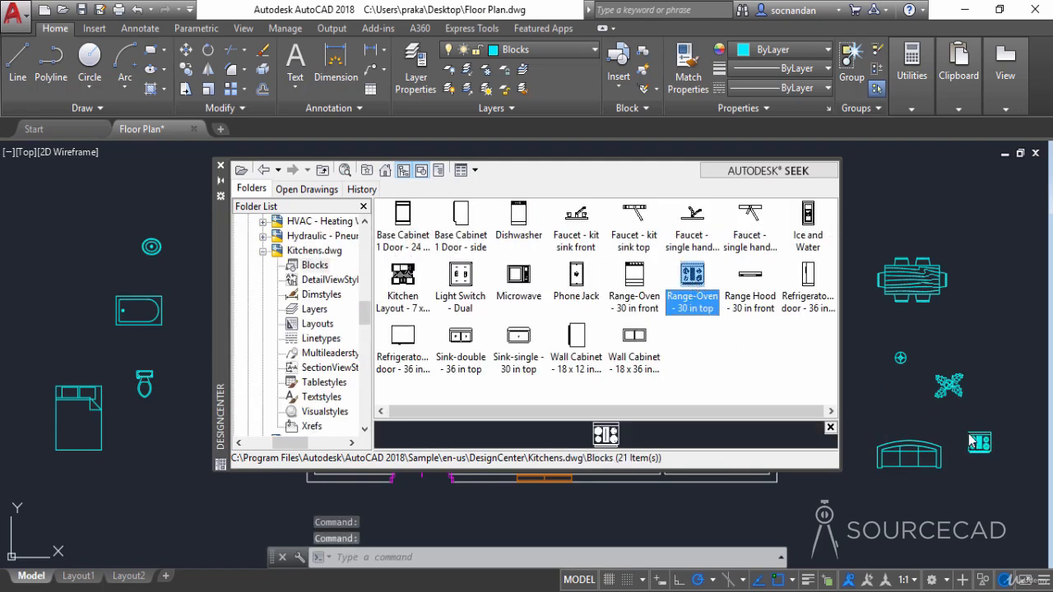
pyautogui.moveTo(403, 338)
pyautogui.mouseDown()
pyautogui.moveTo(407, 350)
pyautogui.moveTo(750, 440)
pyautogui.moveTo(877, 506)
pyautogui.mouseUp()
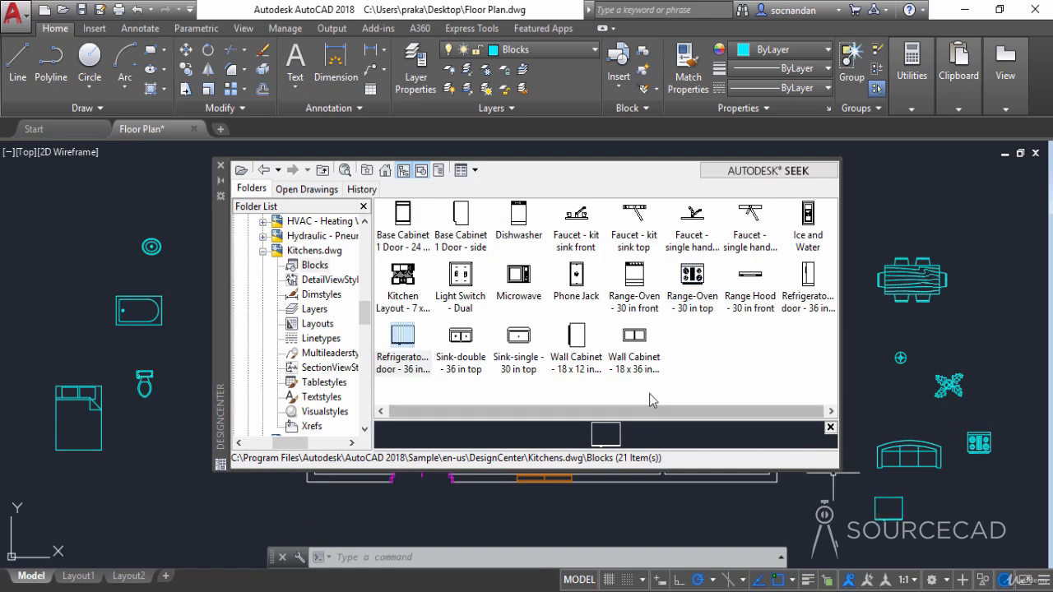
pyautogui.moveTo(457, 342)
pyautogui.mouseDown()
pyautogui.moveTo(785, 520)
pyautogui.moveTo(818, 514)
pyautogui.moveTo(716, 485)
pyautogui.mouseUp()
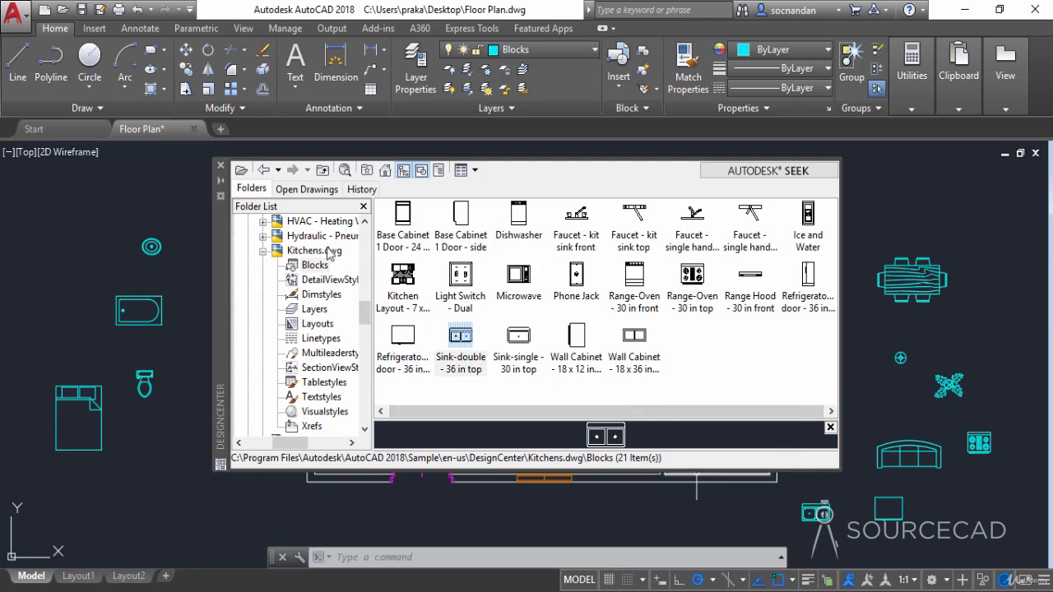
# Step: Close DesignCenter and copy the queen bed from outside the plan into the upper-left bedroom
pyautogui.click(220, 165)
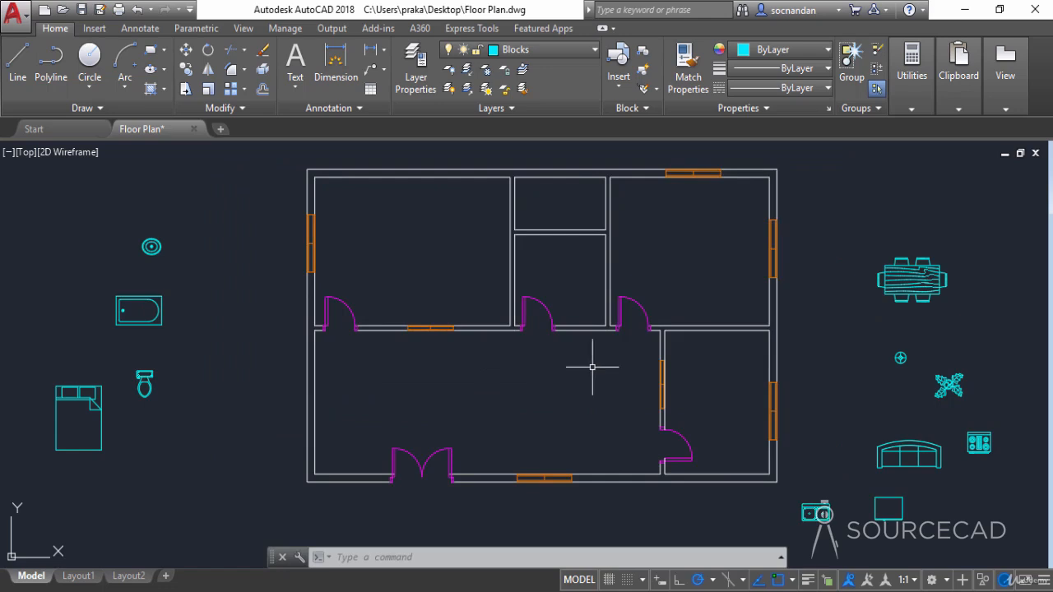
pyautogui.click(97, 393)
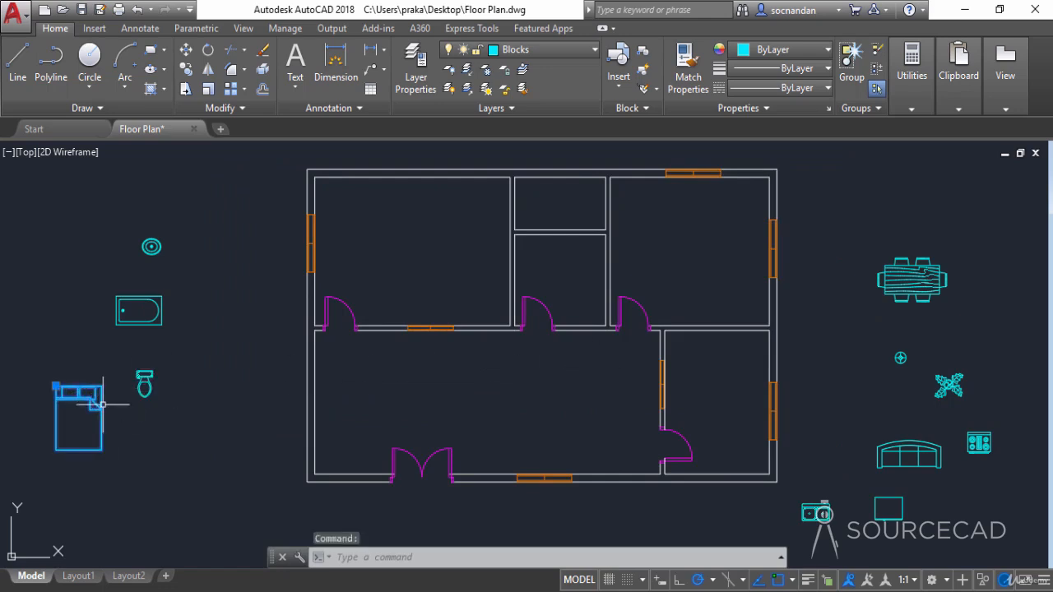
pyautogui.click(186, 69)
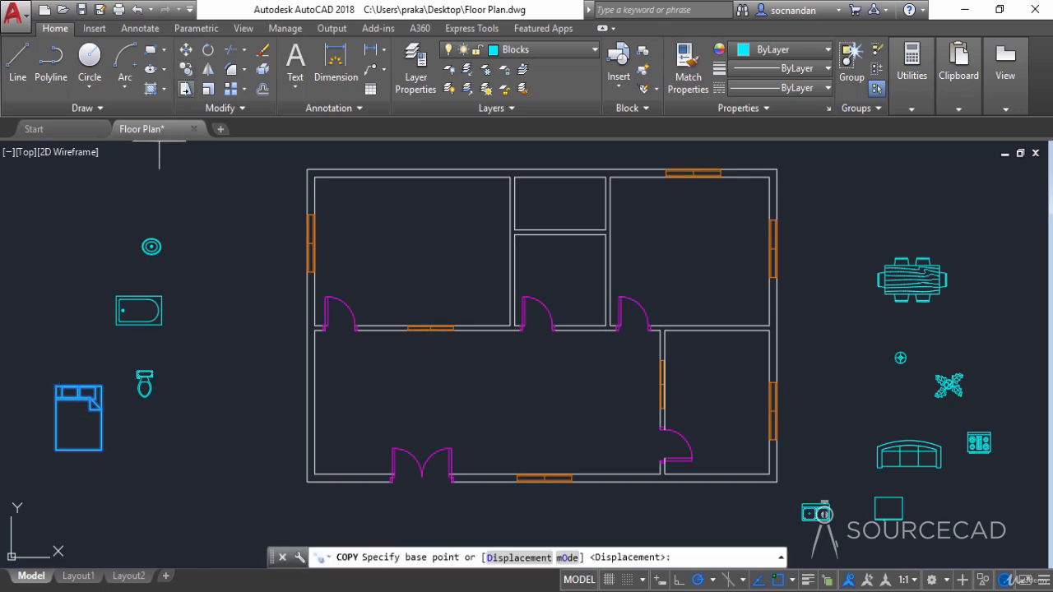
pyautogui.click(61, 365)
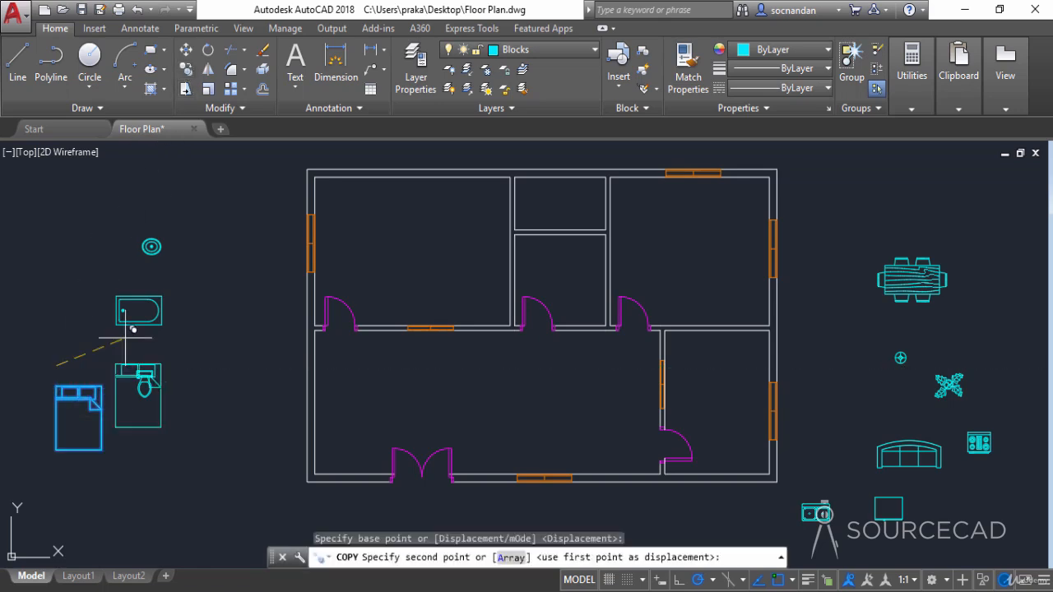
pyautogui.click(442, 206)
pyautogui.rightClick(442, 206)
pyautogui.click(479, 218)
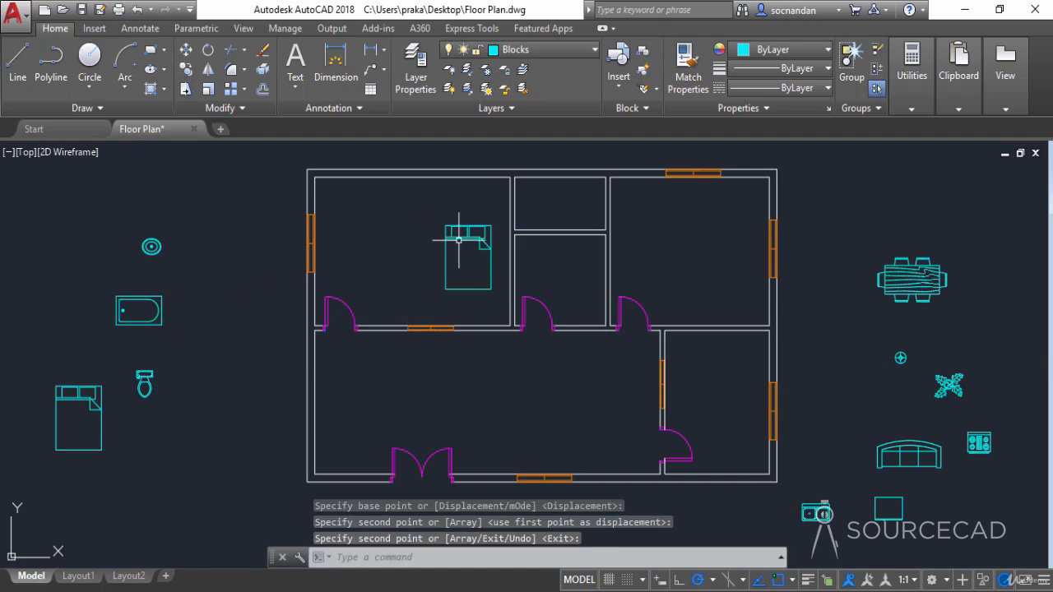
# Step: Rotate the copied bed in the upper-left bedroom a quarter turn clockwise, with its pillows facing the right wall
pyautogui.click(209, 49)
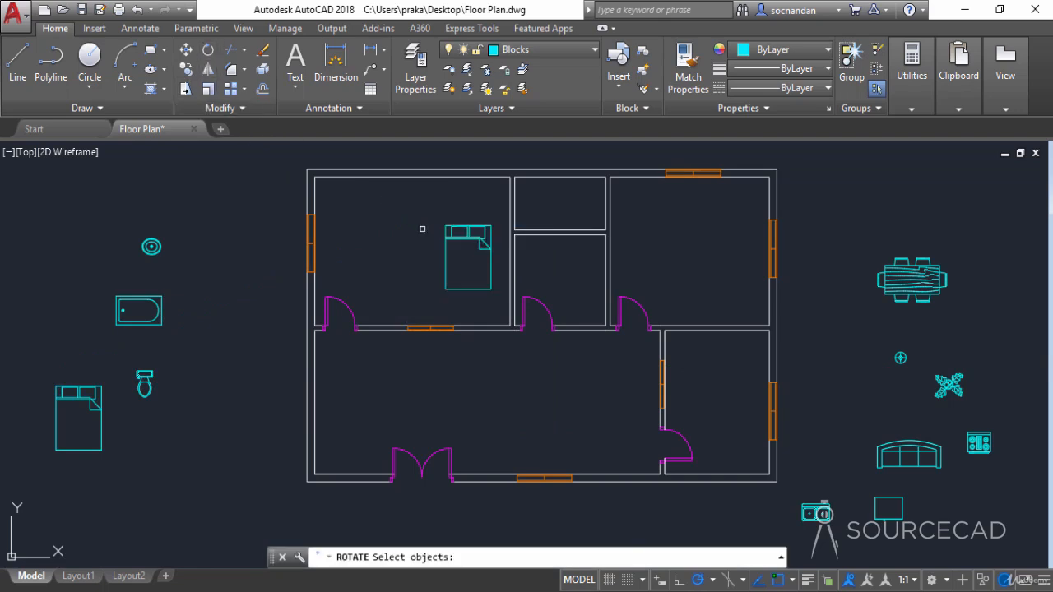
pyautogui.click(445, 237)
pyautogui.press('Return')
pyautogui.click(467, 226)
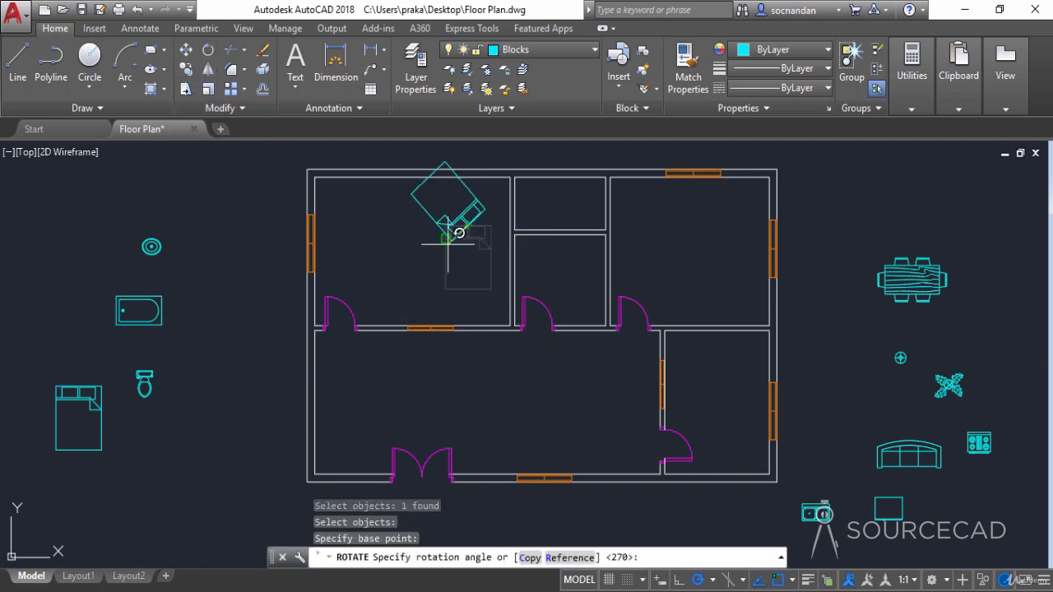
pyautogui.click(467, 300)
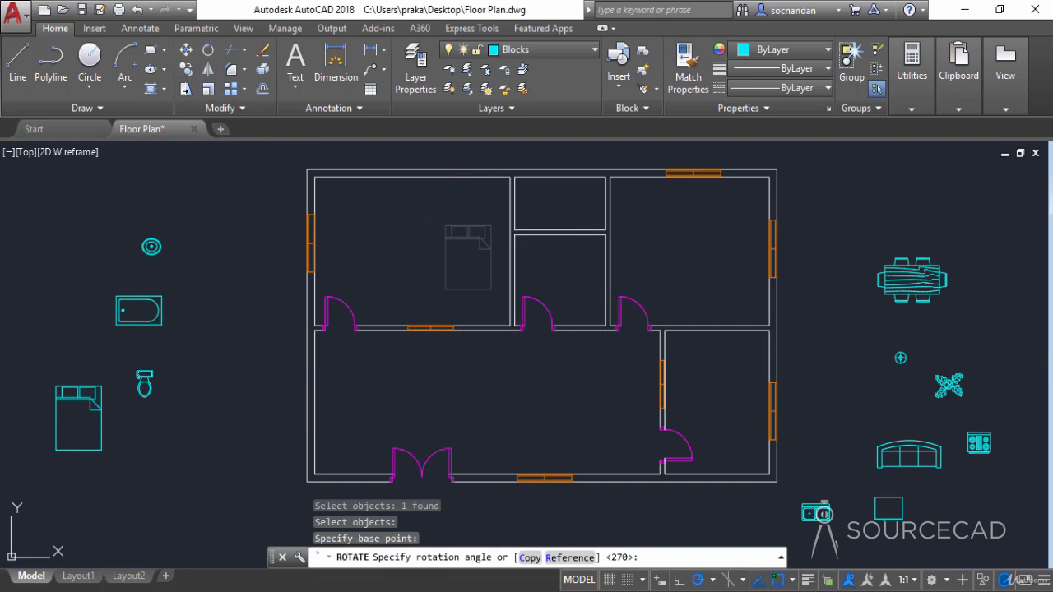
# Step: Move the rotated bed horizontally until its headboard sits against the right wall of the upper-left bedroom
pyautogui.click(482, 277)
pyautogui.click(391, 187)
pyautogui.click(186, 49)
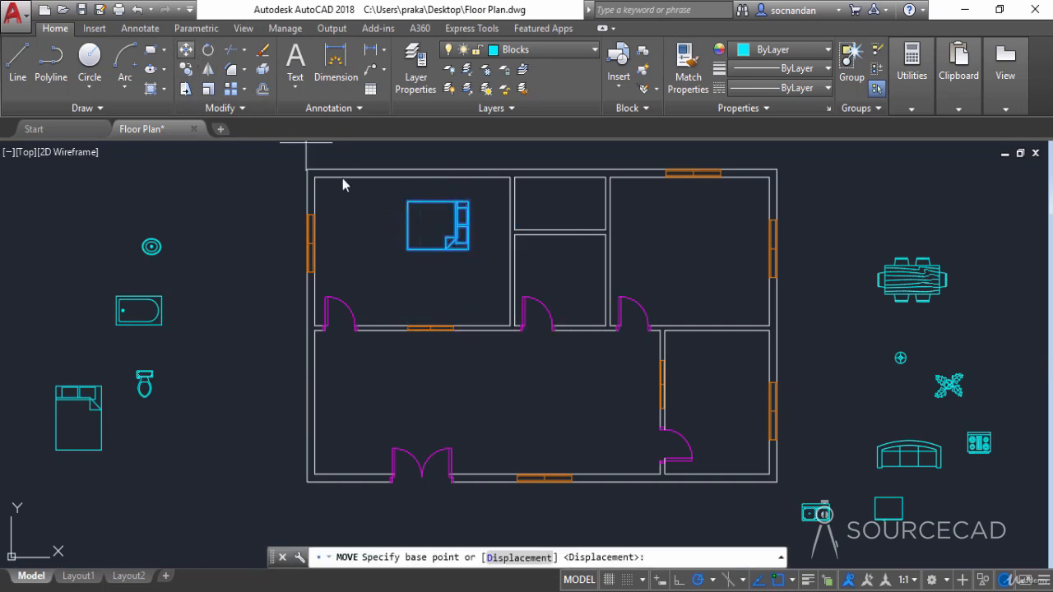
pyautogui.click(454, 270)
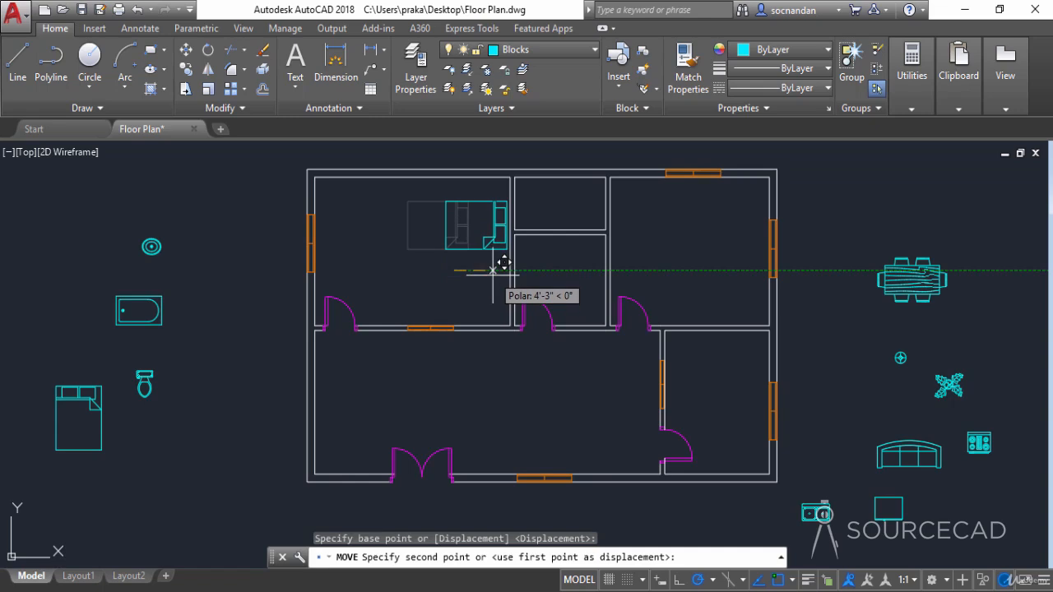
pyautogui.scroll(2, 500, 262)
pyautogui.moveTo(499, 264); pyautogui.dragTo(487, 327, button='middle')
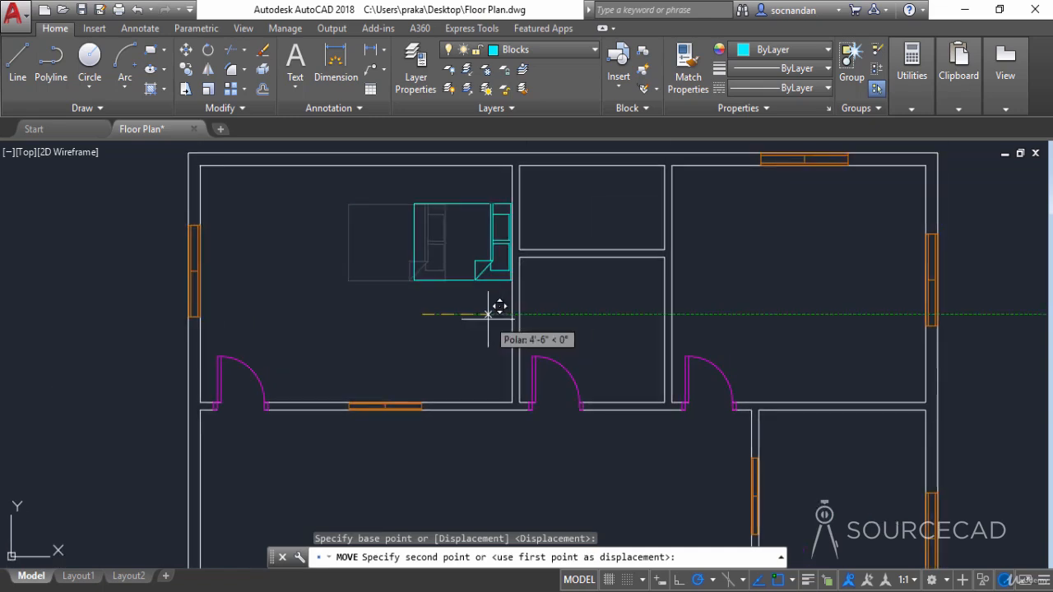
pyautogui.click(493, 306)
pyautogui.scroll(-2, 473, 341)
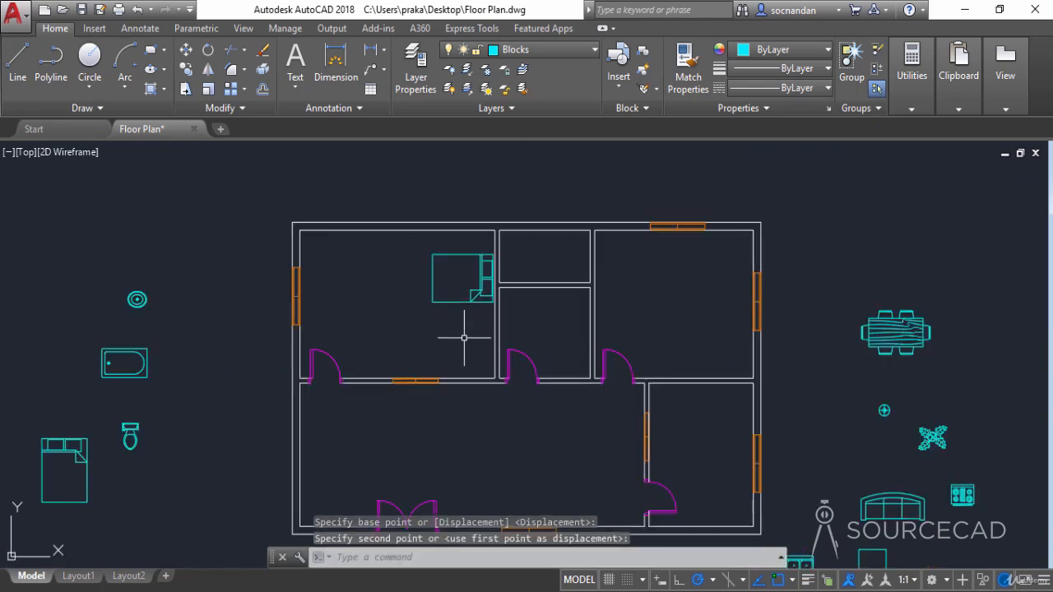
pyautogui.moveTo(456, 352); pyautogui.dragTo(468, 368, button='middle')
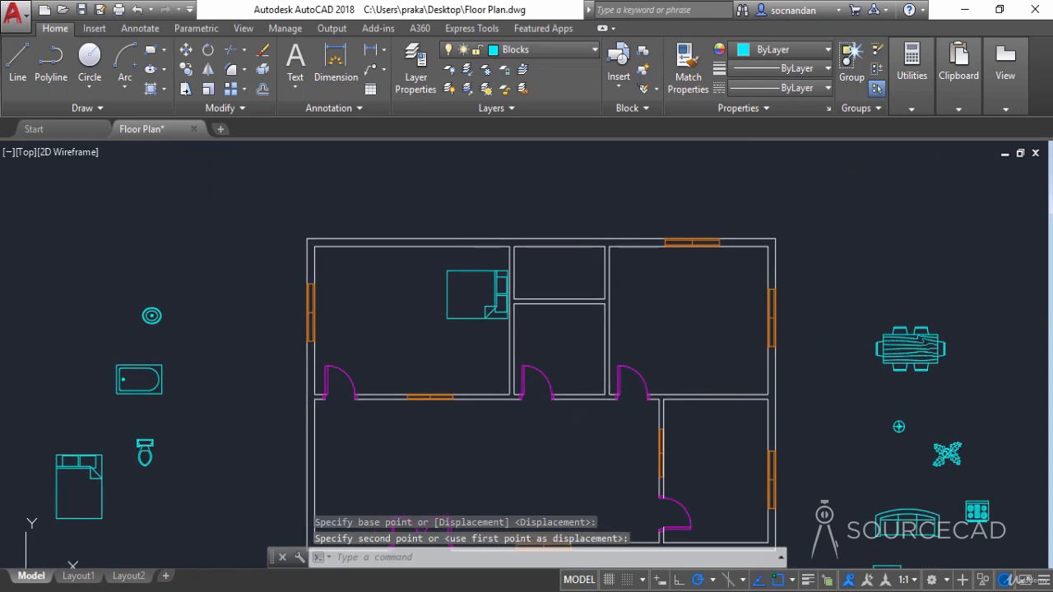
# Step: Copy the table lamp block into the upper-left bedroom, beside the head of the bed near the top wall
pyautogui.click(899, 427)
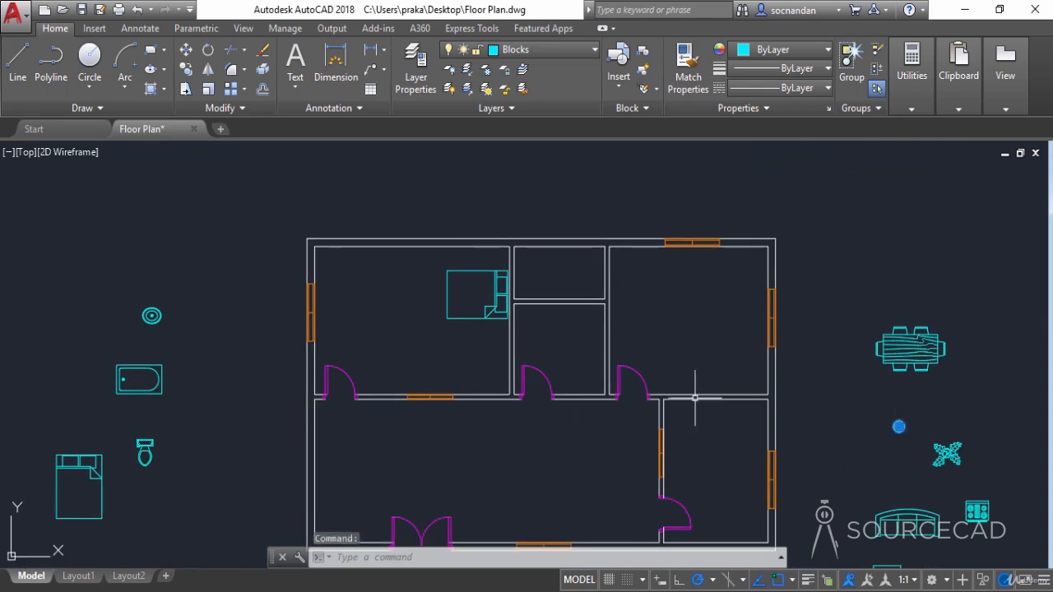
pyautogui.click(188, 71)
pyautogui.click(899, 427)
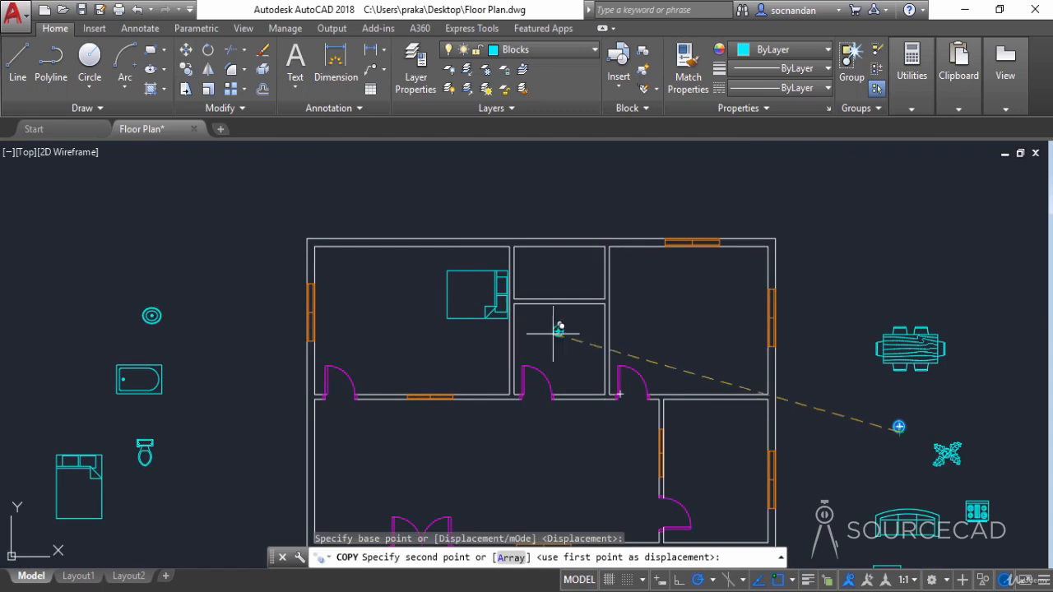
pyautogui.scroll(4, 499, 259)
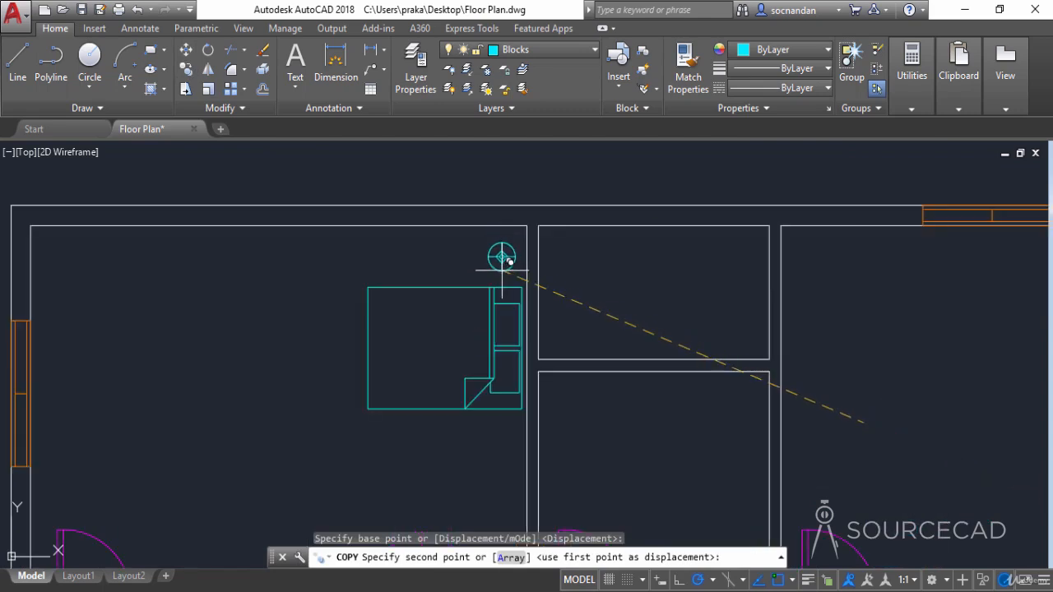
pyautogui.click(503, 260)
pyautogui.rightClick(438, 264)
pyautogui.click(464, 277)
pyautogui.scroll(-3, 486, 283)
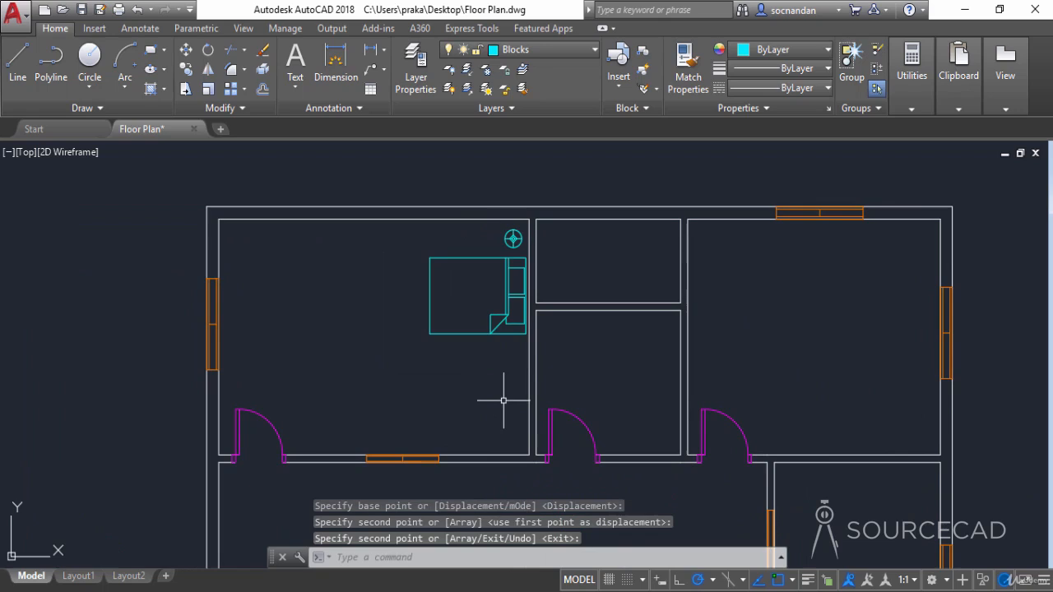
# Step: Draw a small upright rectangle as a side table just below the pillow end of the bed
pyautogui.click(151, 49)
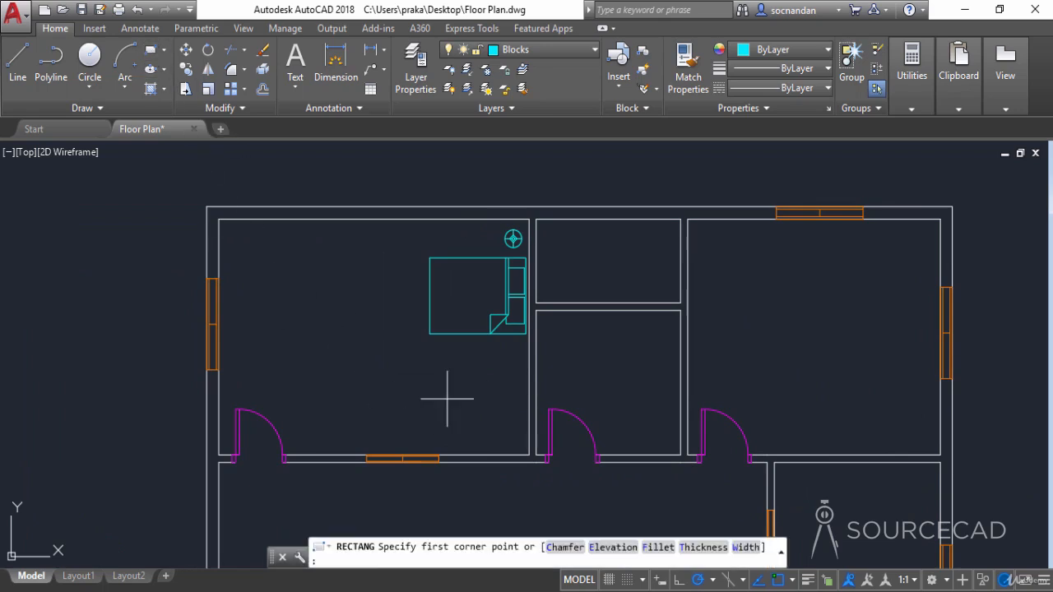
pyautogui.click(497, 348)
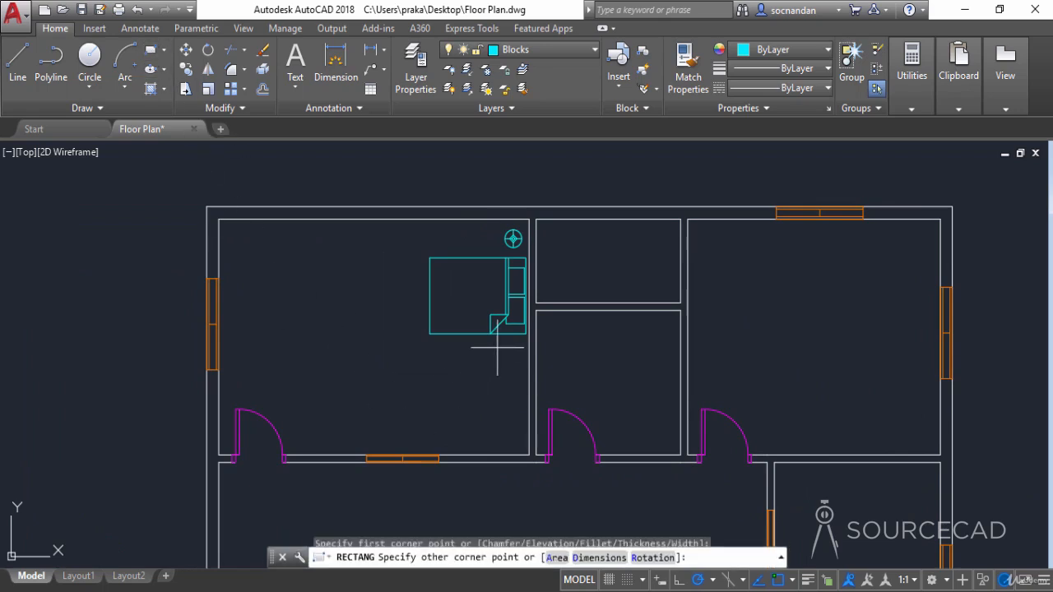
pyautogui.scroll(1, 520, 388)
pyautogui.click(520, 388)
pyautogui.scroll(-3, 468, 428)
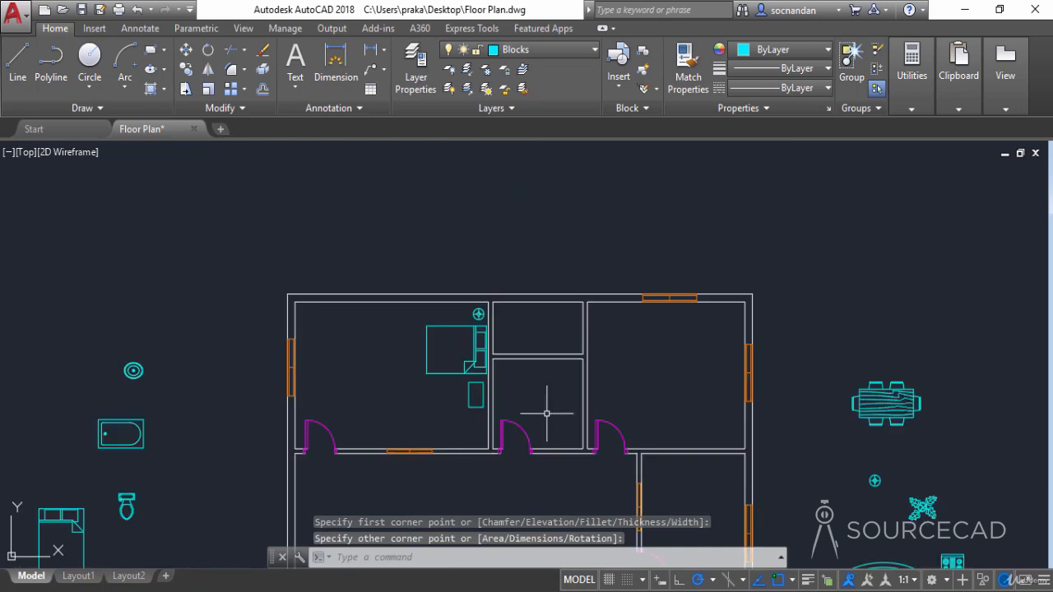
# Step: Copy the bed, lamp and side table 28'-3" horizontally to the right into the upper-right bedroom
pyautogui.moveTo(546, 411)
pyautogui.mouseDown(button='middle')
pyautogui.moveTo(502, 344)
pyautogui.moveTo(436, 325)
pyautogui.mouseUp(button='middle')
pyautogui.scroll(-2, 495, 333)
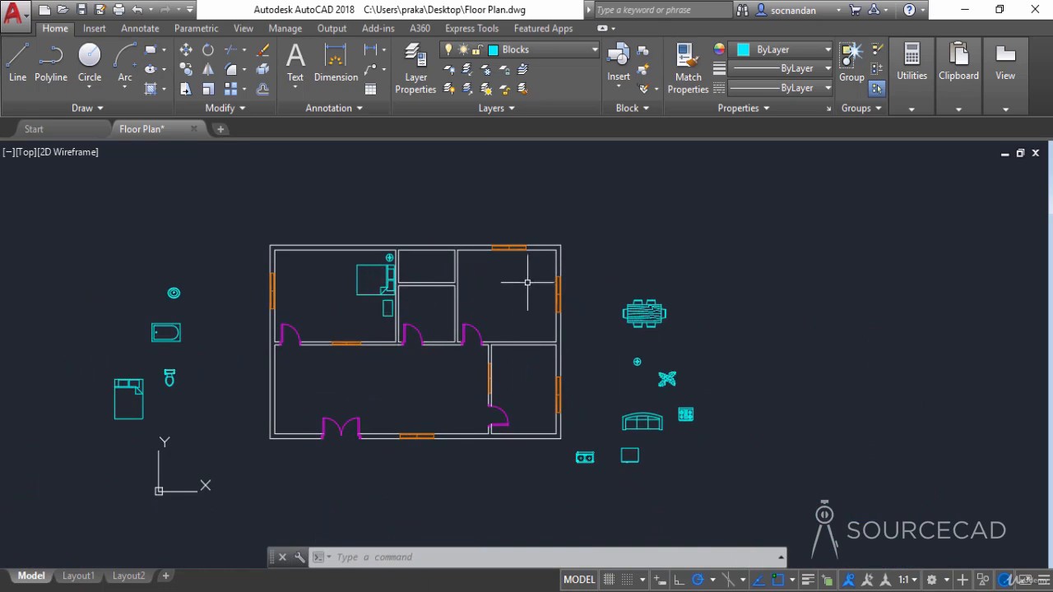
pyautogui.click(387, 326)
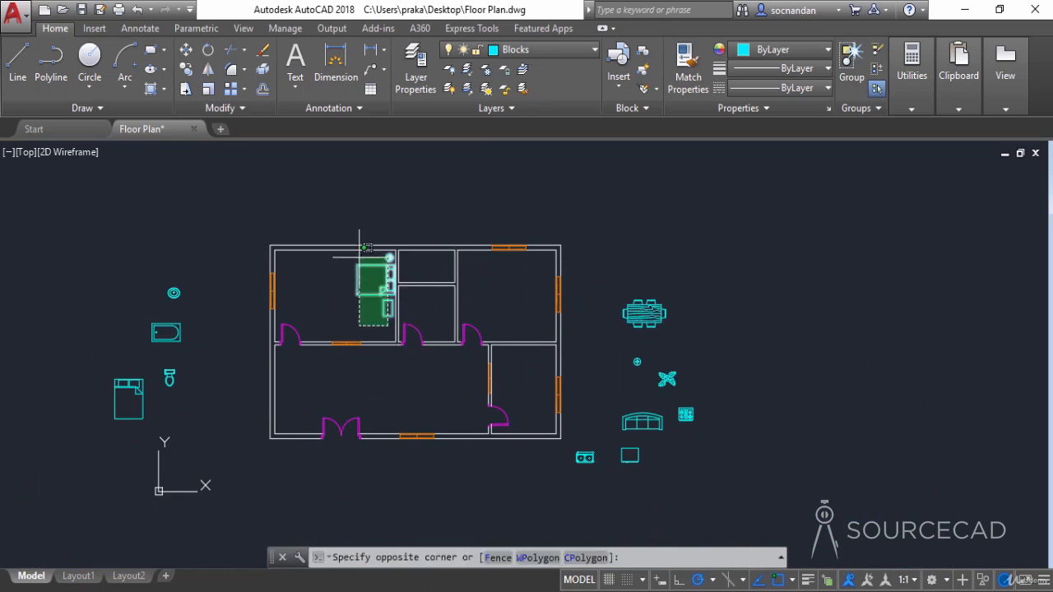
pyautogui.click(357, 258)
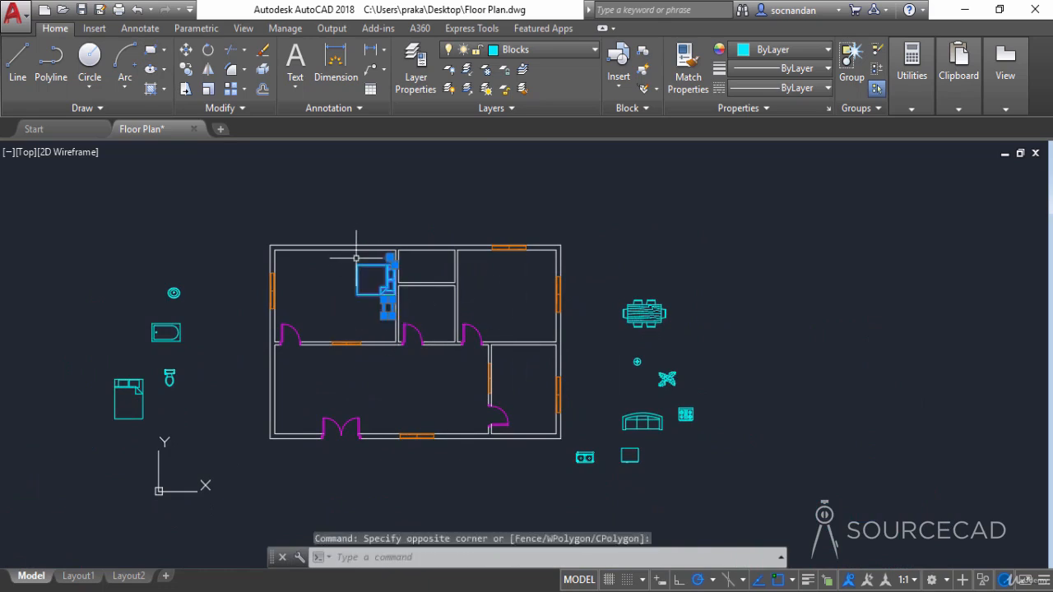
pyautogui.click(186, 71)
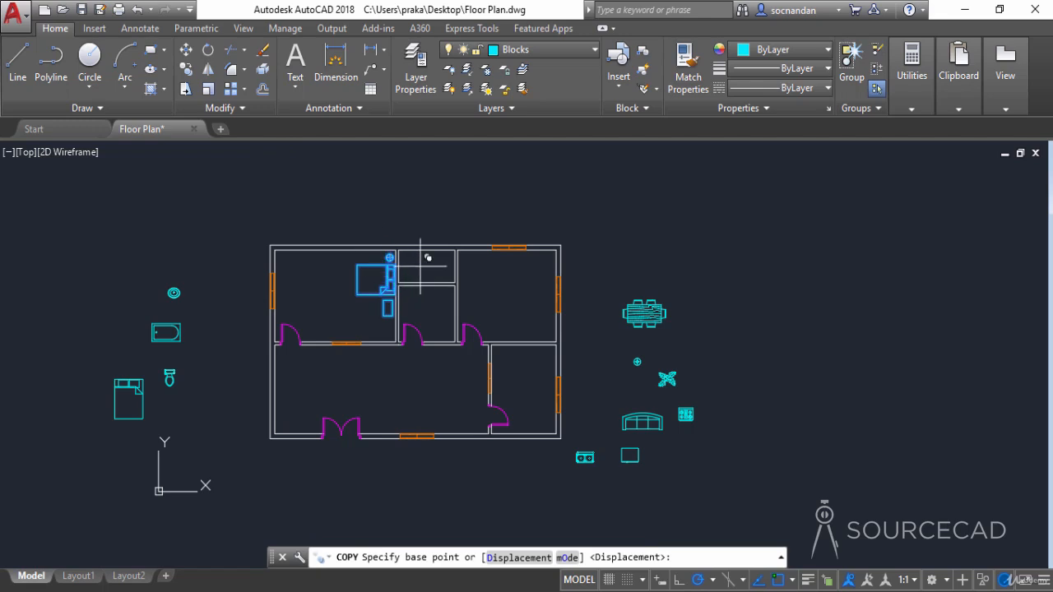
pyautogui.click(421, 266)
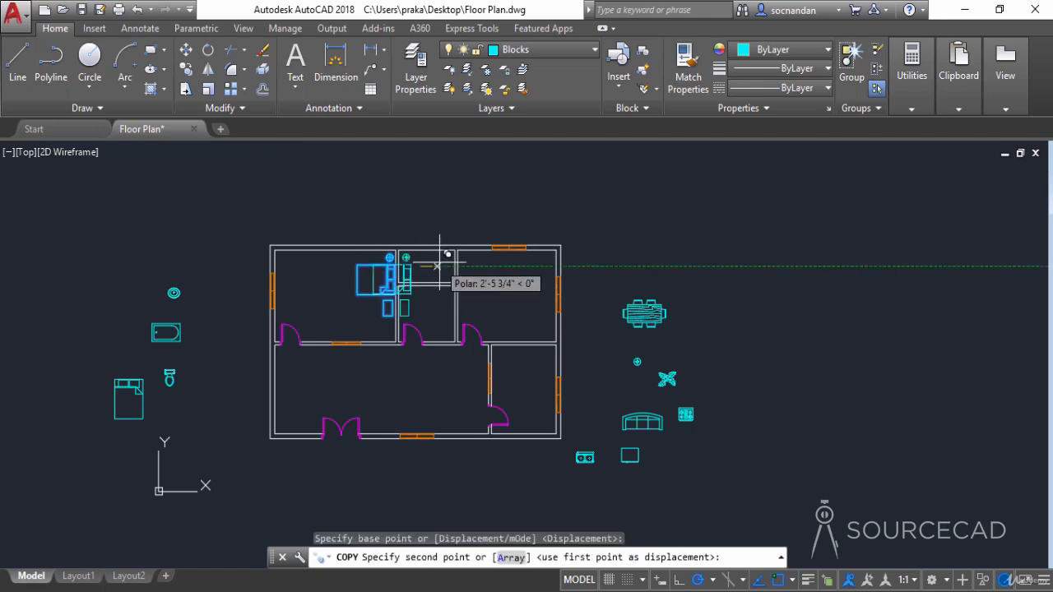
pyautogui.click(579, 266)
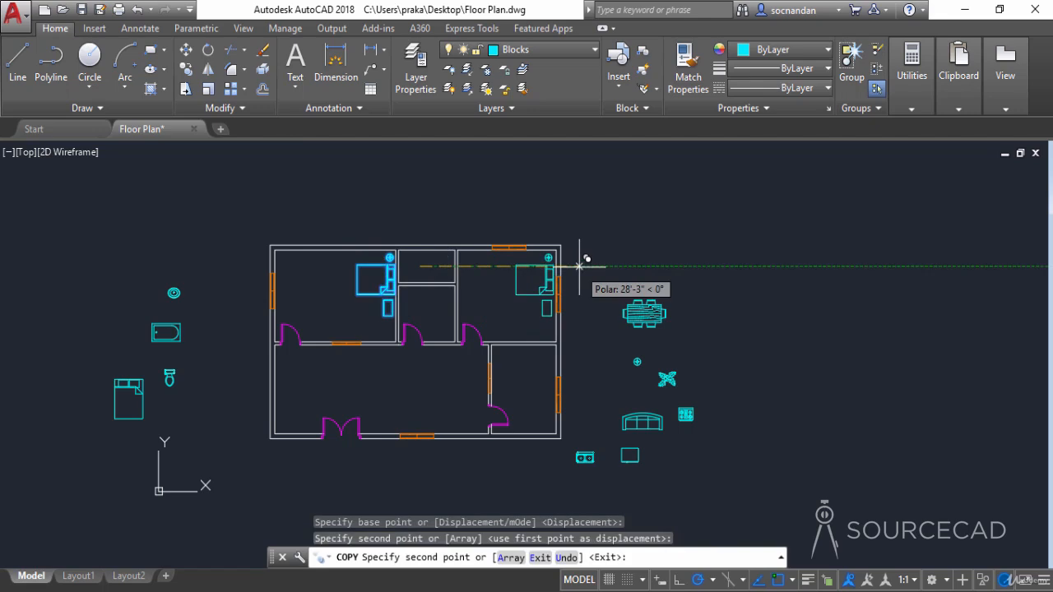
pyautogui.rightClick(583, 263)
pyautogui.click(596, 274)
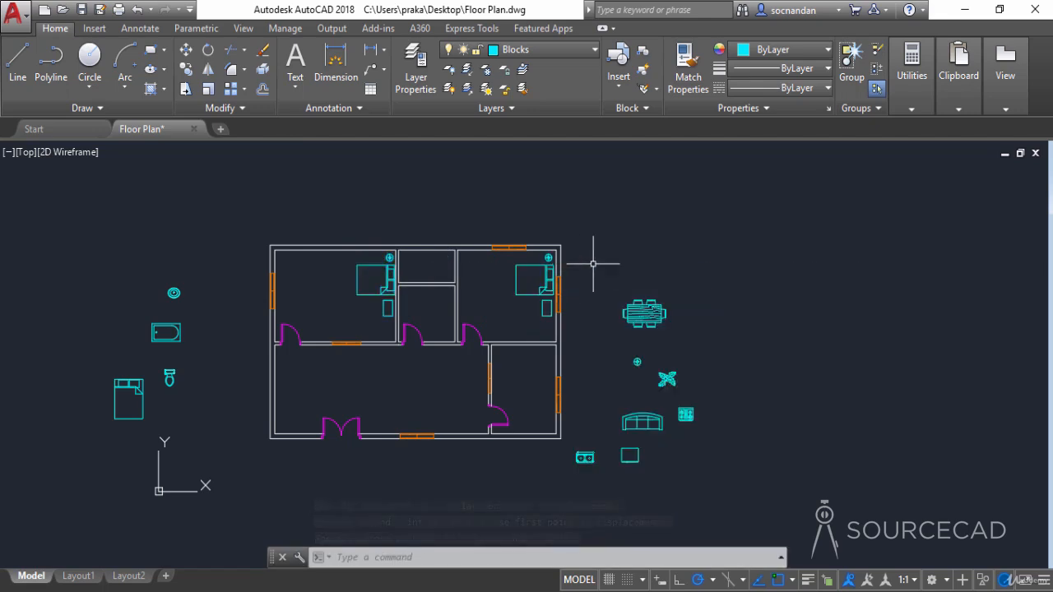
# Step: Move the toilet block from outside the plan into the upper-right part of the lower small room between the bedrooms
pyautogui.click(171, 374)
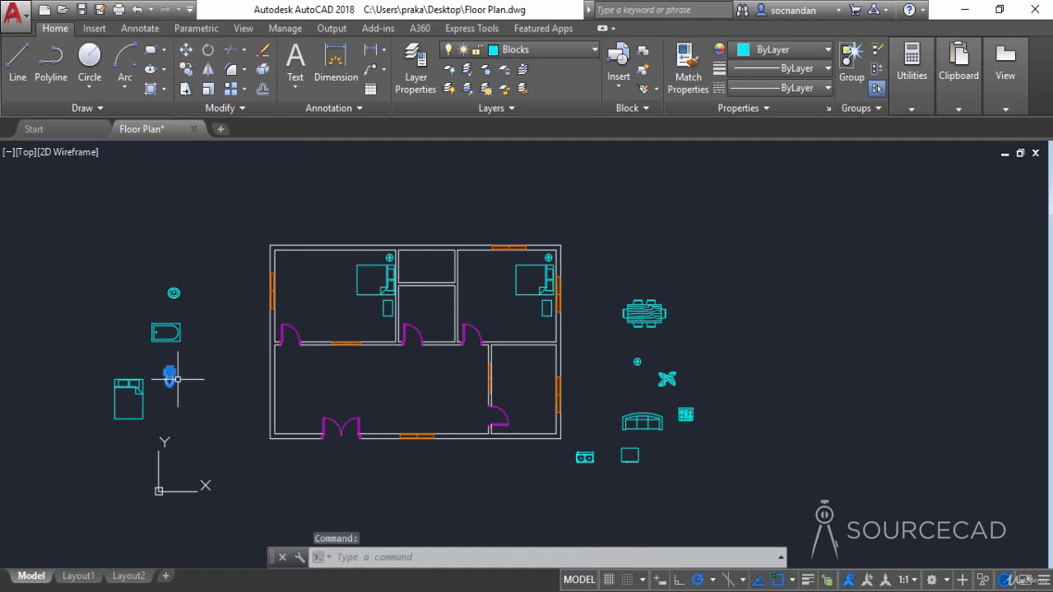
pyautogui.click(186, 50)
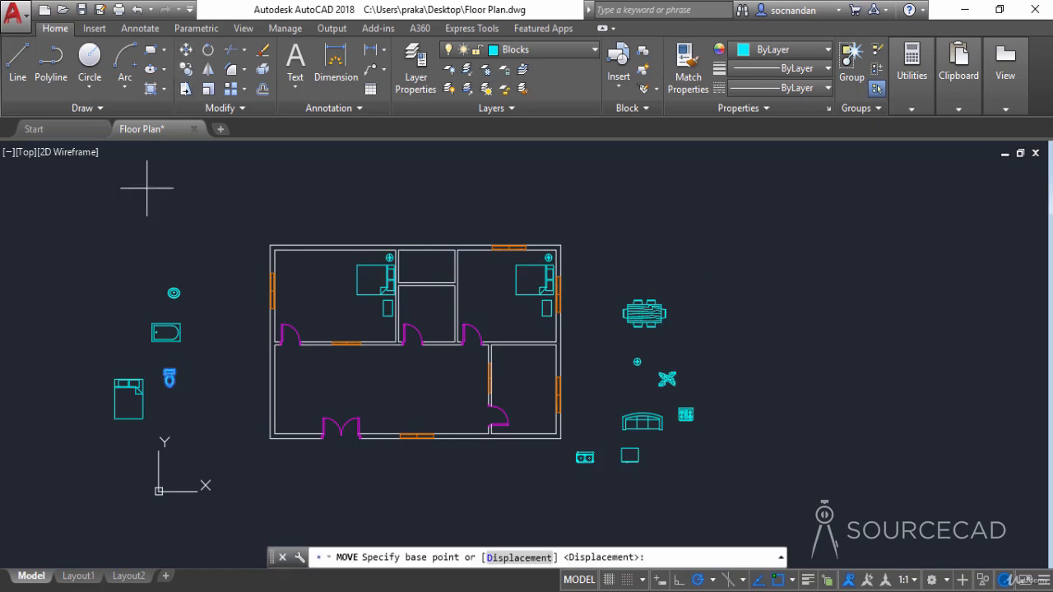
pyautogui.click(169, 372)
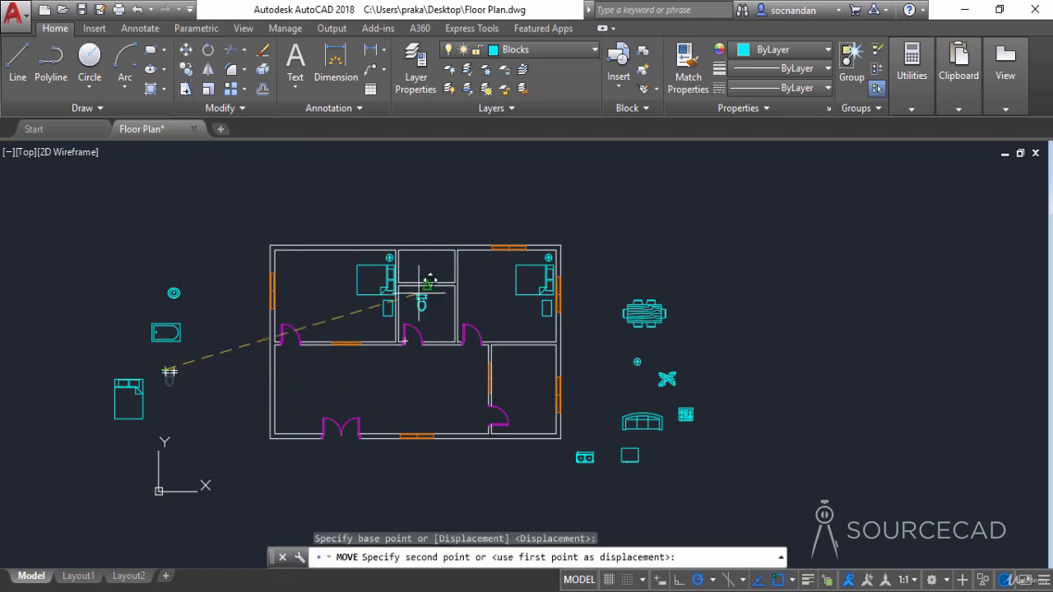
pyautogui.scroll(4, 434, 298)
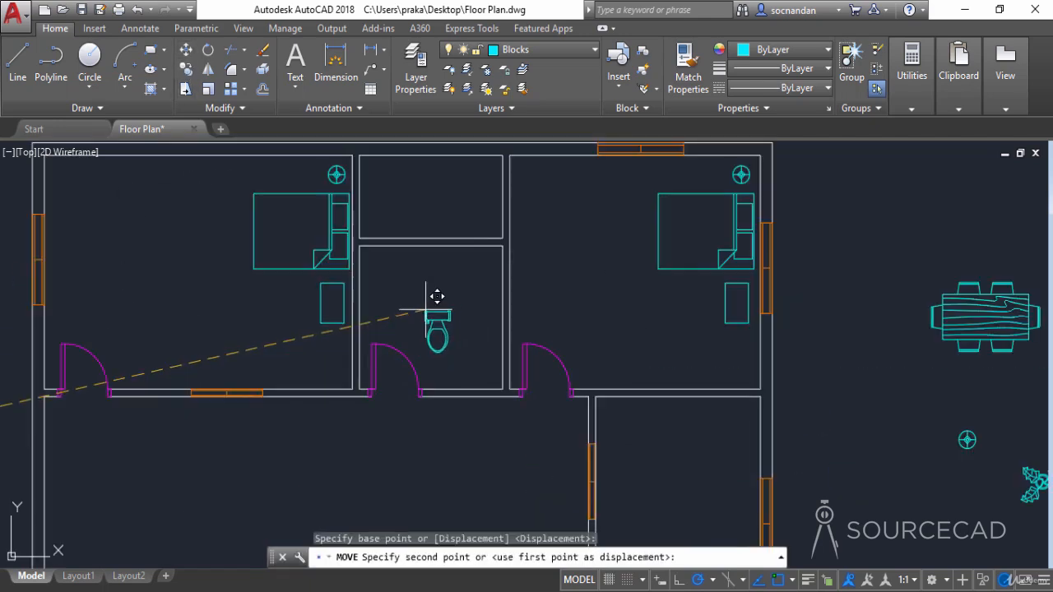
pyautogui.click(483, 256)
# Step: Rotate the toilet a quarter turn clockwise about its tank, with the tank facing the room's right wall
pyautogui.click(484, 284)
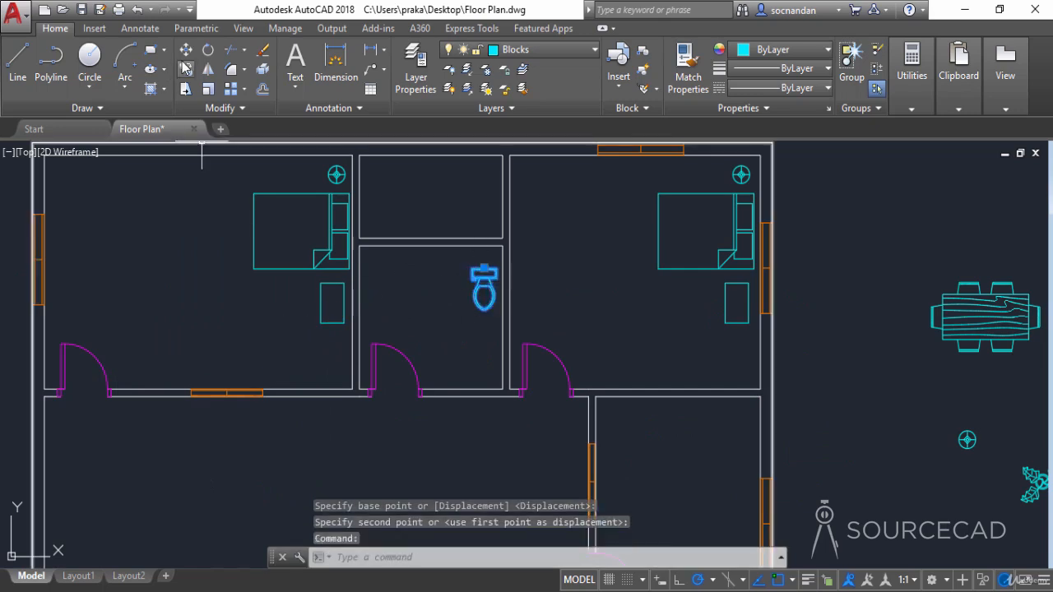
pyautogui.click(207, 51)
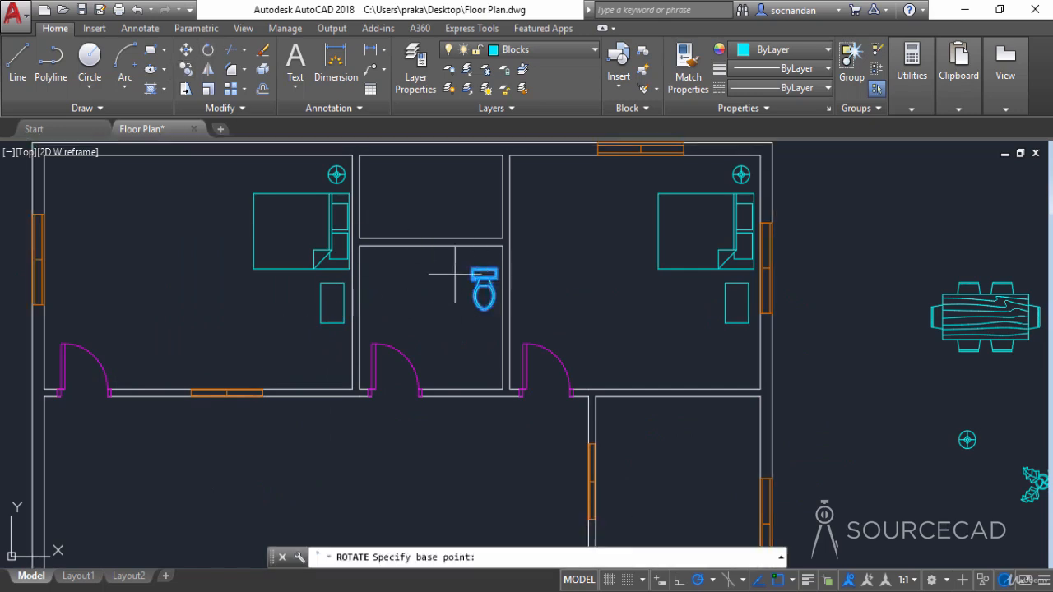
pyautogui.click(484, 270)
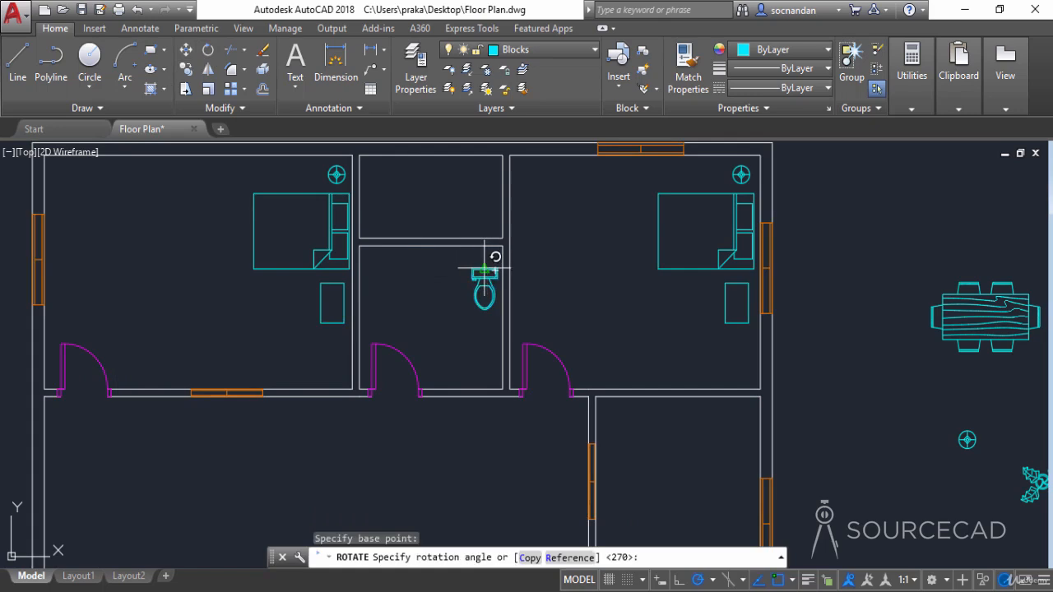
pyautogui.click(481, 355)
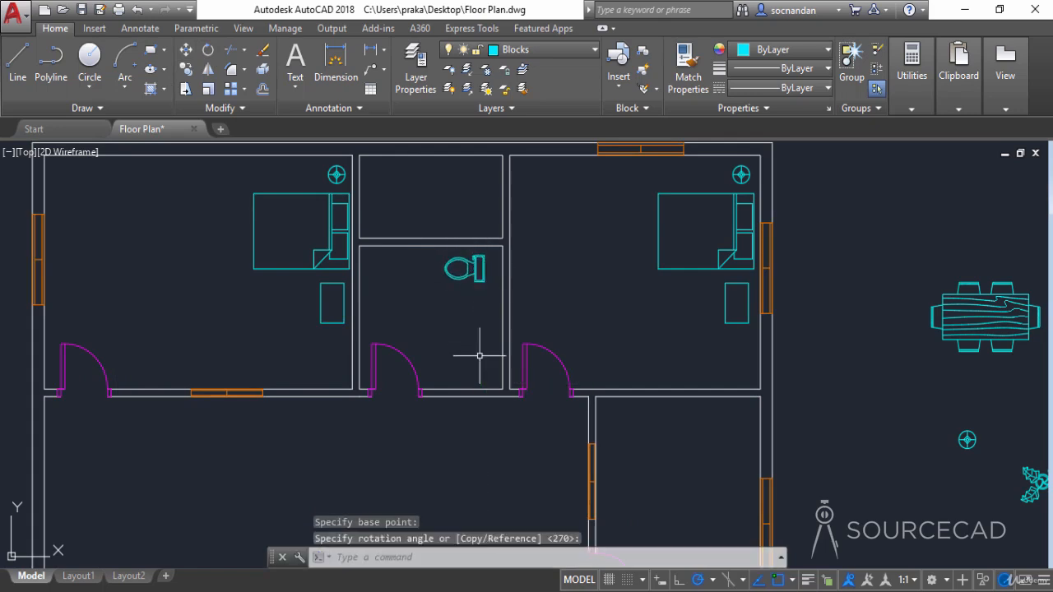
# Step: Move the toilet so its tank is flush against the bathroom's right wall, just below the upper-right corner
pyautogui.click(475, 280)
pyautogui.click(186, 50)
pyautogui.scroll(4, 485, 288)
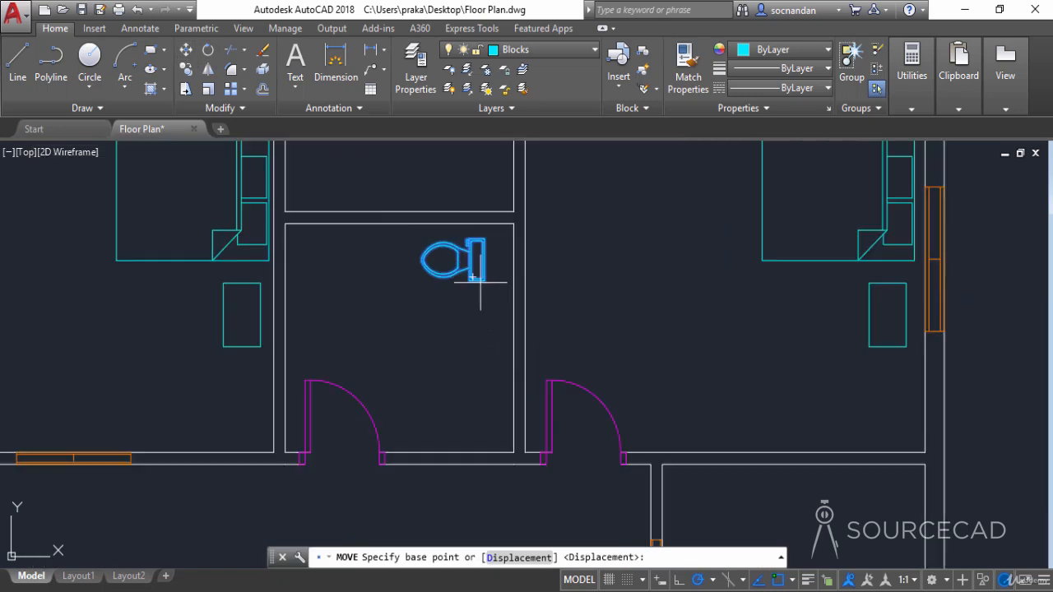
pyautogui.click(486, 245)
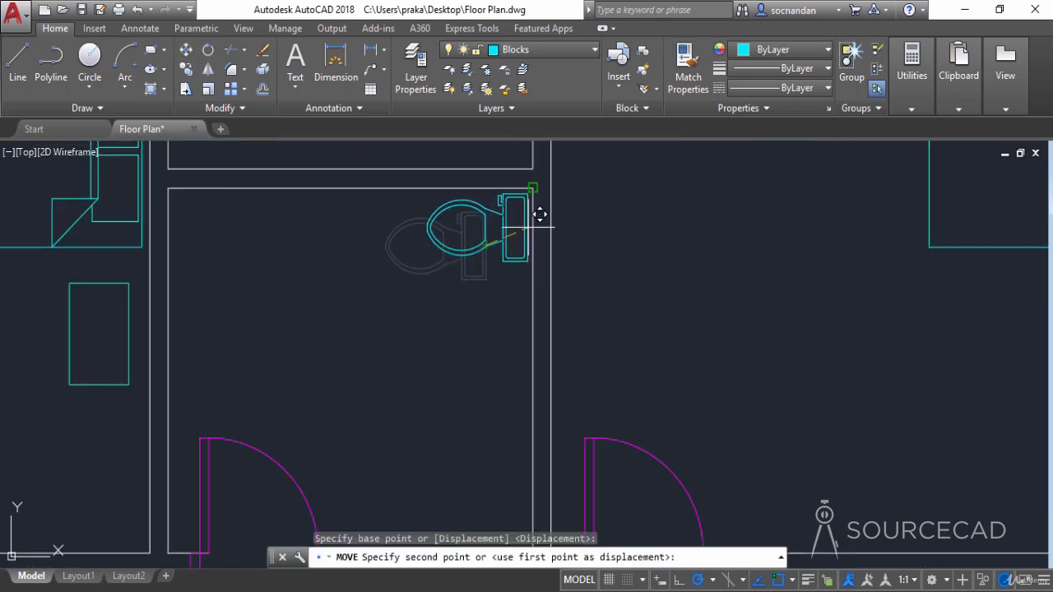
pyautogui.scroll(4, 537, 215)
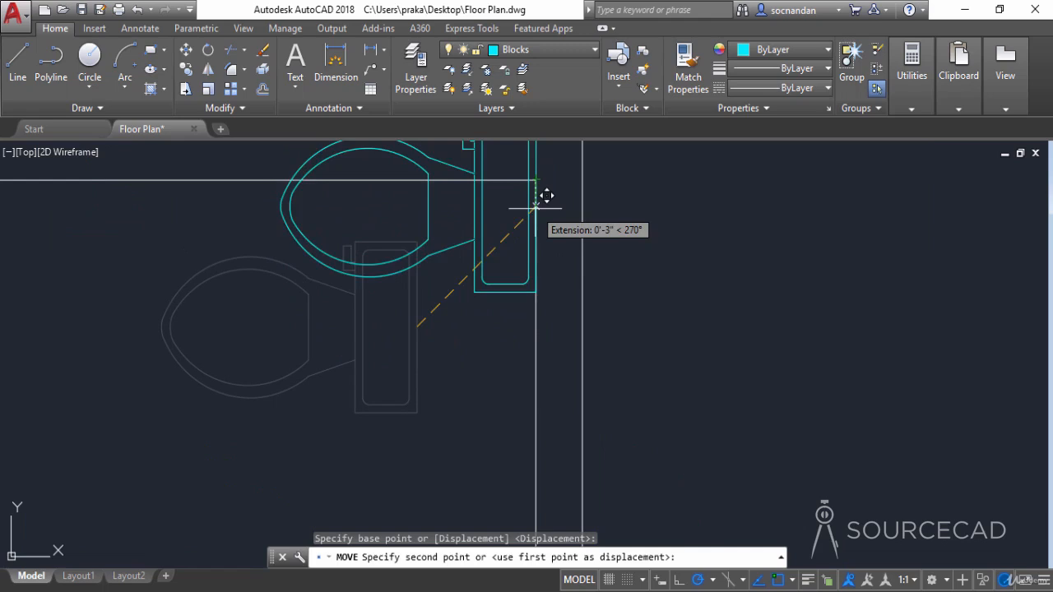
pyautogui.click(535, 313)
pyautogui.scroll(-8, 556, 304)
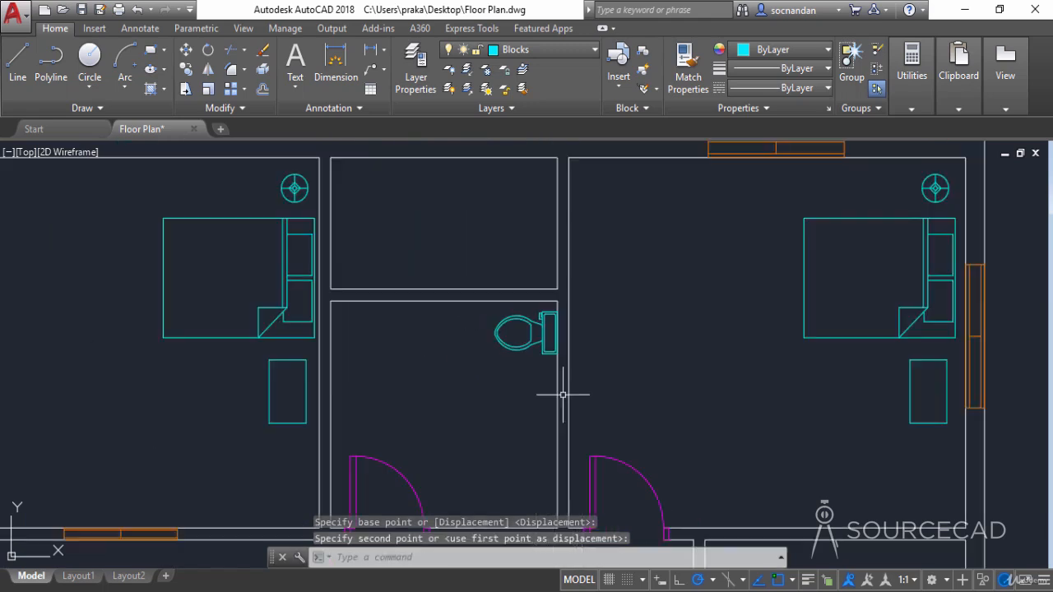
# Step: Move the bathtub block from outside the plan into the bathroom, in the open area below the toilet
pyautogui.scroll(-2, 574, 325)
pyautogui.scroll(2, 376, 369)
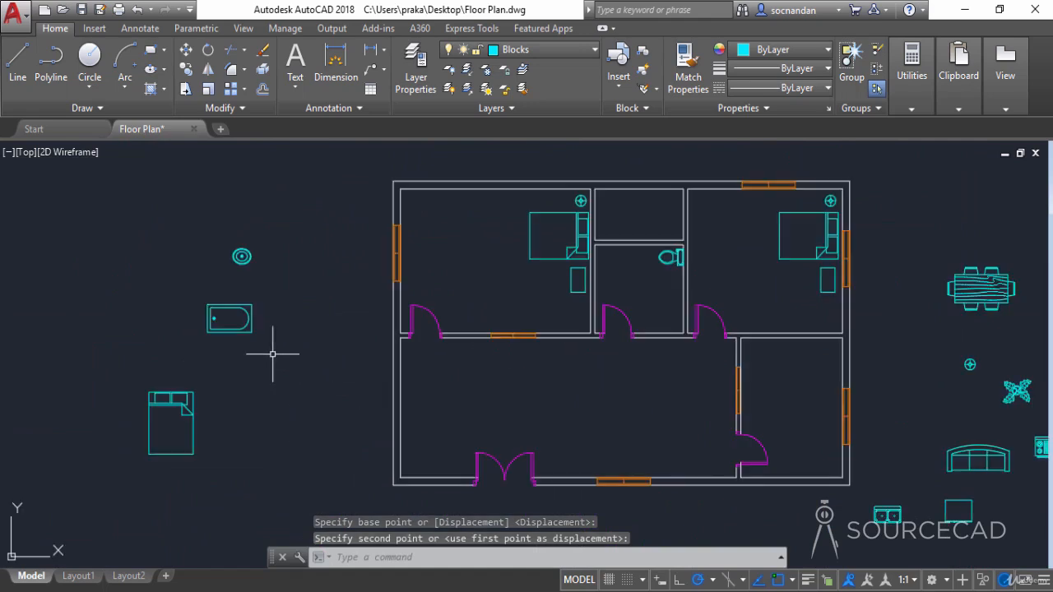
pyautogui.click(250, 327)
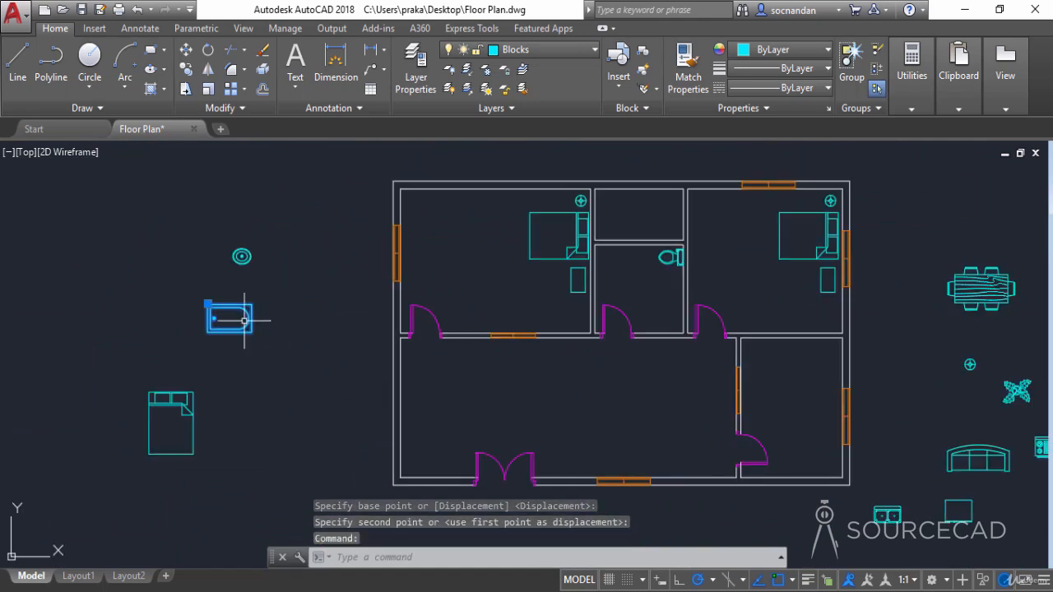
pyautogui.click(187, 52)
pyautogui.click(271, 317)
pyautogui.scroll(2, 679, 320)
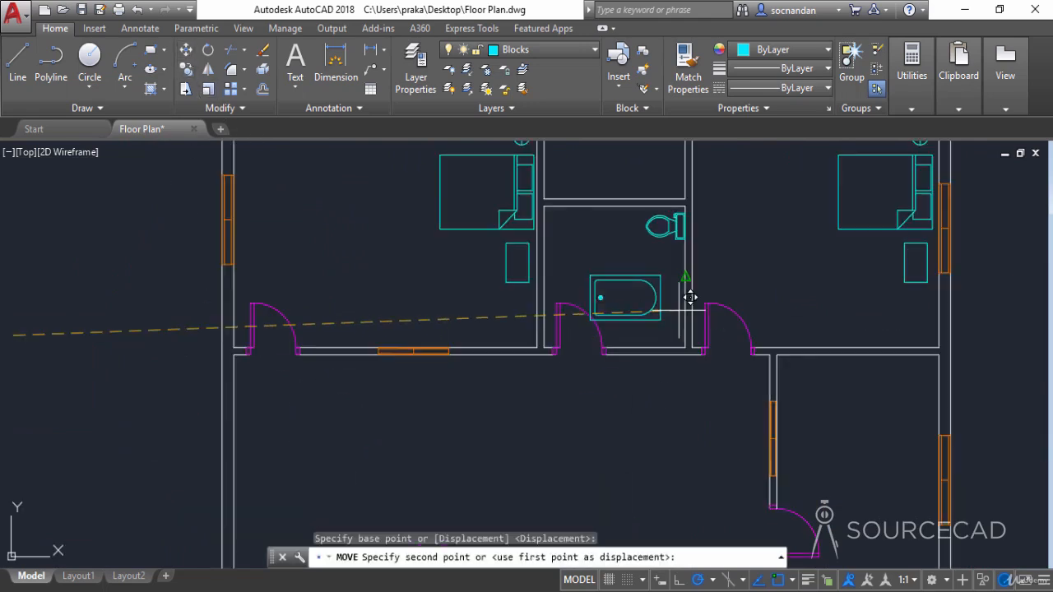
pyautogui.scroll(2, 690, 298)
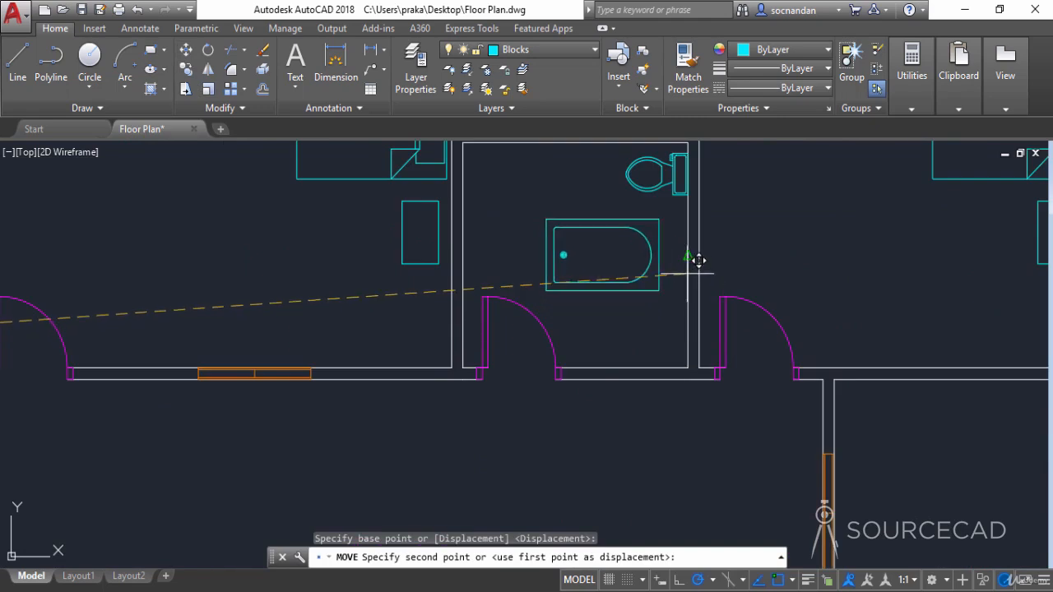
pyautogui.click(681, 290)
# Step: Rotate the bathtub a quarter turn clockwise about its middle so that it stands upright with the drain end up
pyautogui.click(634, 284)
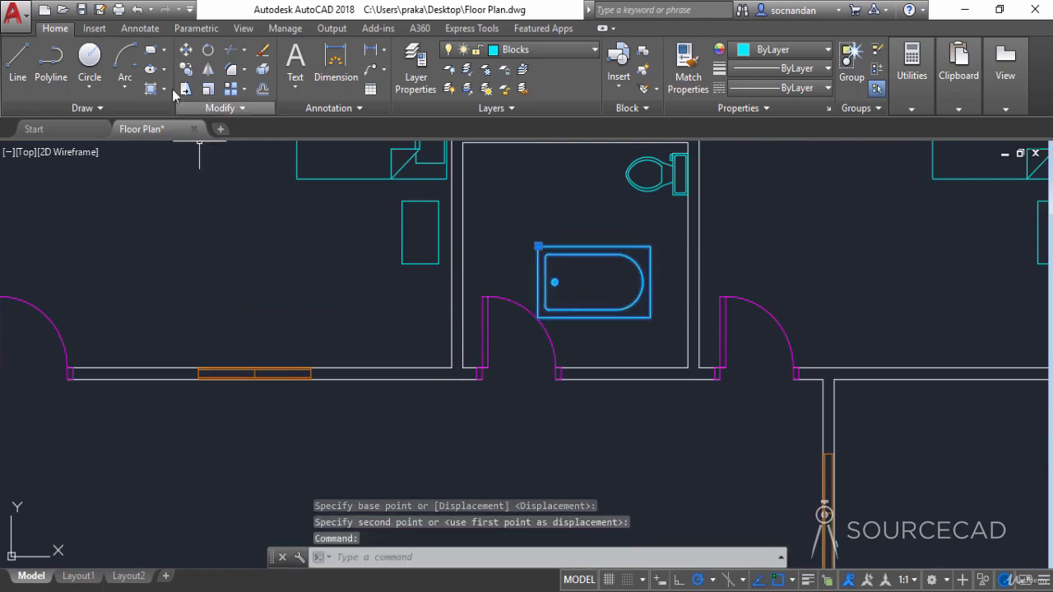
pyautogui.click(208, 50)
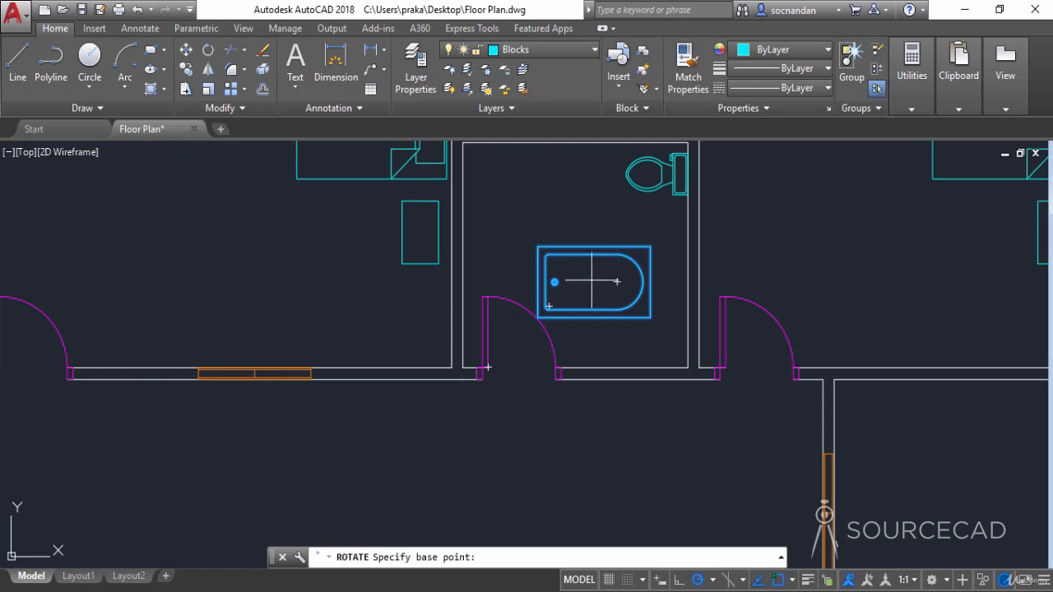
pyautogui.click(592, 281)
pyautogui.click(598, 340)
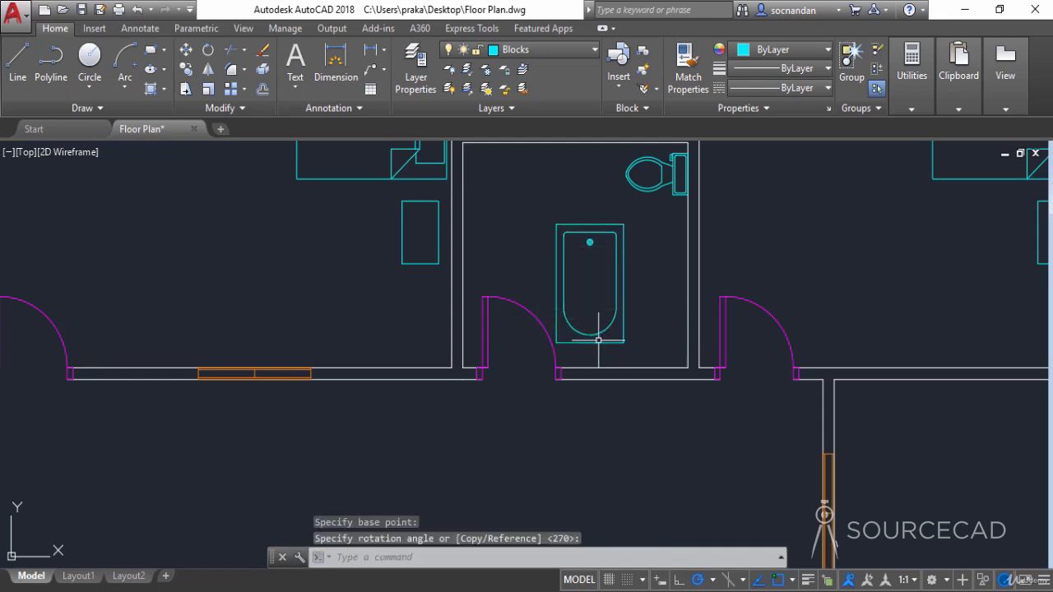
# Step: Move the bathtub by its upper-right corner against the bathroom's right wall, into the lower-right corner below the toilet
pyautogui.click(624, 296)
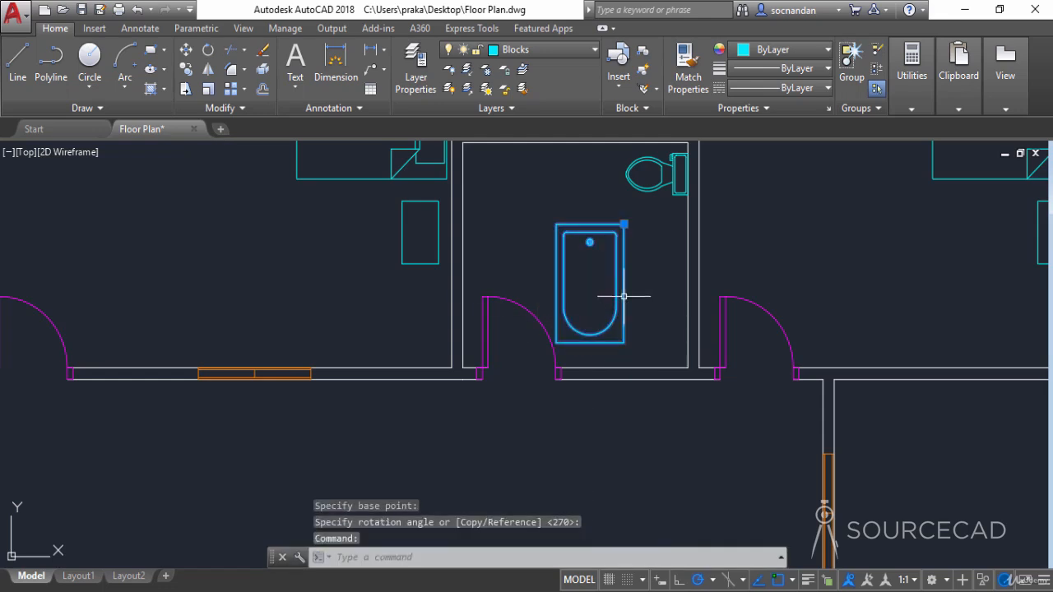
pyautogui.click(186, 51)
pyautogui.click(619, 224)
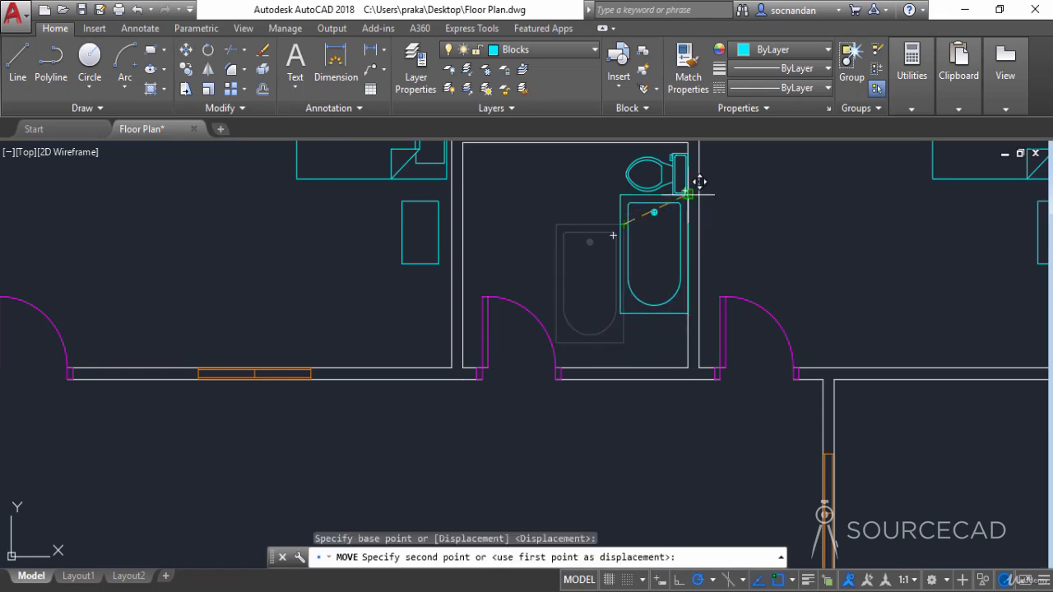
pyautogui.click(696, 239)
# Step: Move the round washbasin from outside the plan into the bathroom's upper-left corner, level with the toilet
pyautogui.scroll(-3, 749, 224)
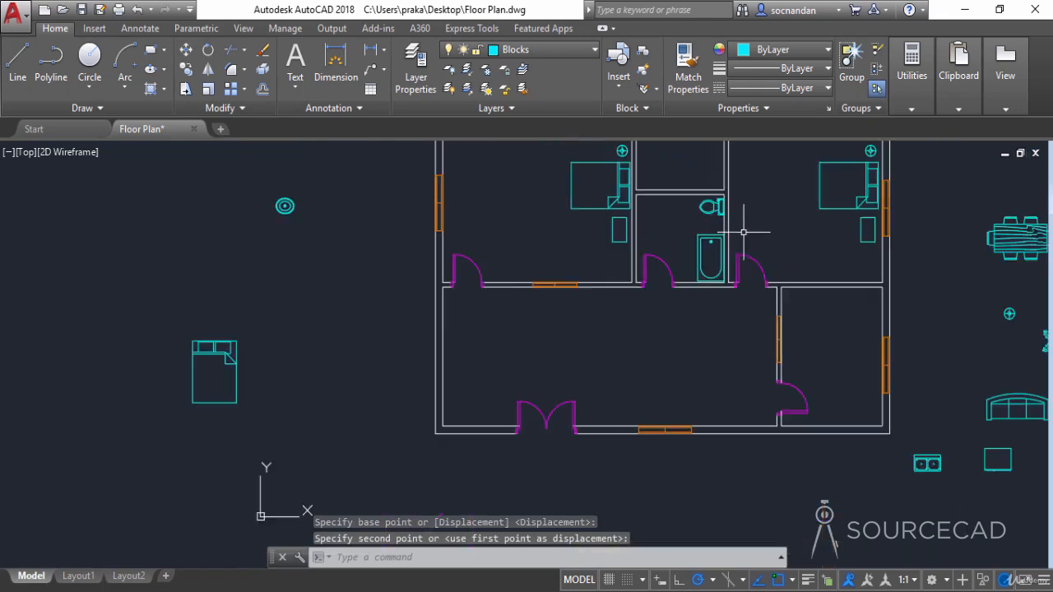
pyautogui.click(284, 206)
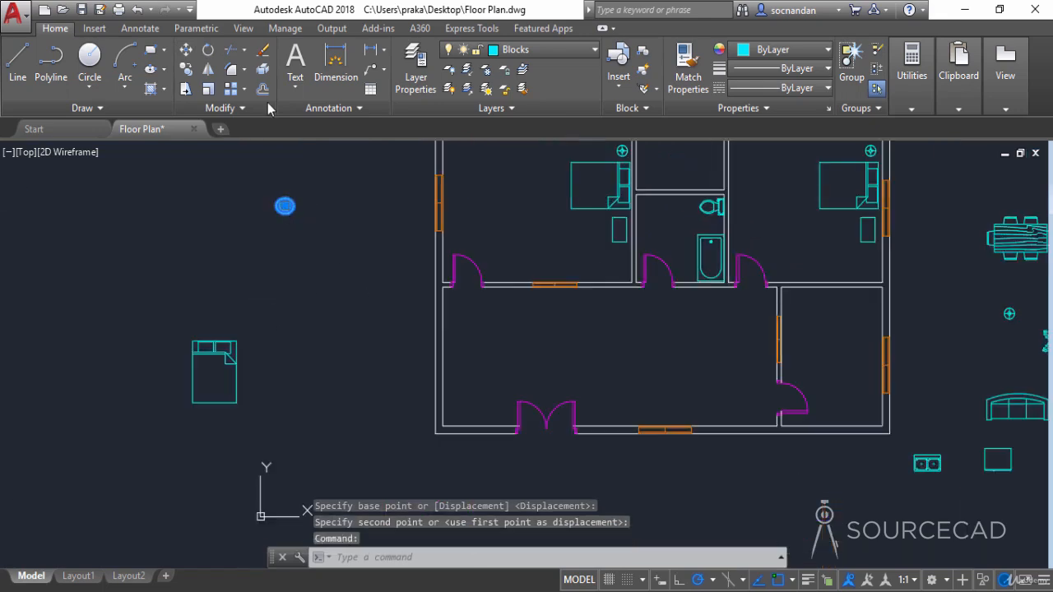
pyautogui.click(186, 49)
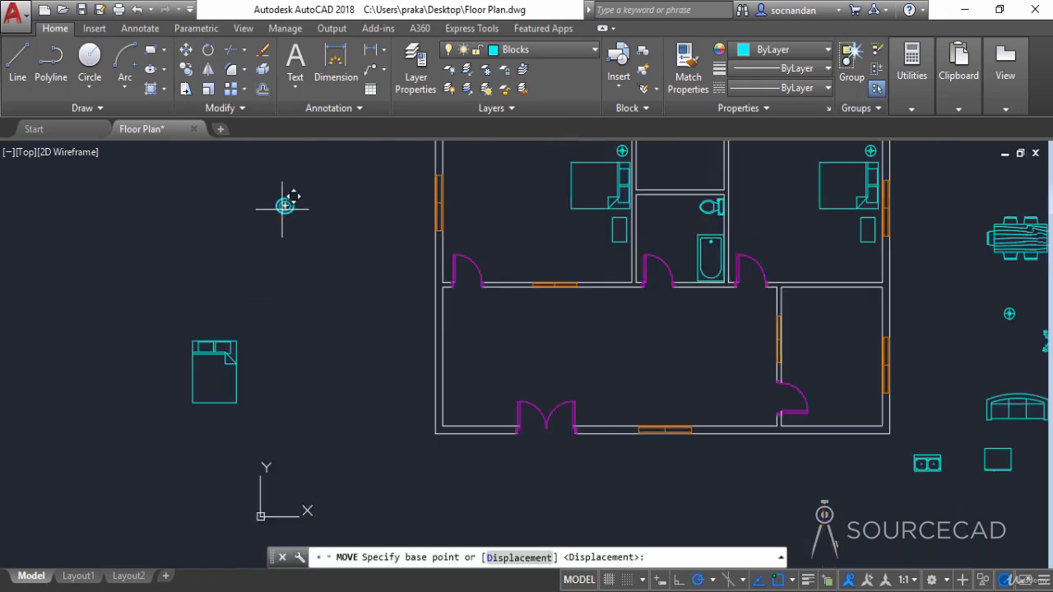
pyautogui.click(285, 206)
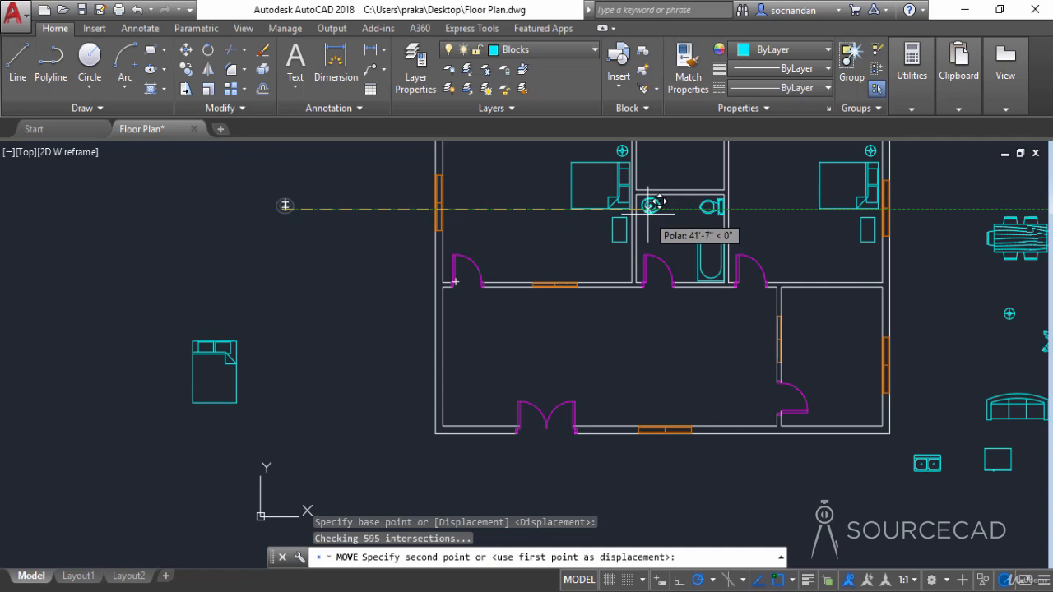
pyautogui.click(650, 204)
# Step: Erase the leftover bed block outside the plan, beyond its left side
pyautogui.scroll(-5, 650, 206)
pyautogui.moveTo(740, 235); pyautogui.dragTo(594, 289, button='middle')
pyautogui.scroll(2, 584, 292)
pyautogui.rightClick(225, 307)
pyautogui.click(254, 271)
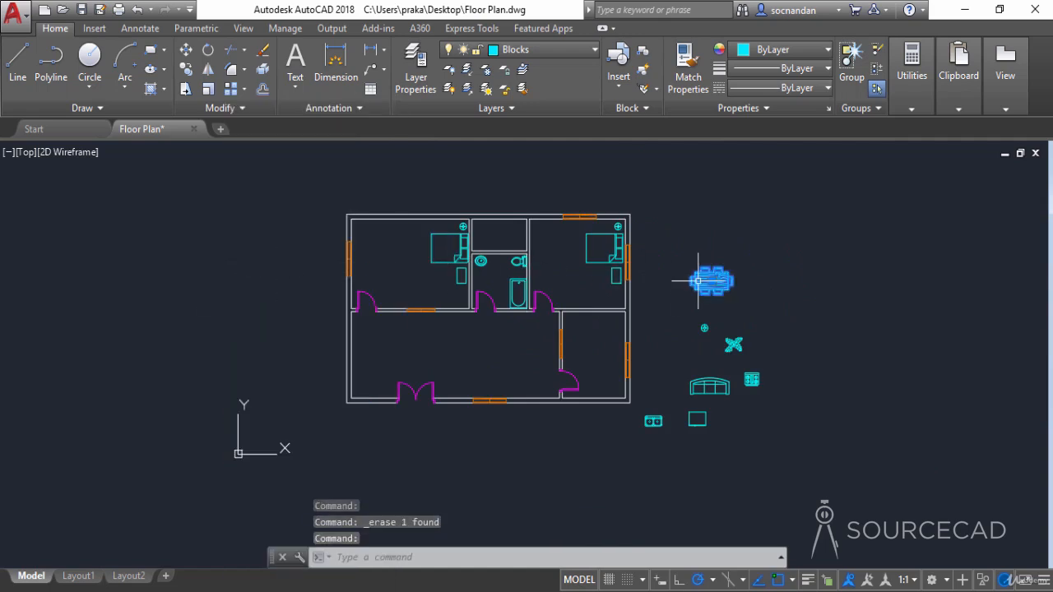
# Step: Move the dining table set from outside the plan into the right part of the large lower room
pyautogui.click(186, 49)
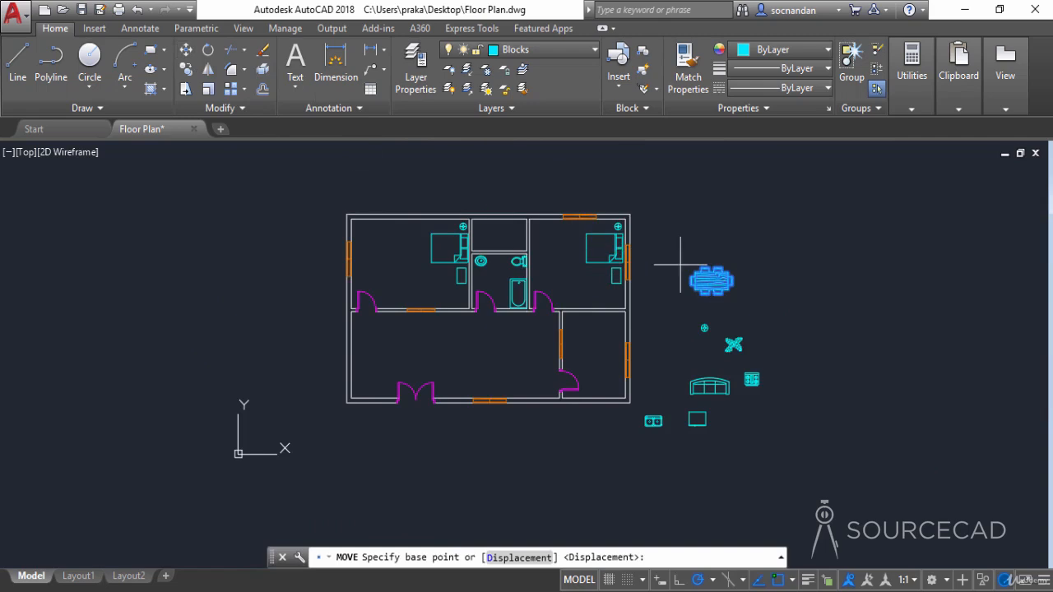
pyautogui.click(710, 282)
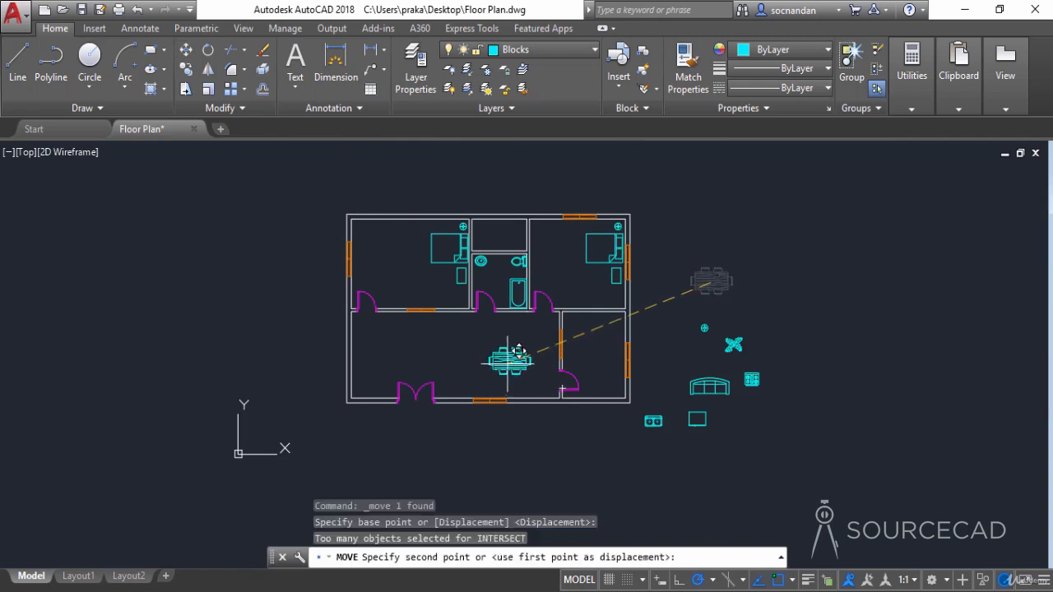
pyautogui.click(525, 347)
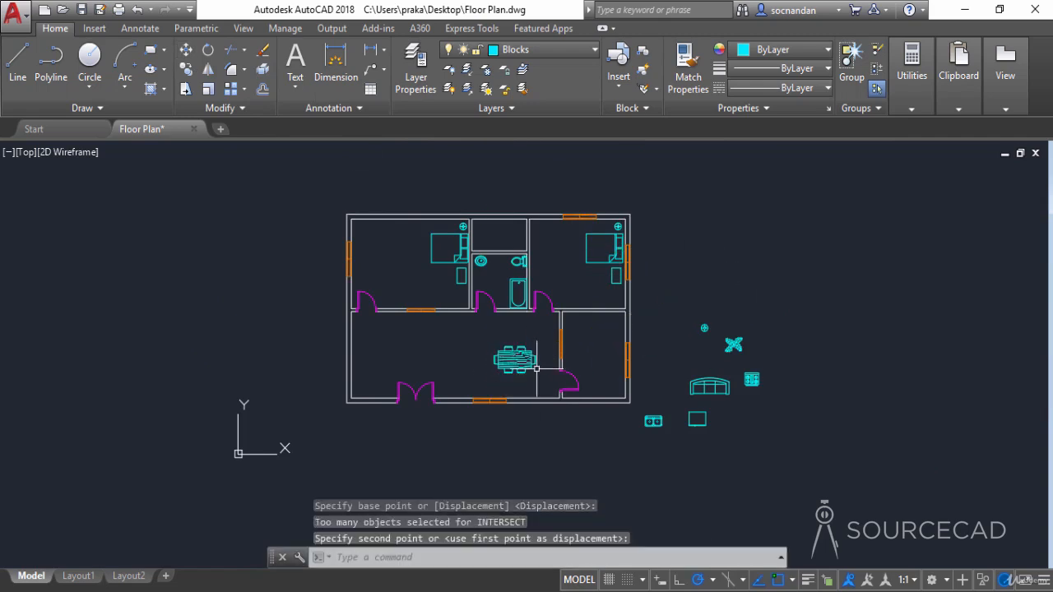
# Step: Rotate the dining table set a quarter turn clockwise about a point on the wall to its right
pyautogui.click(536, 370)
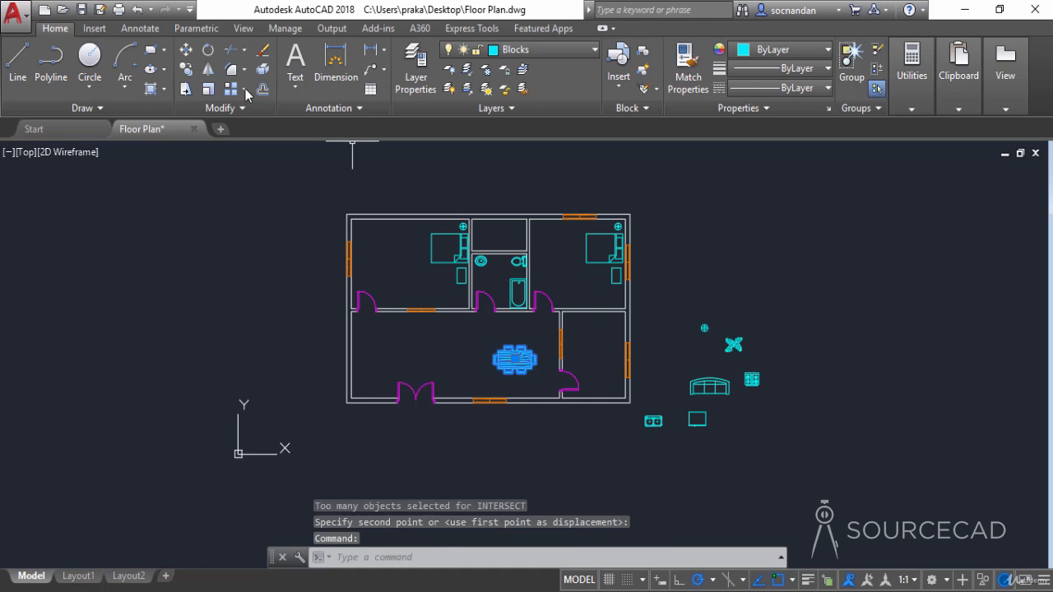
pyautogui.click(207, 52)
pyautogui.click(559, 357)
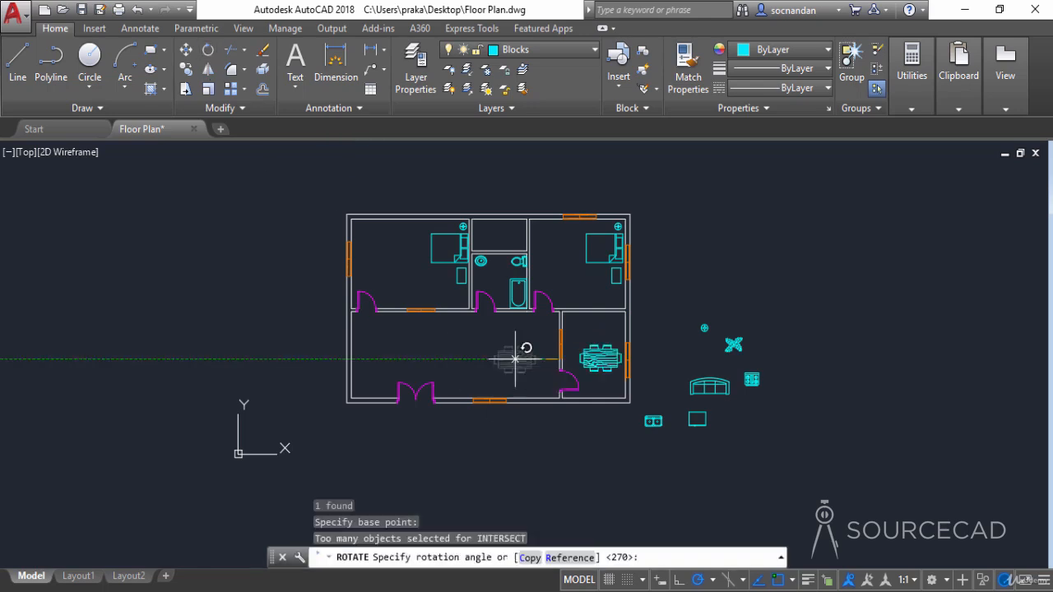
pyautogui.click(554, 470)
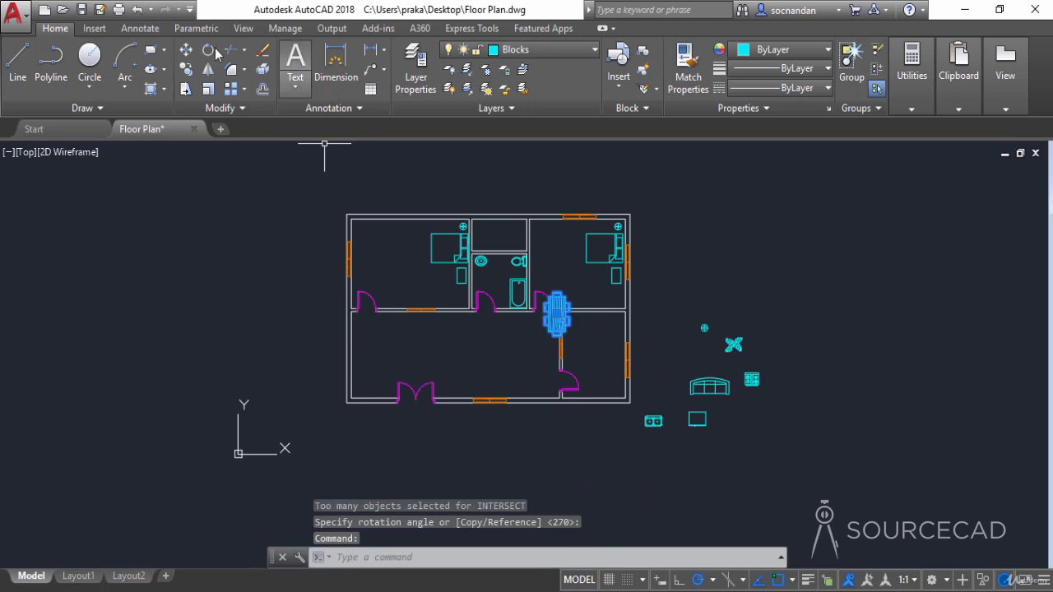
# Step: Move the upright dining table set off the wall back into the right part of the large lower room
pyautogui.click(182, 53)
pyautogui.click(518, 358)
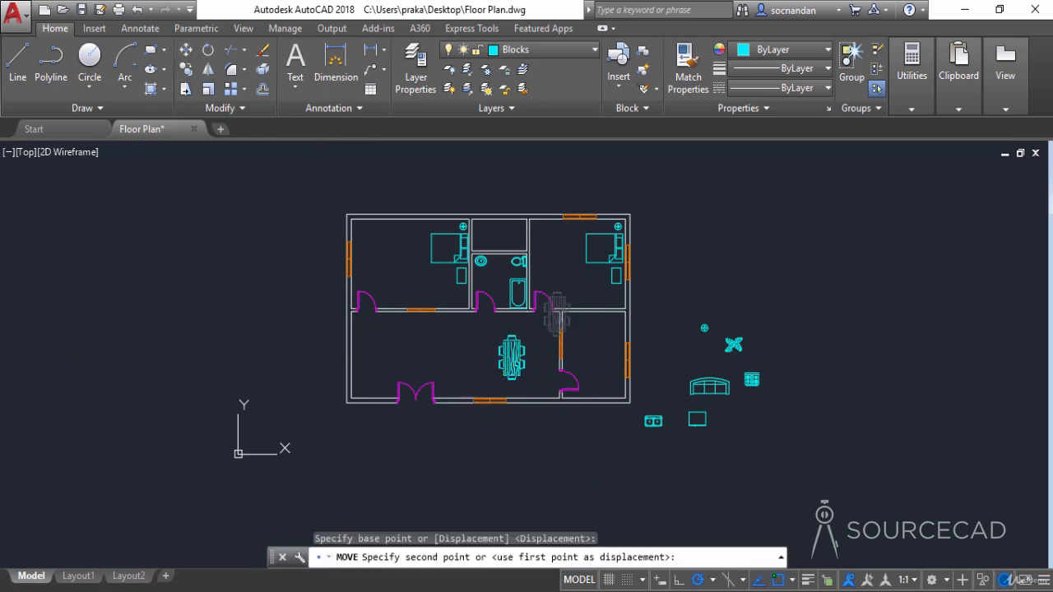
pyautogui.click(517, 359)
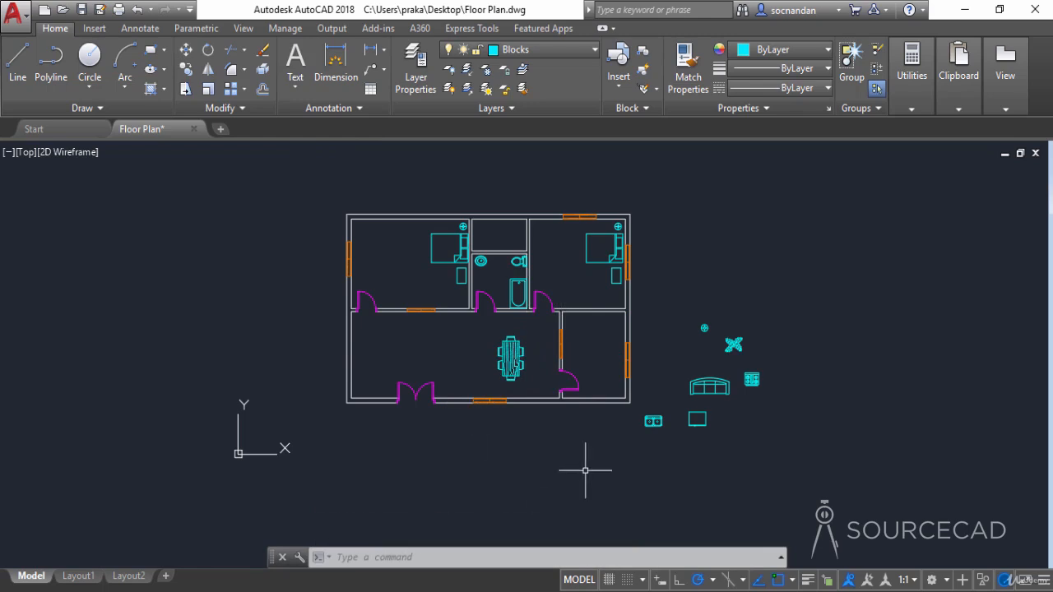
# Step: Move the sofa from outside the plan into the large lower room, just below the window in its upper wall
pyautogui.click(711, 388)
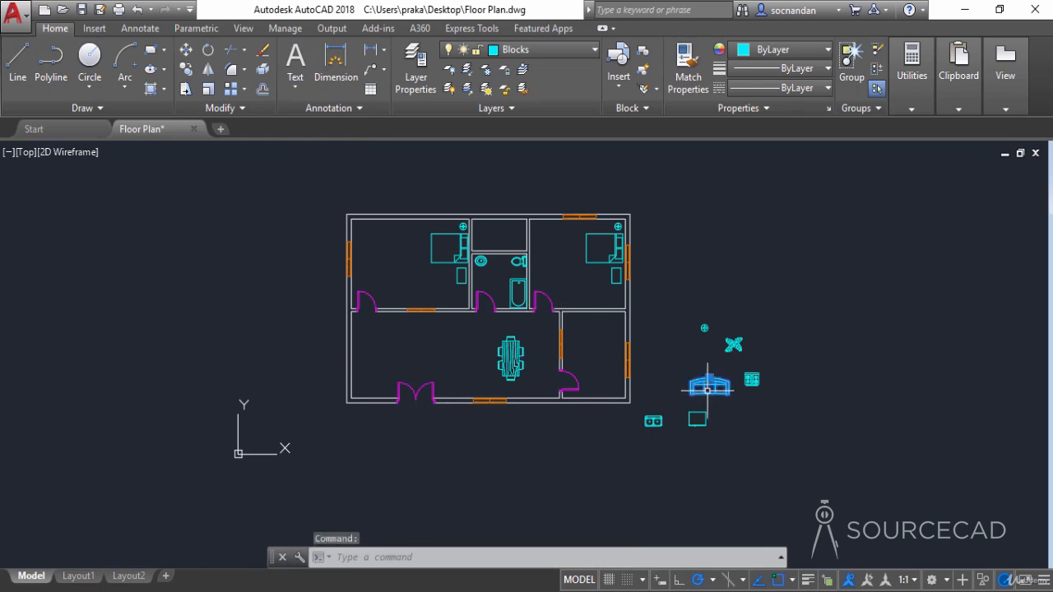
pyautogui.click(187, 50)
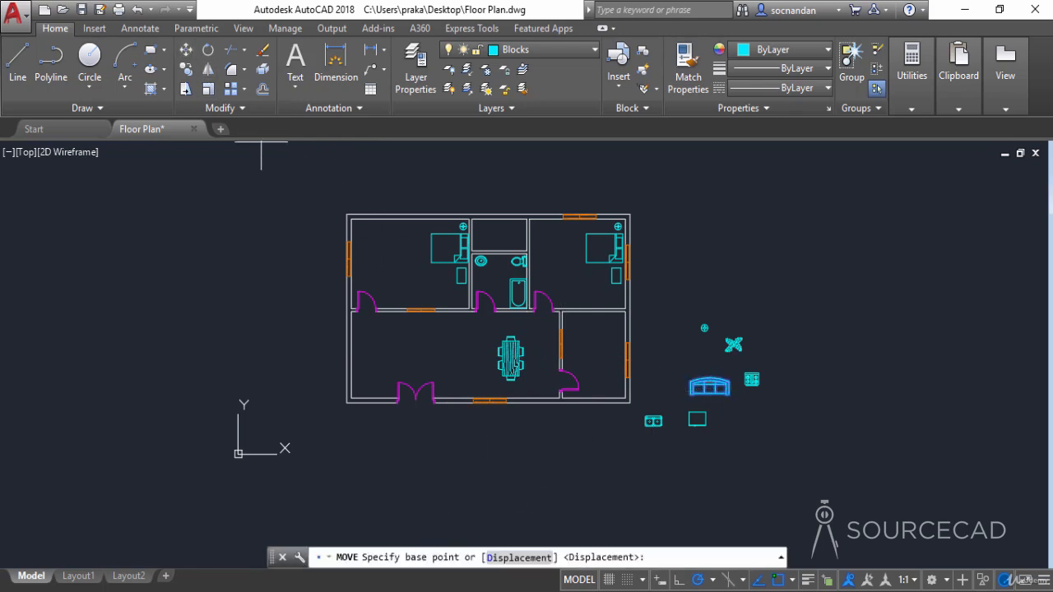
pyautogui.click(695, 382)
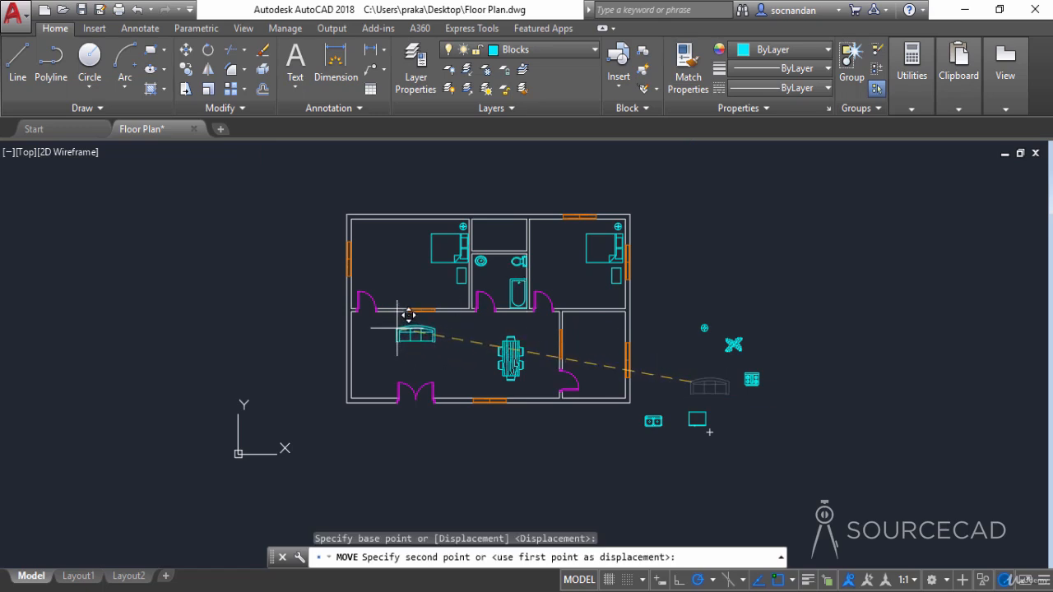
pyautogui.click(408, 314)
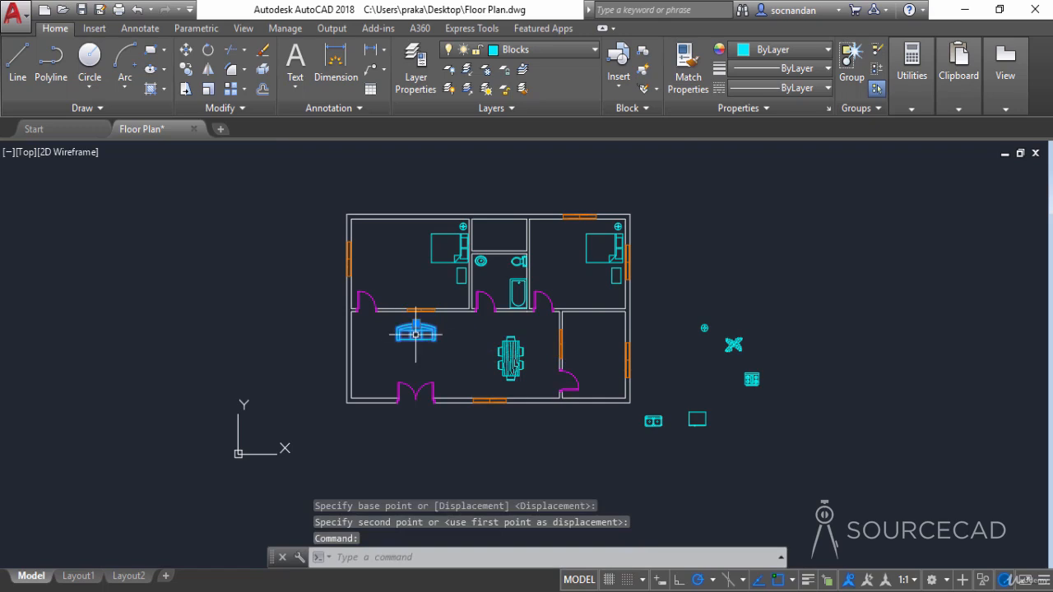
# Step: Copy the sofa down and to the right, placing the duplicate between the original and the dining table
pyautogui.click(186, 72)
pyautogui.click(436, 339)
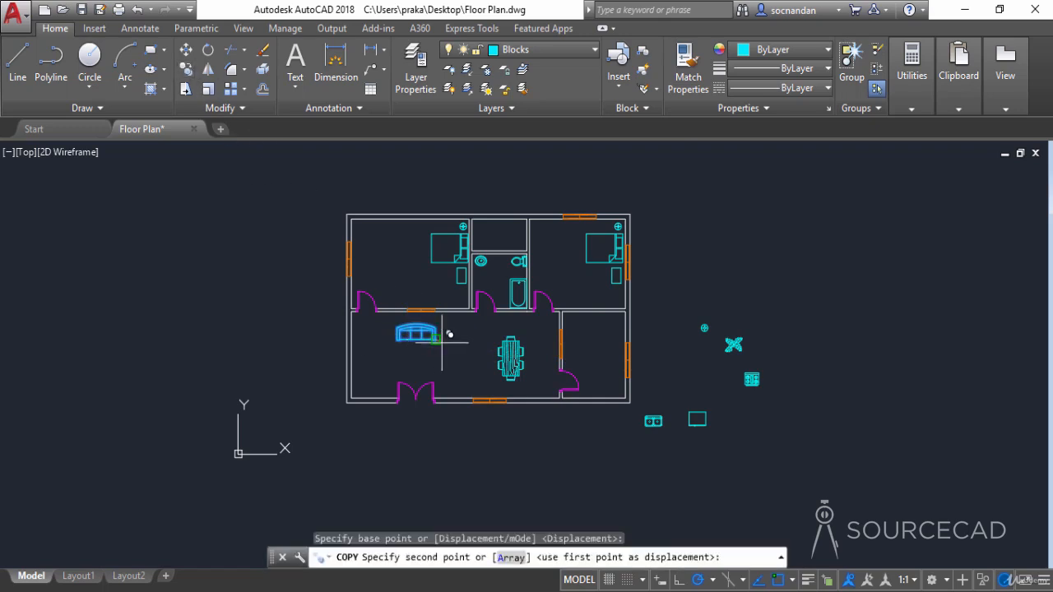
pyautogui.rightClick(482, 354)
pyautogui.click(512, 348)
pyautogui.click(467, 360)
# Step: Rotate the copied sofa a quarter turn clockwise so its back faces the dining table
pyautogui.click(349, 229)
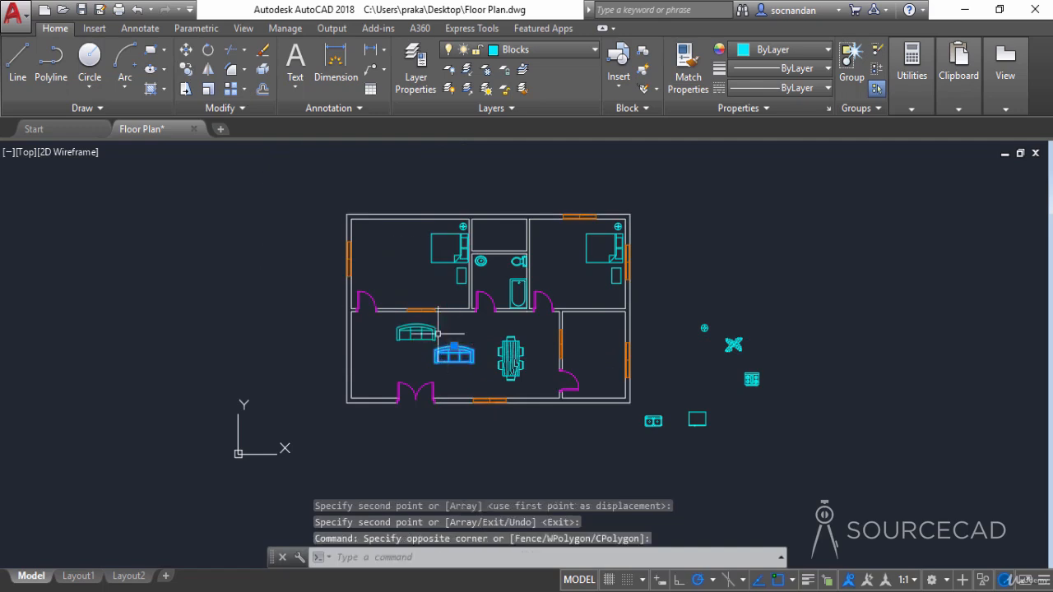
pyautogui.click(208, 50)
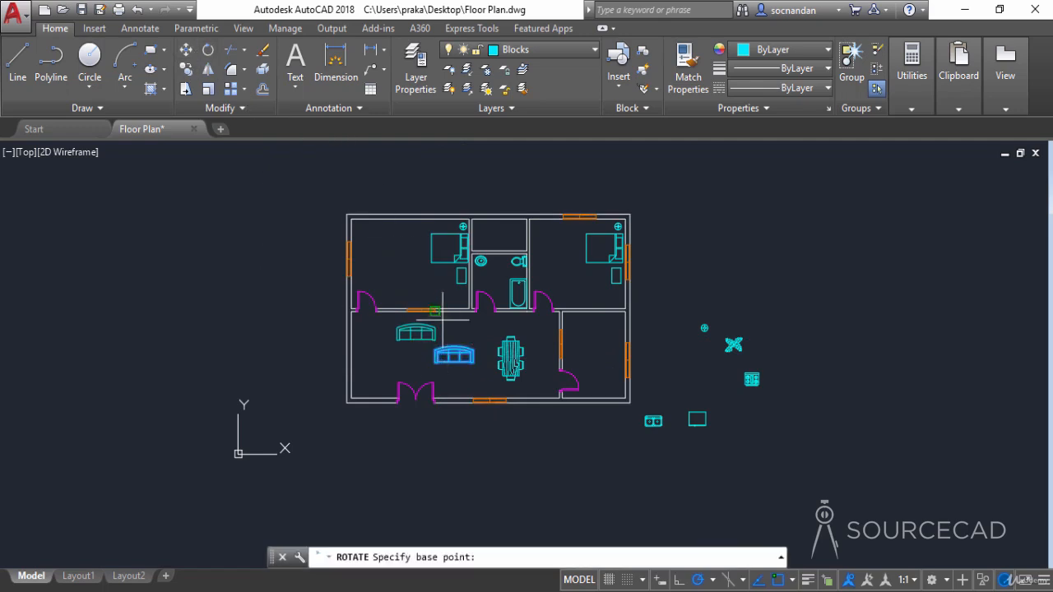
pyautogui.click(458, 359)
pyautogui.press('Return')
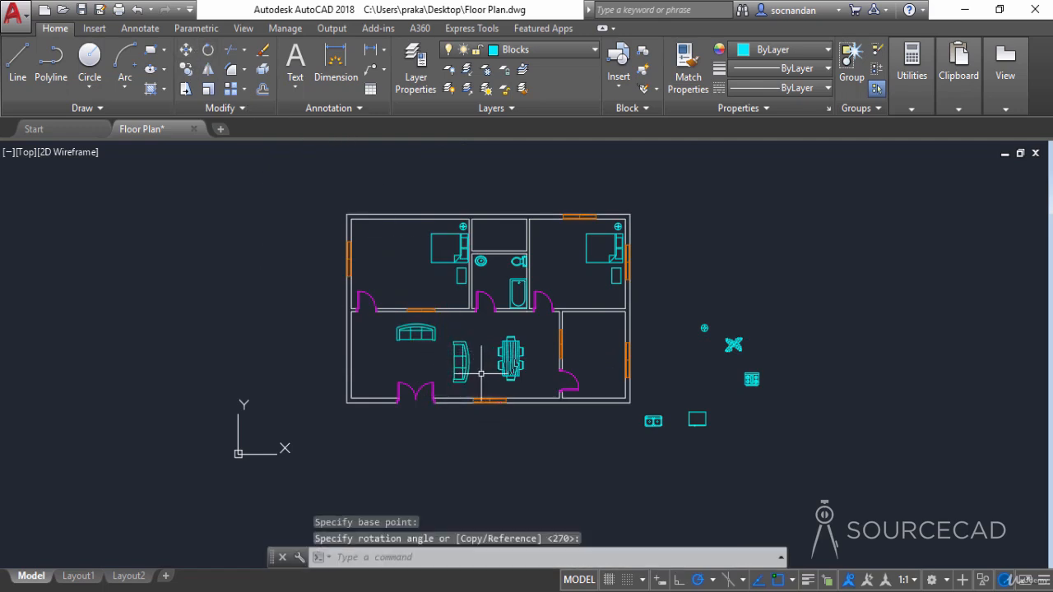
pyautogui.scroll(5, 481, 374)
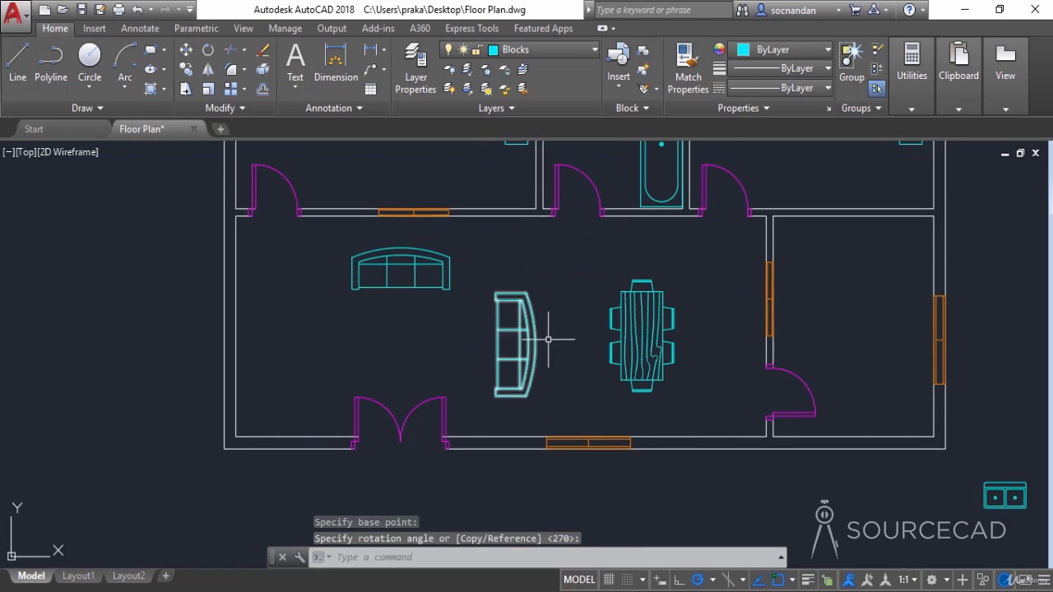
# Step: Move the rotated sofa slightly left and up, away from the dining table
pyautogui.click(535, 335)
pyautogui.click(186, 51)
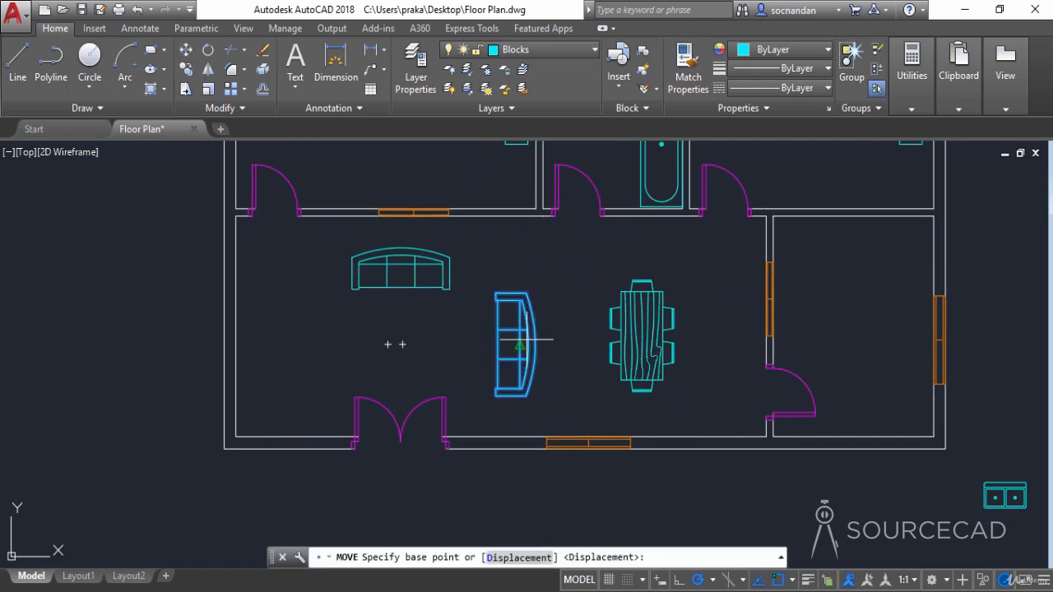
pyautogui.click(564, 337)
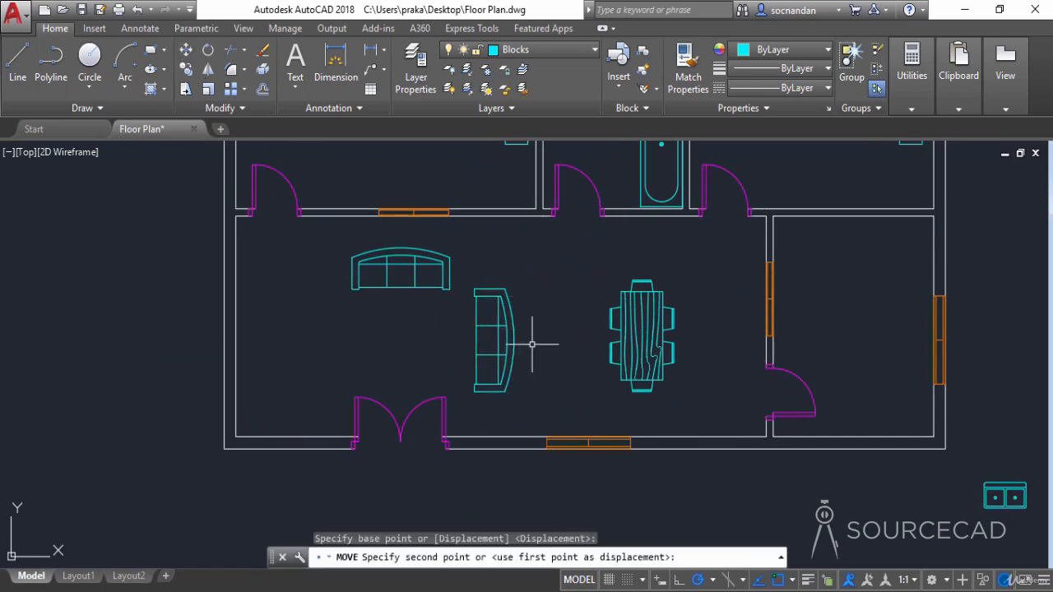
pyautogui.click(535, 348)
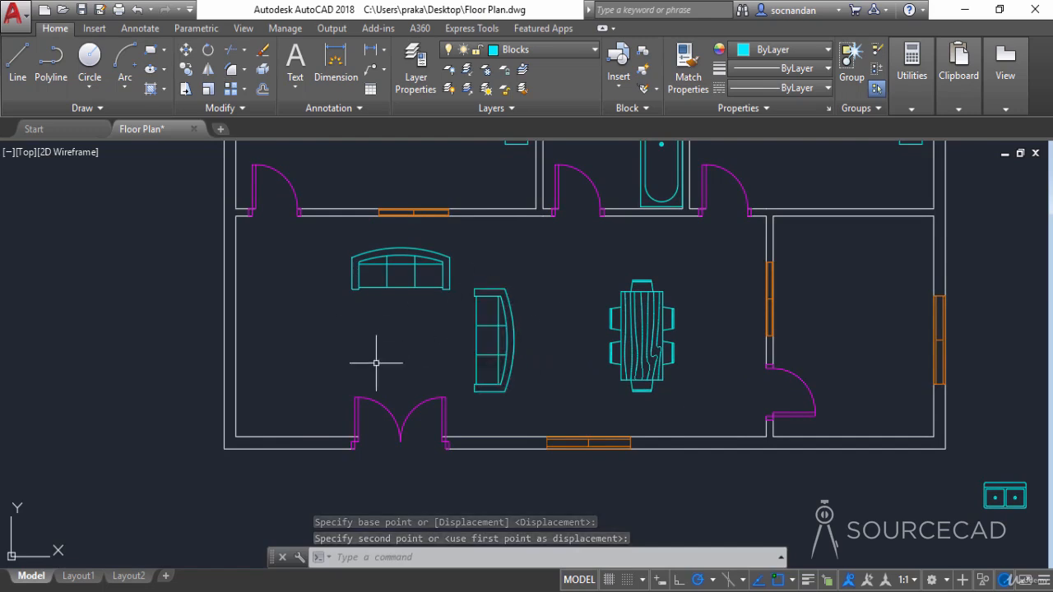
# Step: Move both sofas together slightly up and to the right, bringing them closer to the upper wall
pyautogui.click(541, 322)
pyautogui.click(417, 260)
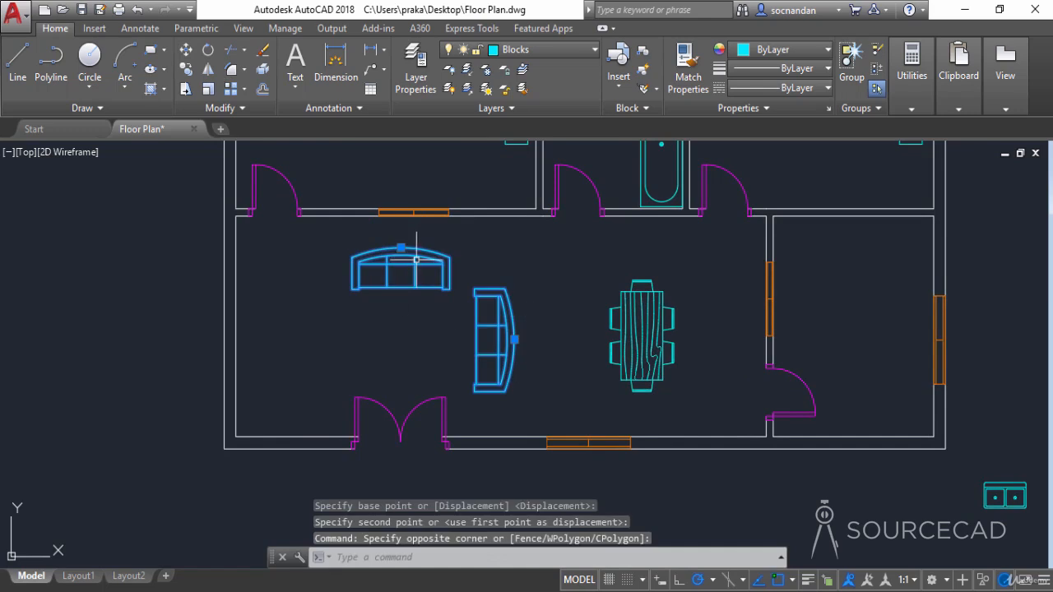
pyautogui.click(186, 49)
pyautogui.click(150, 338)
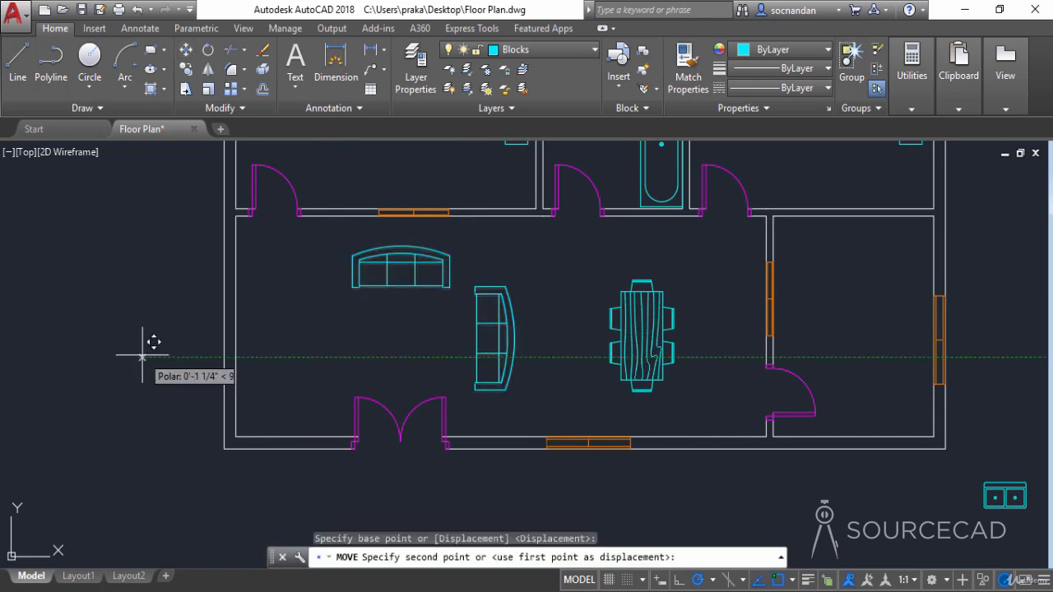
pyautogui.click(158, 341)
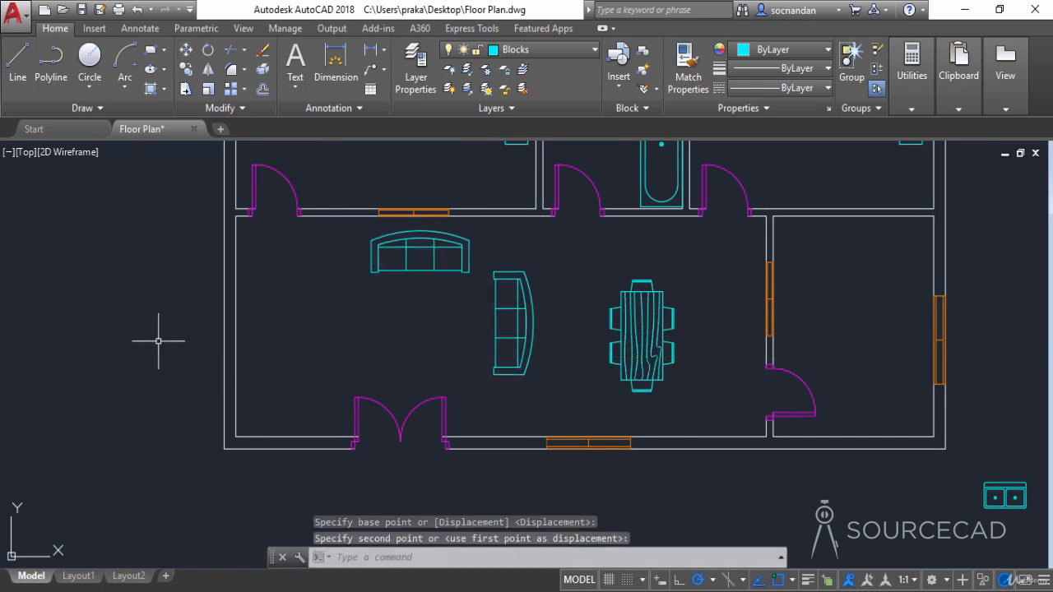
# Step: Move the rotated sofa slightly down and to the left, tightening the seating group
pyautogui.click(521, 323)
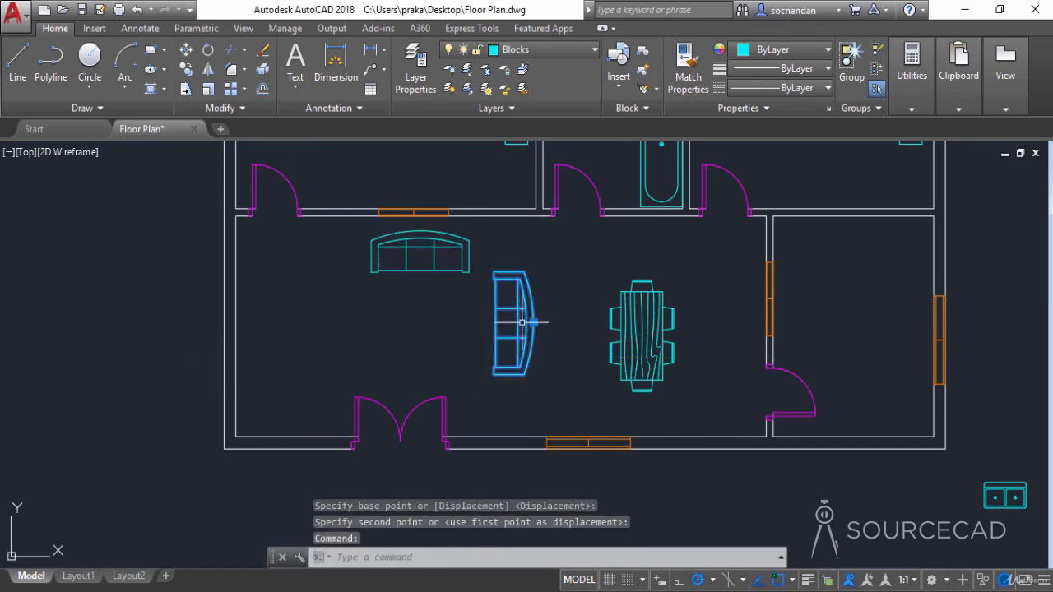
pyautogui.click(184, 51)
pyautogui.click(361, 329)
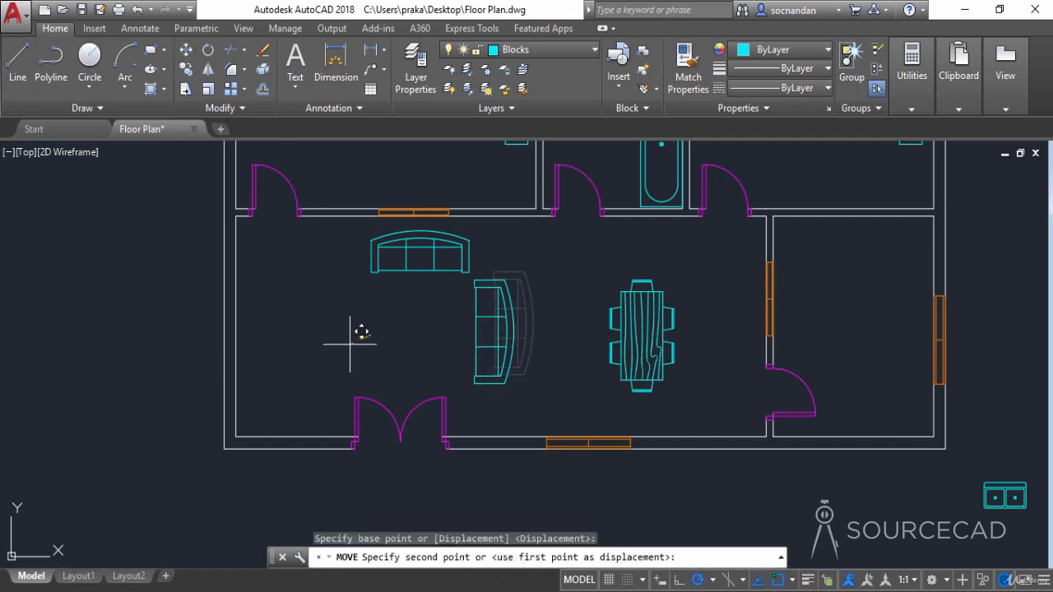
pyautogui.click(350, 343)
# Step: Draw an upright rectangle as a coffee table, below the upper sofa and left of the rotated sofa
pyautogui.click(151, 51)
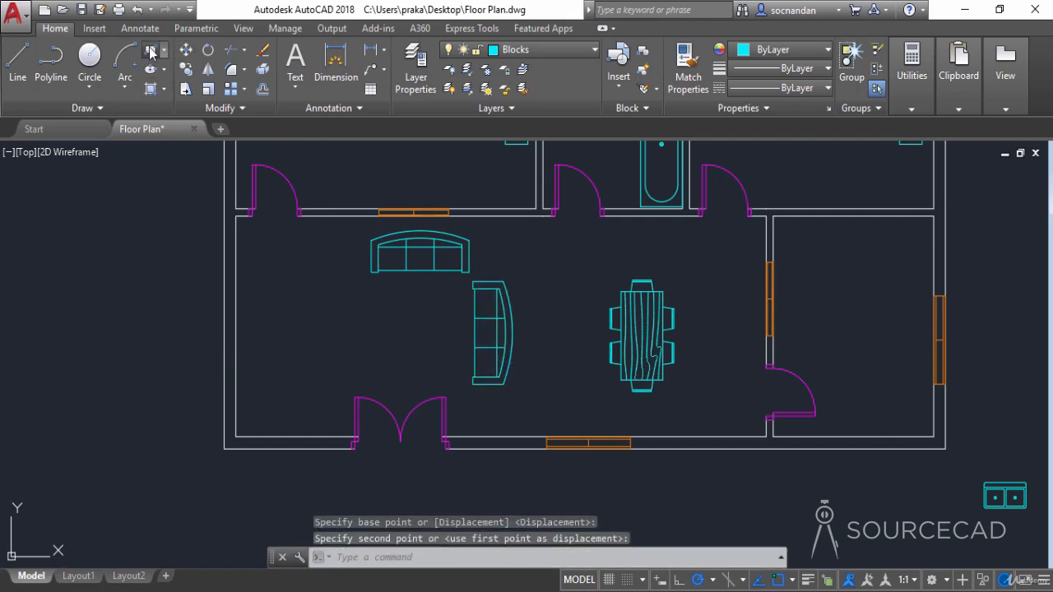
pyautogui.click(393, 291)
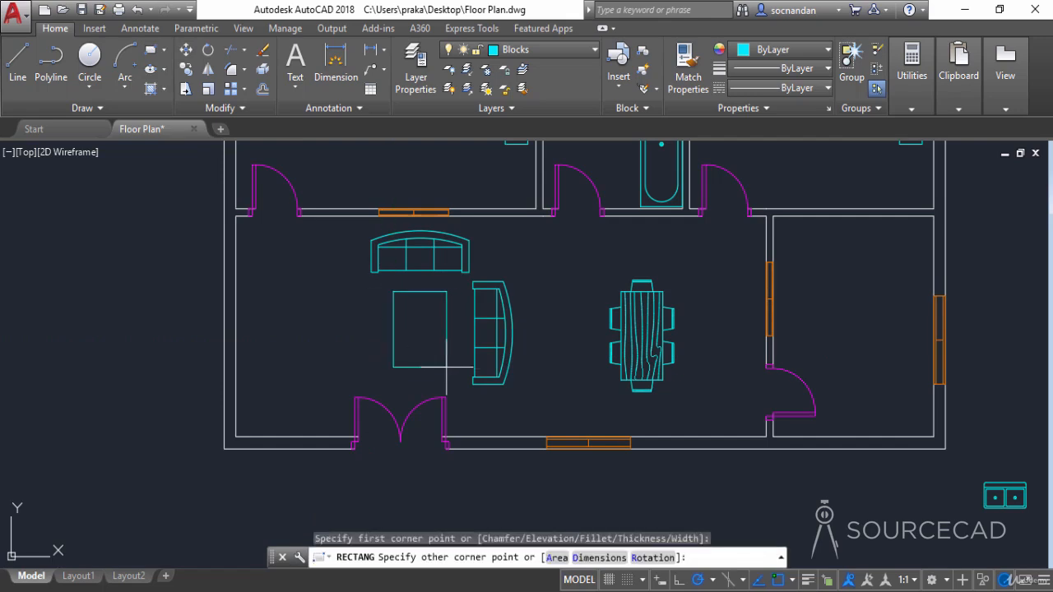
pyautogui.click(448, 368)
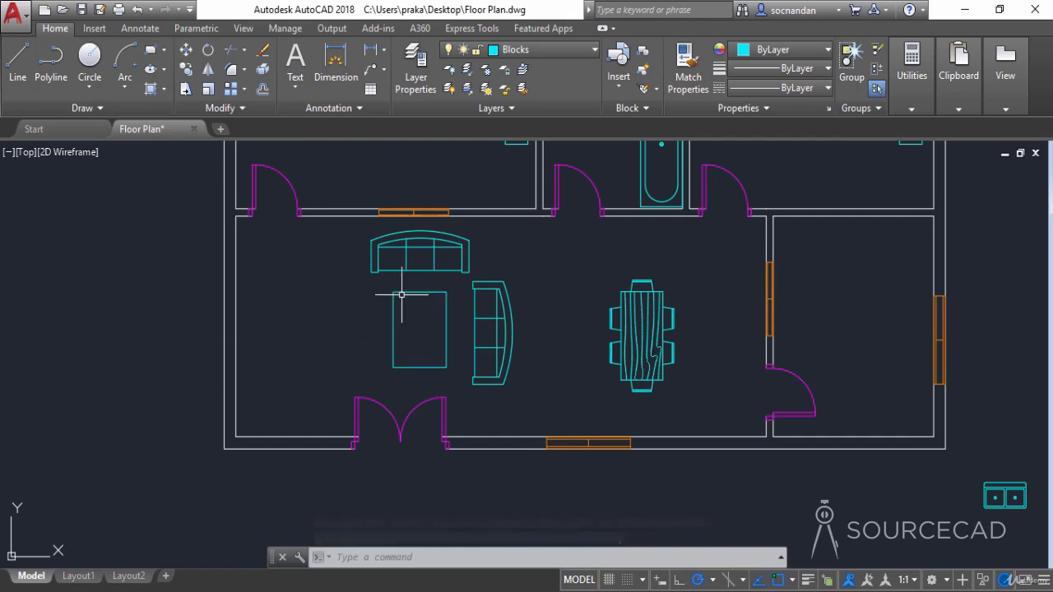
# Step: Fillet all four corners of the coffee table rectangle as a polyline, with a small radius defined by two picked points
pyautogui.click(231, 72)
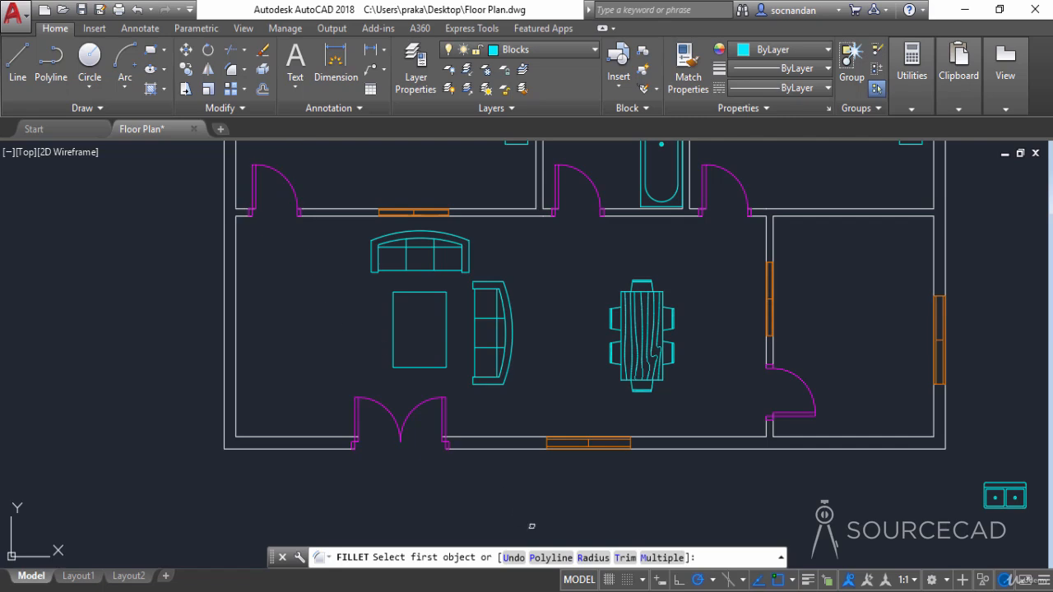
pyautogui.click(593, 558)
pyautogui.scroll(4, 413, 294)
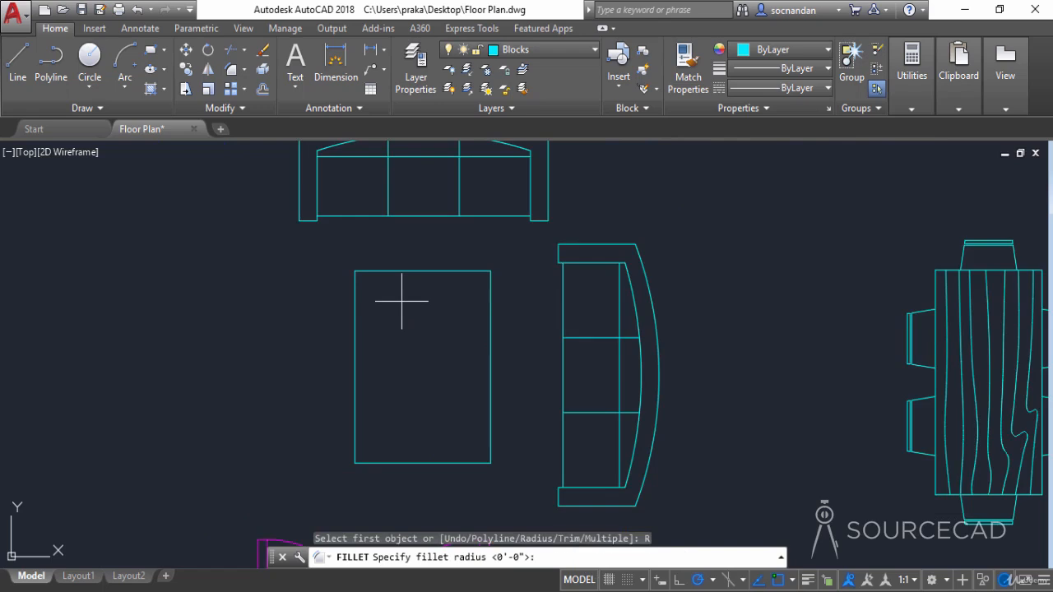
pyautogui.click(394, 301)
pyautogui.click(420, 301)
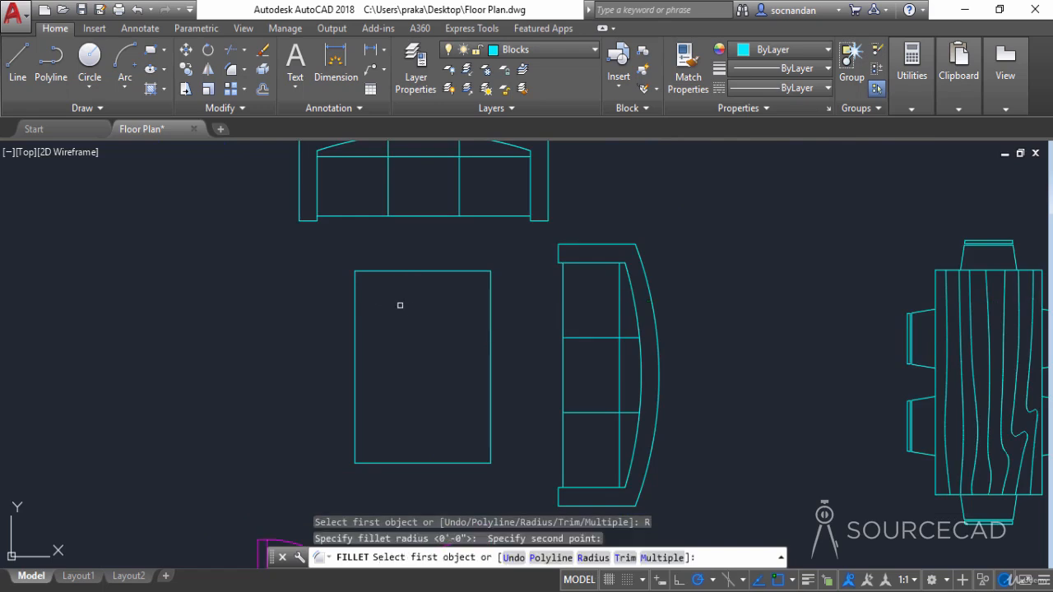
pyautogui.click(550, 558)
pyautogui.click(452, 272)
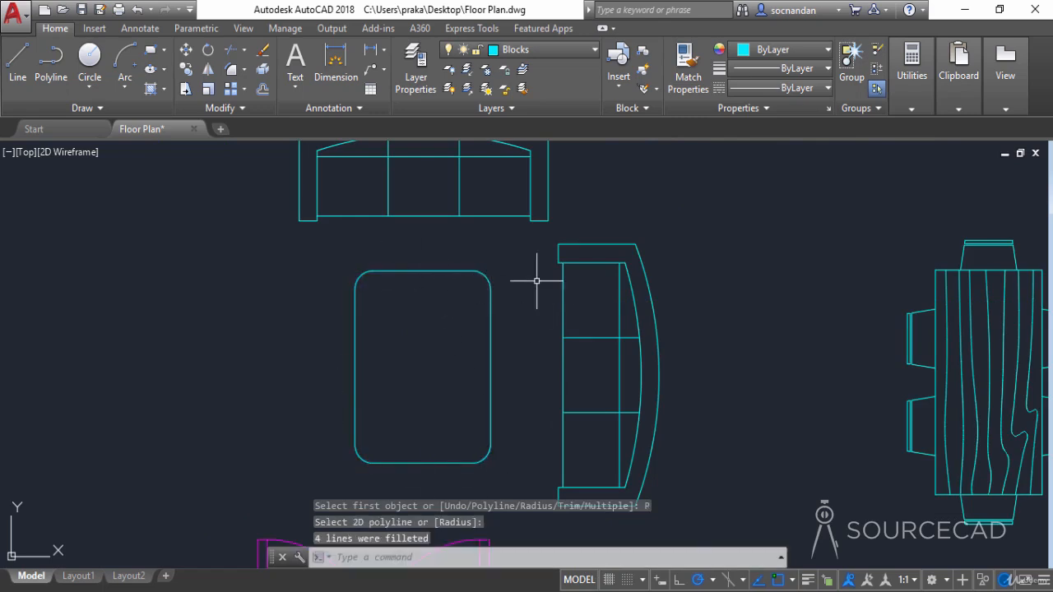
# Step: Draw a long, narrow upright rectangle against the inner face of the large lower room's left wall
pyautogui.scroll(-6, 446, 337)
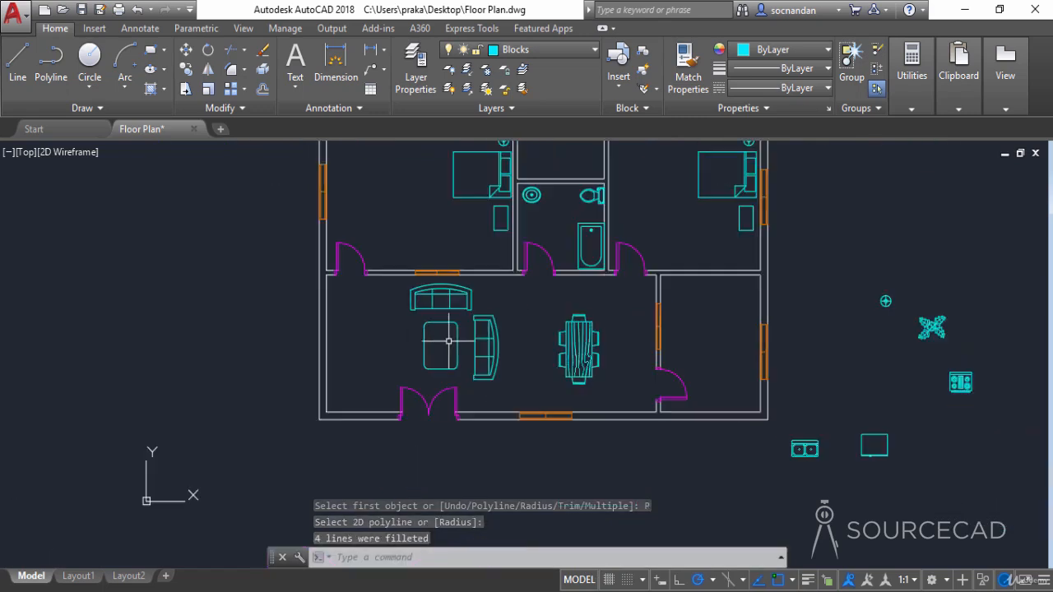
pyautogui.moveTo(404, 355); pyautogui.dragTo(432, 352, button='middle')
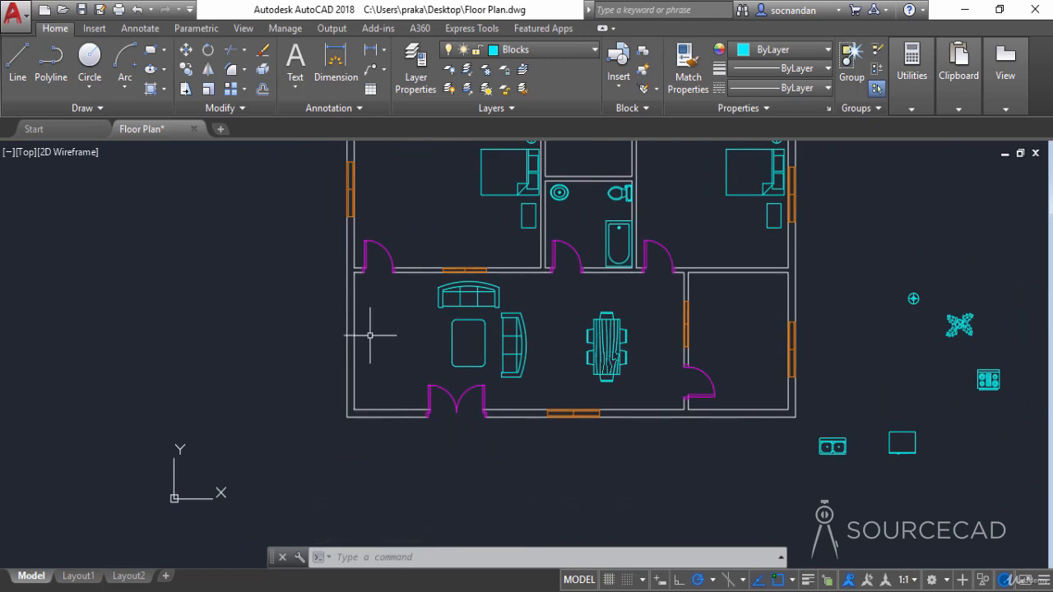
pyautogui.click(149, 49)
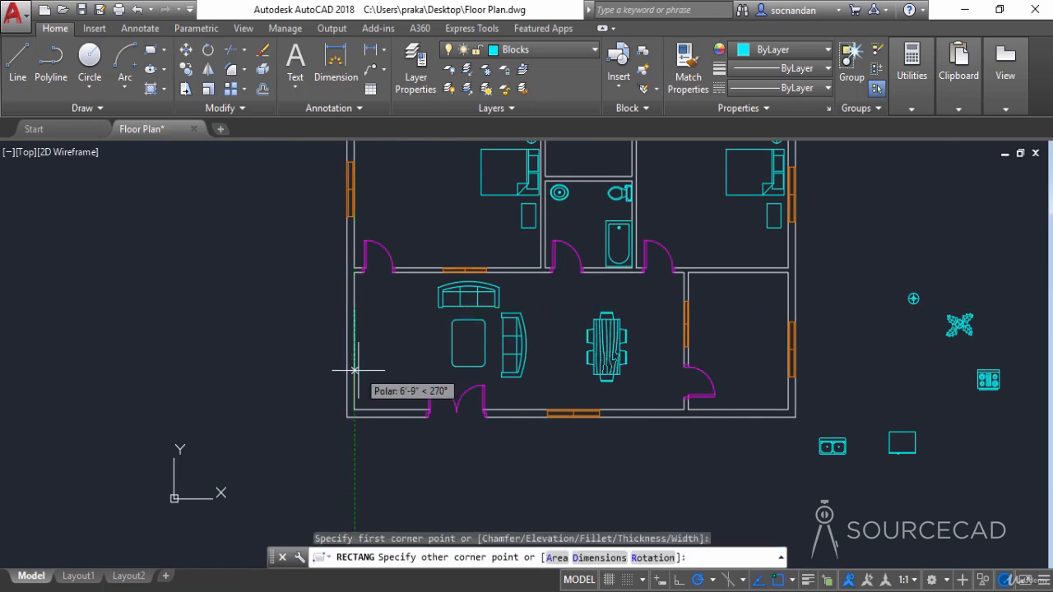
pyautogui.scroll(2, 358, 369)
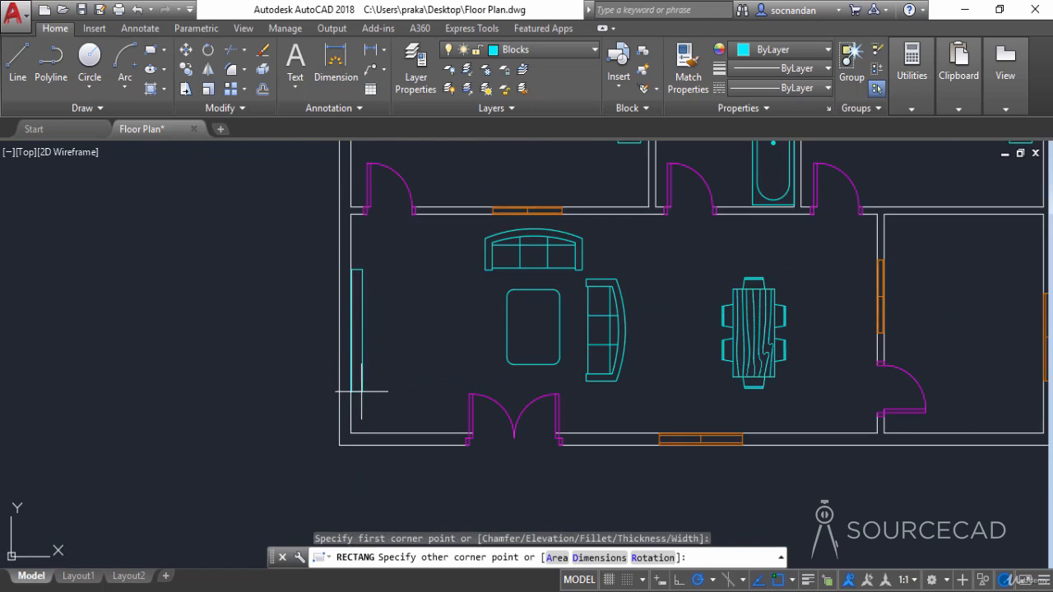
pyautogui.click(348, 387)
# Step: Move the plant block from outside the plan into the lower-left corner of the large lower room
pyautogui.scroll(-2, 414, 357)
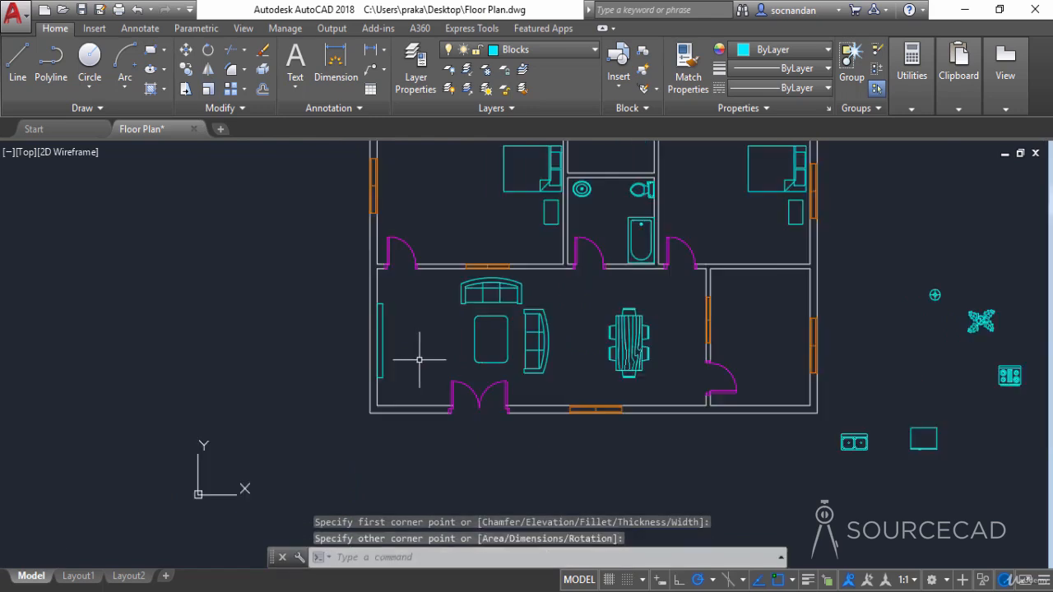
pyautogui.click(981, 324)
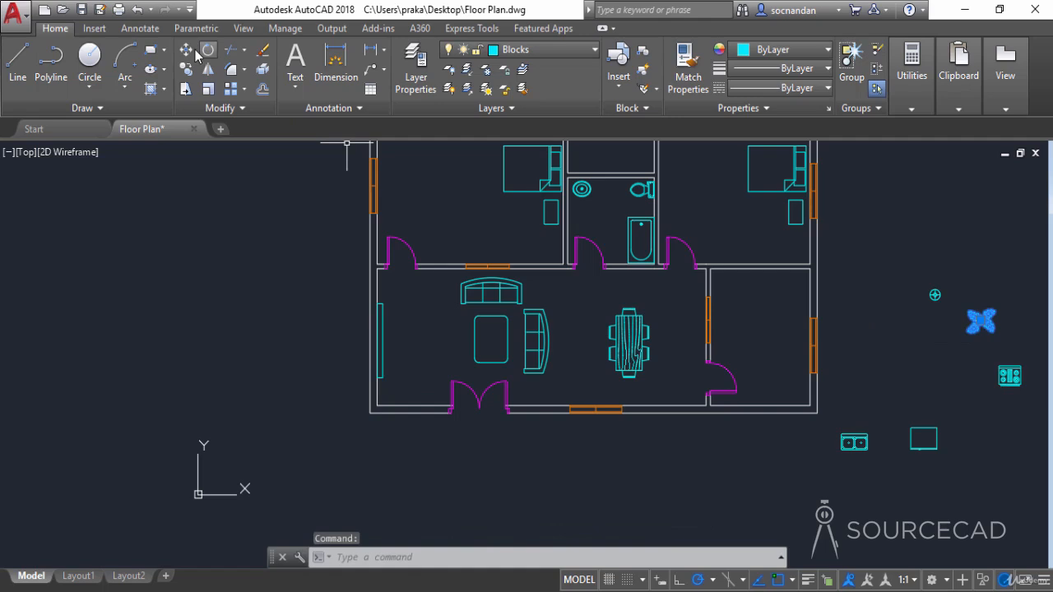
pyautogui.click(186, 49)
pyautogui.click(972, 332)
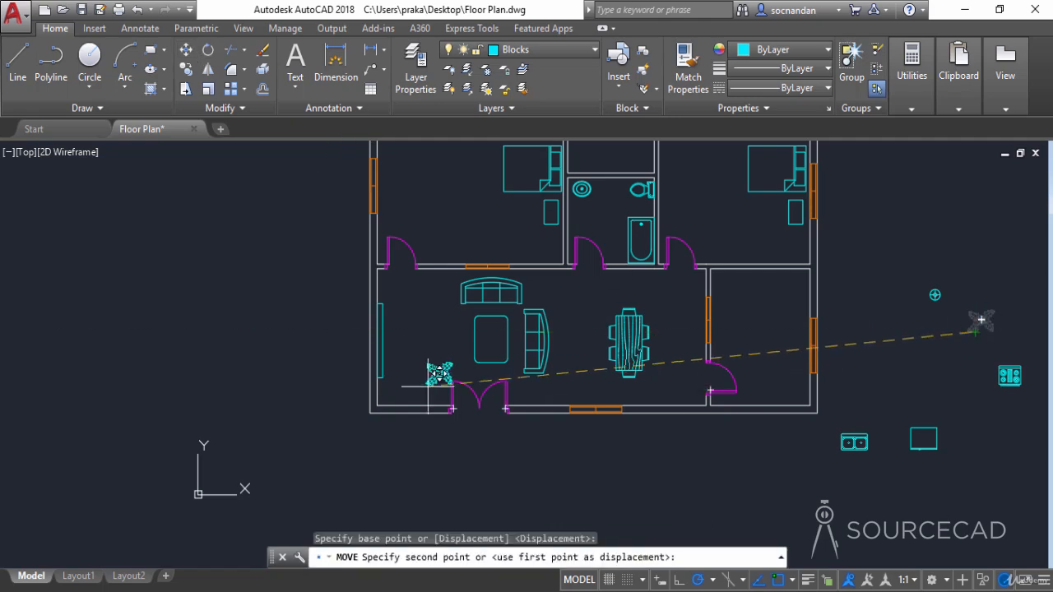
pyautogui.scroll(4, 392, 396)
pyautogui.click(394, 395)
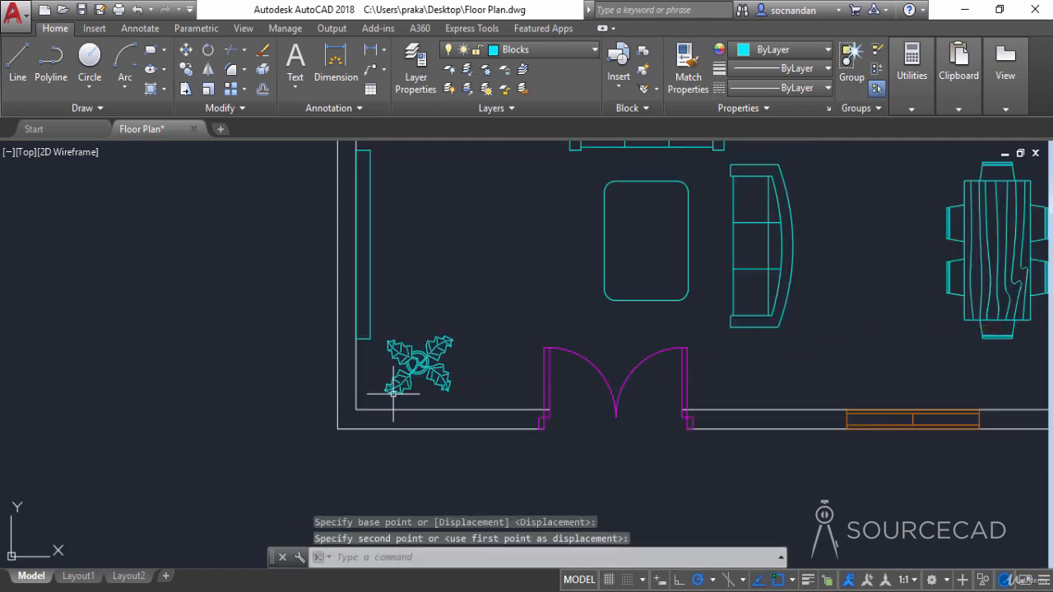
# Step: Copy the plant from the large lower room into the upper-left corner of each of the two bedrooms
pyautogui.scroll(-5, 486, 375)
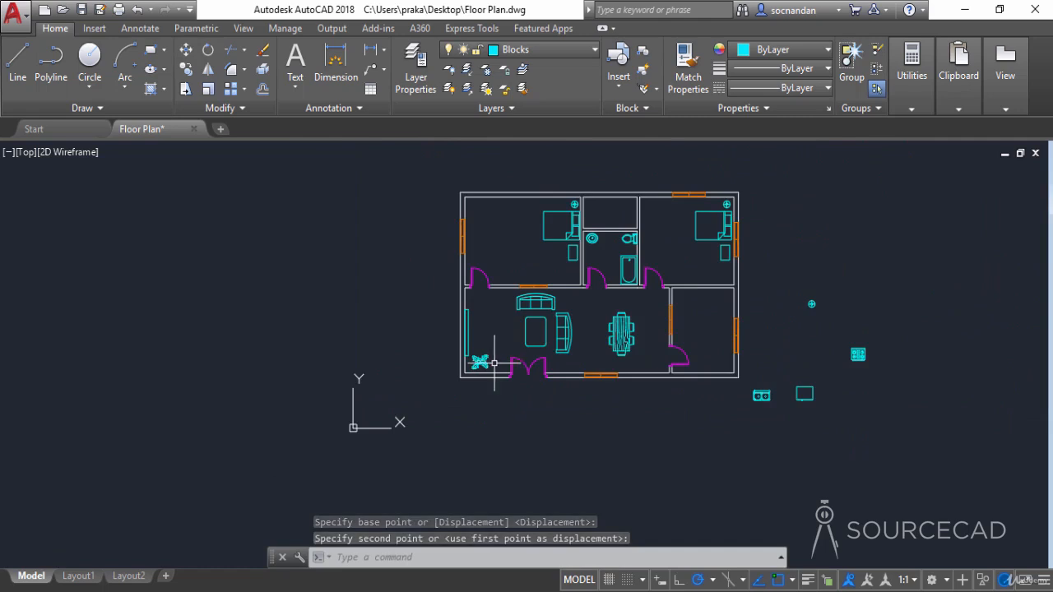
pyautogui.click(481, 362)
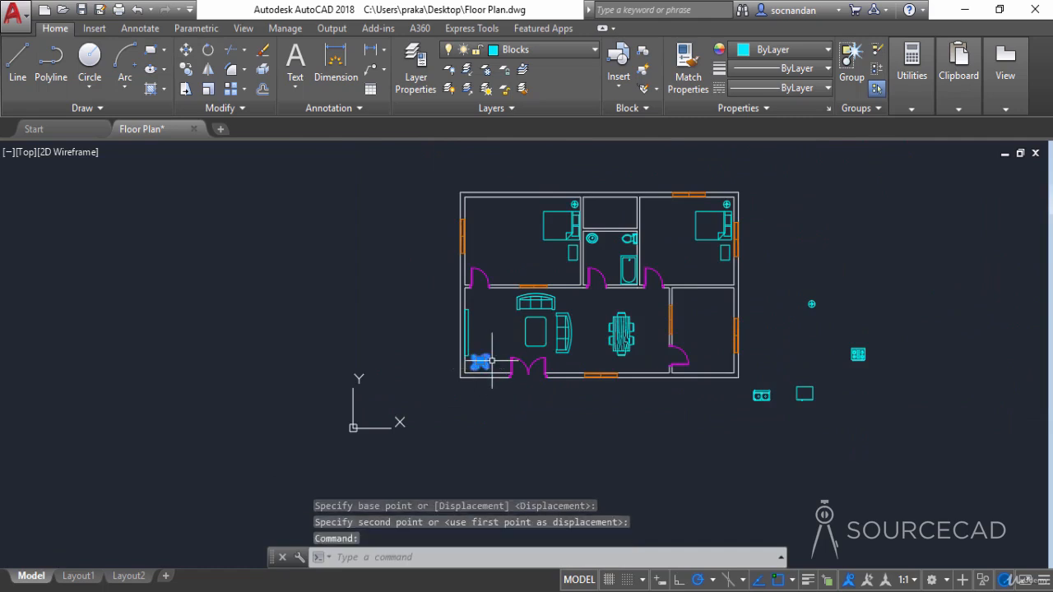
pyautogui.click(186, 70)
pyautogui.click(487, 343)
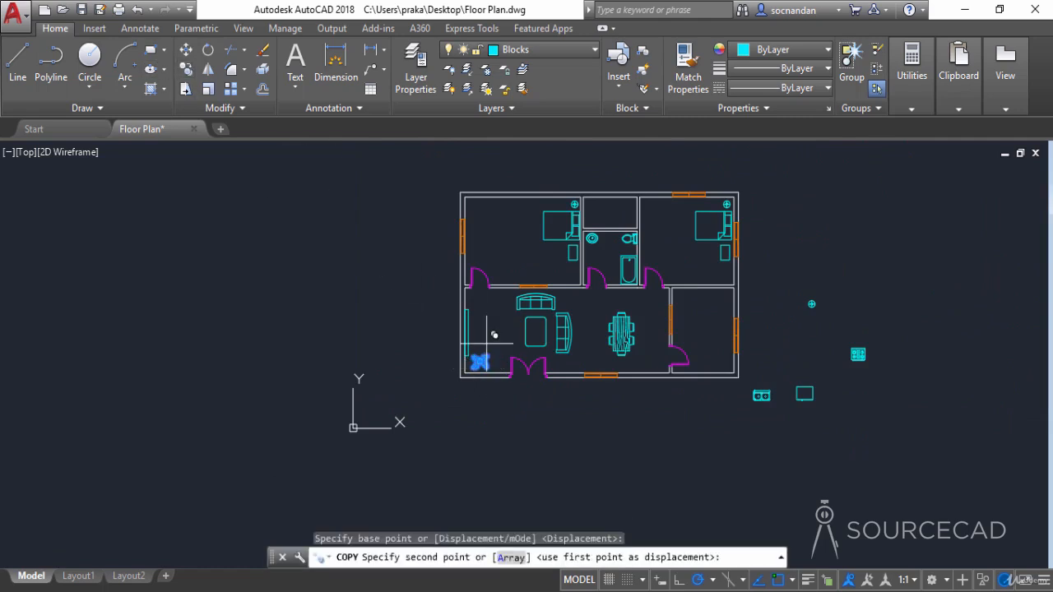
pyautogui.scroll(5, 486, 175)
pyautogui.scroll(4, 493, 169)
pyautogui.click(496, 174)
pyautogui.scroll(-8, 612, 241)
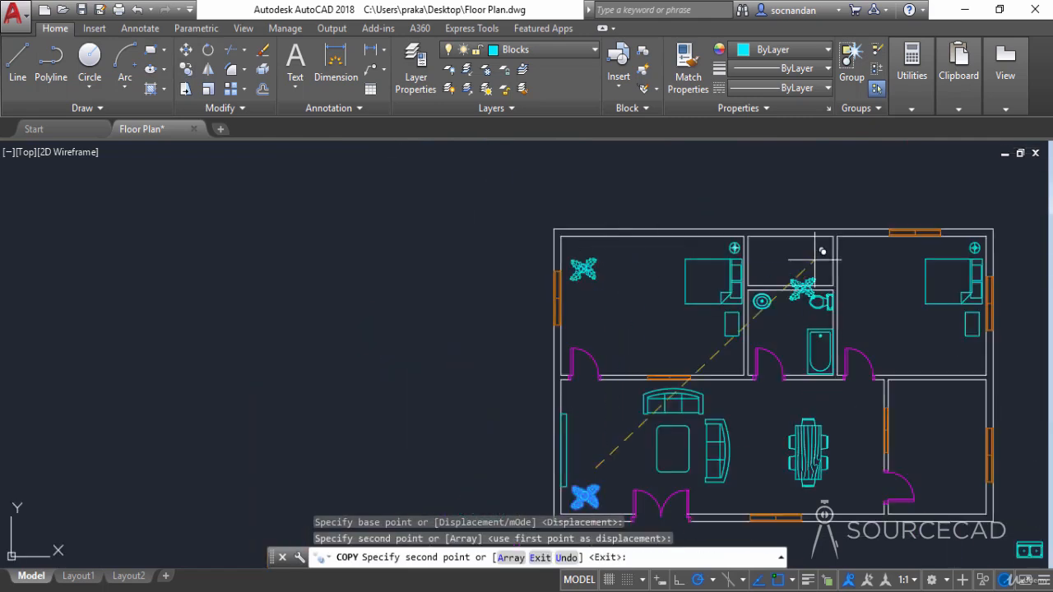
pyautogui.moveTo(822, 251); pyautogui.dragTo(665, 265, button='middle')
pyautogui.scroll(4, 724, 227)
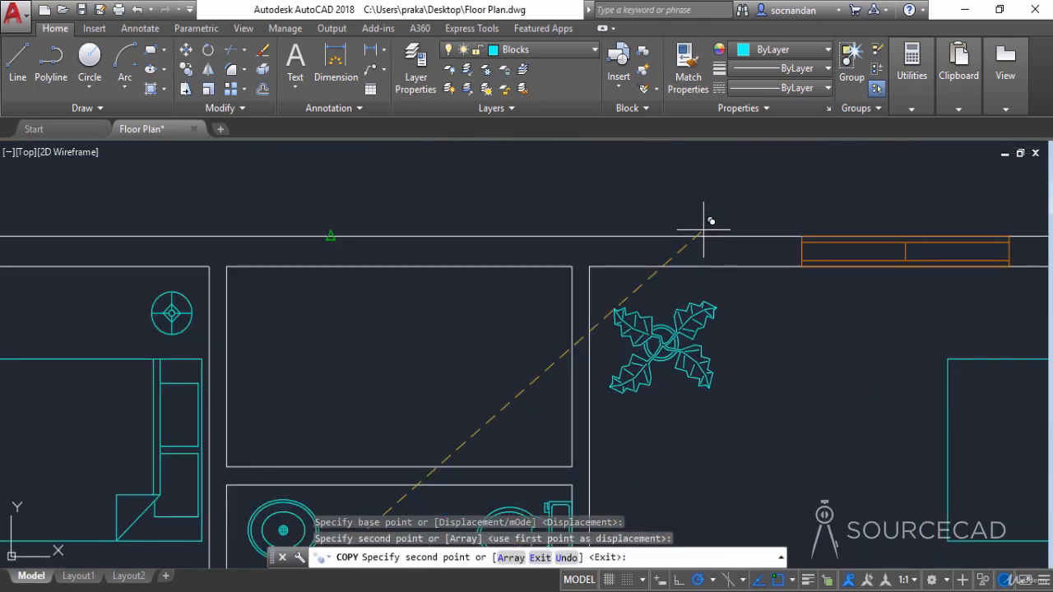
pyautogui.click(703, 230)
pyautogui.scroll(-7, 703, 230)
pyautogui.rightClick(545, 236)
# Step: Move the plant in the left bedroom slightly upward, closer to the room's upper wall
pyautogui.click(553, 225)
pyautogui.scroll(4, 535, 257)
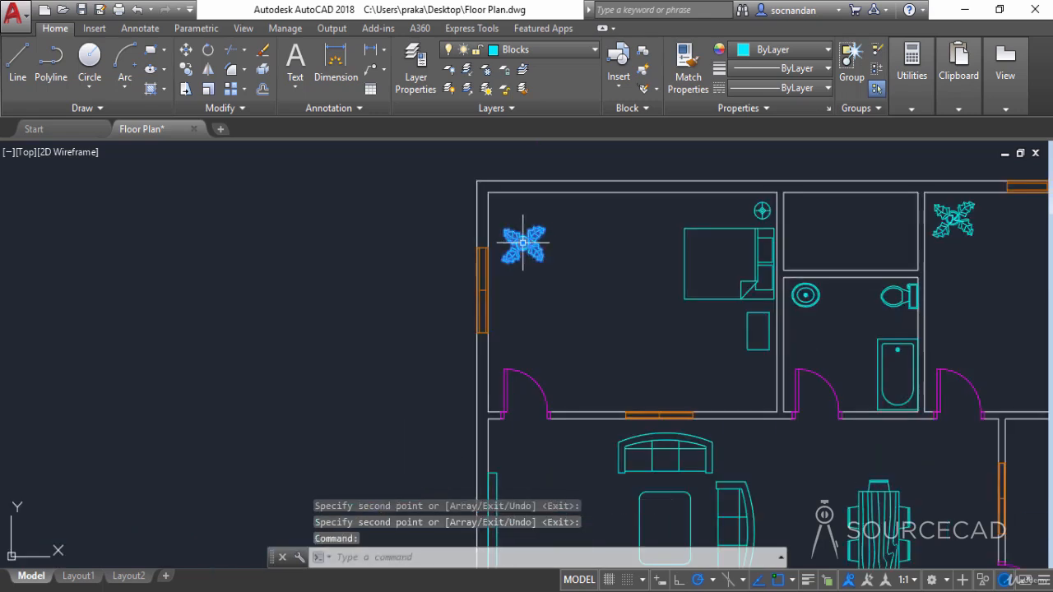
pyautogui.click(186, 49)
pyautogui.click(245, 244)
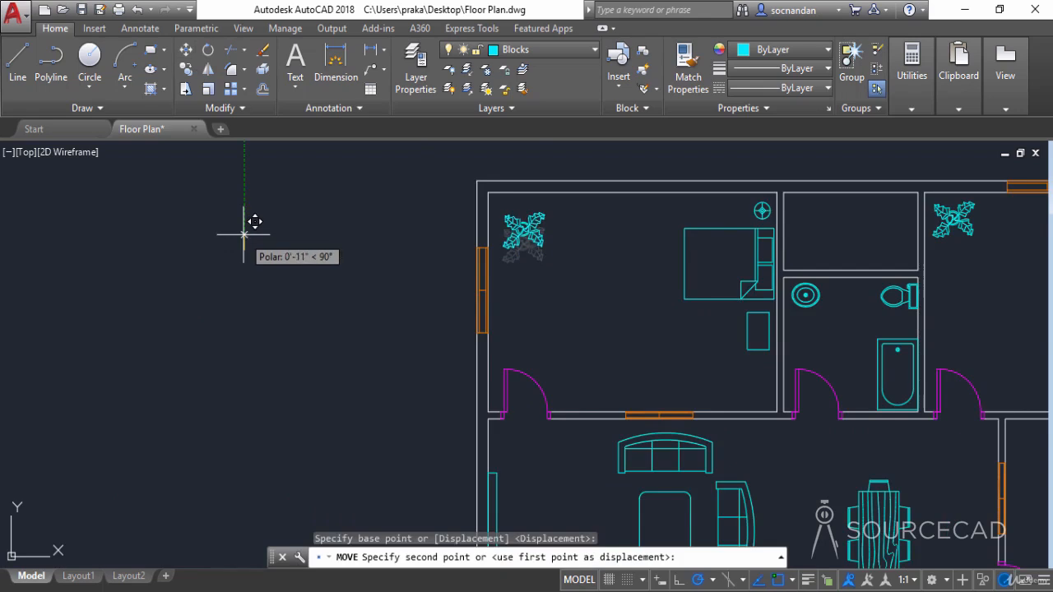
pyautogui.scroll(-2, 245, 235)
pyautogui.scroll(-2, 246, 239)
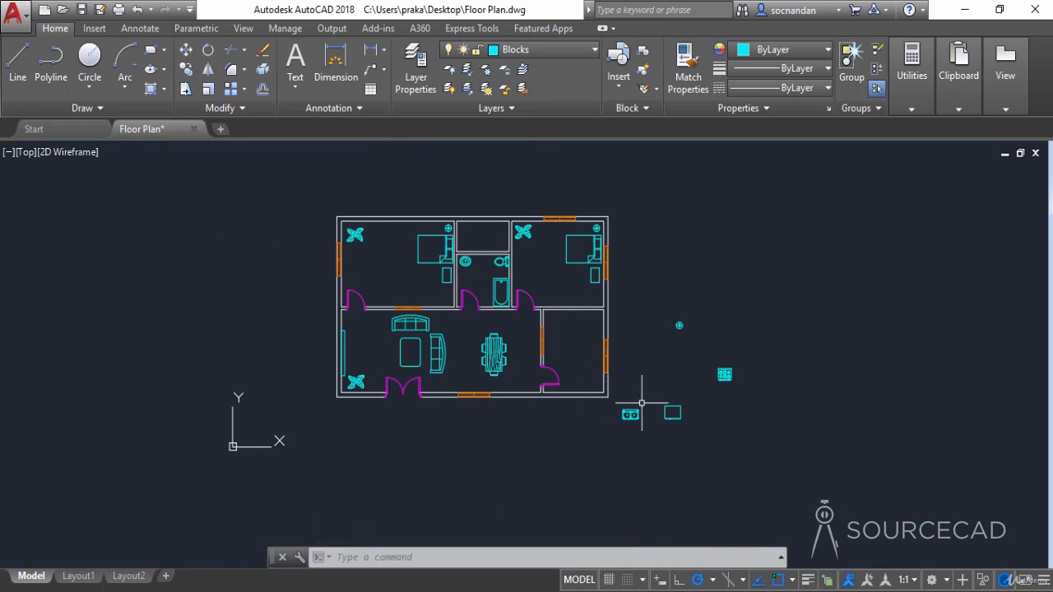
# Step: Move the double sink from outside the plan into the small lower-right room, near its upper wall
pyautogui.scroll(2, 579, 344)
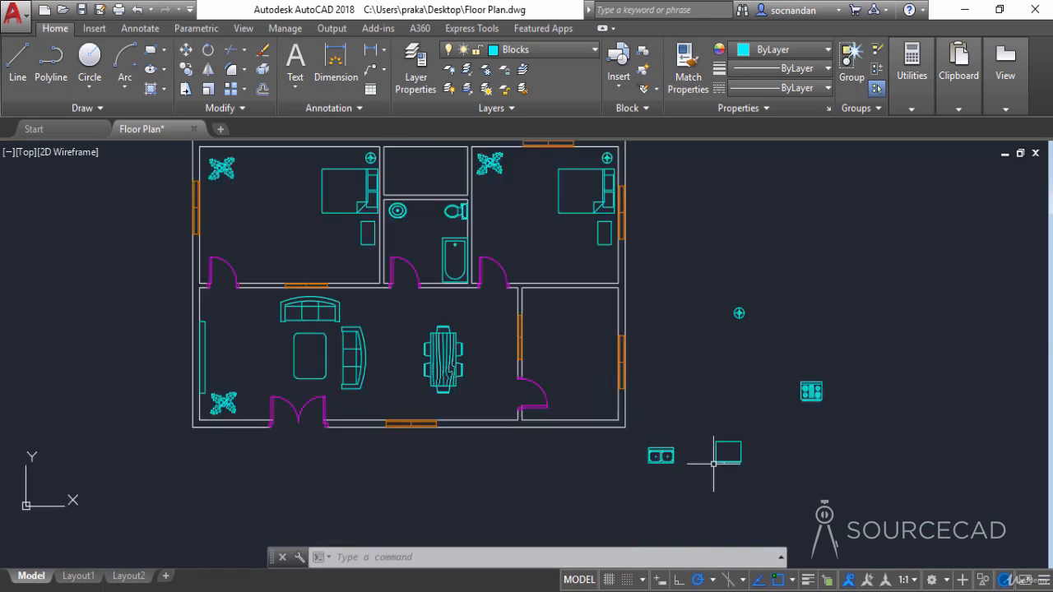
pyautogui.moveTo(714, 464); pyautogui.dragTo(695, 451, button='middle')
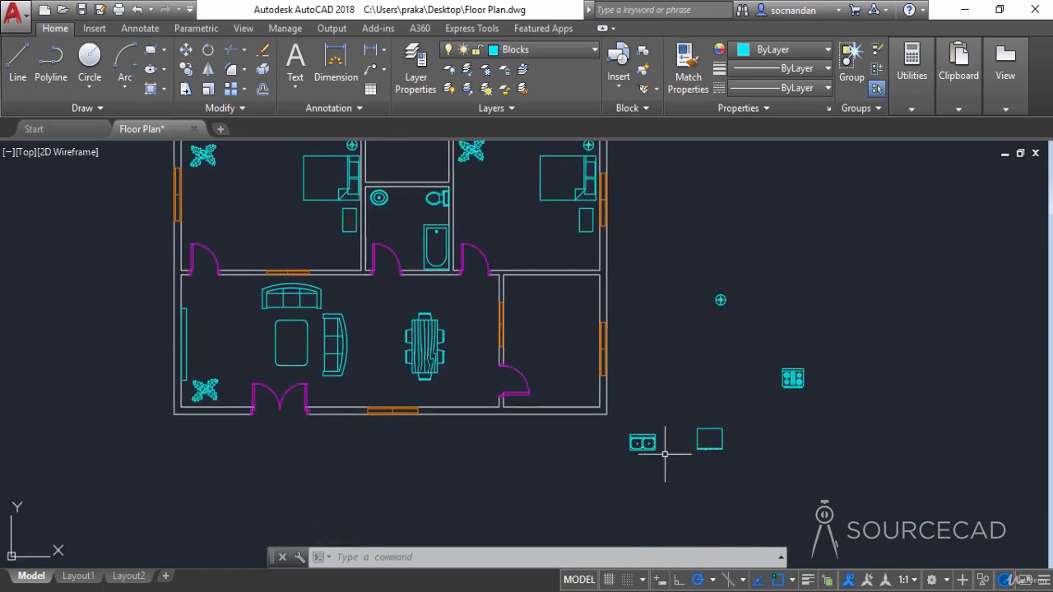
pyautogui.click(186, 50)
pyautogui.click(632, 442)
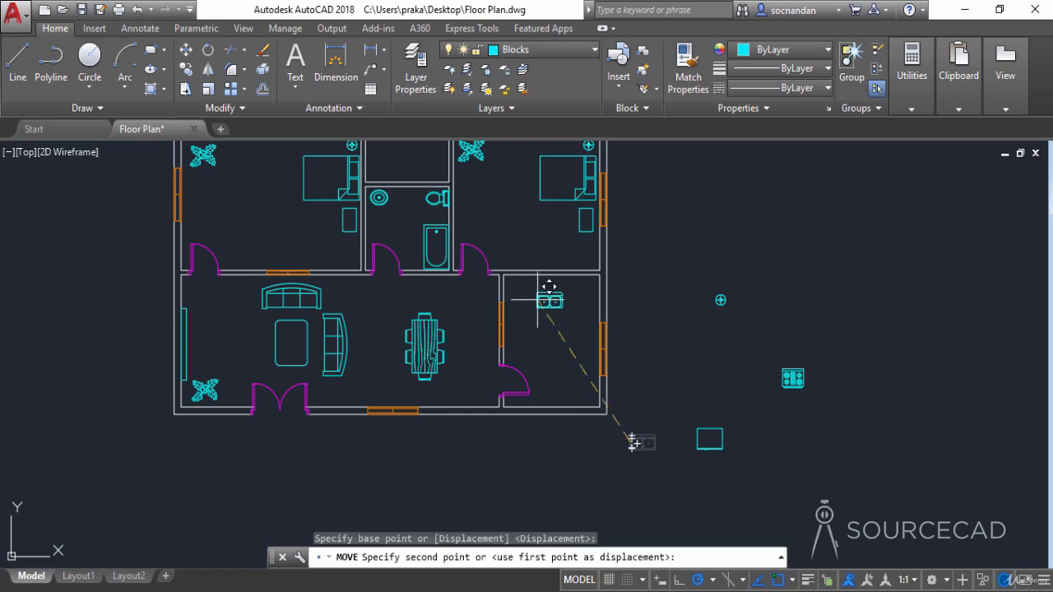
pyautogui.scroll(4, 547, 283)
pyautogui.click(527, 263)
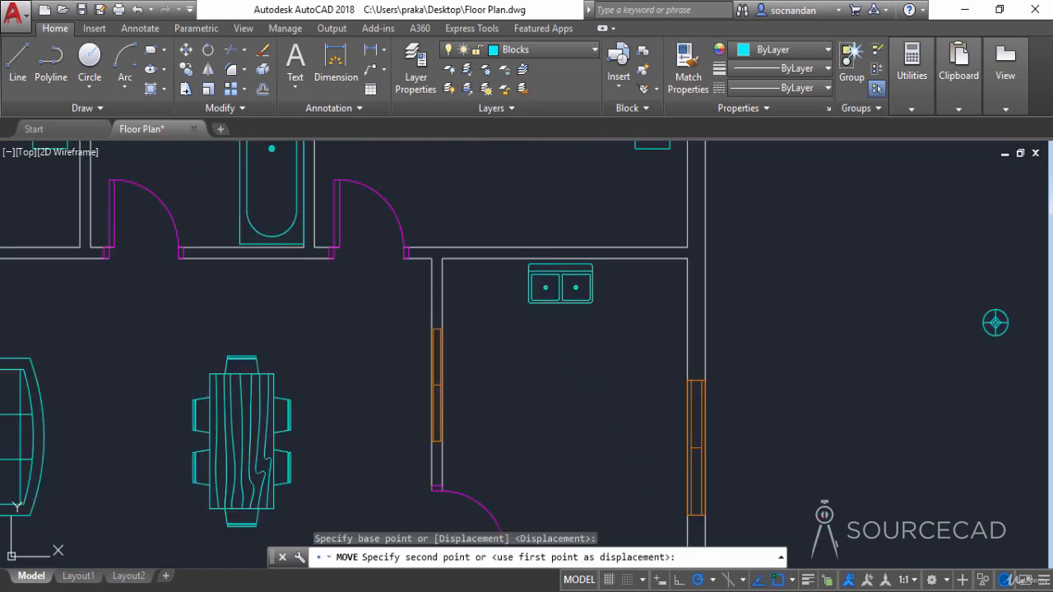
# Step: Move the stove block from outside the plan into the small lower-right room, near the window in its right wall
pyautogui.scroll(-4, 654, 362)
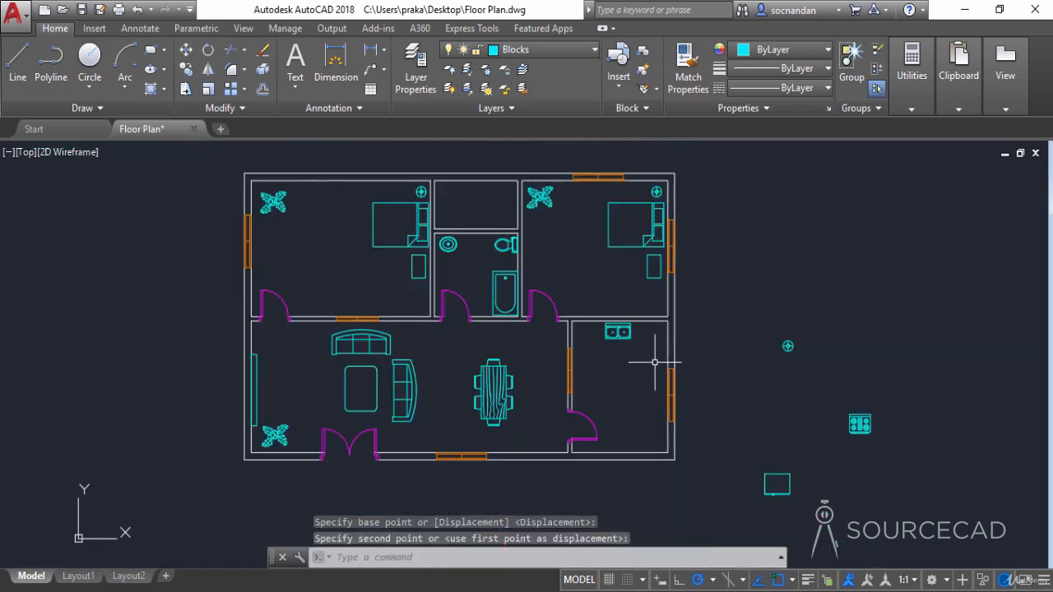
pyautogui.click(864, 432)
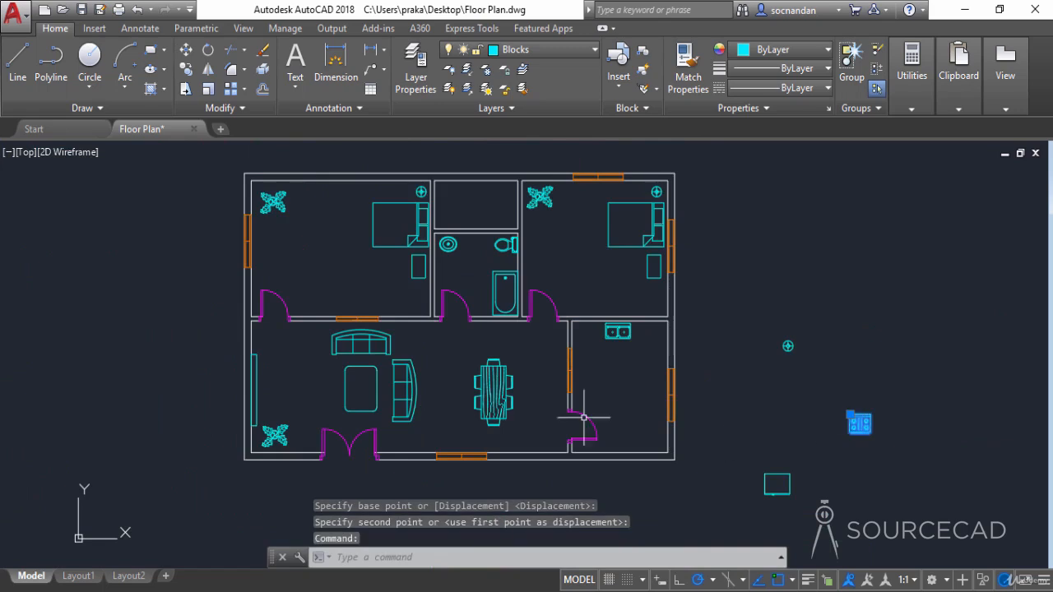
pyautogui.click(187, 53)
pyautogui.click(860, 423)
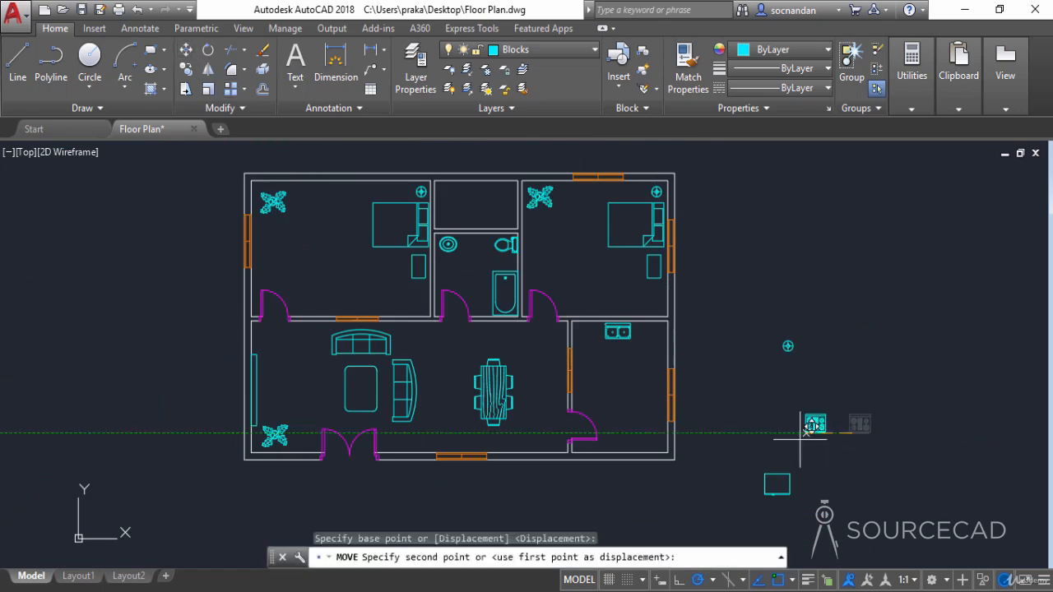
pyautogui.click(652, 405)
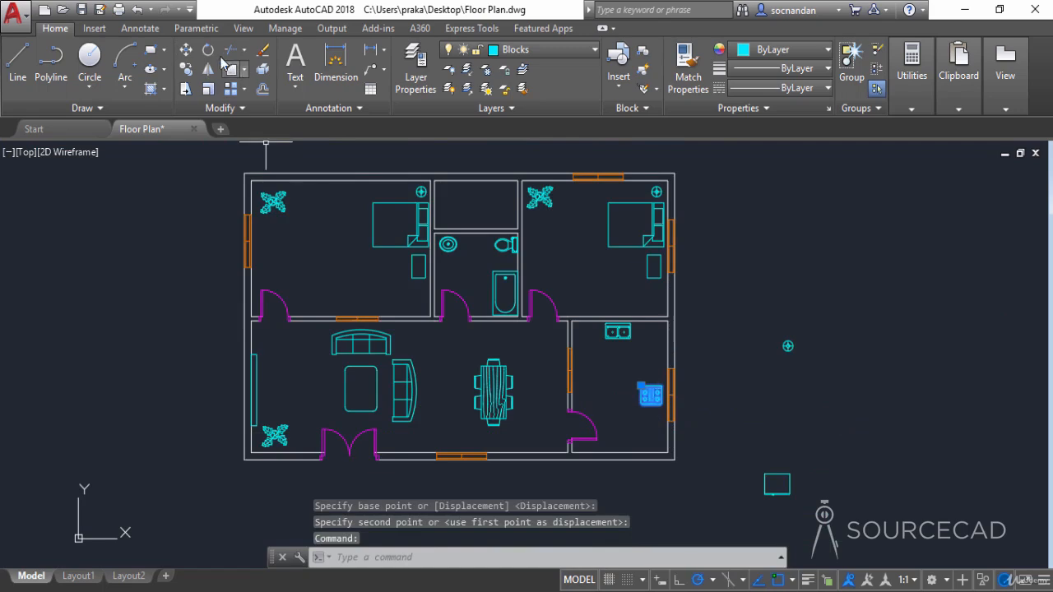
# Step: Rotate the stove a quarter turn clockwise and shift it slightly left so it sits clear of the right wall's window
pyautogui.click(208, 49)
pyautogui.click(656, 395)
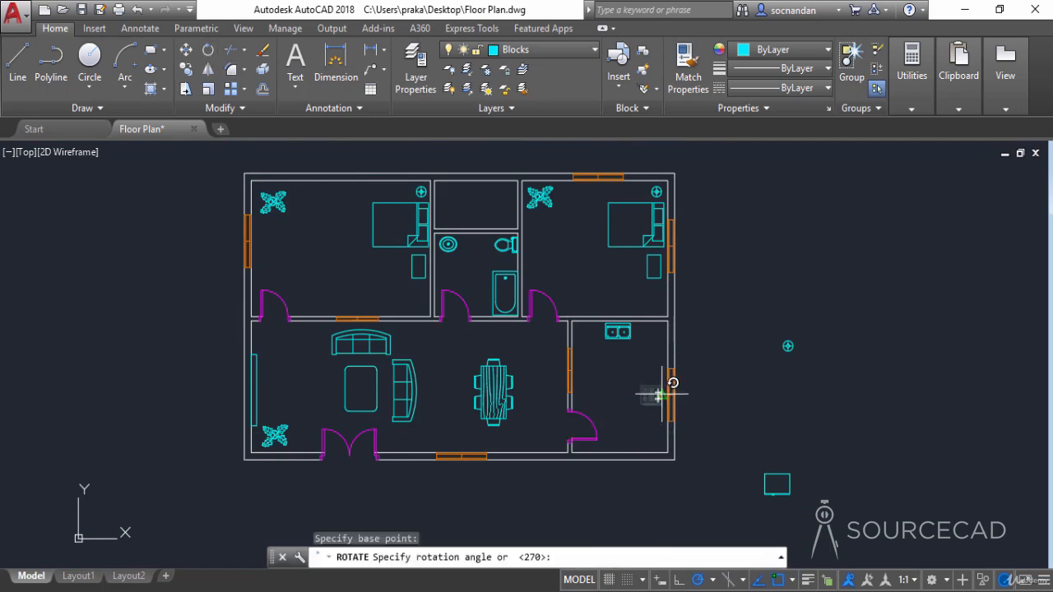
pyautogui.click(658, 434)
pyautogui.scroll(4, 659, 400)
pyautogui.click(663, 383)
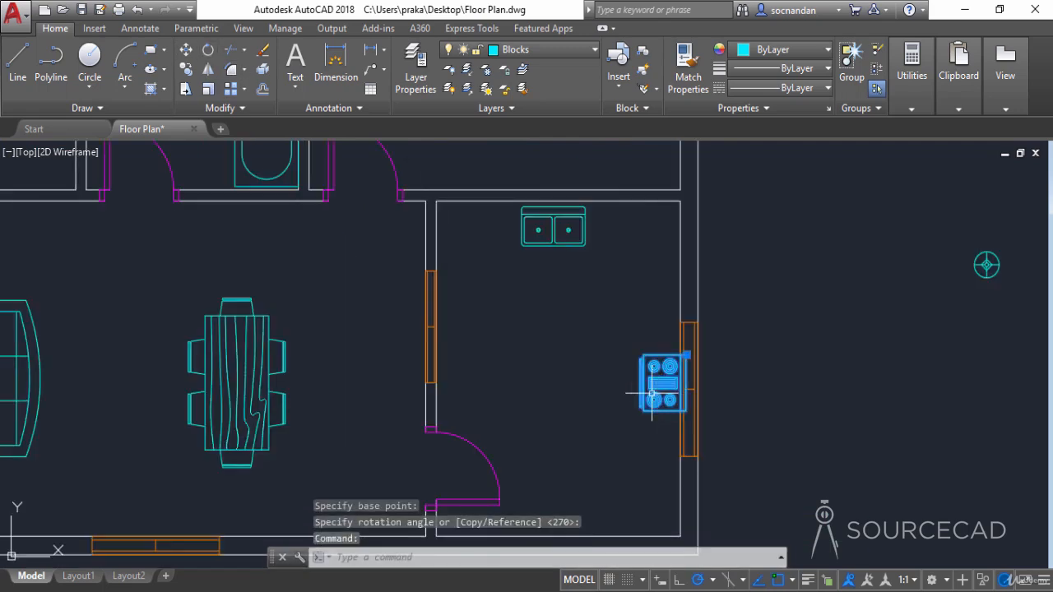
pyautogui.click(186, 50)
pyautogui.click(567, 384)
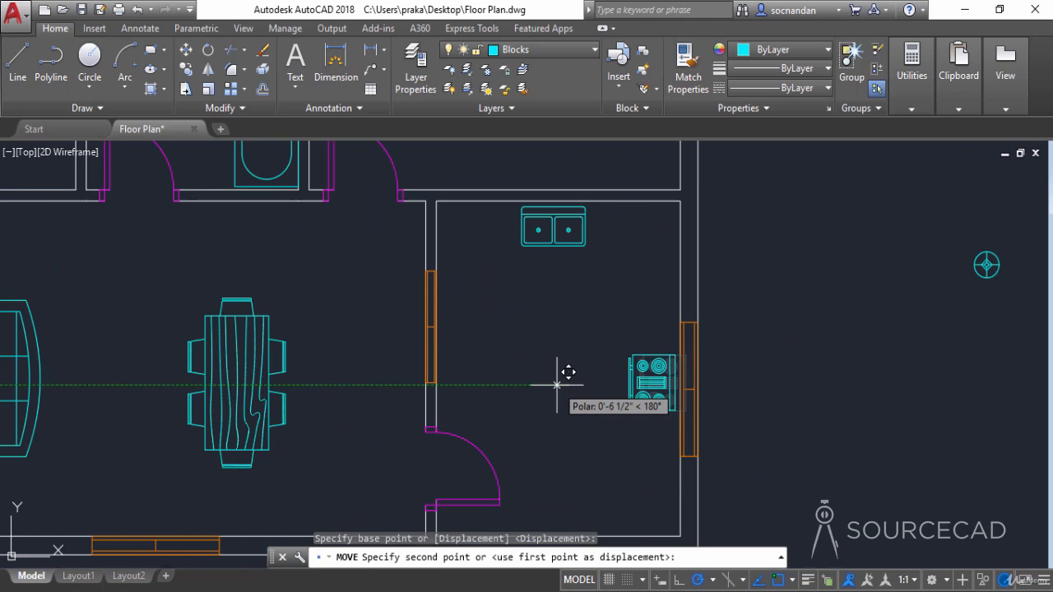
pyautogui.click(562, 375)
# Step: Move the rectangular refrigerator block from outside the plan into the upper-left corner of the kitchen, slightly clear of both walls
pyautogui.scroll(-4, 868, 432)
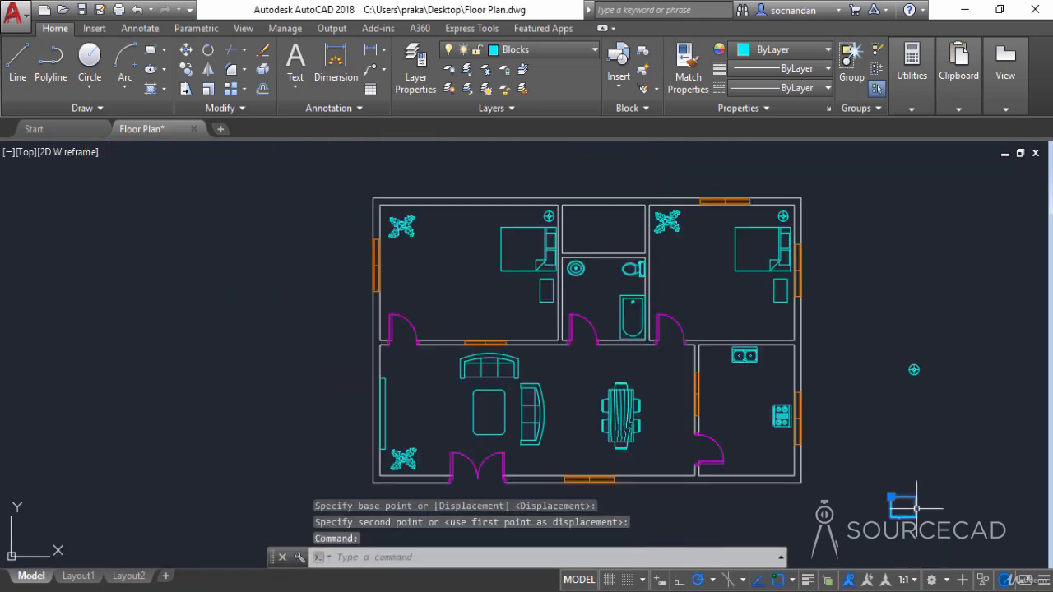
pyautogui.click(185, 51)
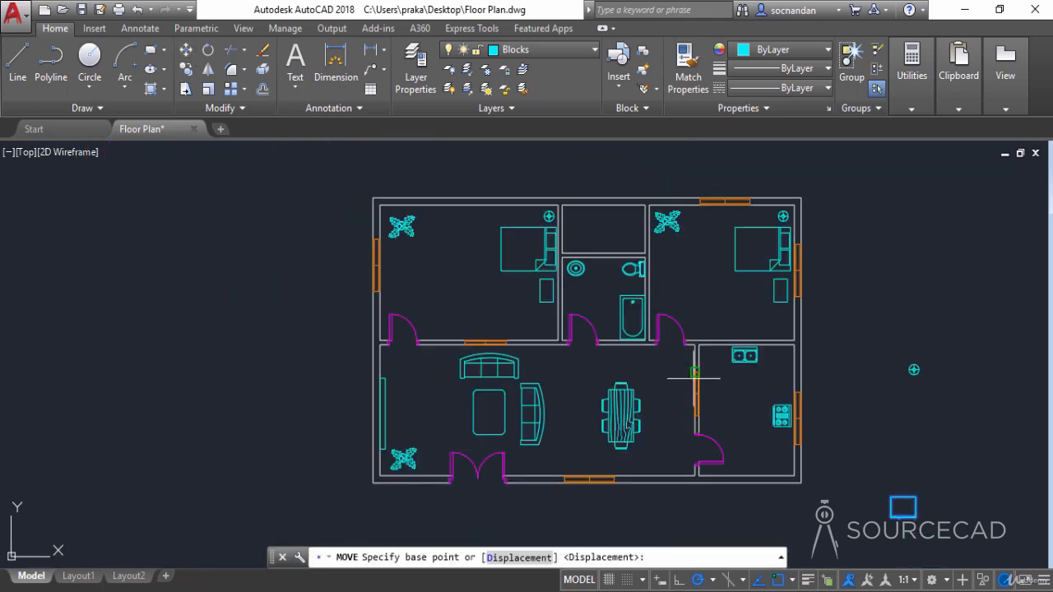
pyautogui.click(900, 501)
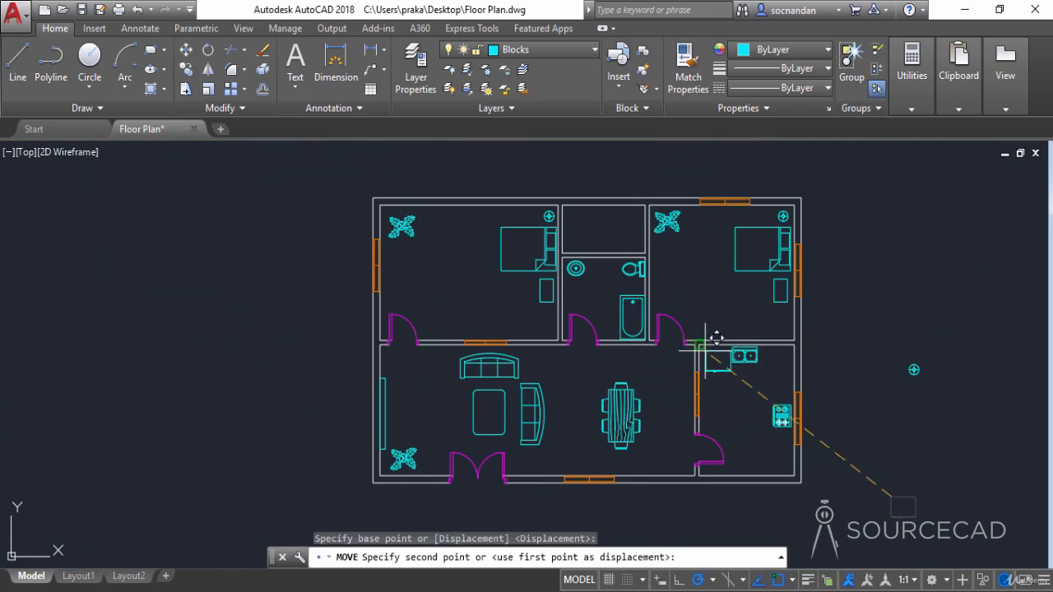
pyautogui.scroll(5, 708, 335)
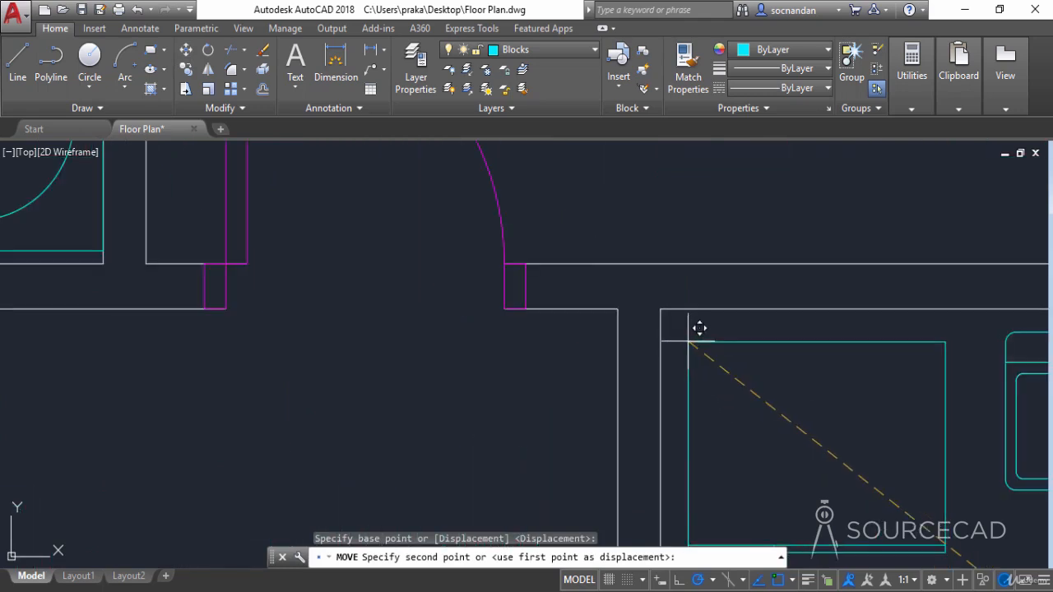
pyautogui.click(690, 344)
# Step: Move the kitchen's double sink about 9 3/4" horizontally to the right, away from the refrigerator
pyautogui.scroll(-5, 716, 358)
pyautogui.scroll(-2, 753, 390)
pyautogui.moveTo(811, 418); pyautogui.dragTo(708, 400, button='middle')
pyautogui.click(792, 403)
pyautogui.click(751, 353)
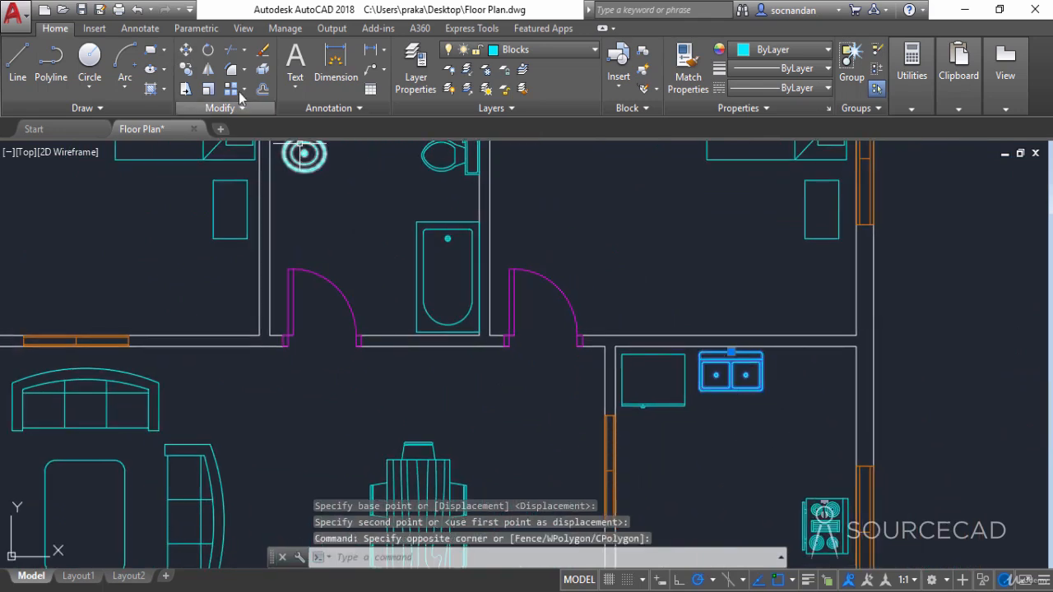
pyautogui.click(186, 50)
pyautogui.click(709, 477)
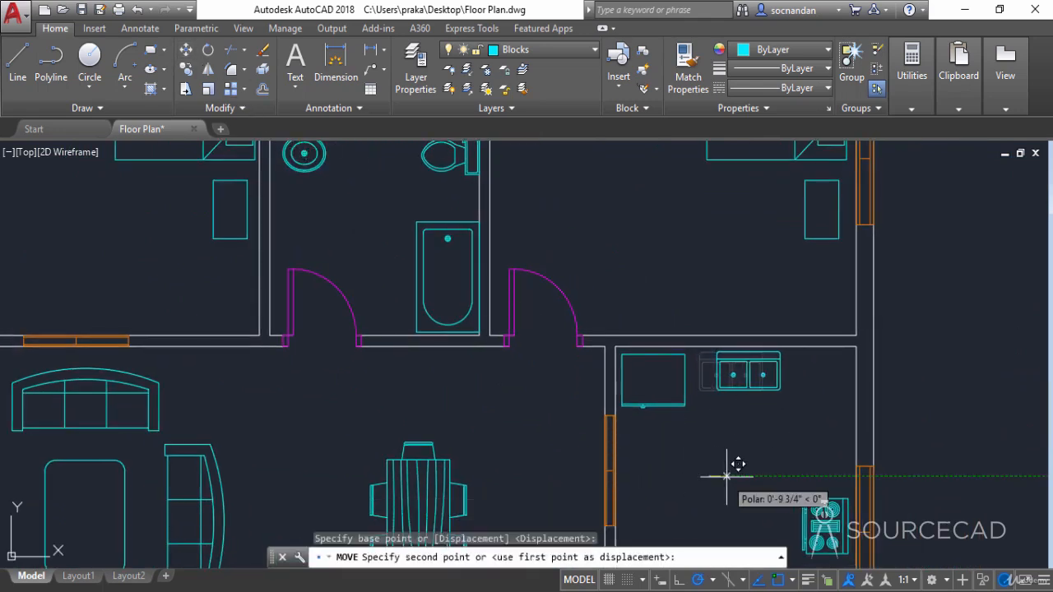
pyautogui.click(727, 477)
# Step: Erase the leftover round lamp symbol outside the right side of the floor plan
pyautogui.scroll(-5, 769, 479)
pyautogui.scroll(3, 905, 448)
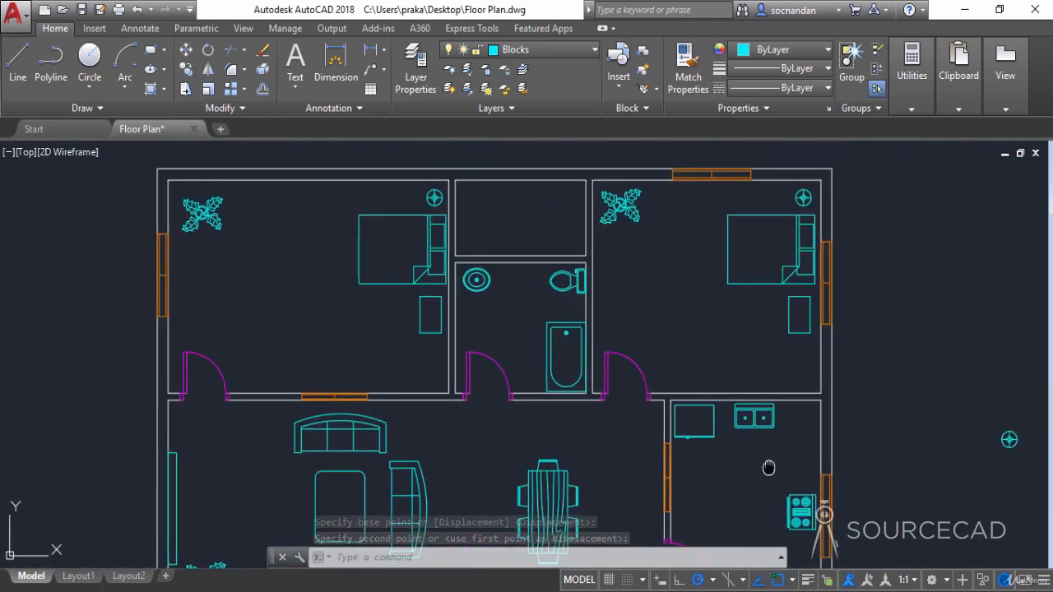
pyautogui.click(994, 432)
pyautogui.click(920, 378)
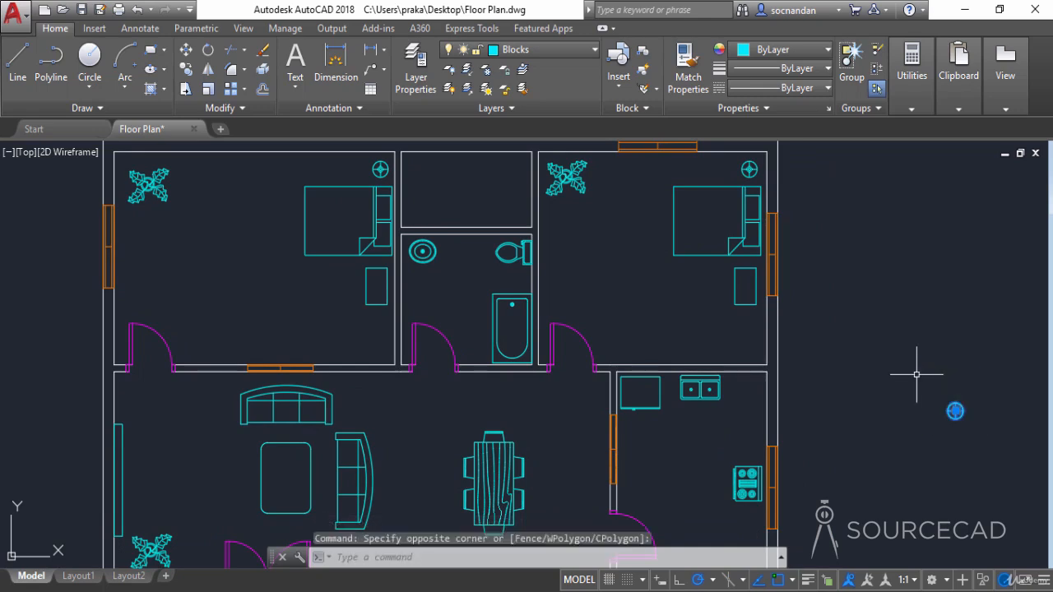
pyautogui.rightClick(924, 384)
pyautogui.click(920, 271)
# Step: Draw a counter outline from the kitchen's upper wall, 3' down between refrigerator and sink, and across to the right wall
pyautogui.scroll(-4, 900, 340)
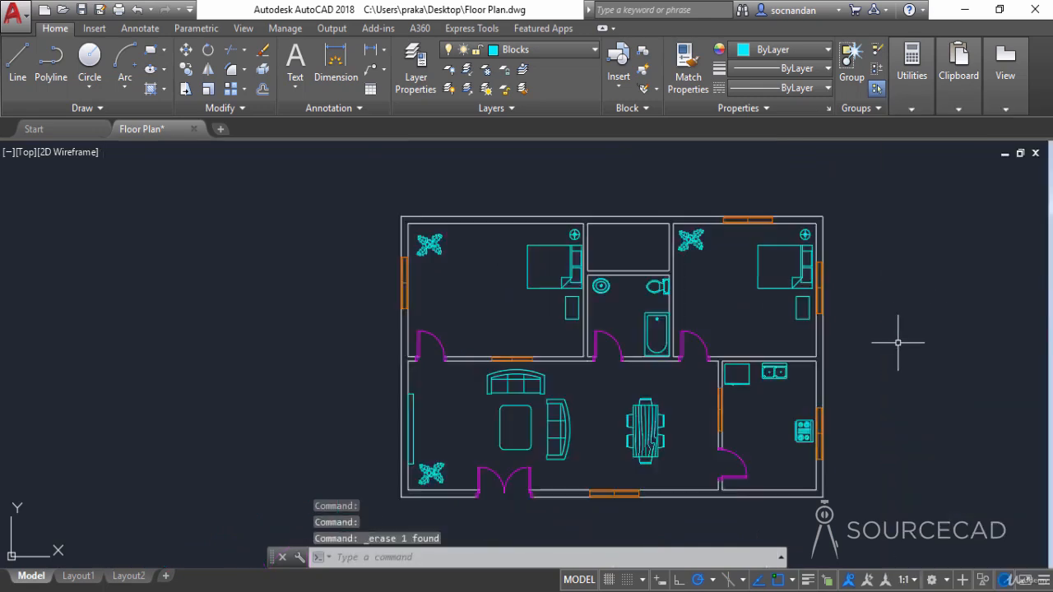
pyautogui.moveTo(913, 395)
pyautogui.mouseDown(button='middle')
pyautogui.moveTo(737, 366)
pyautogui.moveTo(677, 381)
pyautogui.mouseUp(button='middle')
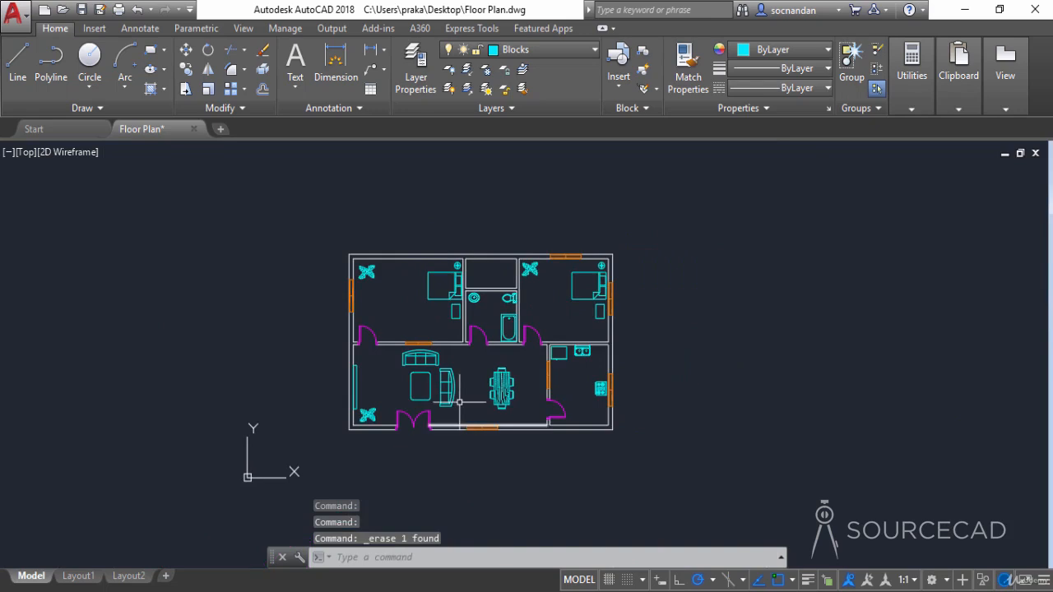
pyautogui.scroll(2, 596, 384)
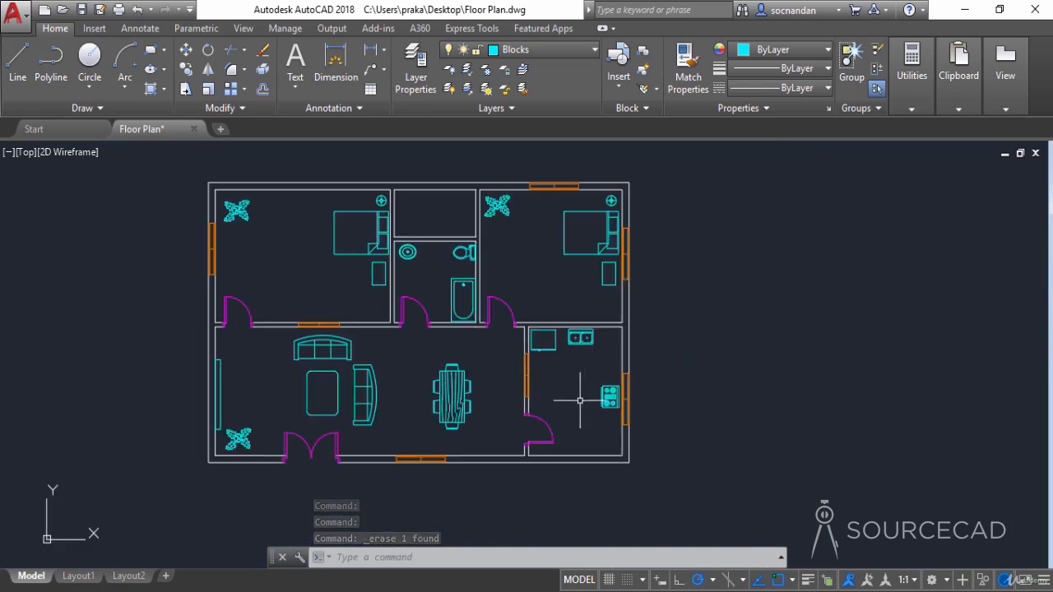
pyautogui.click(25, 71)
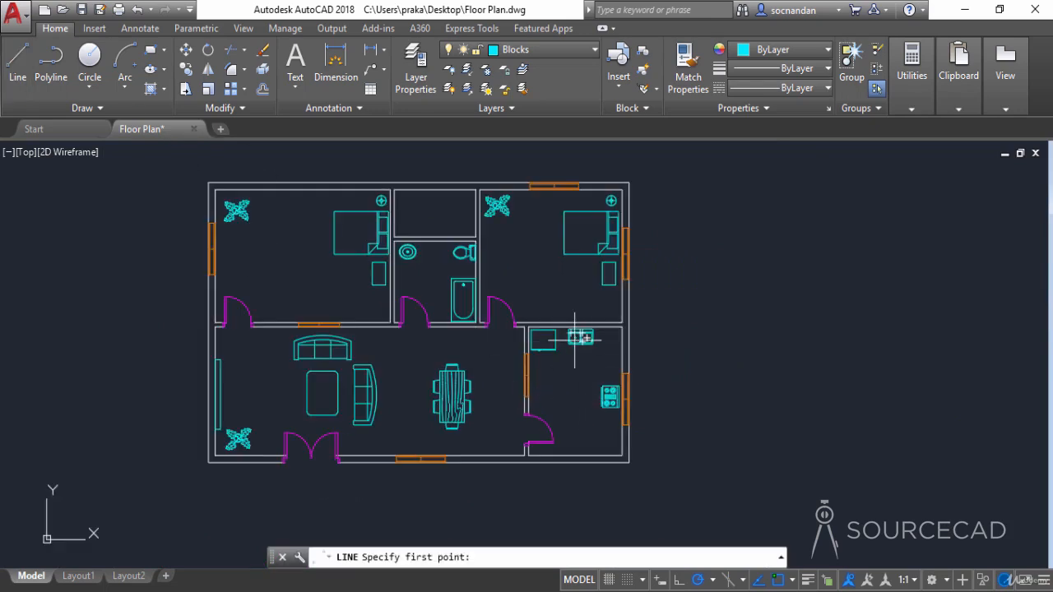
pyautogui.scroll(3, 564, 336)
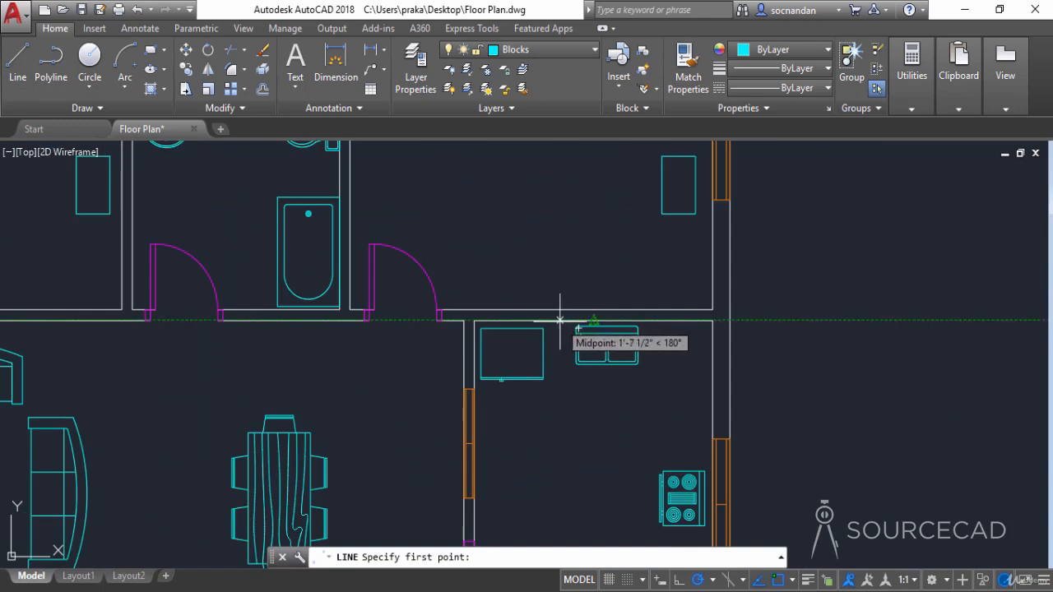
pyautogui.click(560, 322)
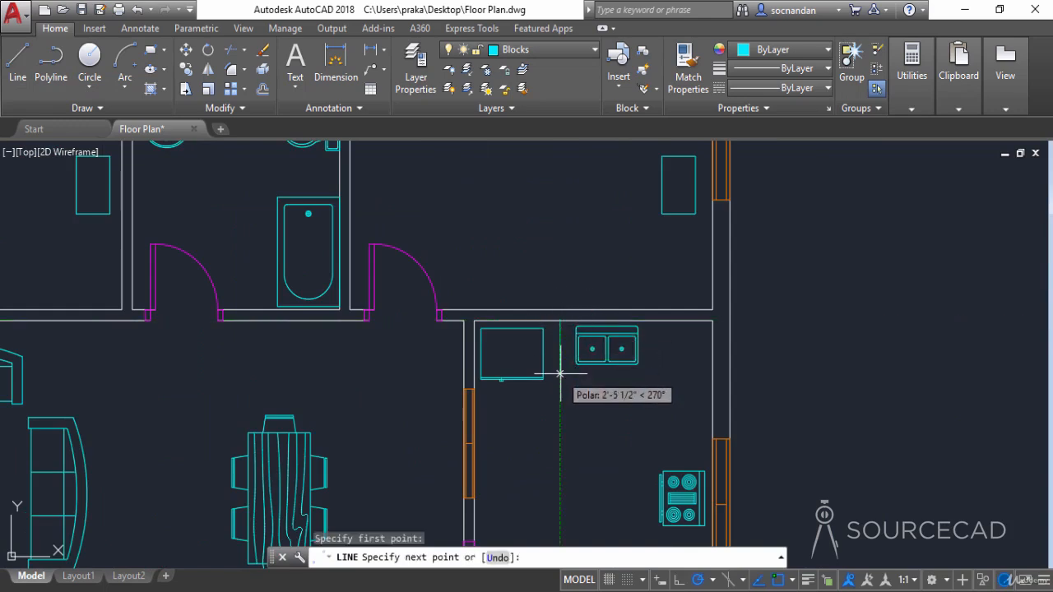
pyautogui.write("3'")
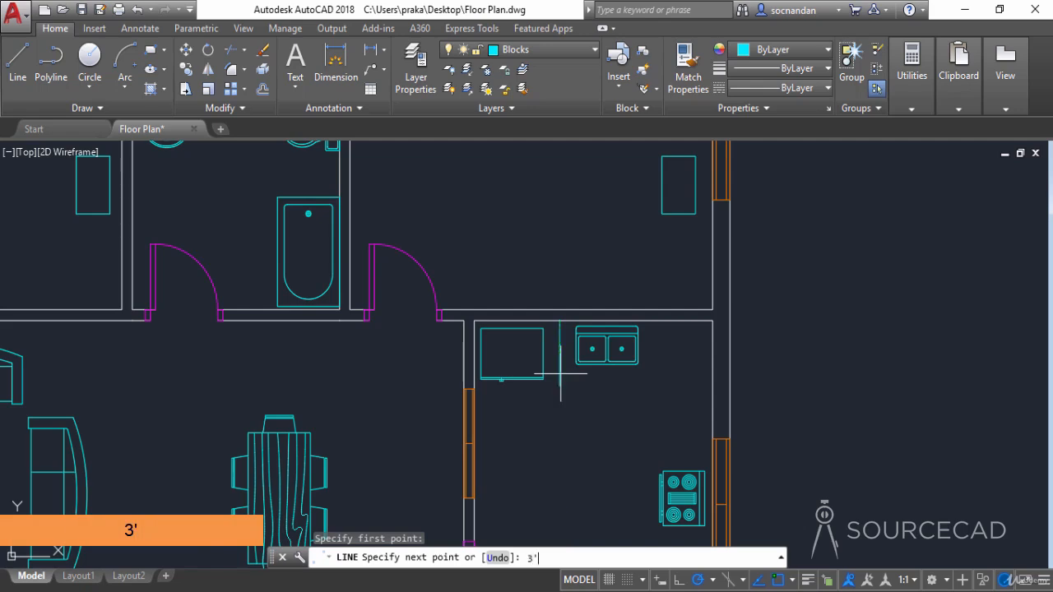
pyautogui.press('Return')
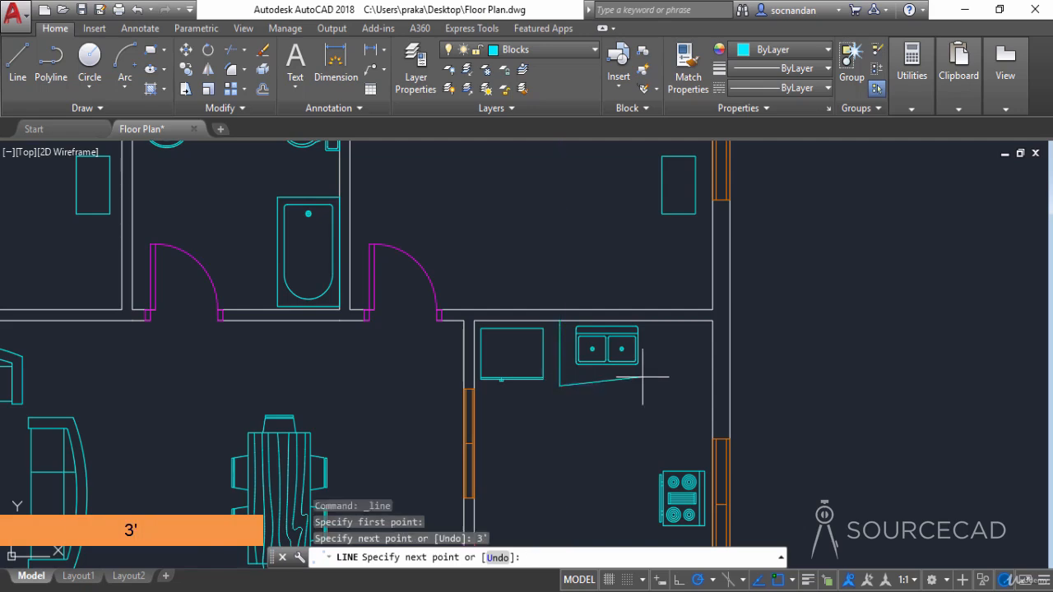
pyautogui.click(713, 386)
pyautogui.rightClick(718, 391)
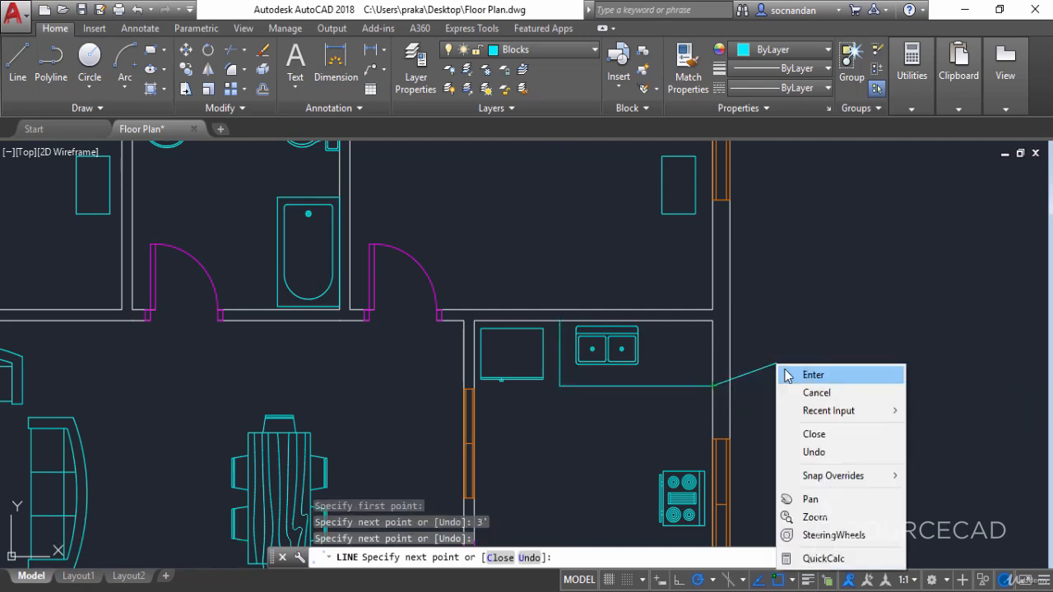
pyautogui.click(807, 374)
# Step: Draw a vertical counter line starting 3' left of the kitchen's lower-right inner corner and ending at the horizontal counter edge
pyautogui.scroll(-2, 777, 374)
pyautogui.moveTo(790, 404); pyautogui.dragTo(738, 302, button='middle')
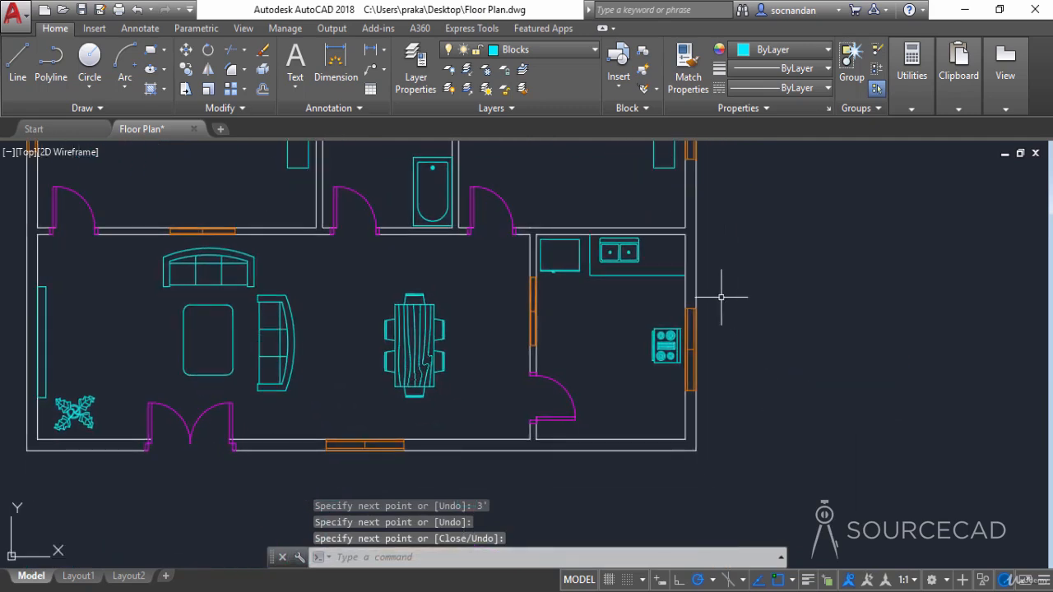
pyautogui.click(17, 59)
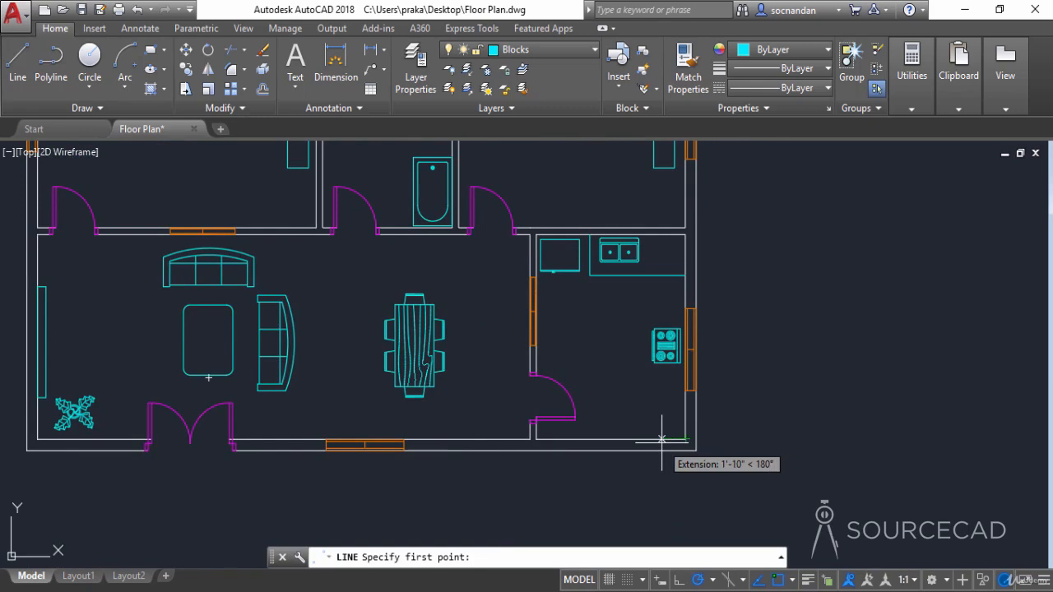
pyautogui.write("3'")
pyautogui.press('Return')
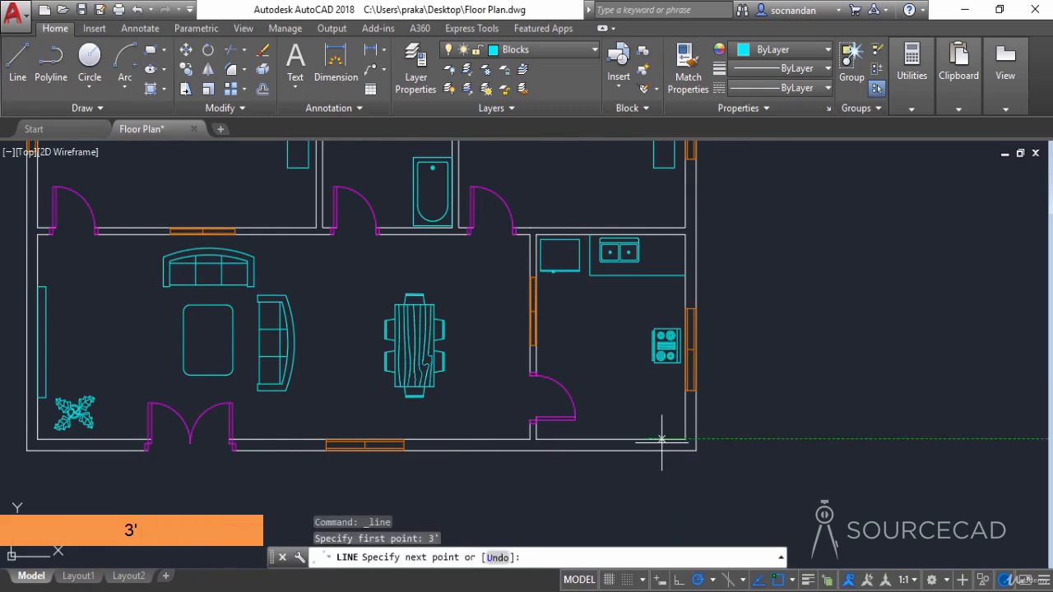
pyautogui.rightClick(662, 264)
pyautogui.click(673, 275)
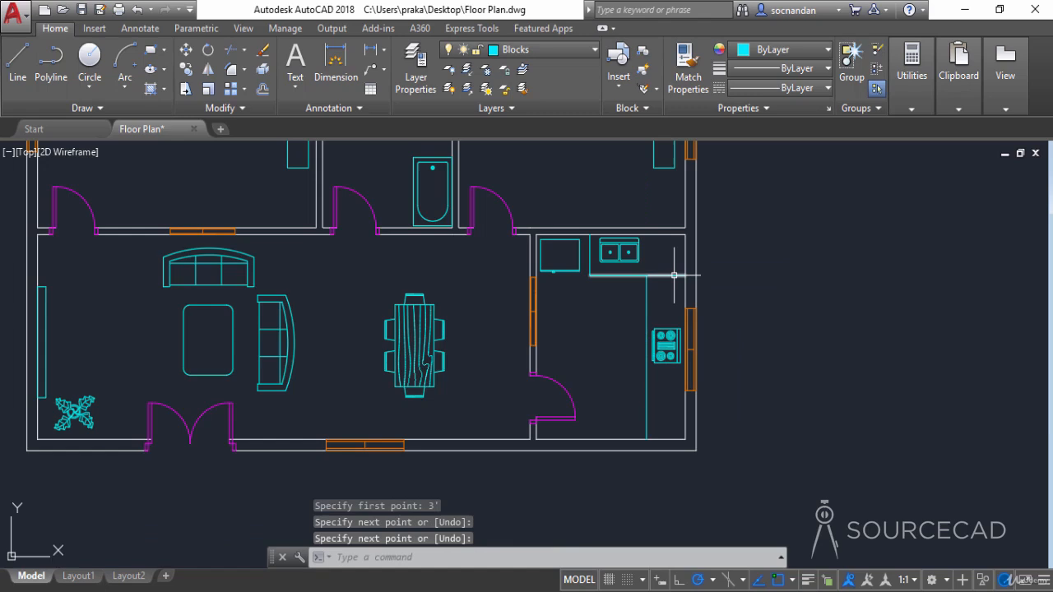
# Step: Trim the horizontal counter edge between the vertical counter line and the right wall to form an L-shaped counter
pyautogui.click(232, 50)
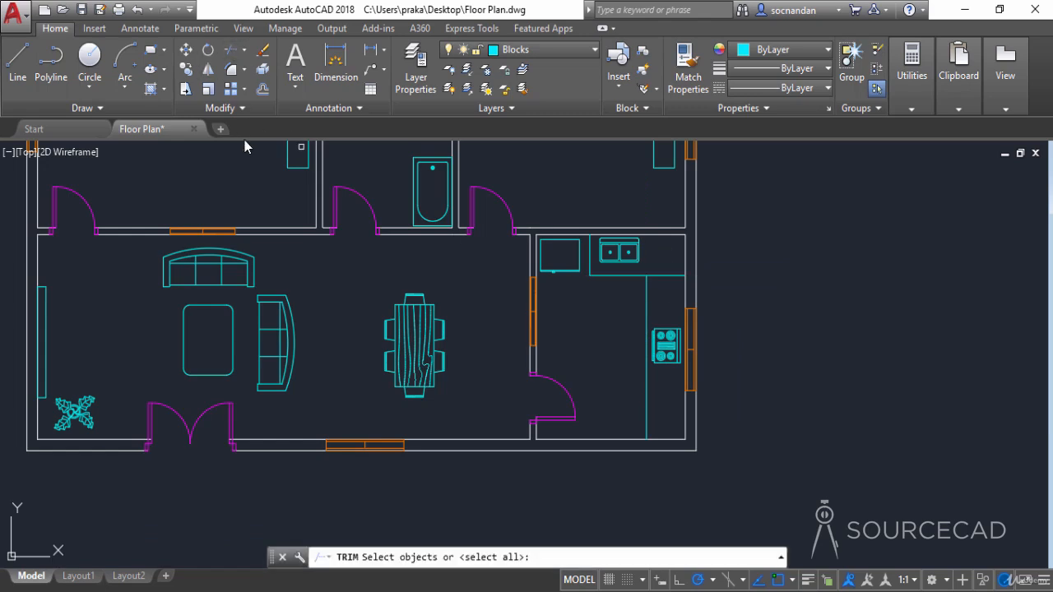
pyautogui.rightClick(244, 137)
pyautogui.press('Return')
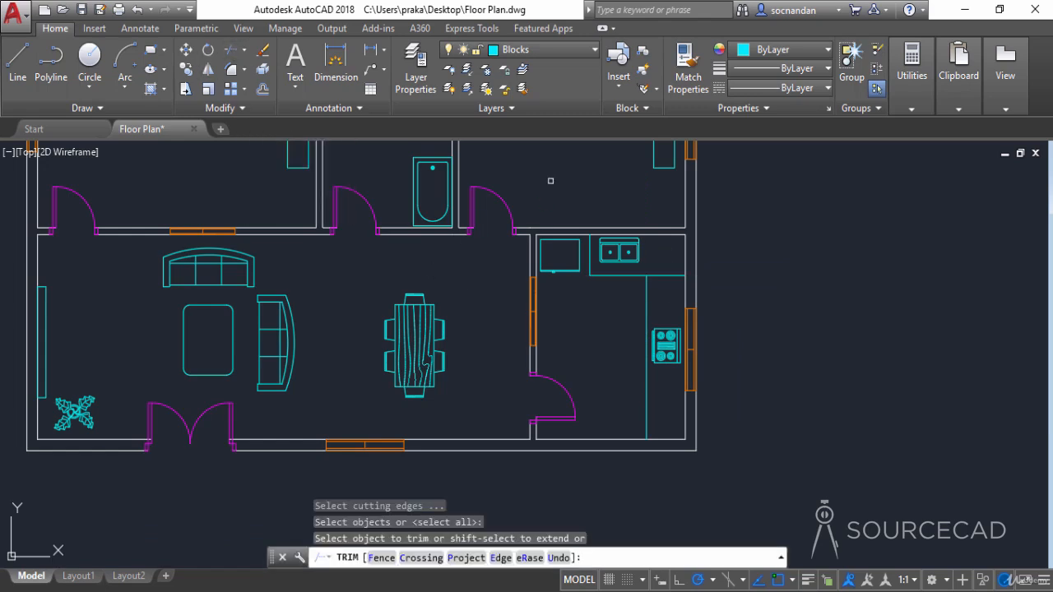
pyautogui.click(643, 281)
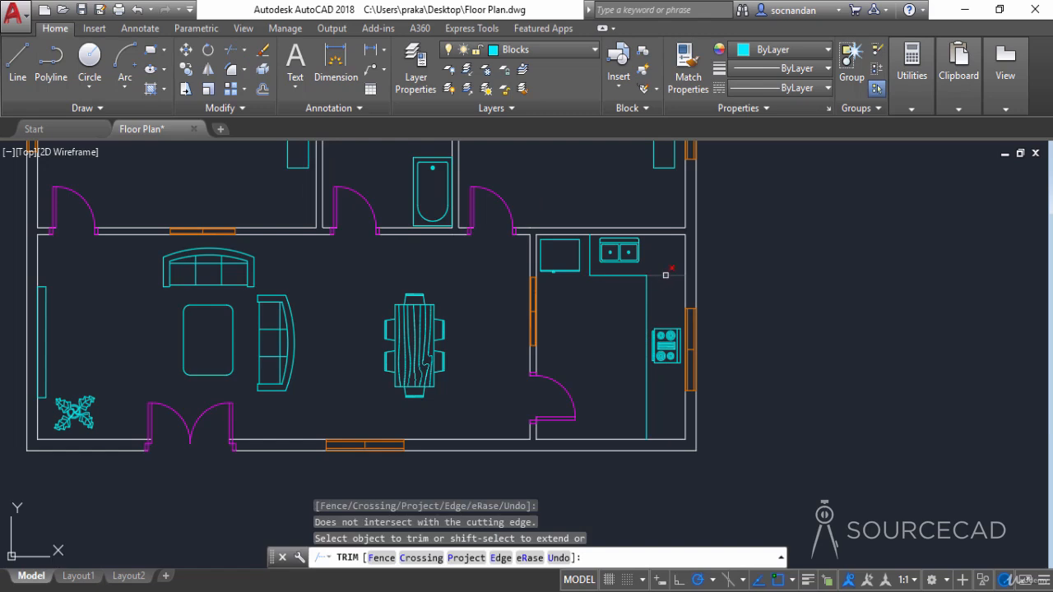
pyautogui.click(665, 275)
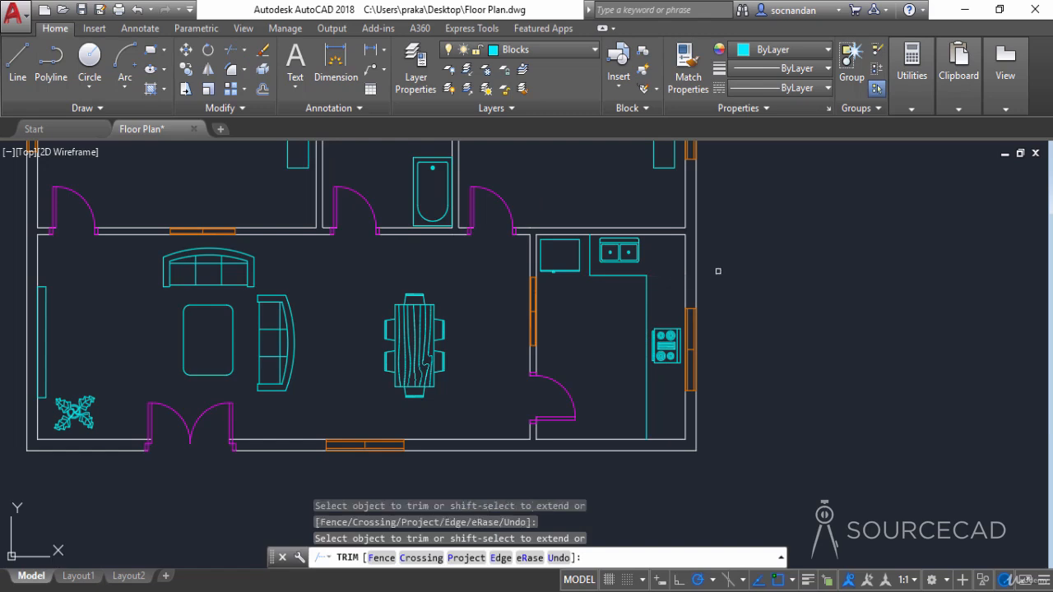
pyautogui.rightClick(718, 271)
pyautogui.click(734, 283)
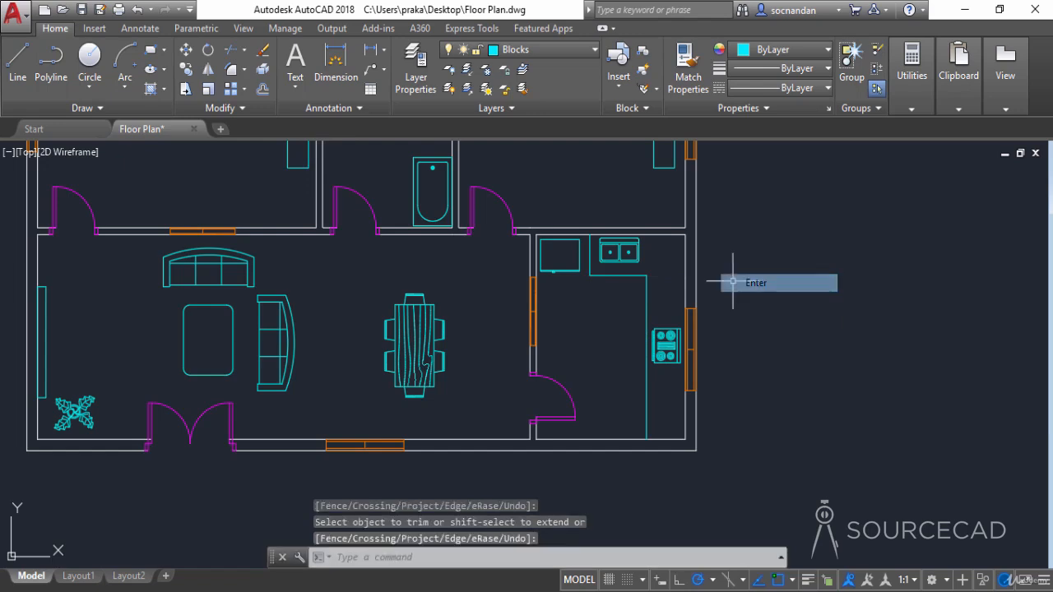
# Step: Make Hatches the current layer and save the drawing
pyautogui.scroll(-4, 733, 281)
pyautogui.moveTo(739, 278); pyautogui.dragTo(737, 329, button='middle')
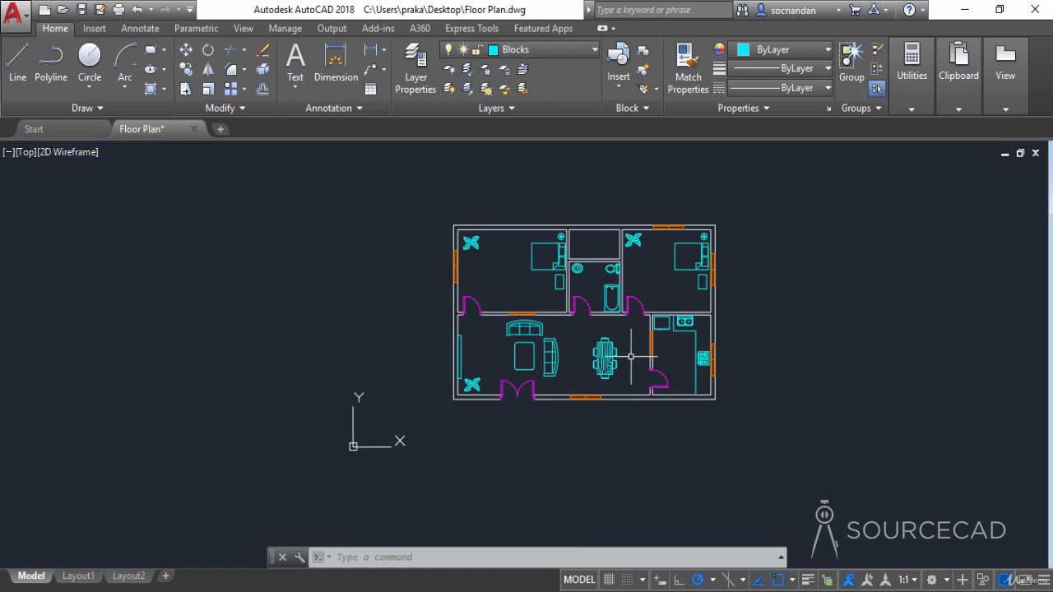
pyautogui.click(572, 48)
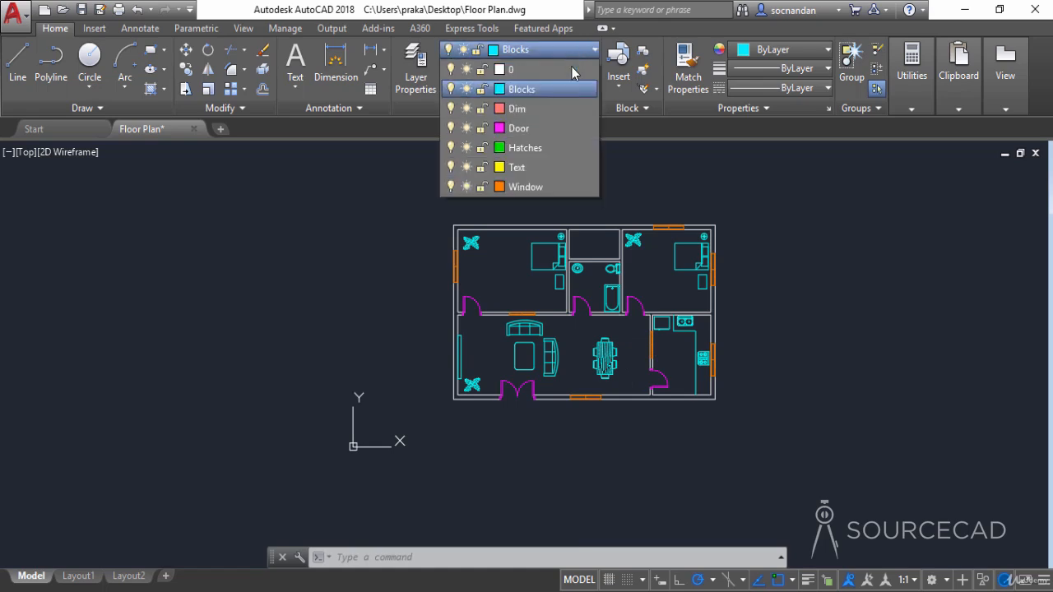
pyautogui.click(559, 151)
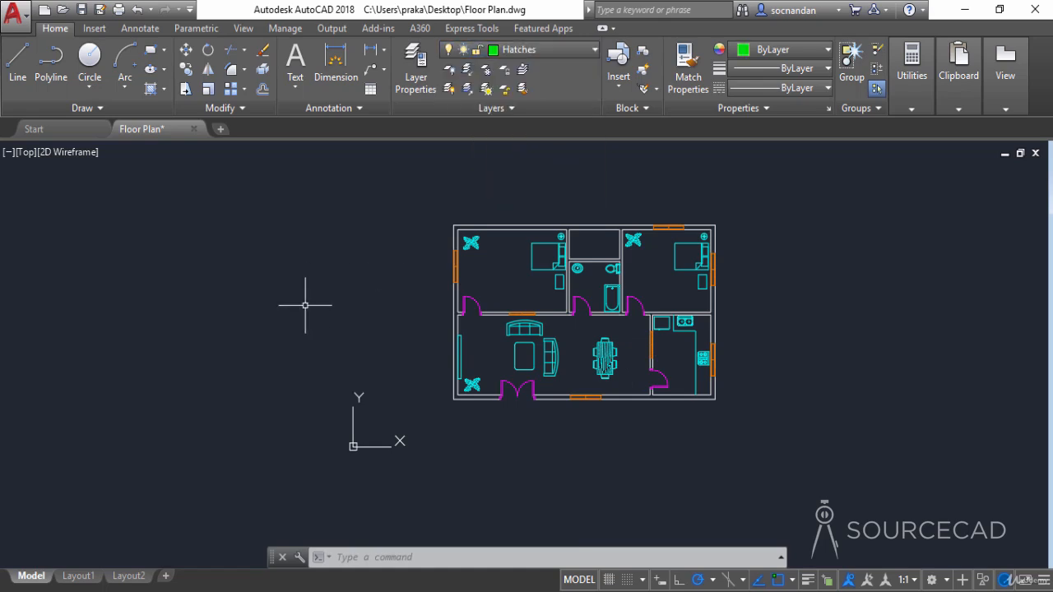
pyautogui.click(81, 11)
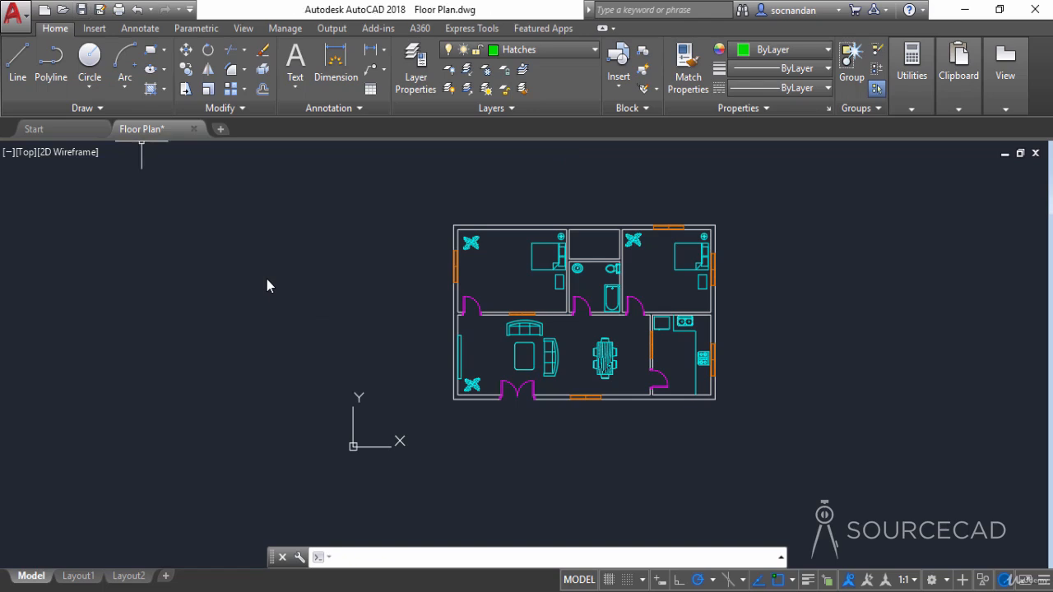
# Step: Start a Hatch with the SOLID pattern and fill the plan's upper walls, including the bathroom partitions and the upper-right corner wall
pyautogui.moveTo(345, 305); pyautogui.dragTo(261, 342, button='middle')
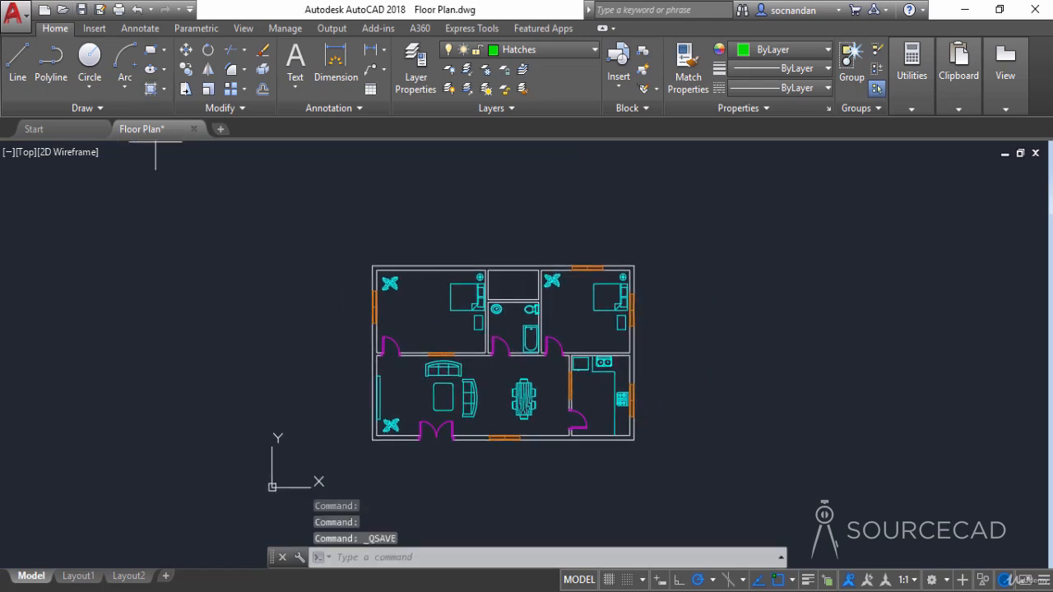
pyautogui.write('h')
pyautogui.press('Return')
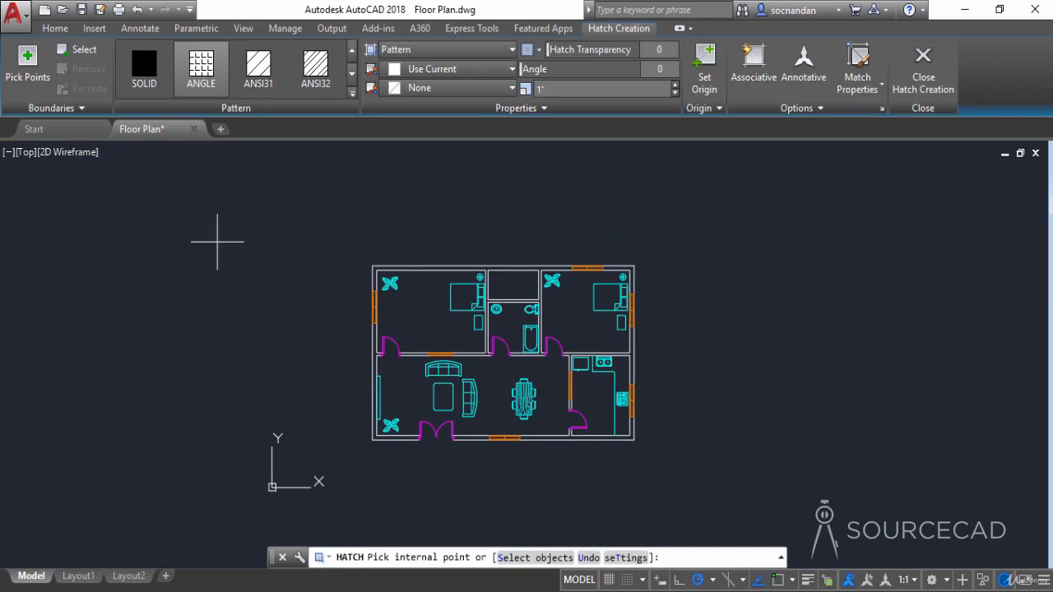
pyautogui.click(154, 73)
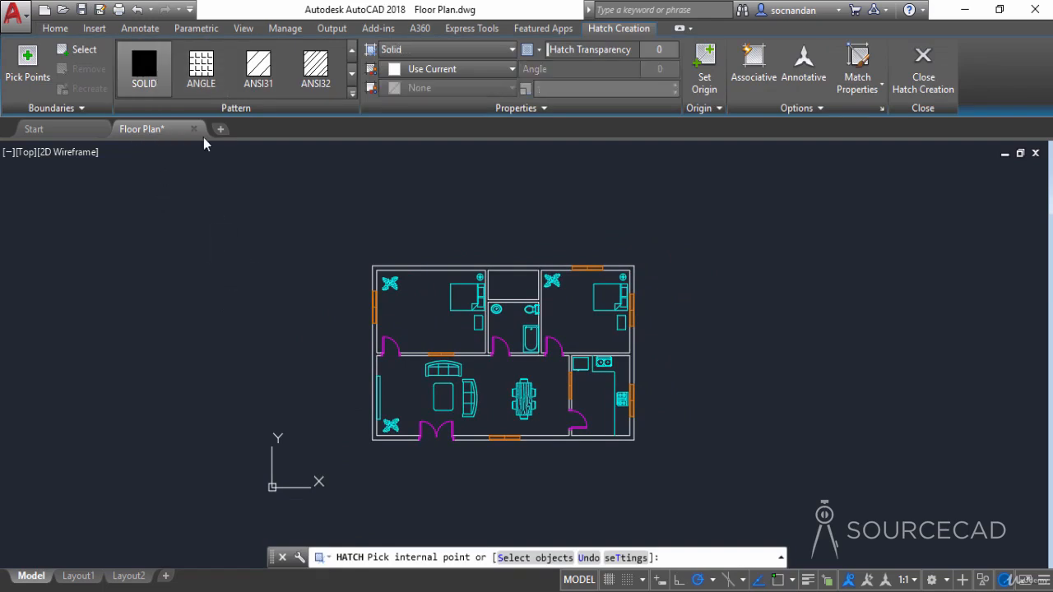
pyautogui.scroll(2, 317, 261)
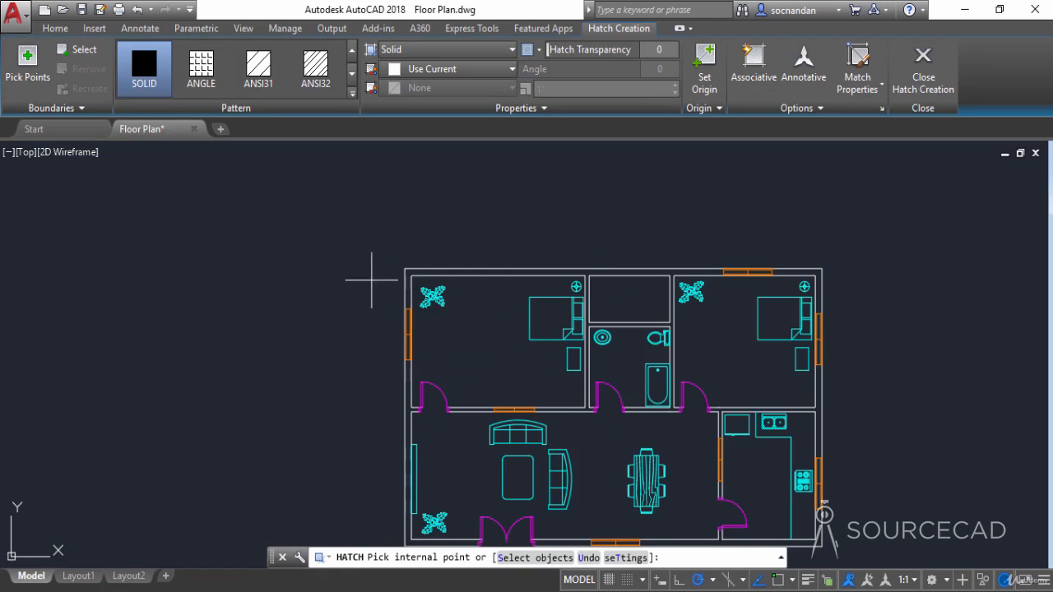
pyautogui.scroll(2, 410, 272)
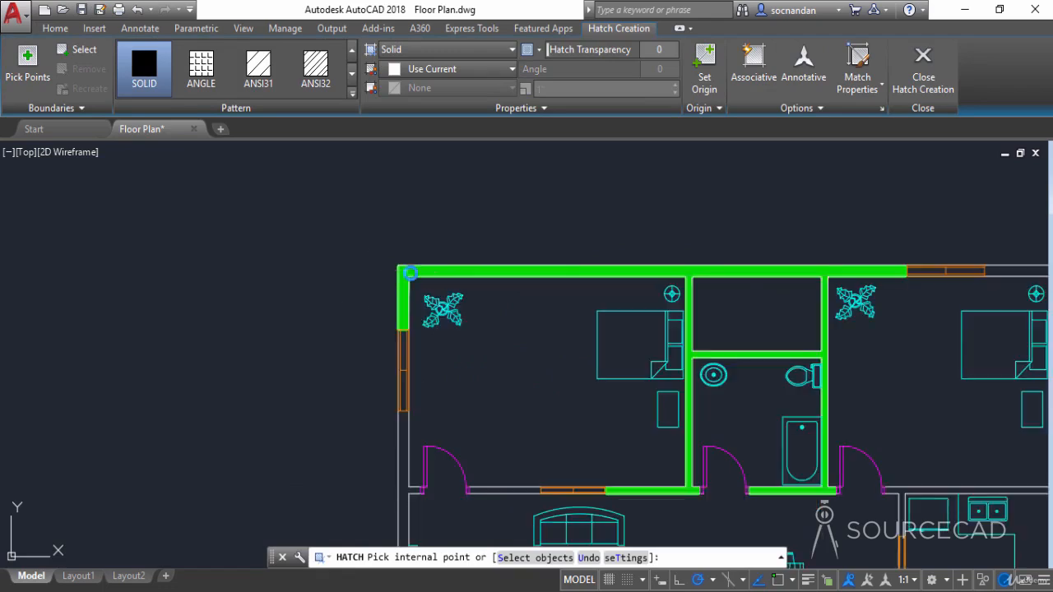
pyautogui.click(408, 271)
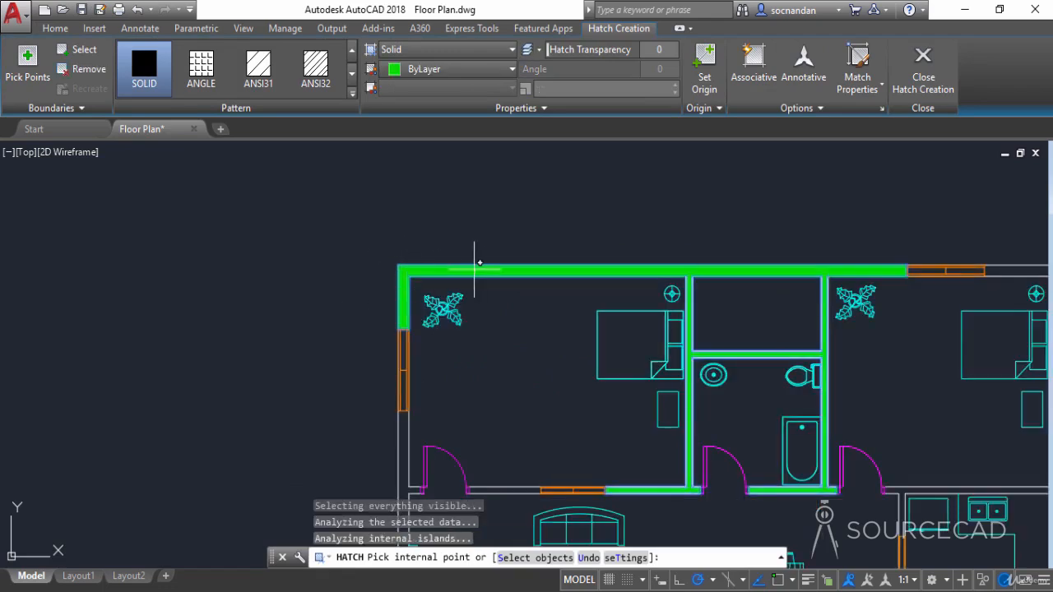
pyautogui.scroll(-4, 510, 280)
pyautogui.scroll(4, 708, 286)
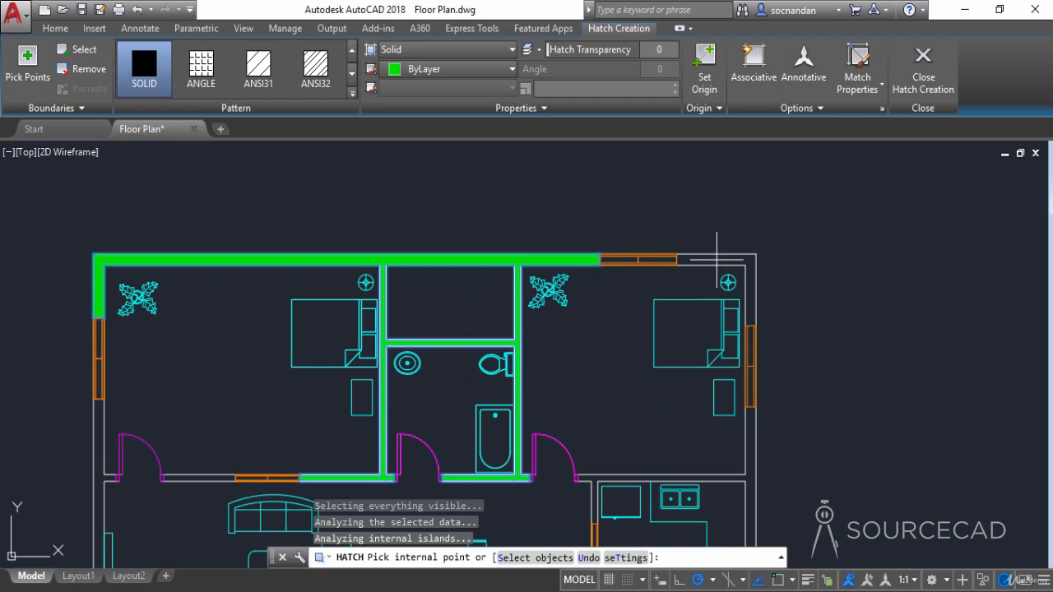
pyautogui.click(727, 262)
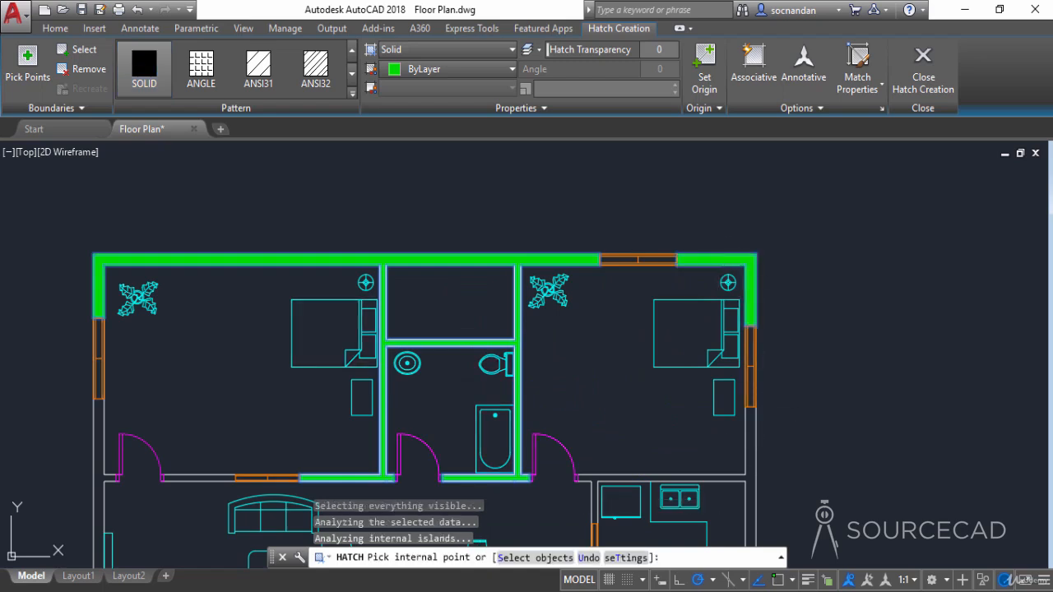
# Step: Add the right wall, the lower-right corner walls and the kitchen partition beside the door to the solid hatch
pyautogui.scroll(-5, 748, 435)
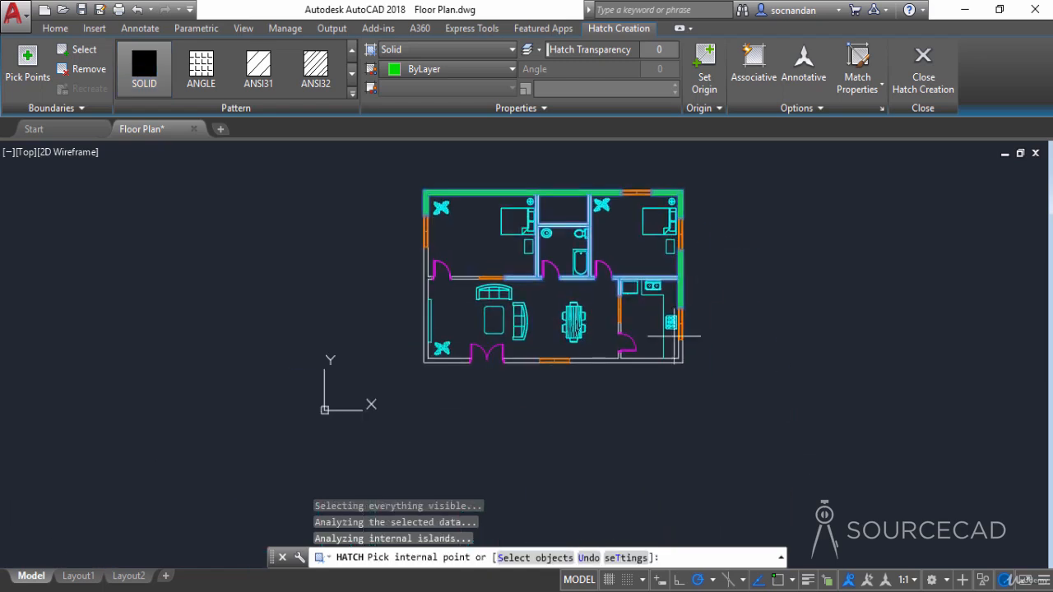
pyautogui.scroll(4, 673, 350)
pyautogui.click(688, 369)
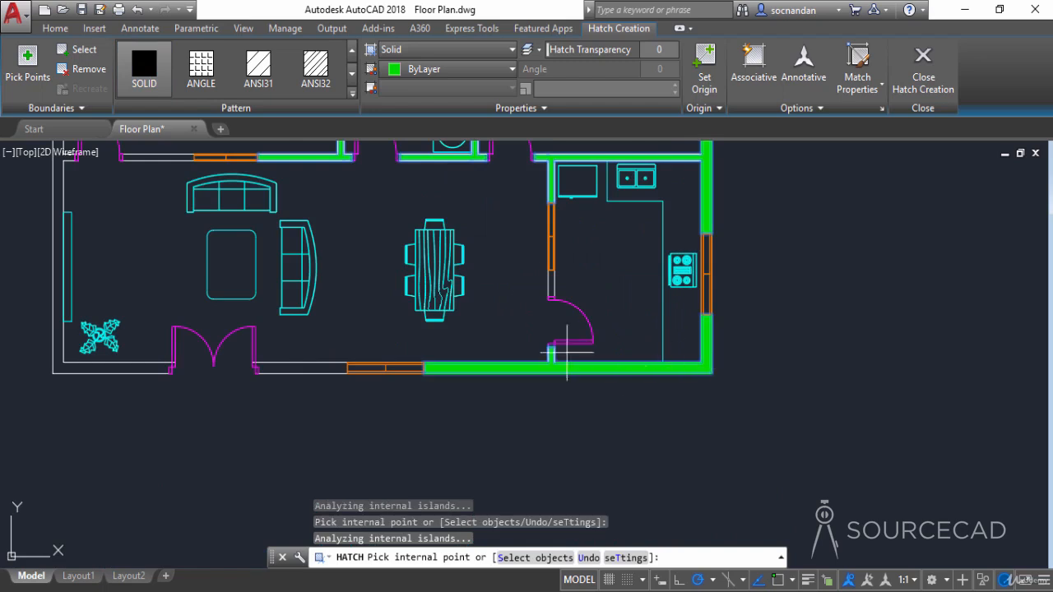
pyautogui.scroll(4, 551, 287)
pyautogui.click(557, 281)
pyautogui.scroll(-4, 493, 317)
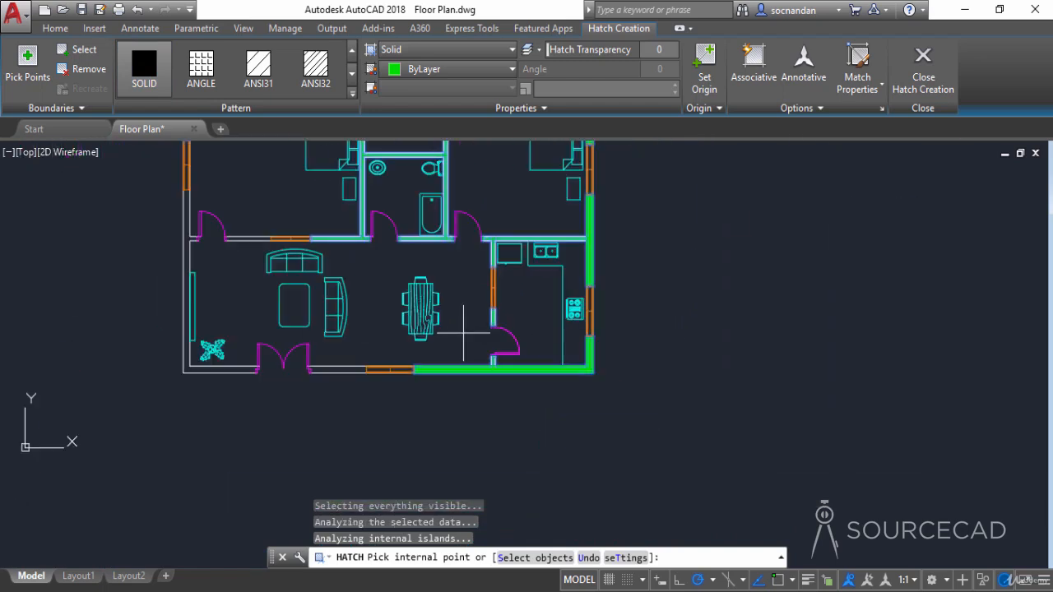
# Step: Fill the remaining lower and left walls and the partition below the upper-left bedroom with the solid hatch, and finish the hatch
pyautogui.click(339, 368)
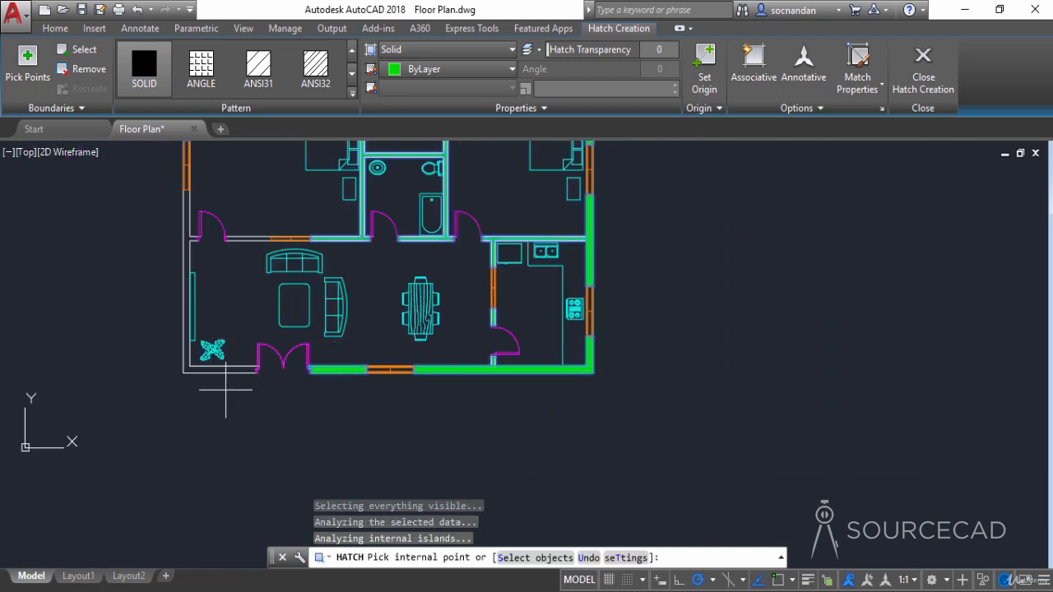
pyautogui.click(219, 368)
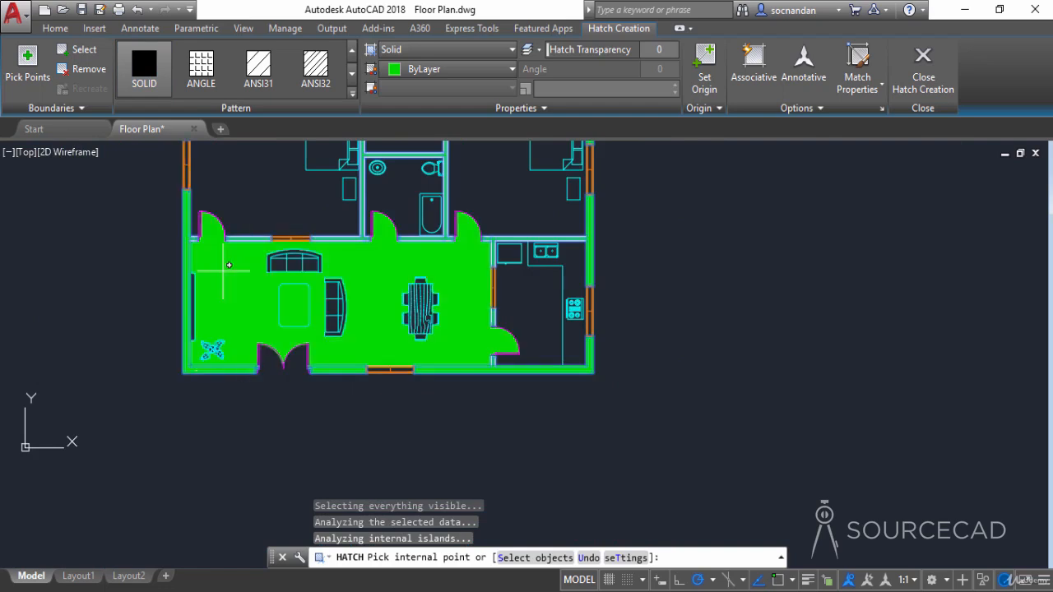
pyautogui.scroll(-4, 218, 277)
pyautogui.moveTo(169, 261); pyautogui.dragTo(261, 390, button='middle')
pyautogui.scroll(2, 242, 284)
pyautogui.scroll(2, 281, 347)
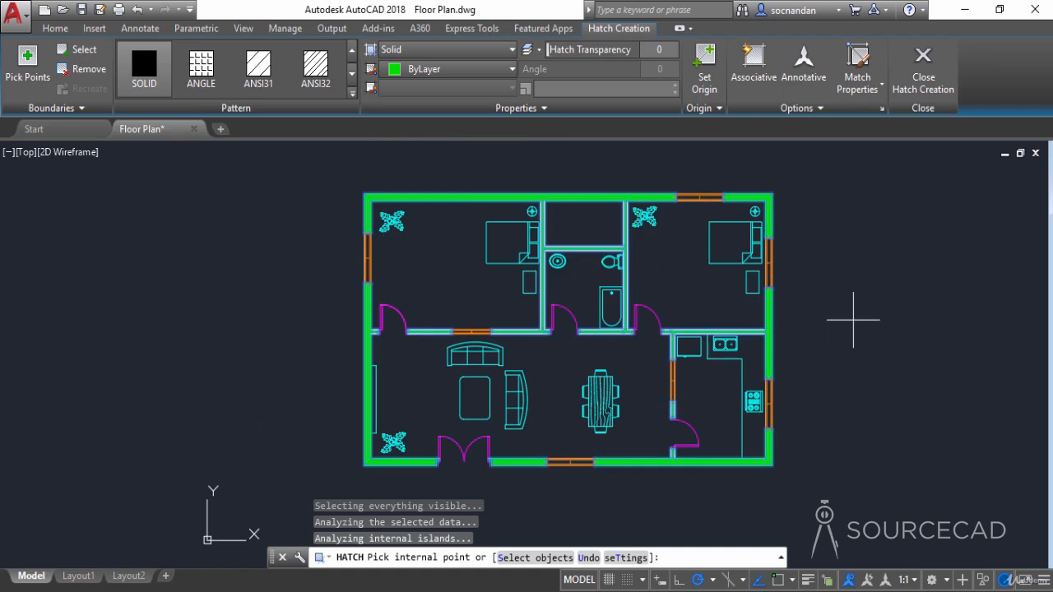
pyautogui.click(924, 69)
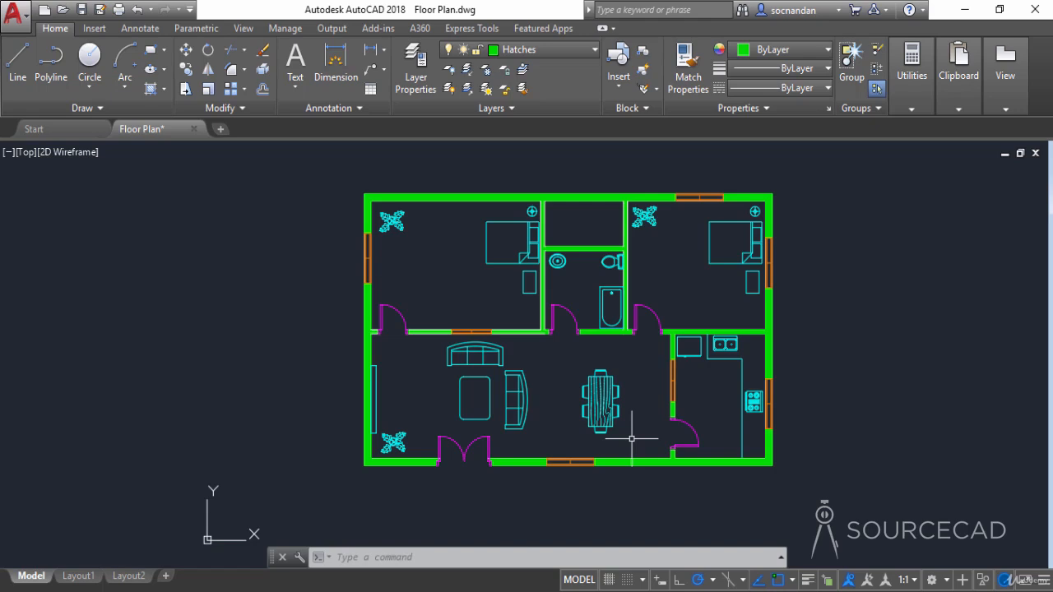
# Step: Set the Standard text style's font to simplex.shx and apply the change
pyautogui.click(334, 111)
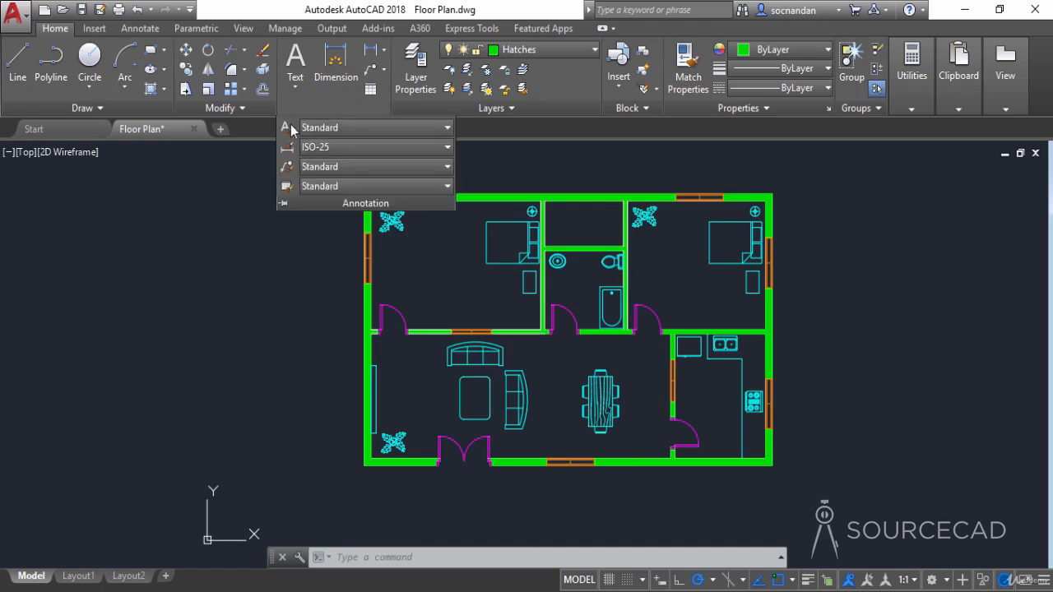
pyautogui.click(288, 129)
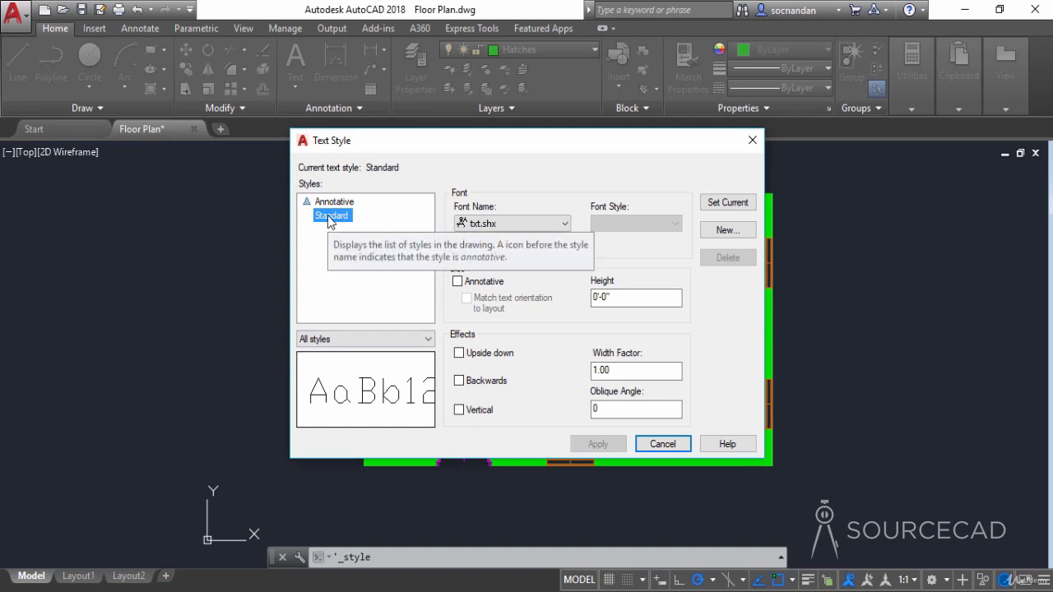
pyautogui.click(500, 225)
pyautogui.scroll(-2, 504, 286)
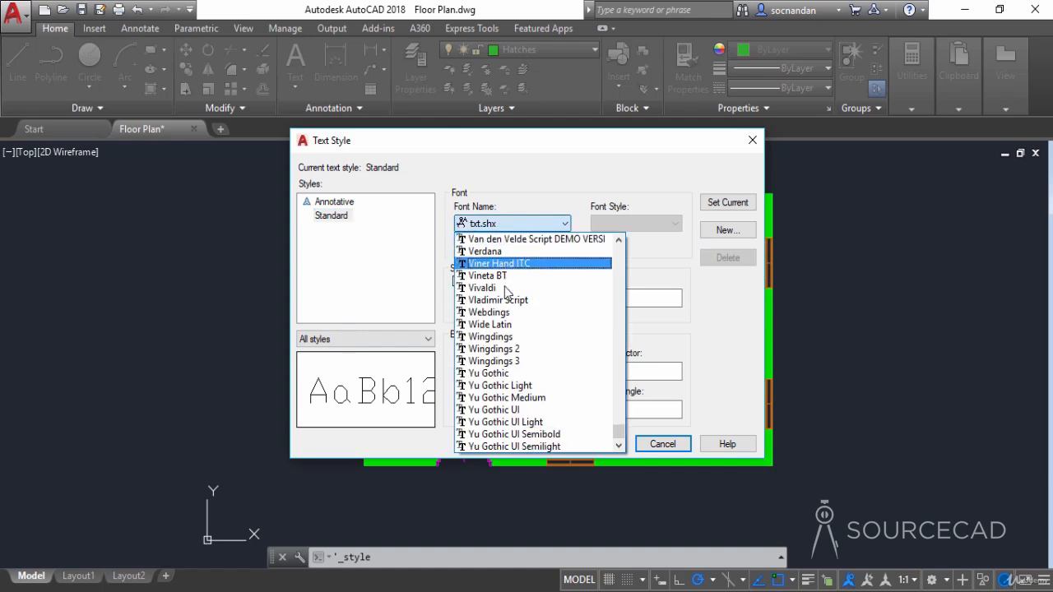
pyautogui.press('s')
pyautogui.scroll(-1, 506, 322)
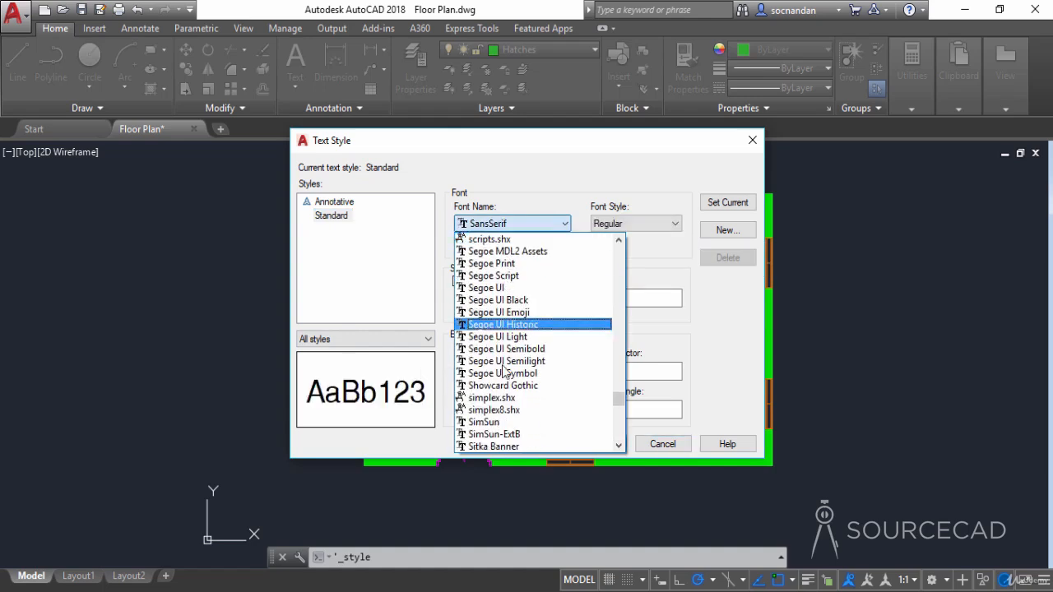
pyautogui.click(514, 399)
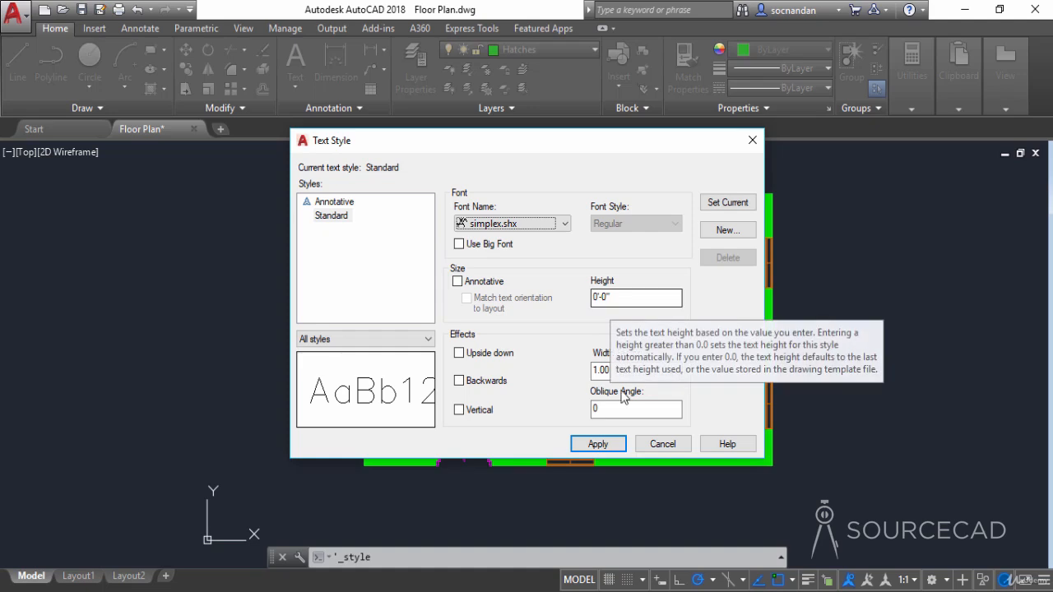
pyautogui.click(599, 444)
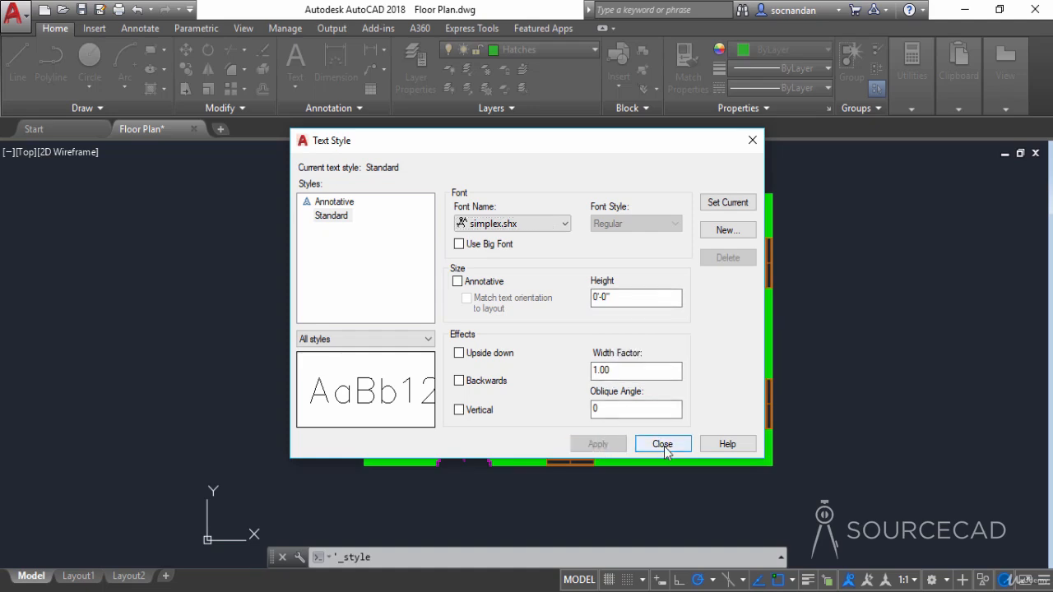
pyautogui.click(663, 445)
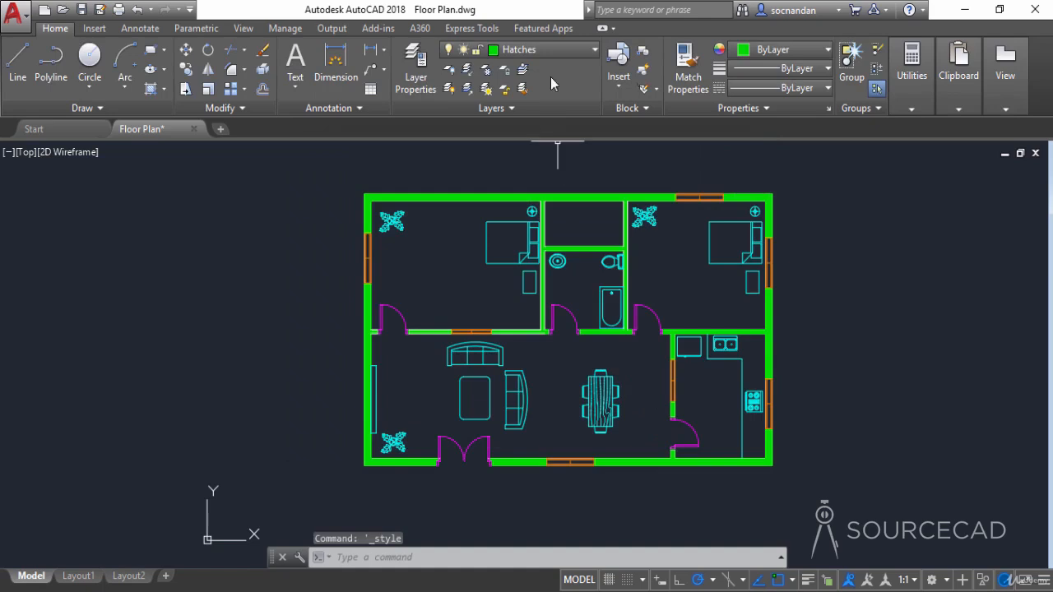
# Step: Make Text the current layer and write the multiline text "Bedroom 1" in the upper-left bedroom
pyautogui.click(563, 50)
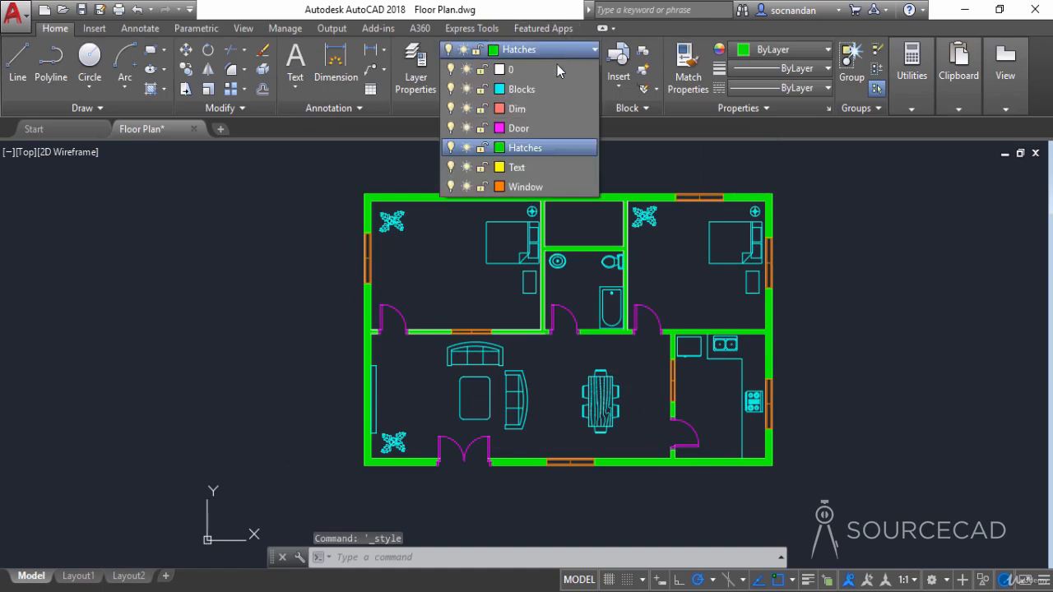
pyautogui.click(530, 167)
pyautogui.click(296, 82)
pyautogui.click(323, 116)
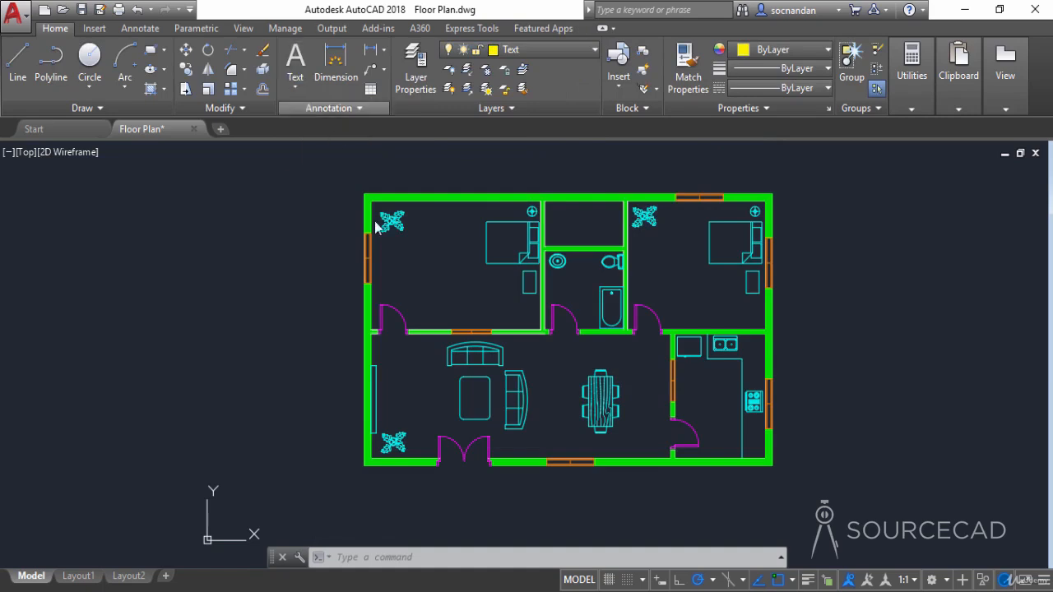
pyautogui.click(400, 250)
pyautogui.click(461, 282)
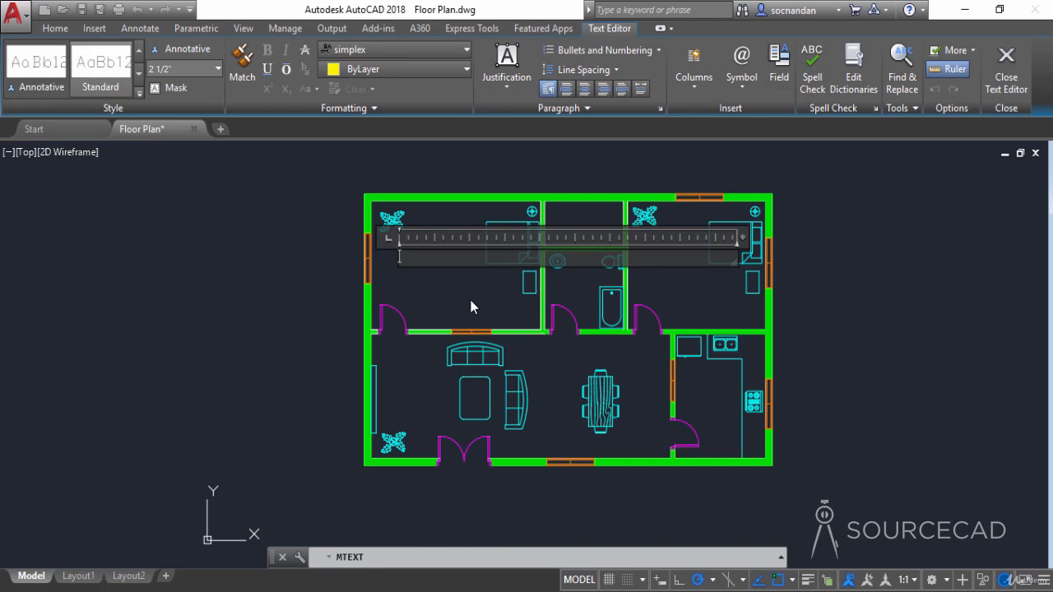
pyautogui.write('Bedroom 1')
# Step: Set the height of the whole "Bedroom 1" text to 1' and finish editing it
pyautogui.hotkey('ctrl', 'a')
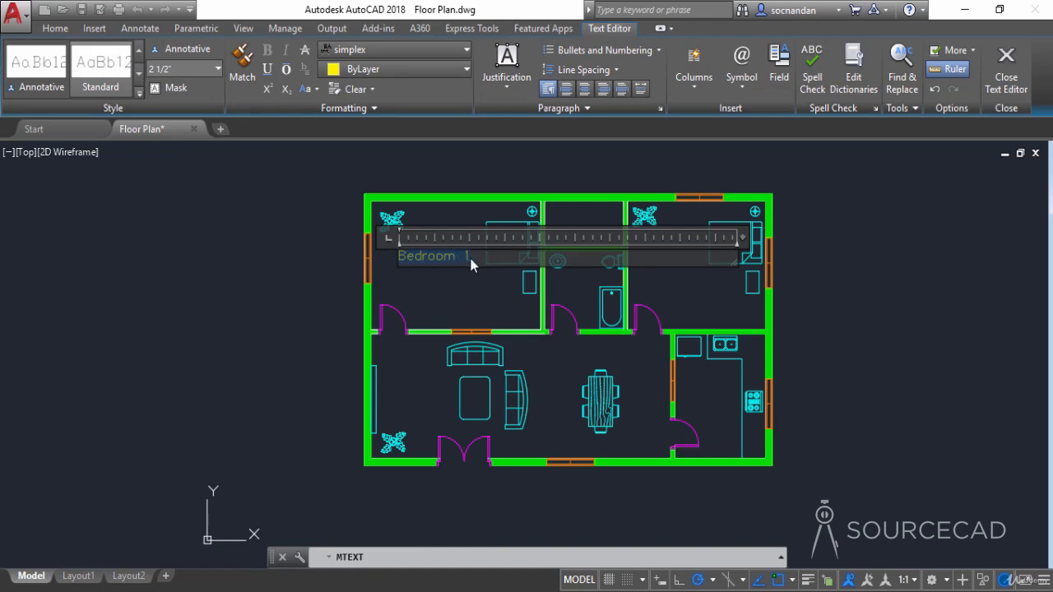
pyautogui.click(176, 73)
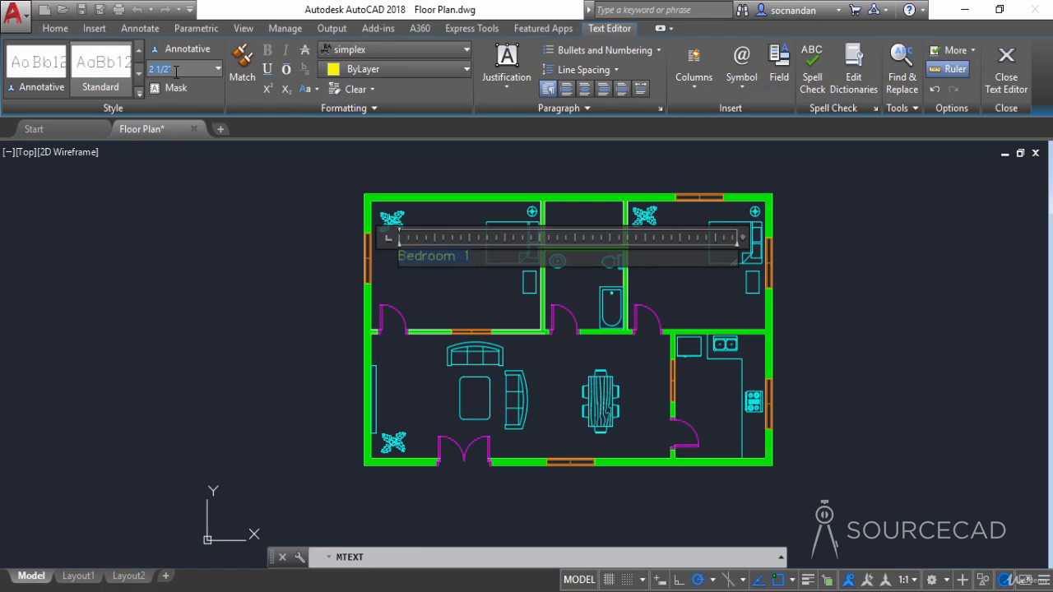
pyautogui.write('1')
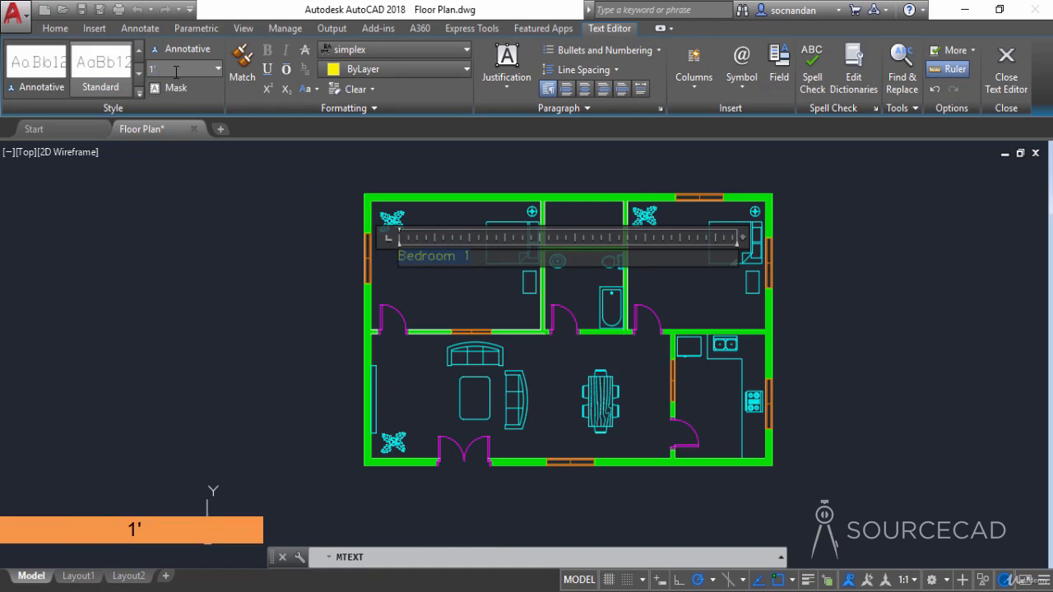
pyautogui.press('Return')
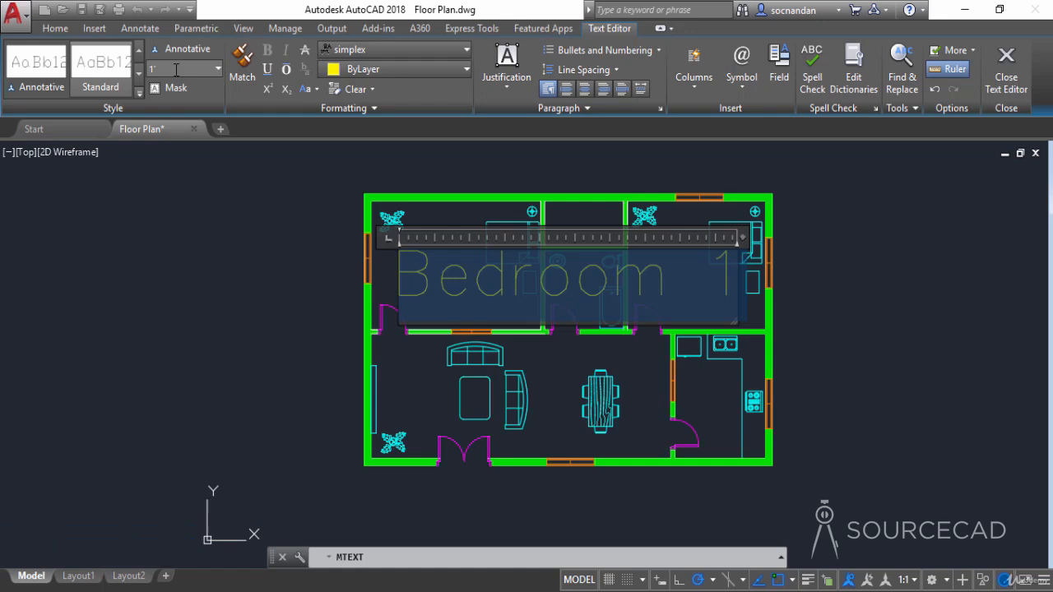
pyautogui.click(312, 292)
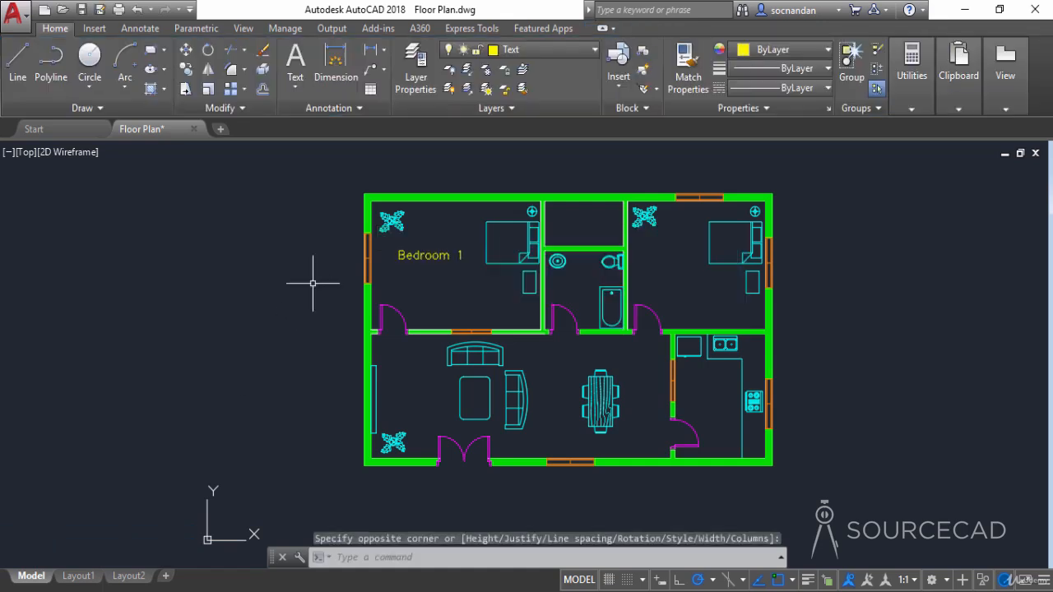
# Step: Move the "Bedroom 1" label slightly down and to the right, closer to the middle of the room
pyautogui.click(435, 255)
pyautogui.click(186, 49)
pyautogui.click(234, 205)
pyautogui.click(244, 222)
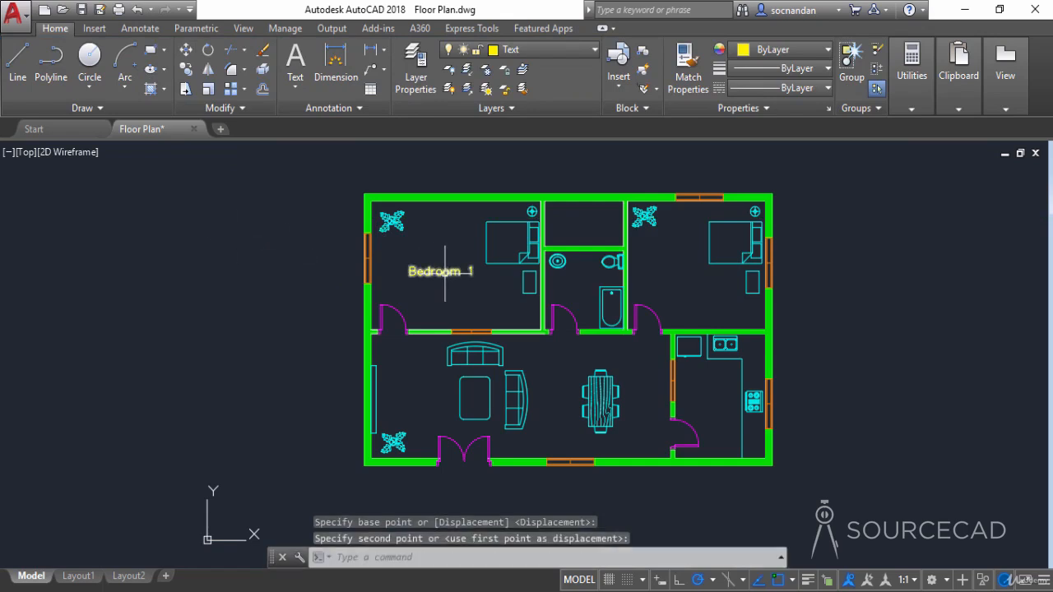
# Step: Copy the "Bedroom 1" label into the right bedroom, dining area, kitchen, drawing room, bathroom and the small room above the bathroom
pyautogui.click(186, 69)
pyautogui.click(427, 274)
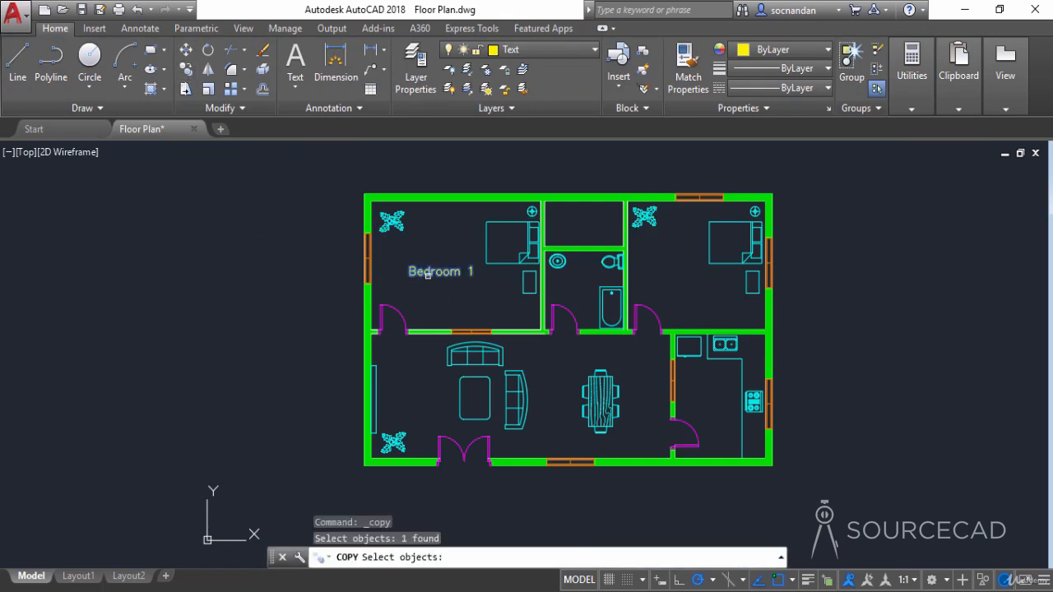
pyautogui.press('Return')
pyautogui.click(435, 292)
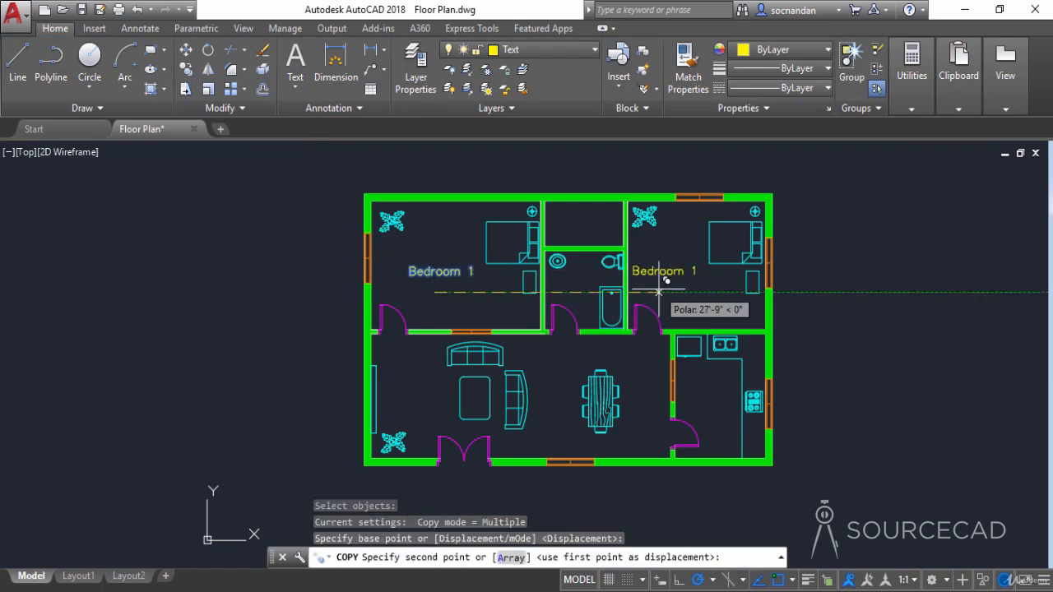
pyautogui.click(693, 306)
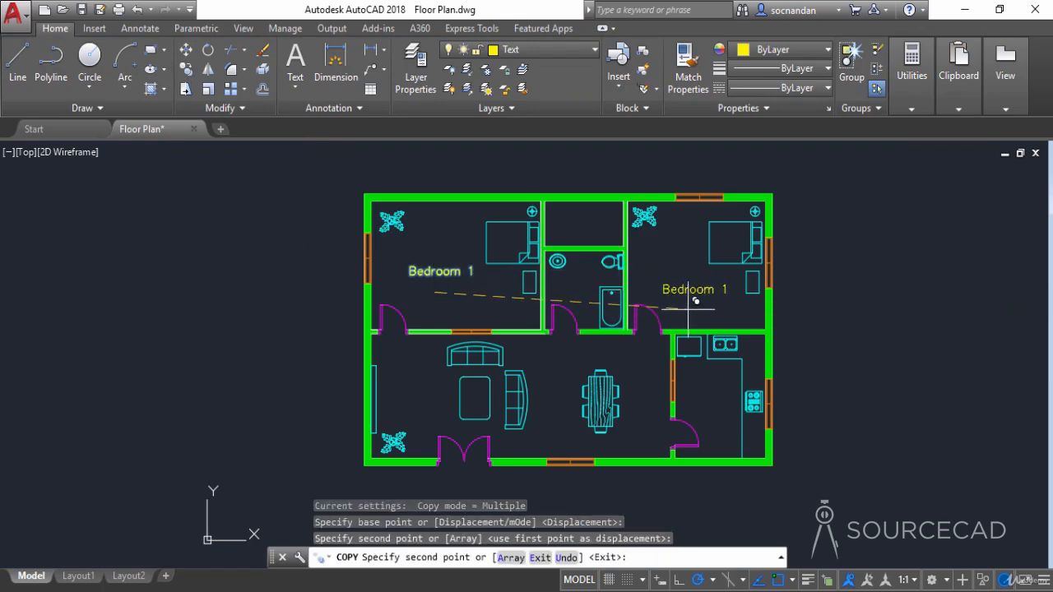
pyautogui.click(599, 460)
pyautogui.click(703, 422)
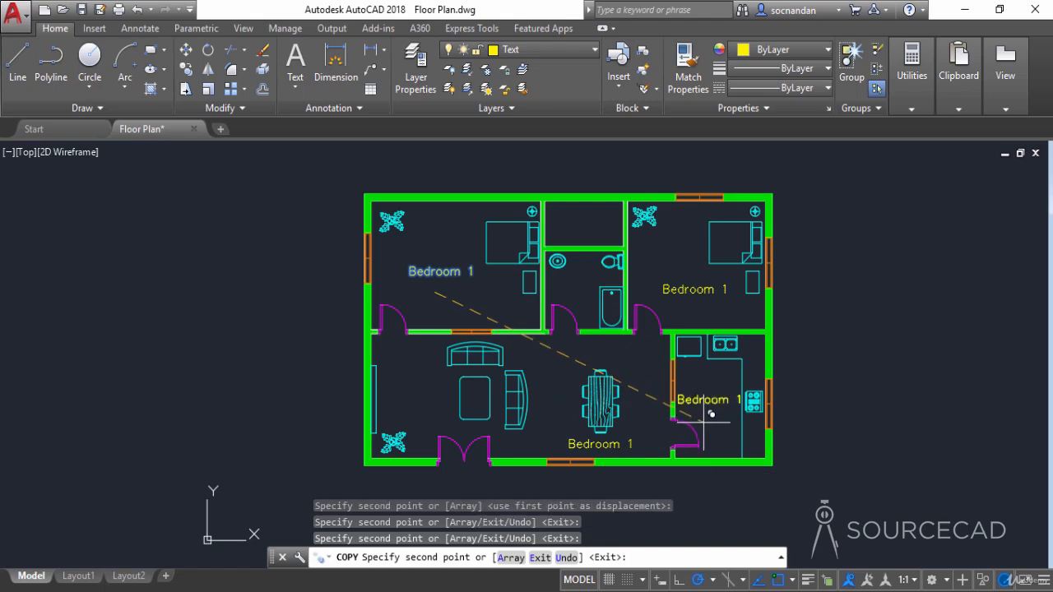
pyautogui.click(410, 419)
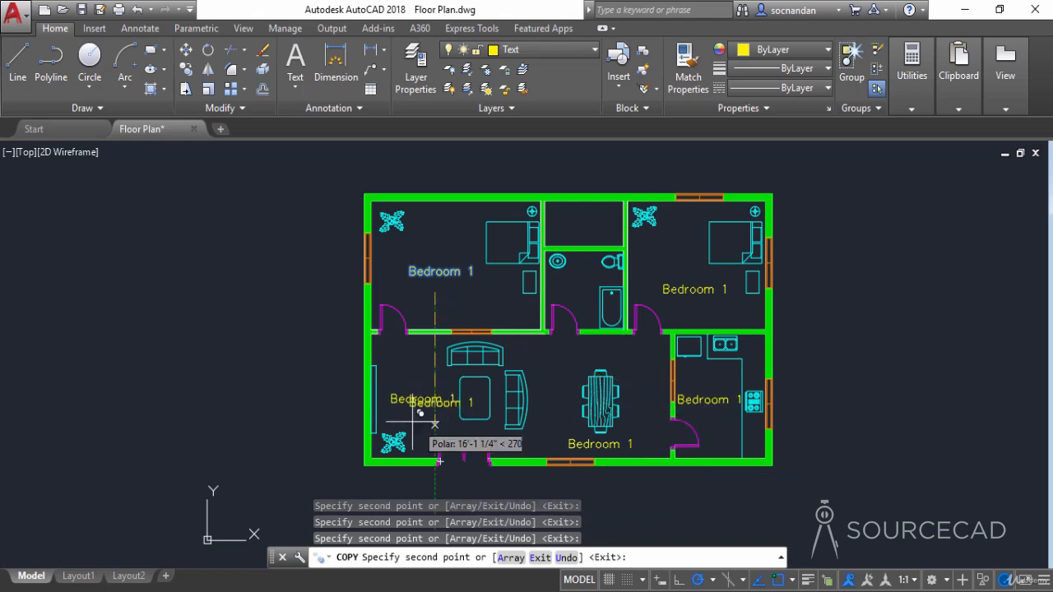
pyautogui.click(576, 306)
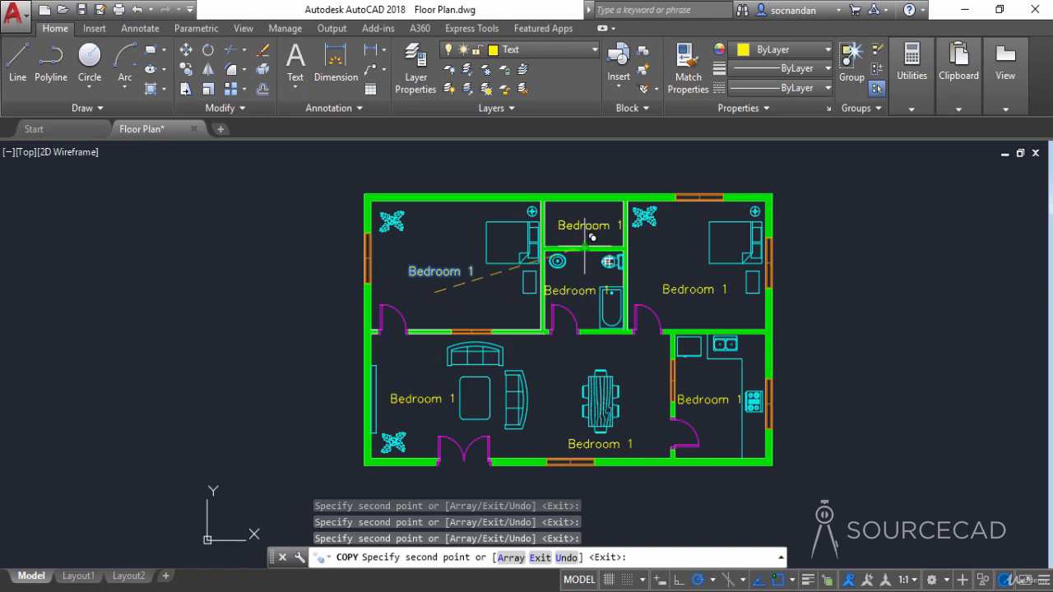
pyautogui.rightClick(274, 282)
pyautogui.click(293, 299)
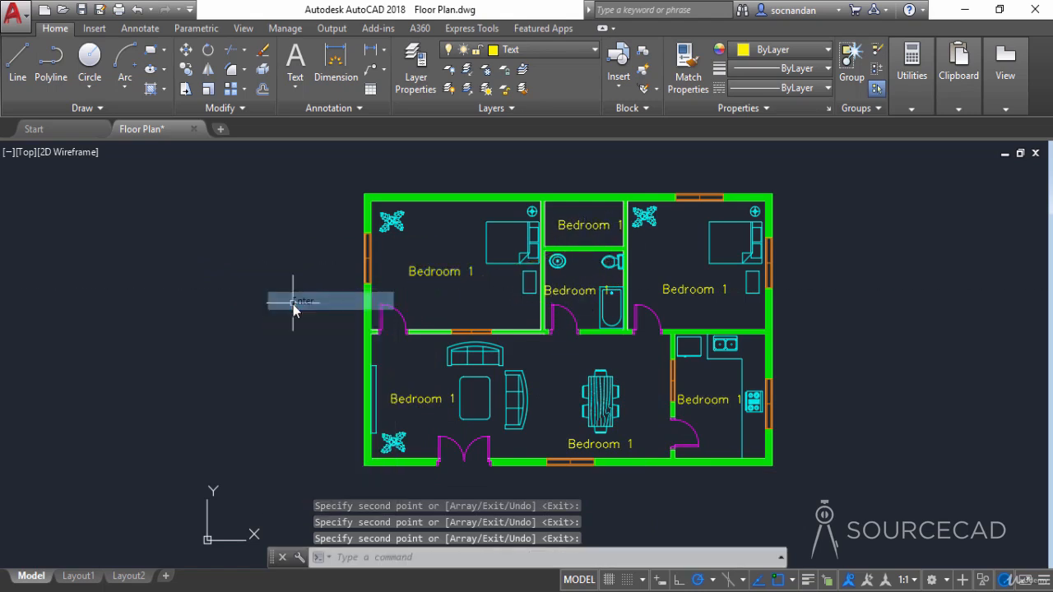
# Step: Replace the label text in the small room above the bathroom with "AirVent"
pyautogui.doubleClick(593, 225)
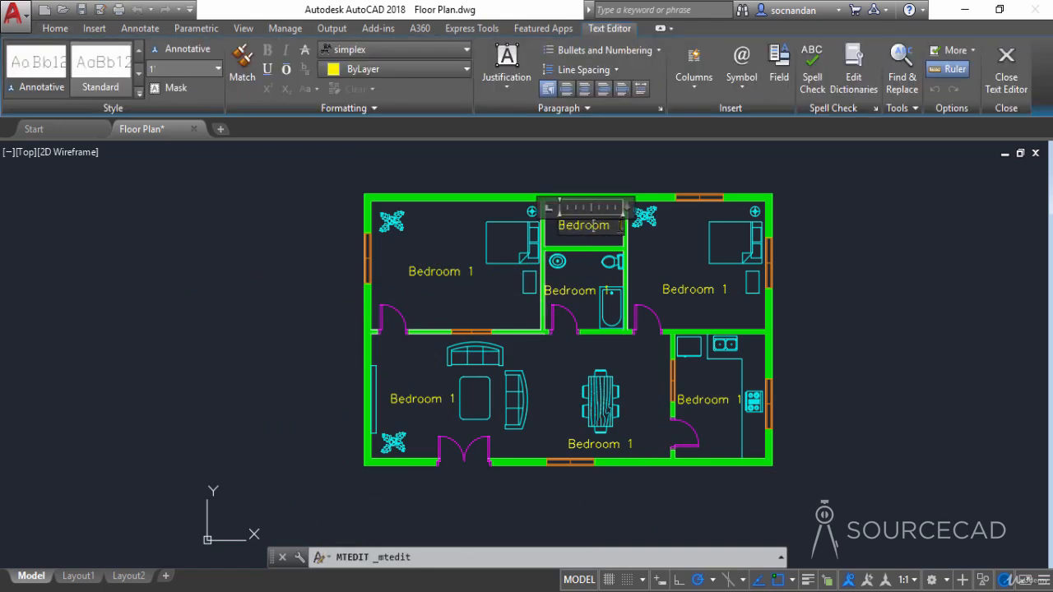
pyautogui.hotkey('ctrl', 'a')
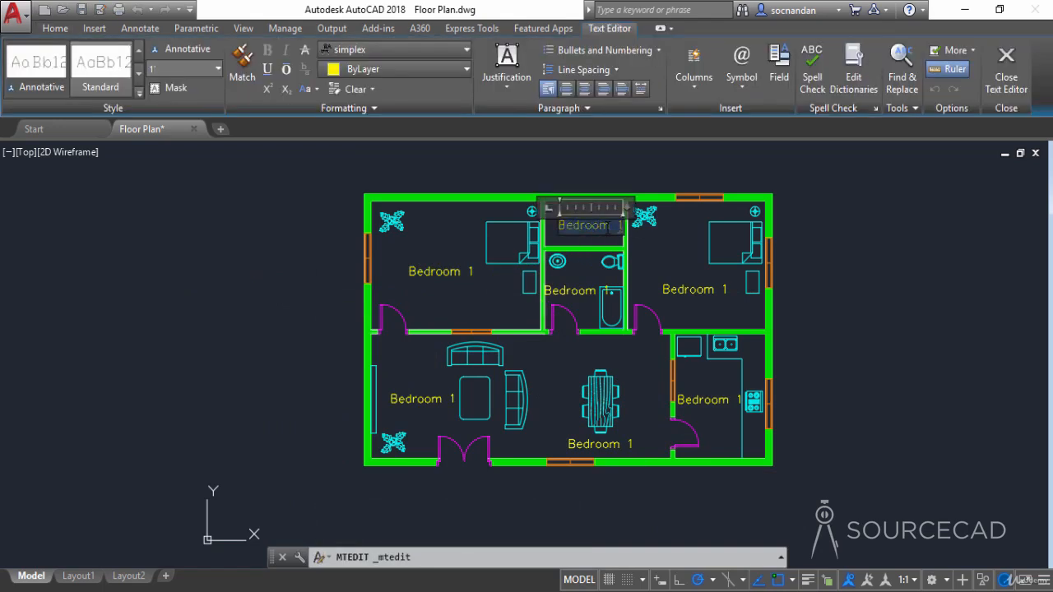
pyautogui.write('AirVent')
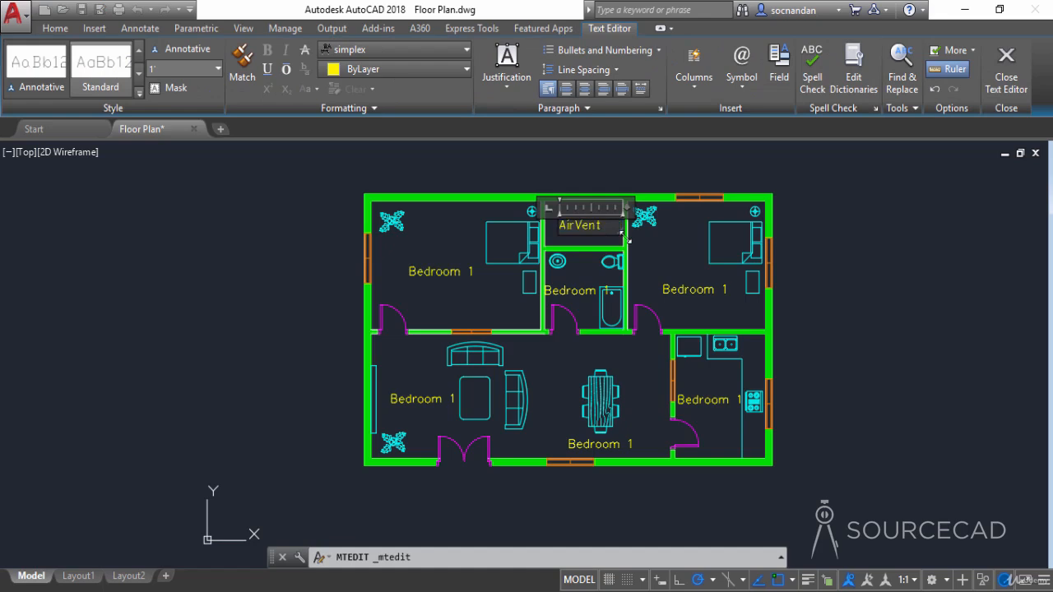
pyautogui.click(650, 230)
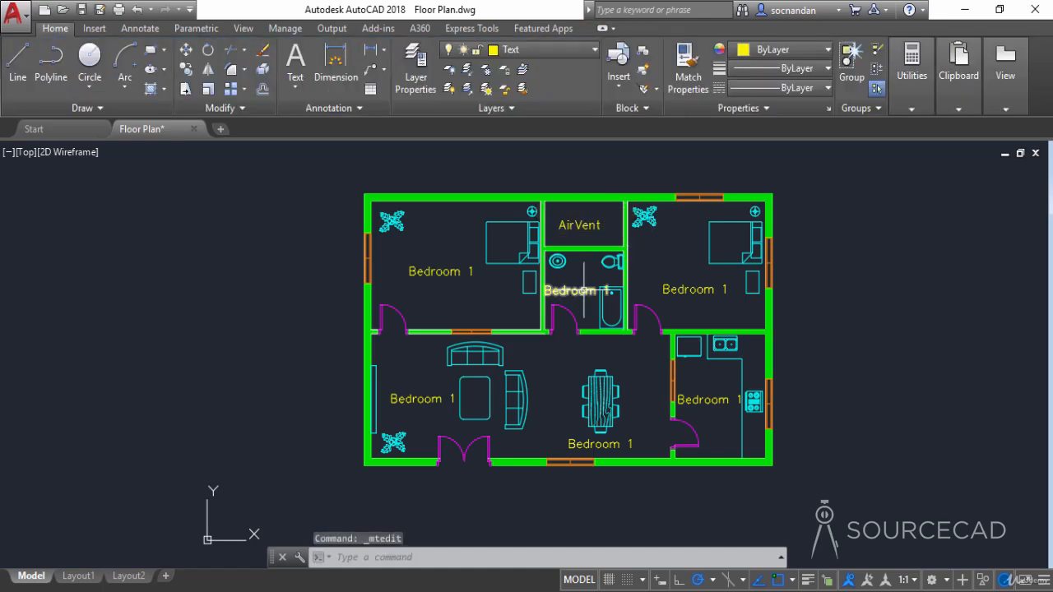
# Step: Change the bathroom's label text to "Toilet" and move the label slightly to the right, clear of the wall
pyautogui.click(582, 291)
pyautogui.doubleClick(590, 292)
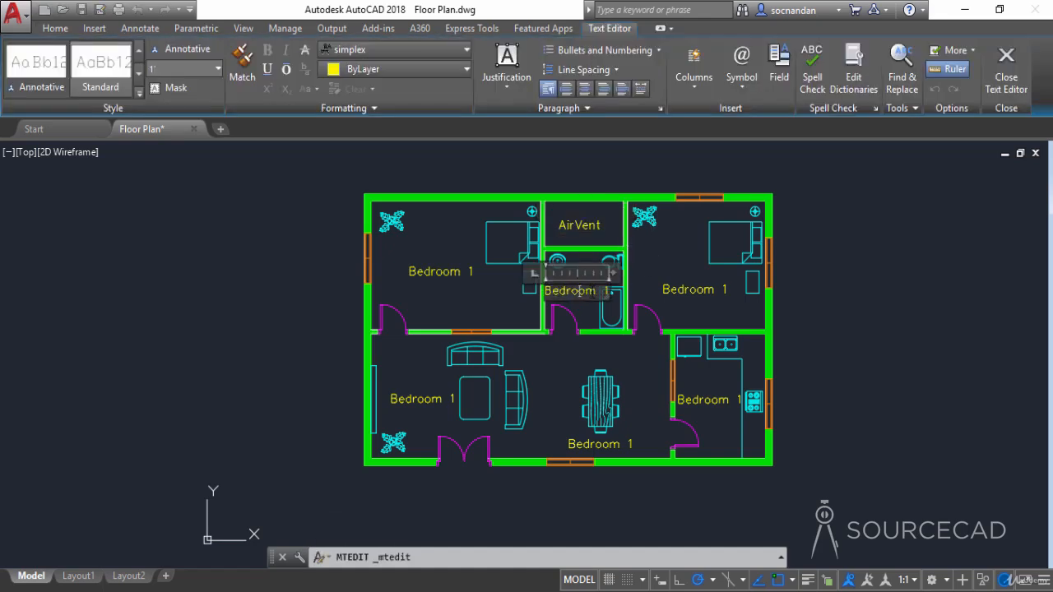
pyautogui.click(589, 304)
pyautogui.click(572, 290)
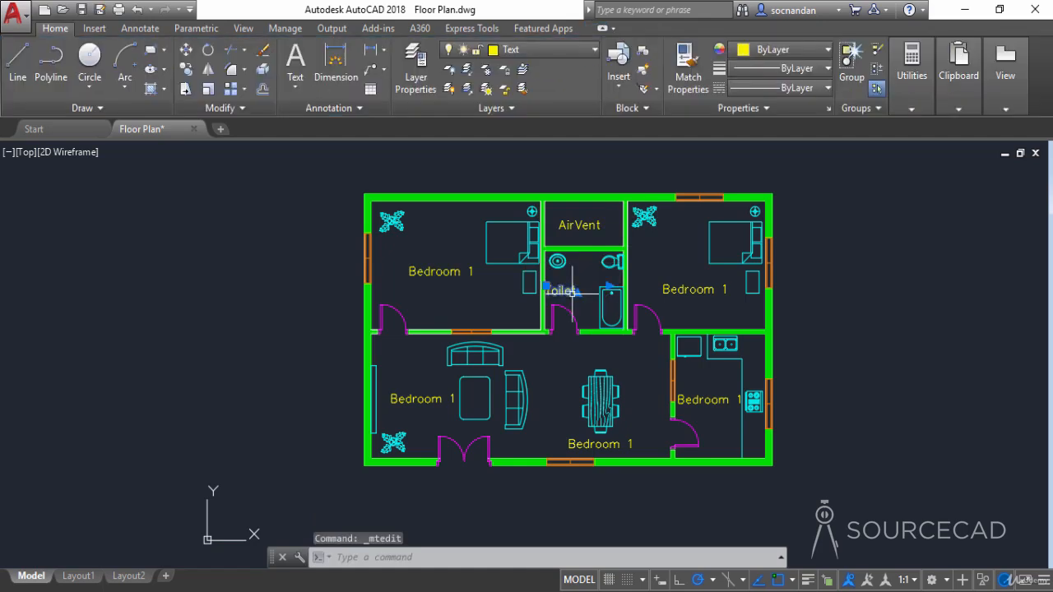
pyautogui.click(186, 49)
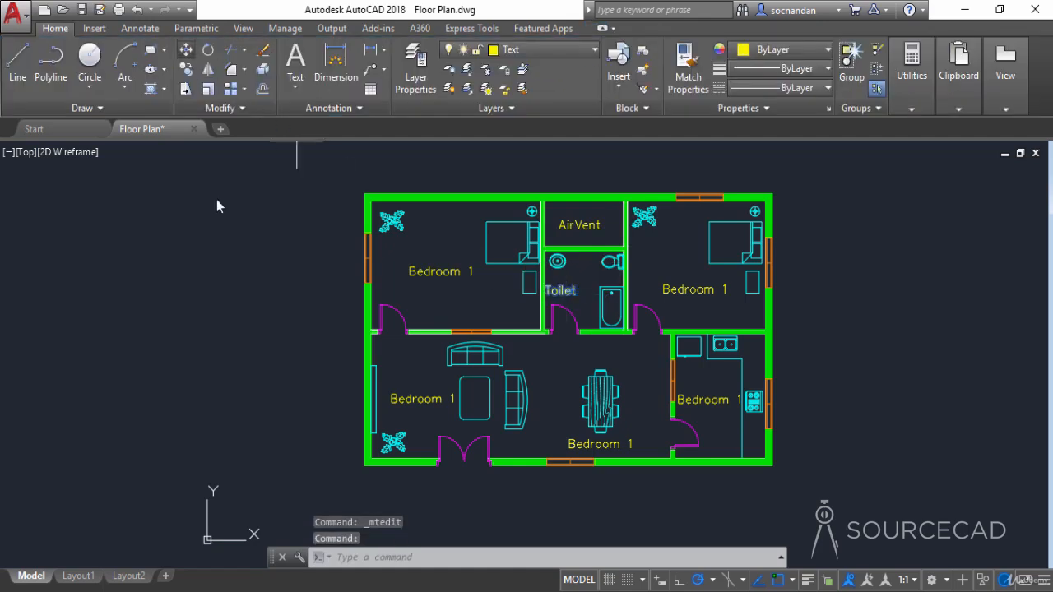
pyautogui.click(212, 288)
pyautogui.click(224, 288)
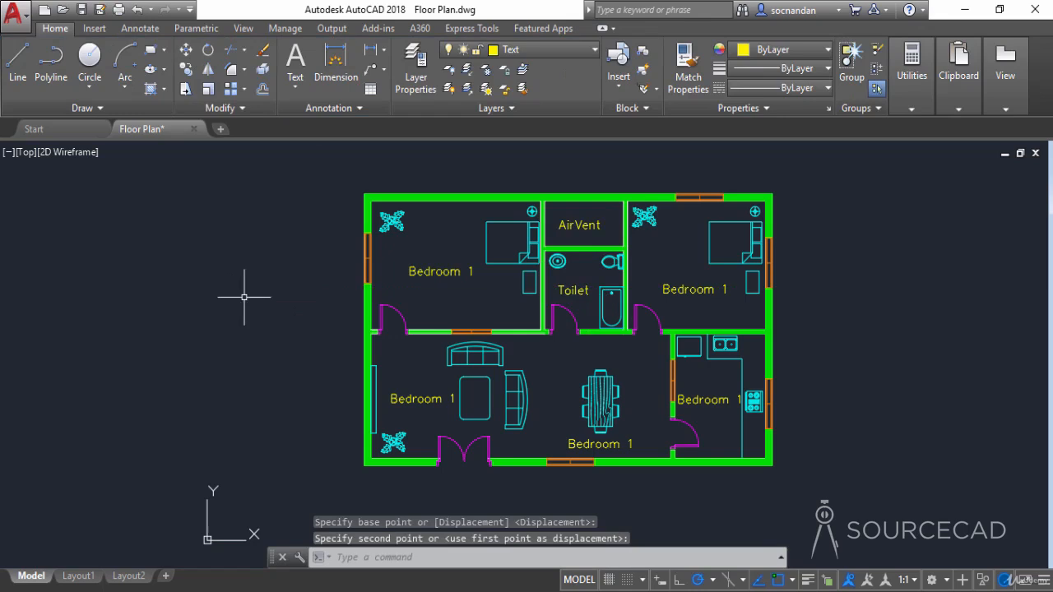
# Step: Change the number in the upper-right bedroom's label so that it reads "Bedroom 2"
pyautogui.click(691, 290)
pyautogui.doubleClick(721, 289)
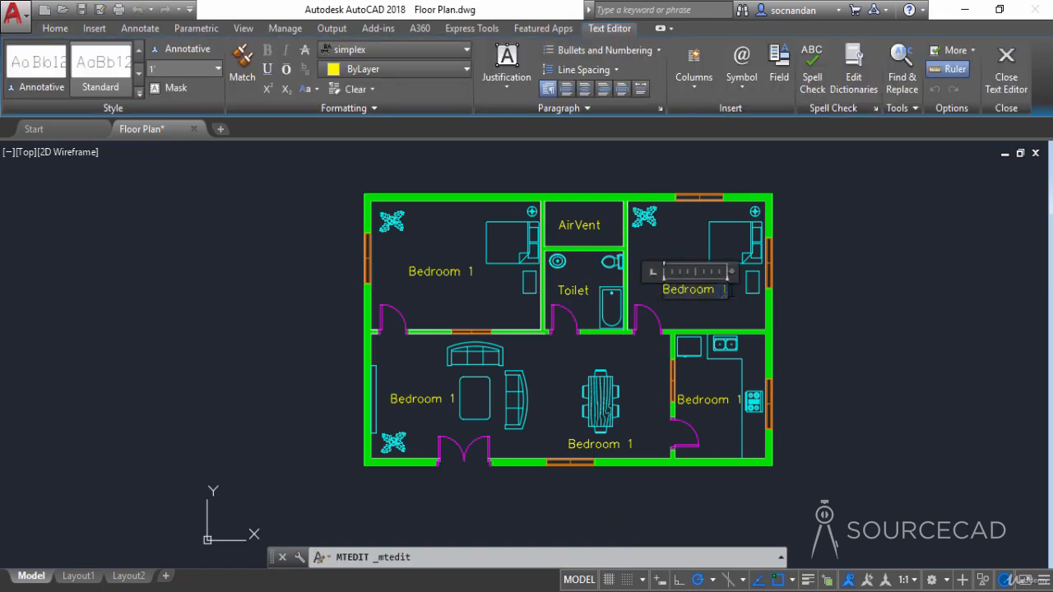
pyautogui.write('2')
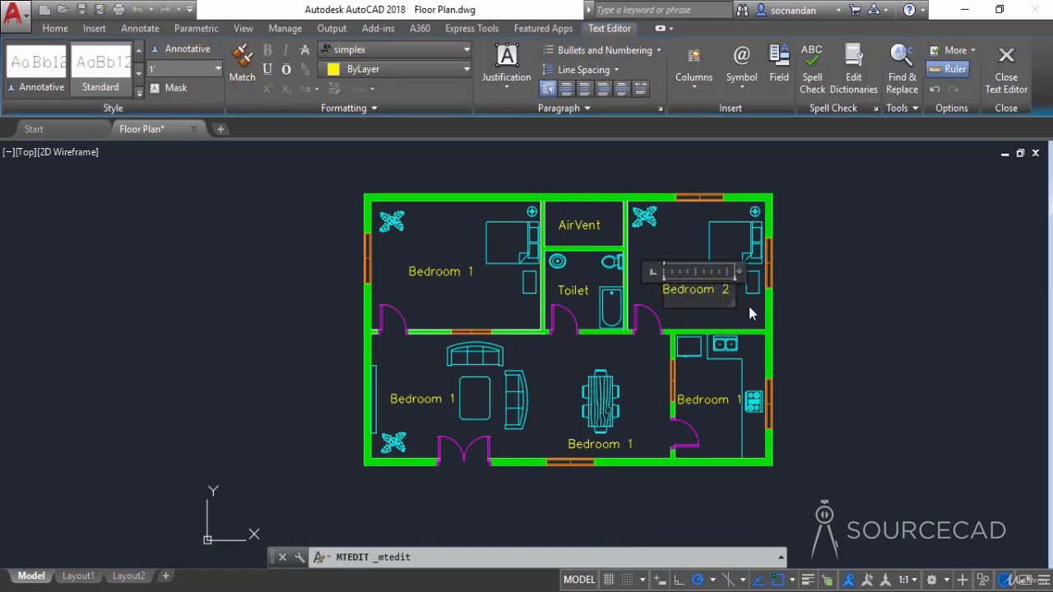
pyautogui.click(748, 306)
# Step: Replace the label text beside the sofas with "Drawing Room" and widen its text frame to fit one line
pyautogui.doubleClick(419, 401)
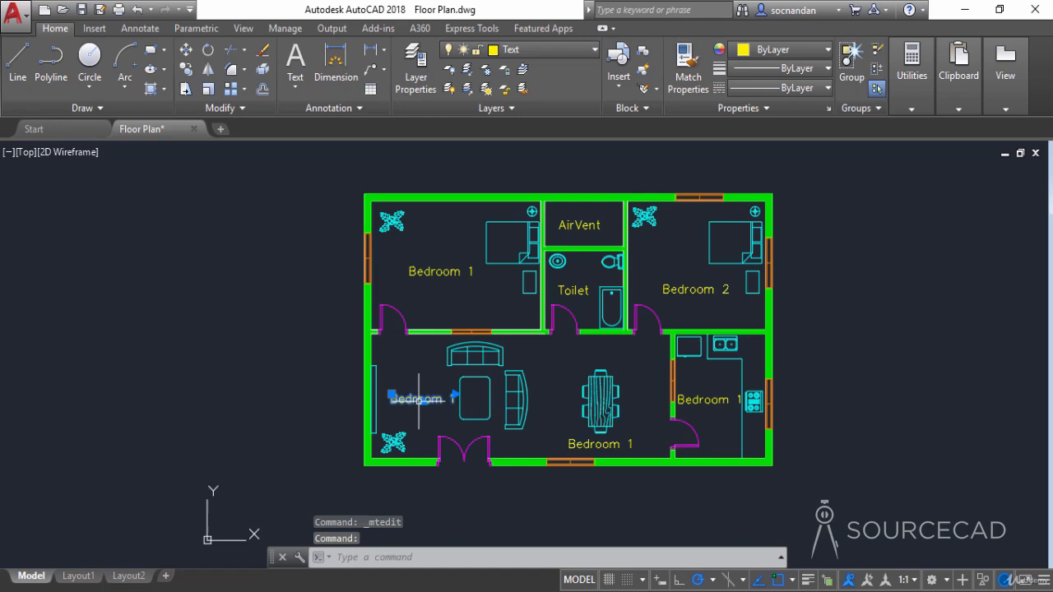
pyautogui.write('Drawing Room')
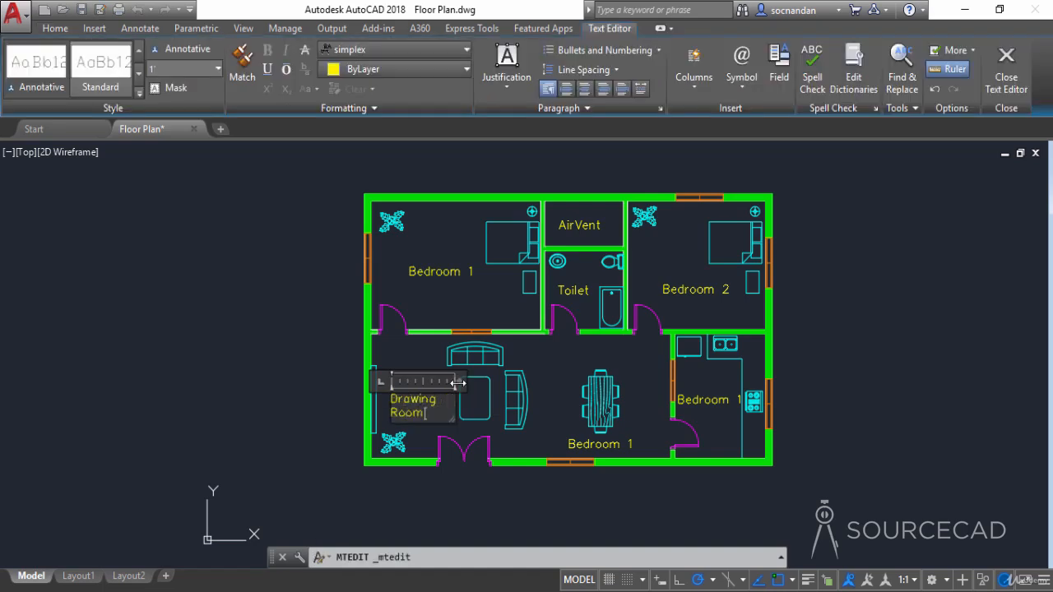
pyautogui.moveTo(459, 381); pyautogui.dragTo(495, 381)
pyautogui.click(560, 370)
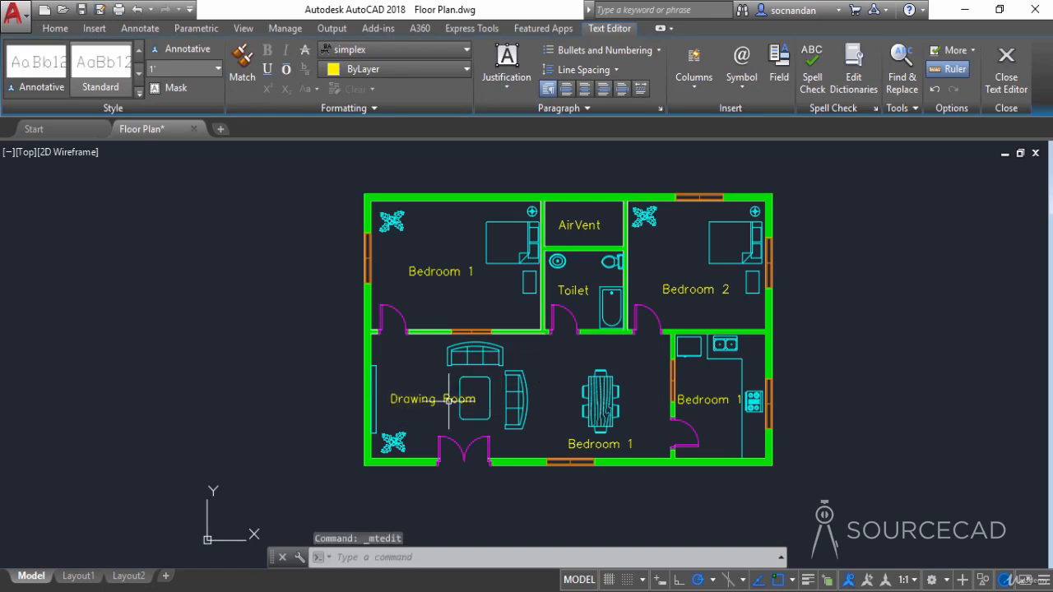
# Step: Replace the label text below the dining table with "Dining Area" and widen its text frame to fit one line
pyautogui.doubleClick(592, 447)
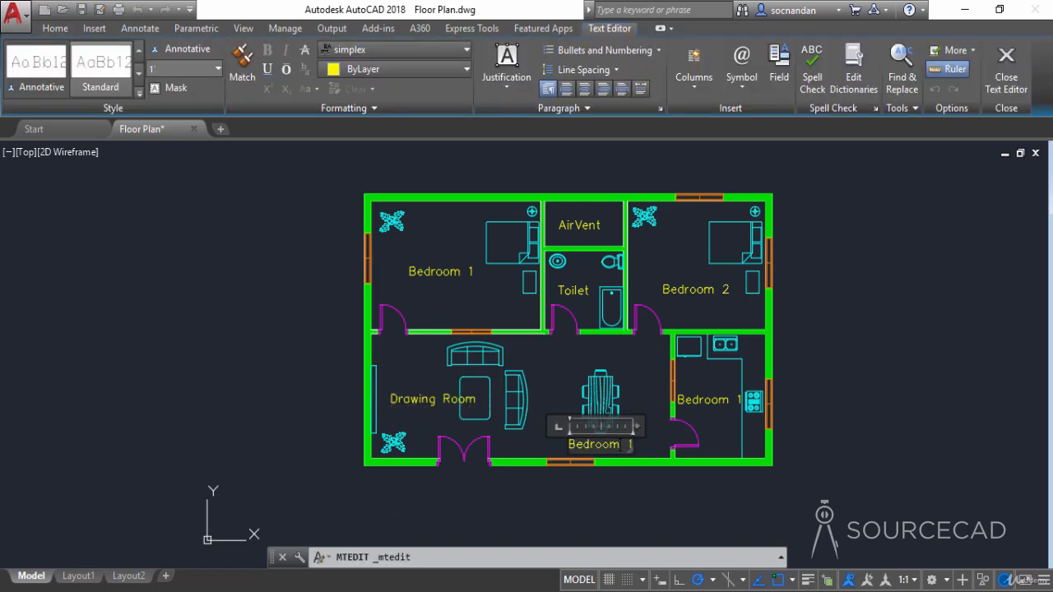
pyautogui.write('Dining Area')
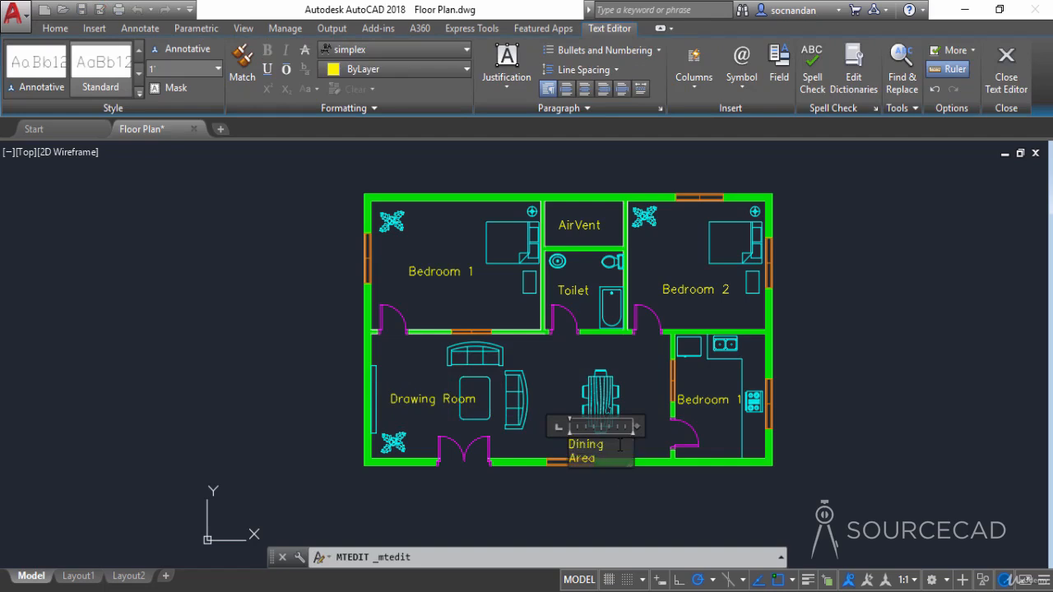
pyautogui.moveTo(639, 427); pyautogui.dragTo(660, 426)
pyautogui.click(668, 416)
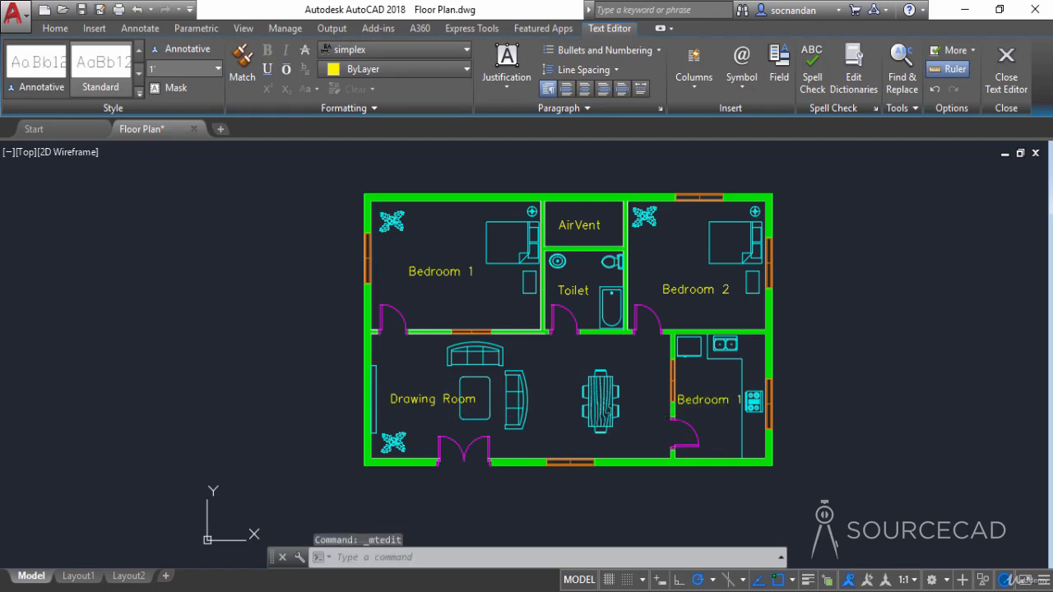
# Step: Change the kitchen's label text to "Kitchen" and move the label slightly right and down inside the room
pyautogui.doubleClick(715, 403)
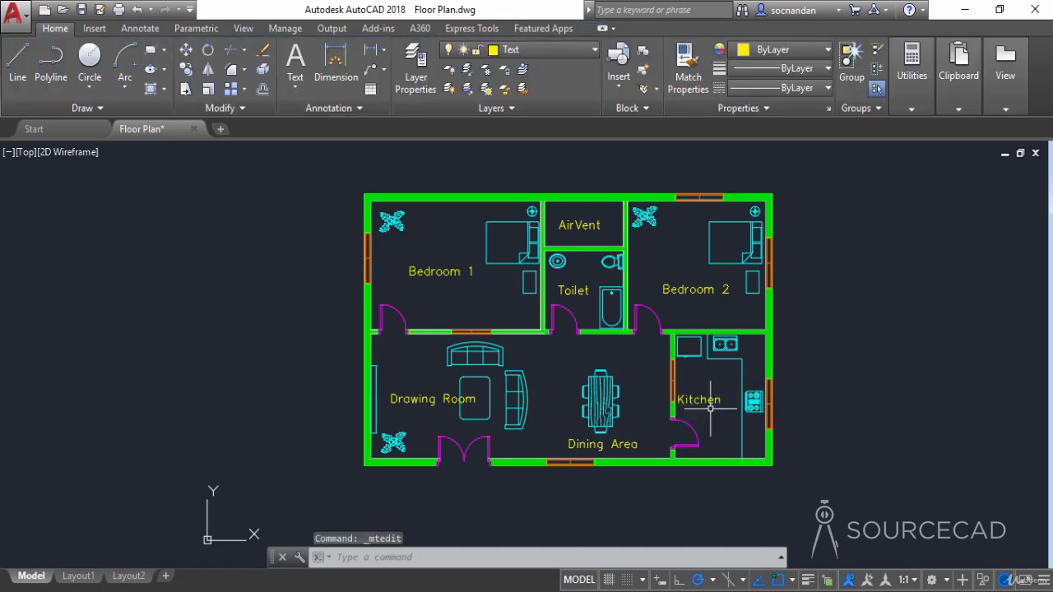
pyautogui.click(700, 401)
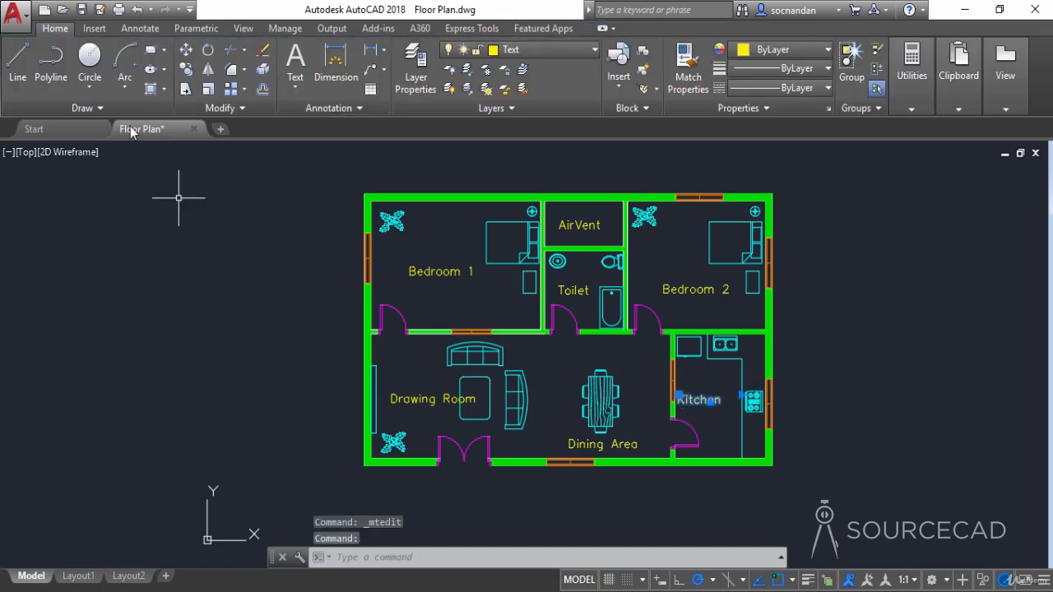
pyautogui.click(186, 51)
pyautogui.click(227, 365)
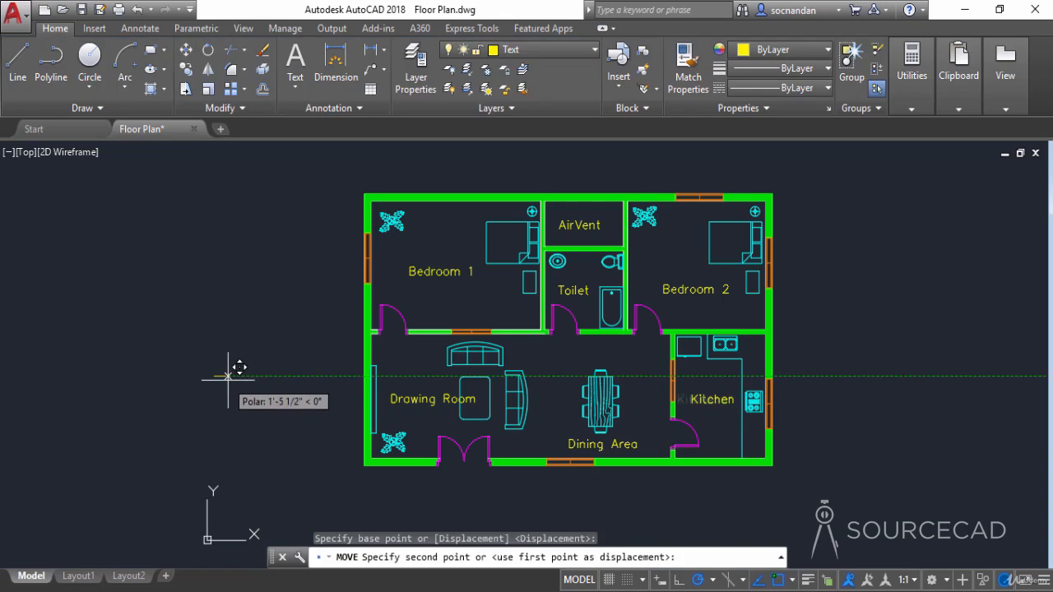
pyautogui.click(227, 385)
# Step: Rotate the "Drawing Room" label 90° counterclockwise about a point outside the left wall so it reads vertically
pyautogui.click(433, 399)
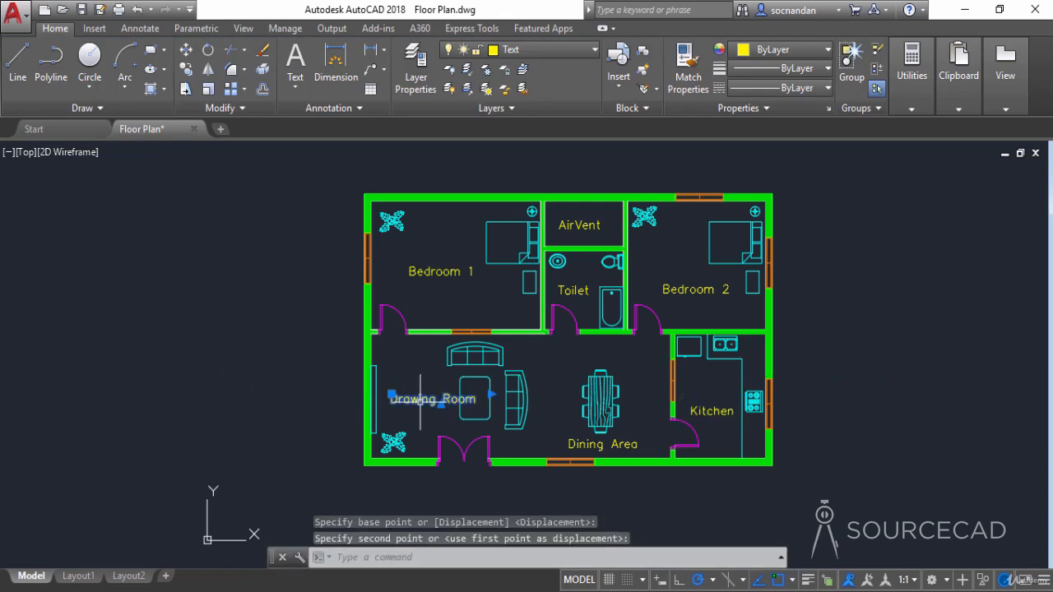
pyautogui.click(208, 51)
pyautogui.click(290, 395)
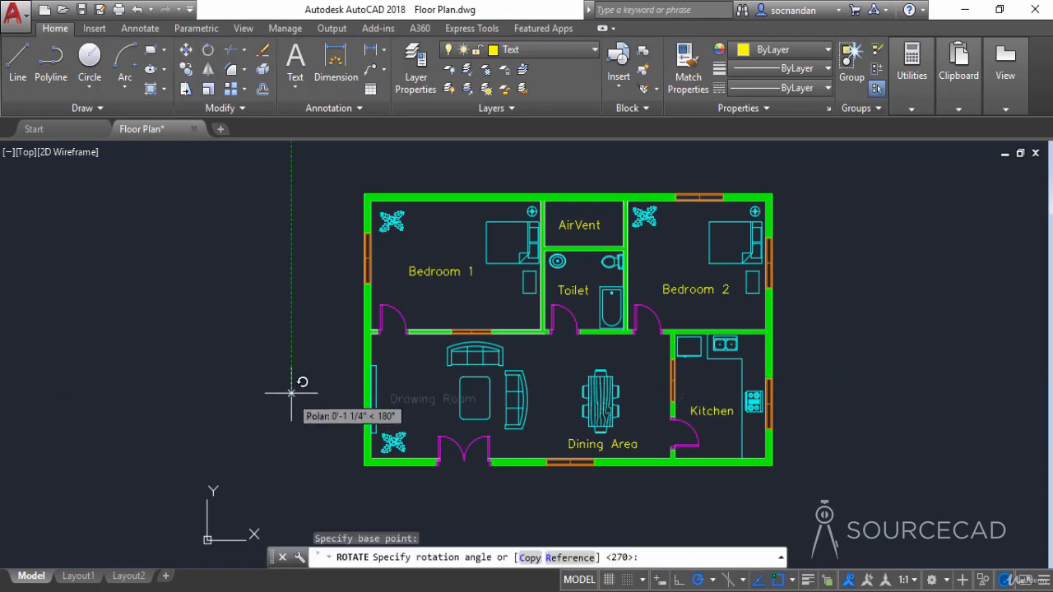
pyautogui.click(293, 333)
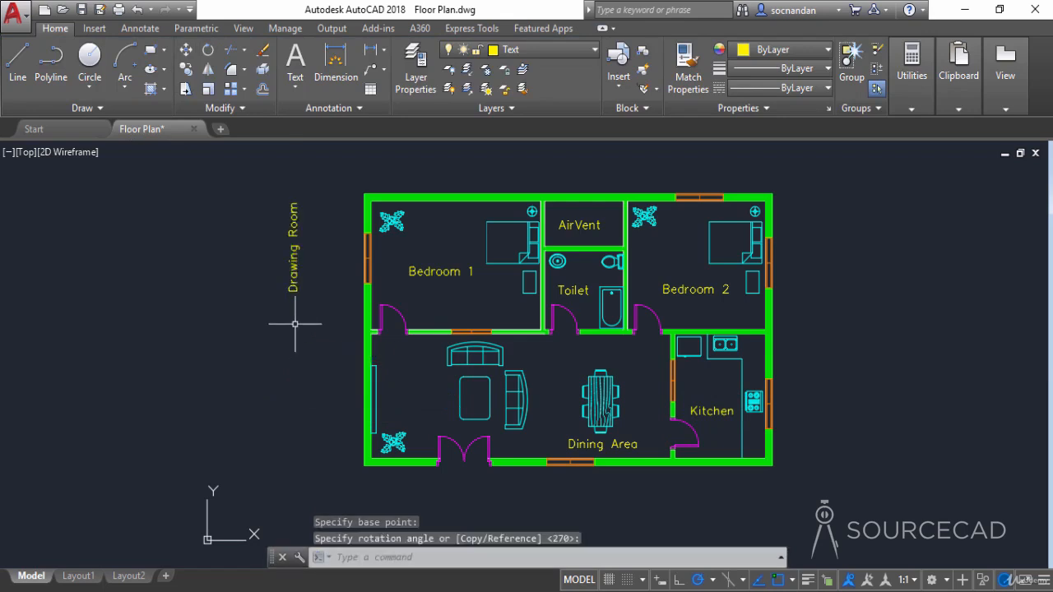
# Step: Move the vertical "Drawing Room" label between the left wall unit and the coffee table, and save the drawing
pyautogui.click(186, 49)
pyautogui.click(246, 218)
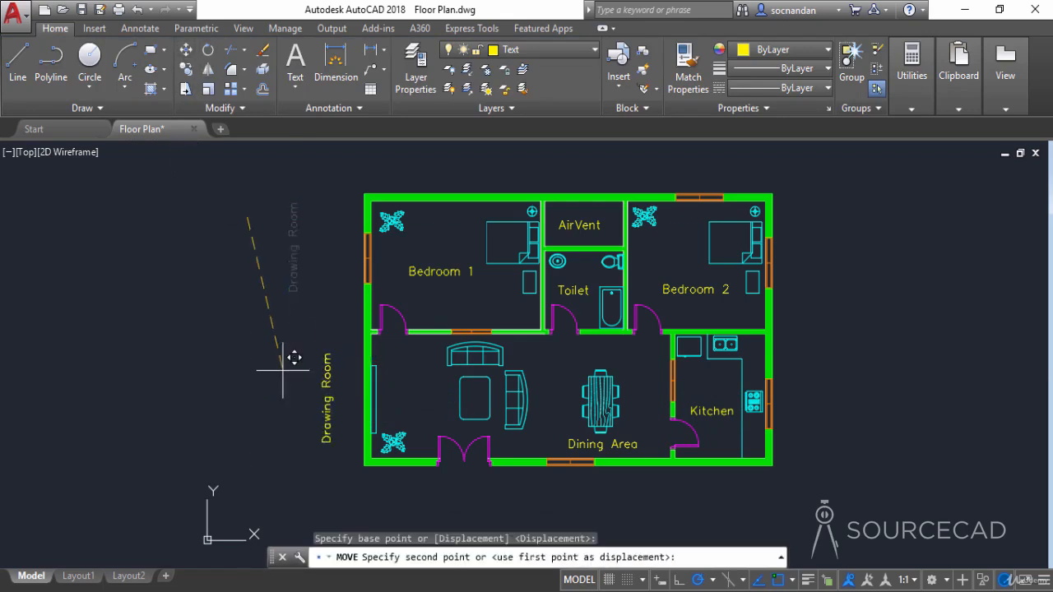
pyautogui.click(385, 358)
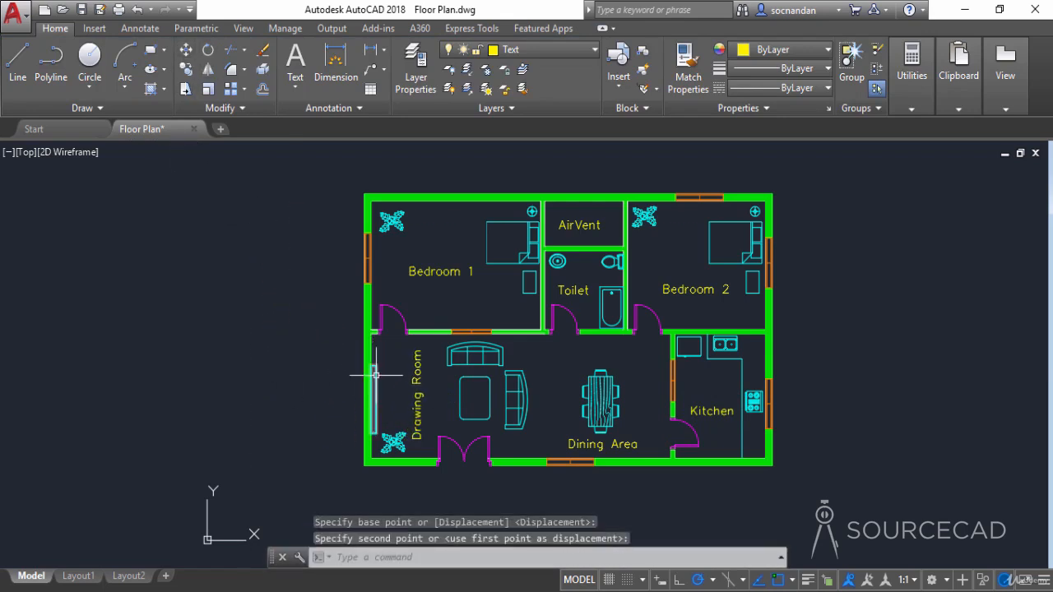
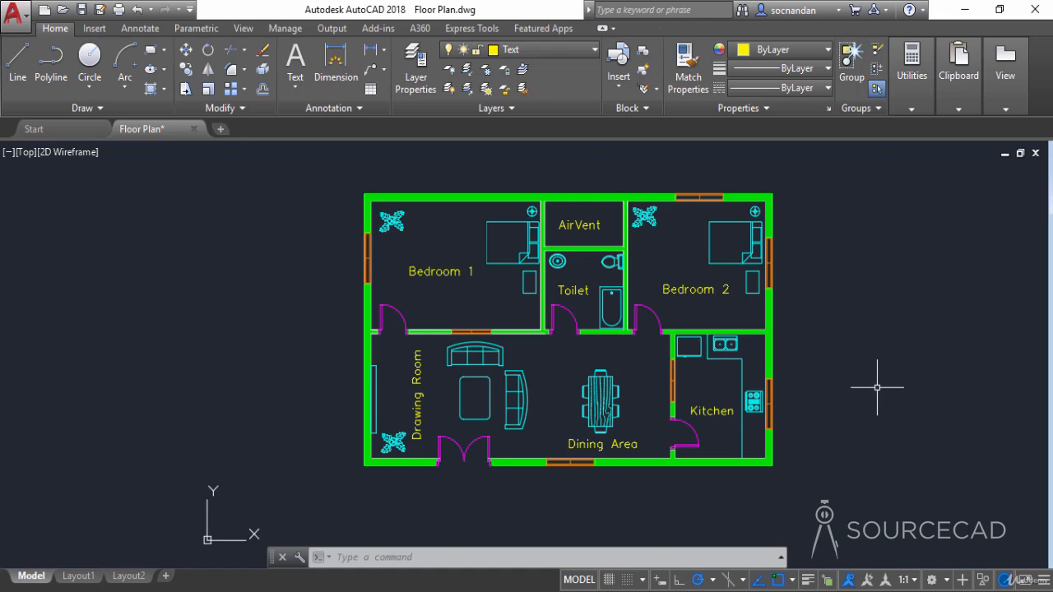
pyautogui.hotkey('ctrl', 's')
# Step: Open the Dimension Style Manager and compare the previews of the ISO-25 and Standard dimension styles
pyautogui.click(329, 114)
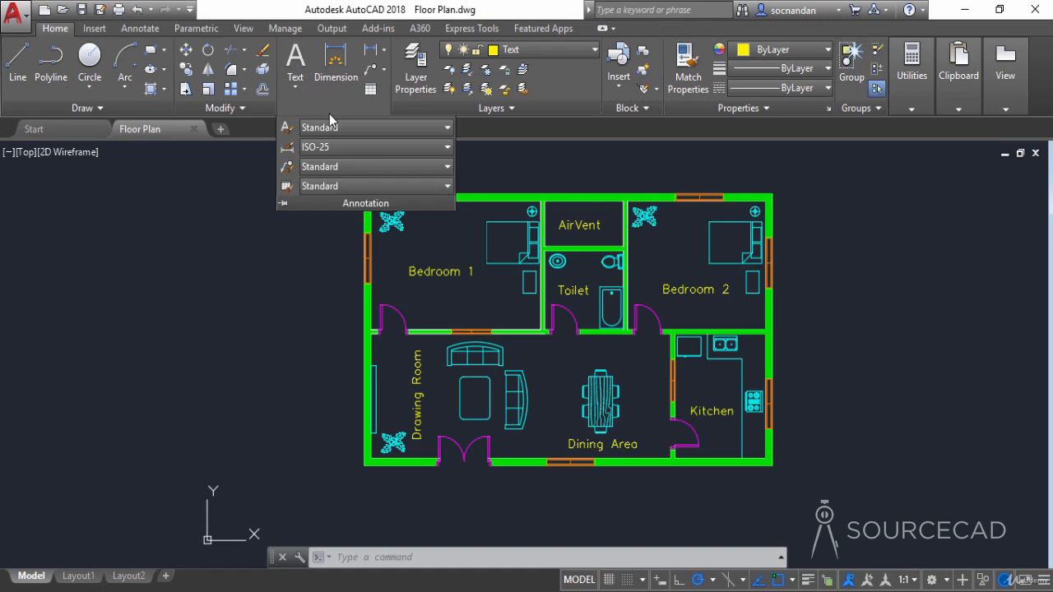
pyautogui.click(288, 148)
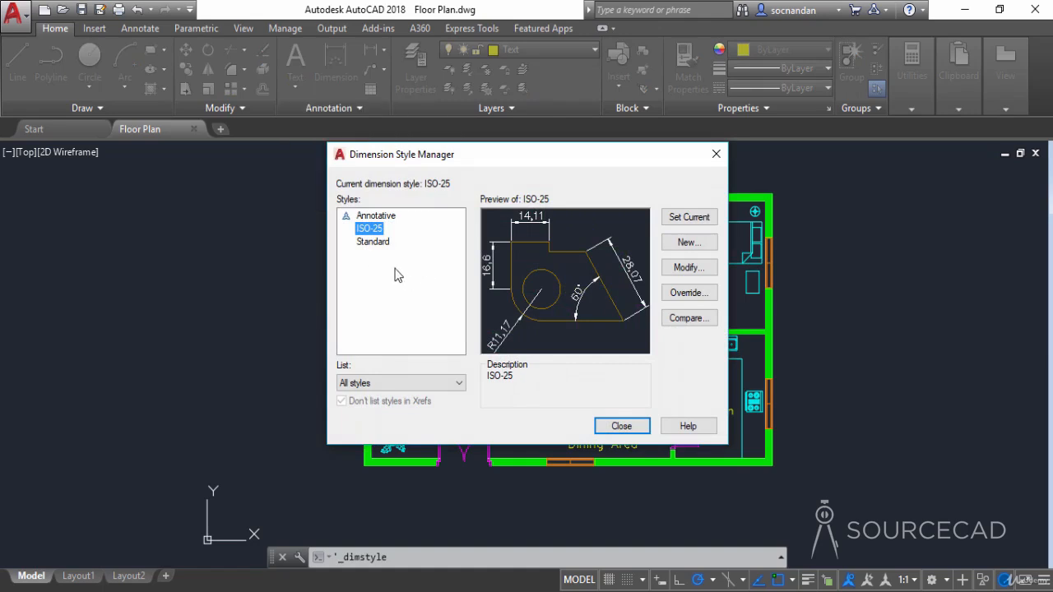
pyautogui.click(368, 244)
pyautogui.click(370, 242)
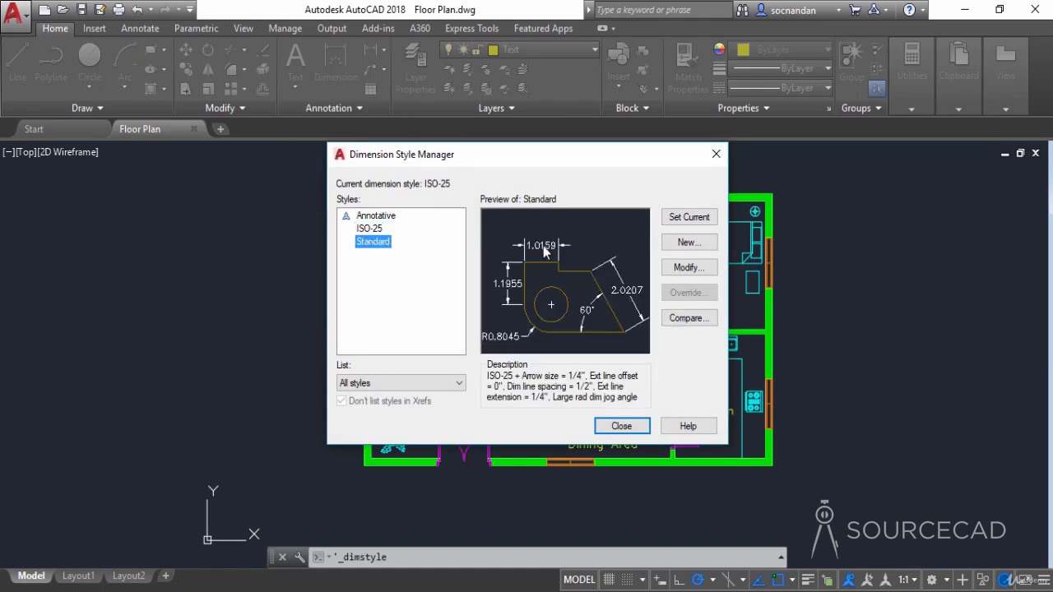
pyautogui.click(371, 228)
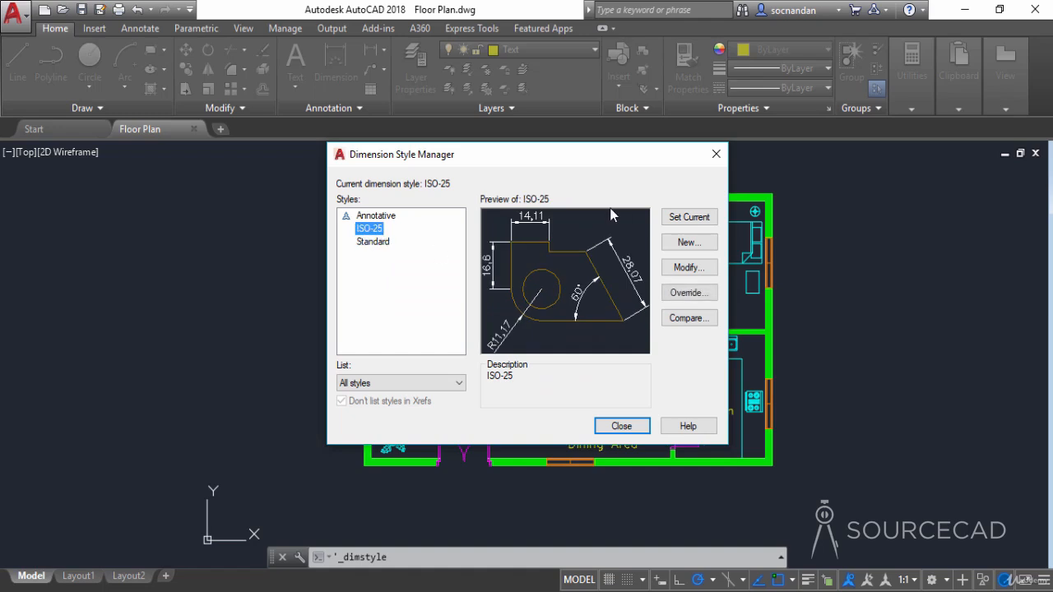
pyautogui.click(367, 242)
pyautogui.click(372, 229)
pyautogui.click(366, 243)
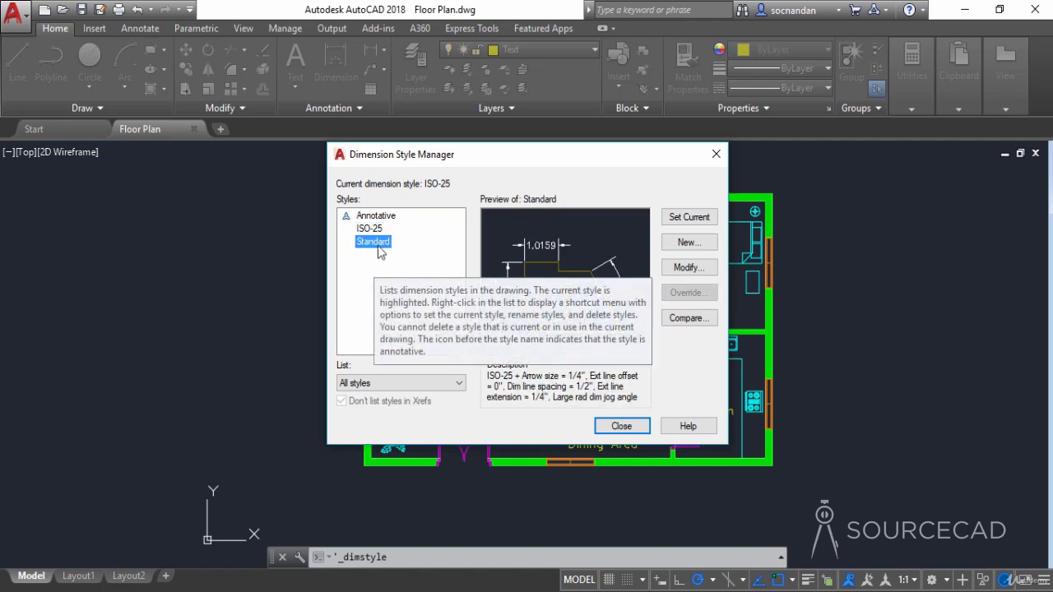
# Step: Create a new dimension style named "Dim" based on ISO-25 and continue to its settings
pyautogui.click(375, 231)
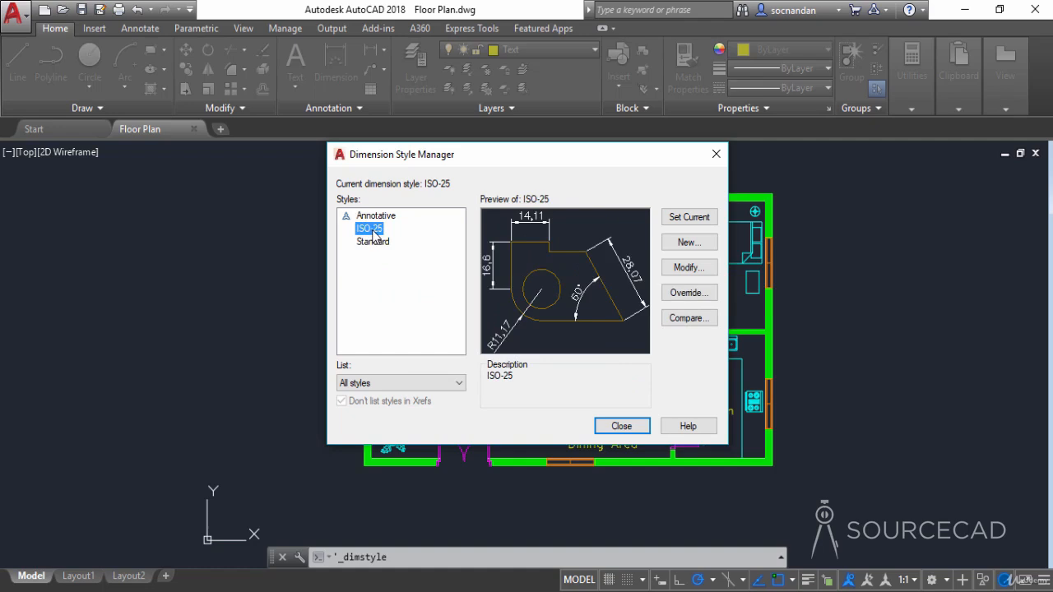
pyautogui.click(685, 246)
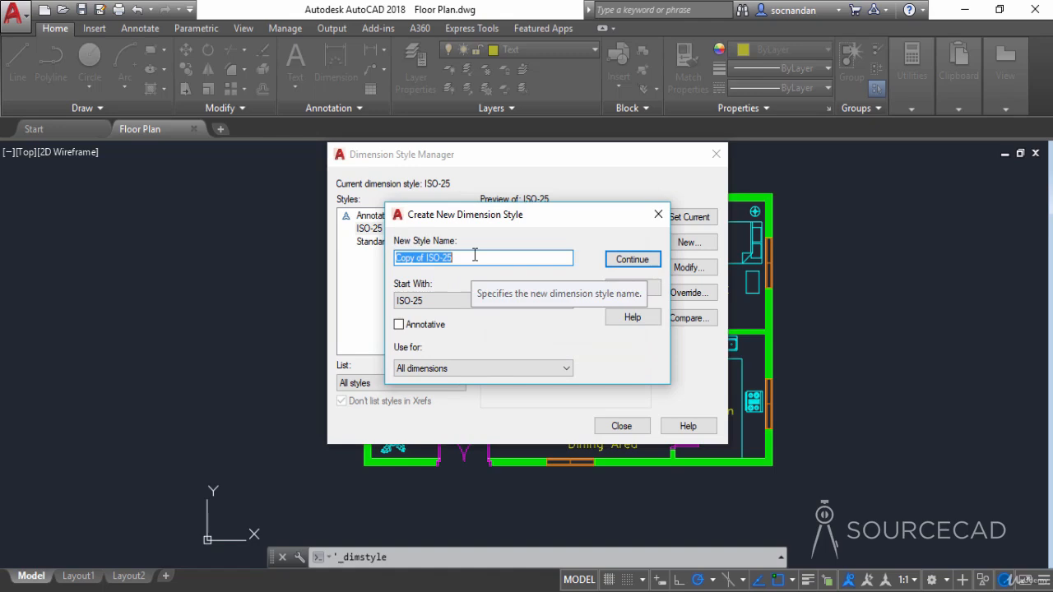
pyautogui.write('Dim')
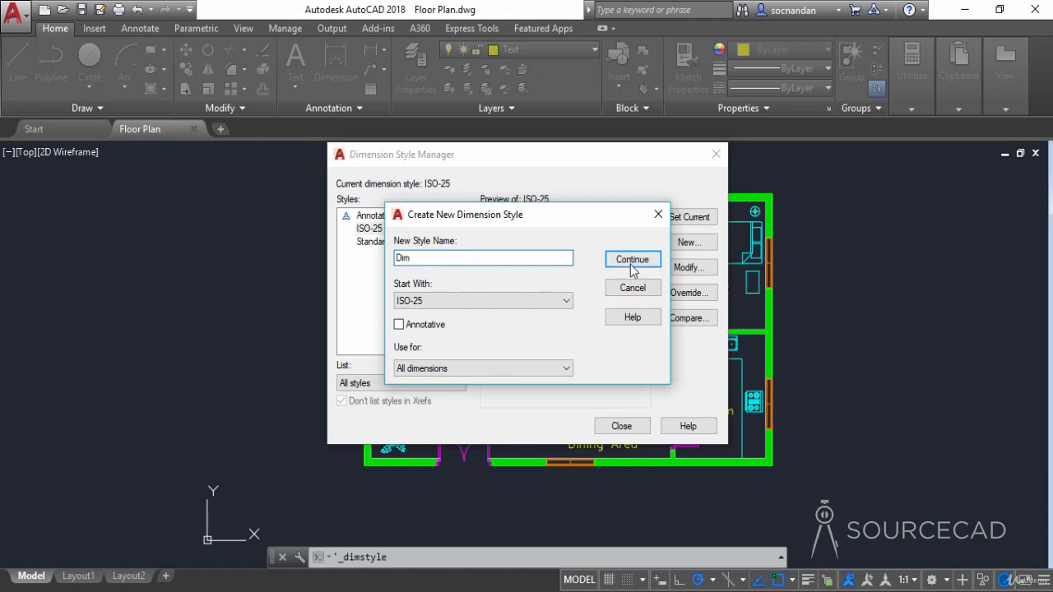
pyautogui.click(631, 261)
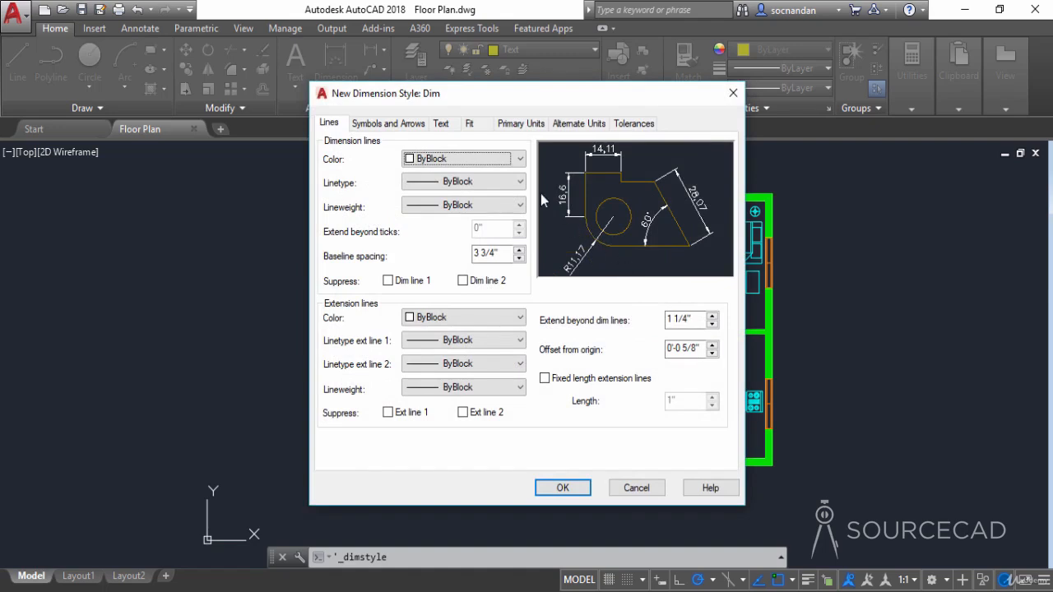
# Step: Set the Dim style's first and second arrowheads to Architectural tick and its vertical text placement to Centered
pyautogui.click(421, 125)
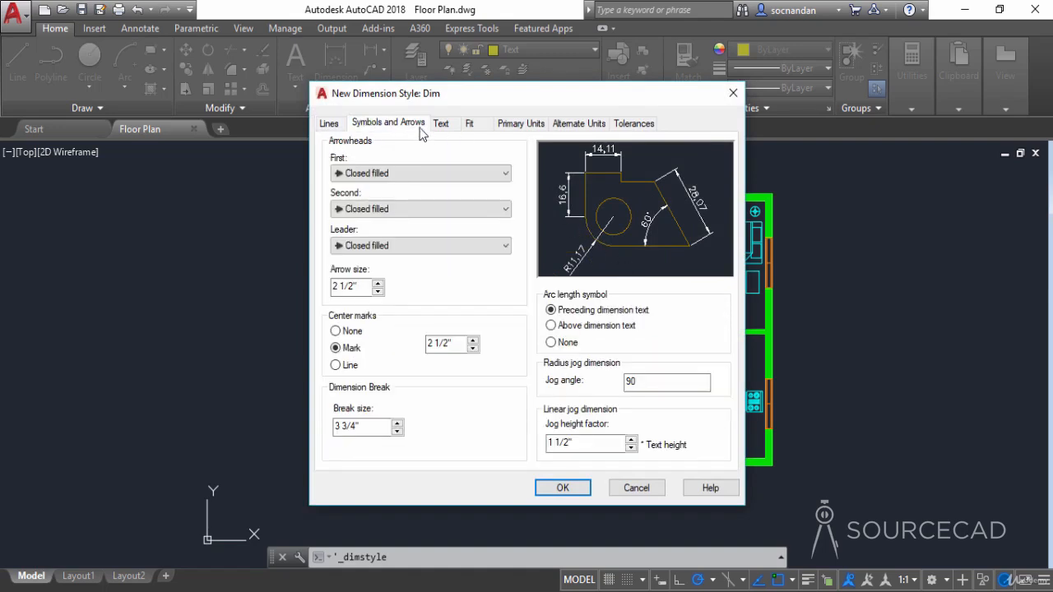
pyautogui.click(414, 172)
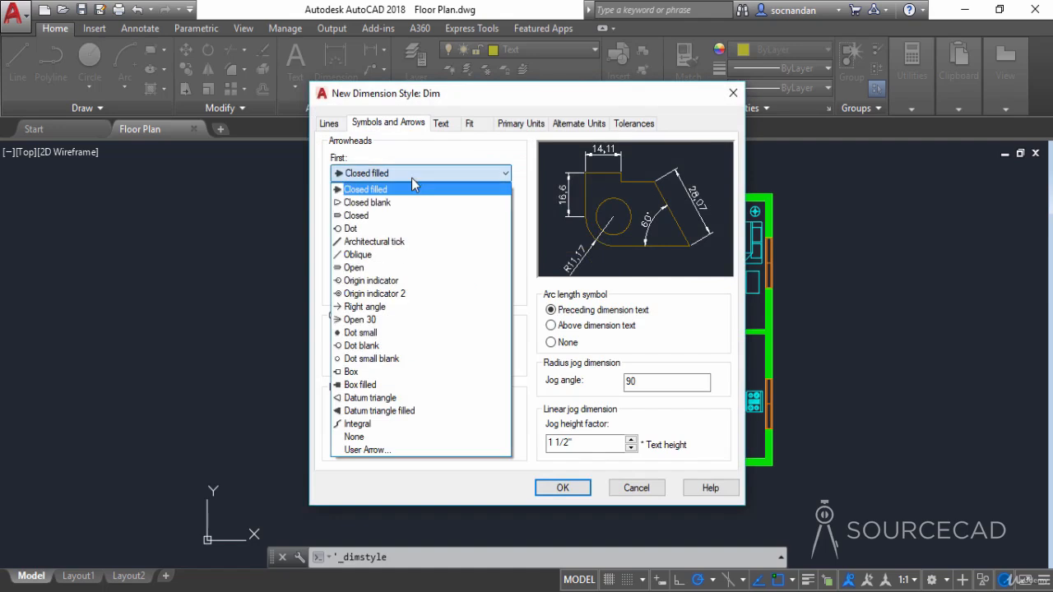
pyautogui.click(375, 241)
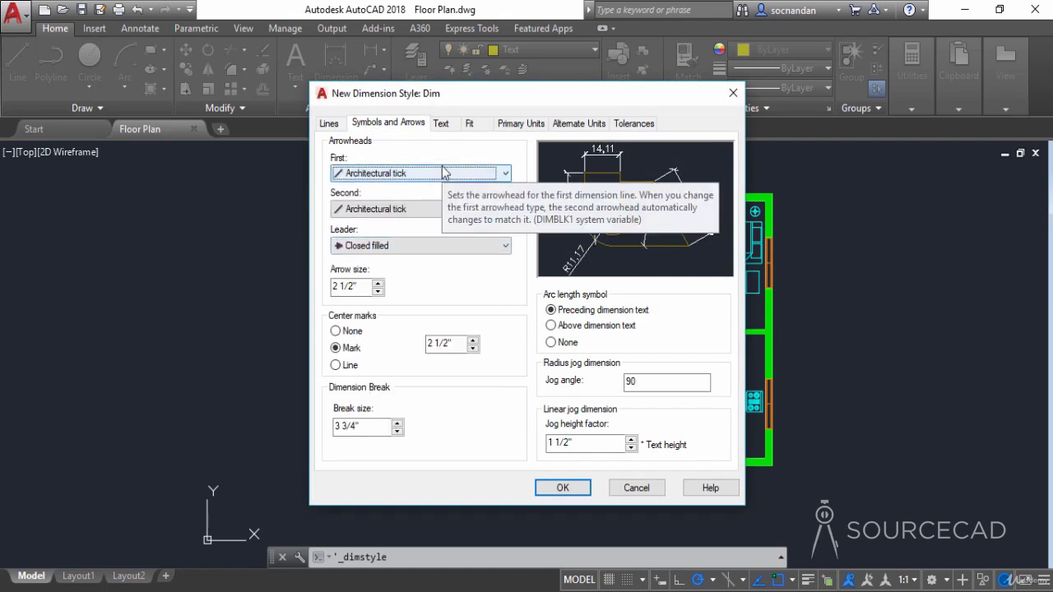
pyautogui.click(444, 126)
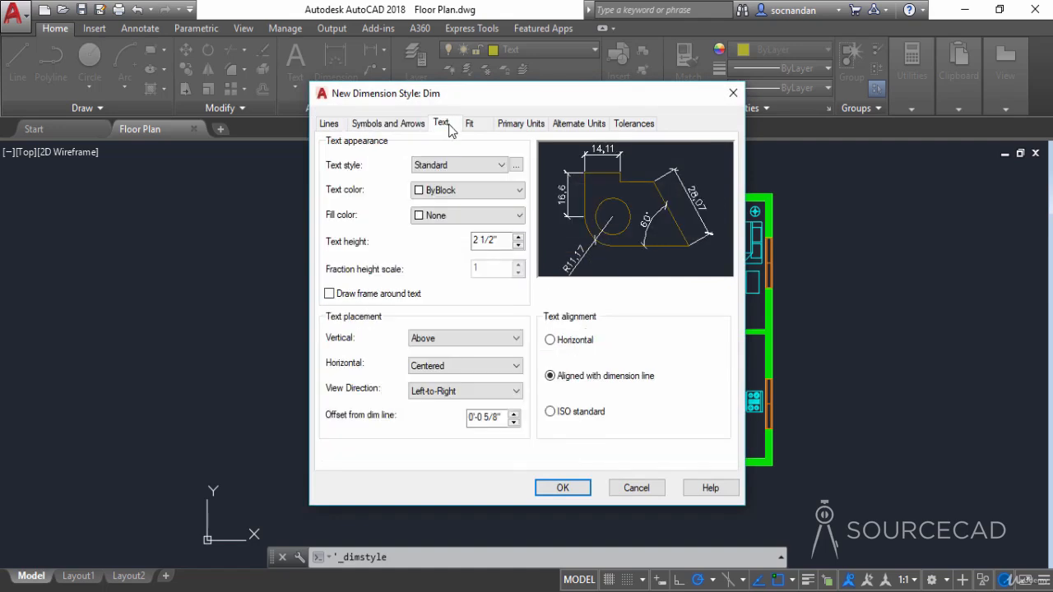
pyautogui.click(482, 338)
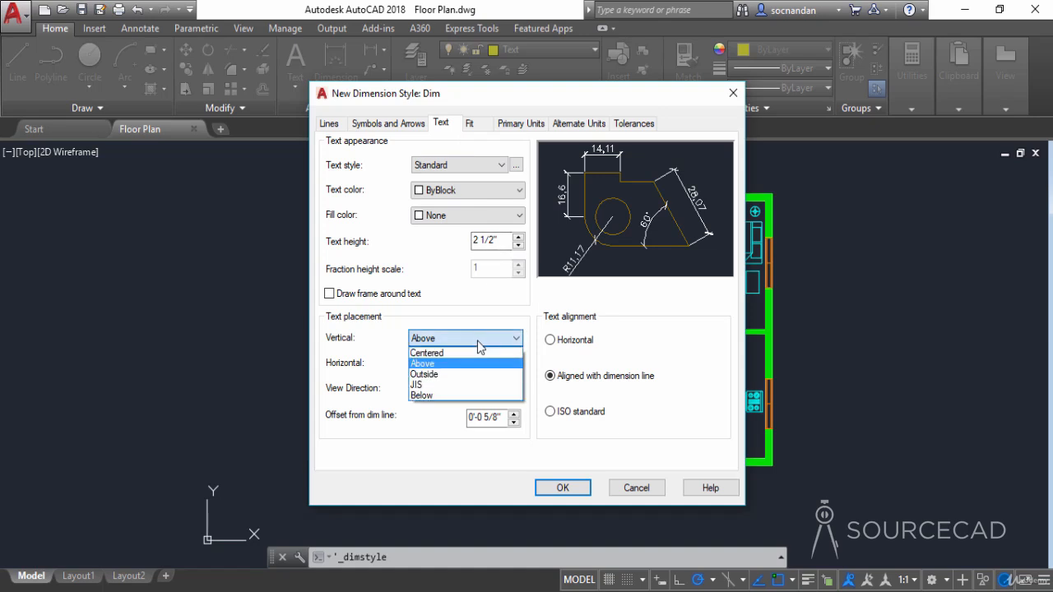
pyautogui.click(463, 350)
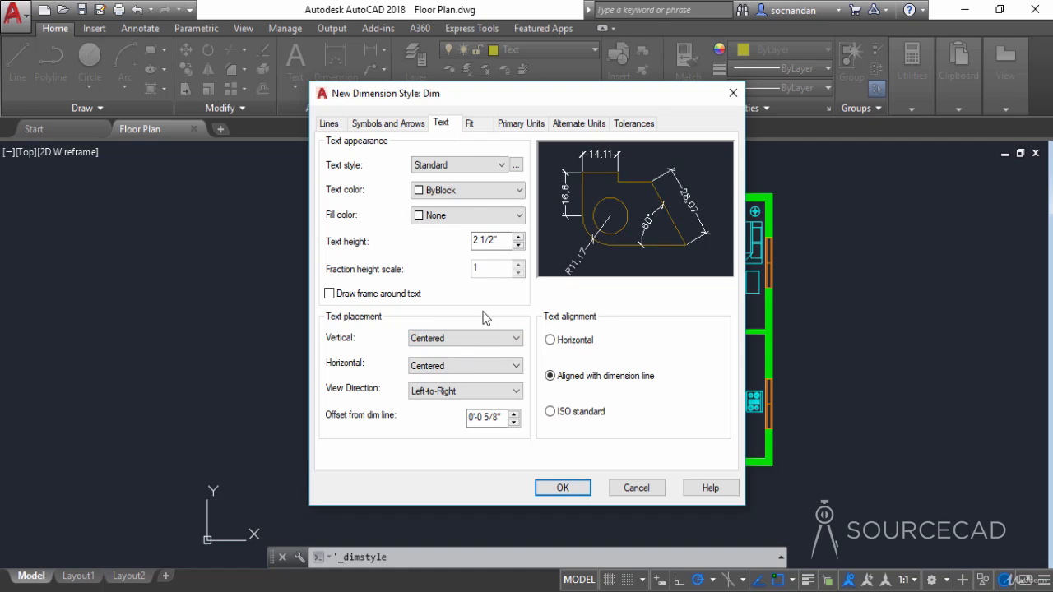
# Step: Set the Dim style's linear unit format to Architectural, accept the style and close the Dimension Style Manager
pyautogui.click(480, 125)
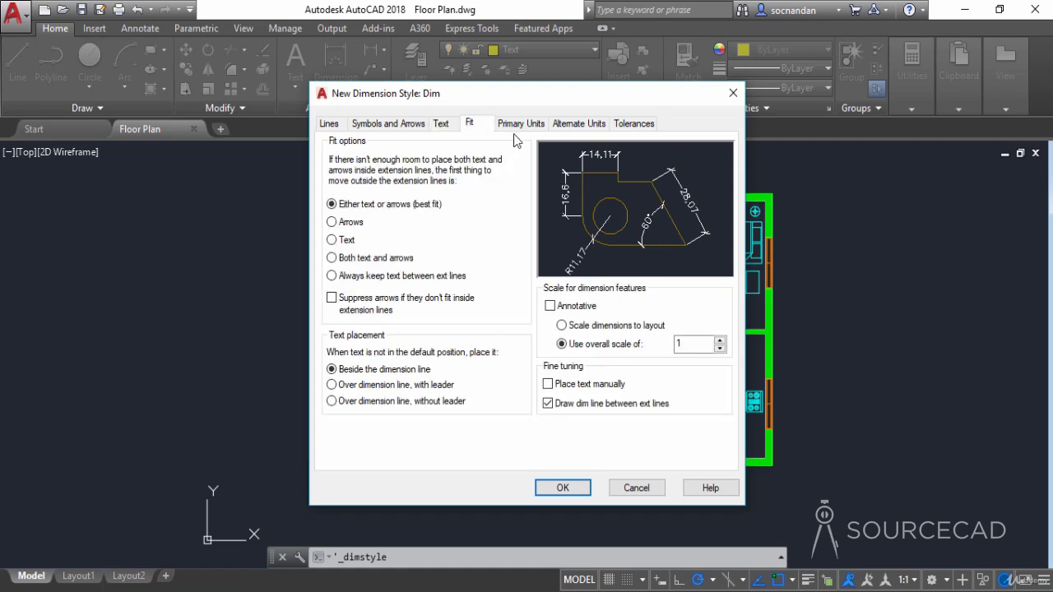
pyautogui.click(518, 125)
pyautogui.click(457, 159)
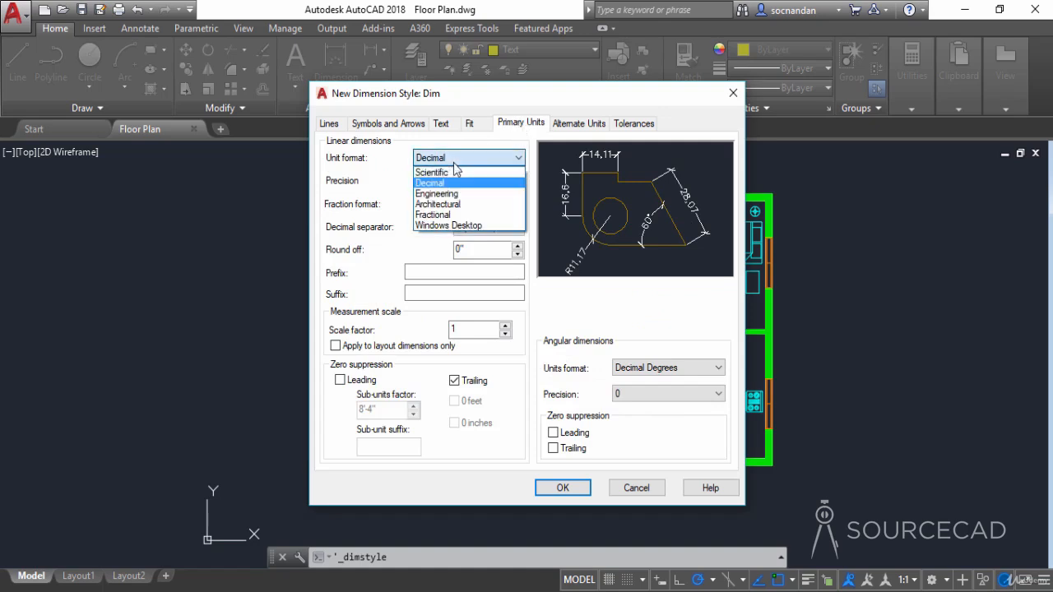
pyautogui.click(440, 204)
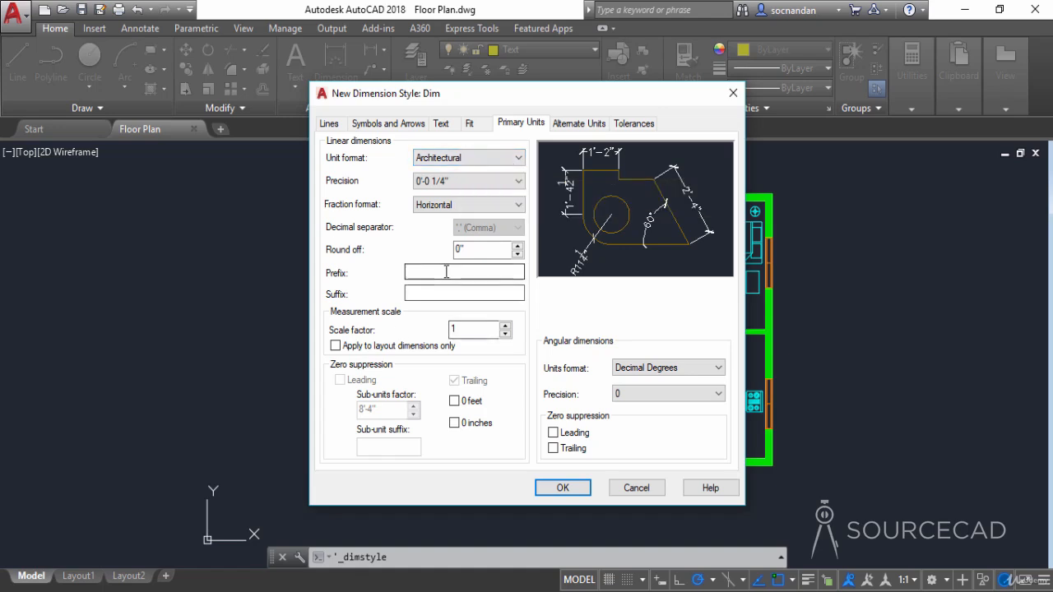
pyautogui.click(563, 488)
pyautogui.click(623, 427)
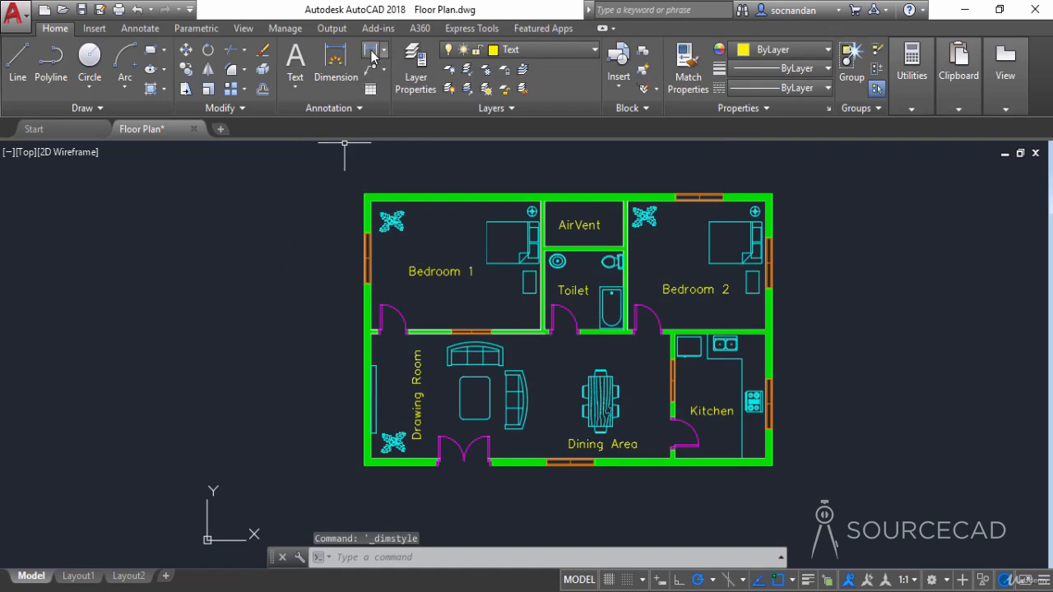
# Step: Start a linear dimension on the floor plan
pyautogui.click(372, 54)
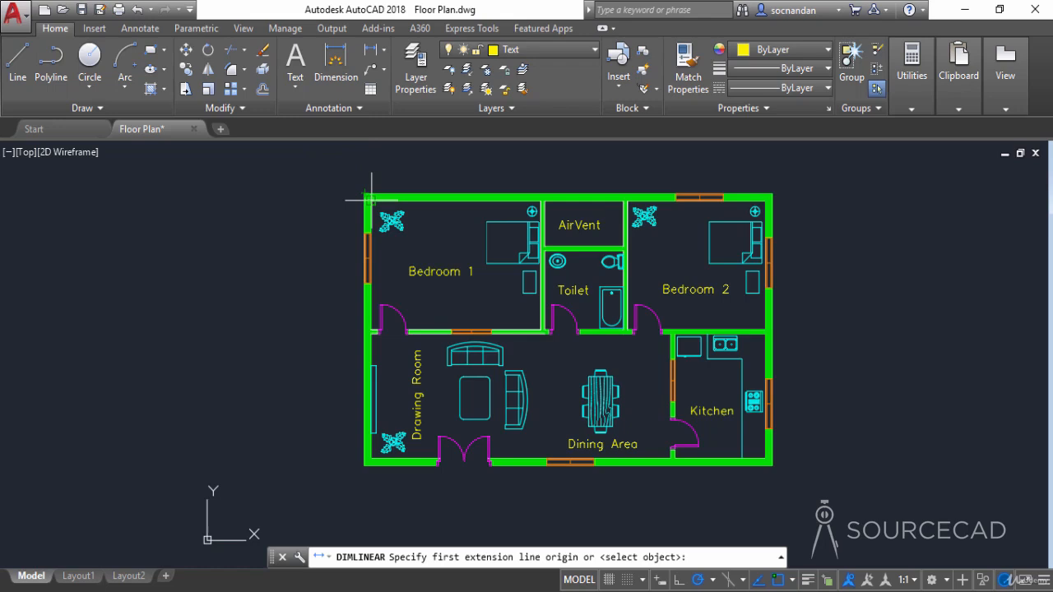
# Step: Make the Dim layer current and add a vertical linear dimension for Bedroom 1's interior height, outside the plan's left wall
pyautogui.click(573, 53)
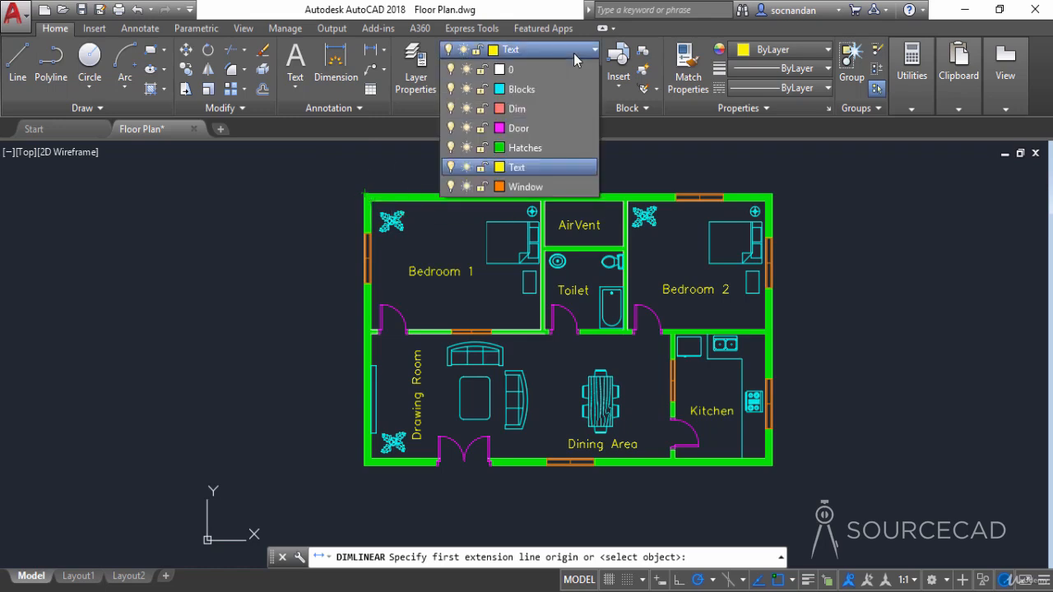
pyautogui.click(529, 112)
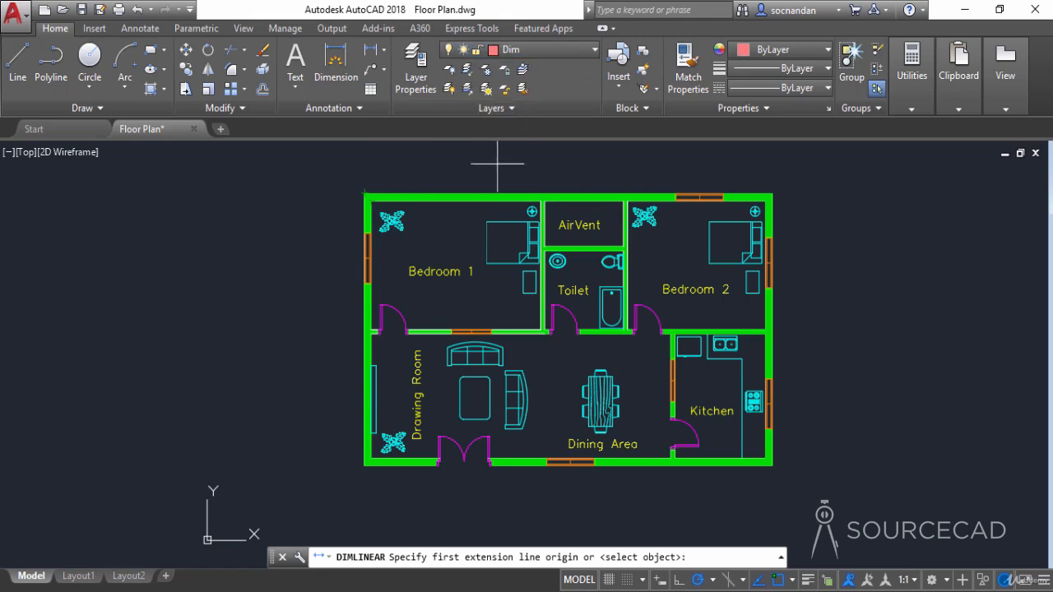
pyautogui.click(368, 199)
pyautogui.click(358, 328)
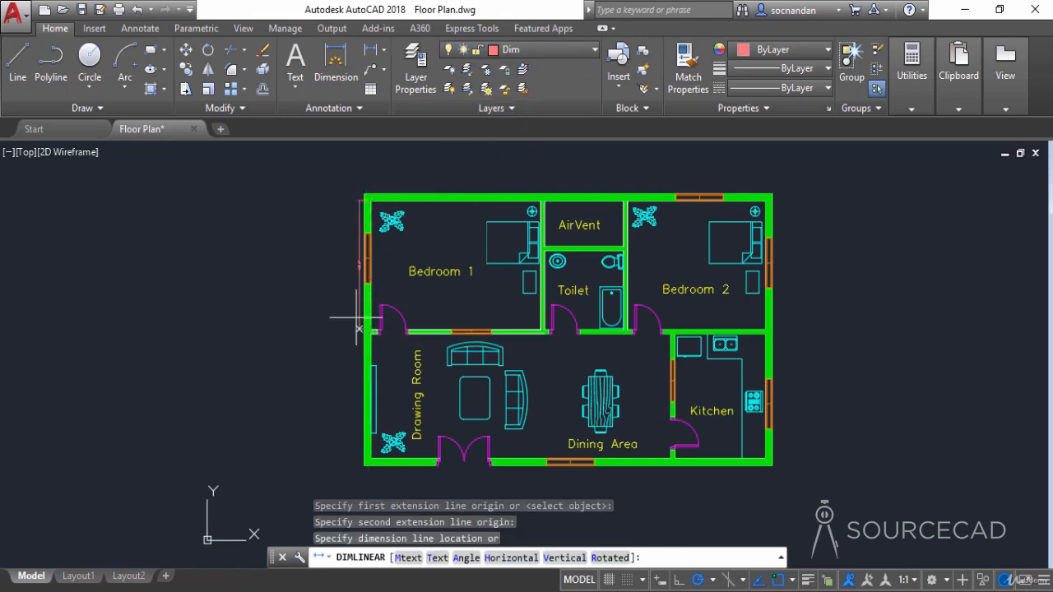
pyautogui.click(337, 274)
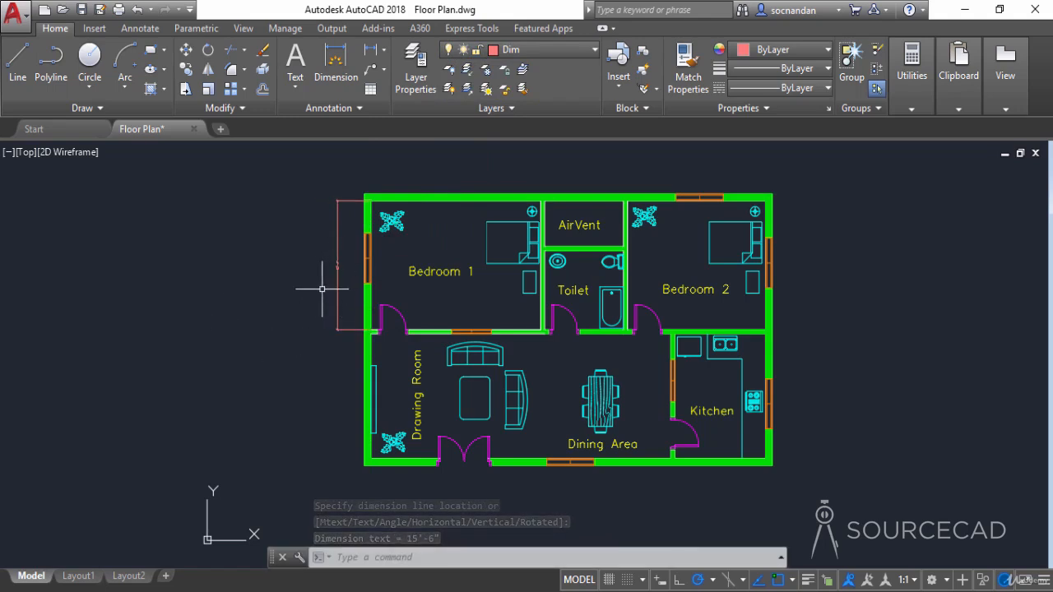
# Step: Modify the Dim dimension style to use an overall scale of 5 for its dimension features
pyautogui.click(329, 113)
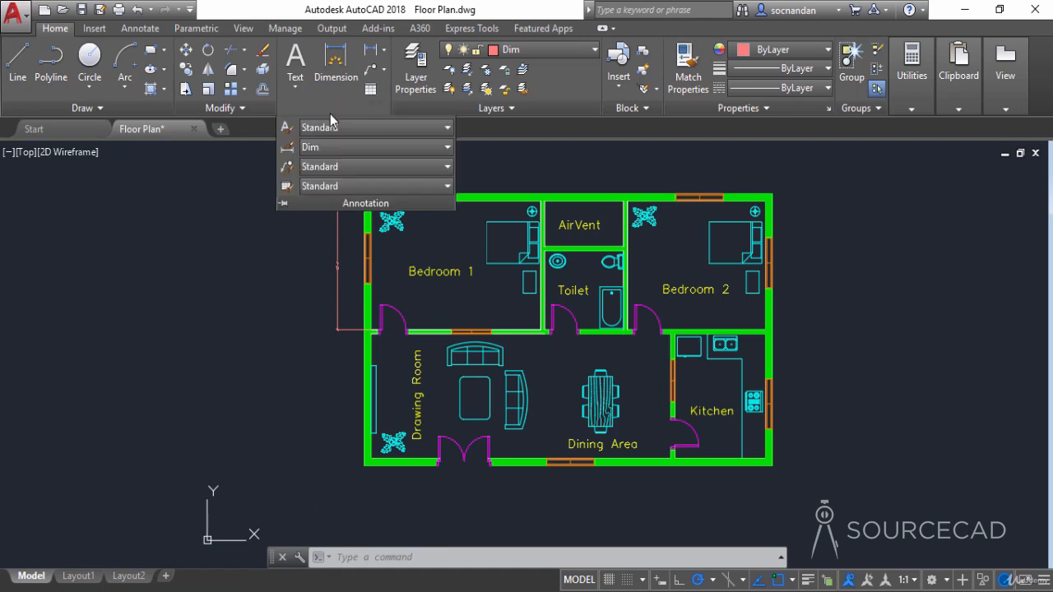
pyautogui.click(285, 149)
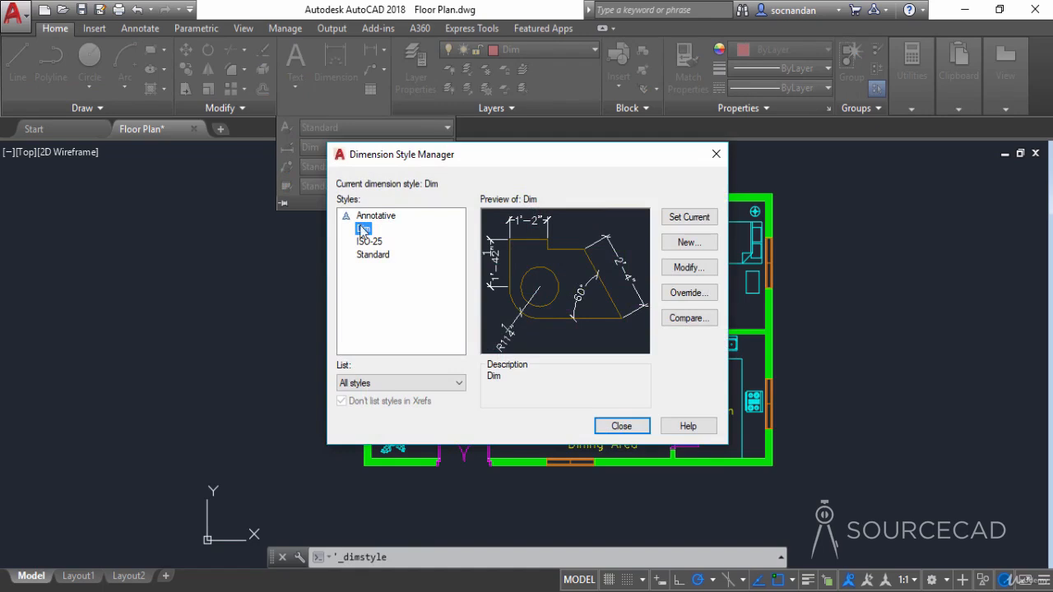
pyautogui.click(671, 271)
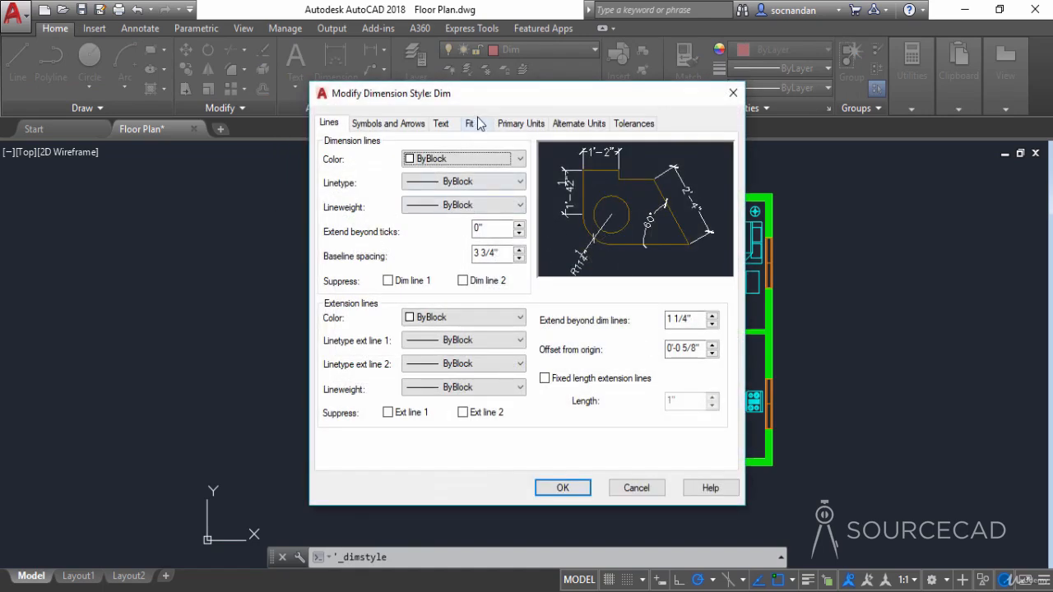
pyautogui.click(470, 123)
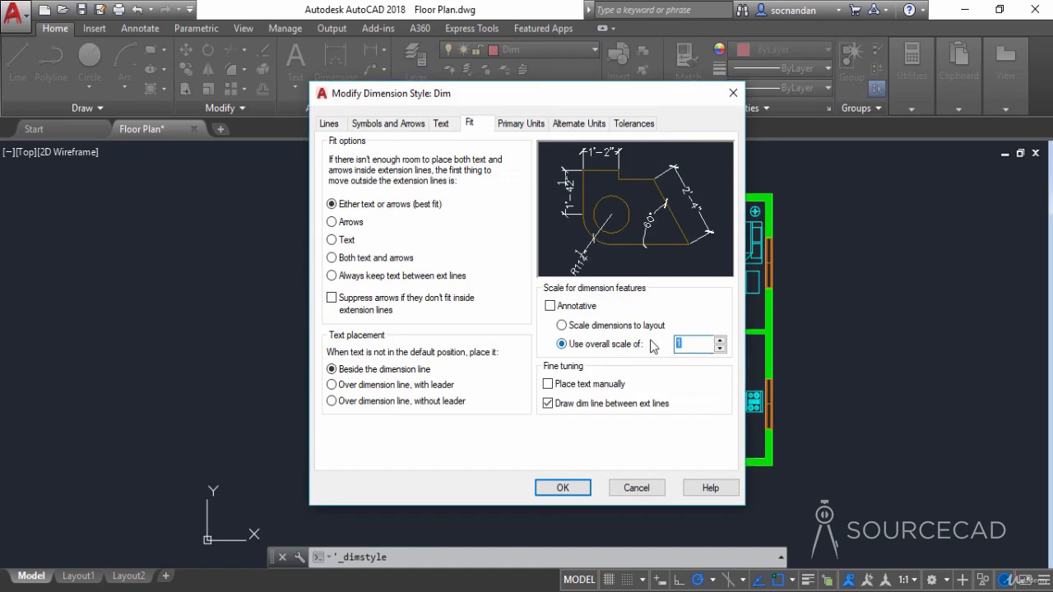
pyautogui.write('5')
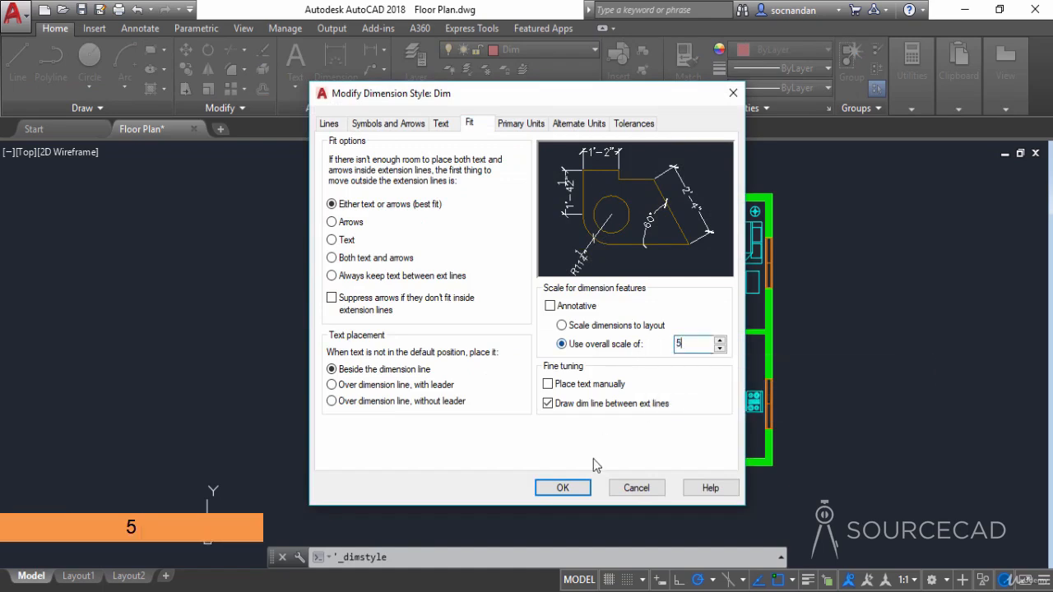
pyautogui.click(563, 487)
pyautogui.click(623, 430)
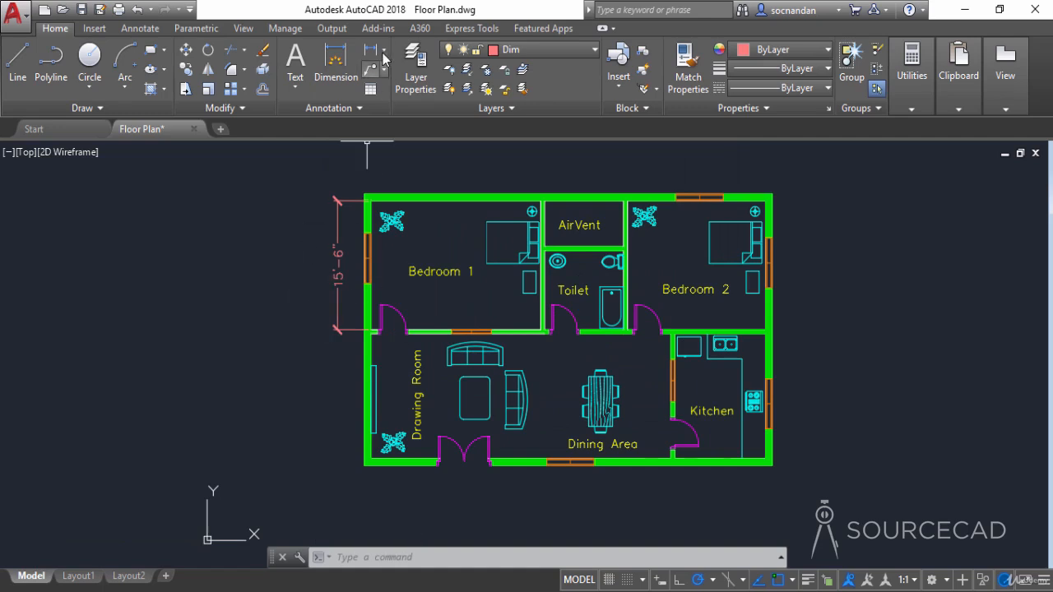
# Step: Turn off the Hatches layer so that the wall corners can be picked for dimensioning
pyautogui.click(372, 54)
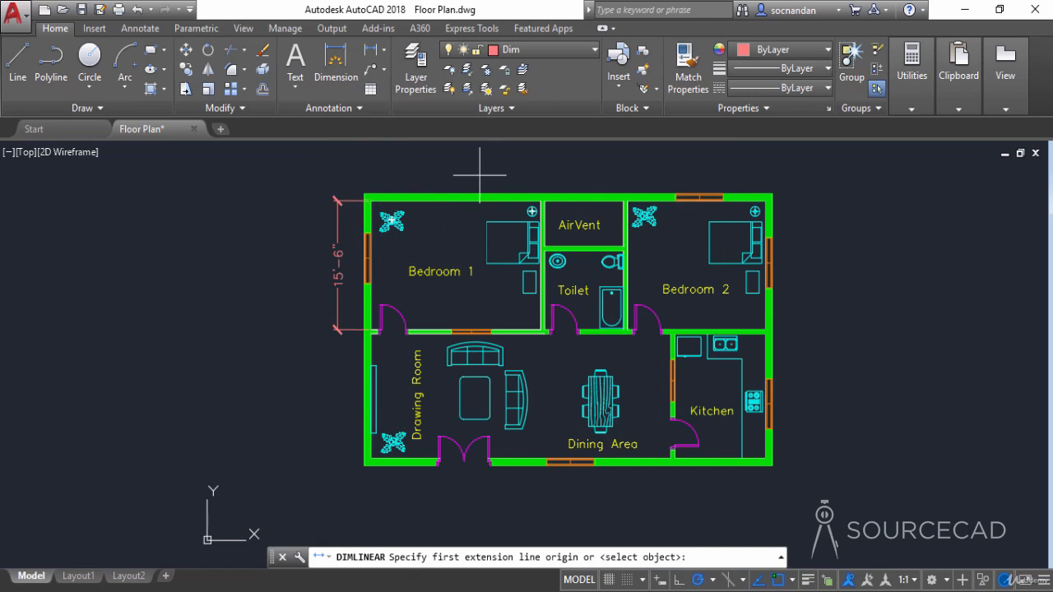
pyautogui.press('Escape')
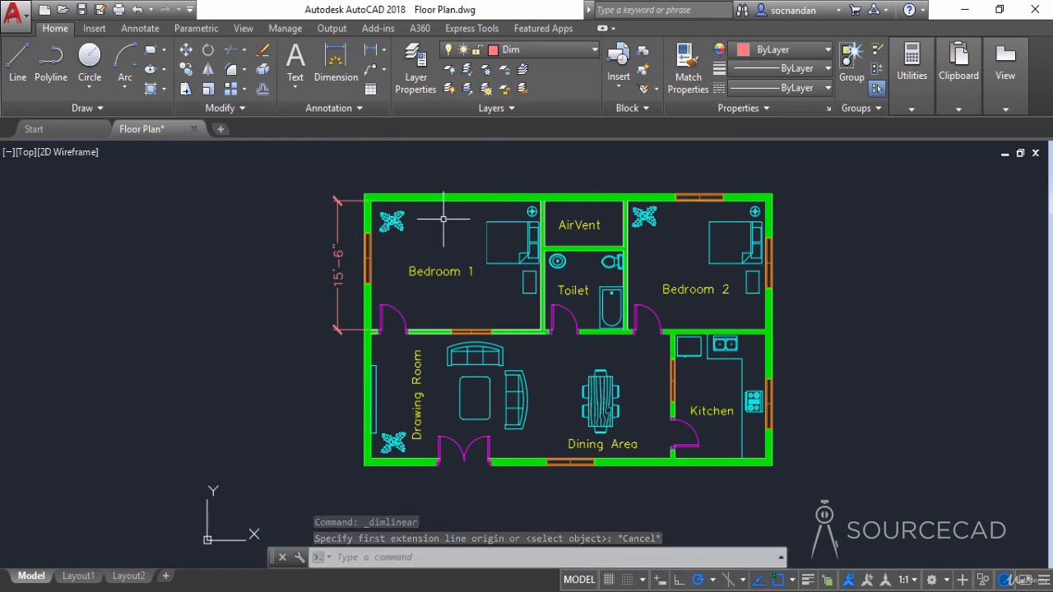
pyautogui.click(585, 52)
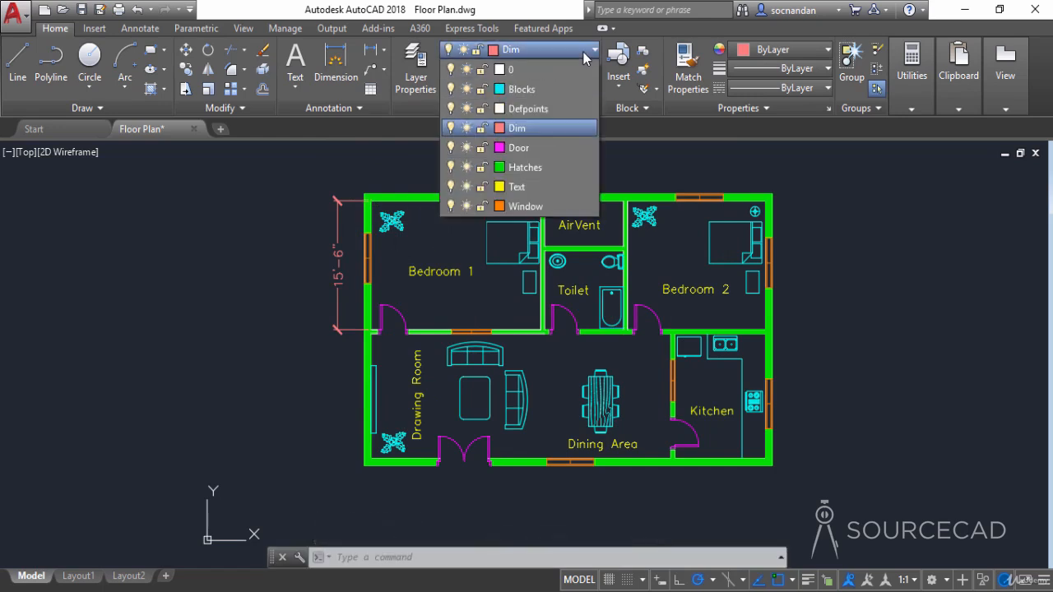
pyautogui.click(451, 167)
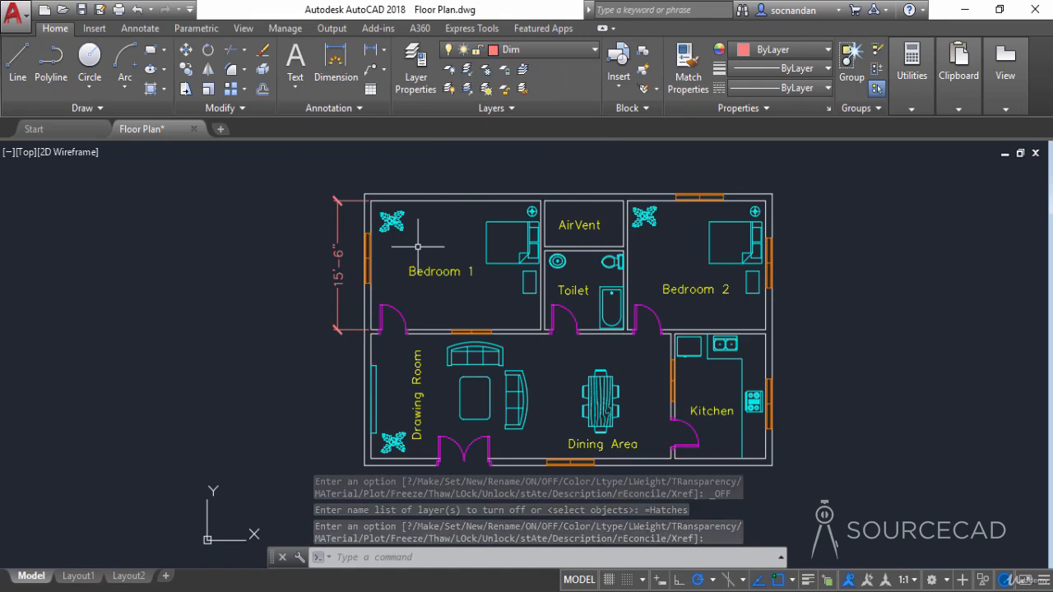
# Step: Add a vertical linear dimension for the plan's full interior height, between the right wall's inner corners and placed outside that wall
pyautogui.click(333, 62)
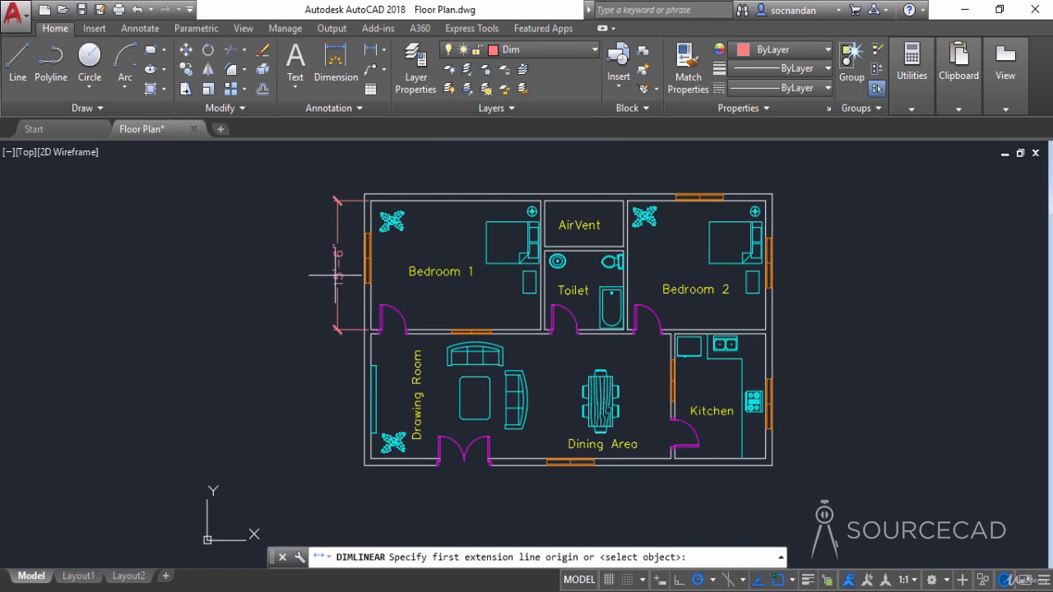
pyautogui.click(768, 201)
pyautogui.click(766, 459)
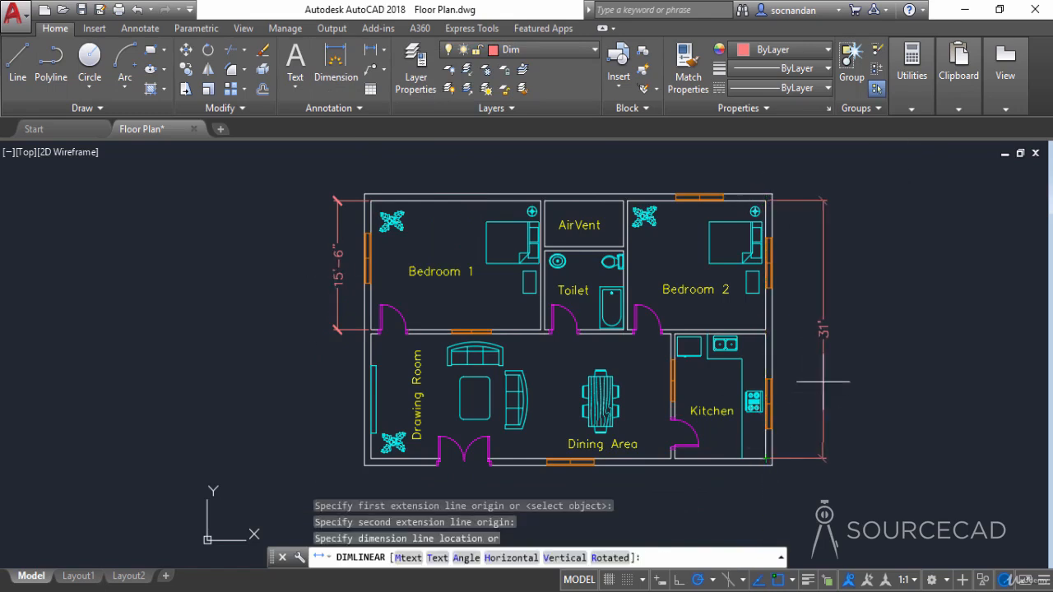
pyautogui.click(800, 353)
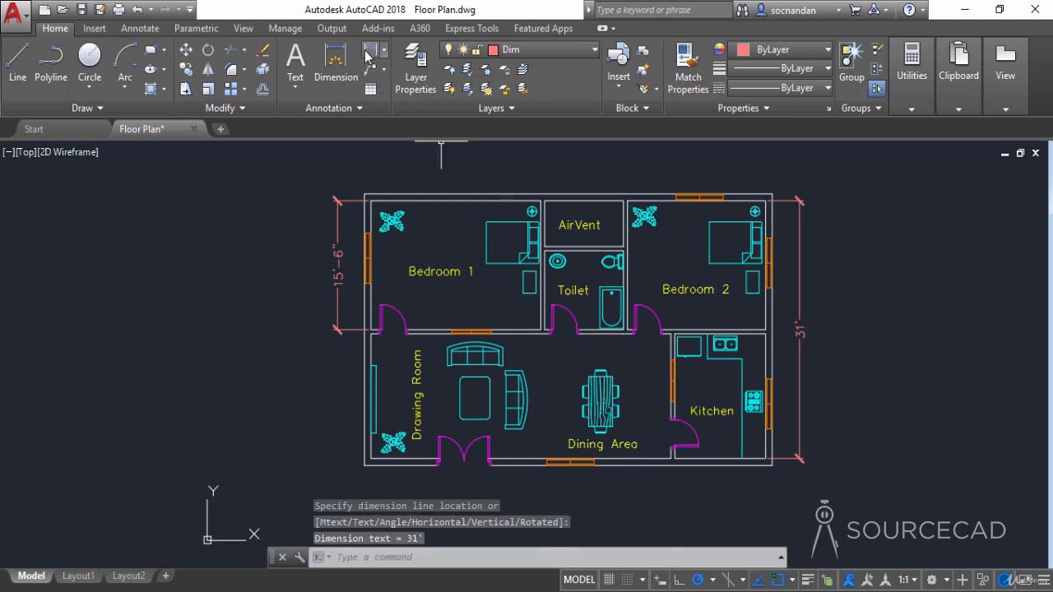
# Step: Add a horizontal linear dimension for the plan's full interior width, between the bottom inner corners and placed below the plan
pyautogui.click(370, 59)
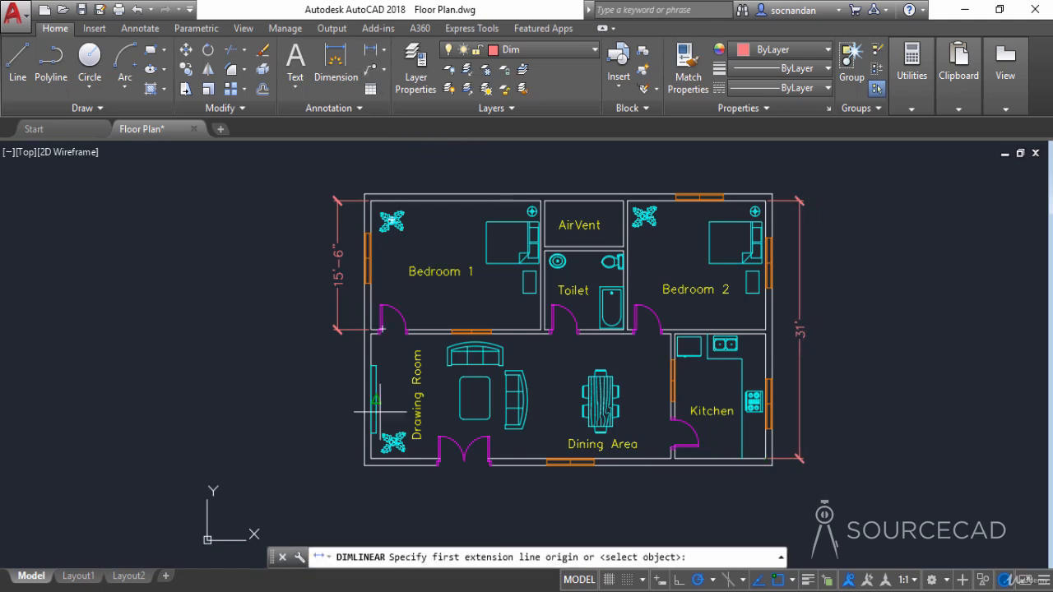
pyautogui.click(371, 459)
pyautogui.click(766, 459)
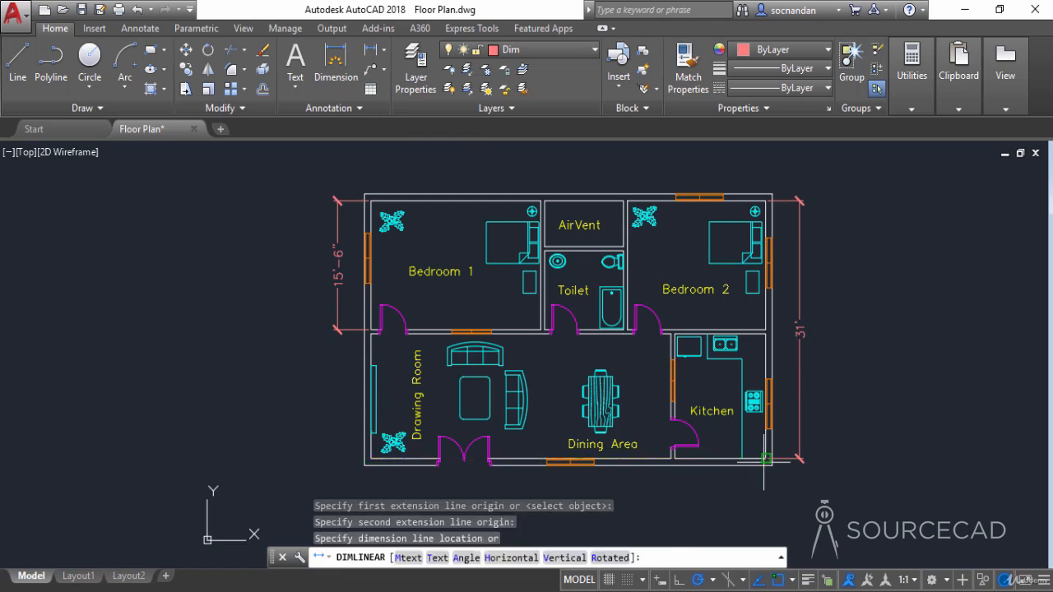
pyautogui.click(671, 488)
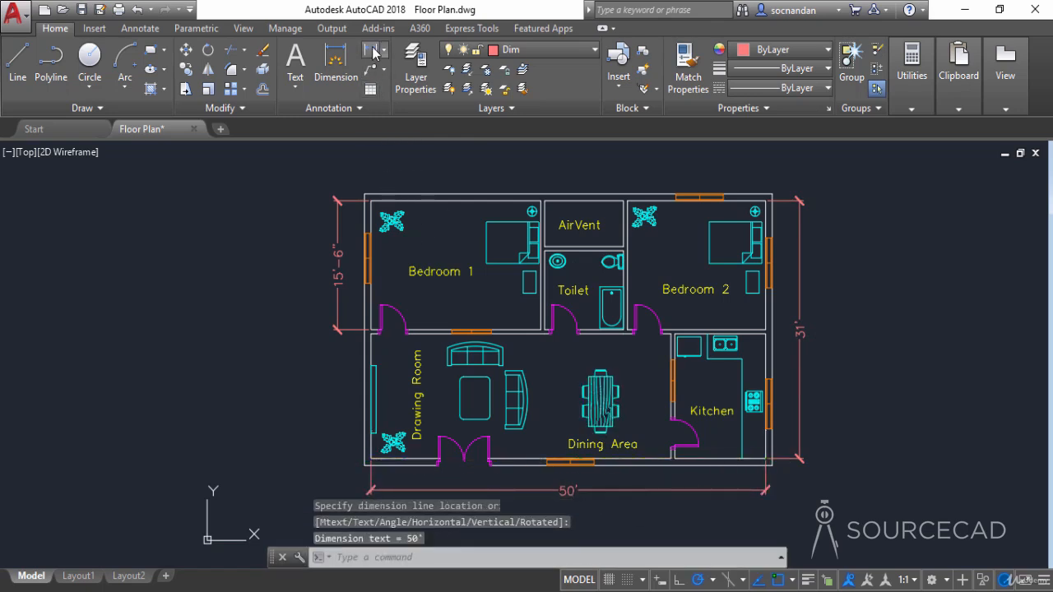
# Step: Add a horizontal linear dimension for Bedroom 2's interior width, placed above the plan's top wall
pyautogui.click(373, 55)
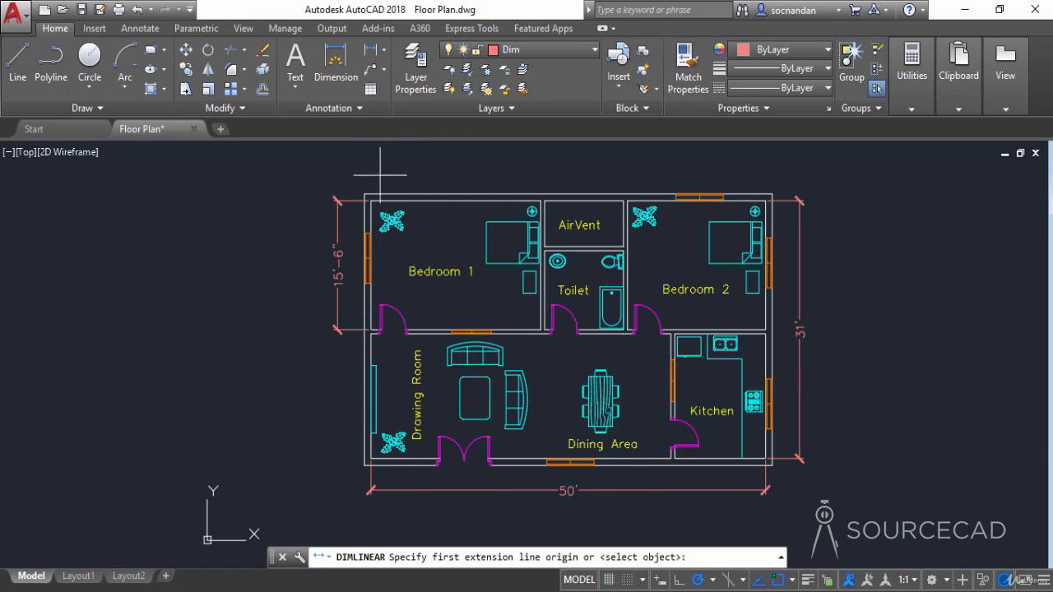
pyautogui.click(755, 204)
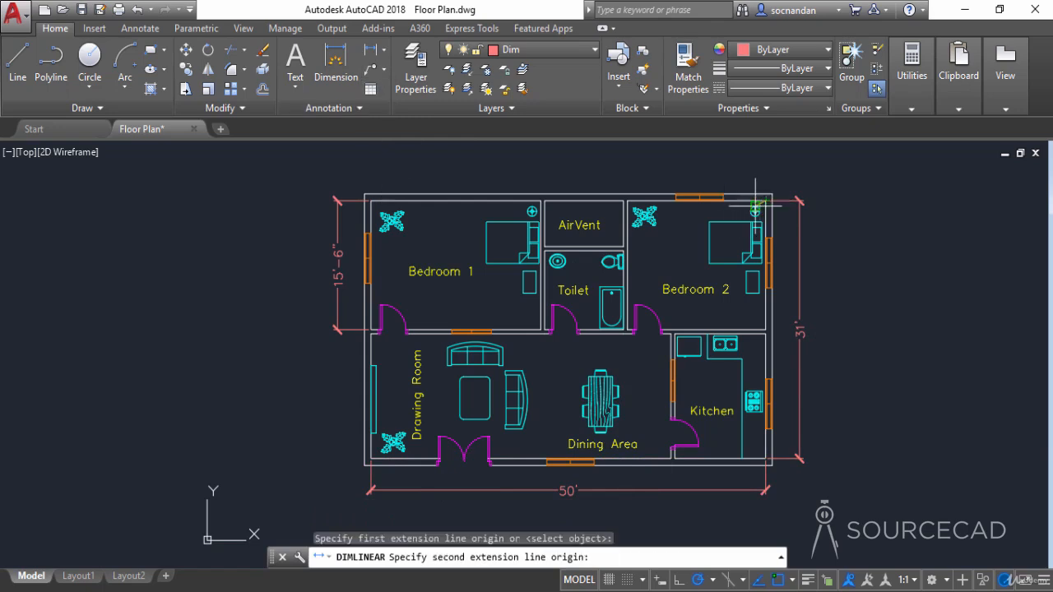
pyautogui.scroll(4, 630, 200)
pyautogui.click(629, 202)
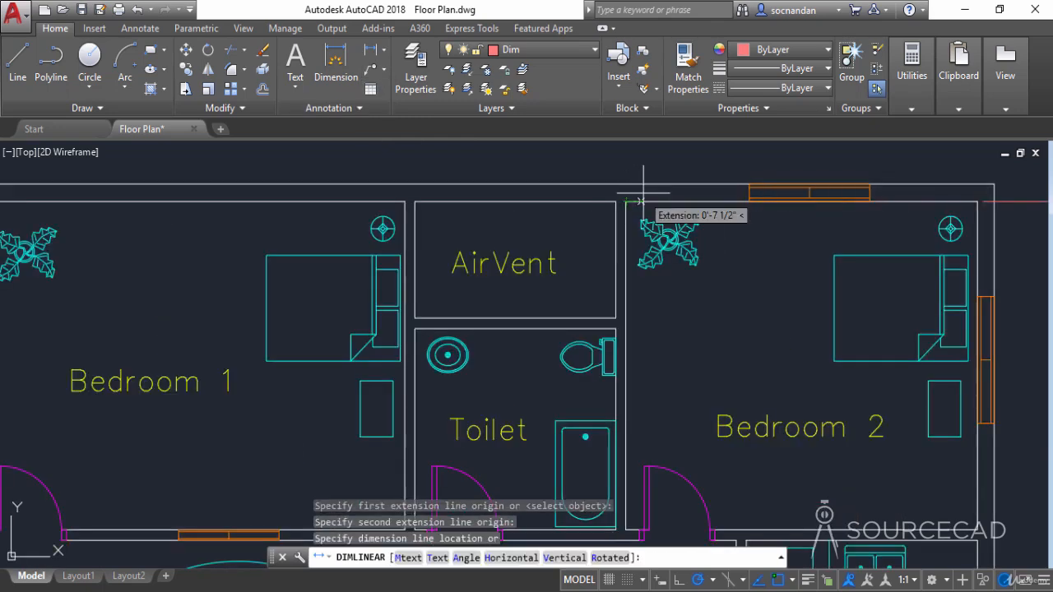
pyautogui.scroll(-2, 701, 161)
pyautogui.scroll(-2, 701, 162)
pyautogui.click(658, 208)
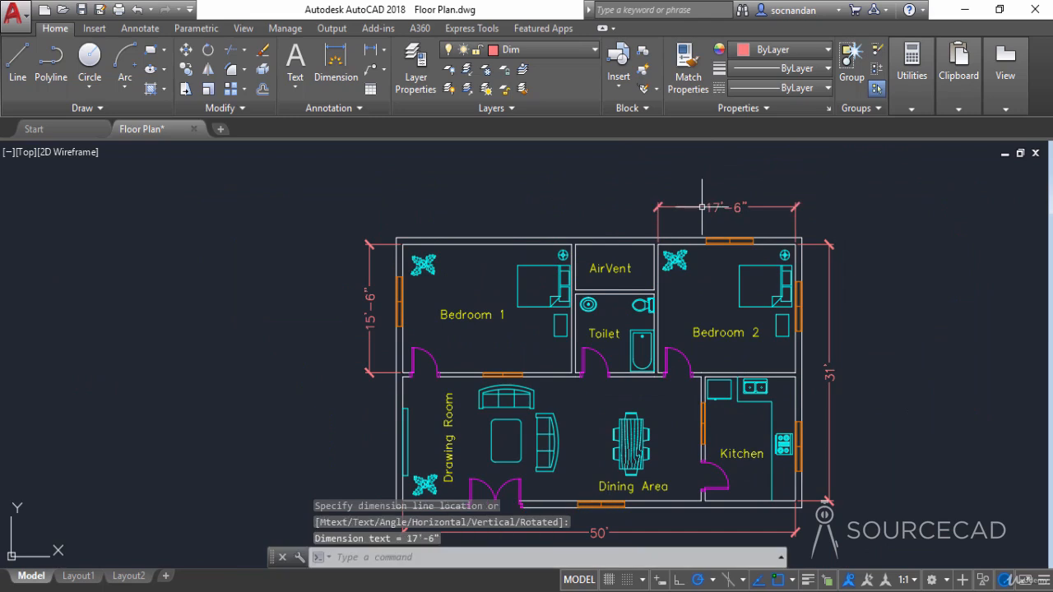
# Step: Dimension the AirVent's interior width above the plan, in line with Bedroom 2's width dimension
pyautogui.press('Return')
pyautogui.click(656, 244)
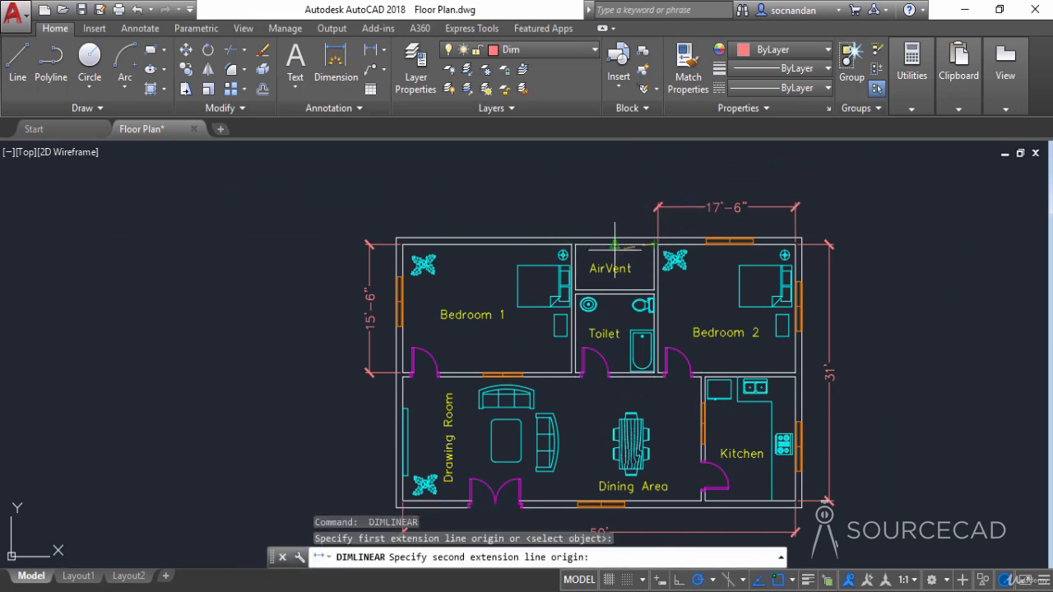
pyautogui.click(575, 244)
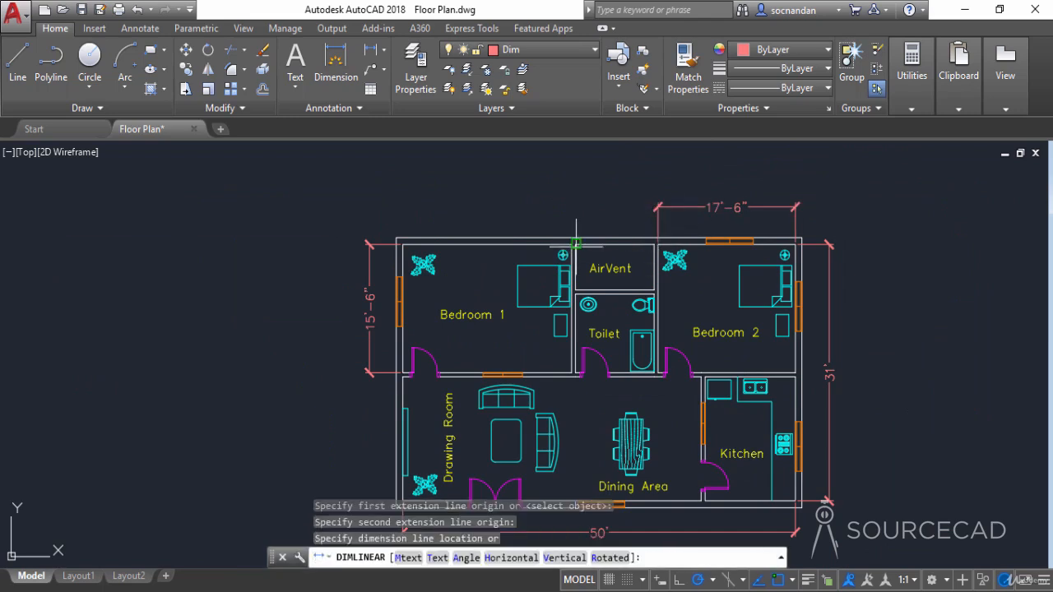
pyautogui.click(654, 208)
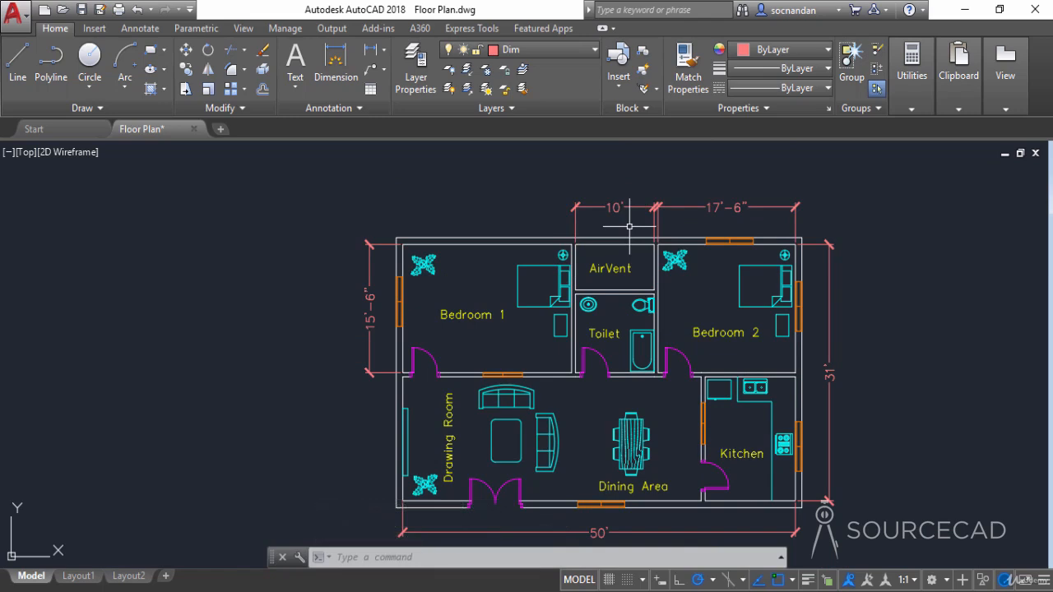
# Step: Add a vertical linear dimension for the AirVent's interior height, placed inside the room near its right wall
pyautogui.click(366, 53)
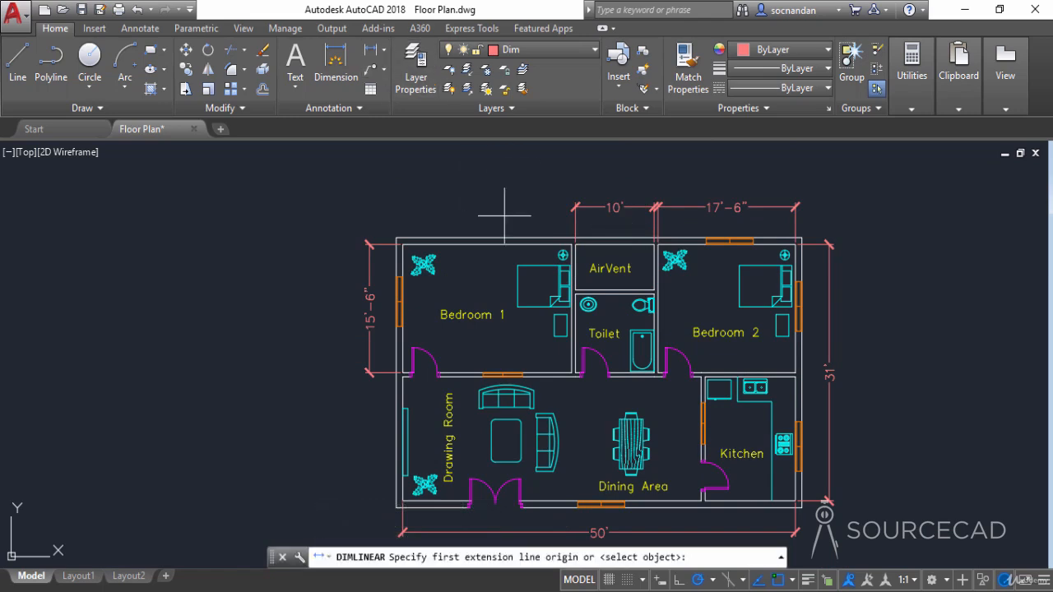
pyautogui.click(653, 244)
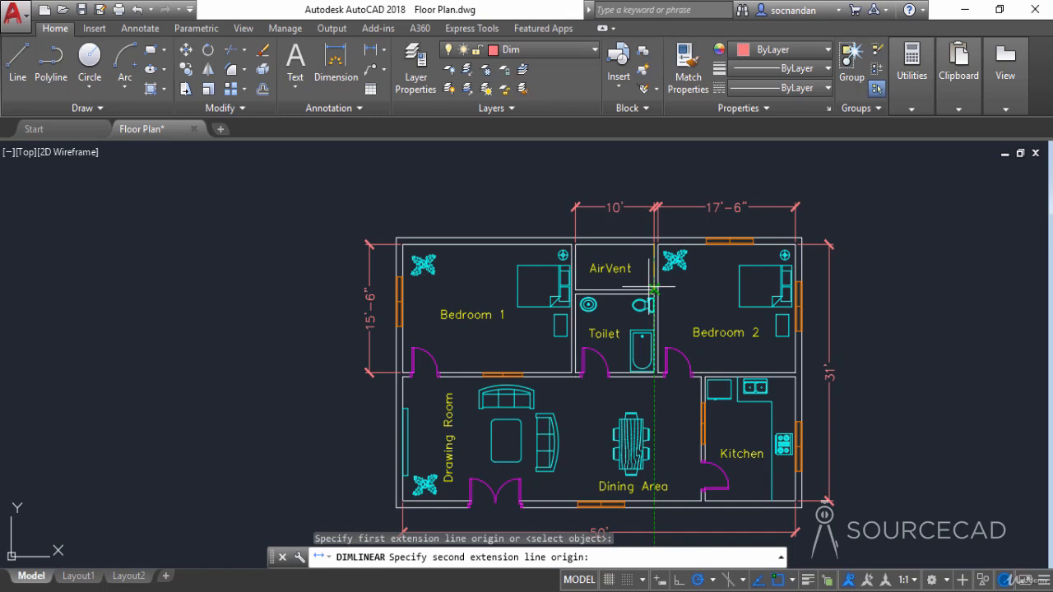
pyautogui.click(652, 289)
pyautogui.click(645, 278)
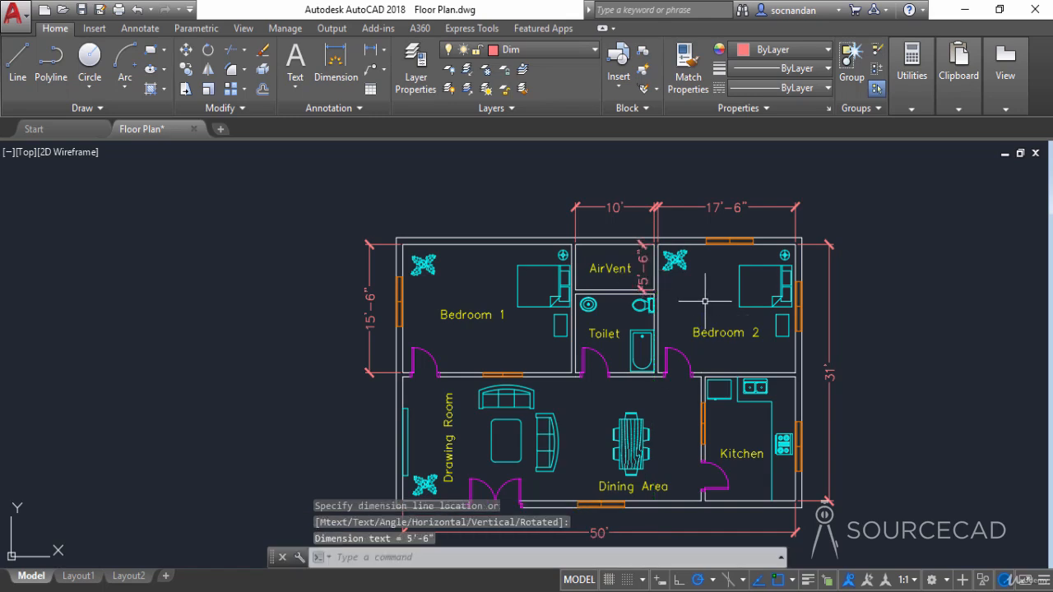
# Step: Add a horizontal linear dimension for the Kitchen's interior width, placed between the bottom wall and the overall width dimension
pyautogui.scroll(-2, 706, 302)
pyautogui.moveTo(839, 346); pyautogui.dragTo(752, 330, button='middle')
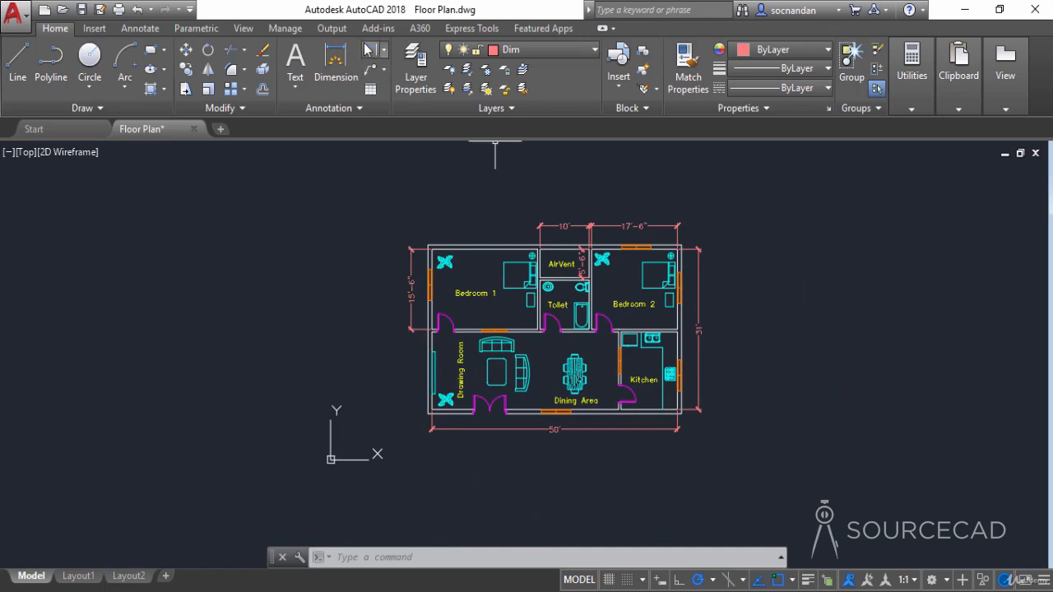
pyautogui.click(371, 49)
pyautogui.scroll(4, 643, 429)
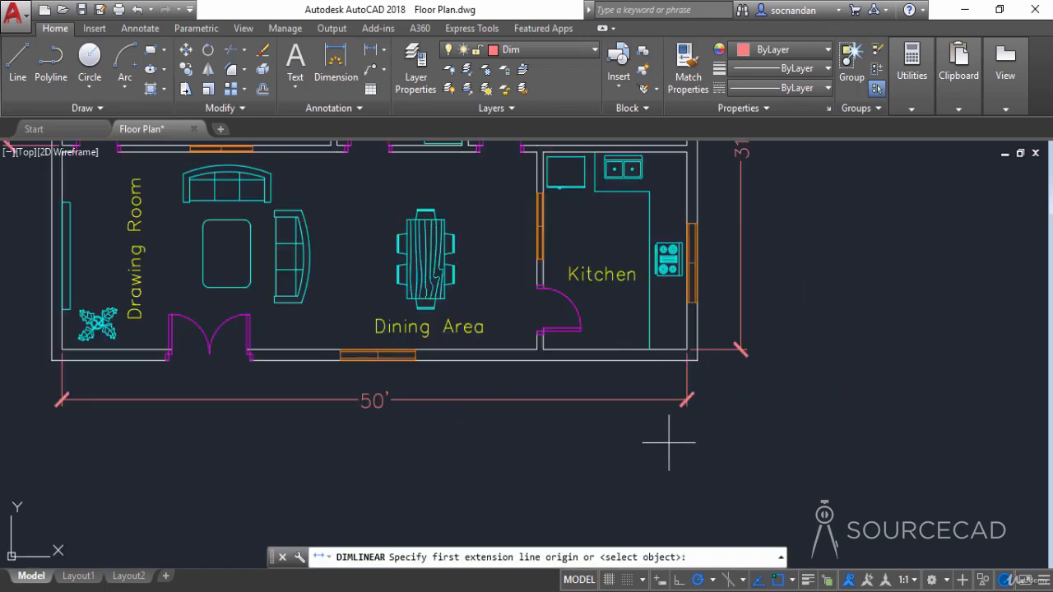
pyautogui.click(686, 349)
pyautogui.click(542, 350)
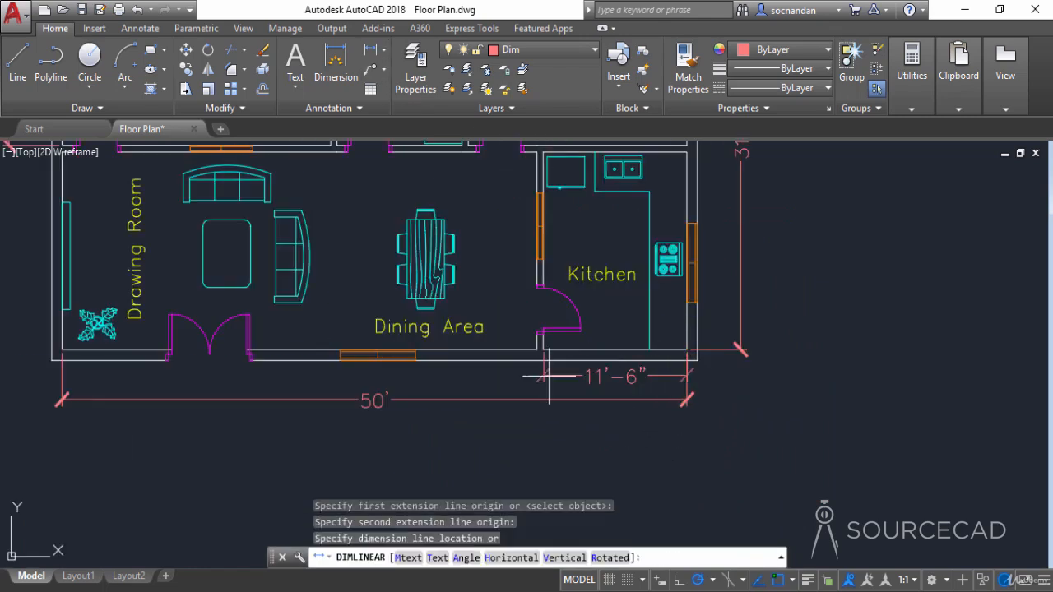
pyautogui.click(582, 382)
# Step: Move the overall width dimension line farther below the plan, clear of the Kitchen's width dimension
pyautogui.click(688, 402)
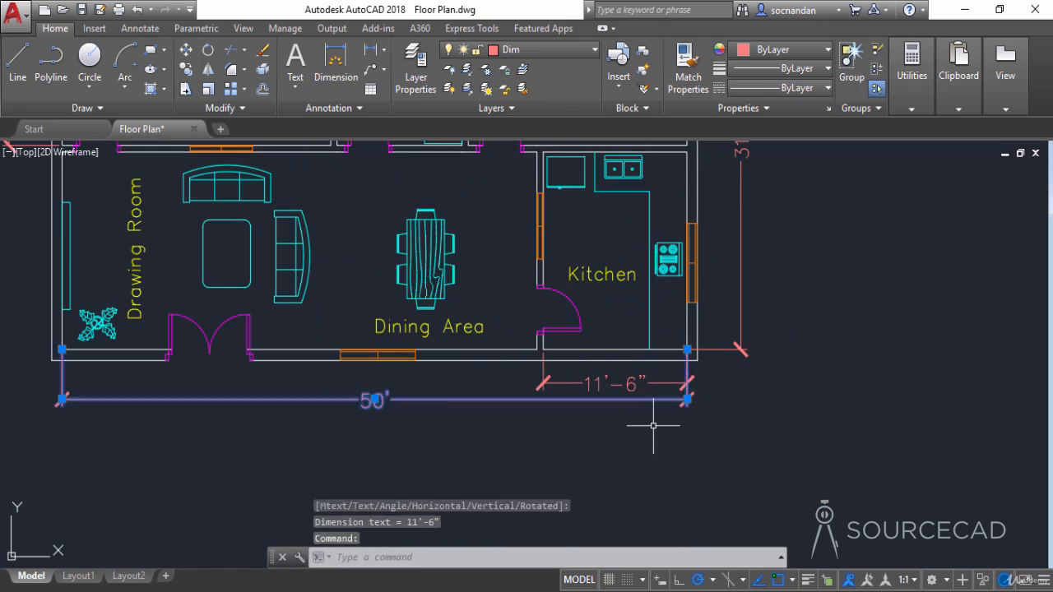
pyautogui.click(377, 401)
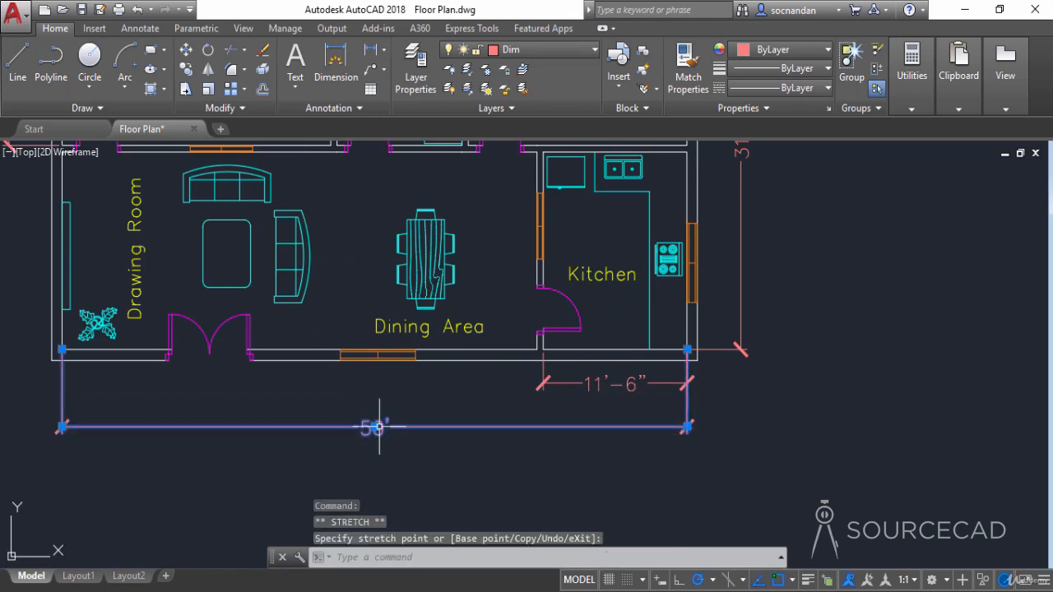
# Step: Move the Kitchen's width dimension line slightly farther below the bottom wall, toward the overall width dimension
pyautogui.click(616, 384)
pyautogui.click(615, 384)
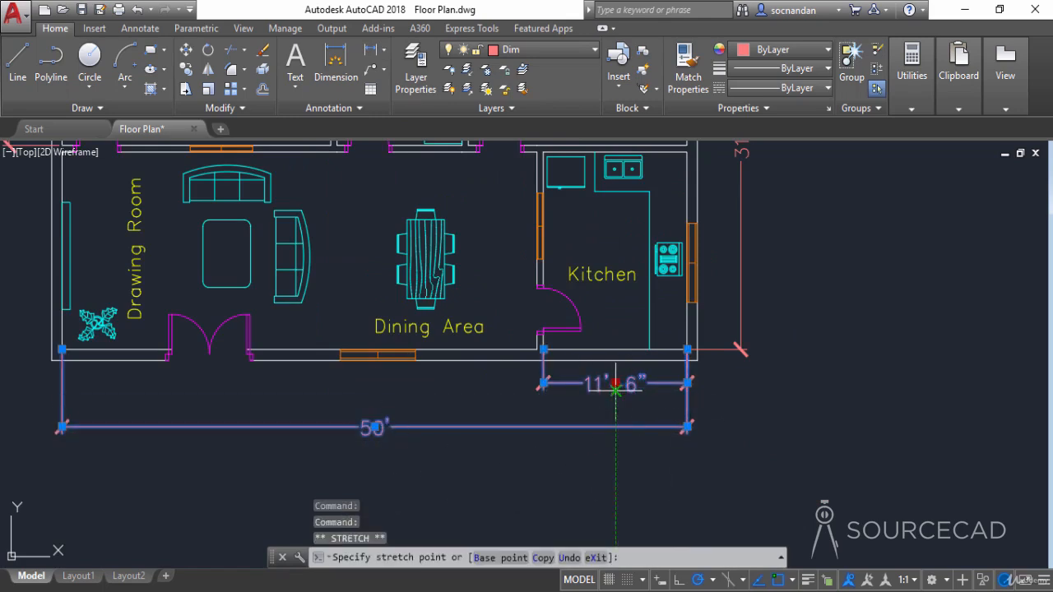
pyautogui.click(615, 398)
pyautogui.press('Escape')
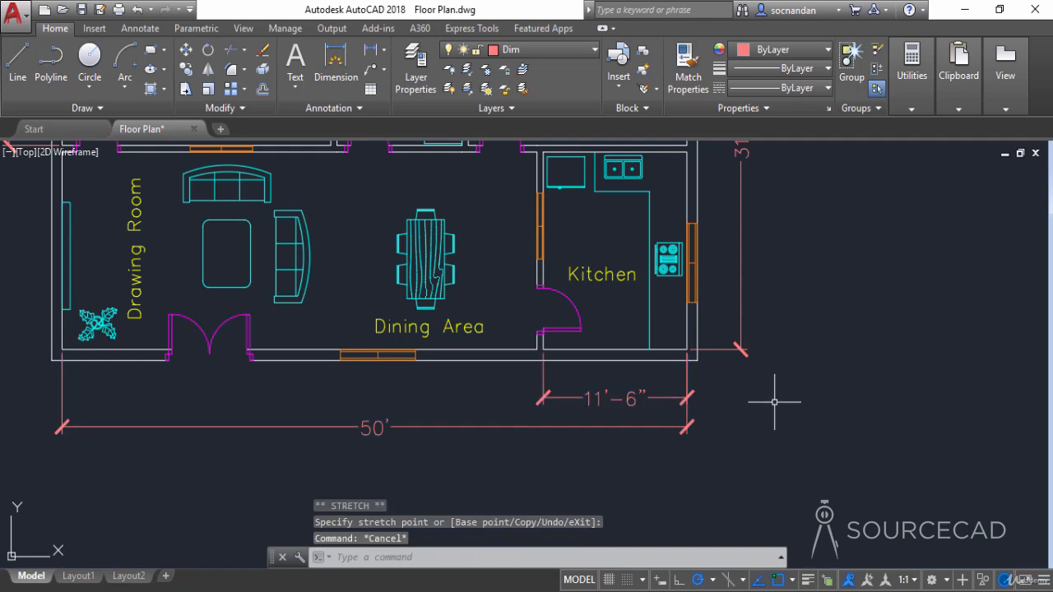
# Step: Create a multiline text note beside the plan's right side with the lines "Note:" and "Exterior wall thickness is 10""
pyautogui.scroll(-3, 776, 400)
pyautogui.scroll(2, 816, 318)
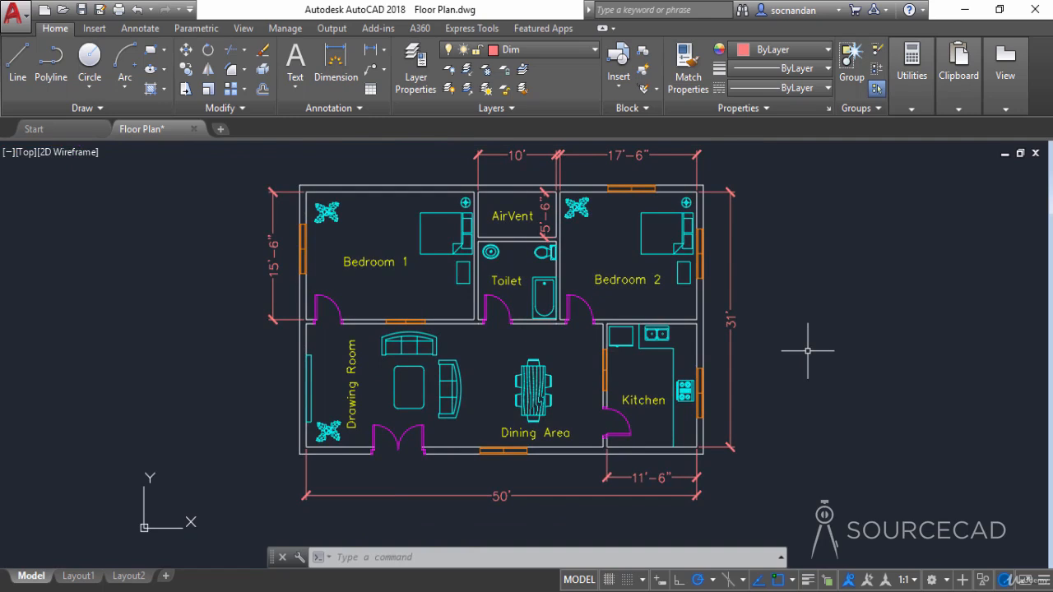
pyautogui.moveTo(806, 341)
pyautogui.mouseDown(button='middle')
pyautogui.moveTo(715, 367)
pyautogui.moveTo(686, 348)
pyautogui.mouseUp(button='middle')
pyautogui.click(295, 89)
pyautogui.click(328, 115)
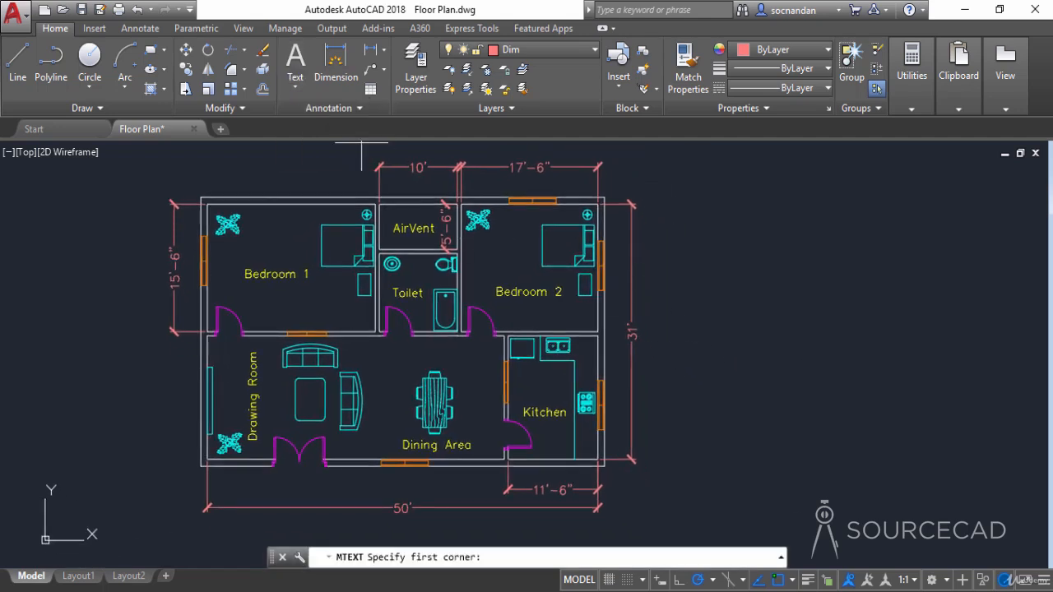
pyautogui.click(692, 302)
pyautogui.click(799, 409)
pyautogui.write('Note:')
pyautogui.press('Return')
pyautogui.write('Ex')
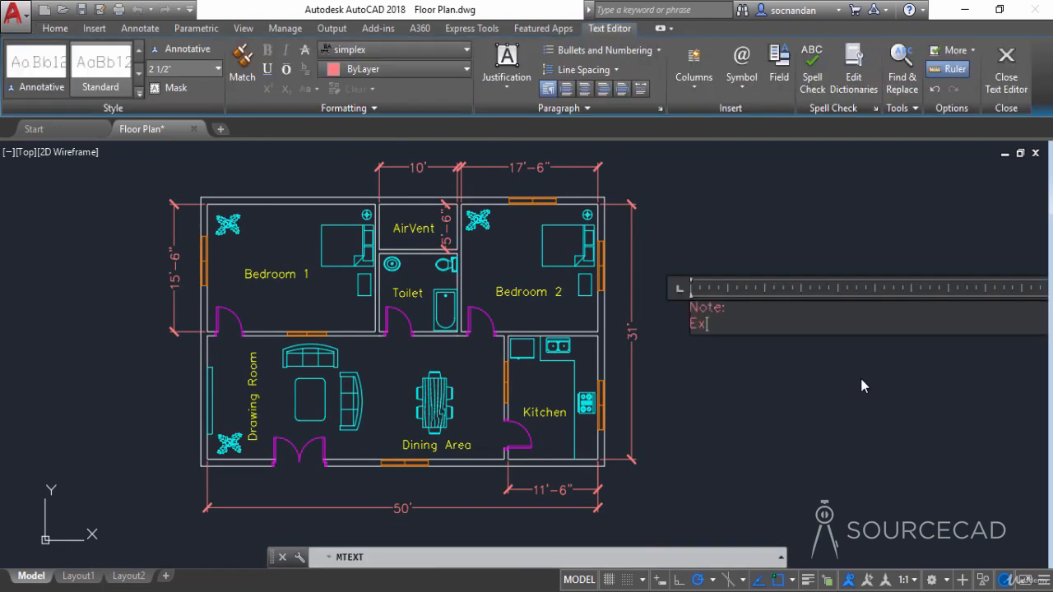
pyautogui.write('terior wall thickness is 10')
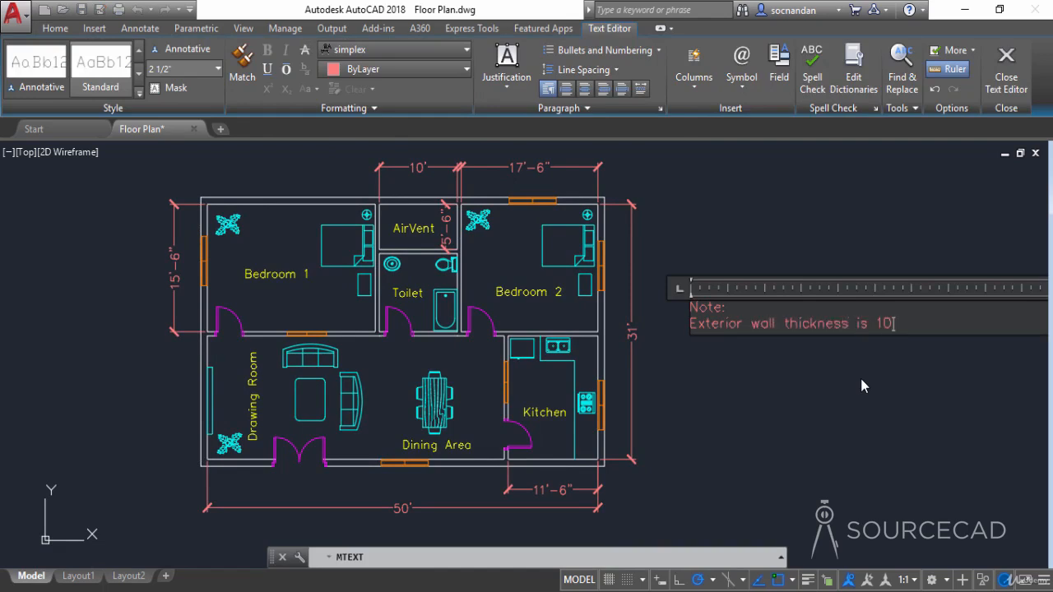
pyautogui.write('"')
# Step: Add a third line to the note reading "Inteerior wall thickness is 6""
pyautogui.press('Return')
pyautogui.write('Inteerior wall thickness ')
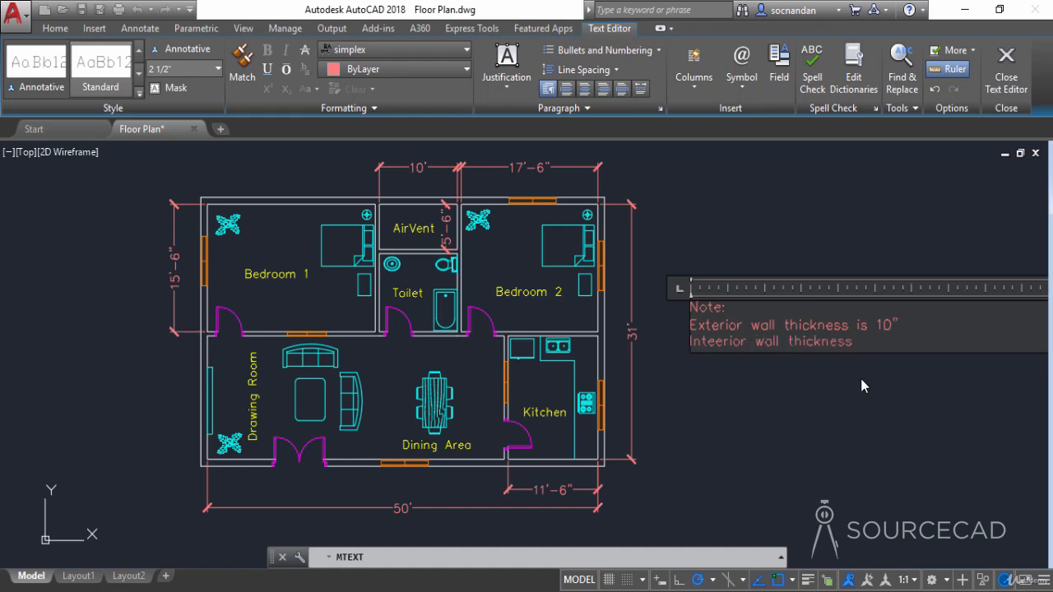
pyautogui.write('is 6"')
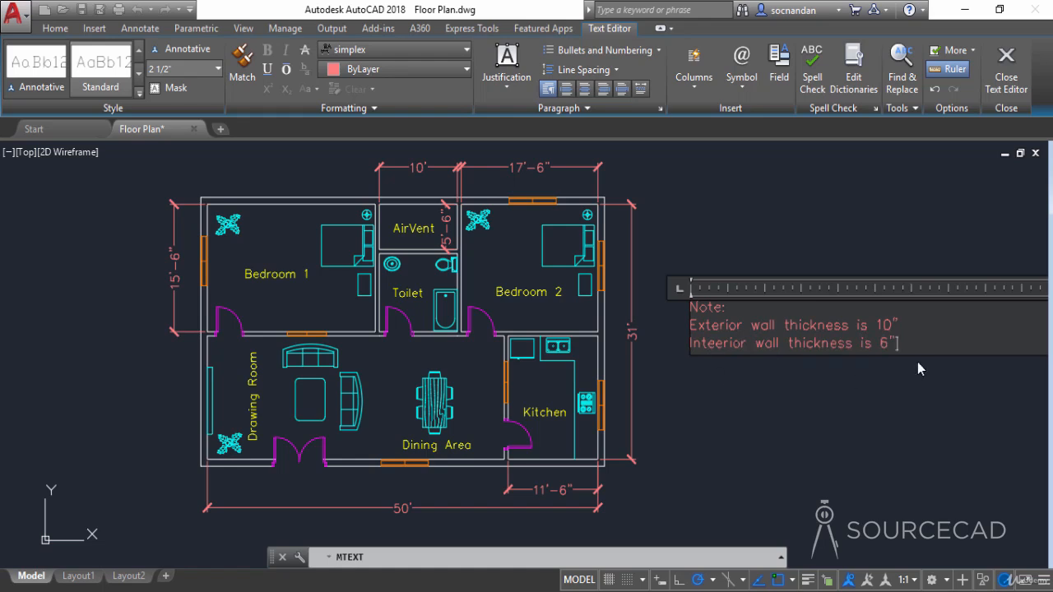
# Step: Set the text height of the whole note to 1' and finish editing it
pyautogui.moveTo(897, 343); pyautogui.dragTo(623, 282)
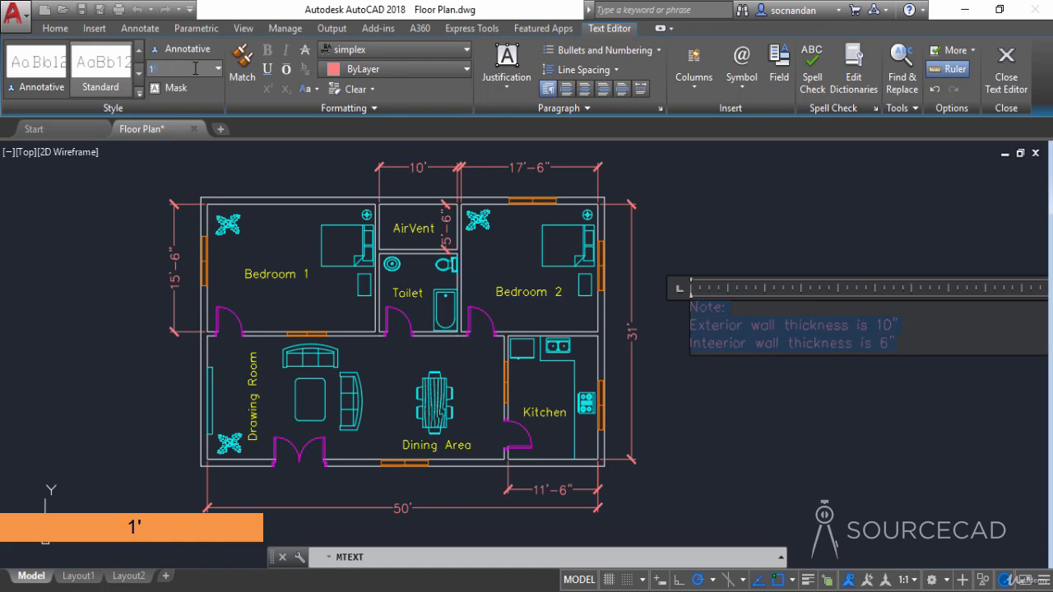
pyautogui.press('Return')
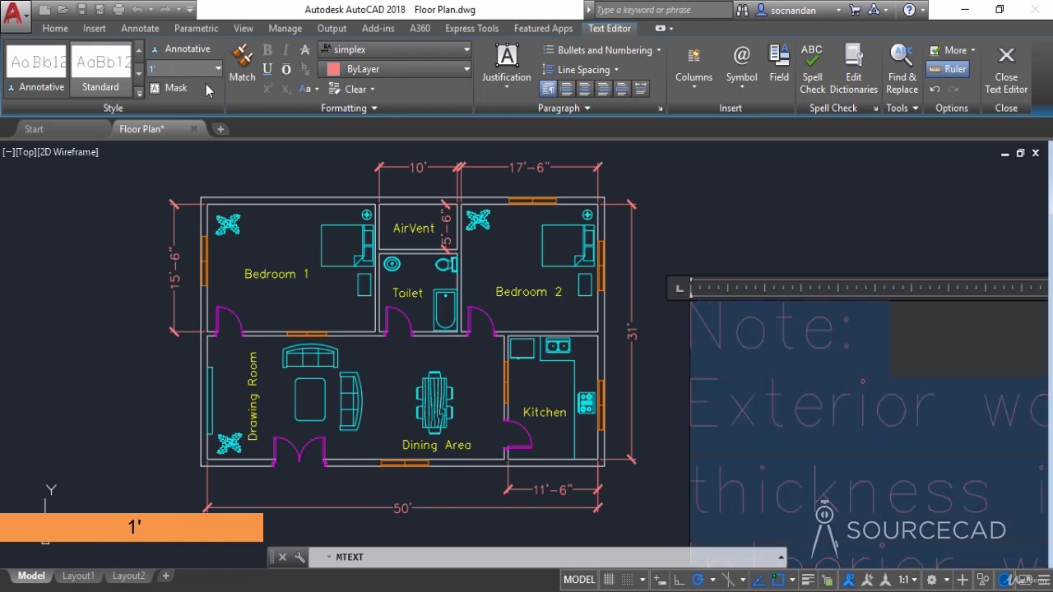
pyautogui.click(731, 207)
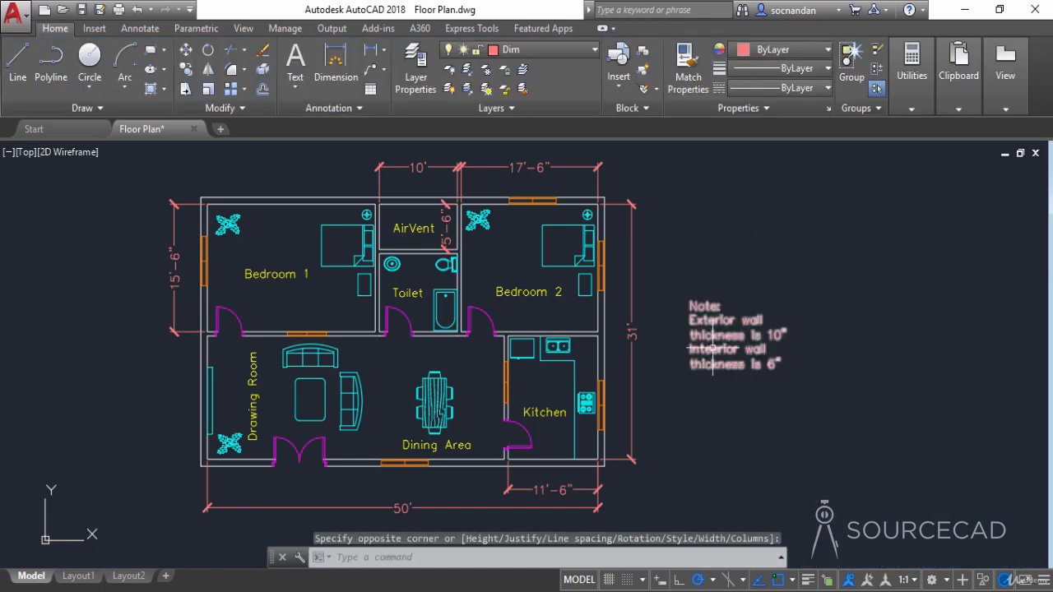
# Step: Move the wall thickness note to the Text layer and clear the selection
pyautogui.scroll(-2, 733, 432)
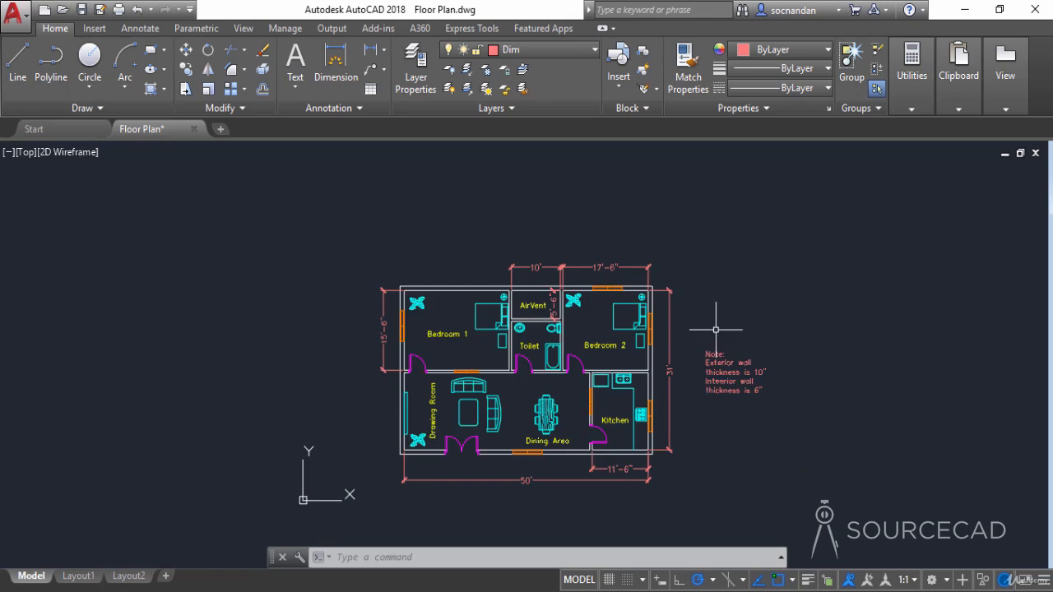
pyautogui.click(719, 377)
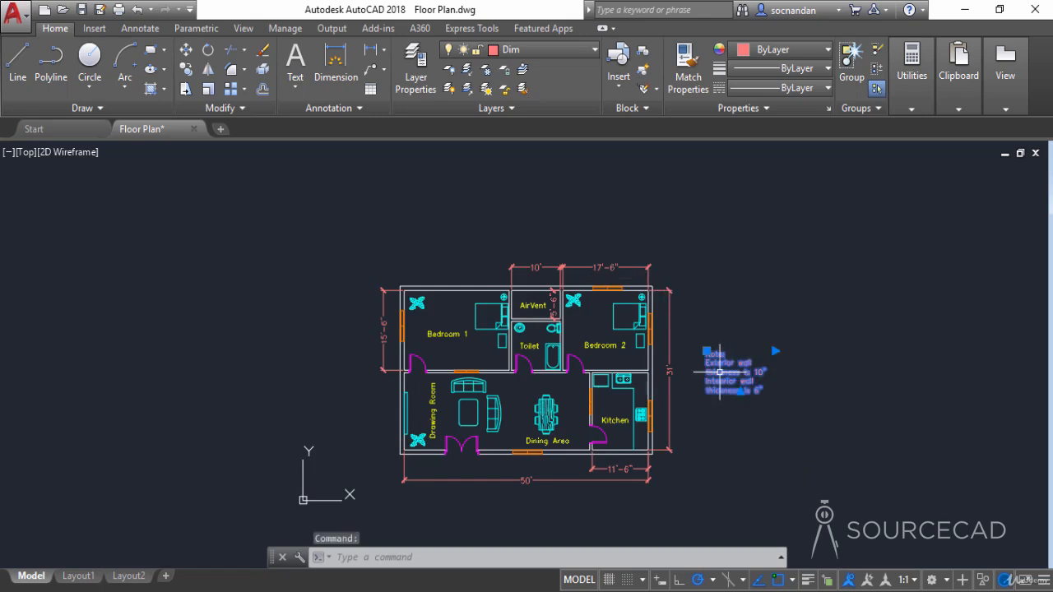
pyautogui.click(554, 49)
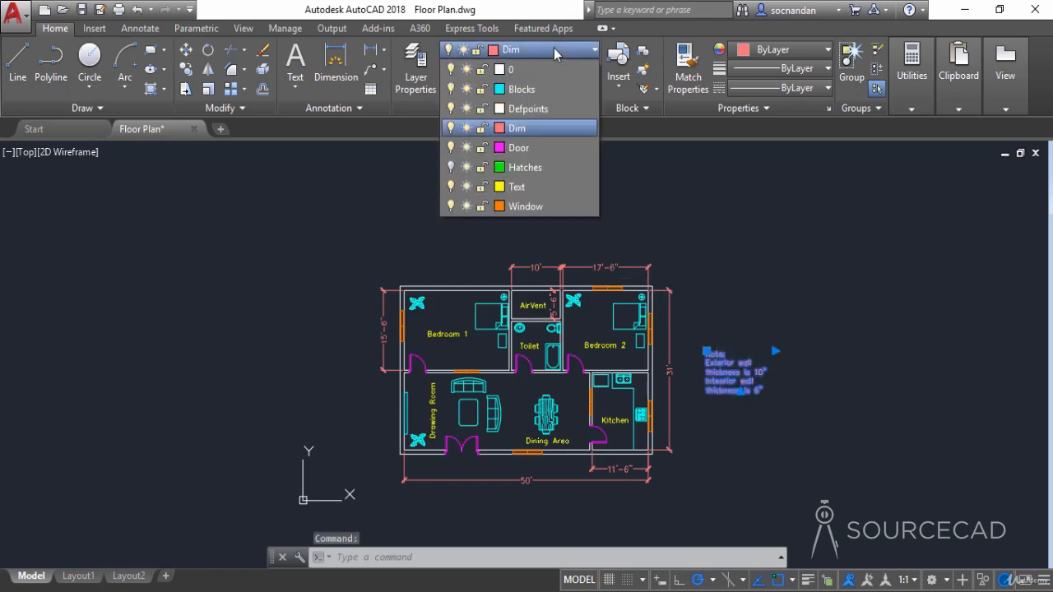
pyautogui.click(534, 189)
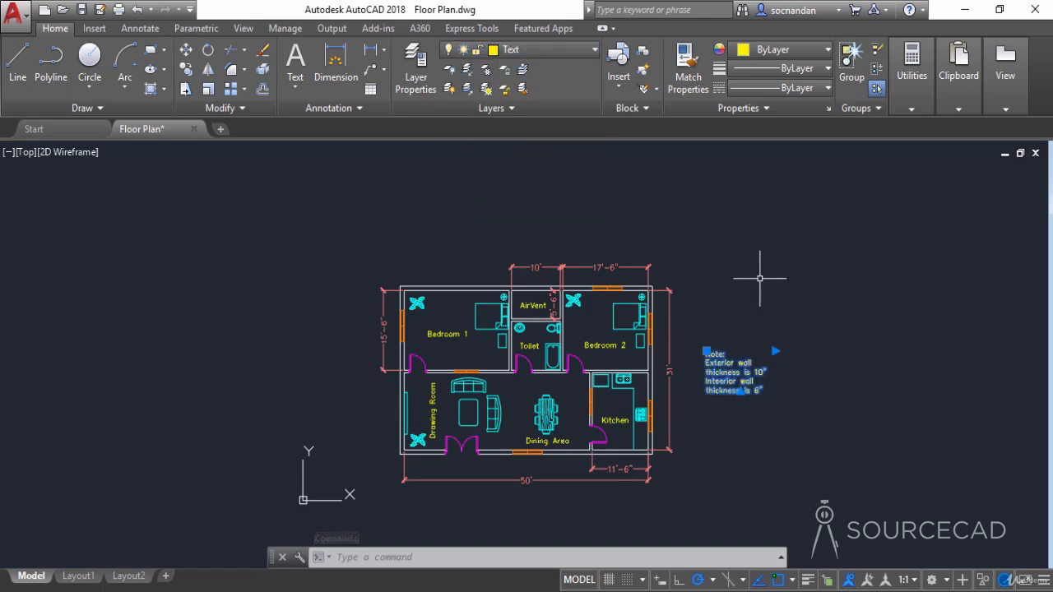
pyautogui.press('Escape')
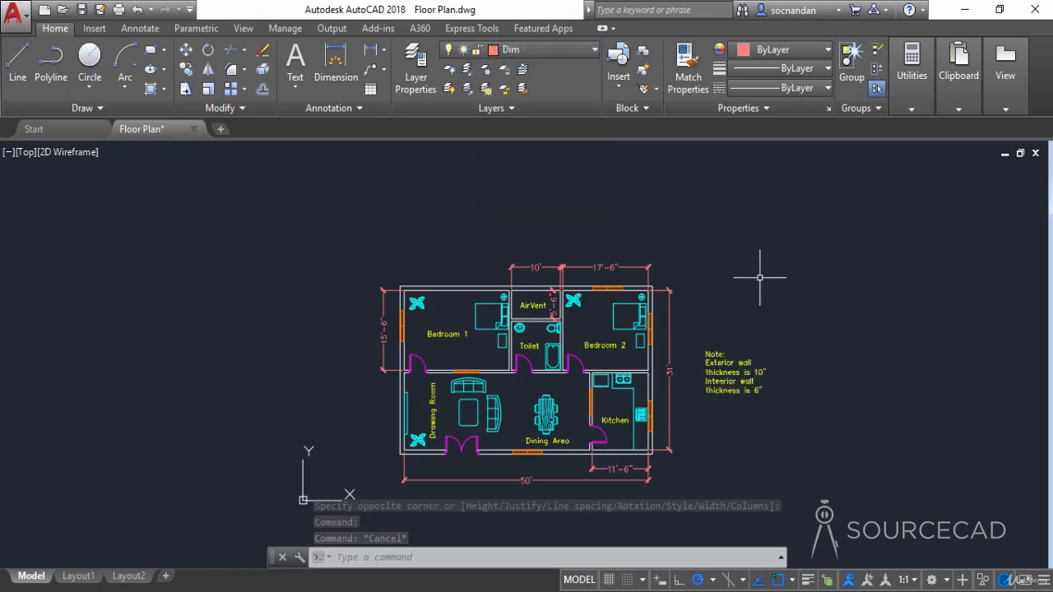
# Step: Open the wall thickness note for editing and look at the formatting options for its "Note:" heading
pyautogui.scroll(3, 713, 350)
pyautogui.click(714, 357)
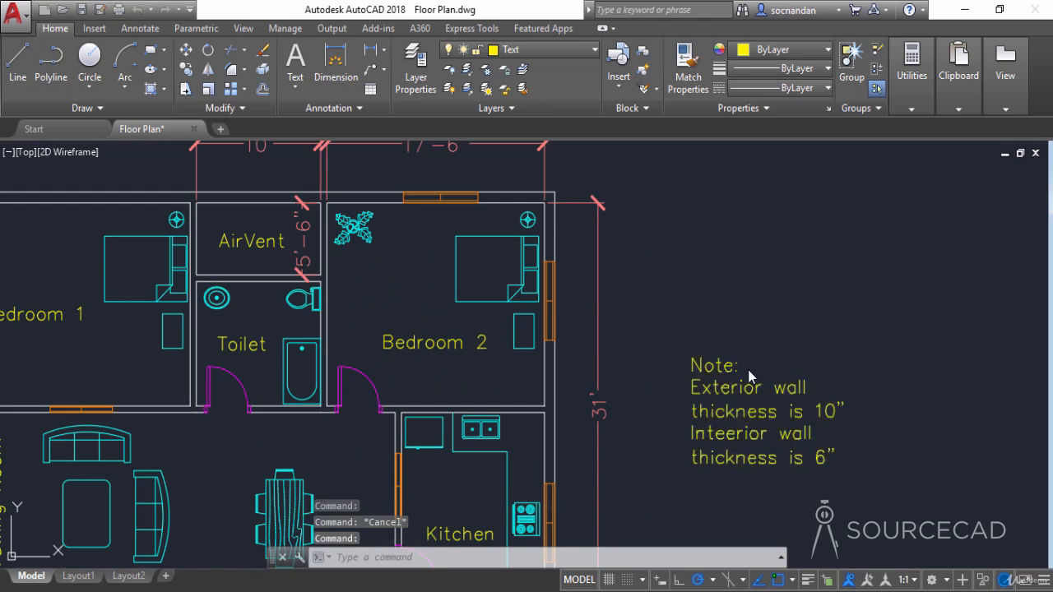
pyautogui.doubleClick(748, 369)
pyautogui.moveTo(743, 366); pyautogui.dragTo(691, 366)
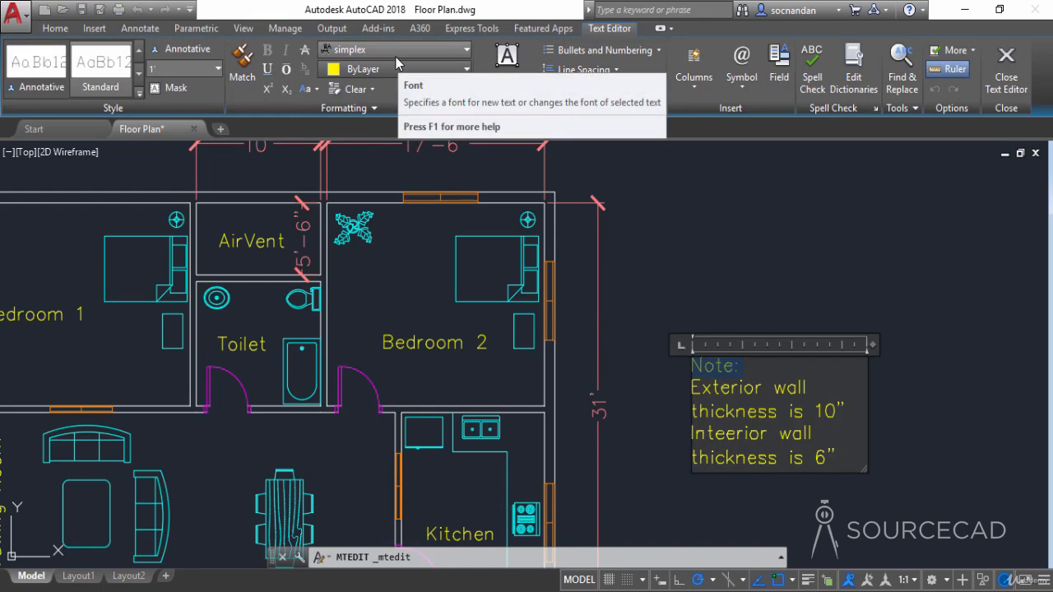
pyautogui.click(703, 283)
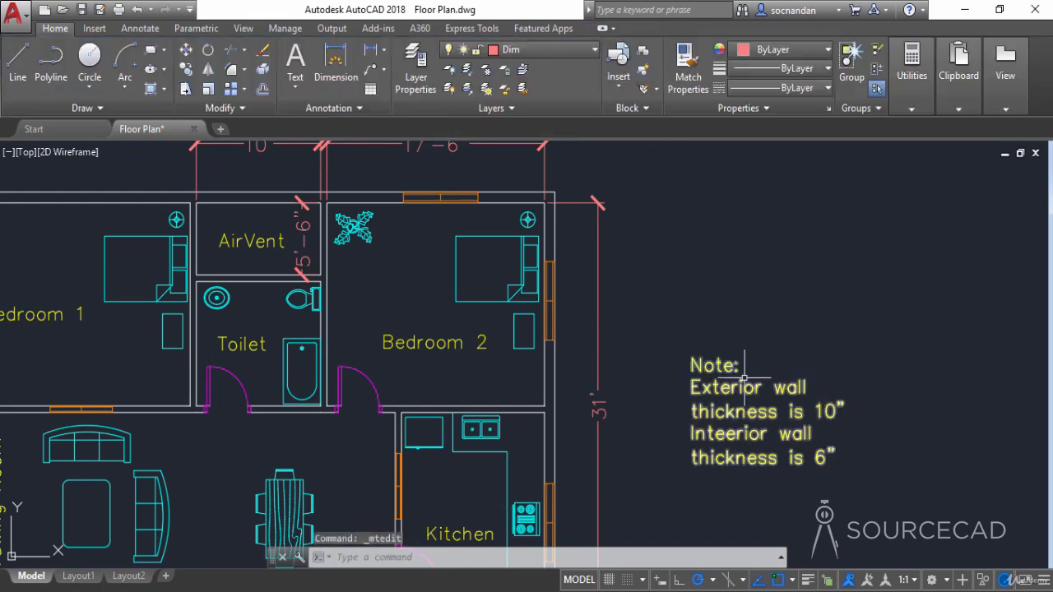
pyautogui.scroll(-2, 735, 377)
pyautogui.scroll(-1, 807, 430)
pyautogui.moveTo(806, 430); pyautogui.dragTo(799, 412, button='middle')
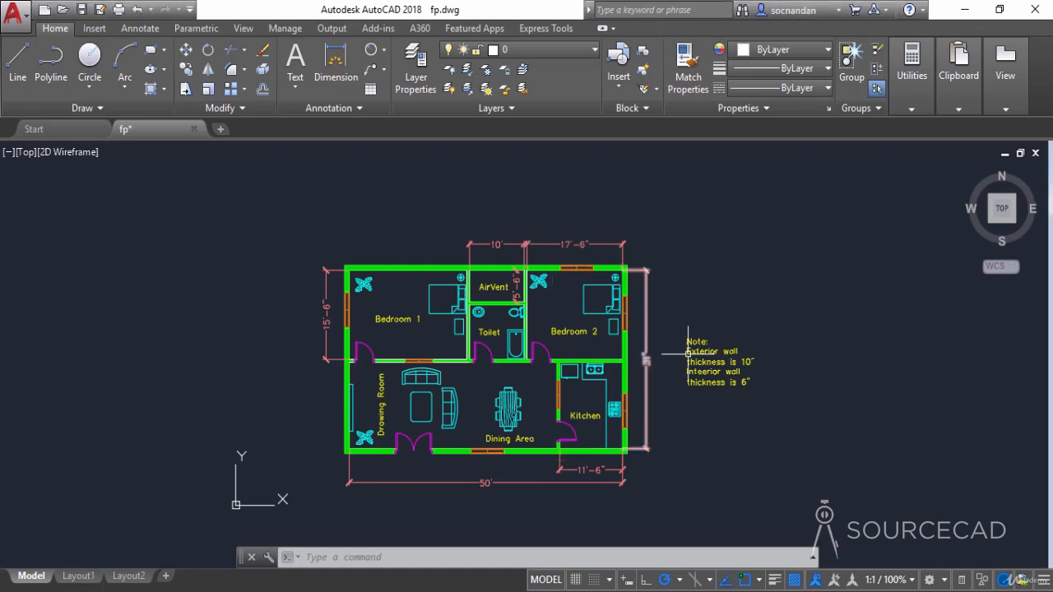
# Step: Turn off the Dim and Text layers in the fp drawing
pyautogui.click(568, 50)
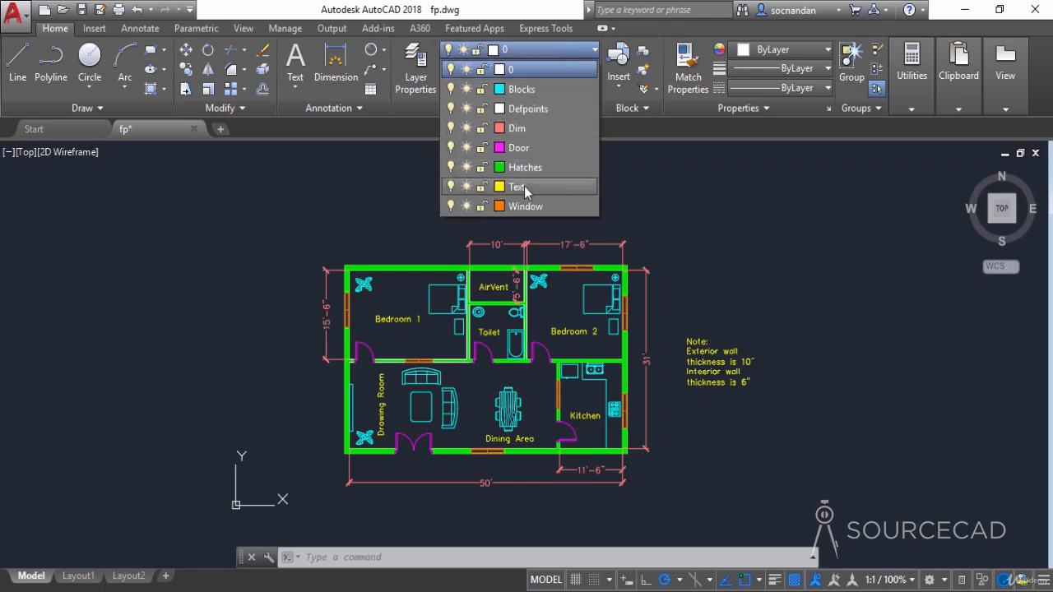
pyautogui.click(451, 129)
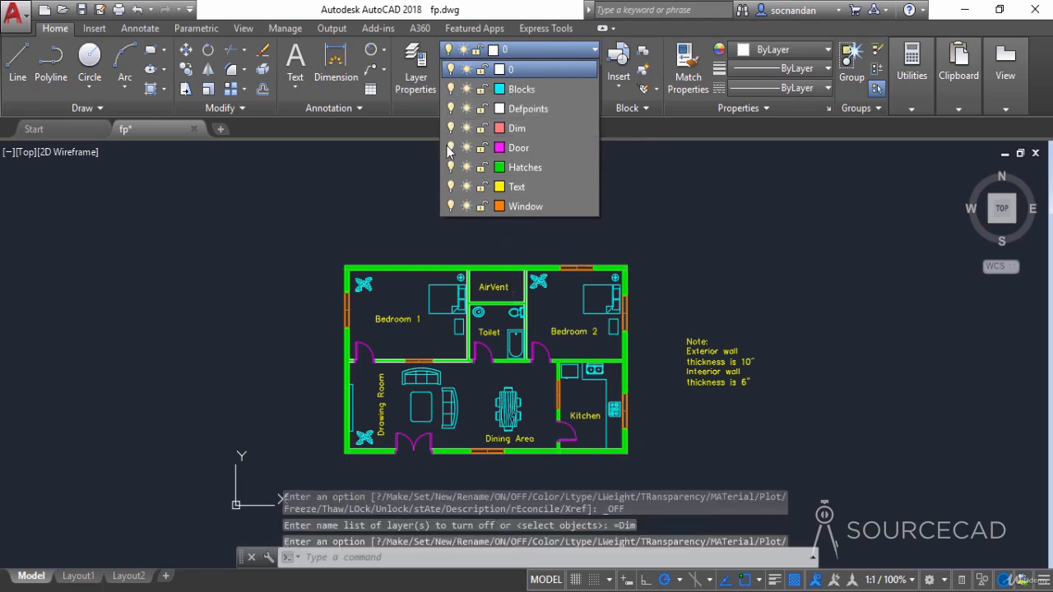
pyautogui.click(451, 187)
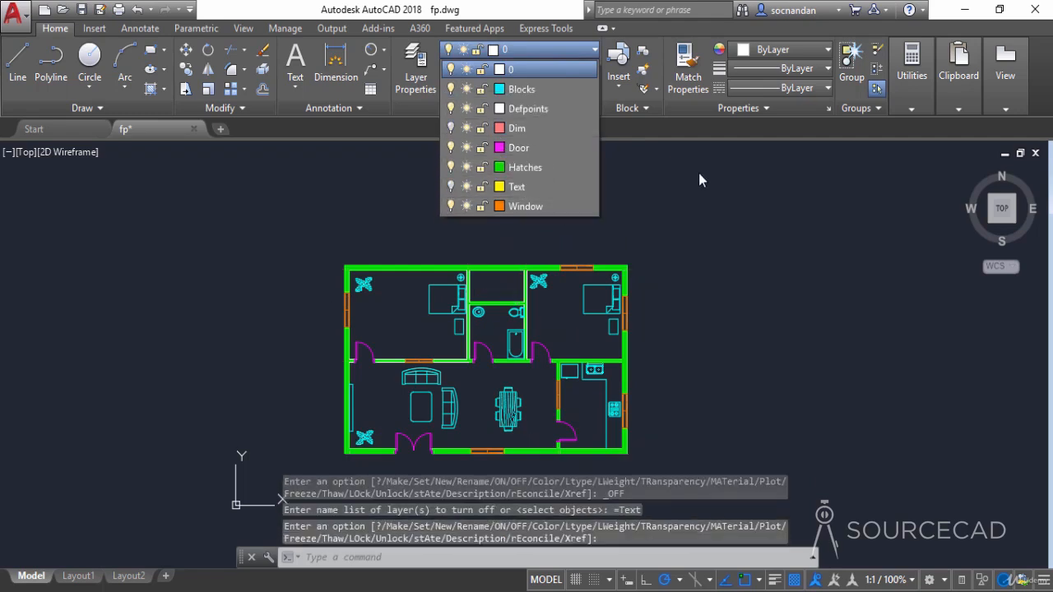
pyautogui.click(672, 209)
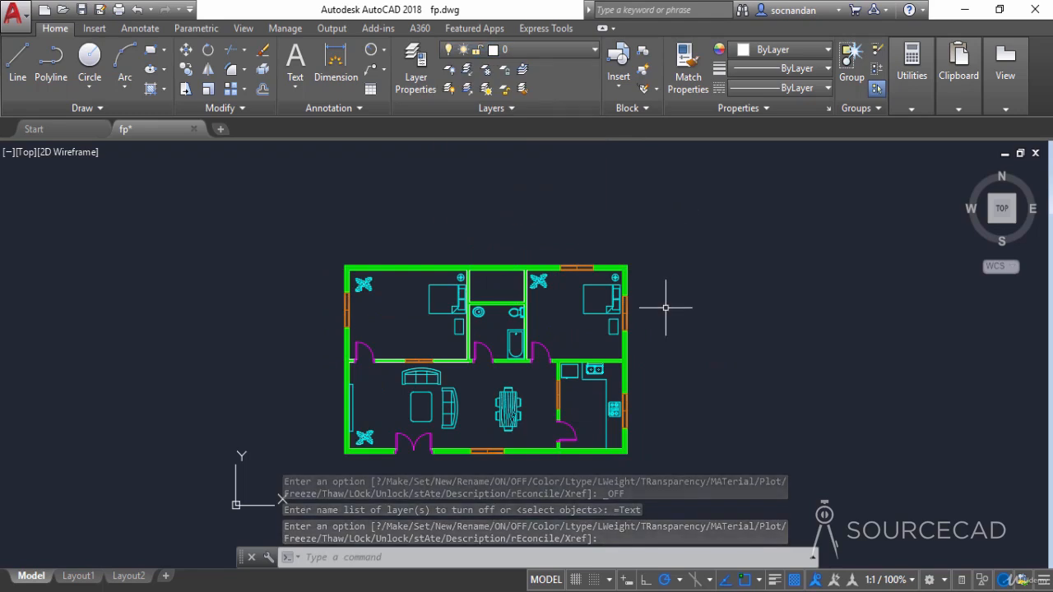
# Step: Draw a vertical line about 63' long straight up from the plan's upper-left outer wall corner
pyautogui.scroll(-3, 666, 307)
pyautogui.moveTo(665, 308); pyautogui.dragTo(628, 364, button='middle')
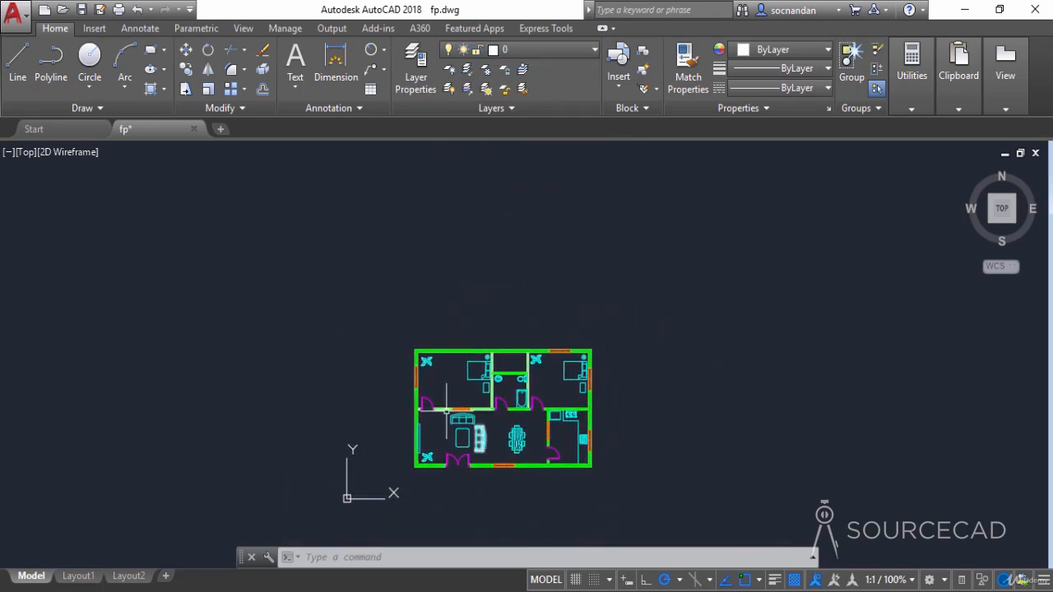
pyautogui.click(25, 69)
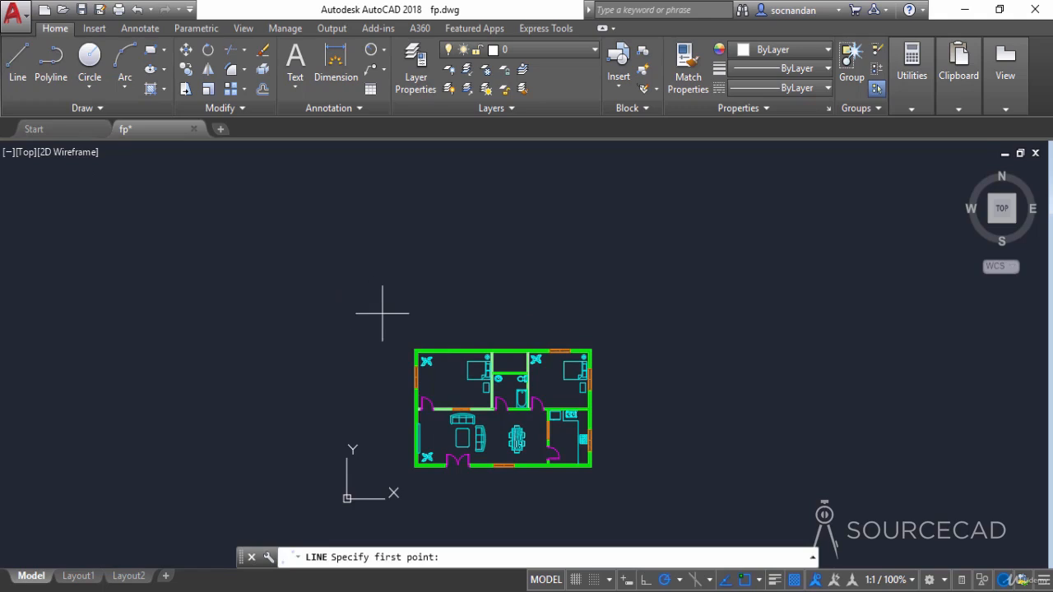
pyautogui.click(416, 353)
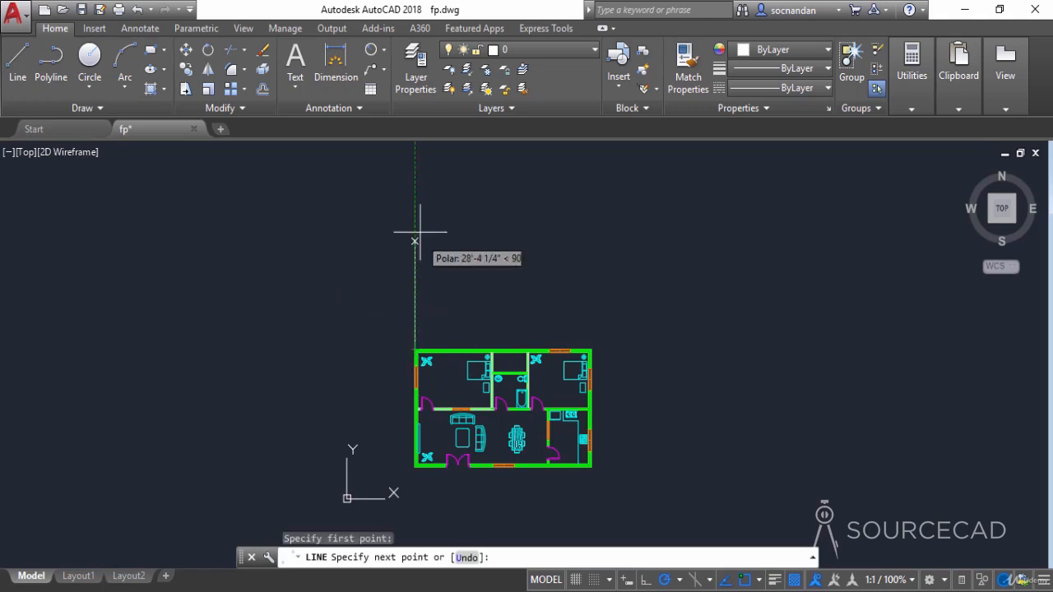
pyautogui.moveTo(415, 160); pyautogui.dragTo(425, 236, button='middle')
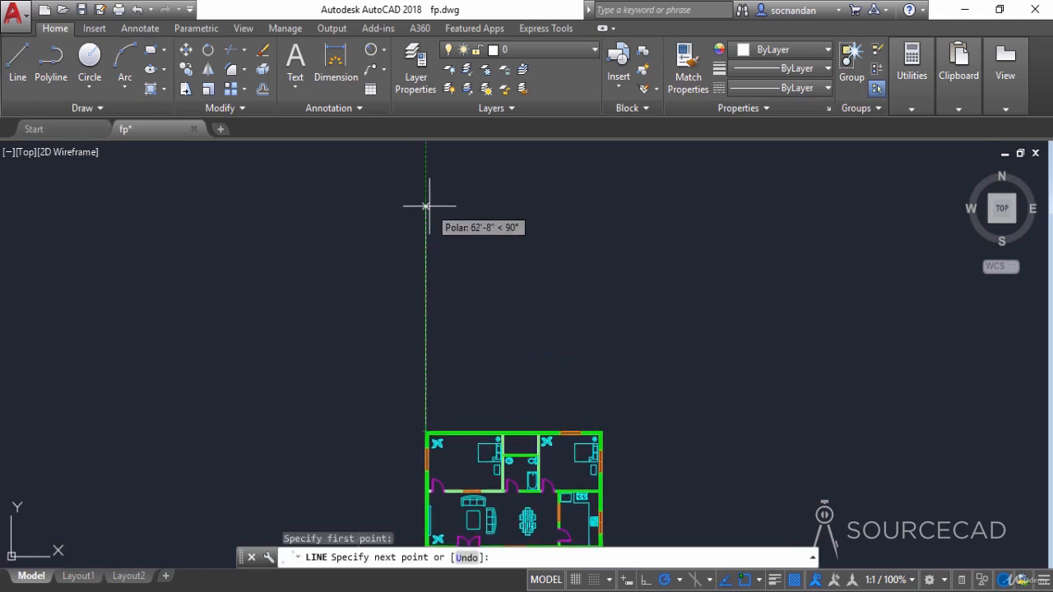
pyautogui.click(425, 205)
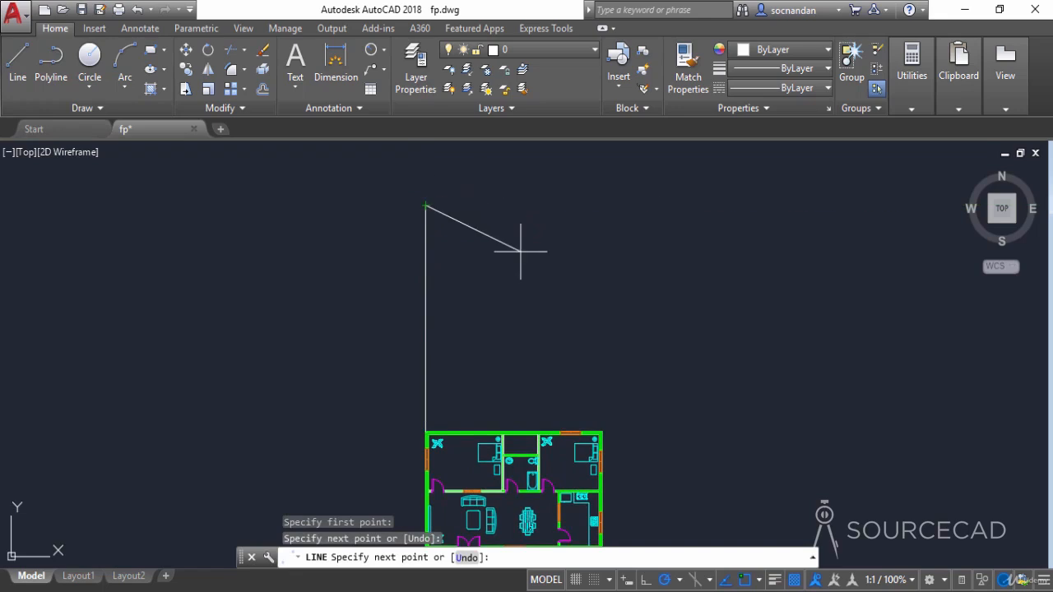
pyautogui.press('Return')
# Step: Draw a vertical line of about the same length straight up from the plan's upper-right outer wall corner
pyautogui.press('Return')
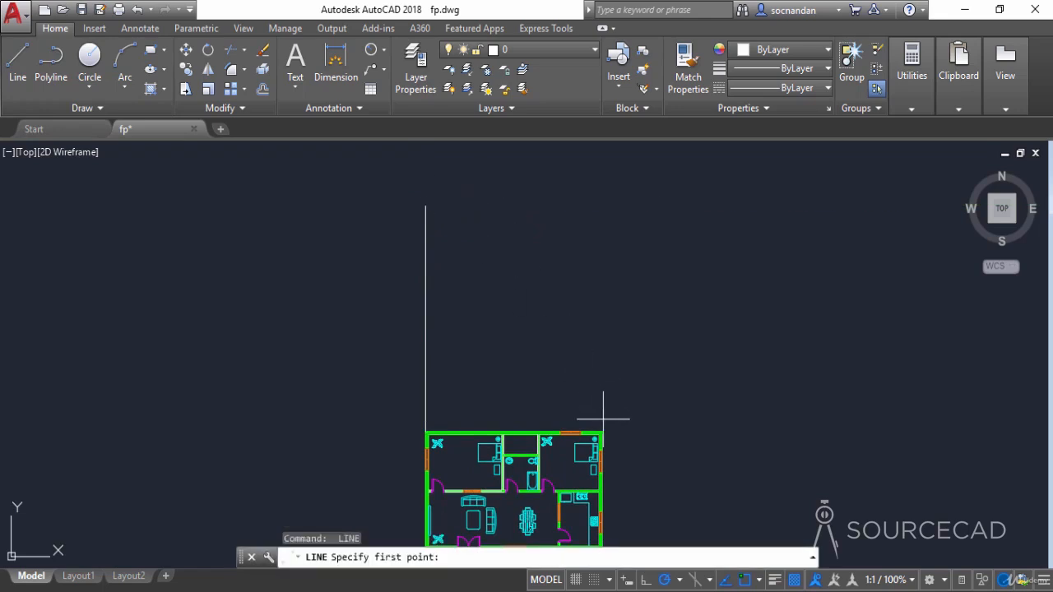
pyautogui.click(602, 430)
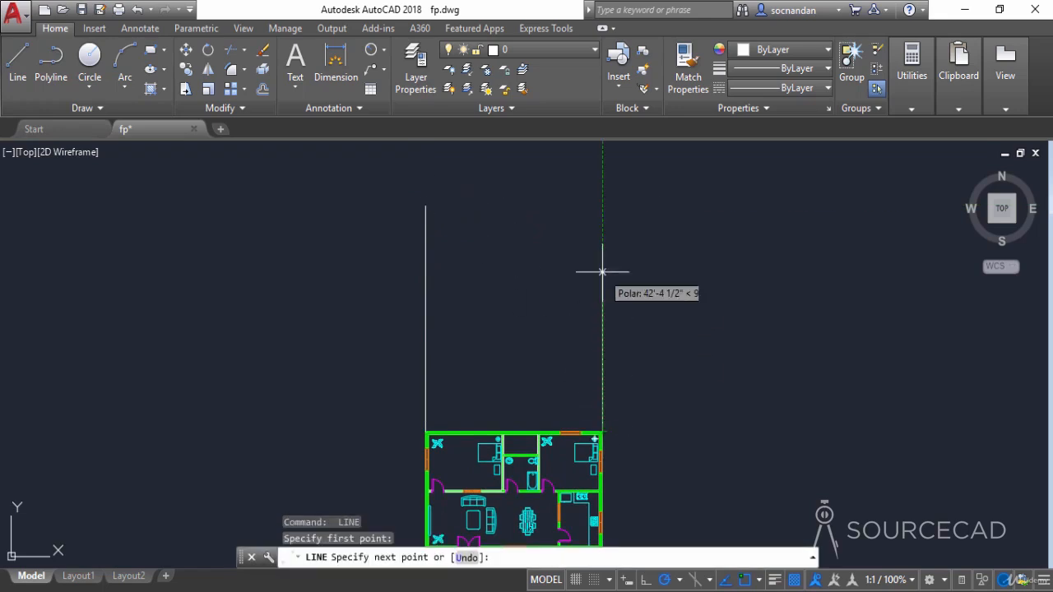
pyautogui.click(602, 210)
pyautogui.press('Return')
# Step: Draw a vertical line straight up from the left jamb of the front double door to near the outer projection lines' upper ends
pyautogui.press('Return')
pyautogui.moveTo(540, 359); pyautogui.dragTo(527, 277, button='middle')
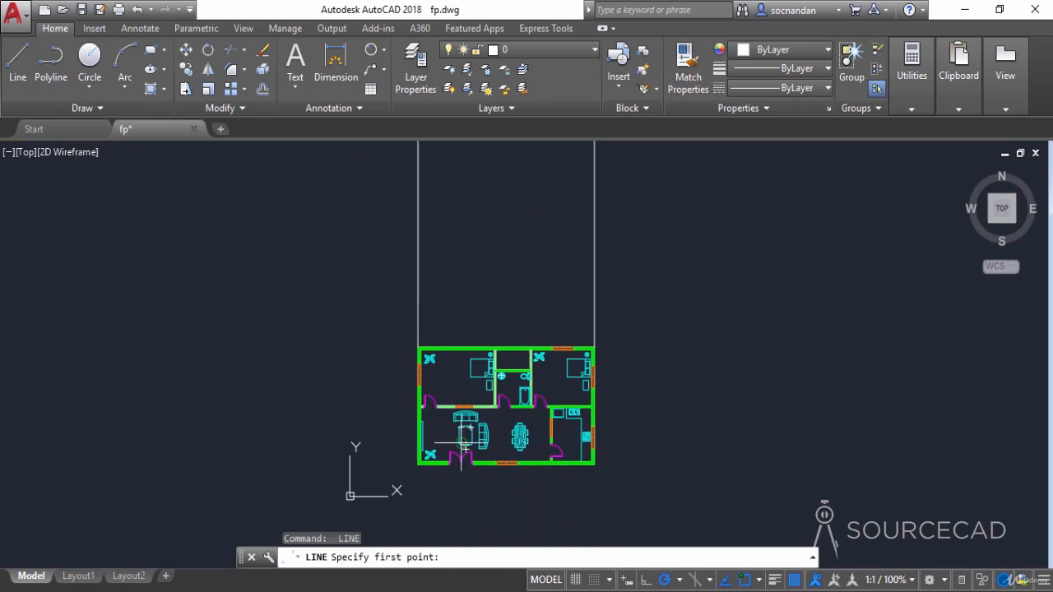
pyautogui.scroll(8, 465, 447)
pyautogui.moveTo(470, 435); pyautogui.dragTo(469, 357, button='middle')
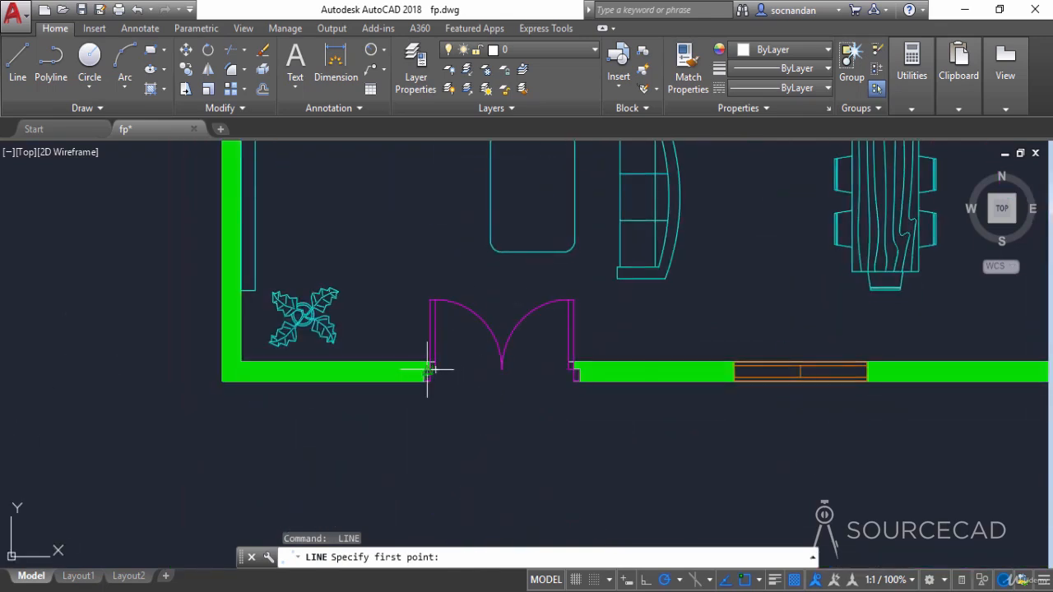
pyautogui.scroll(5, 429, 367)
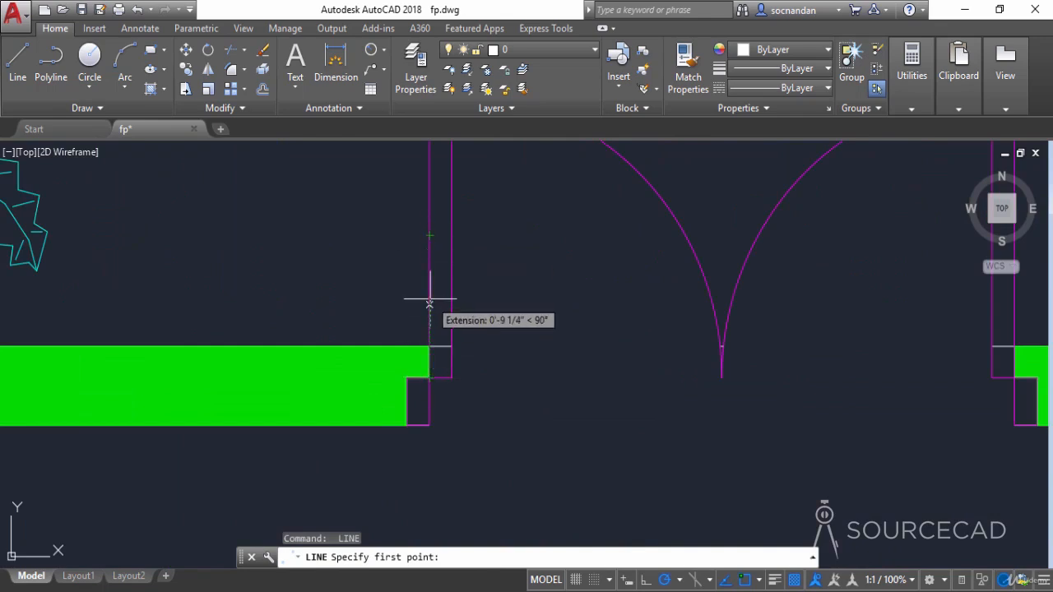
pyautogui.click(430, 362)
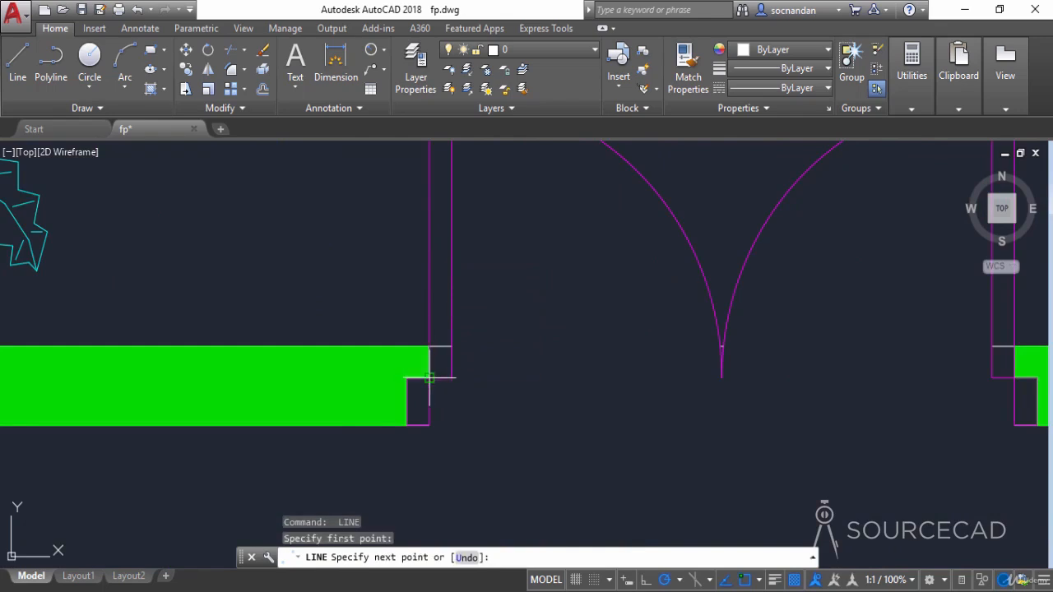
pyautogui.scroll(-5, 430, 362)
pyautogui.moveTo(428, 263); pyautogui.dragTo(419, 466, button='middle')
pyautogui.scroll(-10, 418, 467)
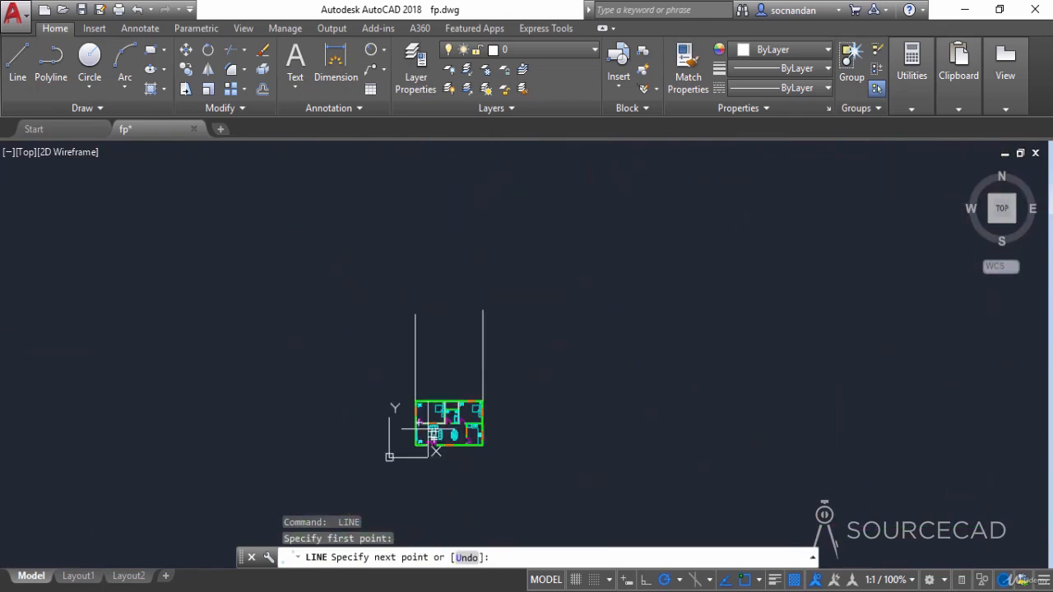
pyautogui.click(428, 315)
pyautogui.press('Return')
# Step: Draw a vertical line from the right jamb of the front double door up to about the height of the neighbouring line
pyautogui.press('Return')
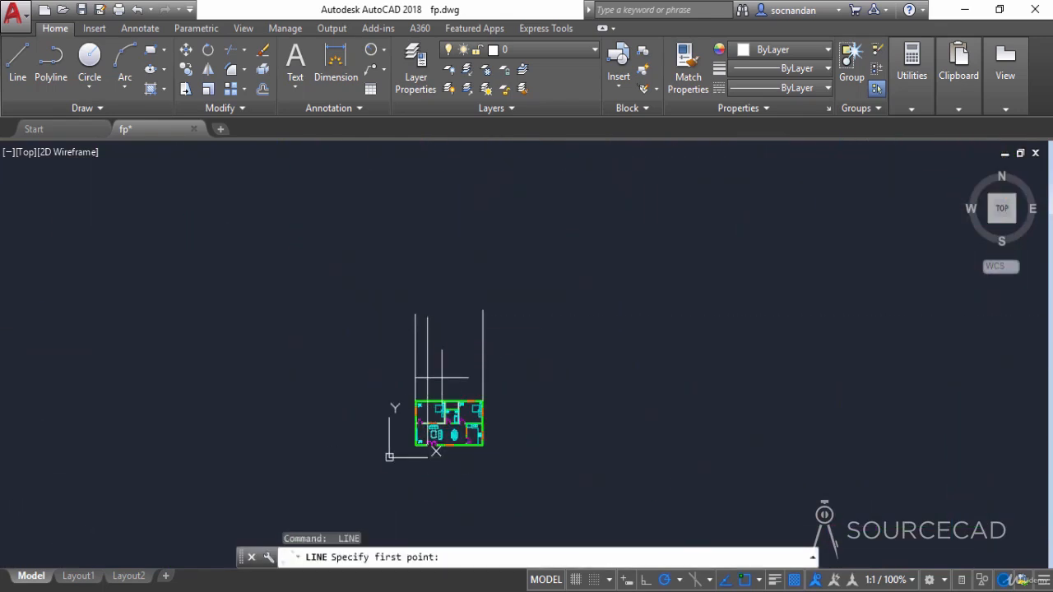
pyautogui.scroll(10, 436, 444)
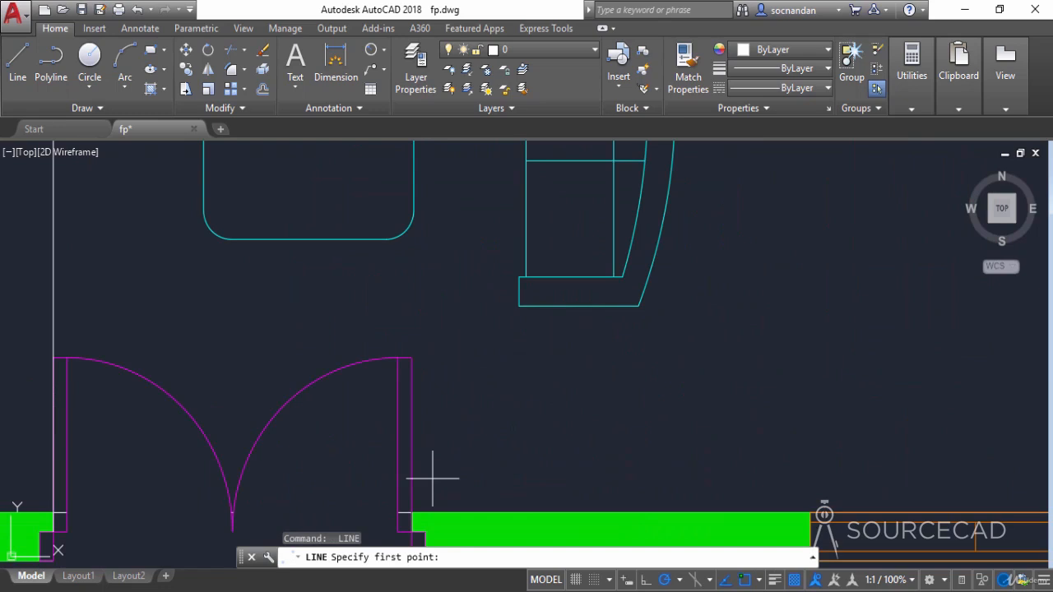
pyautogui.moveTo(418, 446); pyautogui.dragTo(446, 375, button='middle')
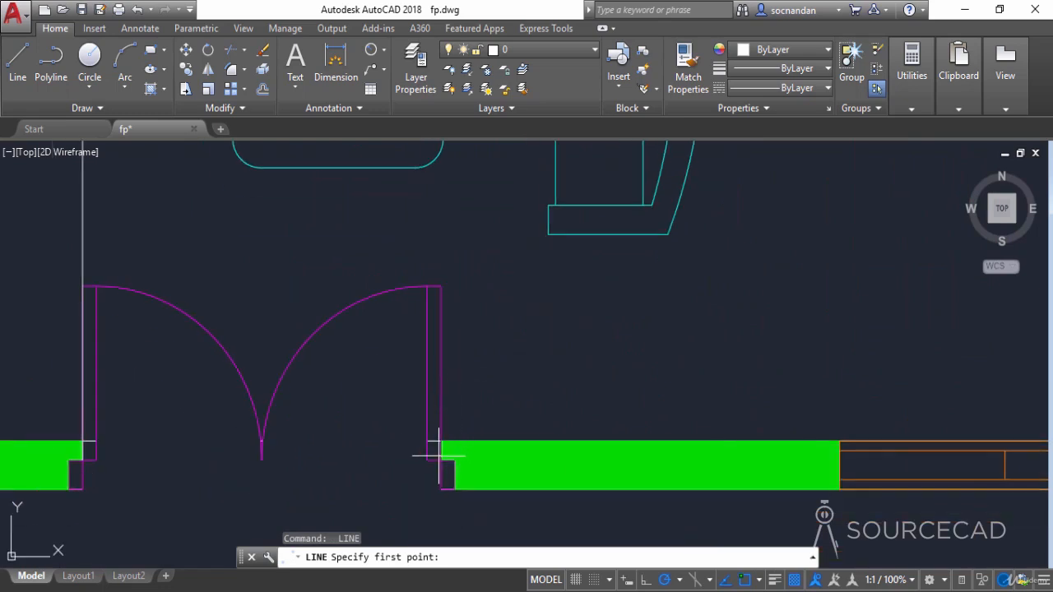
pyautogui.click(437, 448)
pyautogui.scroll(-8, 465, 247)
pyautogui.scroll(-2, 463, 239)
pyautogui.moveTo(441, 367); pyautogui.dragTo(443, 408, button='middle')
pyautogui.moveTo(469, 264); pyautogui.dragTo(458, 397, button='middle')
pyautogui.moveTo(459, 180); pyautogui.dragTo(453, 233, button='middle')
pyautogui.click(448, 200)
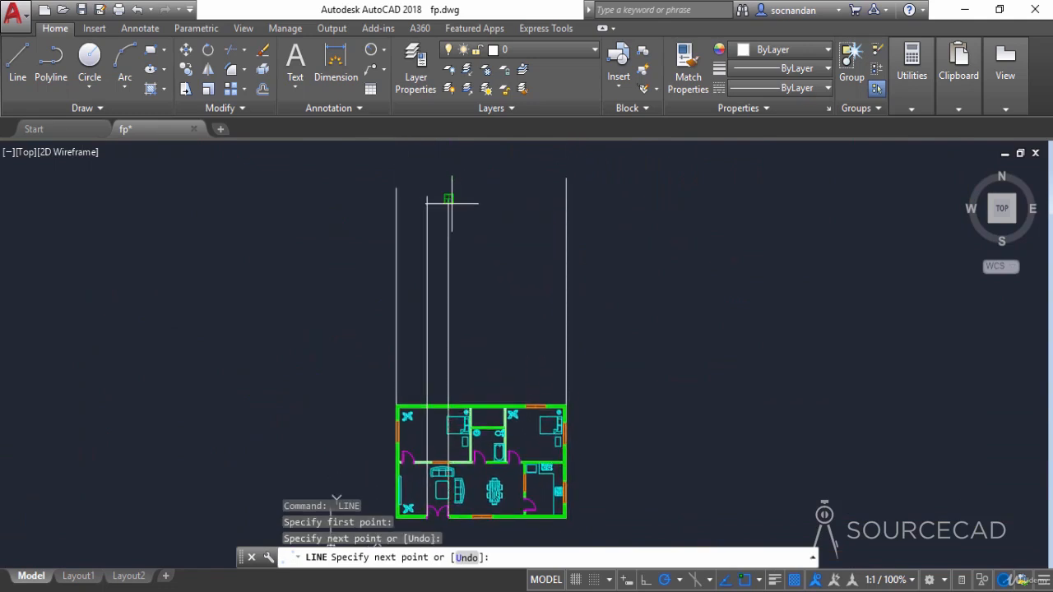
pyautogui.press('Return')
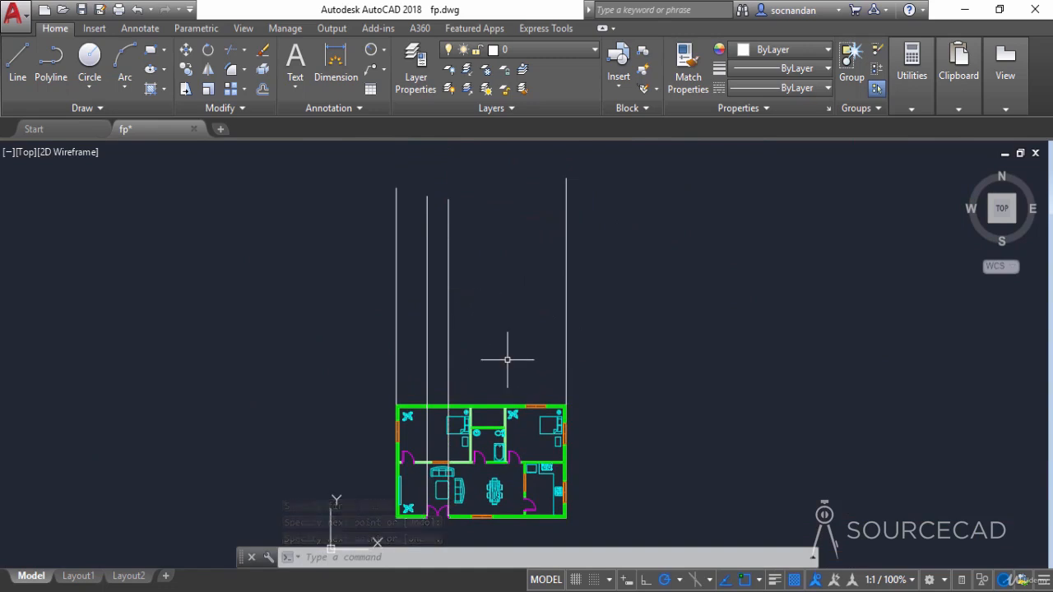
# Step: Turn on Ortho mode and draw a vertical line straight up from the left edge of the front wall window
pyautogui.click(648, 581)
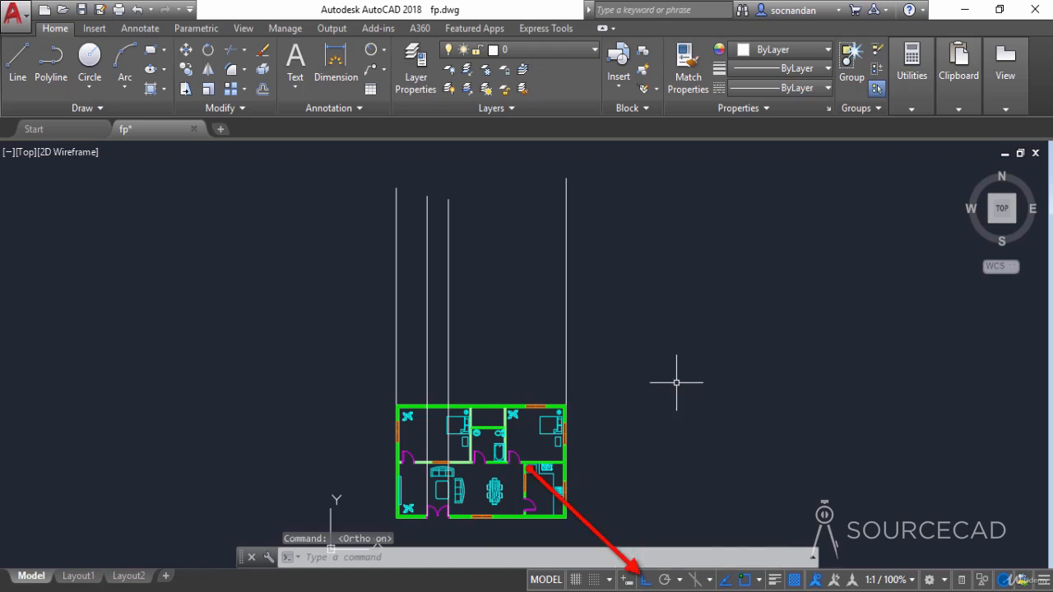
pyautogui.click(27, 79)
pyautogui.scroll(5, 481, 518)
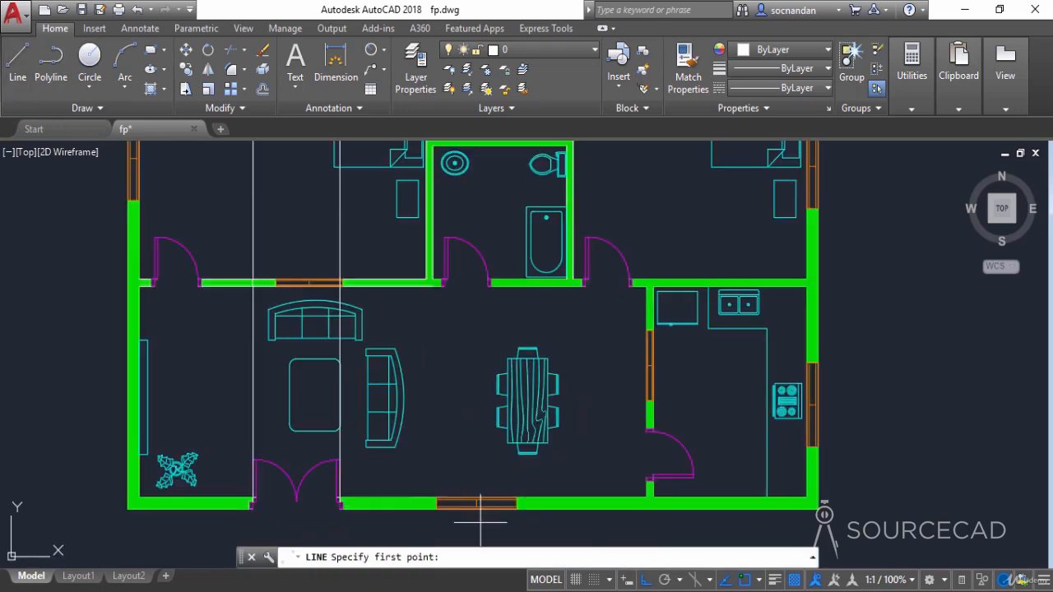
pyautogui.scroll(4, 480, 520)
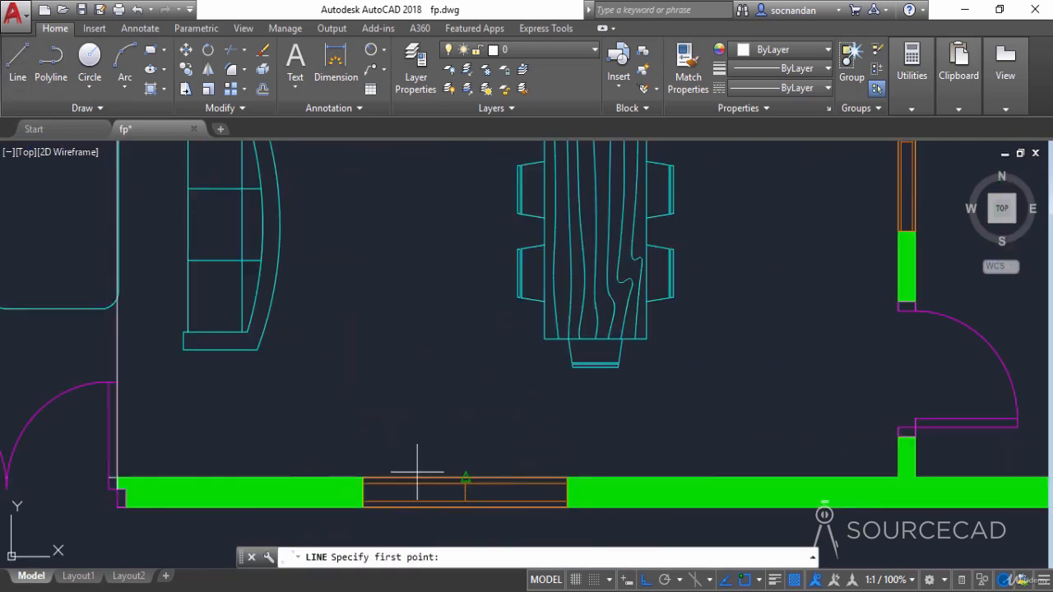
pyautogui.click(363, 480)
pyautogui.scroll(-4, 363, 481)
pyautogui.scroll(-5, 367, 474)
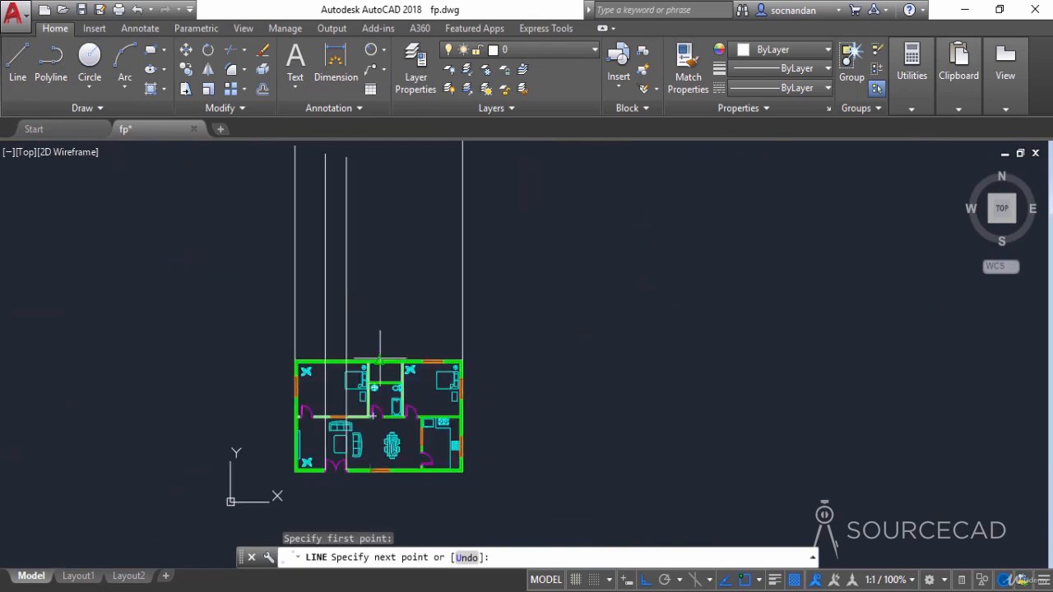
pyautogui.click(371, 154)
pyautogui.press('Return')
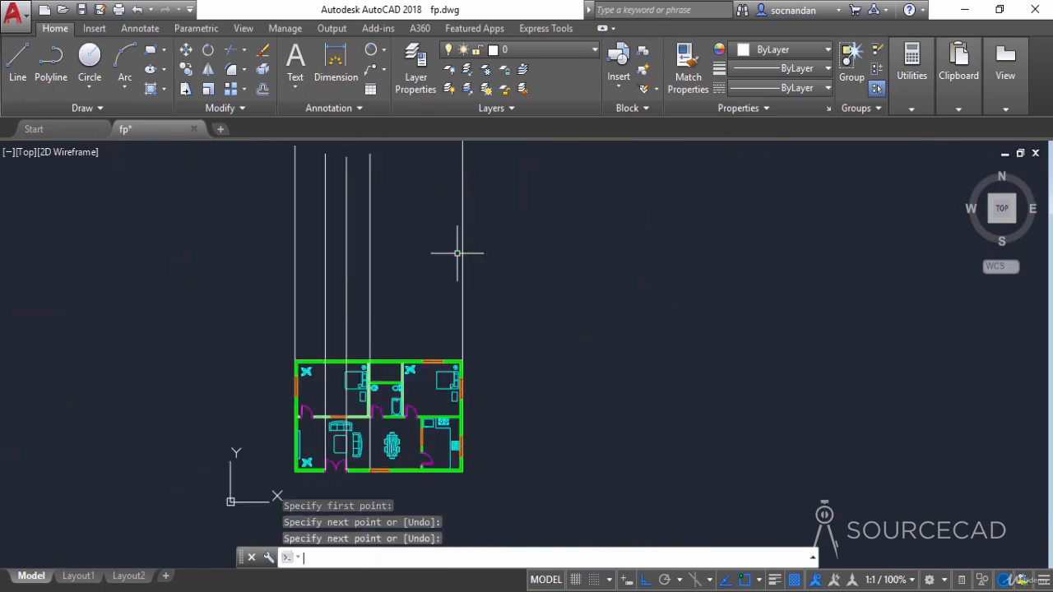
# Step: Draw a vertical line straight up from the right edge of the front wall window, matching the other projection lines' height
pyautogui.press('Return')
pyautogui.scroll(5, 392, 448)
pyautogui.scroll(-3, 470, 299)
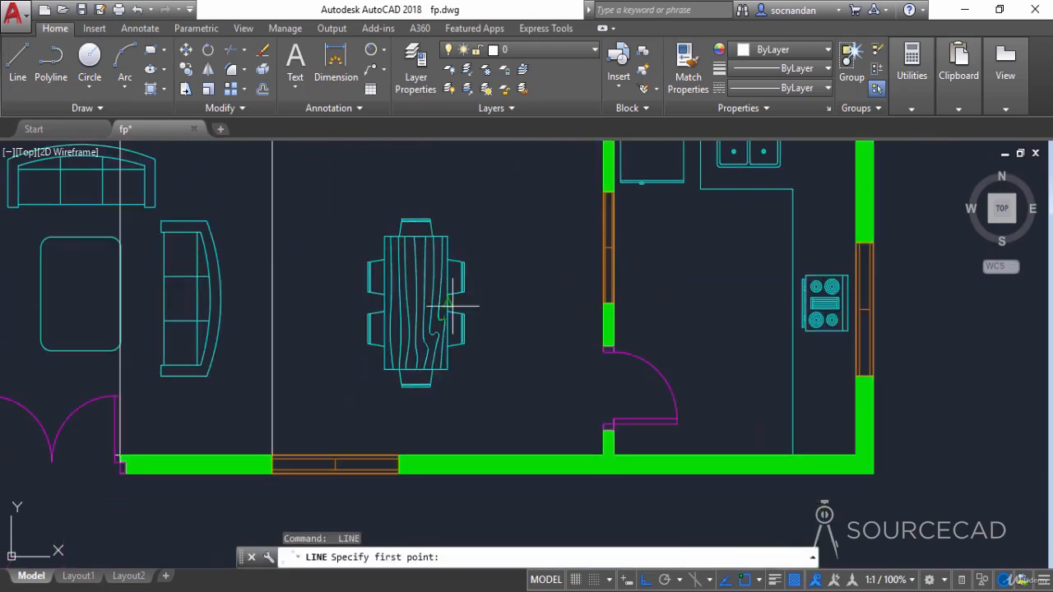
pyautogui.click(399, 463)
pyautogui.scroll(-2, 415, 362)
pyautogui.scroll(-4, 415, 354)
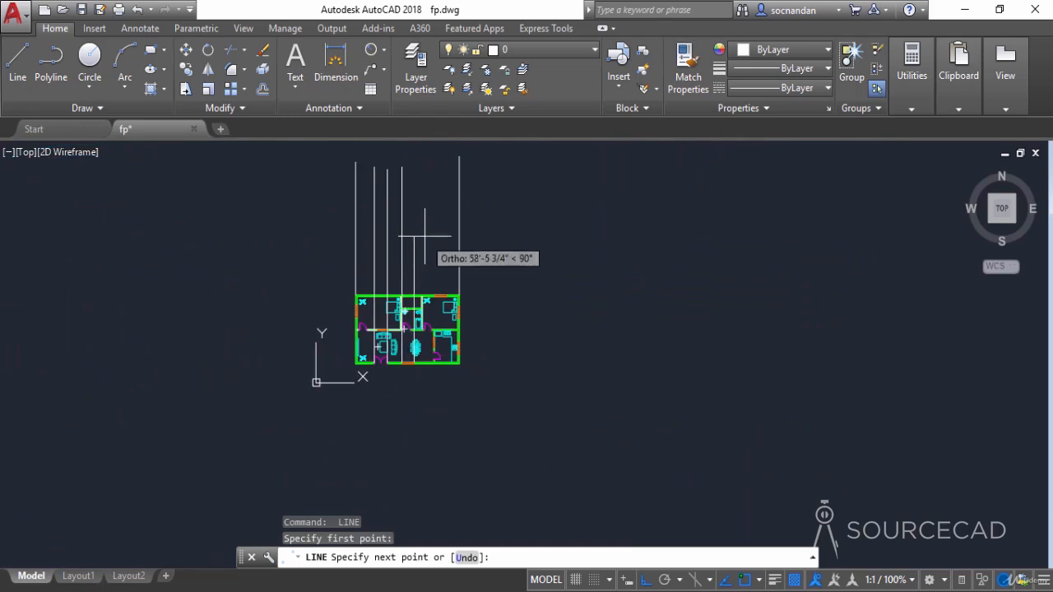
pyautogui.click(459, 156)
pyautogui.press('Return')
# Step: Draw a vertical line straight up from where the kitchen partition's left face meets the front wall
pyautogui.press('Return')
pyautogui.scroll(10, 411, 345)
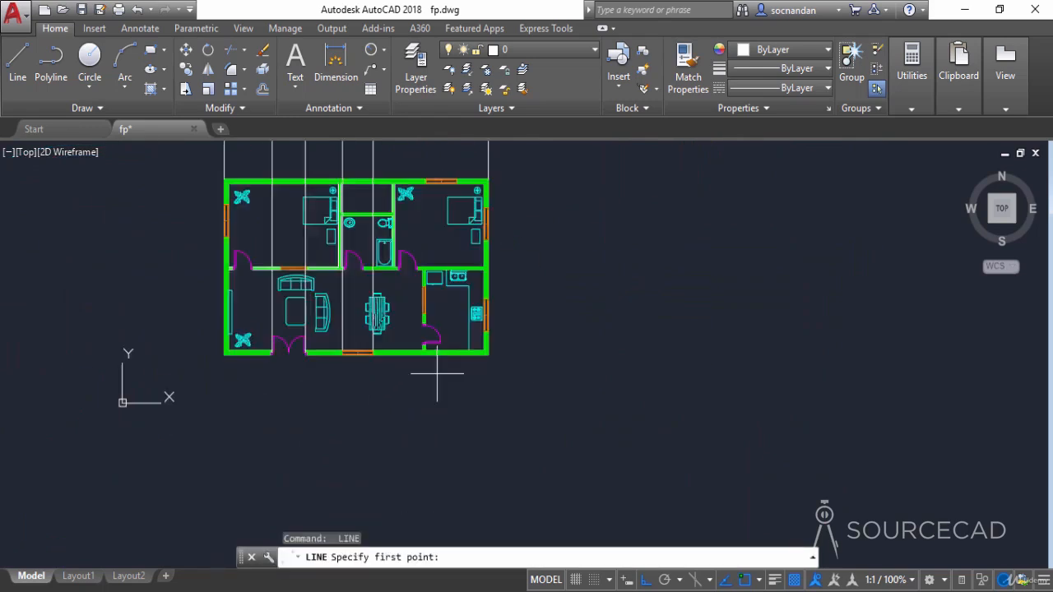
pyautogui.click(381, 312)
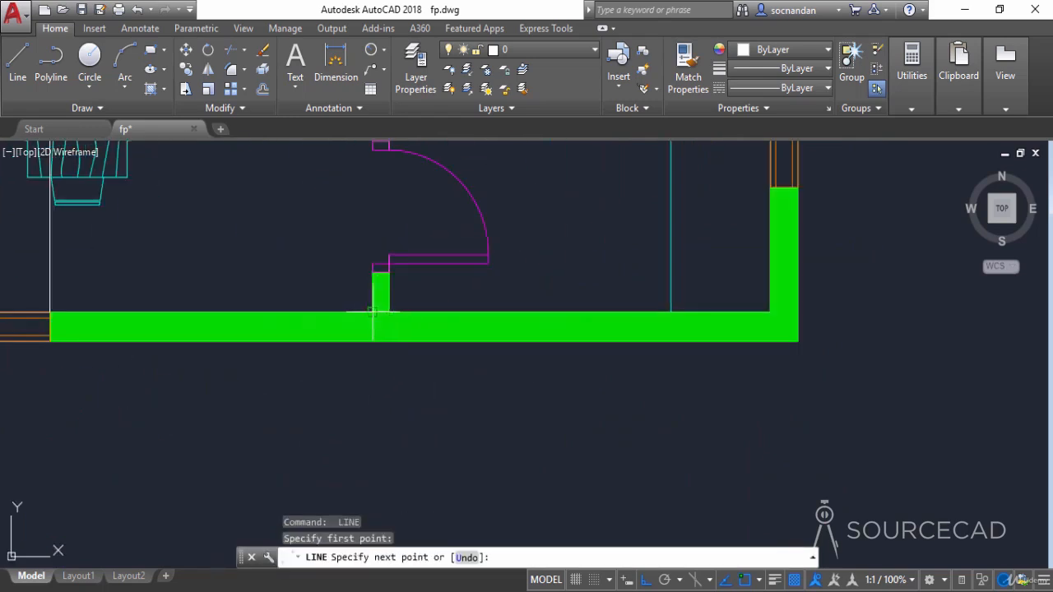
pyautogui.scroll(-6, 381, 311)
pyautogui.moveTo(386, 197); pyautogui.dragTo(368, 382, button='middle')
pyautogui.press('Return')
# Step: Draw a horizontal line above the plan crossing all projection lines and extending past both sides, and turn polar tracking back on
pyautogui.moveTo(455, 331)
pyautogui.mouseDown(button='middle')
pyautogui.moveTo(637, 287)
pyautogui.moveTo(590, 370)
pyautogui.mouseUp(button='middle')
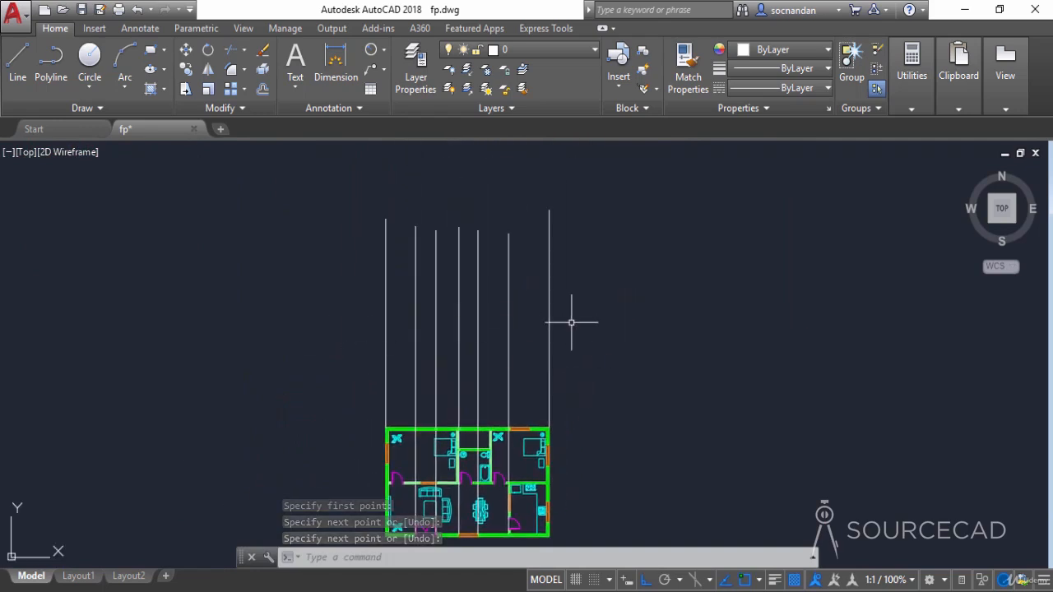
pyautogui.click(20, 66)
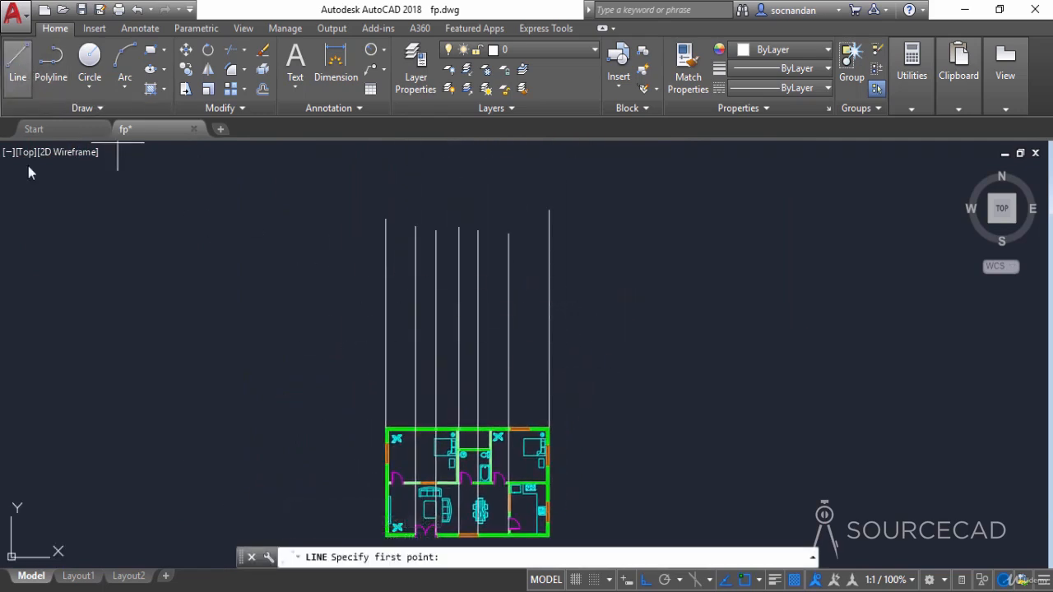
pyautogui.click(335, 341)
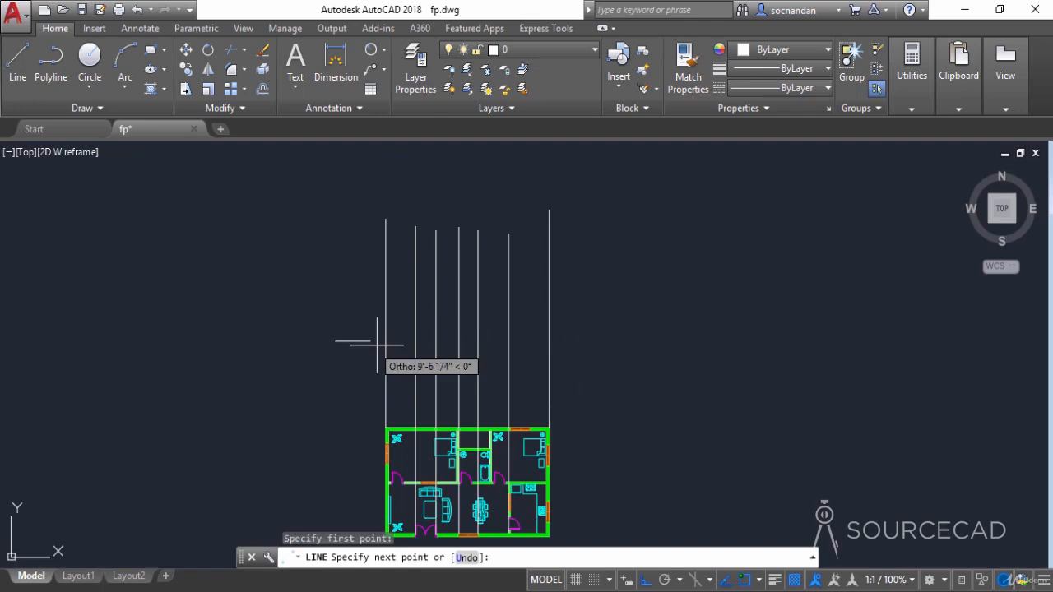
pyautogui.click(616, 340)
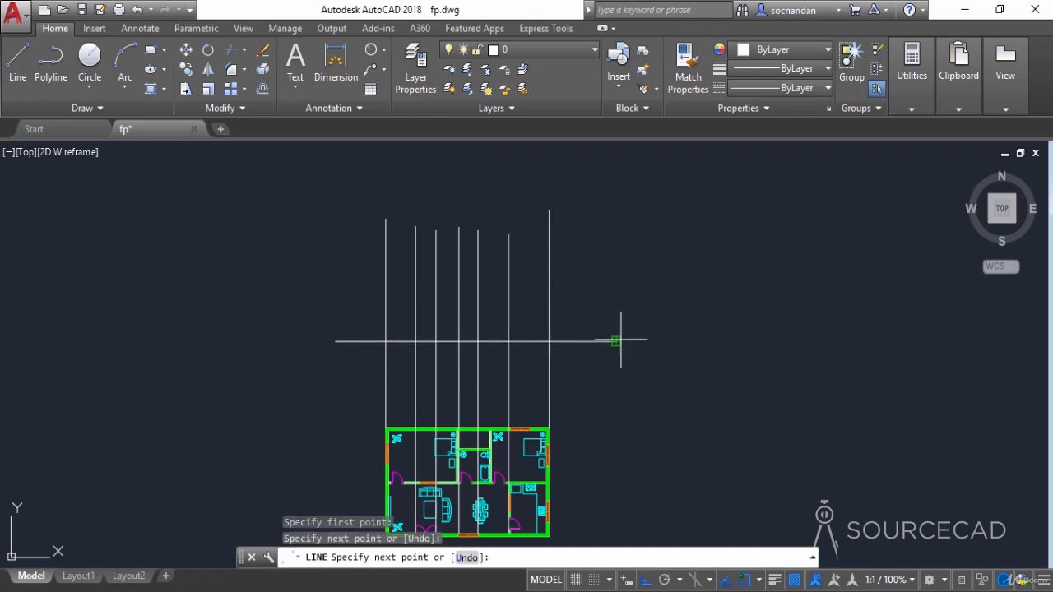
pyautogui.press('Return')
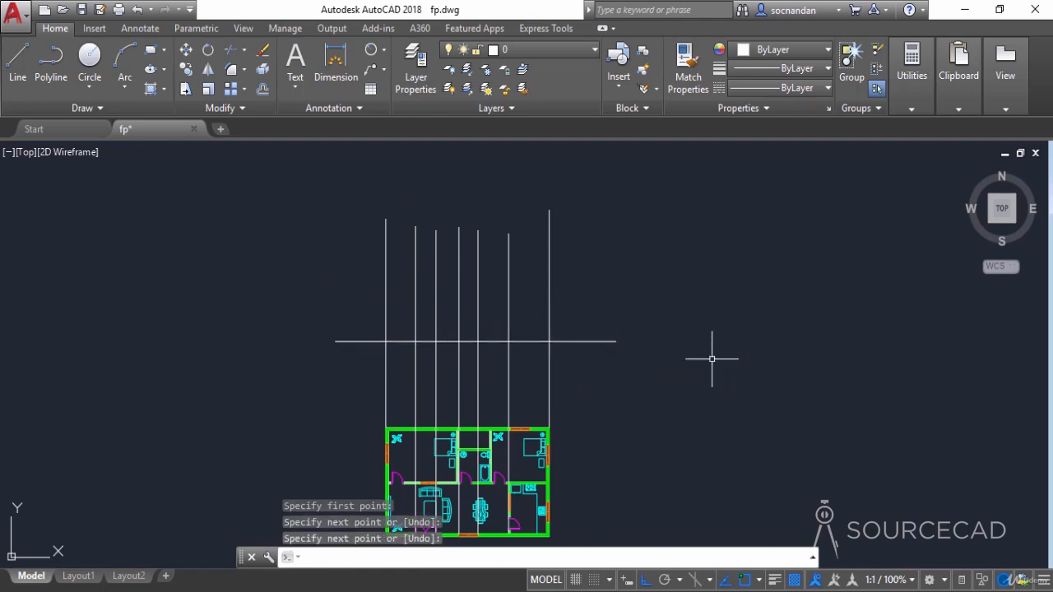
pyautogui.click(665, 580)
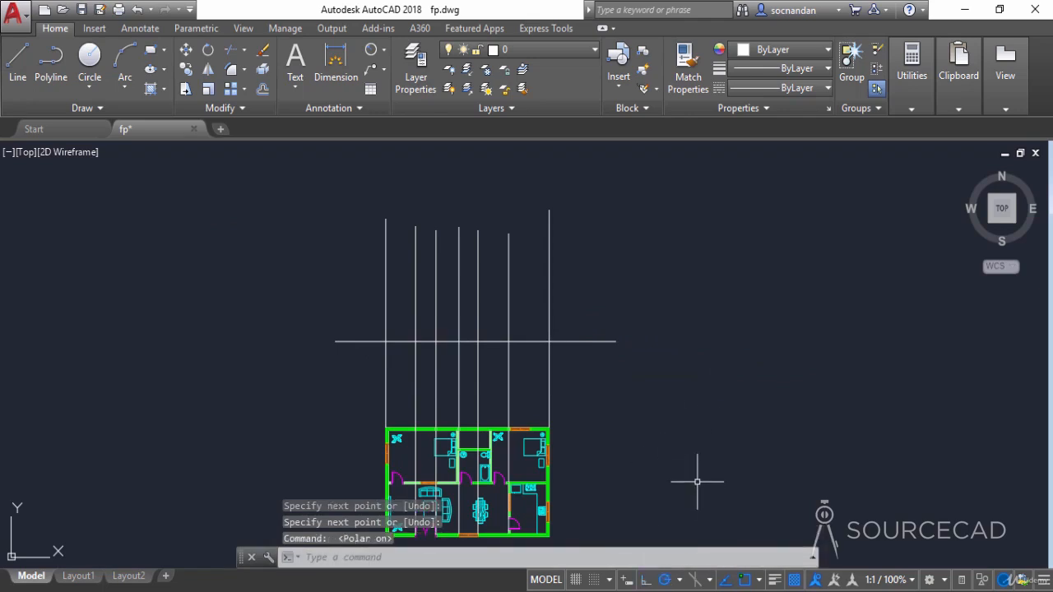
# Step: Offset the leftmost and rightmost vertical projection lines outward by 2'
pyautogui.scroll(2, 485, 343)
pyautogui.scroll(2, 482, 307)
pyautogui.moveTo(486, 302); pyautogui.dragTo(529, 417, button='middle')
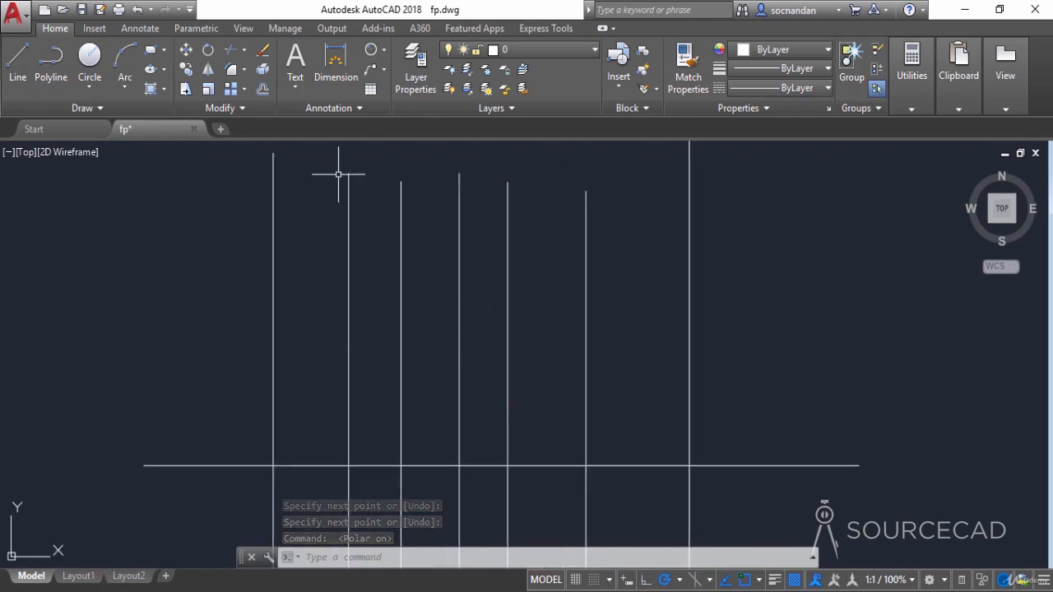
pyautogui.click(262, 89)
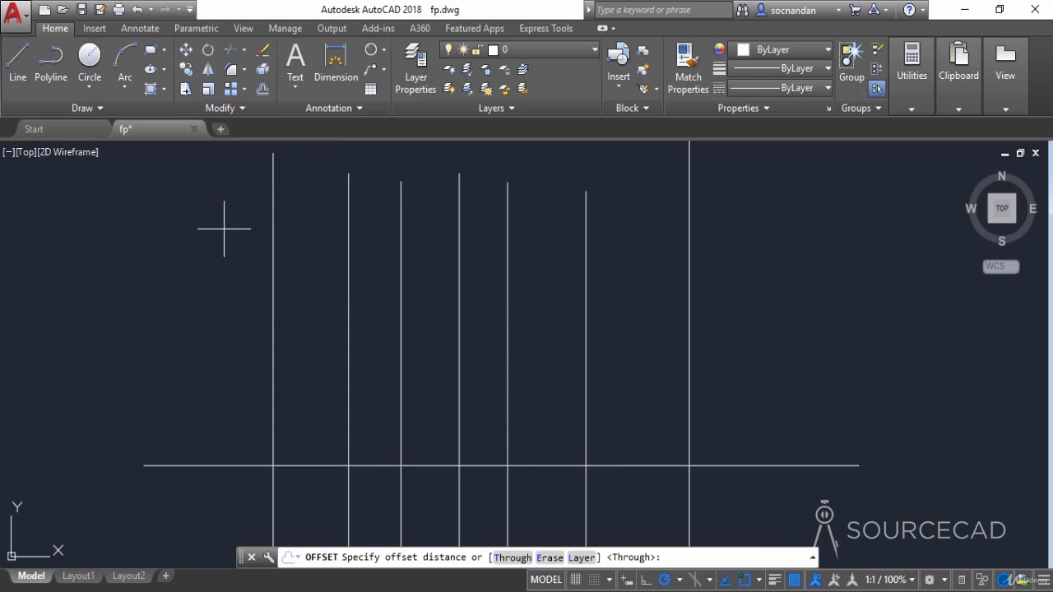
pyautogui.write("2'")
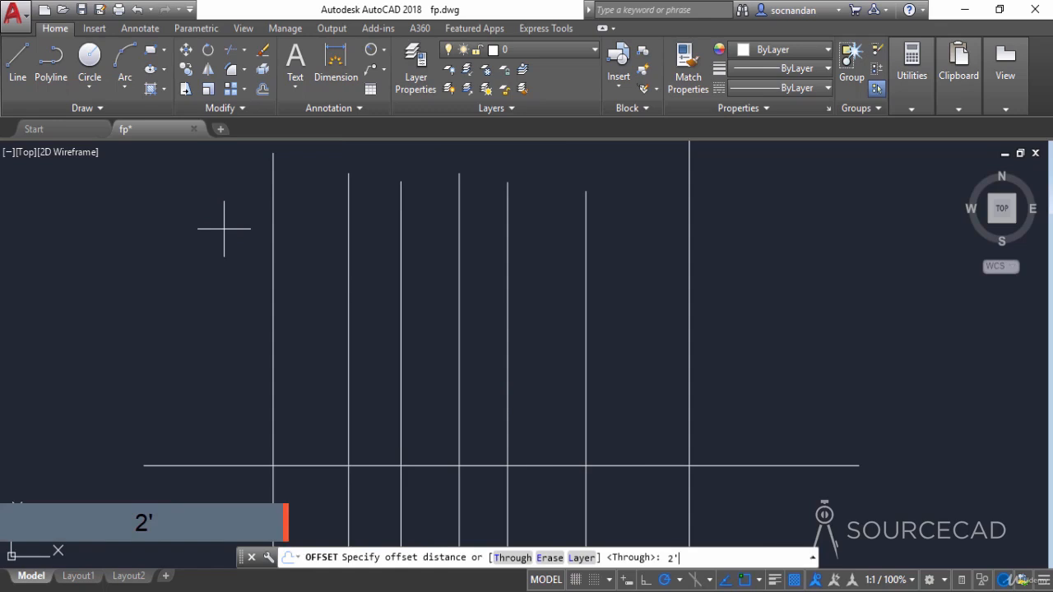
pyautogui.press('Return')
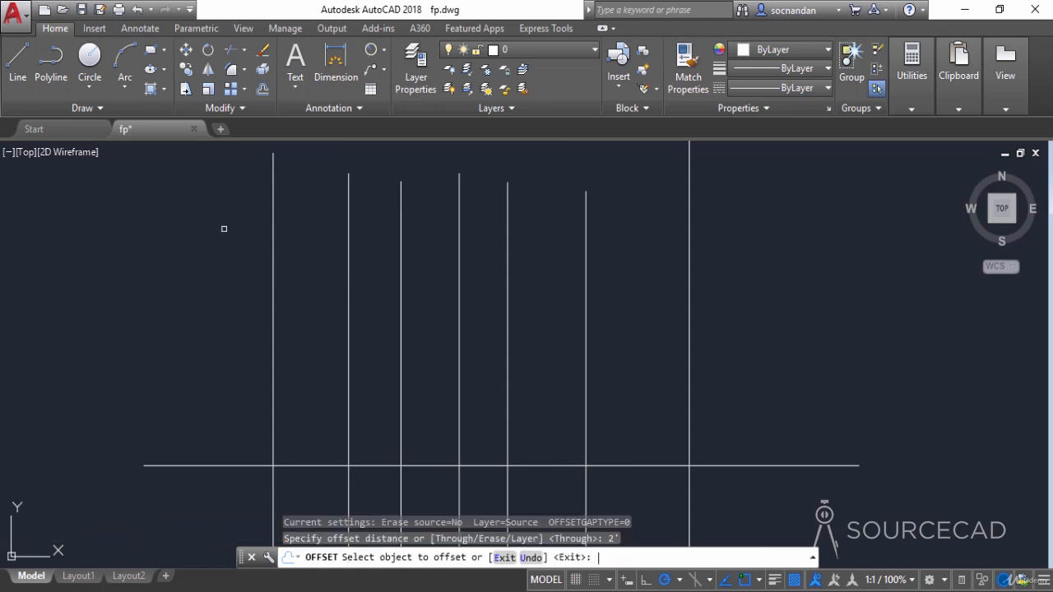
pyautogui.click(273, 244)
pyautogui.click(218, 255)
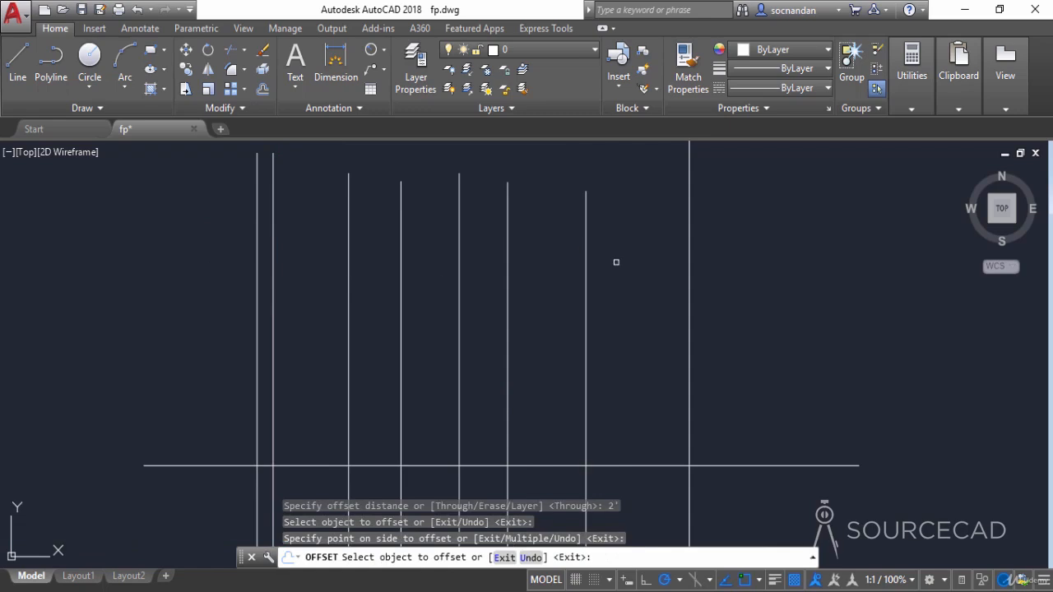
pyautogui.click(689, 260)
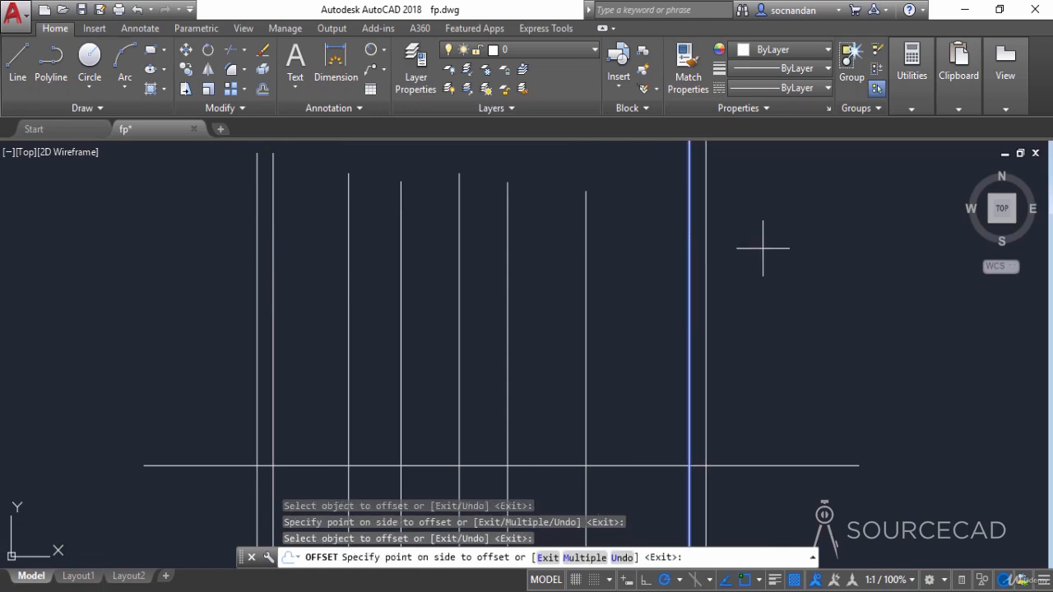
pyautogui.click(788, 292)
pyautogui.rightClick(799, 233)
pyautogui.click(826, 250)
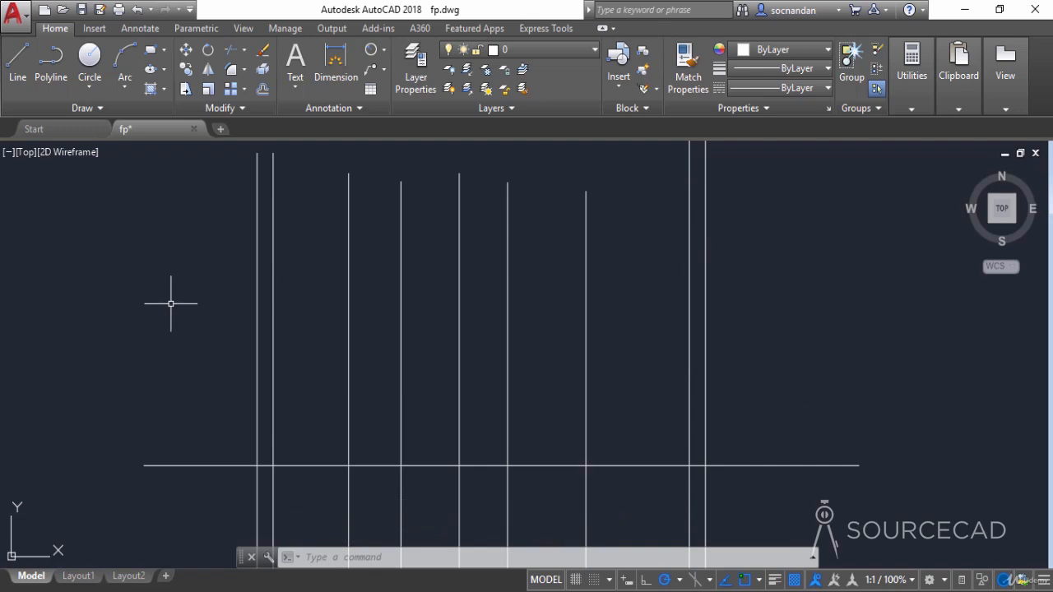
# Step: Offset the horizontal base line upward by 1'6"
pyautogui.click(263, 89)
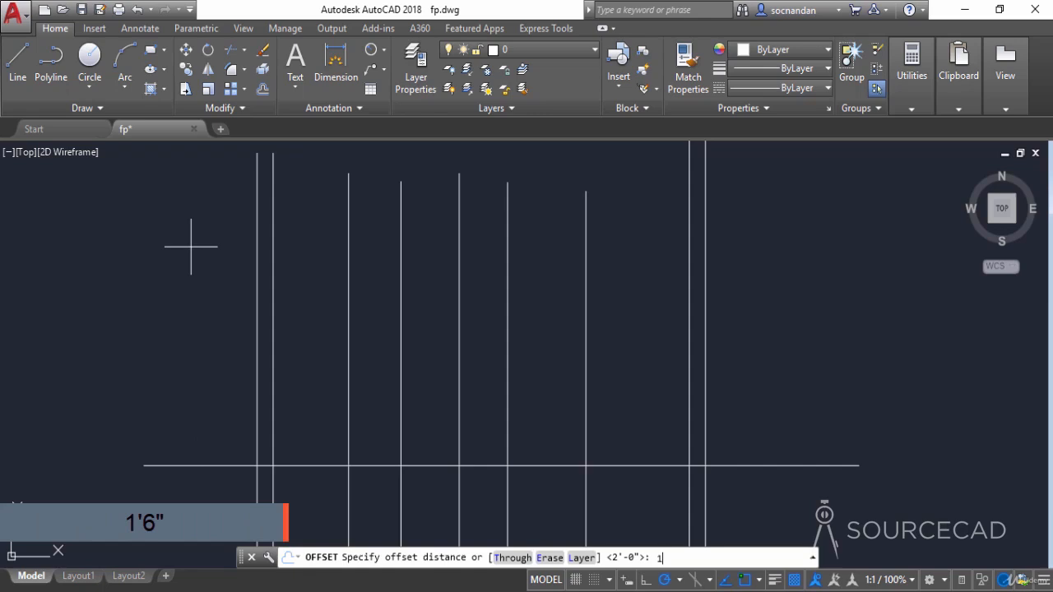
pyautogui.write('1')
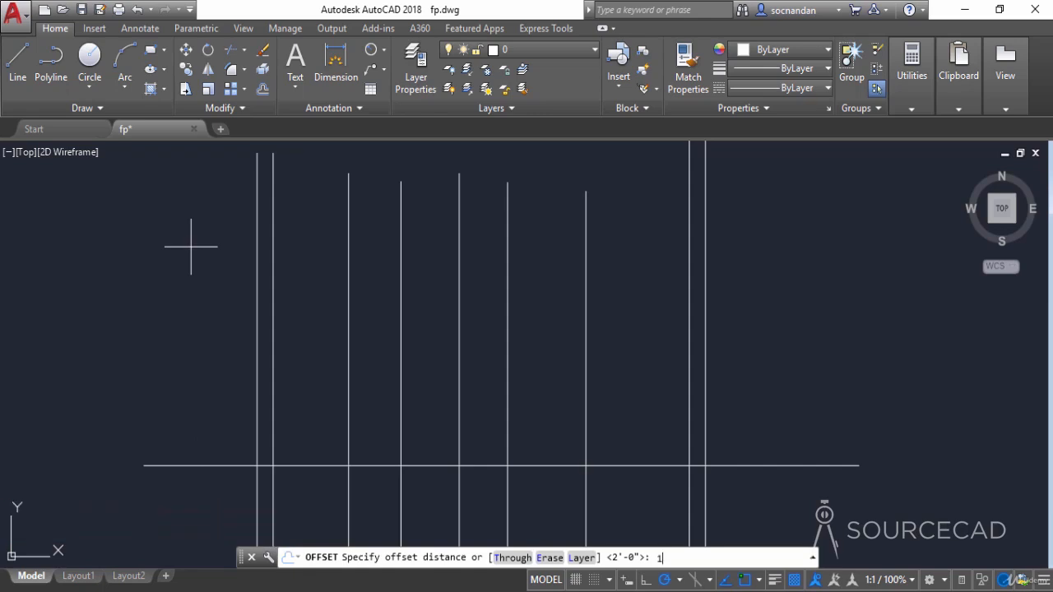
pyautogui.write('\'6"')
pyautogui.press('Return')
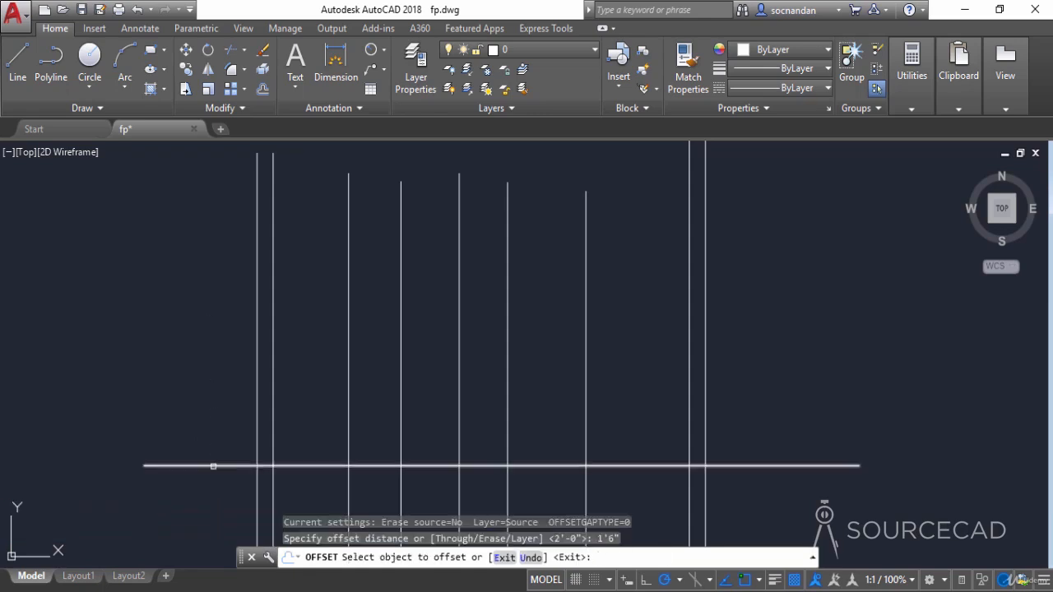
pyautogui.click(212, 466)
pyautogui.click(219, 361)
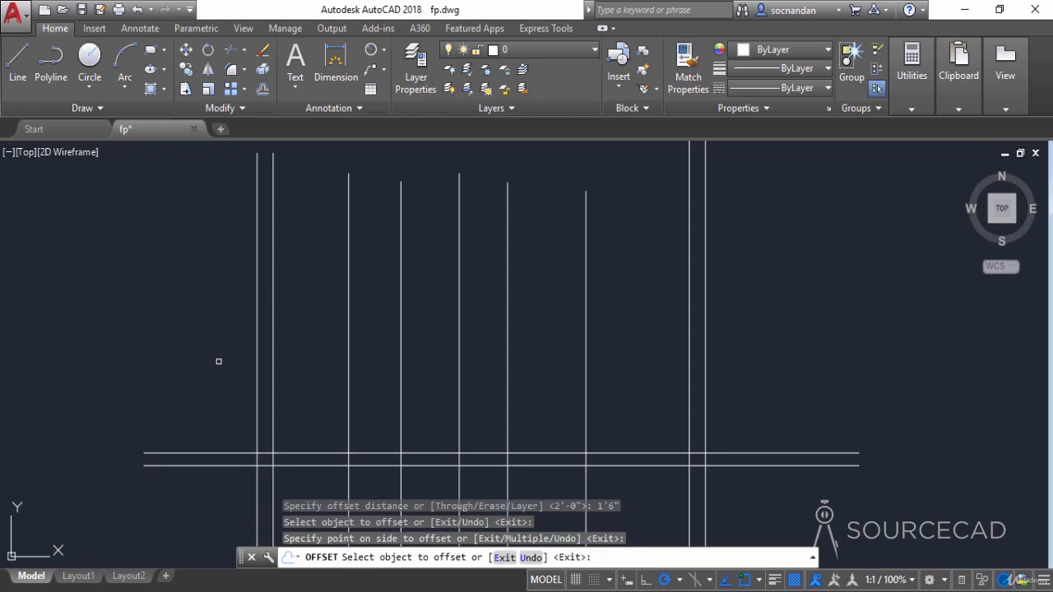
pyautogui.press('Return')
# Step: Offset the horizontal base line upward by 2' to add a second line just above the 1'6" offset
pyautogui.press('Return')
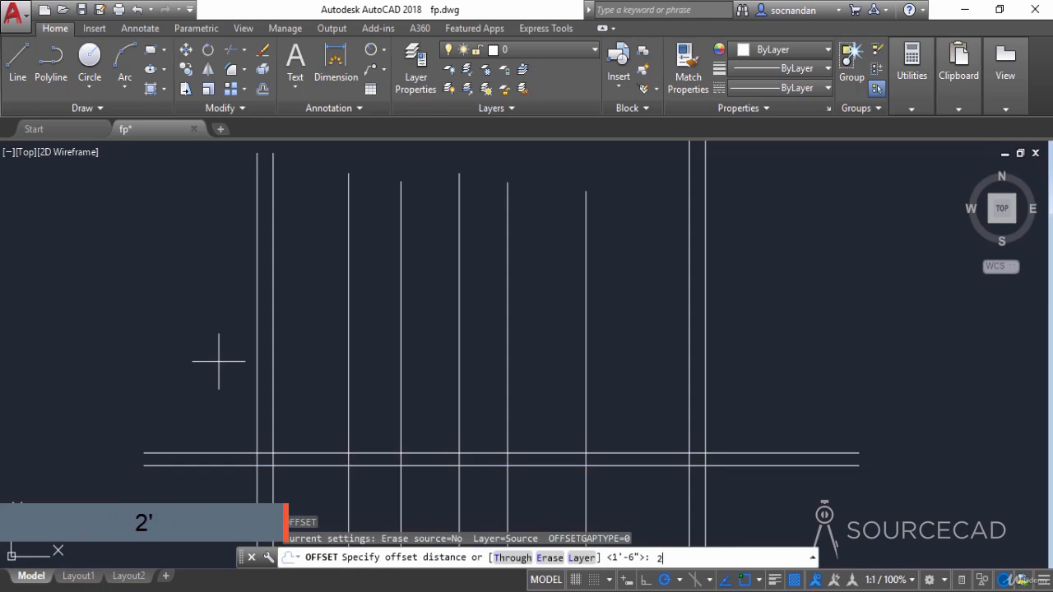
pyautogui.press('Return')
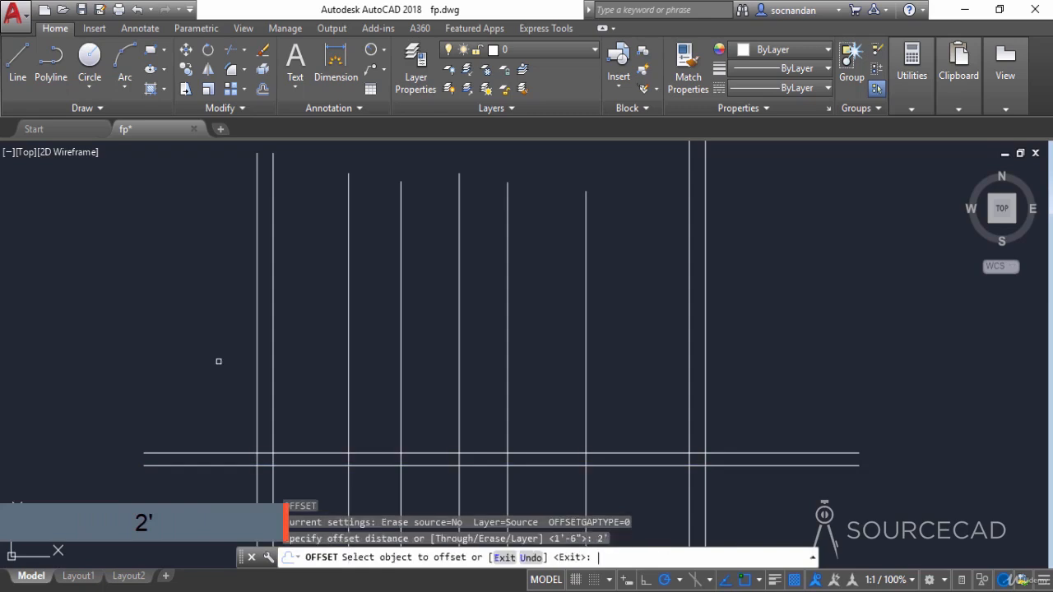
pyautogui.click(189, 453)
pyautogui.click(233, 390)
pyautogui.rightClick(234, 389)
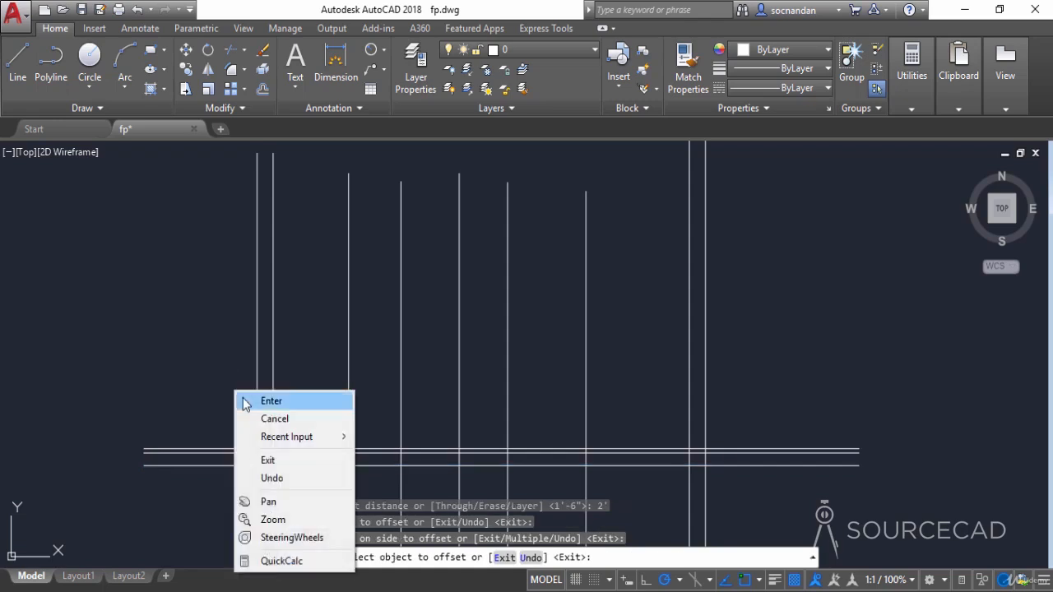
pyautogui.click(243, 398)
# Step: Offset the horizontal base line upward by 11' across the projection lines
pyautogui.press('Return')
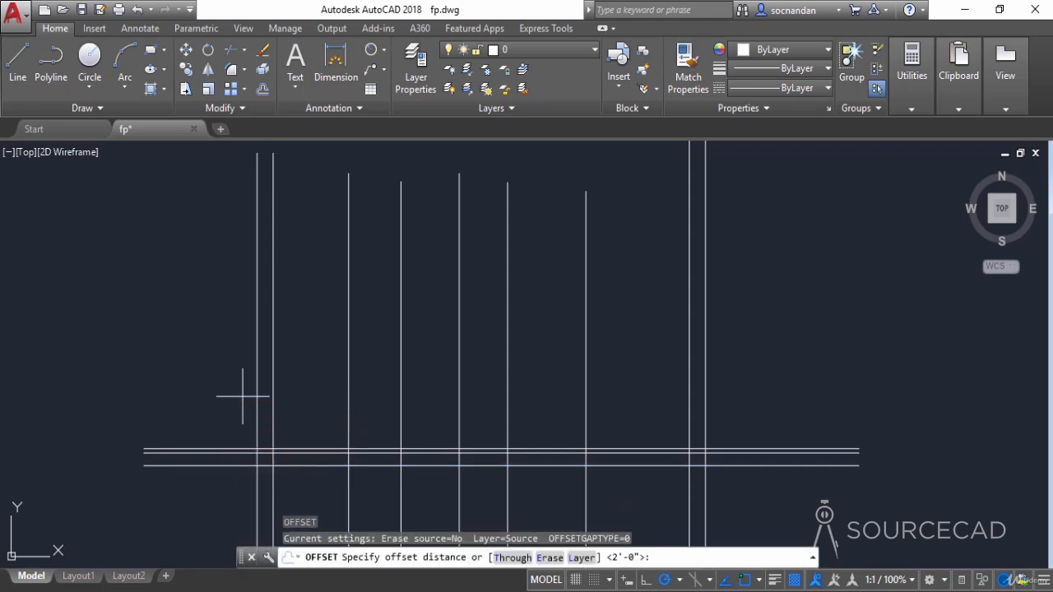
pyautogui.write("11'")
pyautogui.press('Return')
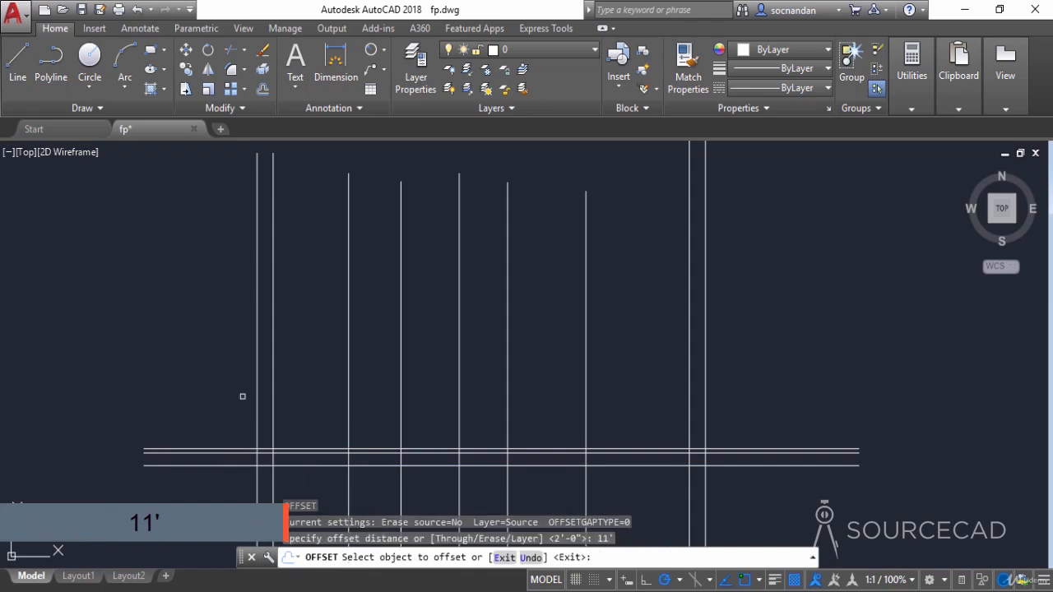
pyautogui.click(224, 450)
pyautogui.click(225, 358)
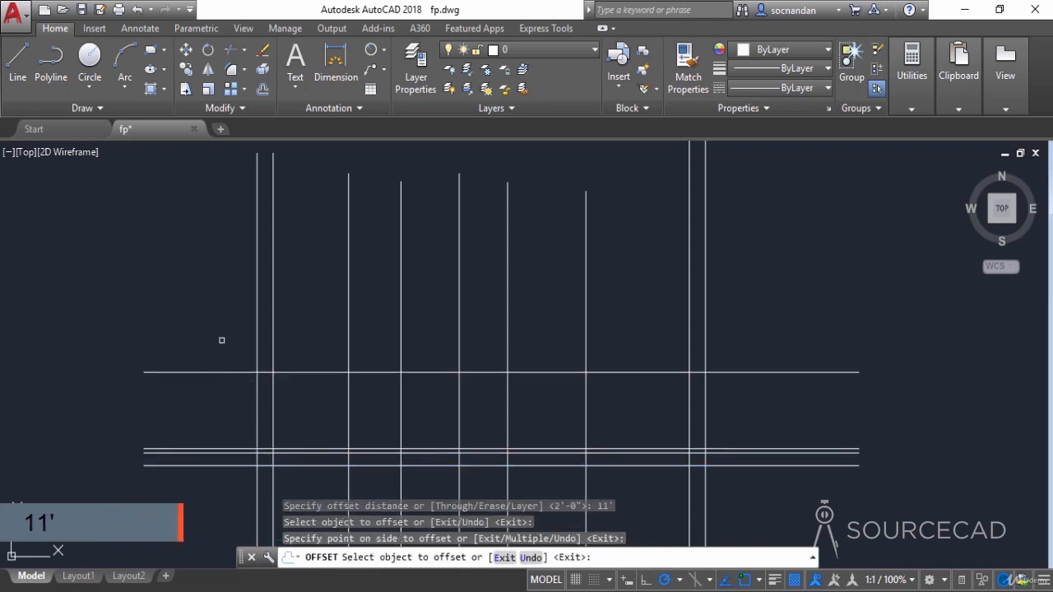
pyautogui.rightClick(221, 340)
pyautogui.click(236, 350)
# Step: Offset the horizontal base line upward by 16' across the projection lines
pyautogui.press('Return')
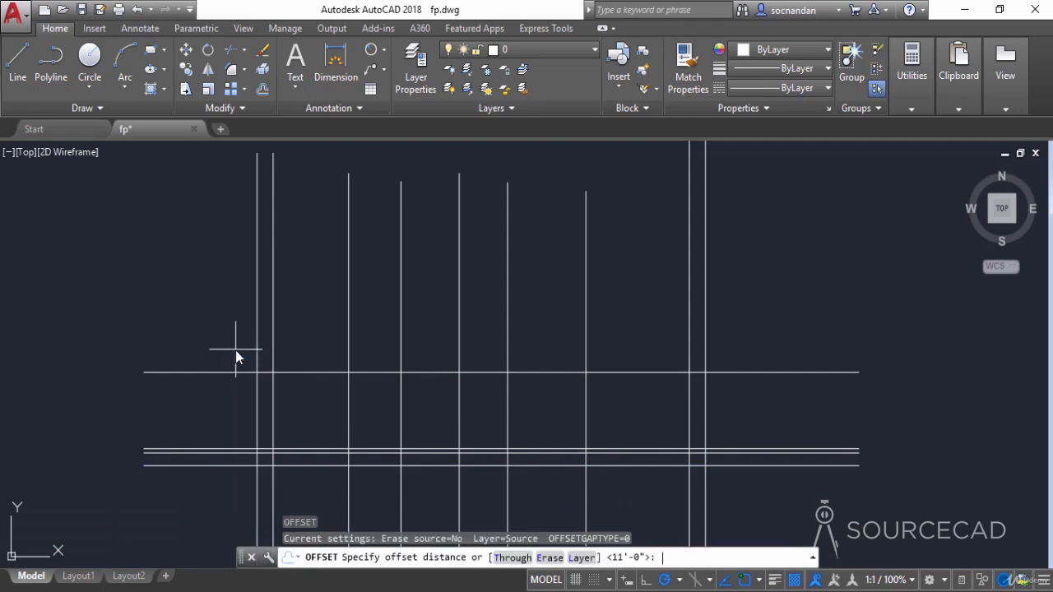
pyautogui.write("16'")
pyautogui.press('Return')
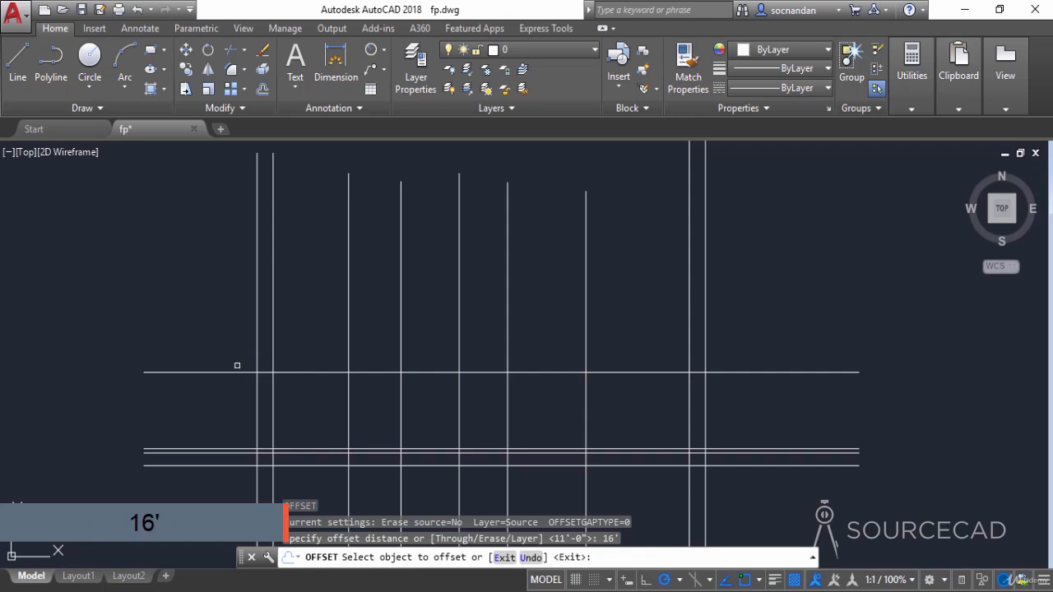
pyautogui.click(230, 465)
pyautogui.click(232, 289)
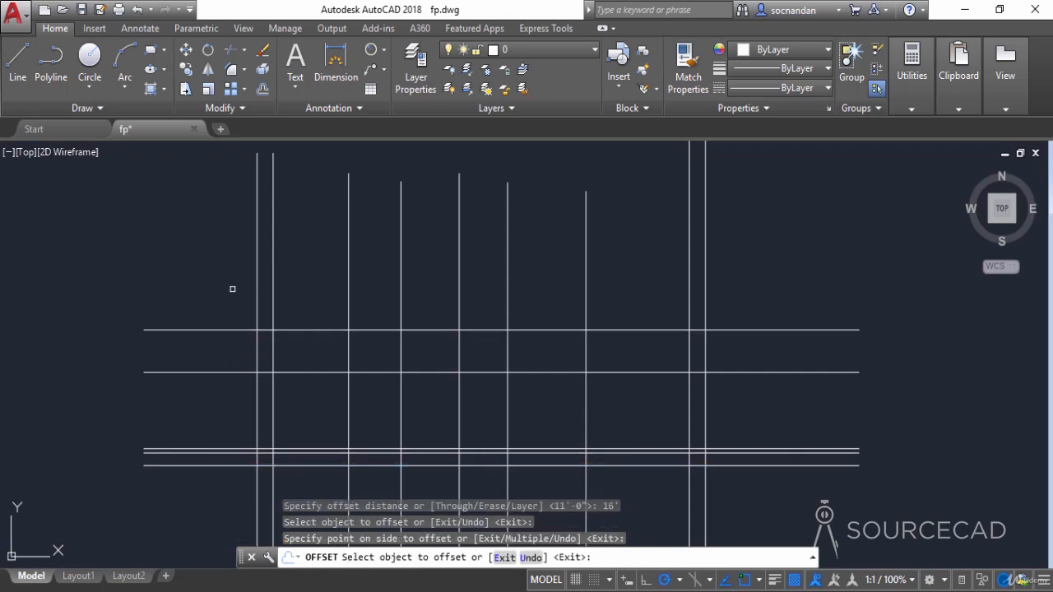
pyautogui.press('Return')
# Step: Offset the horizontal base line upward by 19'3" to place the topmost horizontal line
pyautogui.press('Return')
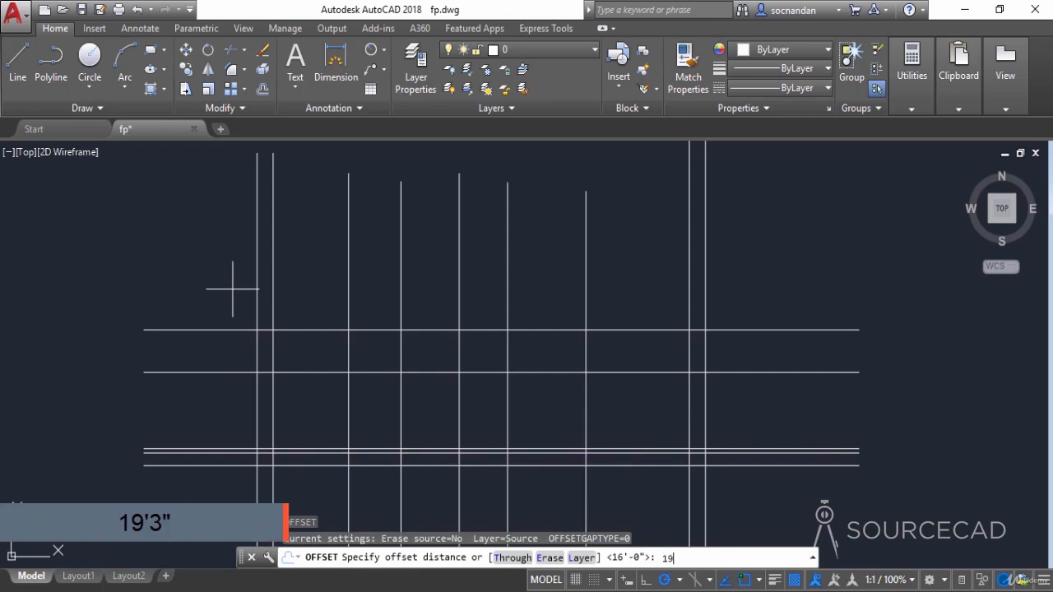
pyautogui.write('19\'3"')
pyautogui.press('Return')
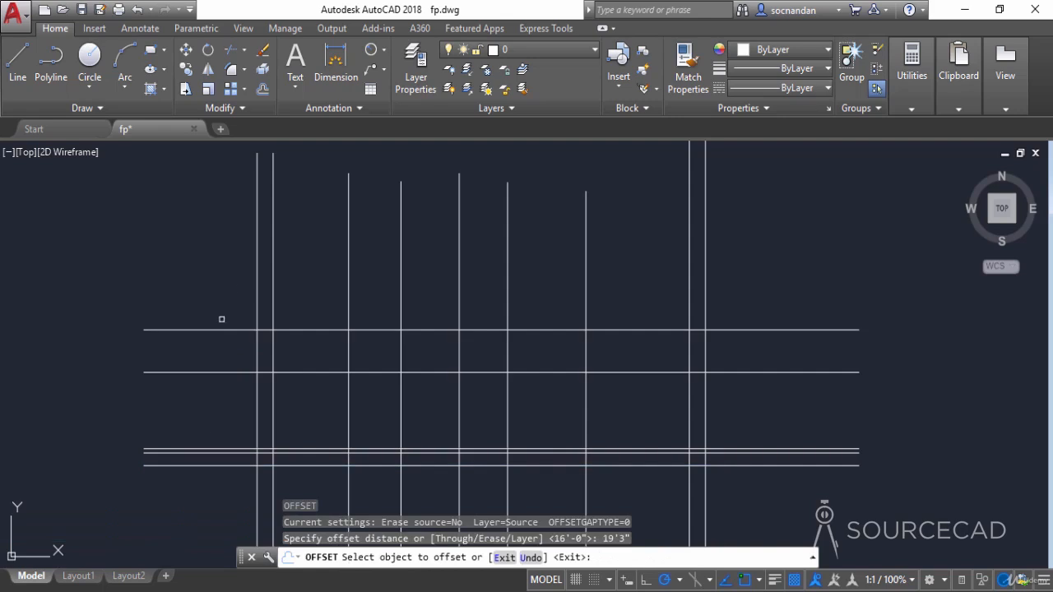
pyautogui.click(219, 465)
pyautogui.click(234, 240)
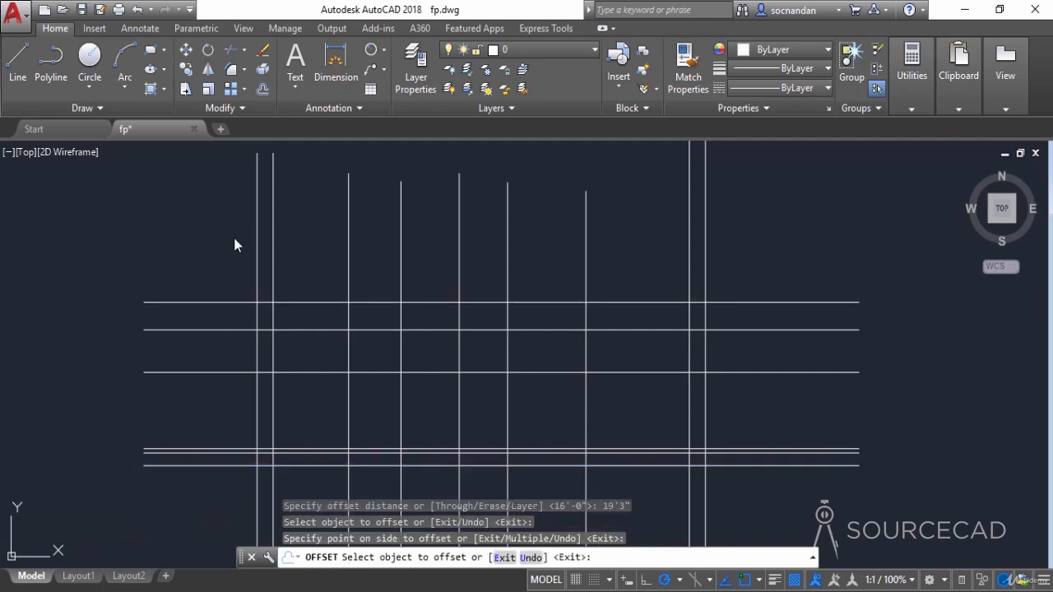
pyautogui.rightClick(234, 240)
pyautogui.click(247, 246)
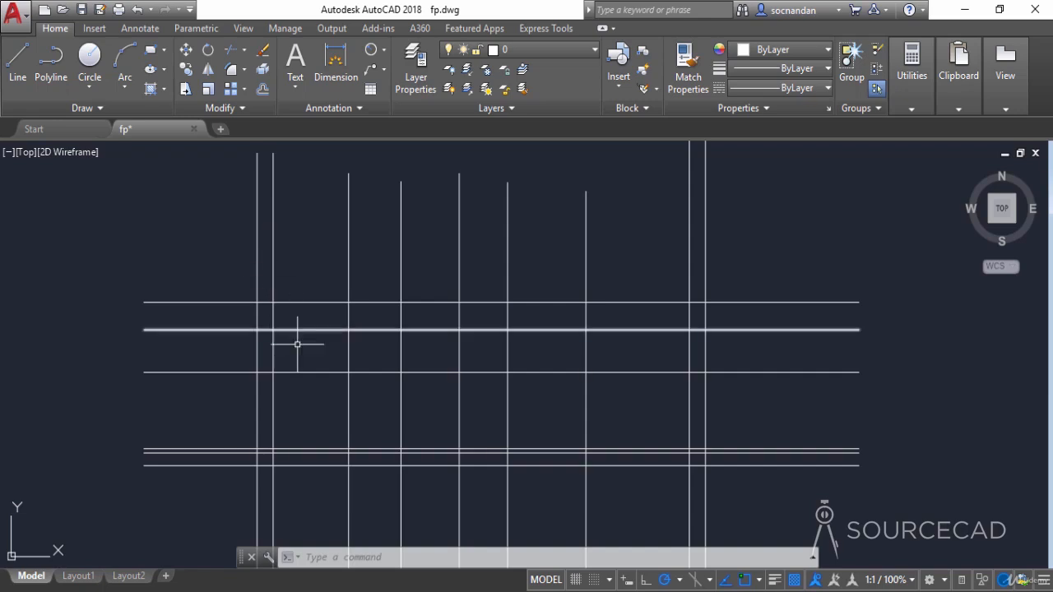
pyautogui.scroll(2, 370, 357)
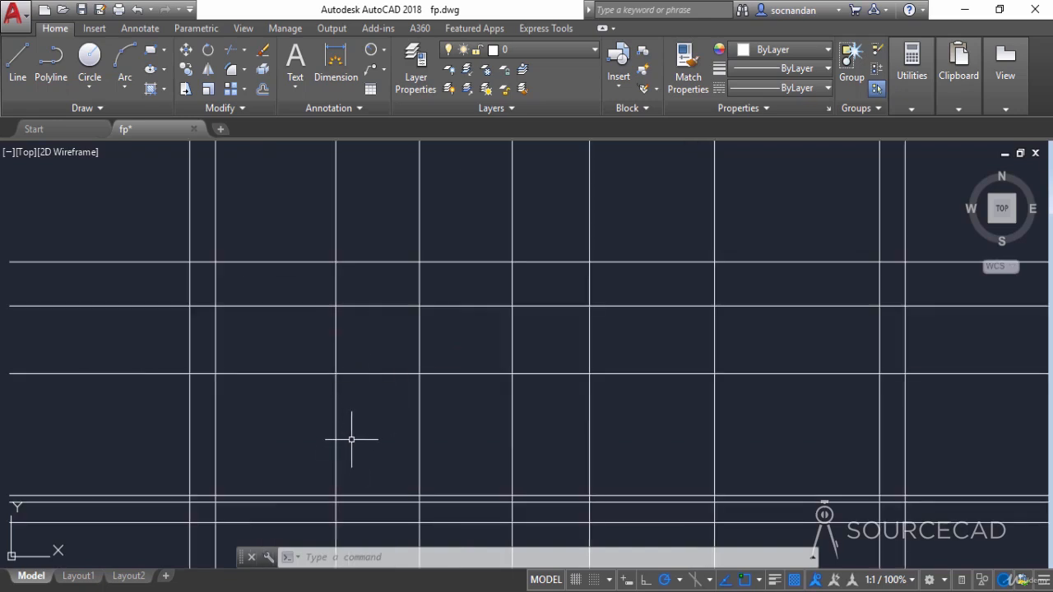
pyautogui.scroll(-5, 404, 447)
pyautogui.moveTo(413, 405); pyautogui.dragTo(415, 199, button='middle')
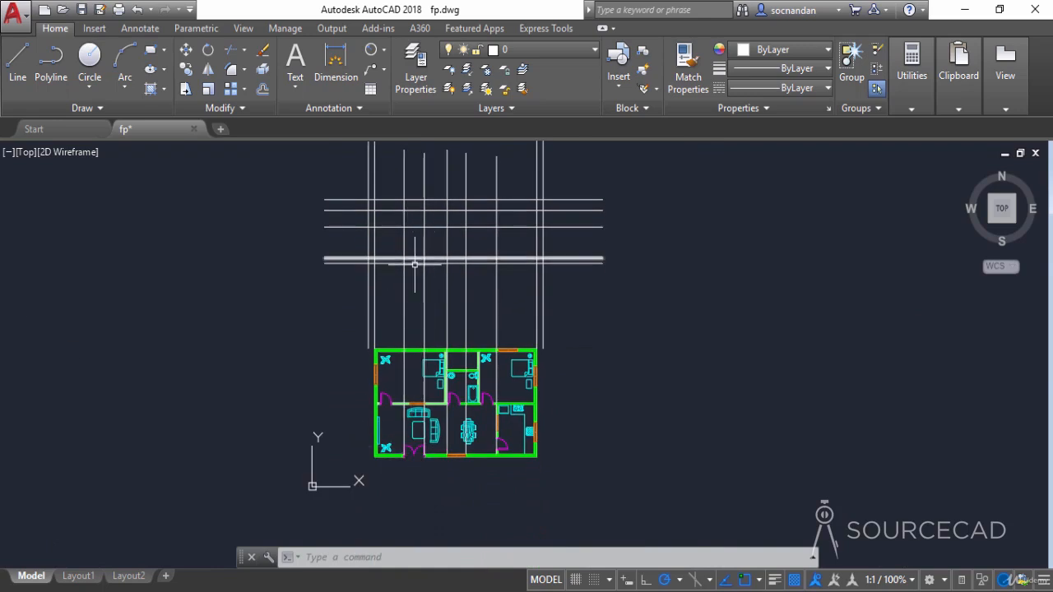
pyautogui.scroll(4, 408, 321)
pyautogui.scroll(2, 399, 329)
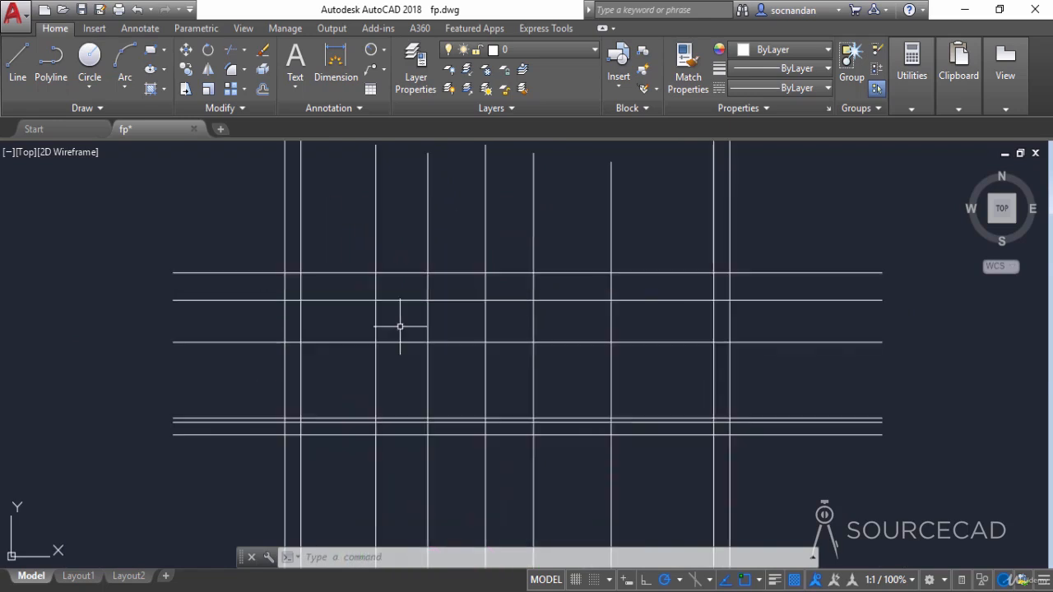
pyautogui.click(18, 66)
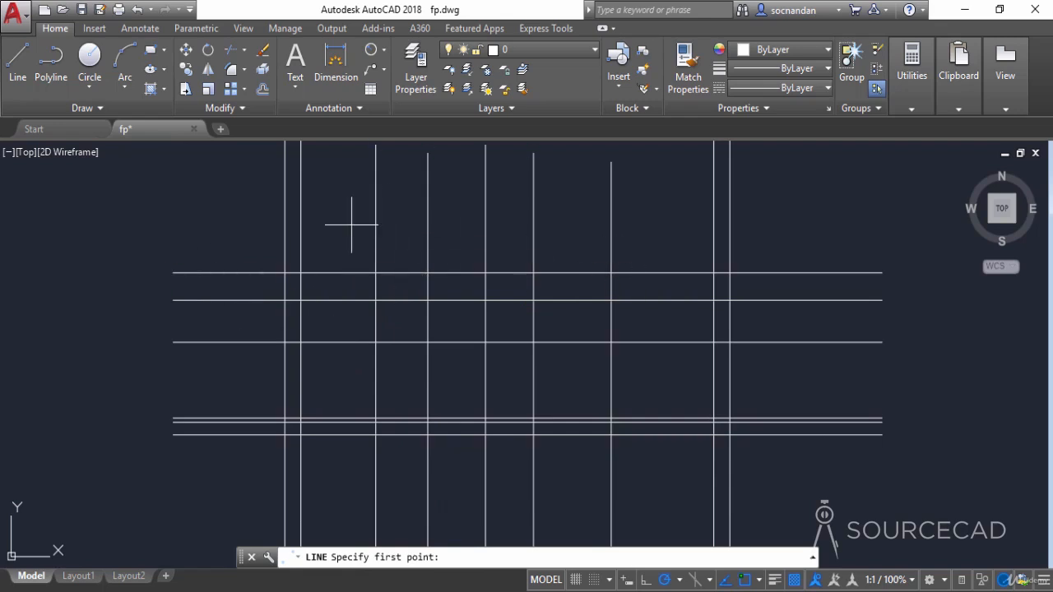
pyautogui.press('Escape')
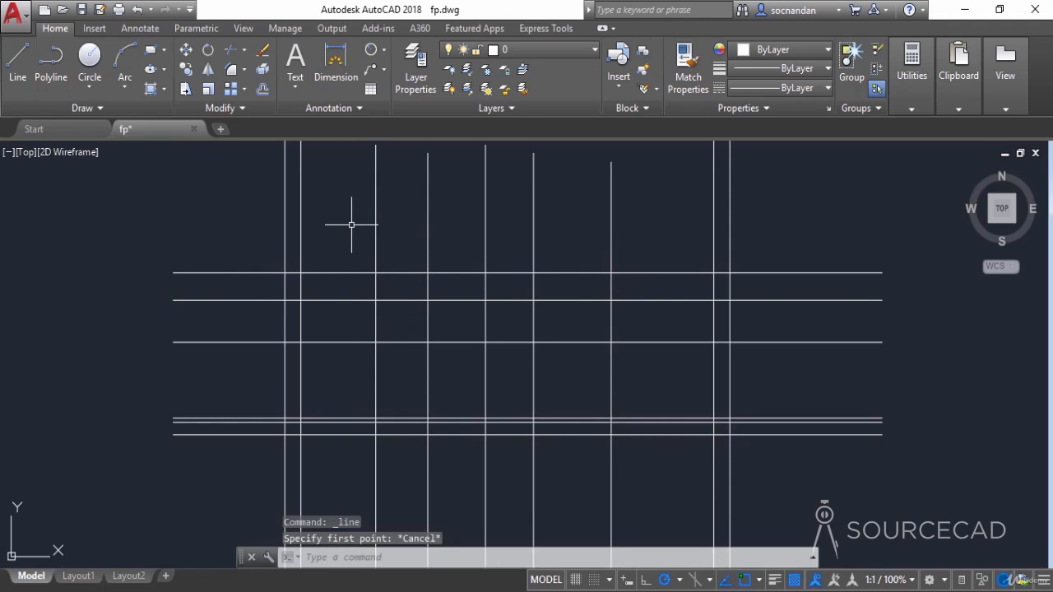
# Step: Trim the topmost horizontal line to the segment between the third and fourth vertical lines from the left and erase its leftover outer pieces
pyautogui.click(231, 50)
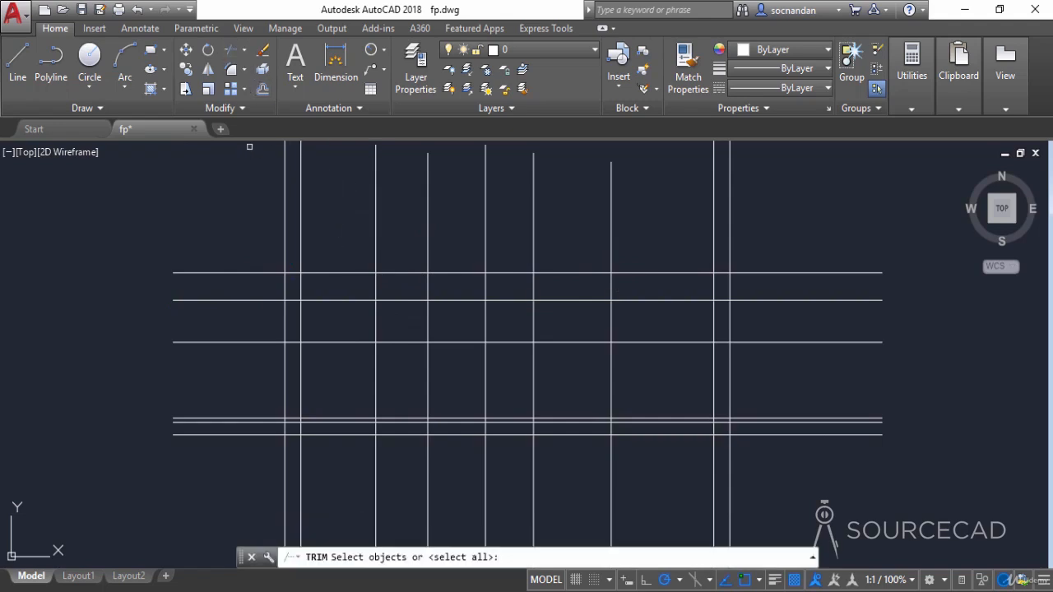
pyautogui.press('Return')
pyautogui.click(338, 272)
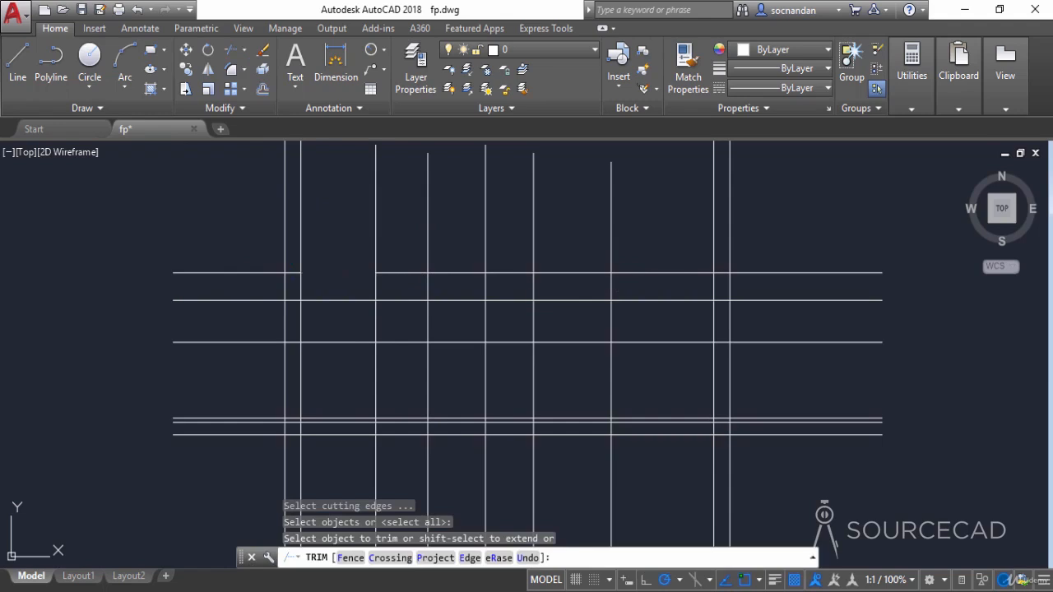
pyautogui.rightClick(450, 251)
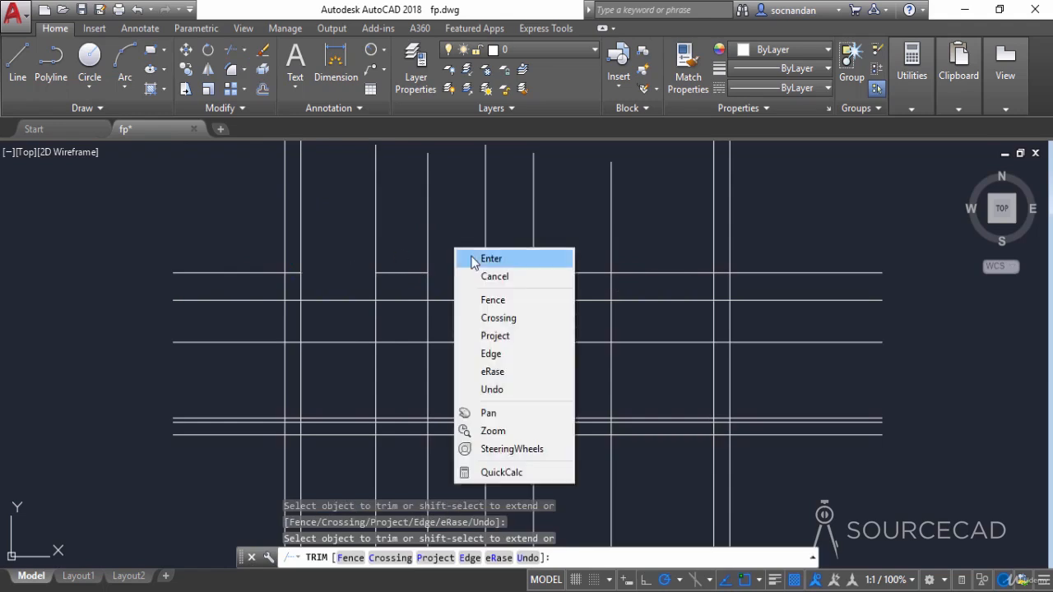
pyautogui.click(473, 255)
pyautogui.click(518, 273)
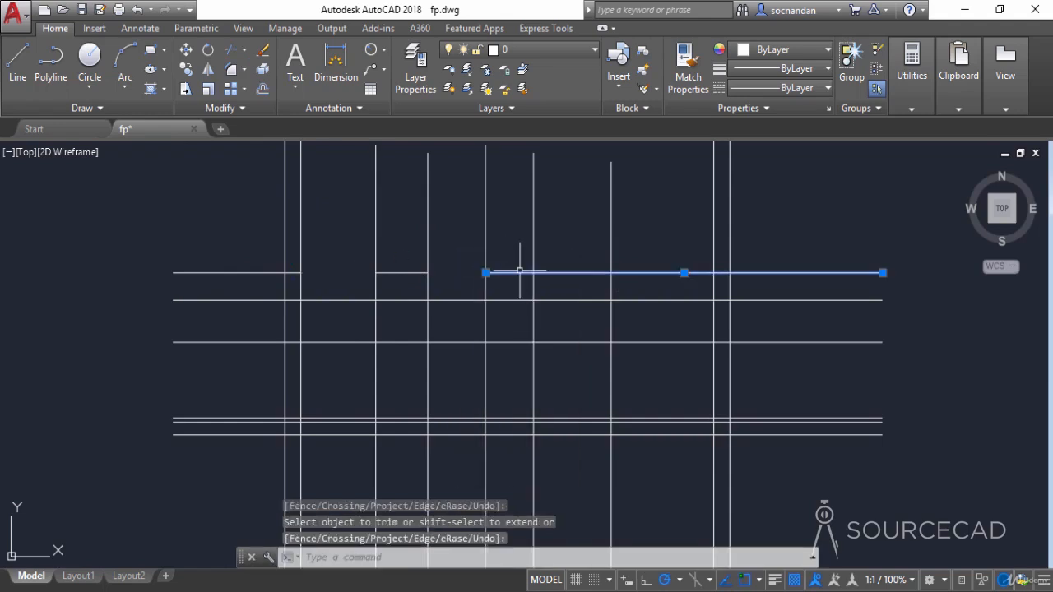
pyautogui.click(267, 273)
pyautogui.rightClick(251, 273)
pyautogui.click(287, 318)
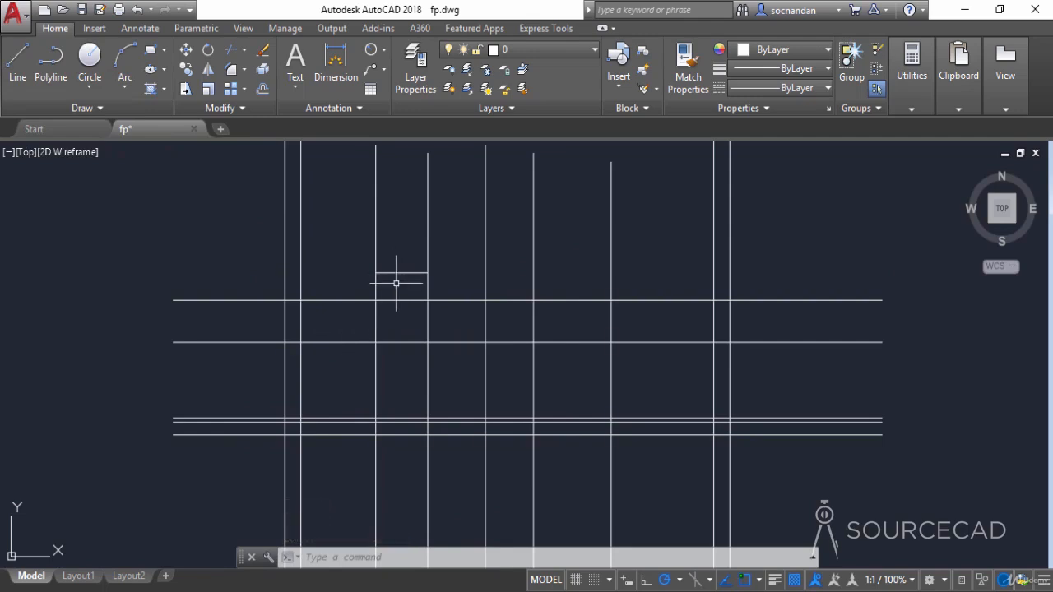
# Step: Draw a vertical line straight down from the midpoint of the short top segment, ending between the 11' and 2' horizontal lines
pyautogui.click(18, 64)
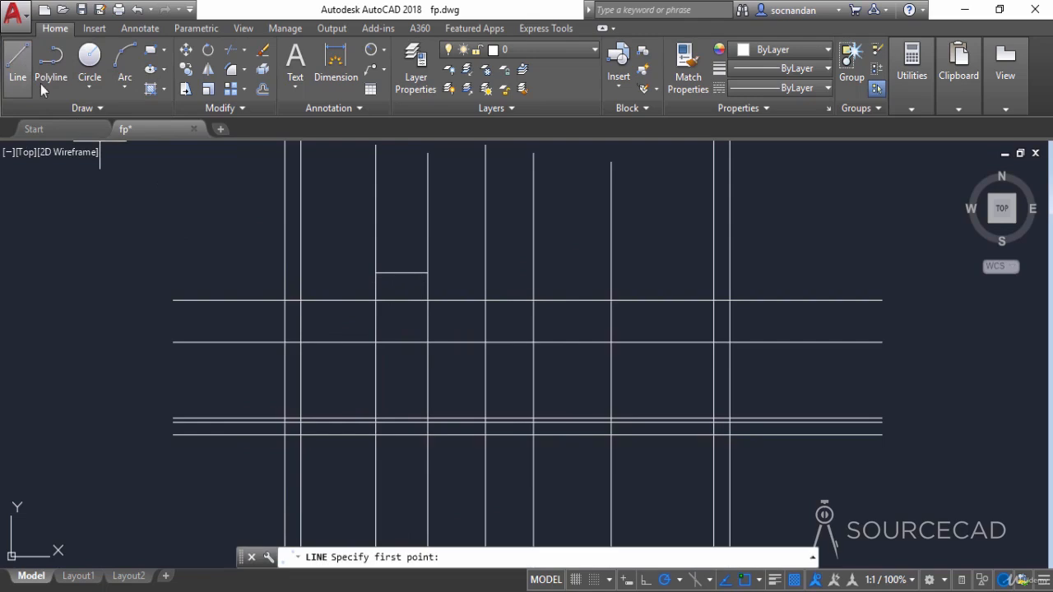
pyautogui.click(402, 272)
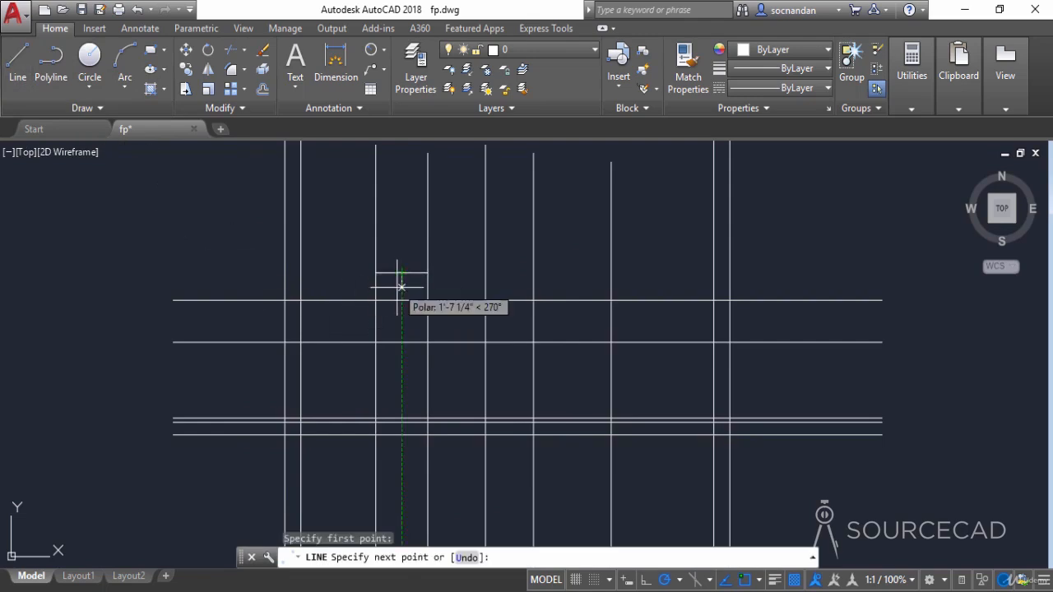
pyautogui.click(401, 392)
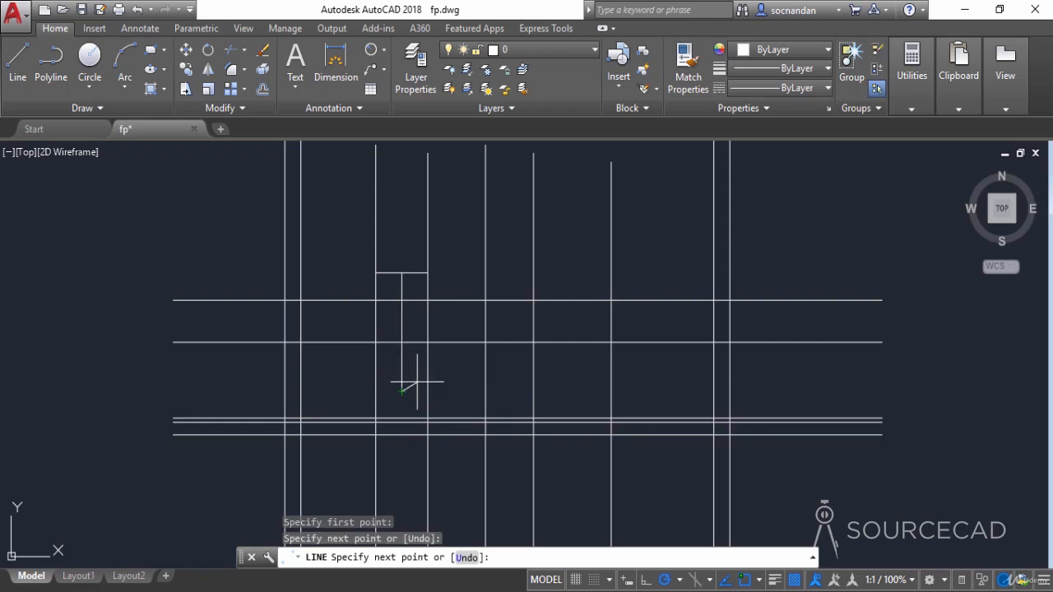
pyautogui.press('Return')
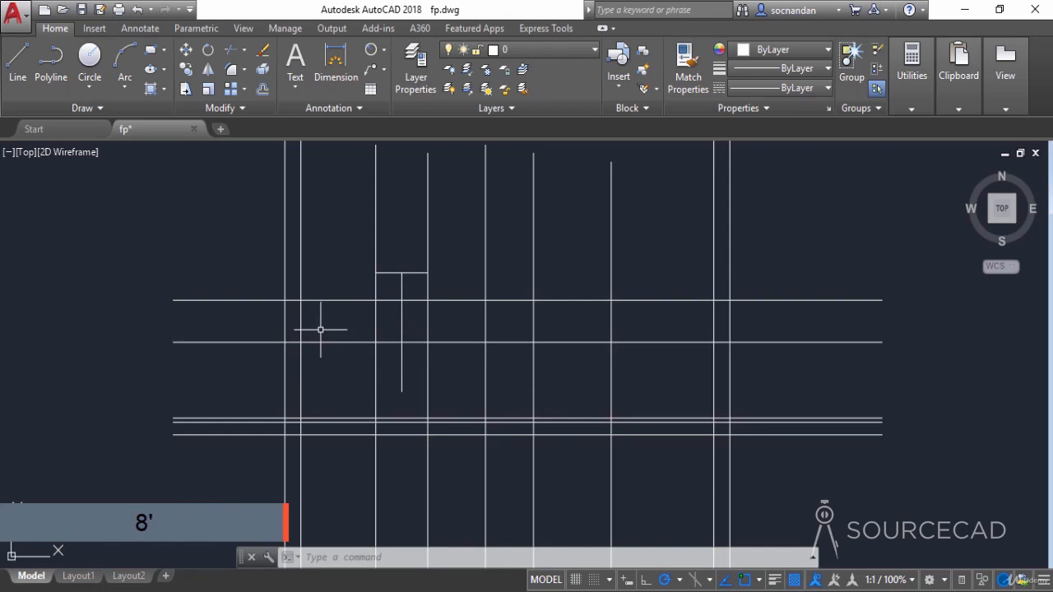
# Step: Offset the vertical centre line under the short top segment by 8' to the left
pyautogui.click(263, 88)
pyautogui.write('8')
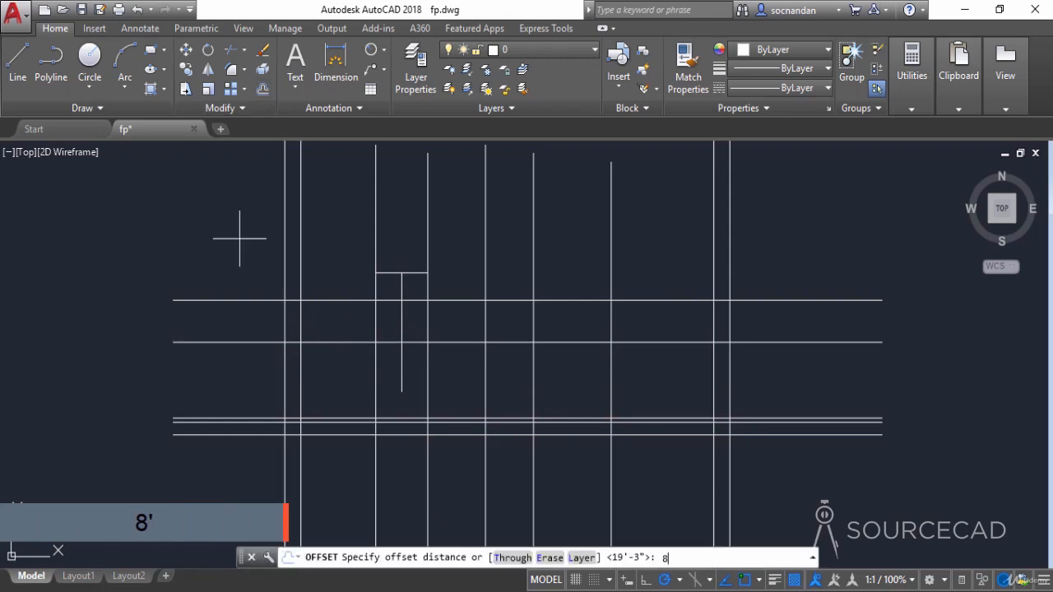
pyautogui.write("'")
pyautogui.press('Return')
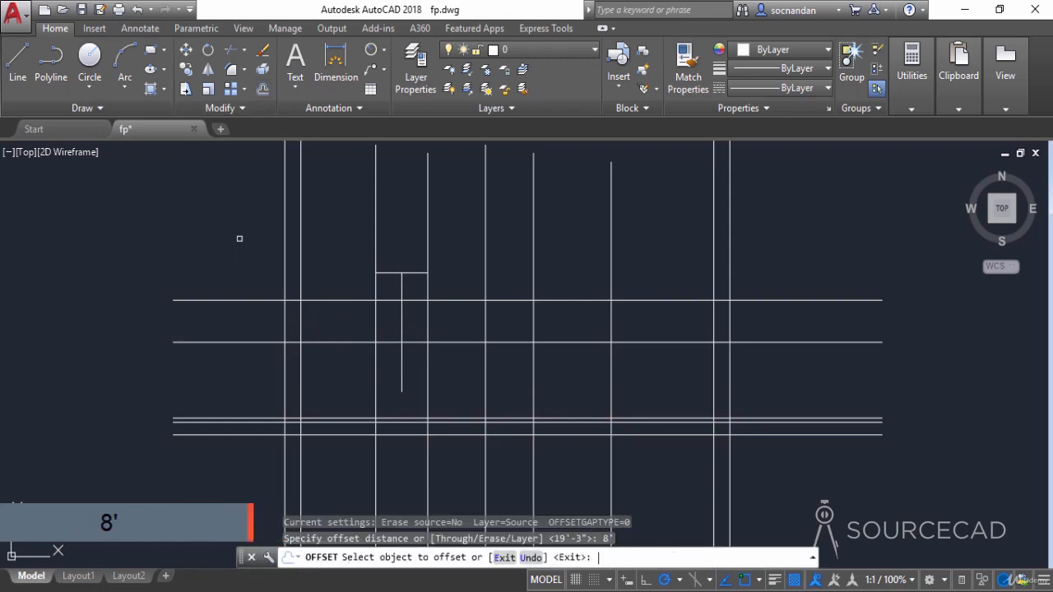
pyautogui.click(398, 321)
pyautogui.click(324, 330)
pyautogui.rightClick(352, 236)
pyautogui.click(362, 247)
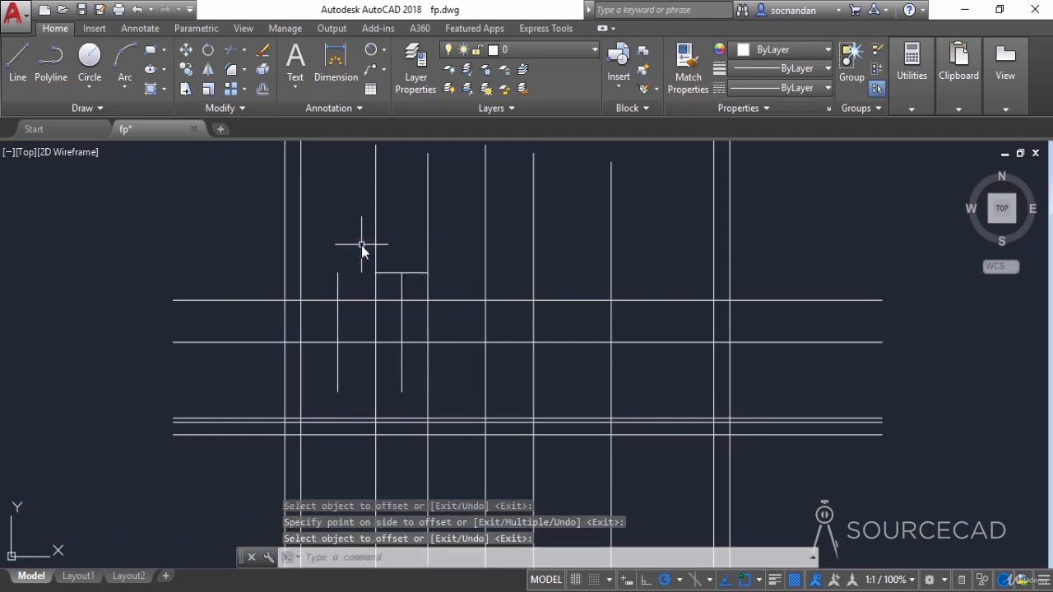
# Step: Draw a sloped line from the midpoint of the short top segment to where the 8' offset vertical line meets the 11' horizontal line
pyautogui.click(18, 63)
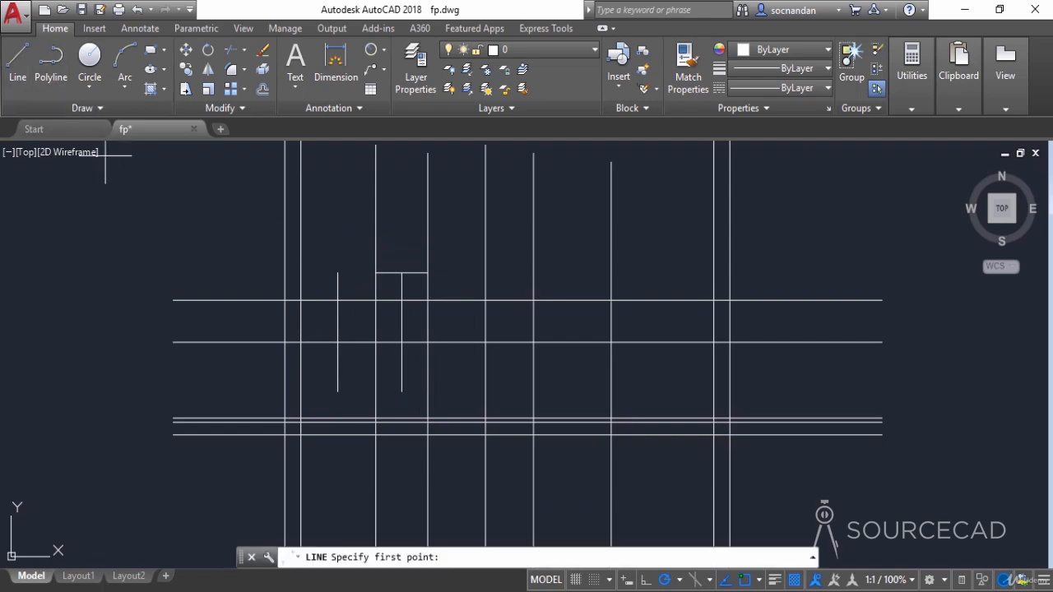
pyautogui.click(401, 272)
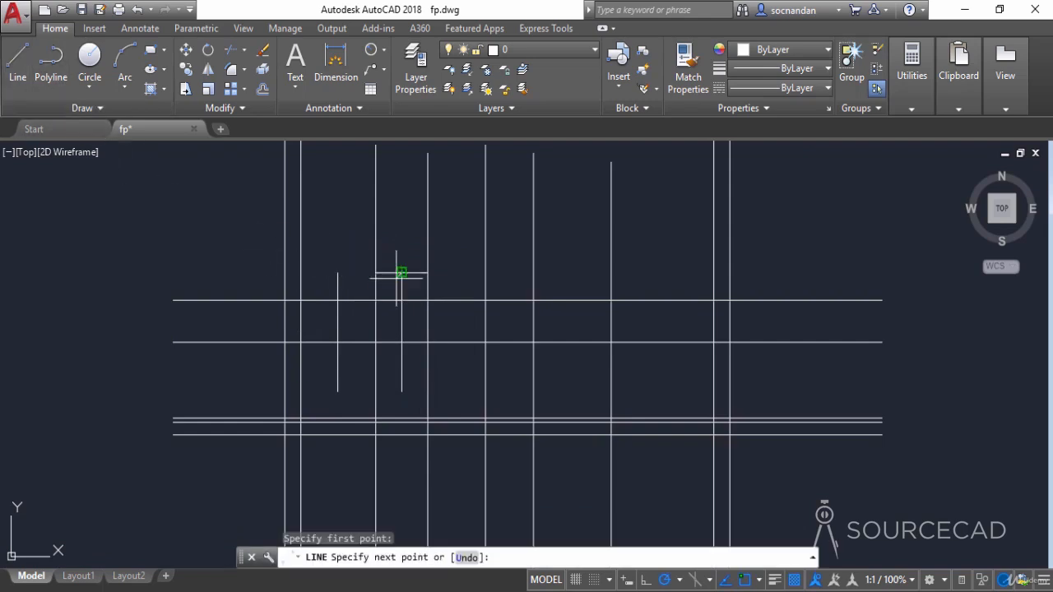
pyautogui.click(337, 342)
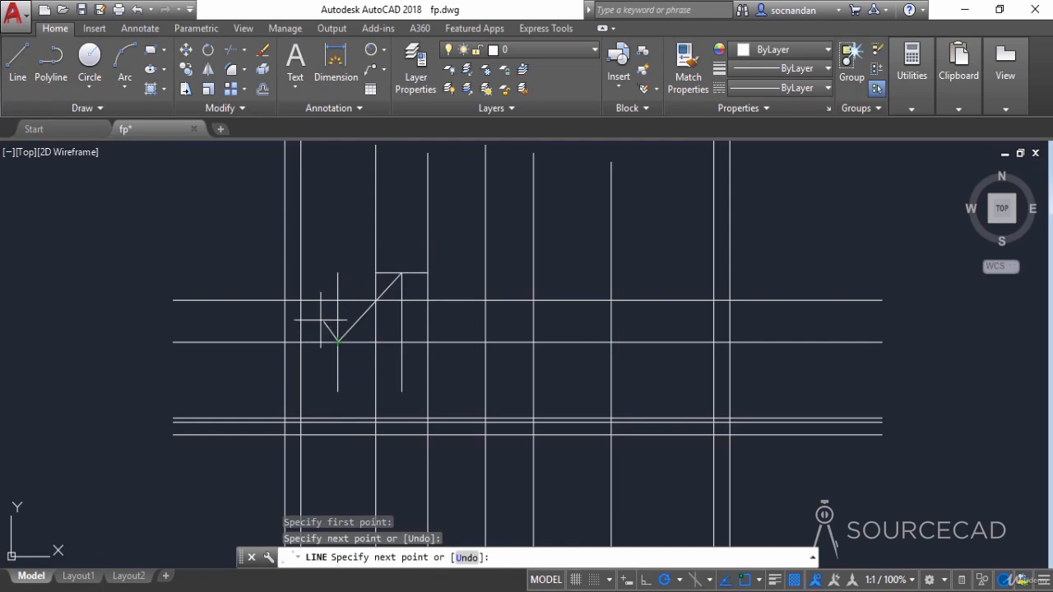
pyautogui.rightClick(310, 264)
pyautogui.click(331, 278)
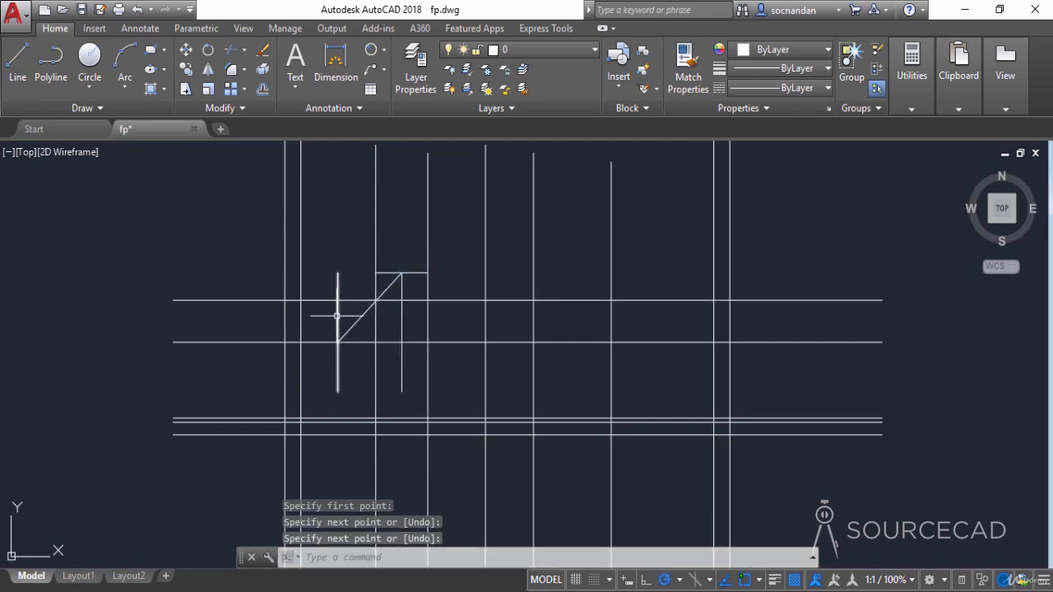
# Step: Erase the two short vertical construction lines and the short top segment, keeping the sloped line
pyautogui.click(336, 313)
pyautogui.click(402, 319)
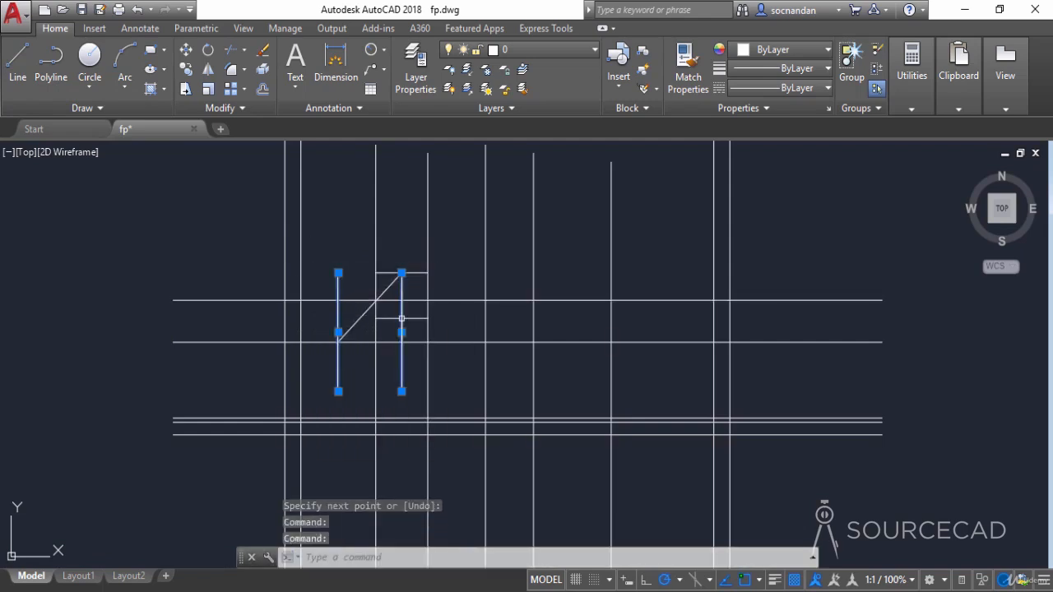
pyautogui.rightClick(410, 219)
pyautogui.click(423, 318)
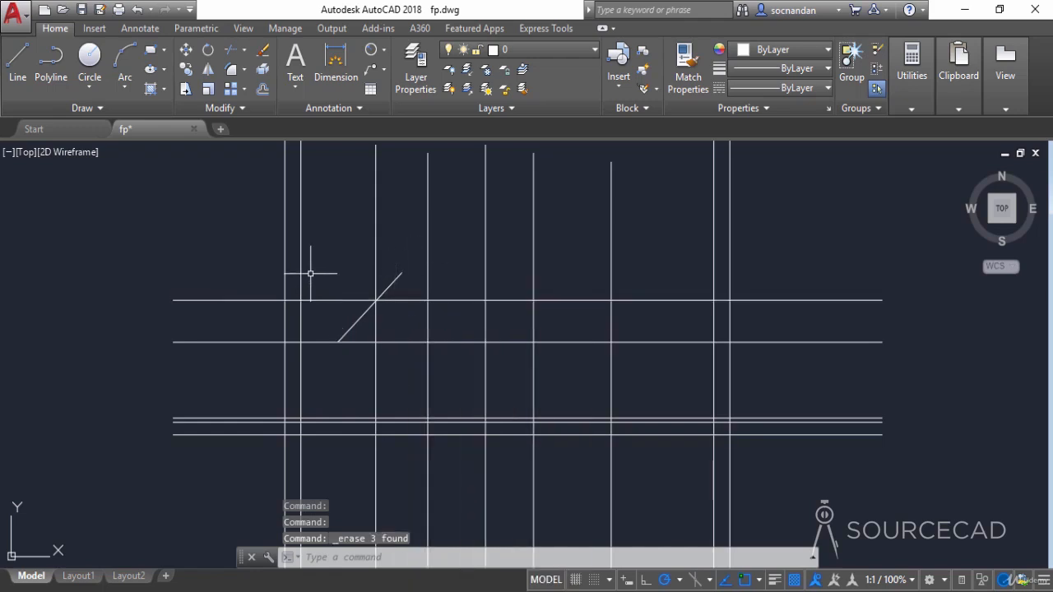
# Step: Trim the ends of all horizontal lines that project to the left of the leftmost vertical line
pyautogui.click(230, 54)
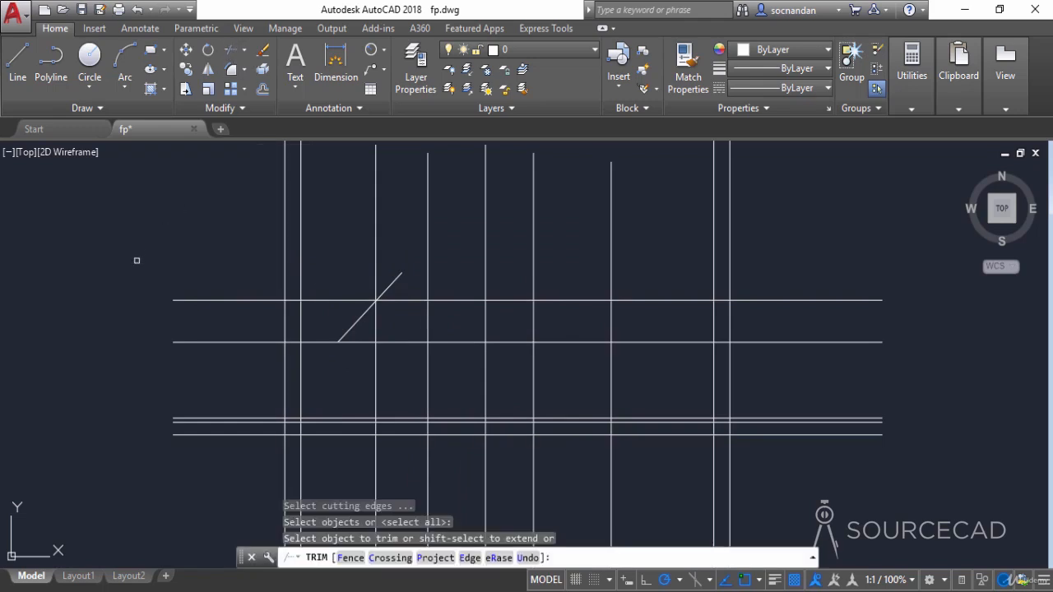
pyautogui.click(244, 355)
pyautogui.click(191, 247)
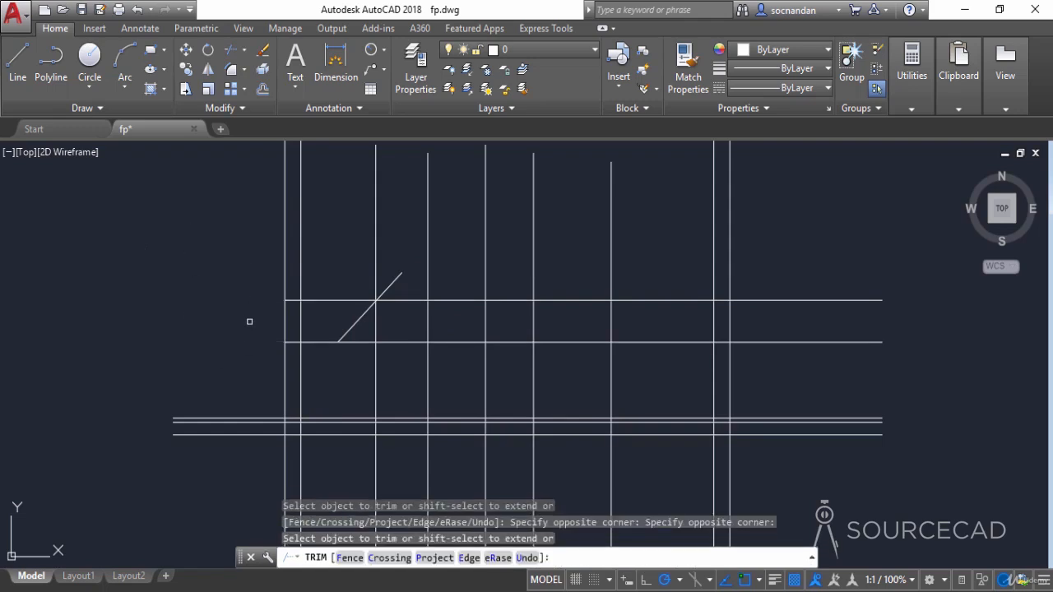
pyautogui.click(229, 457)
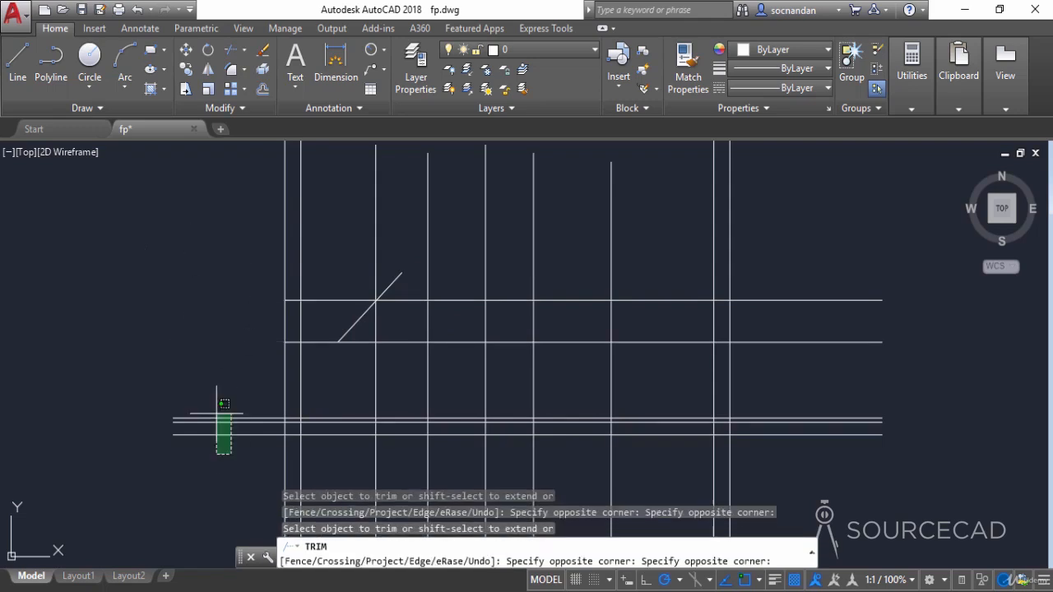
pyautogui.click(194, 353)
pyautogui.moveTo(246, 424); pyautogui.dragTo(205, 354, button='middle')
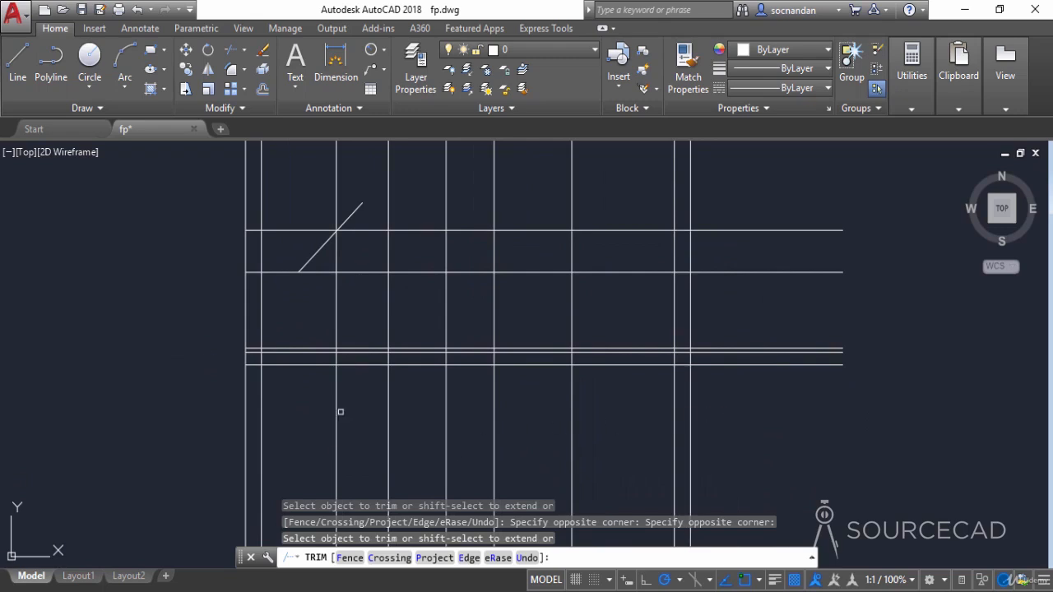
pyautogui.moveTo(233, 370); pyautogui.dragTo(241, 456, button='middle')
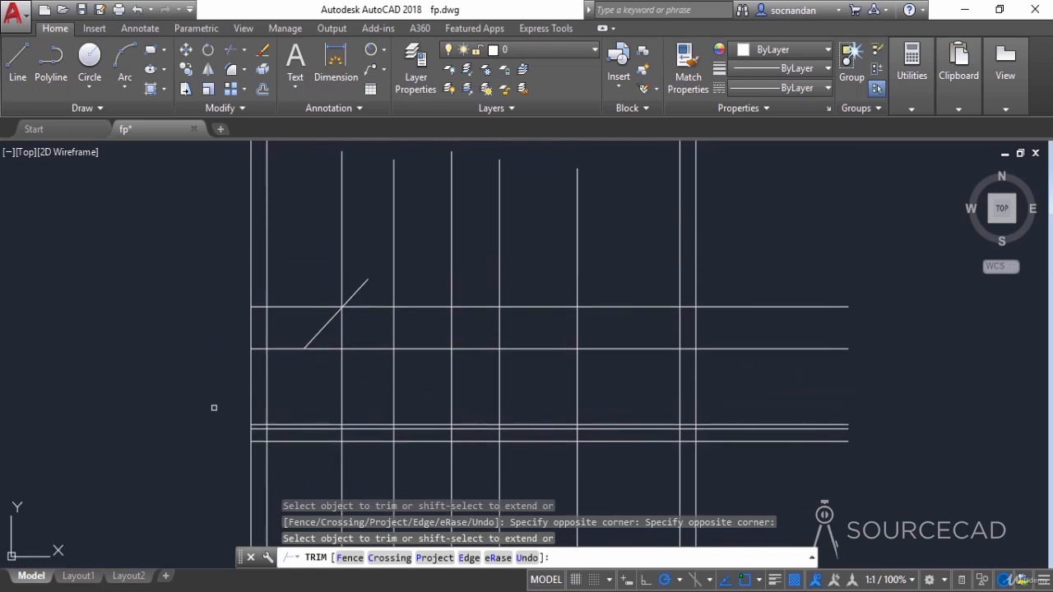
pyautogui.rightClick(188, 366)
pyautogui.click(226, 153)
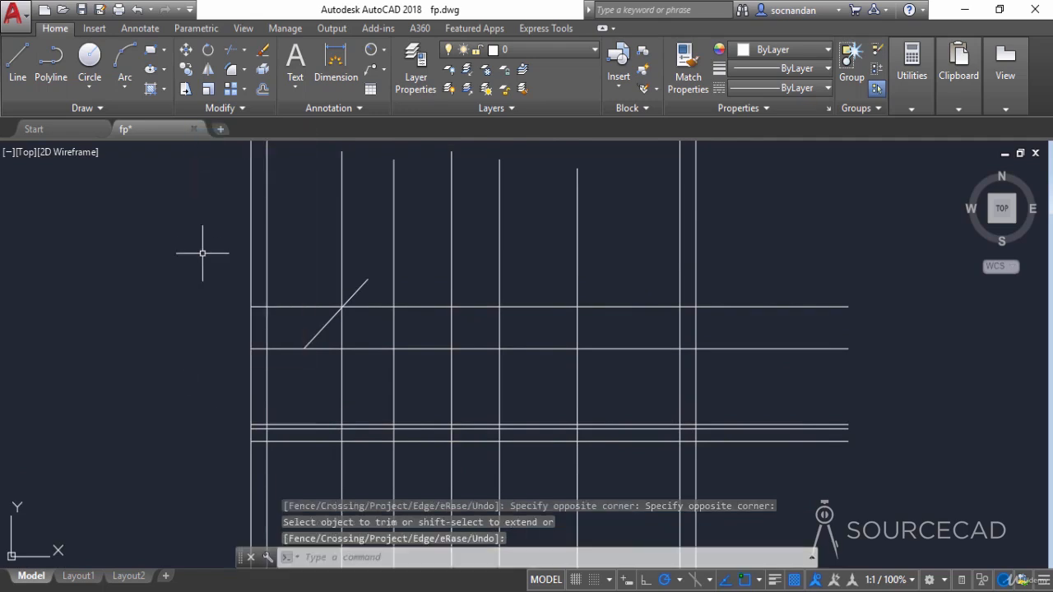
# Step: Offset the 11' horizontal line upward by 2'
pyautogui.click(263, 89)
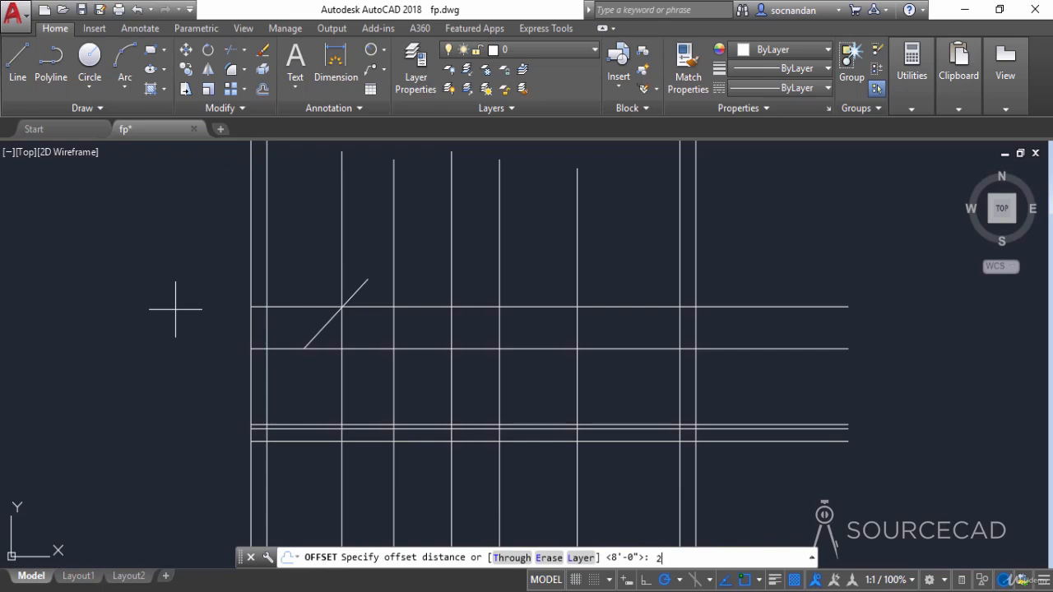
pyautogui.write("2'")
pyautogui.press('Return')
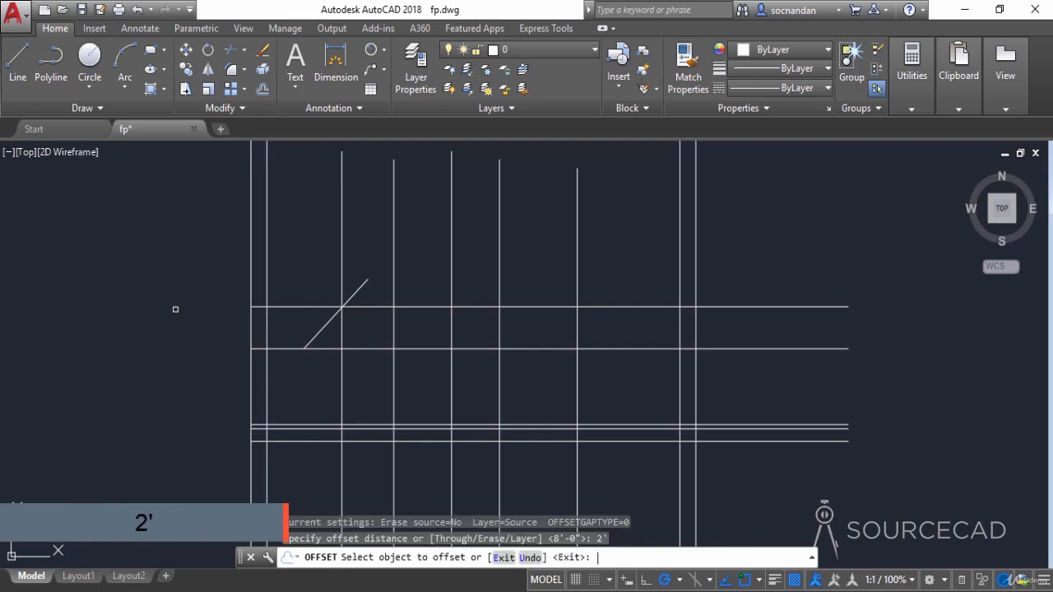
pyautogui.click(357, 348)
pyautogui.click(369, 322)
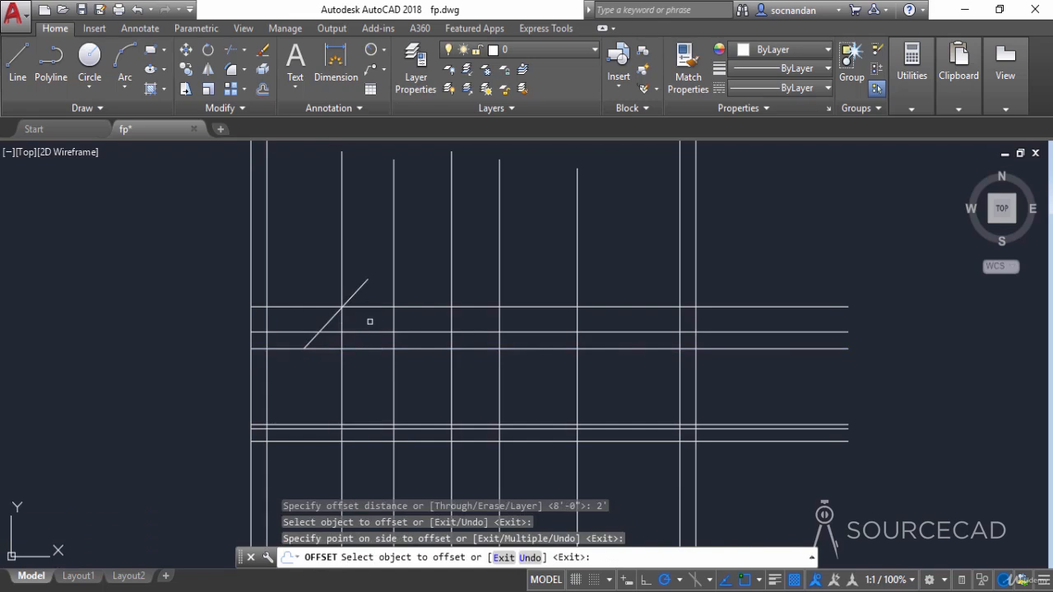
pyautogui.press('Return')
# Step: Offset the sloped roof line by 1' toward its upper left side
pyautogui.press('Return')
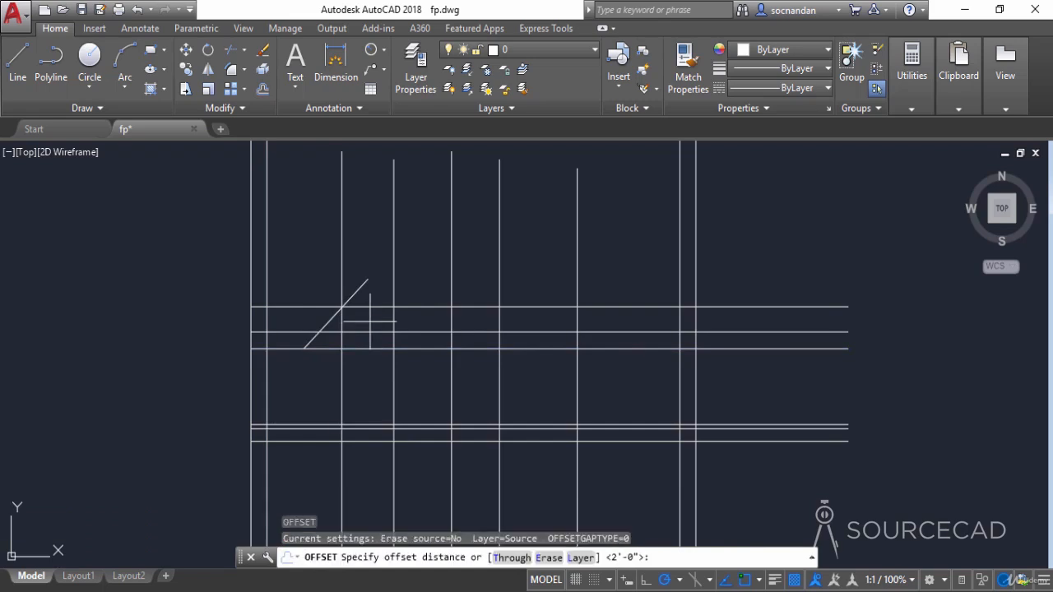
pyautogui.write("1'")
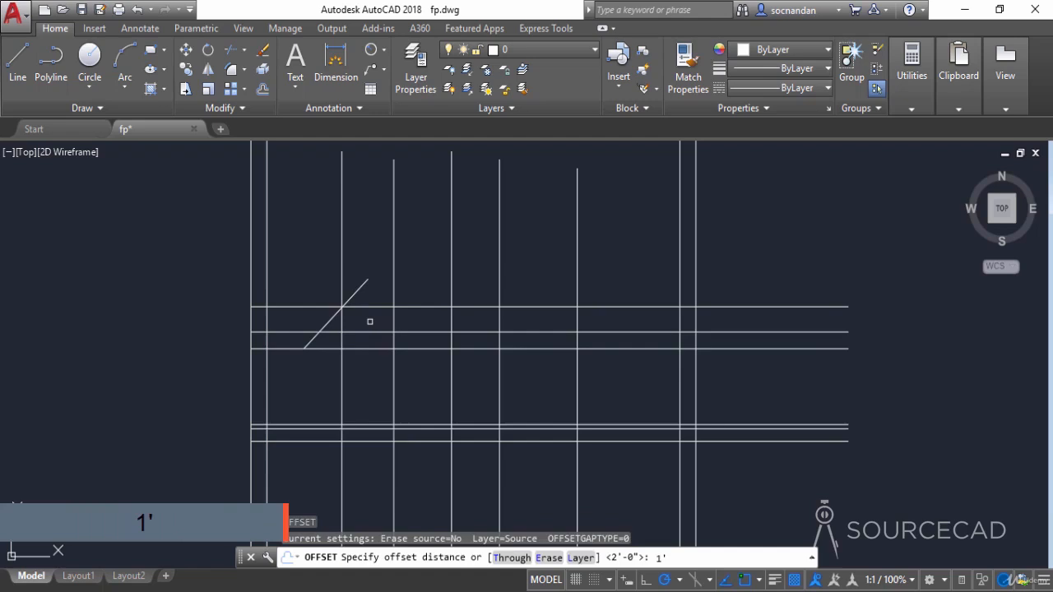
pyautogui.press('Return')
pyautogui.click(366, 294)
pyautogui.click(306, 245)
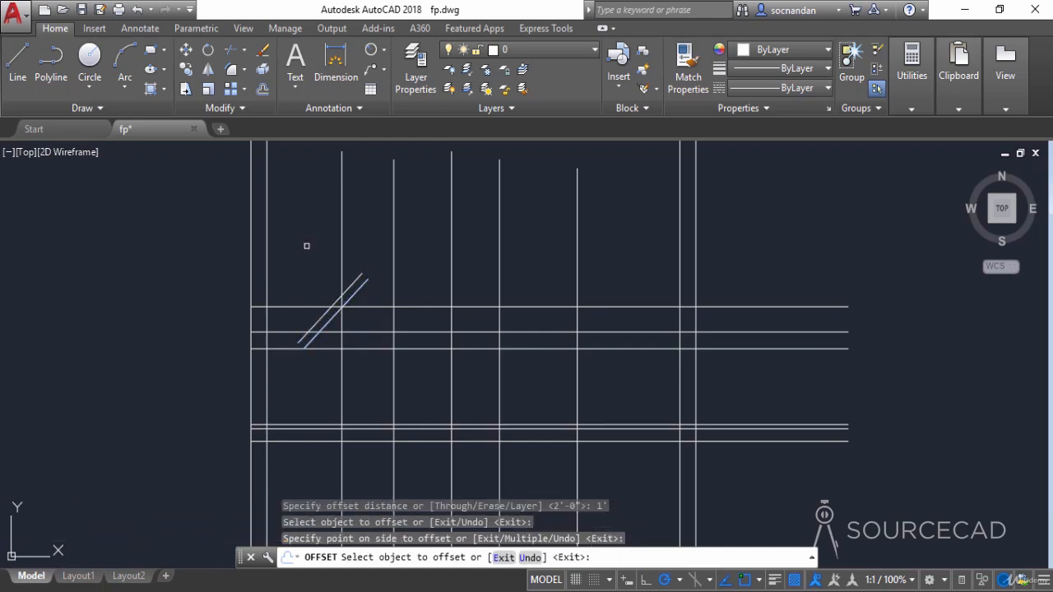
pyautogui.scroll(2, 316, 274)
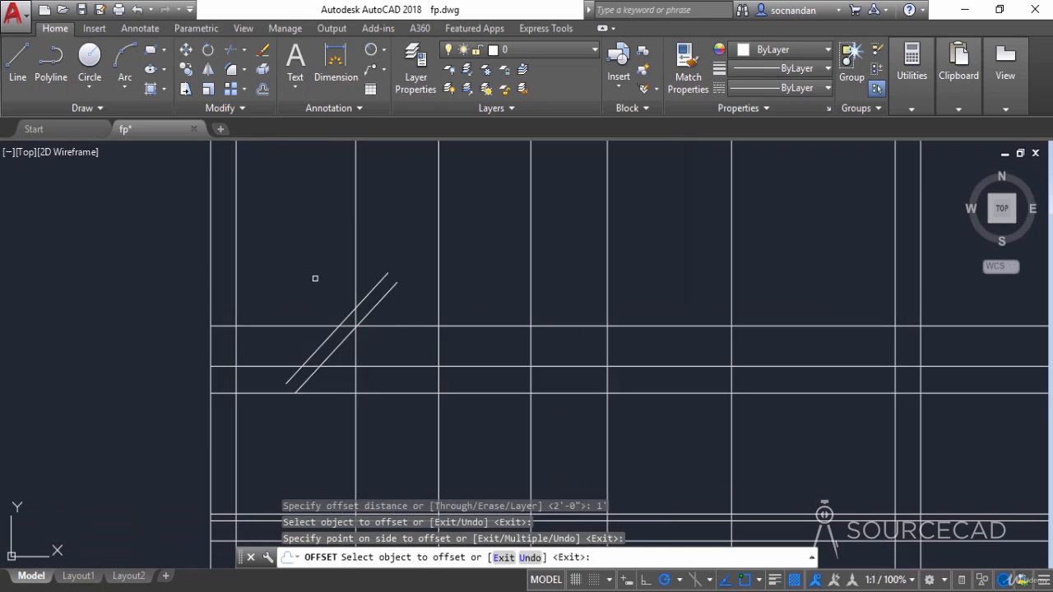
pyautogui.press('Return')
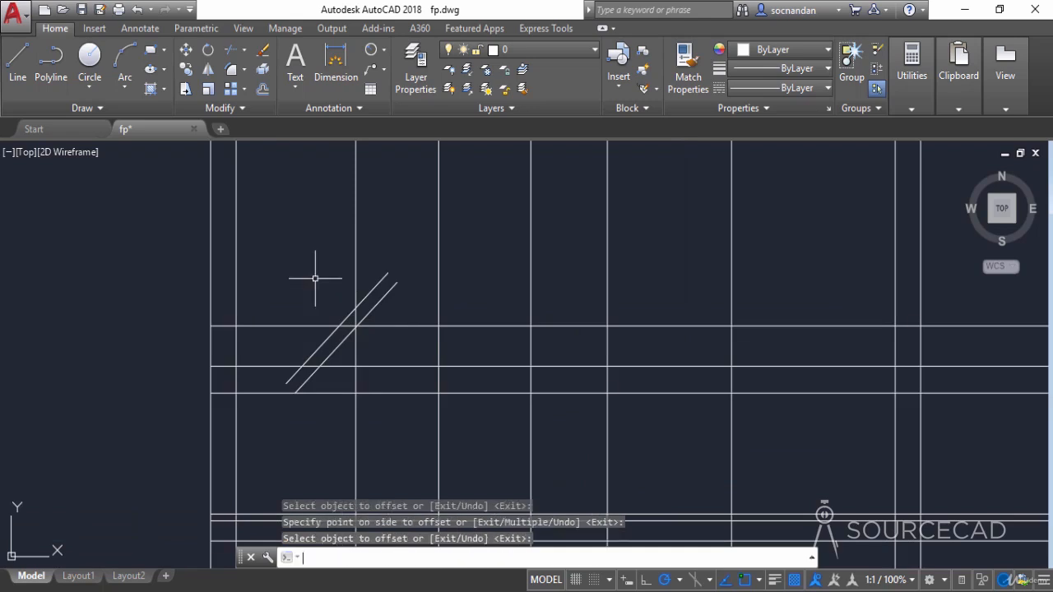
# Step: Offset the upper sloped line by 2" toward the original sloped line
pyautogui.press('Return')
pyautogui.write('2')
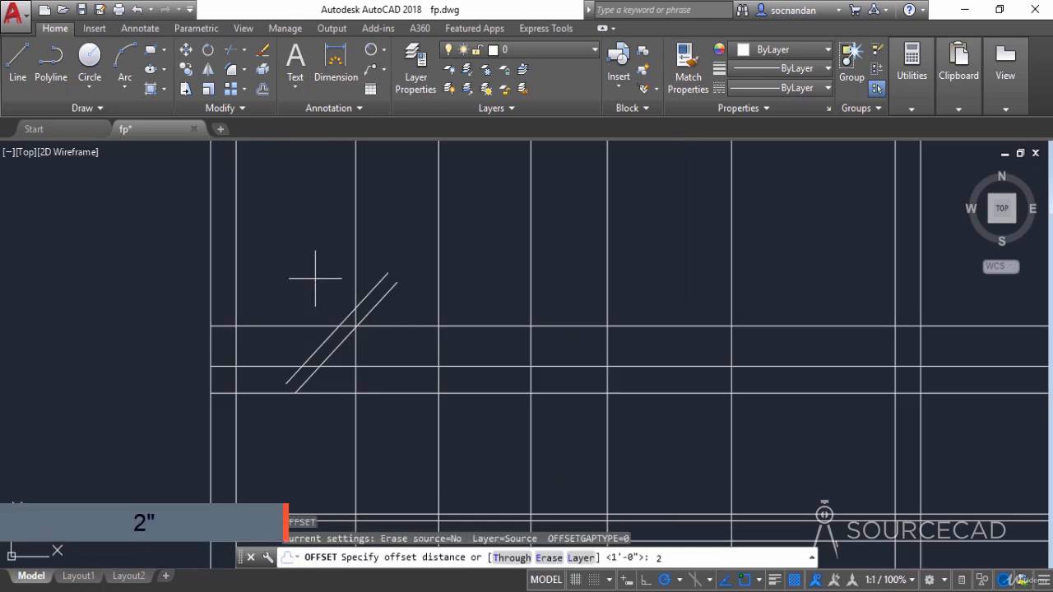
pyautogui.press('Return')
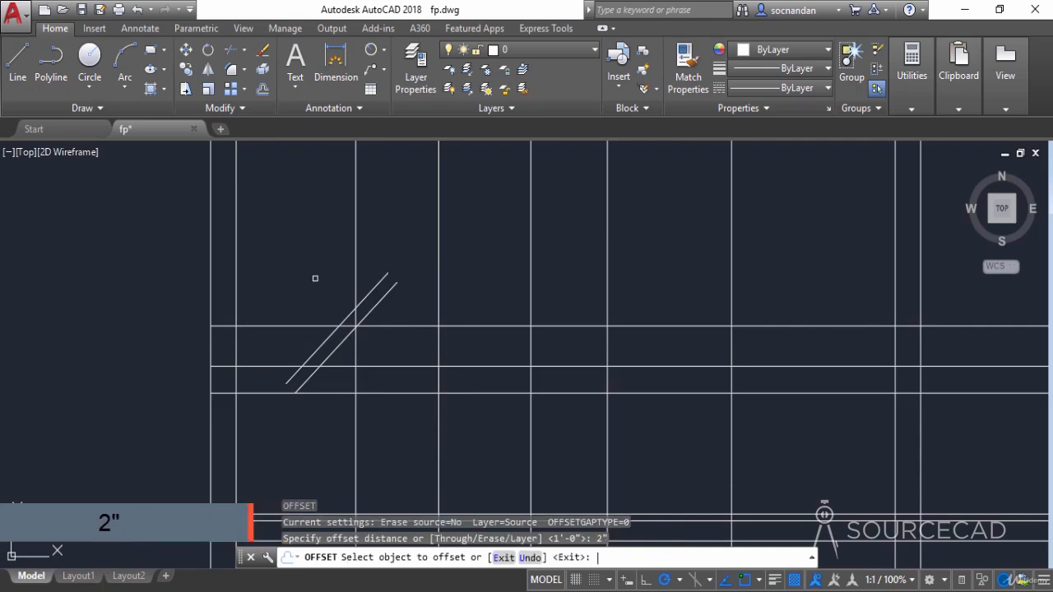
pyautogui.click(380, 282)
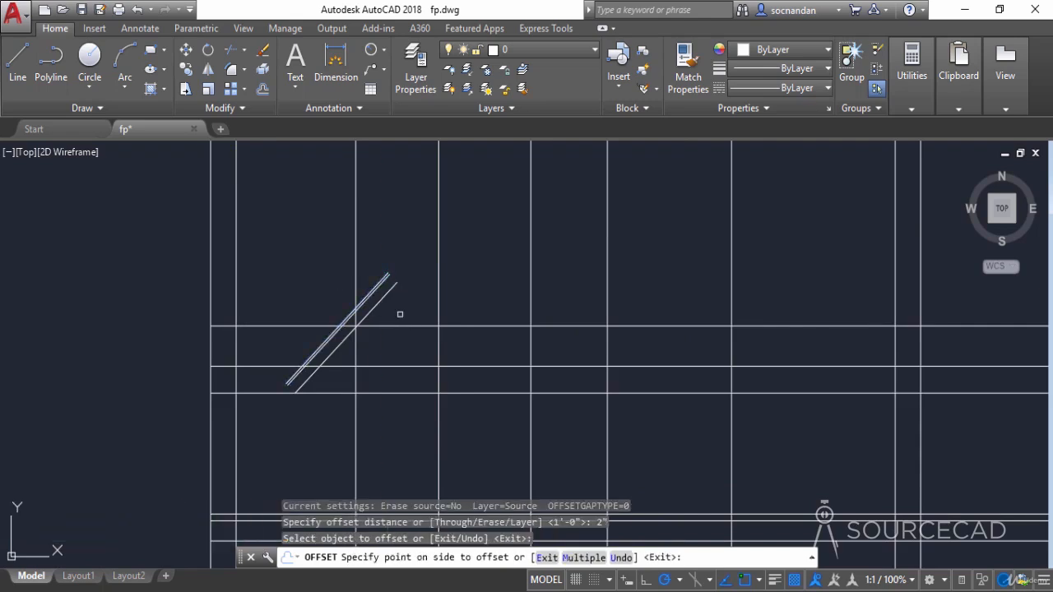
pyautogui.click(401, 310)
pyautogui.rightClick(409, 256)
pyautogui.click(416, 266)
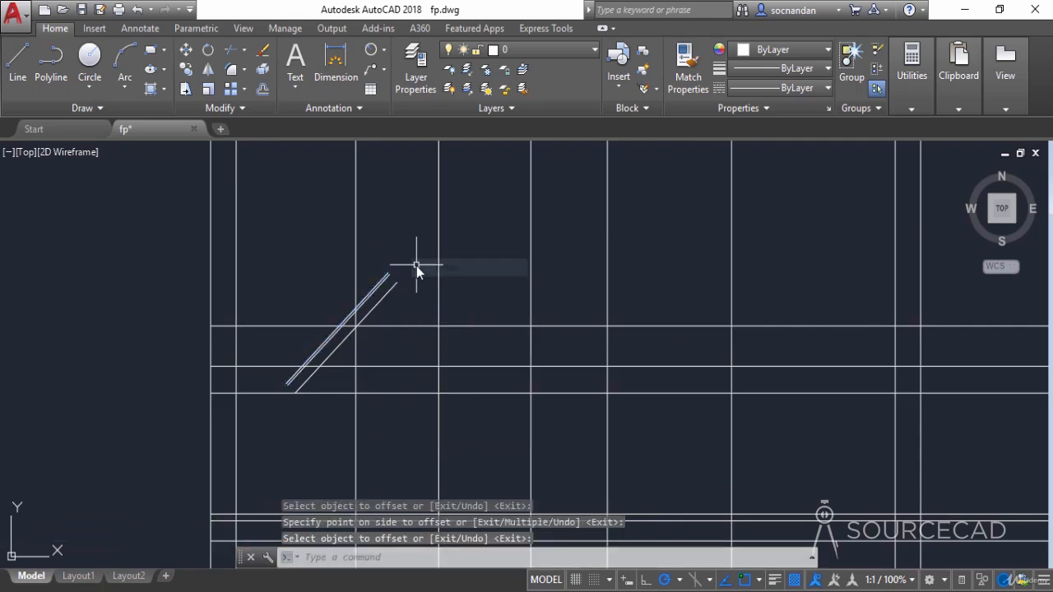
# Step: Stretch the lower end of the original sloped line along its direction to a point below the 11' horizontal line
pyautogui.scroll(4, 313, 383)
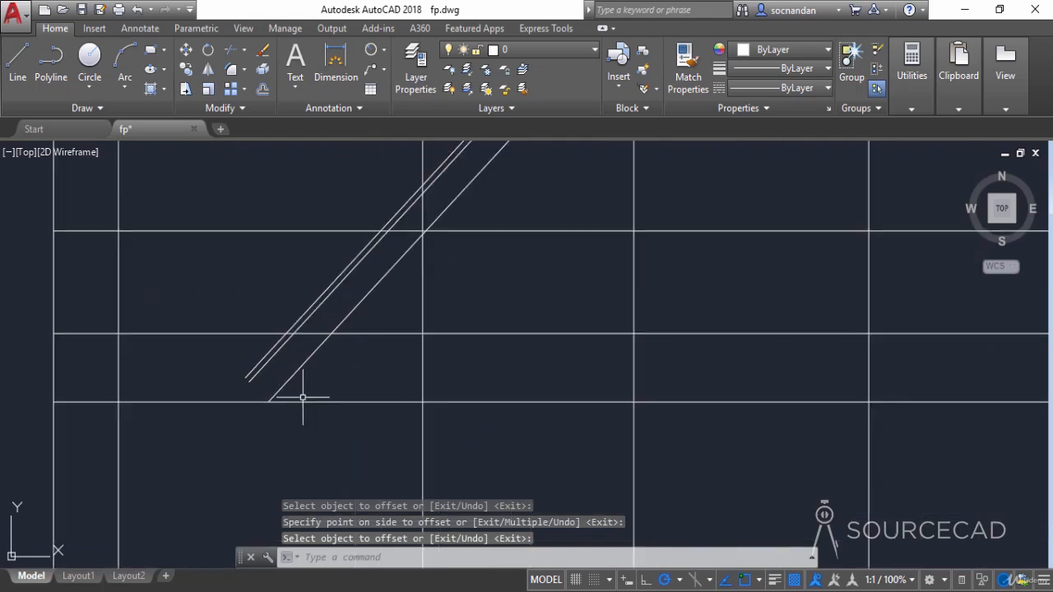
pyautogui.click(289, 379)
pyautogui.click(269, 401)
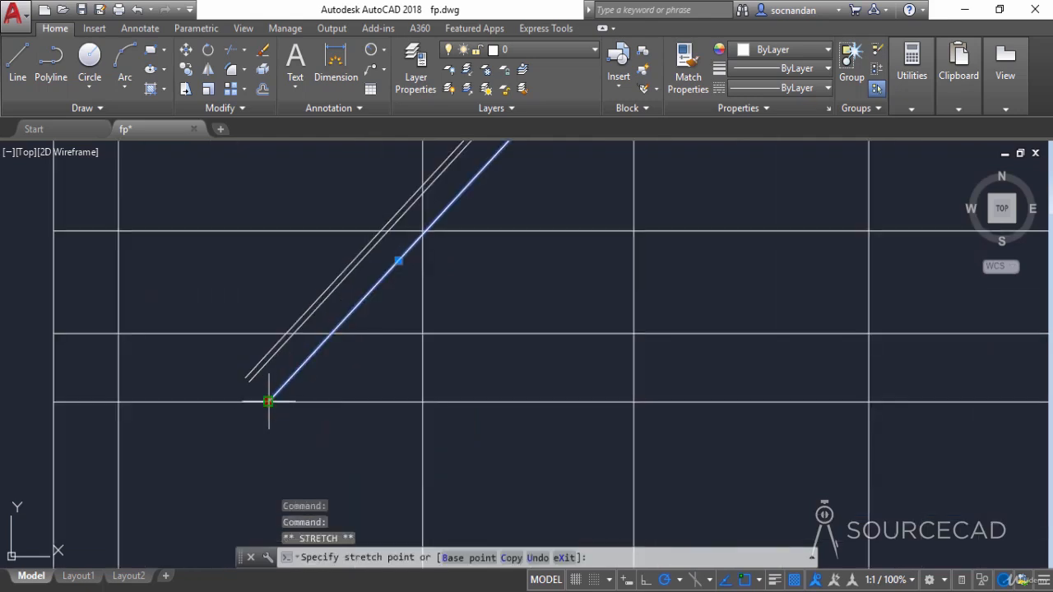
pyautogui.click(237, 435)
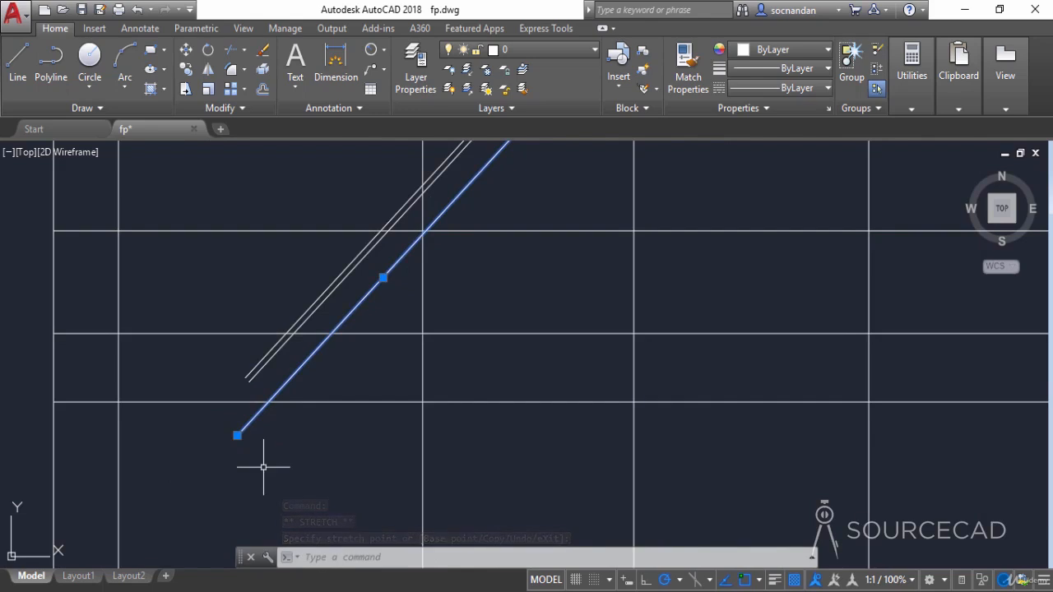
pyautogui.press('Escape')
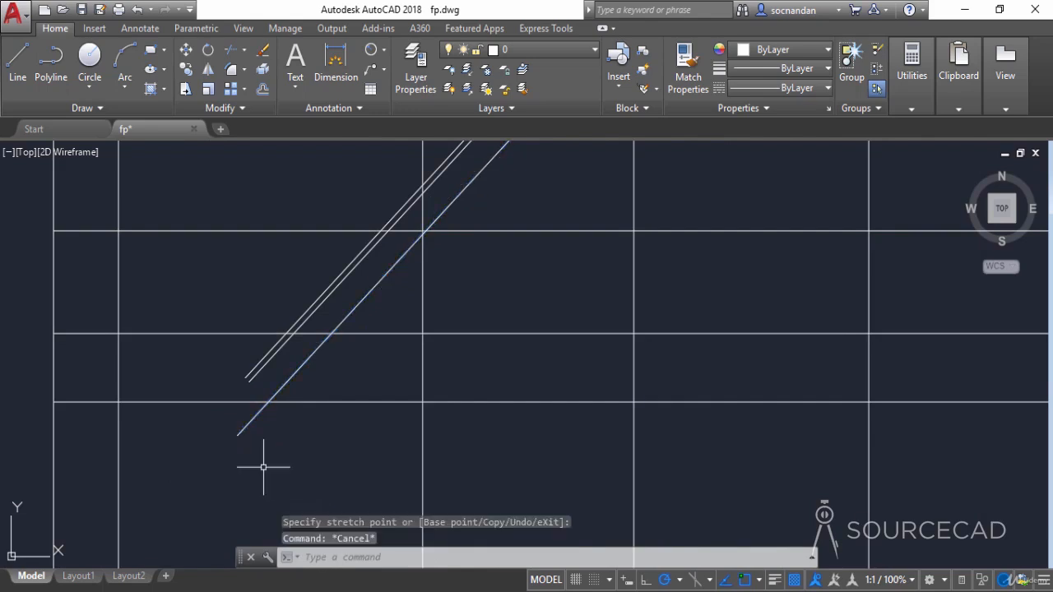
# Step: Draw a vertical line straight up from the stretched lower end of the sloped line, ending above the 13' horizontal line
pyautogui.click(17, 59)
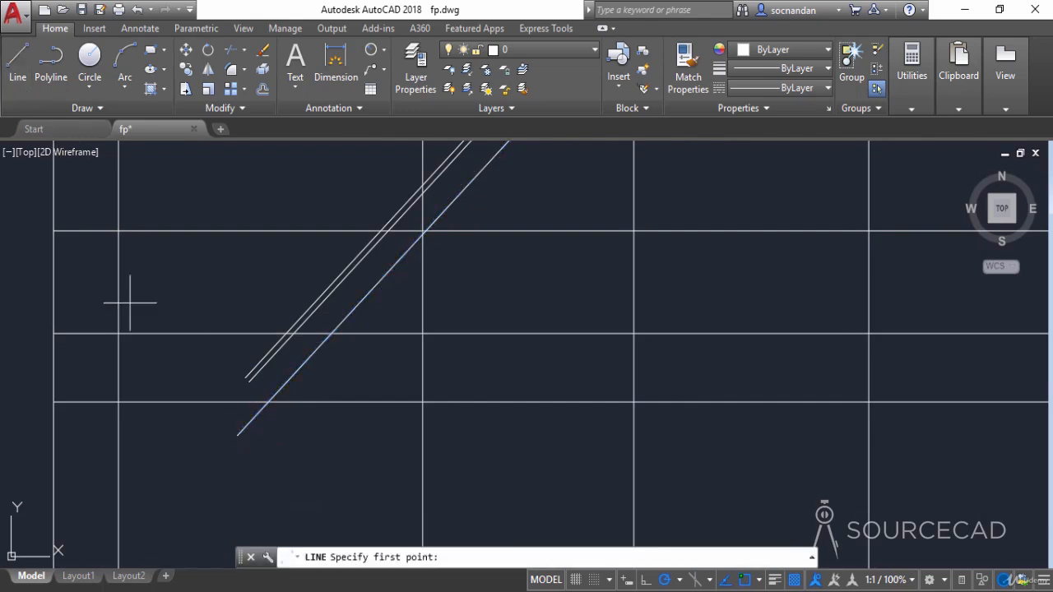
pyautogui.click(237, 433)
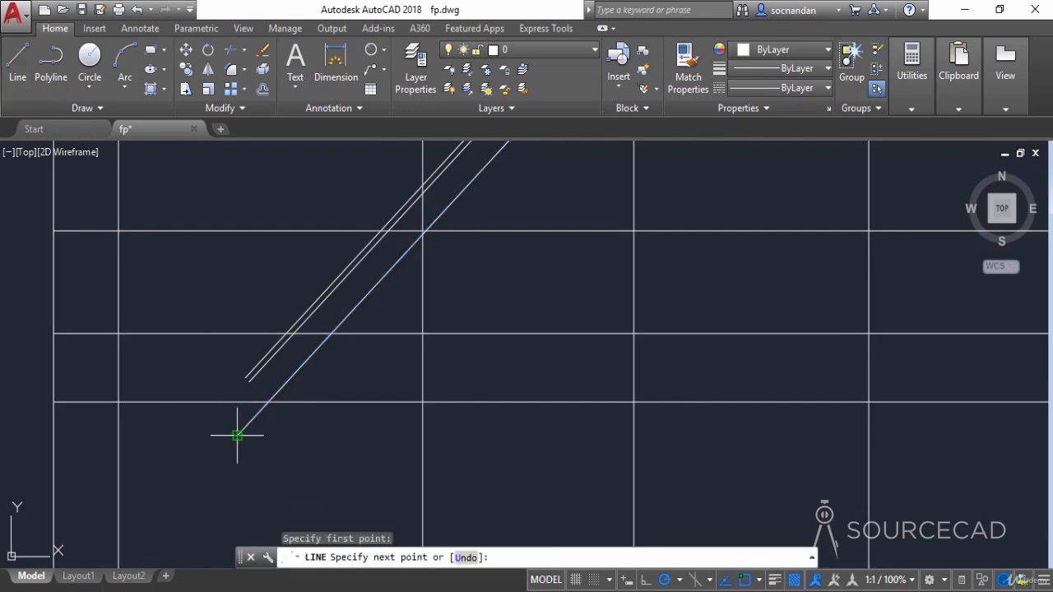
pyautogui.rightClick(237, 302)
pyautogui.click(251, 313)
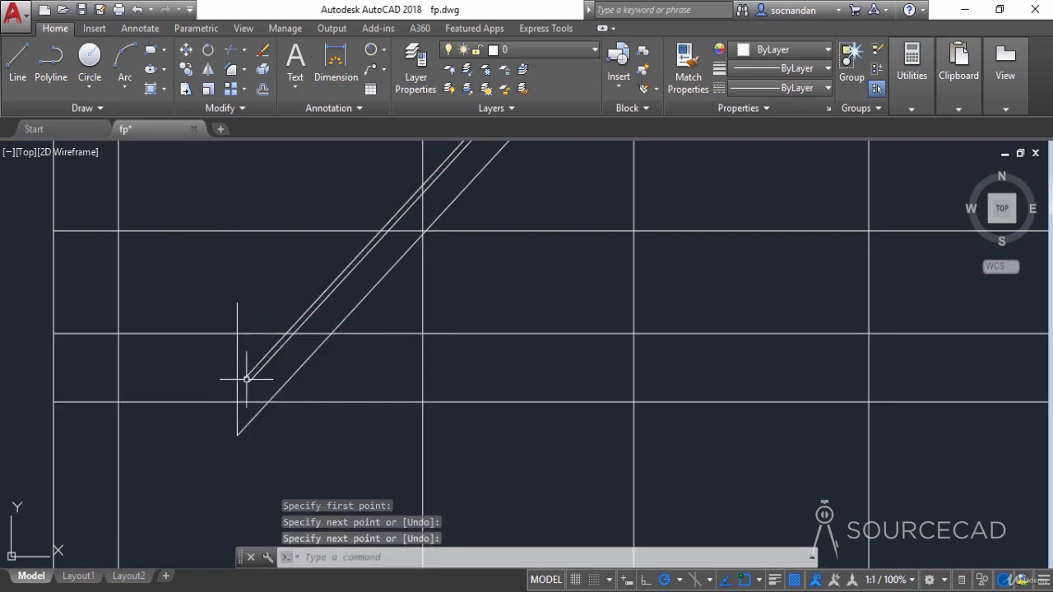
# Step: Extend the lower ends of the two upper sloped lines to the short vertical line at the eave
pyautogui.click(246, 51)
pyautogui.click(261, 111)
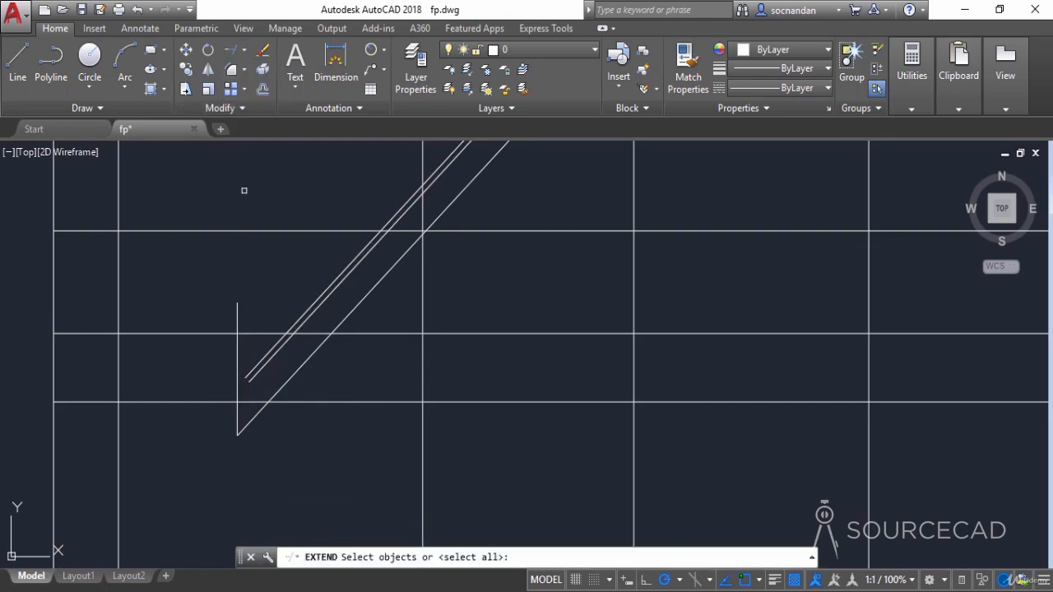
pyautogui.press('Return')
pyautogui.click(257, 354)
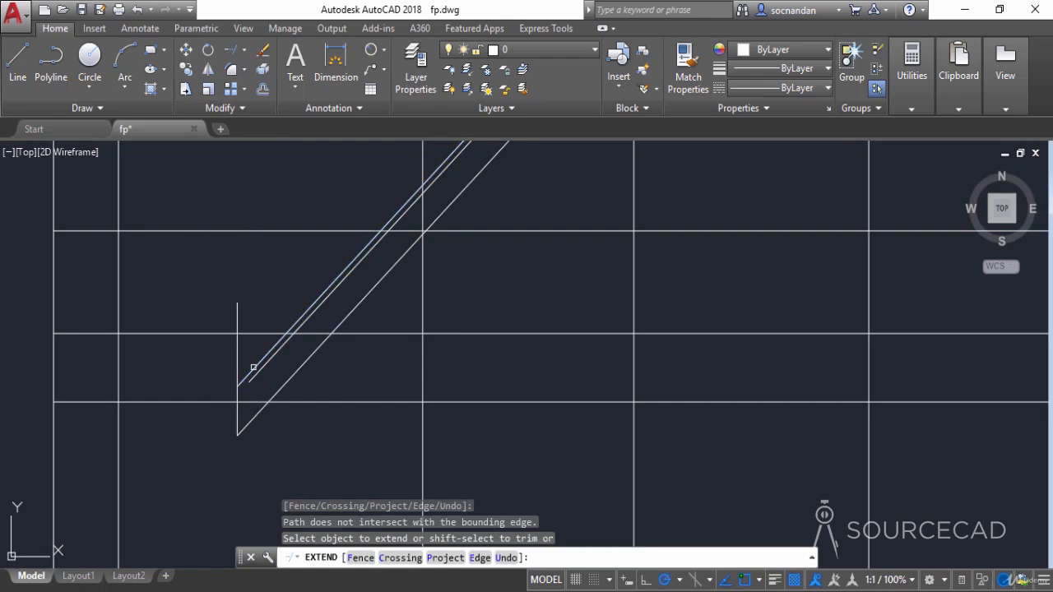
pyautogui.click(254, 375)
pyautogui.rightClick(270, 290)
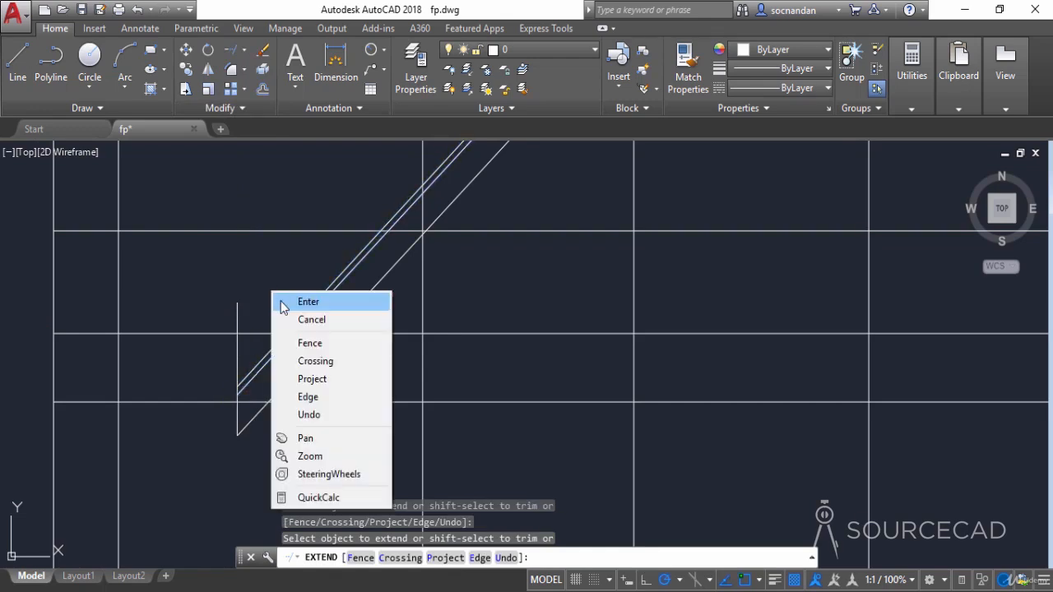
pyautogui.click(296, 302)
# Step: Trim the short vertical eave line where it projects above the uppermost sloped line
pyautogui.click(244, 51)
pyautogui.click(251, 78)
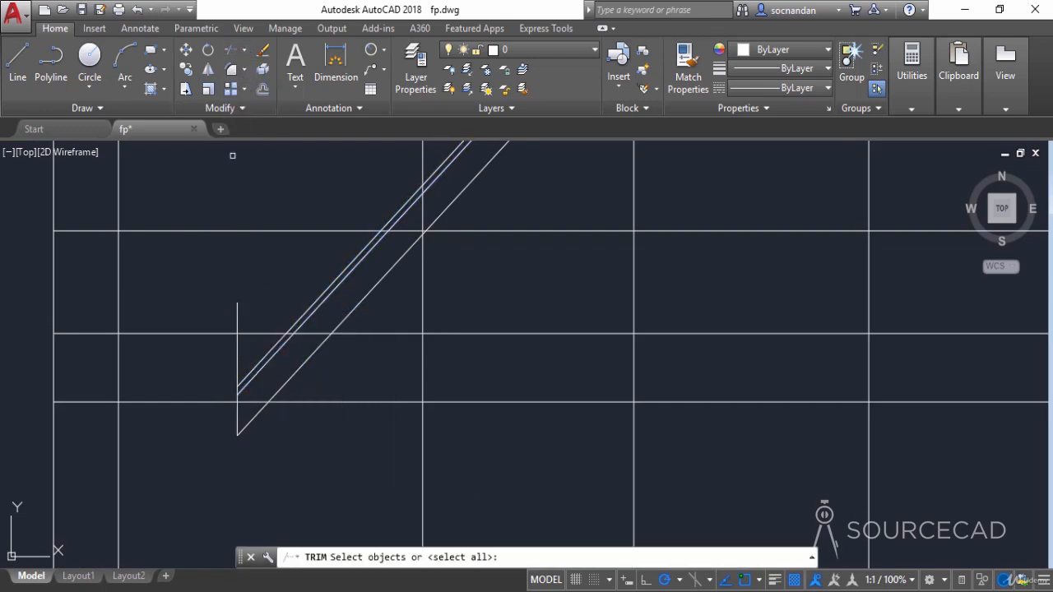
pyautogui.press('Return')
pyautogui.click(237, 318)
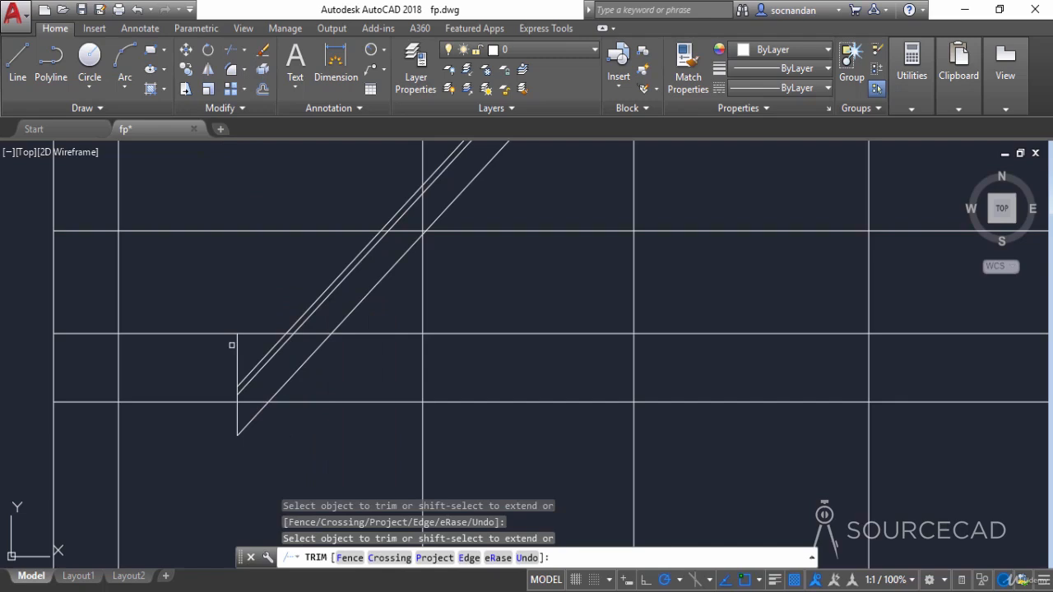
pyautogui.click(234, 356)
pyautogui.click(240, 358)
pyautogui.rightClick(247, 277)
pyautogui.click(263, 286)
pyautogui.scroll(-2, 309, 313)
pyautogui.scroll(-3, 309, 313)
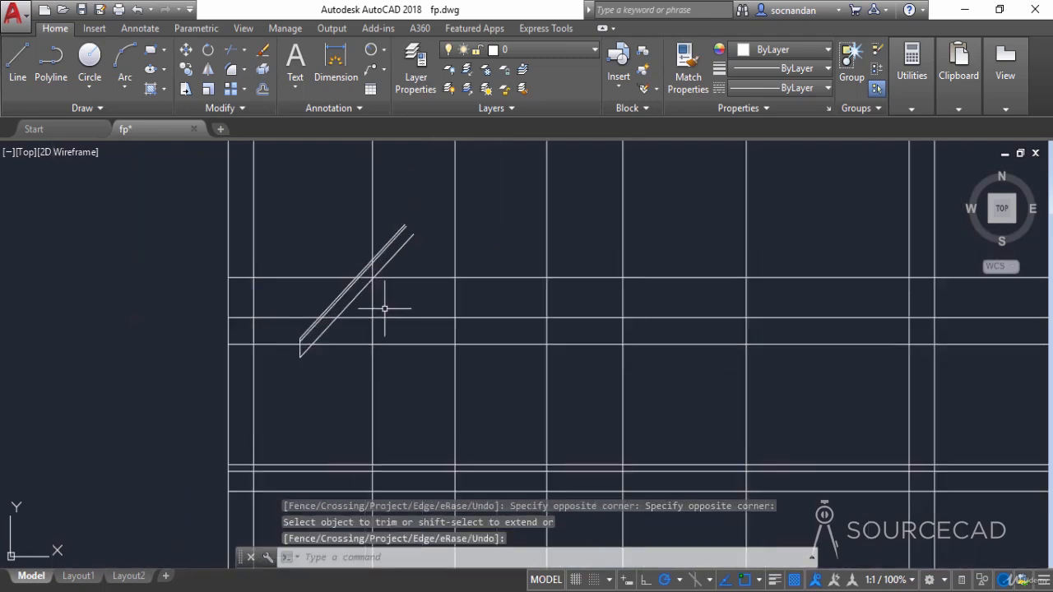
# Step: Mirror the three sloped lines and the eave line about a vertical axis through the lowest sloped line's upper end, keeping the originals
pyautogui.click(412, 257)
pyautogui.click(387, 224)
pyautogui.scroll(5, 290, 365)
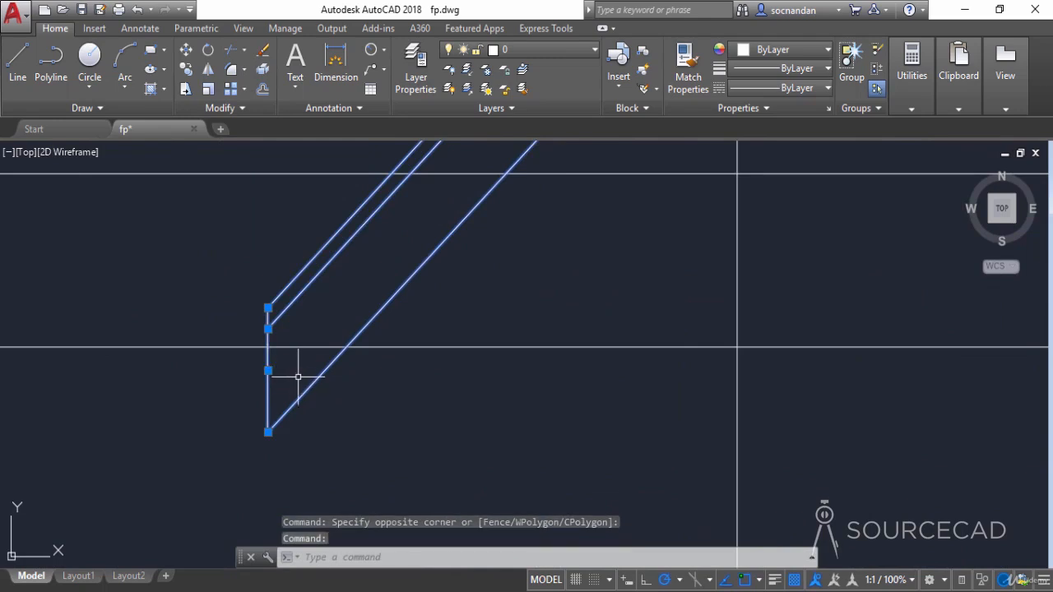
pyautogui.scroll(-5, 294, 374)
pyautogui.click(208, 69)
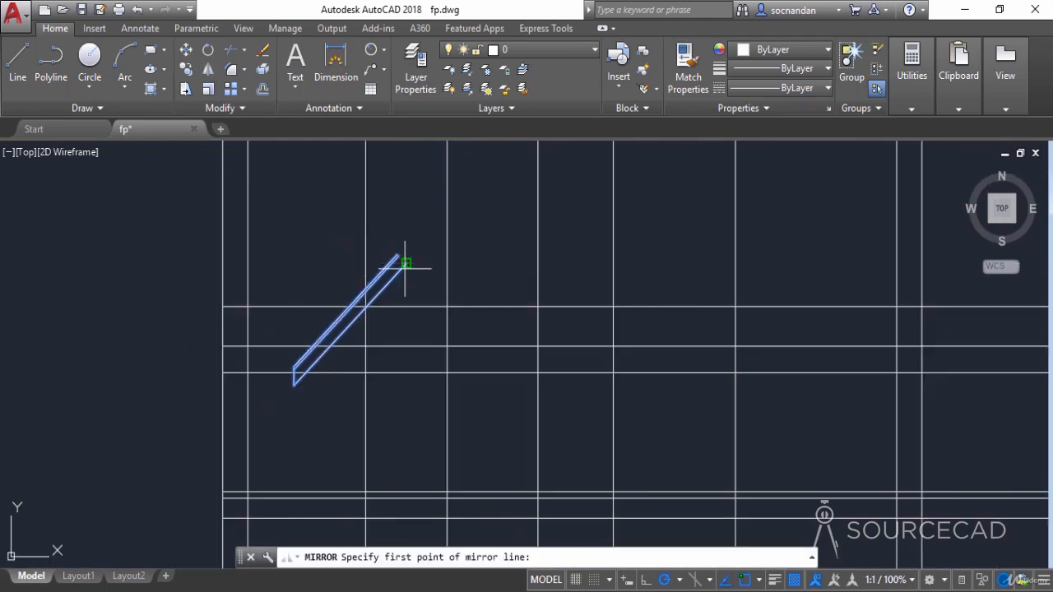
pyautogui.scroll(3, 403, 259)
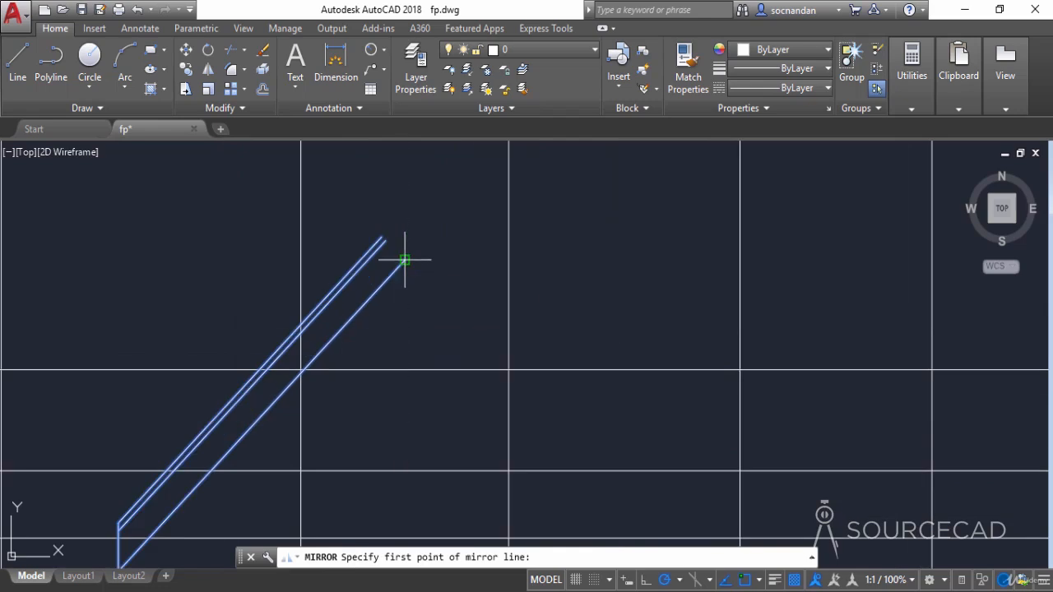
pyautogui.click(405, 260)
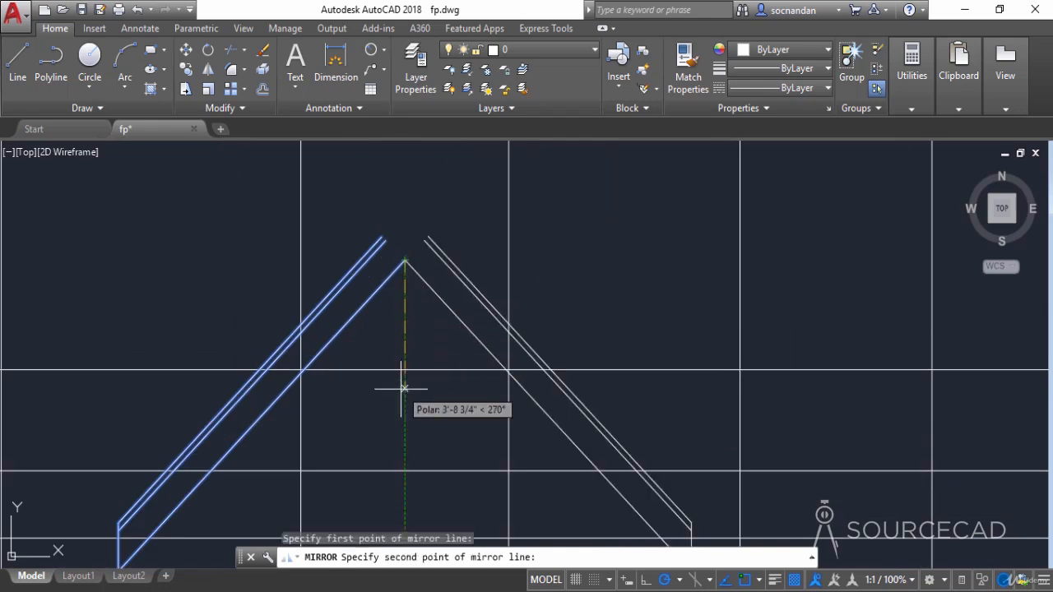
pyautogui.click(405, 424)
pyautogui.rightClick(404, 240)
pyautogui.click(457, 247)
pyautogui.scroll(-3, 441, 292)
pyautogui.scroll(-2, 441, 293)
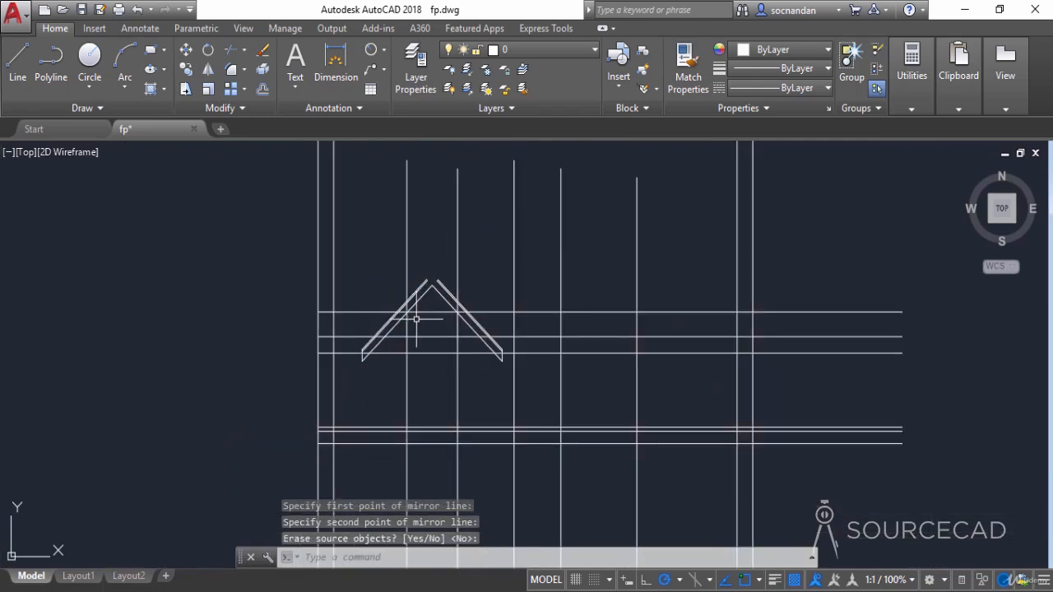
# Step: Fillet the inner lines of the two double roof edges with radius 0 so they meet at the ridge
pyautogui.scroll(3, 430, 294)
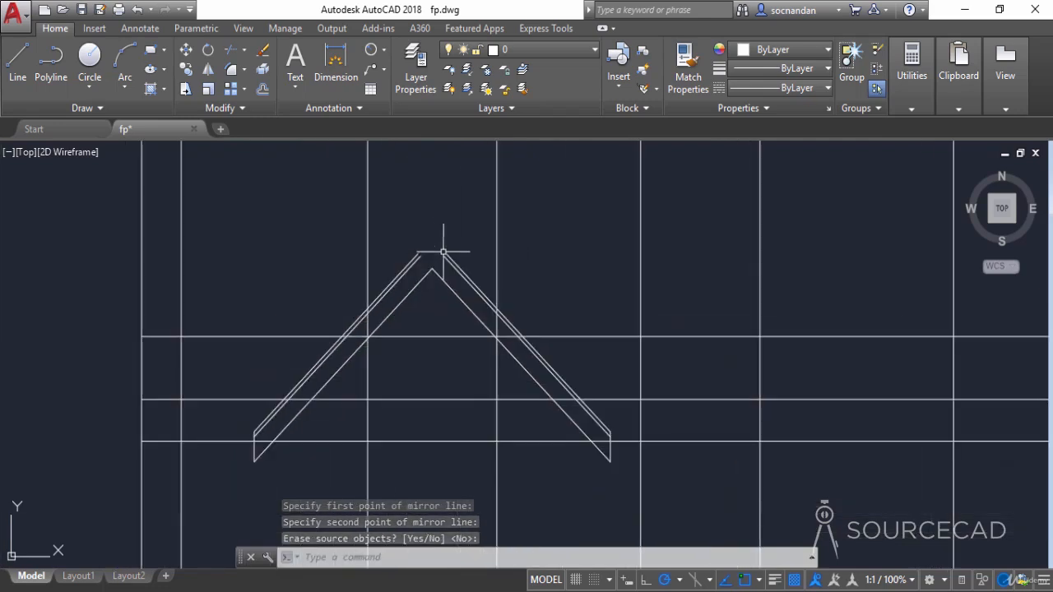
pyautogui.click(233, 74)
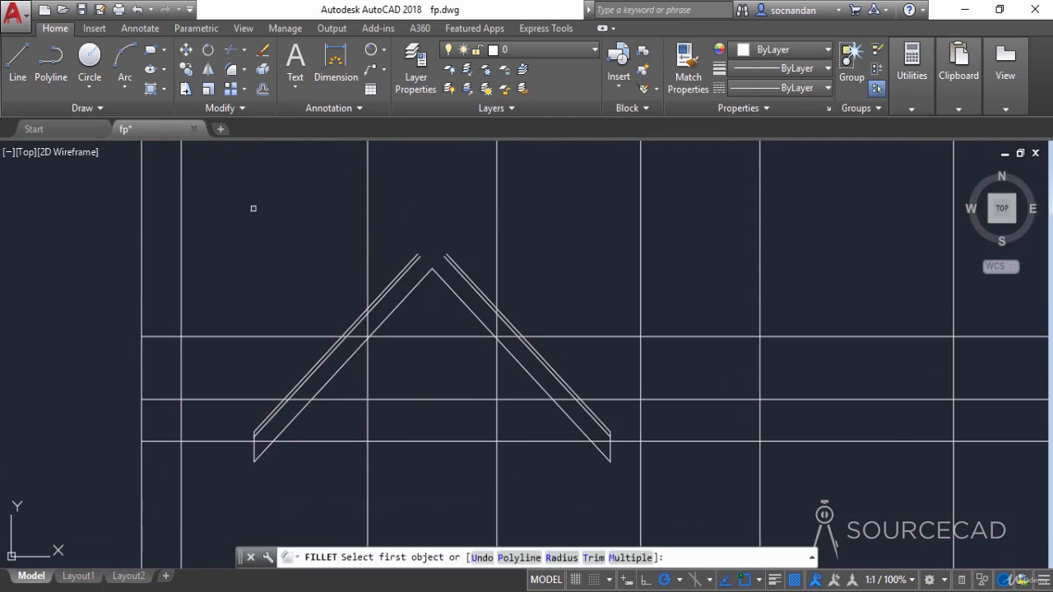
pyautogui.click(561, 558)
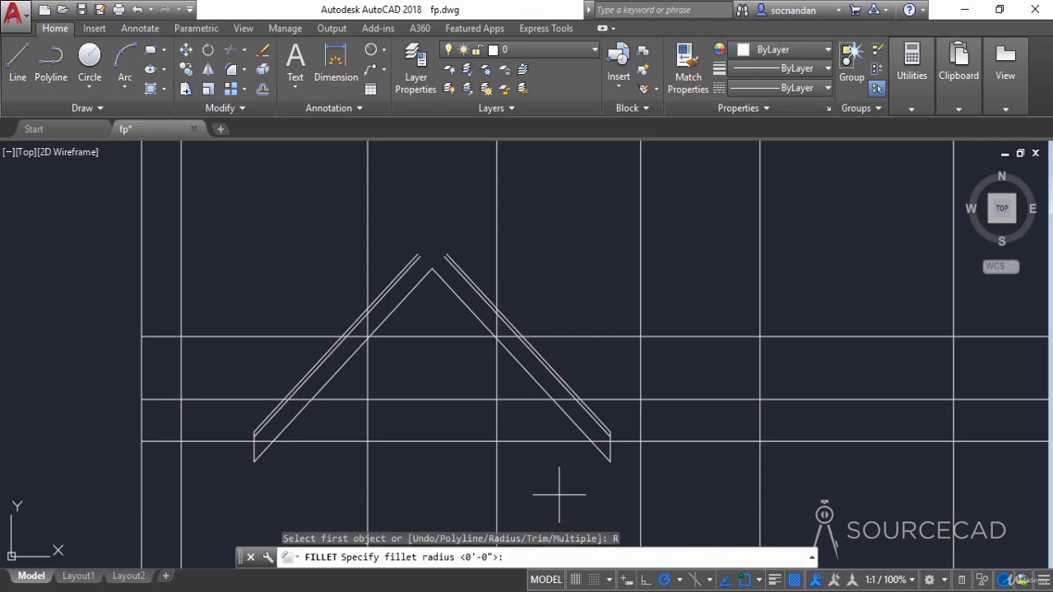
pyautogui.write('0')
pyautogui.press('Return')
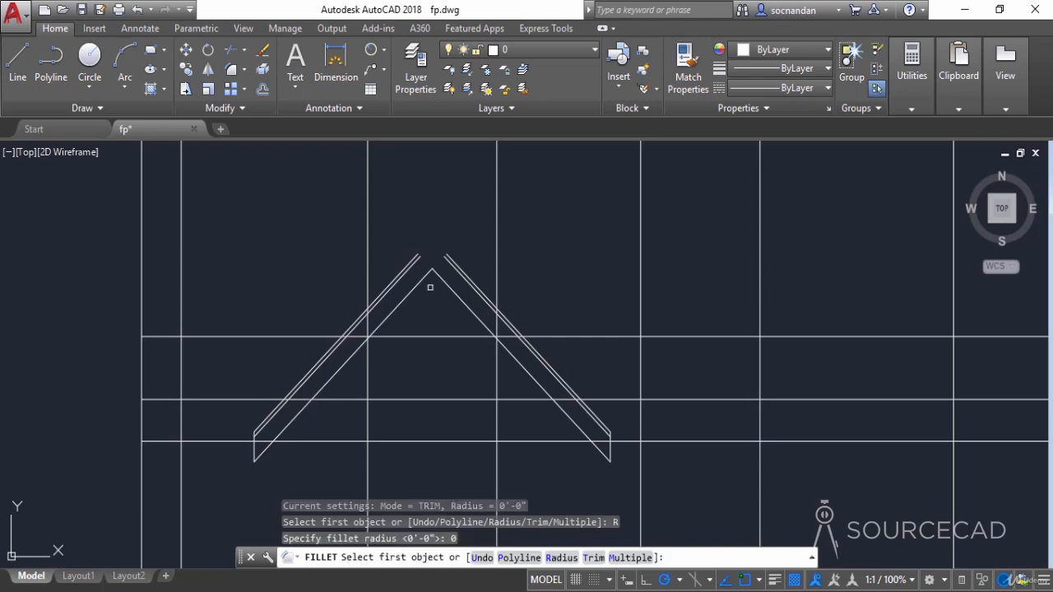
pyautogui.scroll(4, 429, 288)
pyautogui.click(396, 228)
pyautogui.click(470, 228)
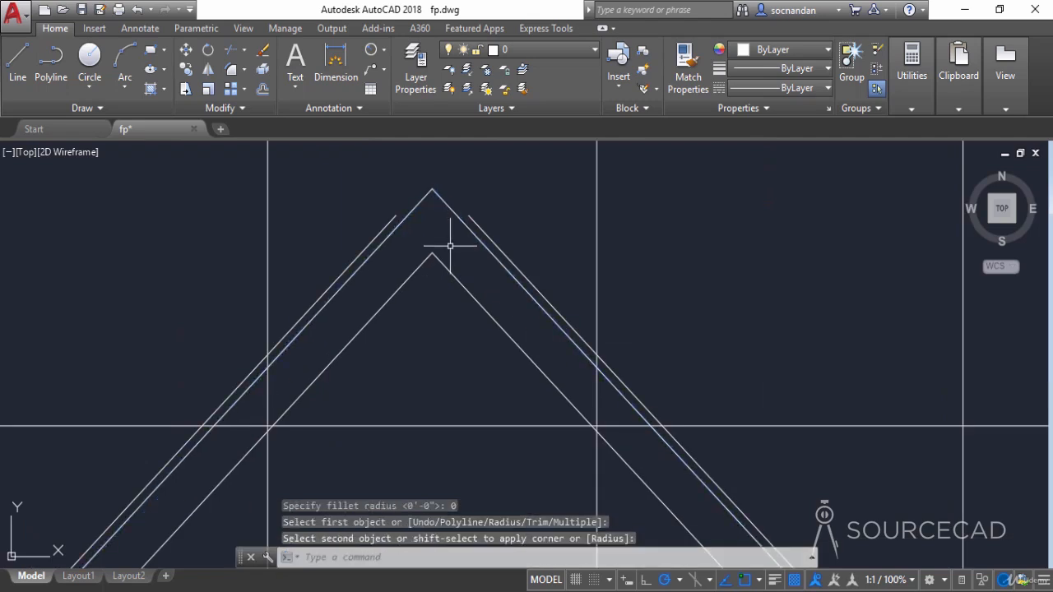
# Step: Join the outermost sloped lines of both roof sides at the ridge with a radius 0 fillet
pyautogui.press('Return')
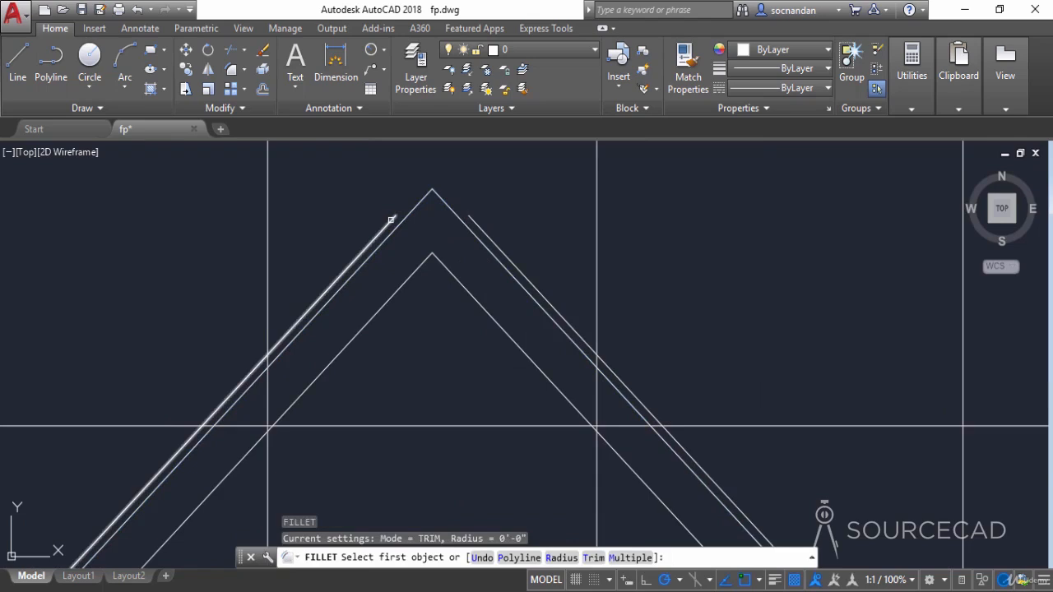
pyautogui.click(391, 215)
pyautogui.click(474, 222)
pyautogui.scroll(-5, 482, 205)
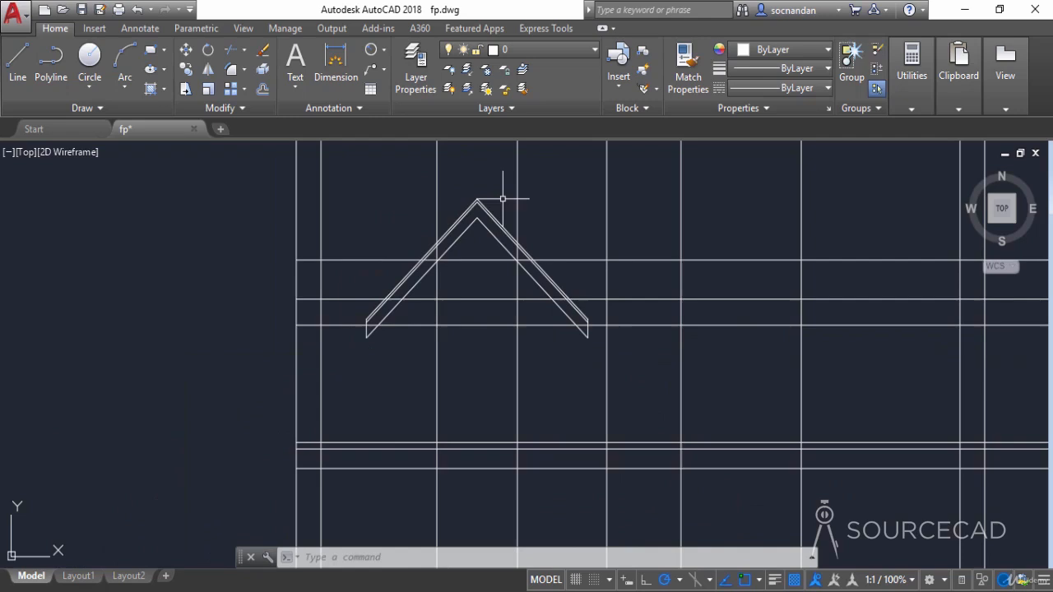
# Step: Trim all horizontal lines where they extend past the outermost vertical line on the elevation's right side
pyautogui.scroll(-2, 413, 201)
pyautogui.scroll(-4, 428, 211)
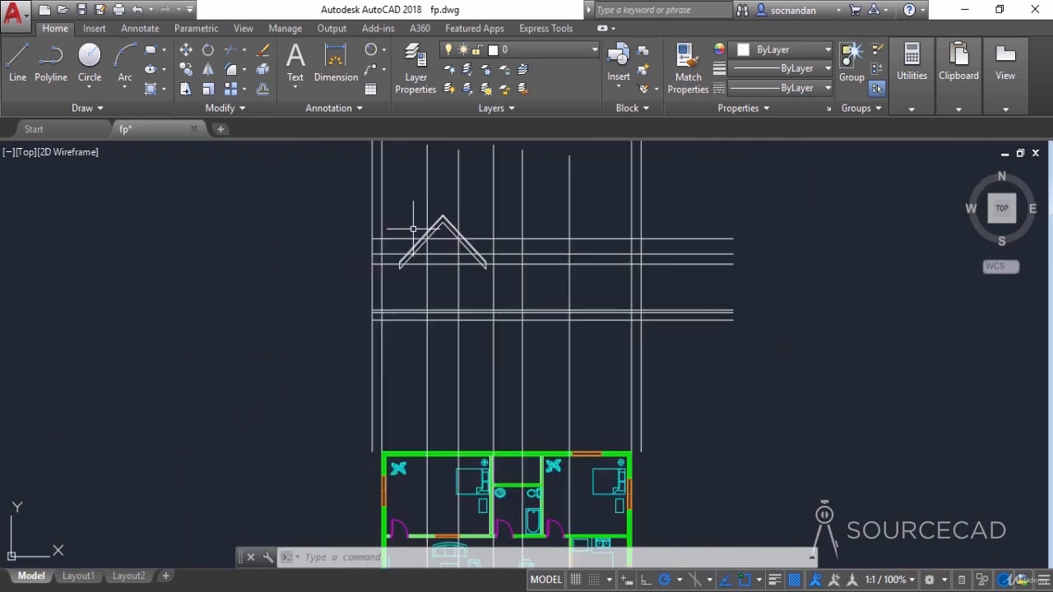
pyautogui.moveTo(474, 282); pyautogui.dragTo(335, 330, button='middle')
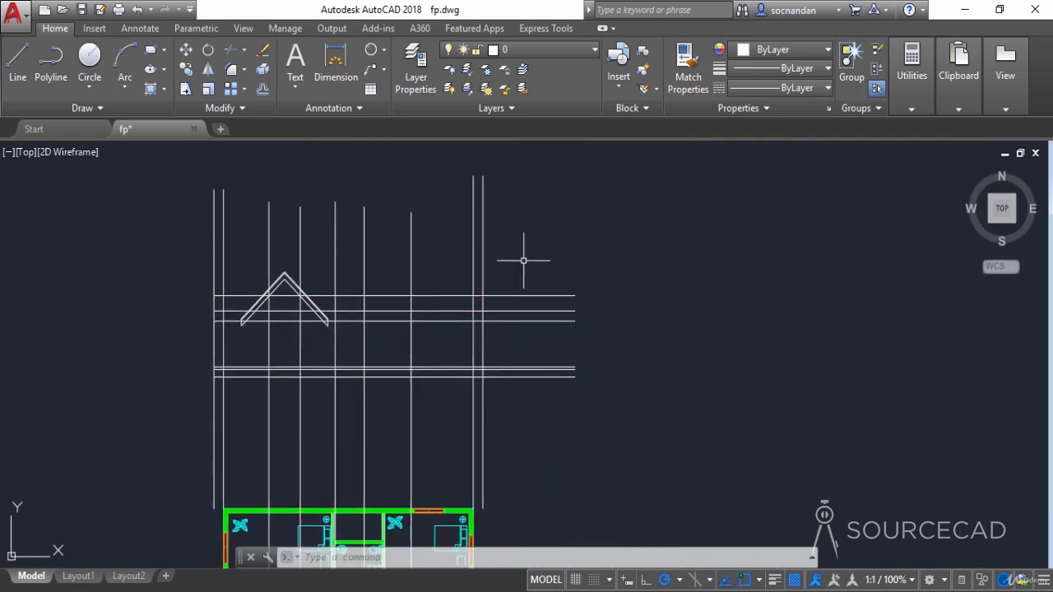
pyautogui.click(230, 50)
pyautogui.press('Return')
pyautogui.click(599, 419)
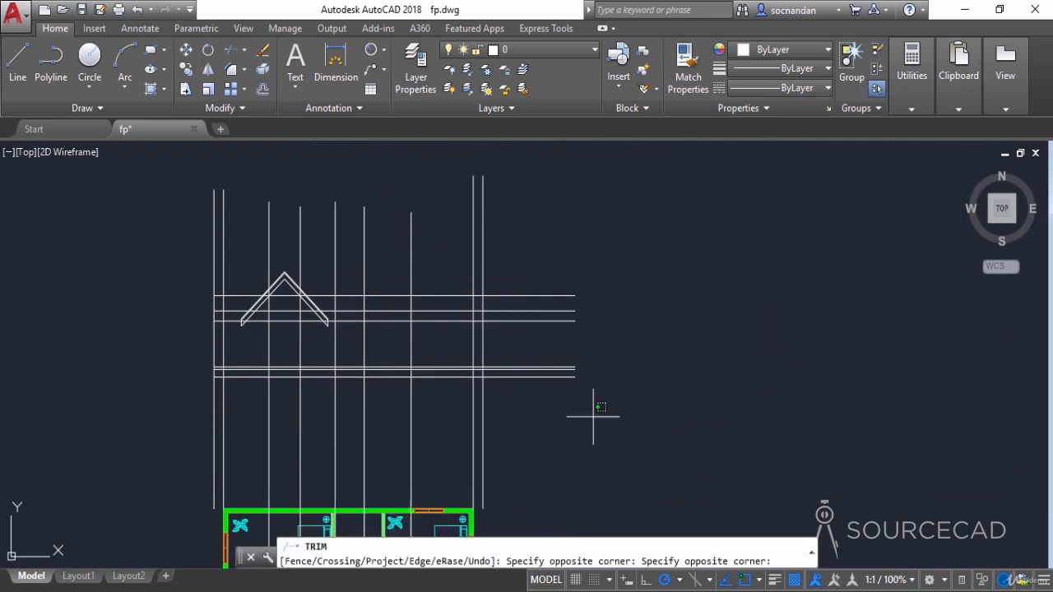
pyautogui.click(545, 230)
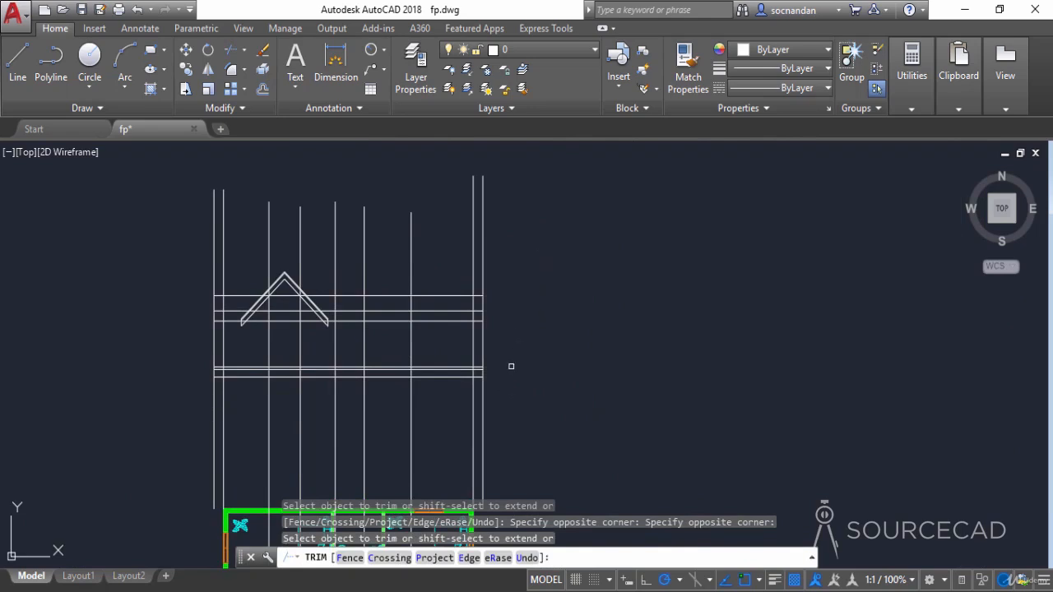
# Step: Trim the two outermost vertical lines below the lowest horizontal line of the elevation
pyautogui.moveTo(516, 396); pyautogui.dragTo(518, 299, button='middle')
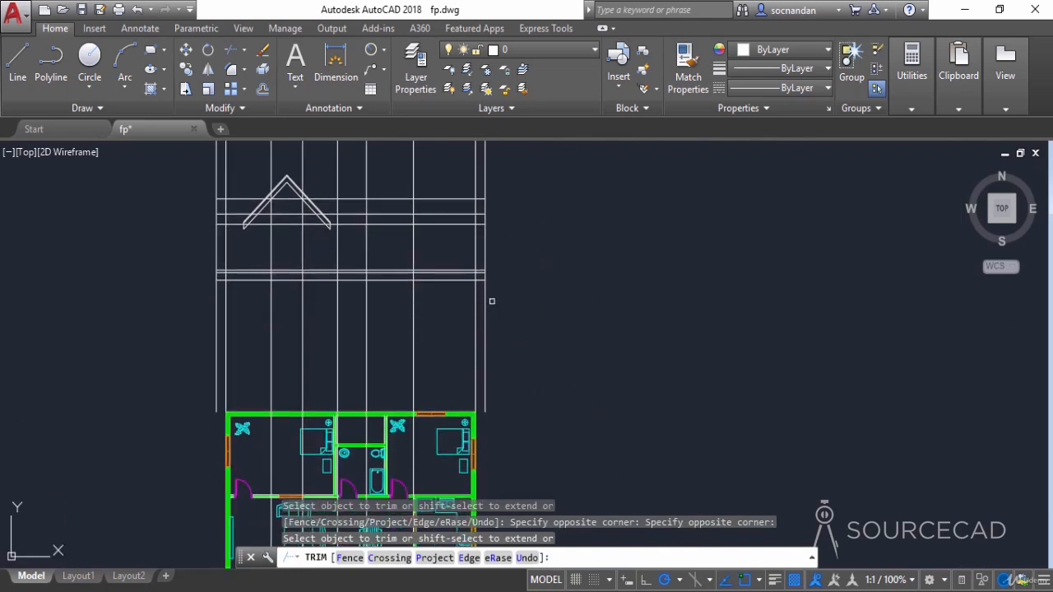
pyautogui.click(485, 295)
pyautogui.click(216, 306)
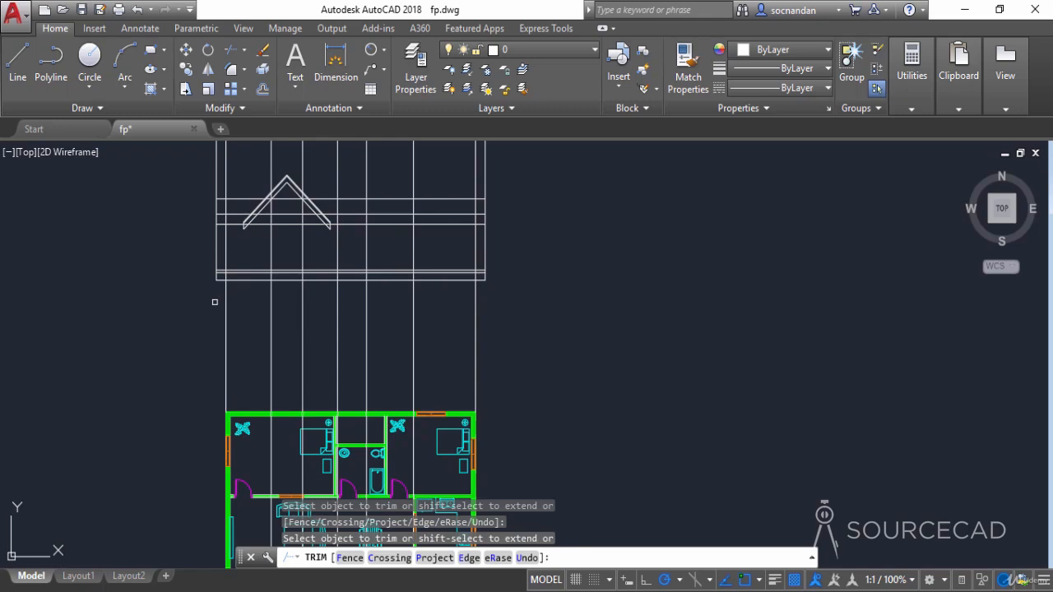
pyautogui.rightClick(159, 272)
pyautogui.click(168, 271)
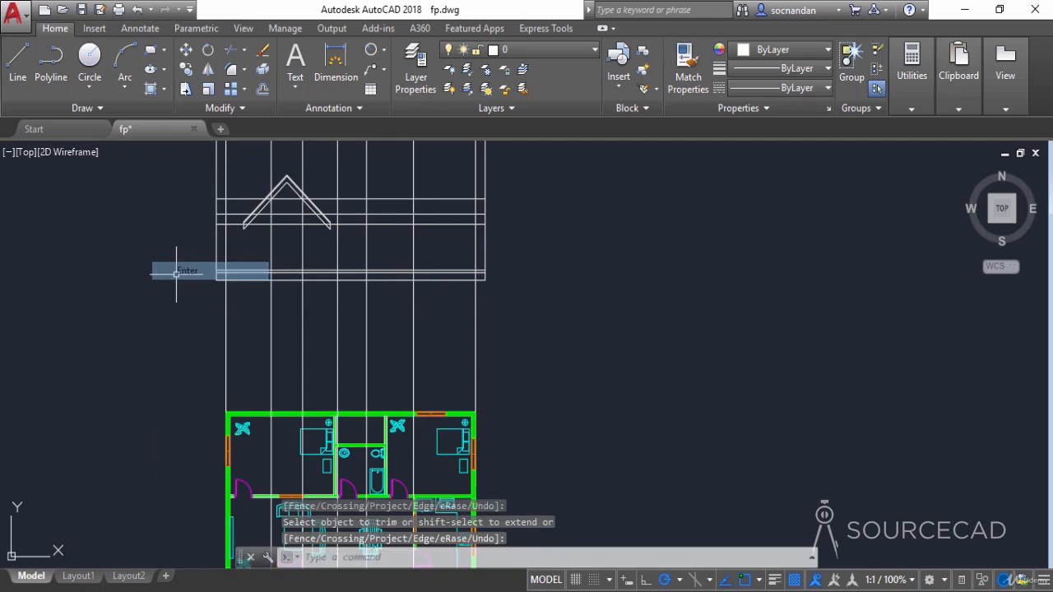
# Step: Erase the middle one of the three upper horizontal lines crossing the gable
pyautogui.scroll(2, 176, 255)
pyautogui.moveTo(176, 254); pyautogui.dragTo(140, 371, button='middle')
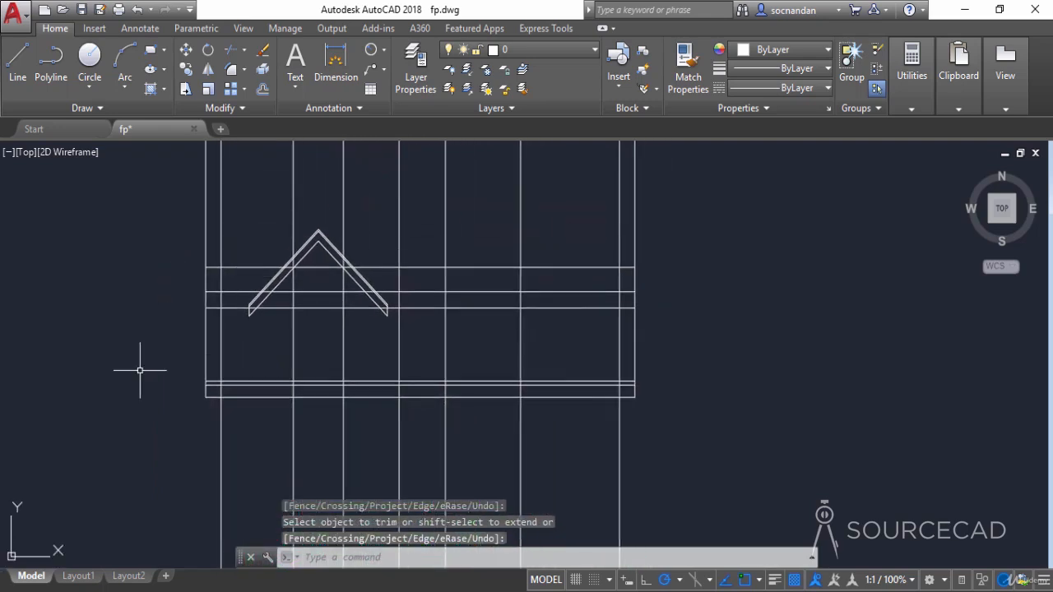
pyautogui.press('Return')
pyautogui.click(220, 295)
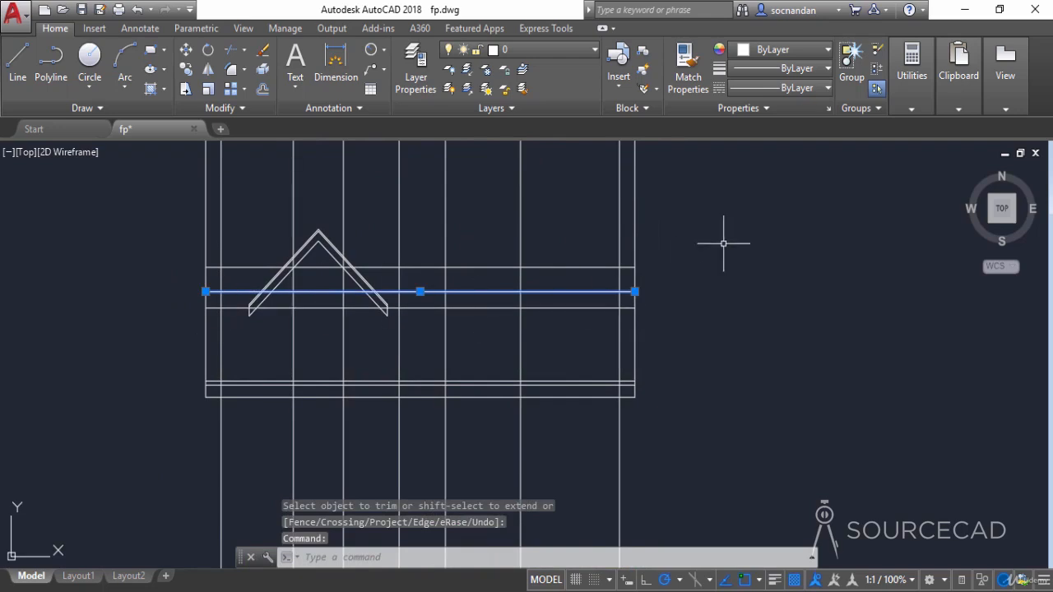
pyautogui.rightClick(726, 239)
pyautogui.click(762, 296)
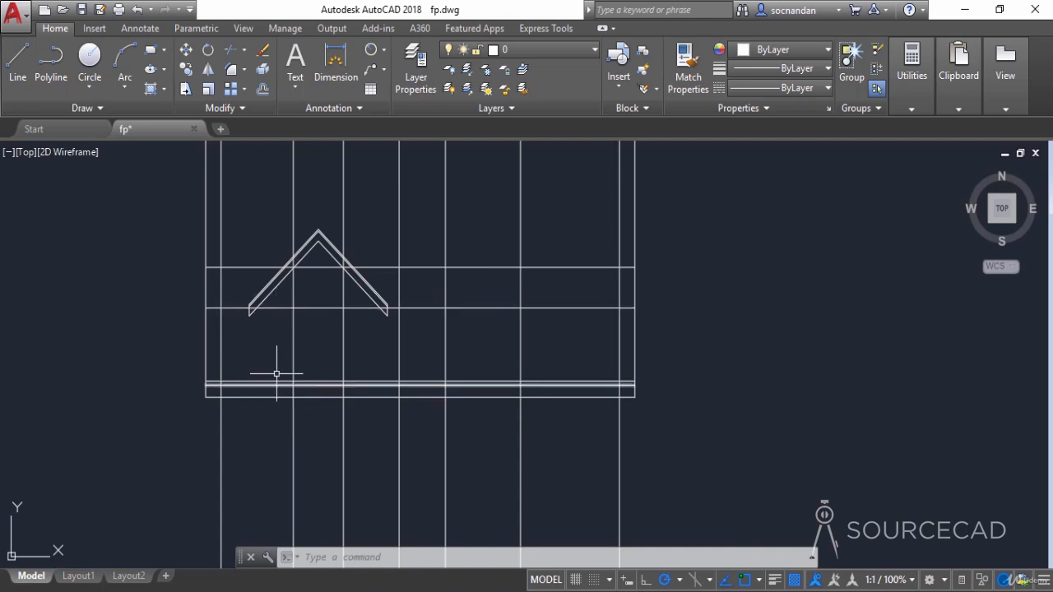
# Step: Draw a vertical line under the gable's left side, about 3' left of the nearest projection line, from the eave-level horizontal to the upper base line
pyautogui.click(16, 71)
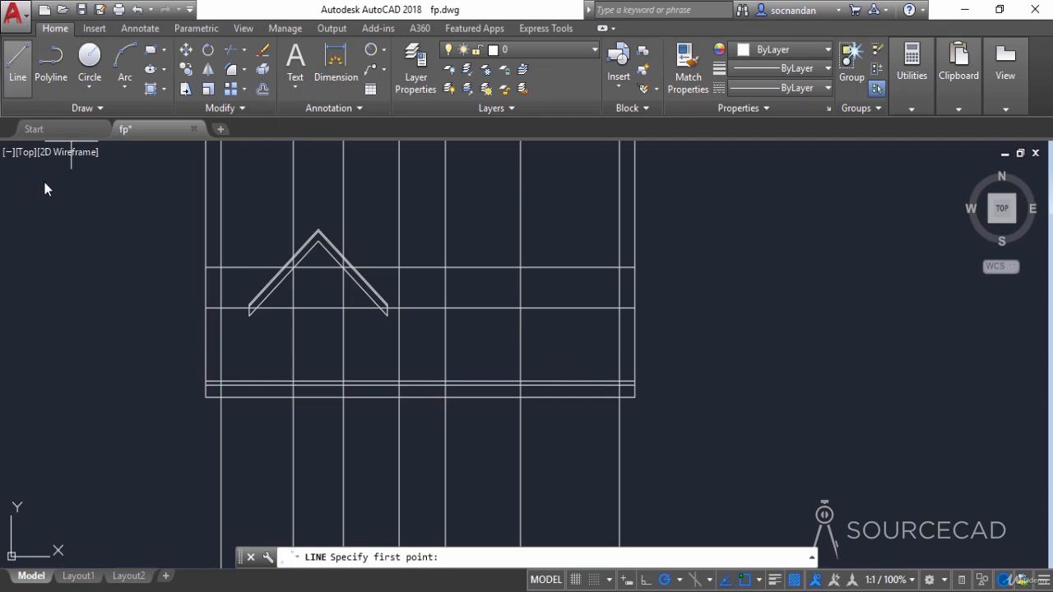
pyautogui.scroll(2, 265, 336)
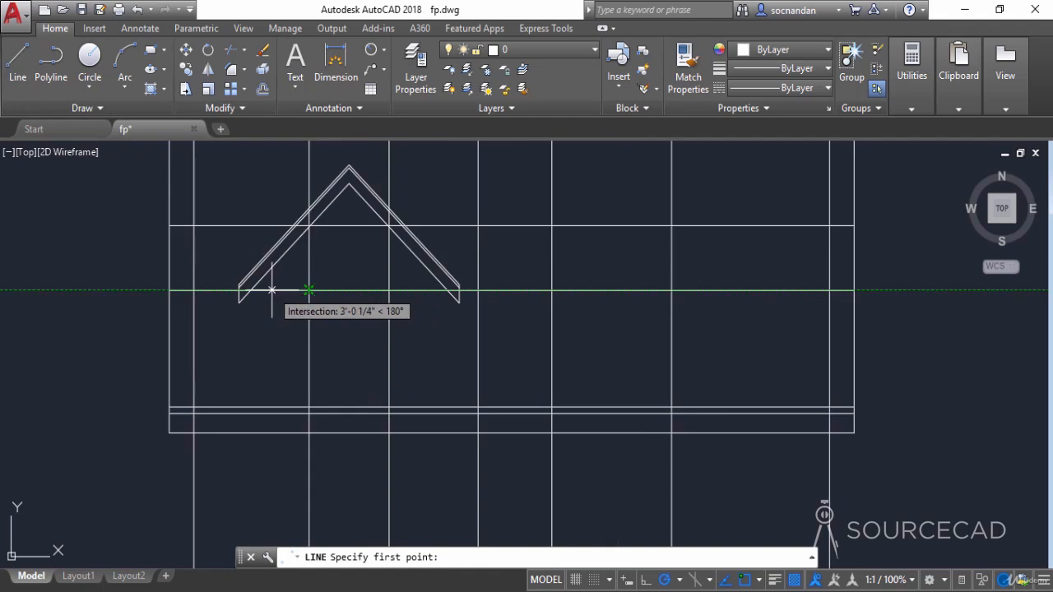
pyautogui.click(271, 289)
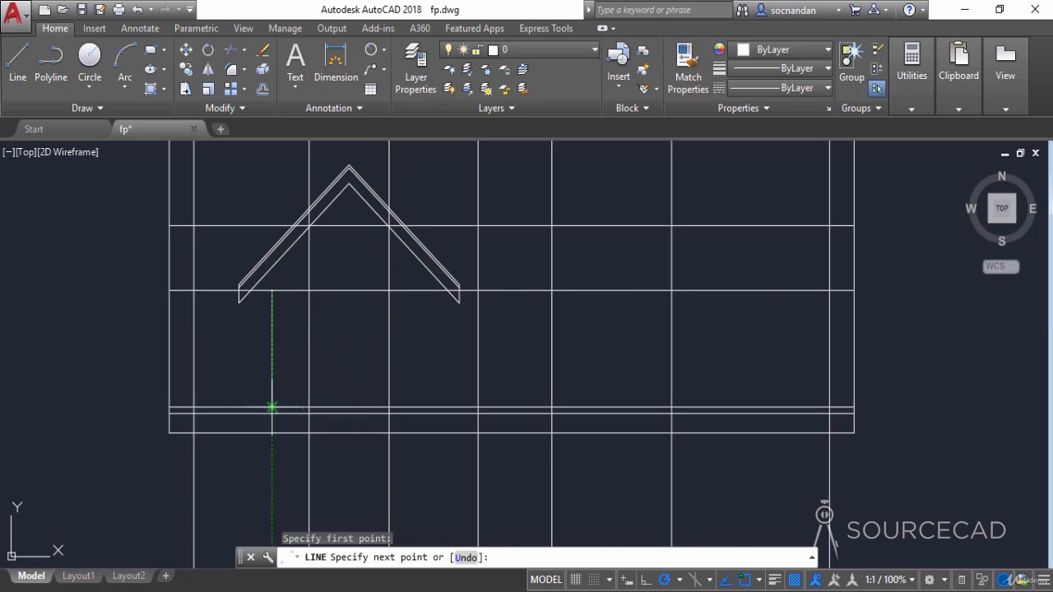
pyautogui.click(272, 407)
pyautogui.press('Return')
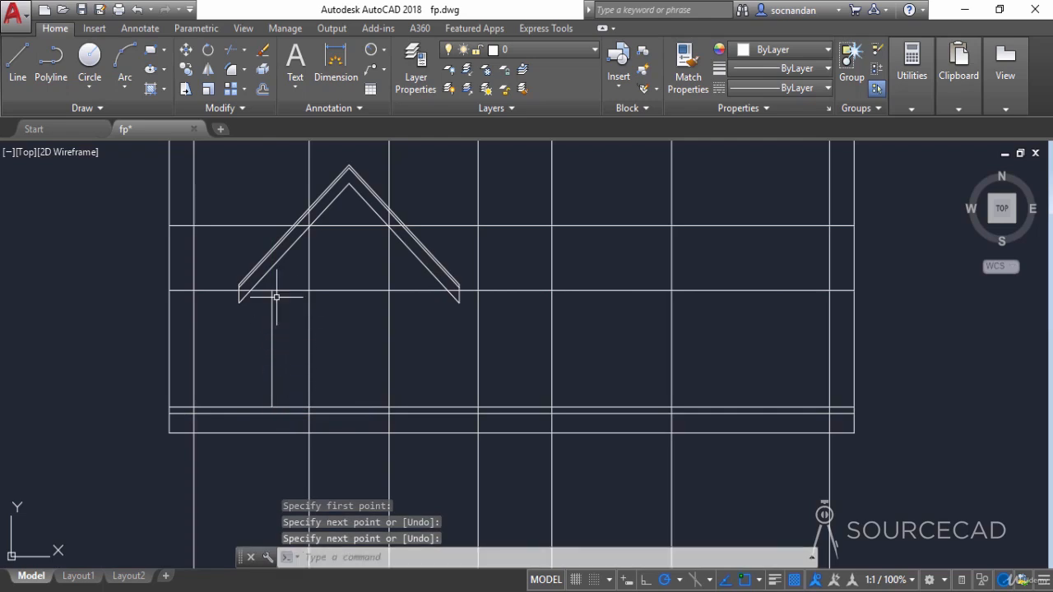
# Step: Offset the new vertical line by 1' to the right to form a column
pyautogui.click(262, 89)
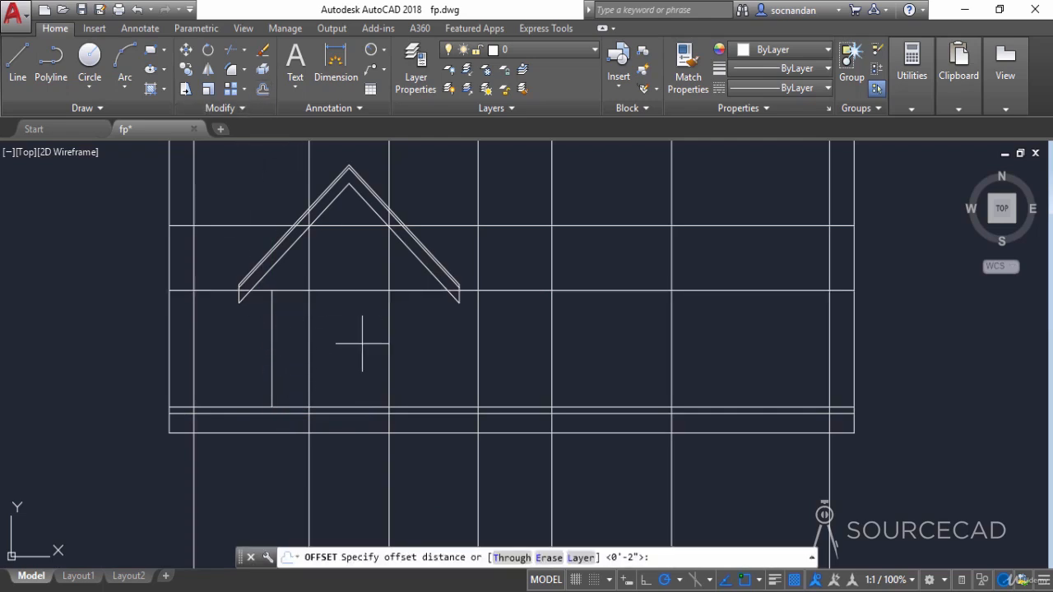
pyautogui.write("1'")
pyautogui.press('Return')
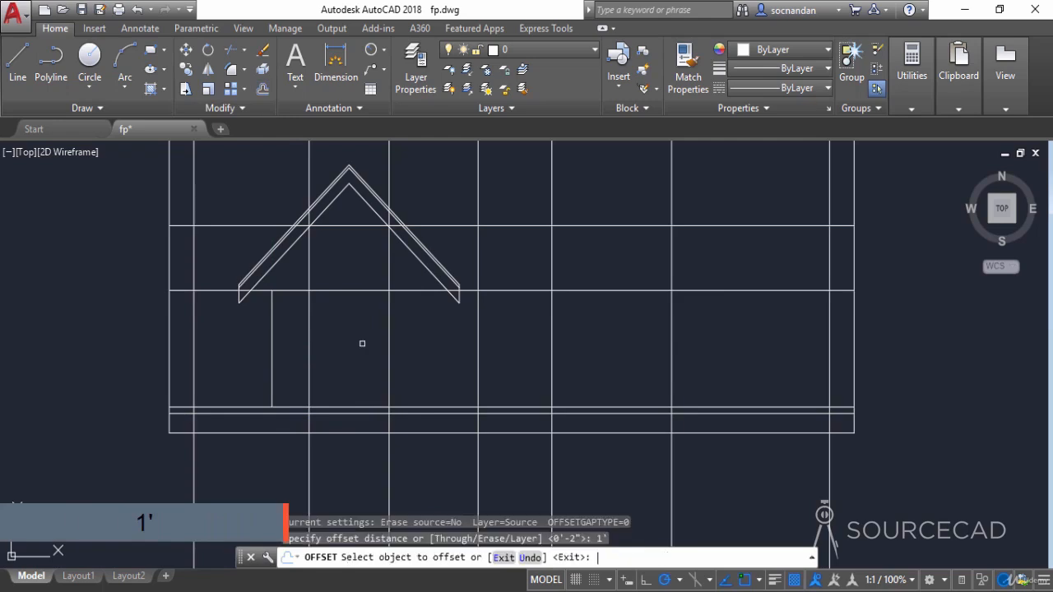
pyautogui.click(274, 330)
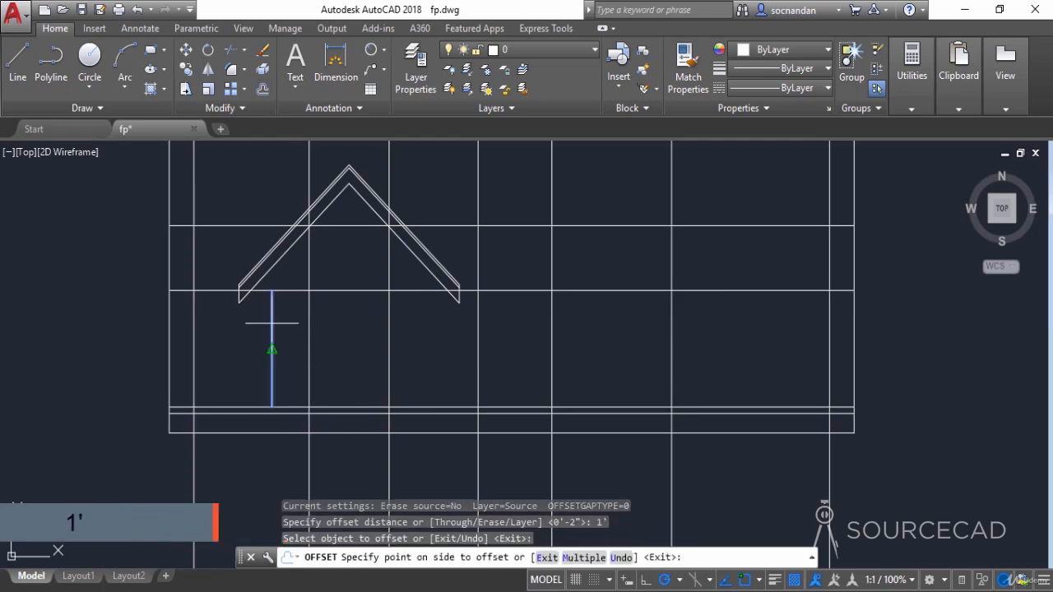
pyautogui.click(293, 331)
pyautogui.rightClick(224, 333)
pyautogui.click(240, 347)
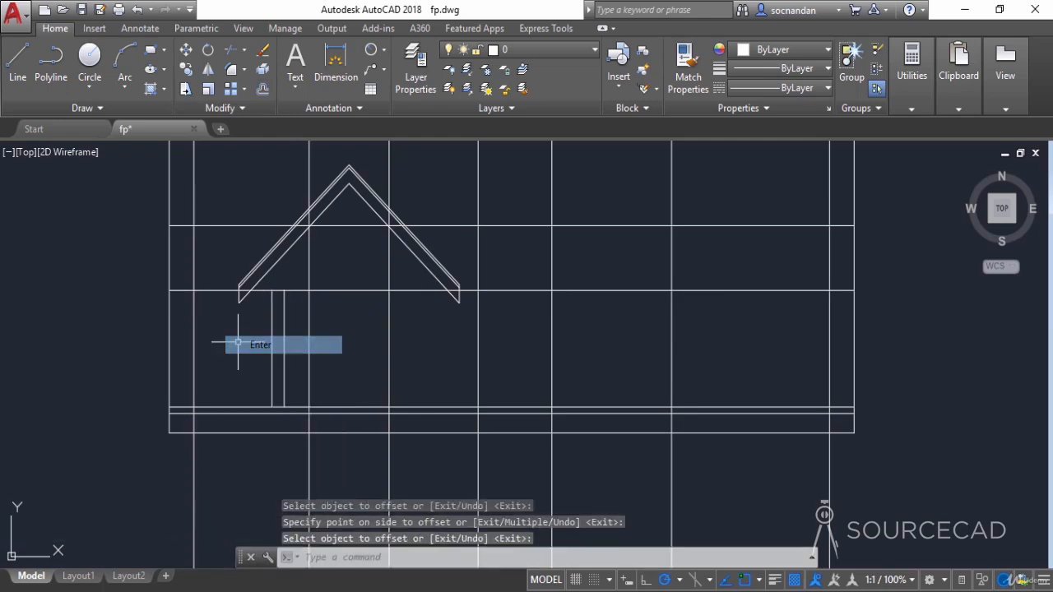
# Step: Draw a flat rectangle above the column, starting at its top left corner and extending past its right edge
pyautogui.click(150, 50)
pyautogui.scroll(5, 248, 308)
pyautogui.moveTo(306, 282); pyautogui.dragTo(246, 337, button='middle')
pyautogui.click(277, 287)
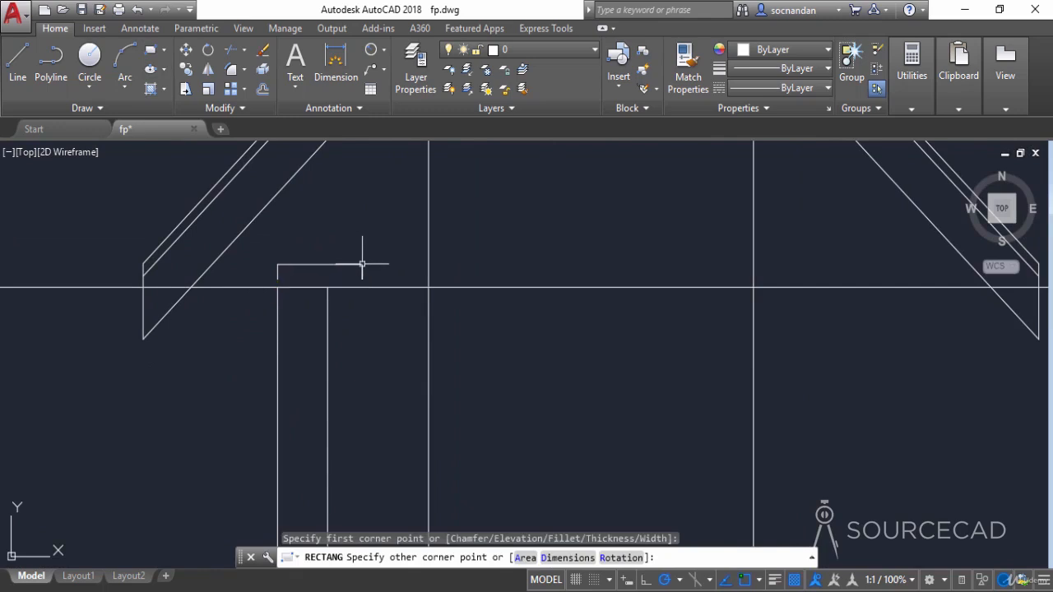
pyautogui.click(362, 264)
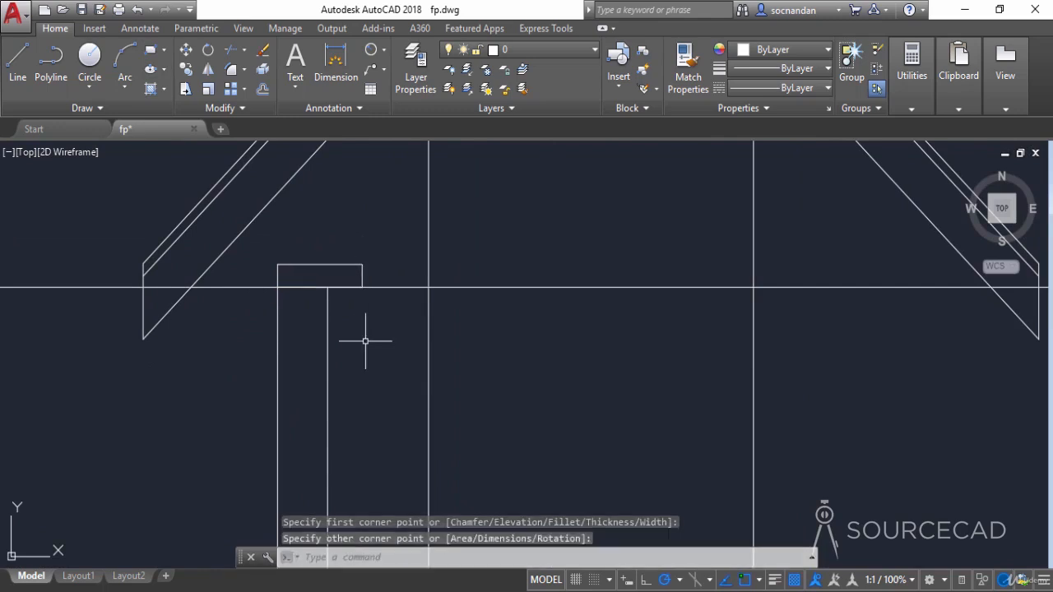
# Step: Move the flat rectangle by its top edge's midpoint onto the midpoint of the column's top, centring it as a cap under the eave line
pyautogui.click(355, 264)
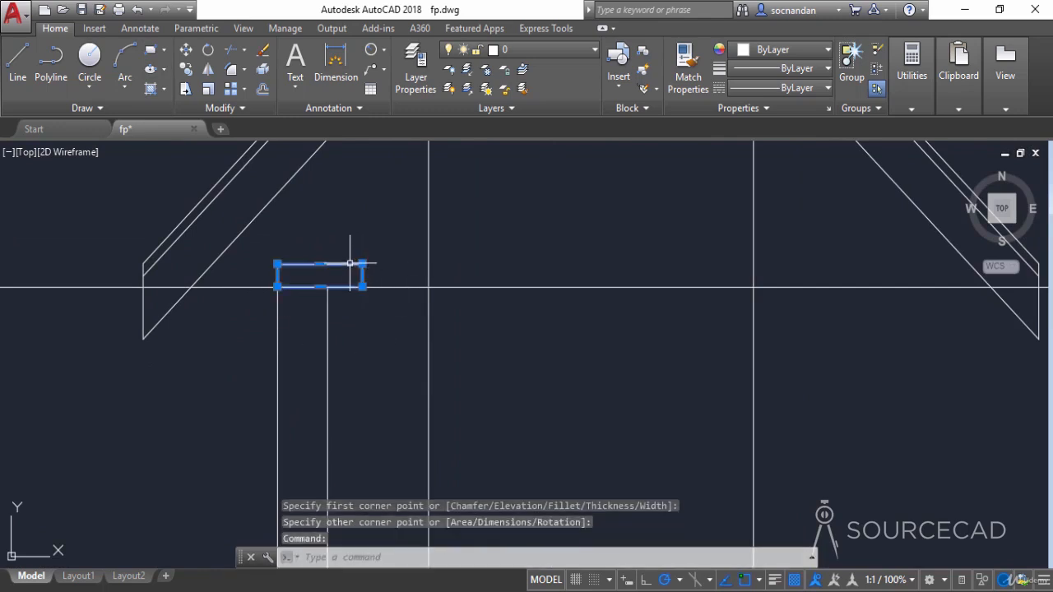
pyautogui.click(188, 50)
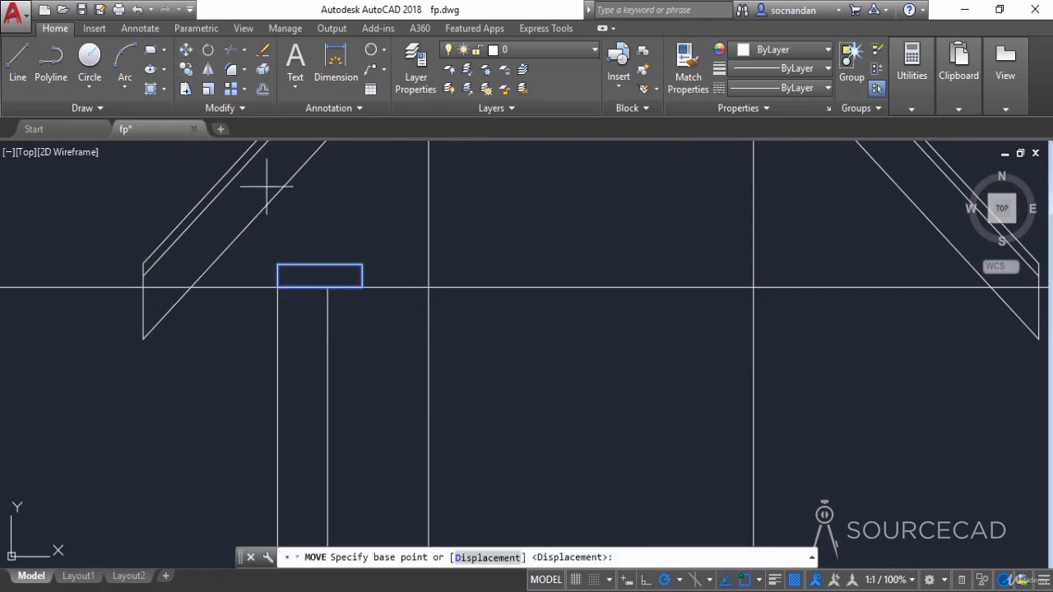
pyautogui.click(320, 264)
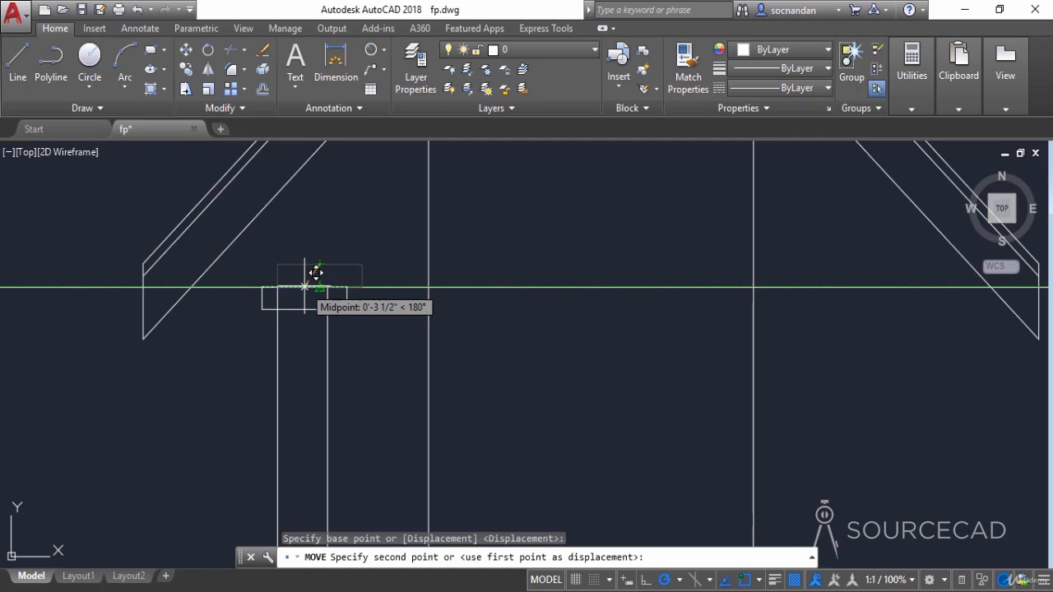
pyautogui.click(302, 288)
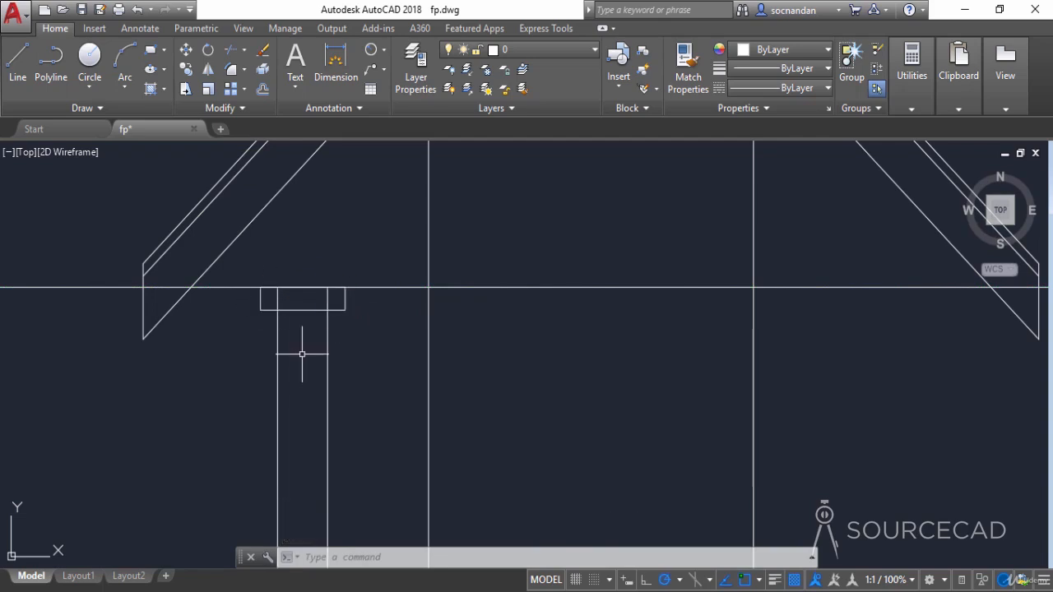
# Step: Copy the cap rectangle straight down twice, once slightly above the column's foot and once onto the upper base line
pyautogui.scroll(-2, 302, 354)
pyautogui.moveTo(332, 340); pyautogui.dragTo(343, 230, button='middle')
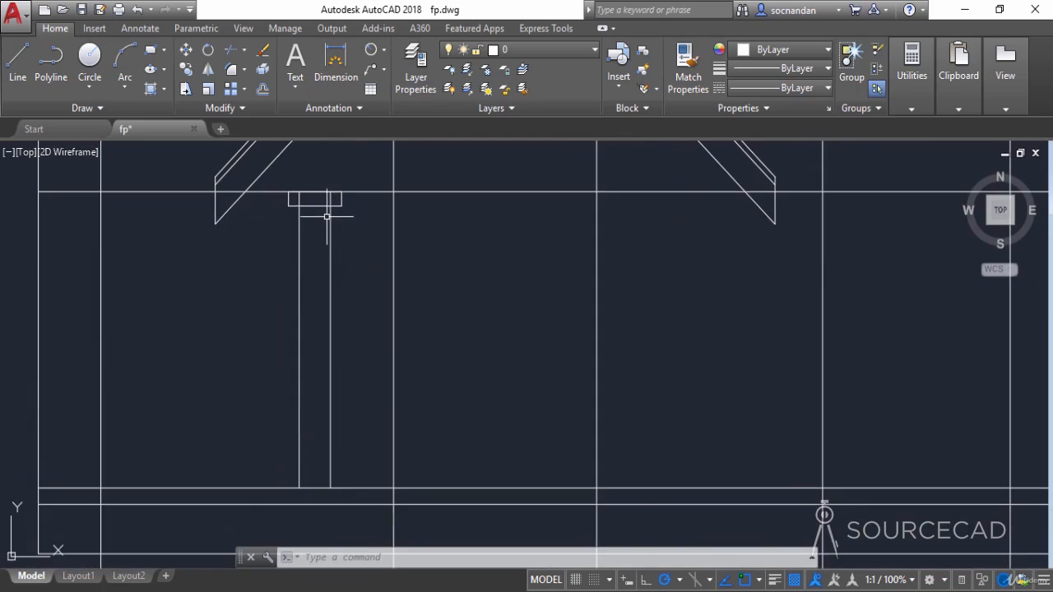
pyautogui.click(186, 69)
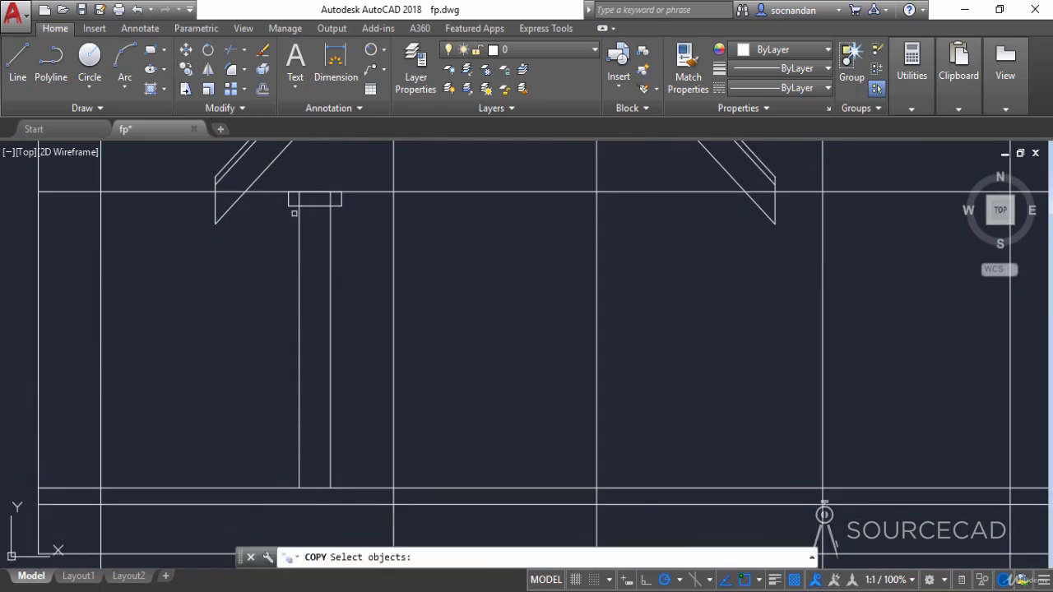
pyautogui.click(336, 203)
pyautogui.press('Return')
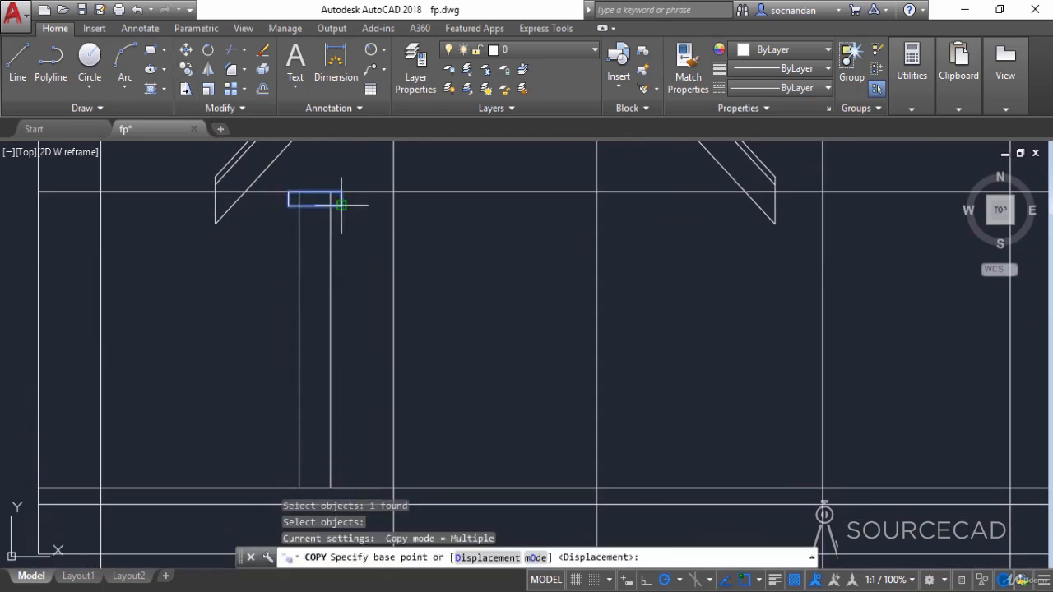
pyautogui.click(341, 204)
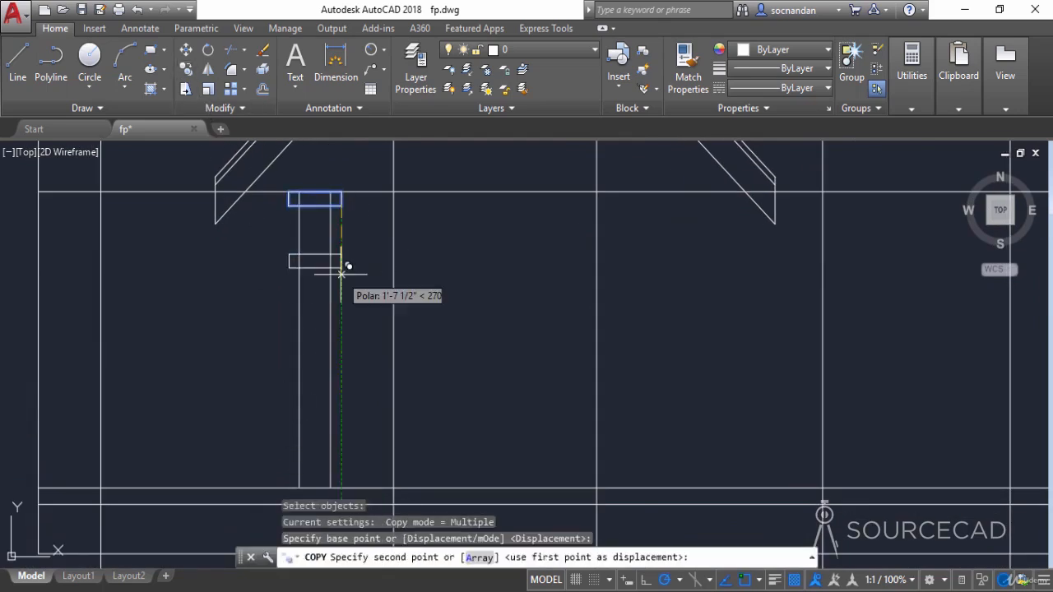
pyautogui.click(342, 447)
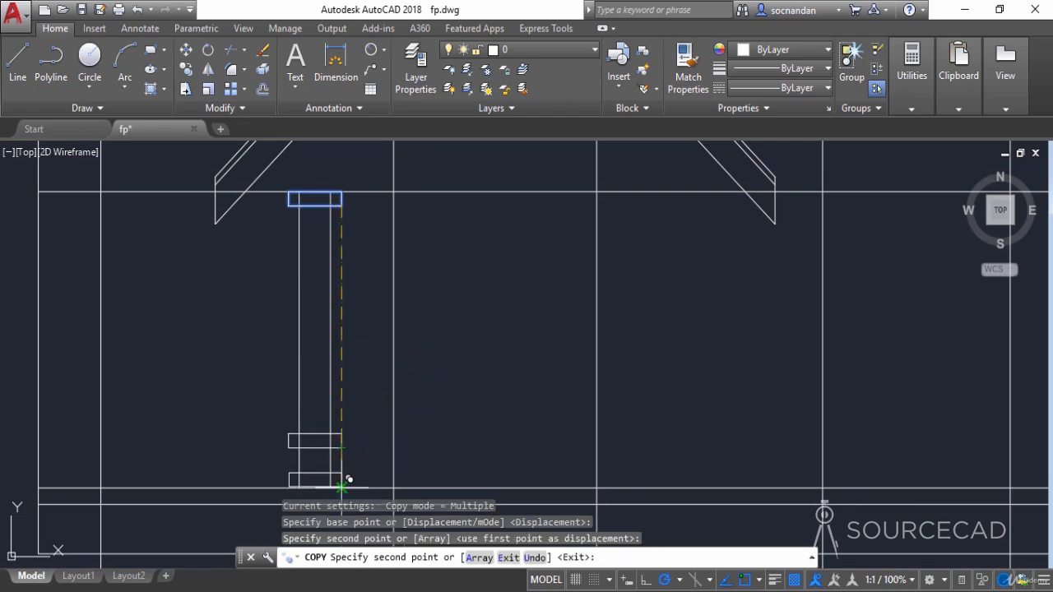
pyautogui.click(366, 374)
pyautogui.rightClick(367, 154)
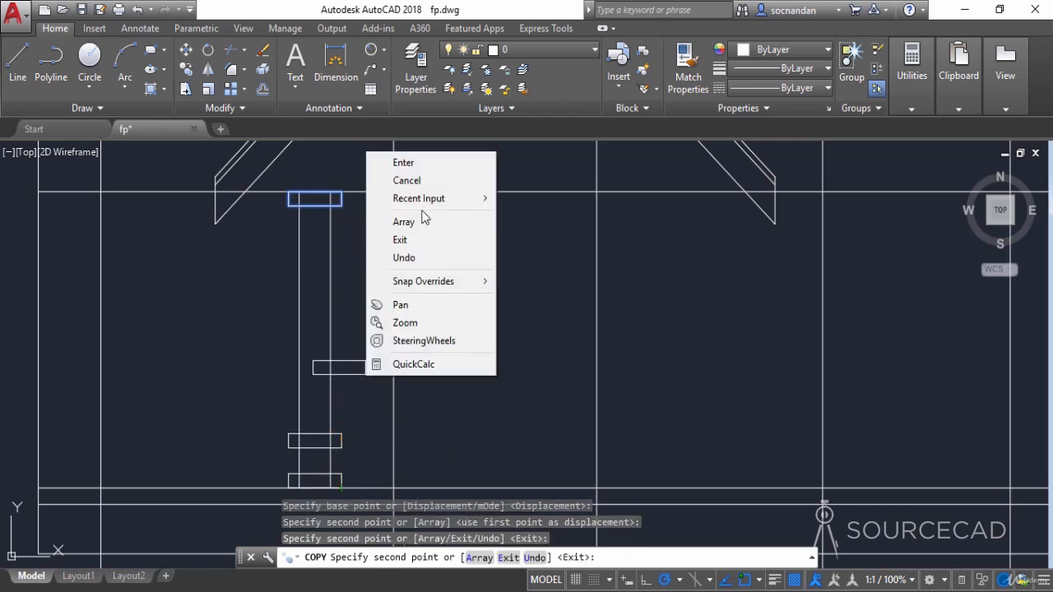
pyautogui.click(417, 169)
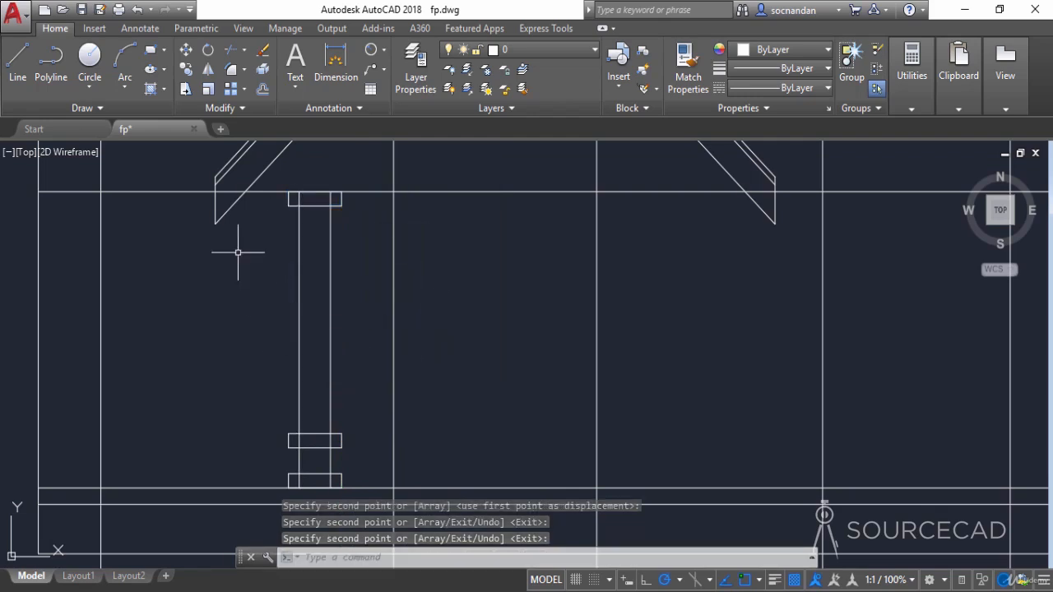
# Step: Trim the column lines inside the three rectangles and the two outermost vertical lines between the eave line and the upper base line
pyautogui.click(227, 49)
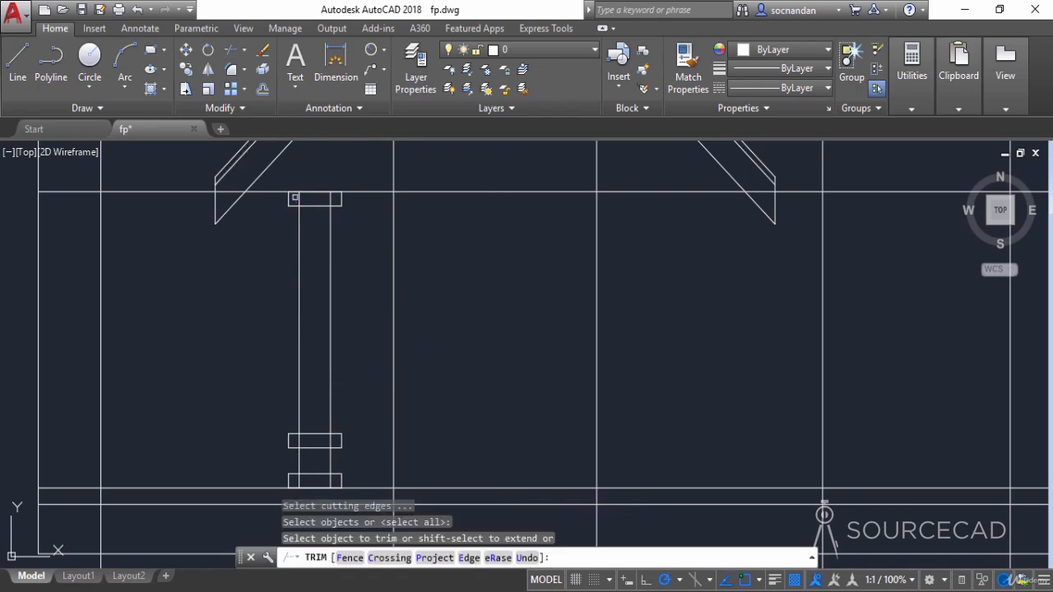
pyautogui.click(298, 199)
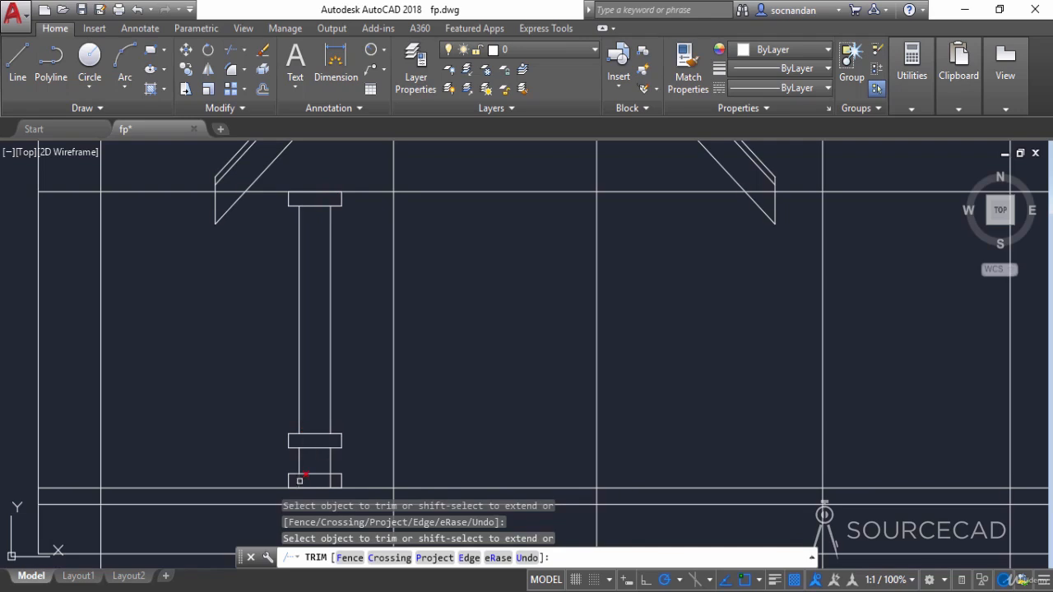
pyautogui.scroll(-3, 244, 424)
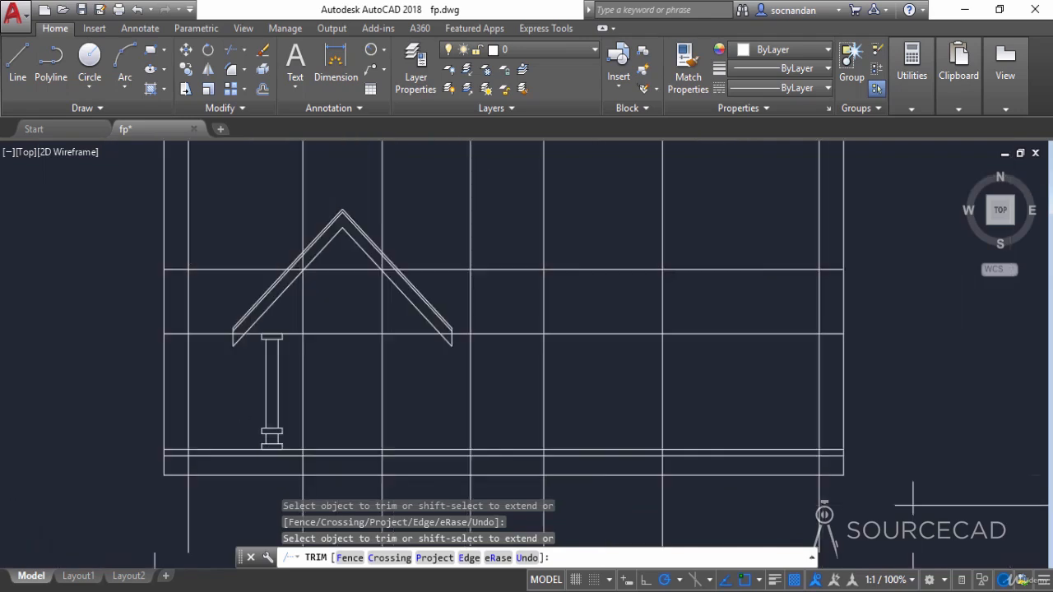
pyautogui.moveTo(238, 397); pyautogui.dragTo(202, 398, button='middle')
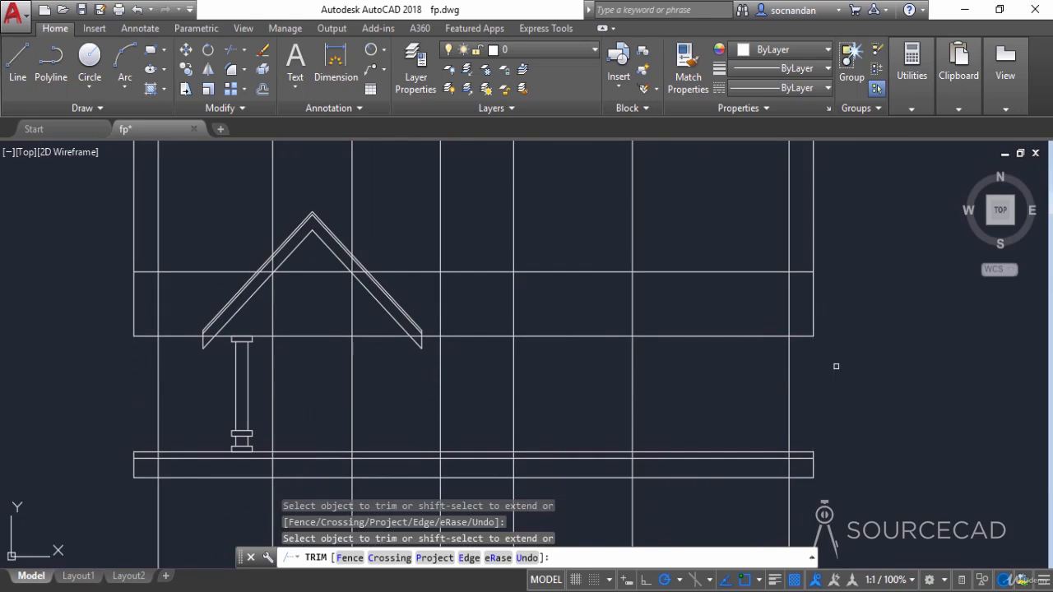
pyautogui.rightClick(392, 379)
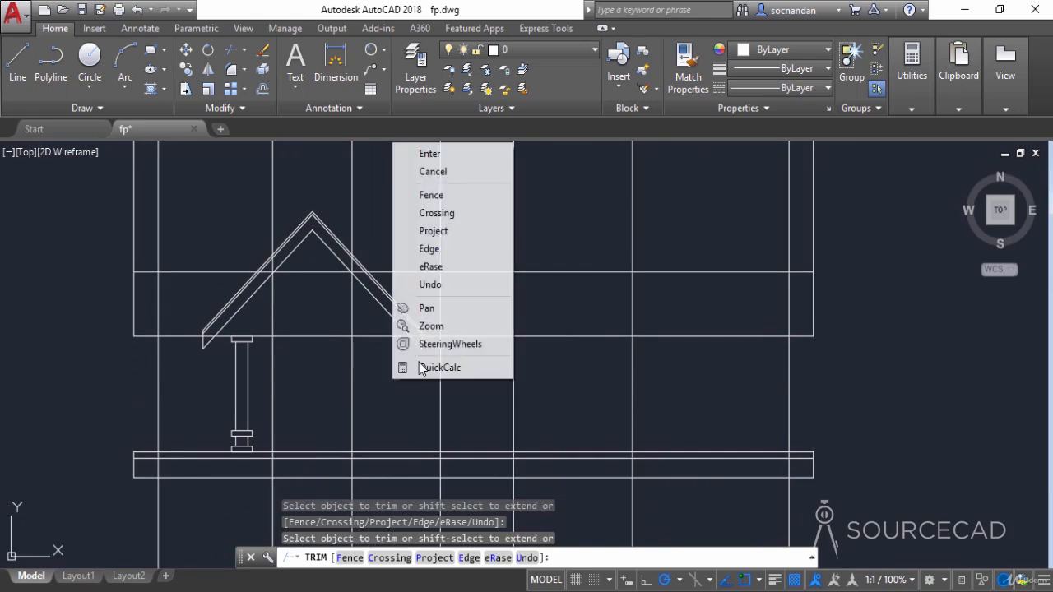
pyautogui.click(442, 157)
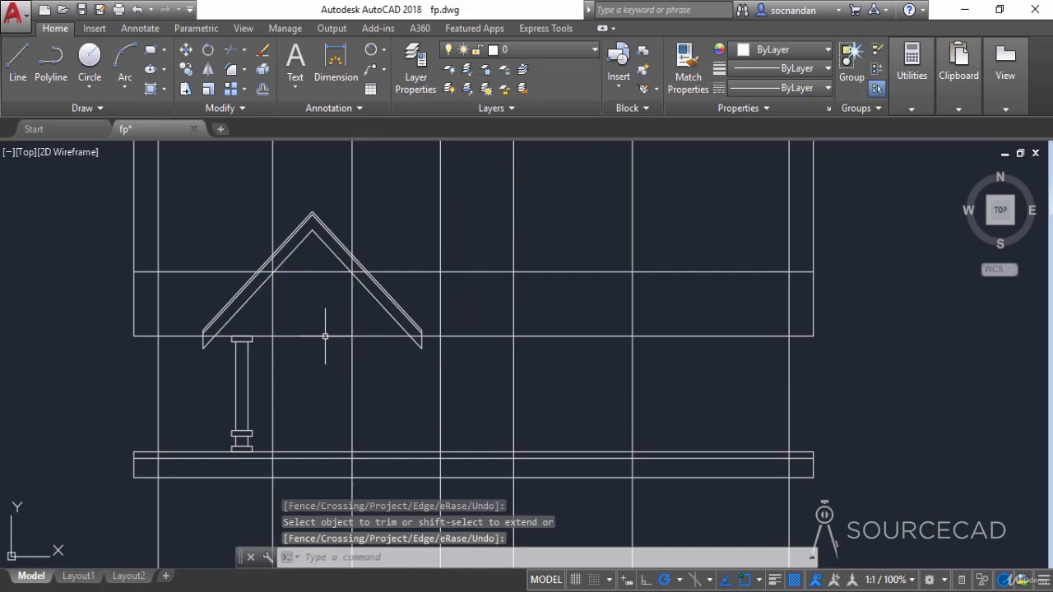
# Step: Offset the eave-level horizontal line upward by 2'
pyautogui.click(262, 89)
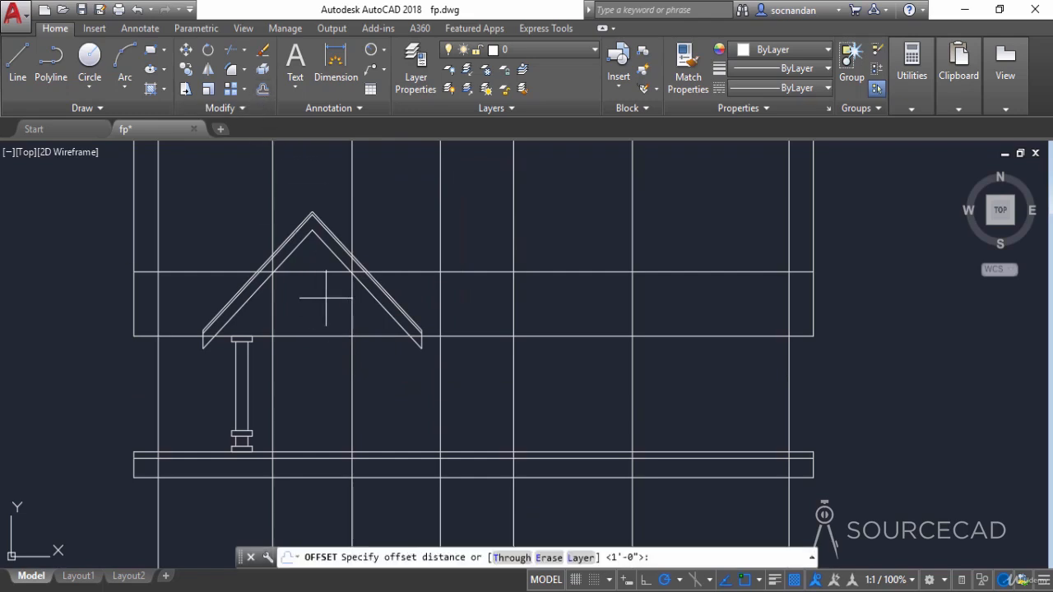
pyautogui.write("2'")
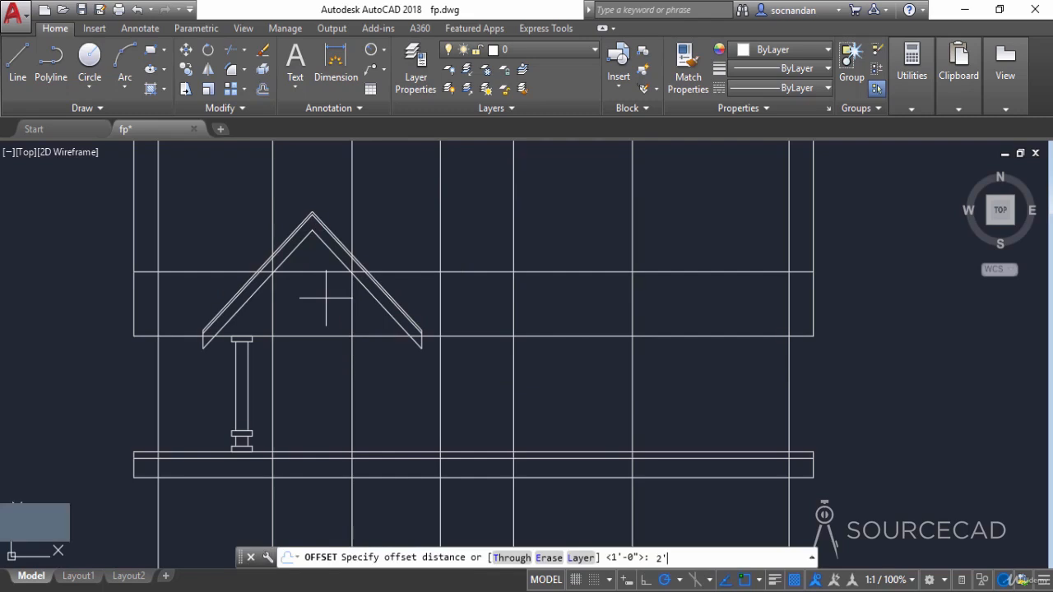
pyautogui.press('Return')
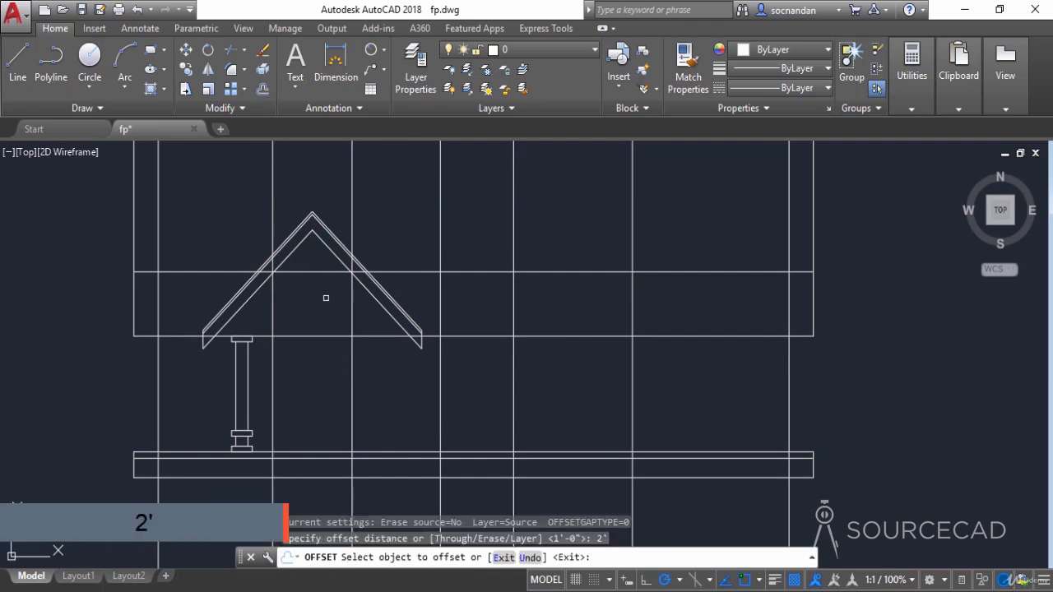
pyautogui.click(328, 335)
pyautogui.click(327, 307)
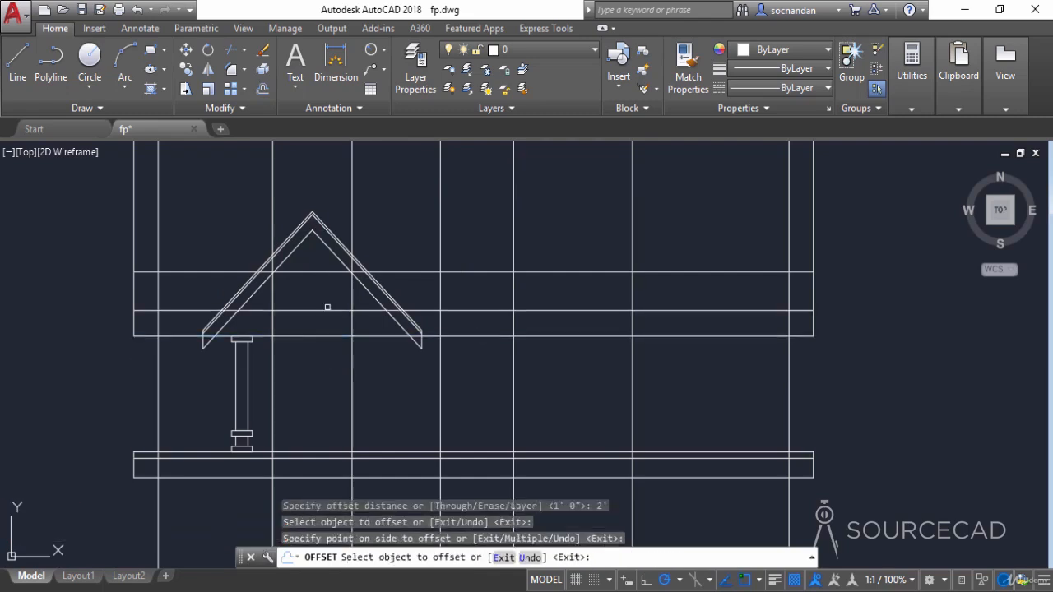
pyautogui.rightClick(328, 306)
pyautogui.click(352, 301)
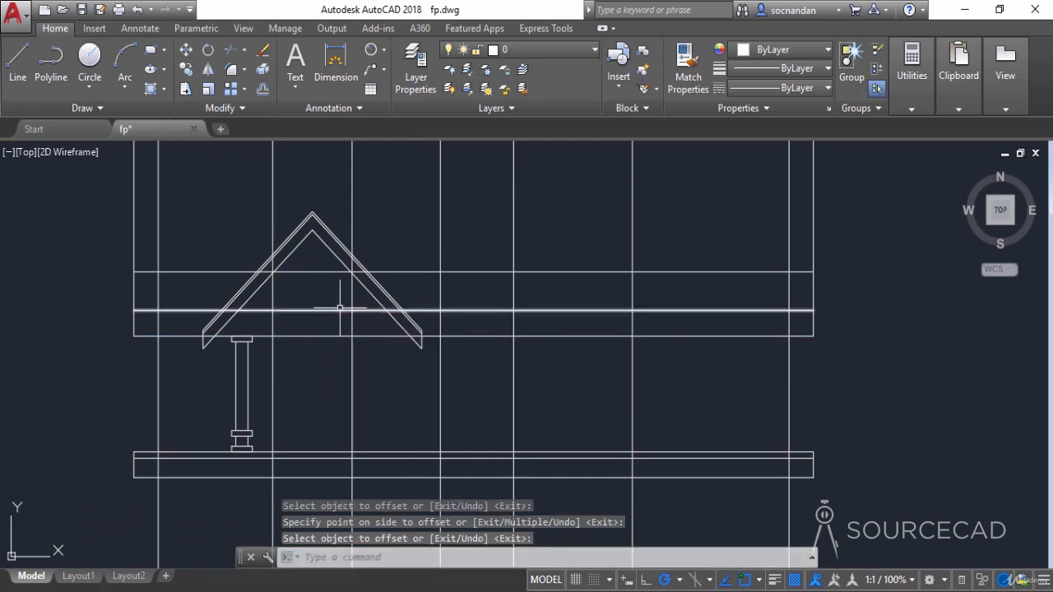
# Step: Trim the new horizontal line back to the inner sloping edges of the gable on both sides
pyautogui.click(230, 49)
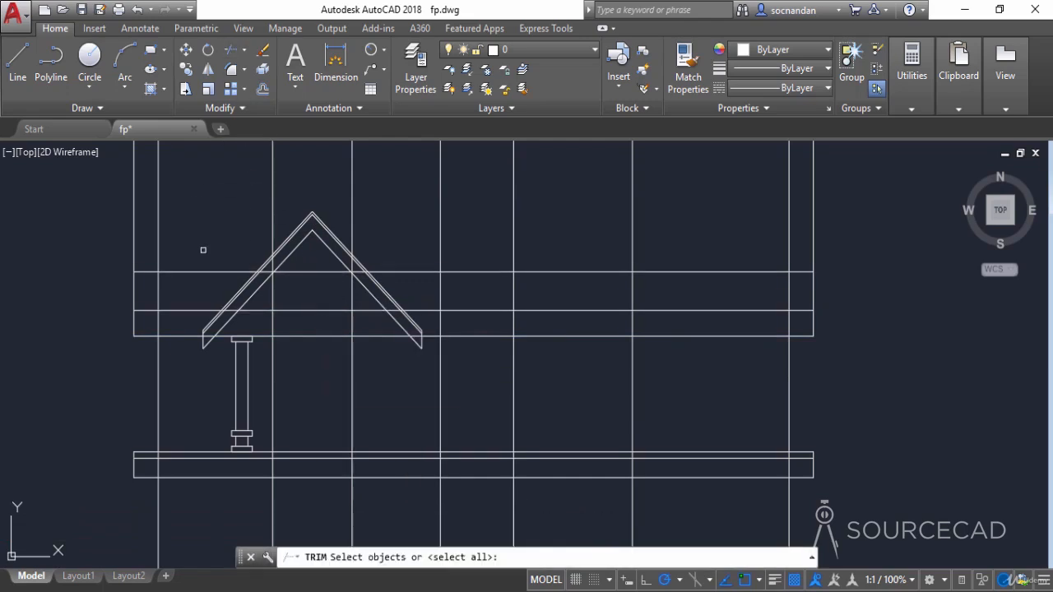
pyautogui.click(149, 309)
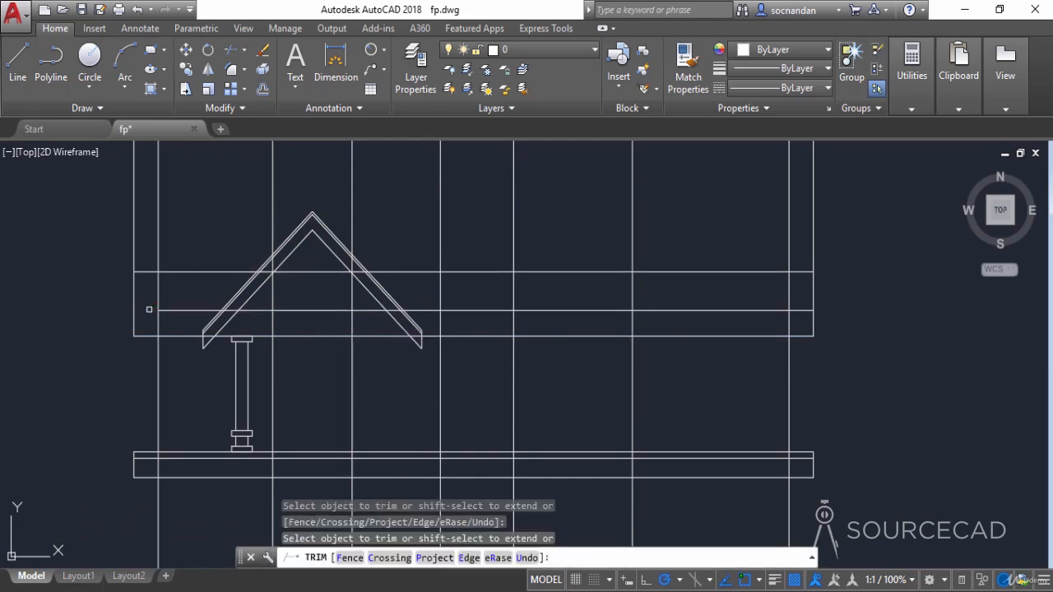
pyautogui.scroll(8, 195, 319)
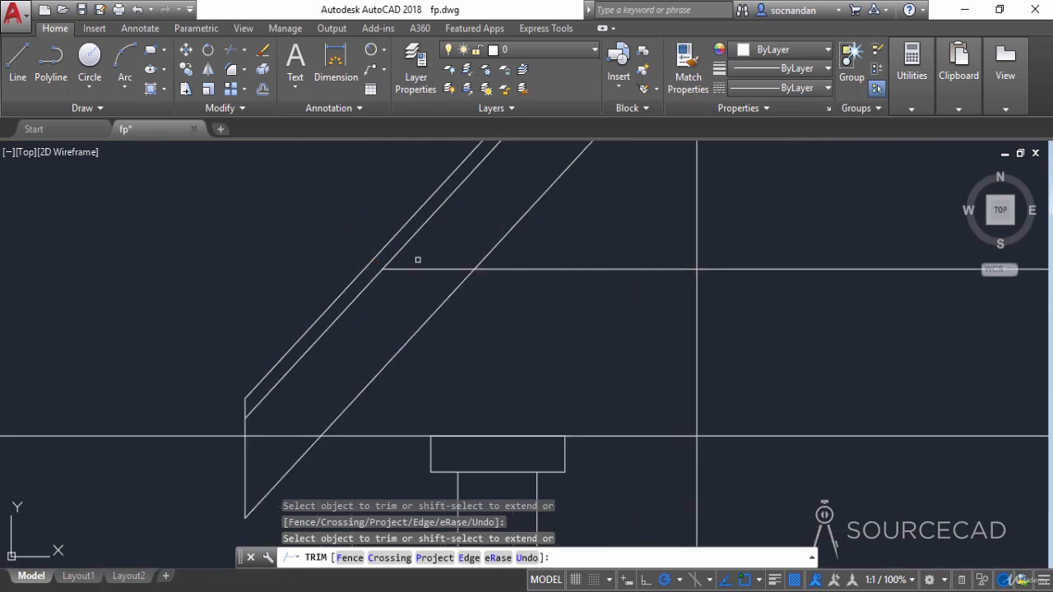
pyautogui.scroll(-6, 418, 272)
pyautogui.scroll(2, 416, 278)
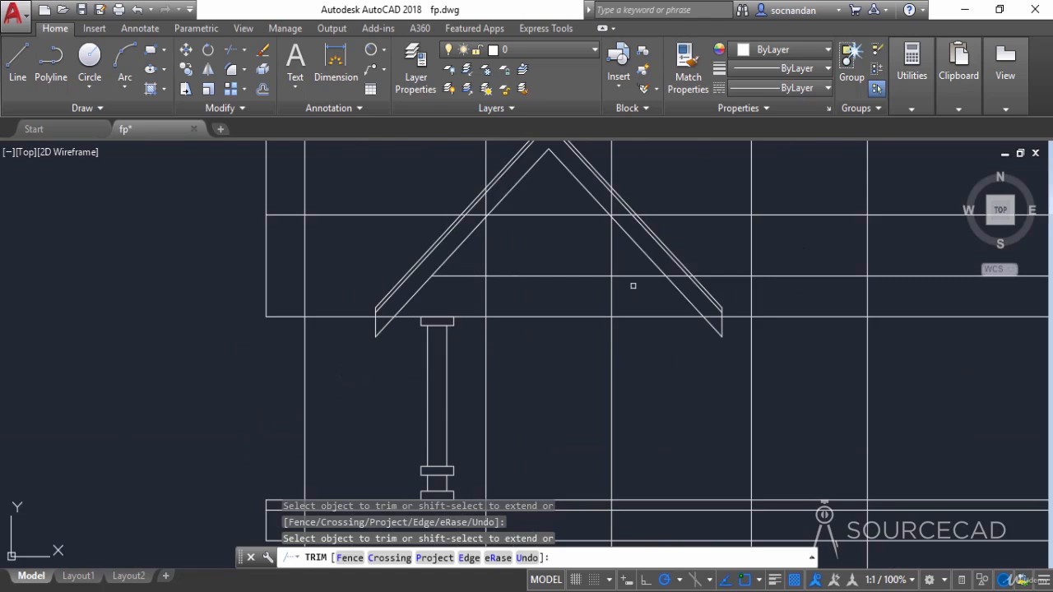
pyautogui.scroll(3, 706, 279)
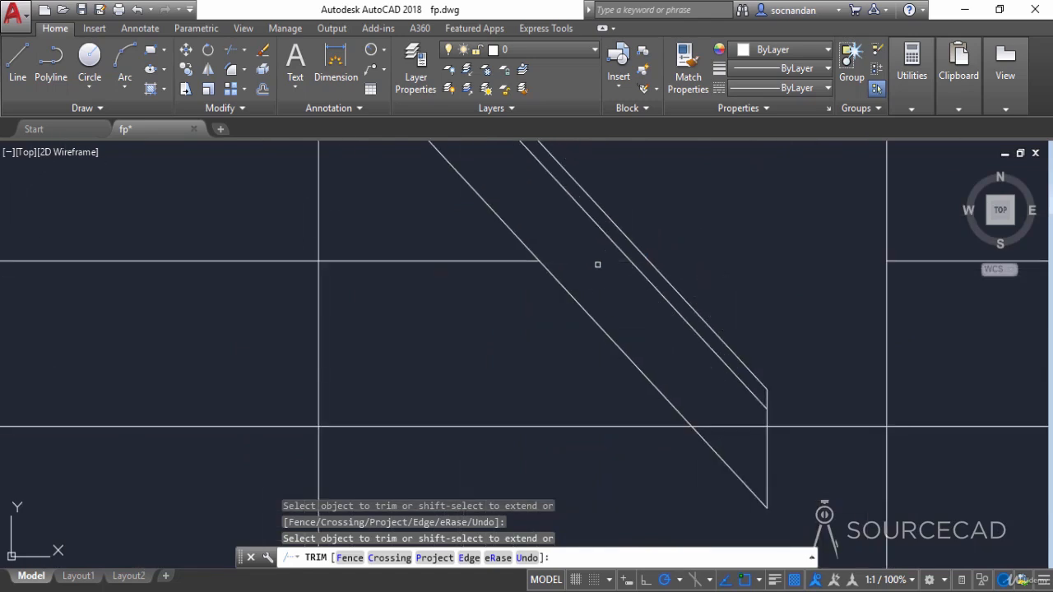
pyautogui.scroll(-3, 597, 264)
pyautogui.rightClick(614, 234)
pyautogui.click(638, 244)
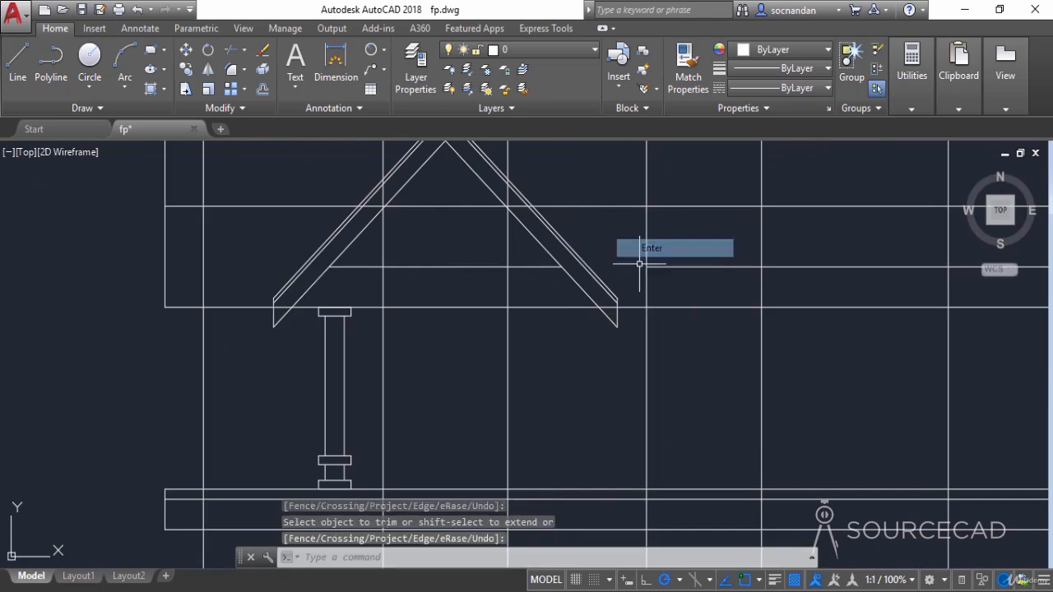
# Step: Erase the leftover piece of the new horizontal line to the right of the gable
pyautogui.click(681, 267)
pyautogui.rightClick(679, 266)
pyautogui.click(698, 296)
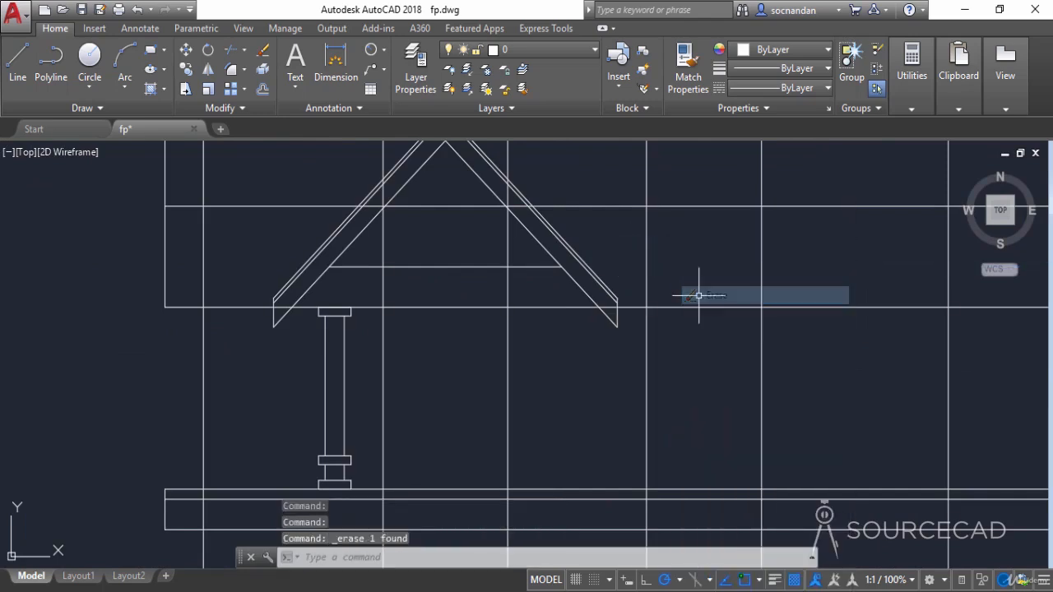
# Step: Mirror the complete column about the vertical axis through the midpoint of the gable's short horizontal line, keeping the original
pyautogui.scroll(-2, 493, 271)
pyautogui.moveTo(482, 357); pyautogui.dragTo(406, 306, button='middle')
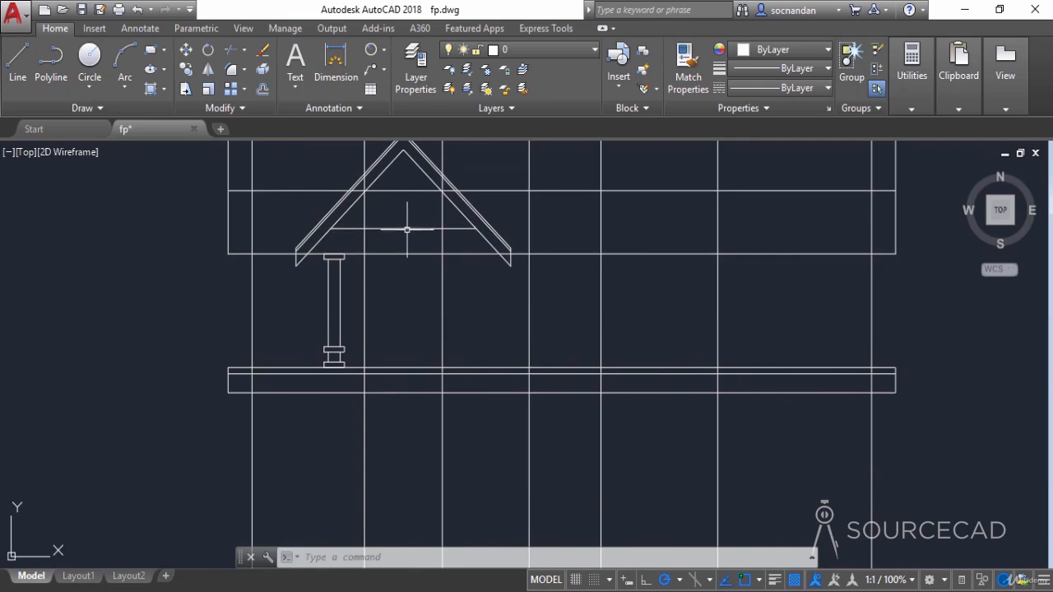
pyautogui.click(321, 251)
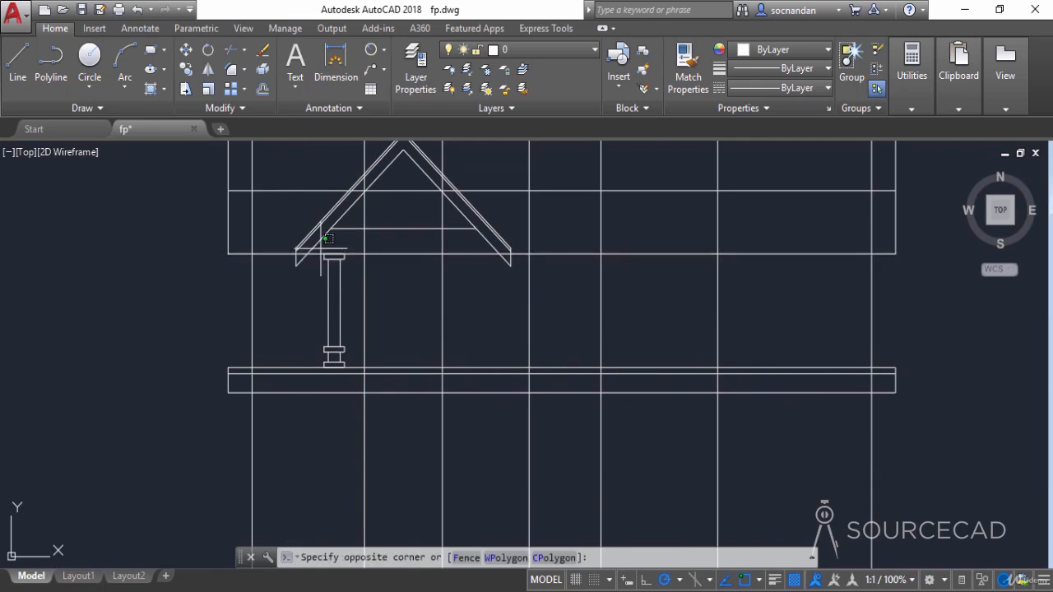
pyautogui.click(348, 372)
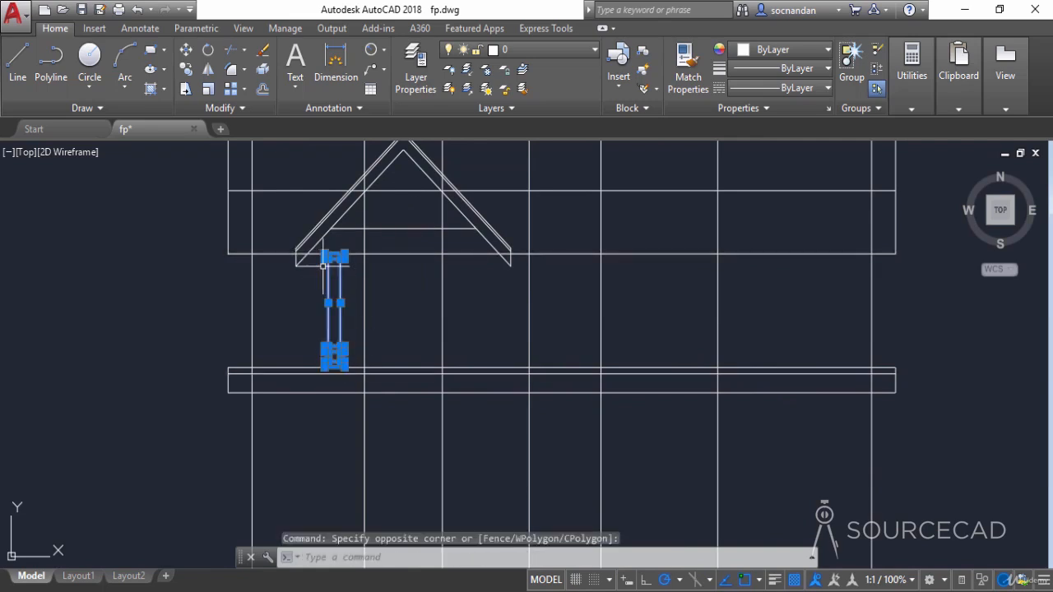
pyautogui.click(209, 70)
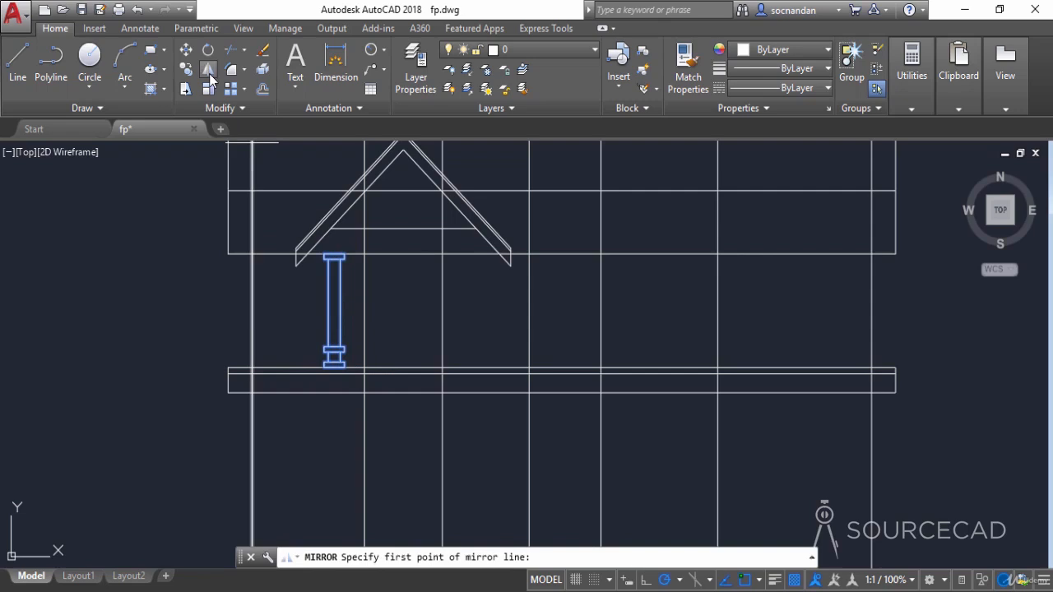
pyautogui.click(403, 228)
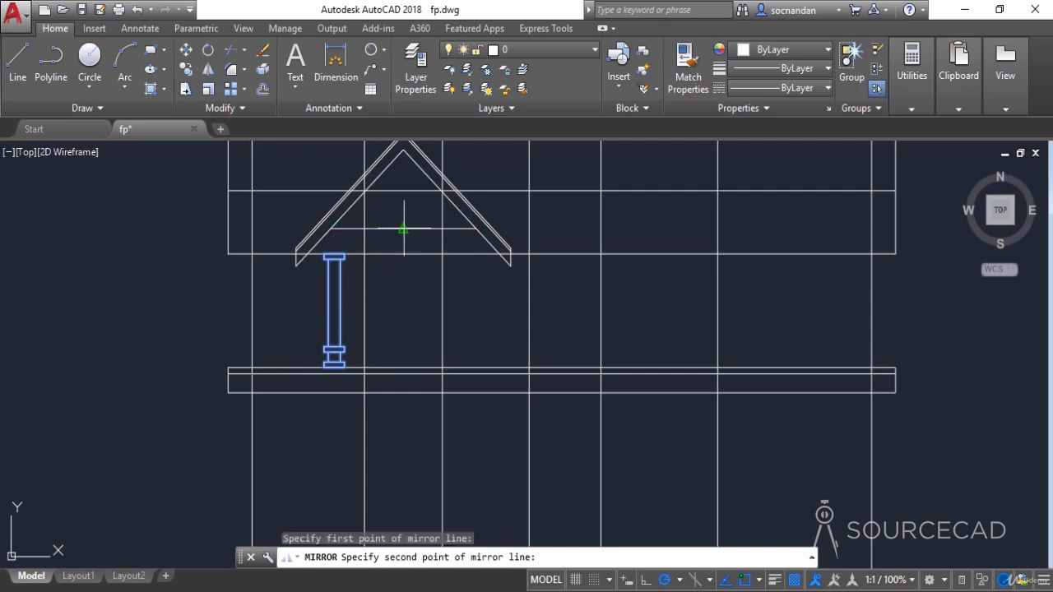
pyautogui.click(403, 191)
pyautogui.rightClick(411, 211)
pyautogui.click(429, 215)
pyautogui.scroll(-2, 496, 302)
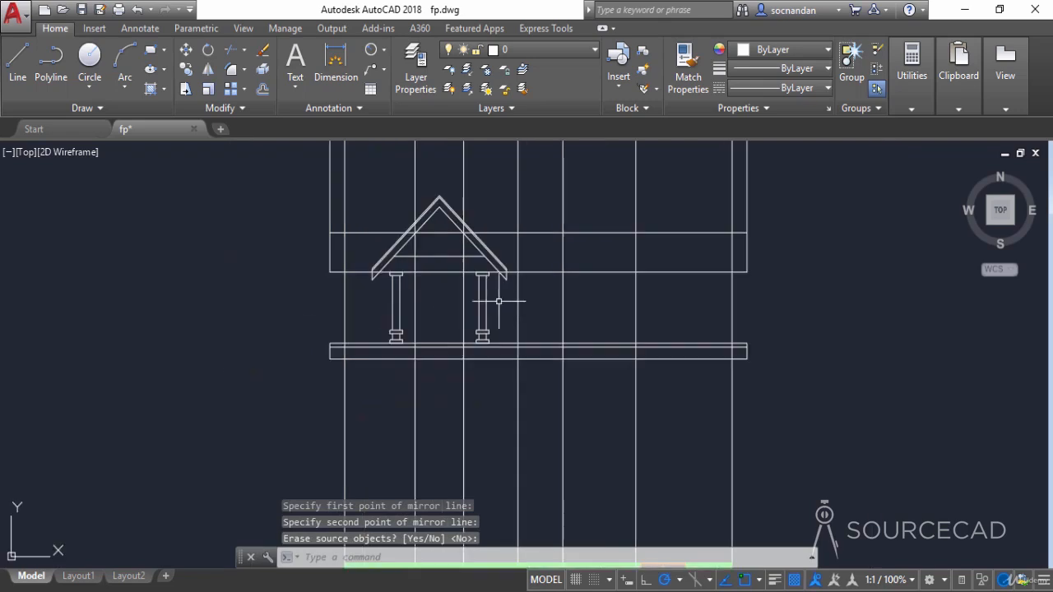
# Step: Offset the eave-level horizontal line downward by 2' to mark the door head
pyautogui.scroll(2, 442, 308)
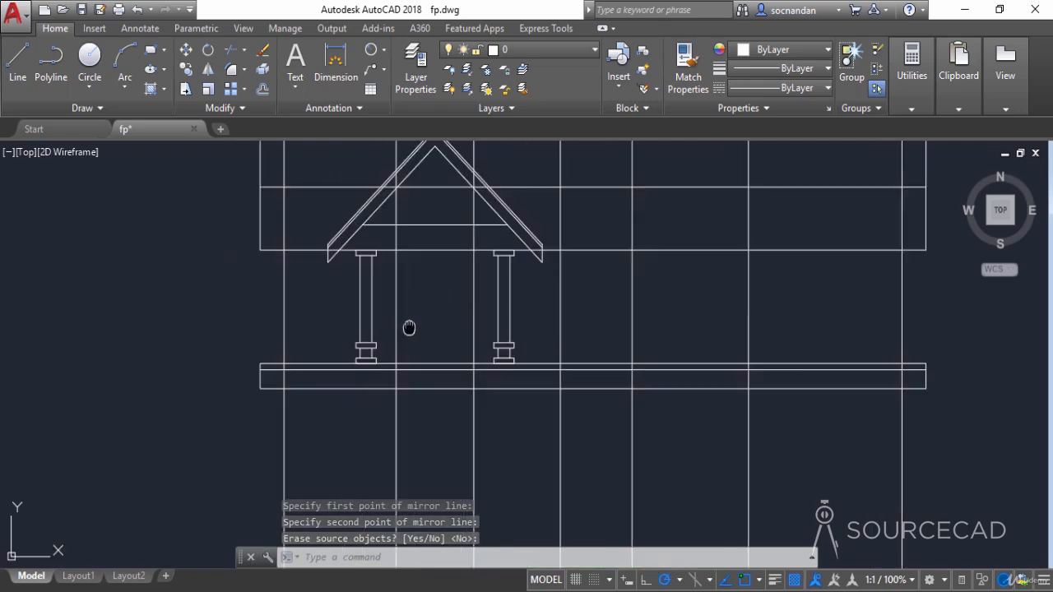
pyautogui.moveTo(435, 304); pyautogui.dragTo(345, 363, button='middle')
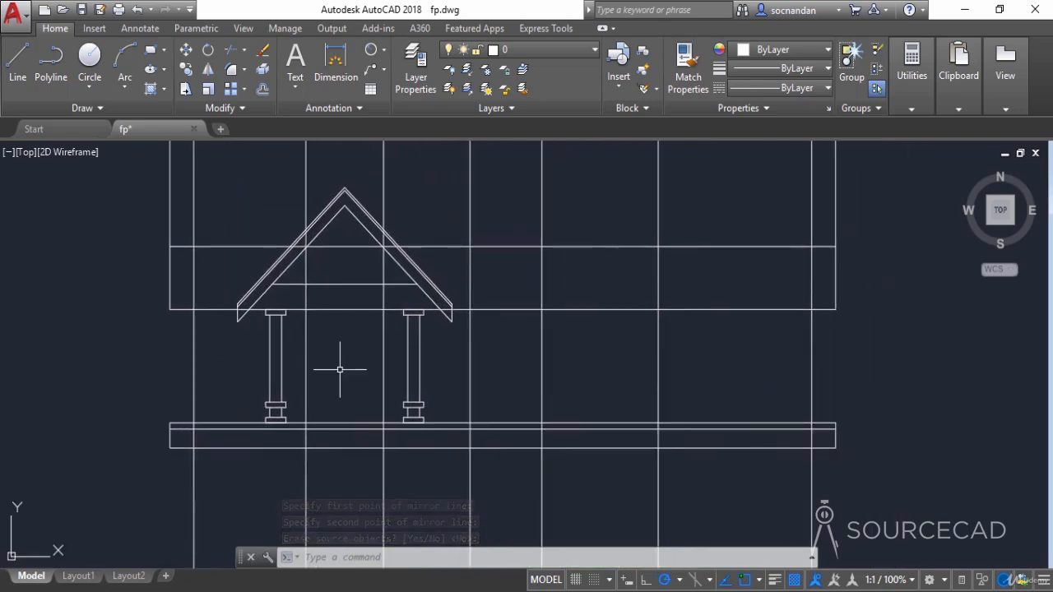
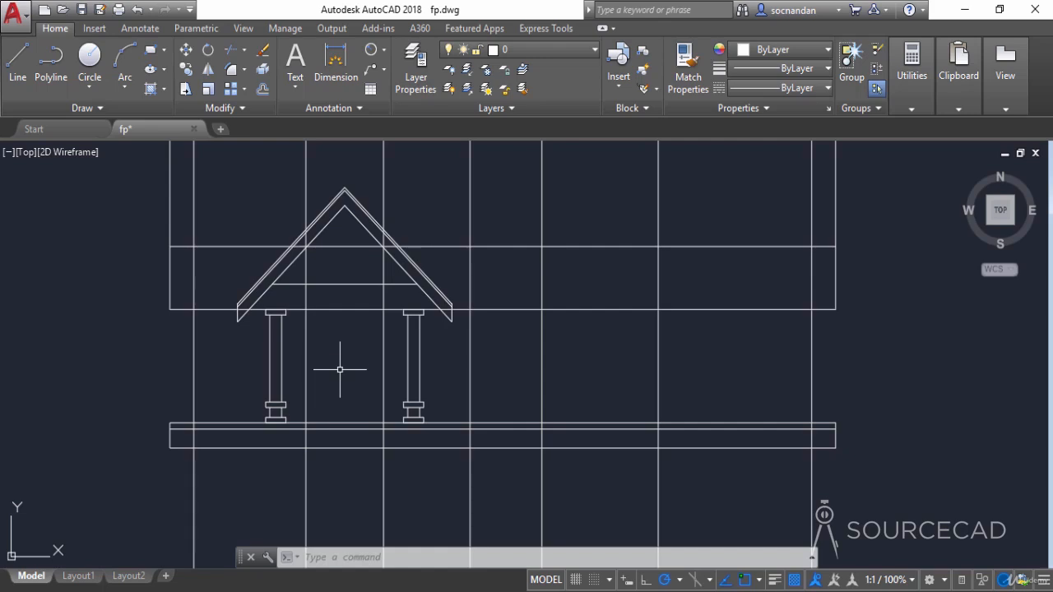
pyautogui.click(264, 89)
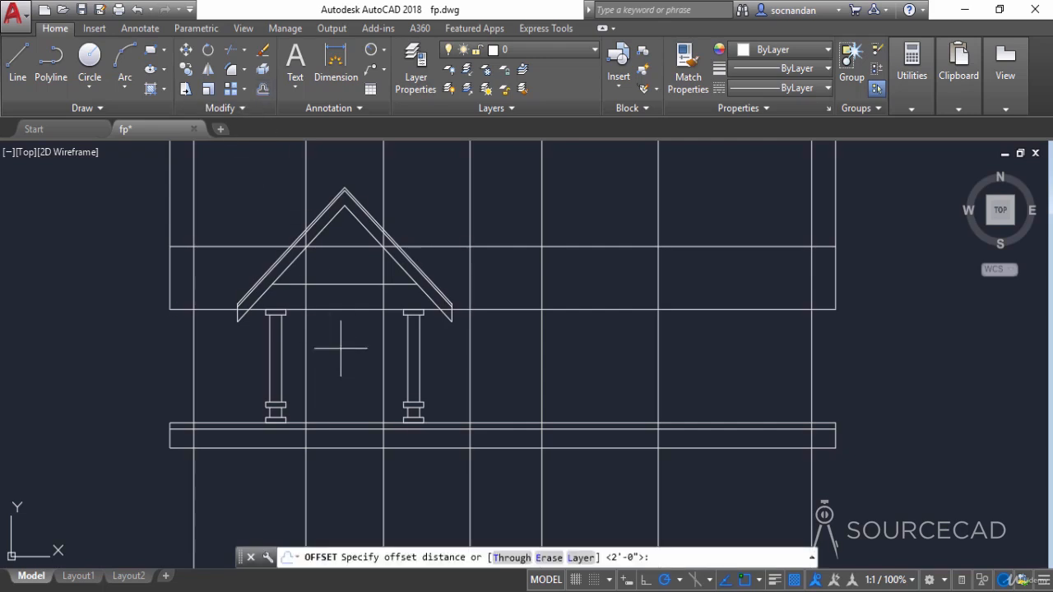
pyautogui.write('2')
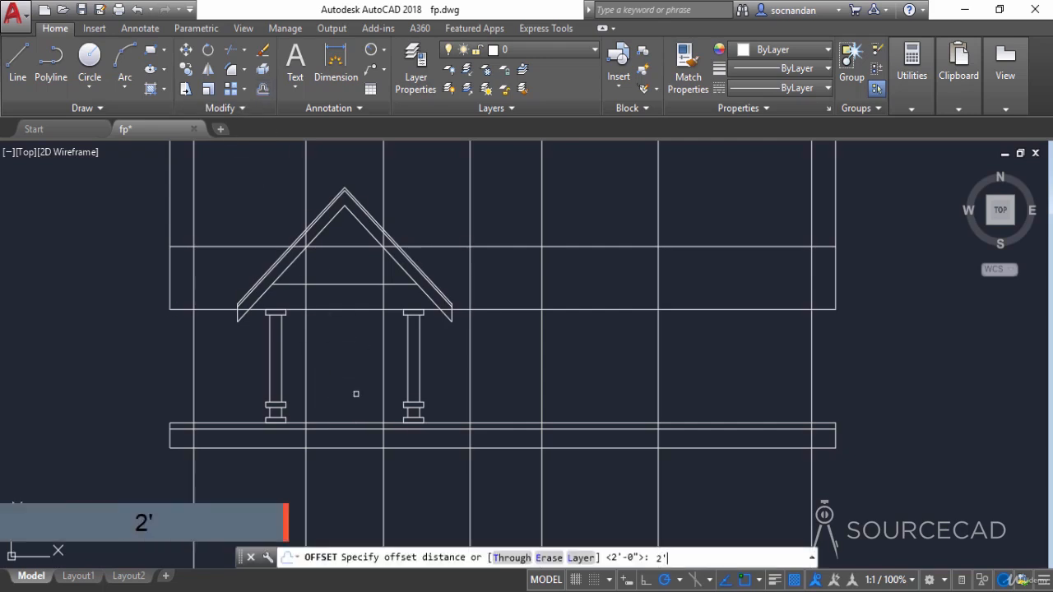
pyautogui.press('Return')
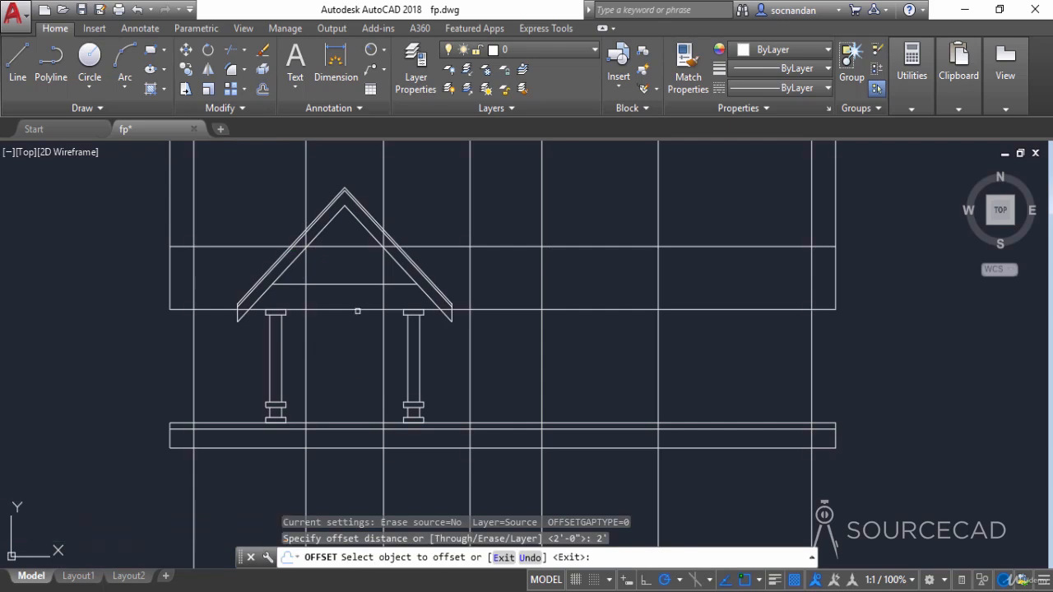
pyautogui.click(356, 309)
pyautogui.click(351, 357)
pyautogui.rightClick(351, 357)
pyautogui.click(374, 368)
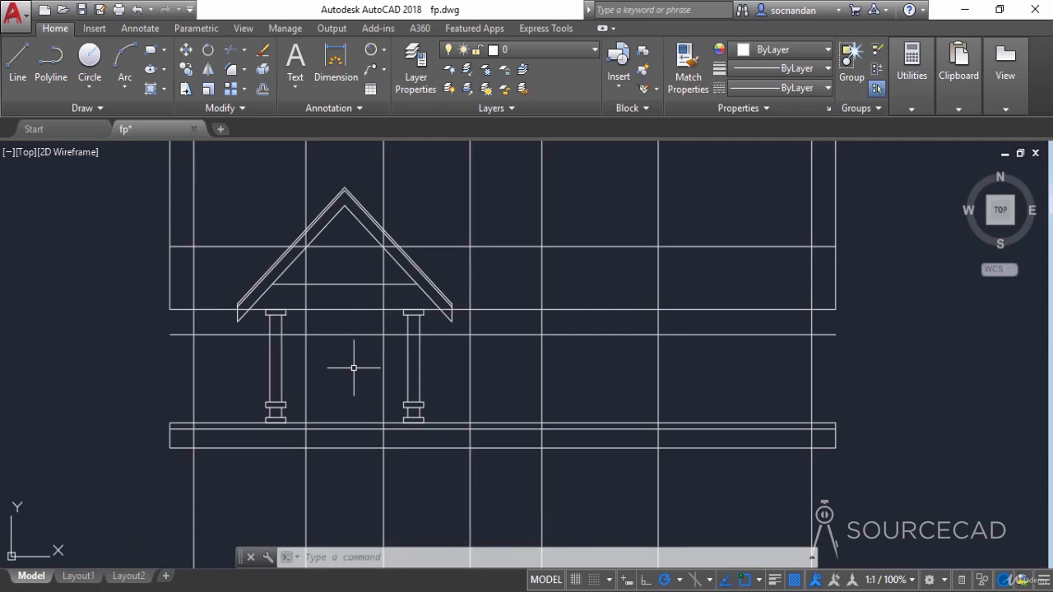
# Step: Trim the new horizontal line and the two vertical projection lines between the columns to form the upper corners of the door opening
pyautogui.click(231, 50)
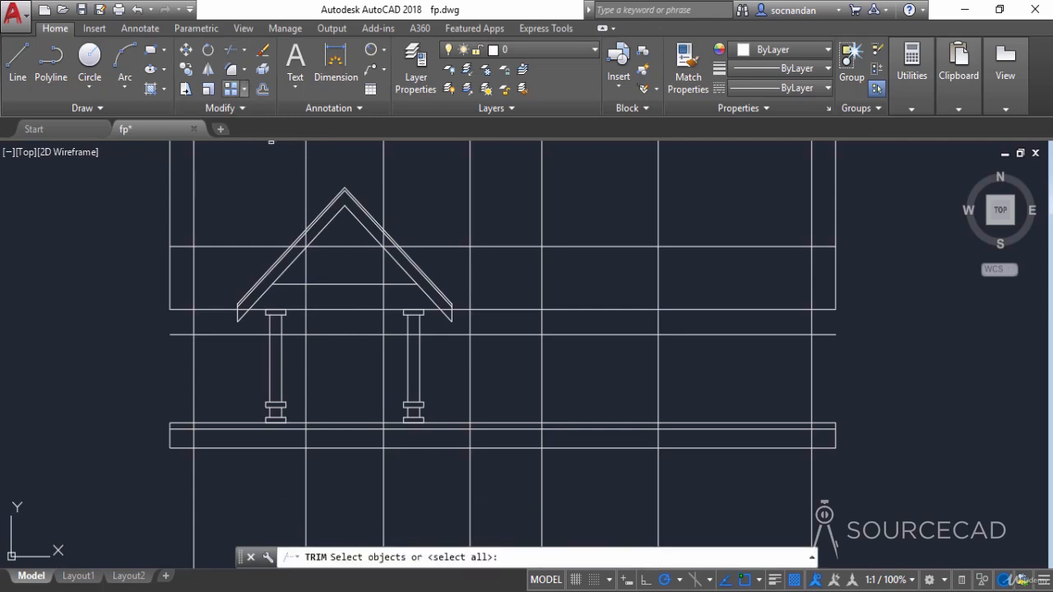
pyautogui.press('Return')
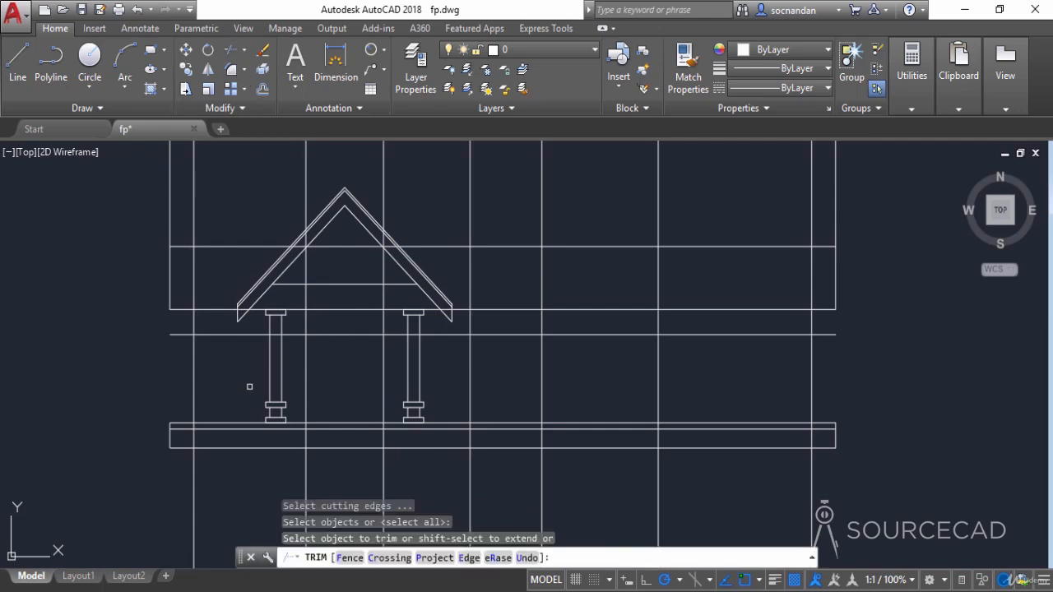
pyautogui.click(294, 334)
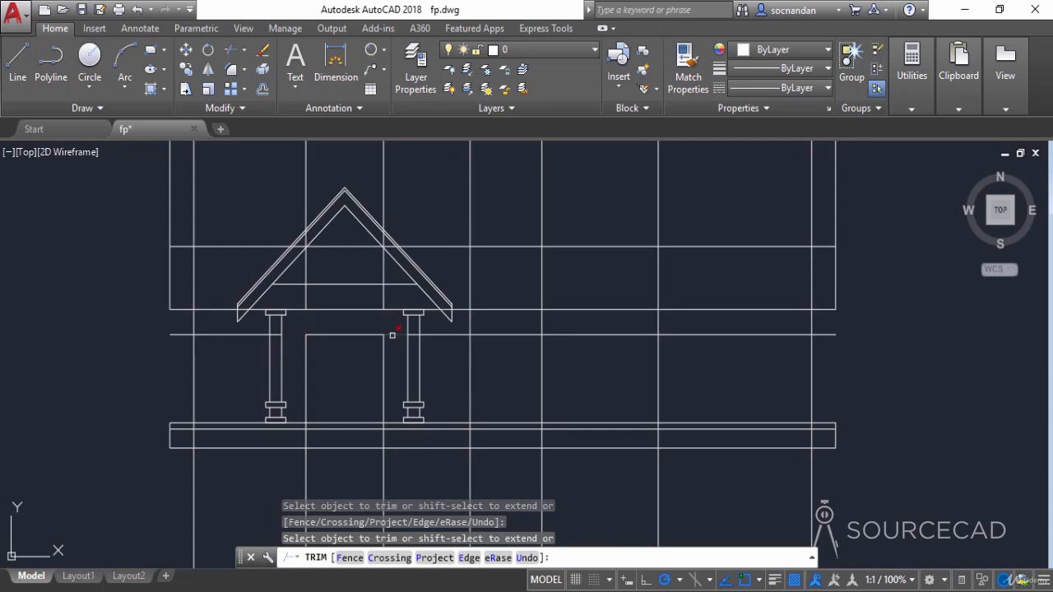
pyautogui.rightClick(378, 359)
pyautogui.click(383, 366)
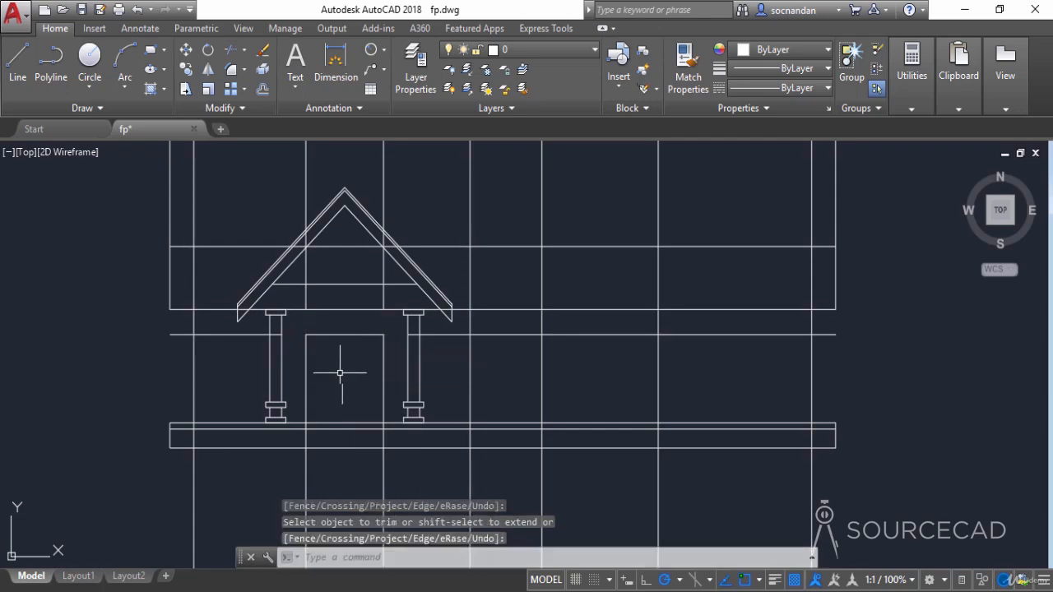
# Step: Erase the two vertical lines above the door and the leftover horizontal pieces on both sides of it
pyautogui.click(311, 270)
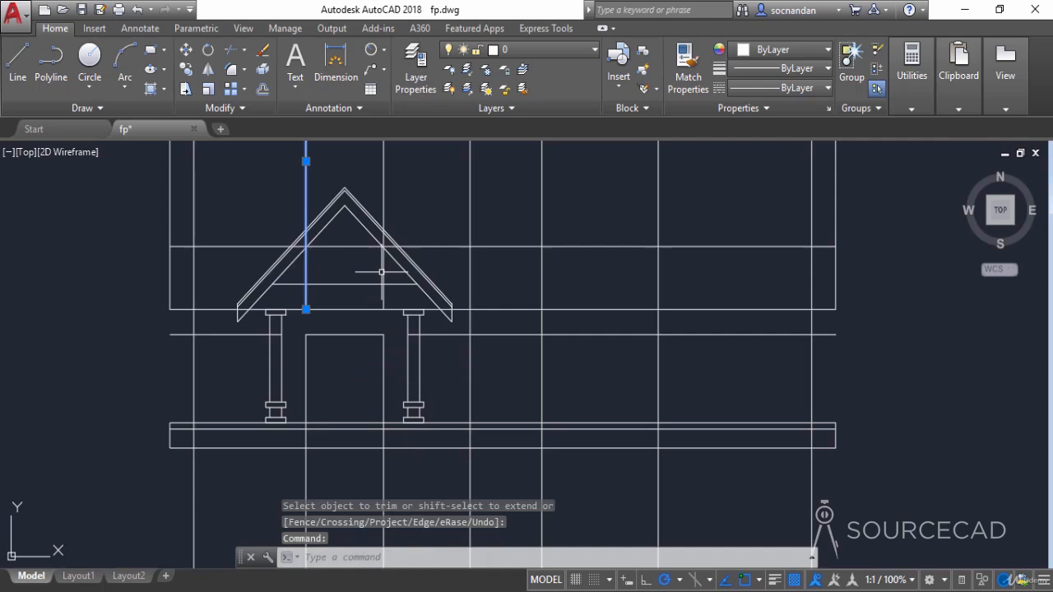
pyautogui.click(383, 272)
pyautogui.click(248, 334)
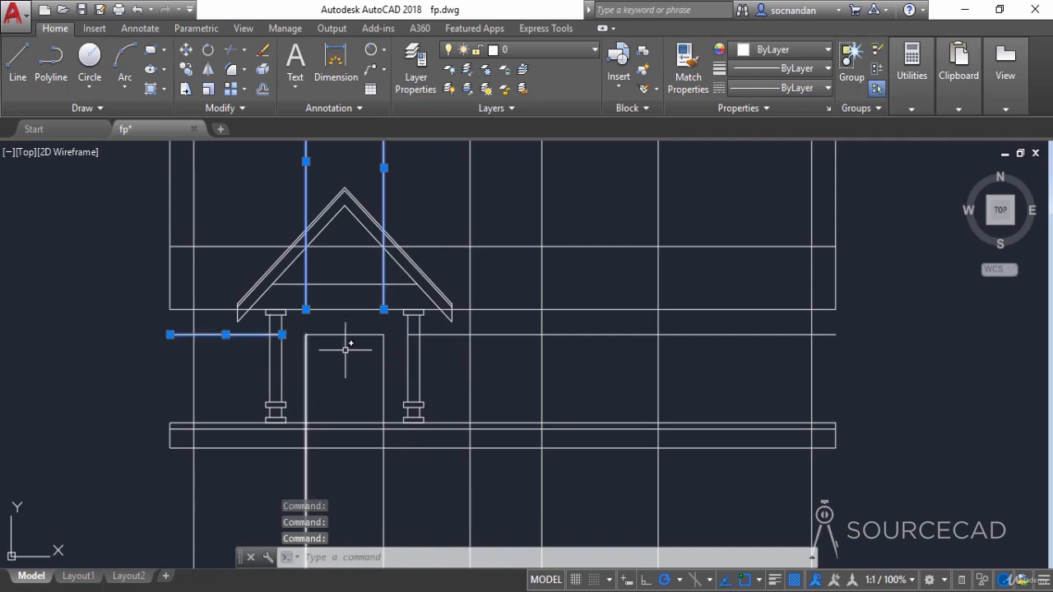
pyautogui.click(420, 335)
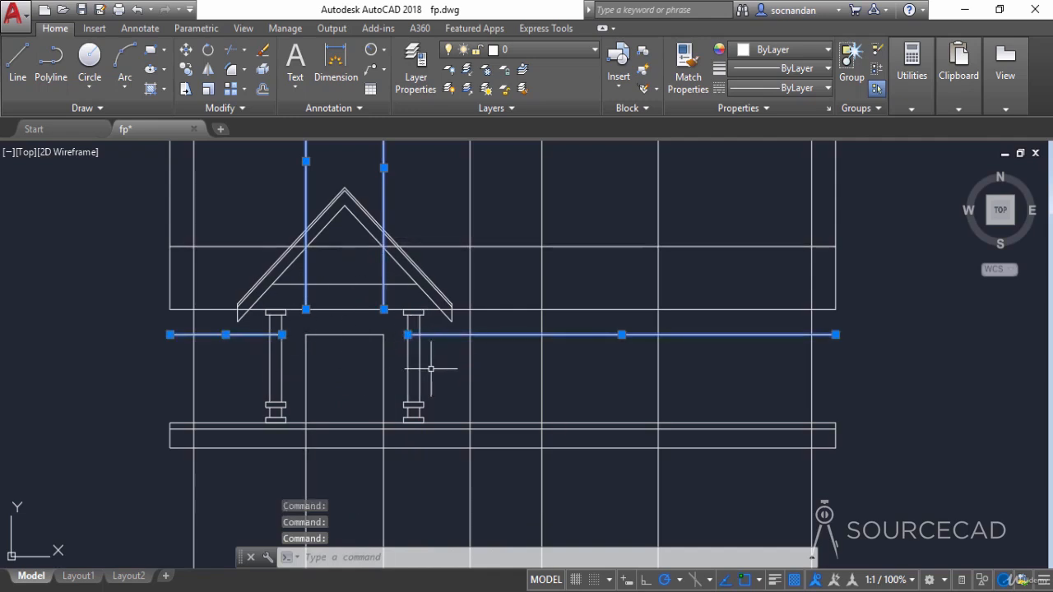
pyautogui.rightClick(430, 370)
pyautogui.click(436, 318)
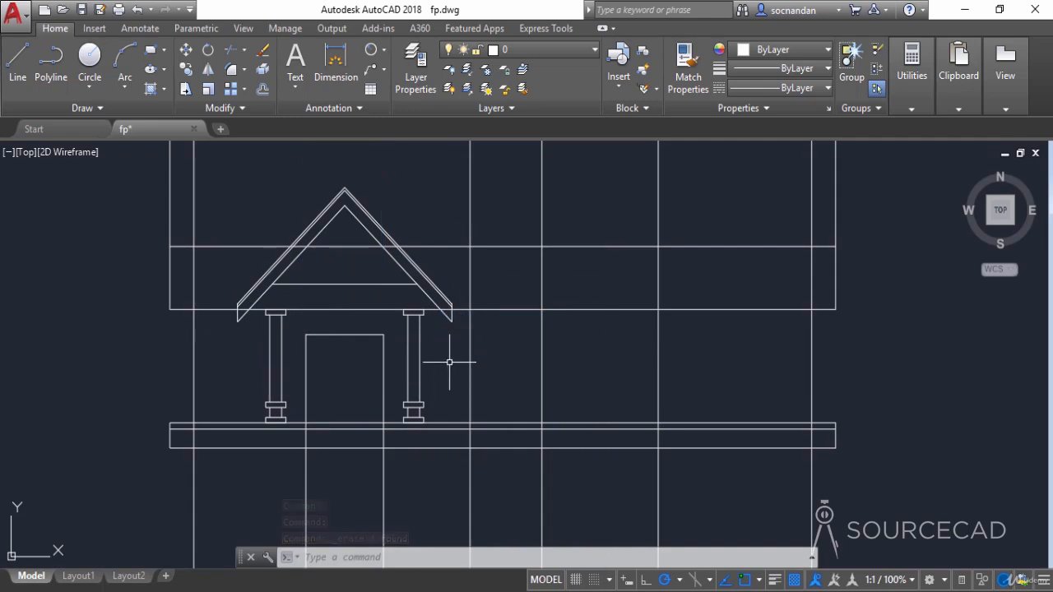
# Step: Trim both door side lines where they cross the thin strip directly below the column bases
pyautogui.scroll(2, 342, 386)
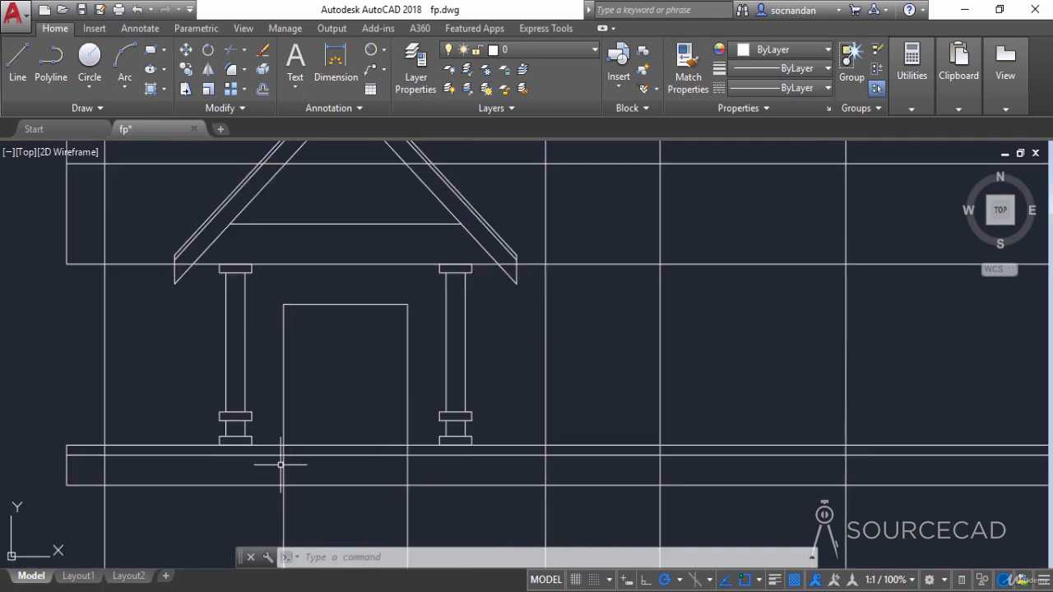
pyautogui.scroll(-2, 284, 500)
pyautogui.moveTo(299, 501); pyautogui.dragTo(306, 432, button='middle')
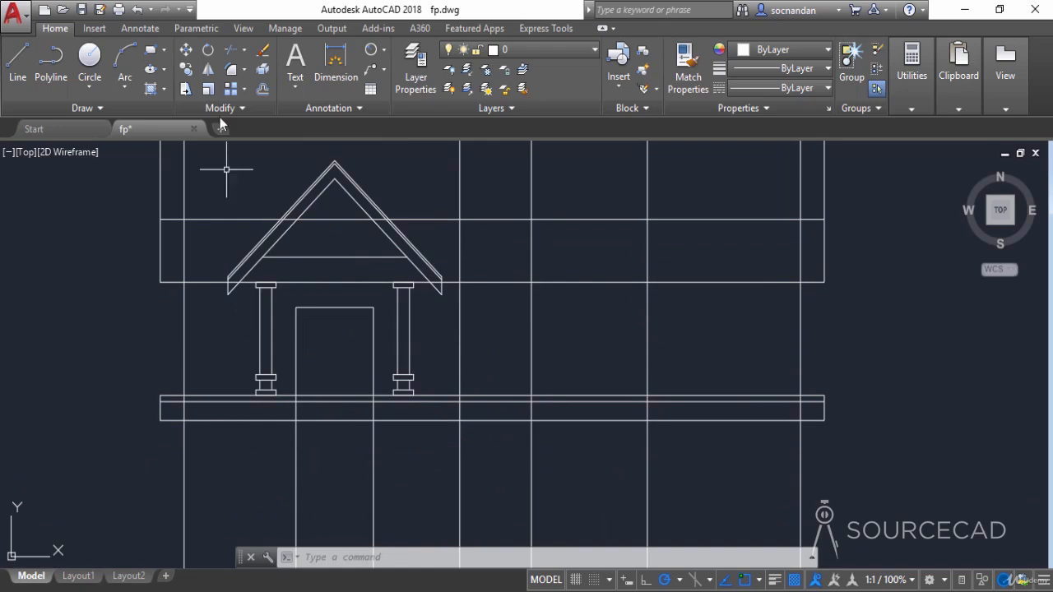
pyautogui.click(231, 51)
pyautogui.press('Return')
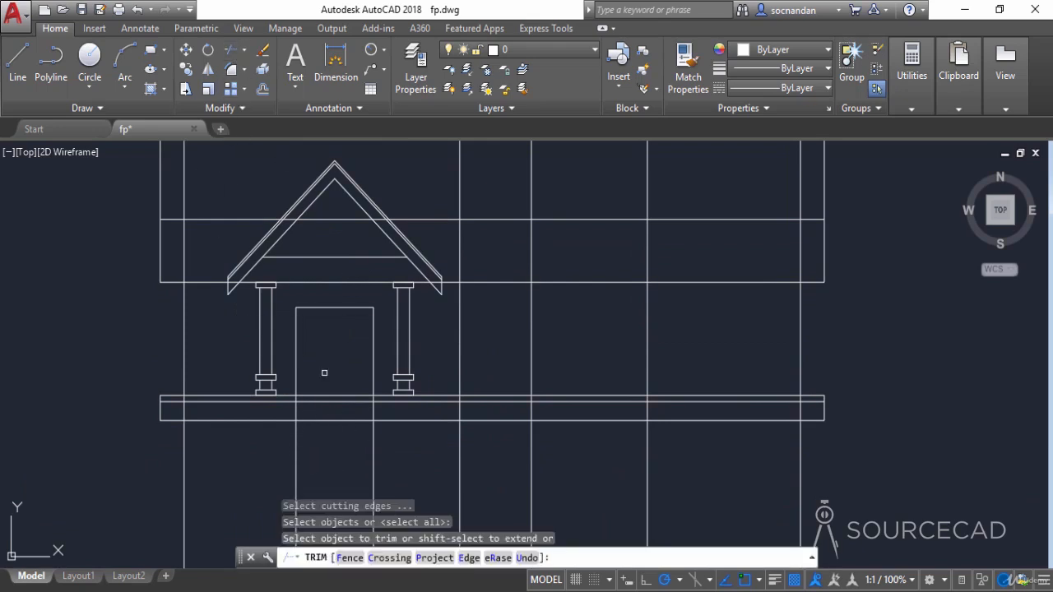
pyautogui.scroll(4, 321, 371)
pyautogui.click(267, 445)
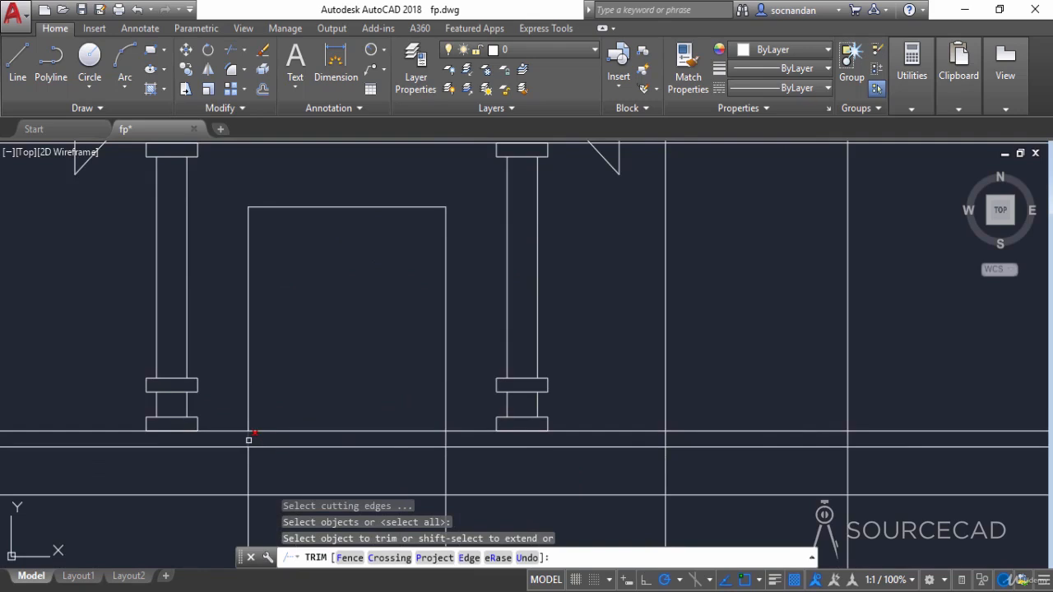
pyautogui.click(249, 440)
pyautogui.click(445, 437)
pyautogui.rightClick(401, 368)
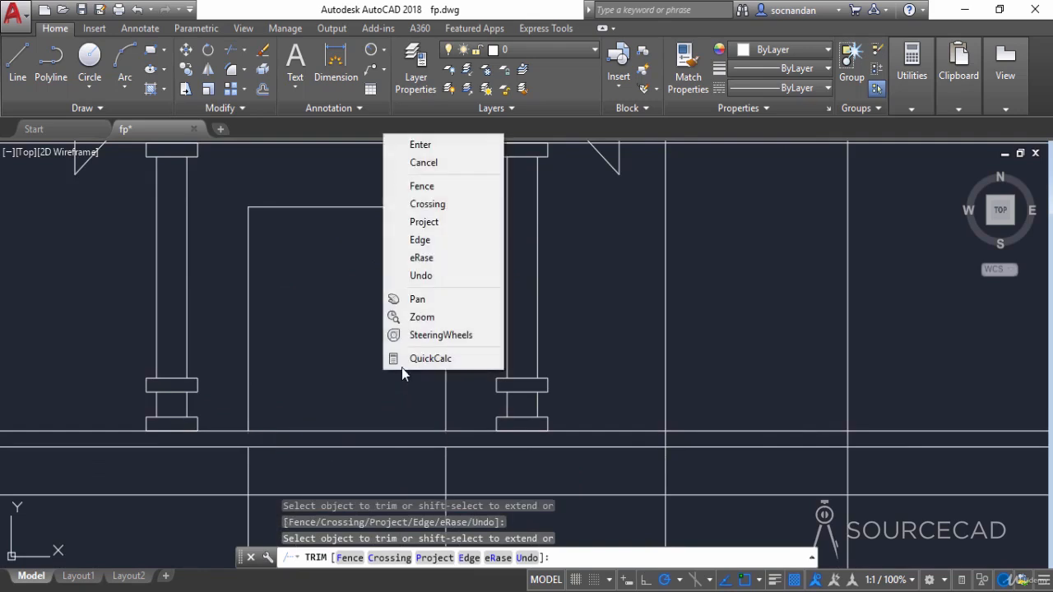
pyautogui.press('Escape')
# Step: Erase the two remaining vertical projection lines below the door
pyautogui.scroll(-3, 390, 357)
pyautogui.click(441, 408)
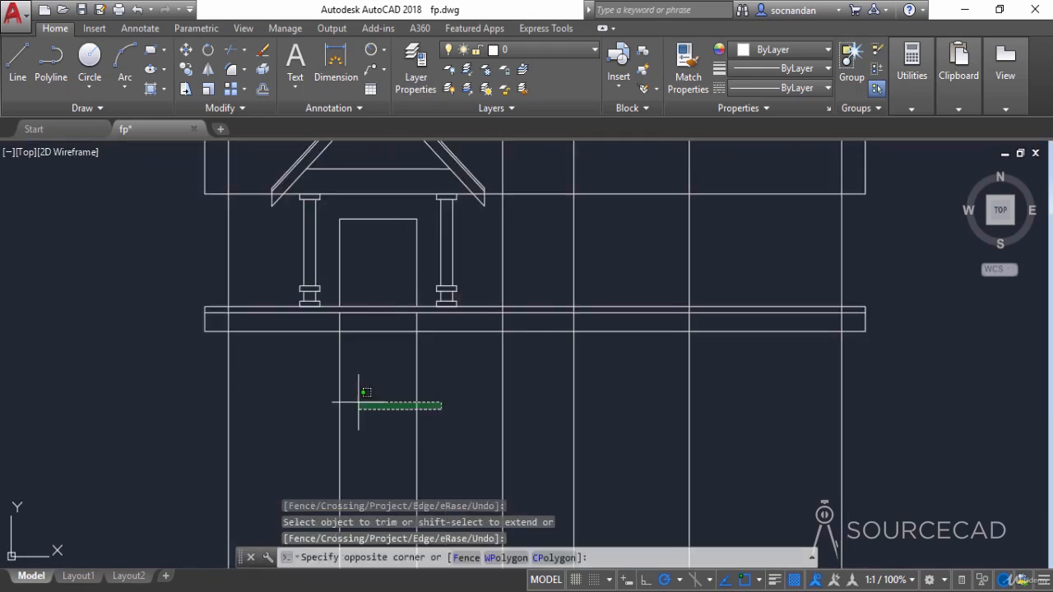
pyautogui.click(317, 402)
pyautogui.rightClick(331, 402)
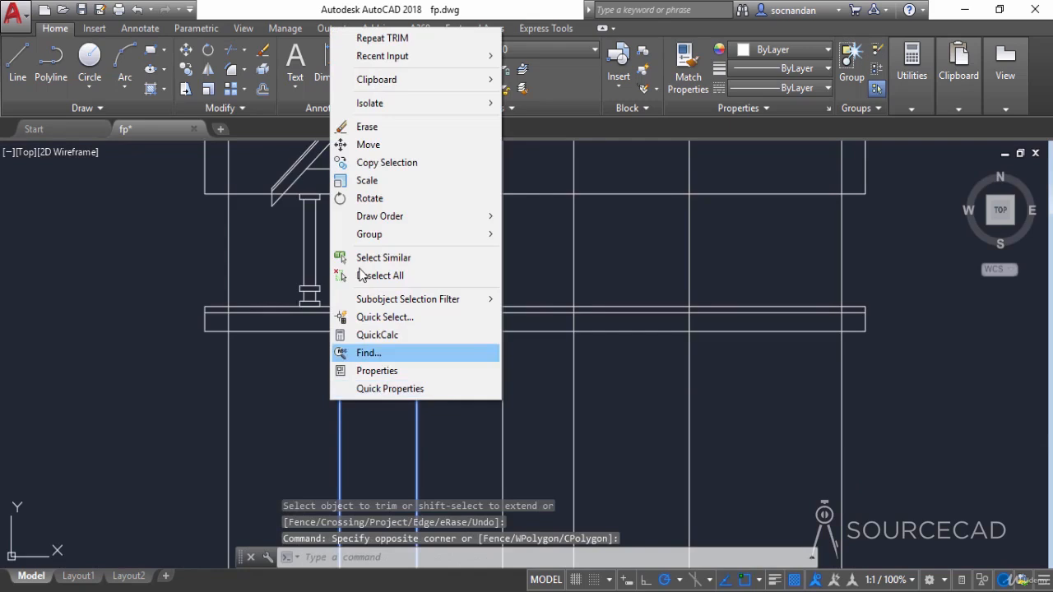
pyautogui.click(367, 129)
# Step: Offset the door's two side lines and head line inward by 6"
pyautogui.scroll(2, 364, 247)
pyautogui.moveTo(364, 247); pyautogui.dragTo(336, 364, button='middle')
pyautogui.scroll(1, 346, 358)
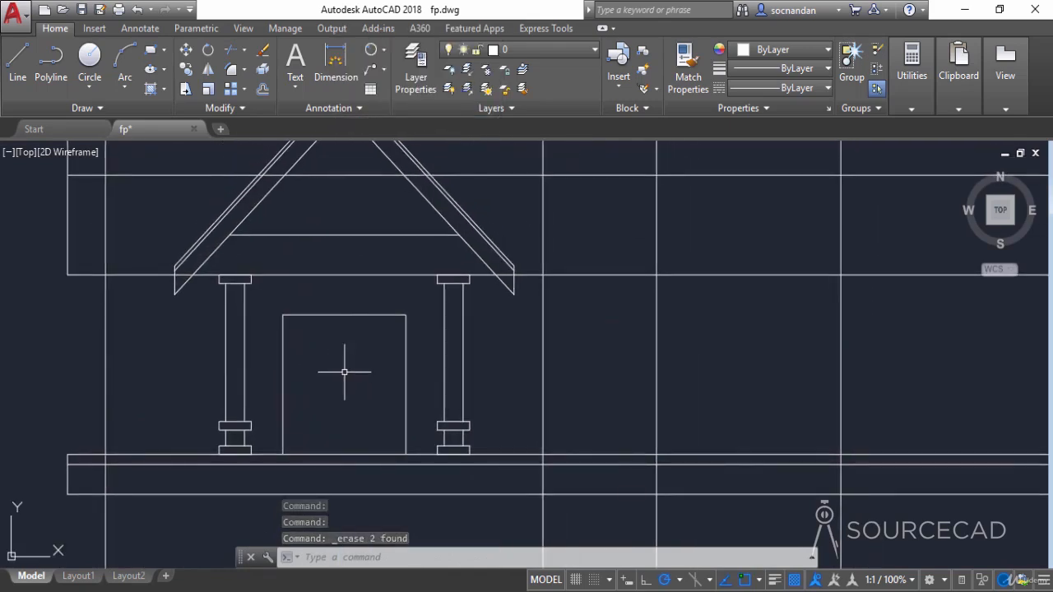
pyautogui.click(262, 88)
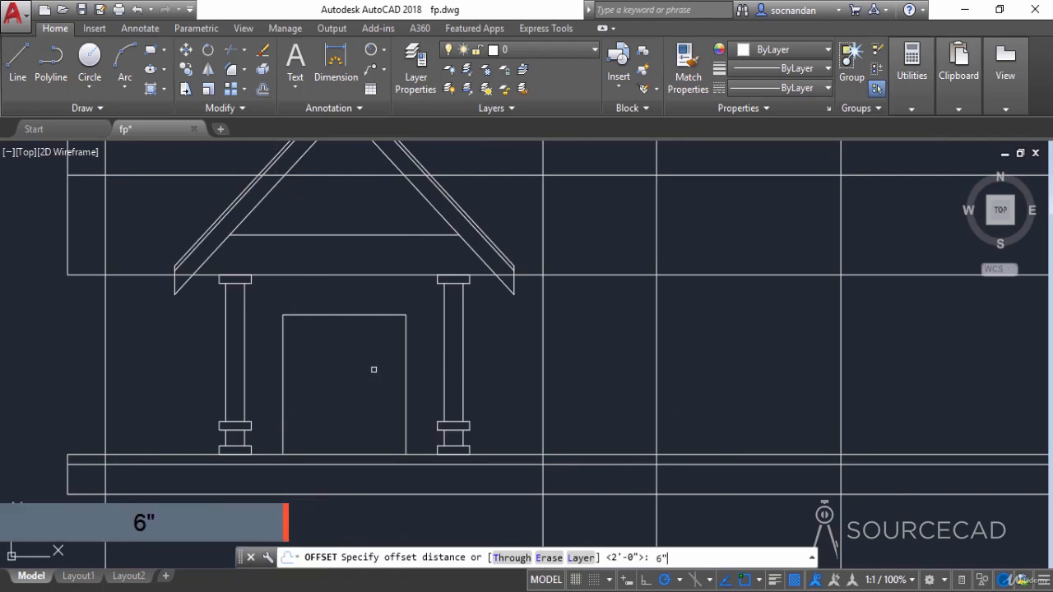
pyautogui.press('Return')
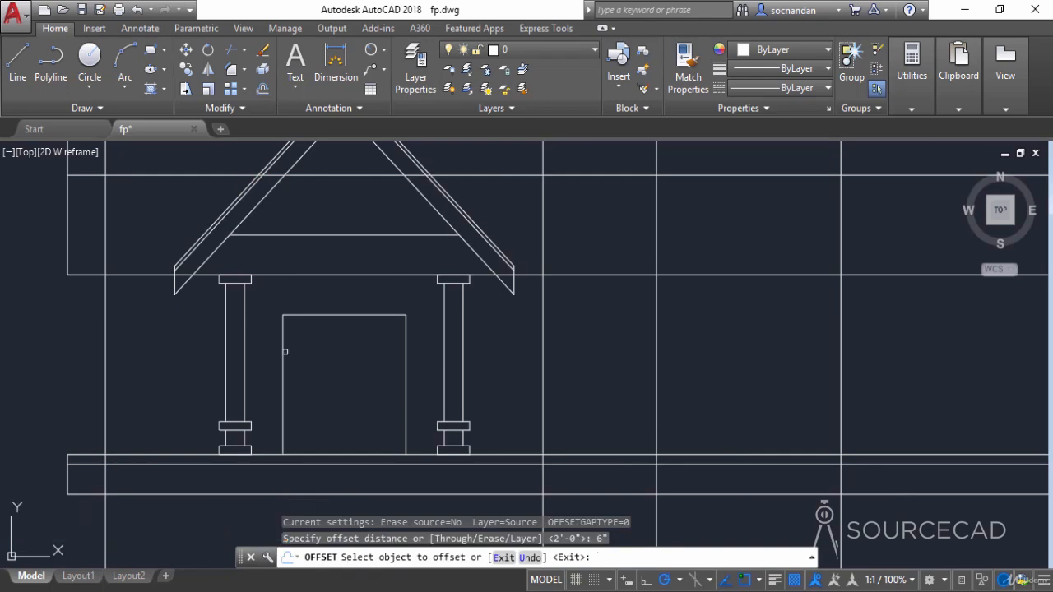
pyautogui.click(283, 343)
pyautogui.click(303, 344)
pyautogui.click(348, 315)
pyautogui.click(316, 377)
pyautogui.click(405, 383)
pyautogui.click(356, 361)
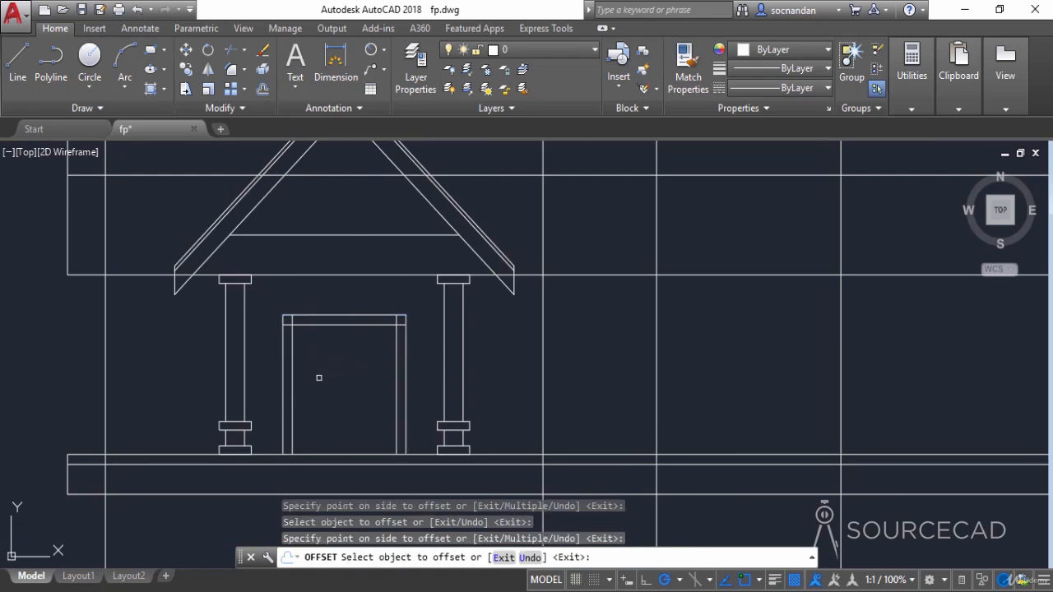
# Step: Offset the three new door frame lines inward by another 6" to form a second inner frame
pyautogui.click(294, 367)
pyautogui.click(333, 339)
pyautogui.click(336, 324)
pyautogui.click(336, 380)
pyautogui.click(393, 356)
pyautogui.click(350, 364)
pyautogui.rightClick(331, 368)
pyautogui.click(347, 378)
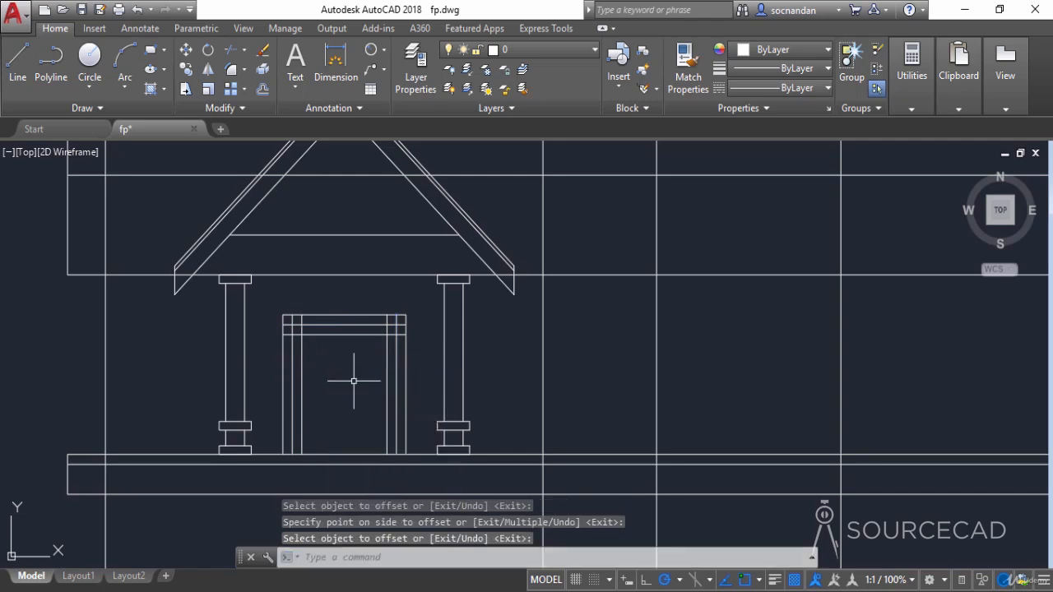
# Step: Fillet both upper corners of the innermost door frame with radius 0 so its lines meet in sharp corners
pyautogui.click(233, 71)
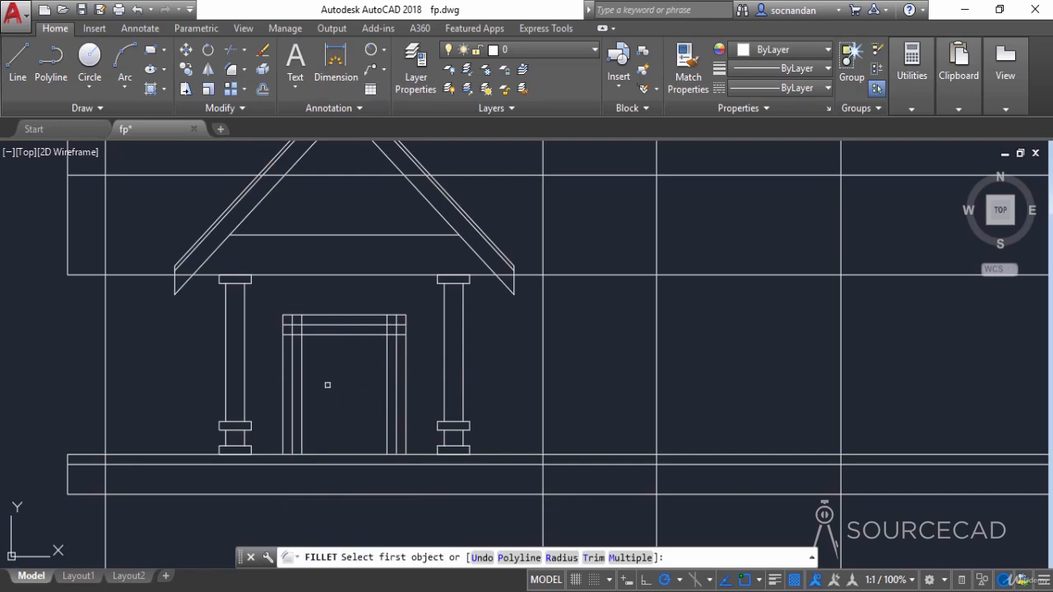
pyautogui.click(560, 557)
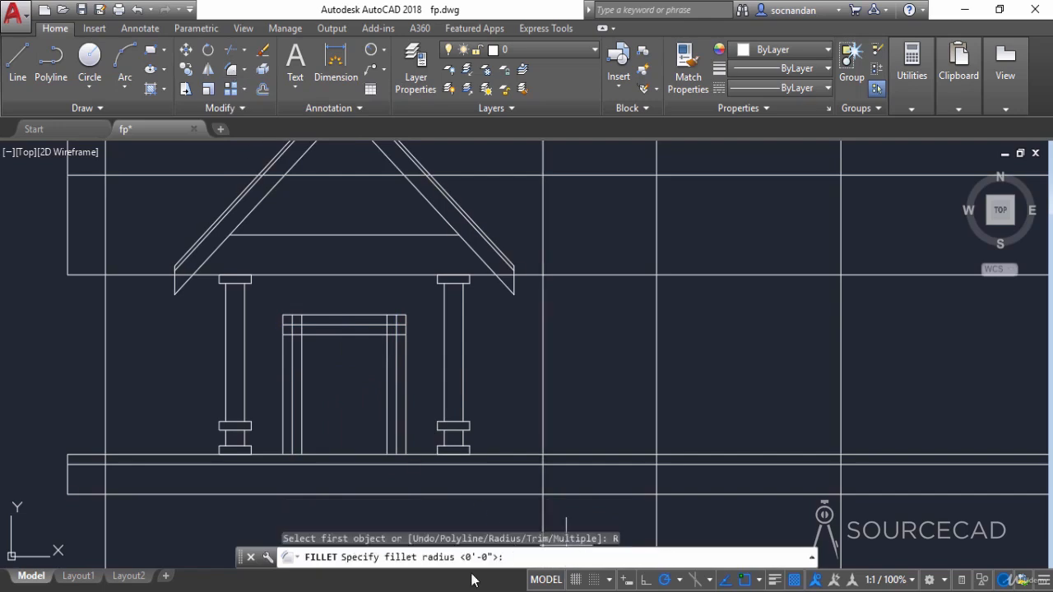
pyautogui.press('Return')
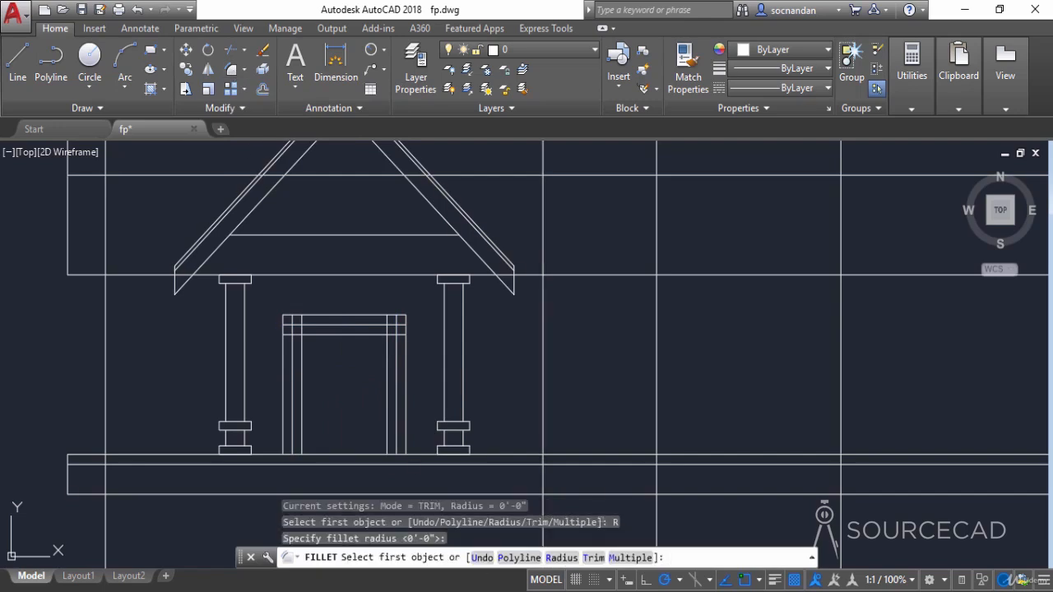
pyautogui.click(302, 345)
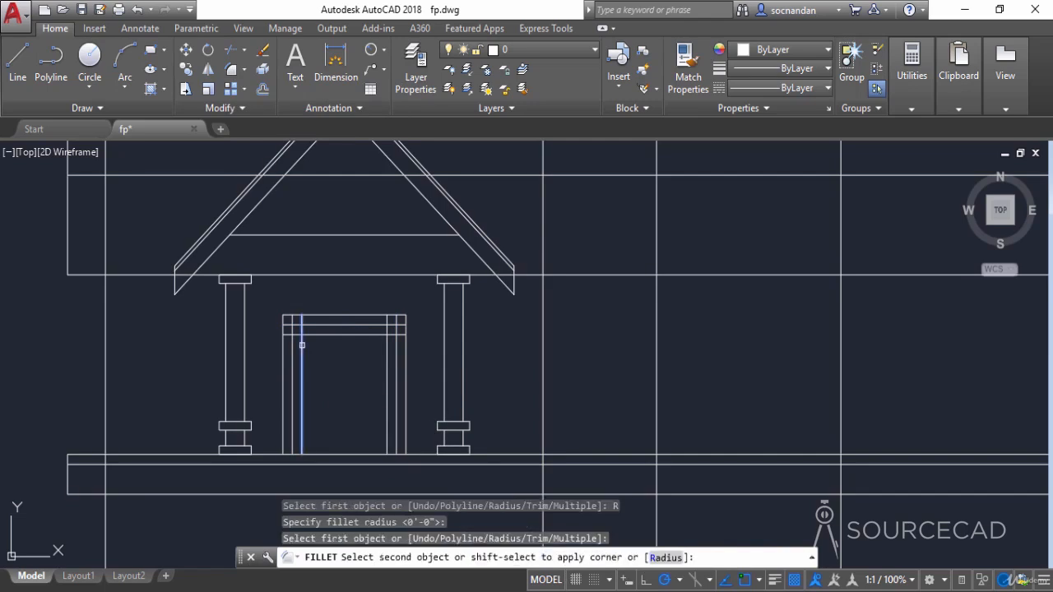
pyautogui.click(316, 334)
pyautogui.click(325, 335)
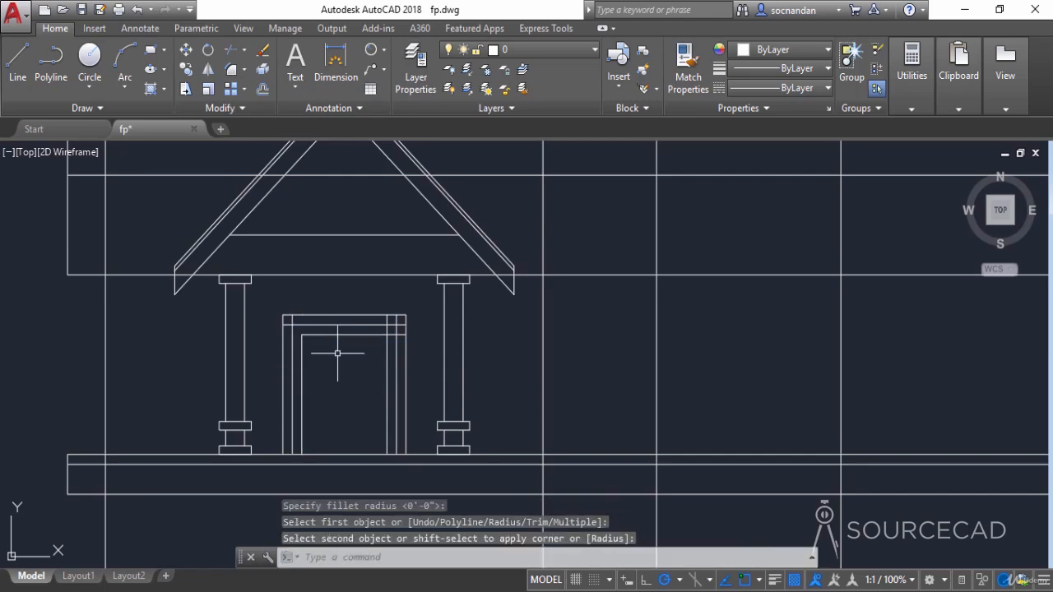
pyautogui.press('Return')
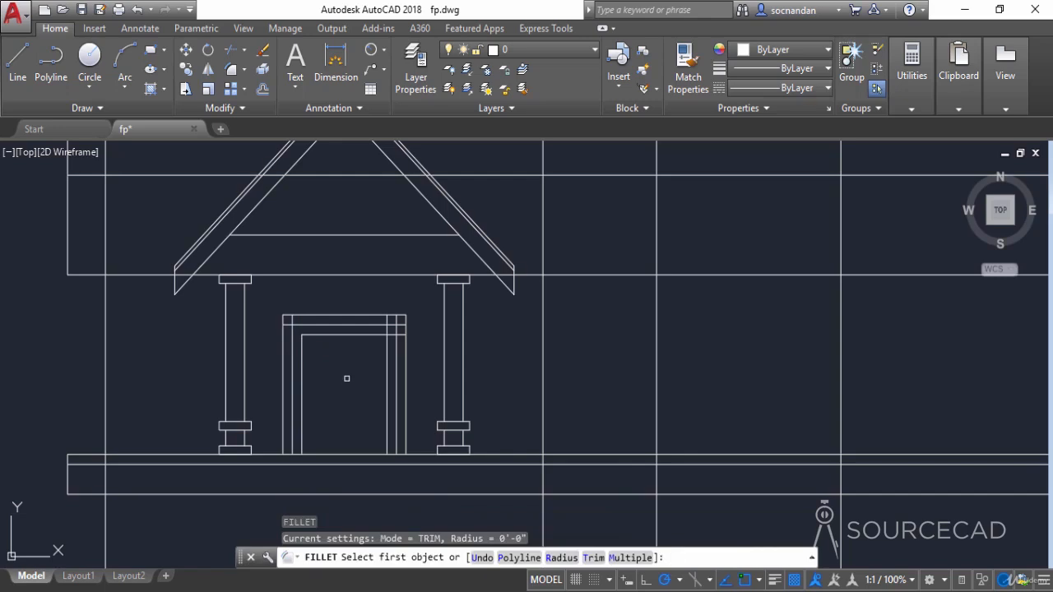
pyautogui.click(377, 335)
pyautogui.click(383, 359)
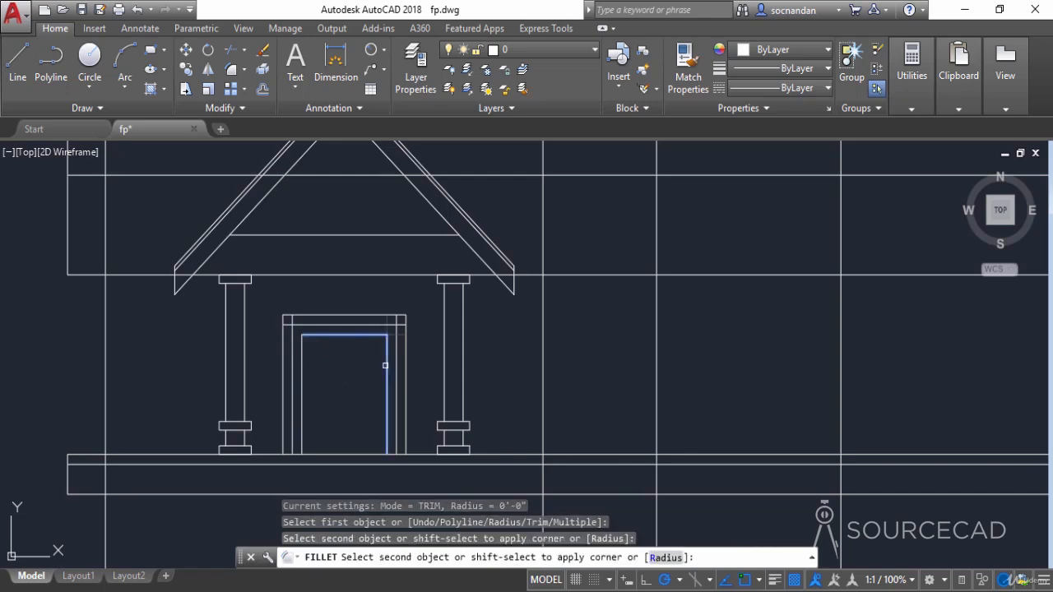
pyautogui.click(387, 362)
pyautogui.press('Return')
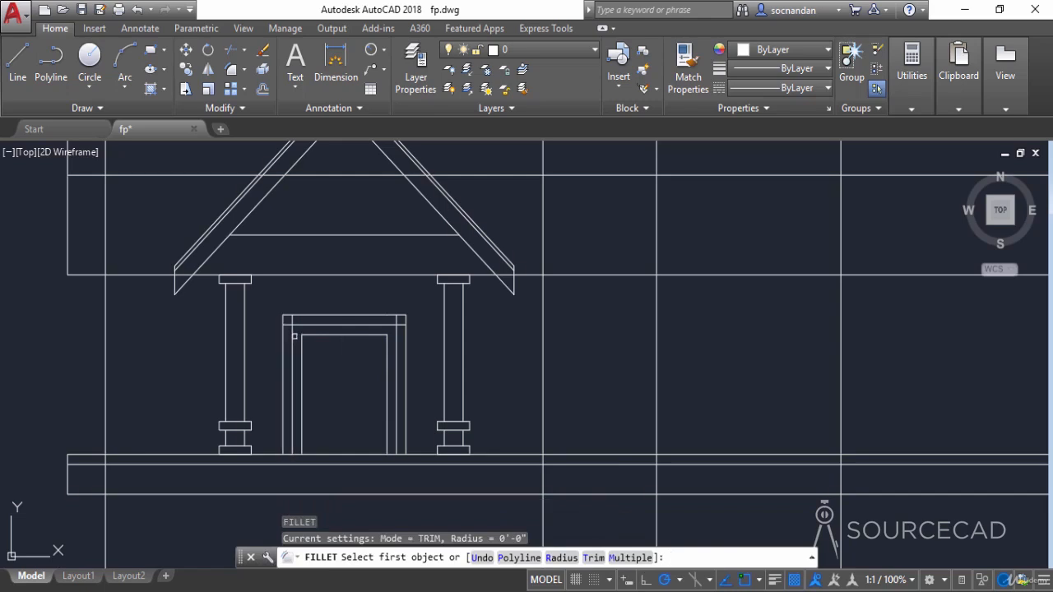
# Step: Fillet both upper corners of the middle door frame with radius 0 so its lines meet in sharp corners
pyautogui.click(292, 333)
pyautogui.click(302, 325)
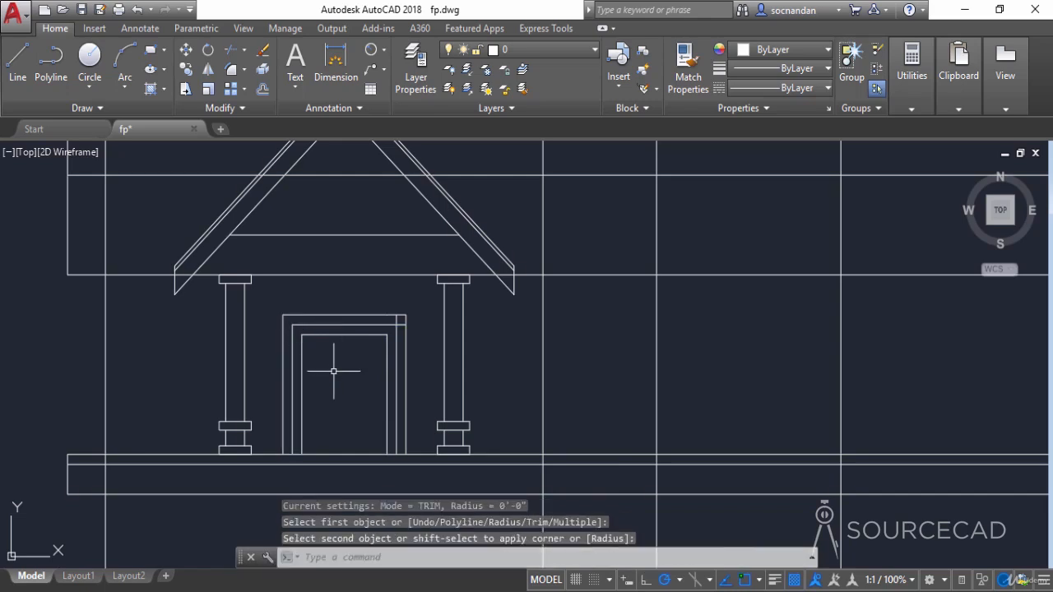
pyautogui.press('Return')
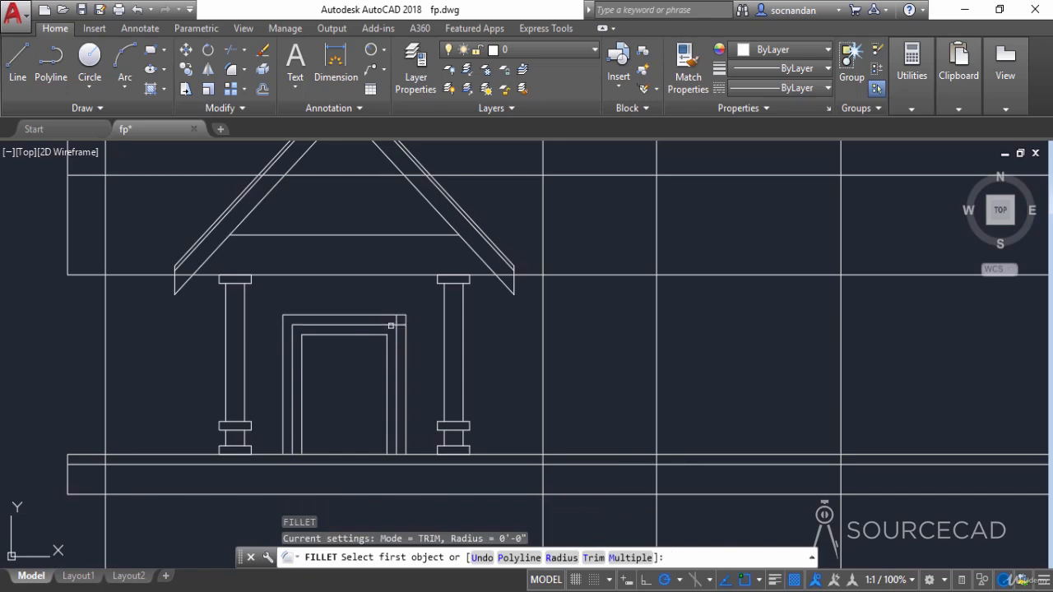
pyautogui.click(380, 325)
pyautogui.click(396, 346)
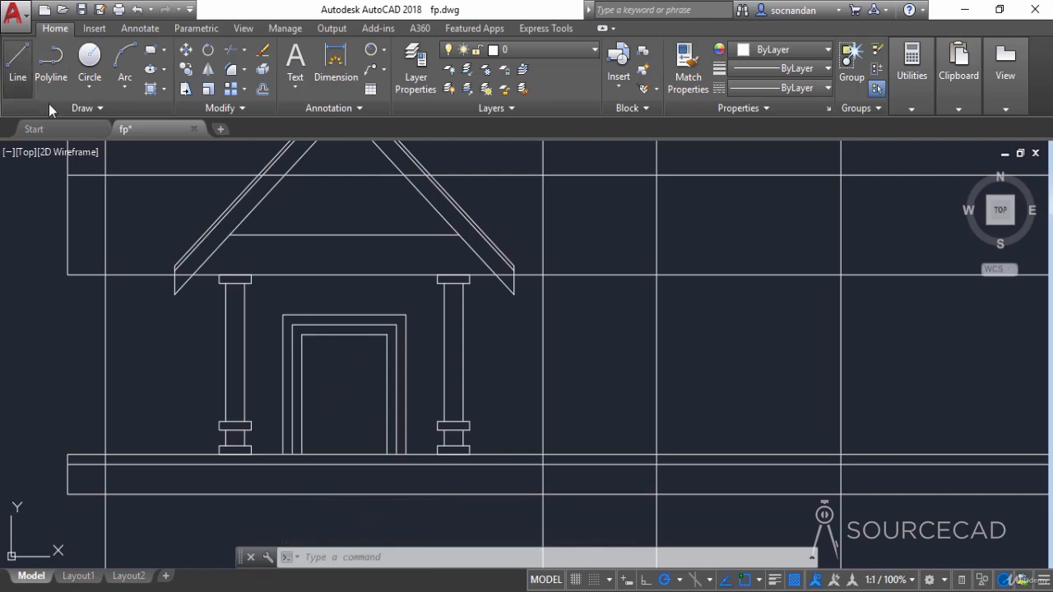
# Step: Draw diagonal mitre lines joining the outer and middle door frames at both upper corners
pyautogui.click(18, 62)
pyautogui.click(283, 314)
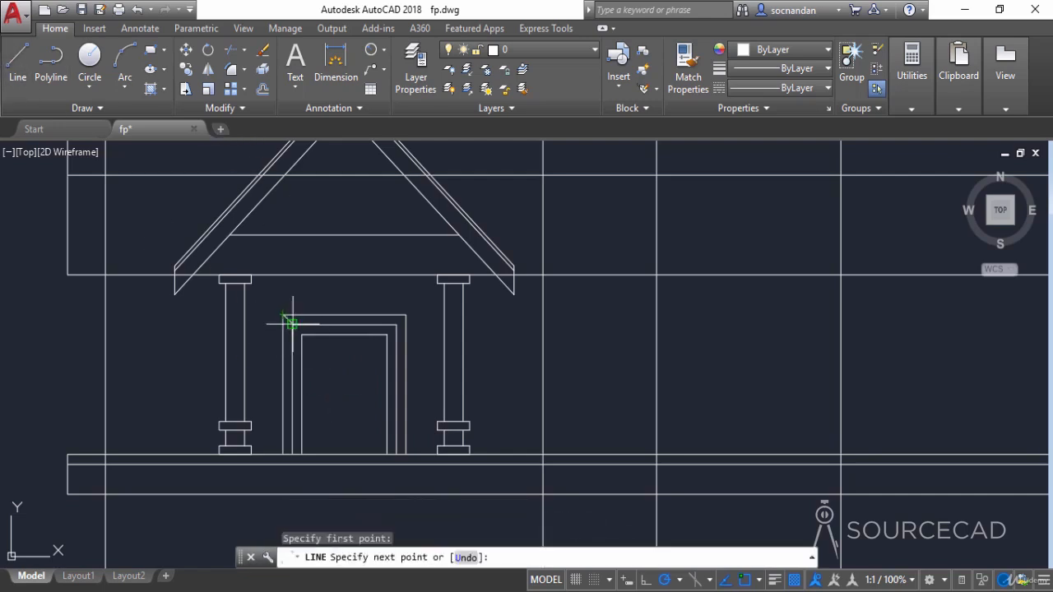
pyautogui.click(292, 324)
pyautogui.press('Return')
pyautogui.press('Return')
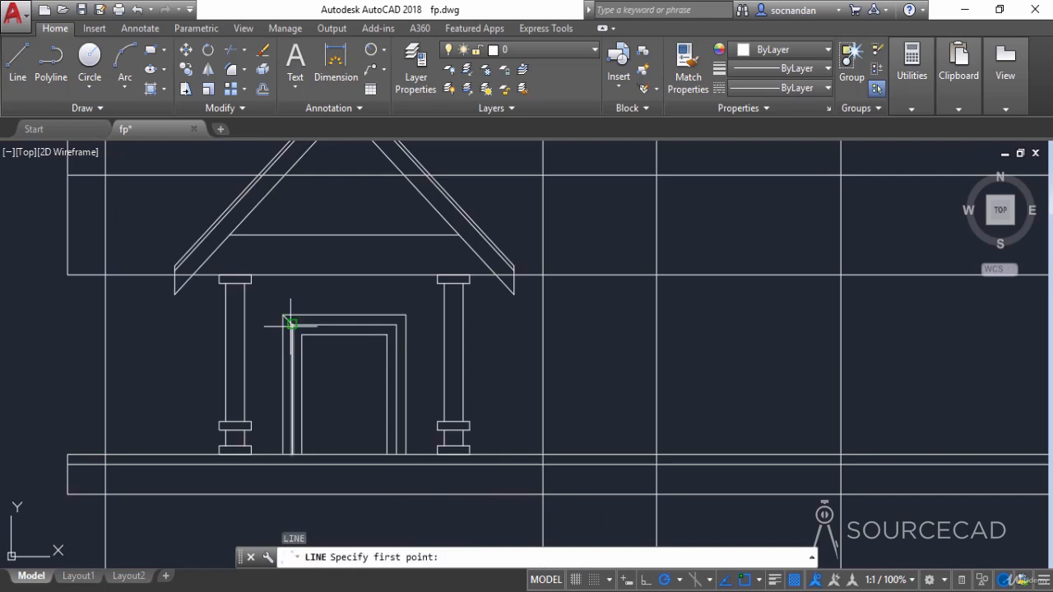
pyautogui.click(396, 324)
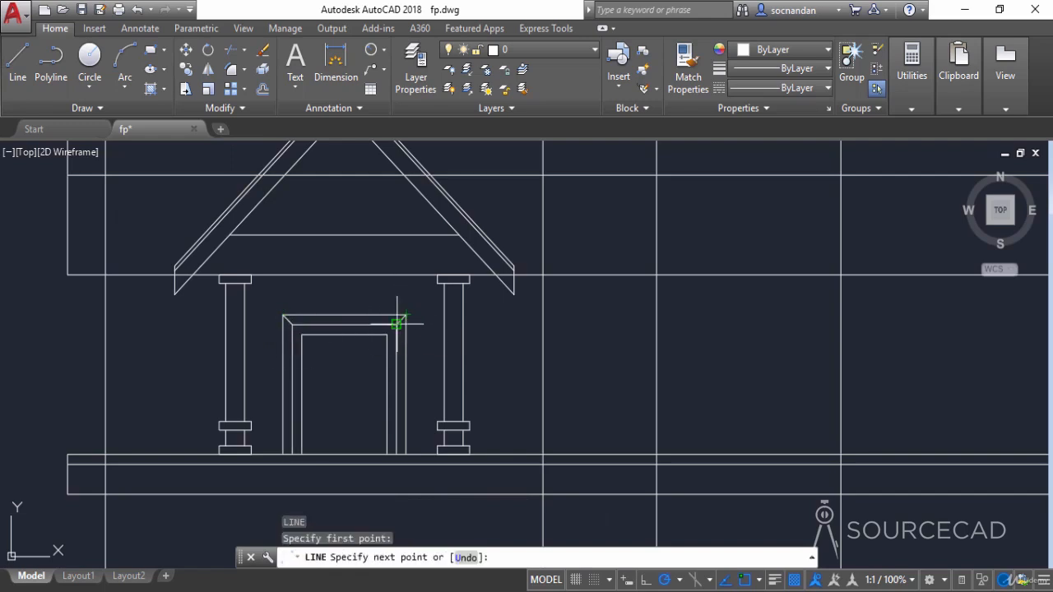
pyautogui.click(405, 315)
pyautogui.press('Return')
pyautogui.press('Return')
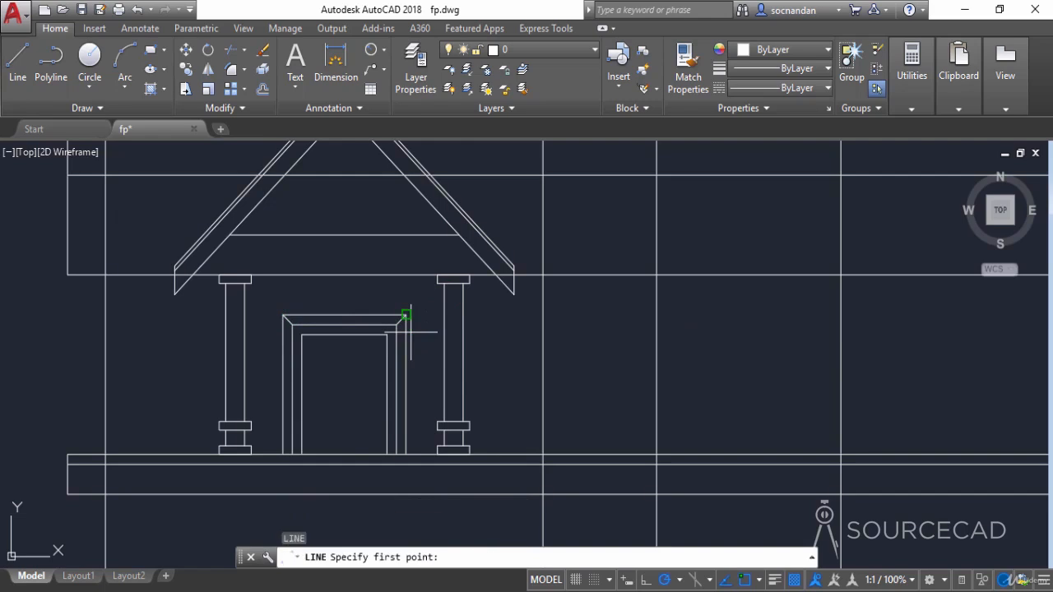
pyautogui.press('Escape')
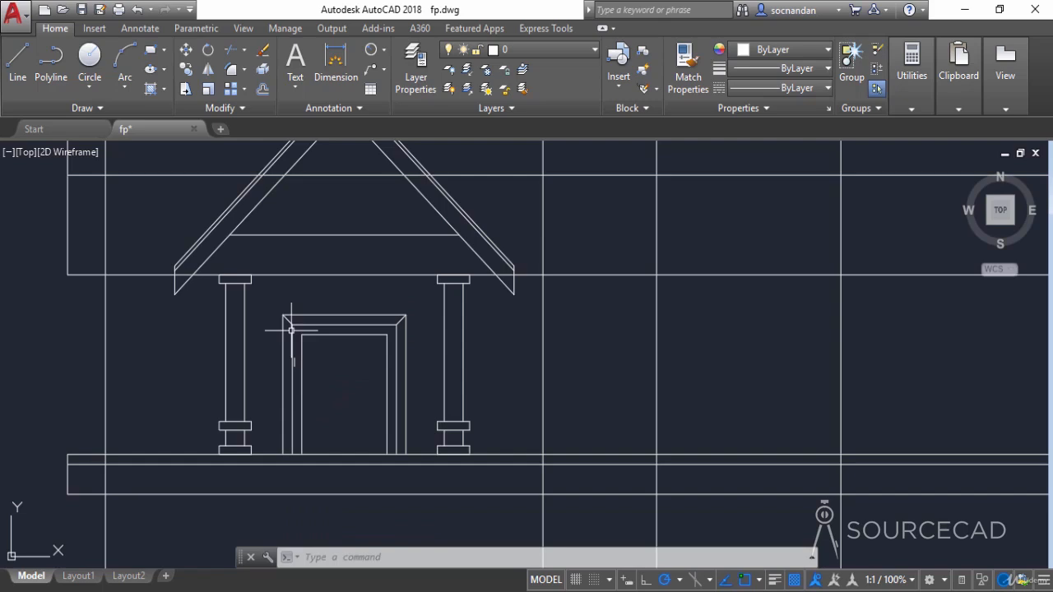
# Step: Draw a vertical centre line from the midpoint of the innermost door head down to the door's base line
pyautogui.click(18, 63)
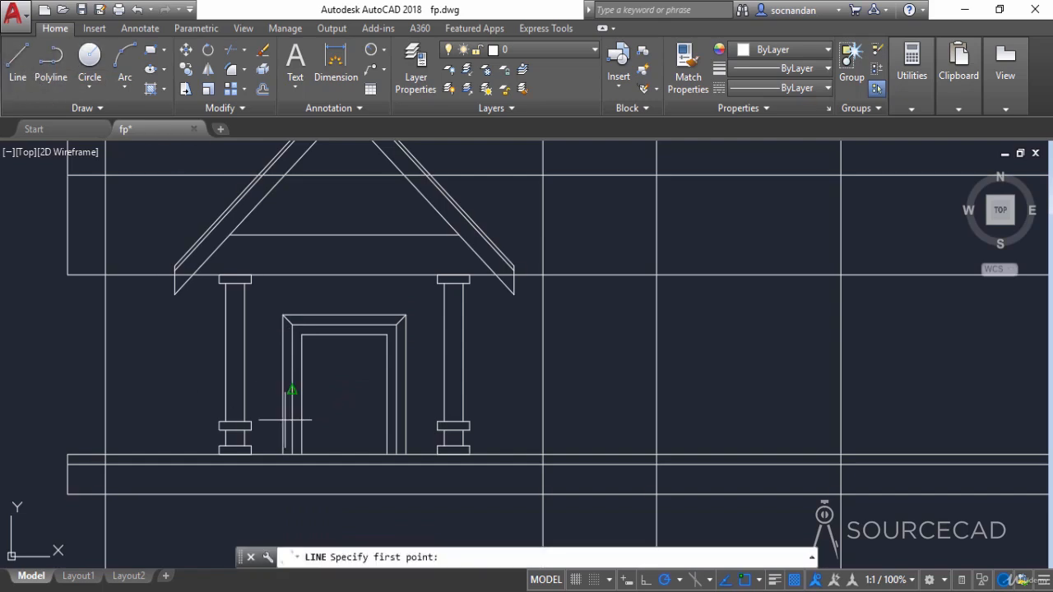
pyautogui.click(345, 336)
pyautogui.click(345, 454)
pyautogui.rightClick(363, 384)
pyautogui.click(380, 395)
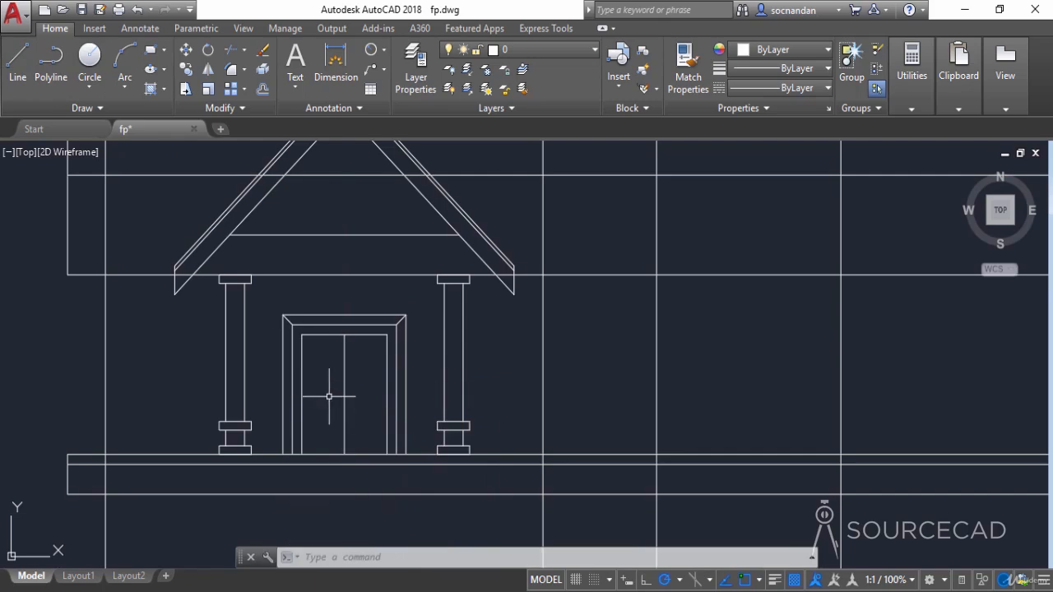
# Step: Offset the door's vertical centre line by 6" to both sides
pyautogui.click(263, 88)
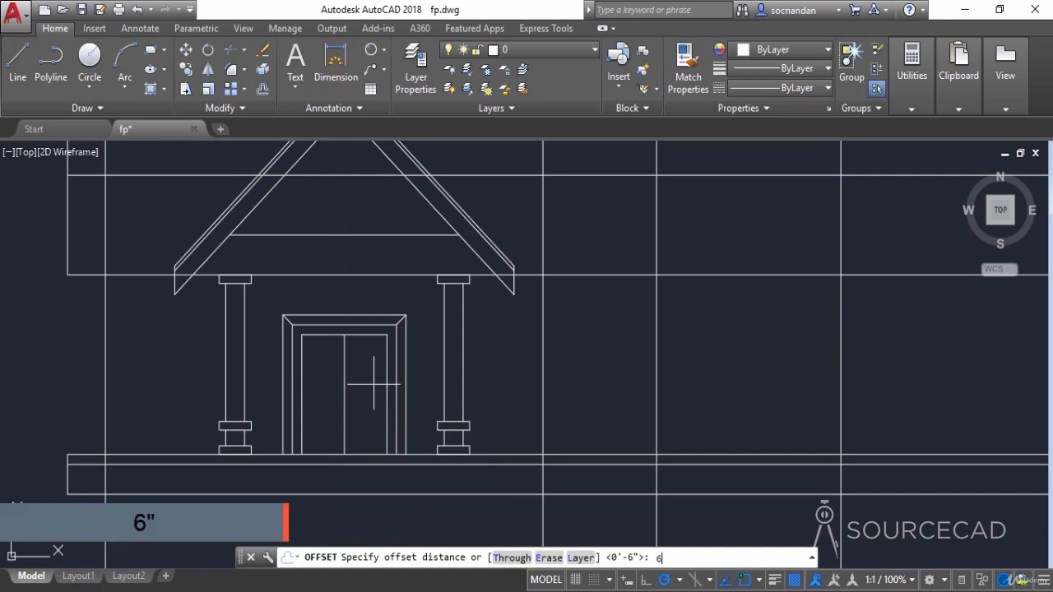
pyautogui.press('Return')
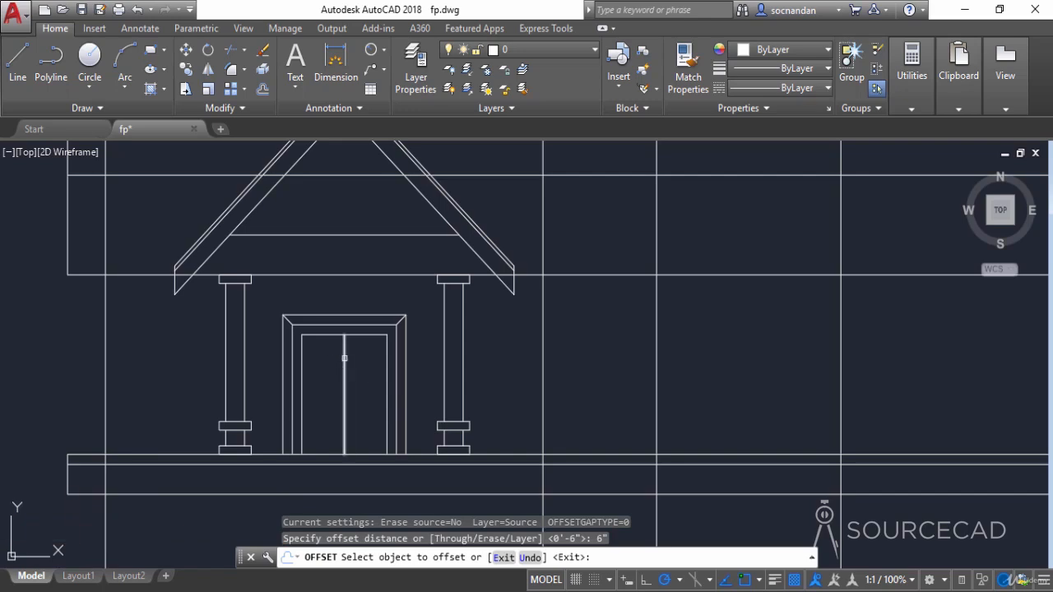
pyautogui.click(345, 358)
pyautogui.click(334, 364)
pyautogui.click(346, 353)
pyautogui.click(360, 359)
pyautogui.rightClick(365, 368)
pyautogui.click(374, 379)
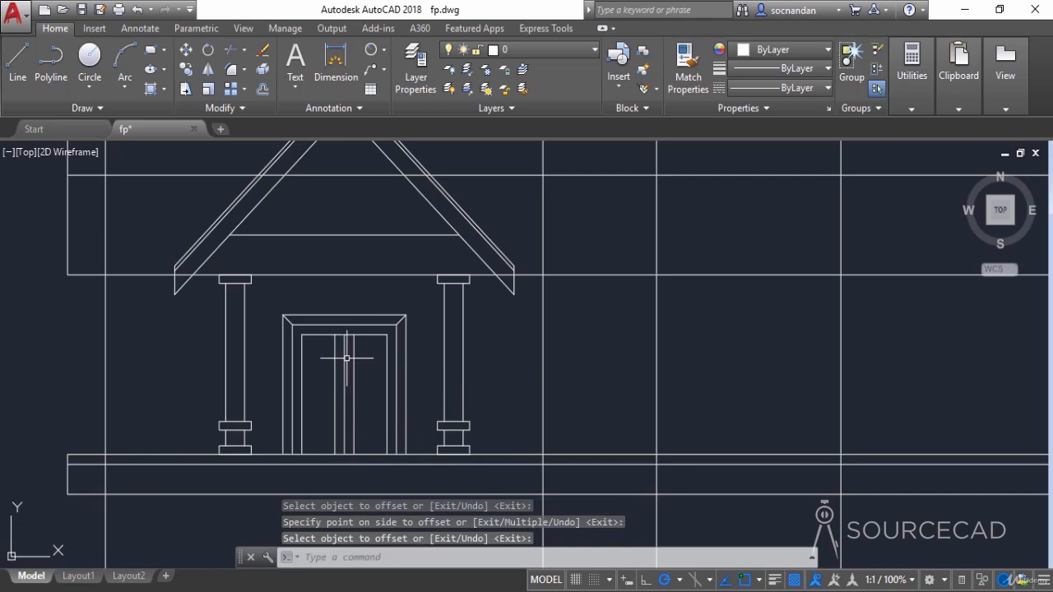
# Step: Erase the original door centre line and trim the inner head line between the two offset lines
pyautogui.click(344, 354)
pyautogui.rightClick(355, 308)
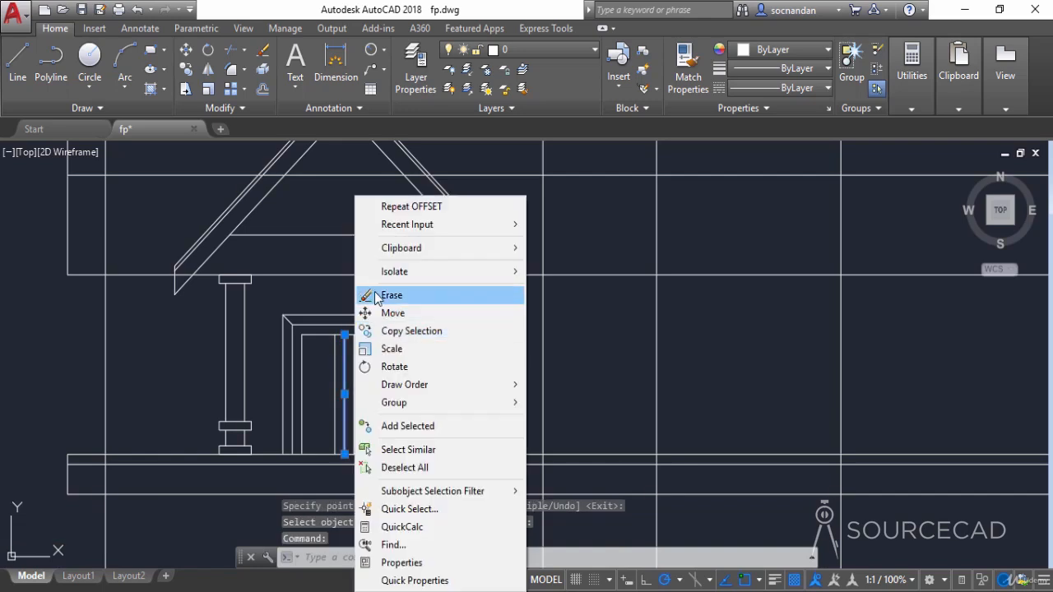
pyautogui.click(368, 295)
pyautogui.click(230, 52)
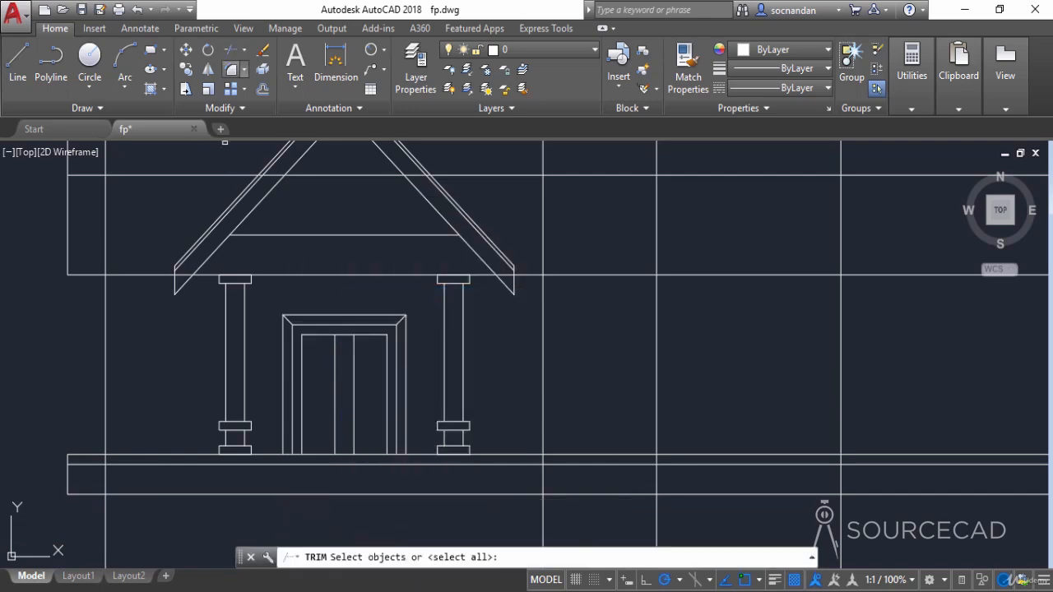
pyautogui.rightClick(305, 230)
pyautogui.rightClick(349, 288)
pyautogui.click(362, 292)
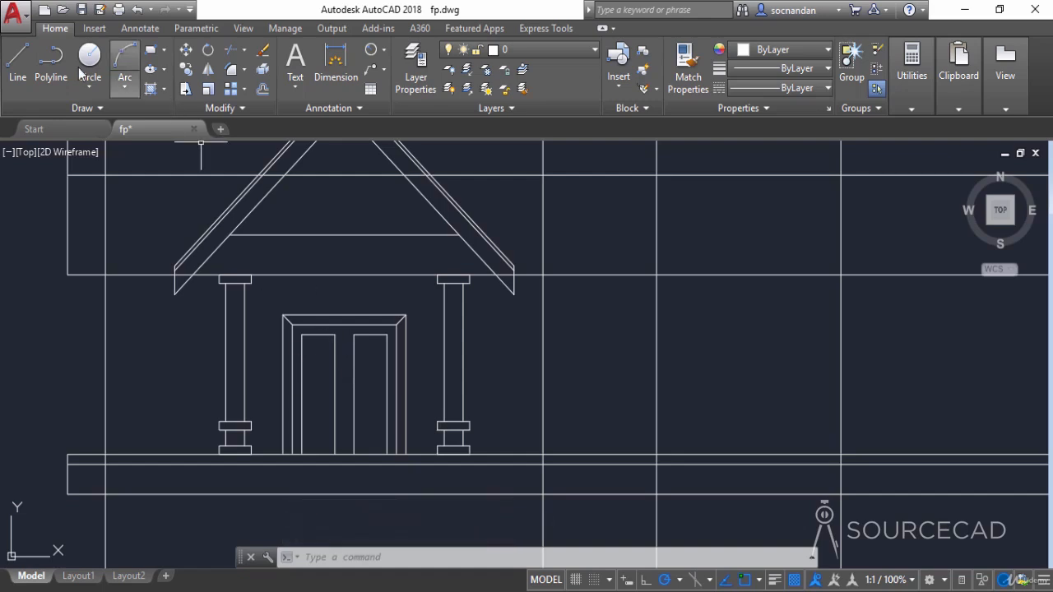
# Step: Draw a vertical line down the middle of each door panel, from its head midpoint to the base line
pyautogui.click(24, 69)
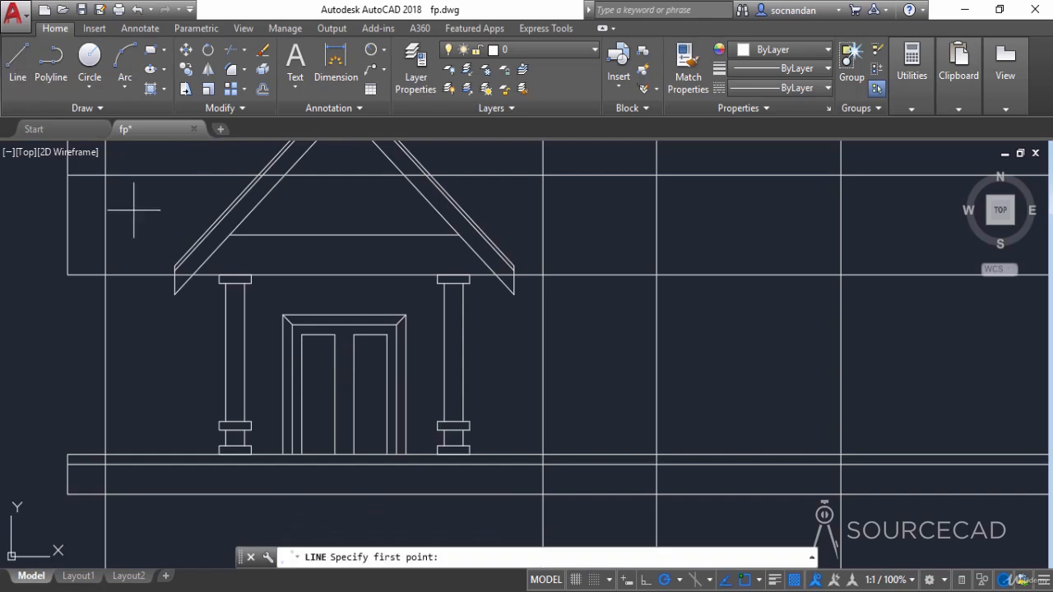
pyautogui.click(318, 335)
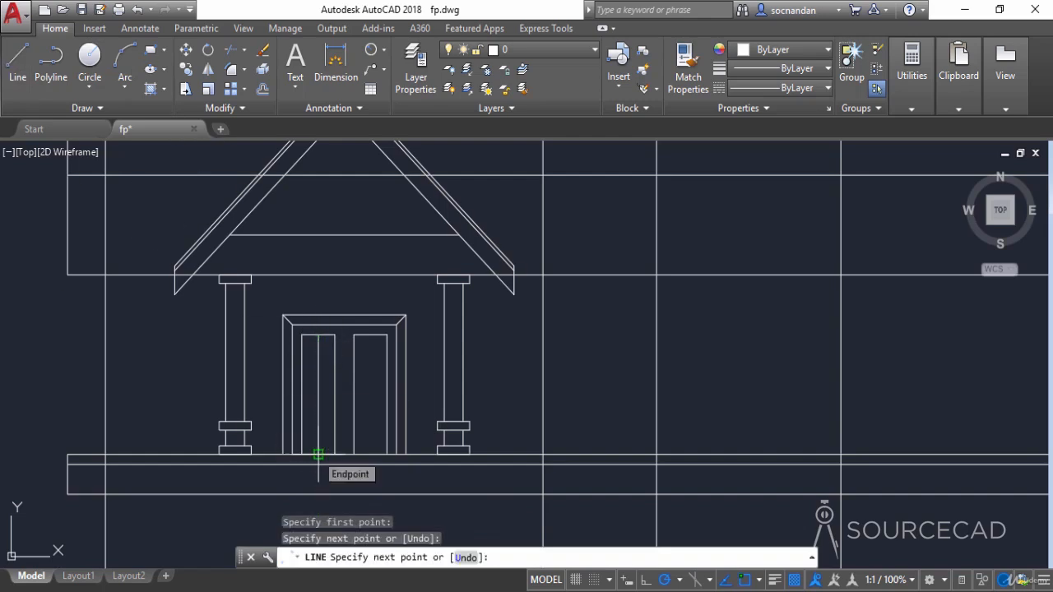
pyautogui.click(318, 455)
pyautogui.press('Return')
pyautogui.press('Return')
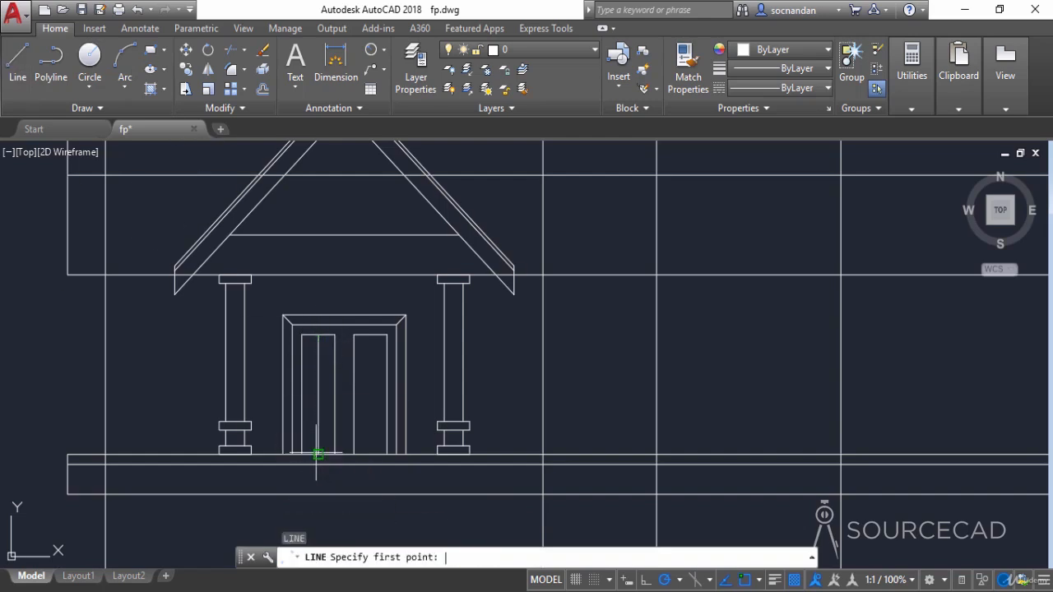
pyautogui.click(371, 336)
pyautogui.click(372, 455)
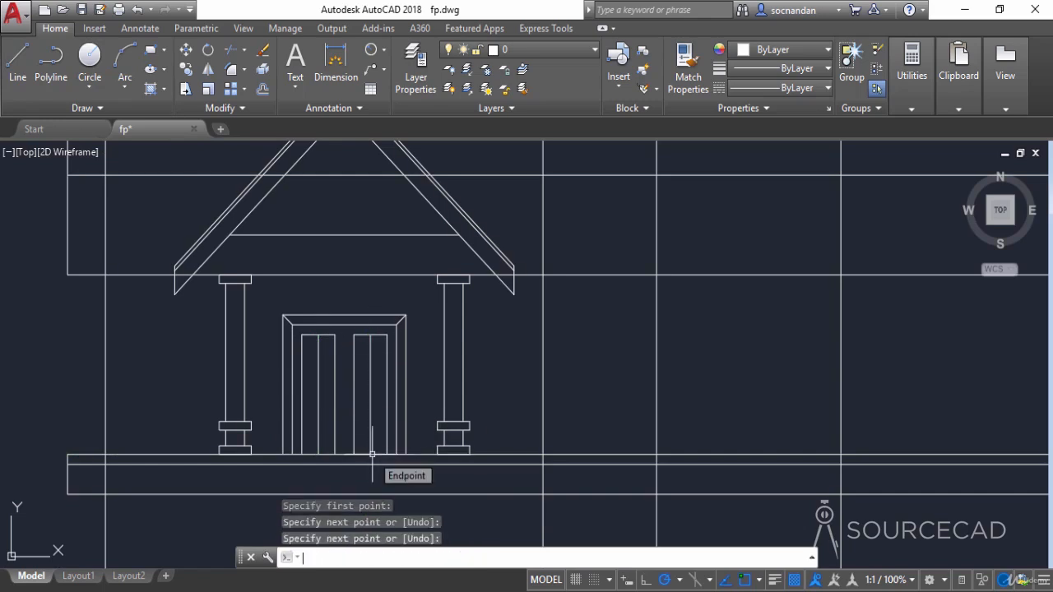
pyautogui.press('Return')
# Step: Draw a horizontal glazing bar across the upper part of the left door panel
pyautogui.press('Return')
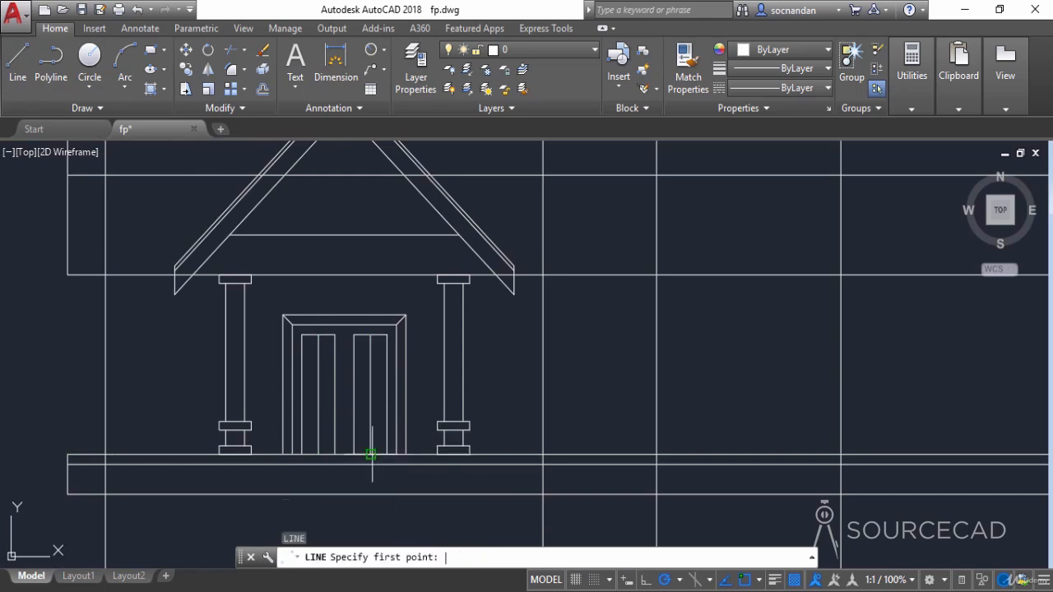
pyautogui.click(302, 371)
pyautogui.click(335, 372)
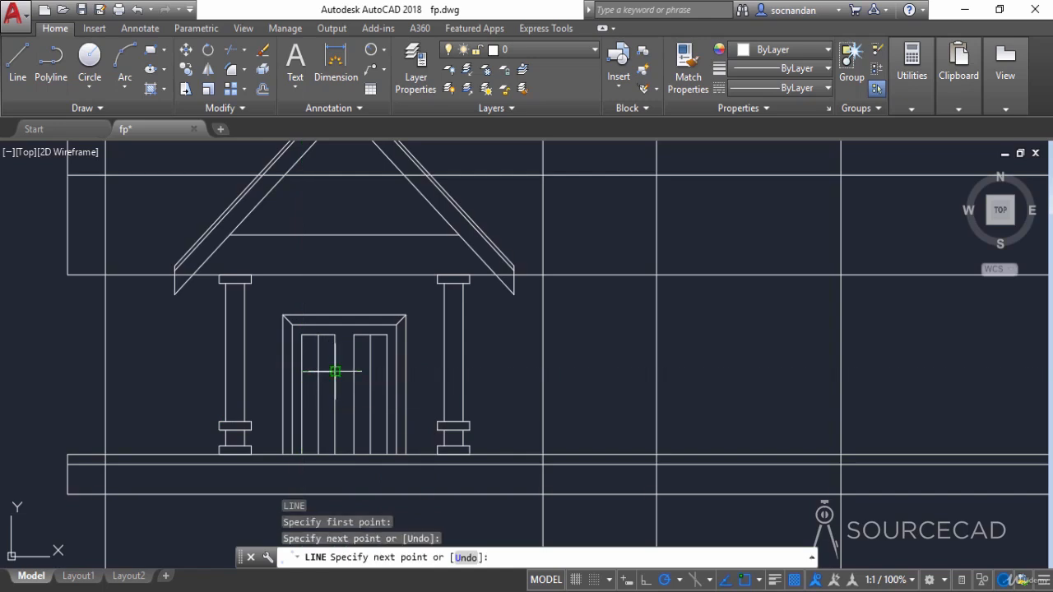
pyautogui.press('Return')
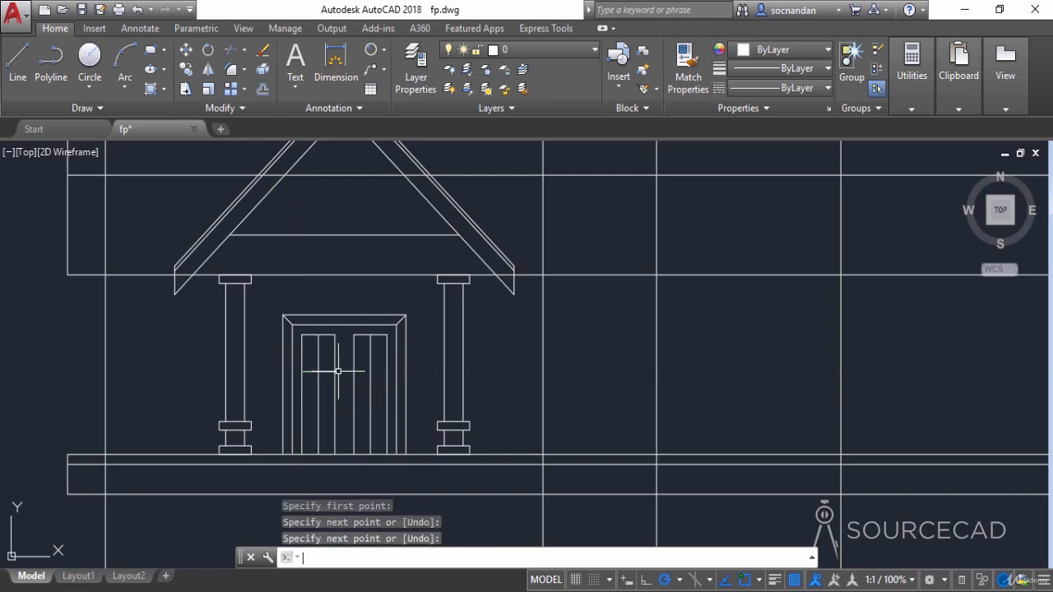
# Step: Copy the left panel's horizontal glazing bar straight down to the lower part of the same panel
pyautogui.click(327, 372)
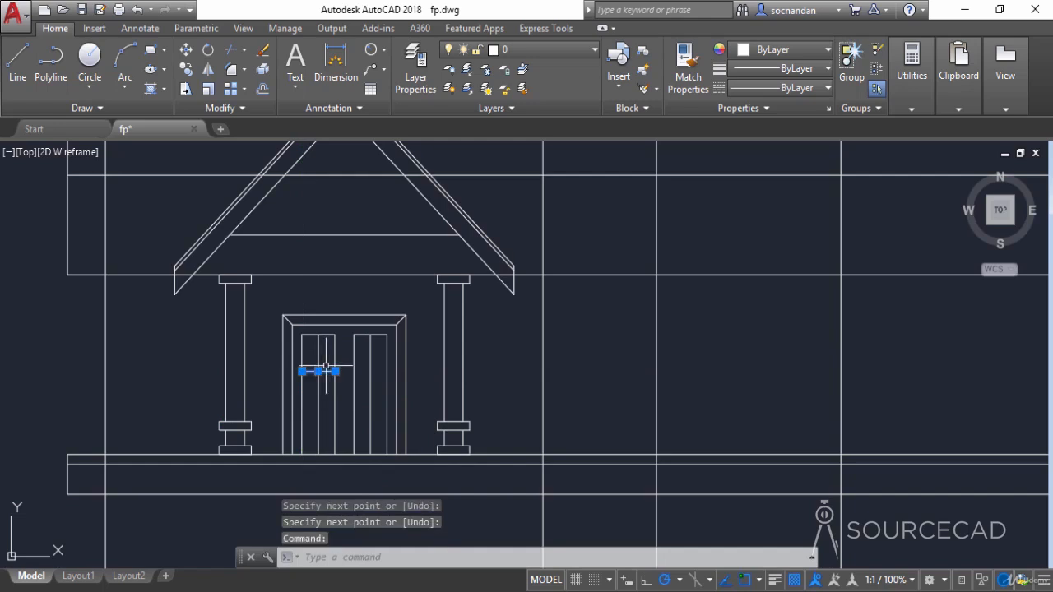
pyautogui.click(186, 69)
pyautogui.click(335, 372)
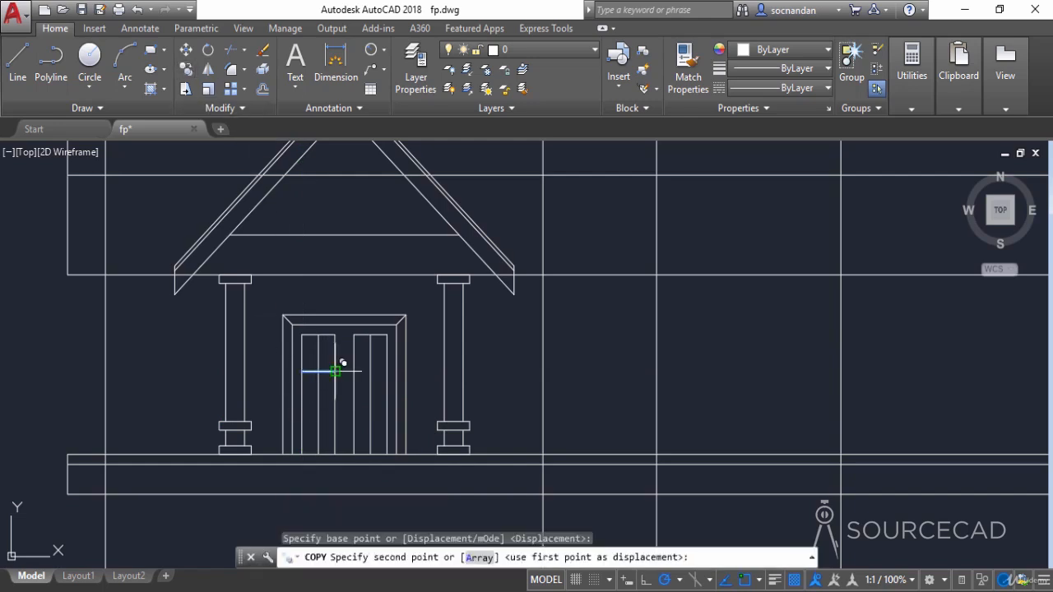
pyautogui.click(335, 421)
pyautogui.rightClick(347, 402)
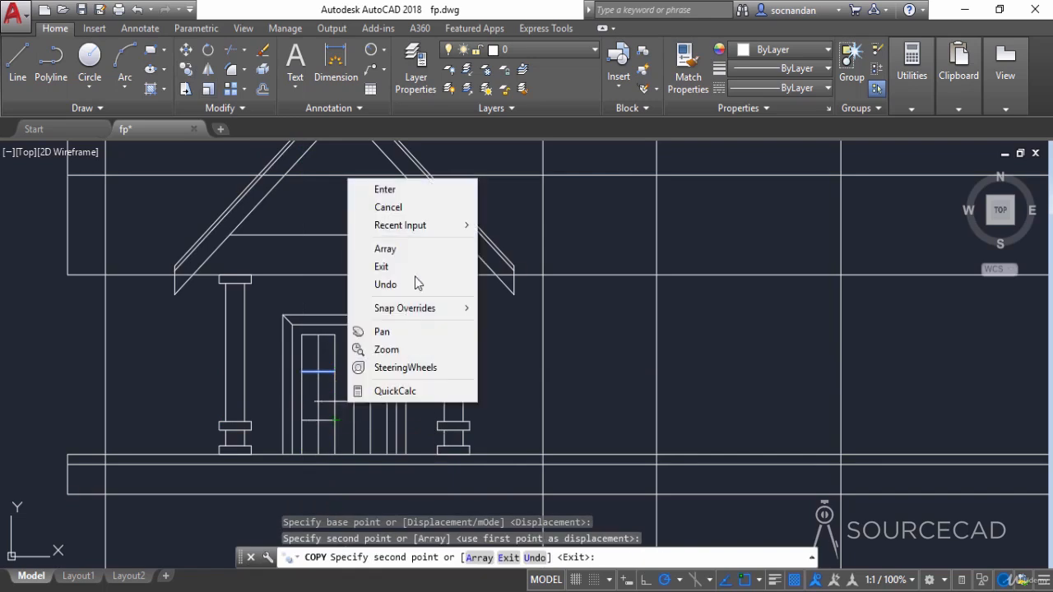
pyautogui.click(415, 208)
# Step: Copy both horizontal glazing bars from the left door panel across to the right panel
pyautogui.click(320, 372)
pyautogui.click(326, 420)
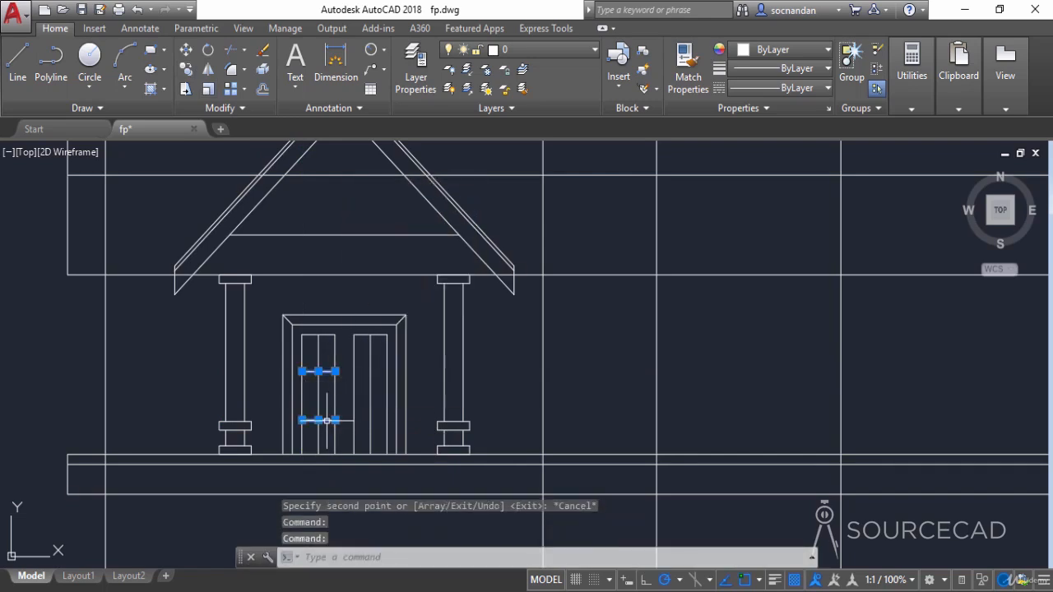
pyautogui.click(186, 70)
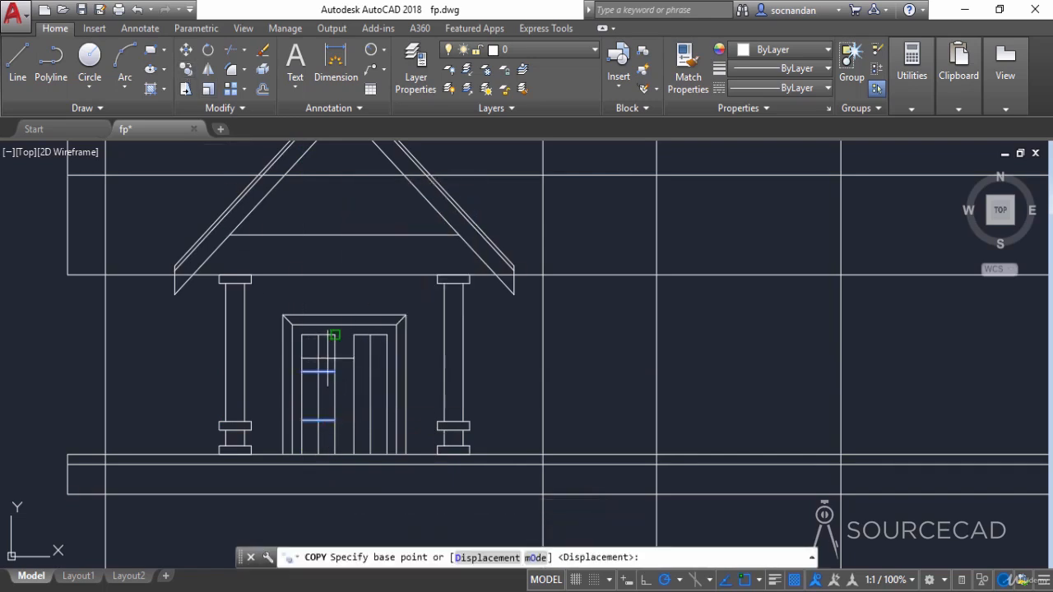
pyautogui.click(335, 371)
pyautogui.click(387, 370)
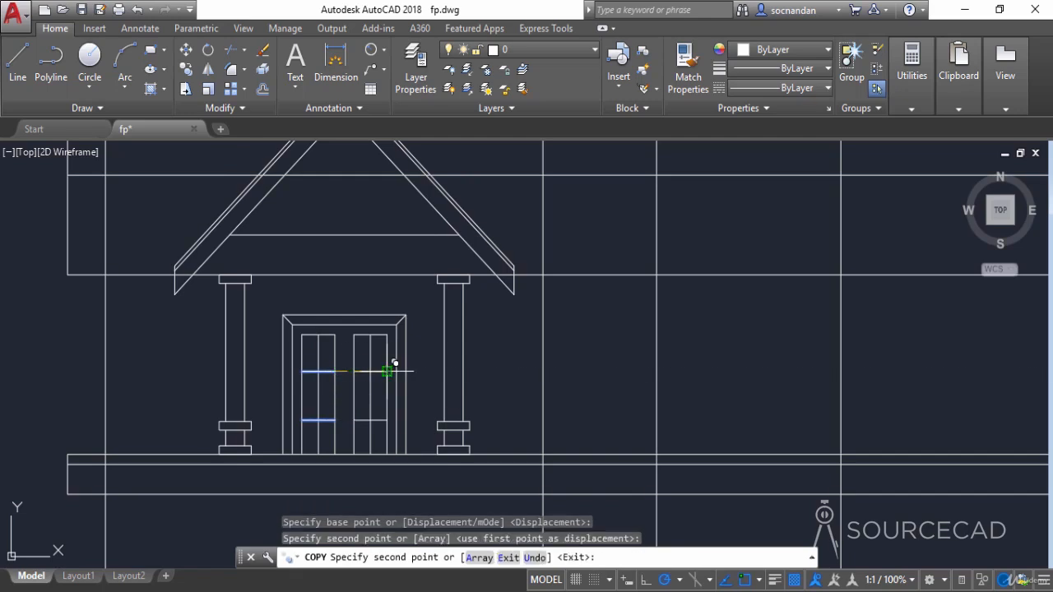
pyautogui.press('Escape')
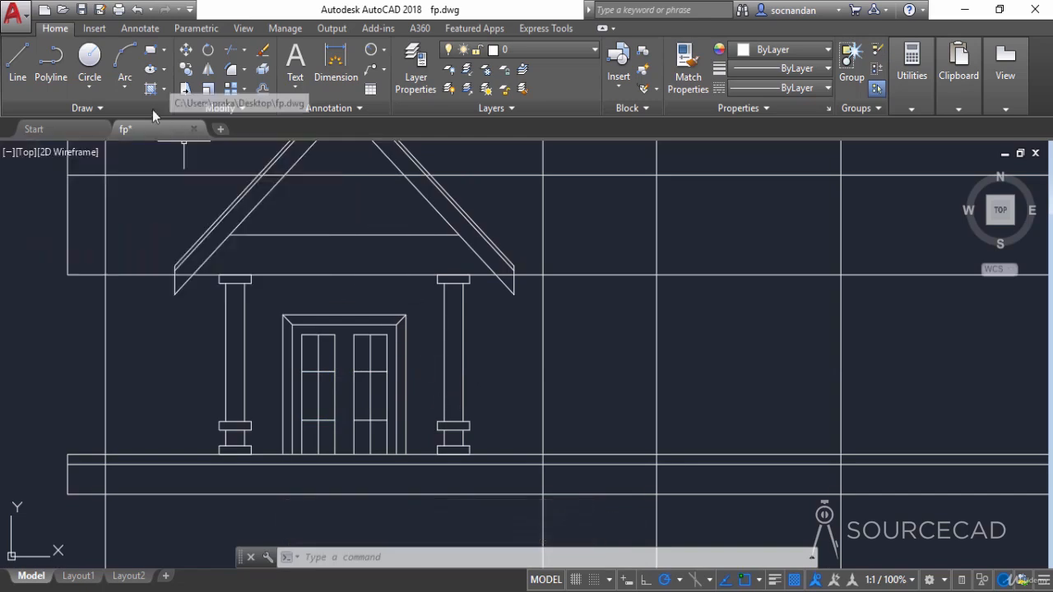
# Step: Fill the area between the middle door frame and the two glazed panels with a SOLID hatch
pyautogui.click(150, 89)
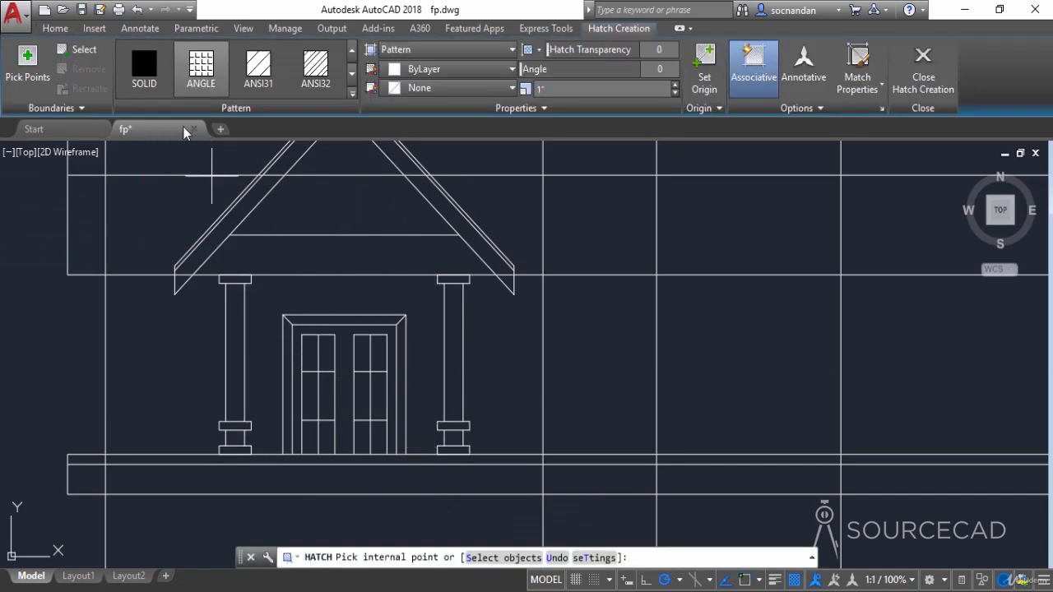
pyautogui.click(142, 77)
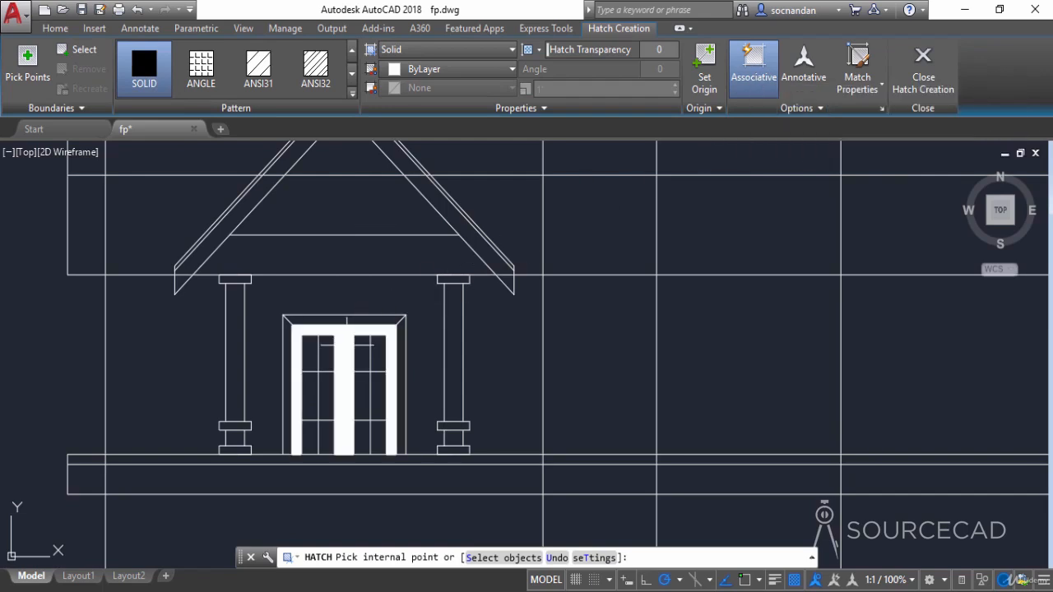
pyautogui.click(349, 349)
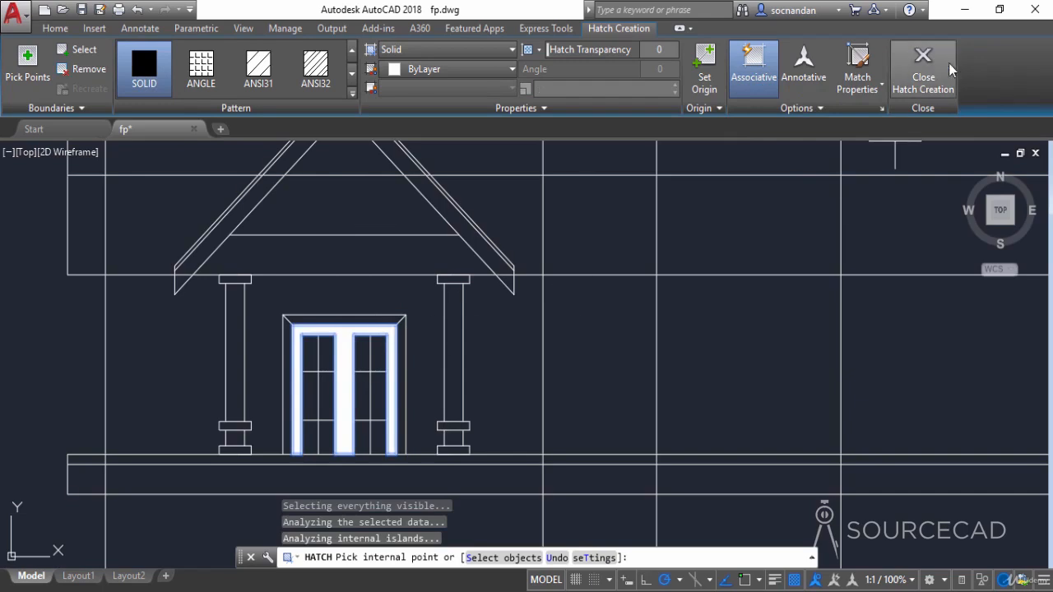
pyautogui.click(901, 98)
# Step: Trim the upper horizontal roof line where it crosses the gable's left sloping band
pyautogui.scroll(-2, 579, 344)
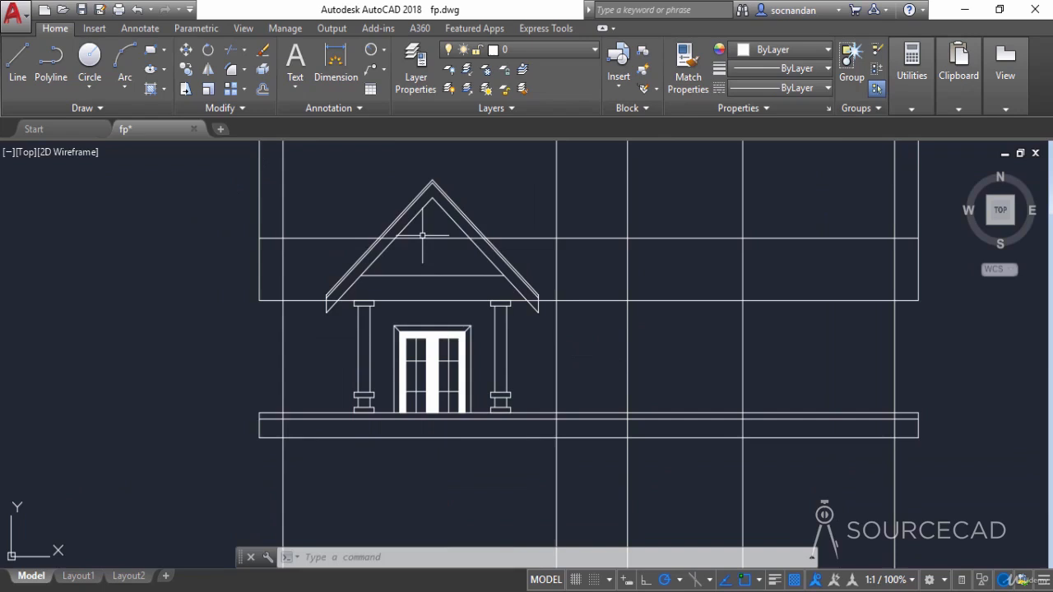
pyautogui.click(233, 50)
pyautogui.press('Return')
pyautogui.scroll(6, 348, 207)
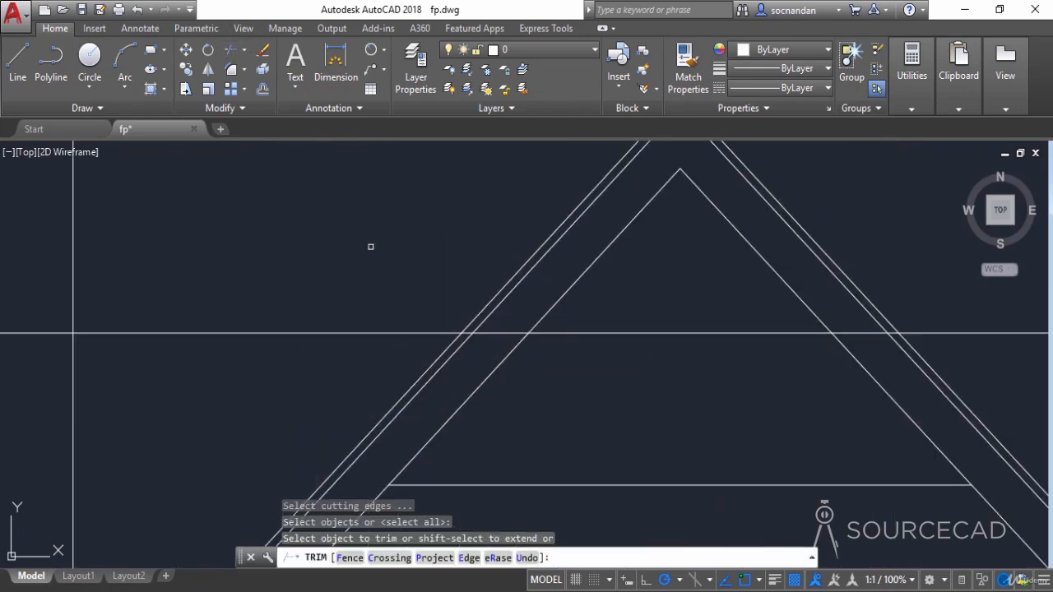
pyautogui.scroll(3, 453, 329)
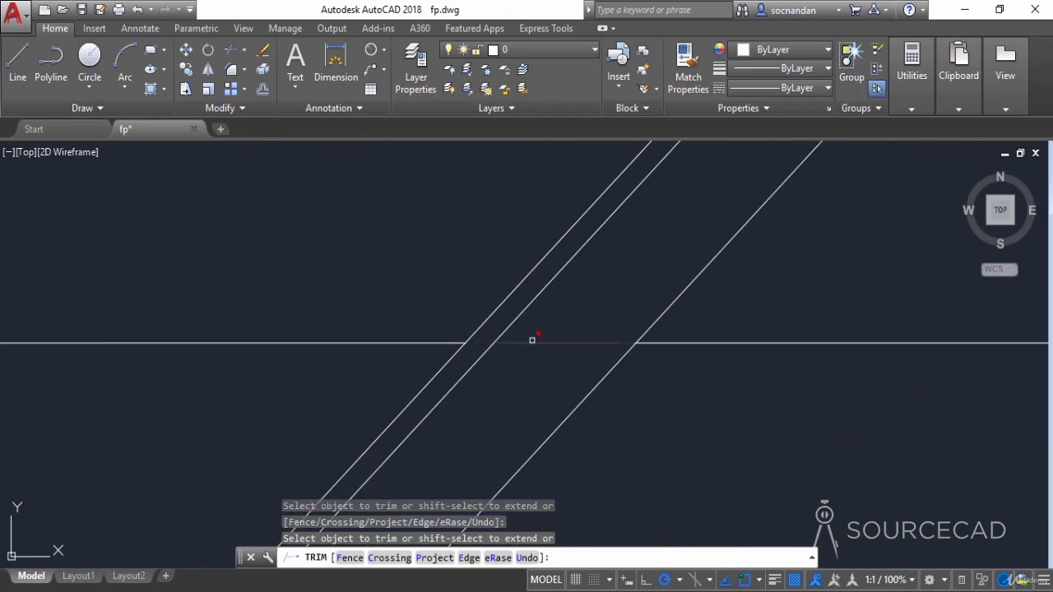
pyautogui.click(680, 343)
pyautogui.scroll(-4, 740, 325)
pyautogui.moveTo(807, 315); pyautogui.dragTo(506, 306, button='middle')
pyautogui.scroll(3, 504, 304)
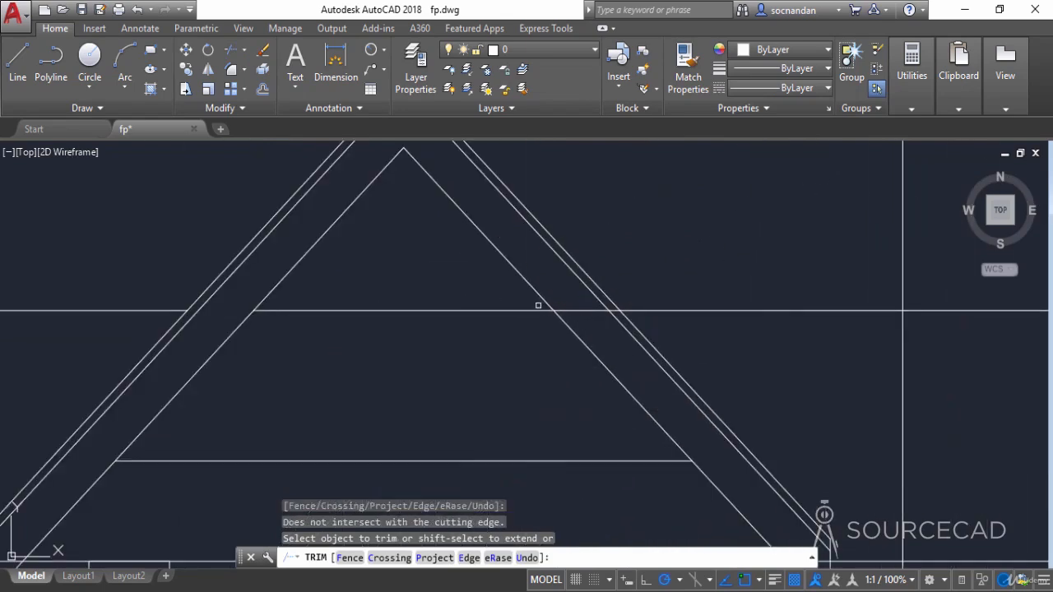
# Step: Trim the rest of the horizontal roof line inside the gable and across its right sloping band
pyautogui.click(532, 310)
pyautogui.click(570, 310)
pyautogui.scroll(4, 602, 320)
pyautogui.click(638, 299)
pyautogui.scroll(-5, 667, 225)
pyautogui.rightClick(677, 212)
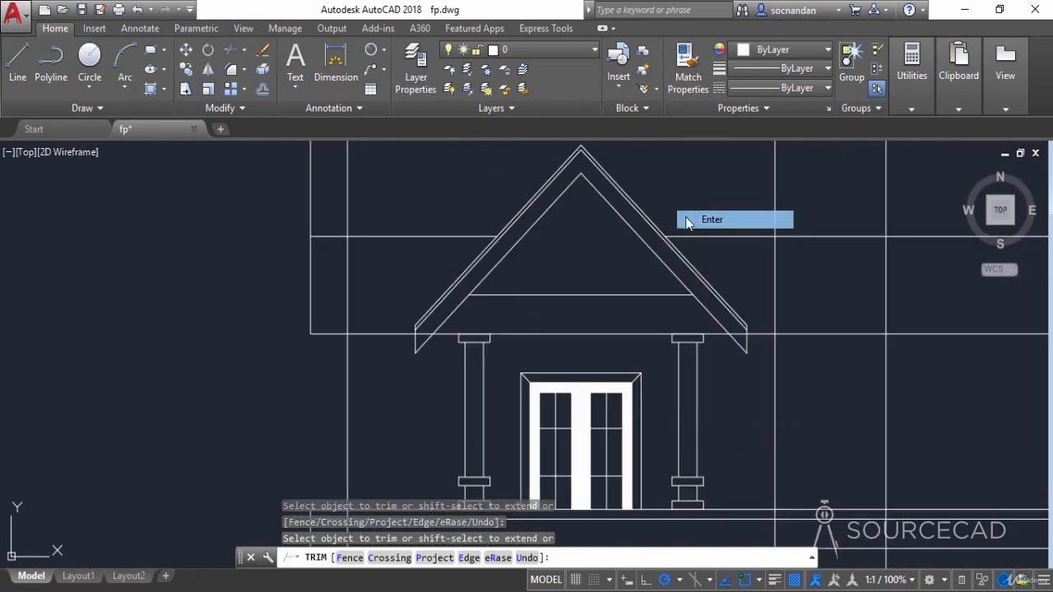
pyautogui.click(685, 219)
# Step: Trim all vertical projection lines that extend above the main roof's top line
pyautogui.scroll(-2, 682, 214)
pyautogui.moveTo(684, 212)
pyautogui.mouseDown(button='middle')
pyautogui.moveTo(516, 237)
pyautogui.moveTo(399, 215)
pyautogui.mouseUp(button='middle')
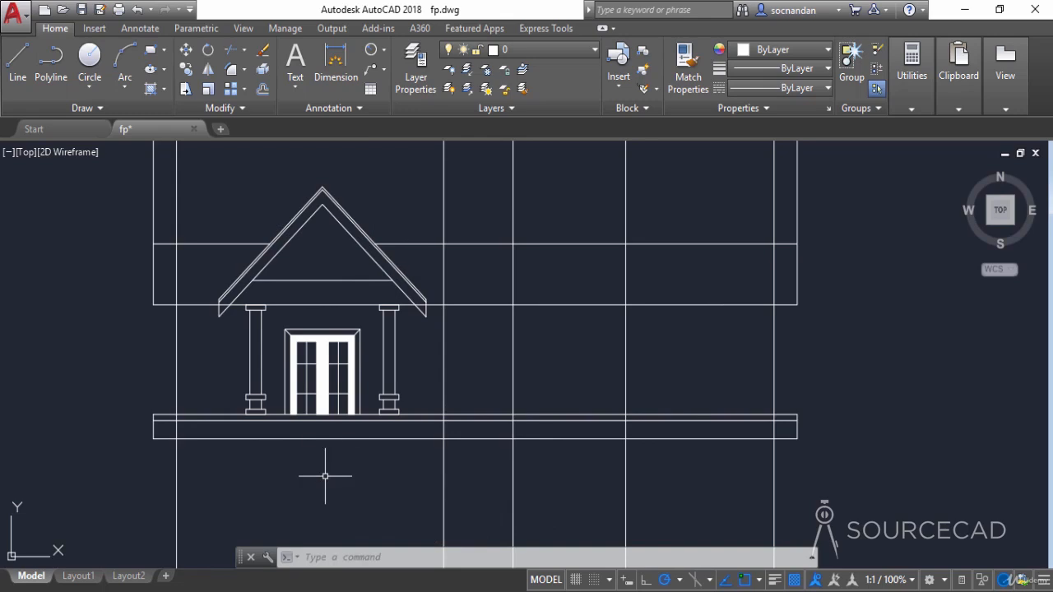
pyautogui.moveTo(305, 470); pyautogui.dragTo(334, 434, button='middle')
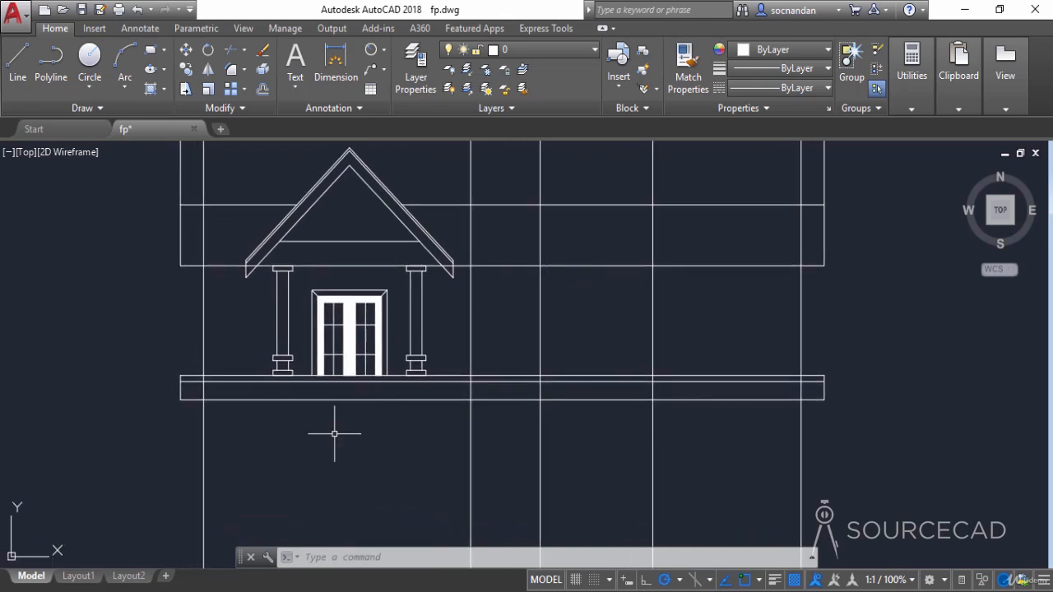
pyautogui.scroll(-2, 334, 433)
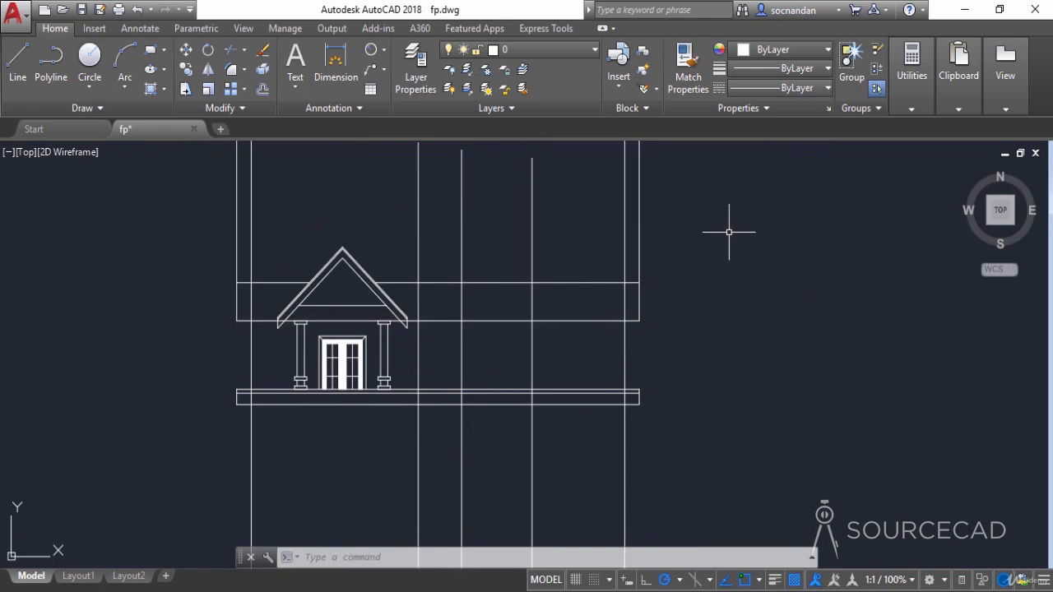
pyautogui.moveTo(661, 235); pyautogui.dragTo(634, 313, button='middle')
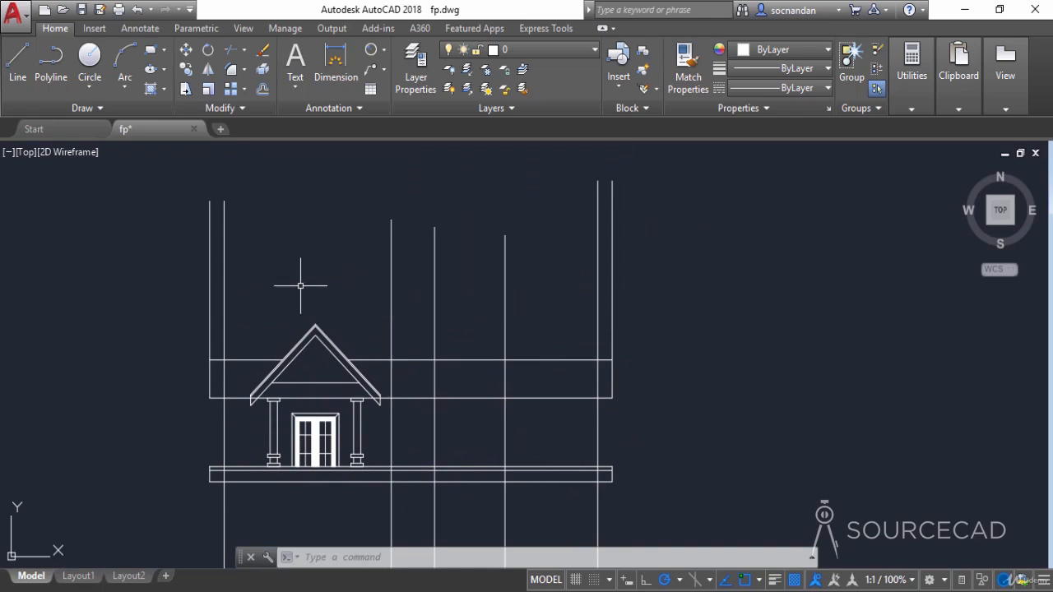
pyautogui.click(231, 49)
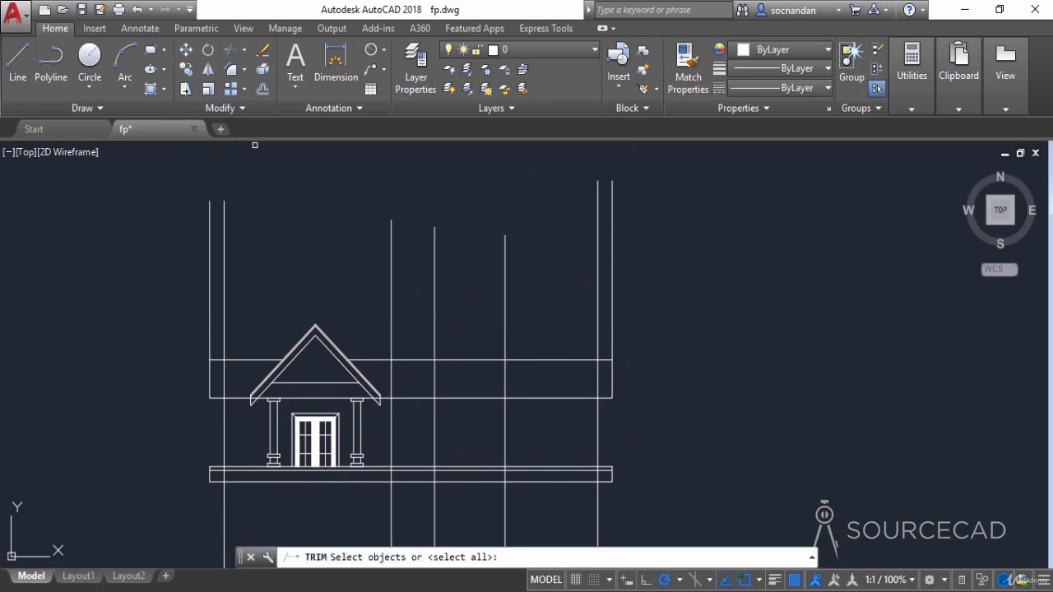
pyautogui.press('Return')
pyautogui.moveTo(238, 296); pyautogui.dragTo(160, 265)
pyautogui.moveTo(642, 271); pyautogui.dragTo(327, 249)
pyautogui.moveTo(346, 323); pyautogui.dragTo(394, 237, button='middle')
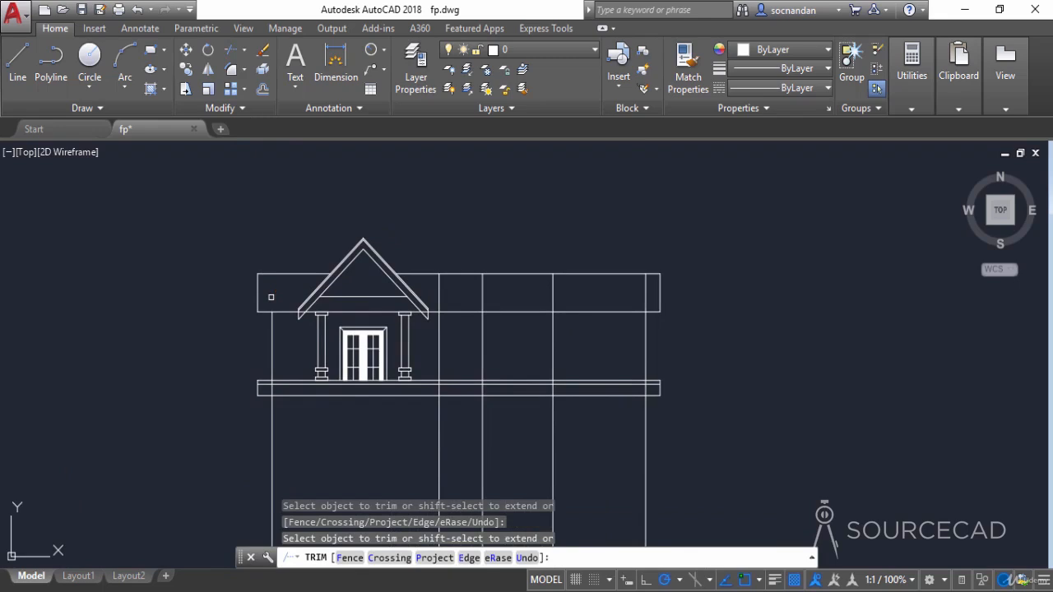
# Step: Trim the outermost wall projection lines where they run through the roof band at both ends of the elevation
pyautogui.click(483, 356)
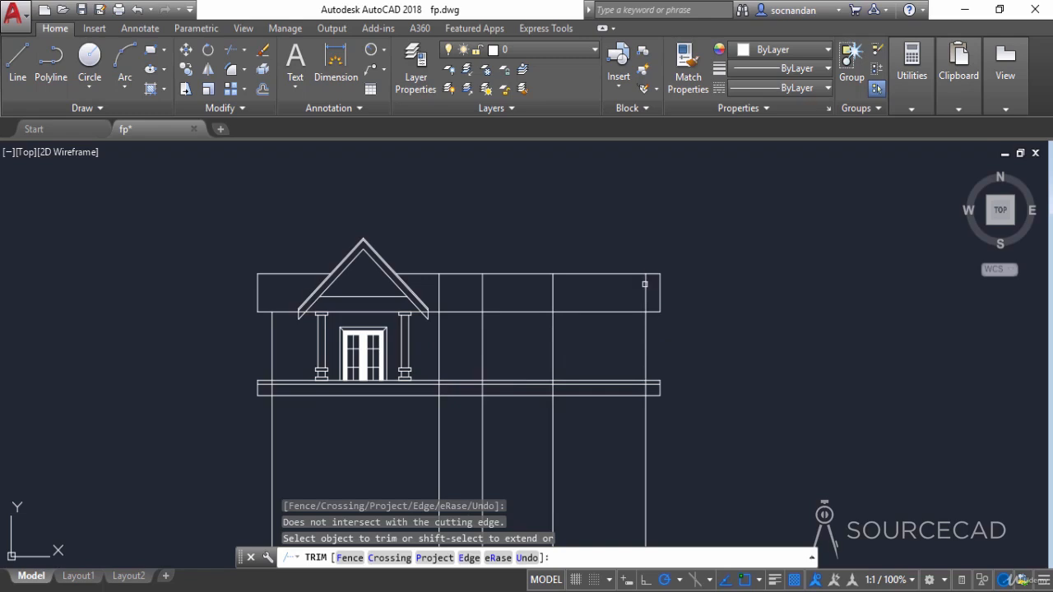
pyautogui.click(647, 287)
pyautogui.rightClick(612, 218)
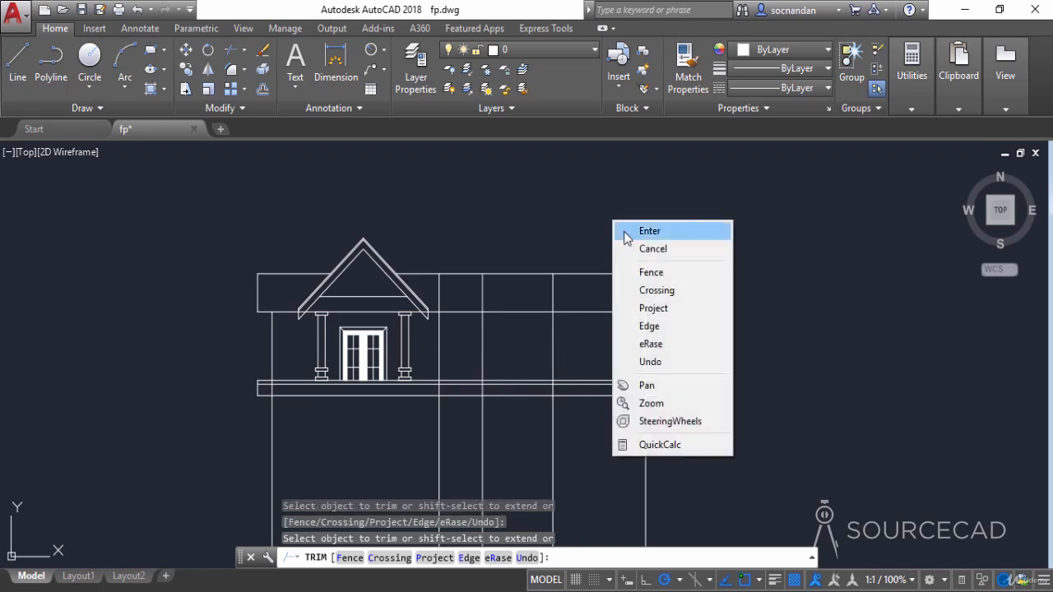
pyautogui.click(639, 230)
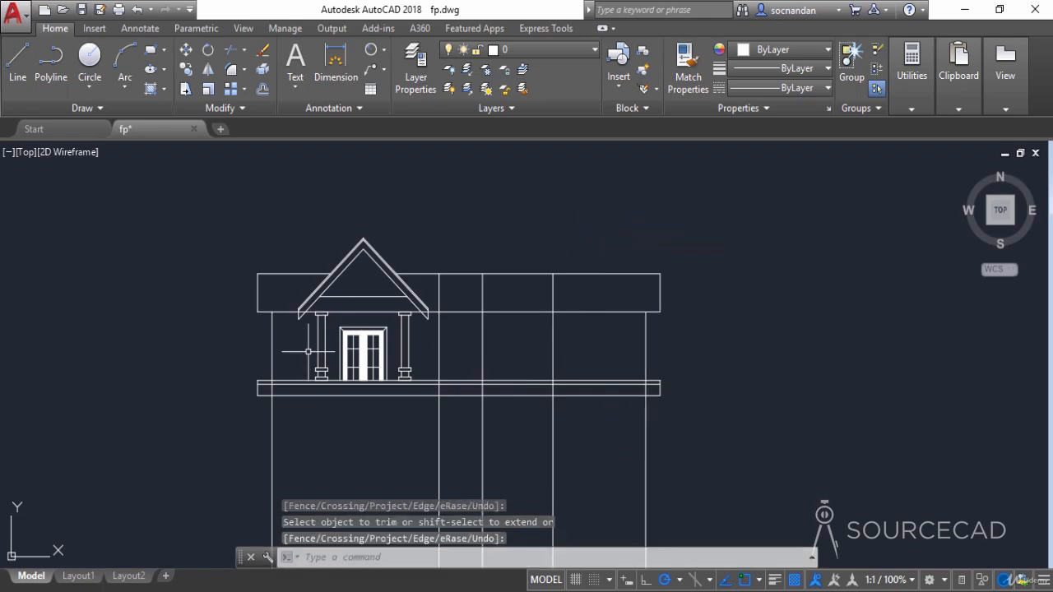
# Step: Copy the porch's left column horizontally along the eave line to a spot just inside the left outer wall line
pyautogui.scroll(4, 307, 351)
pyautogui.click(316, 244)
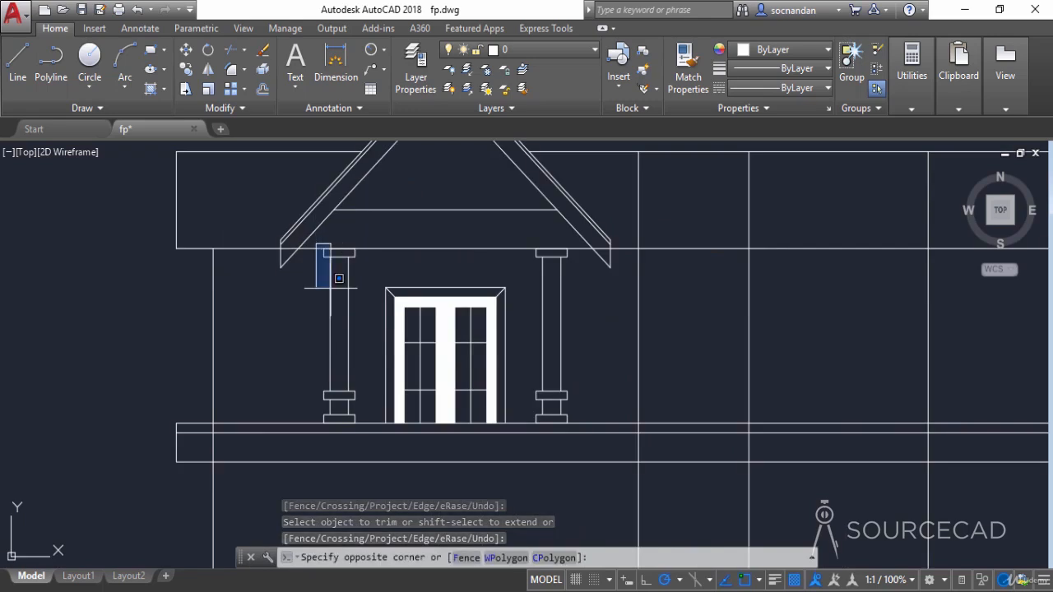
pyautogui.click(362, 429)
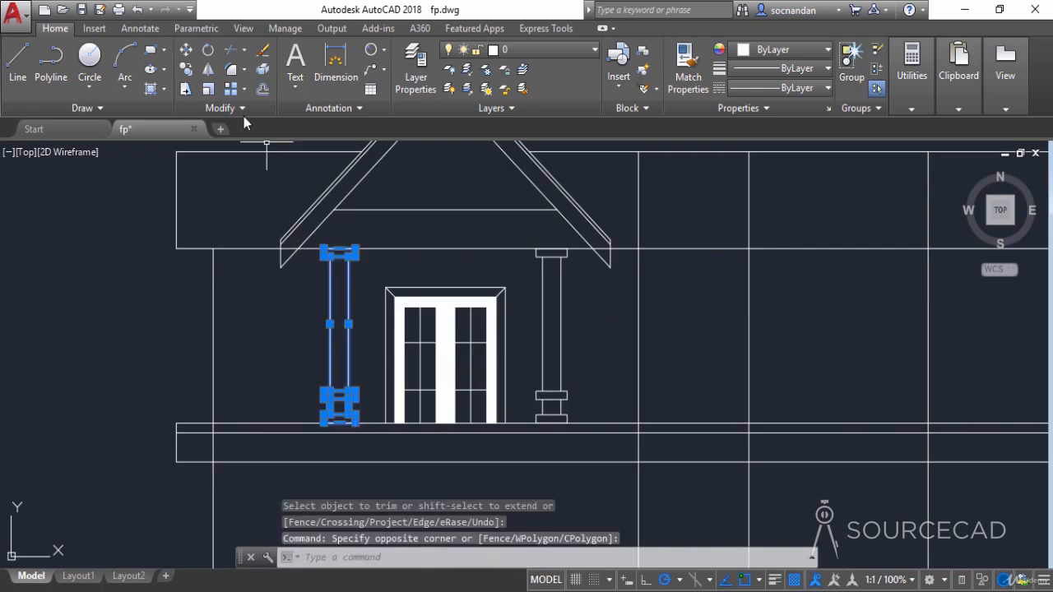
pyautogui.click(186, 69)
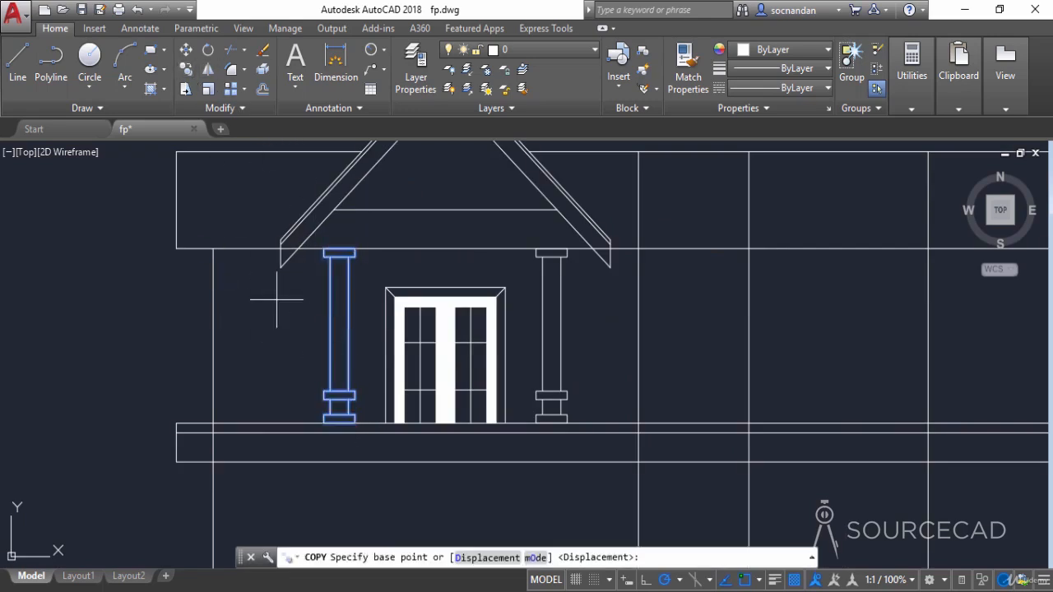
pyautogui.click(323, 250)
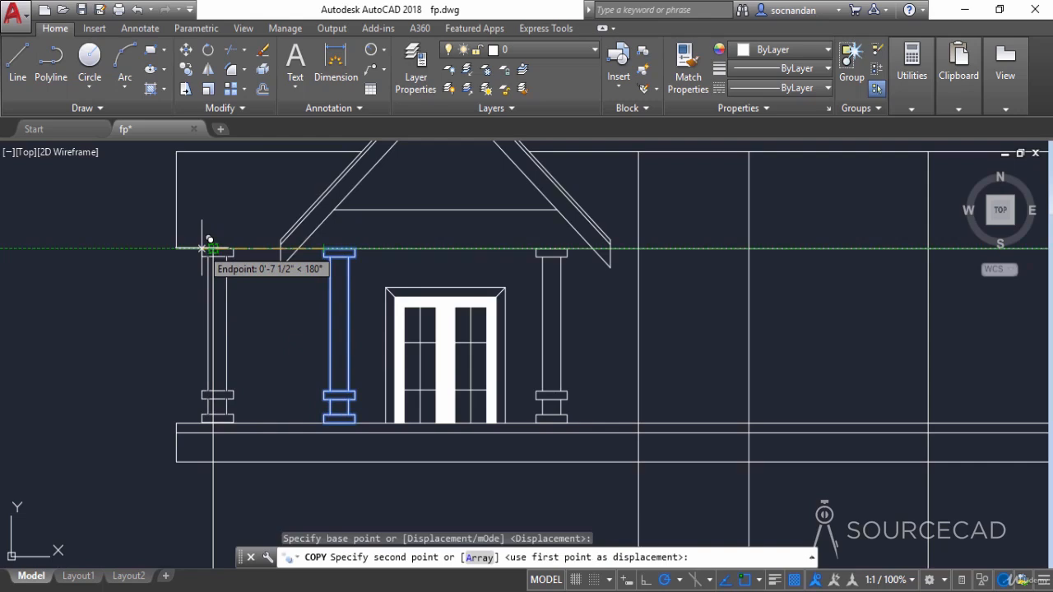
pyautogui.click(231, 249)
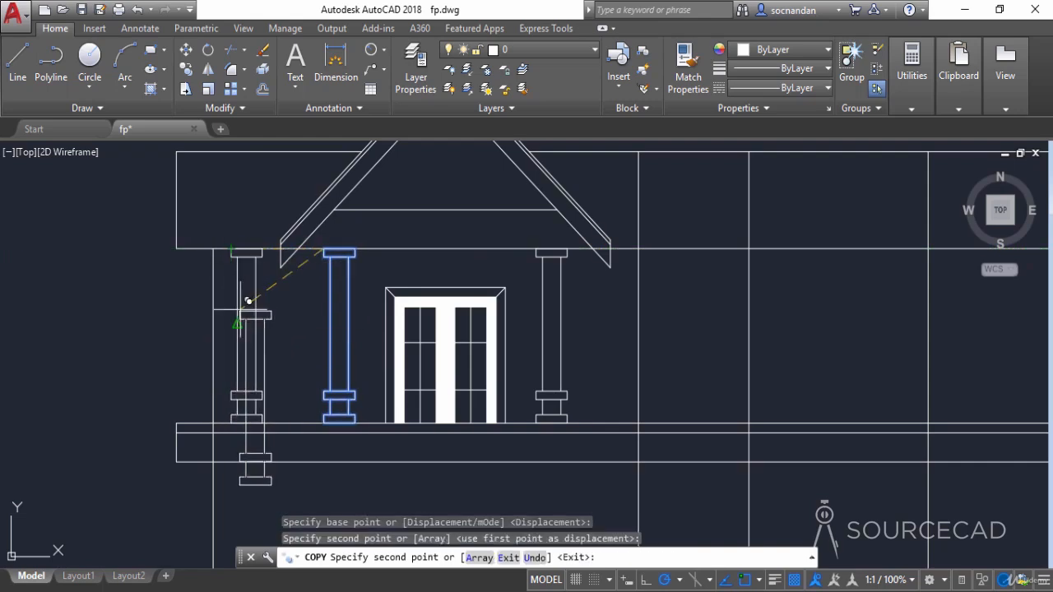
pyautogui.press('Escape')
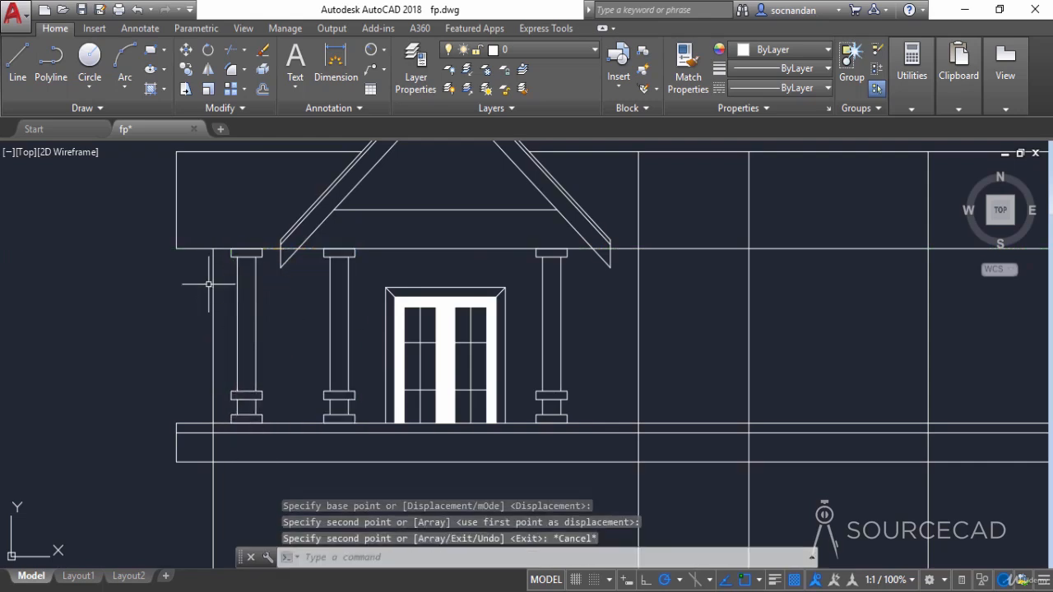
# Step: Move the newly copied leftmost column, using a base point on its capital in line with the shaft's left edge
pyautogui.click(220, 221)
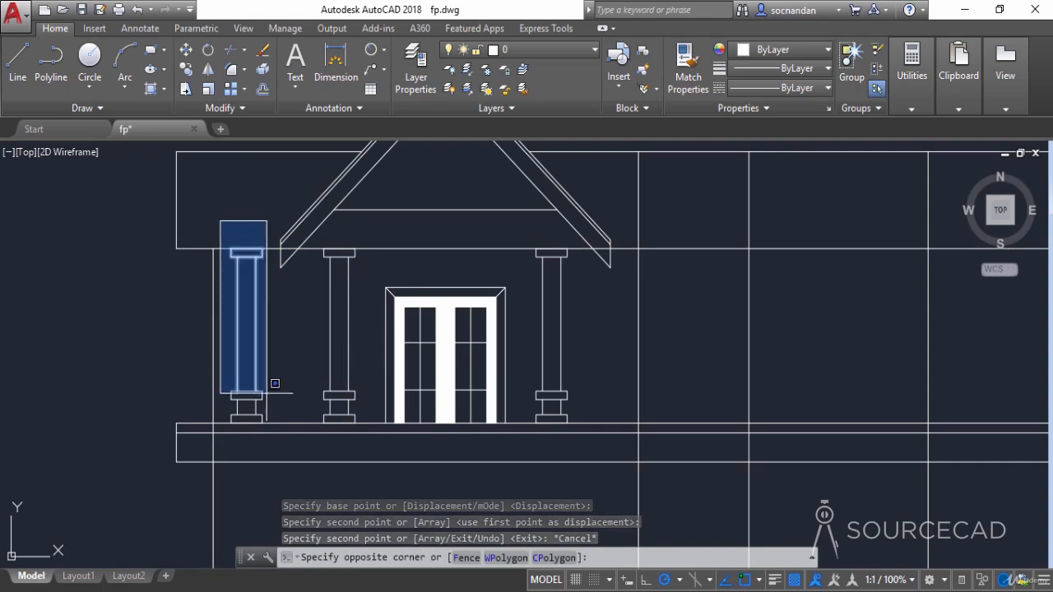
pyautogui.click(275, 435)
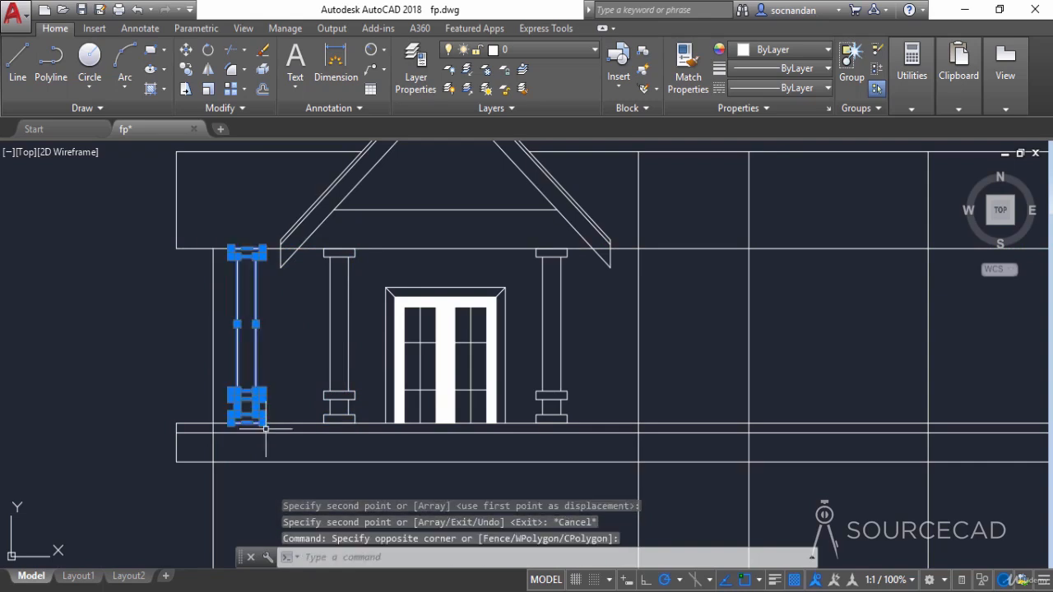
pyautogui.click(186, 50)
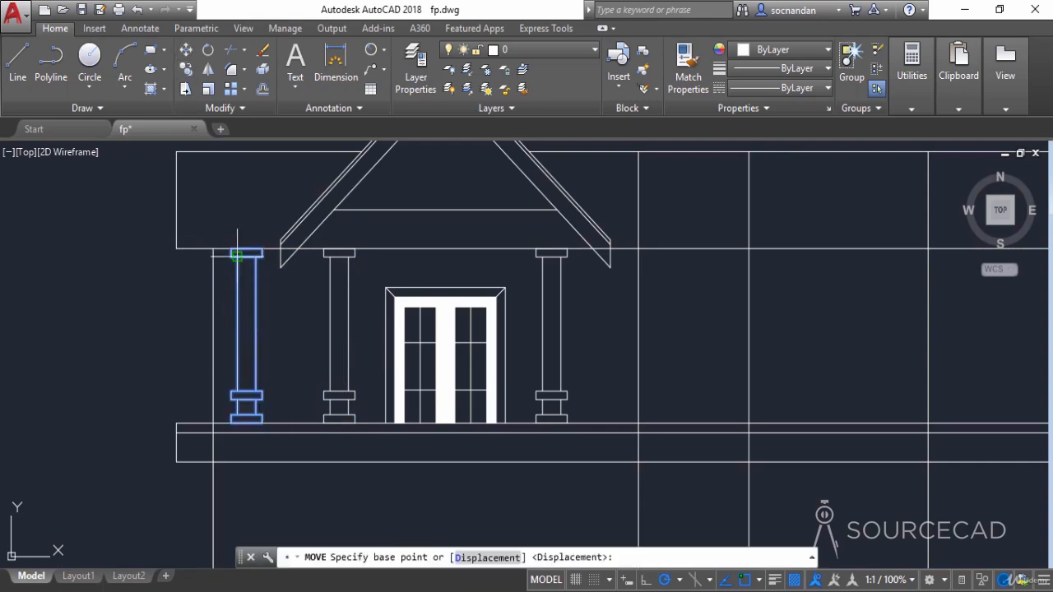
pyautogui.scroll(6, 236, 255)
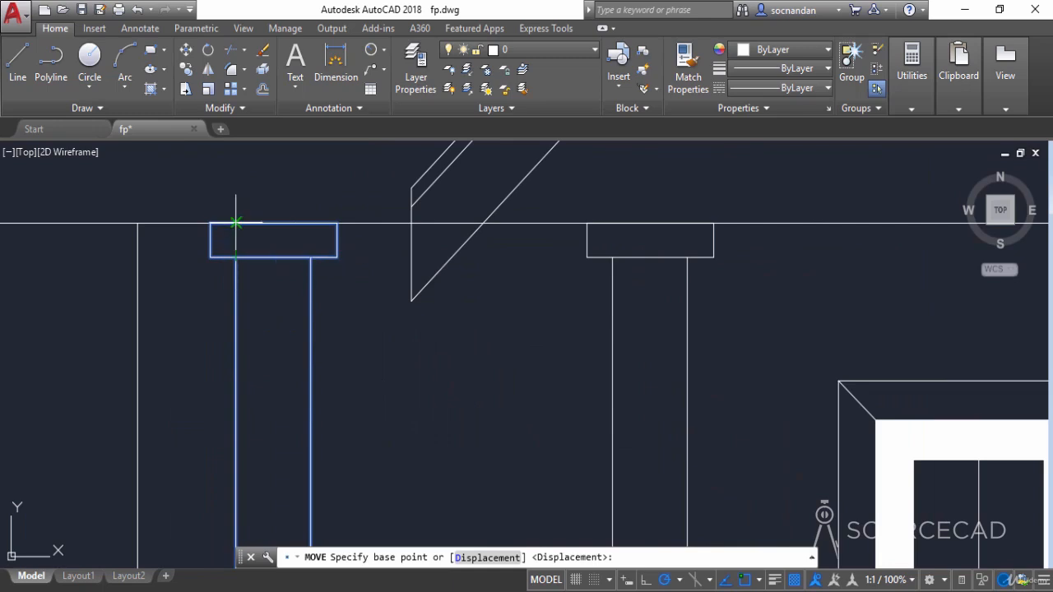
# Step: Move the leftmost column horizontally so the left edge of its shaft meets the vertical construction line
pyautogui.click(236, 223)
pyautogui.click(138, 223)
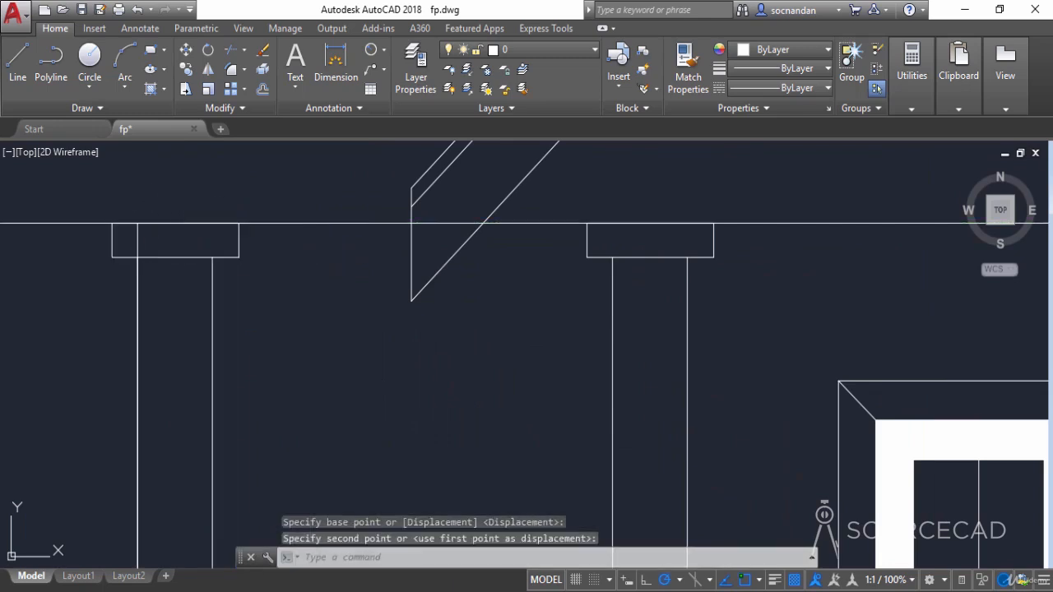
pyautogui.scroll(-5, 190, 239)
pyautogui.scroll(2, 230, 296)
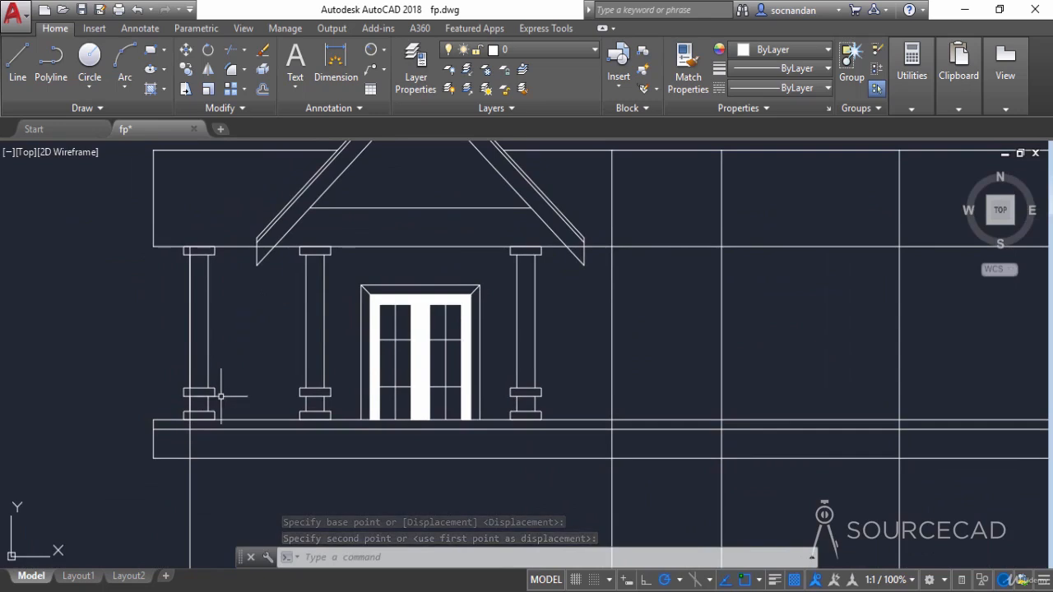
# Step: Erase the vertical construction line running along the leftmost column
pyautogui.click(190, 442)
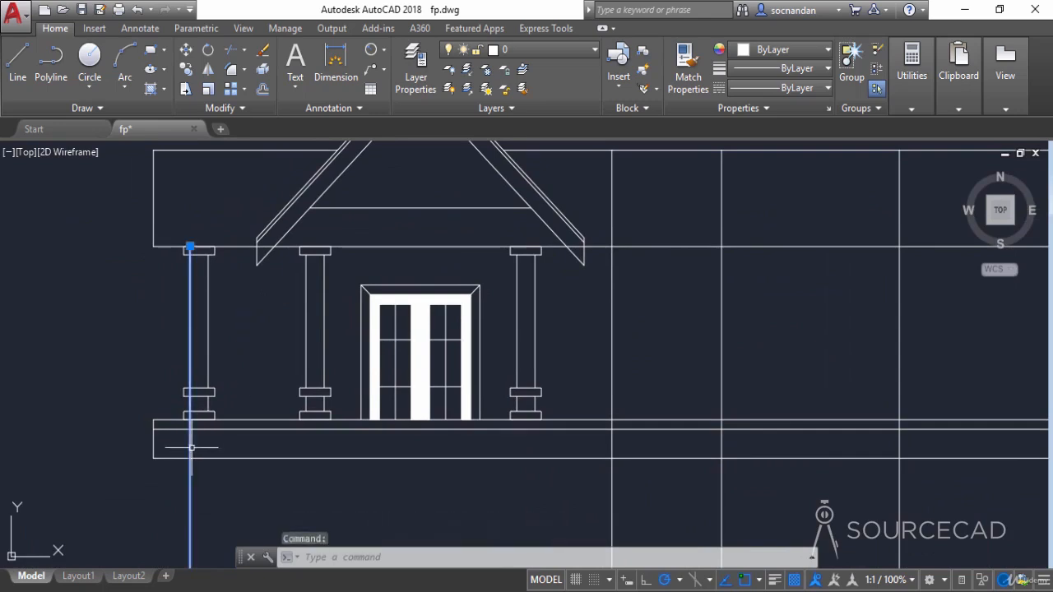
pyautogui.rightClick(147, 340)
pyautogui.click(182, 295)
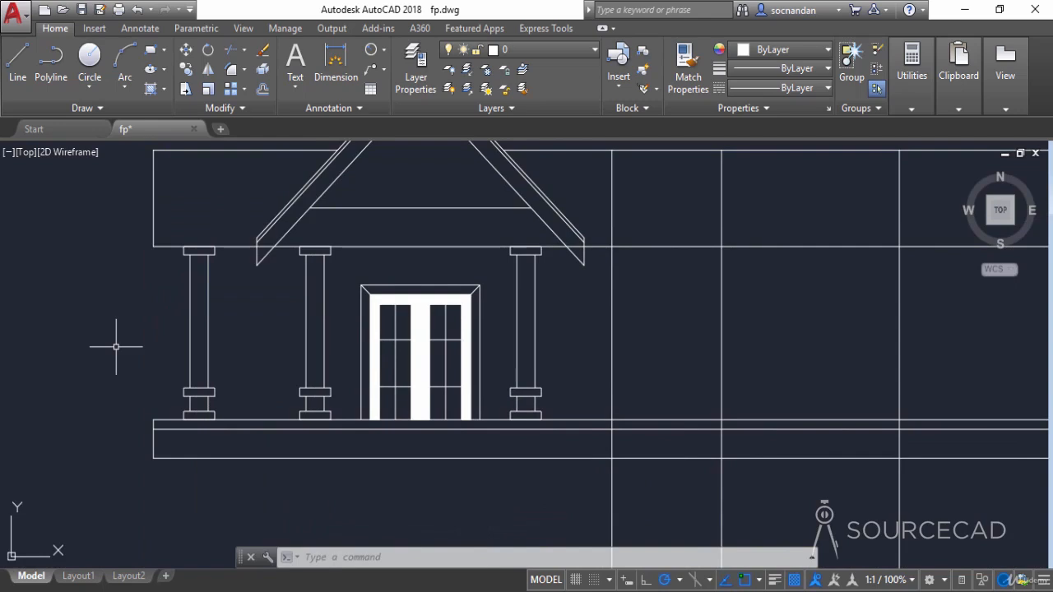
# Step: Copy the column beside the door by its top midpoint to the third vertical construction line and to a spot near the roof's right end
pyautogui.moveTo(232, 365)
pyautogui.mouseDown(button='middle')
pyautogui.moveTo(118, 387)
pyautogui.moveTo(113, 357)
pyautogui.mouseUp(button='middle')
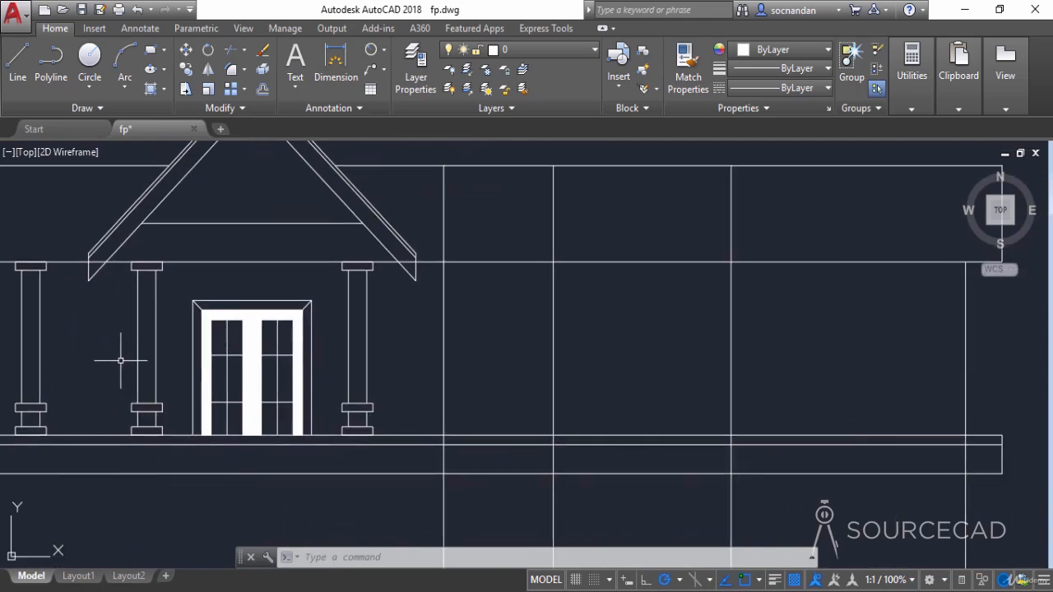
pyautogui.click(188, 71)
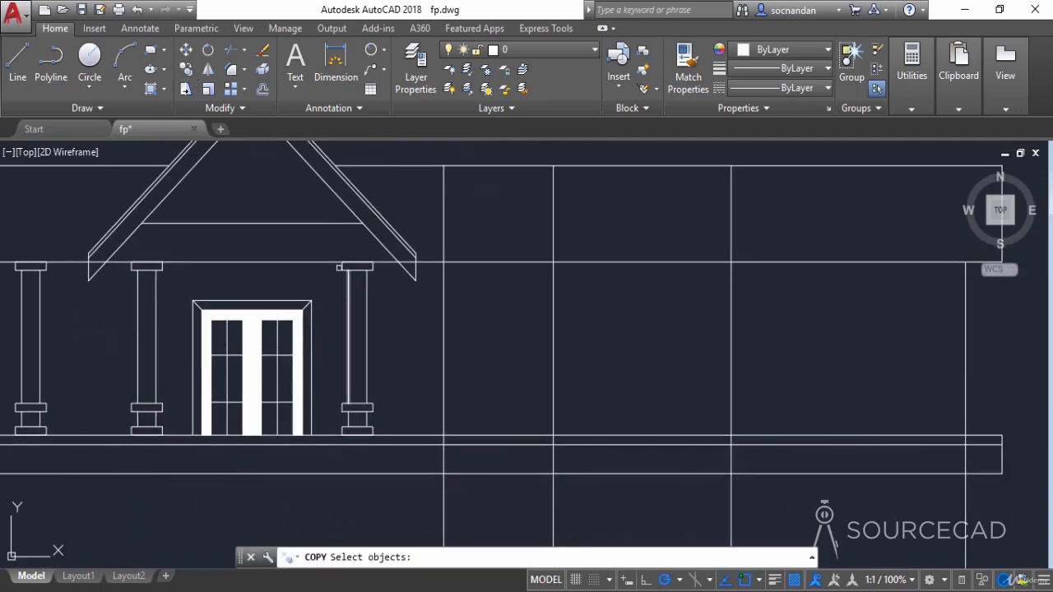
pyautogui.click(331, 249)
pyautogui.click(395, 441)
pyautogui.press('Return')
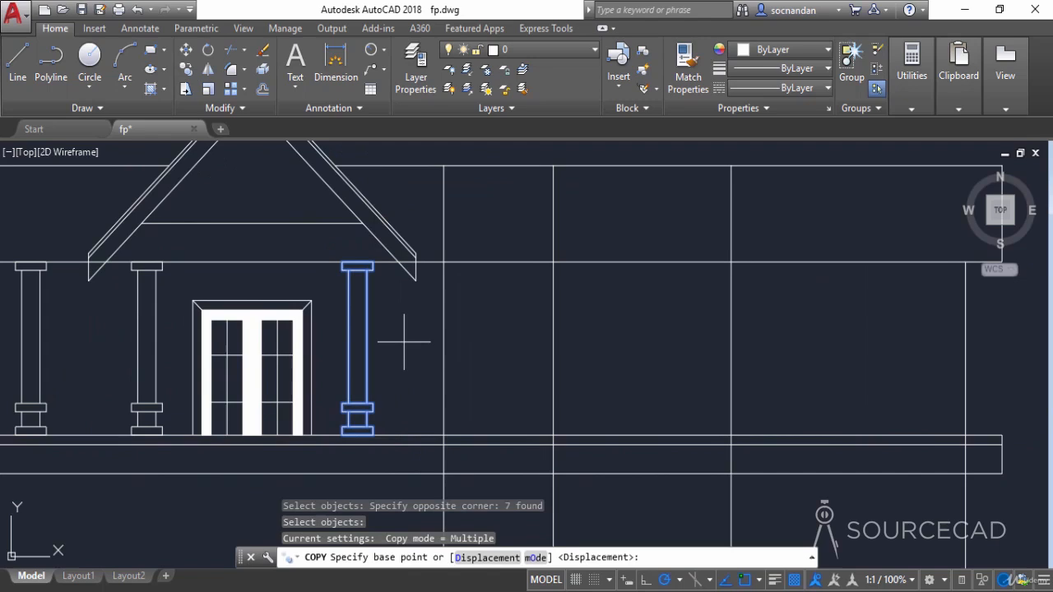
pyautogui.click(357, 264)
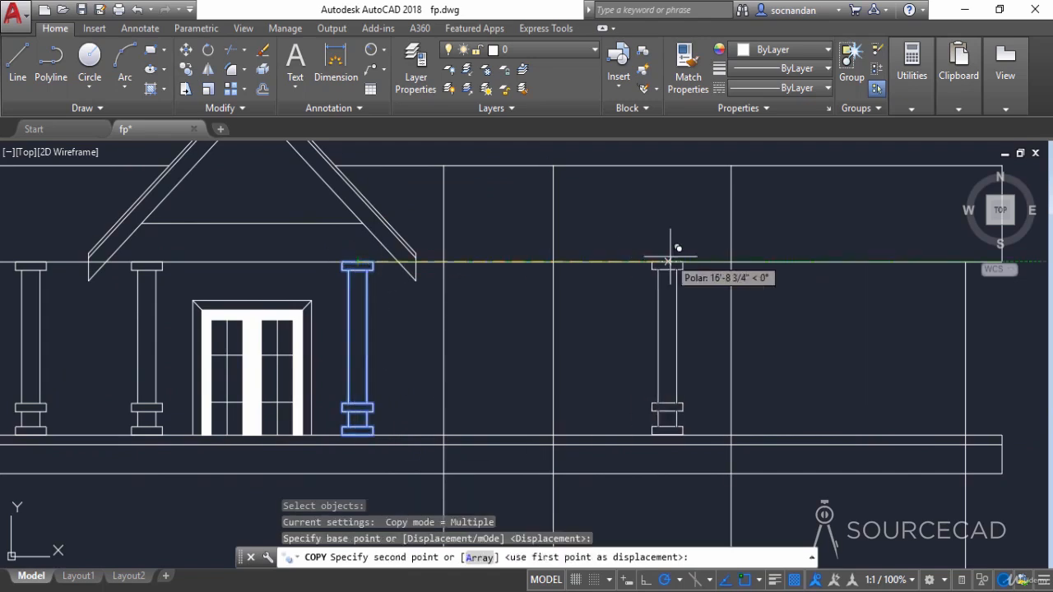
pyautogui.click(731, 264)
pyautogui.moveTo(886, 300)
pyautogui.mouseDown(button='middle')
pyautogui.moveTo(689, 293)
pyautogui.moveTo(569, 325)
pyautogui.mouseUp(button='middle')
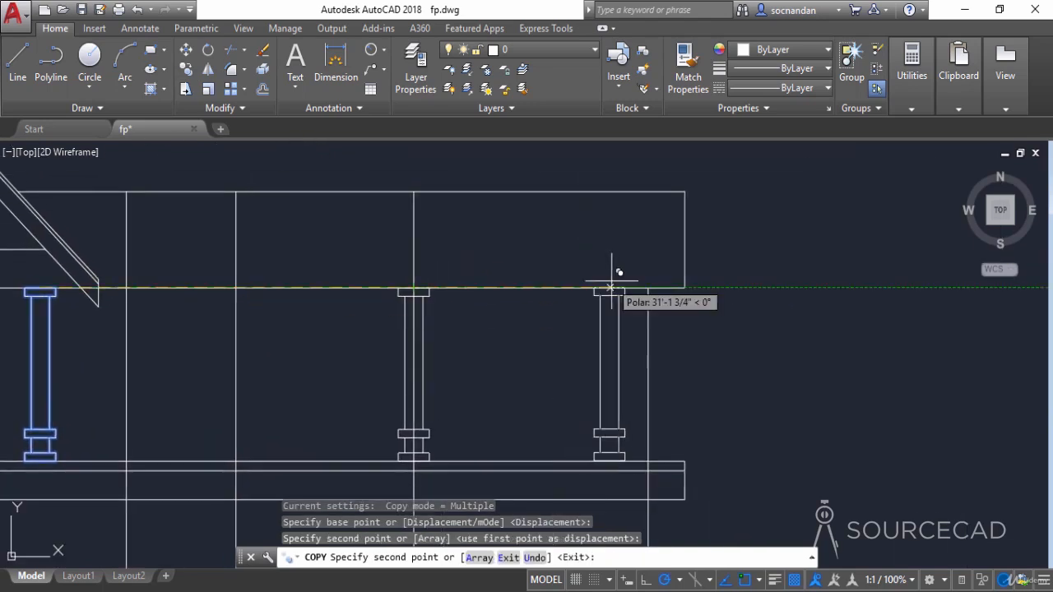
pyautogui.rightClick(621, 267)
pyautogui.click(633, 279)
# Step: Move the rightmost column horizontally so the right edge of its shaft meets the last vertical construction line
pyautogui.click(590, 274)
pyautogui.click(634, 481)
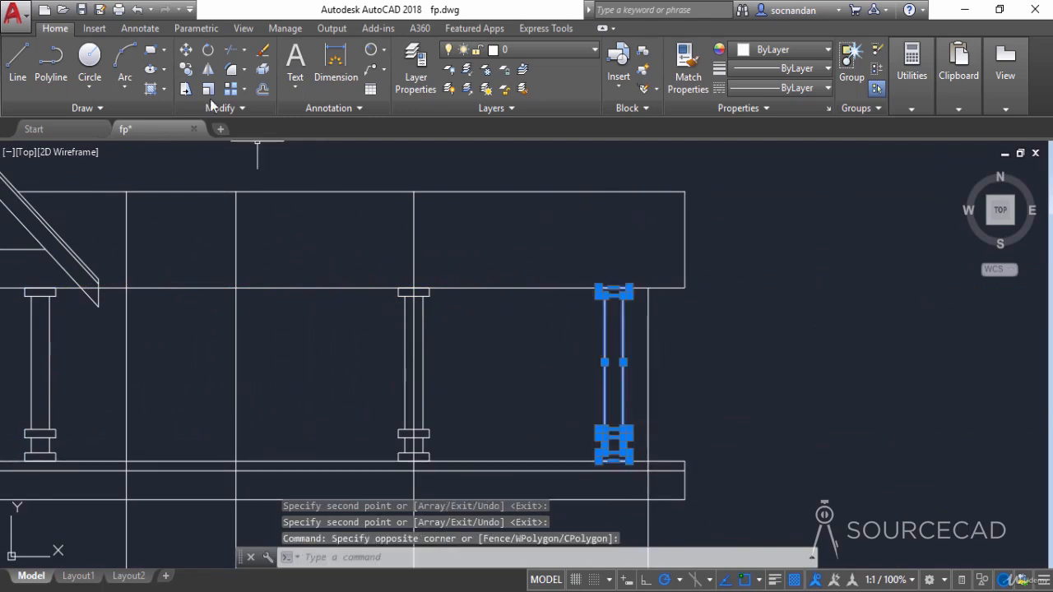
pyautogui.click(186, 51)
pyautogui.scroll(4, 638, 286)
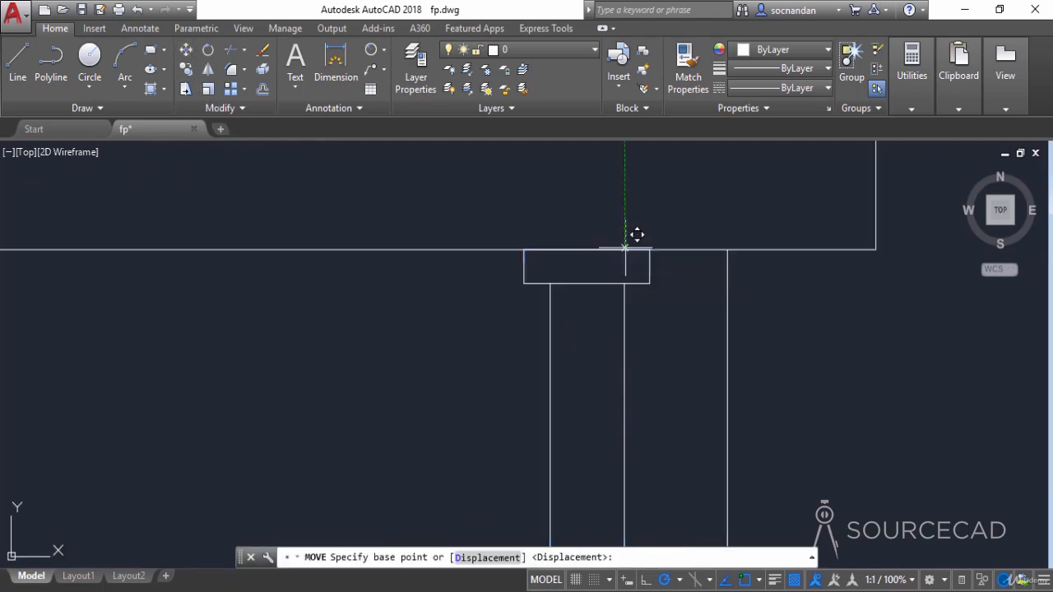
pyautogui.click(623, 249)
pyautogui.click(731, 249)
pyautogui.scroll(-4, 728, 246)
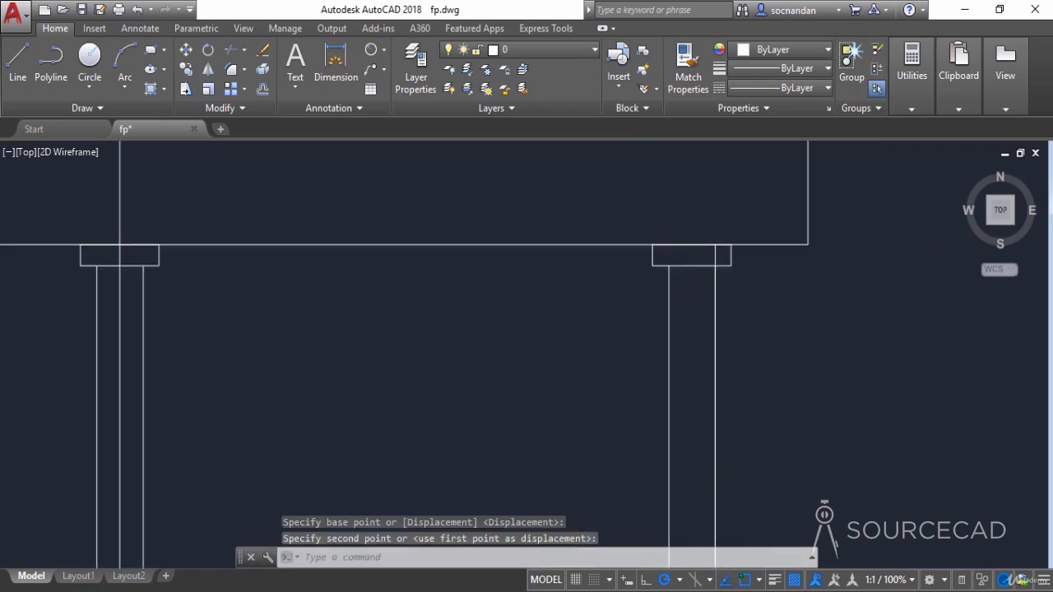
# Step: Erase the vertical construction lines running through the two columns on the right side of the elevation
pyautogui.click(699, 355)
pyautogui.rightClick(735, 247)
pyautogui.click(781, 295)
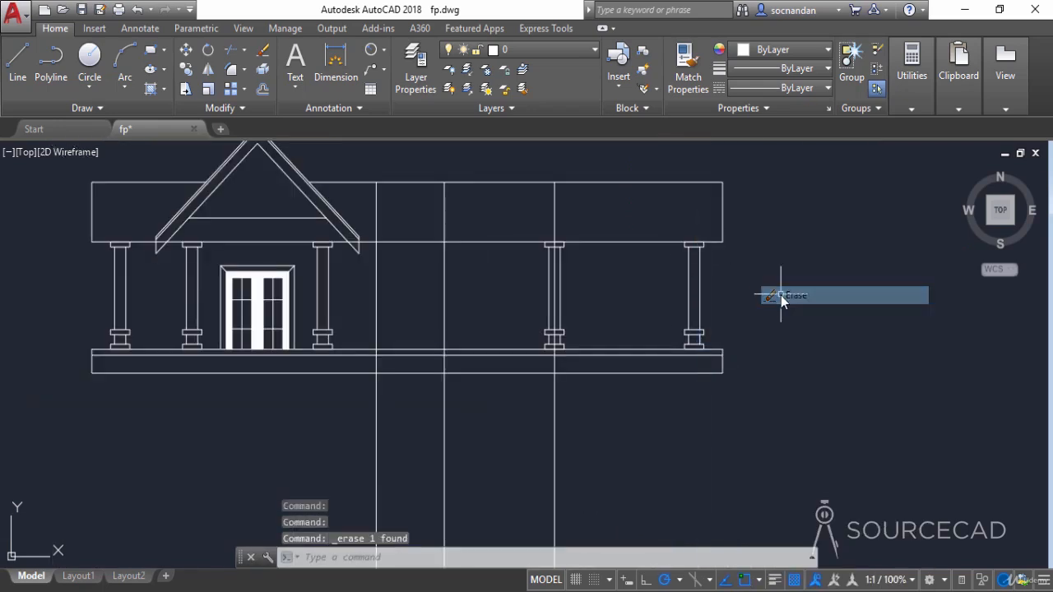
pyautogui.click(557, 209)
pyautogui.click(556, 206)
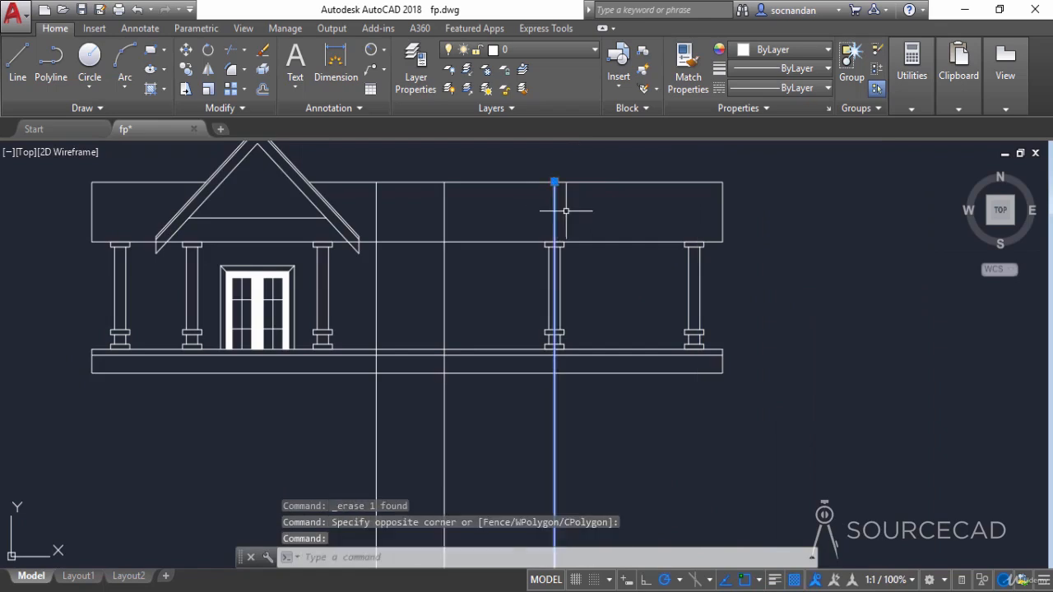
pyautogui.rightClick(557, 207)
pyautogui.click(608, 298)
pyautogui.moveTo(496, 298); pyautogui.dragTo(592, 370, button='middle')
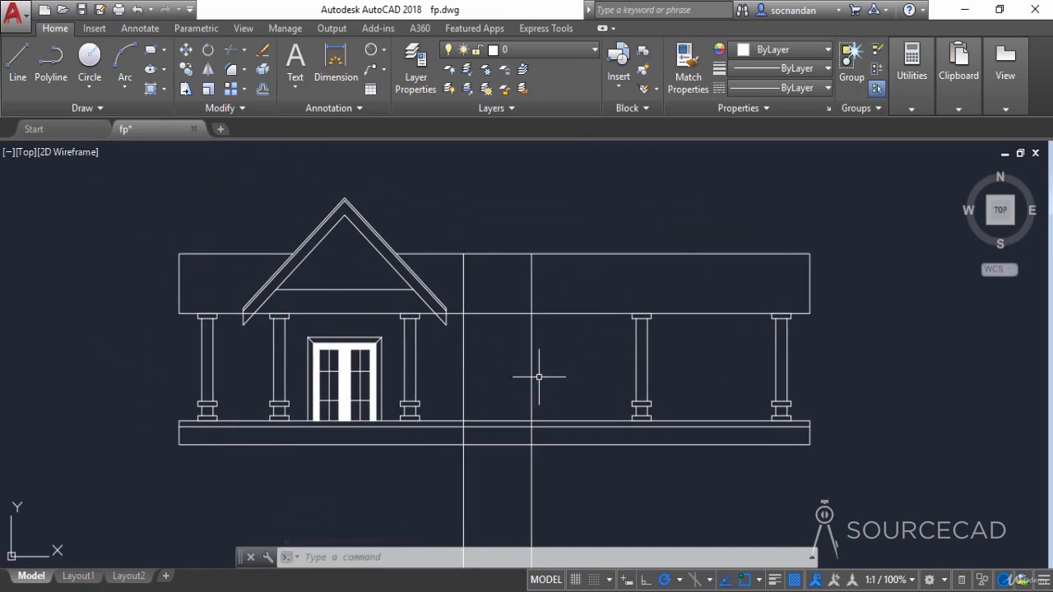
# Step: Draw a horizontal guide line from the upper right corner of the door frame to just past the second remaining vertical construction line
pyautogui.click(17, 62)
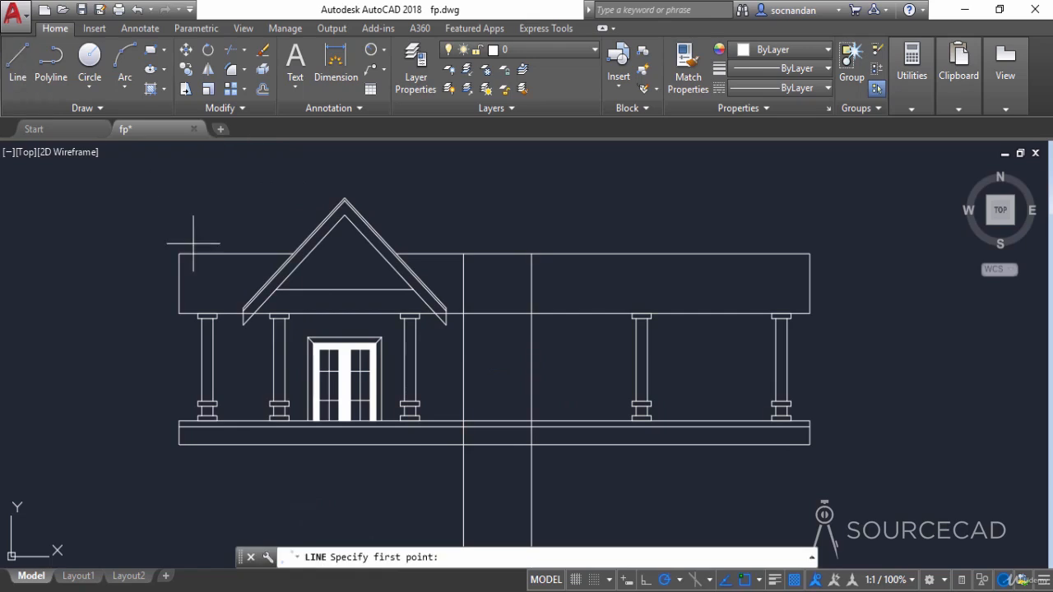
pyautogui.click(382, 338)
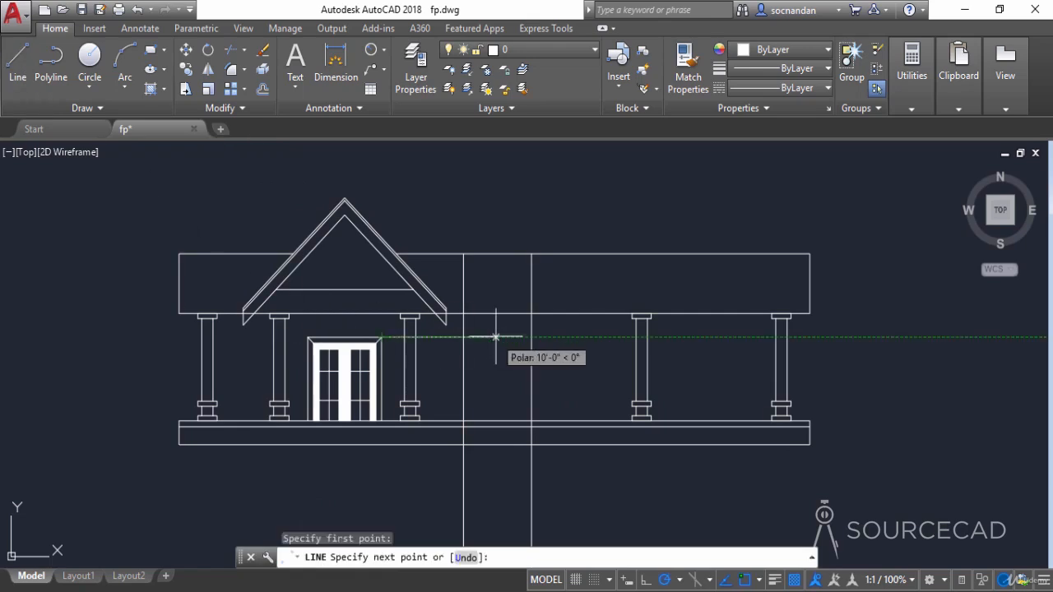
pyautogui.click(561, 337)
pyautogui.rightClick(563, 339)
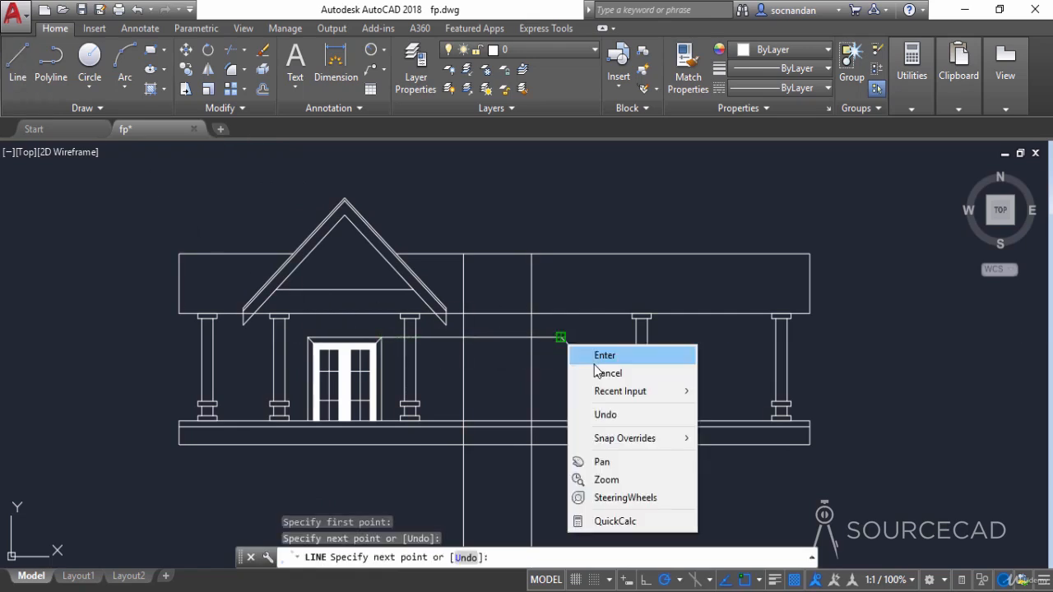
pyautogui.click(594, 355)
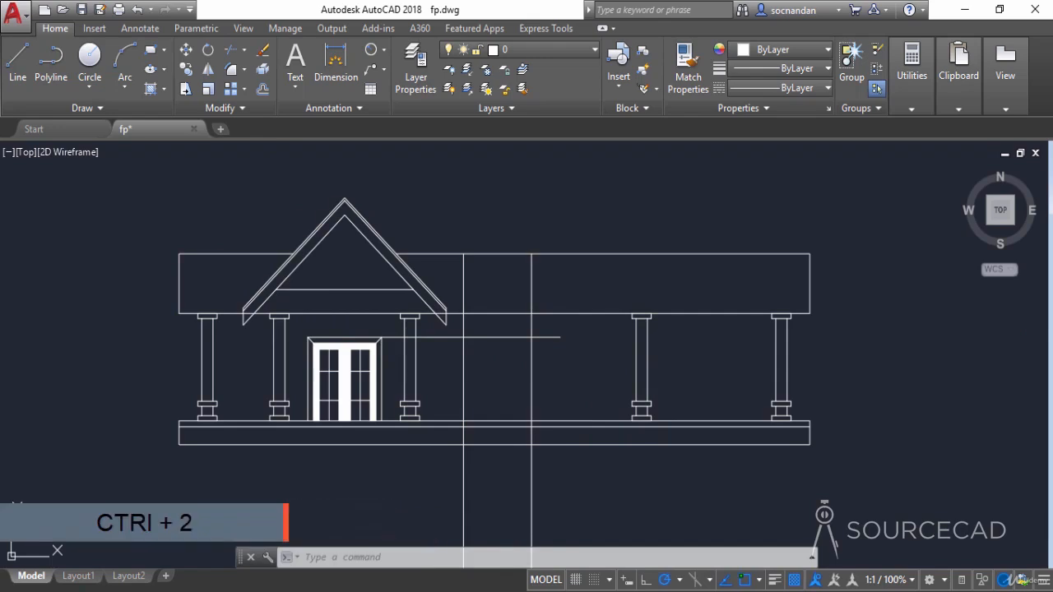
# Step: Open DesignCenter and browse from Sample through en-us and DesignCenter to the Blocks of House Designer.dwg
pyautogui.hotkey('ctrl', '2')
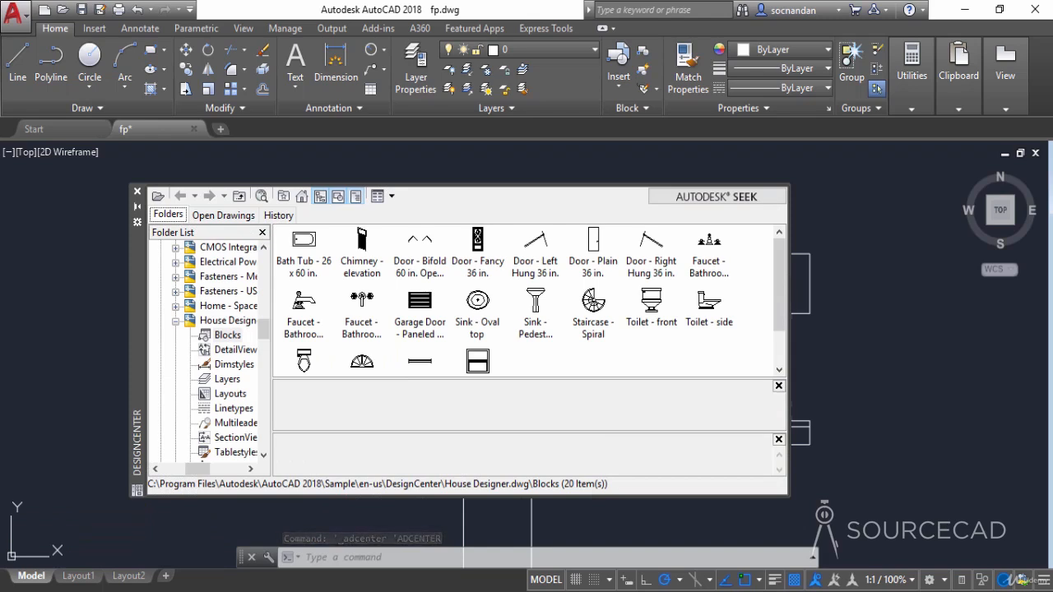
pyautogui.click(532, 357)
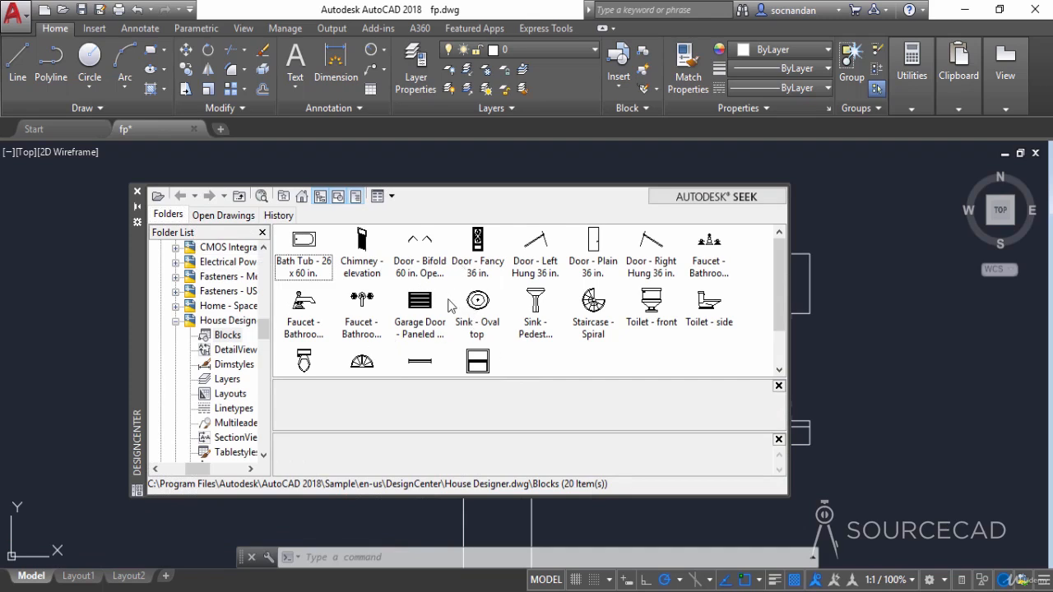
pyautogui.click(302, 198)
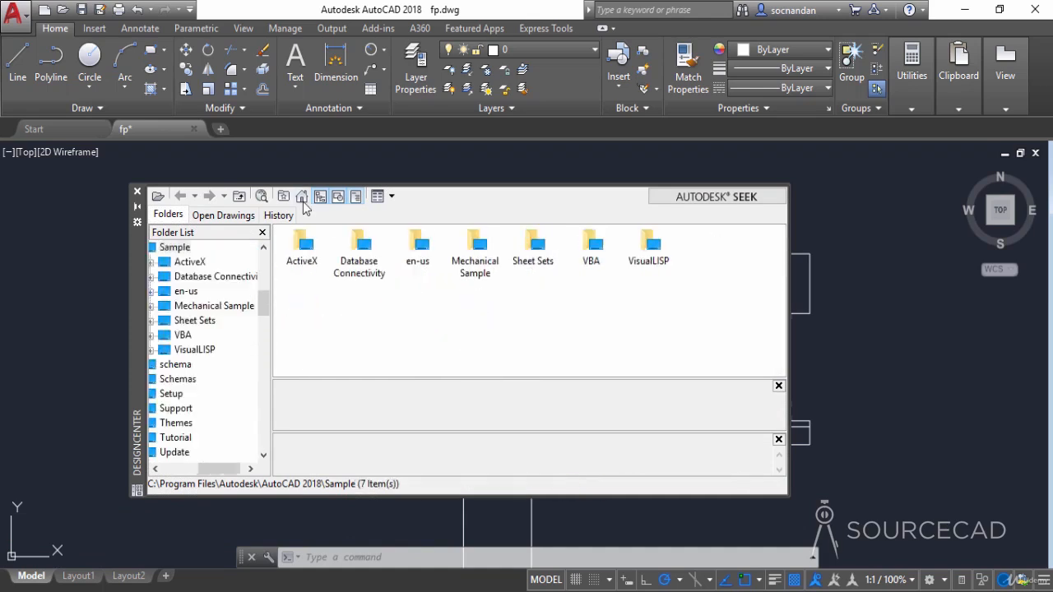
pyautogui.doubleClick(418, 247)
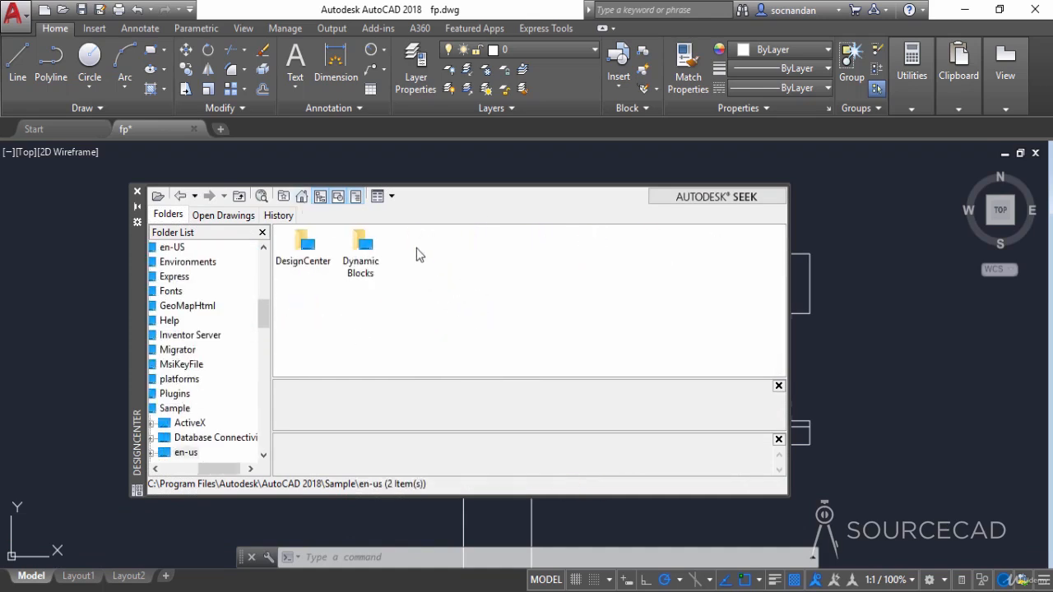
pyautogui.doubleClick(317, 261)
pyautogui.doubleClick(307, 339)
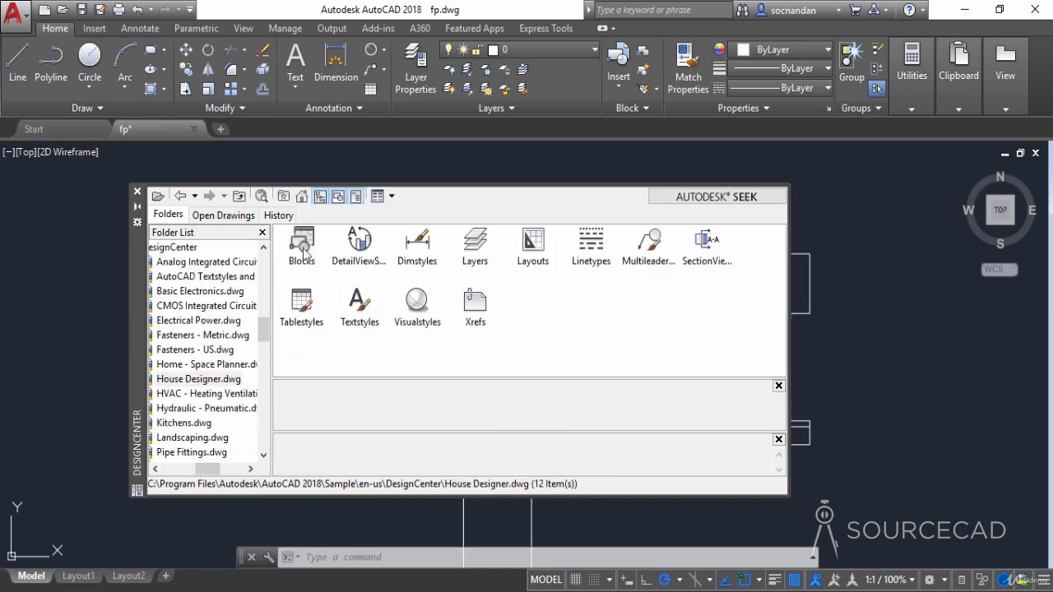
pyautogui.doubleClick(303, 247)
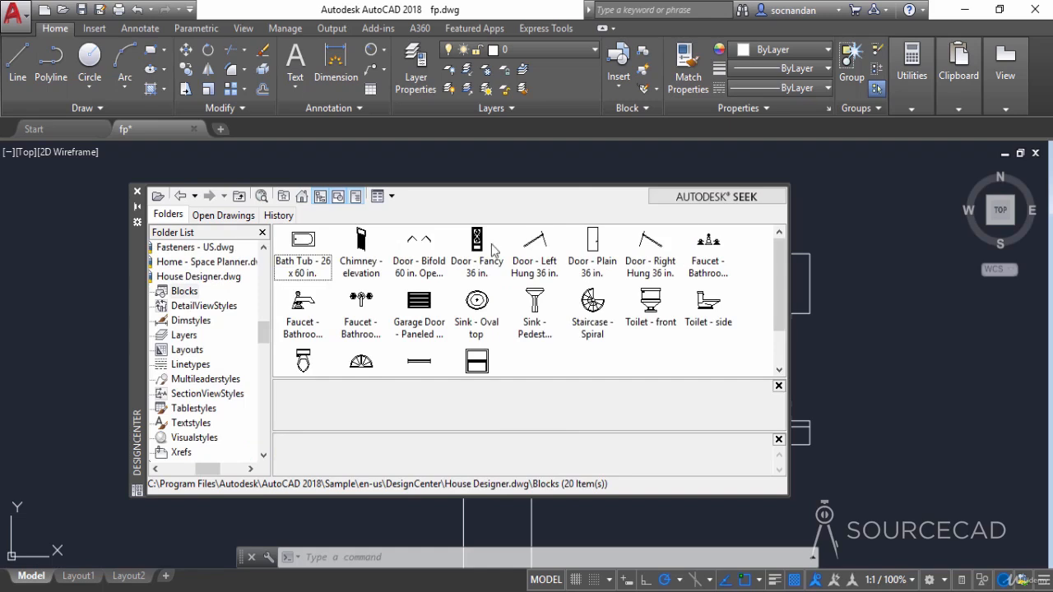
# Step: Insert the two-pane window block into empty space right of the elevation and close DesignCenter
pyautogui.click(477, 367)
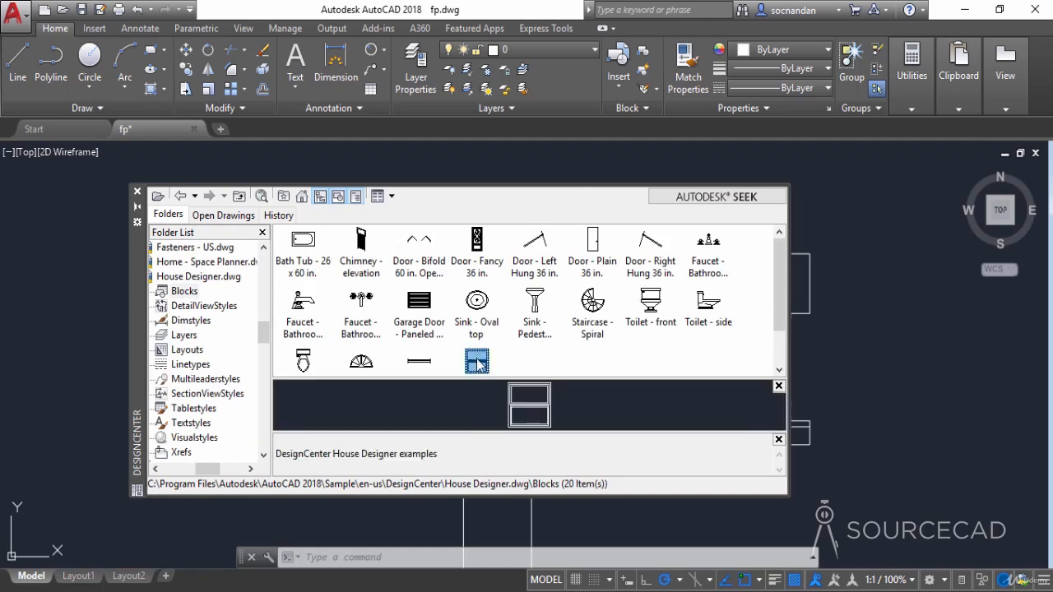
pyautogui.moveTo(841, 355); pyautogui.dragTo(877, 350)
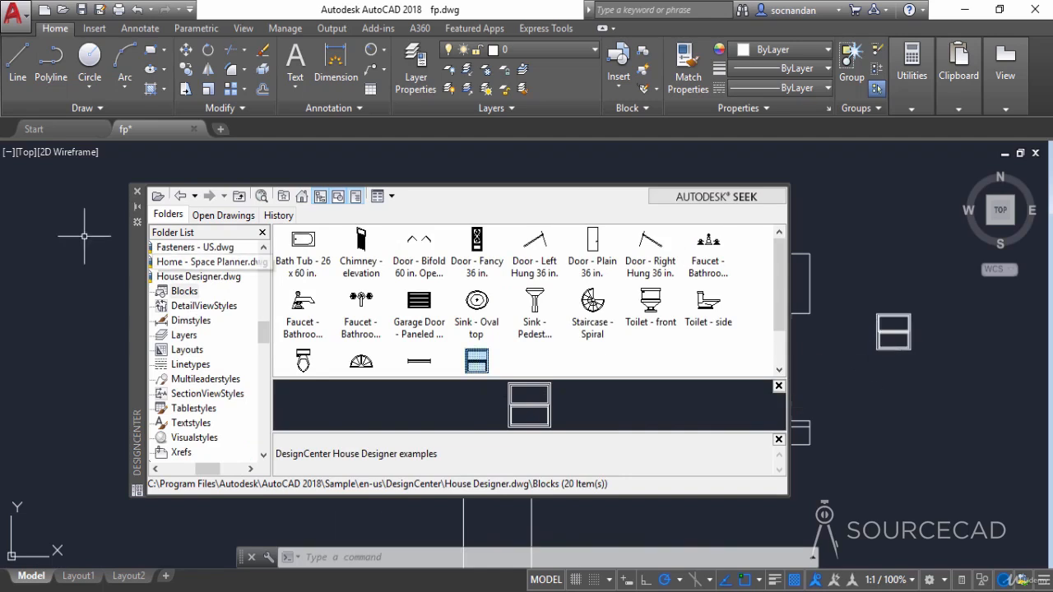
pyautogui.click(137, 191)
# Step: Move the window by its upper left corner to the intersection of the horizontal guide and the first vertical construction line
pyautogui.click(886, 333)
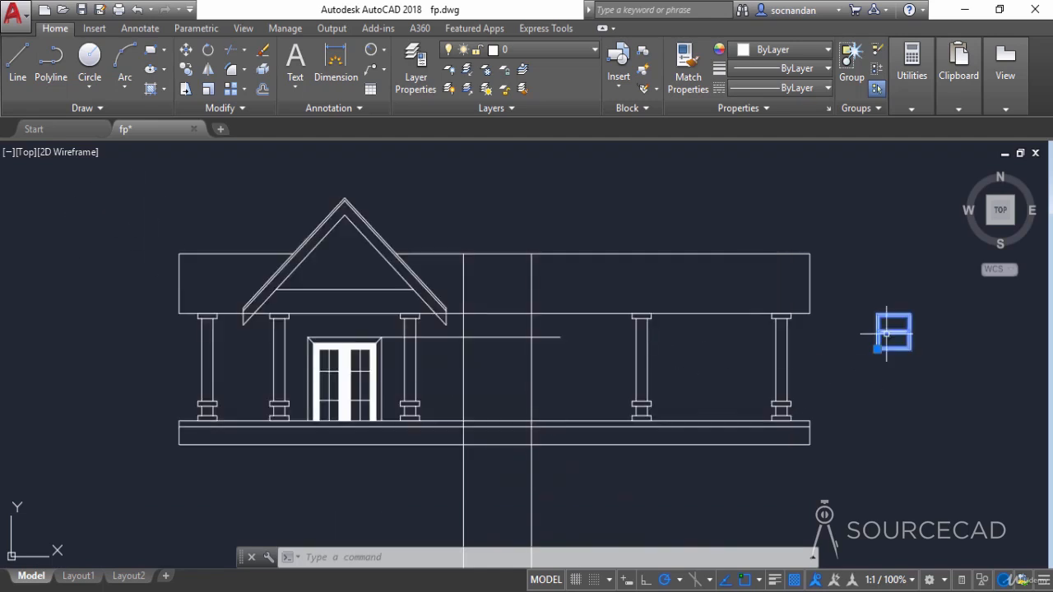
pyautogui.click(186, 51)
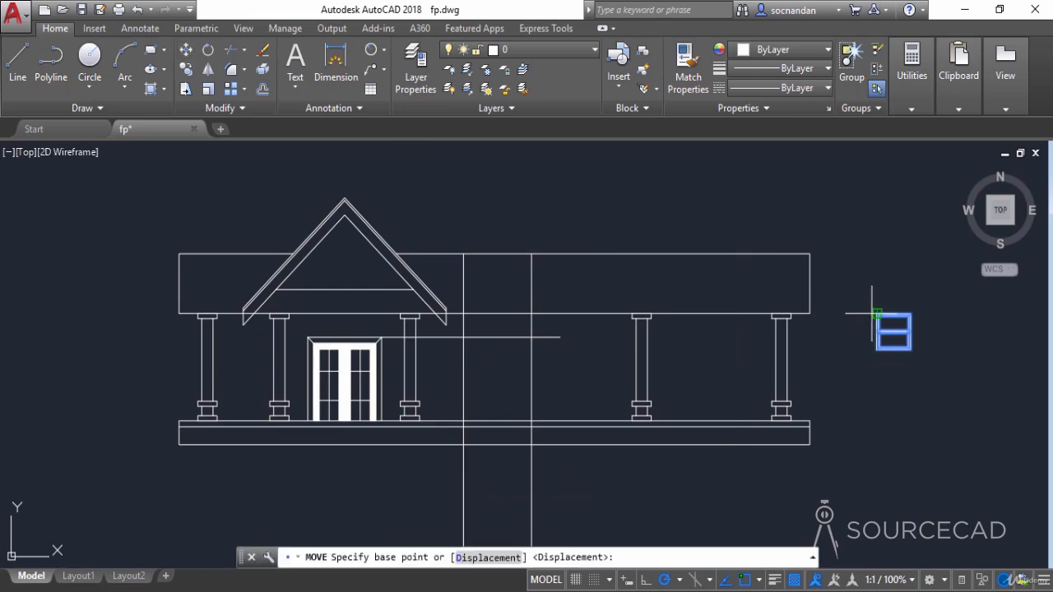
pyautogui.click(877, 313)
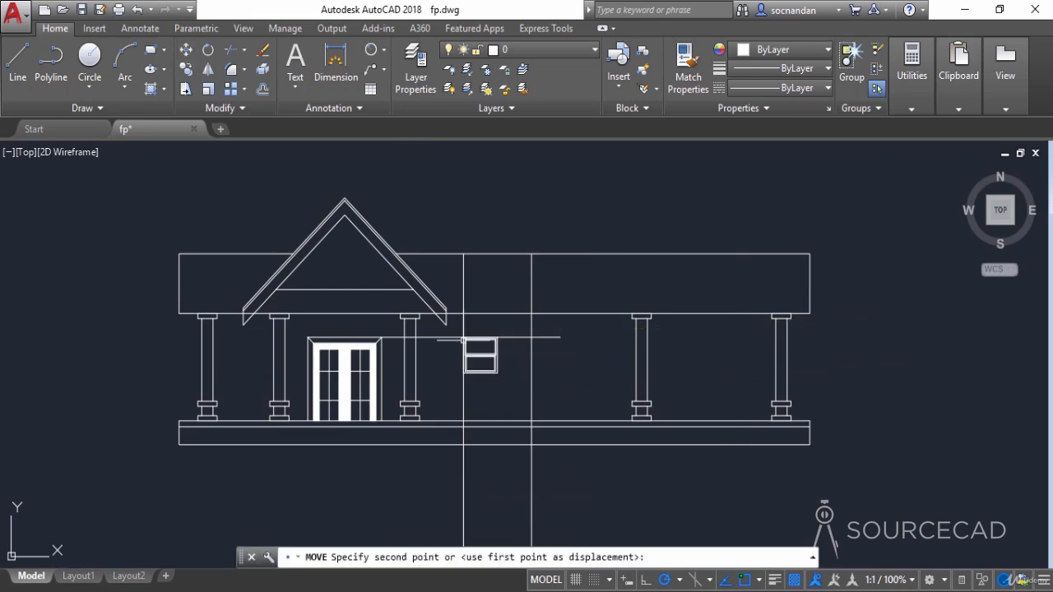
pyautogui.click(463, 337)
# Step: Mirror the window about its vertical right edge, keeping the original
pyautogui.scroll(2, 513, 370)
pyautogui.click(508, 349)
pyautogui.click(473, 332)
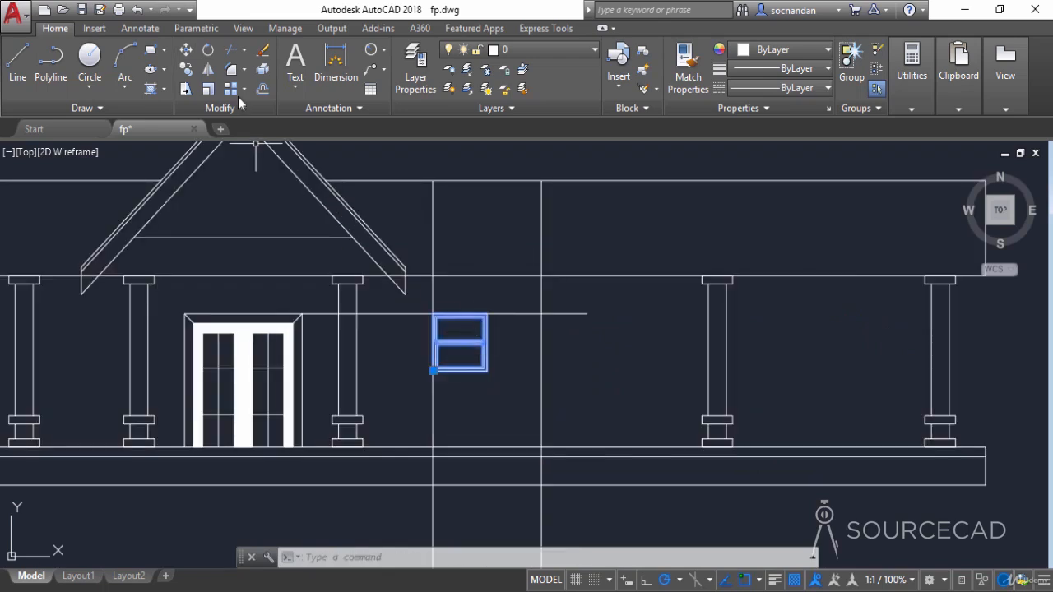
pyautogui.click(212, 73)
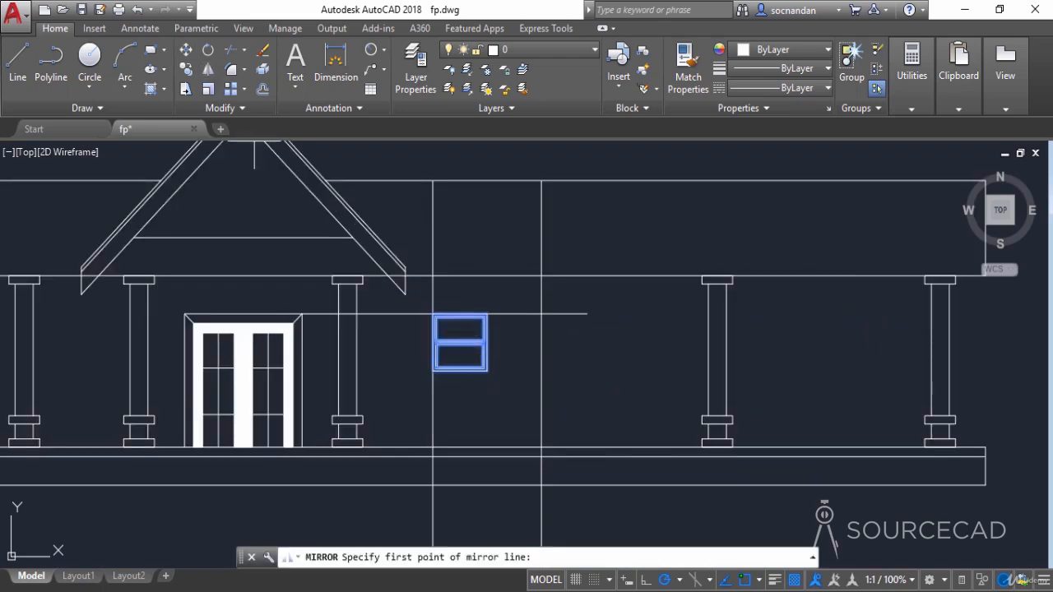
pyautogui.click(487, 314)
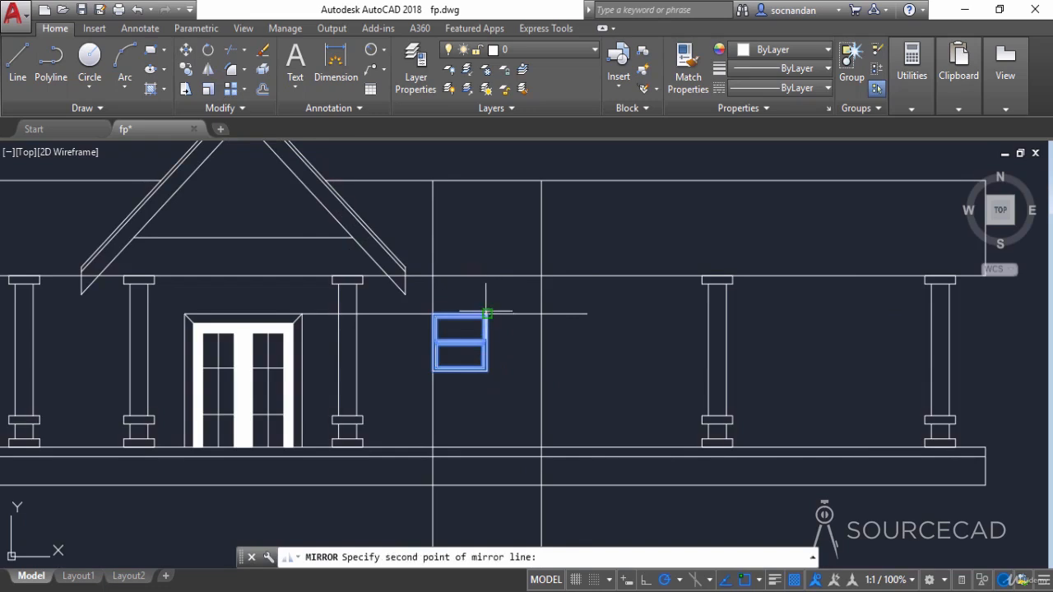
pyautogui.click(486, 393)
pyautogui.rightClick(486, 404)
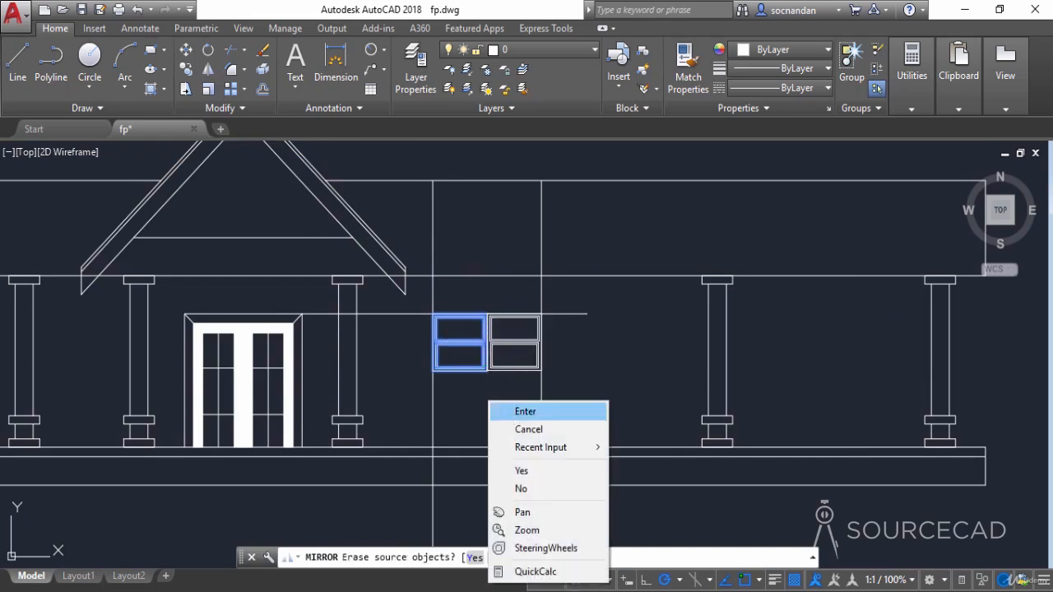
pyautogui.click(510, 412)
# Step: Erase the two vertical construction lines and the horizontal guide around the double window
pyautogui.scroll(-2, 571, 376)
pyautogui.click(584, 388)
pyautogui.click(462, 386)
pyautogui.click(474, 341)
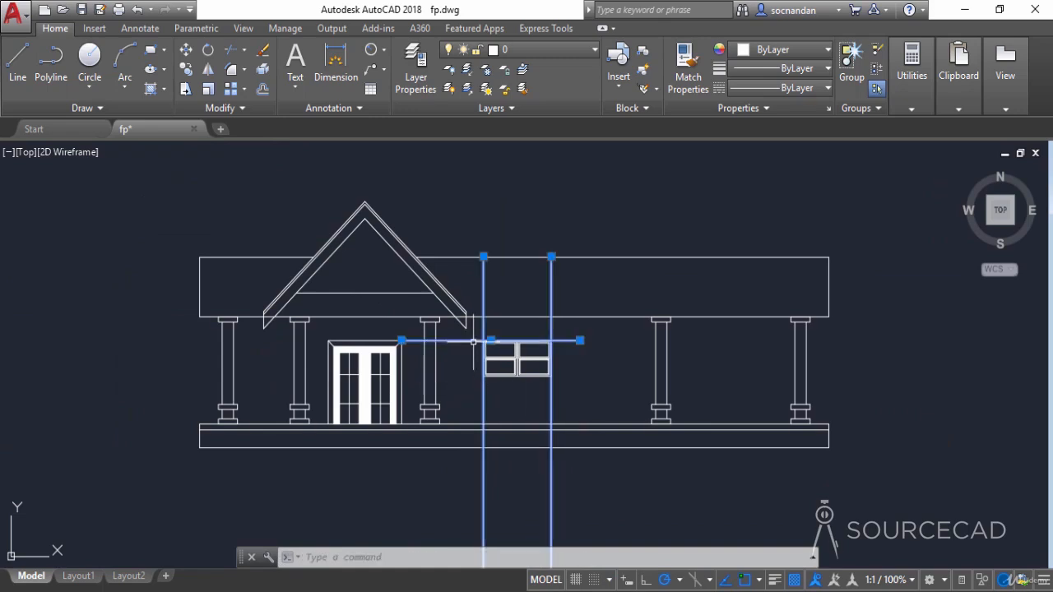
pyautogui.rightClick(473, 220)
pyautogui.click(502, 316)
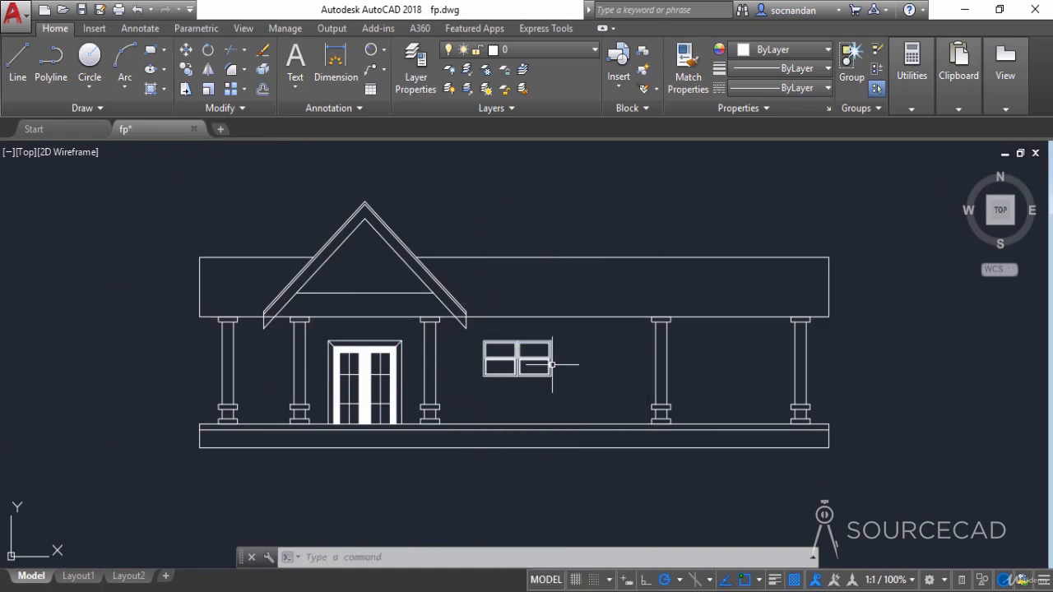
# Step: Trim the roof's lower horizontal line where it crosses the left and right ends of the gable trim
pyautogui.scroll(4, 518, 364)
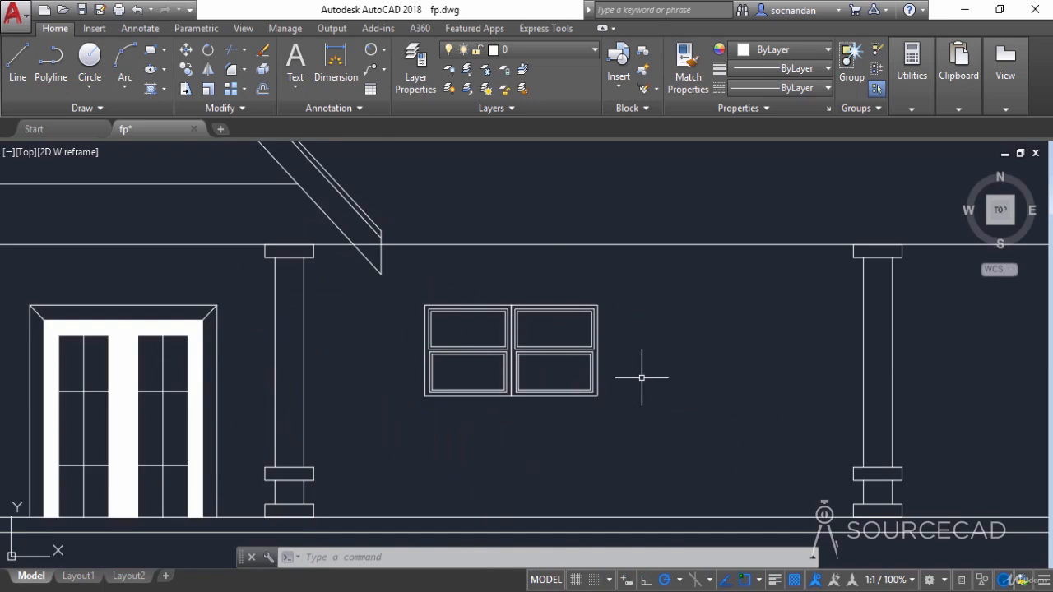
pyautogui.scroll(-4, 642, 377)
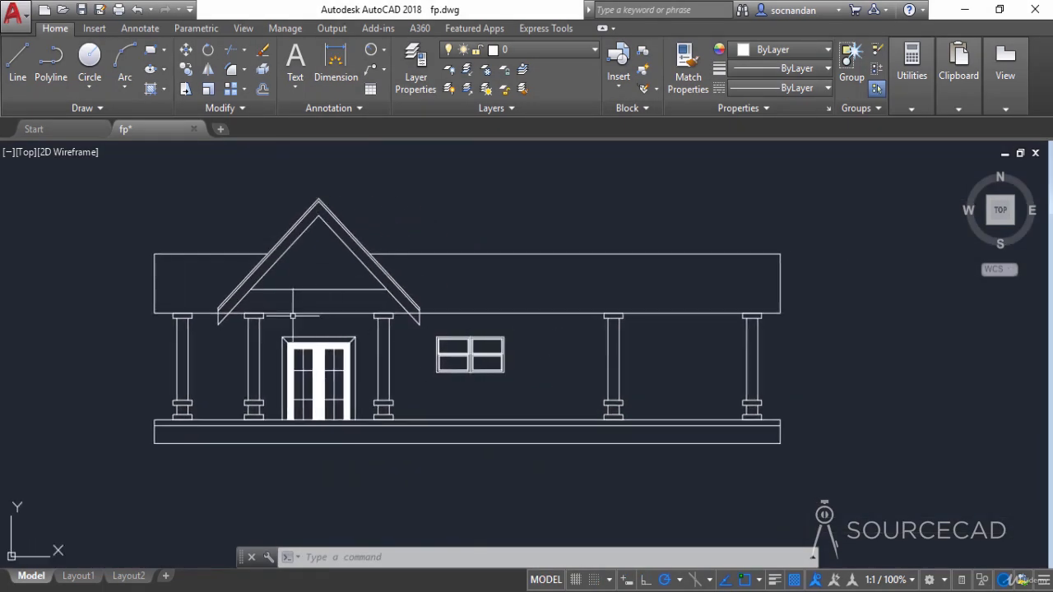
pyautogui.scroll(6, 219, 315)
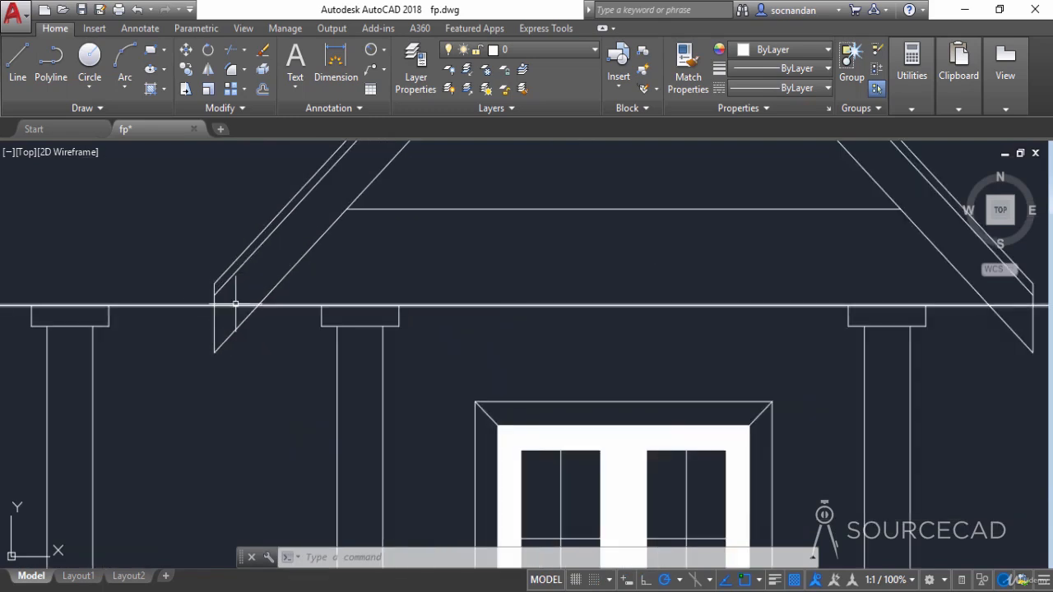
pyautogui.click(232, 50)
pyautogui.press('Return')
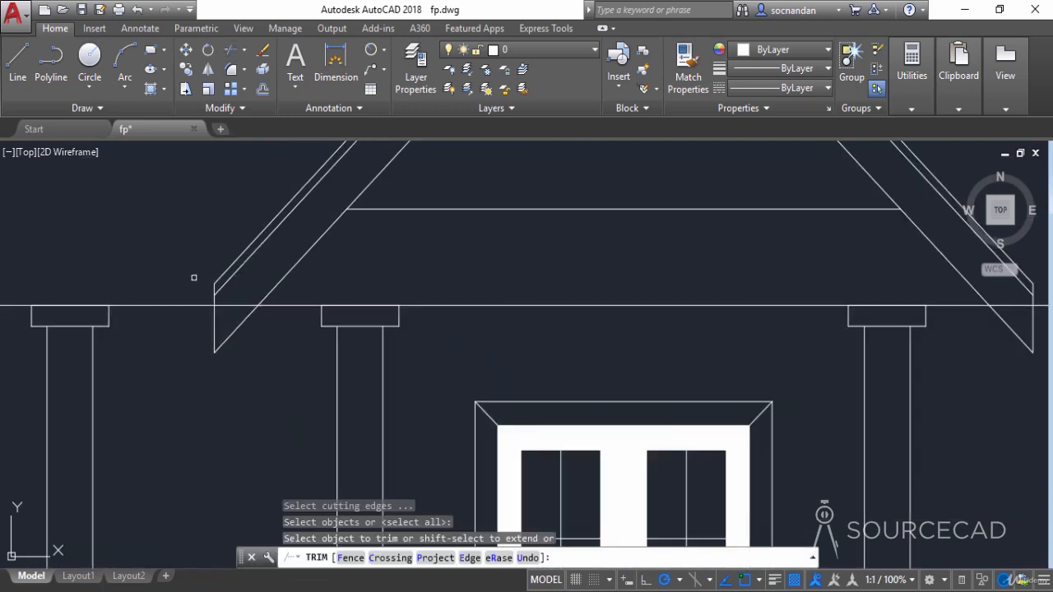
pyautogui.click(231, 304)
pyautogui.scroll(-2, 470, 259)
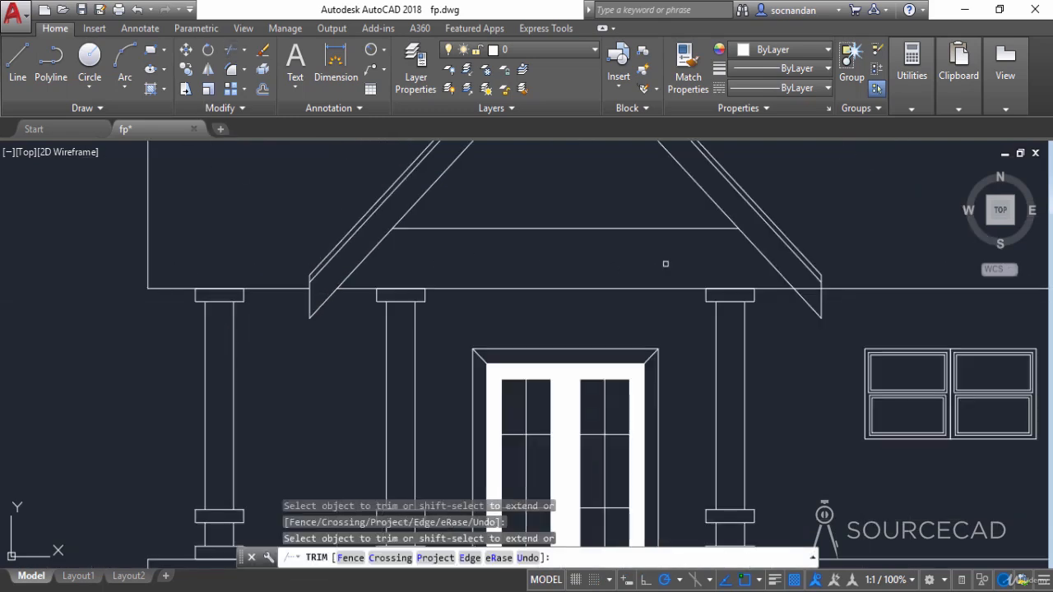
pyautogui.click(807, 289)
pyautogui.press('Return')
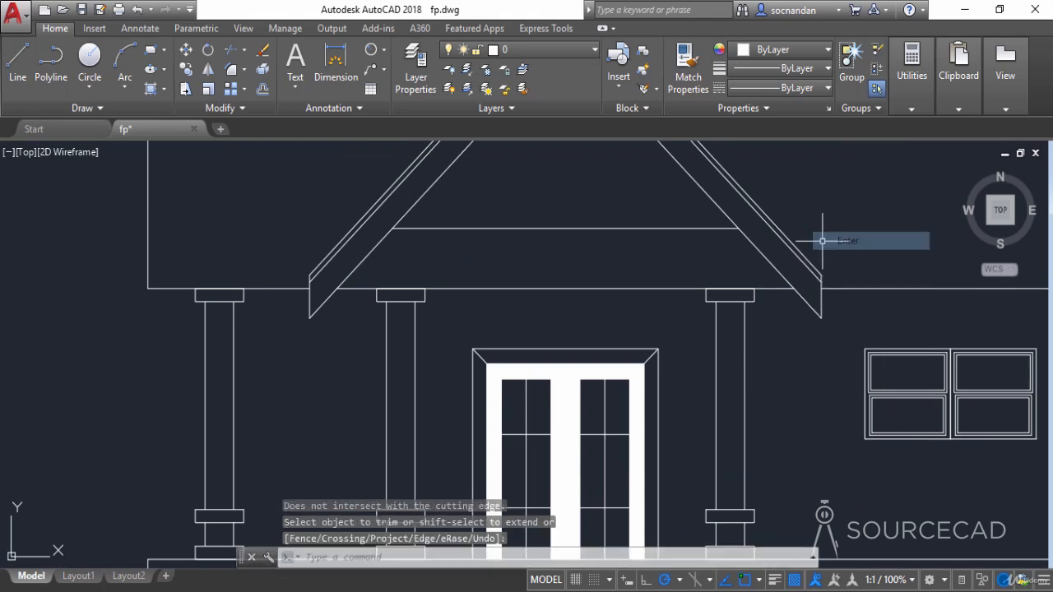
# Step: Start a stair profile line on the porch's upper edge, about 1' left of the second column's base, going 6" down and 1' left
pyautogui.scroll(-2, 822, 238)
pyautogui.scroll(-2, 822, 238)
pyautogui.moveTo(695, 262); pyautogui.dragTo(315, 290, button='middle')
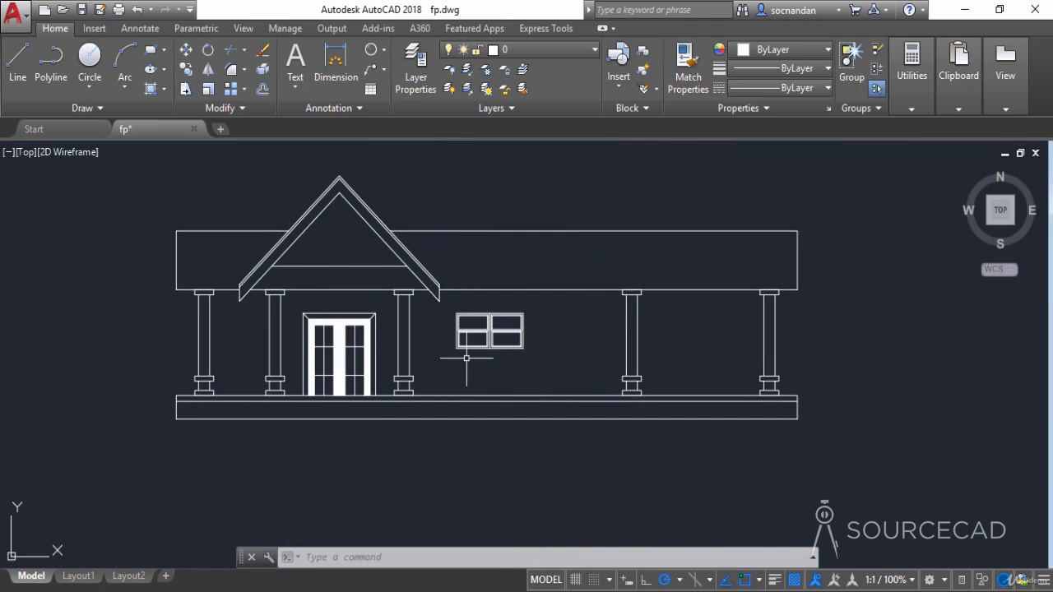
pyautogui.click(20, 74)
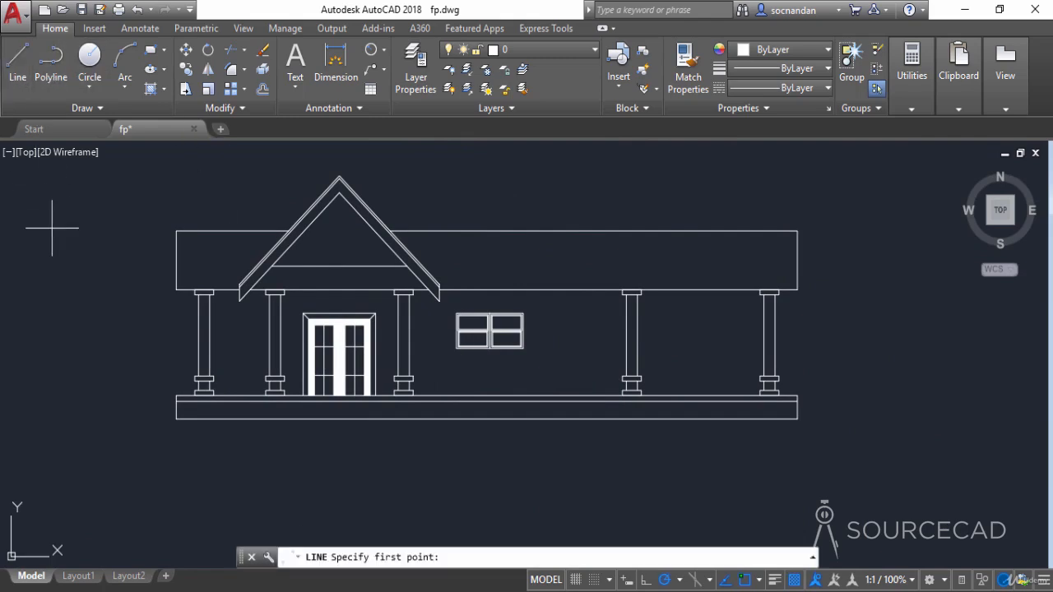
pyautogui.scroll(4, 117, 399)
pyautogui.moveTo(419, 439)
pyautogui.mouseDown(button='middle')
pyautogui.moveTo(386, 413)
pyautogui.moveTo(303, 397)
pyautogui.mouseUp(button='middle')
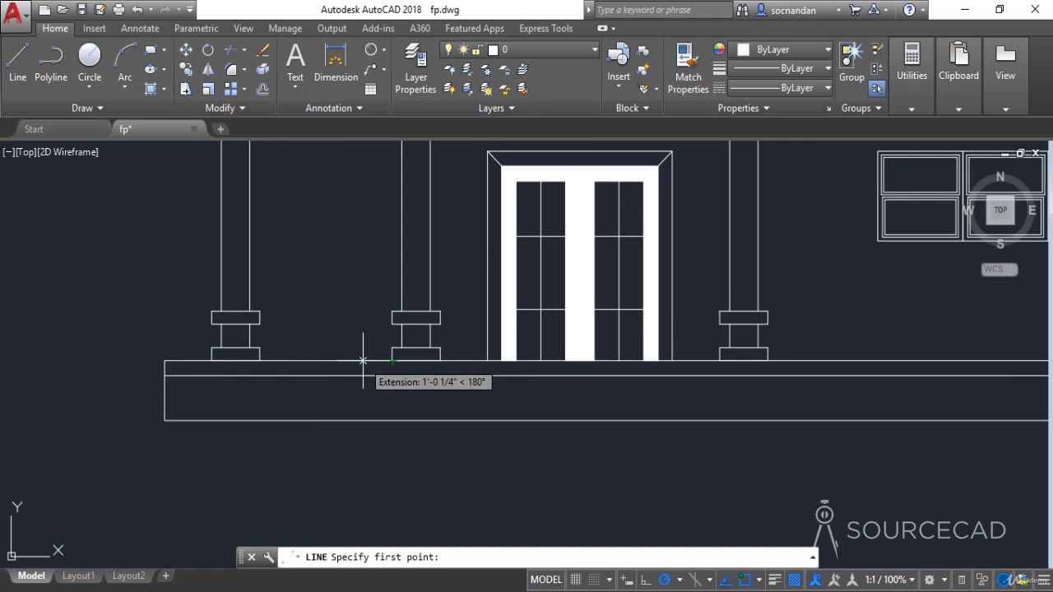
pyautogui.click(363, 361)
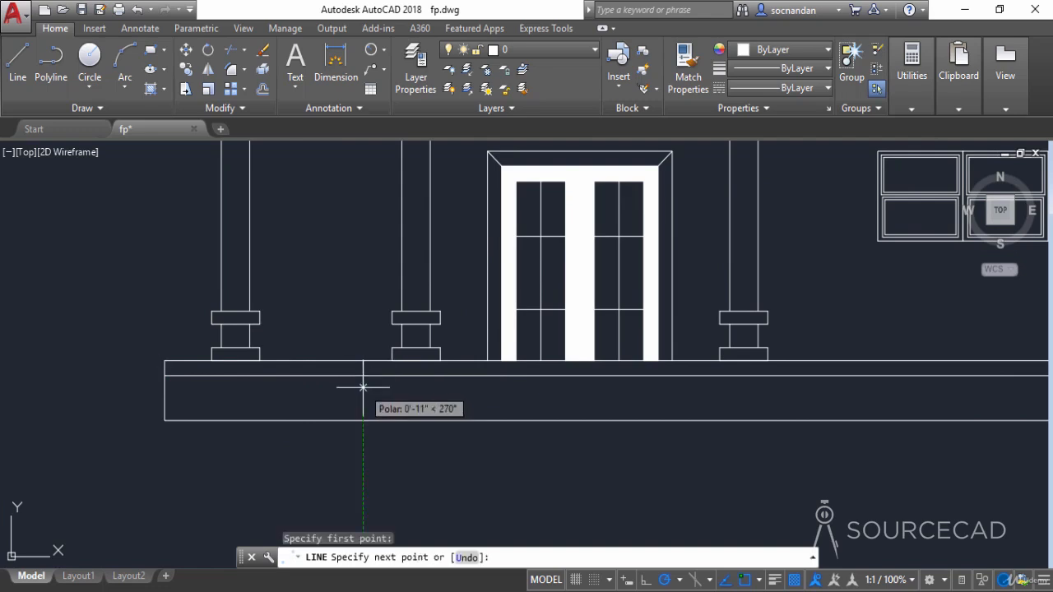
pyautogui.write('6"')
pyautogui.press('Return')
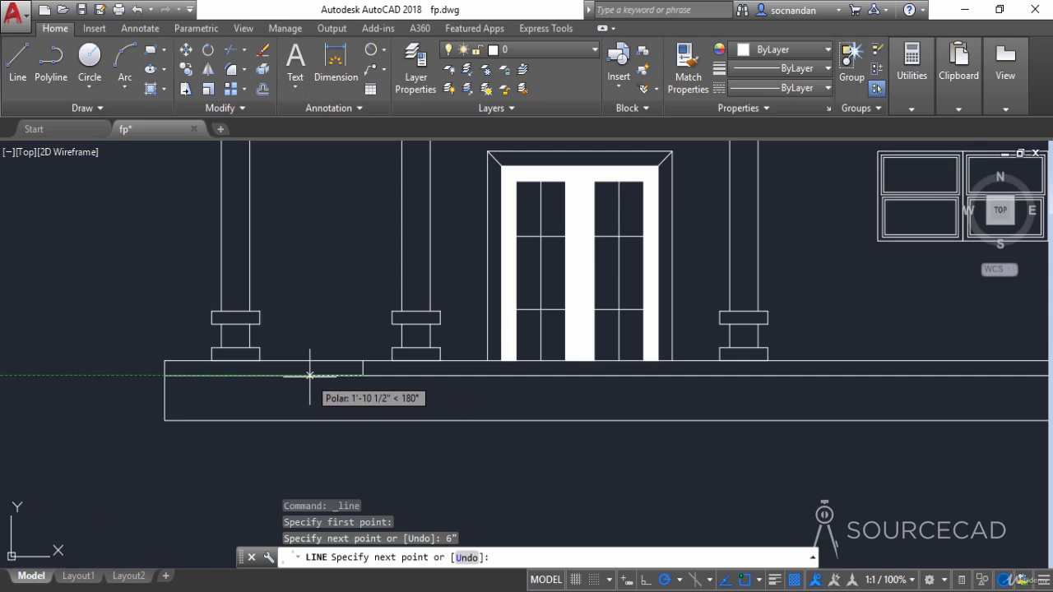
pyautogui.write("1'")
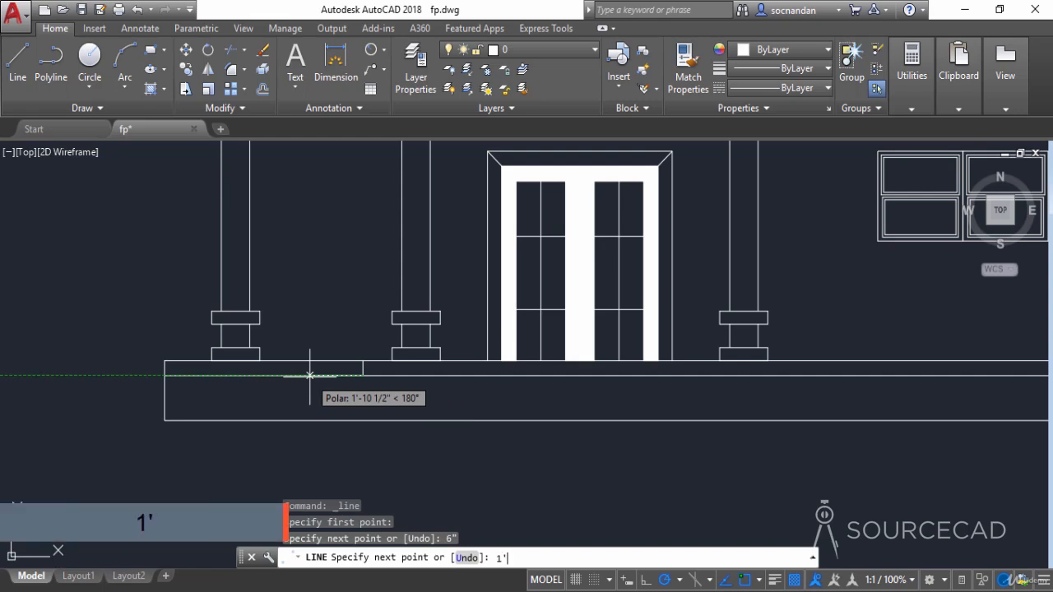
pyautogui.press('Return')
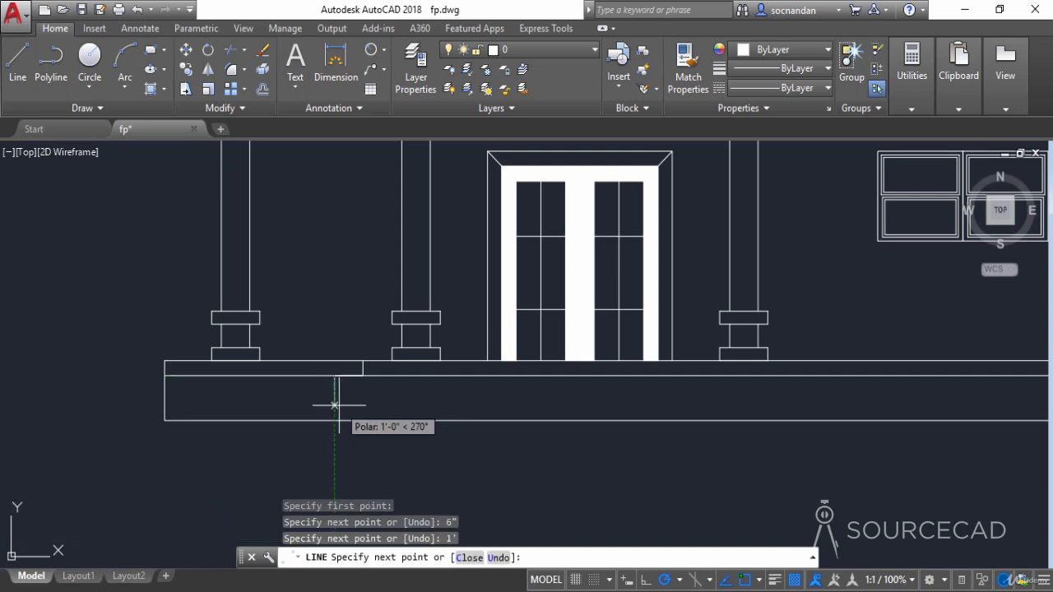
# Step: Continue the stair profile with two more 6" risers and 1' treads, and end it vertically on the porch's bottom line
pyautogui.write('6')
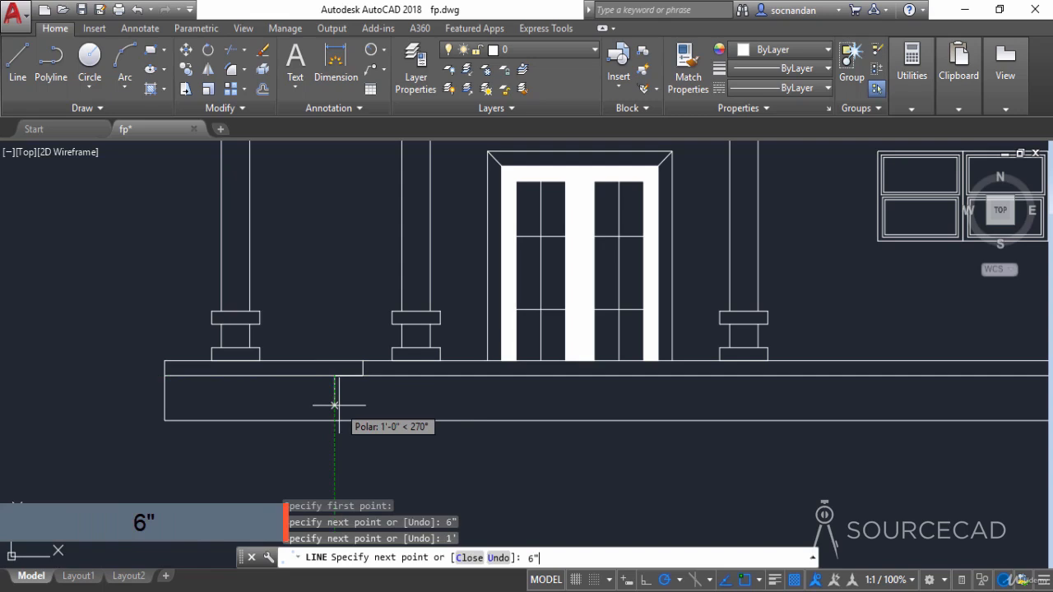
pyautogui.press('Return')
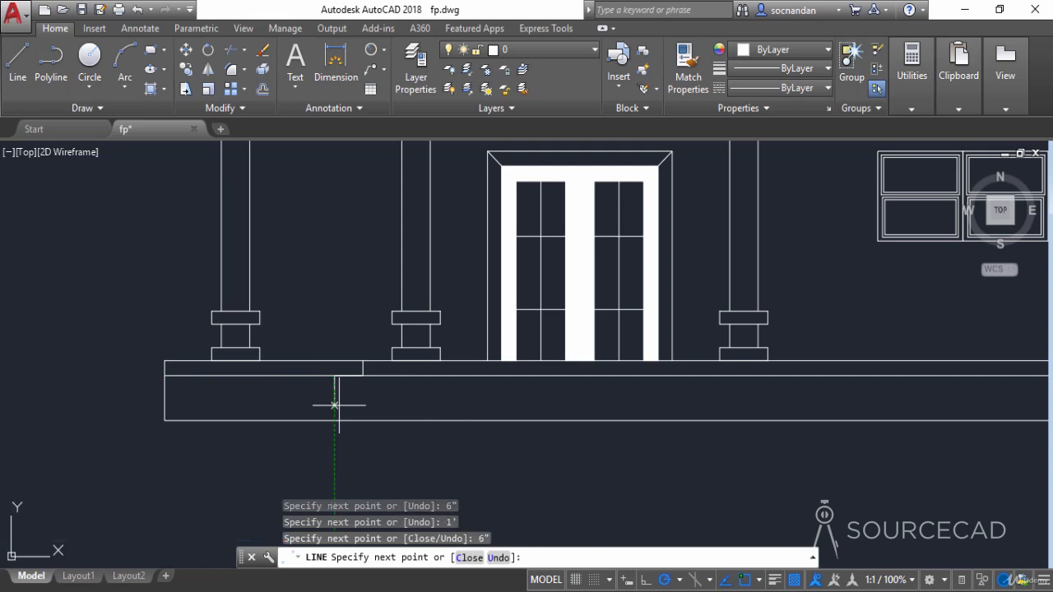
pyautogui.write("1'")
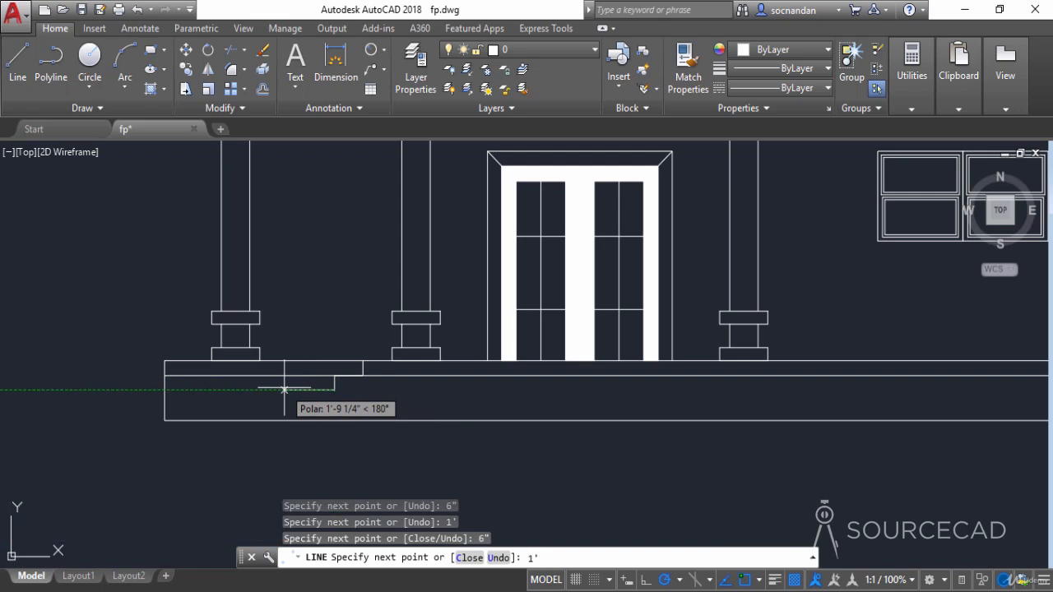
pyautogui.press('Return')
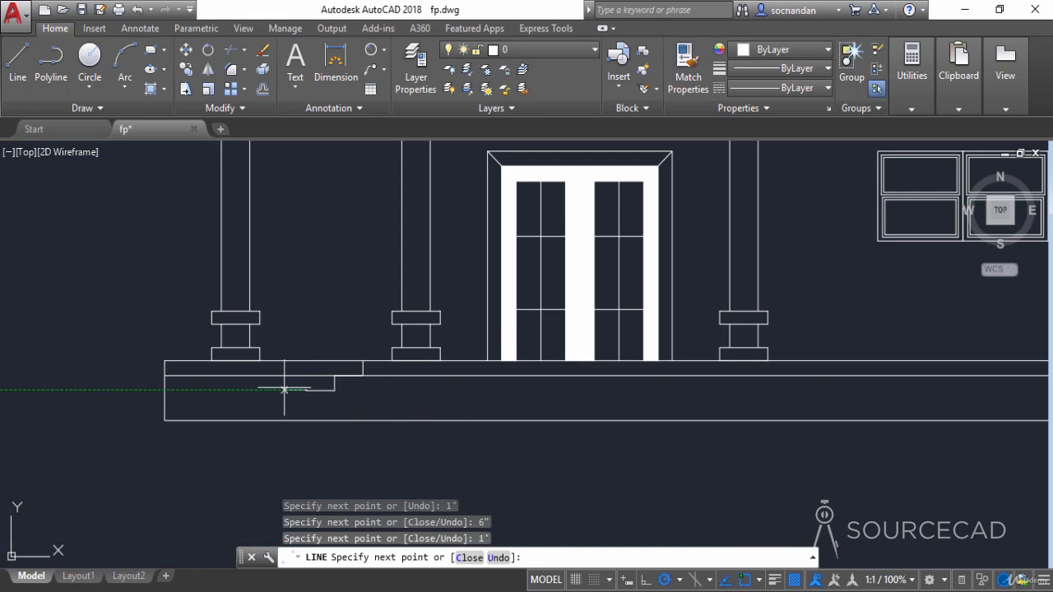
pyautogui.write('6"')
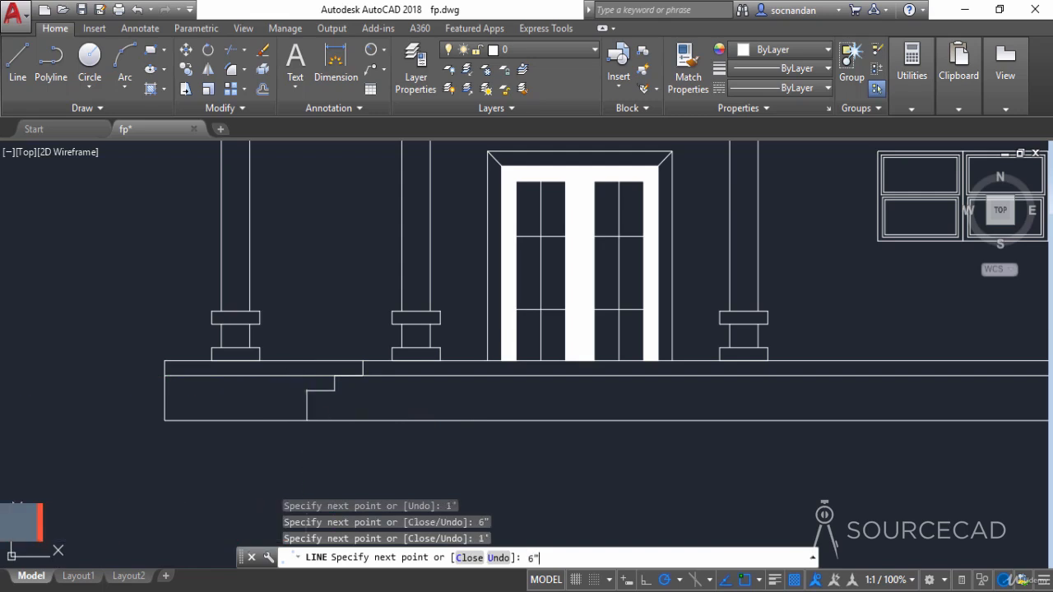
pyautogui.press('Return')
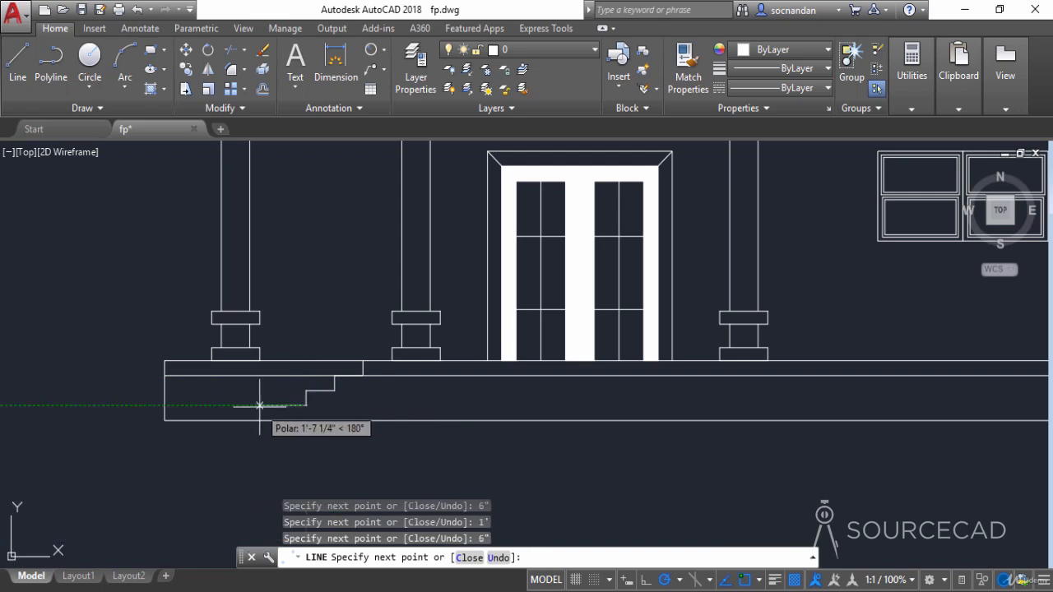
pyautogui.write("1'")
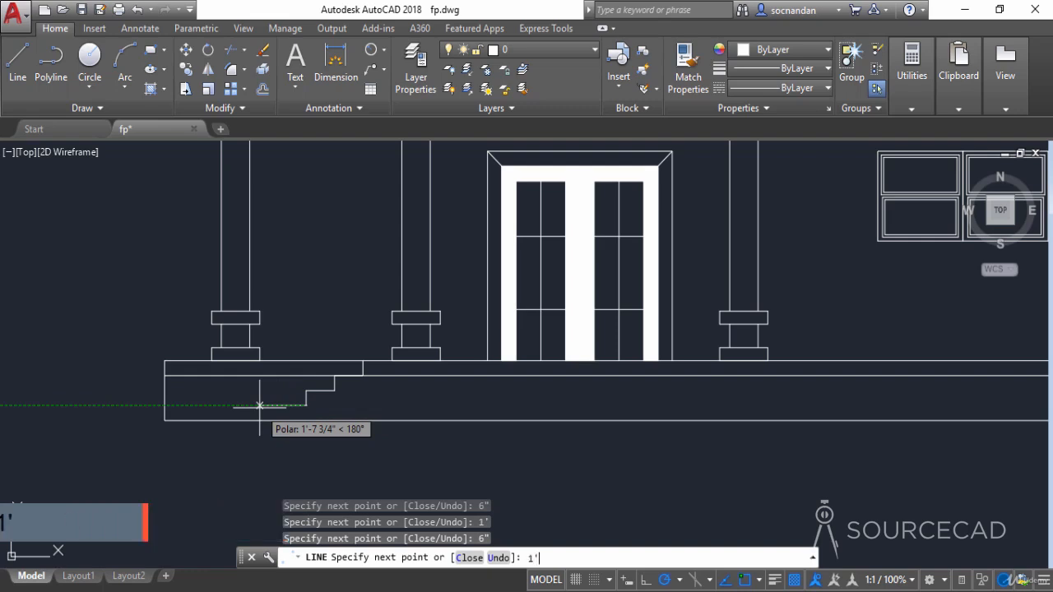
pyautogui.press('Return')
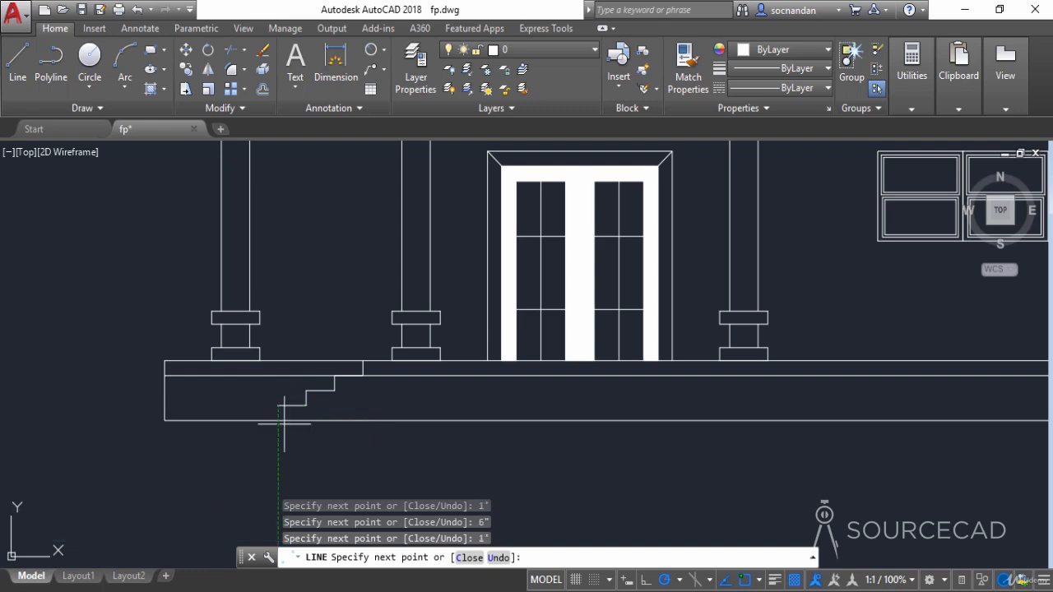
pyautogui.rightClick(280, 419)
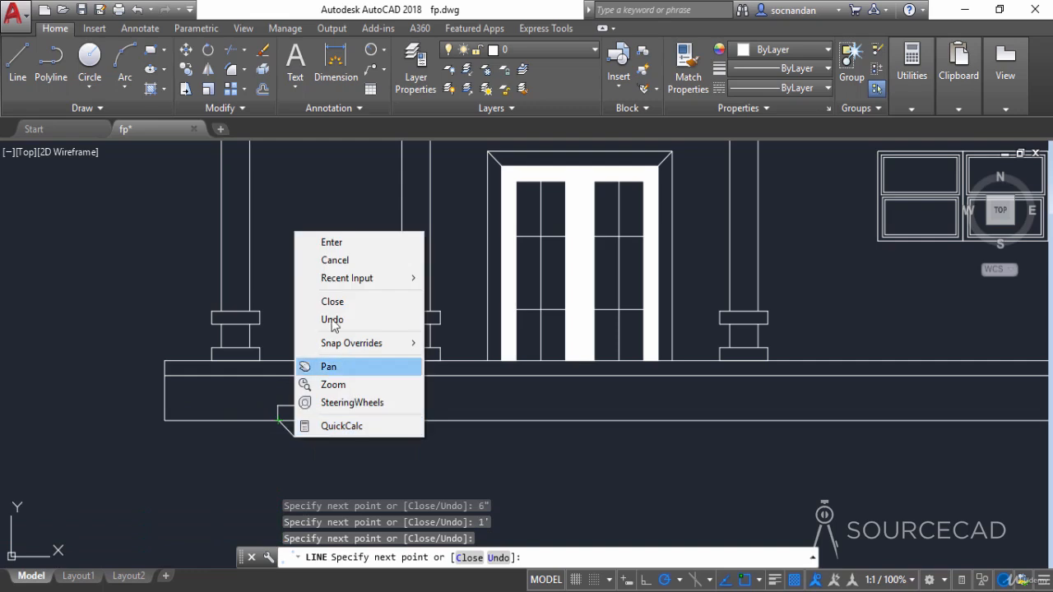
pyautogui.click(334, 242)
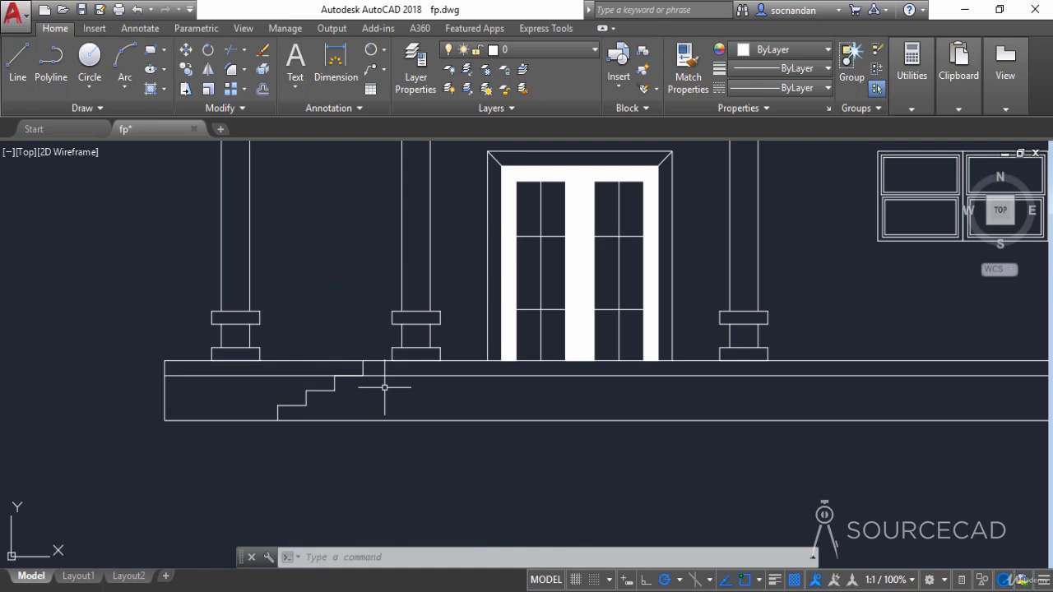
# Step: Draw a sloping line from the slab's lower line, below the second column base's left edge, to the bottom line just right of the lowest step
pyautogui.click(17, 62)
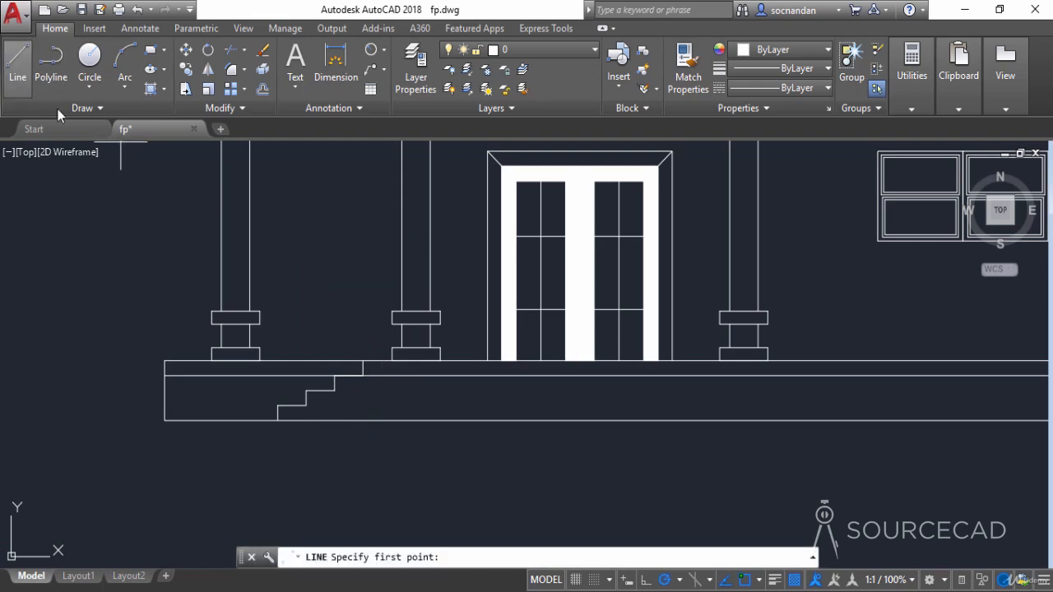
pyautogui.click(392, 375)
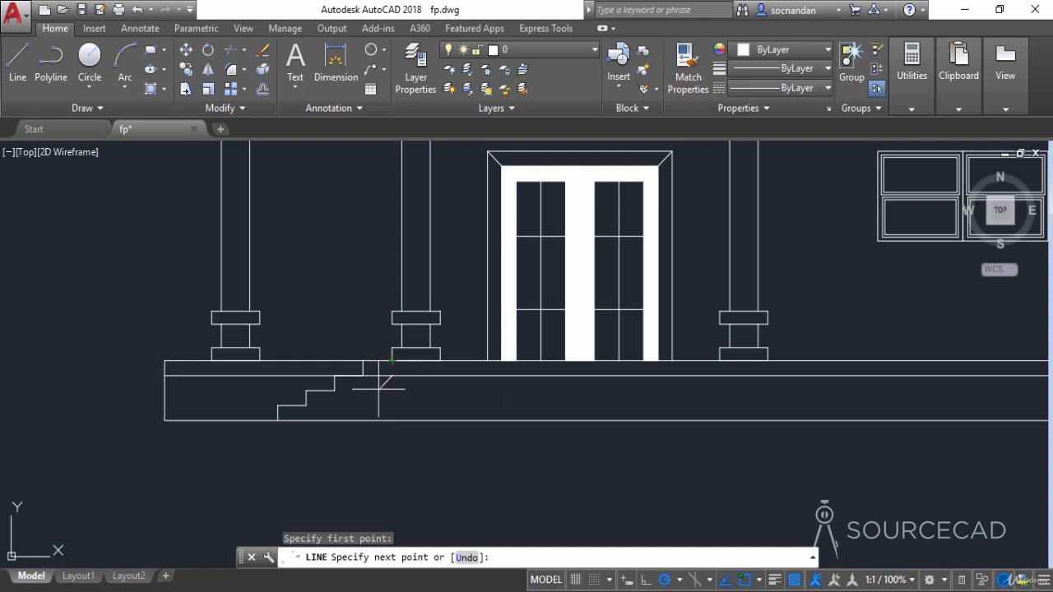
pyautogui.click(310, 420)
pyautogui.rightClick(335, 429)
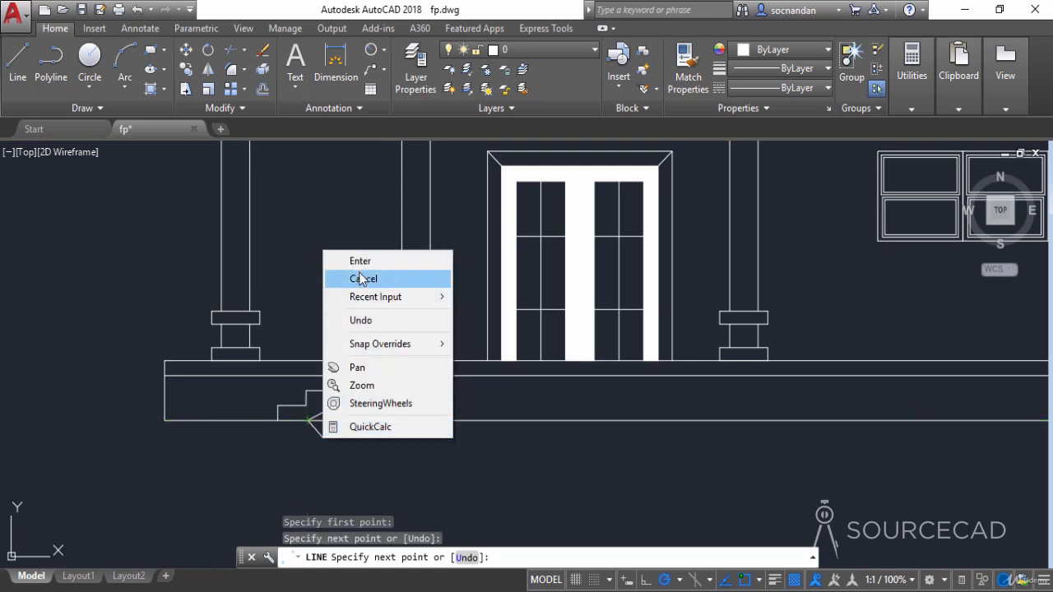
pyautogui.click(362, 260)
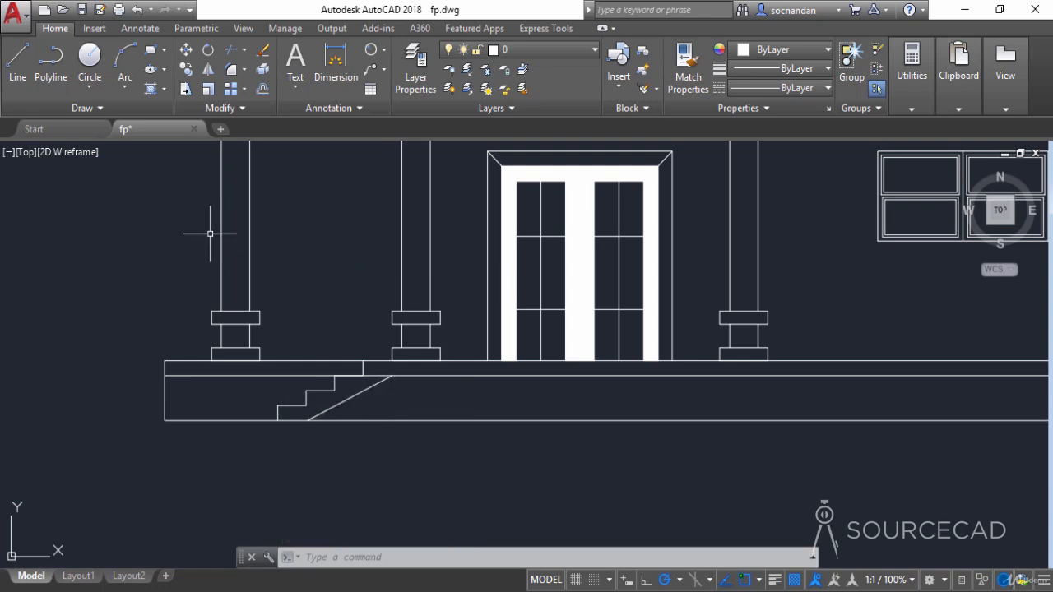
# Step: Draw a thin vertical rectangle as a railing post from the sloping line's upper end to slightly above the second column's base
pyautogui.click(151, 52)
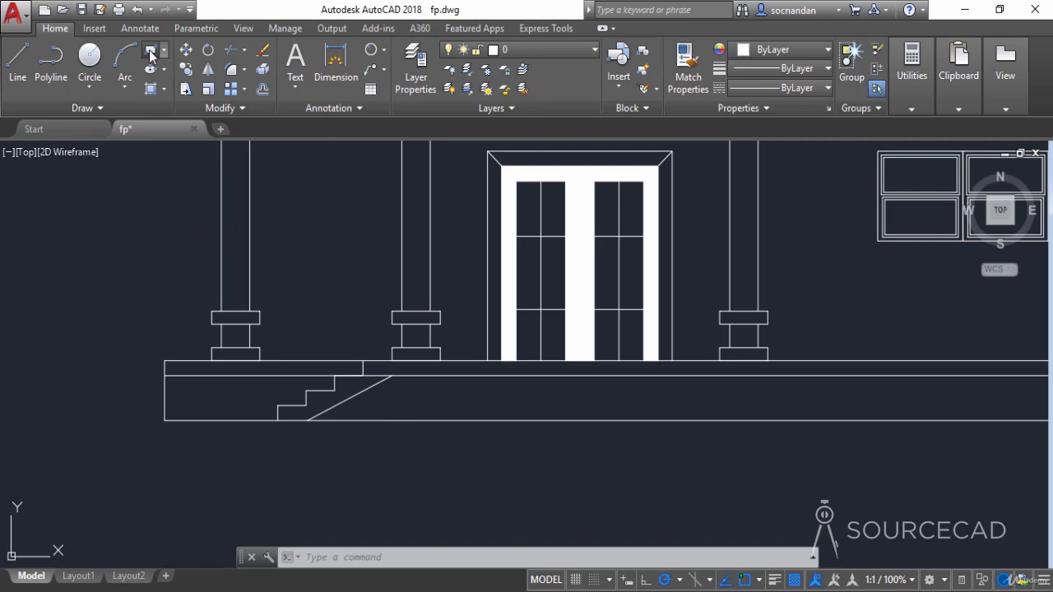
pyautogui.click(392, 376)
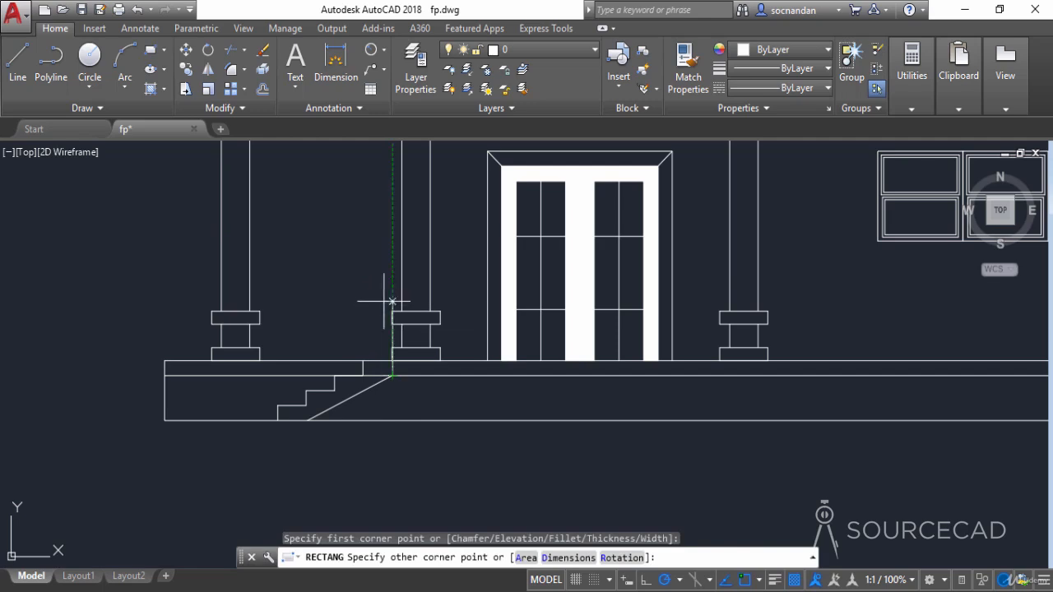
pyautogui.scroll(4, 384, 301)
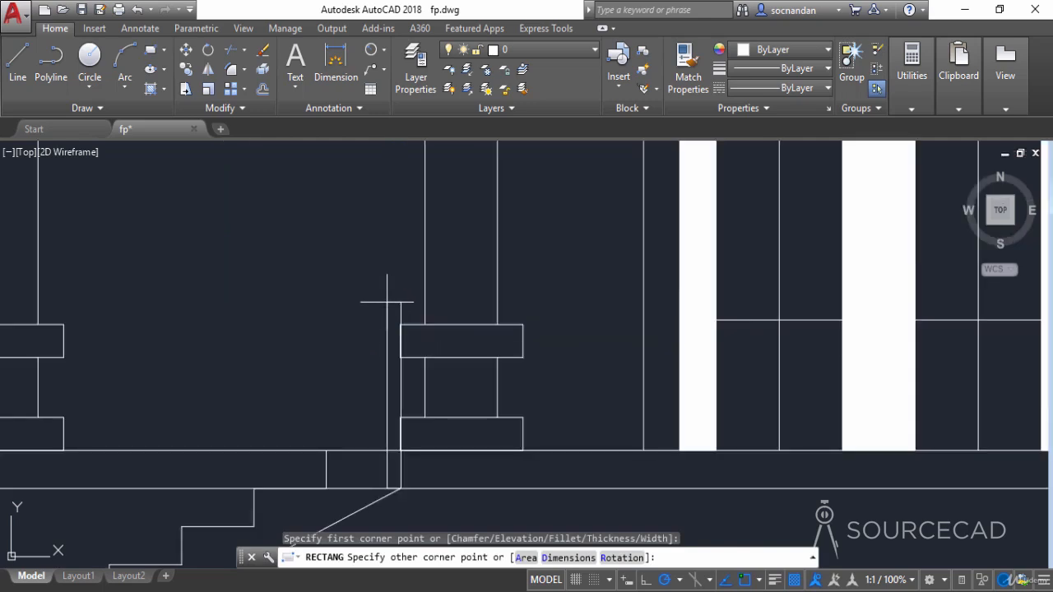
pyautogui.click(387, 302)
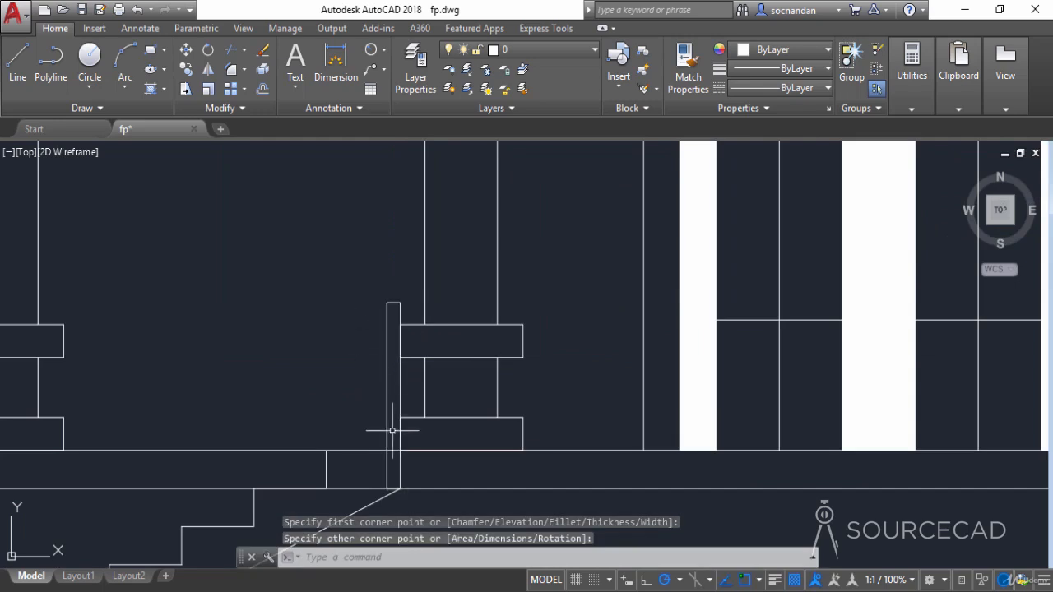
# Step: Copy the stair's sloping line upward twice along the railing post to form the two parallel handrail lines beside the second column's base
pyautogui.scroll(-4, 405, 321)
pyautogui.moveTo(394, 432); pyautogui.dragTo(376, 439, button='middle')
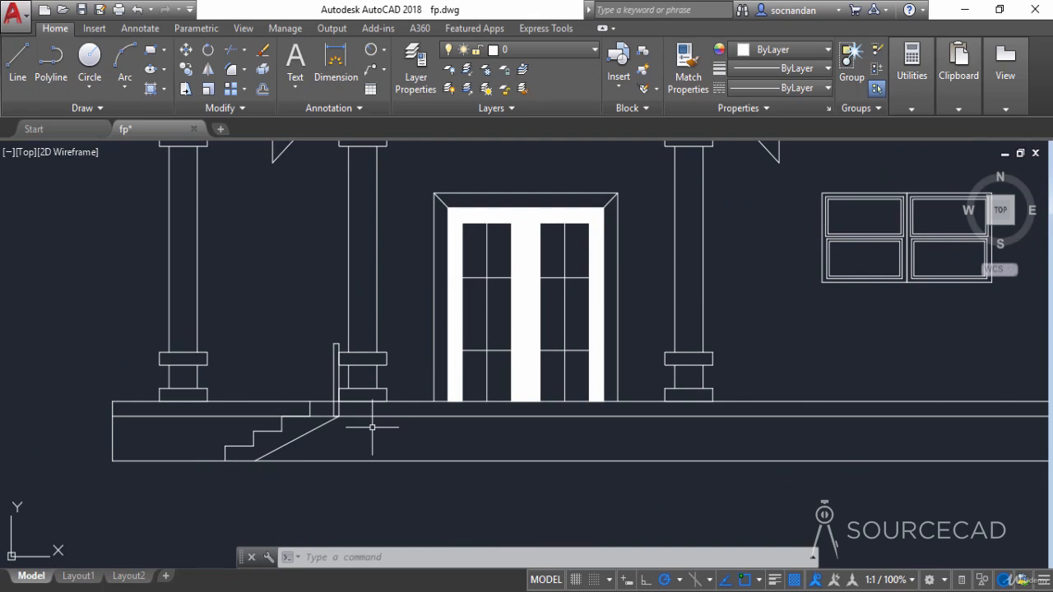
pyautogui.click(313, 427)
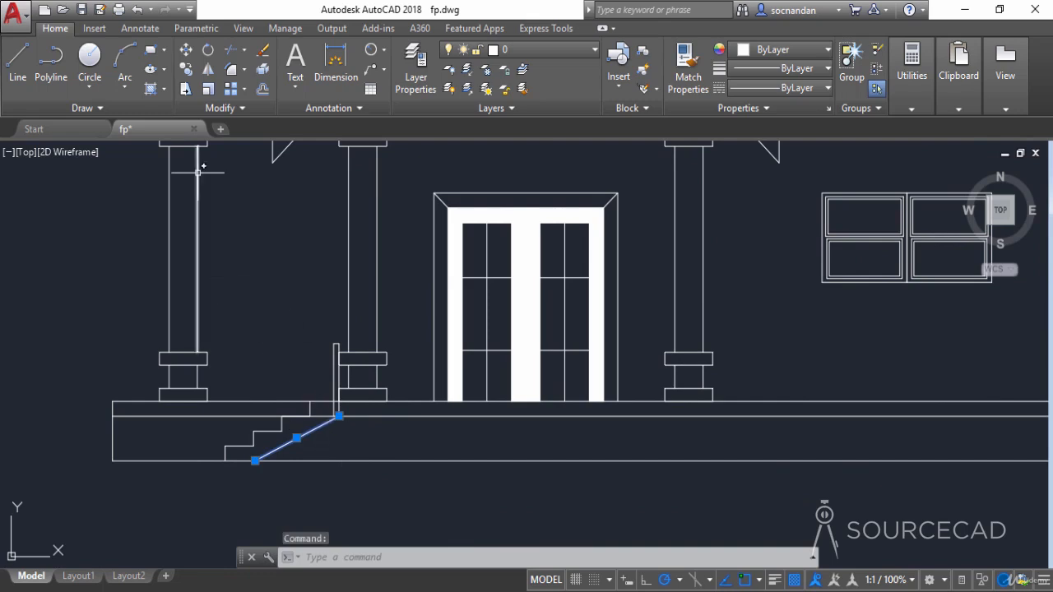
pyautogui.click(186, 69)
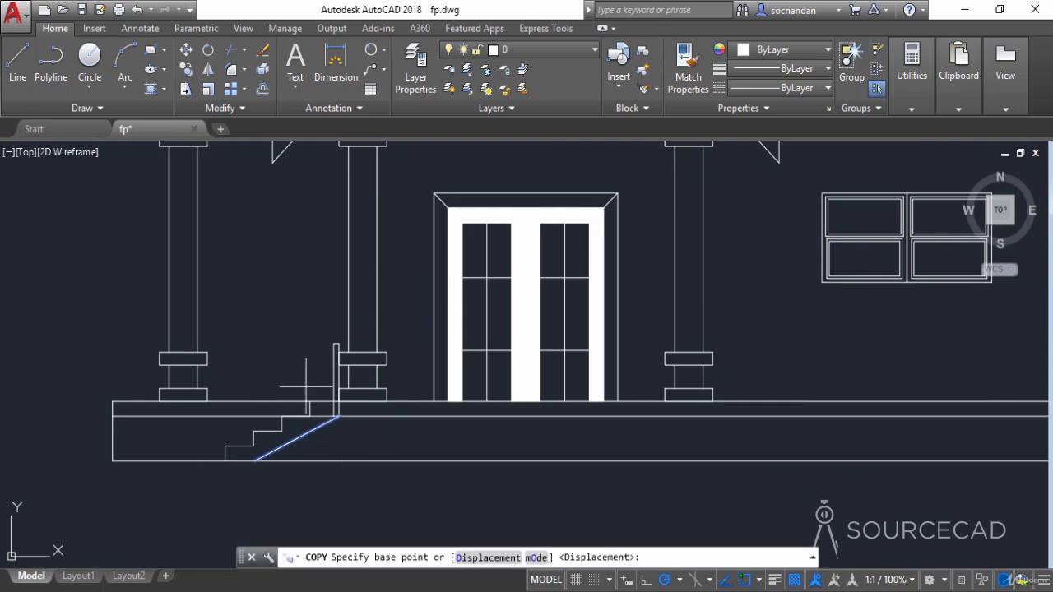
pyautogui.click(338, 417)
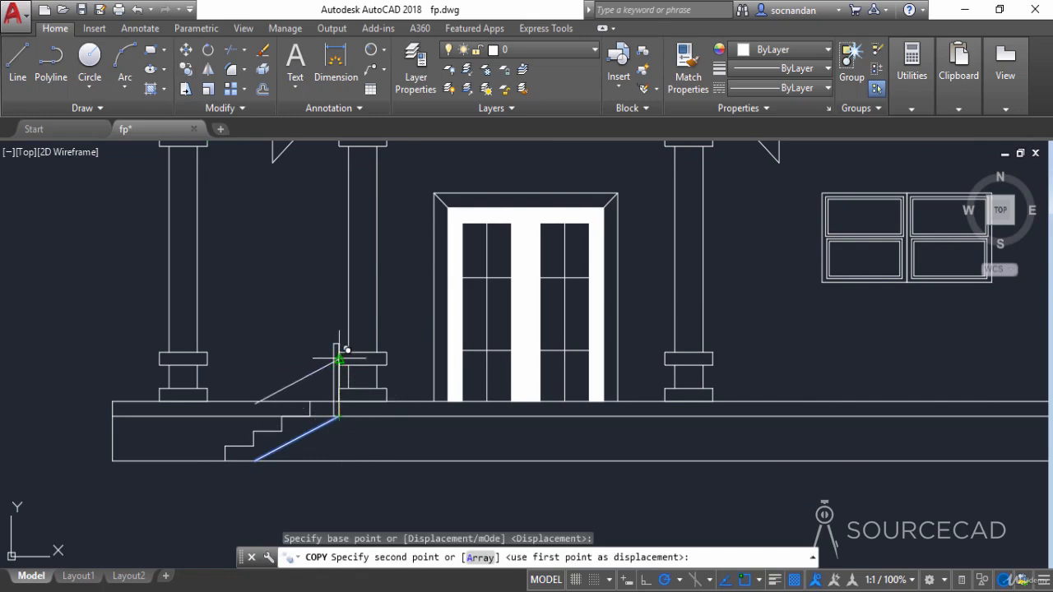
pyautogui.click(338, 353)
pyautogui.click(339, 348)
pyautogui.rightClick(304, 320)
pyautogui.click(325, 333)
pyautogui.scroll(7, 336, 362)
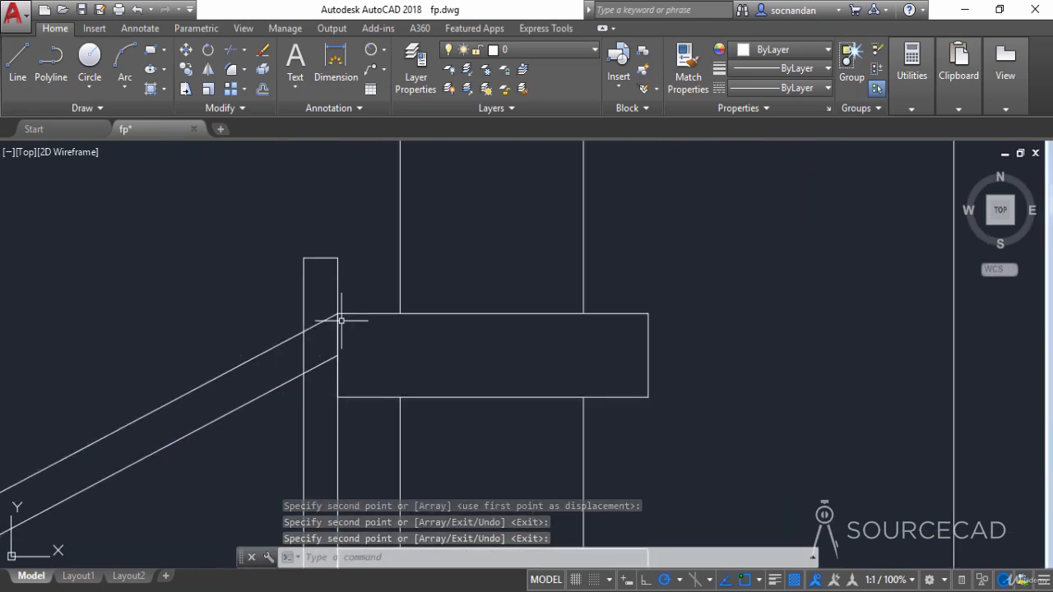
# Step: Copy the railing post from its lower corner to the foot of the lowest step on the porch's bottom line
pyautogui.scroll(-5, 337, 350)
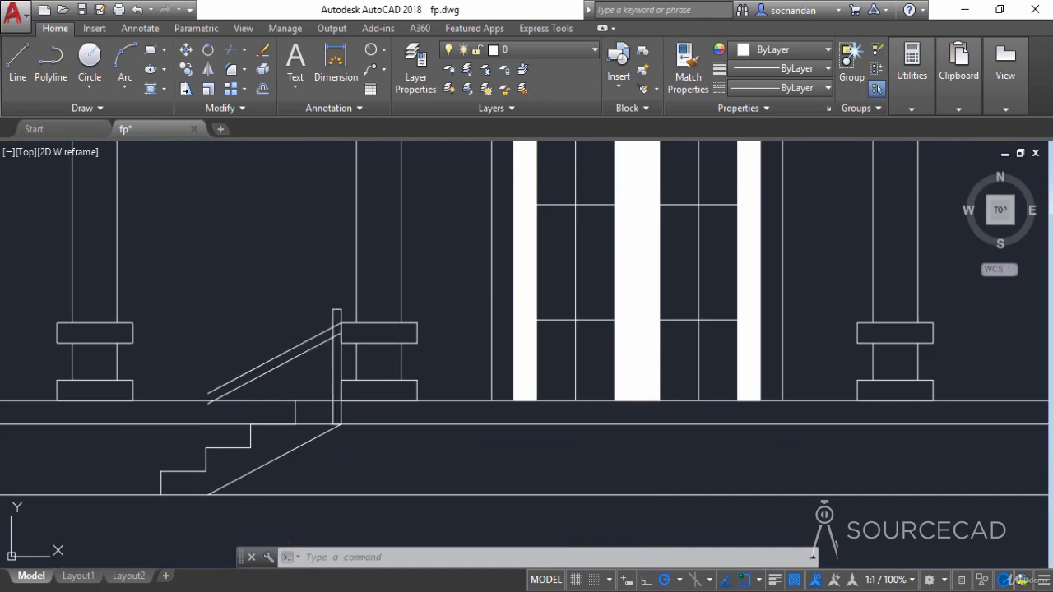
pyautogui.click(337, 345)
pyautogui.click(186, 71)
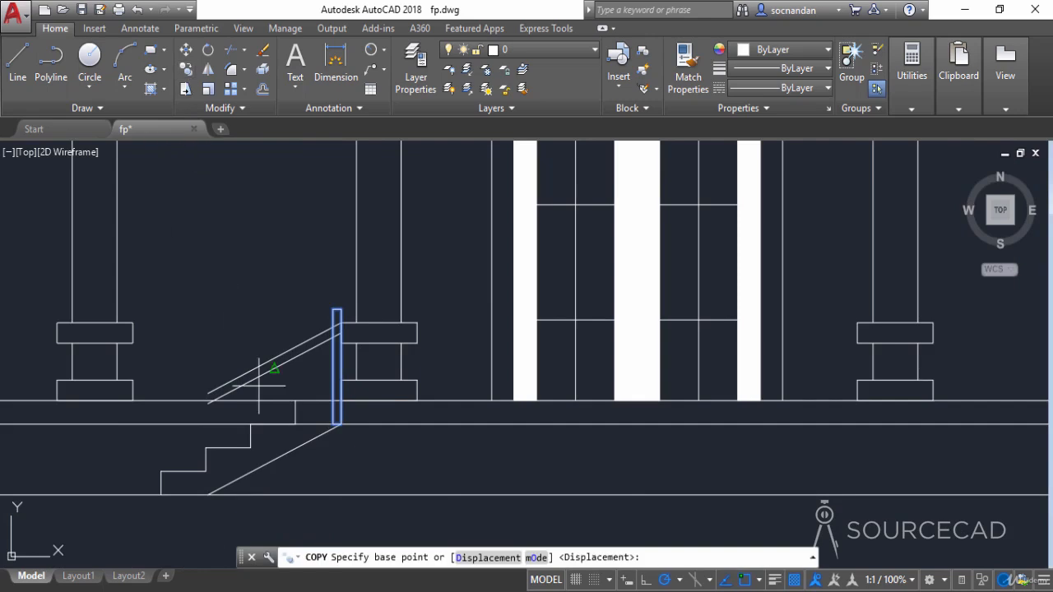
pyautogui.click(334, 423)
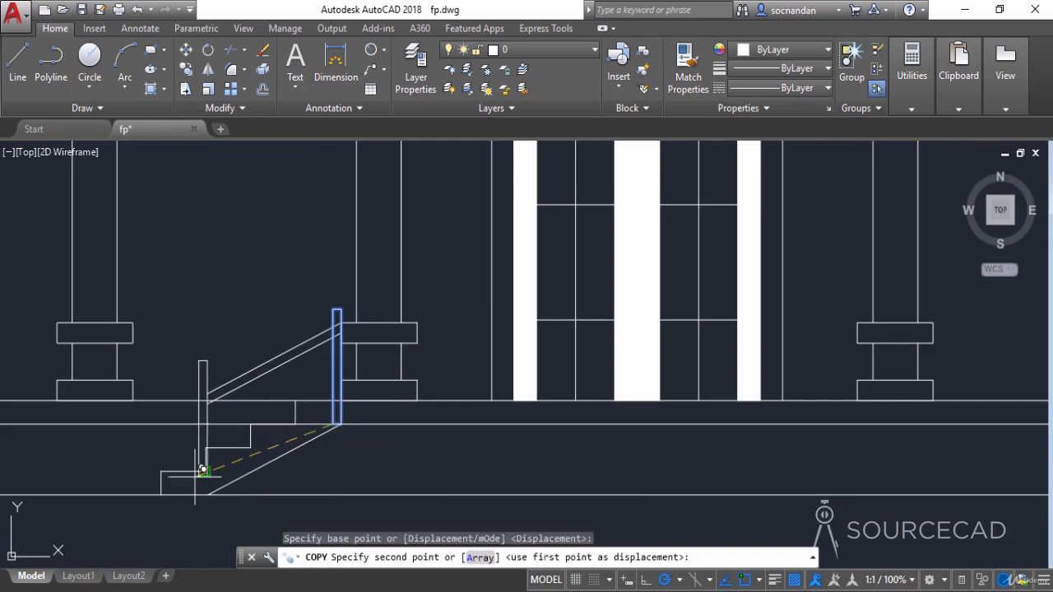
pyautogui.click(162, 493)
pyautogui.rightClick(204, 344)
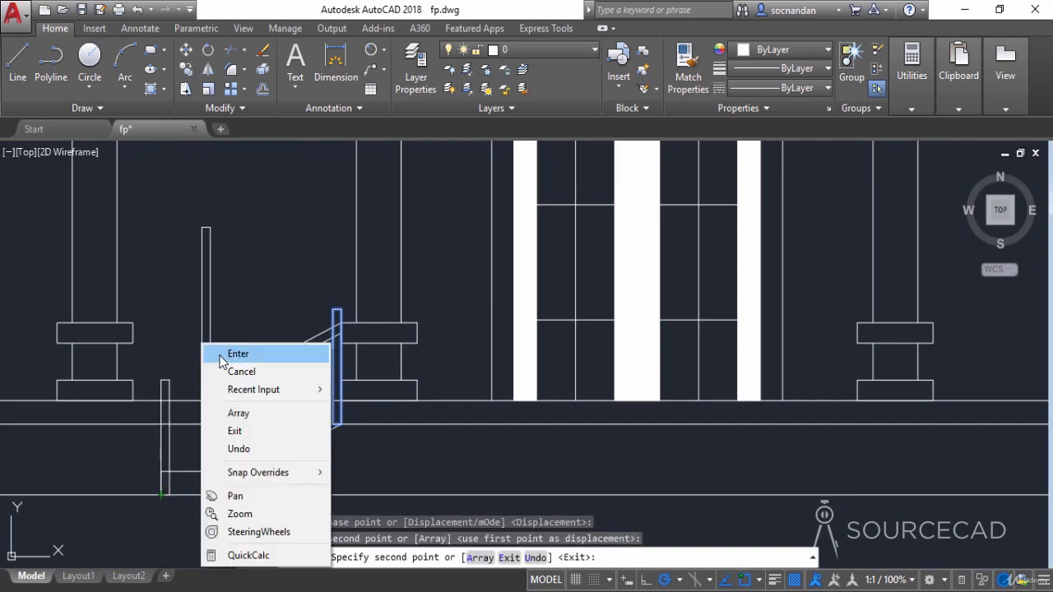
pyautogui.click(227, 348)
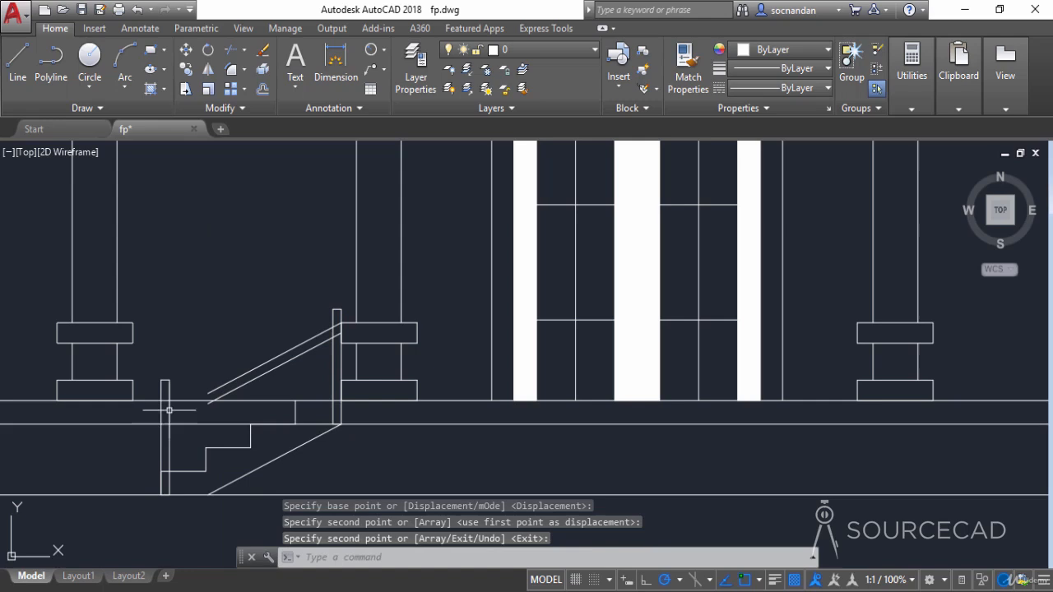
# Step: Extend both handrail lines down to the railing post at the lowest step
pyautogui.click(243, 49)
pyautogui.click(246, 105)
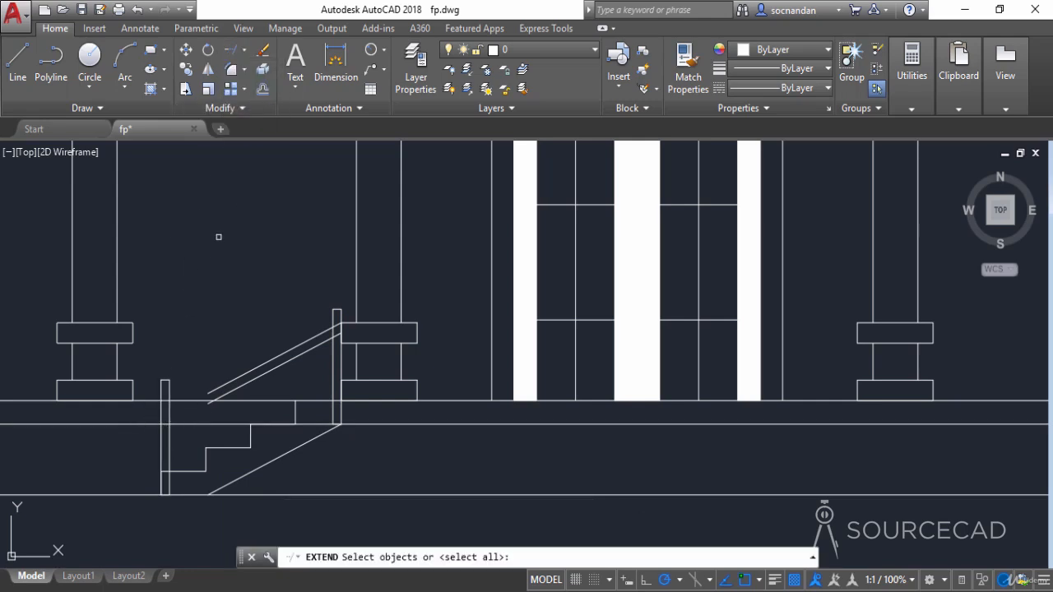
pyautogui.click(213, 387)
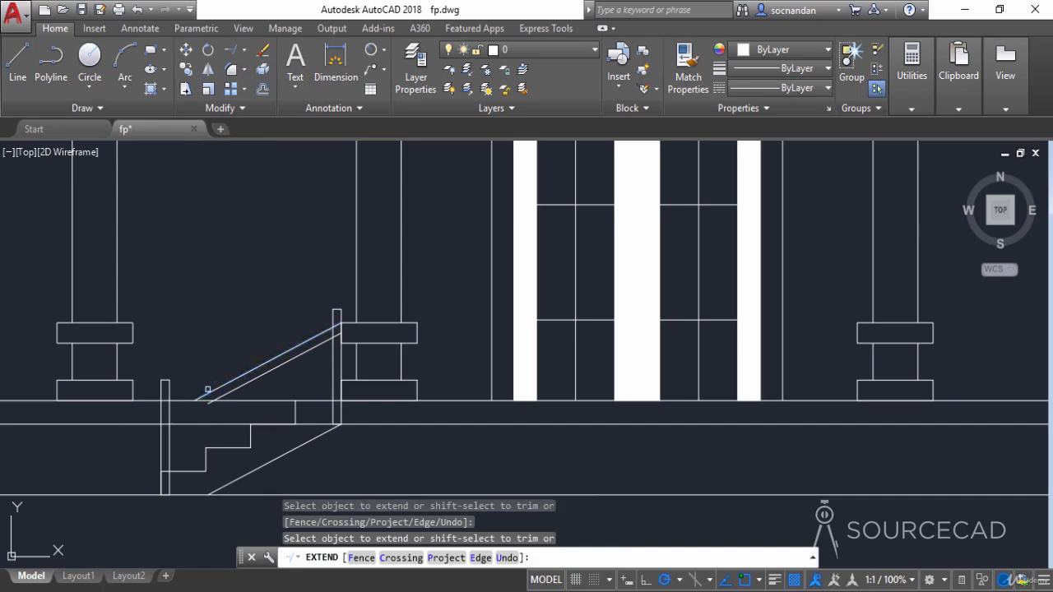
pyautogui.click(210, 402)
pyautogui.click(210, 402)
pyautogui.click(166, 429)
pyautogui.scroll(5, 168, 431)
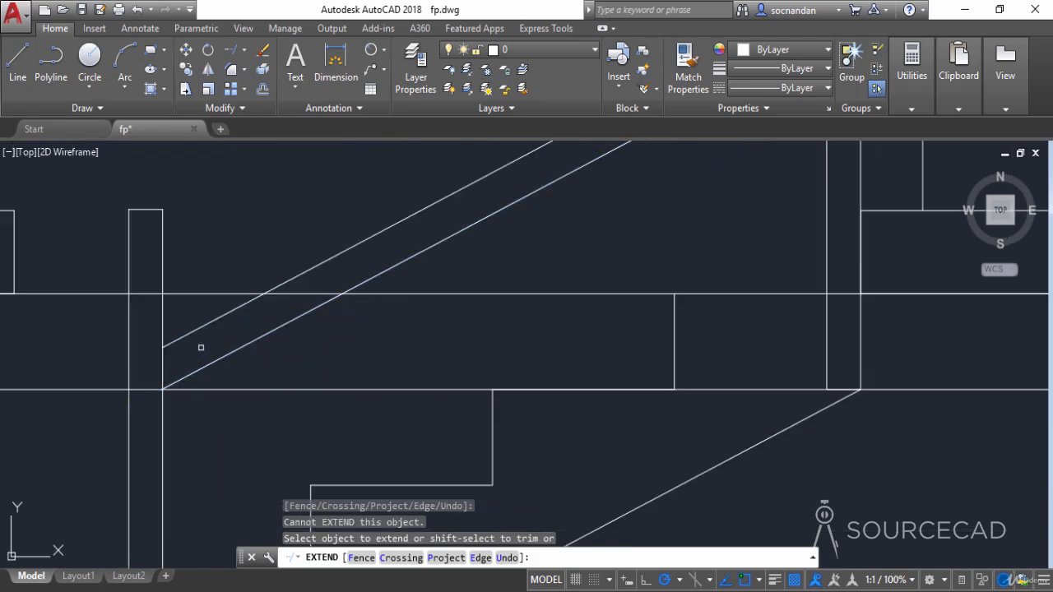
pyautogui.scroll(-5, 269, 261)
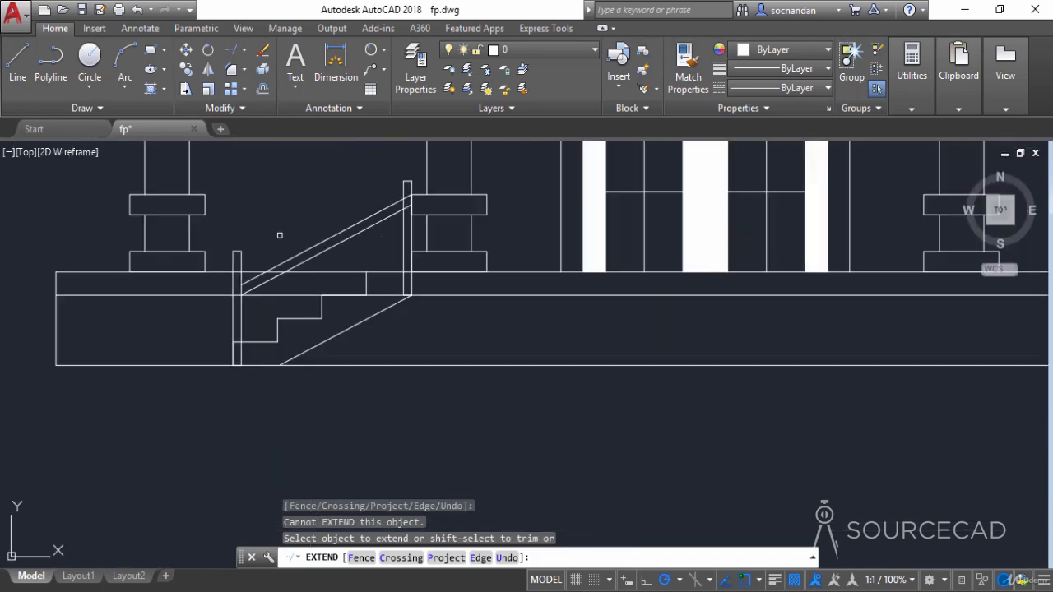
# Step: Trim the handrail ends inside the upper post, the slab line between the top step and that post, and the step line inside the lower post
pyautogui.click(243, 51)
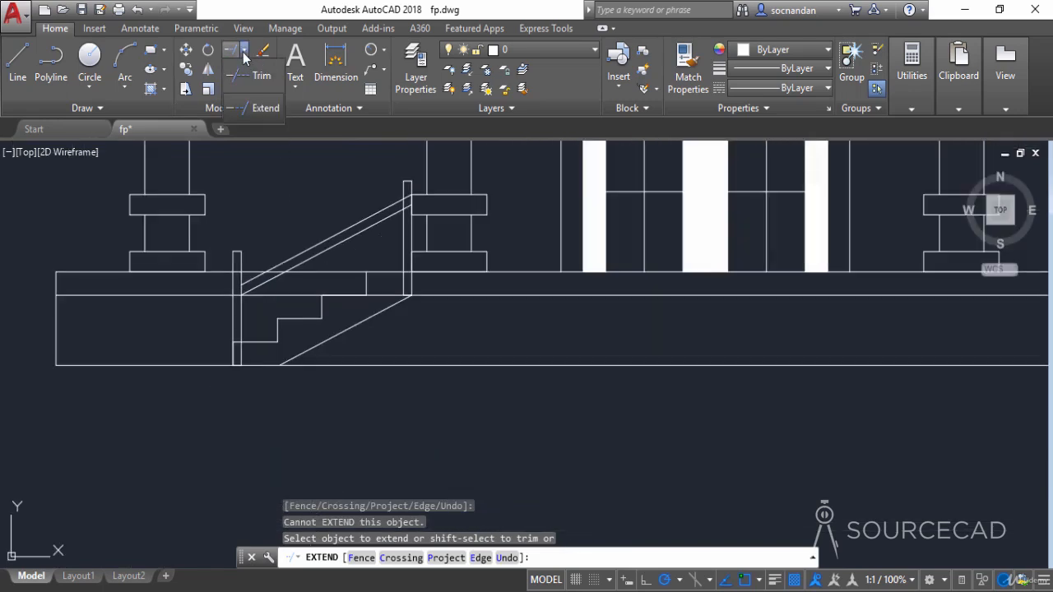
pyautogui.click(258, 86)
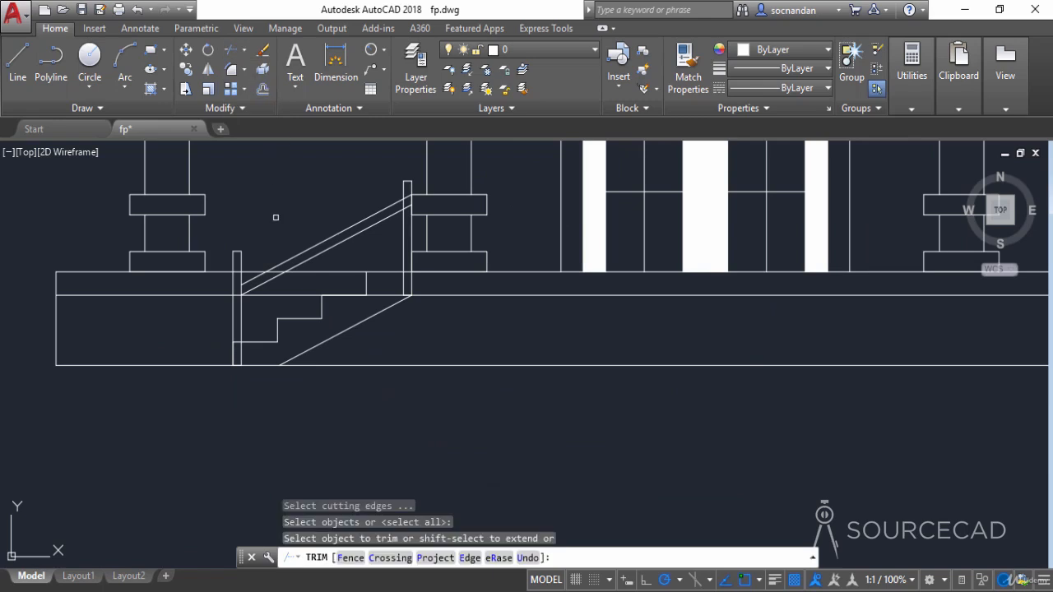
pyautogui.scroll(2, 333, 198)
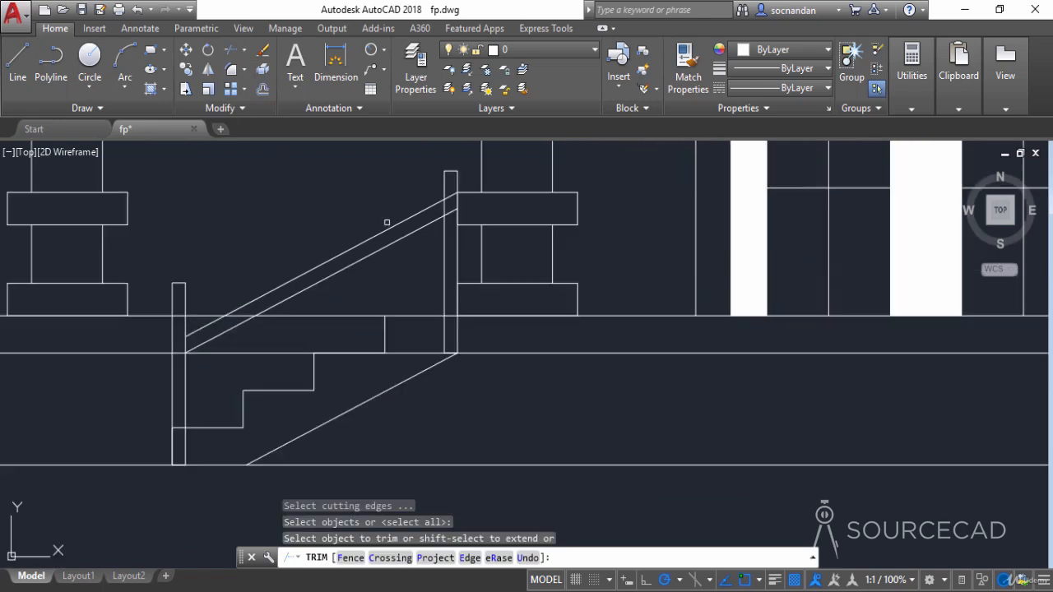
pyautogui.click(451, 196)
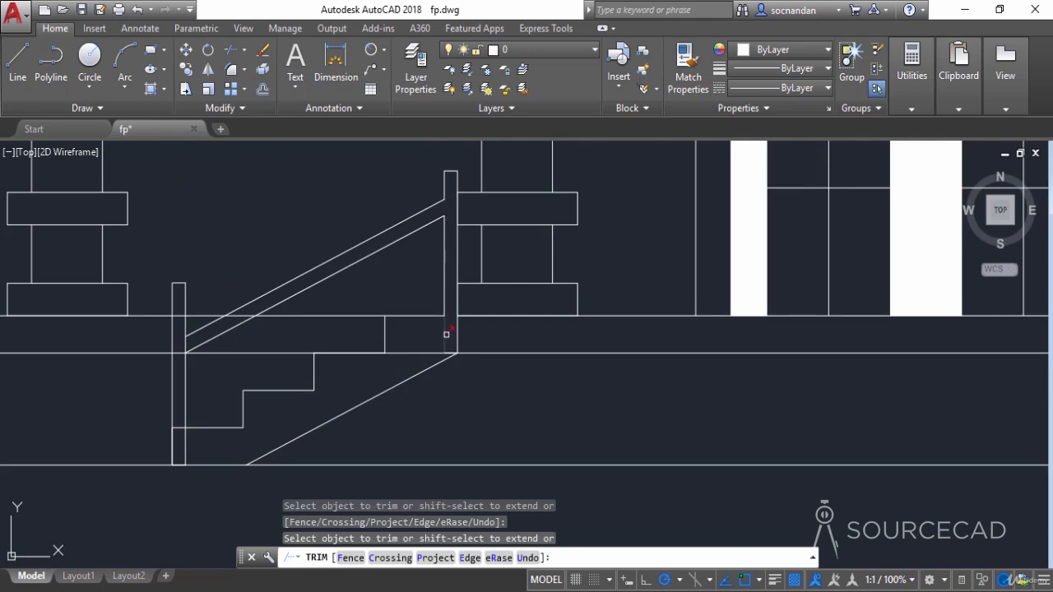
pyautogui.click(427, 353)
pyautogui.click(458, 297)
pyautogui.click(302, 438)
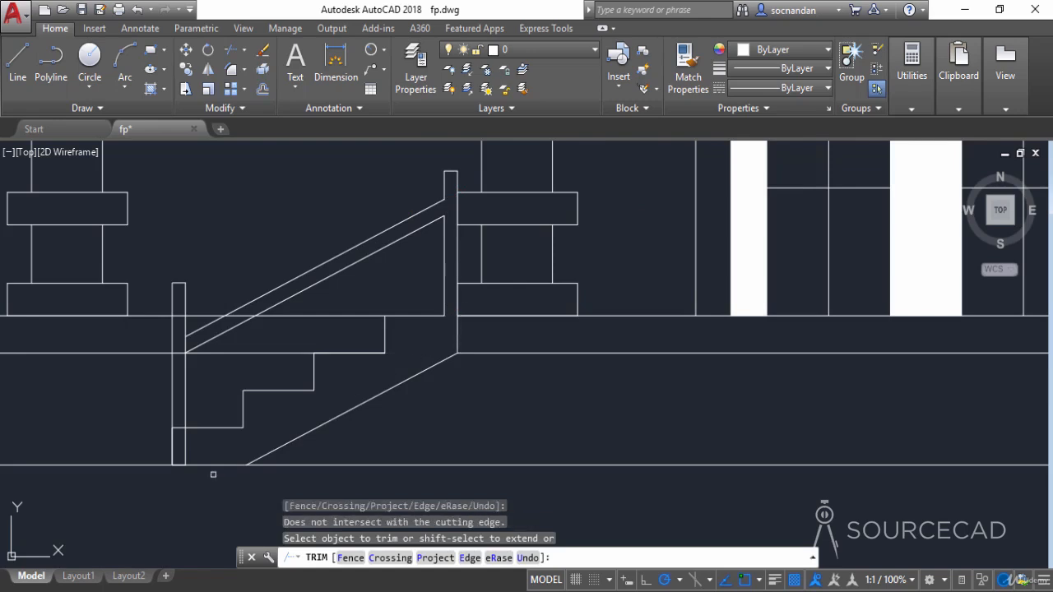
pyautogui.click(181, 427)
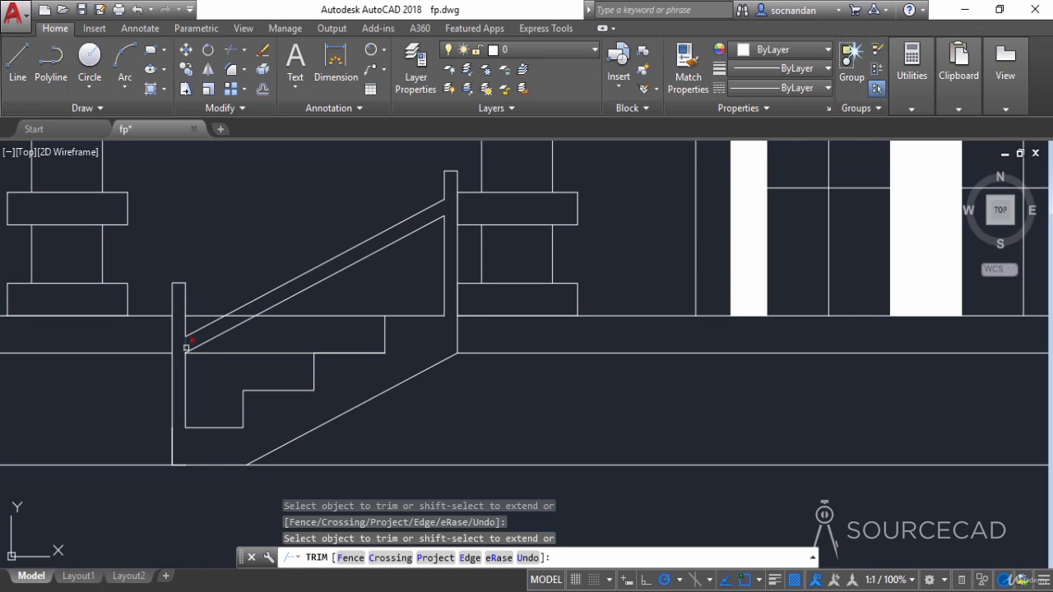
# Step: Trim the porch's upper line between the two handrail lines and finish trimming
pyautogui.rightClick(418, 412)
pyautogui.click(334, 333)
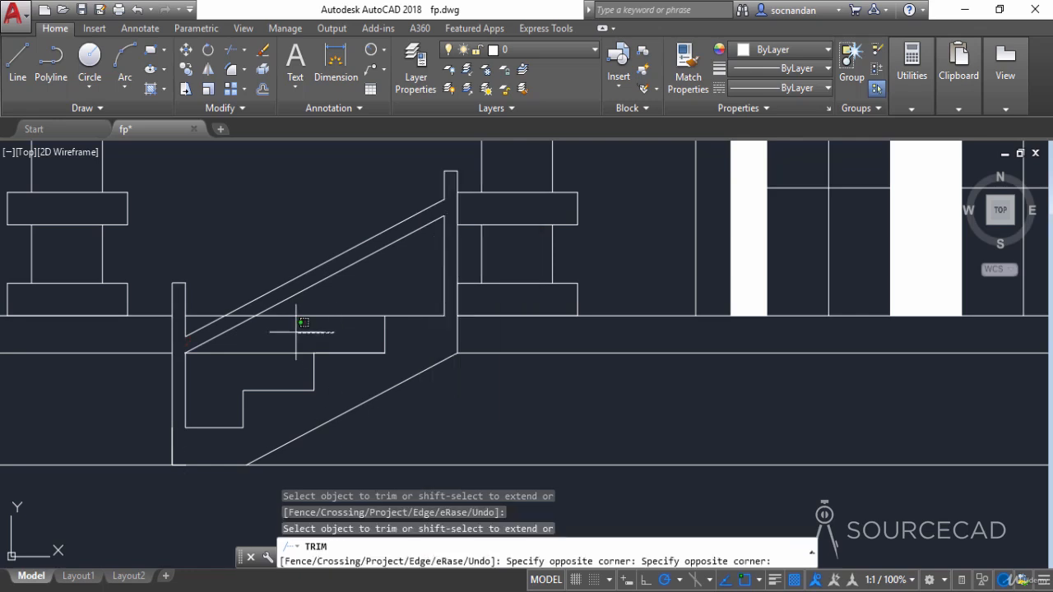
pyautogui.click(269, 334)
pyautogui.click(244, 316)
pyautogui.rightClick(242, 279)
pyautogui.click(250, 289)
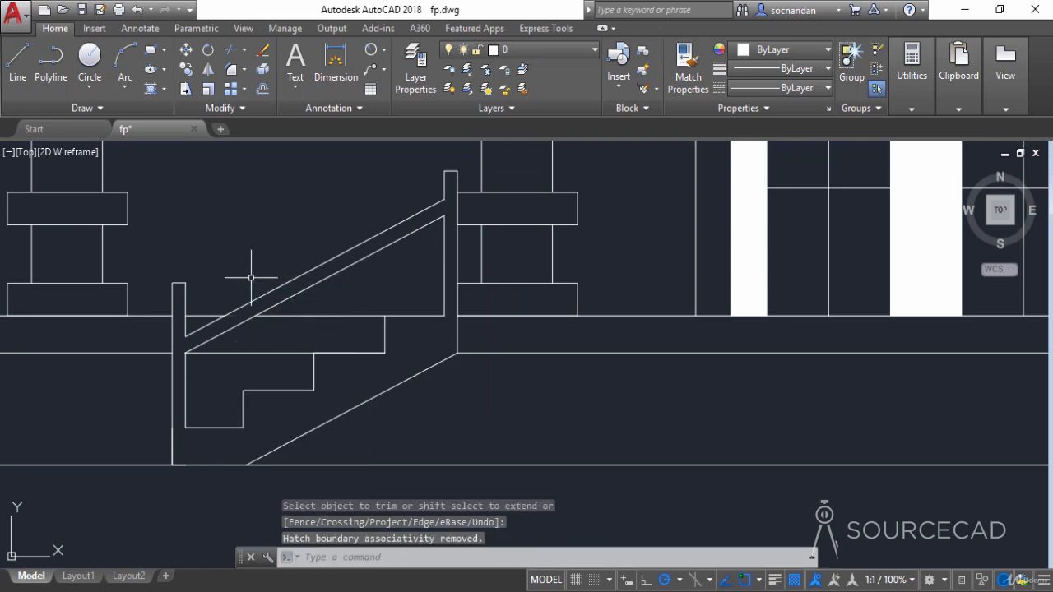
# Step: Draw an upright rectangle as a chimney on the main roof's top line, a short distance in from the roof's right end
pyautogui.scroll(-2, 333, 399)
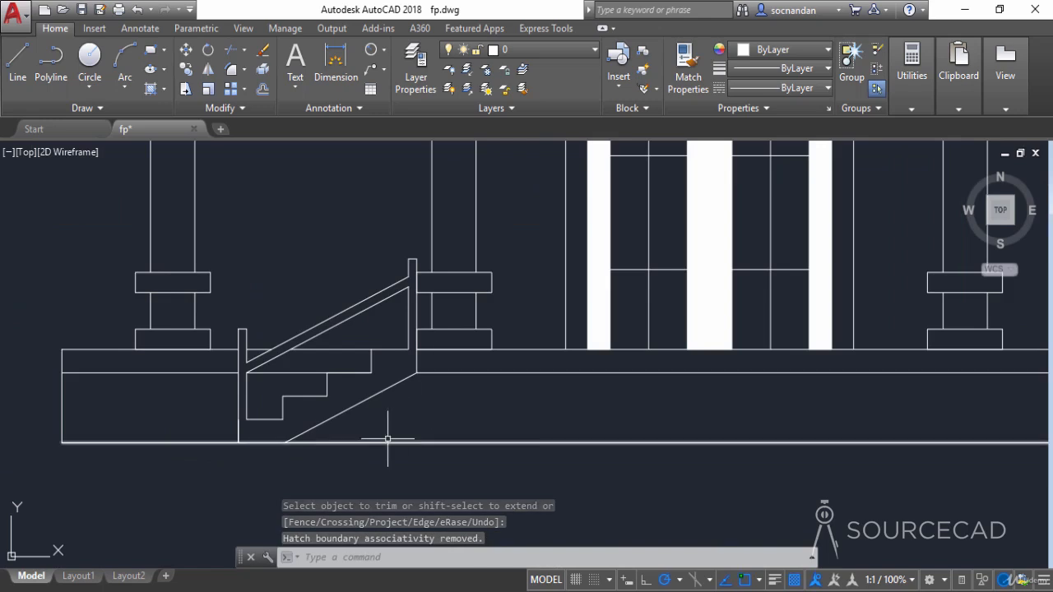
pyautogui.moveTo(466, 411); pyautogui.dragTo(318, 444, button='middle')
pyautogui.scroll(-2, 318, 446)
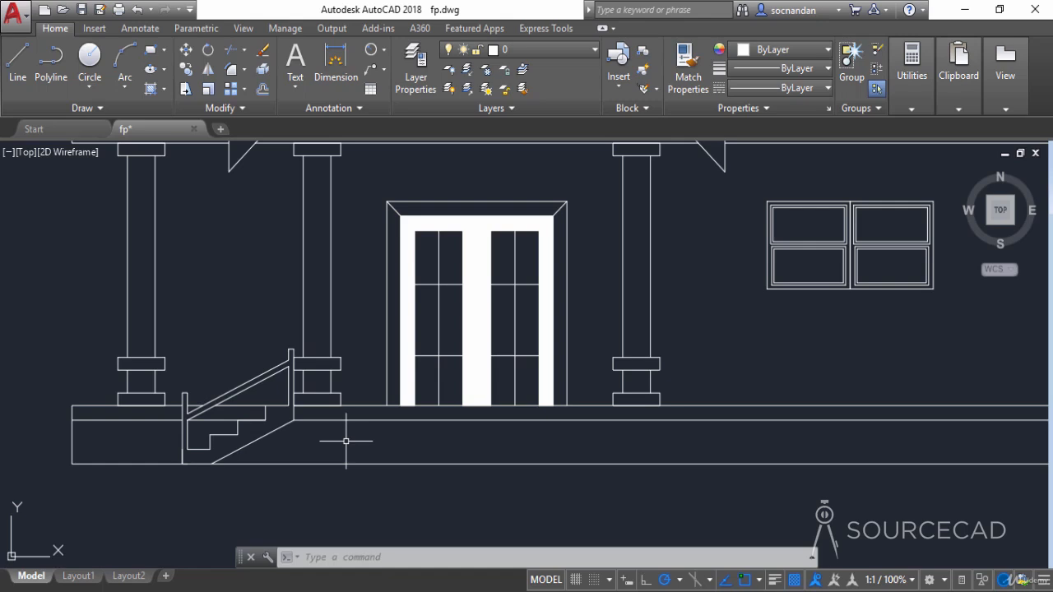
pyautogui.scroll(-4, 336, 431)
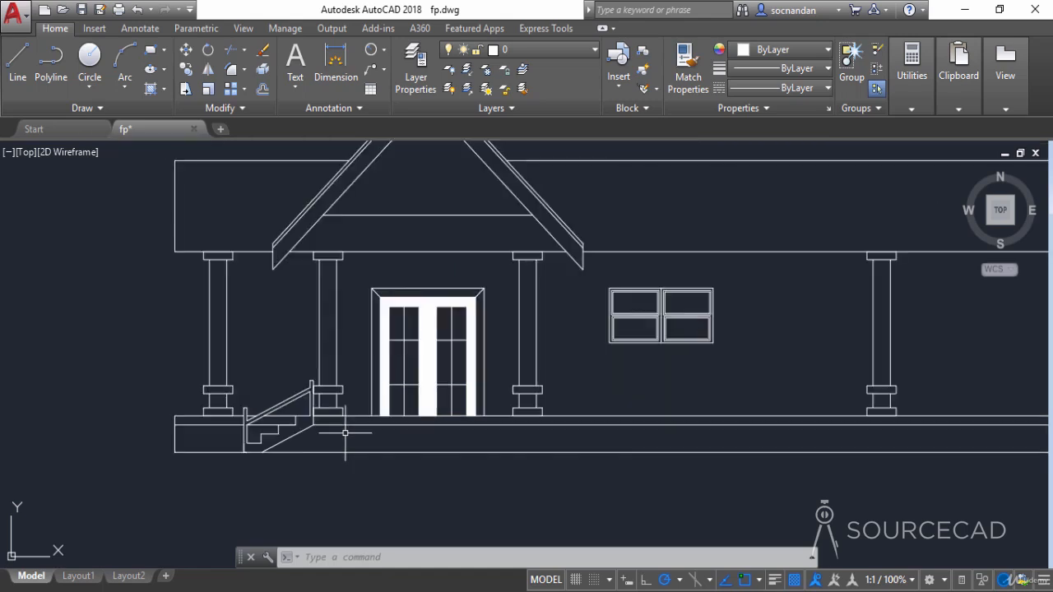
pyautogui.scroll(2, 581, 315)
pyautogui.moveTo(625, 333); pyautogui.dragTo(475, 349, button='middle')
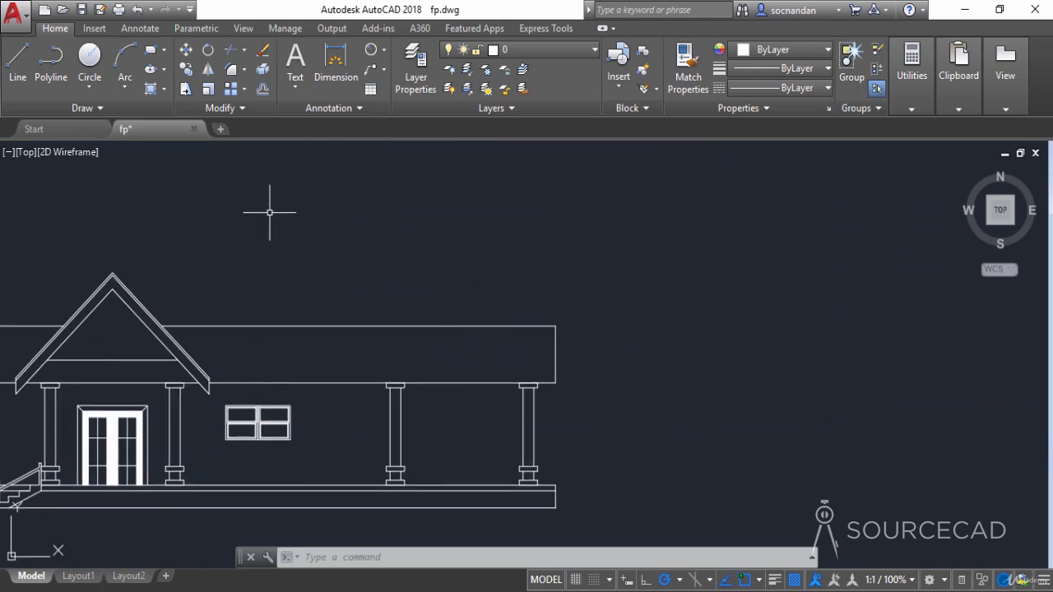
pyautogui.click(150, 54)
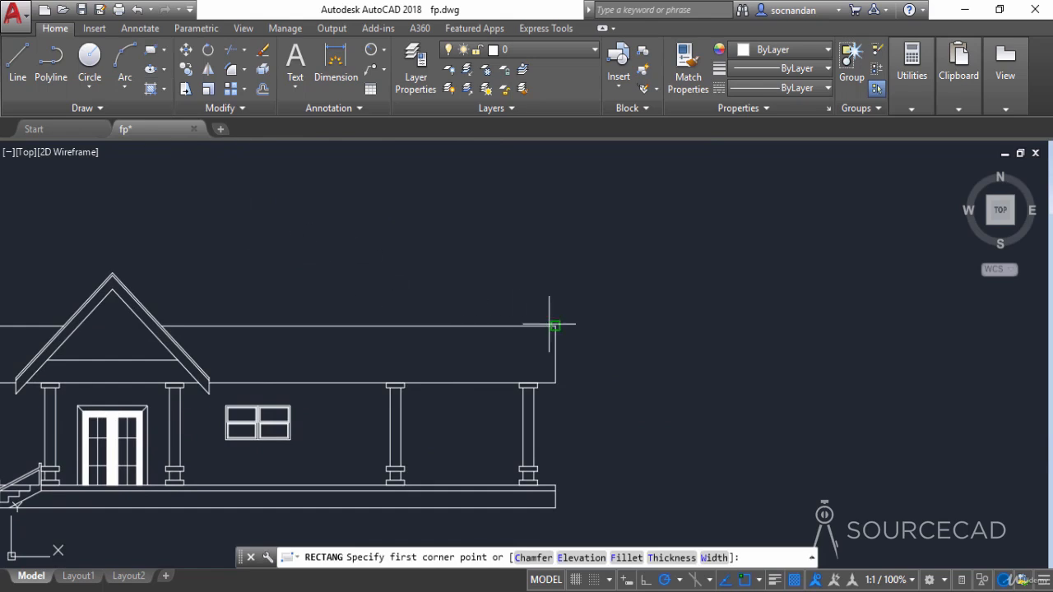
pyautogui.click(496, 326)
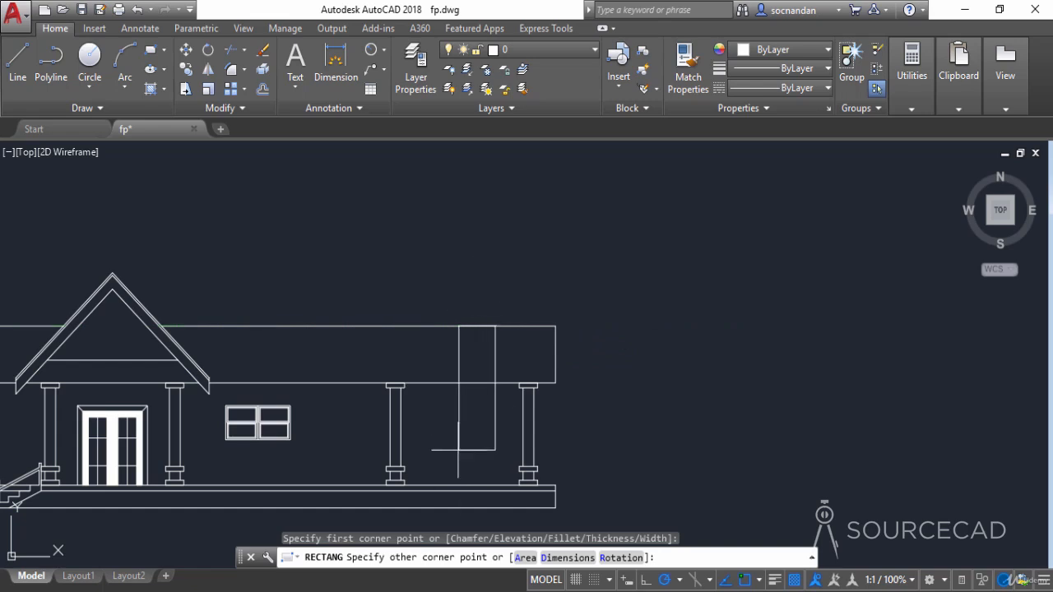
pyautogui.click(458, 258)
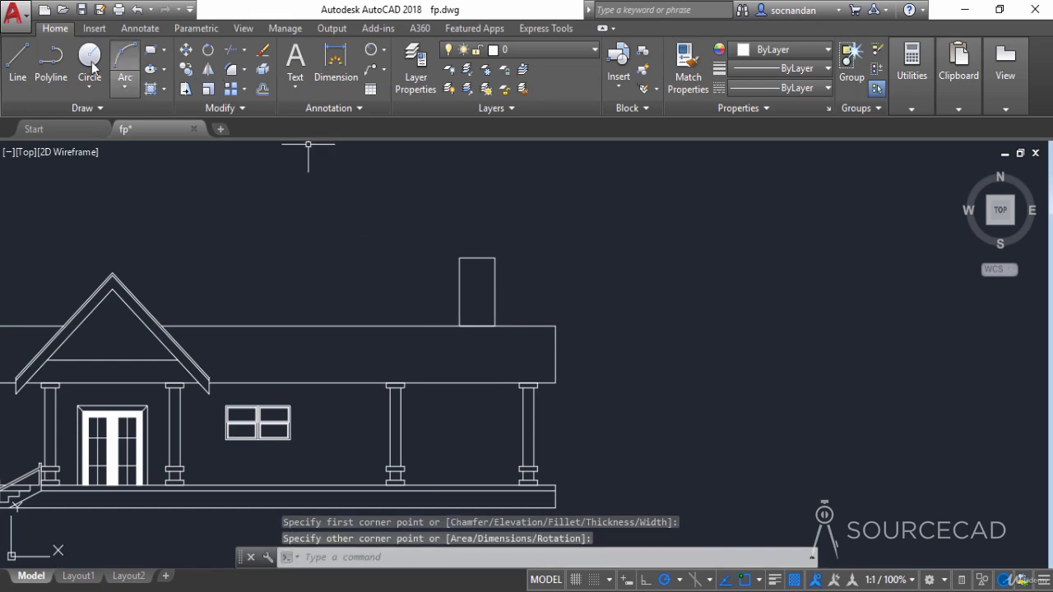
# Step: Draw a thin horizontal rectangle about 5'-6" wide as a chimney cap, starting at the chimney's upper left corner
pyautogui.click(151, 49)
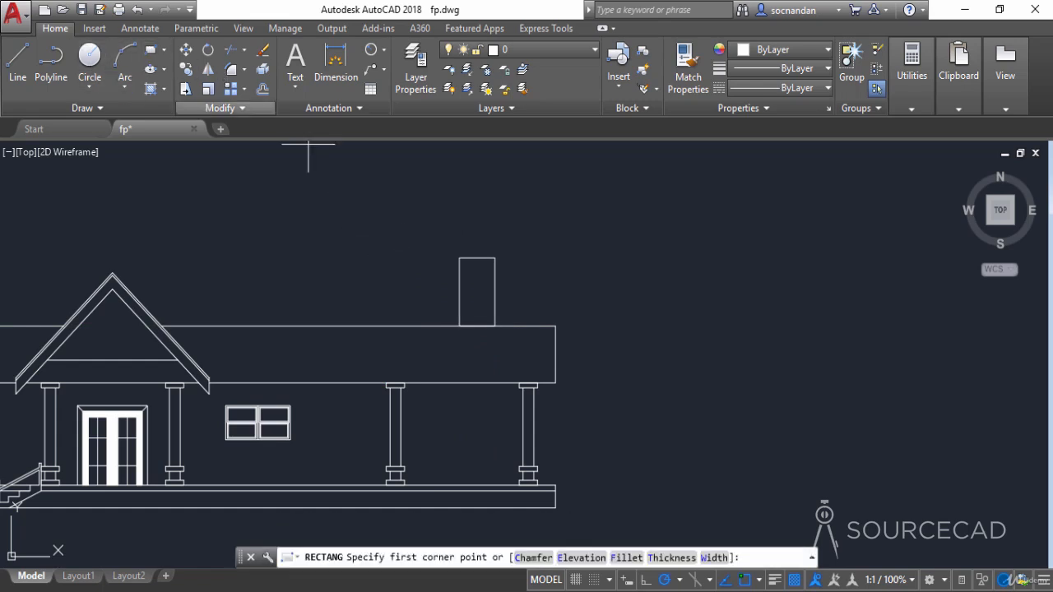
pyautogui.click(460, 257)
pyautogui.scroll(4, 518, 257)
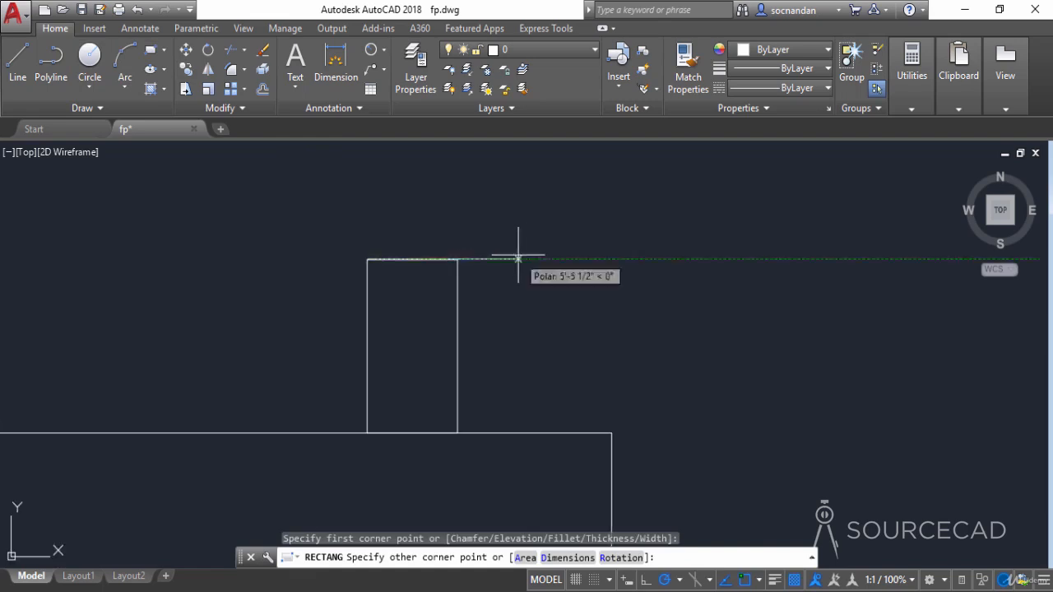
pyautogui.click(521, 246)
# Step: Move the chimney cap by the midpoint of its lower edge to the midpoint of the chimney's top edge
pyautogui.click(529, 266)
pyautogui.click(470, 203)
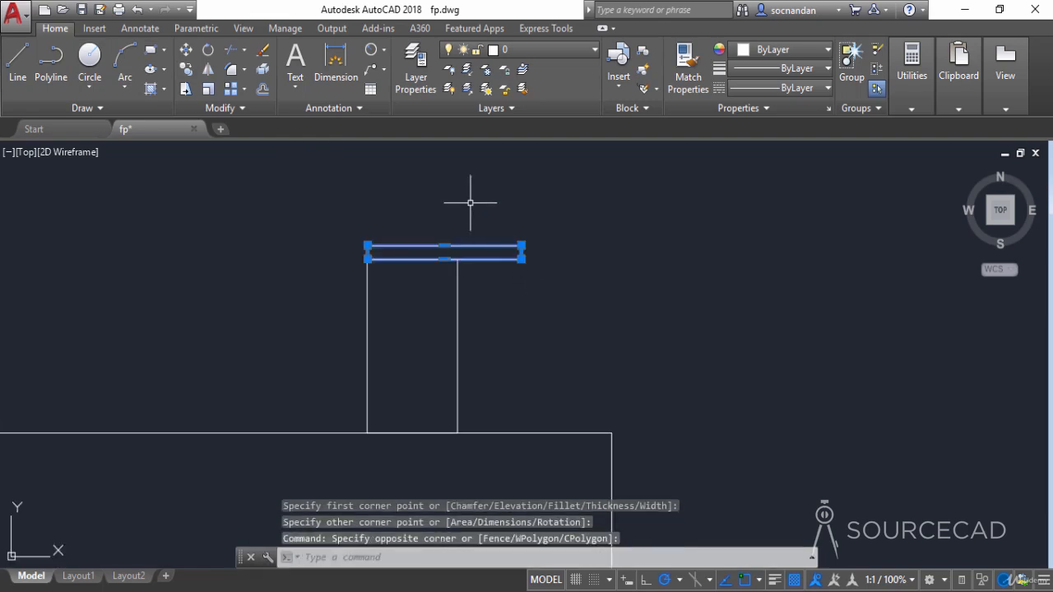
pyautogui.click(186, 50)
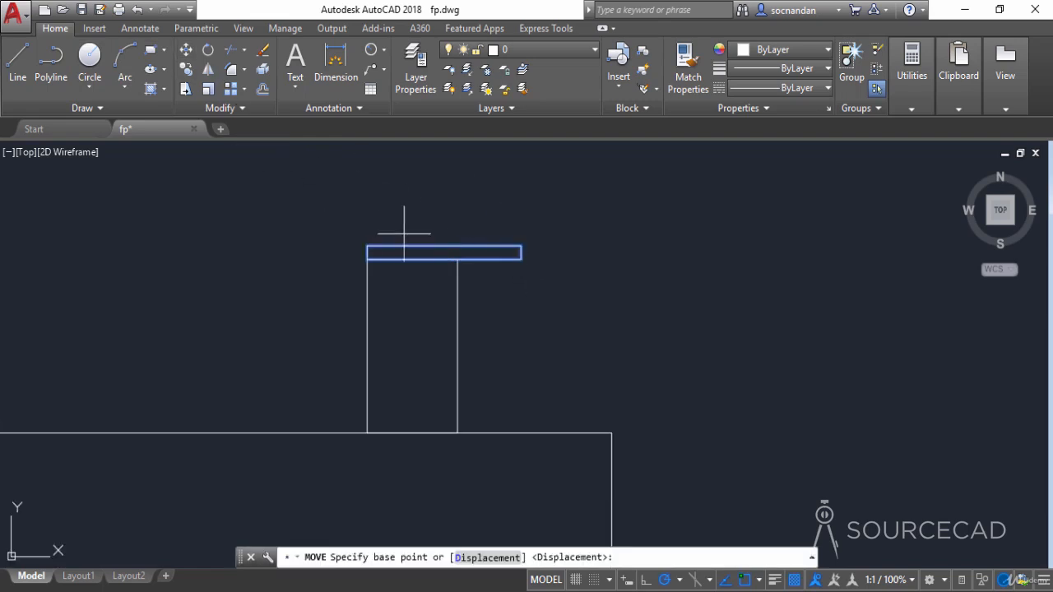
pyautogui.click(444, 260)
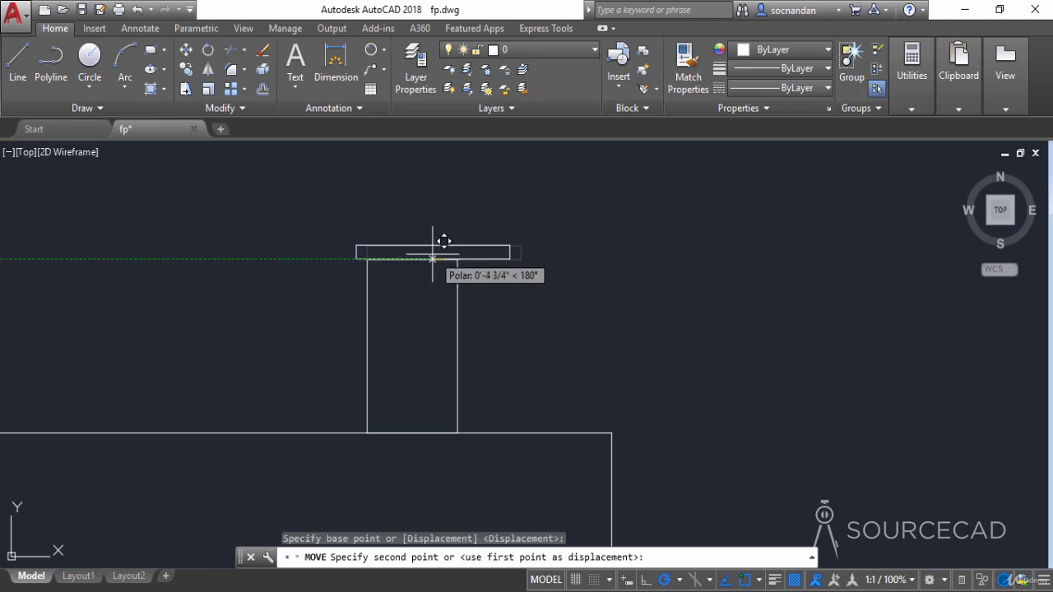
pyautogui.click(414, 260)
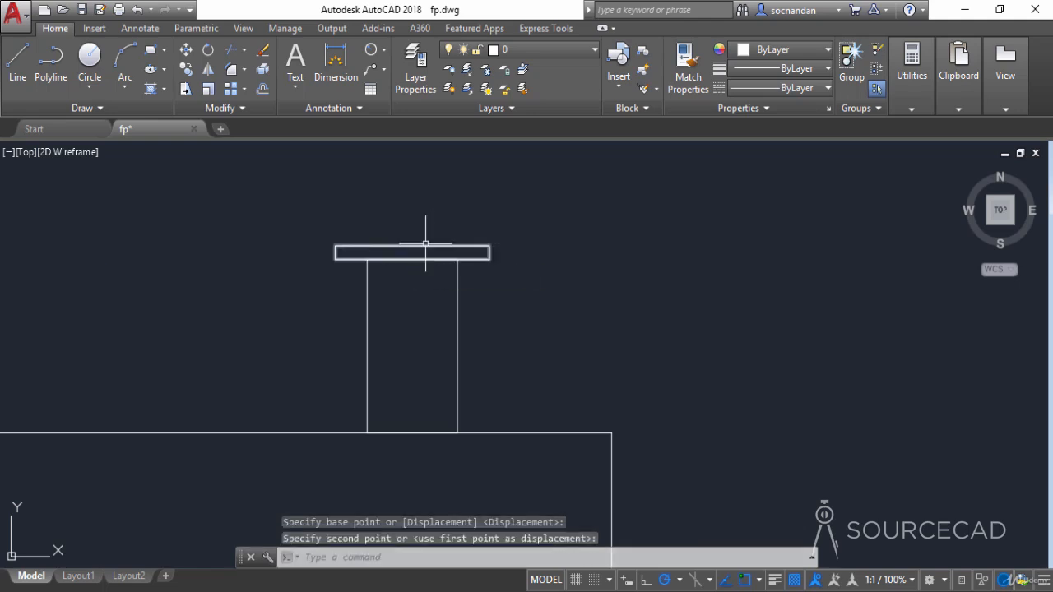
# Step: Copy the chimney cap straight up by about 1'-7 1/2", using its upper left corner as the base point
pyautogui.click(412, 247)
pyautogui.click(186, 70)
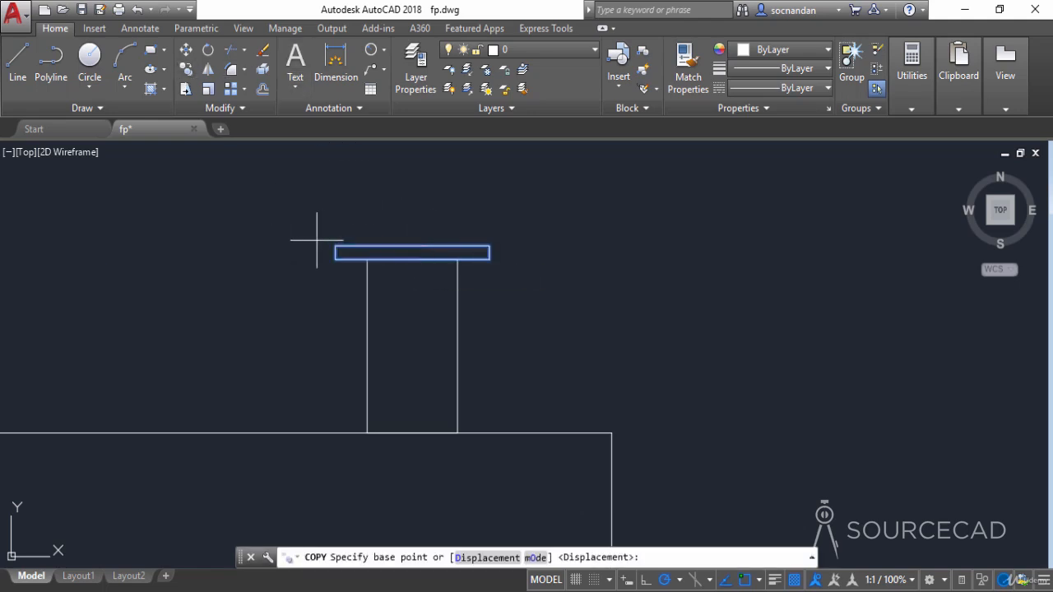
pyautogui.click(335, 246)
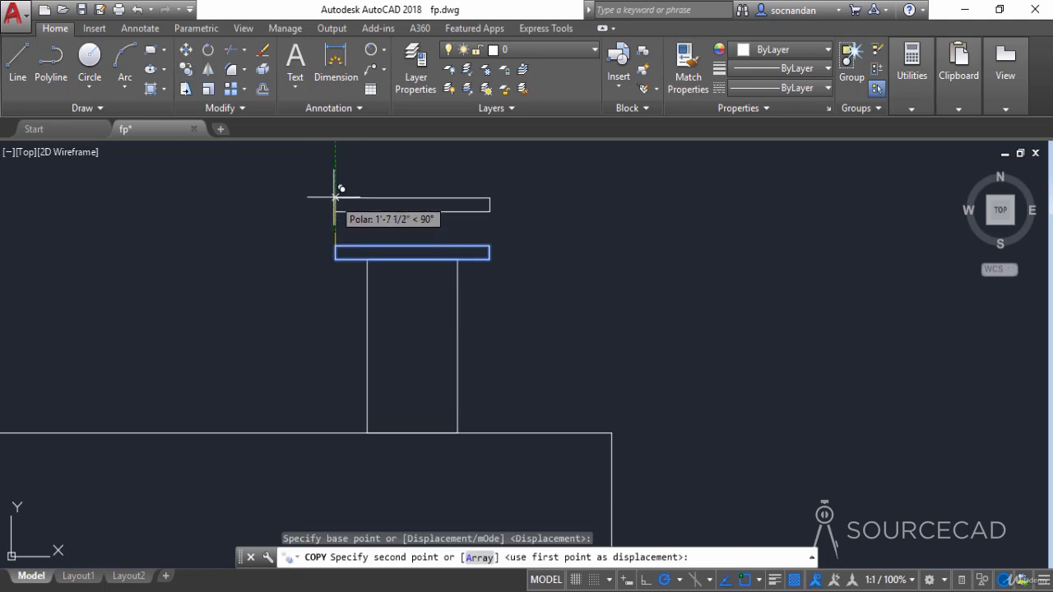
pyautogui.click(335, 198)
pyautogui.press('Return')
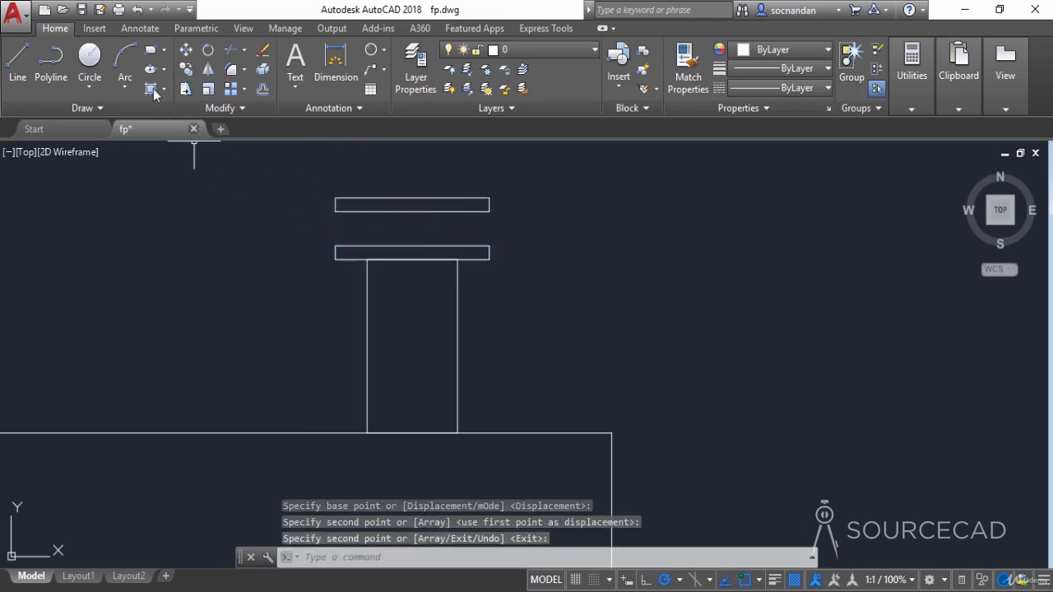
# Step: Draw a short vertical line near the left end of the caps, from the upper cap's lower edge to the lower cap's top edge
pyautogui.click(17, 61)
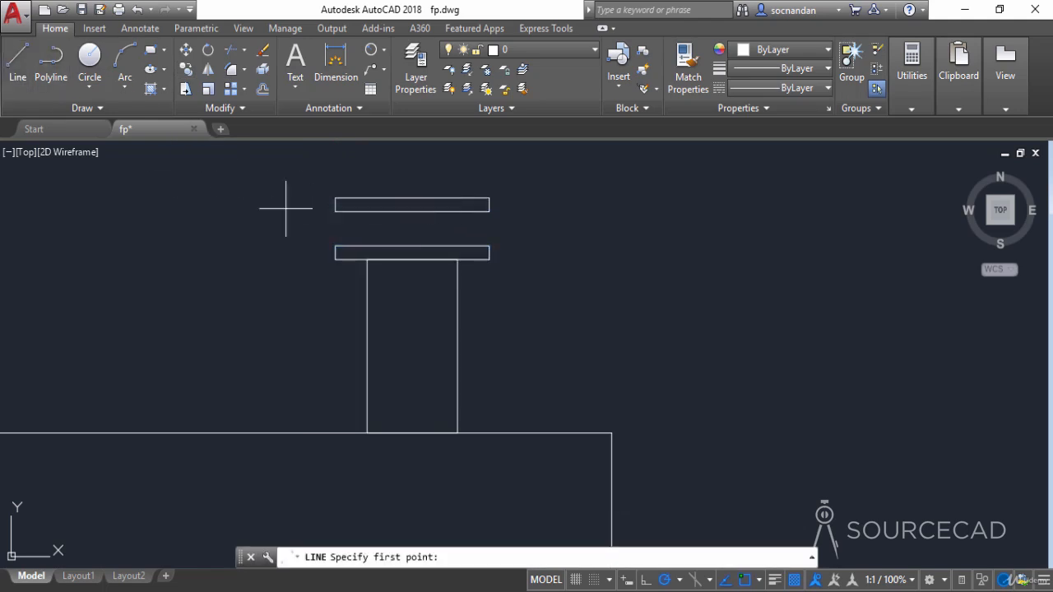
pyautogui.click(354, 212)
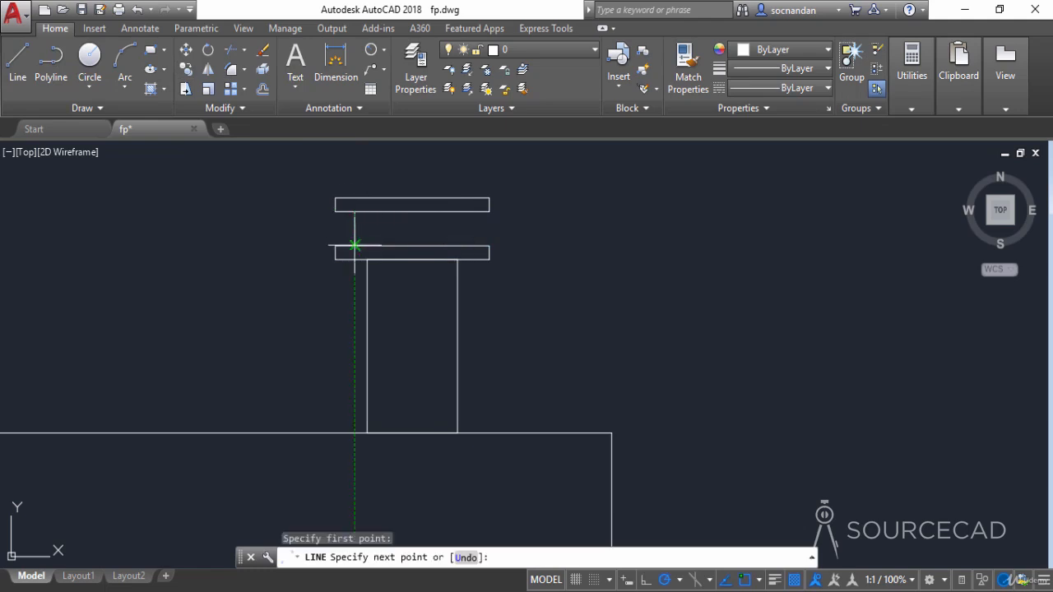
pyautogui.click(354, 245)
pyautogui.rightClick(301, 225)
pyautogui.click(337, 237)
# Step: Mirror the short vertical line about the vertical axis through the caps' midpoints, keeping the original line
pyautogui.click(363, 229)
pyautogui.click(330, 229)
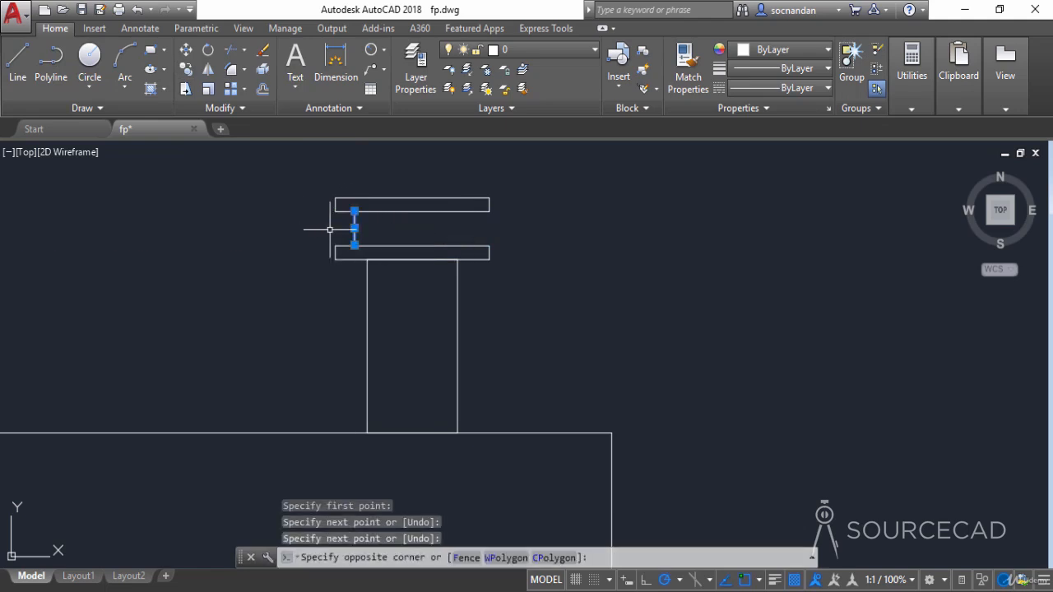
pyautogui.click(208, 69)
pyautogui.click(412, 211)
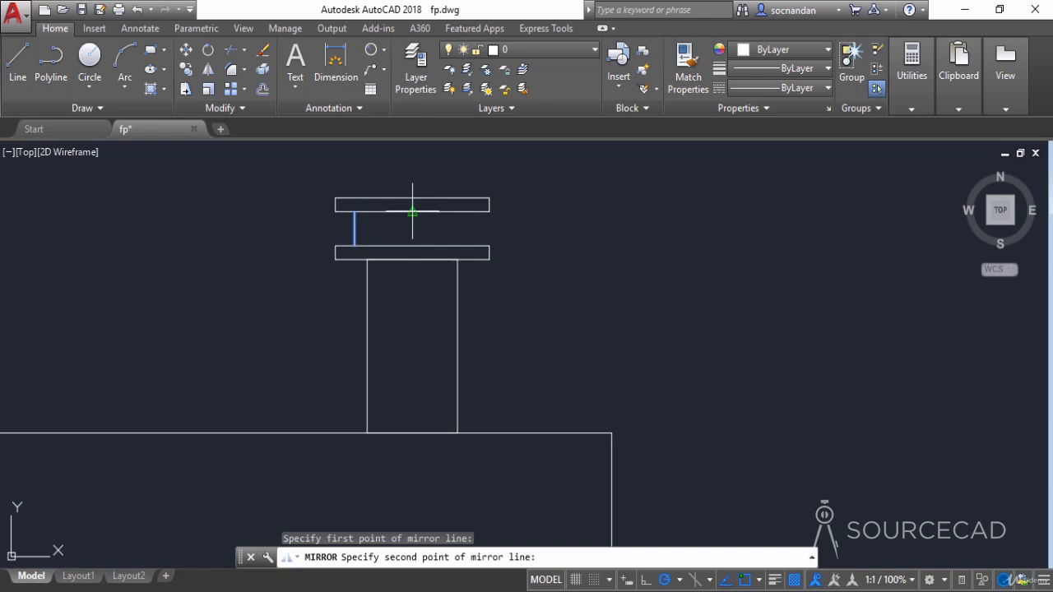
pyautogui.click(412, 246)
pyautogui.rightClick(422, 230)
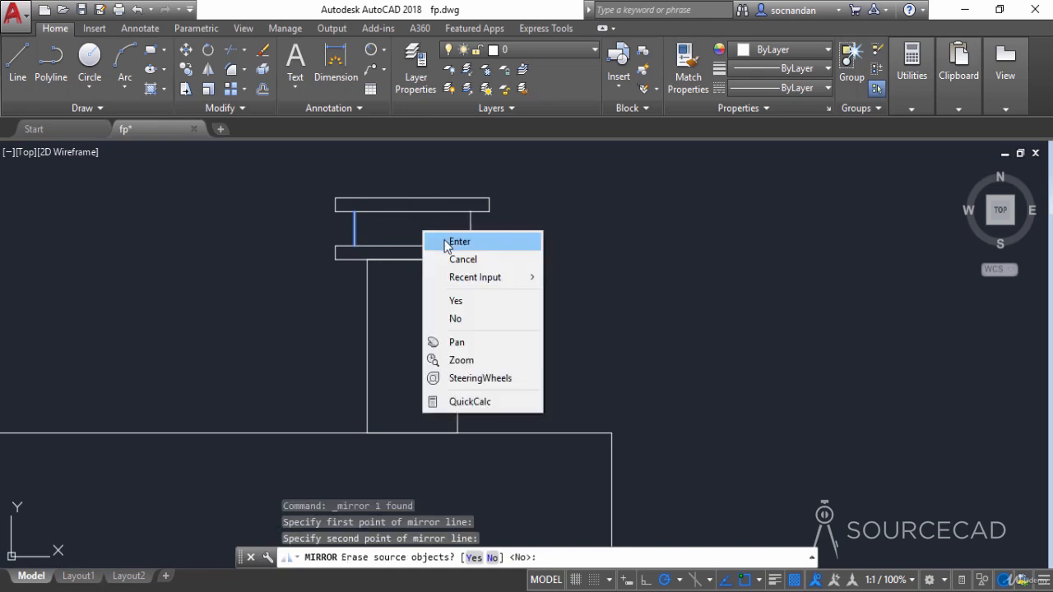
pyautogui.click(448, 238)
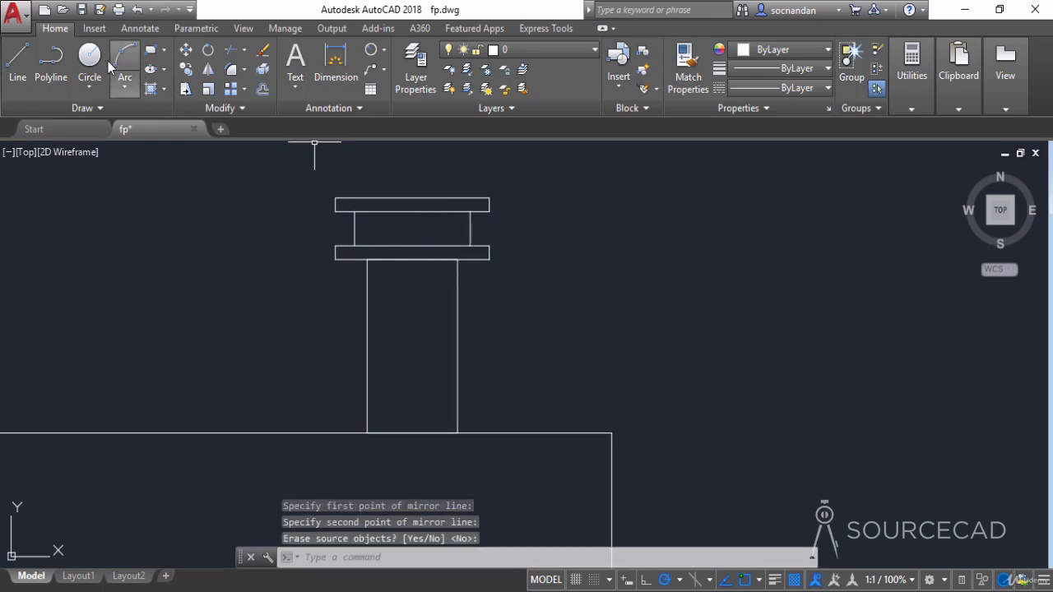
# Step: Draw a vertical centre line between the two caps, from the upper cap's lower midpoint to the lower cap's top midpoint
pyautogui.click(17, 62)
pyautogui.click(412, 211)
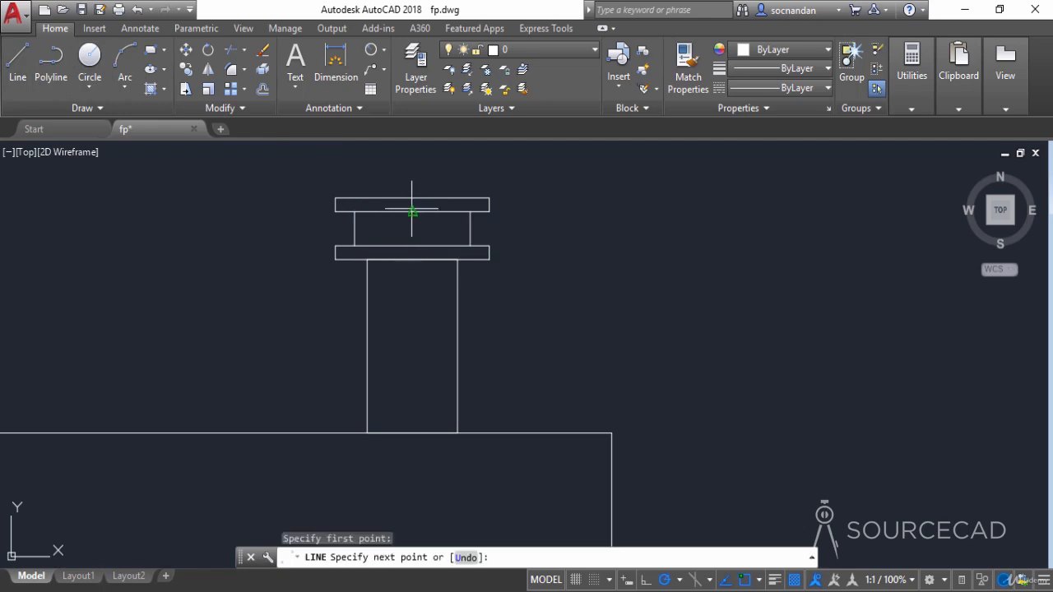
pyautogui.click(412, 245)
pyautogui.rightClick(442, 230)
pyautogui.click(467, 238)
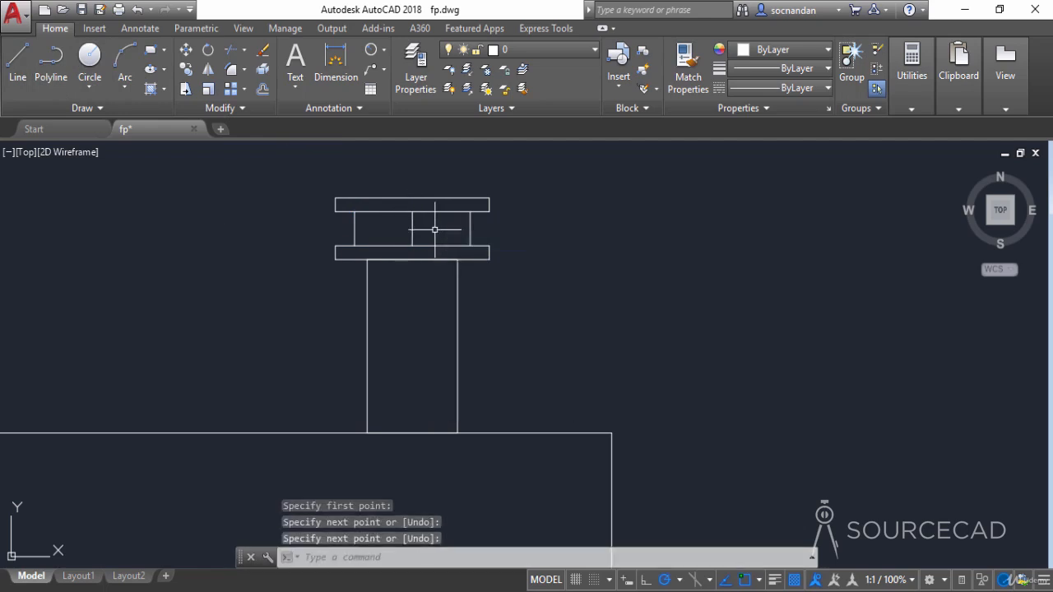
# Step: Offset the centre line between the chimney caps by 3" to both sides
pyautogui.scroll(2, 434, 230)
pyautogui.click(262, 89)
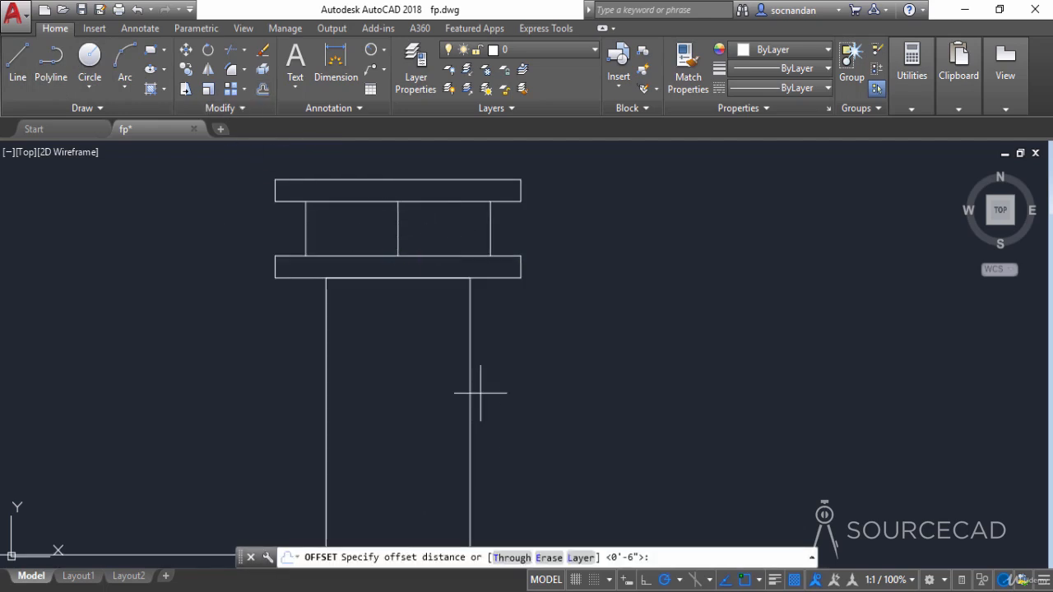
pyautogui.write('3"')
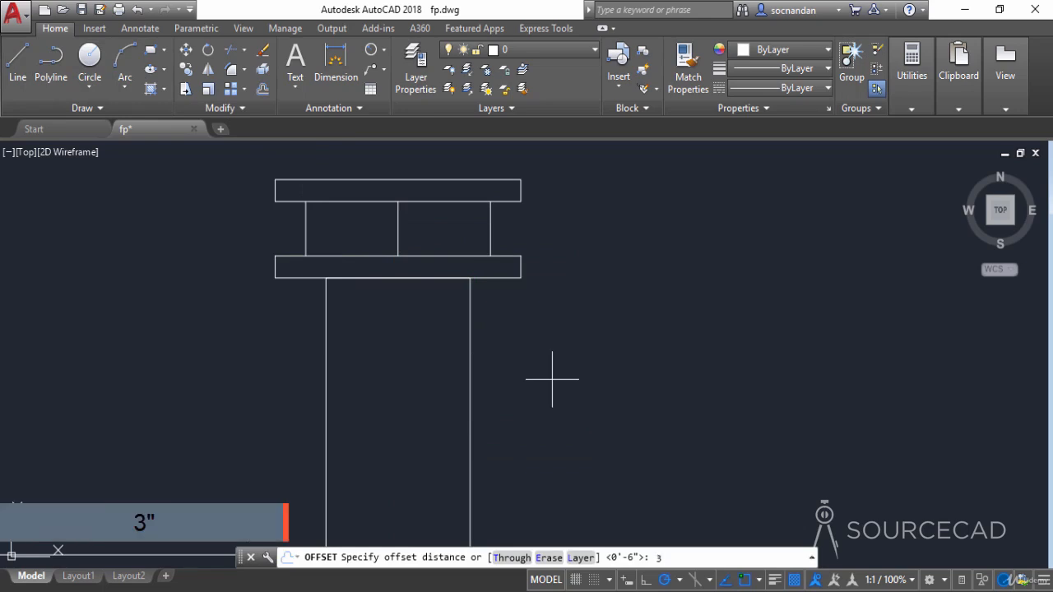
pyautogui.press('Return')
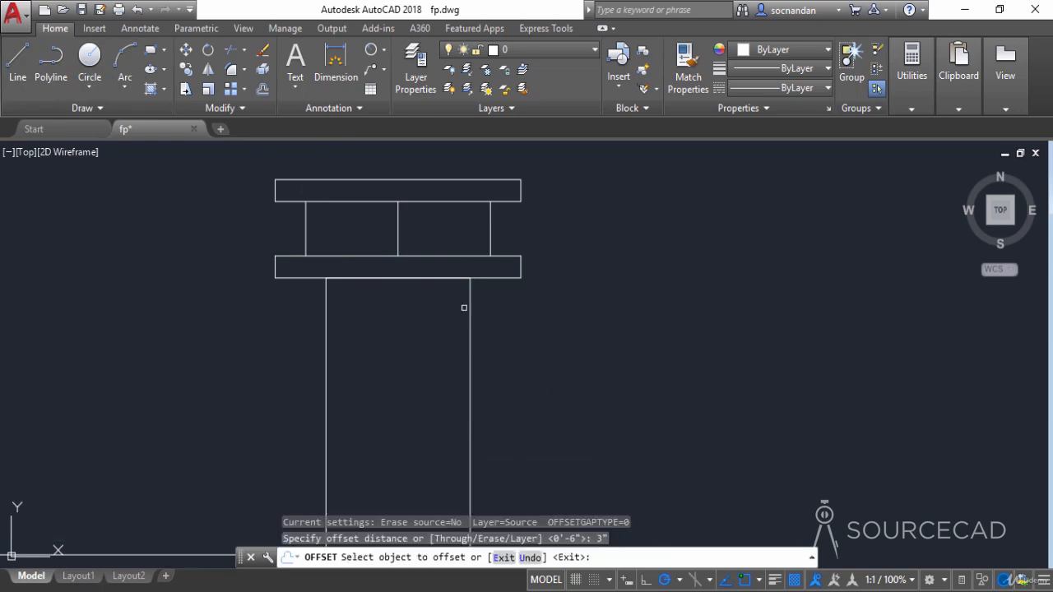
pyautogui.click(408, 237)
pyautogui.click(400, 226)
pyautogui.click(388, 235)
pyautogui.click(396, 221)
pyautogui.click(437, 225)
pyautogui.rightClick(446, 224)
pyautogui.click(461, 236)
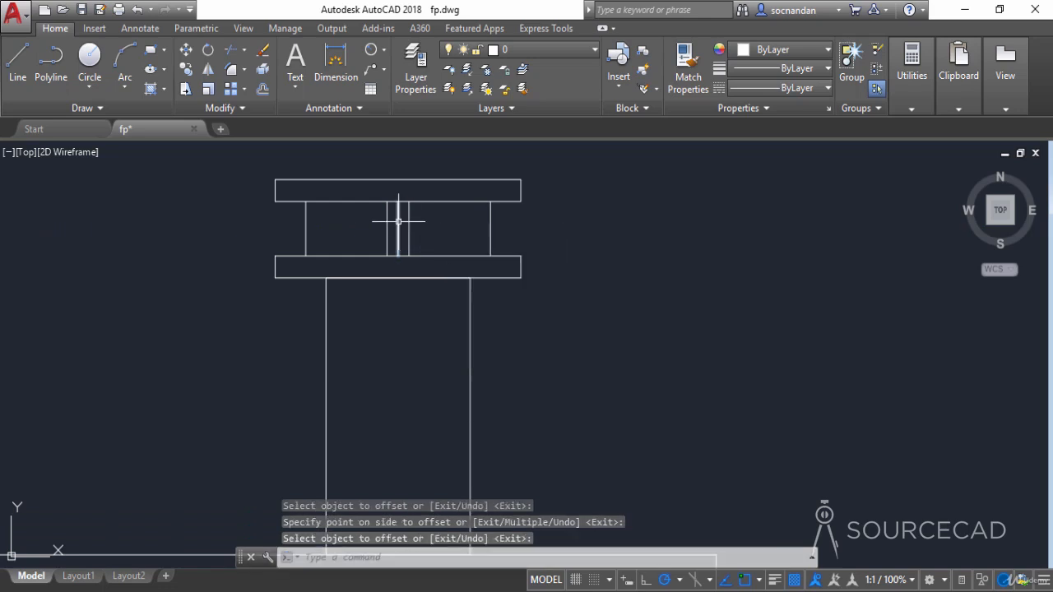
# Step: Erase the original centre line between the two offset lines in the chimney top
pyautogui.click(398, 210)
pyautogui.rightClick(430, 177)
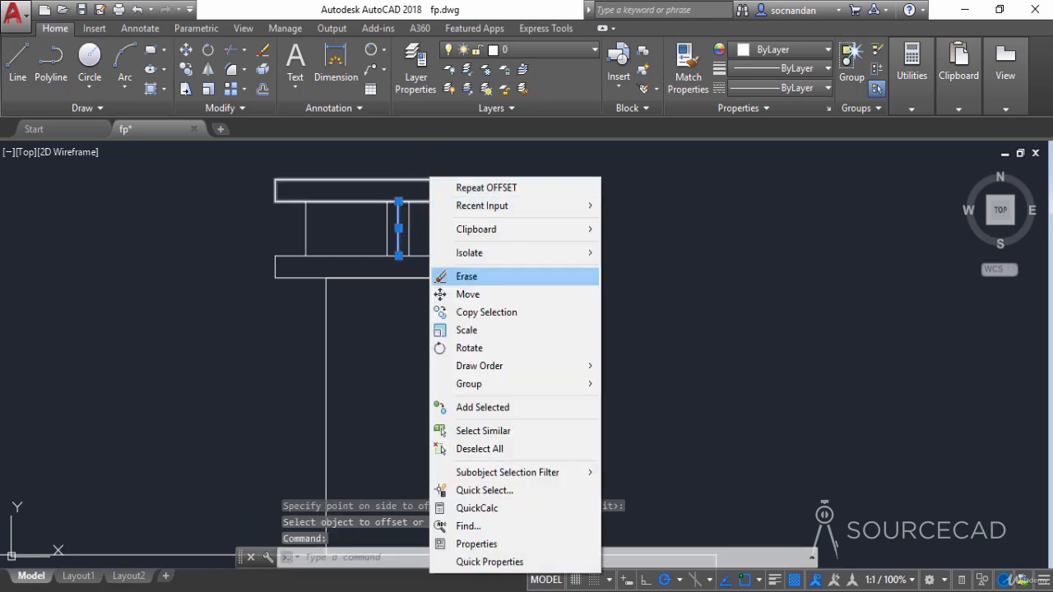
pyautogui.click(467, 277)
# Step: Stretch the chimney's upper part with its caps straight down by about 2'-4" to shorten the chimney
pyautogui.scroll(-7, 581, 258)
pyautogui.moveTo(653, 337); pyautogui.dragTo(693, 313, button='middle')
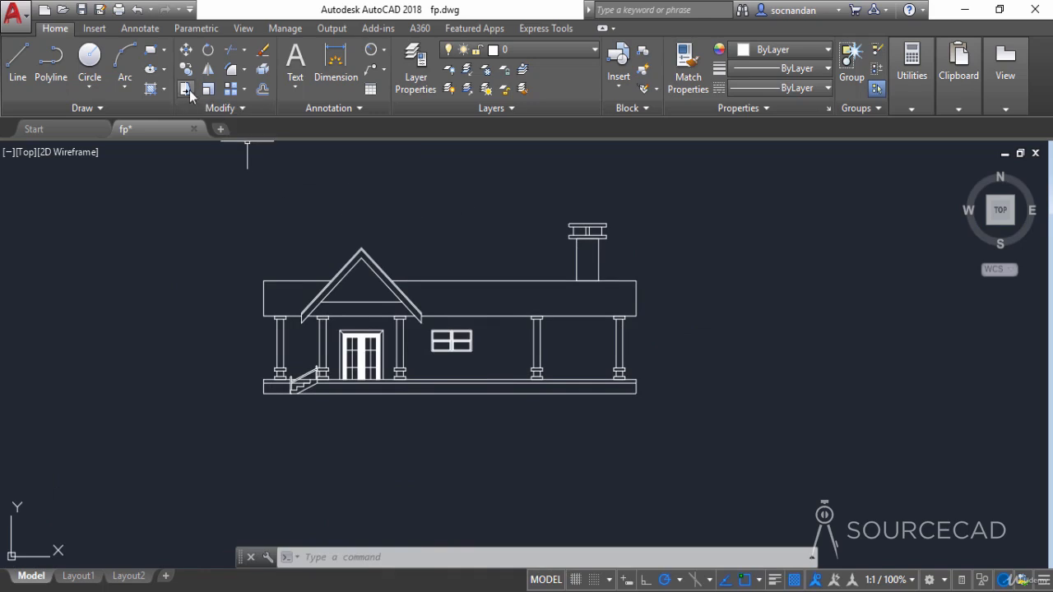
pyautogui.click(645, 278)
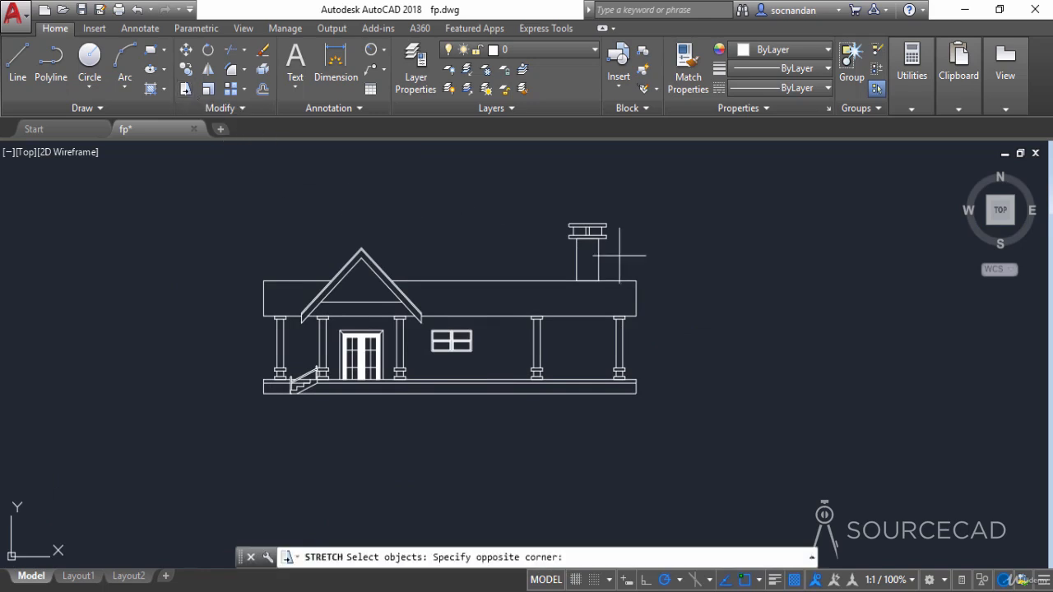
pyautogui.click(555, 195)
pyautogui.press('Return')
pyautogui.click(553, 189)
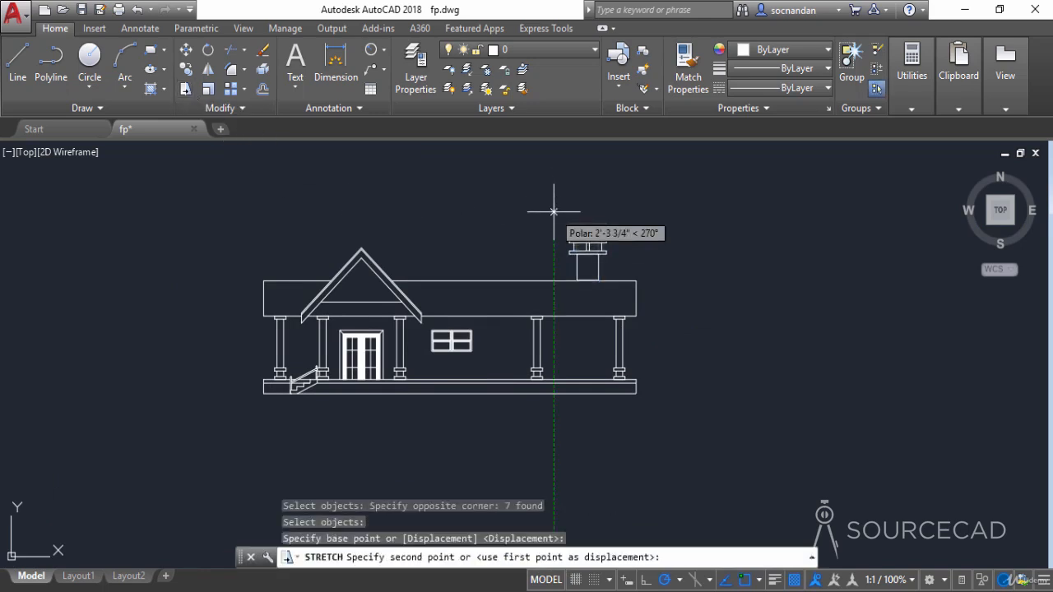
pyautogui.click(552, 213)
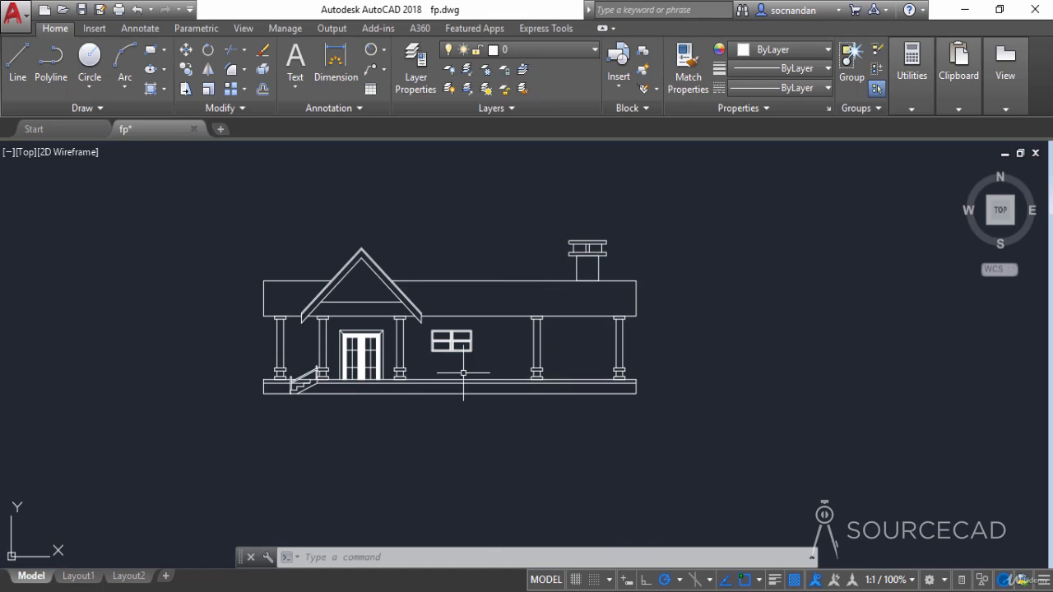
# Step: Draw a horizontal polyline rail between the facing edge midpoints of the first and second columns' upper base blocks
pyautogui.scroll(5, 332, 374)
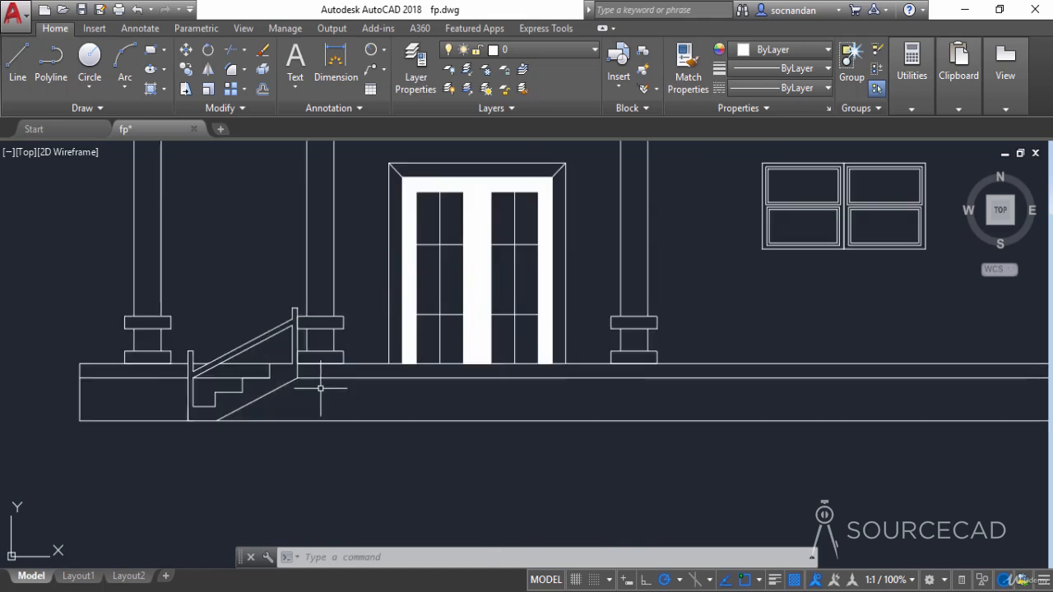
pyautogui.click(59, 82)
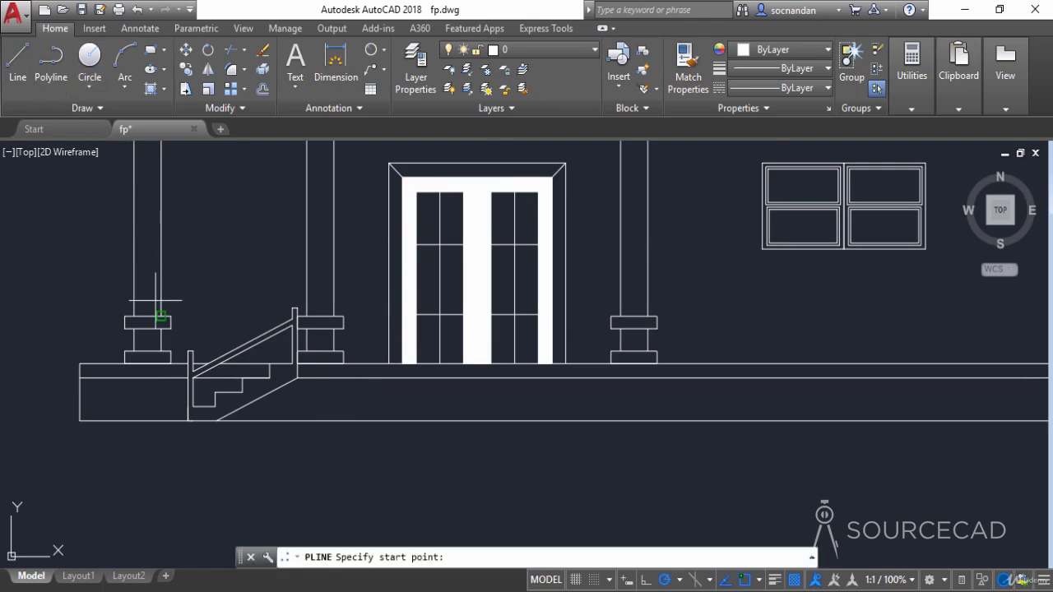
pyautogui.click(170, 324)
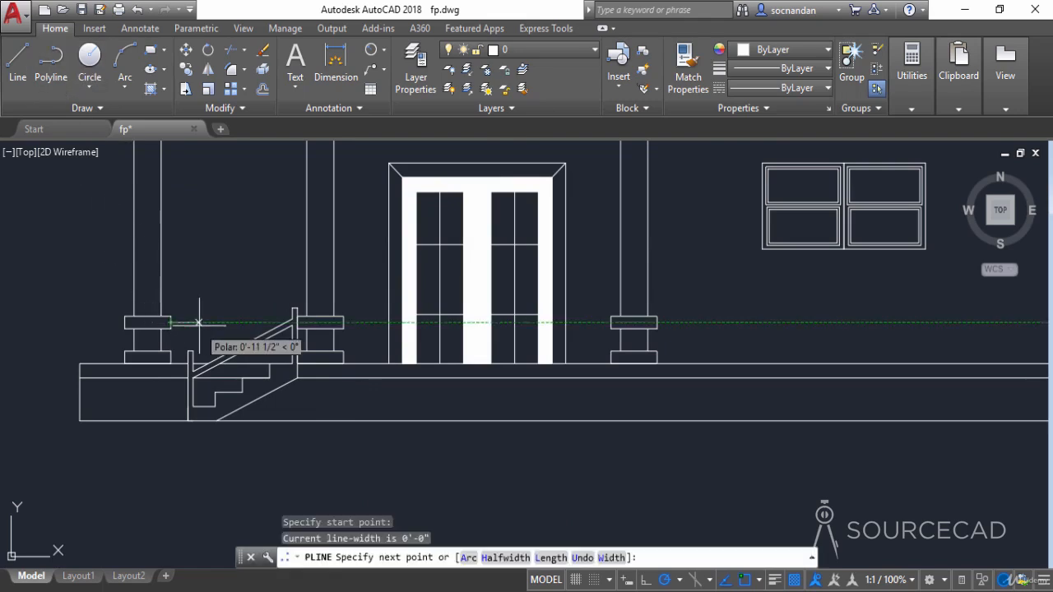
pyautogui.scroll(3, 293, 323)
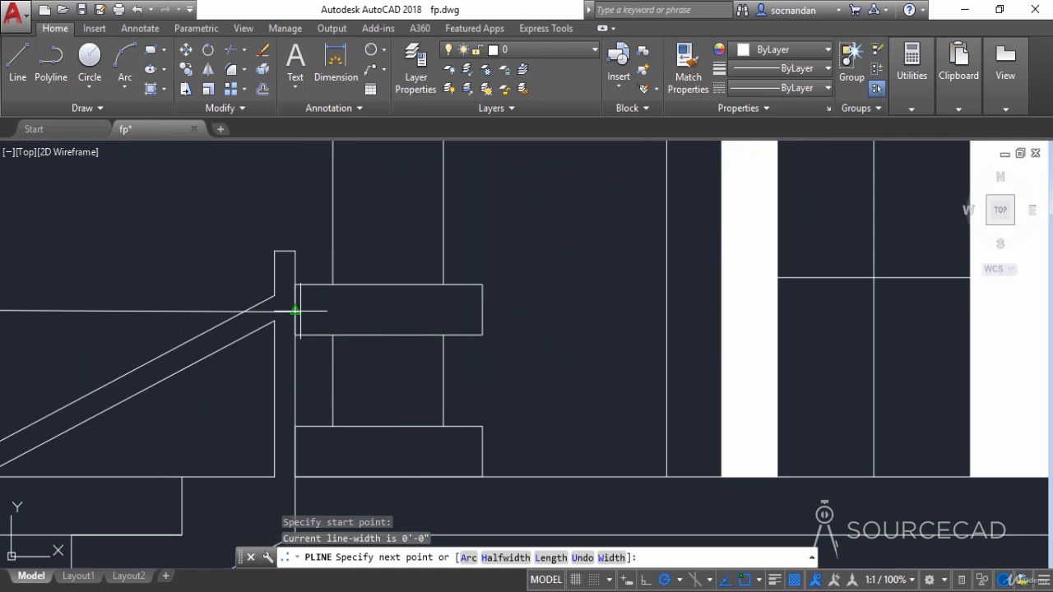
pyautogui.click(295, 309)
pyautogui.rightClick(327, 317)
pyautogui.click(338, 318)
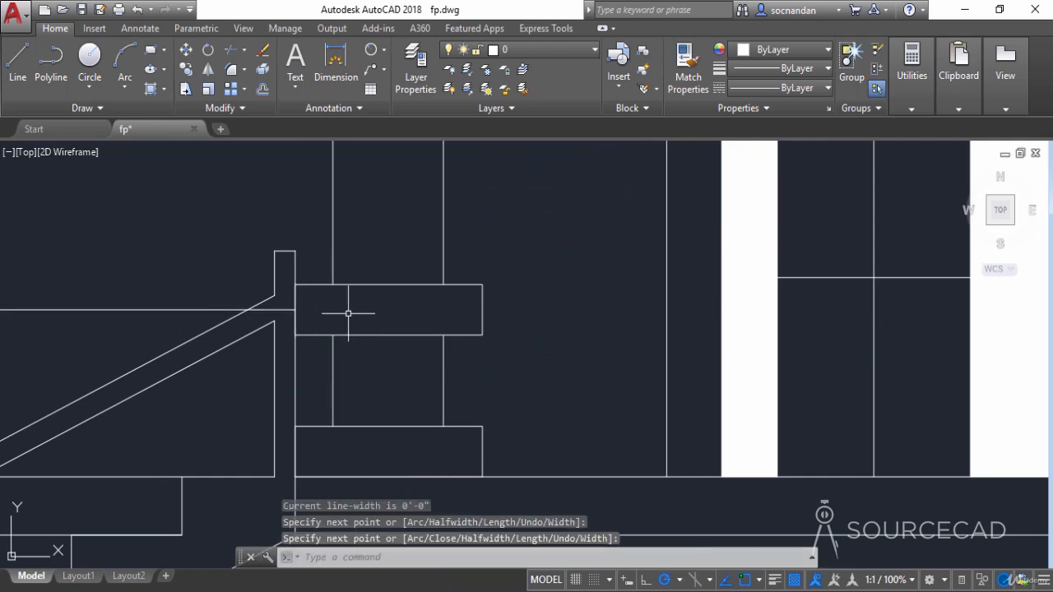
# Step: Draw a horizontal polyline rail across the door between the edge midpoints of the second and third columns' upper base blocks
pyautogui.write('pl')
pyautogui.press('Return')
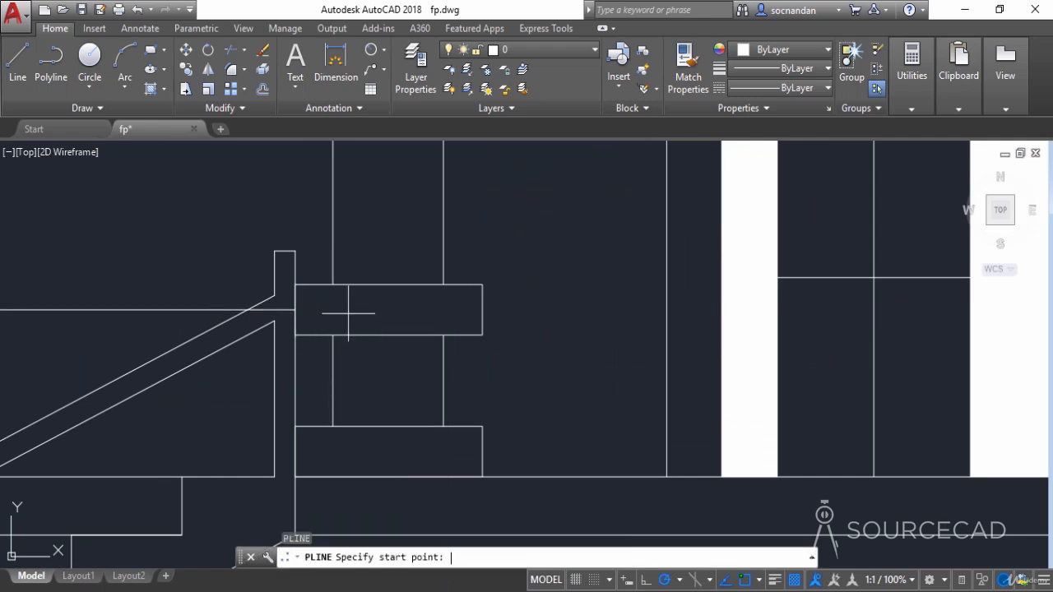
pyautogui.scroll(-4, 348, 313)
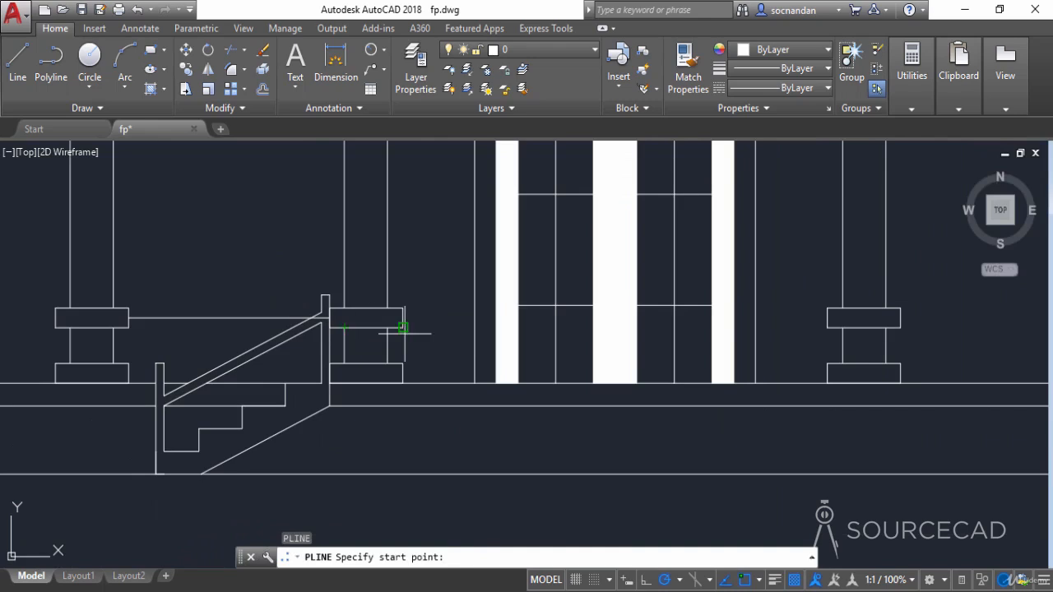
pyautogui.click(403, 318)
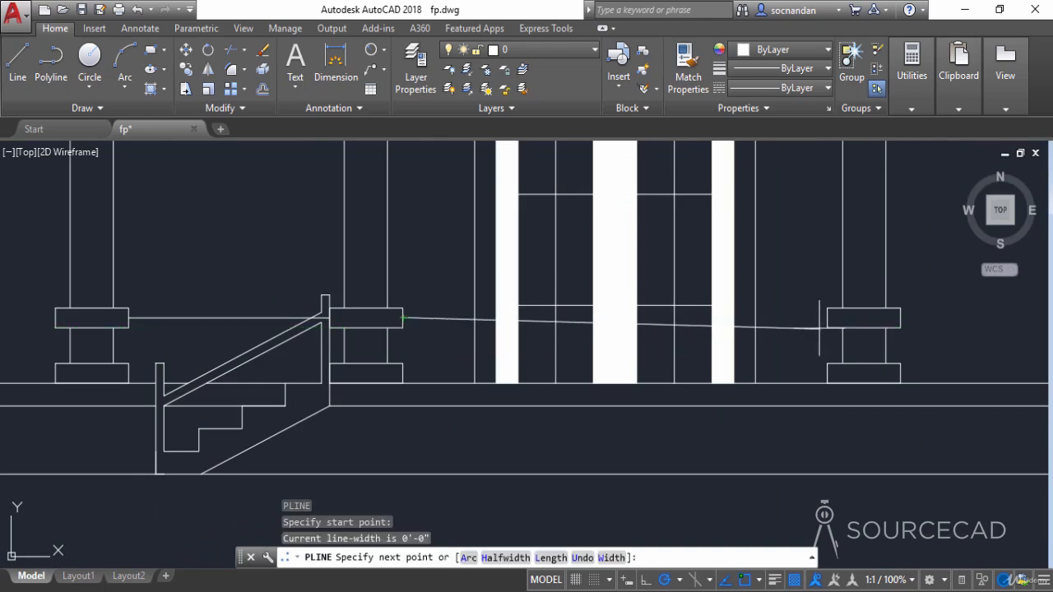
pyautogui.click(828, 318)
pyautogui.press('Return')
# Step: Draw lower polyline rails at mid-height of the bottom base blocks, from the first to the second column and from the second to the third
pyautogui.press('Return')
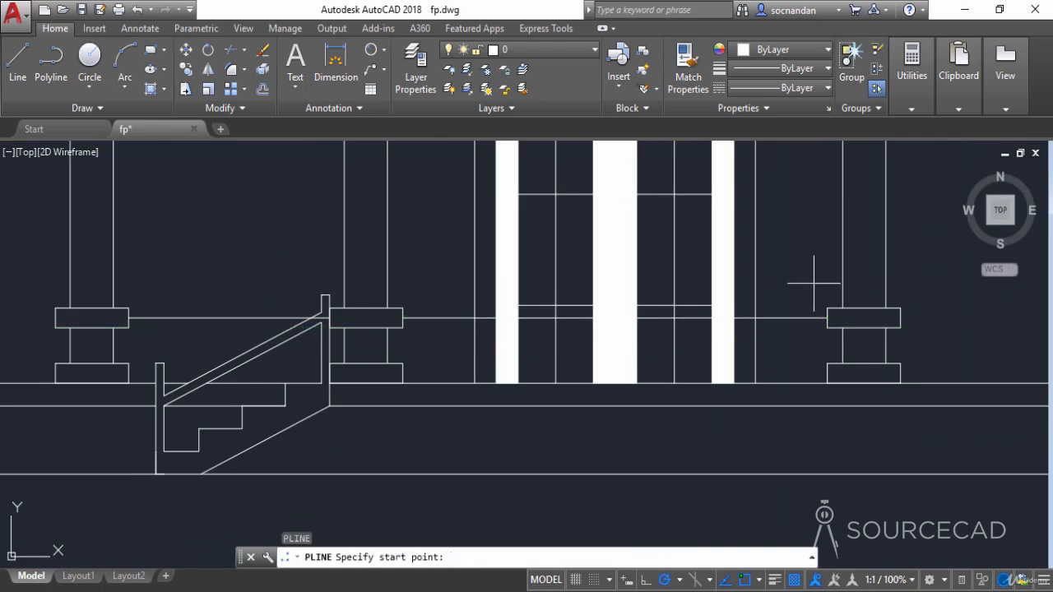
pyautogui.click(129, 374)
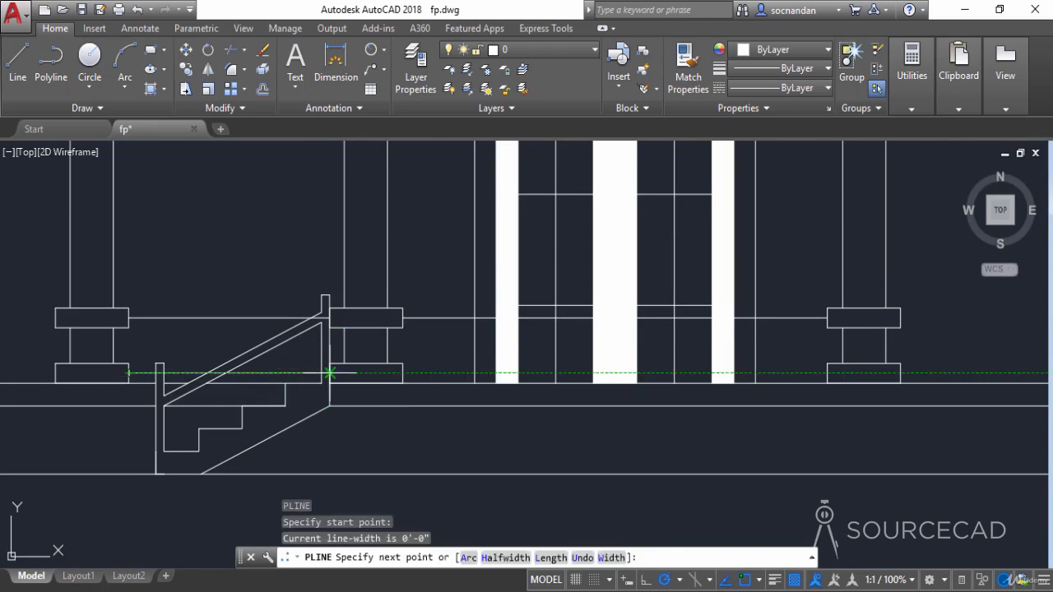
pyautogui.press('Return')
pyautogui.press('Return')
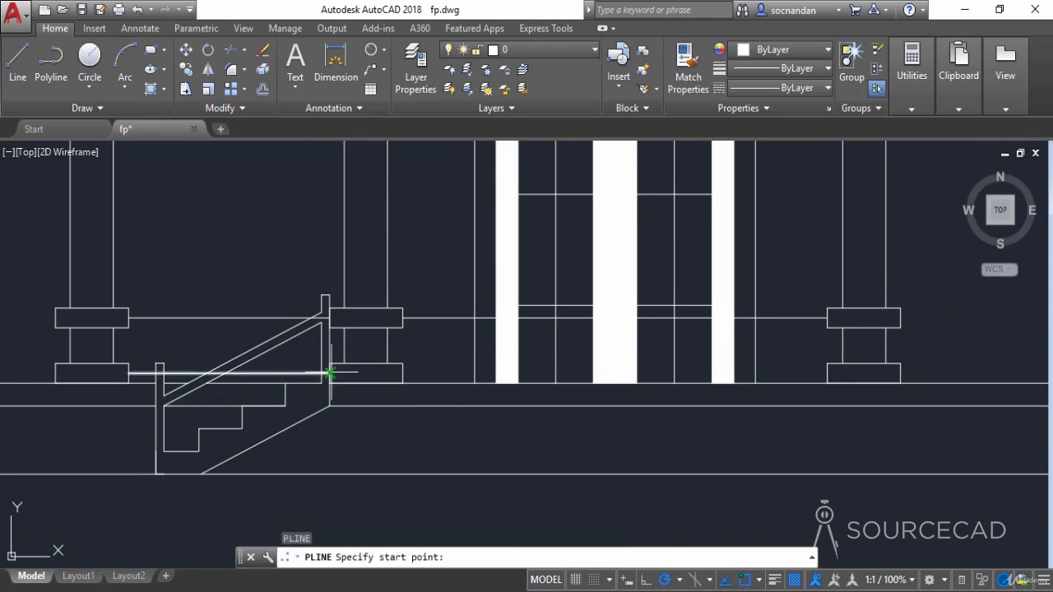
pyautogui.click(403, 373)
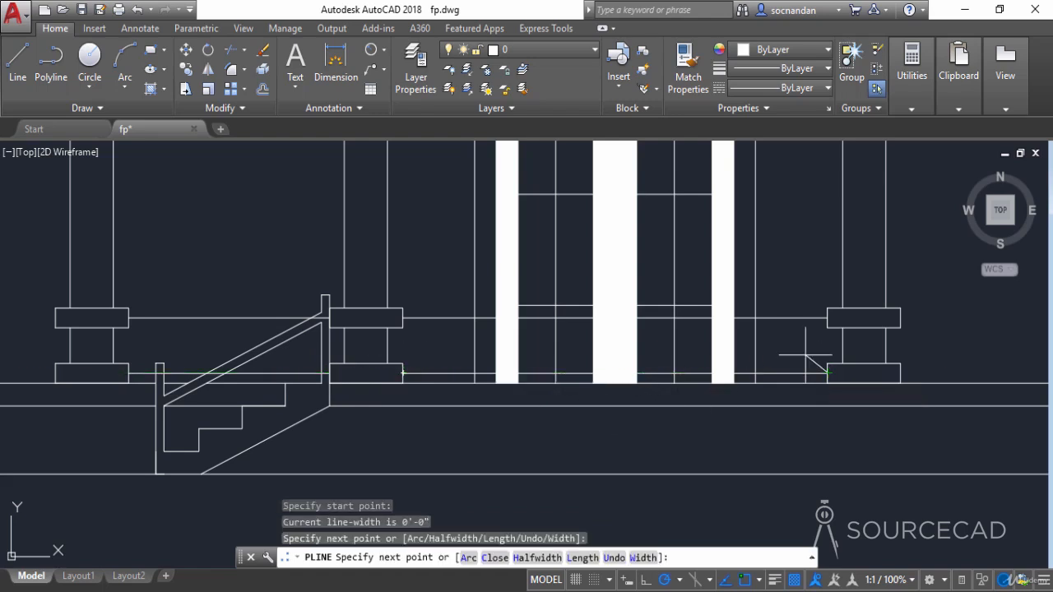
pyautogui.press('Return')
pyautogui.press('Return')
pyautogui.scroll(-5, 811, 359)
pyautogui.moveTo(918, 340)
pyautogui.mouseDown(button='middle')
pyautogui.moveTo(535, 329)
pyautogui.moveTo(330, 340)
pyautogui.mouseUp(button='middle')
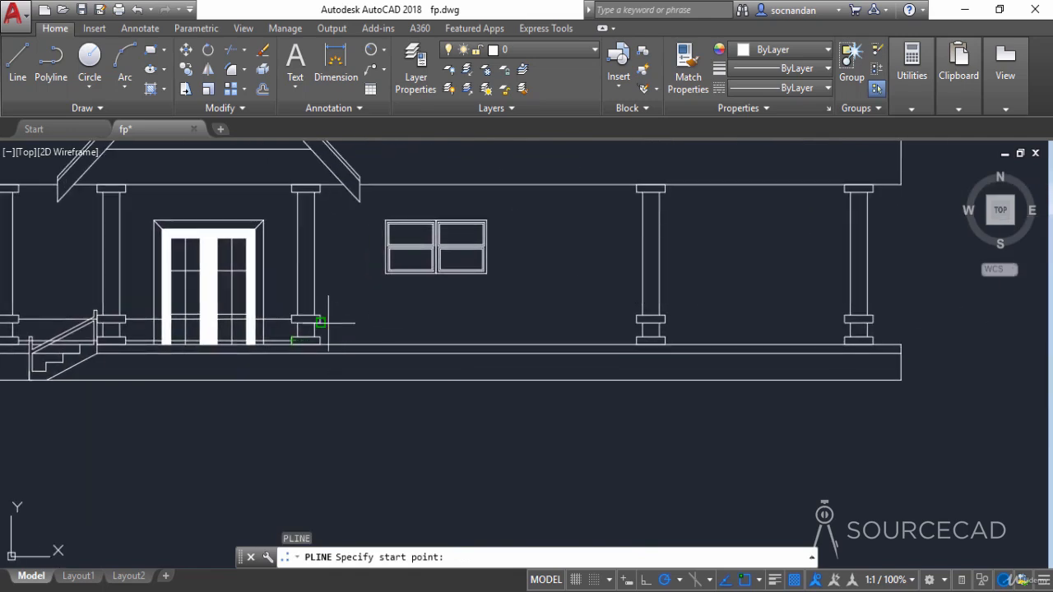
pyautogui.click(320, 315)
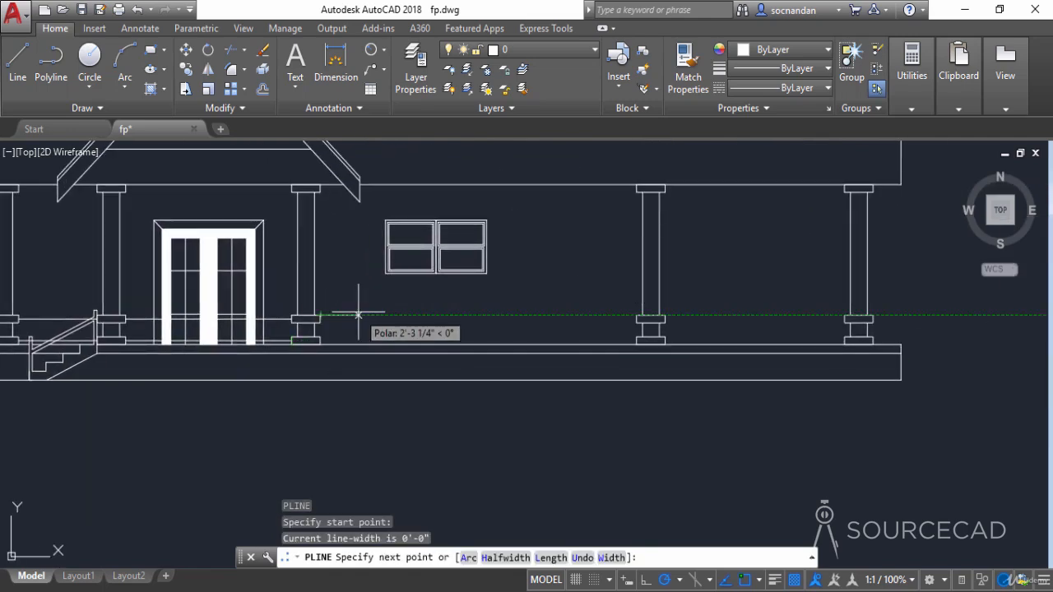
pyautogui.press('Escape')
# Step: Draw the upper horizontal polyline rail between the facing edge midpoints of the third and fourth columns' upper base blocks
pyautogui.press('Return')
pyautogui.scroll(5, 320, 334)
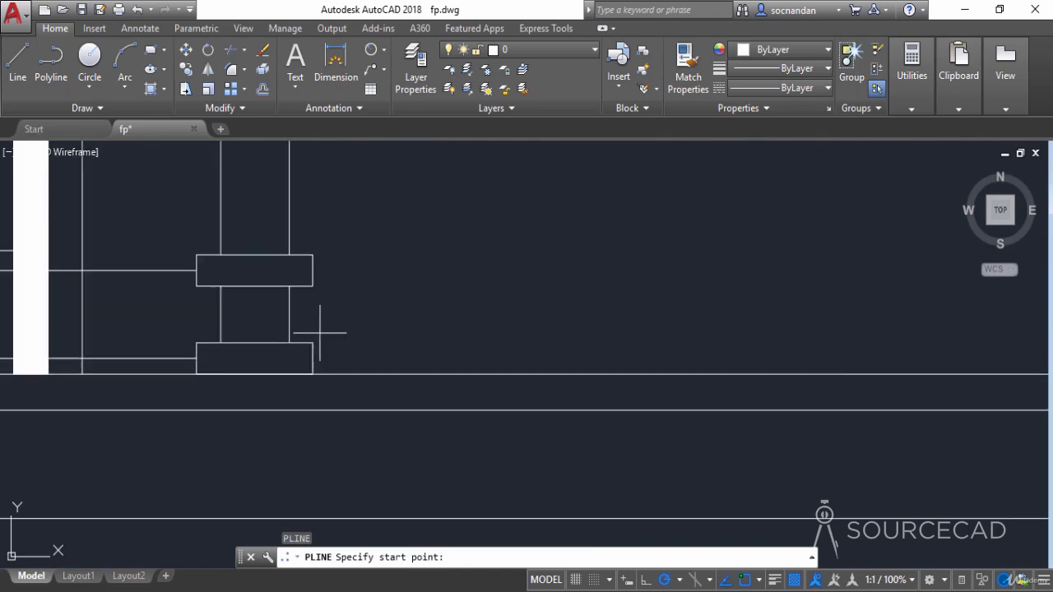
pyautogui.click(311, 281)
pyautogui.scroll(-4, 312, 275)
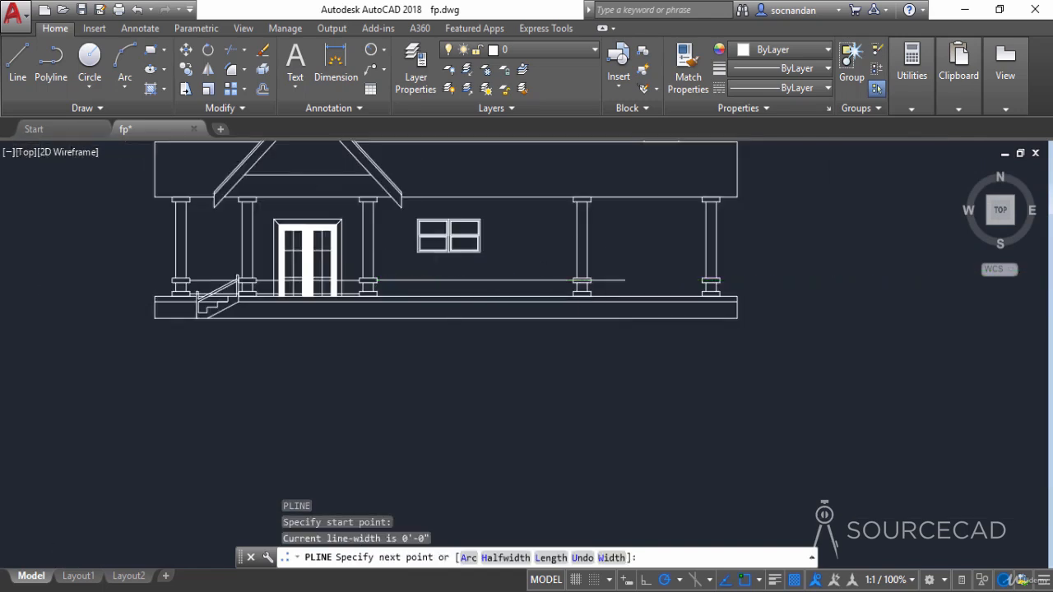
pyautogui.scroll(3, 508, 285)
pyautogui.click(411, 284)
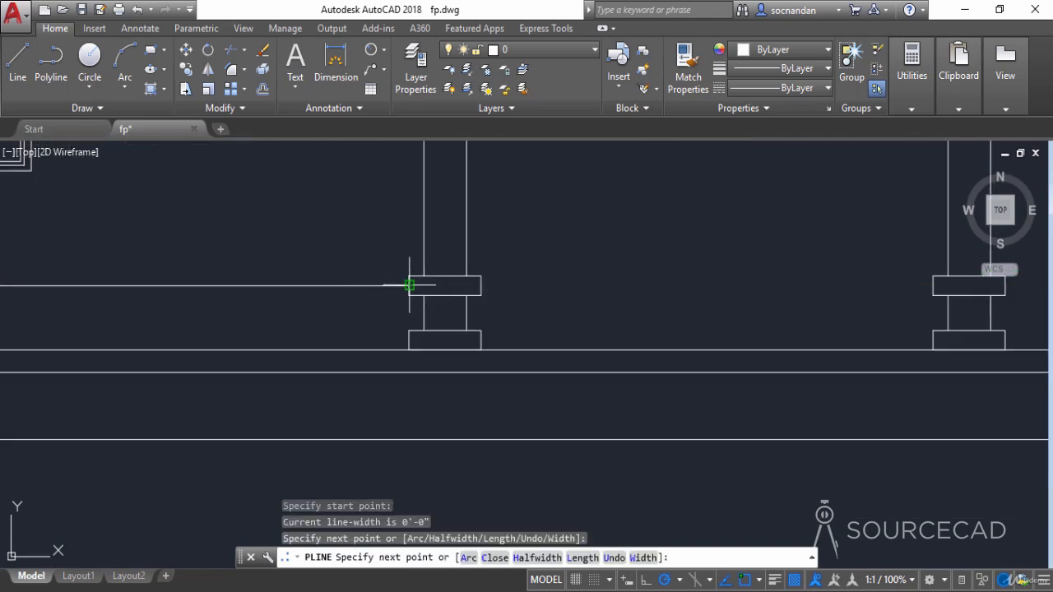
pyautogui.press('Return')
# Step: Draw the upper horizontal polyline rail between the facing edge midpoints of the fourth and fifth columns' upper base blocks
pyautogui.press('Return')
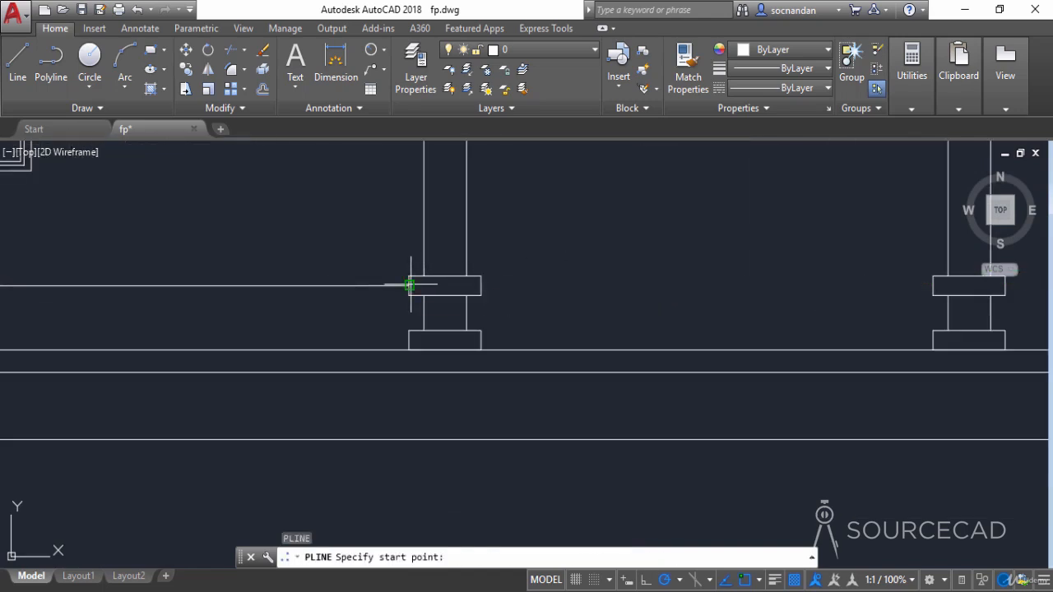
pyautogui.click(481, 285)
pyautogui.click(933, 284)
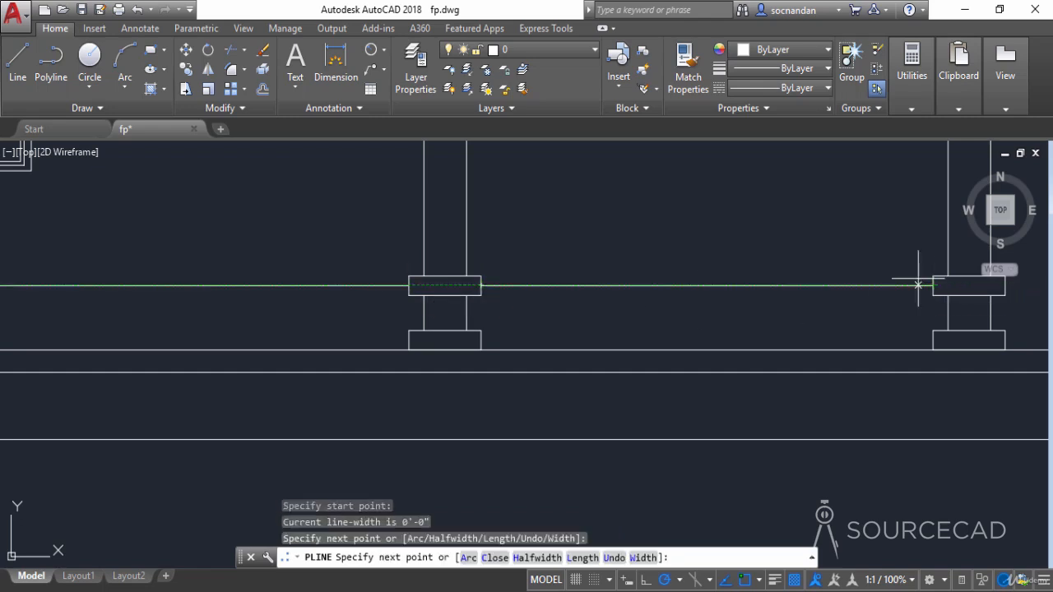
pyautogui.press('Return')
# Step: Draw the lower polyline rail between the facing edge midpoints of the fifth and fourth columns' bottom base blocks
pyautogui.press('Return')
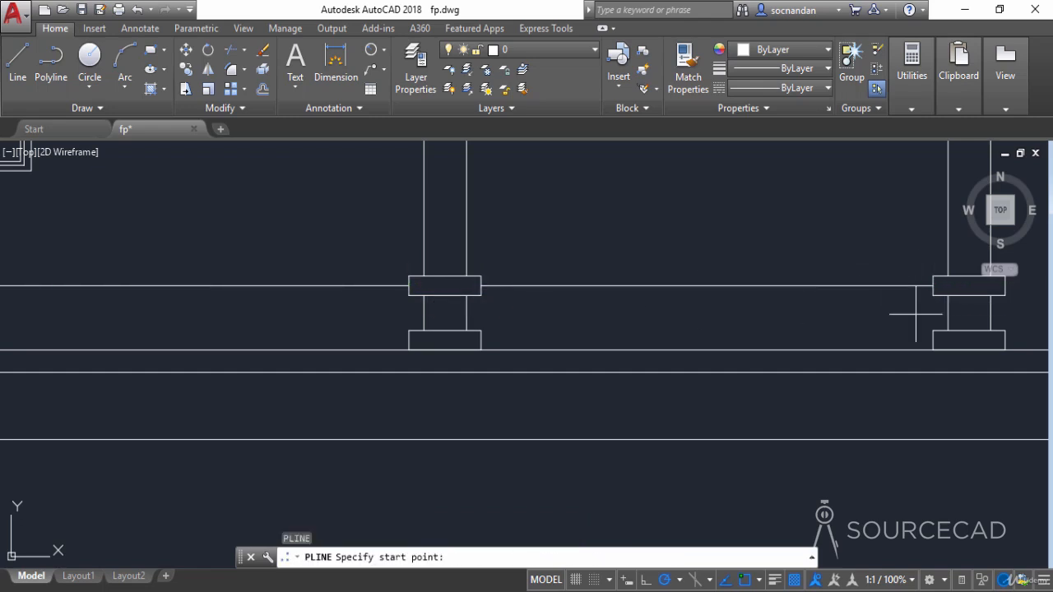
pyautogui.click(933, 340)
pyautogui.click(481, 340)
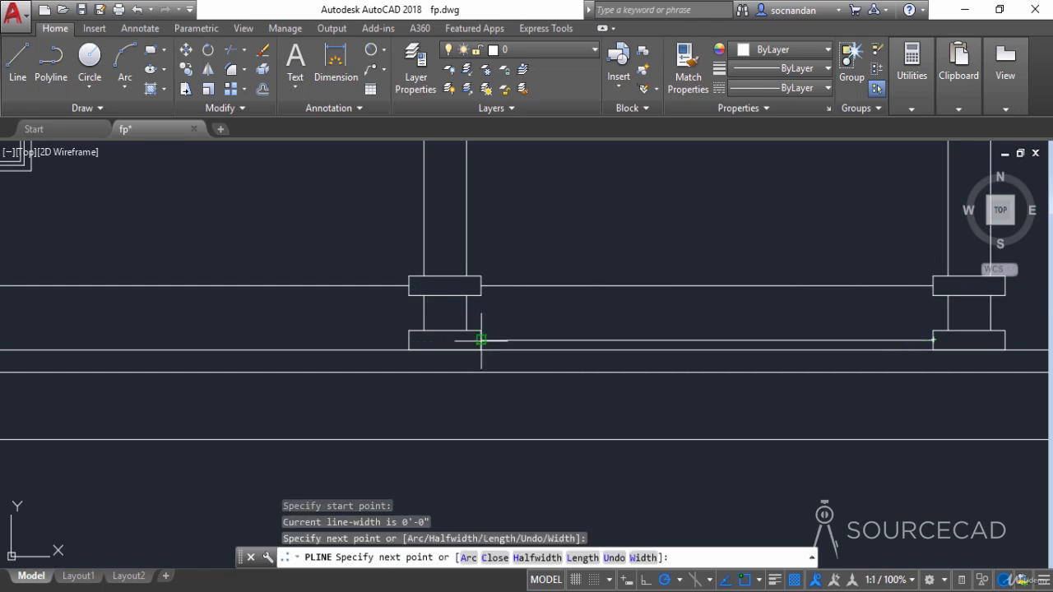
pyautogui.press('Return')
# Step: Draw the lower polyline rail under the window, joining the edge midpoints of the fourth and third columns' bottom base blocks
pyautogui.press('Return')
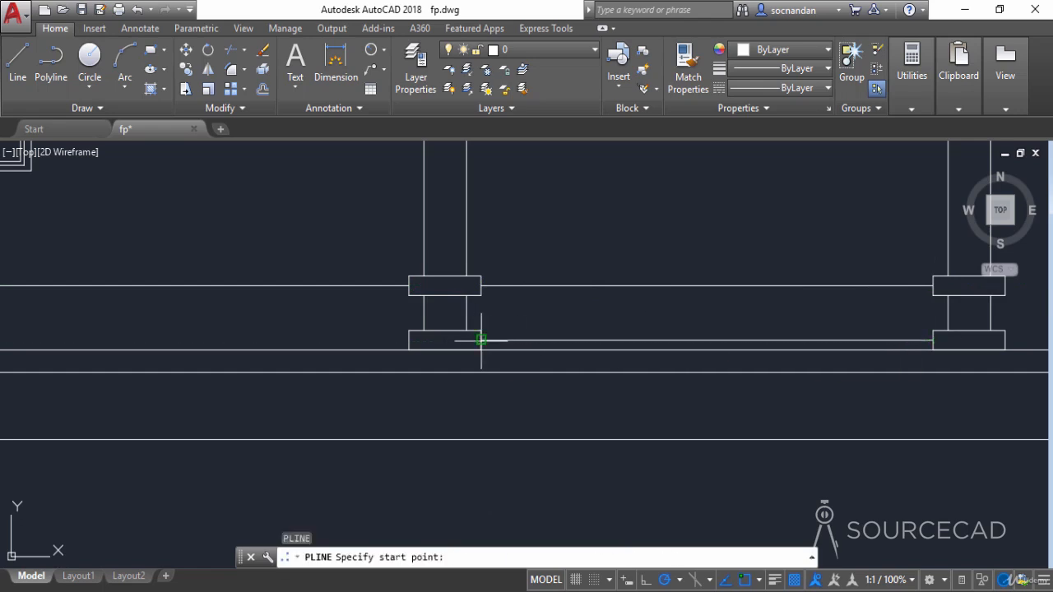
pyautogui.click(409, 341)
pyautogui.scroll(-2, 336, 299)
pyautogui.moveTo(221, 346); pyautogui.dragTo(543, 344, button='middle')
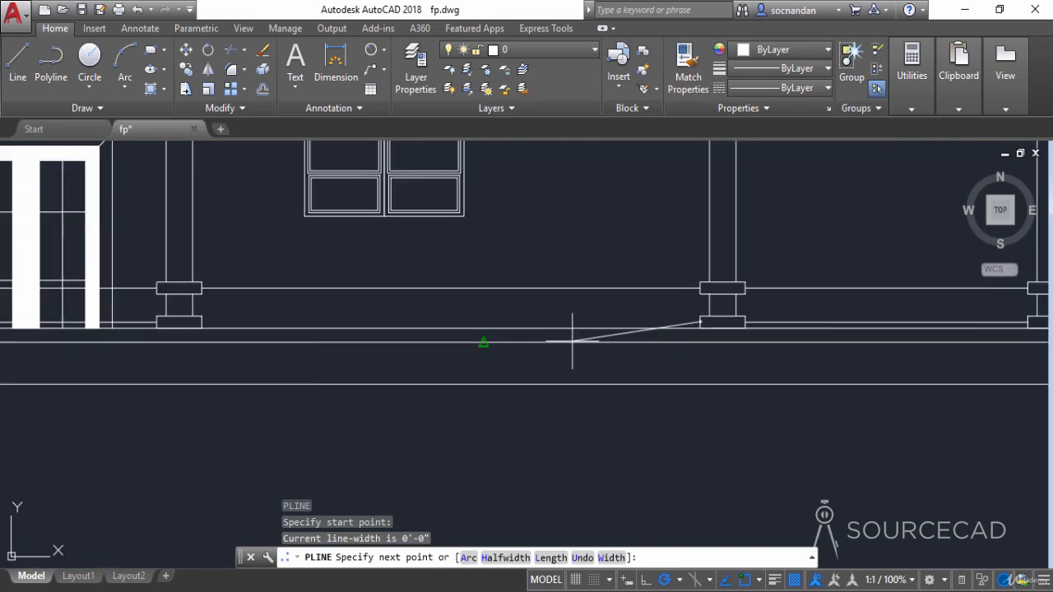
pyautogui.click(201, 323)
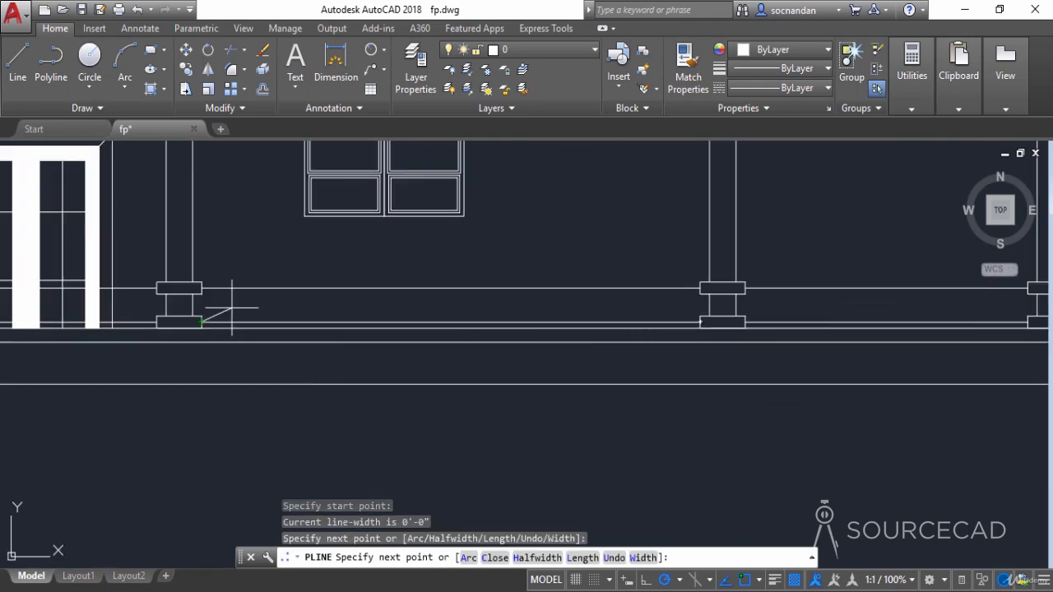
pyautogui.press('Return')
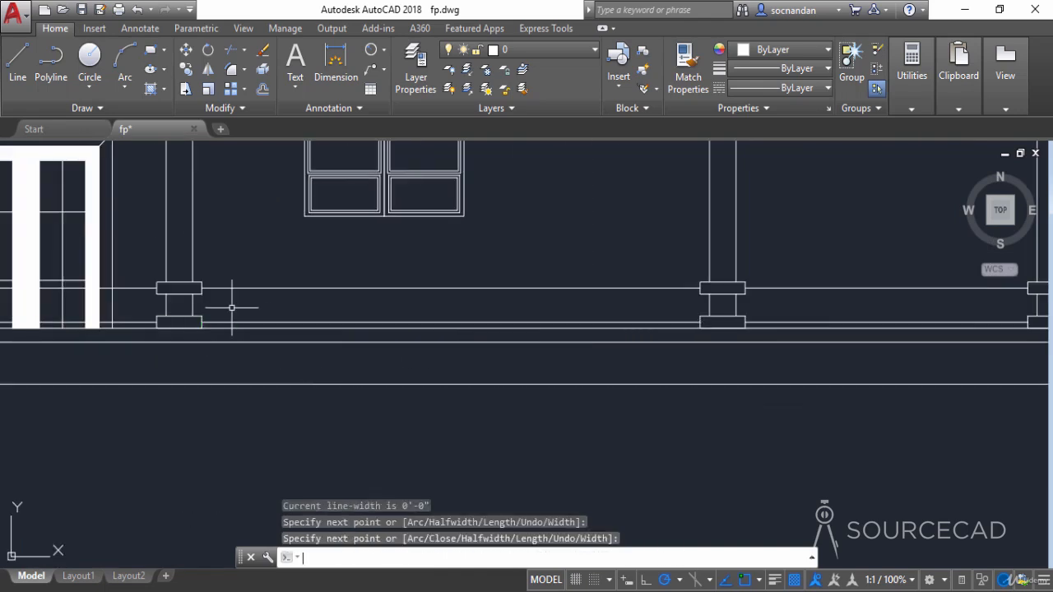
# Step: Draw a vertical polyline baluster from the upper rail straight down to the lower rail, just beside the third column on its window side
pyautogui.scroll(-2, 350, 301)
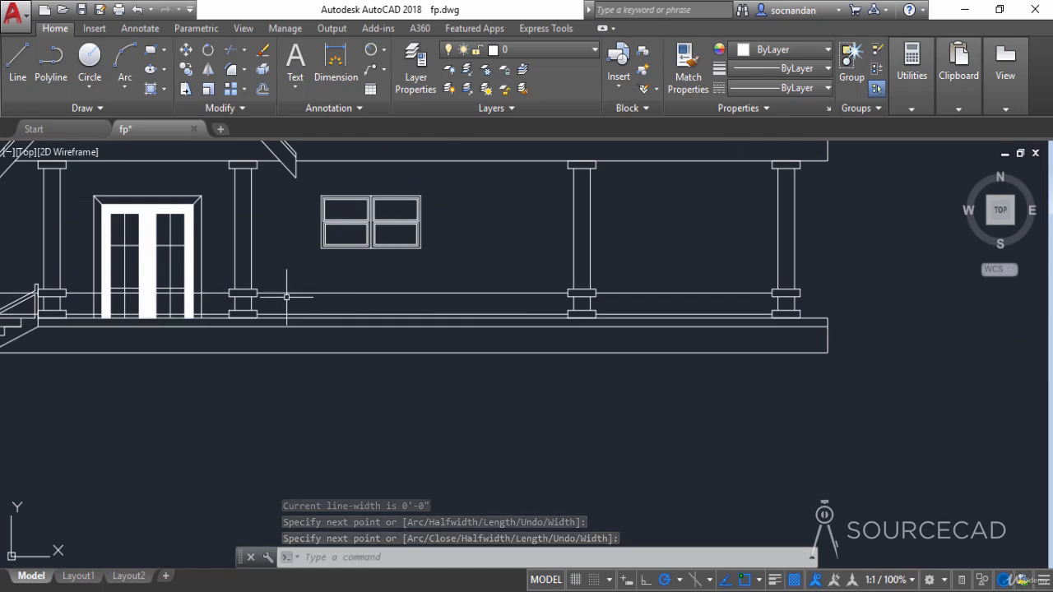
pyautogui.moveTo(275, 305)
pyautogui.mouseDown(button='middle')
pyautogui.moveTo(322, 341)
pyautogui.moveTo(433, 357)
pyautogui.mouseUp(button='middle')
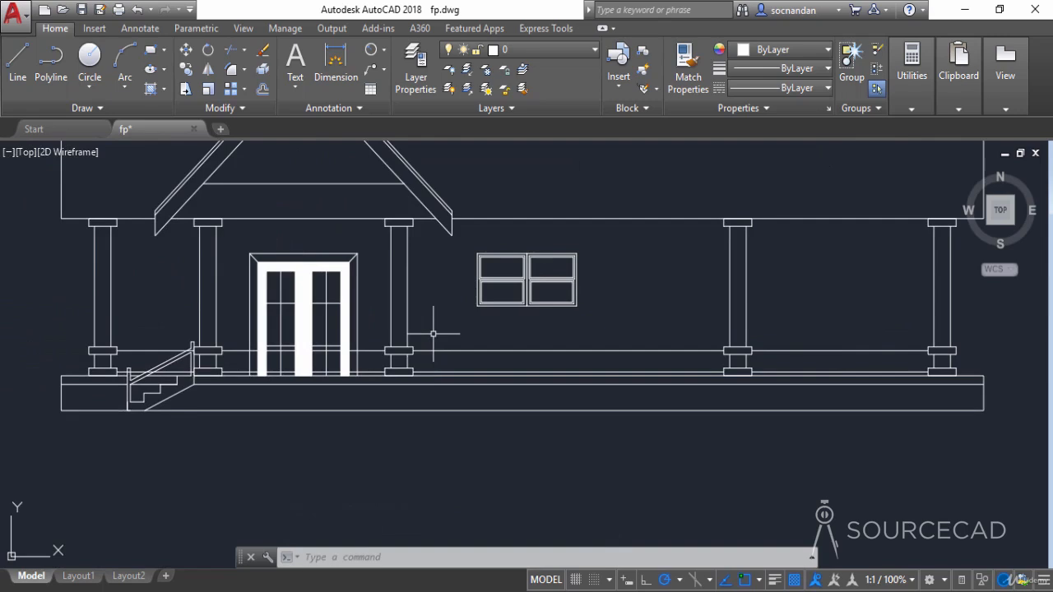
pyautogui.click(51, 58)
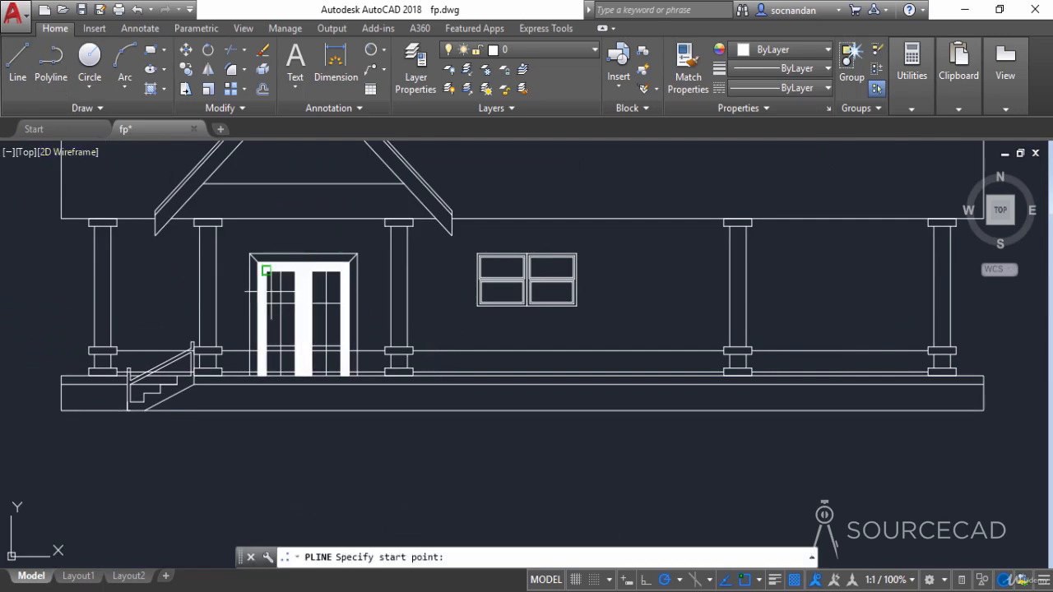
pyautogui.scroll(3, 412, 349)
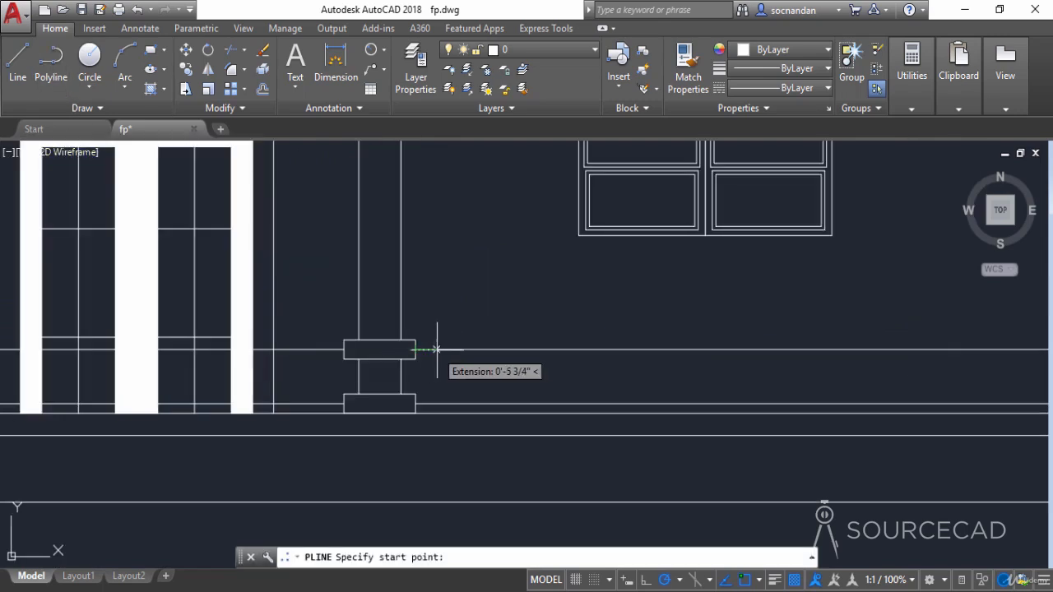
pyautogui.click(430, 350)
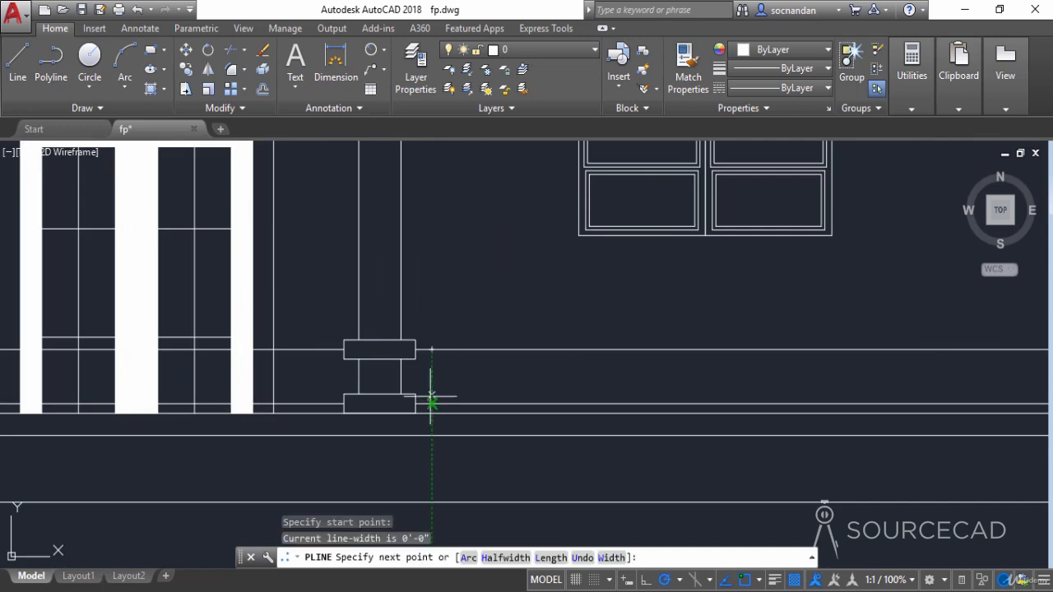
pyautogui.click(432, 404)
pyautogui.rightClick(470, 329)
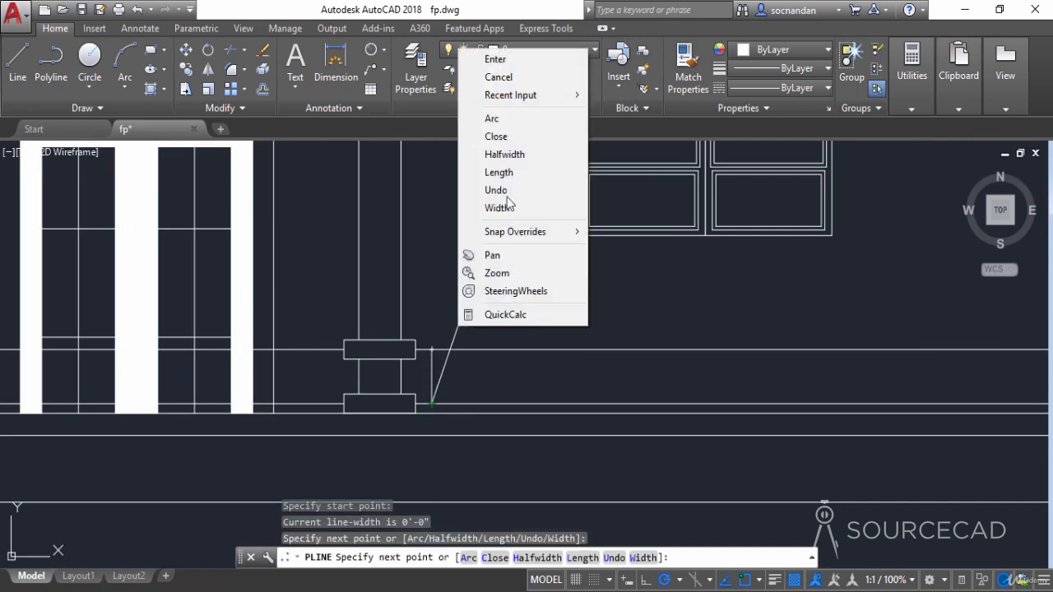
pyautogui.click(498, 57)
pyautogui.scroll(-3, 442, 371)
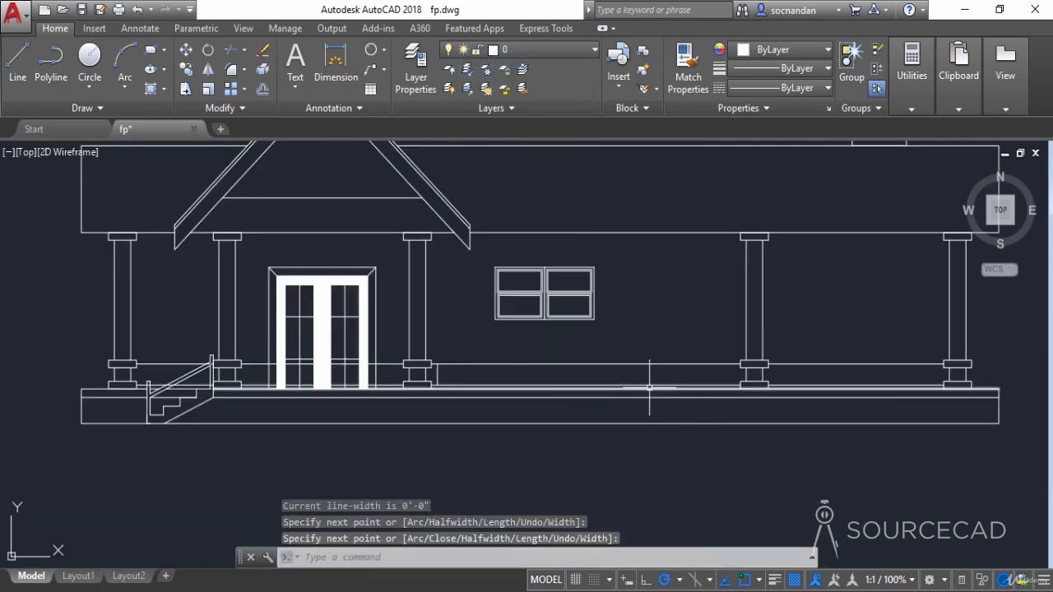
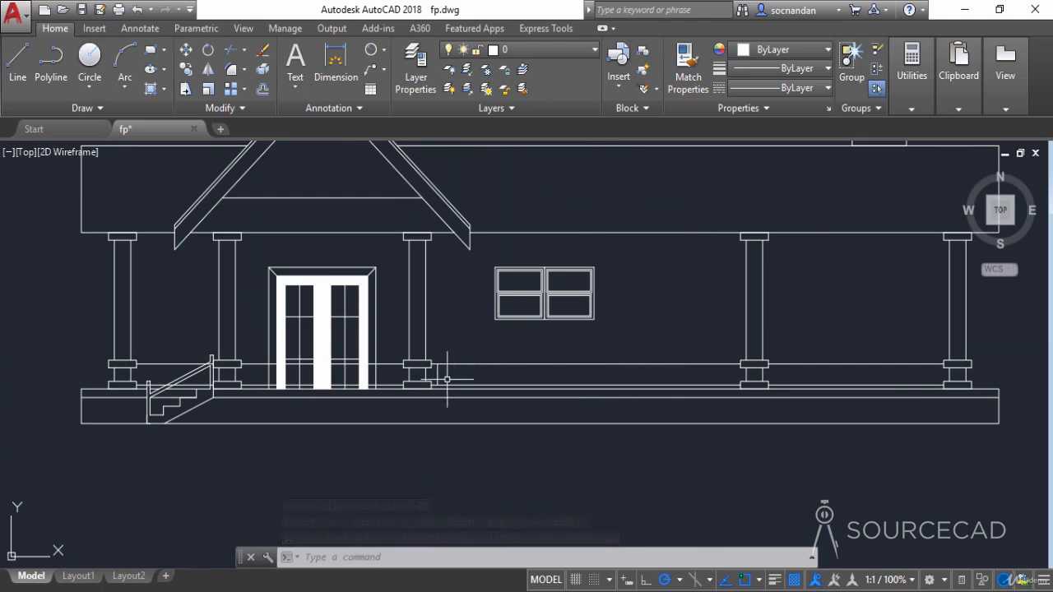
# Step: Copy the baluster as a fitted array of 28 items along the upper rail, ending just before the fourth column
pyautogui.click(186, 71)
pyautogui.scroll(2, 429, 375)
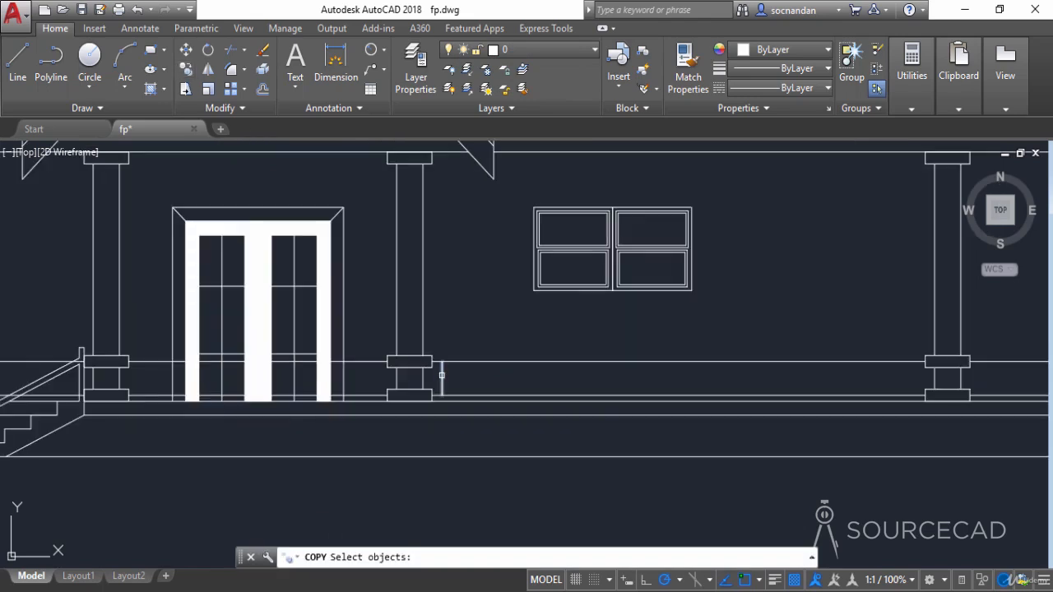
pyautogui.click(442, 375)
pyautogui.press('Return')
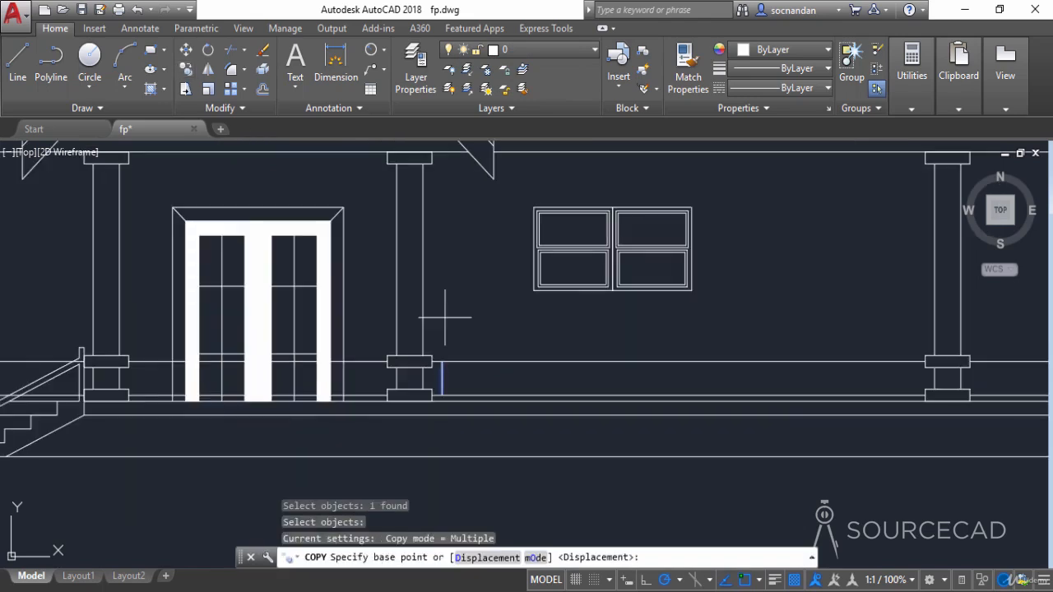
pyautogui.click(443, 360)
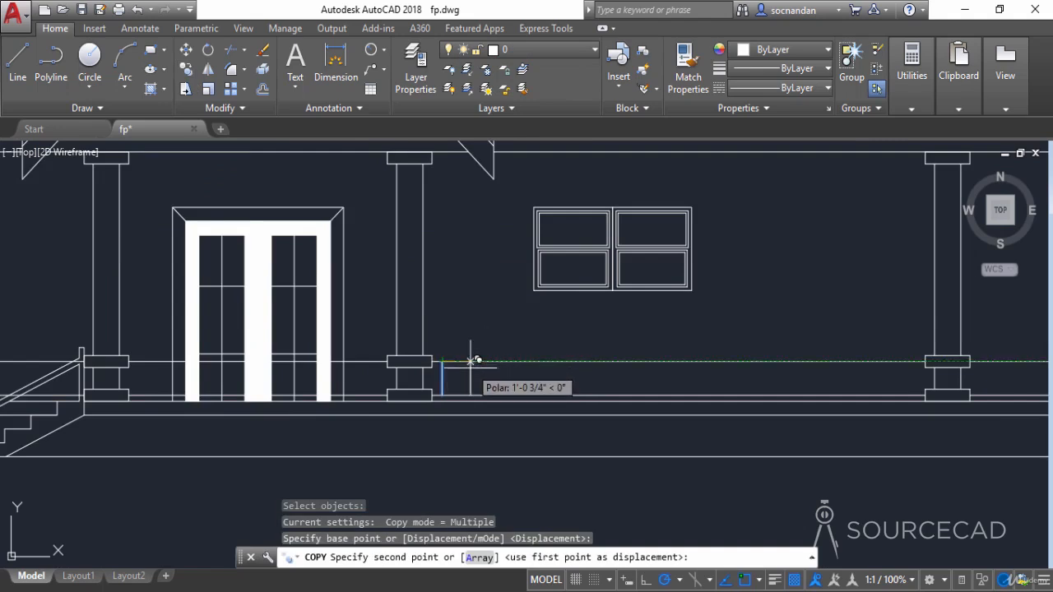
pyautogui.click(479, 557)
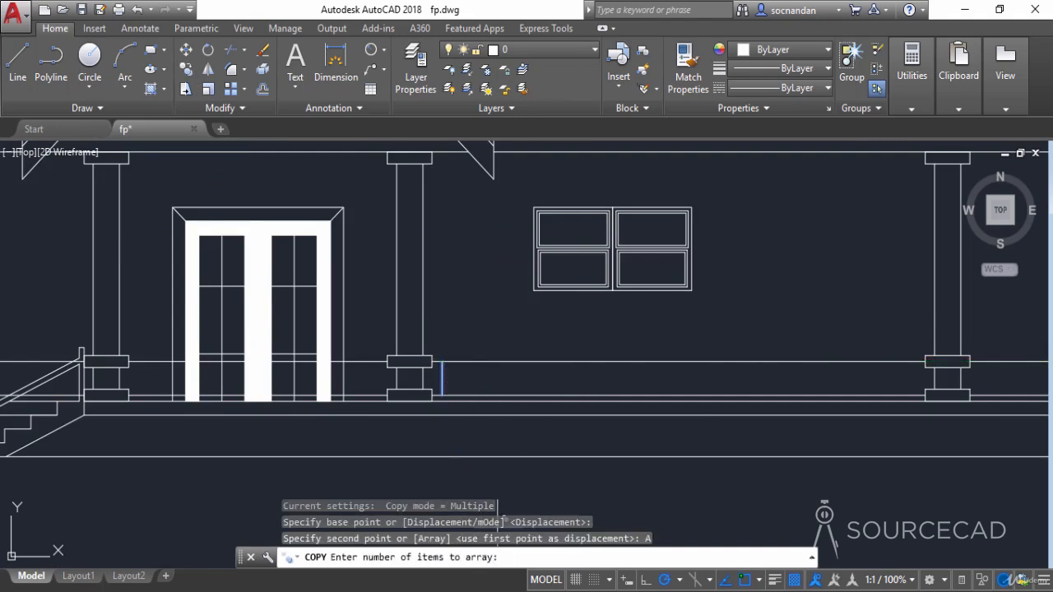
pyautogui.write('28')
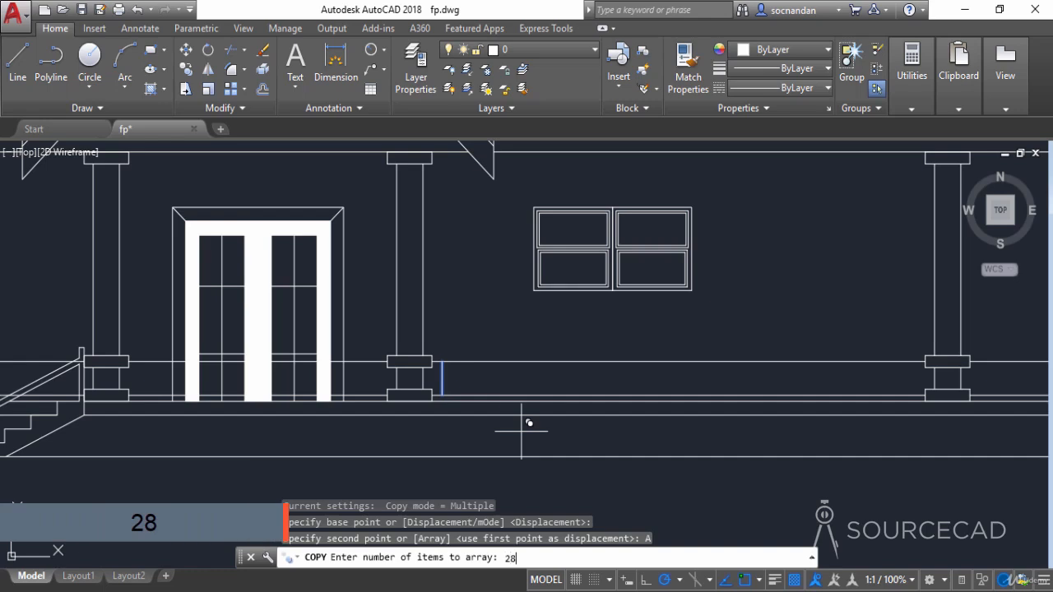
pyautogui.press('Return')
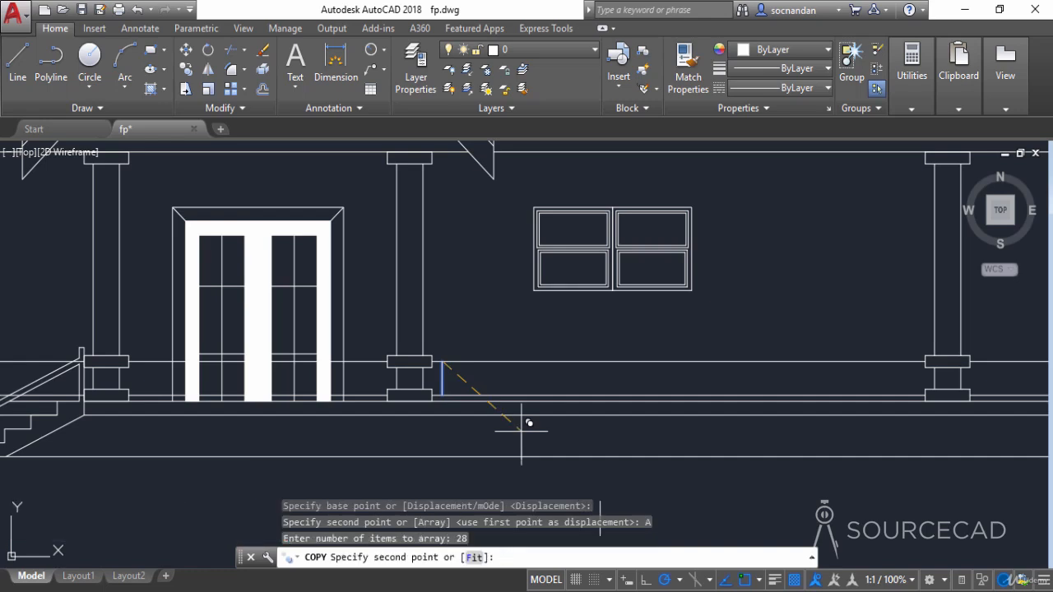
pyautogui.click(475, 558)
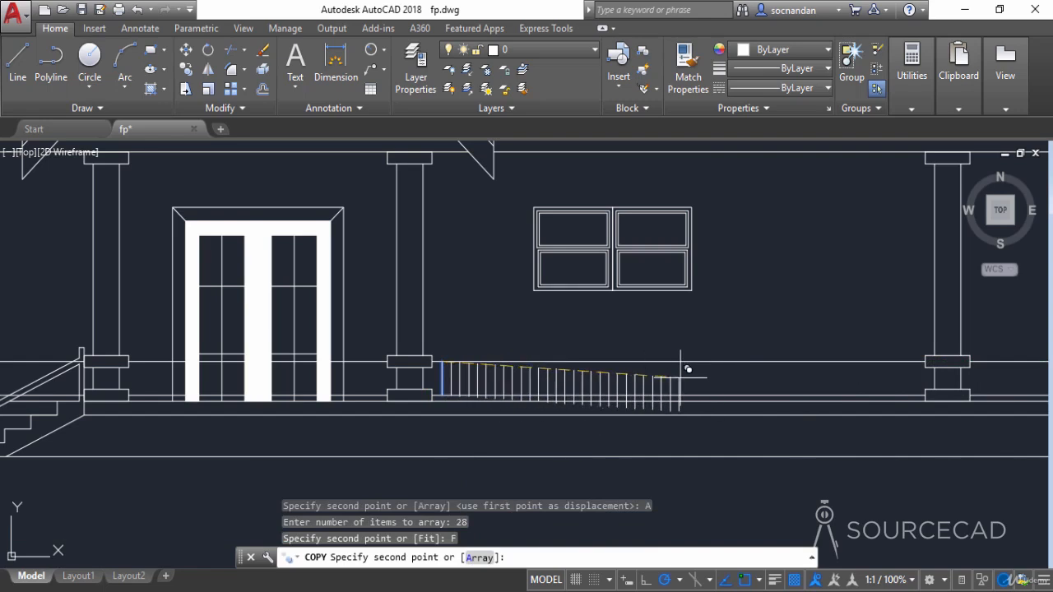
pyautogui.click(911, 362)
pyautogui.rightClick(878, 305)
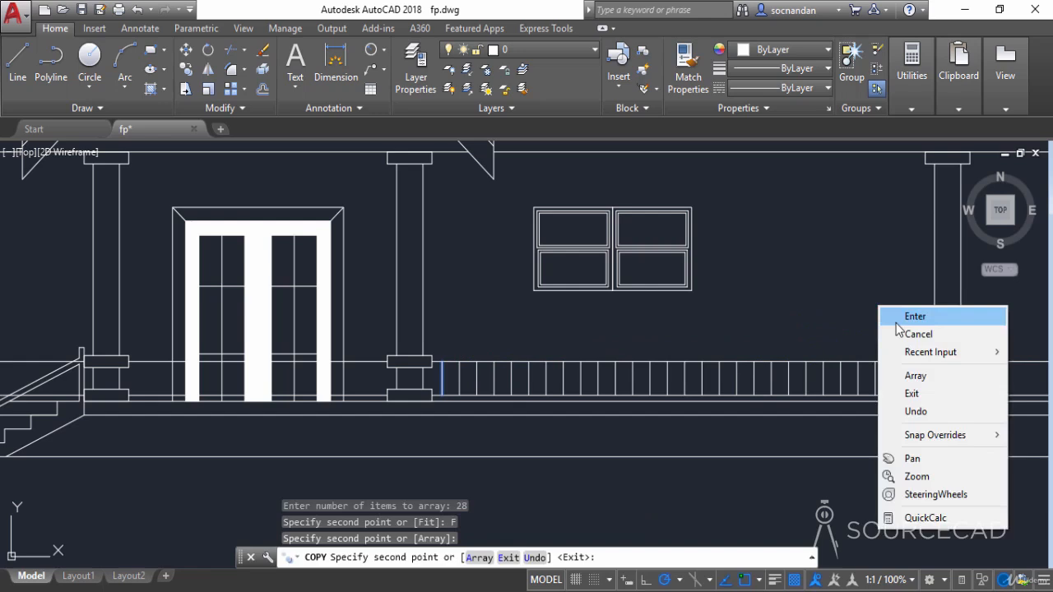
pyautogui.click(905, 311)
# Step: Copy the 16 balusters nearest the fourth column along the upper rail into the bay between the fourth and fifth columns
pyautogui.scroll(-2, 697, 416)
pyautogui.moveTo(743, 430)
pyautogui.mouseDown(button='middle')
pyautogui.moveTo(581, 451)
pyautogui.moveTo(350, 446)
pyautogui.mouseUp(button='middle')
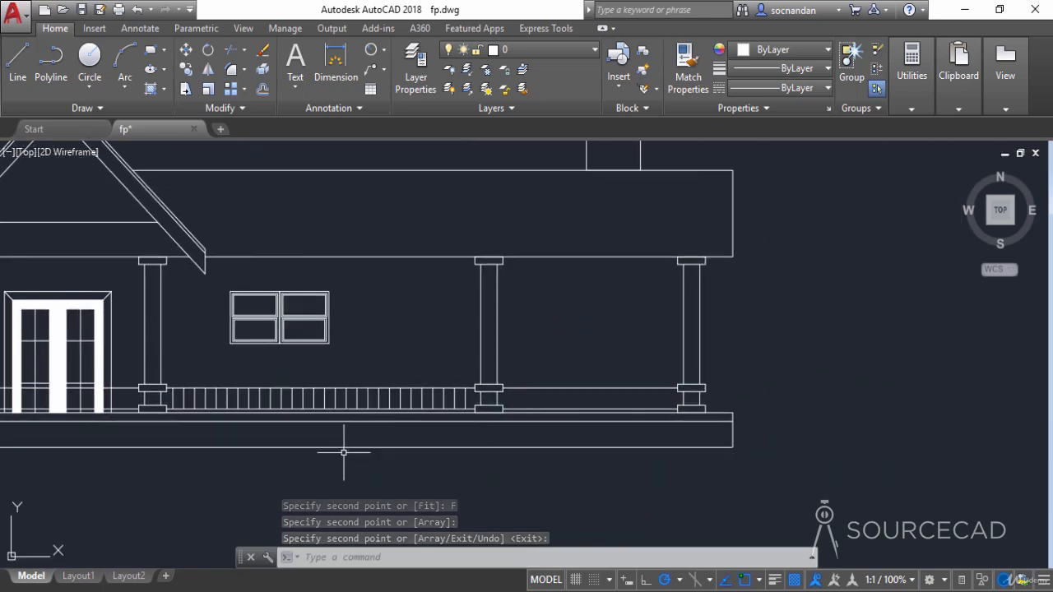
pyautogui.click(353, 376)
pyautogui.click(485, 432)
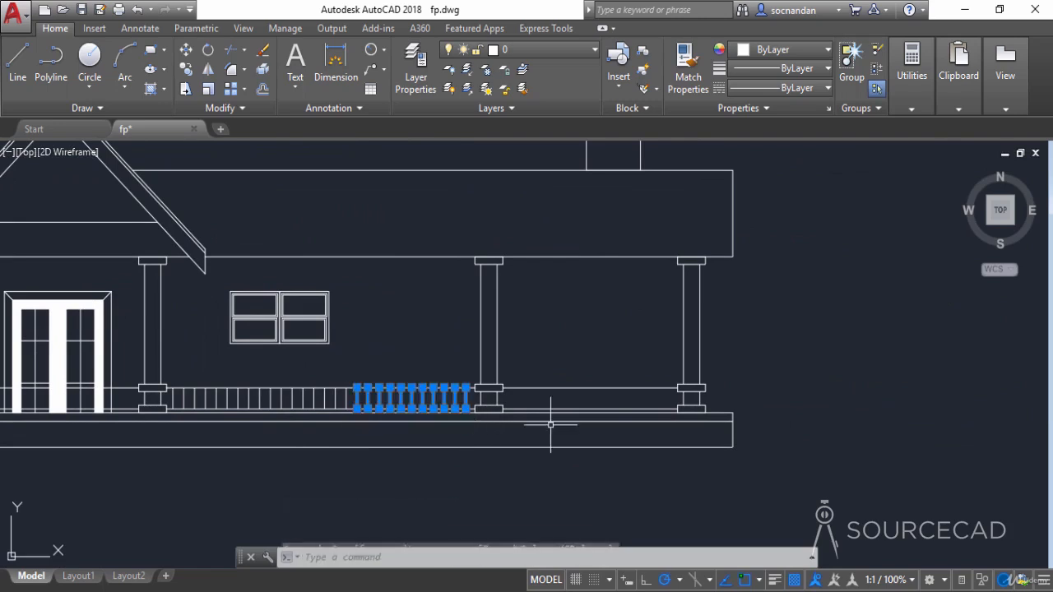
pyautogui.click(300, 377)
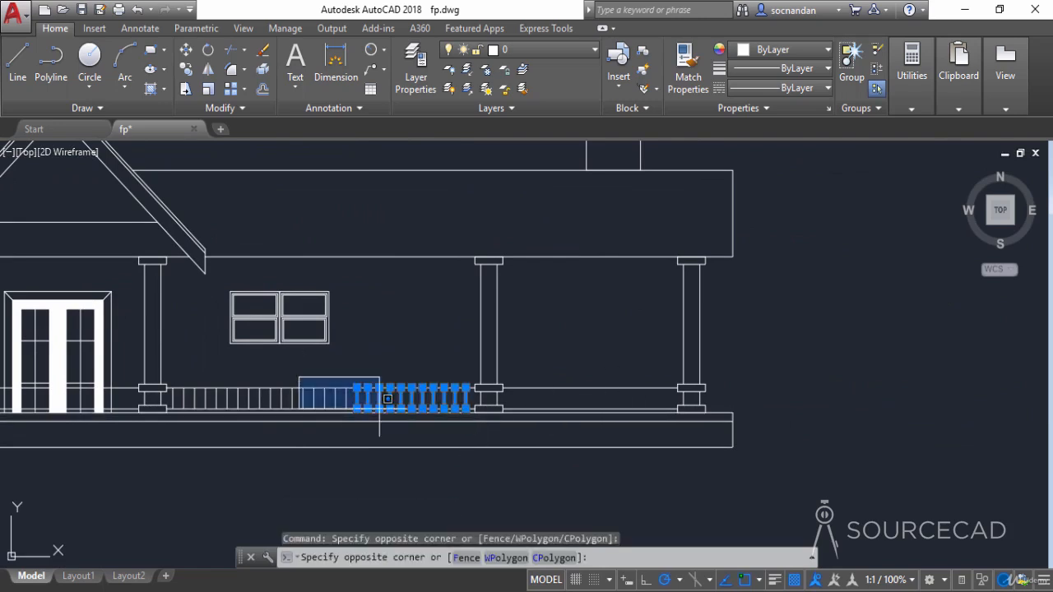
pyautogui.click(472, 453)
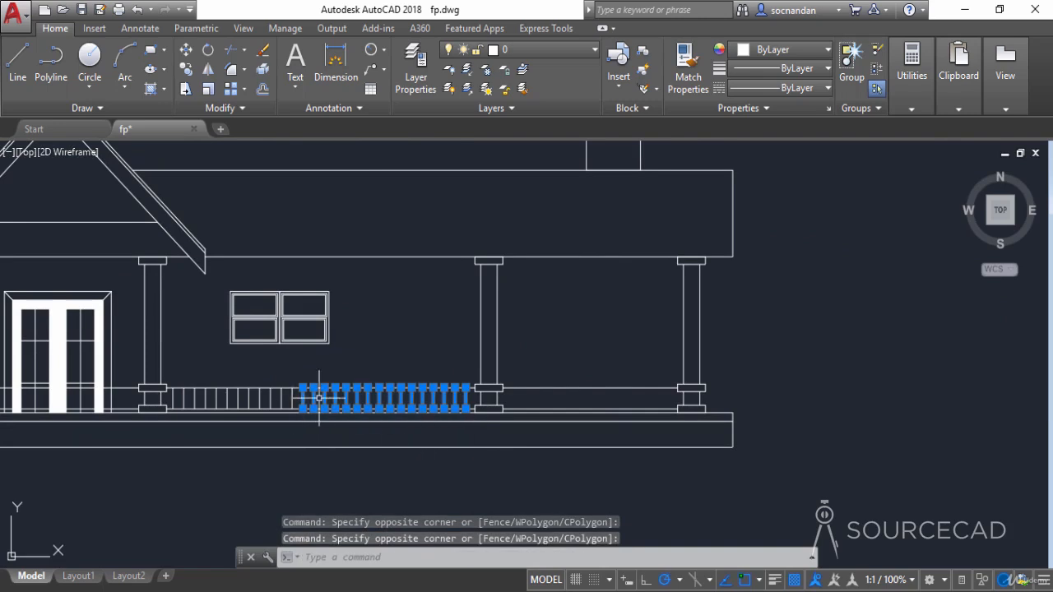
pyautogui.click(186, 71)
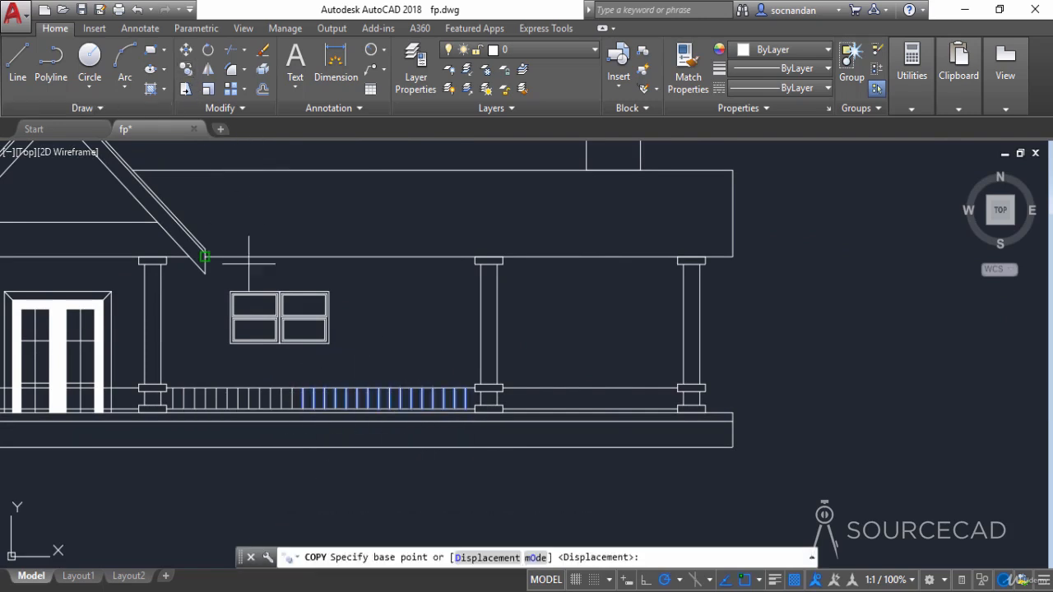
pyautogui.click(303, 387)
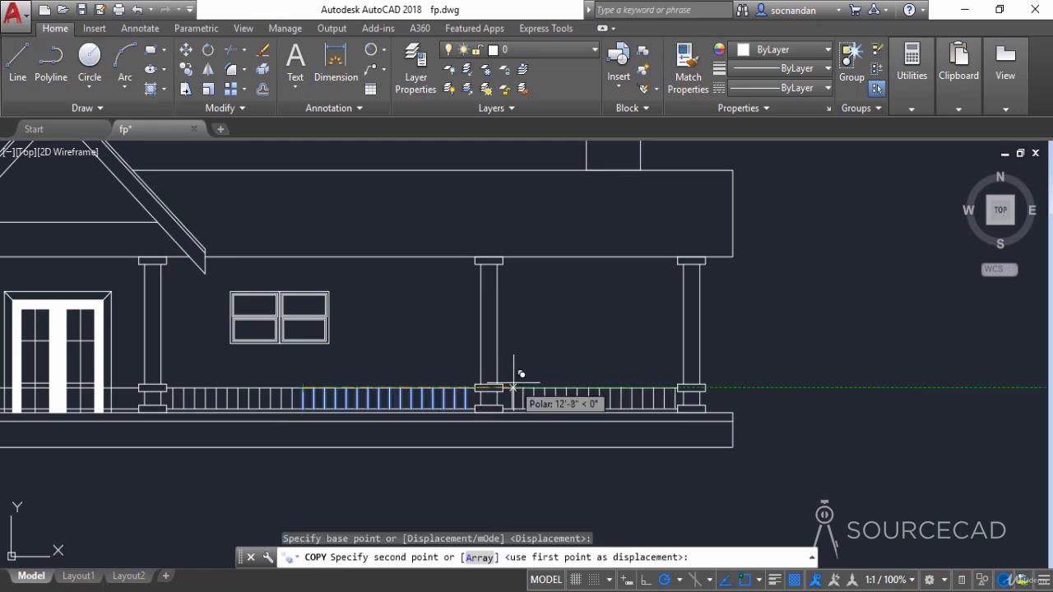
pyautogui.scroll(4, 516, 379)
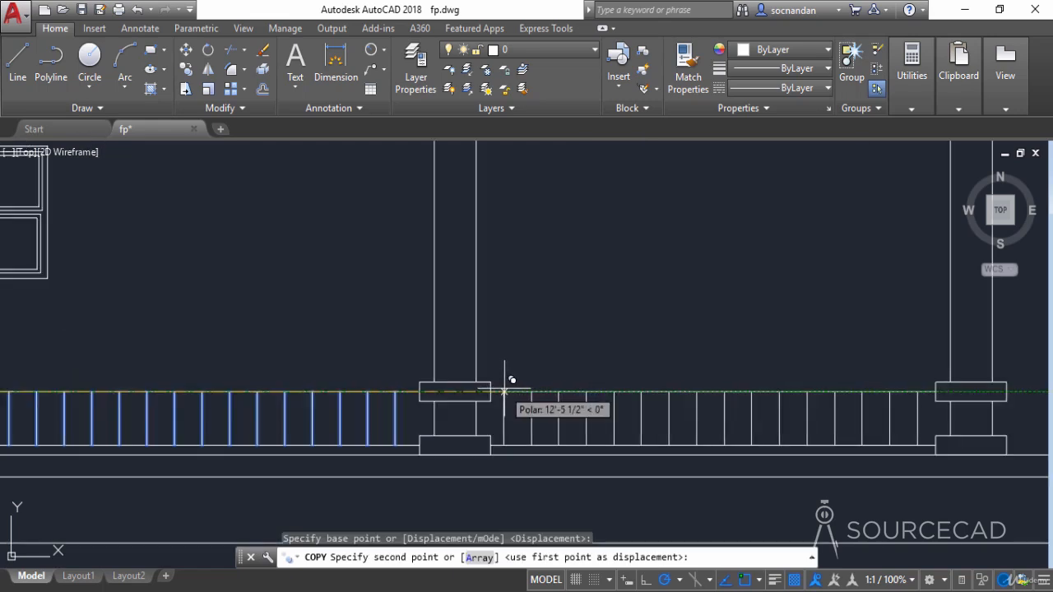
pyautogui.click(506, 392)
pyautogui.rightClick(539, 281)
pyautogui.click(559, 307)
pyautogui.scroll(-2, 626, 406)
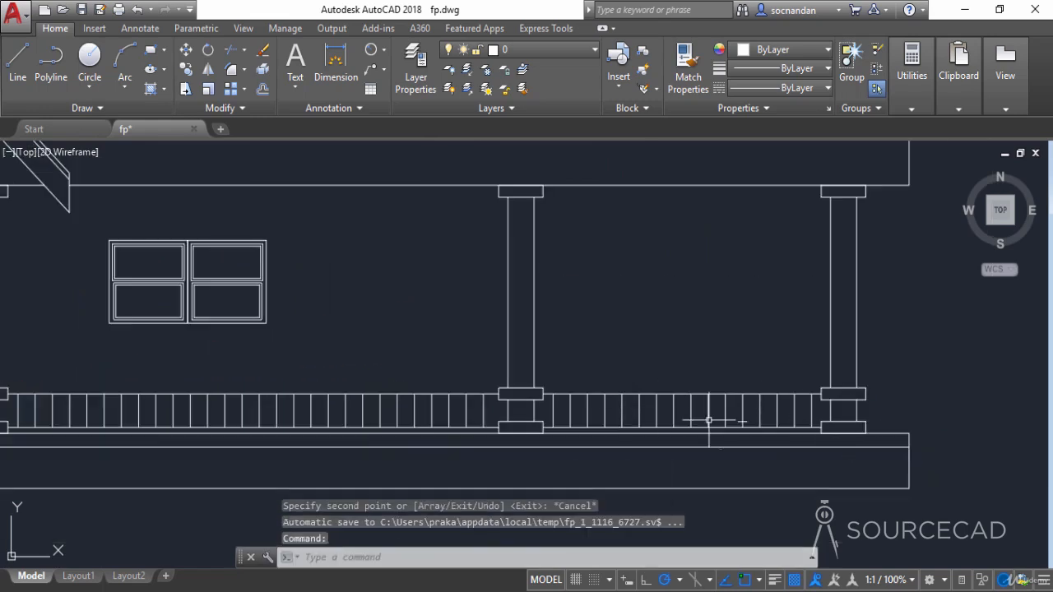
# Step: Copy the 17 window-bay balusters nearest the third column into the door bay, starting just beside the second column on the upper rail
pyautogui.scroll(-3, 709, 420)
pyautogui.scroll(-1, 574, 441)
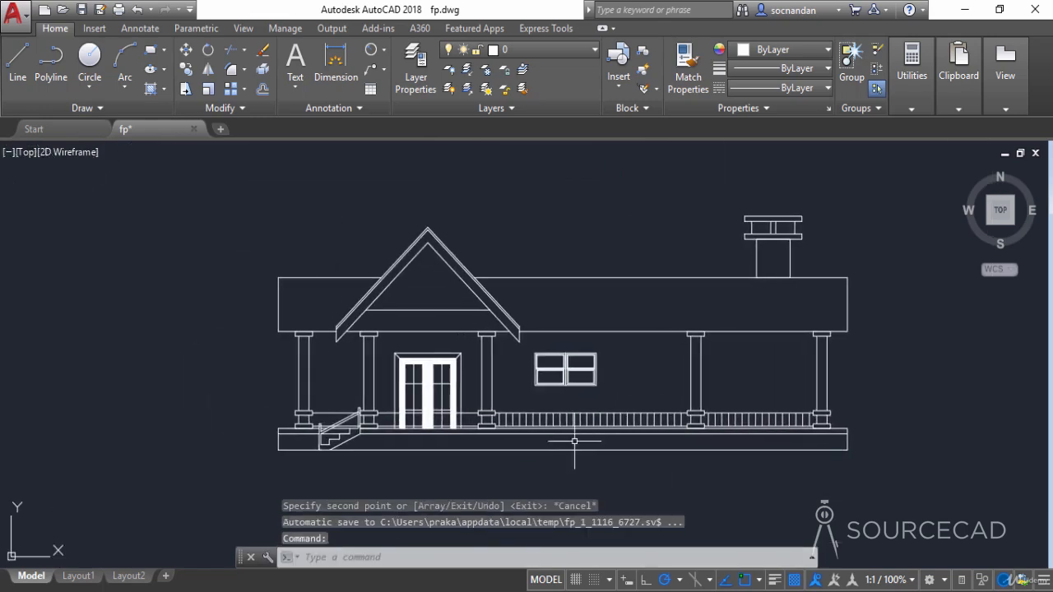
pyautogui.scroll(4, 508, 411)
pyautogui.click(489, 399)
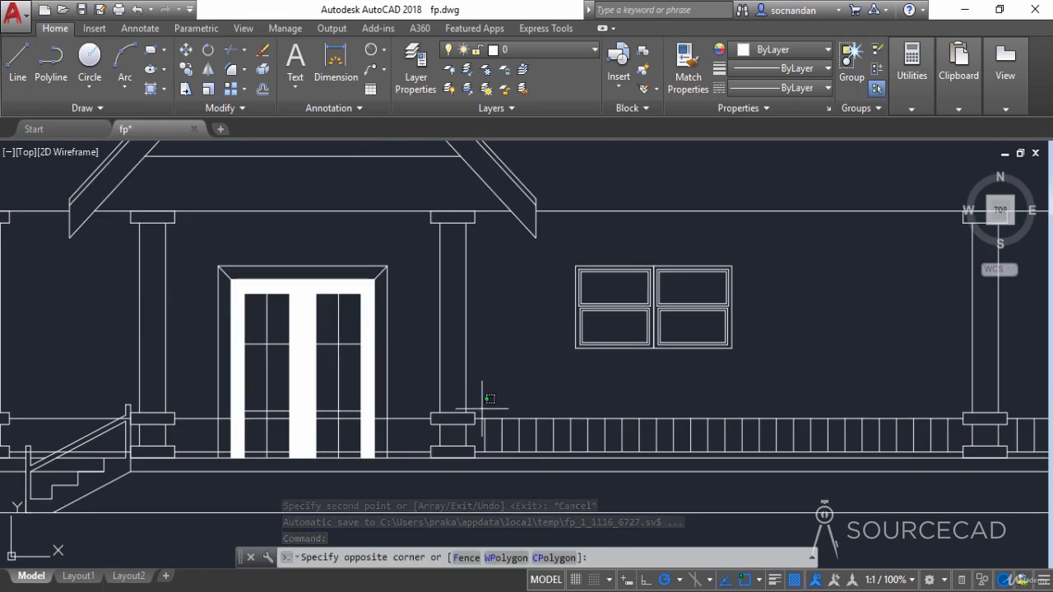
pyautogui.click(767, 466)
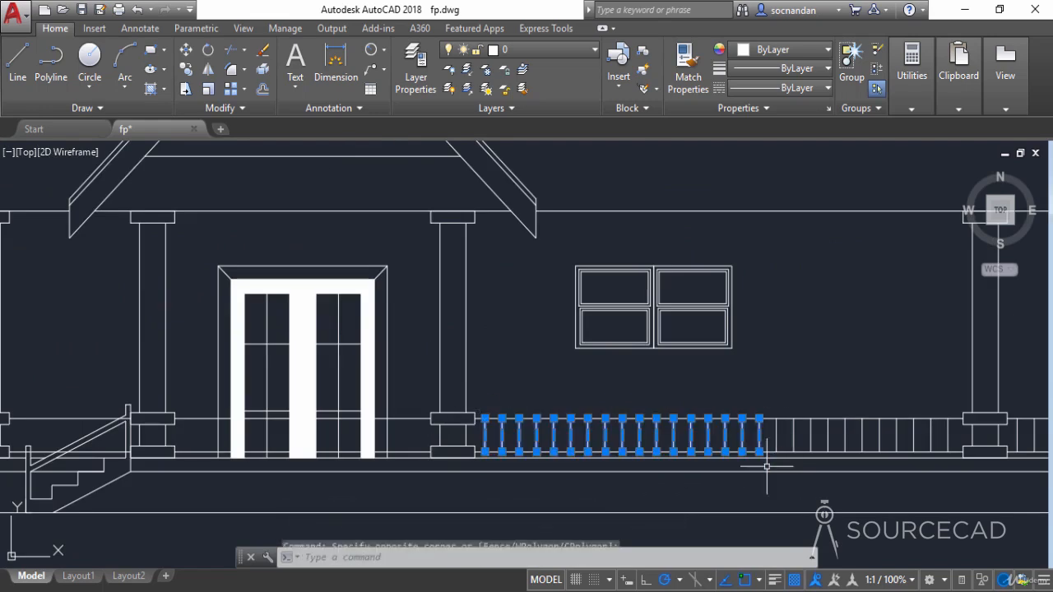
pyautogui.click(186, 69)
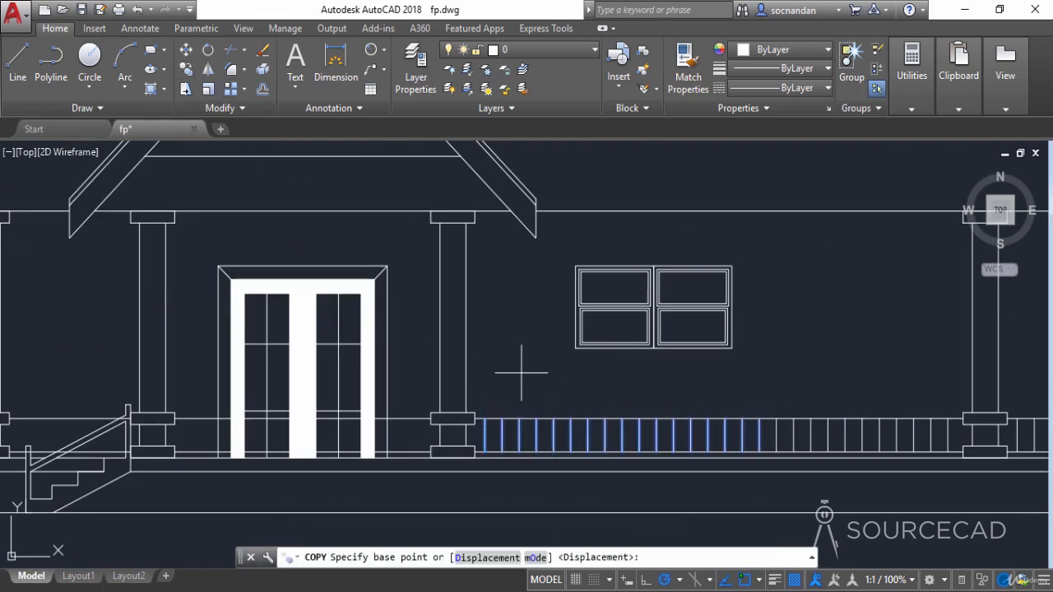
pyautogui.click(485, 419)
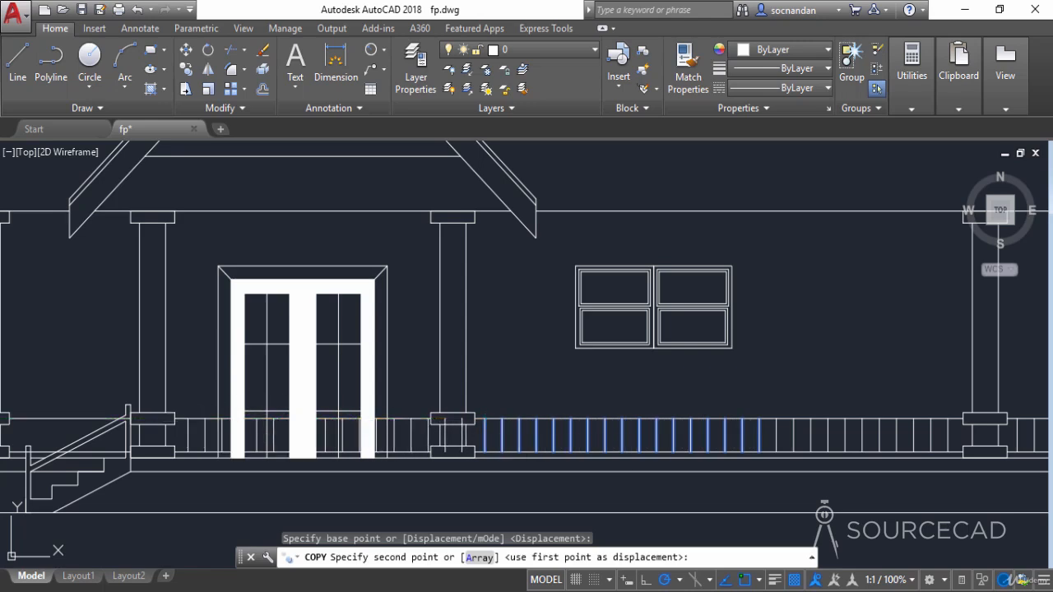
pyautogui.click(186, 419)
pyautogui.rightClick(204, 356)
pyautogui.click(220, 361)
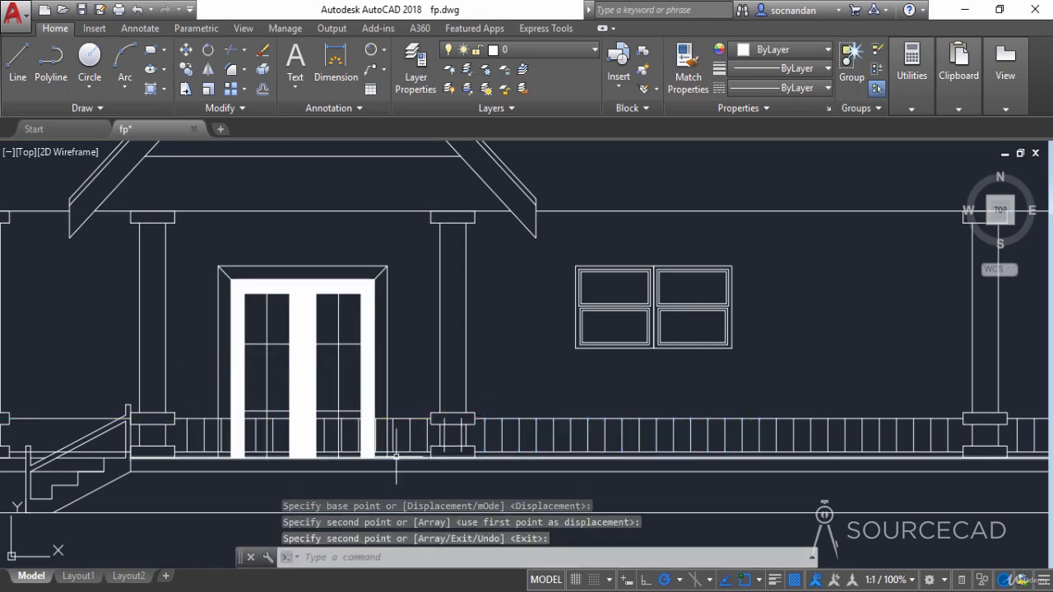
# Step: Erase the two surplus balusters that overlap the third column's base
pyautogui.click(444, 436)
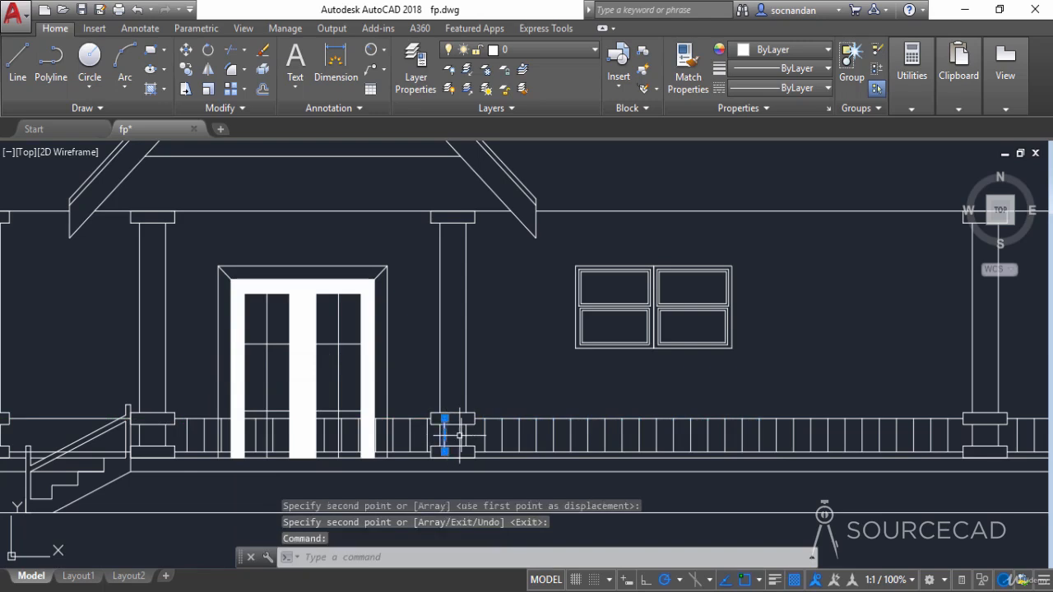
pyautogui.rightClick(462, 398)
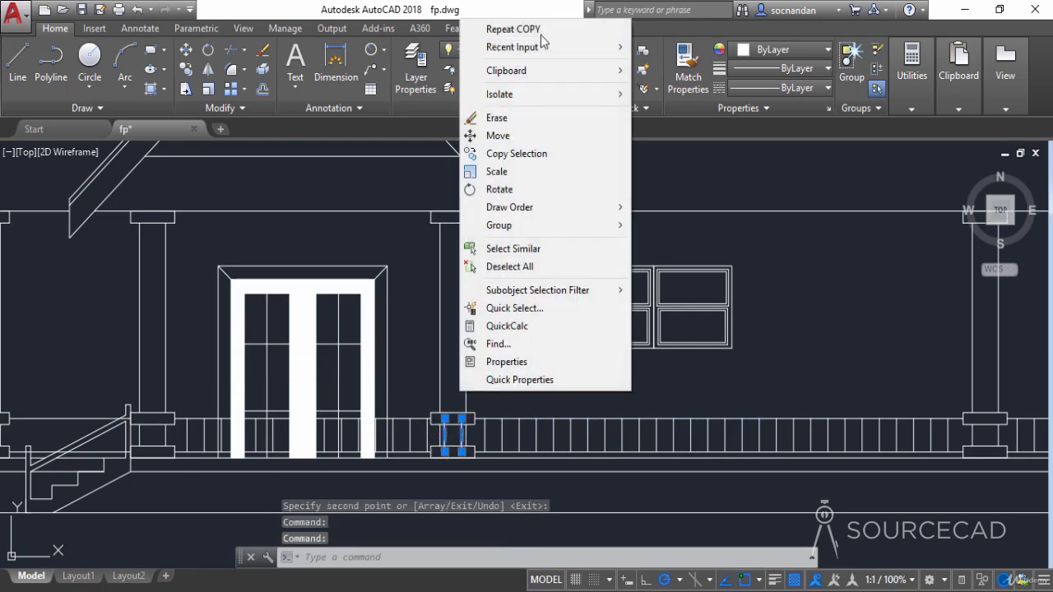
pyautogui.click(497, 116)
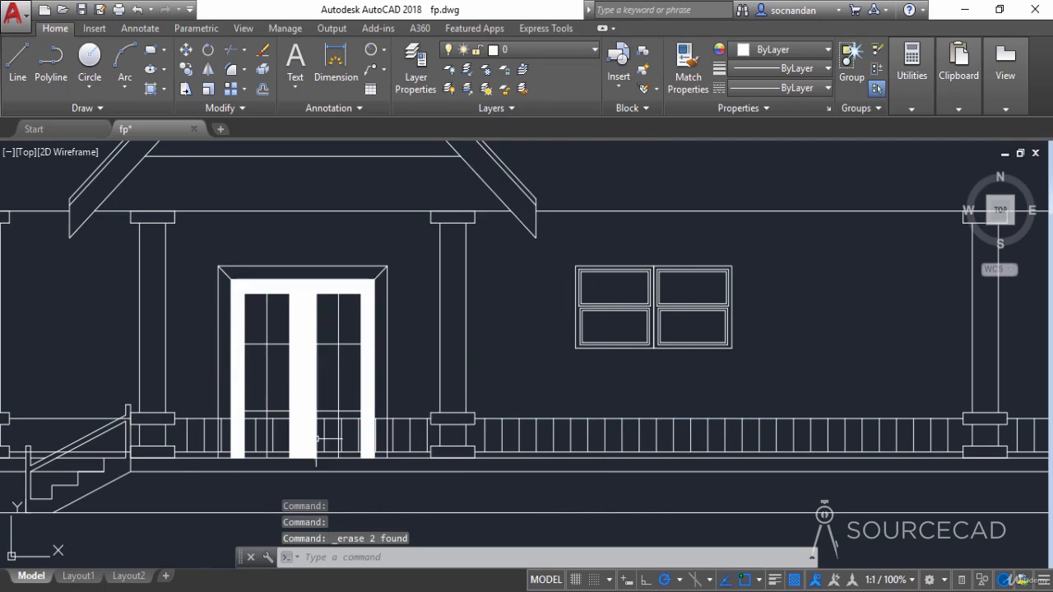
# Step: Copy the eight window-bay balusters nearest the third column into the stair bay, starting just beside the first column on the upper rail
pyautogui.moveTo(333, 434); pyautogui.dragTo(559, 417, button='middle')
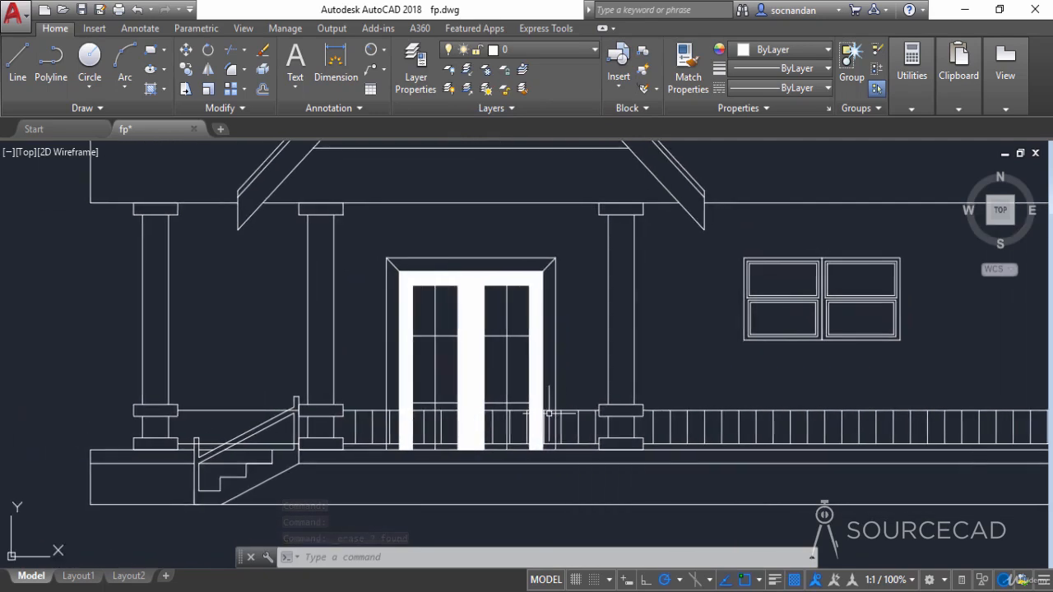
pyautogui.click(649, 394)
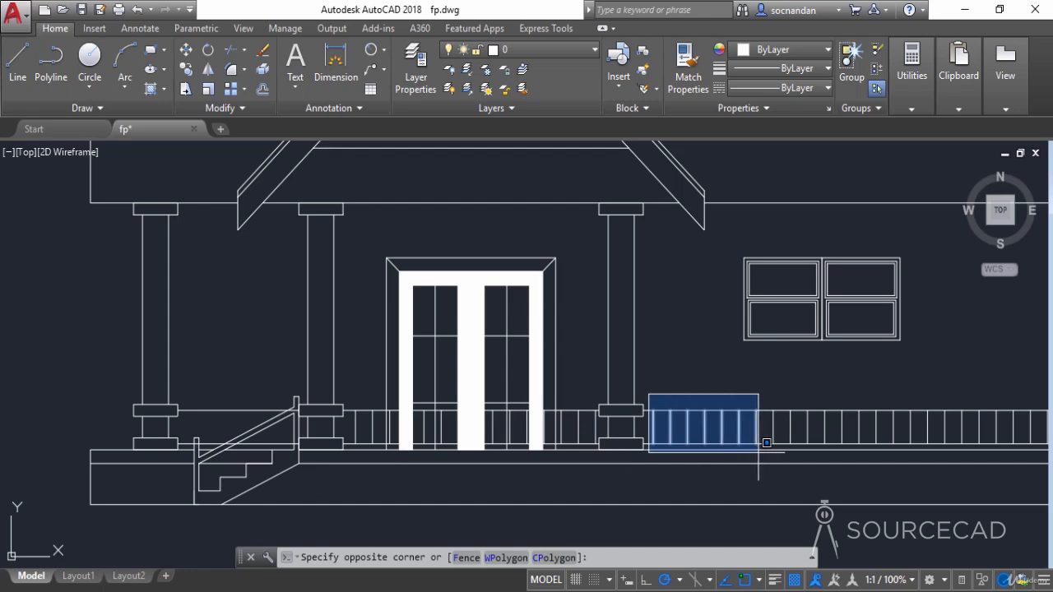
pyautogui.click(783, 452)
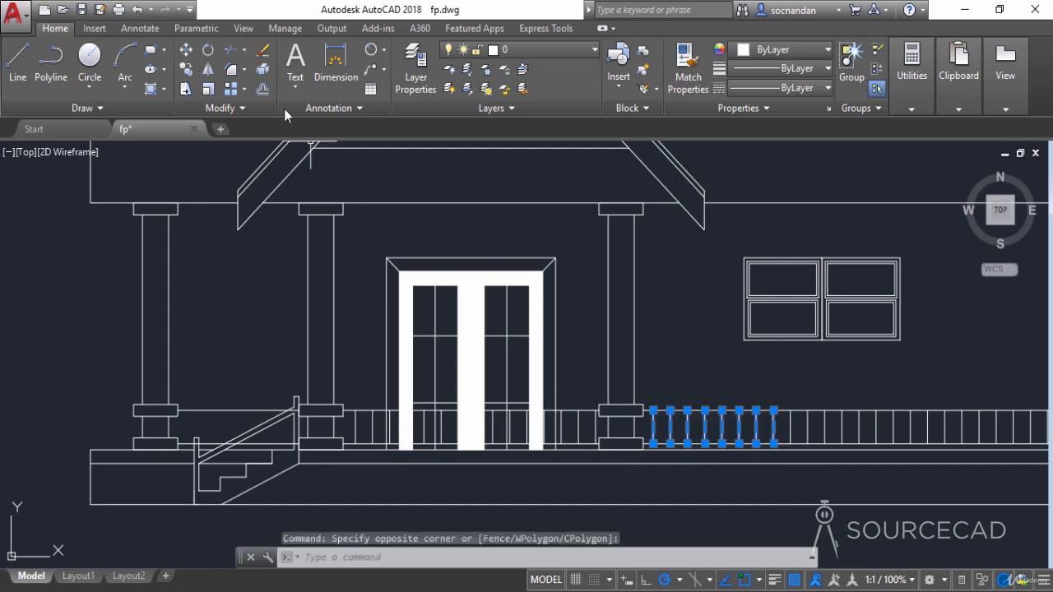
pyautogui.click(184, 70)
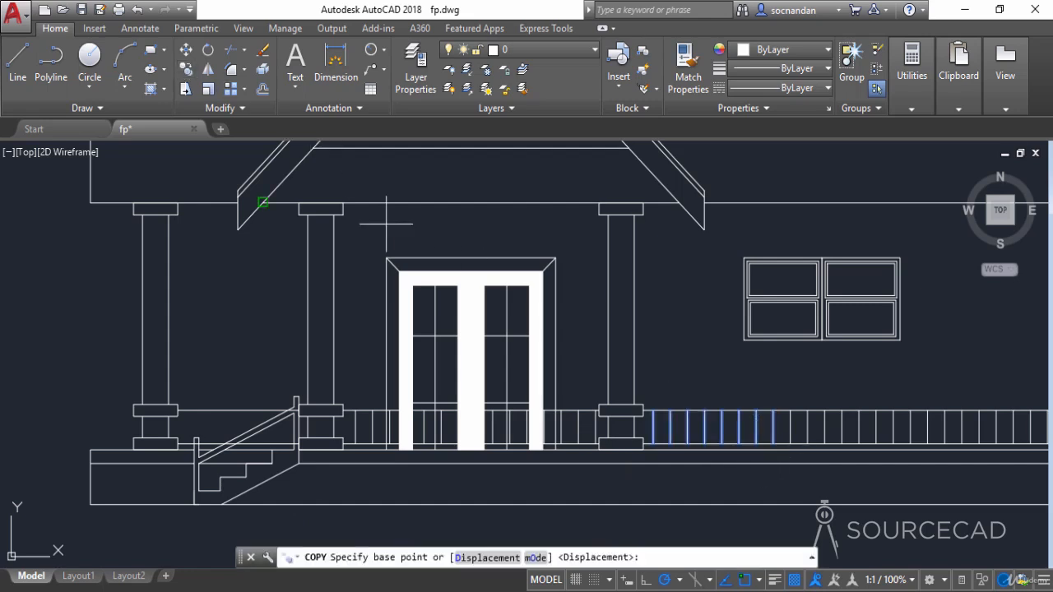
pyautogui.click(656, 410)
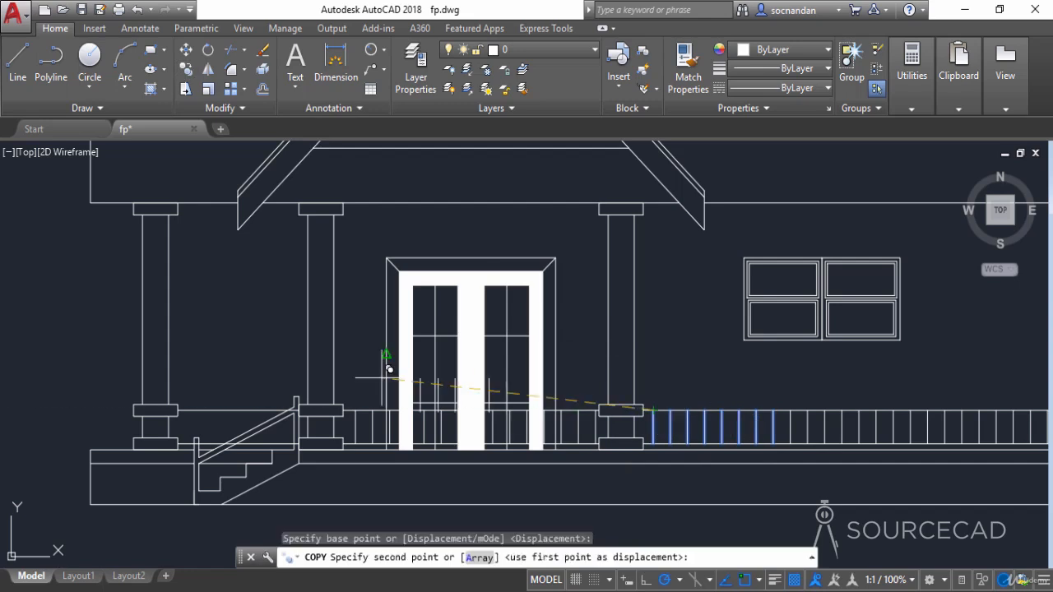
pyautogui.click(186, 403)
pyautogui.rightClick(208, 372)
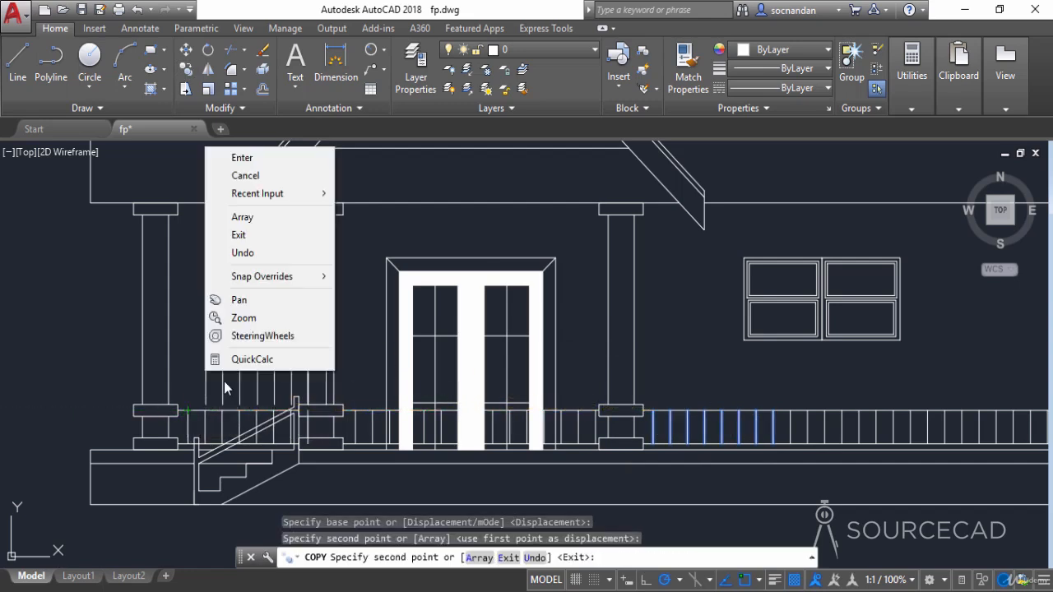
pyautogui.click(255, 157)
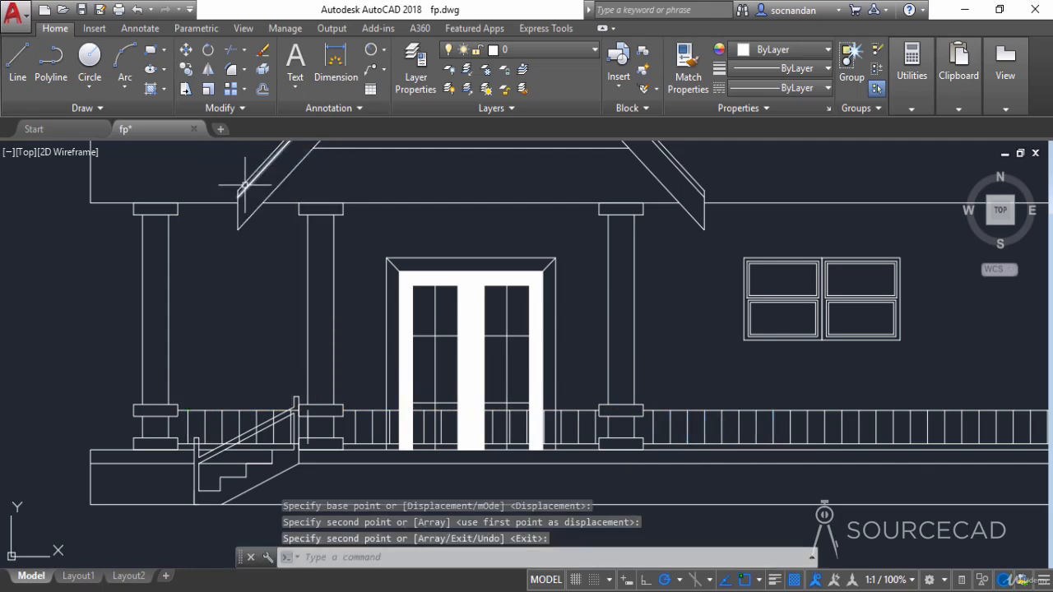
# Step: Erase the two surplus balusters at the stair's upper post and the second column's base
pyautogui.scroll(2, 294, 450)
pyautogui.click(288, 415)
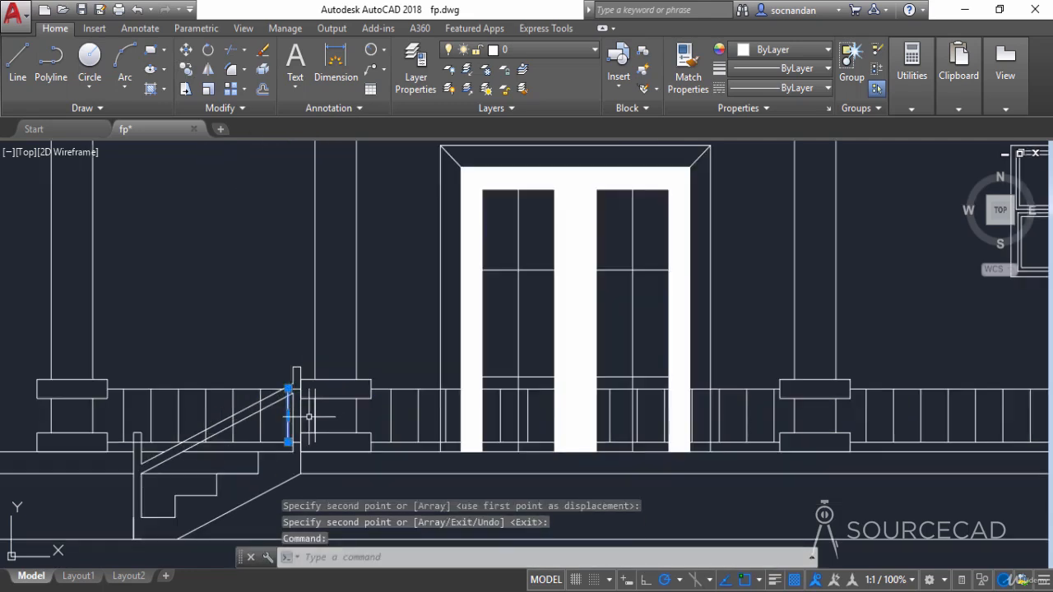
pyautogui.rightClick(217, 298)
pyautogui.click(249, 313)
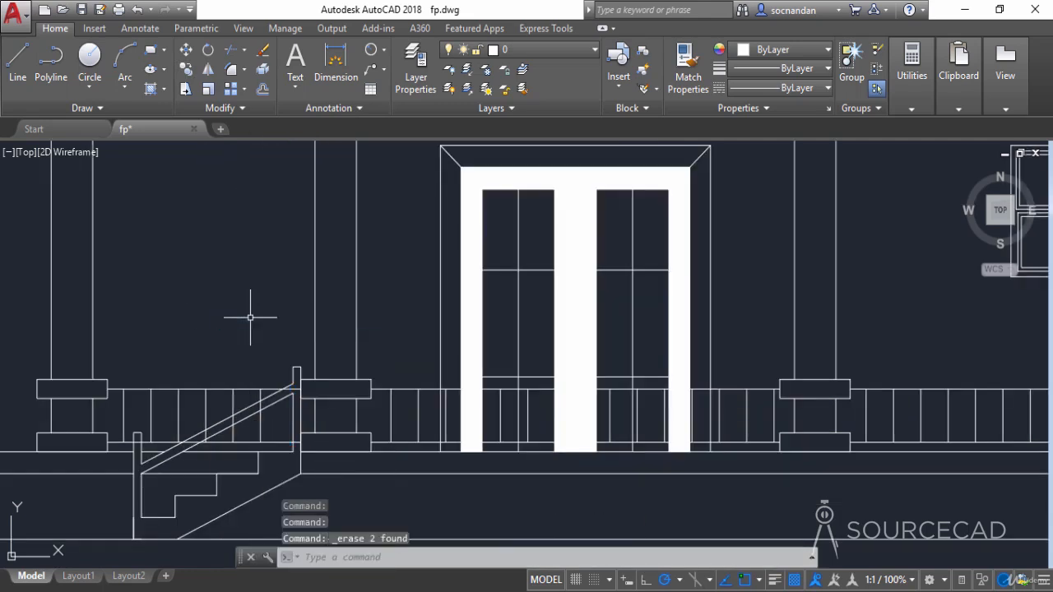
# Step: Draw vertical polyline balusters from the tops of the stair's first and second risers straight up to the sloping handrail's lower line
pyautogui.click(18, 62)
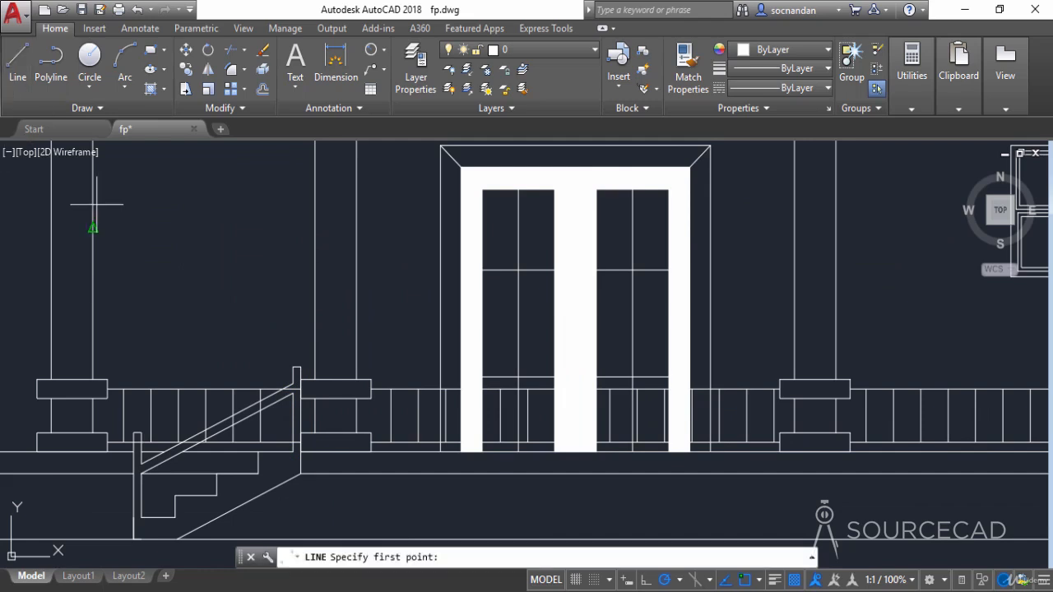
pyautogui.click(51, 62)
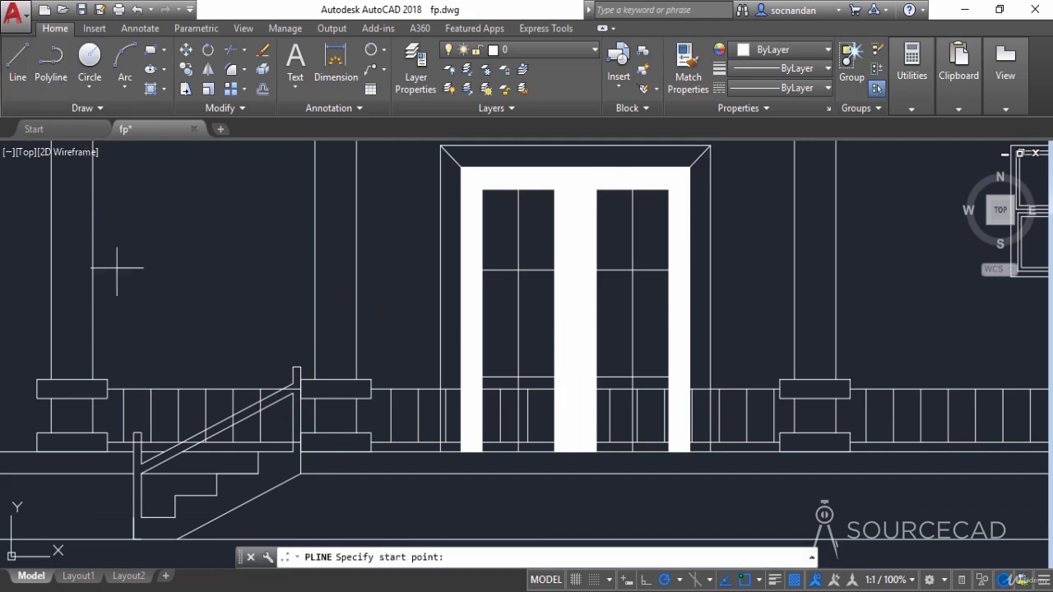
pyautogui.click(176, 453)
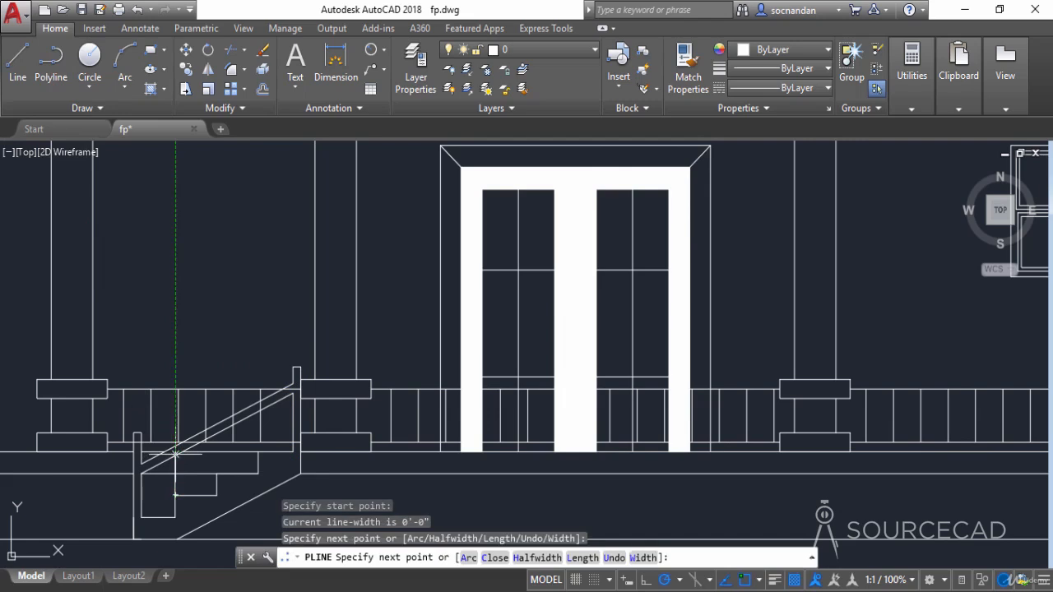
pyautogui.rightClick(204, 341)
pyautogui.click(234, 72)
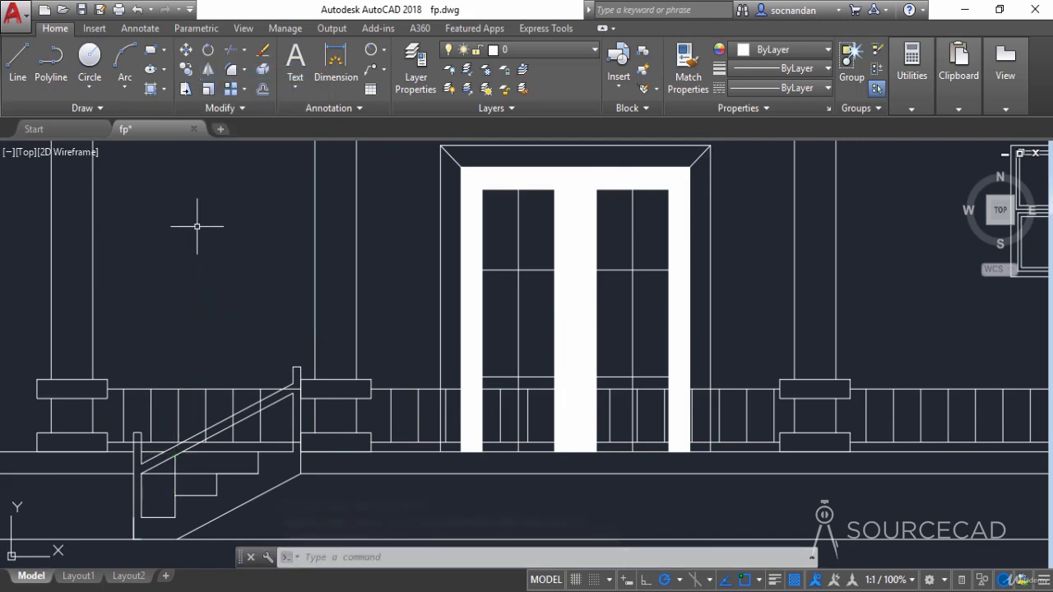
pyautogui.press('Return')
pyautogui.click(216, 475)
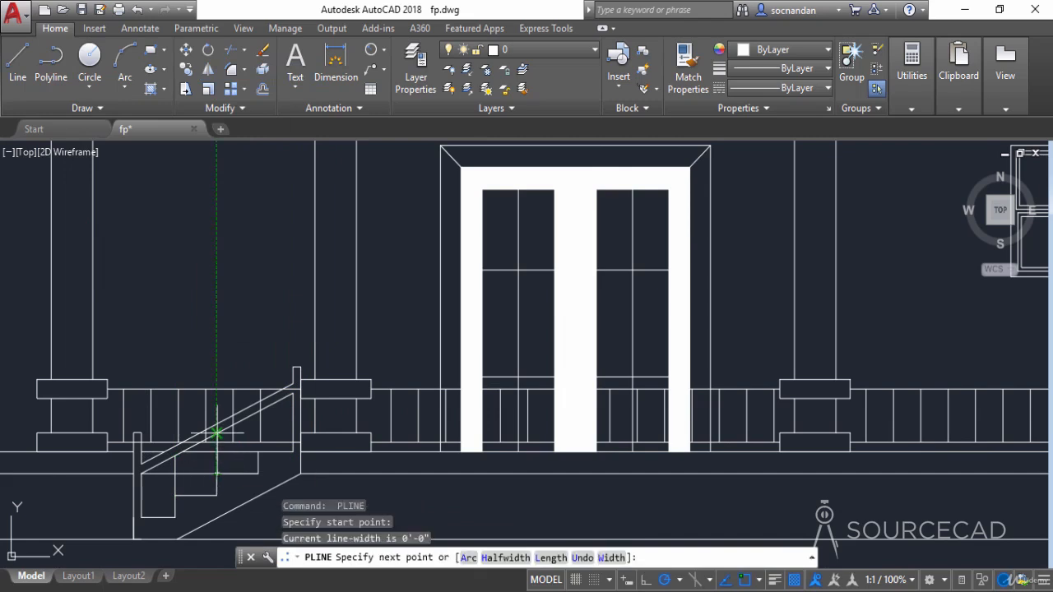
pyautogui.press('Return')
# Step: Draw a vertical polyline baluster from the top of the stair's third riser up to the sloping handrail's lower line
pyautogui.press('Return')
pyautogui.click(260, 451)
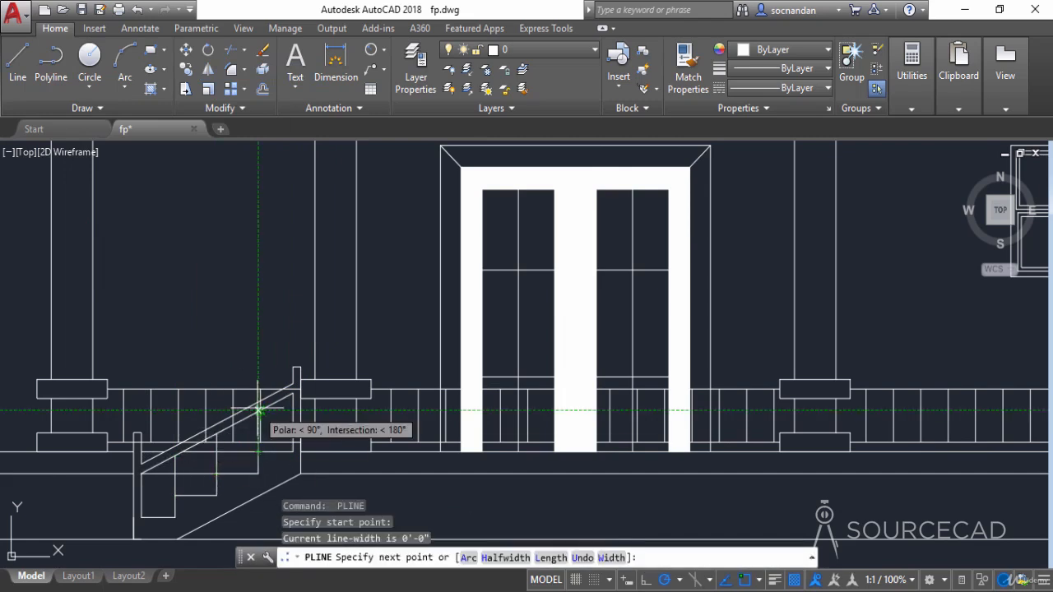
pyautogui.scroll(5, 257, 406)
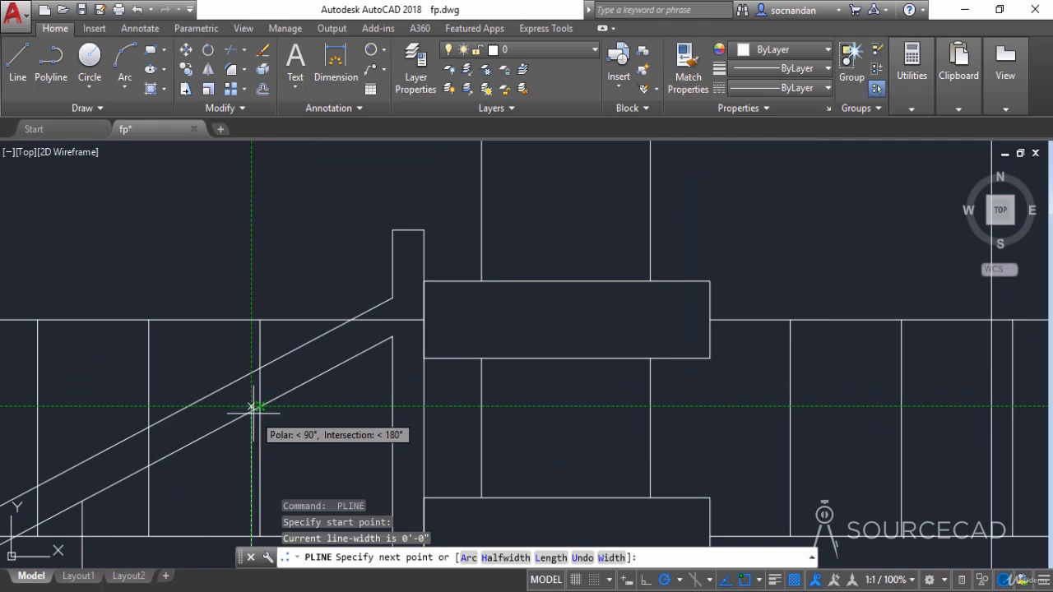
pyautogui.scroll(3, 251, 406)
pyautogui.click(246, 404)
pyautogui.scroll(-5, 243, 362)
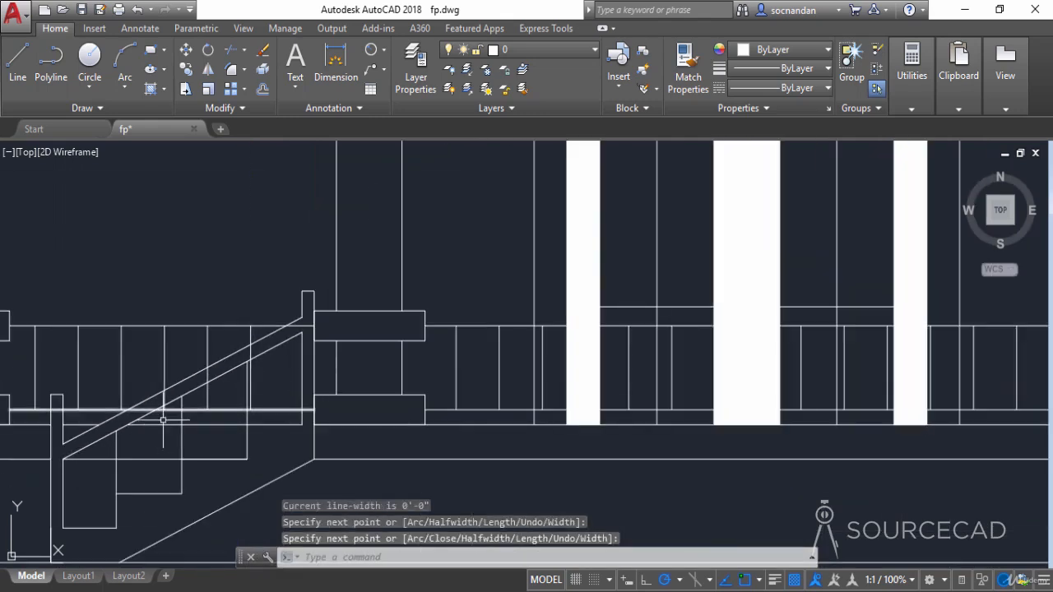
pyautogui.moveTo(183, 409); pyautogui.dragTo(254, 375, button='middle')
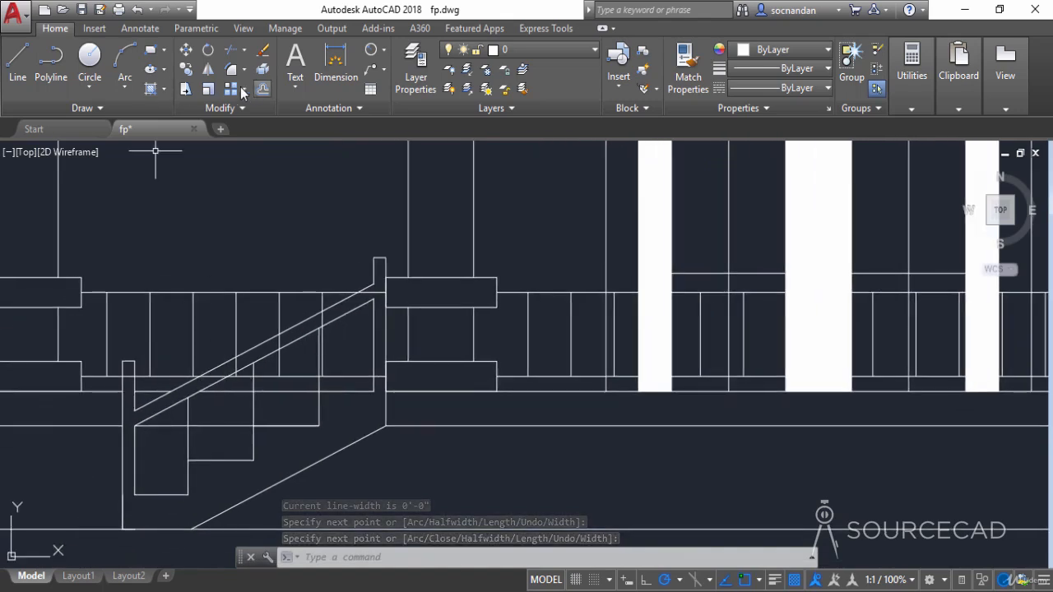
# Step: Trim the porch balusters and upper rail where they cross between the two lines of the stair's sloping handrail
pyautogui.click(231, 51)
pyautogui.press('Return')
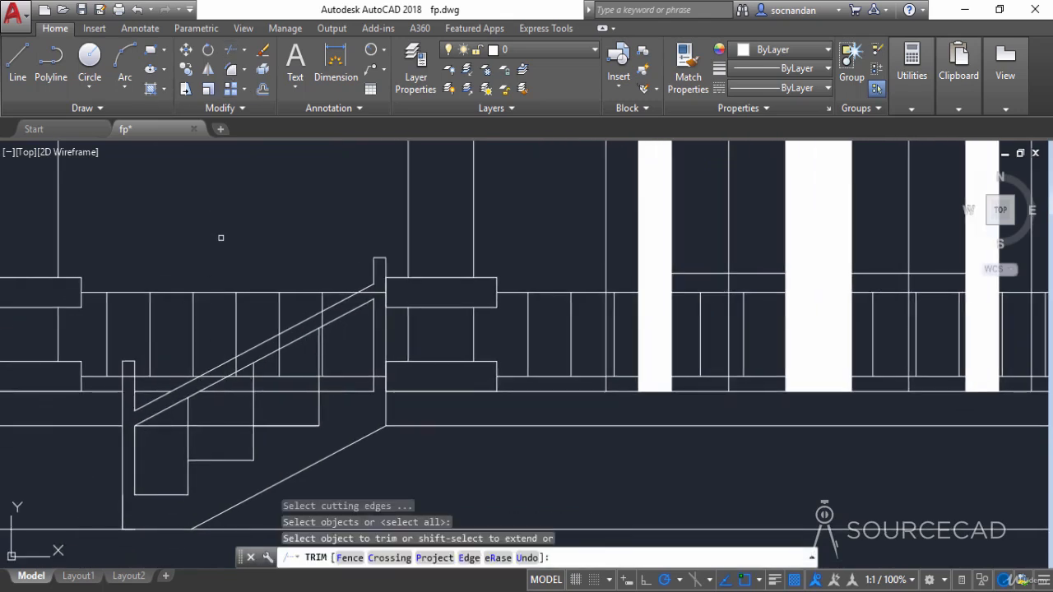
pyautogui.scroll(4, 221, 247)
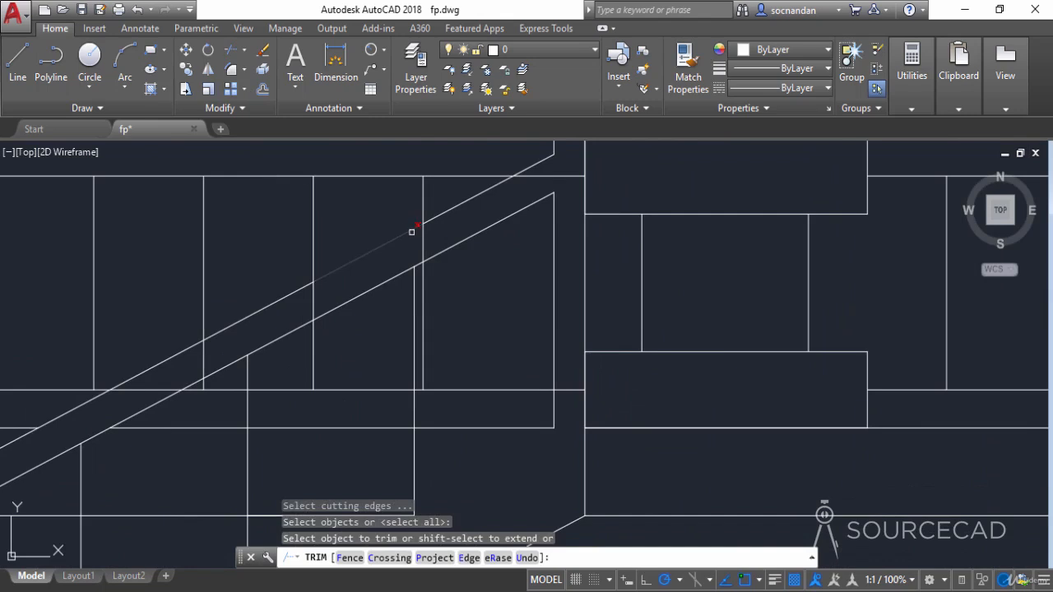
pyautogui.click(426, 242)
pyautogui.click(418, 244)
pyautogui.click(534, 175)
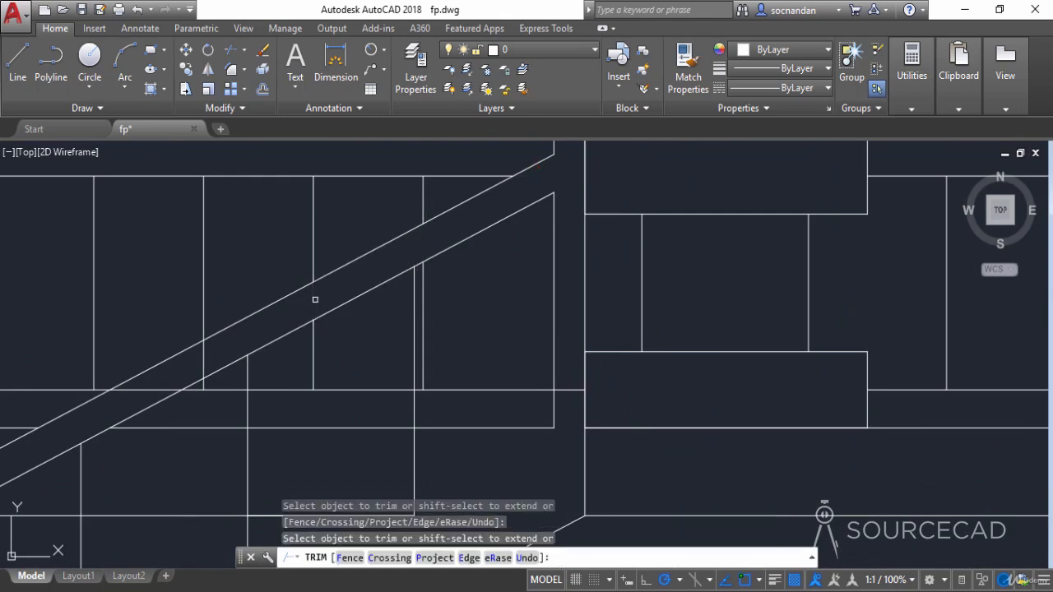
pyautogui.scroll(-4, 205, 364)
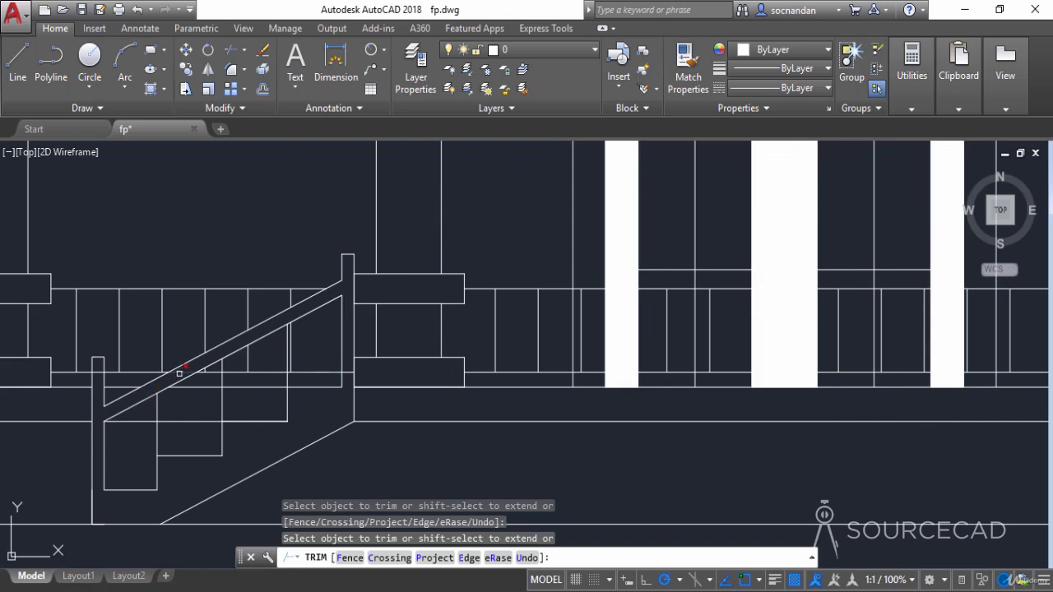
# Step: Trim the lower porch rail inside the stair's upper post and finish the trimming around the stair
pyautogui.click(105, 440)
pyautogui.click(197, 455)
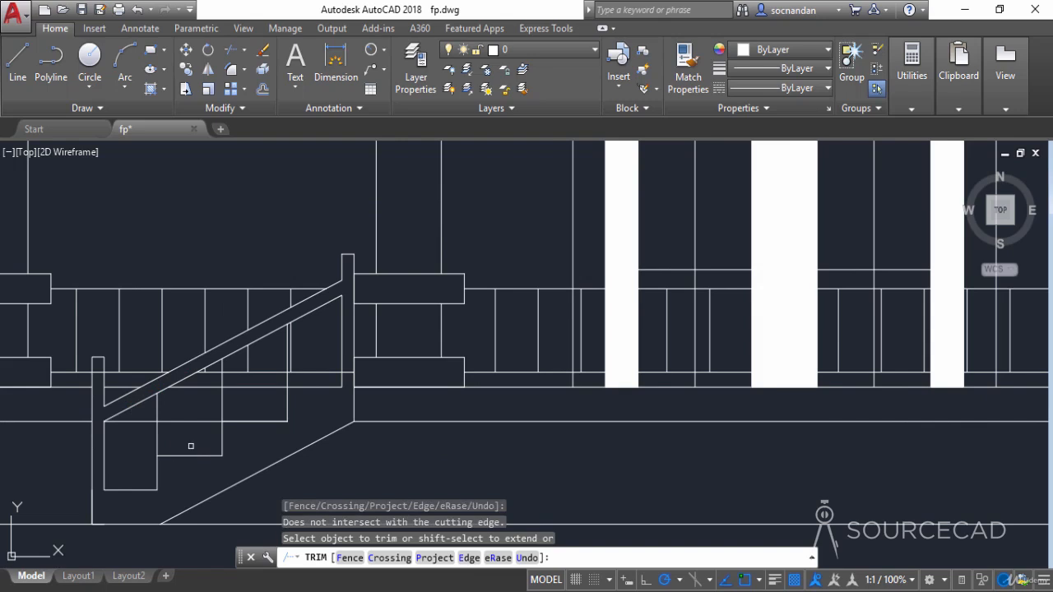
pyautogui.scroll(-3, 324, 416)
pyautogui.scroll(3, 324, 417)
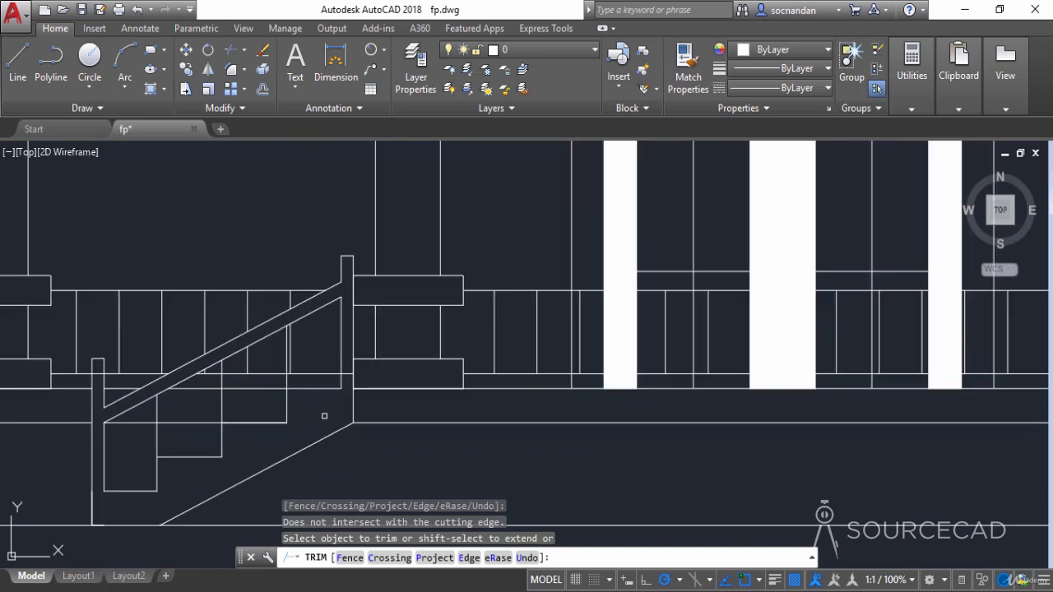
pyautogui.click(347, 372)
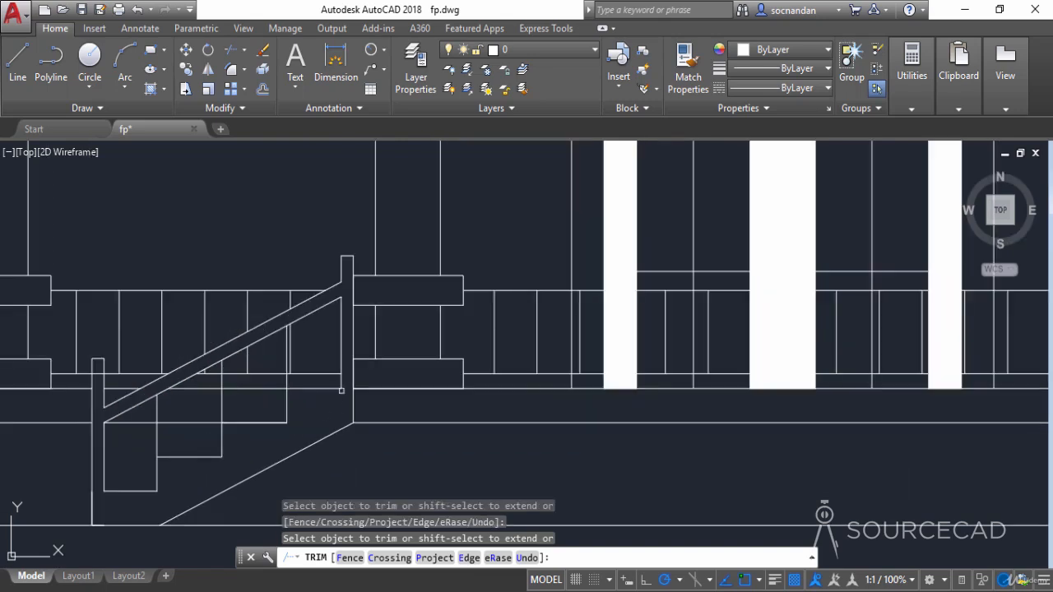
pyautogui.click(283, 451)
pyautogui.scroll(2, 293, 446)
pyautogui.scroll(-2, 540, 455)
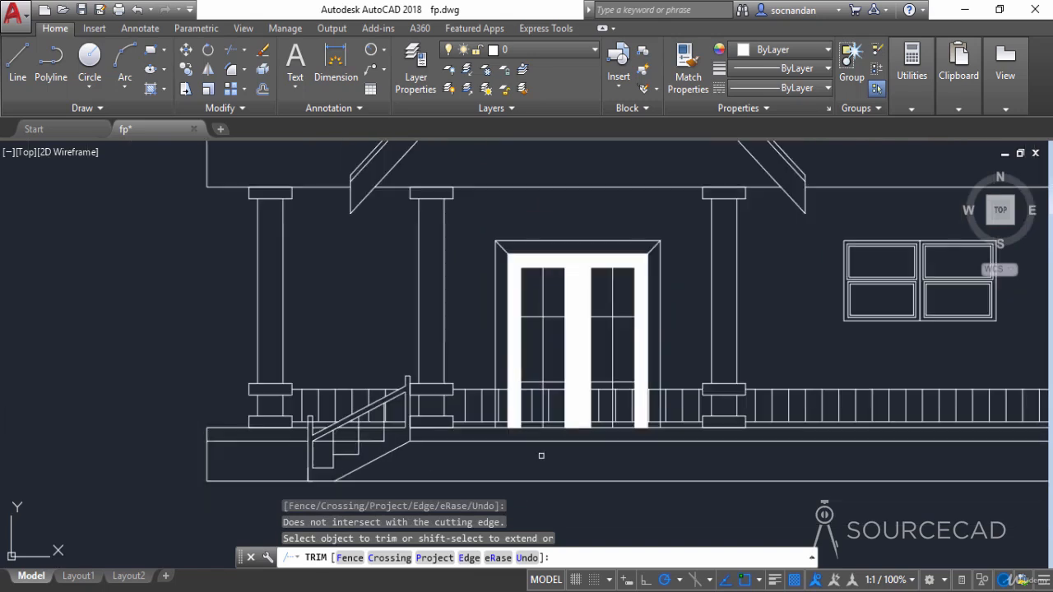
pyautogui.scroll(-2, 573, 451)
pyautogui.moveTo(573, 455); pyautogui.dragTo(289, 431, button='middle')
pyautogui.rightClick(435, 346)
pyautogui.click(463, 356)
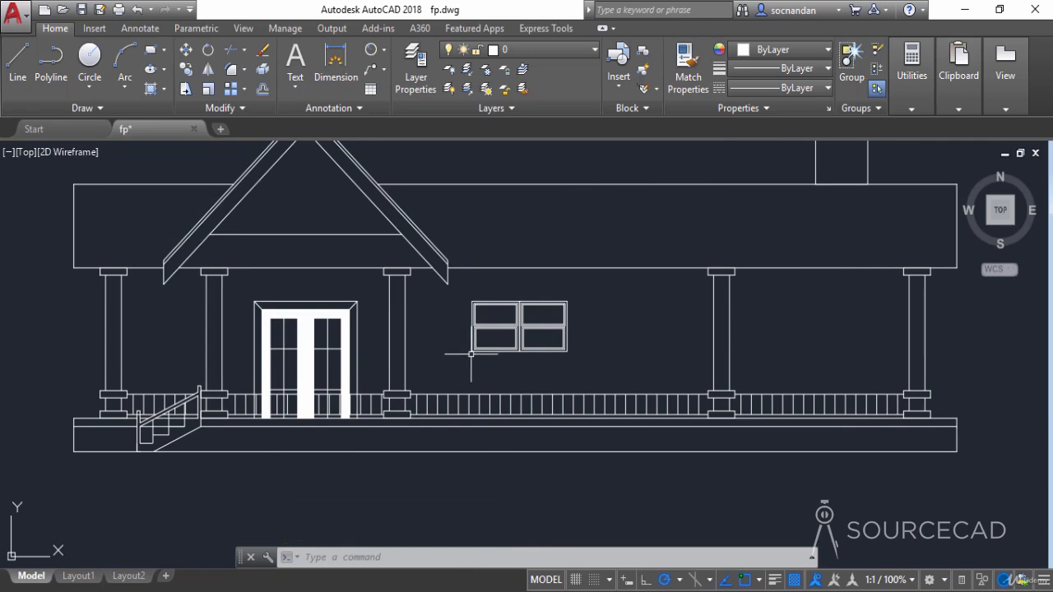
# Step: Set the polyline width of the window bay's upper porch rail to 2"
pyautogui.scroll(4, 471, 354)
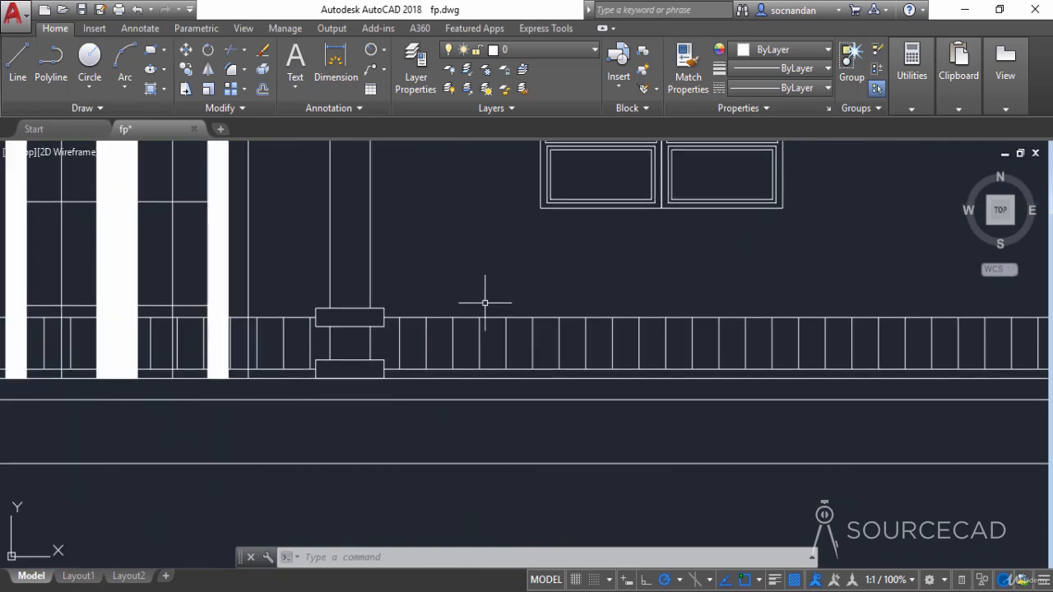
pyautogui.doubleClick(491, 316)
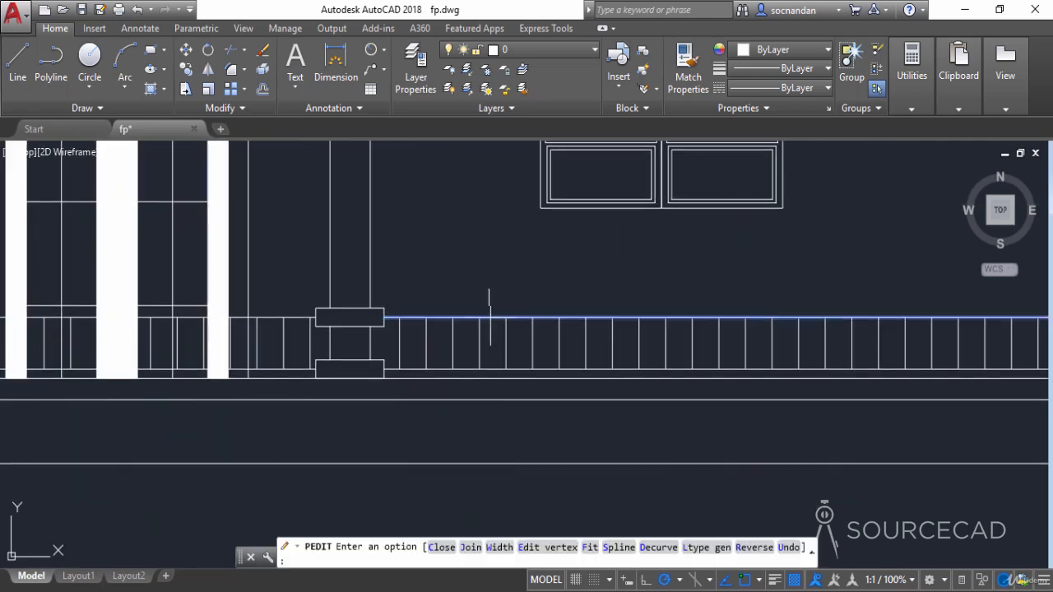
pyautogui.click(499, 547)
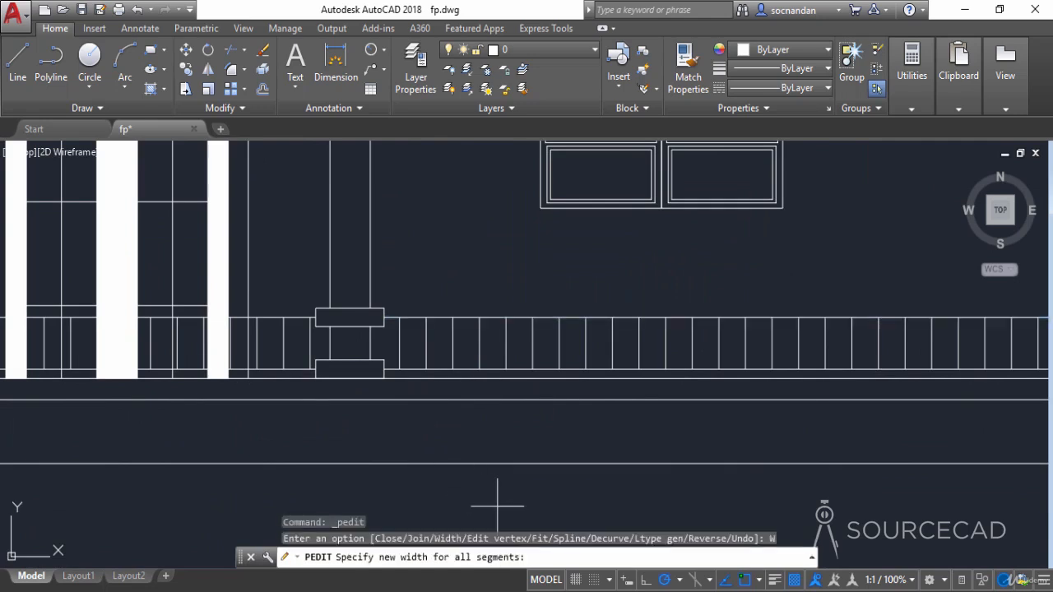
pyautogui.write('2')
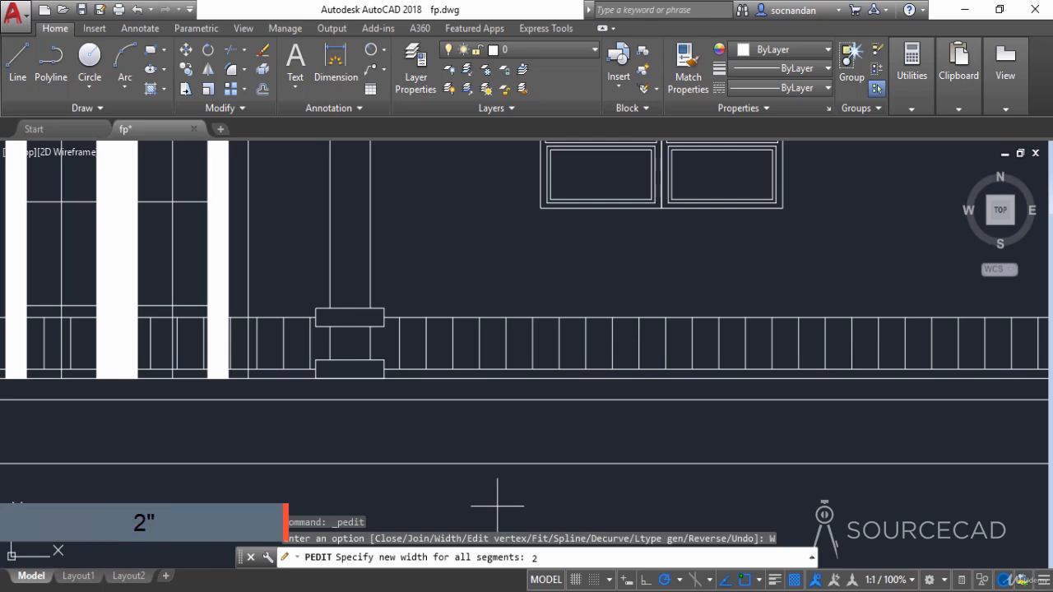
pyautogui.write('"')
pyautogui.press('Return')
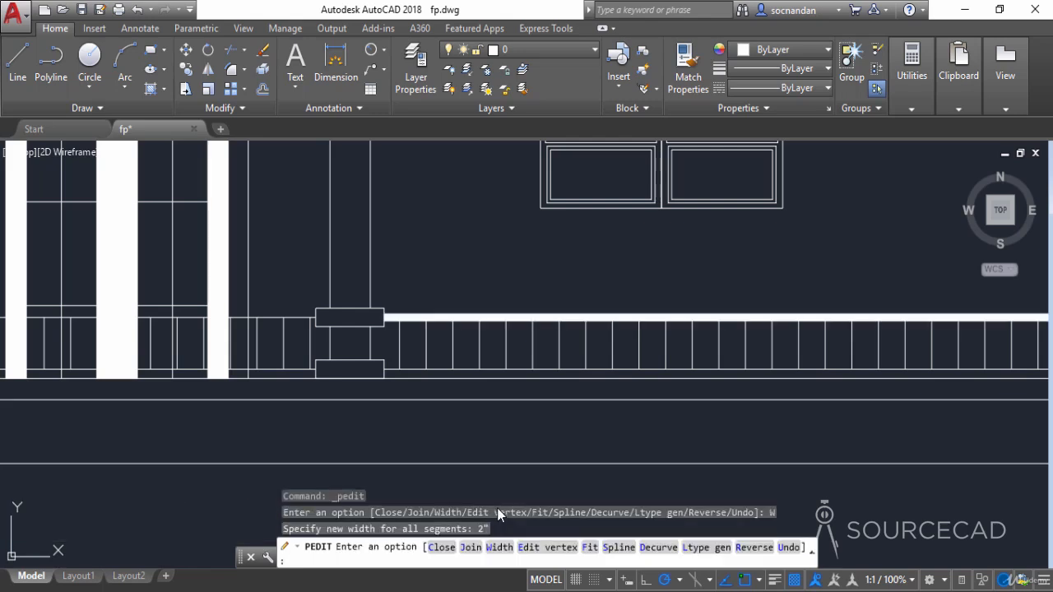
pyautogui.press('Escape')
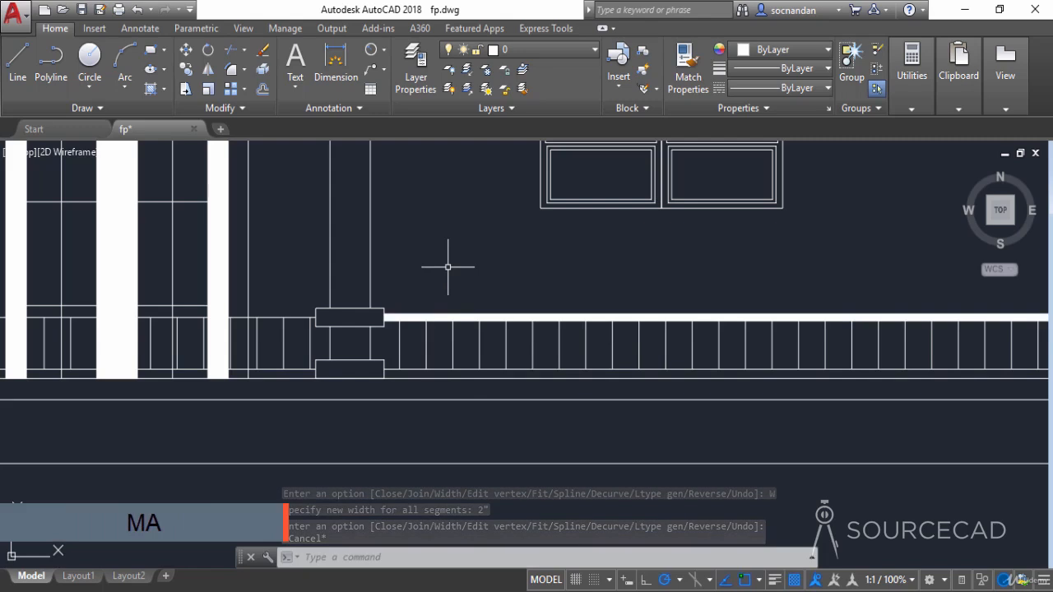
# Step: Match the thick window-bay upper rail's properties to the upper rails of the door bay and the stair bay
pyautogui.write('ma')
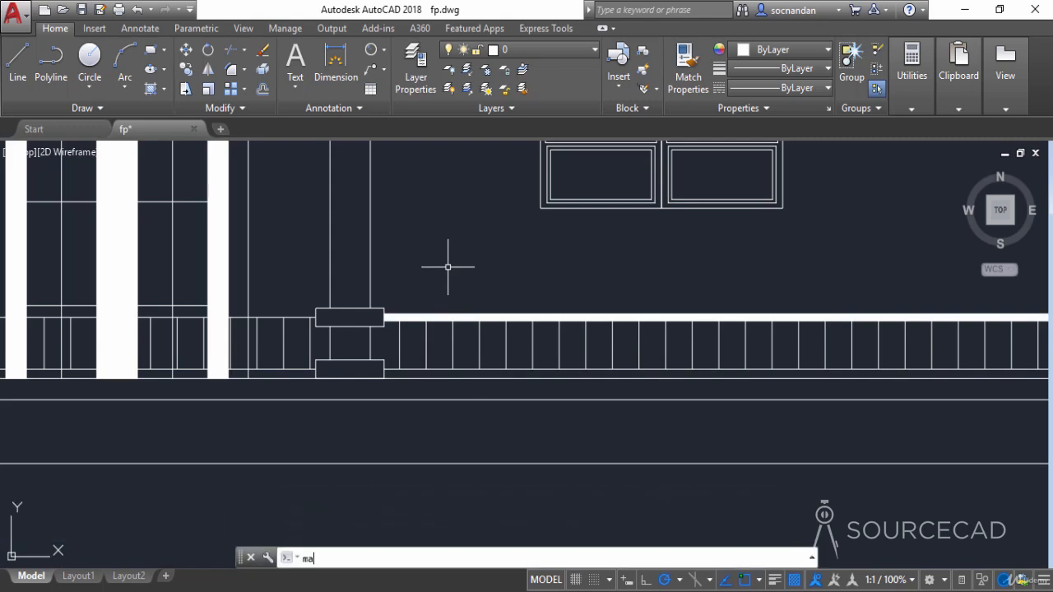
pyautogui.press('Return')
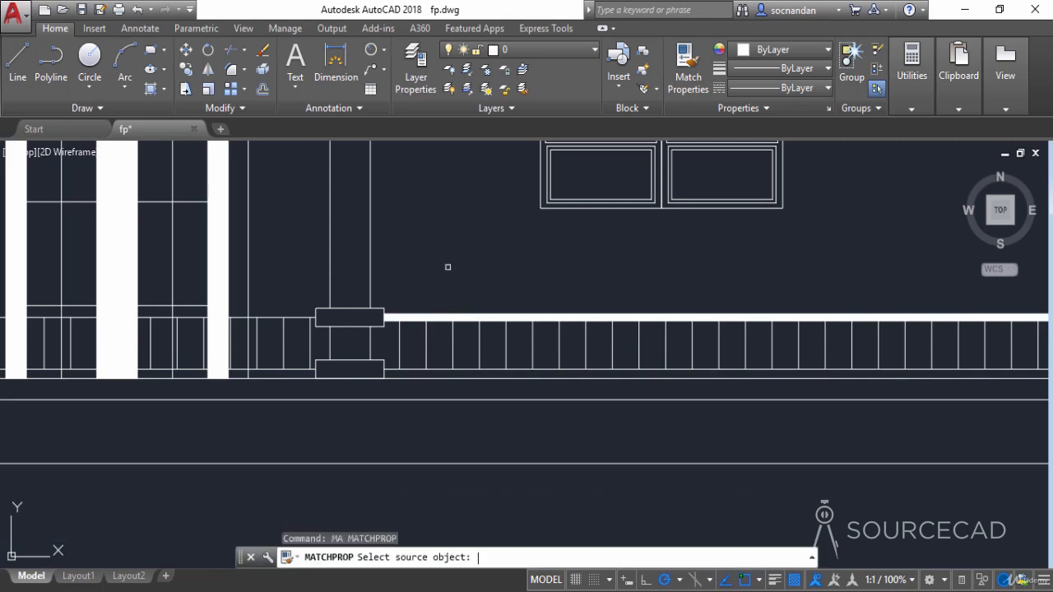
pyautogui.click(438, 304)
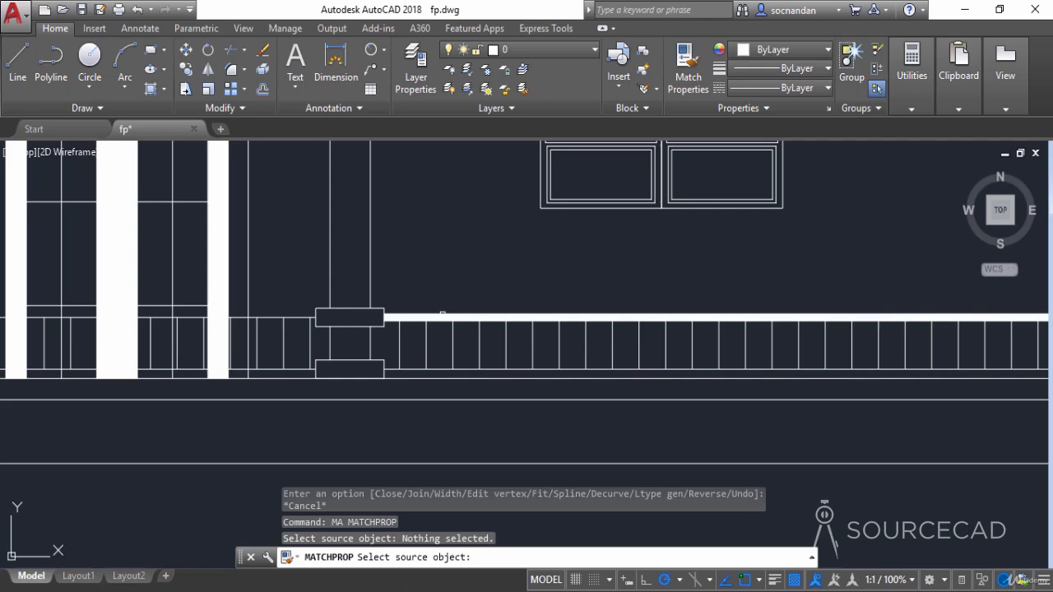
pyautogui.click(440, 318)
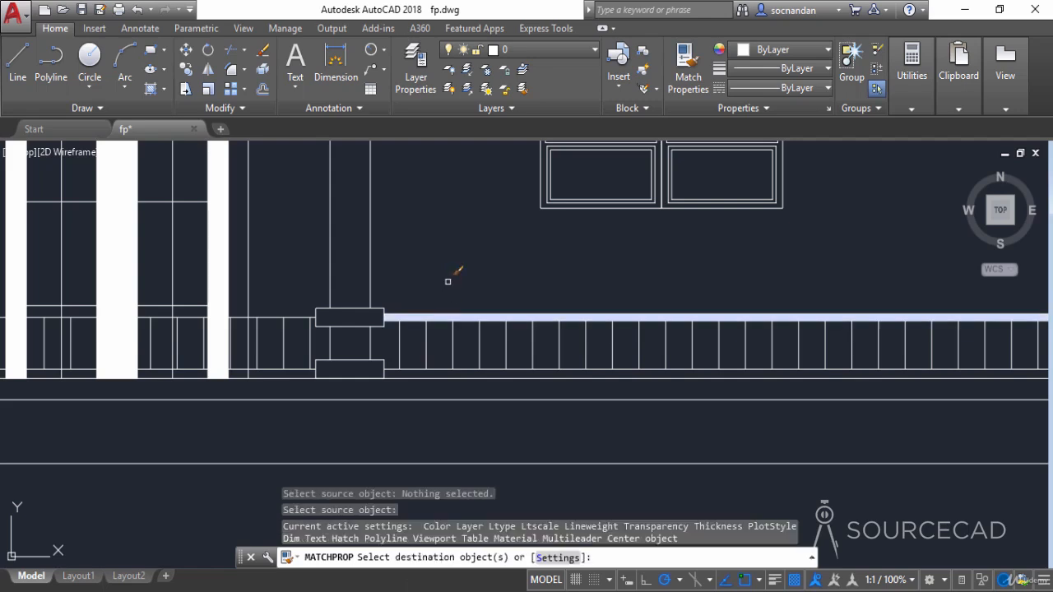
pyautogui.scroll(-2, 447, 281)
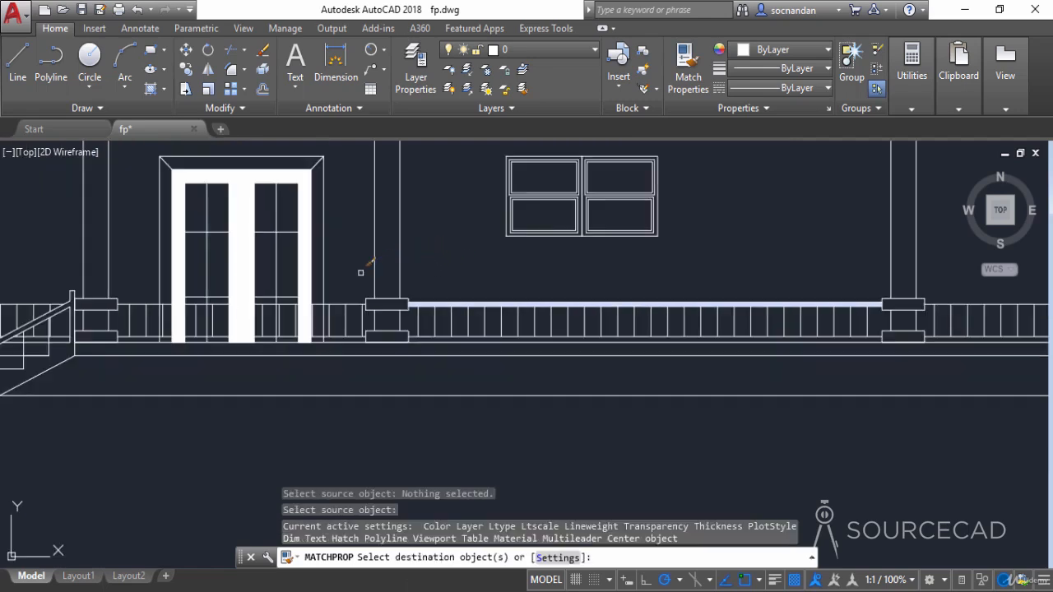
pyautogui.click(353, 302)
pyautogui.moveTo(167, 260); pyautogui.dragTo(264, 237, button='middle')
pyautogui.click(249, 260)
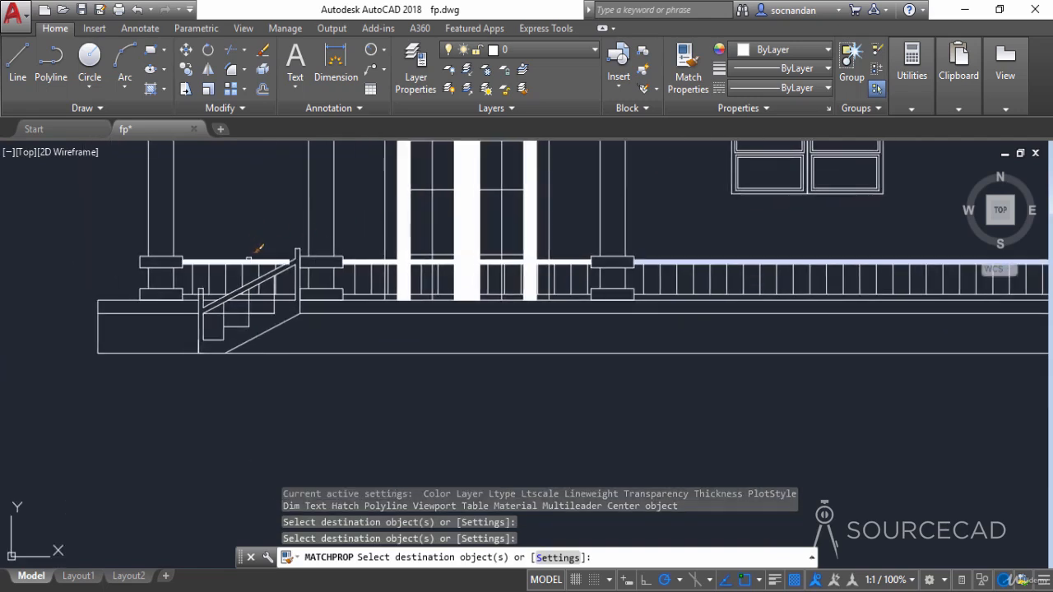
# Step: Match the same rail properties to the lower rails in all bays and the upper rail between the last two columns
pyautogui.scroll(2, 220, 238)
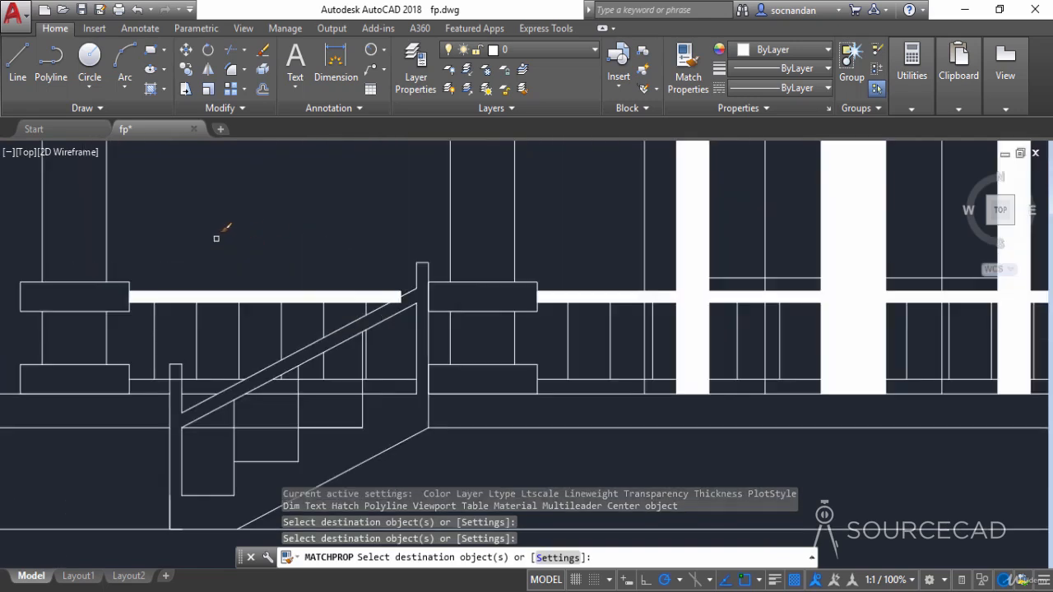
pyautogui.click(151, 367)
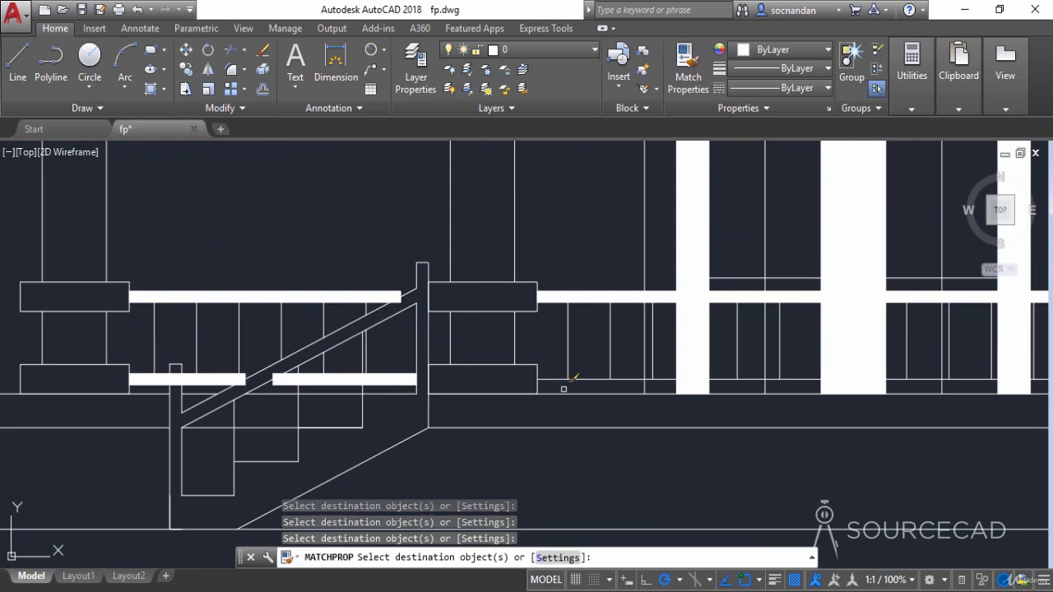
pyautogui.scroll(-3, 598, 365)
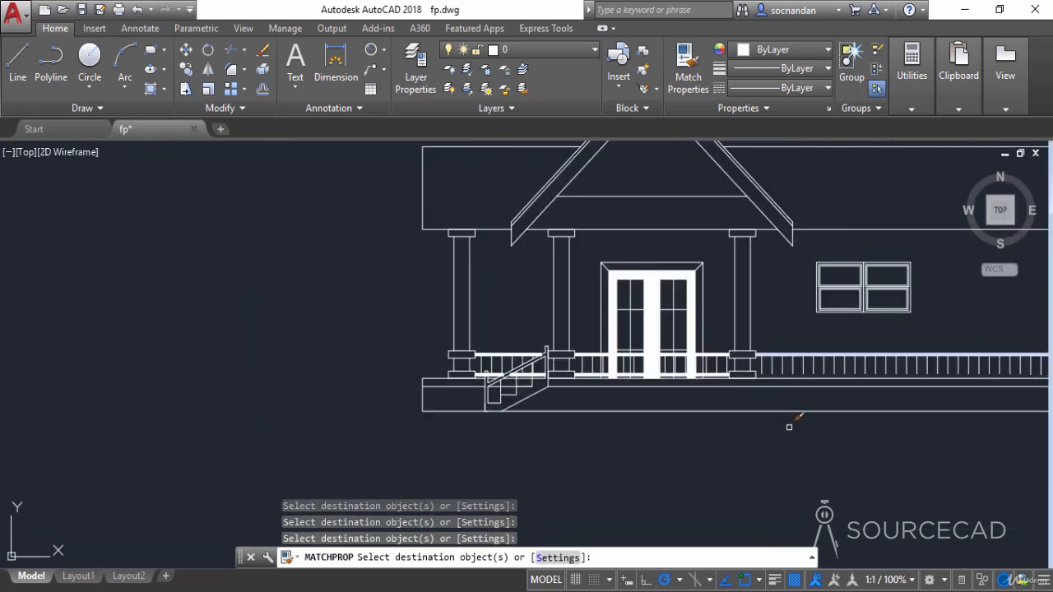
pyautogui.moveTo(729, 418); pyautogui.dragTo(332, 430, button='middle')
pyautogui.scroll(2, 284, 409)
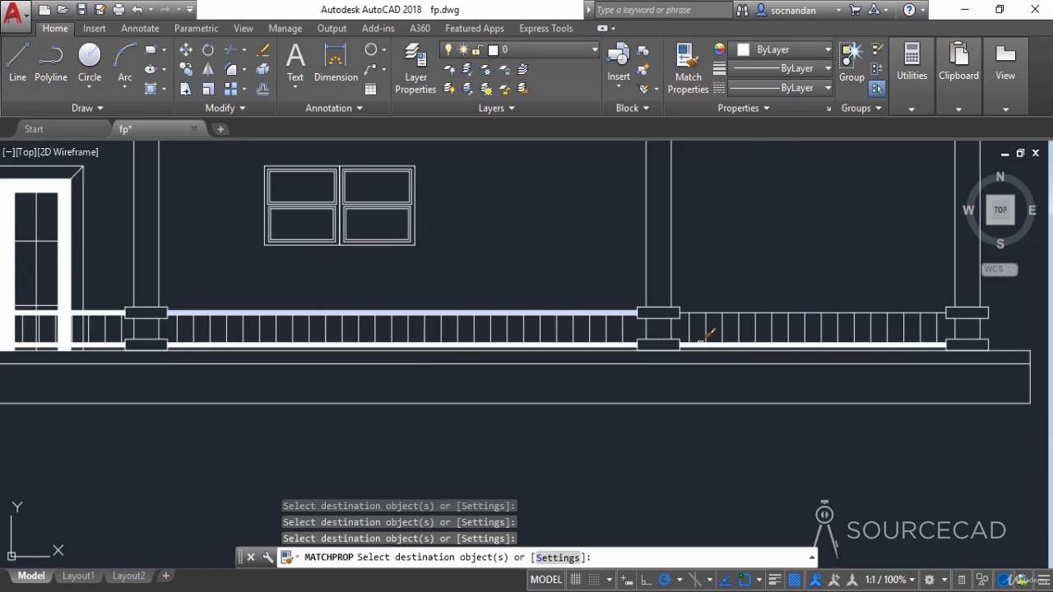
pyautogui.rightClick(695, 245)
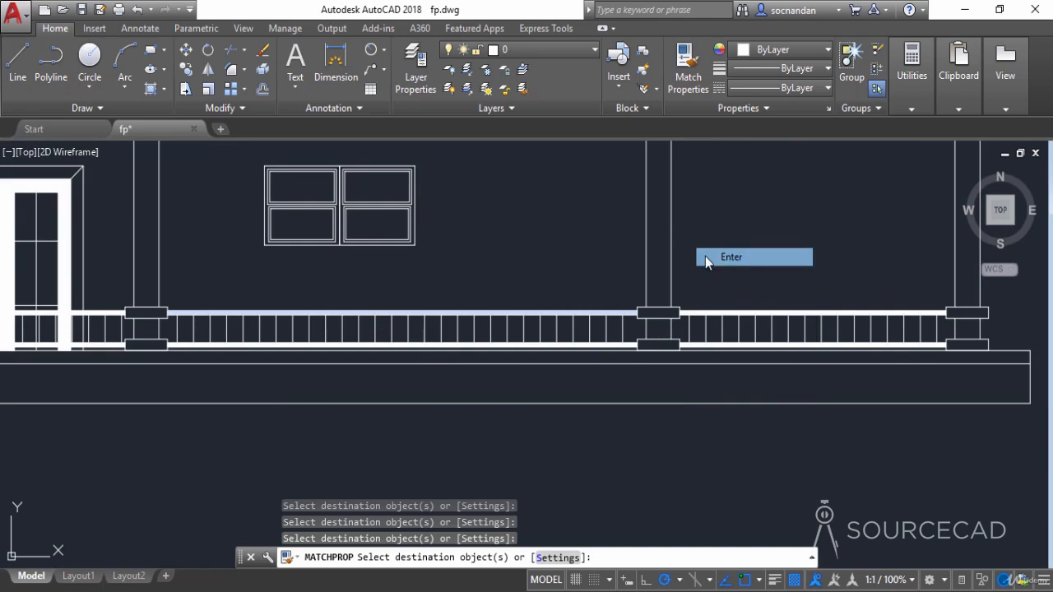
pyautogui.click(708, 257)
# Step: Set the polyline width of the window bay's first baluster beside the third column to 1"
pyautogui.scroll(-3, 692, 264)
pyautogui.scroll(4, 400, 329)
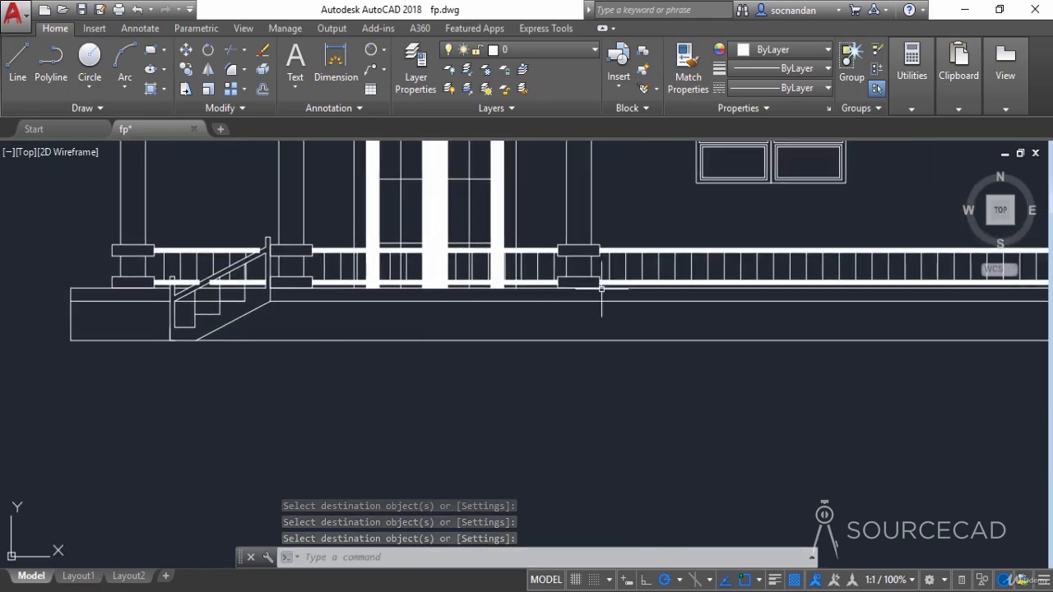
pyautogui.scroll(3, 635, 273)
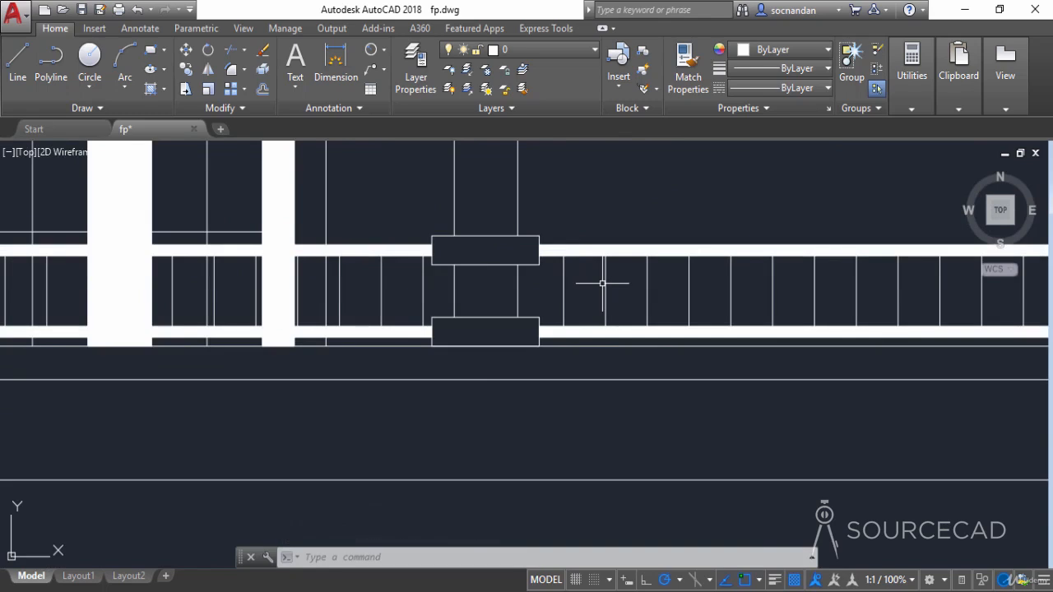
pyautogui.doubleClick(565, 257)
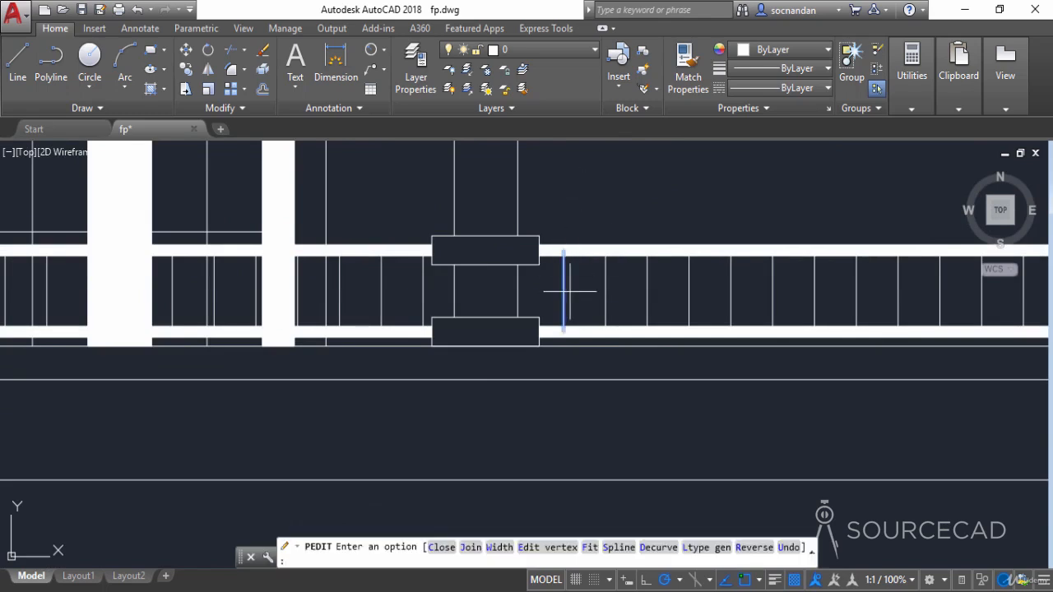
pyautogui.write('w')
pyautogui.press('Return')
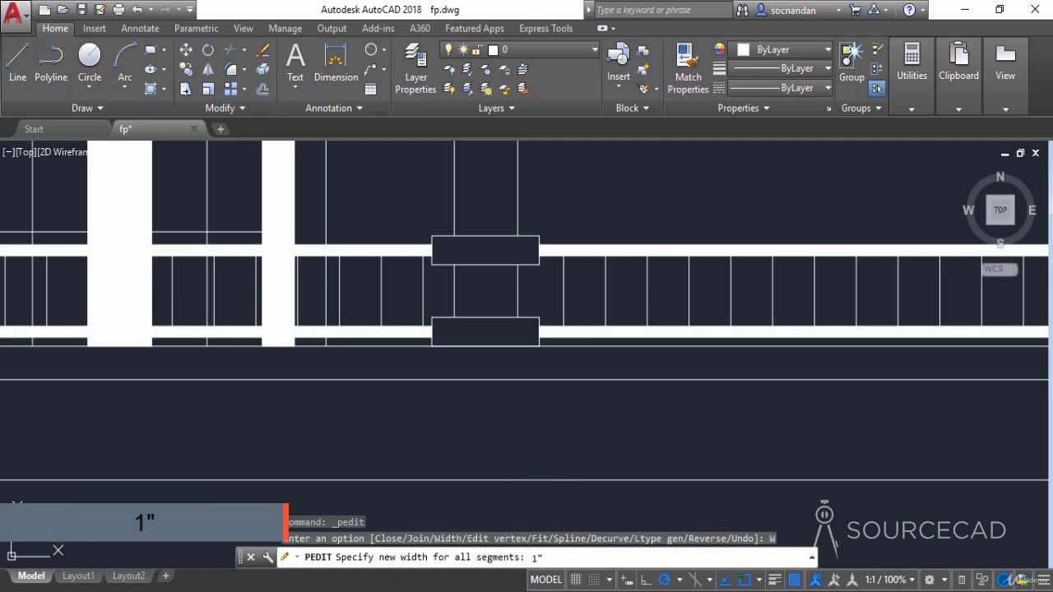
pyautogui.press('Return')
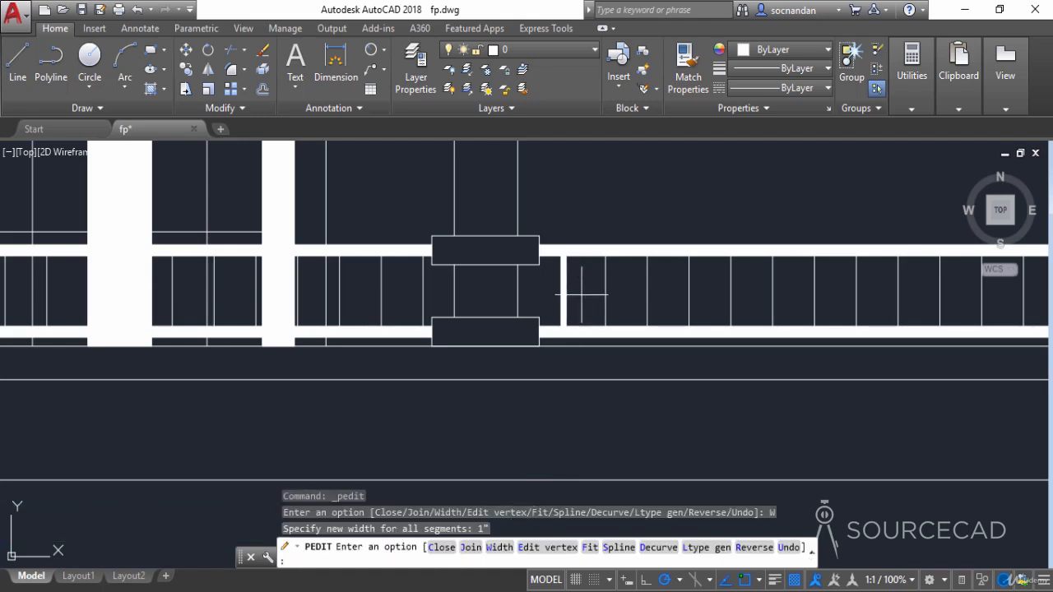
pyautogui.press('Escape')
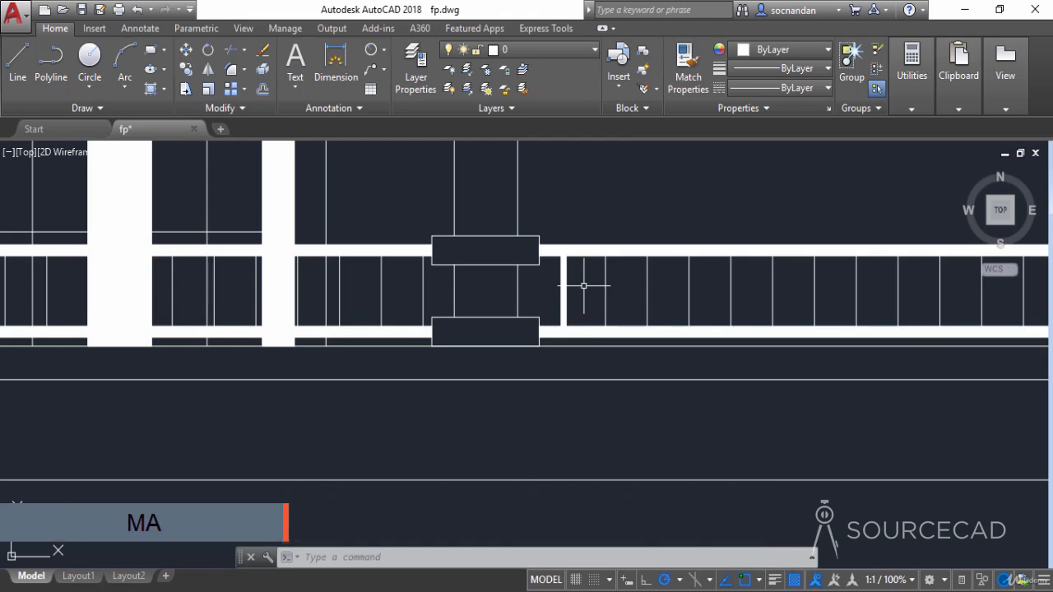
# Step: Match the thick first baluster's properties to the remaining balusters in the window bay between the third and fourth columns
pyautogui.write('m')
pyautogui.press('Return')
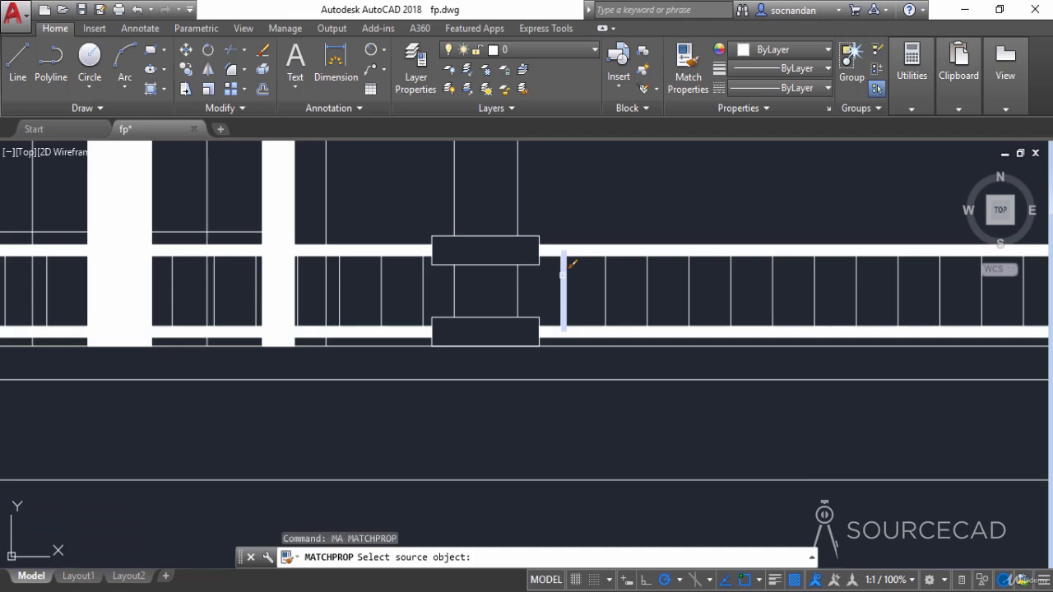
pyautogui.click(584, 286)
pyautogui.click(606, 274)
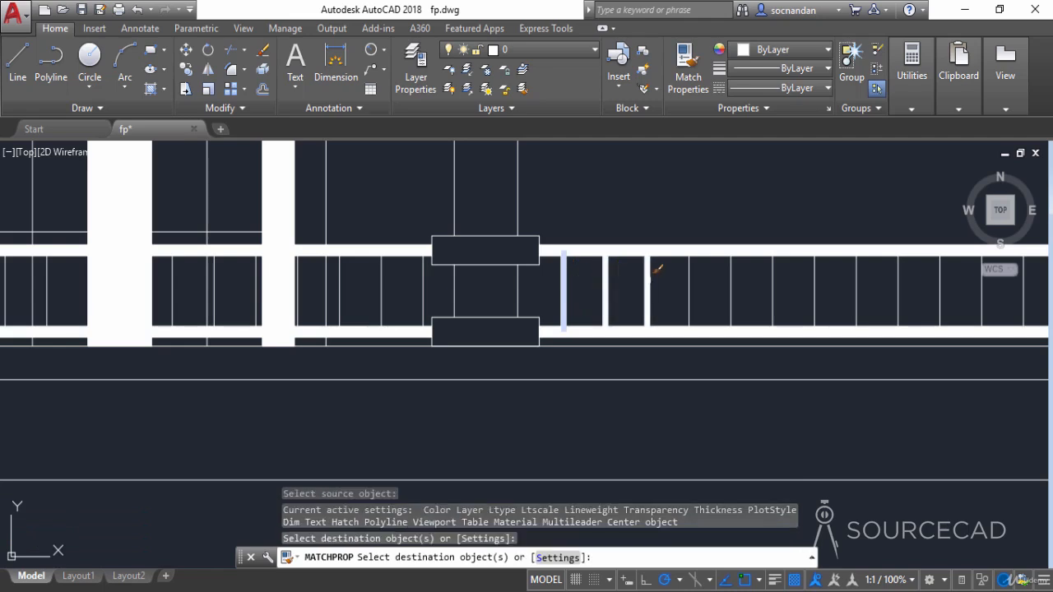
pyautogui.click(649, 275)
pyautogui.scroll(-3, 651, 275)
pyautogui.scroll(-3, 744, 284)
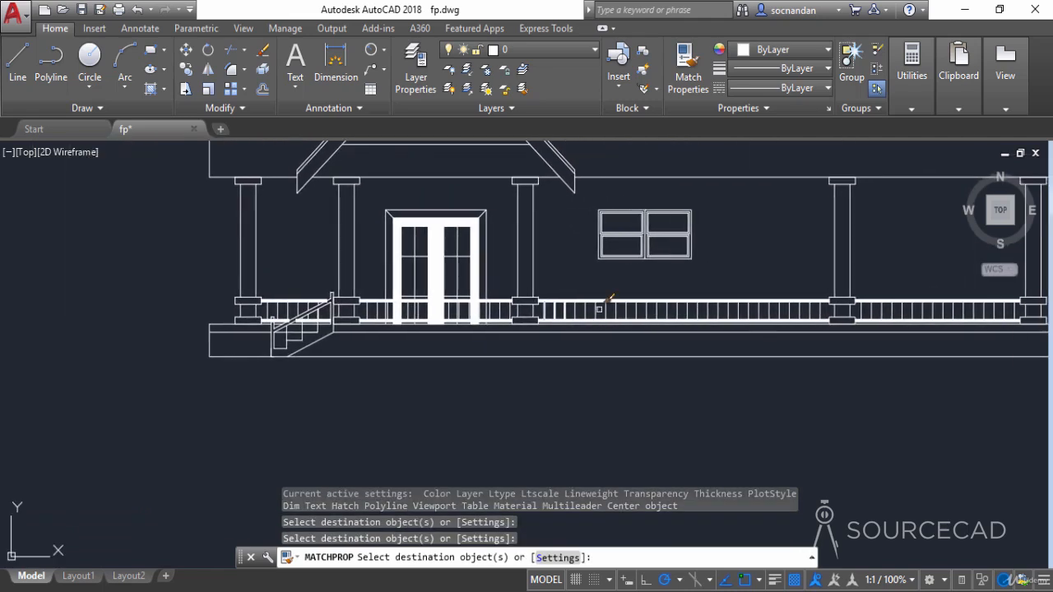
pyautogui.scroll(5, 855, 284)
pyautogui.click(854, 284)
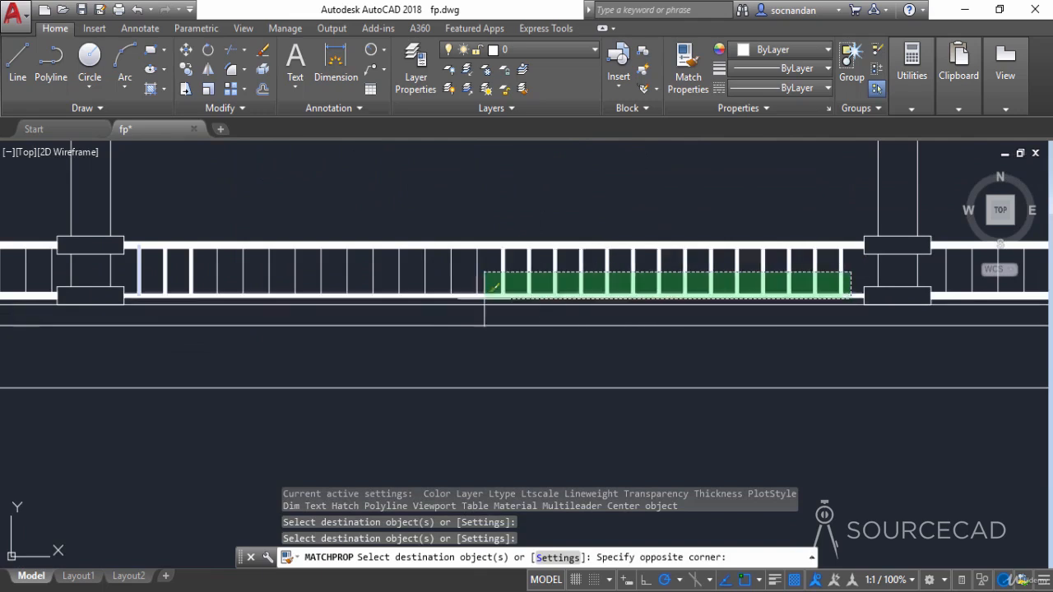
pyautogui.click(233, 285)
pyautogui.scroll(-3, 735, 275)
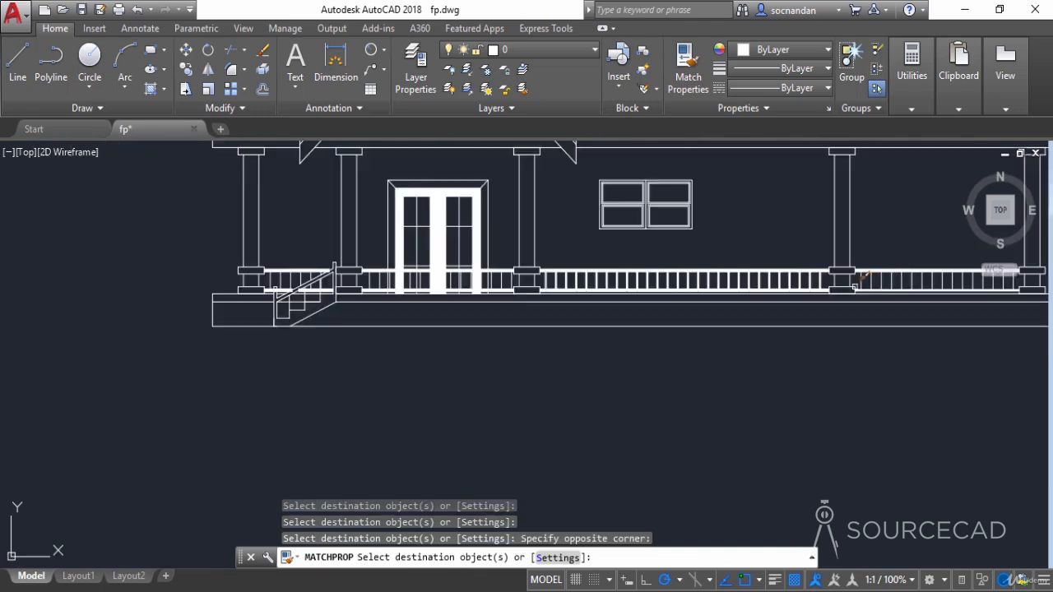
# Step: Match the same baluster properties to all balusters between the last two columns
pyautogui.scroll(2, 503, 324)
pyautogui.scroll(2, 502, 324)
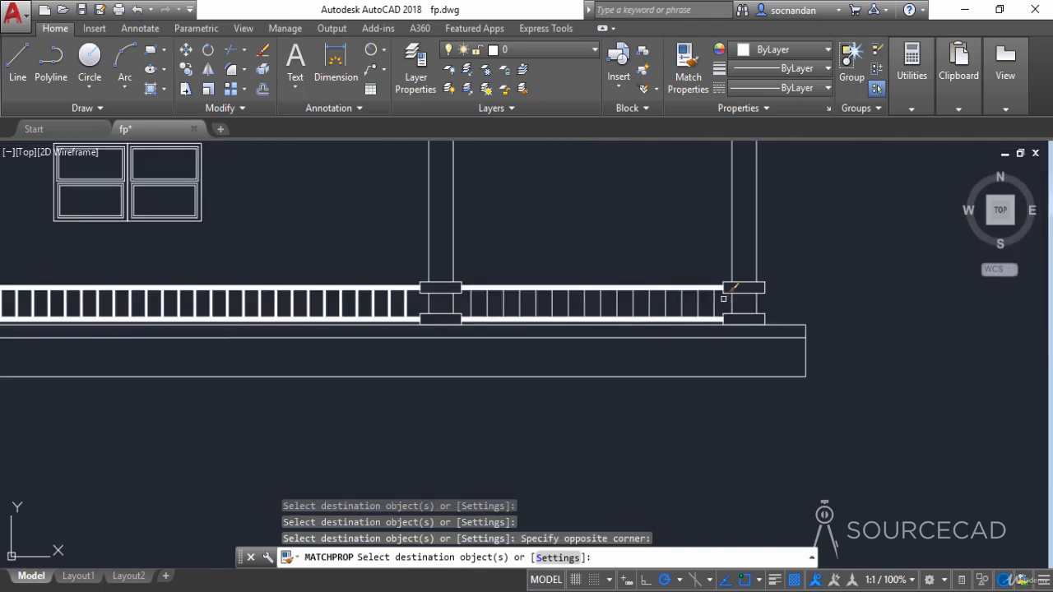
pyautogui.click(724, 296)
pyautogui.click(466, 305)
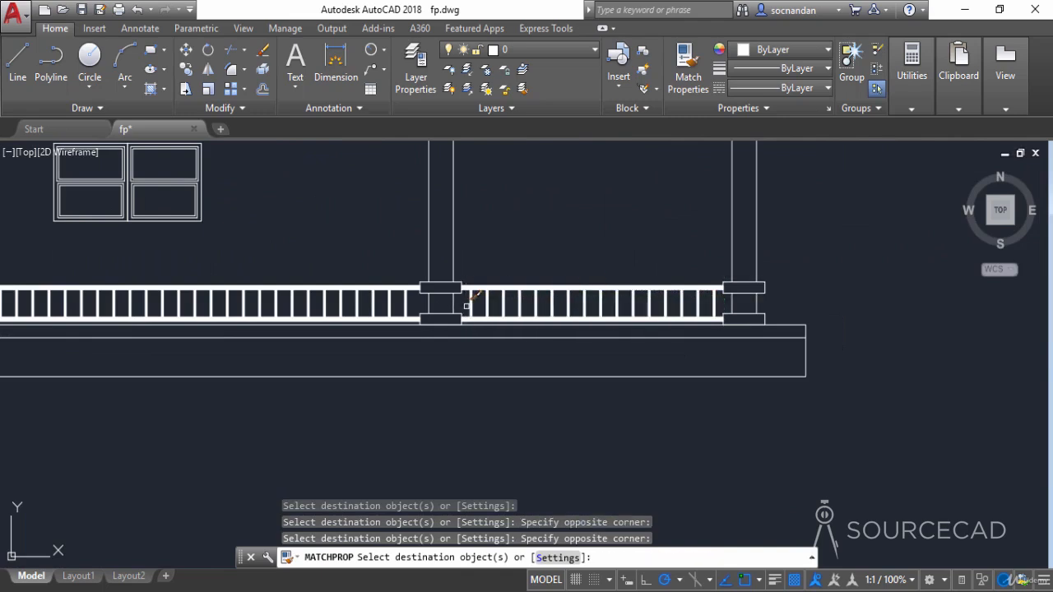
# Step: Match the same baluster properties to the door bay's balusters on both sides of the door and behind its glass
pyautogui.scroll(-2, 499, 306)
pyautogui.moveTo(263, 288); pyautogui.dragTo(609, 303, button='middle')
pyautogui.scroll(5, 607, 306)
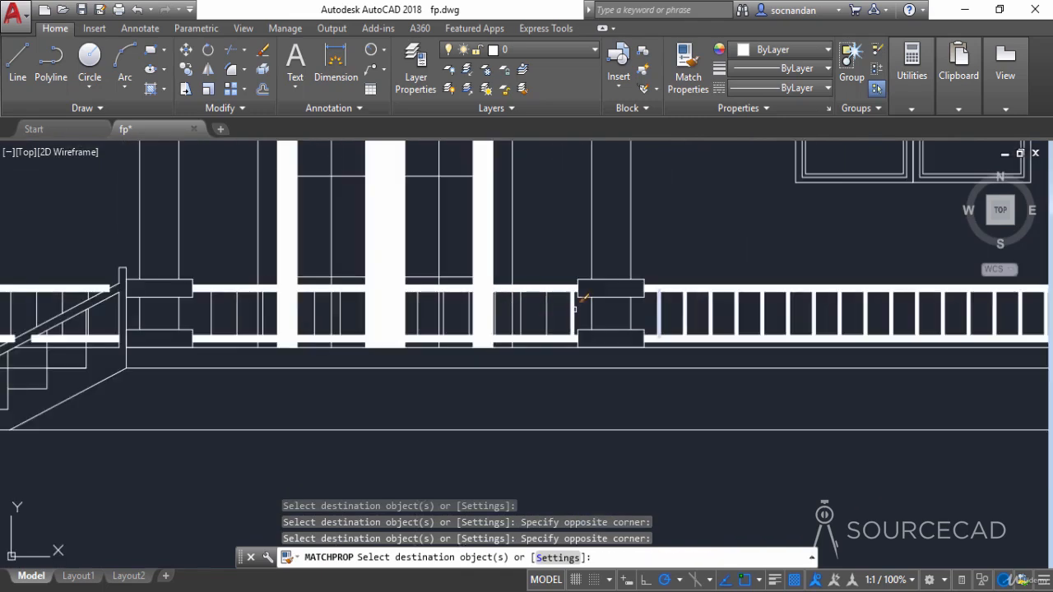
pyautogui.click(551, 310)
pyautogui.click(543, 308)
pyautogui.click(523, 310)
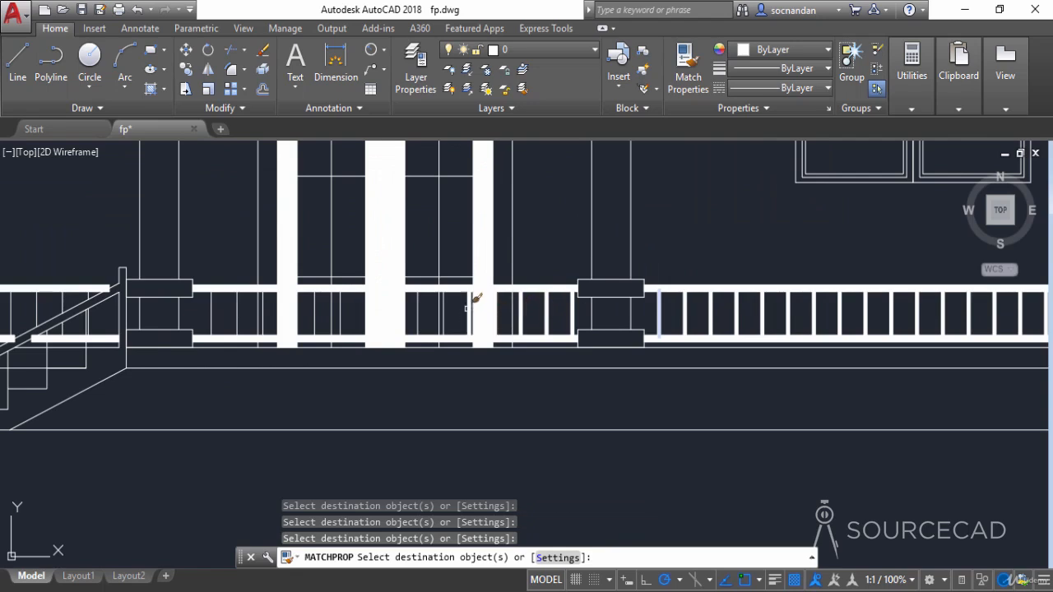
pyautogui.click(445, 306)
pyautogui.click(425, 299)
pyautogui.click(343, 311)
pyautogui.click(340, 311)
pyautogui.click(316, 312)
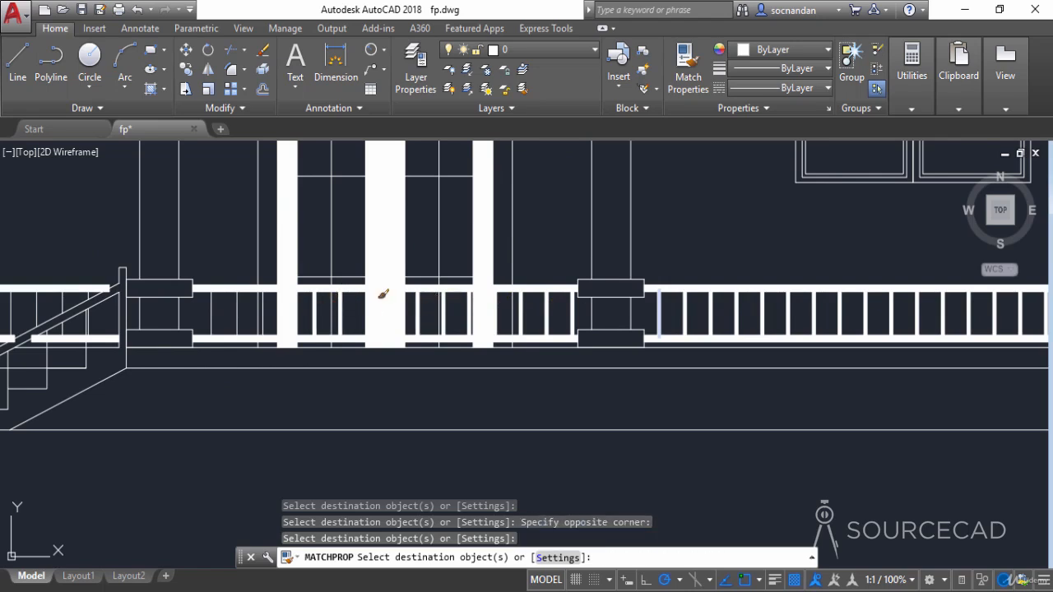
pyautogui.click(263, 307)
pyautogui.click(213, 305)
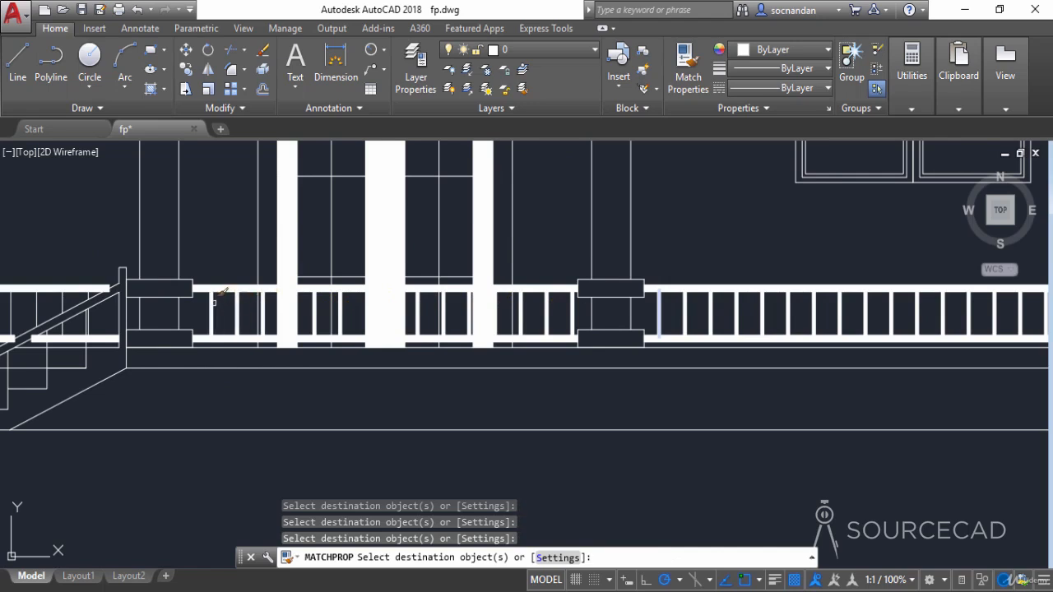
# Step: Match the same properties to the balusters behind the stair and the two upper balusters of the stair railing, then finish matching
pyautogui.moveTo(207, 318); pyautogui.dragTo(467, 278, button='middle')
pyautogui.scroll(2, 392, 293)
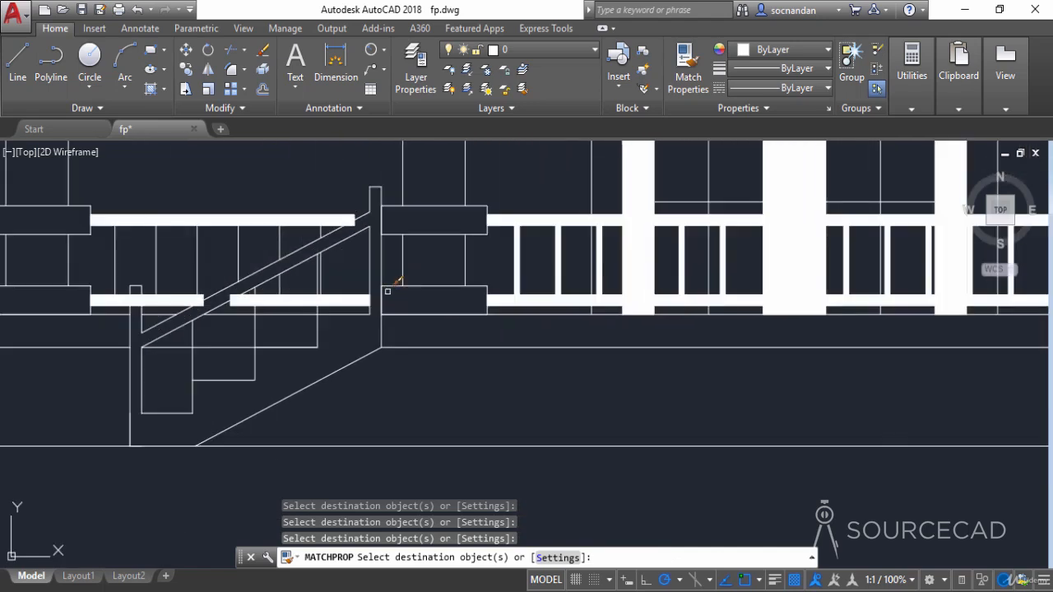
pyautogui.click(323, 262)
pyautogui.click(323, 232)
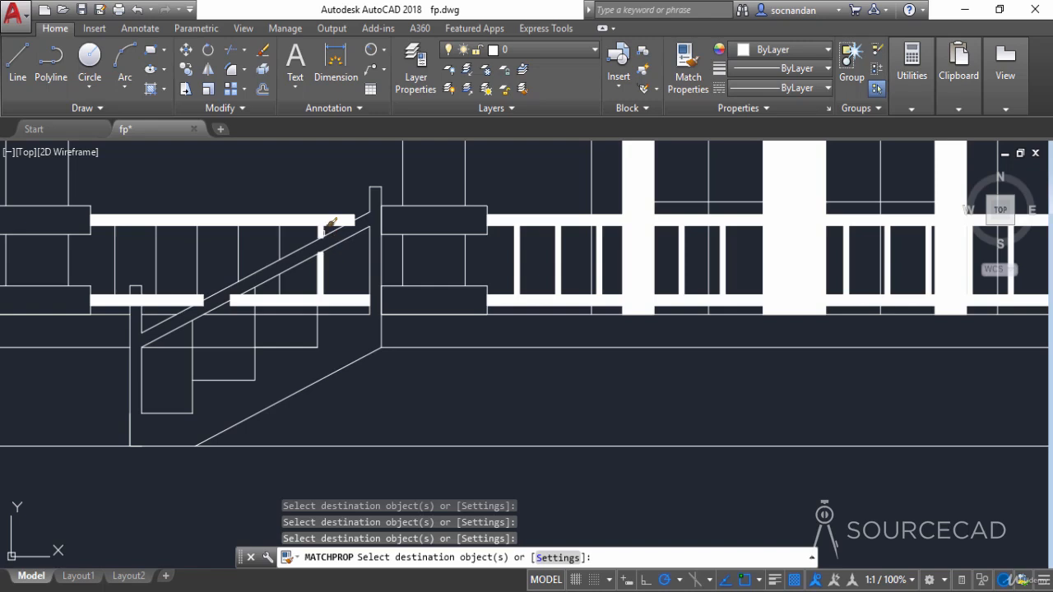
pyautogui.click(319, 310)
pyautogui.click(280, 244)
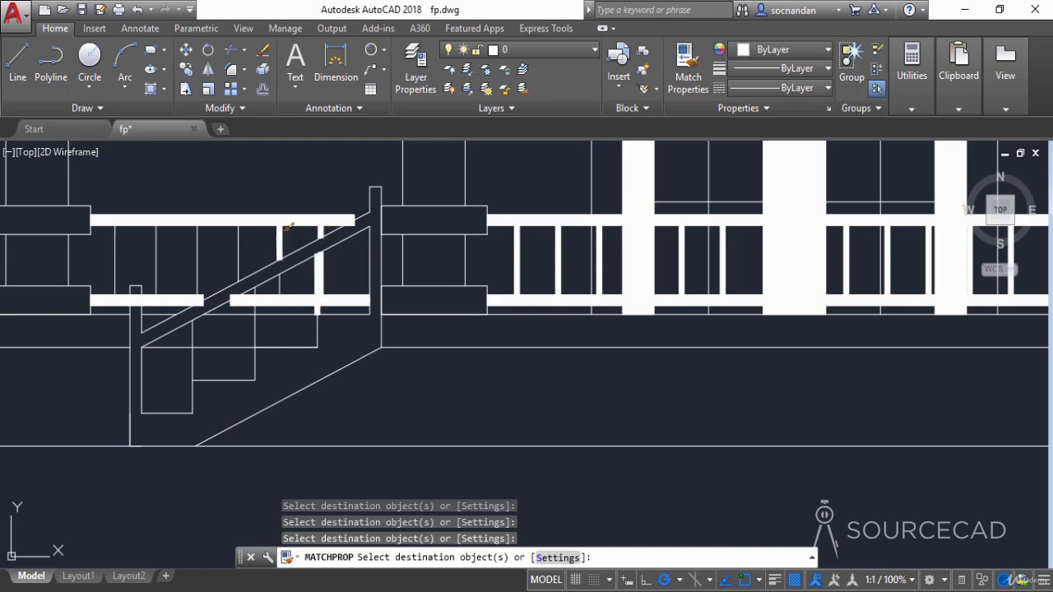
pyautogui.click(255, 338)
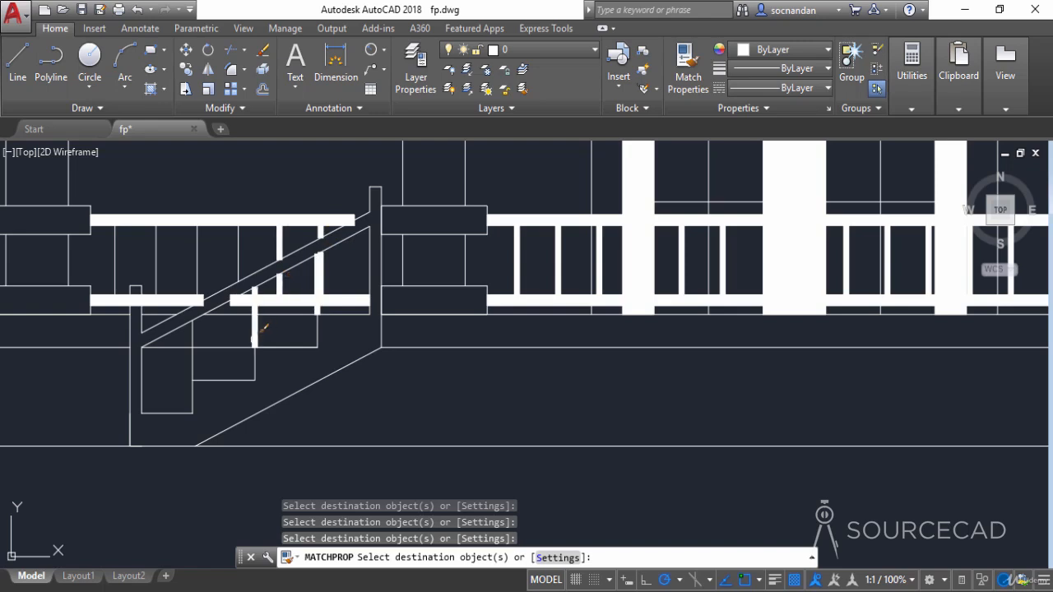
pyautogui.click(236, 250)
pyautogui.click(240, 252)
pyautogui.click(248, 252)
pyautogui.click(110, 255)
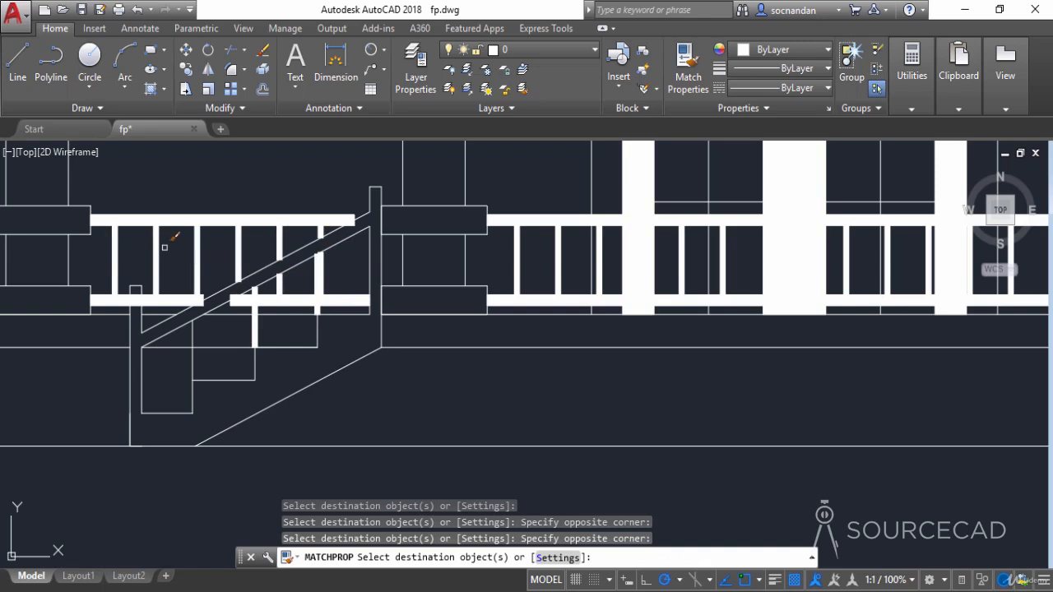
pyautogui.scroll(-1, 165, 246)
pyautogui.rightClick(374, 322)
pyautogui.click(388, 331)
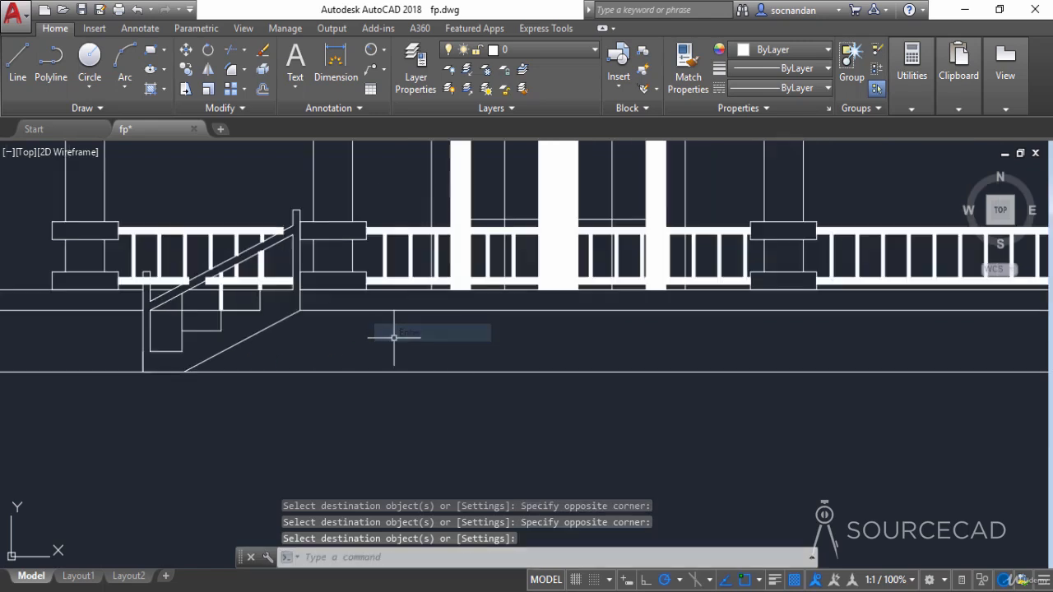
# Step: Match a thick stair-bay baluster's properties to the remaining thin baluster of the stair railing
pyautogui.scroll(-1, 353, 352)
pyautogui.scroll(-2, 470, 348)
pyautogui.moveTo(564, 339); pyautogui.dragTo(347, 381, button='middle')
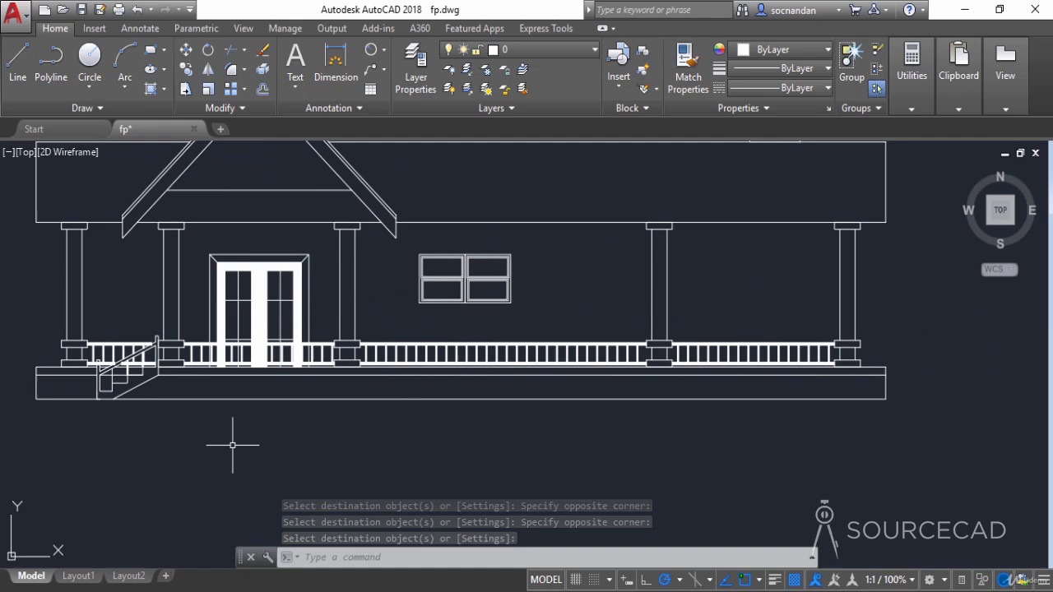
pyautogui.scroll(3, 105, 401)
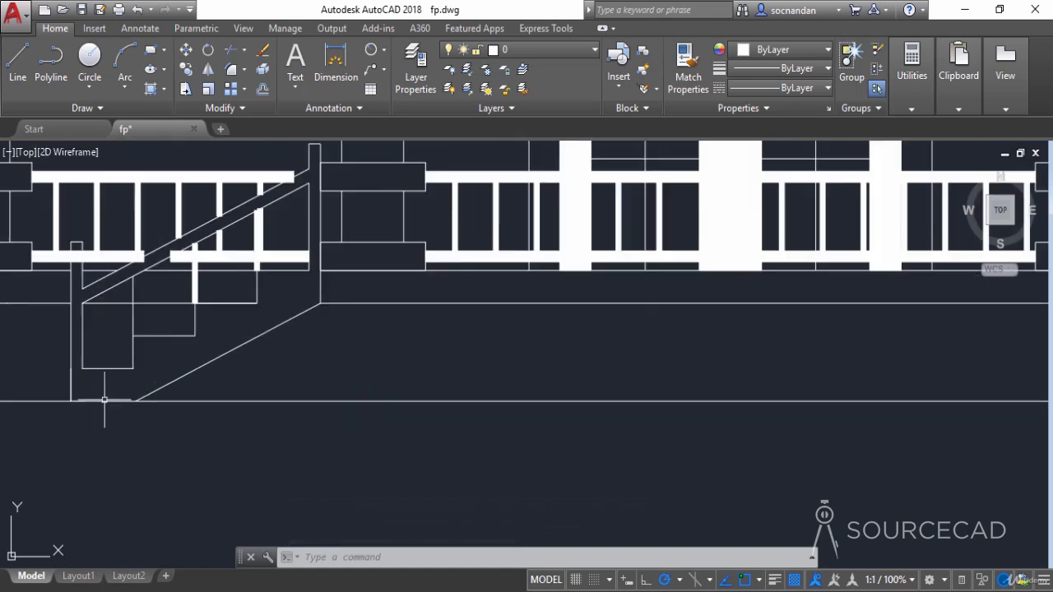
pyautogui.moveTo(145, 341); pyautogui.dragTo(188, 377, button='middle')
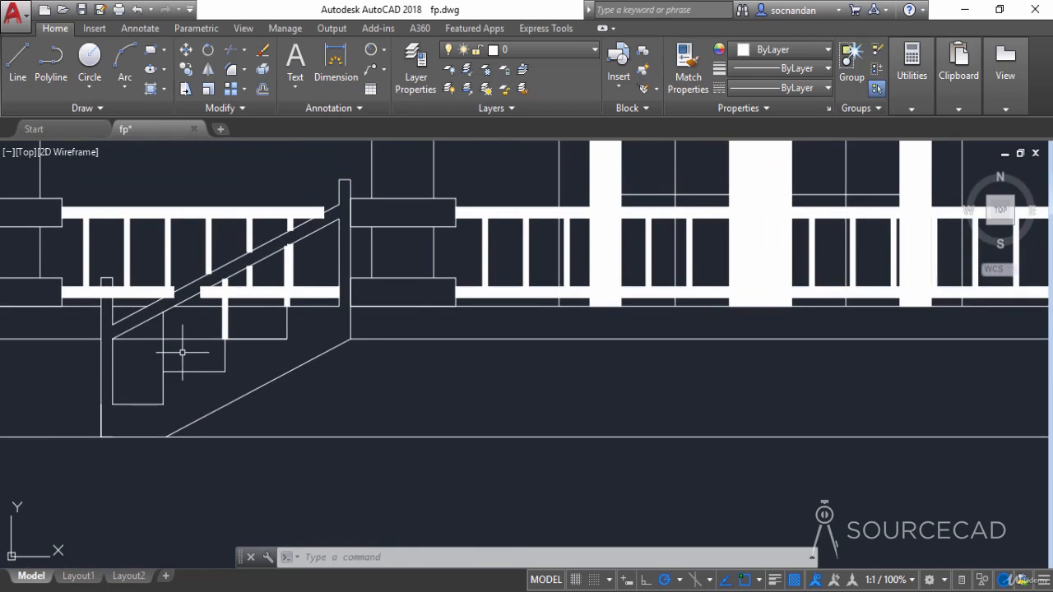
pyautogui.write('ma')
pyautogui.press('Return')
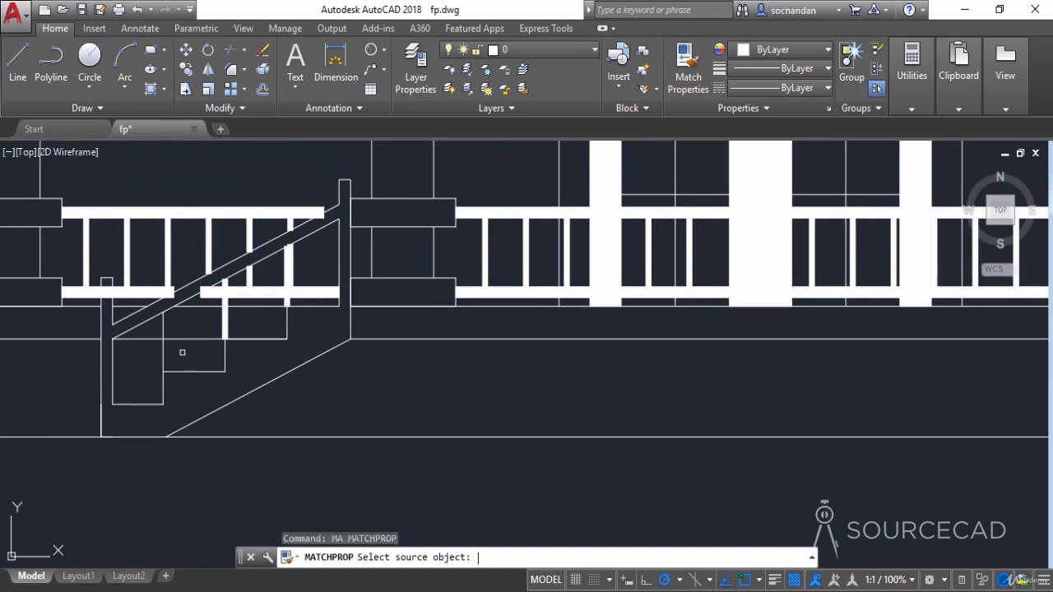
pyautogui.click(169, 247)
pyautogui.rightClick(191, 354)
pyautogui.click(230, 362)
# Step: Hatch the main roof areas on both sides of the gable with the AR-RSHKE pattern
pyautogui.scroll(-3, 351, 379)
pyautogui.scroll(-4, 352, 379)
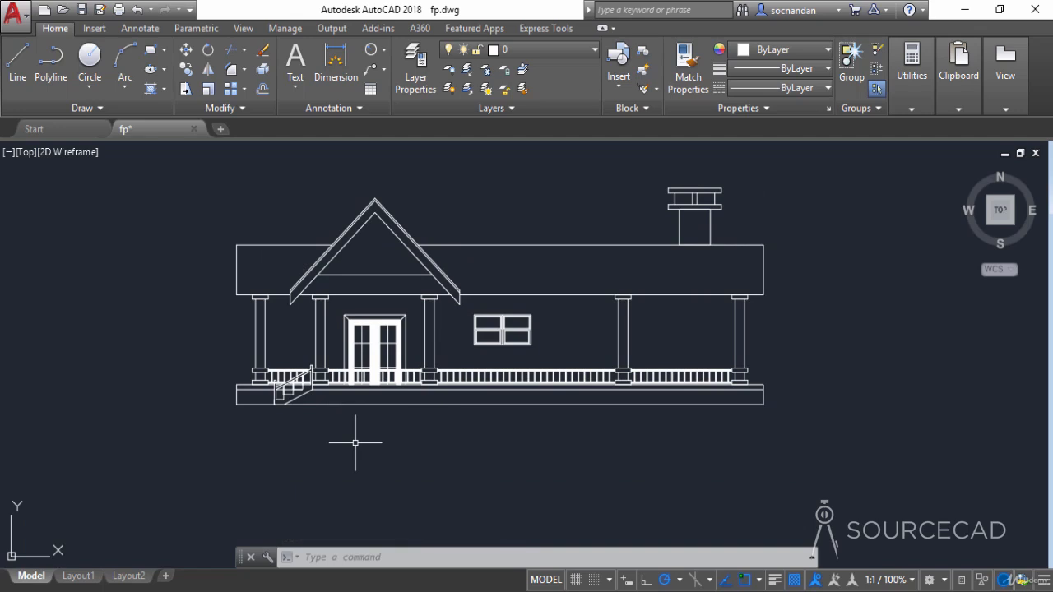
pyautogui.click(151, 88)
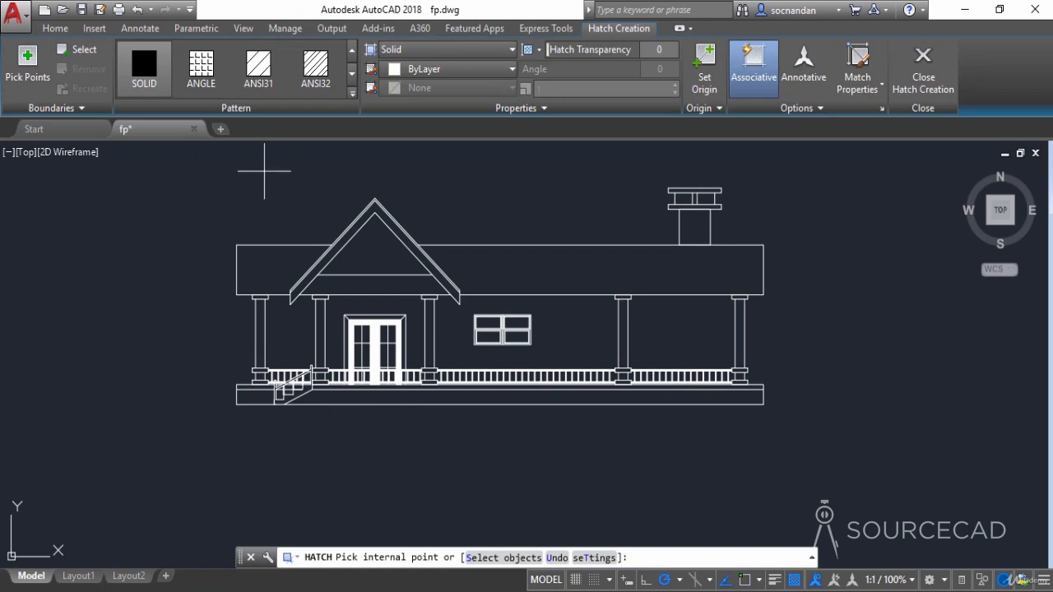
pyautogui.click(353, 95)
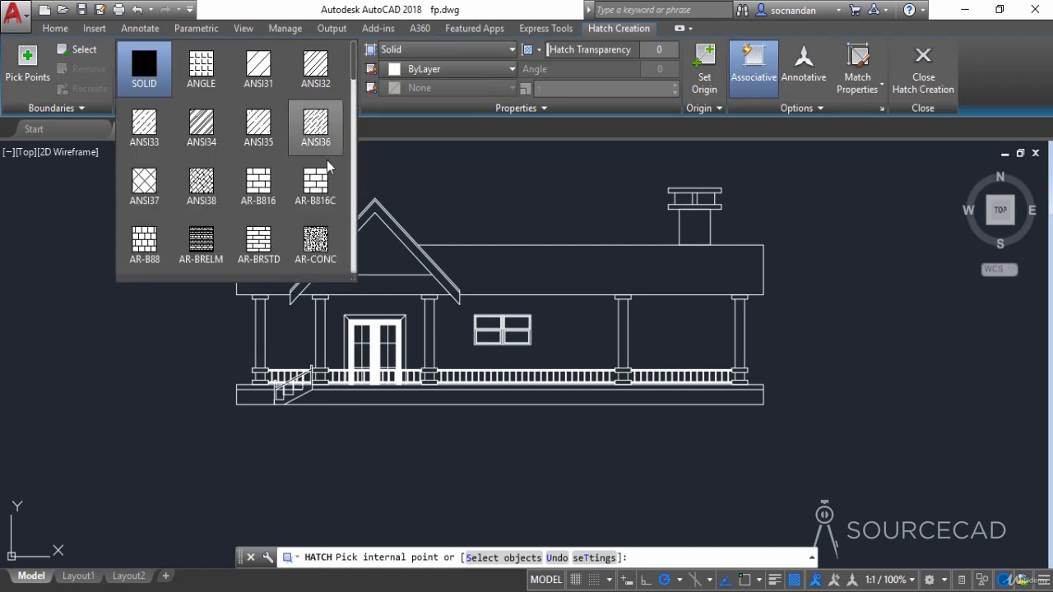
pyautogui.scroll(-2, 331, 177)
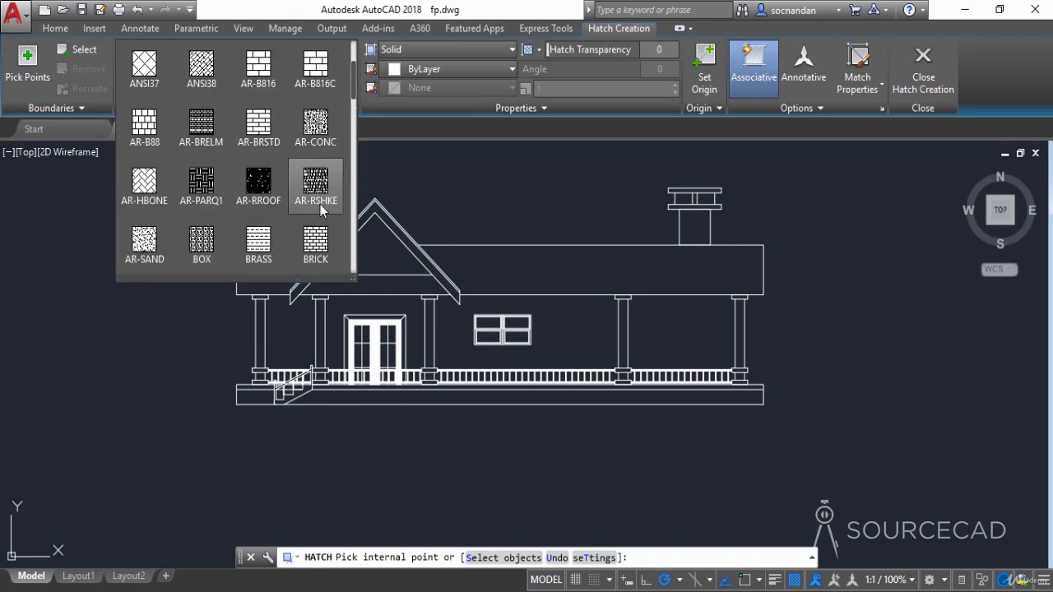
pyautogui.click(319, 194)
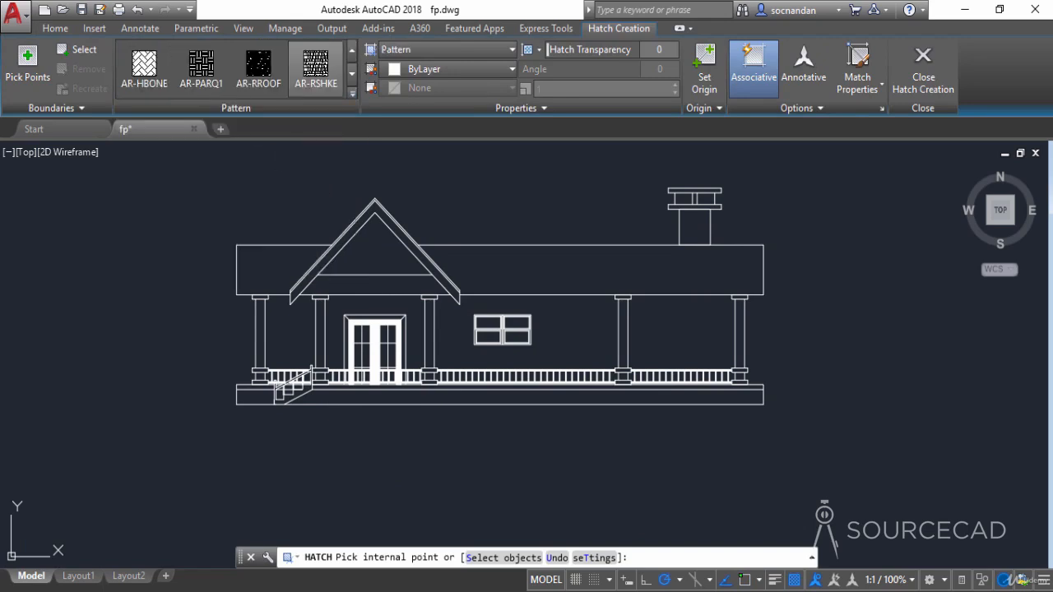
pyautogui.click(278, 266)
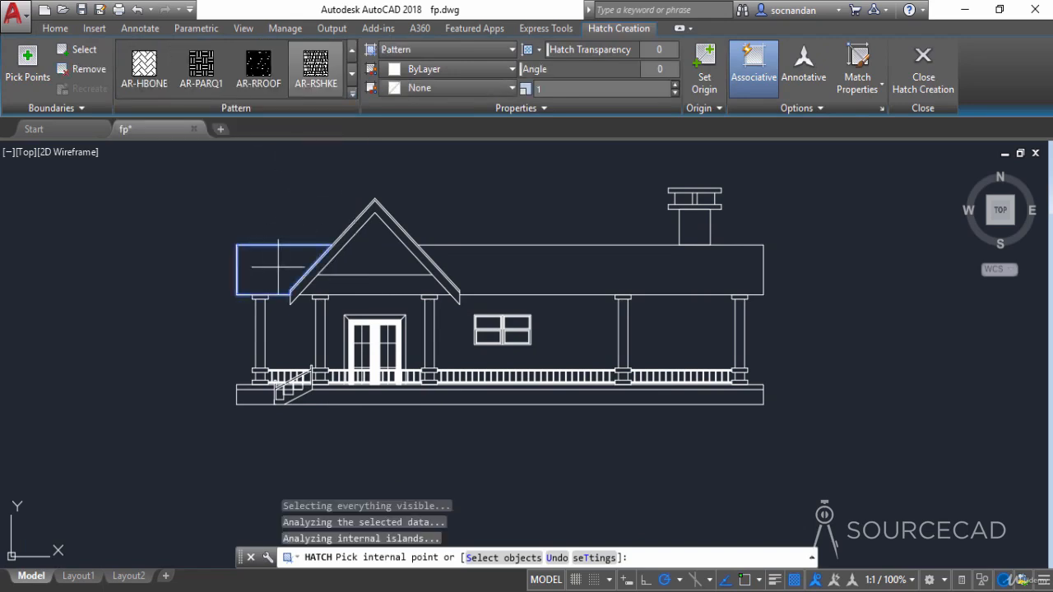
pyautogui.click(512, 269)
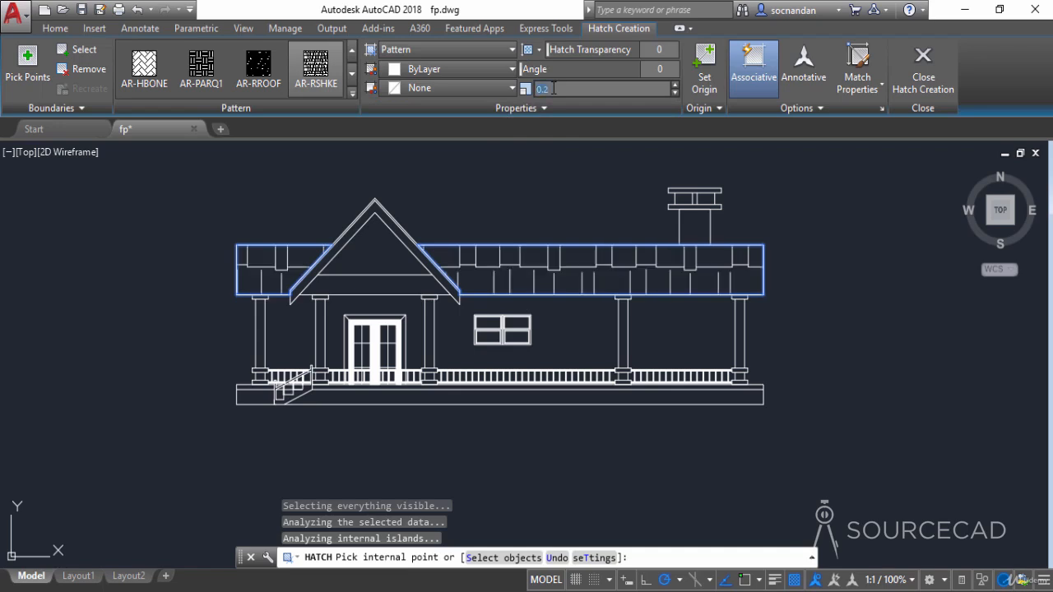
# Step: Set the roof hatch's scale to 0.03 and its transparency to 30, and finish the hatch
pyautogui.write('5')
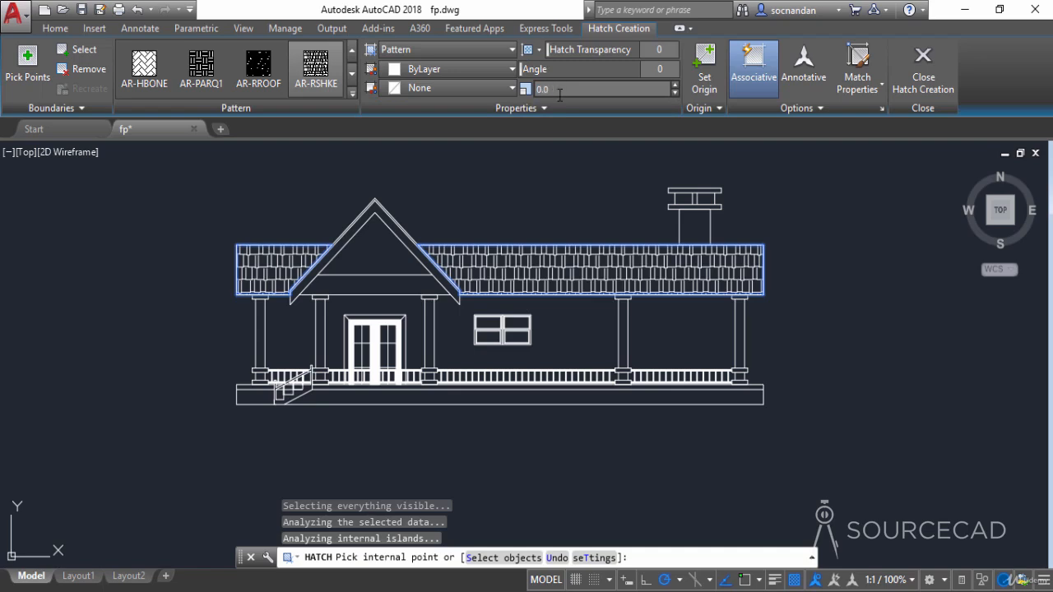
pyautogui.write('3')
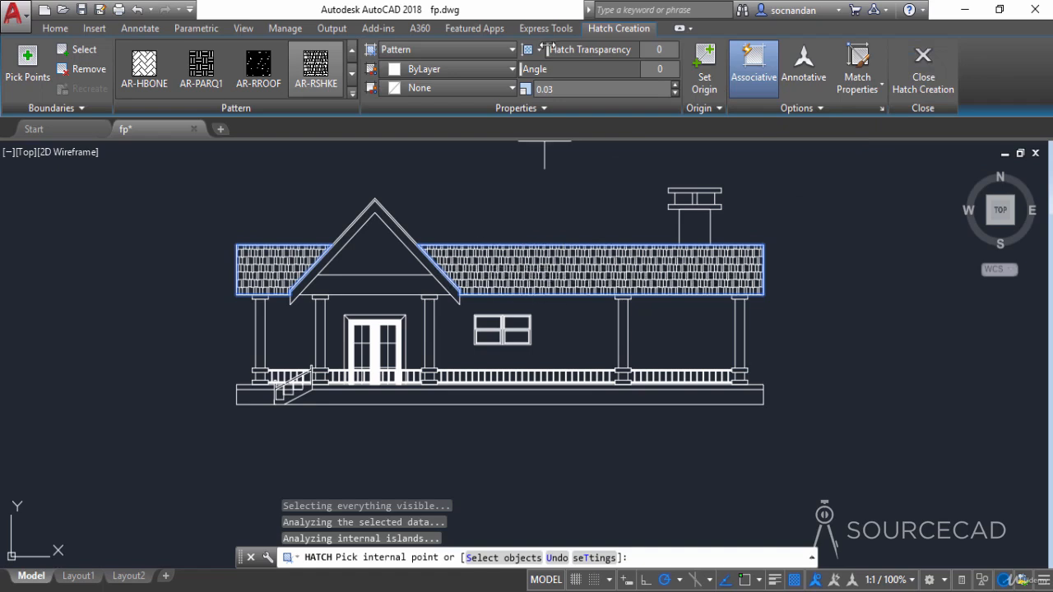
pyautogui.moveTo(547, 50); pyautogui.dragTo(599, 51)
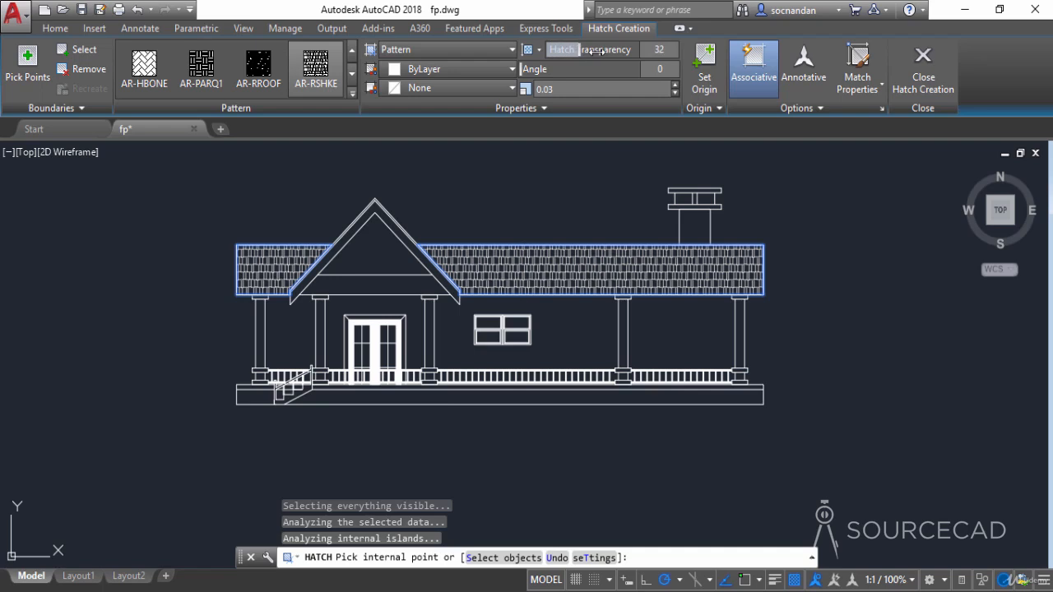
pyautogui.click(923, 70)
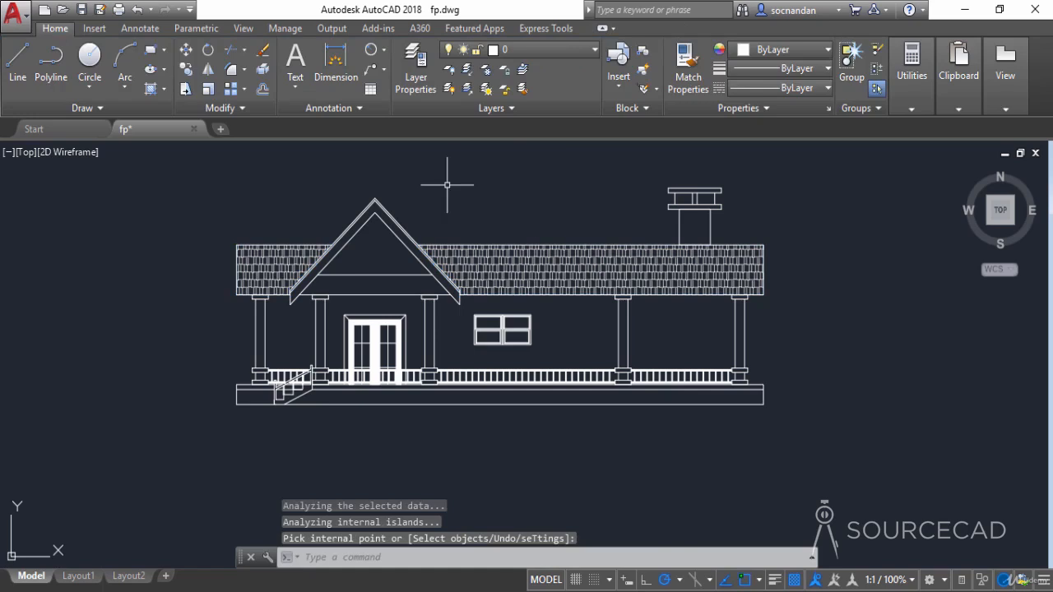
# Step: Hatch the inner triangle of the gable with AR-RSHKE at scale 0.03 and zero transparency
pyautogui.click(150, 89)
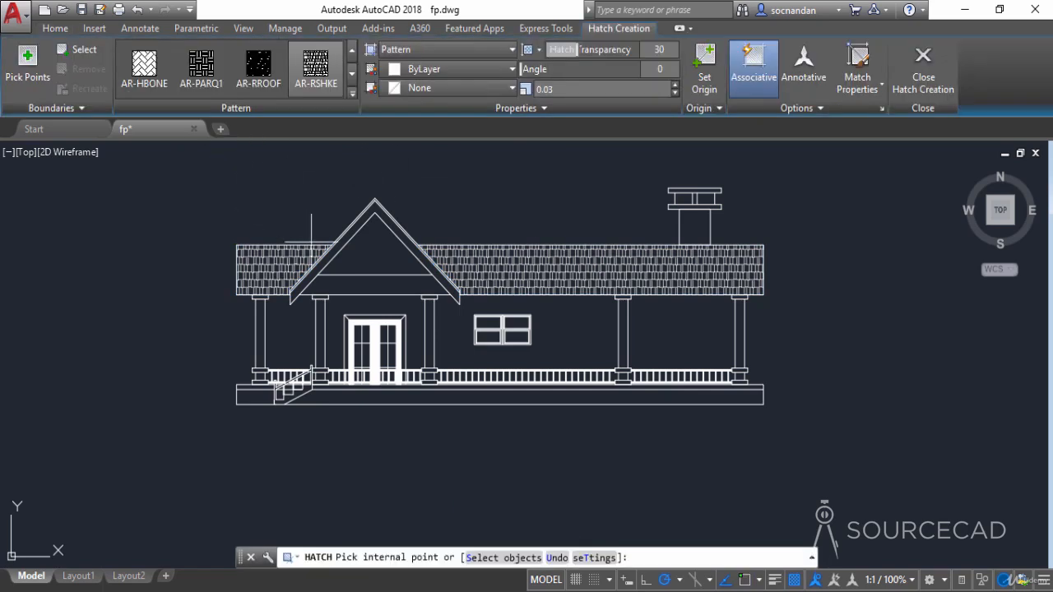
pyautogui.click(372, 261)
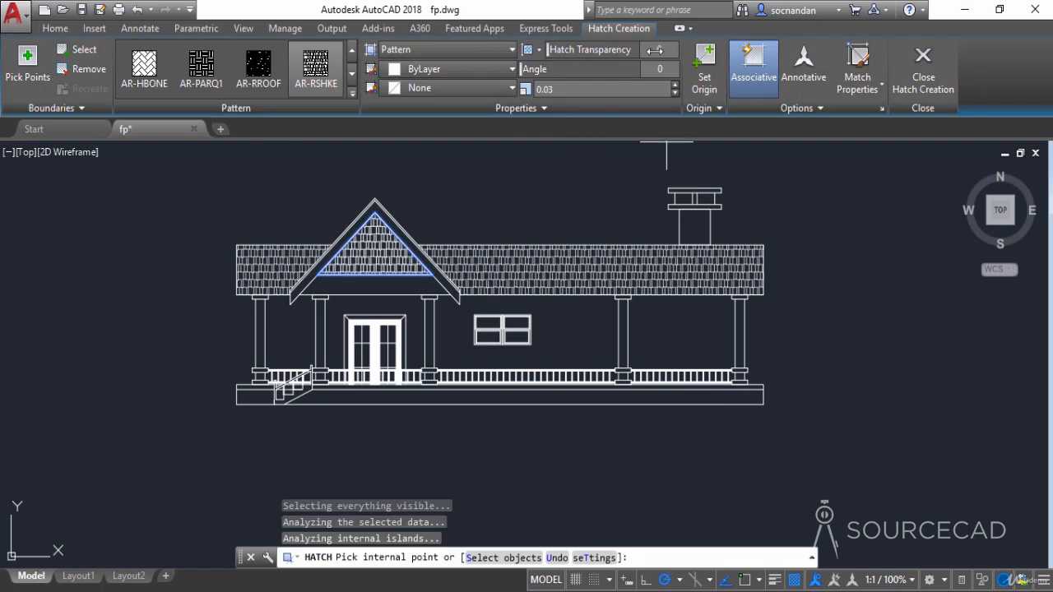
pyautogui.click(924, 70)
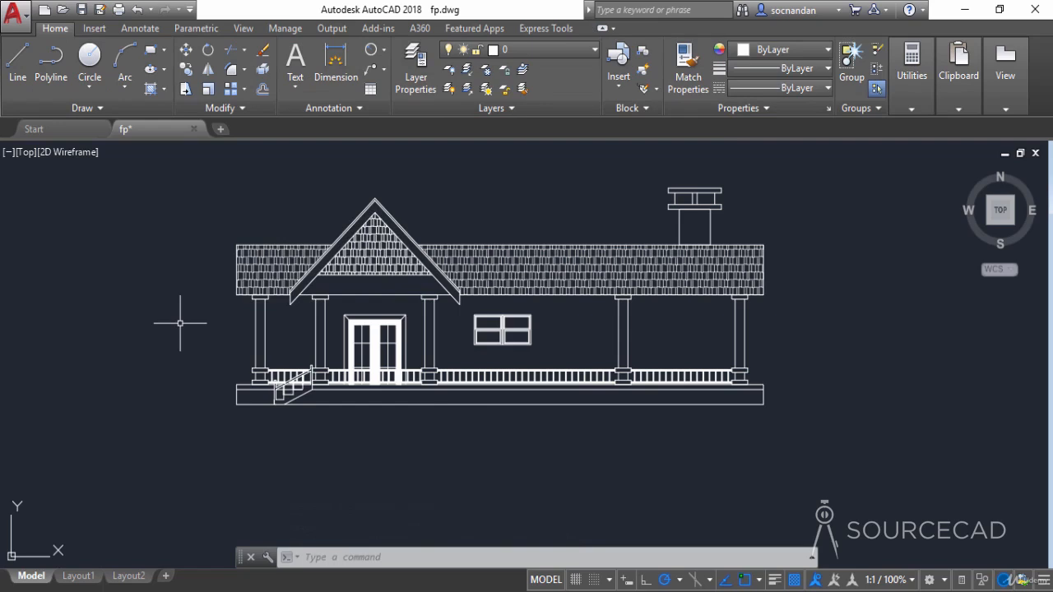
# Step: Set the transparency of both main roof hatches, on either side of the gable, to 44
pyautogui.click(535, 270)
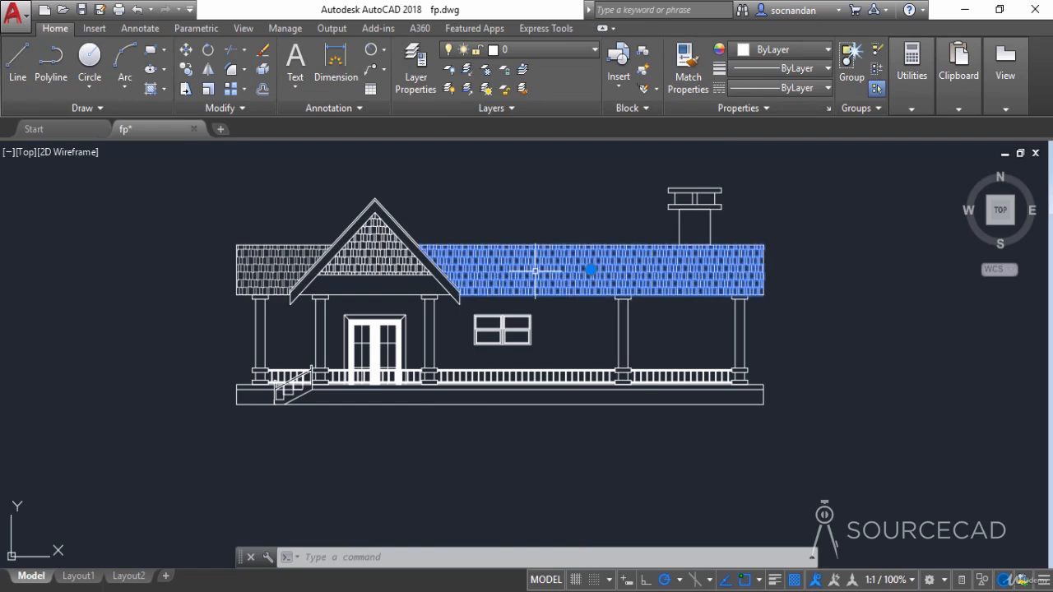
pyautogui.click(271, 264)
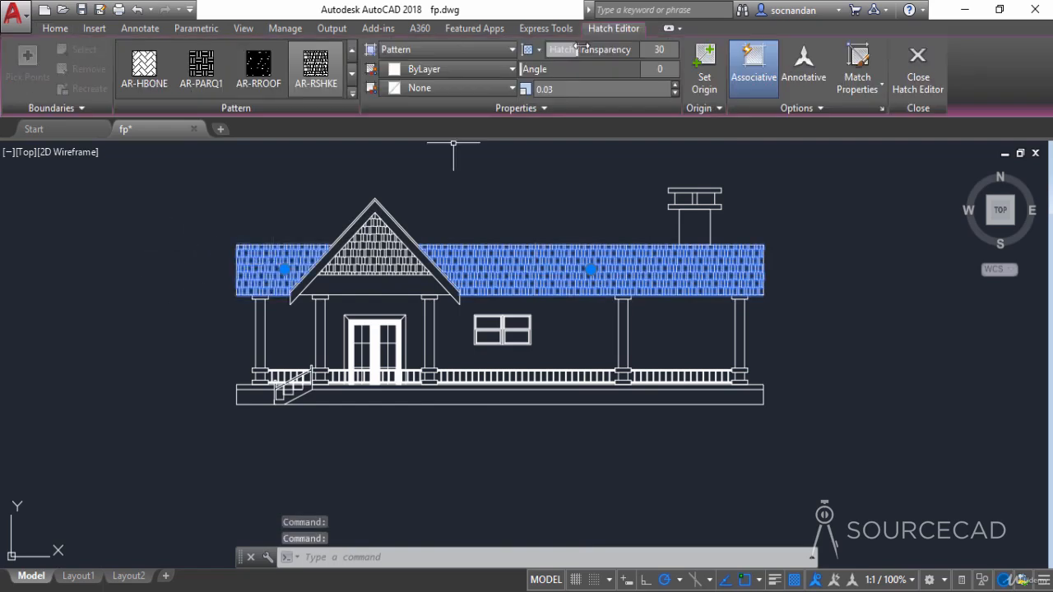
pyautogui.moveTo(605, 51); pyautogui.dragTo(584, 50)
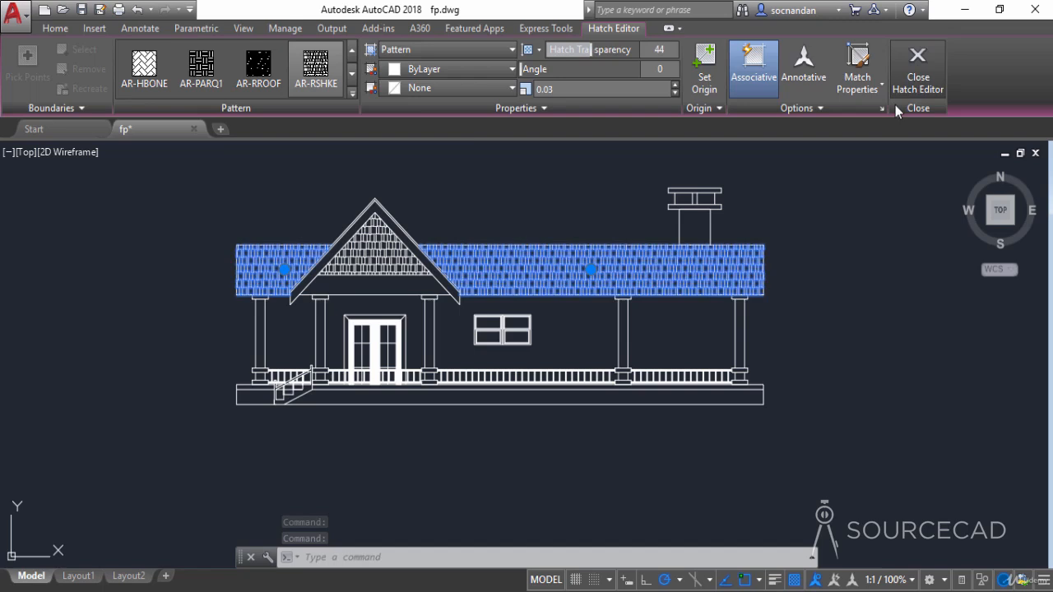
pyautogui.press('Escape')
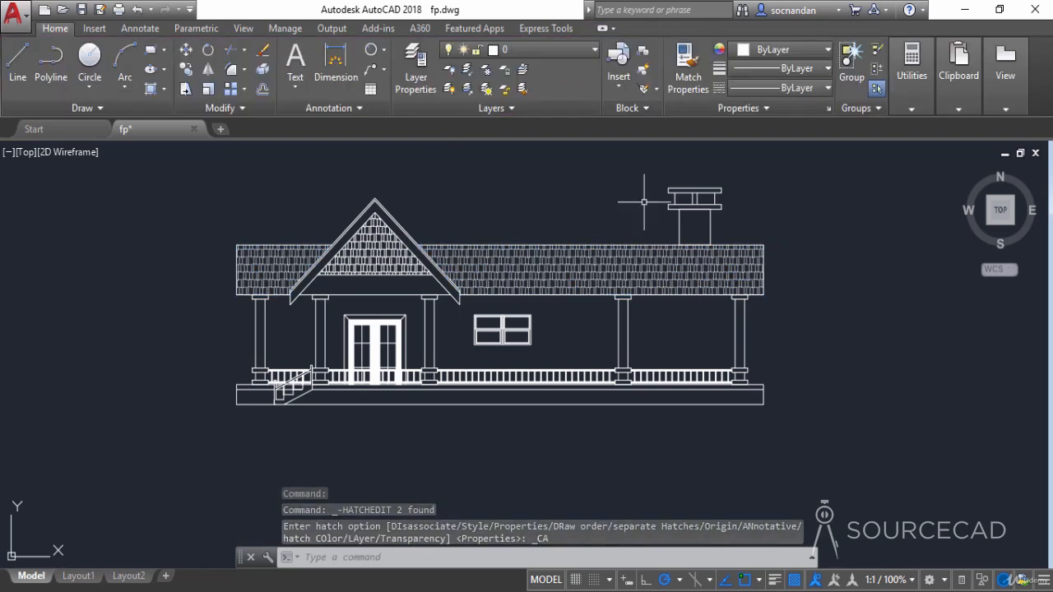
# Step: Hatch the four wall bays between the porch columns with the AR-B816 brick pattern at scale 0.03
pyautogui.click(151, 88)
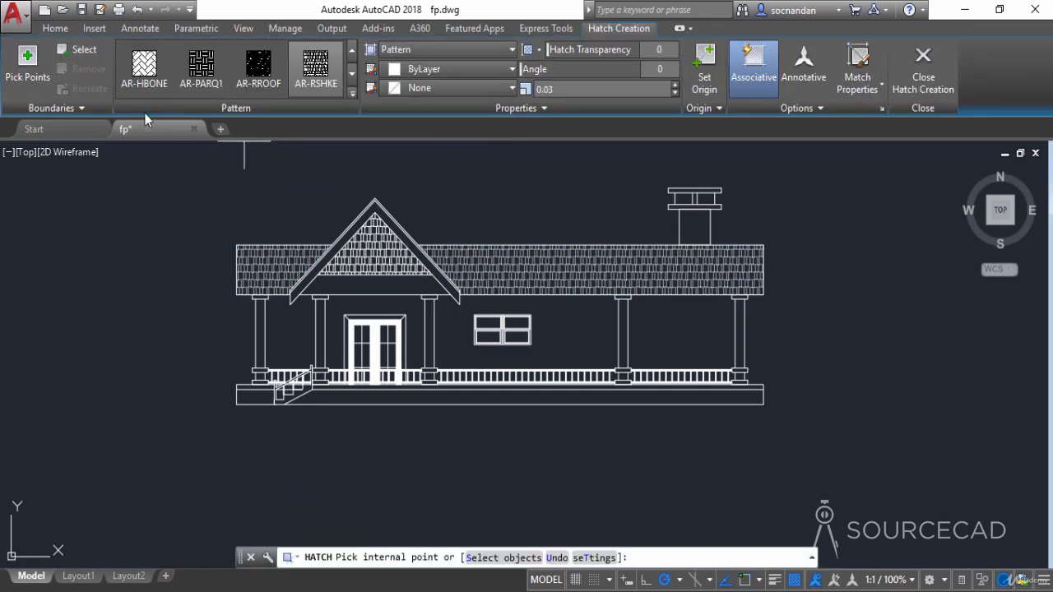
pyautogui.click(349, 97)
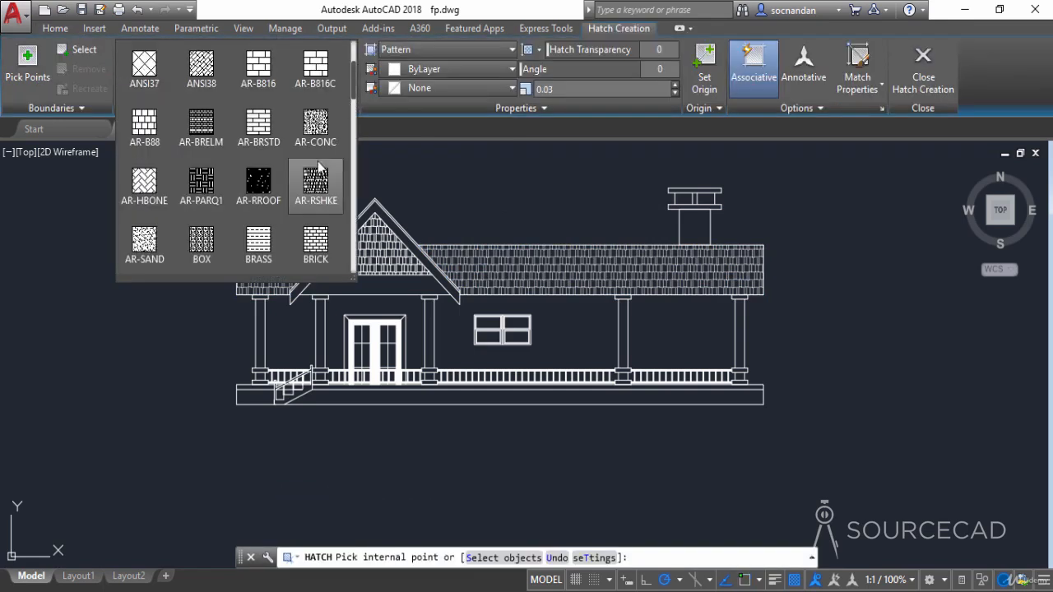
pyautogui.scroll(1, 288, 193)
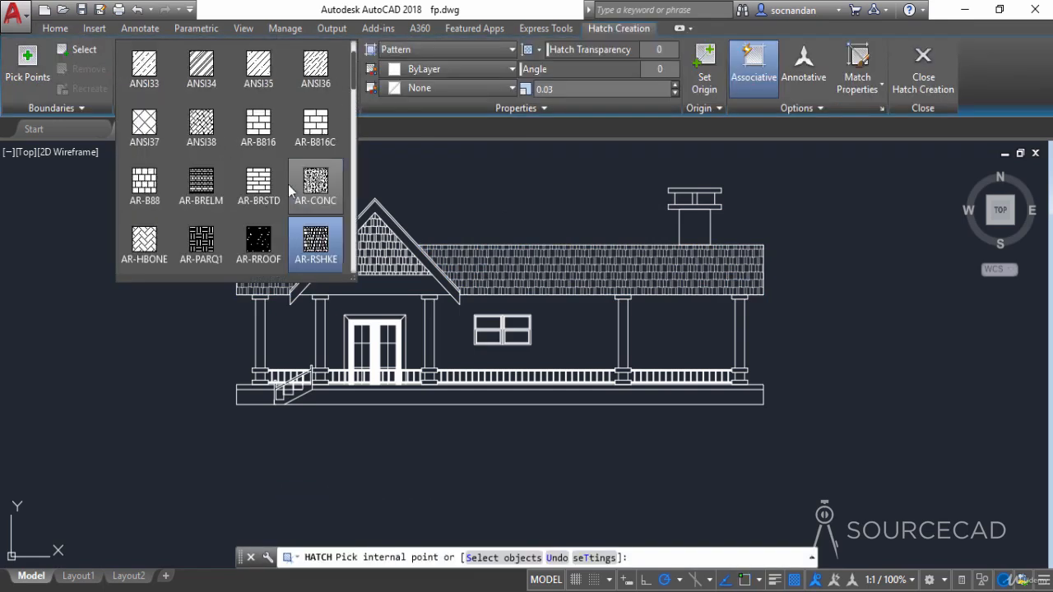
pyautogui.click(260, 136)
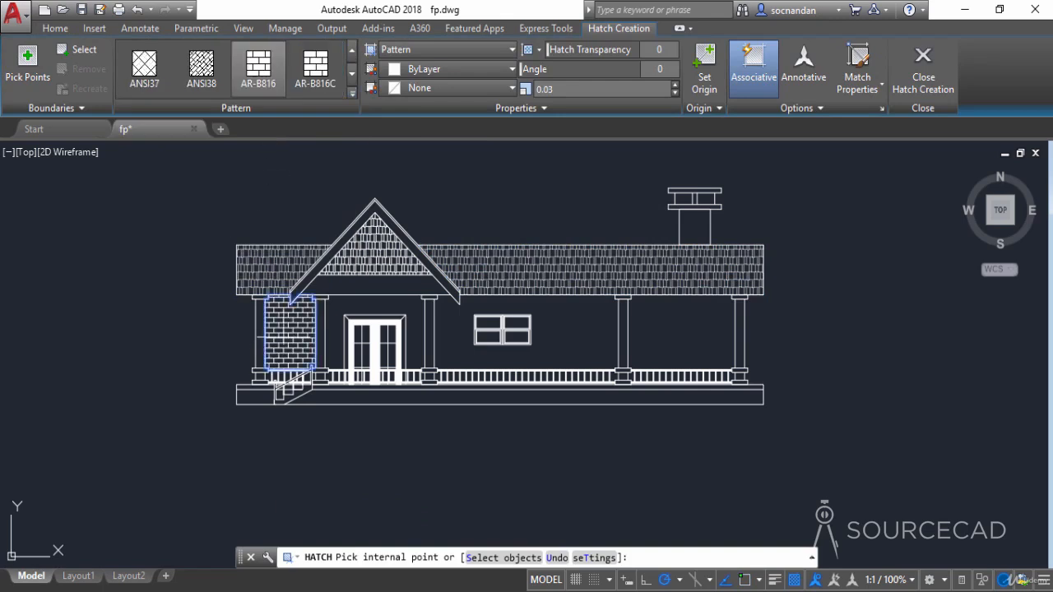
pyautogui.click(290, 333)
pyautogui.click(335, 305)
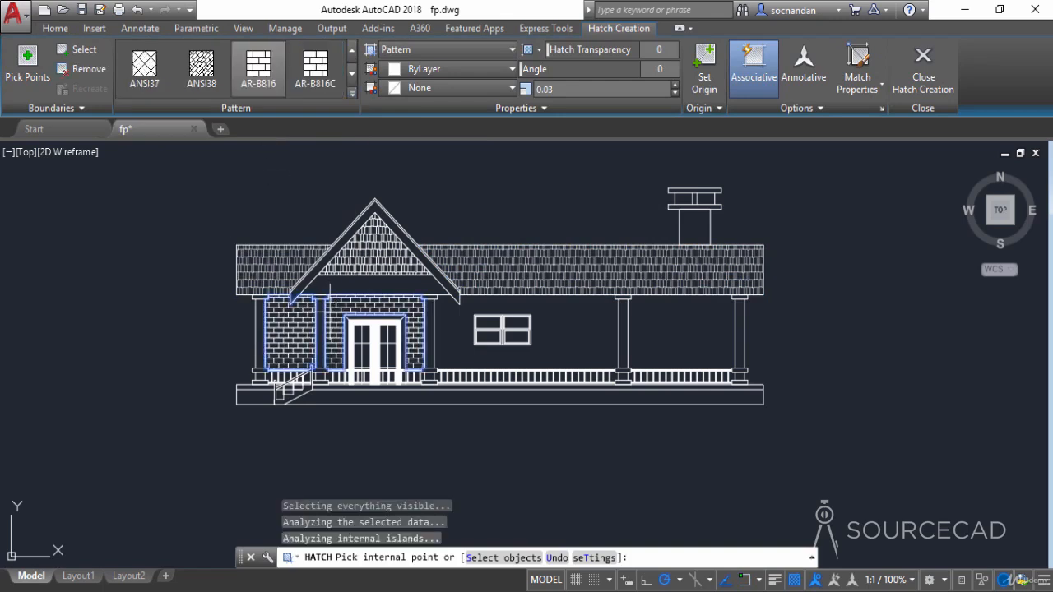
pyautogui.click(451, 336)
pyautogui.click(646, 327)
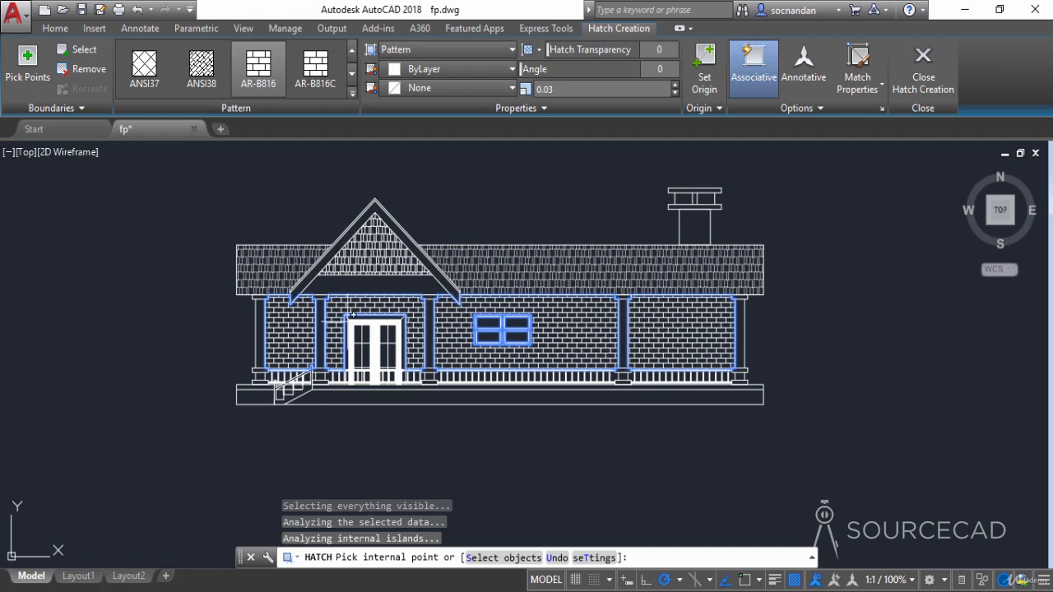
# Step: Remove the wall bay around the entrance door from the brick hatch boundaries
pyautogui.scroll(4, 339, 329)
pyautogui.click(89, 69)
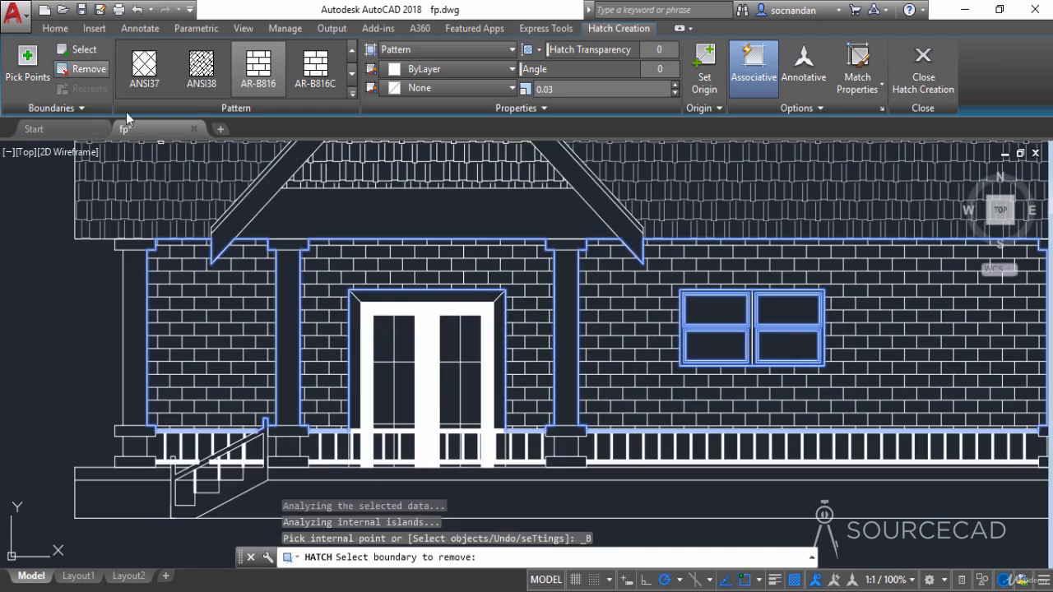
pyautogui.click(302, 284)
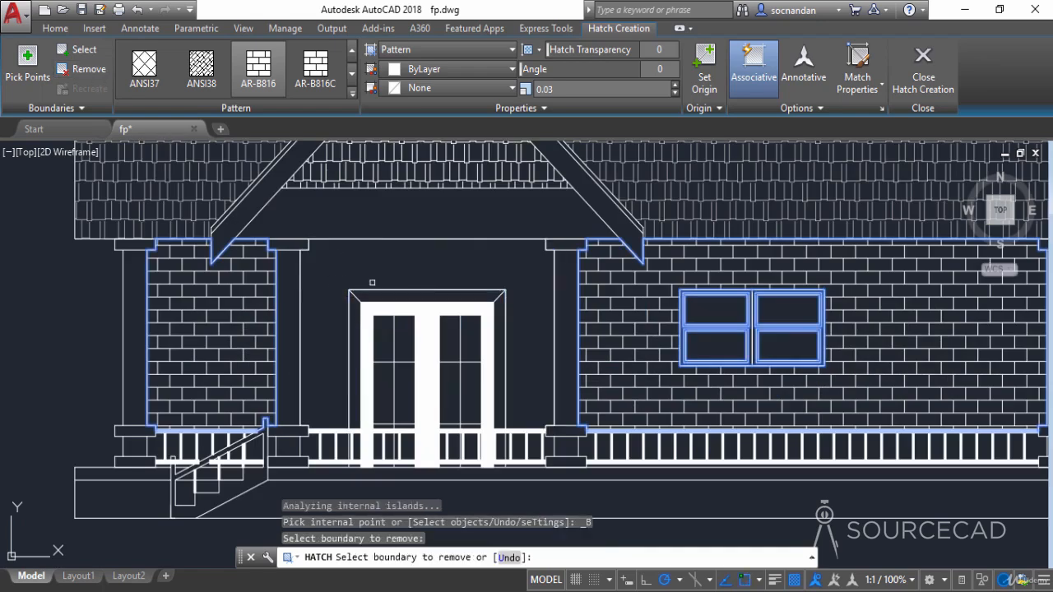
# Step: Set the brick wall hatch's transparency to 39 and finish the hatch
pyautogui.scroll(-4, 467, 265)
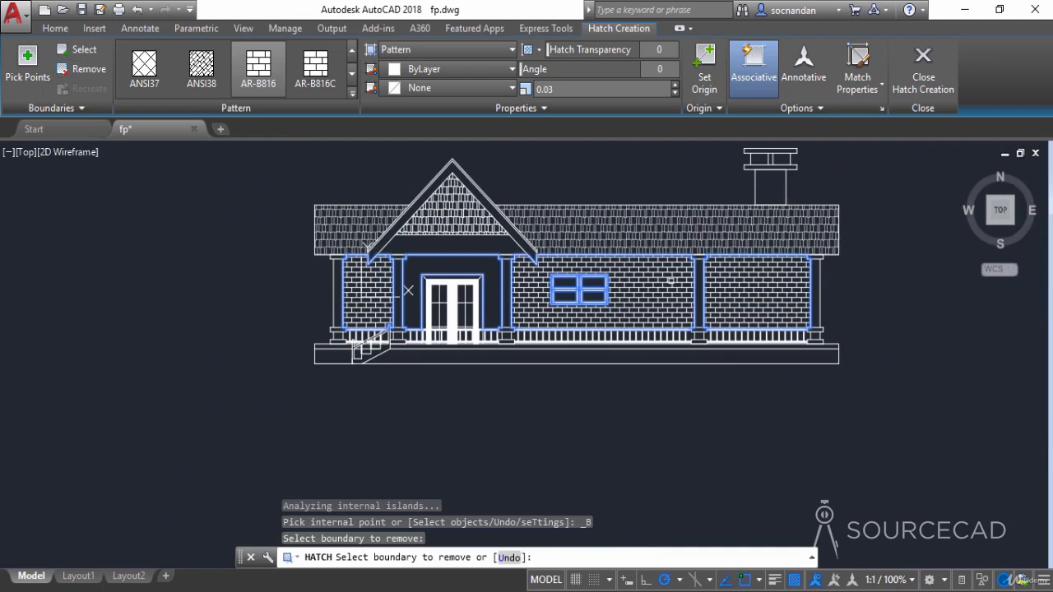
pyautogui.scroll(4, 620, 311)
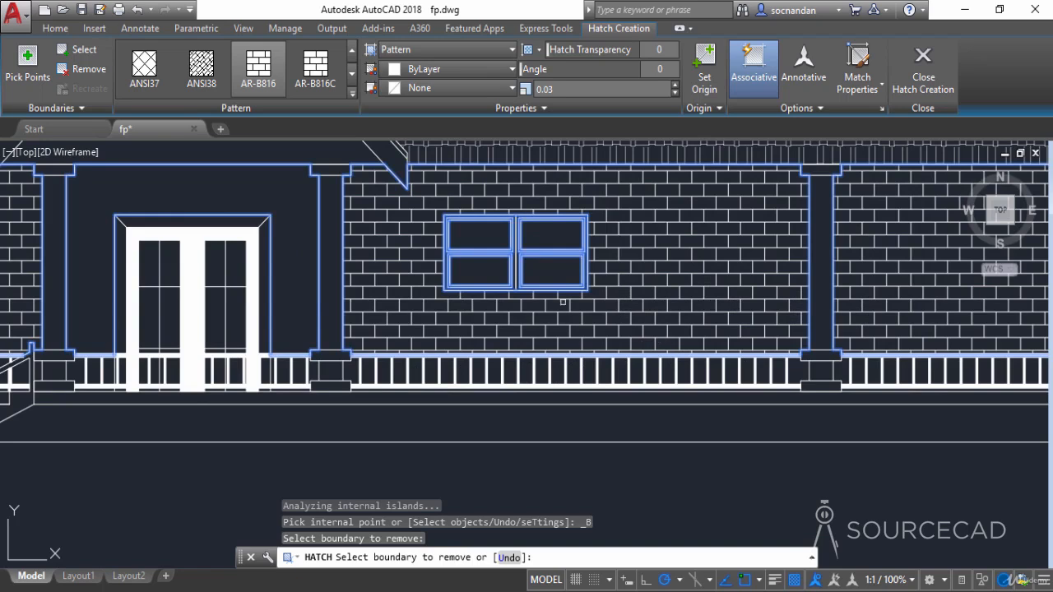
pyautogui.scroll(-4, 625, 312)
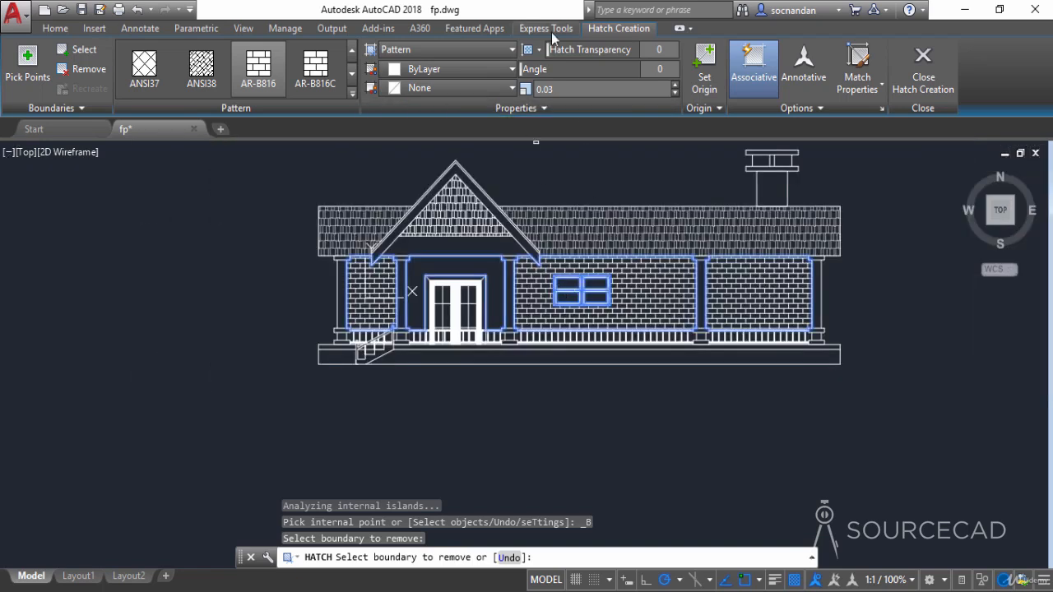
pyautogui.moveTo(575, 51); pyautogui.dragTo(598, 52)
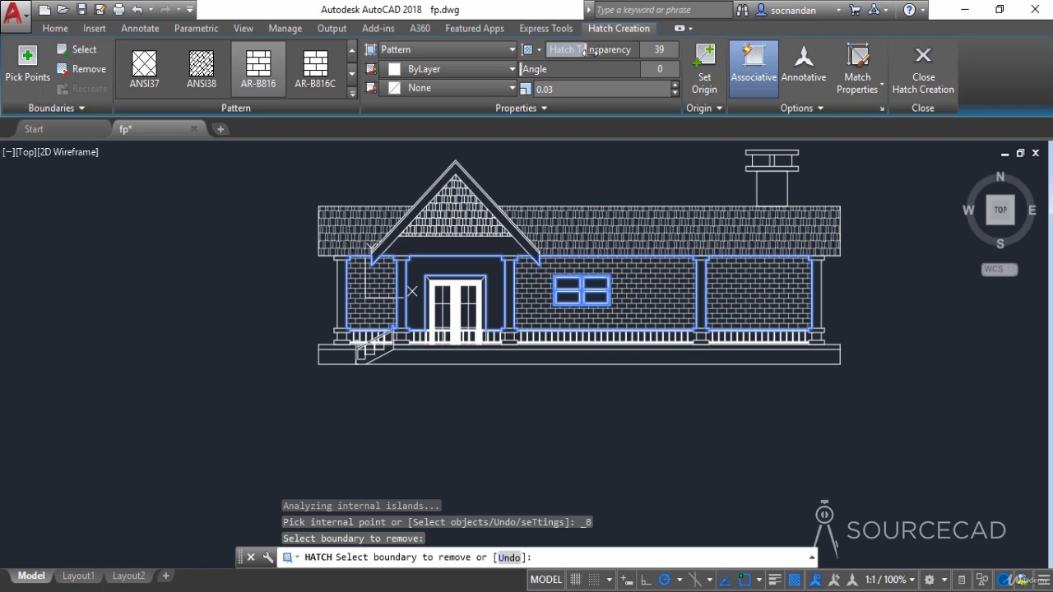
pyautogui.click(923, 70)
# Step: Hide the porch railing's balusters in the two bays beyond the door, on both sides of the door and in the stair bay
pyautogui.scroll(3, 601, 354)
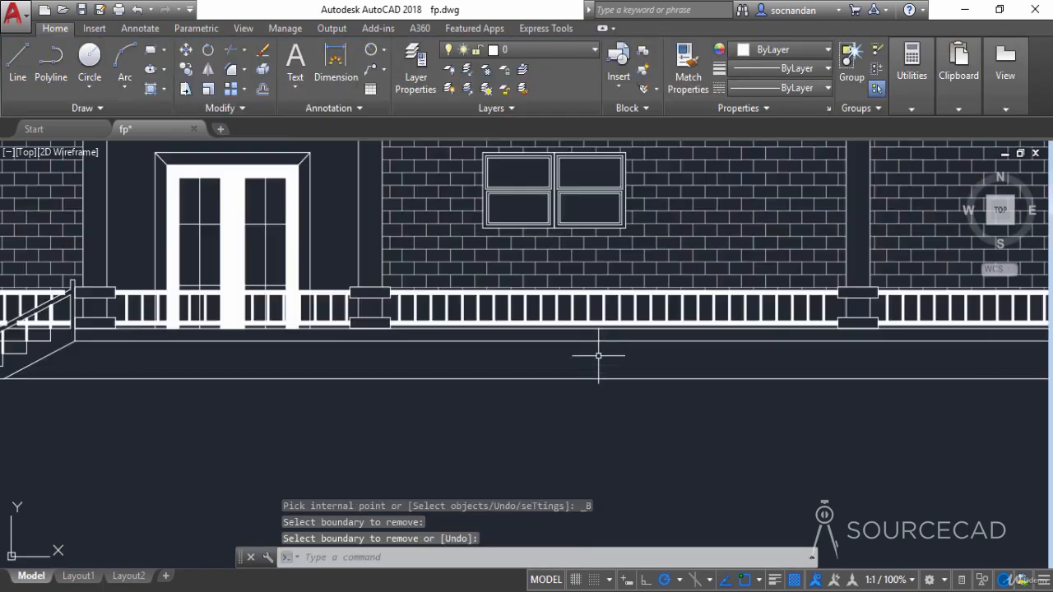
pyautogui.click(827, 309)
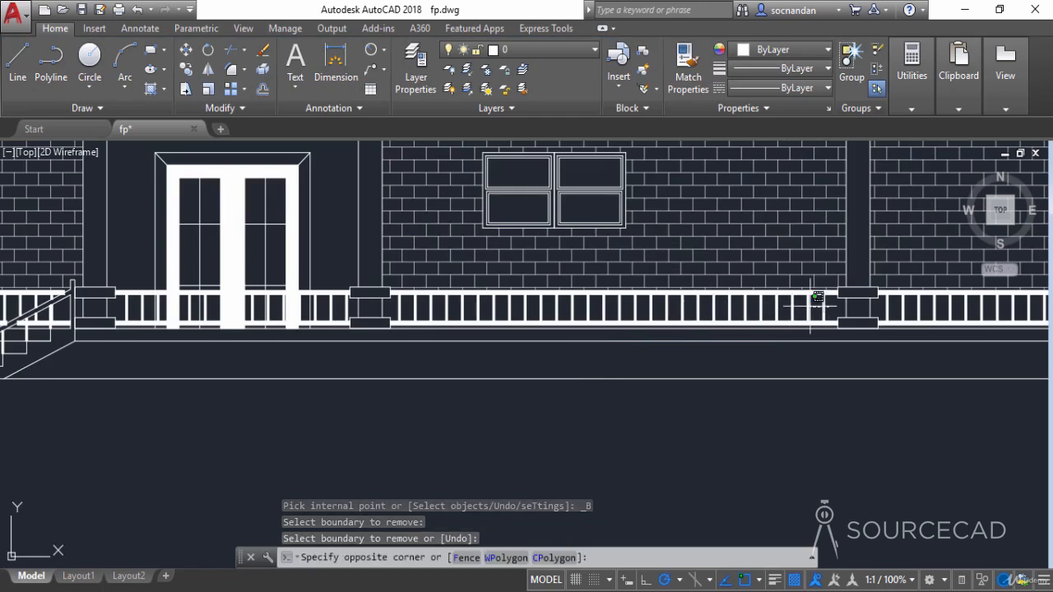
pyautogui.click(397, 303)
pyautogui.scroll(-2, 901, 311)
pyautogui.scroll(2, 901, 311)
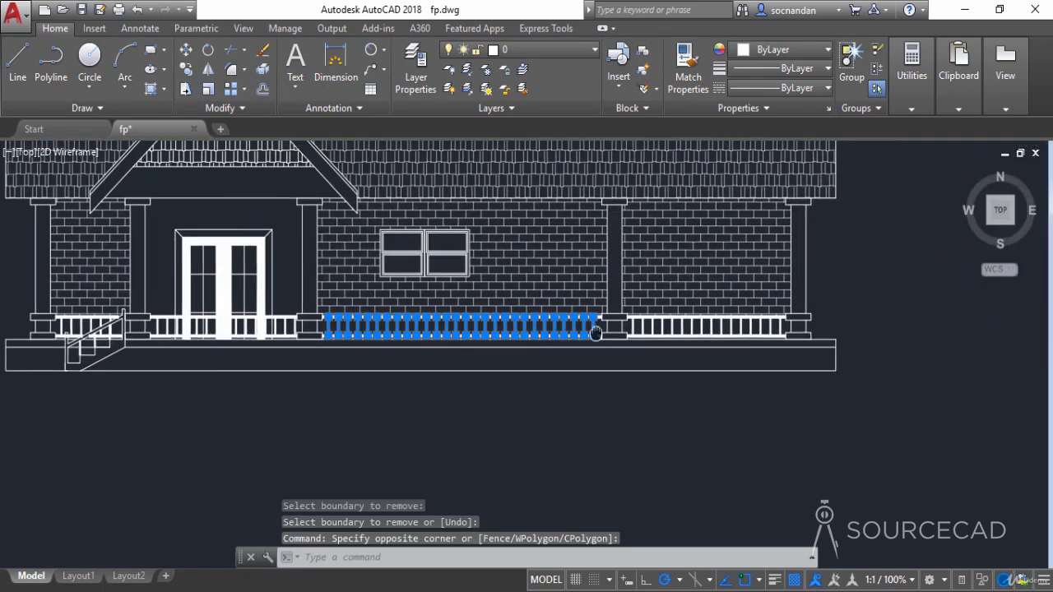
pyautogui.click(716, 333)
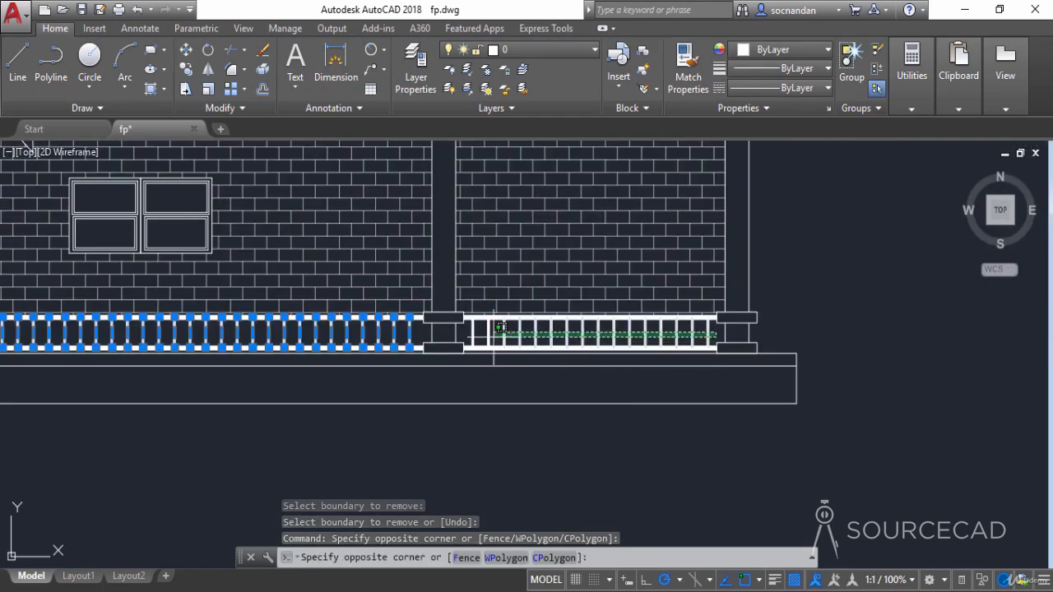
pyautogui.click(470, 332)
pyautogui.moveTo(328, 317); pyautogui.dragTo(904, 251, button='middle')
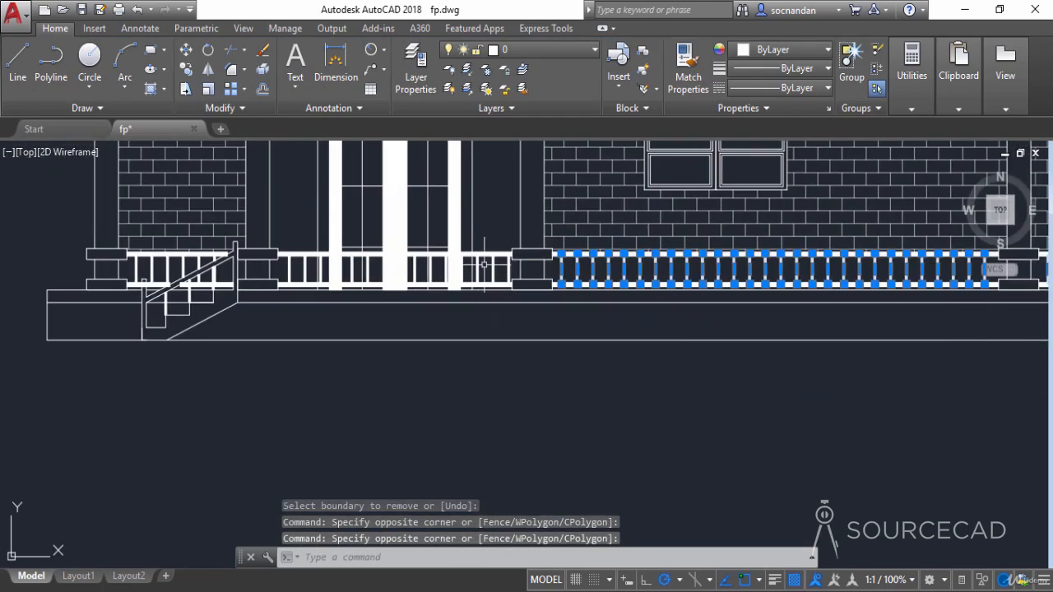
pyautogui.scroll(2, 486, 263)
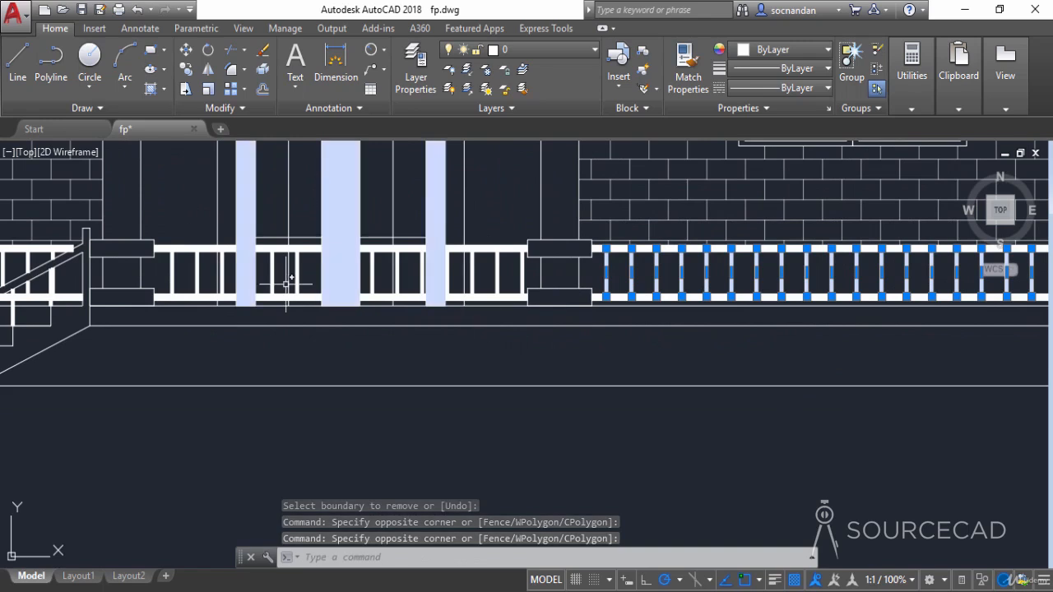
pyautogui.moveTo(265, 276); pyautogui.dragTo(426, 326, button='middle')
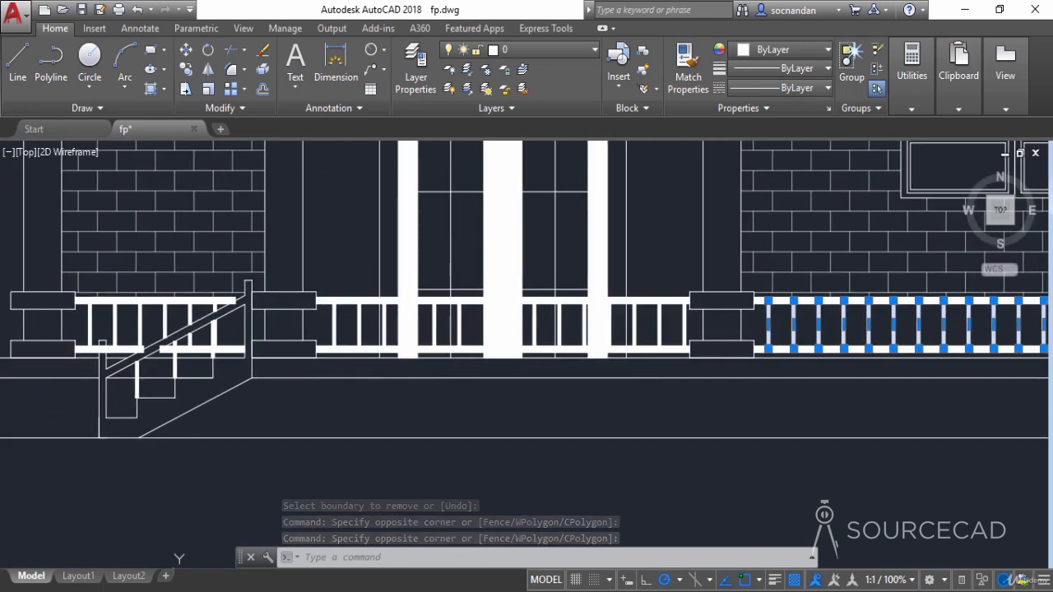
pyautogui.click(382, 323)
pyautogui.click(313, 327)
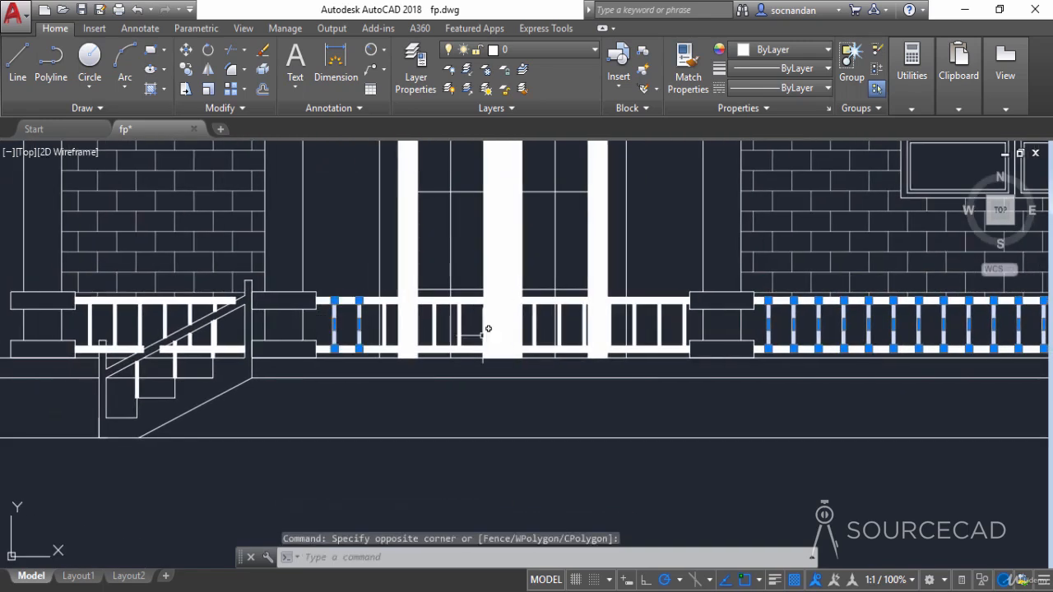
pyautogui.click(690, 321)
pyautogui.click(640, 314)
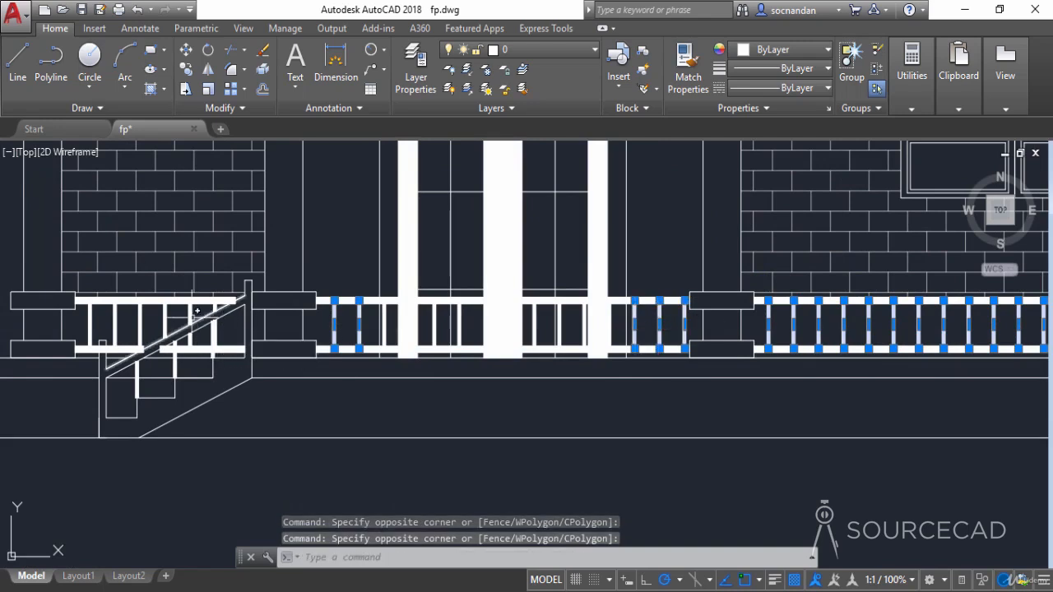
pyautogui.click(172, 315)
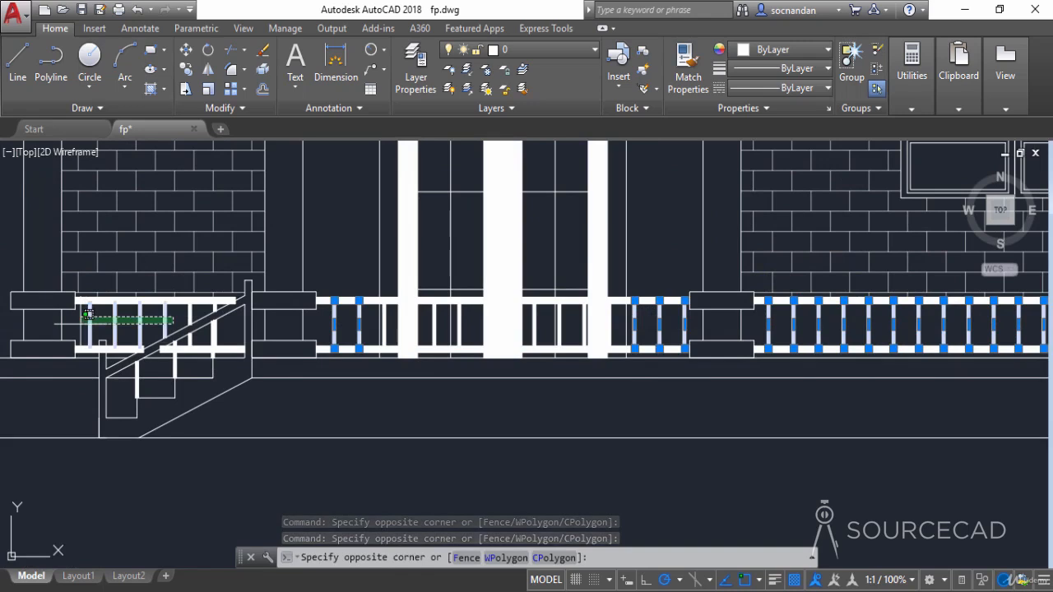
pyautogui.click(76, 329)
pyautogui.click(197, 316)
pyautogui.click(179, 313)
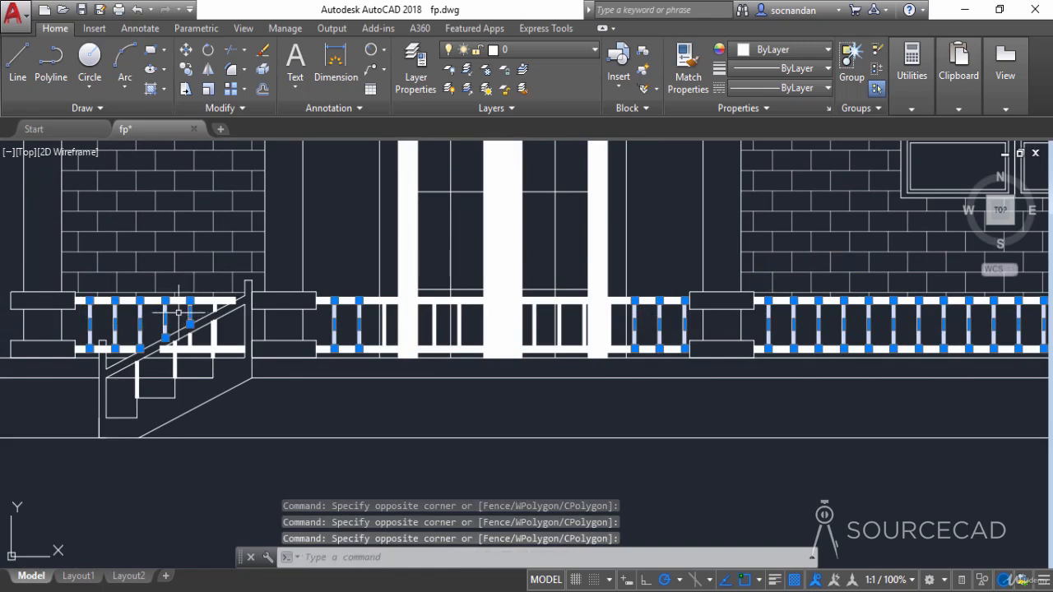
pyautogui.click(230, 317)
pyautogui.click(197, 335)
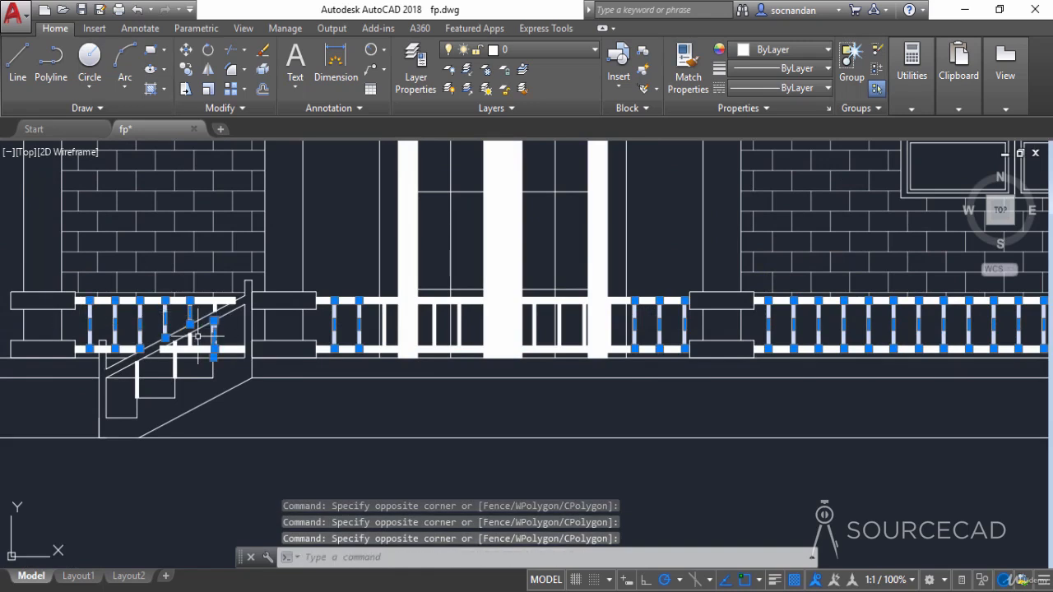
pyautogui.click(190, 342)
pyautogui.scroll(3, 213, 313)
pyautogui.click(221, 290)
pyautogui.click(178, 301)
pyautogui.scroll(-5, 178, 301)
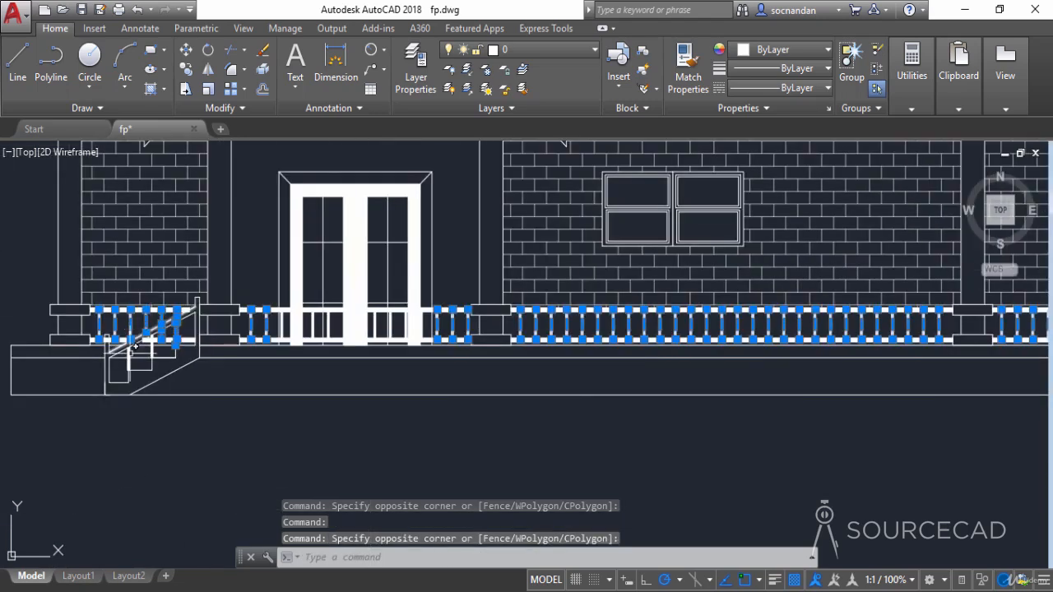
pyautogui.scroll(-2, 291, 381)
pyautogui.rightClick(291, 381)
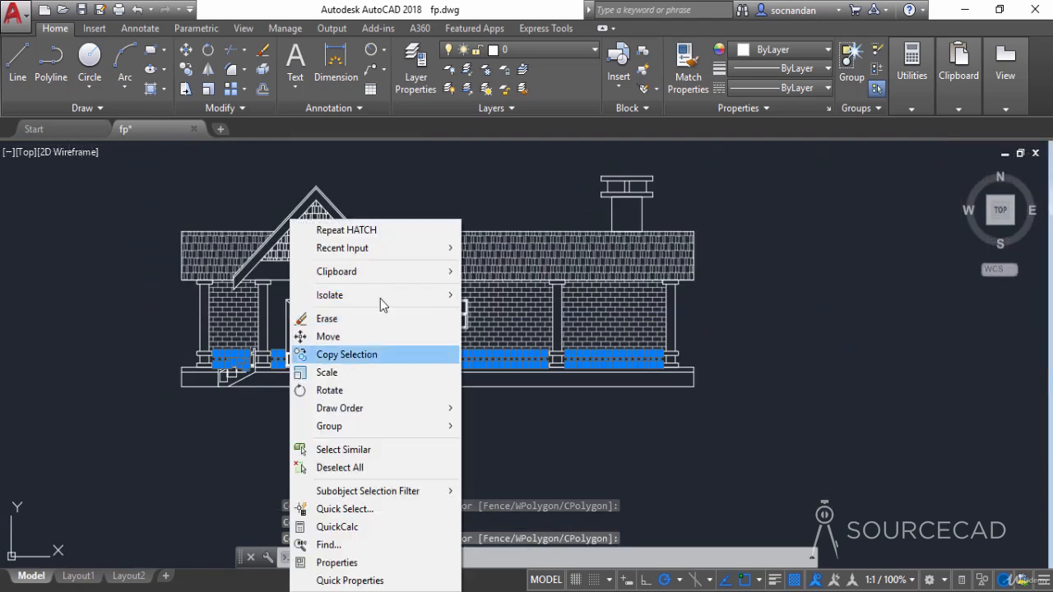
pyautogui.moveTo(381, 294)
pyautogui.click(493, 313)
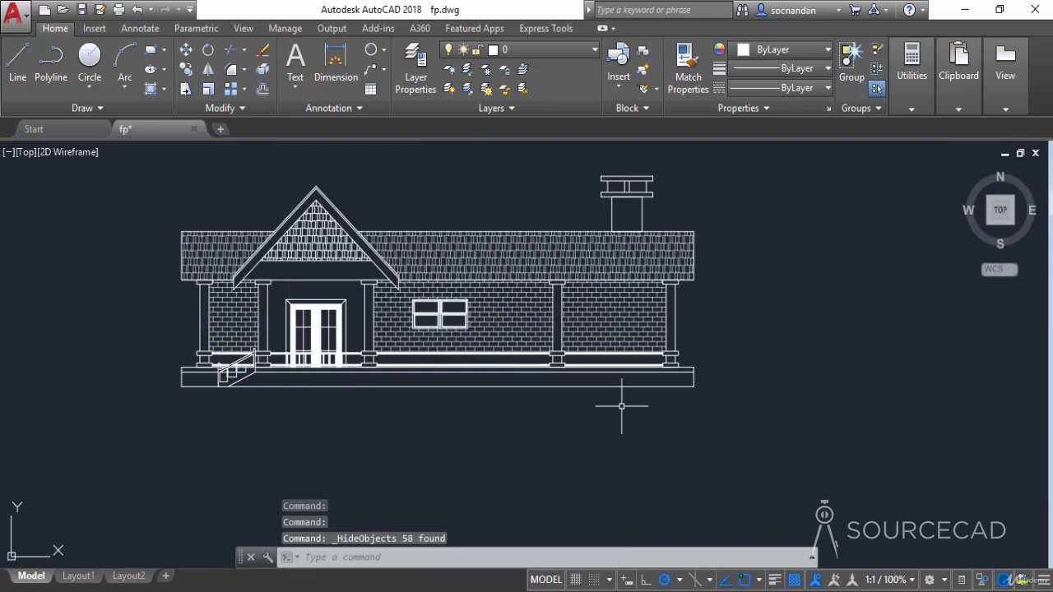
# Step: Hatch the wall strips behind the porch railing in the stair bay and the two bays beyond the door with AR-B816, scale 0.03, transparency 39
pyautogui.scroll(3, 242, 400)
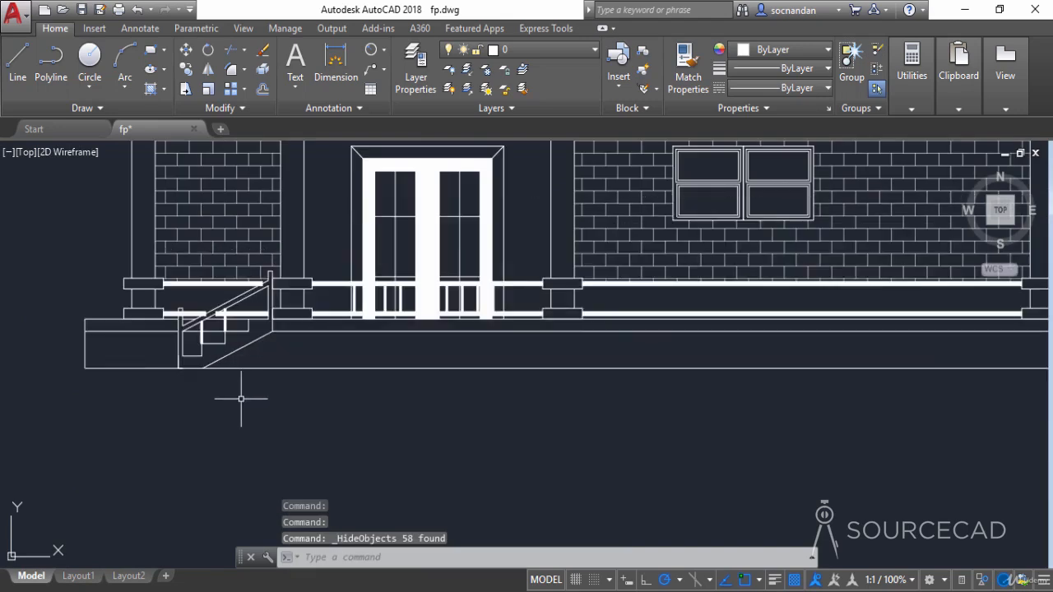
pyautogui.moveTo(217, 303); pyautogui.dragTo(183, 386, button='middle')
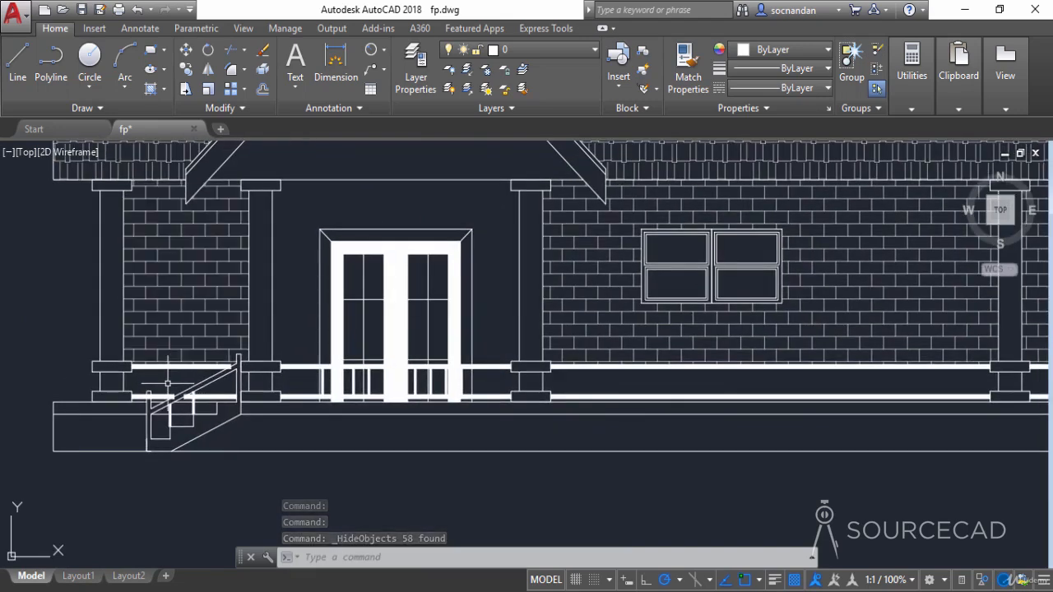
pyautogui.click(153, 89)
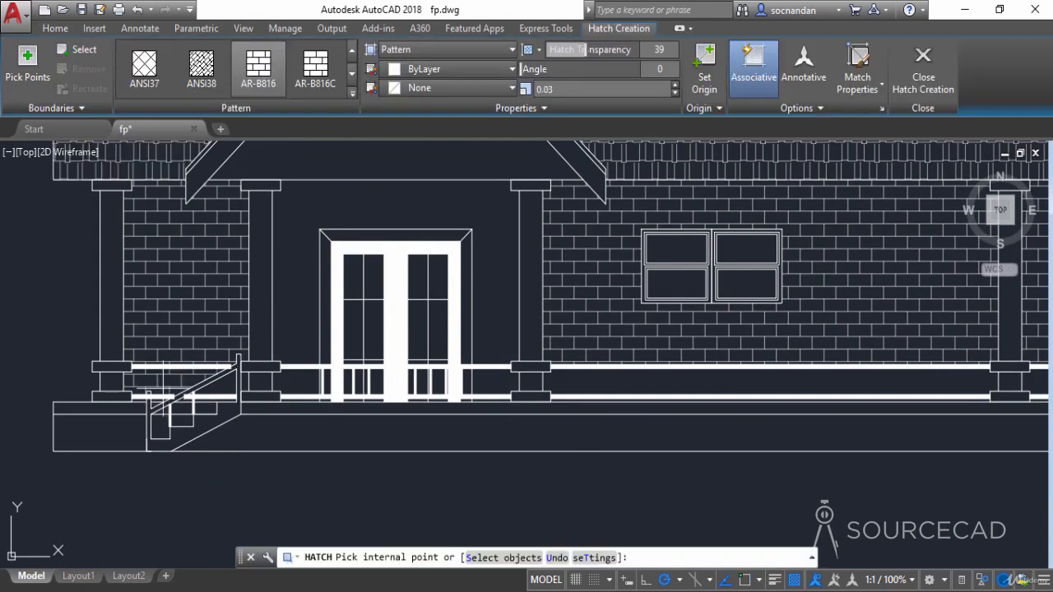
pyautogui.click(148, 394)
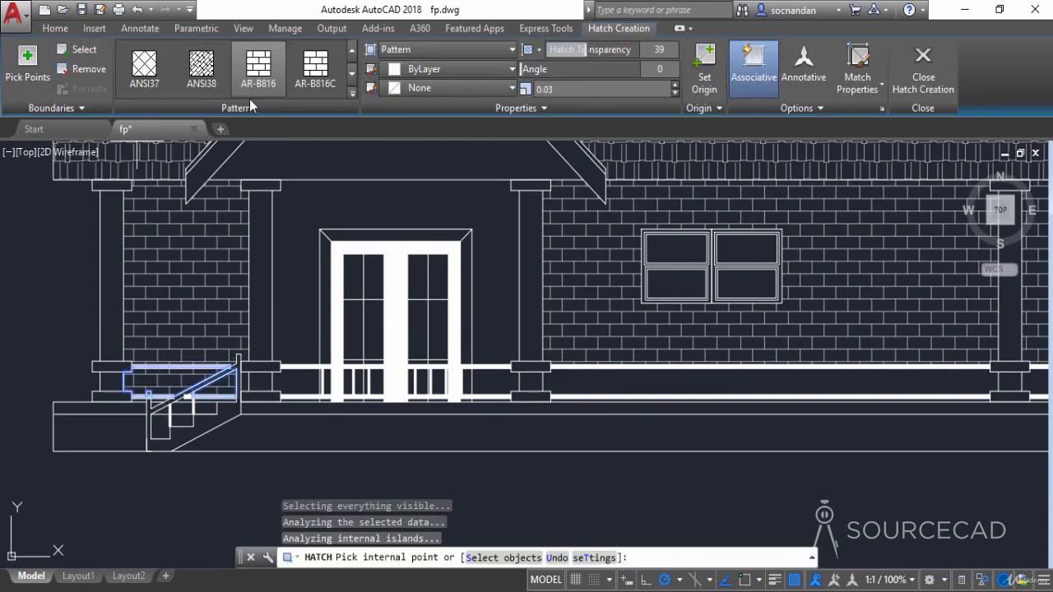
pyautogui.click(576, 383)
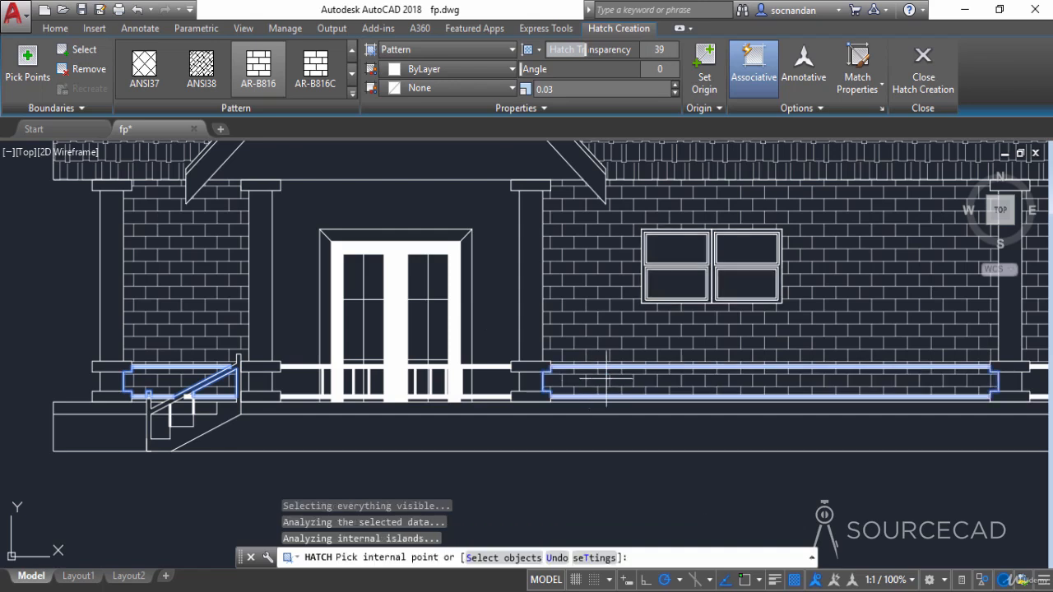
pyautogui.scroll(-4, 695, 397)
pyautogui.click(861, 391)
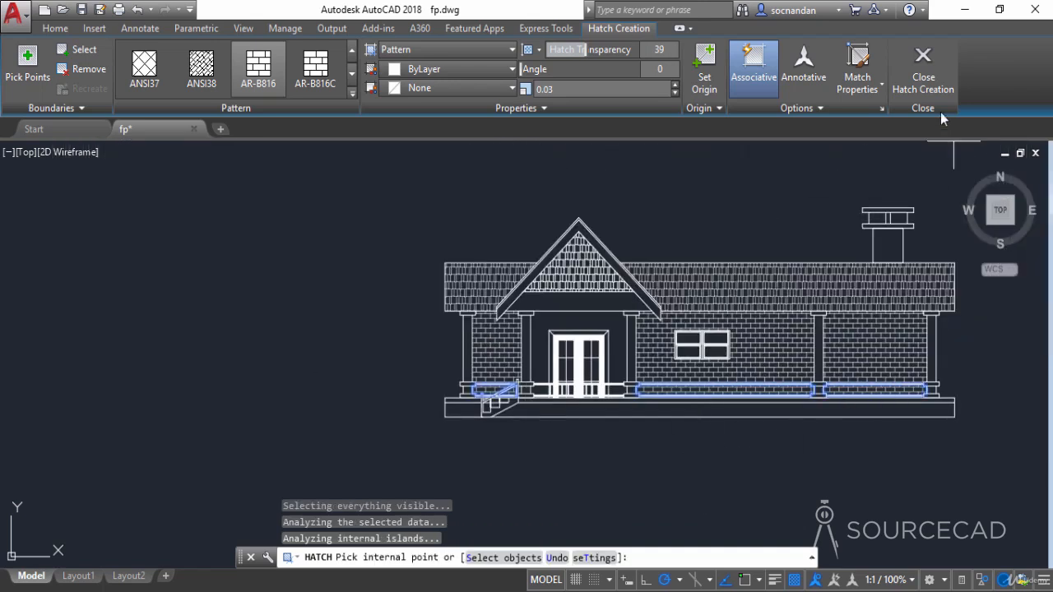
pyautogui.click(923, 70)
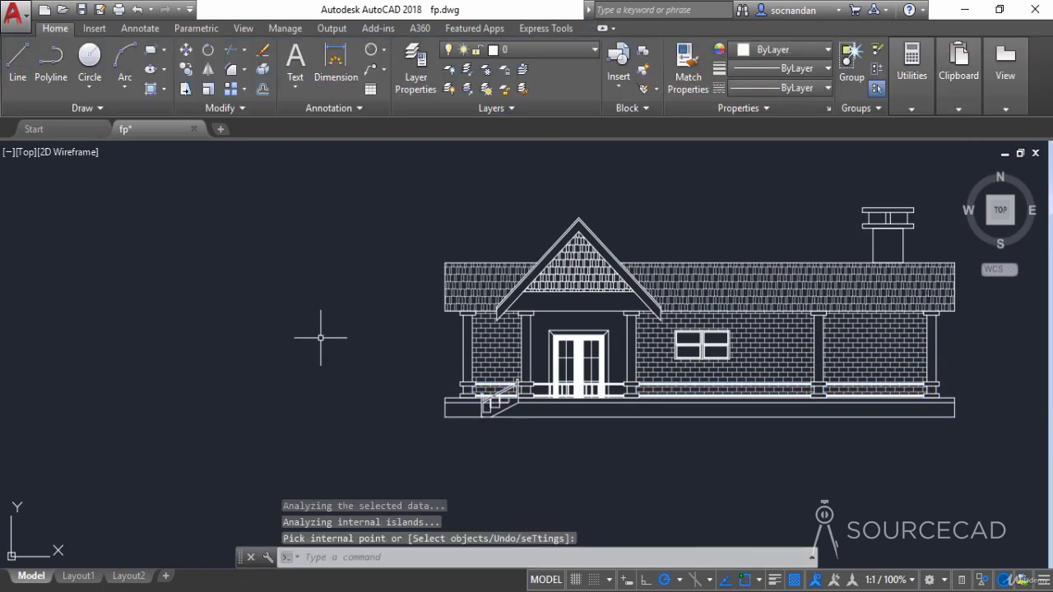
# Step: Hatch the wall around the entrance door with the AR-B816 brick pattern at scale 0.03 and transparency 0
pyautogui.scroll(4, 568, 329)
pyautogui.moveTo(535, 292); pyautogui.dragTo(450, 390, button='middle')
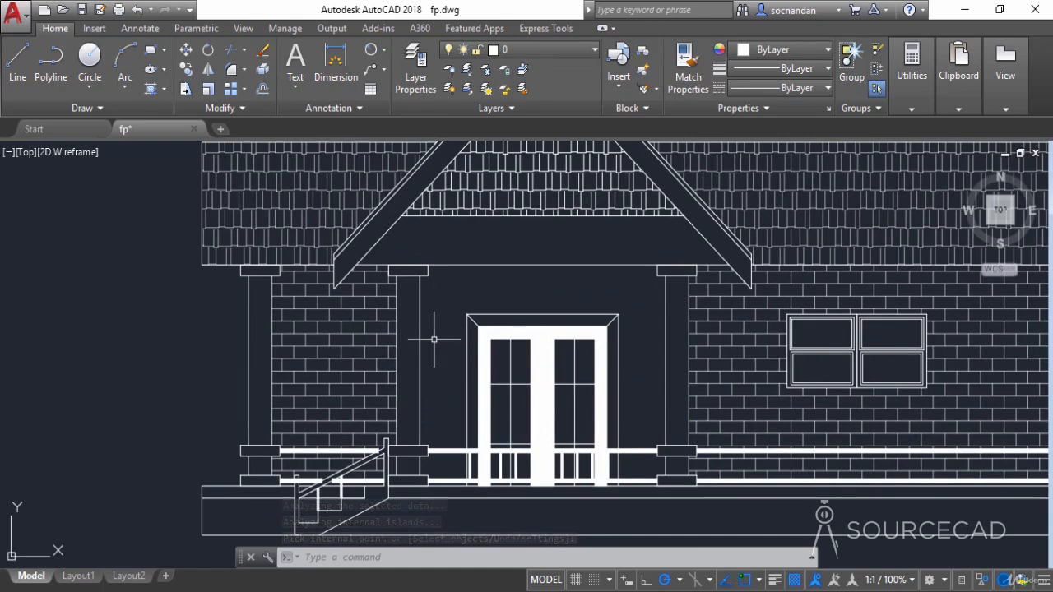
pyautogui.click(150, 89)
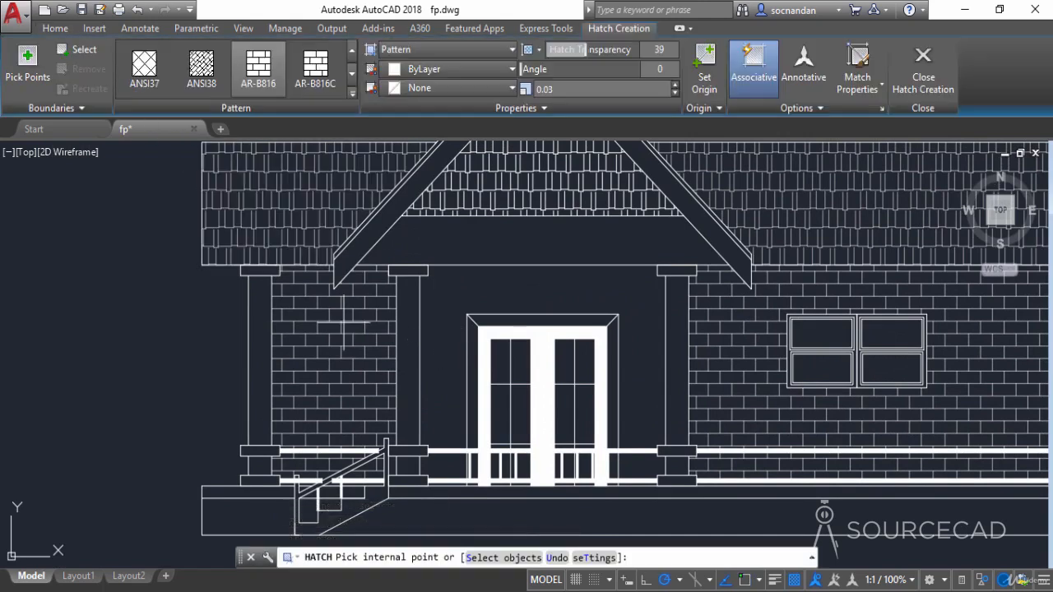
pyautogui.click(444, 331)
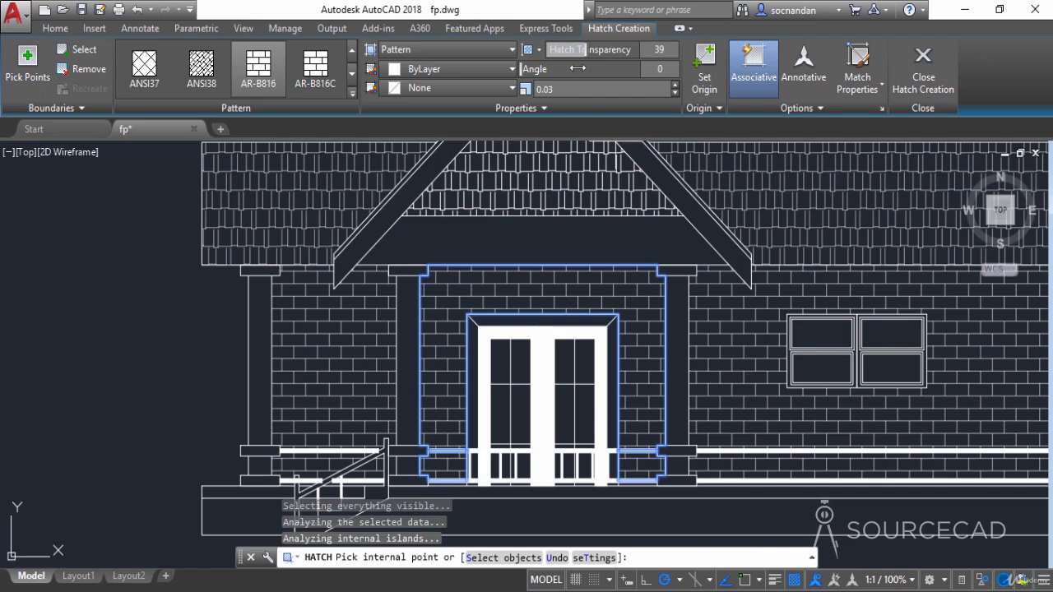
pyautogui.moveTo(585, 50); pyautogui.dragTo(549, 49)
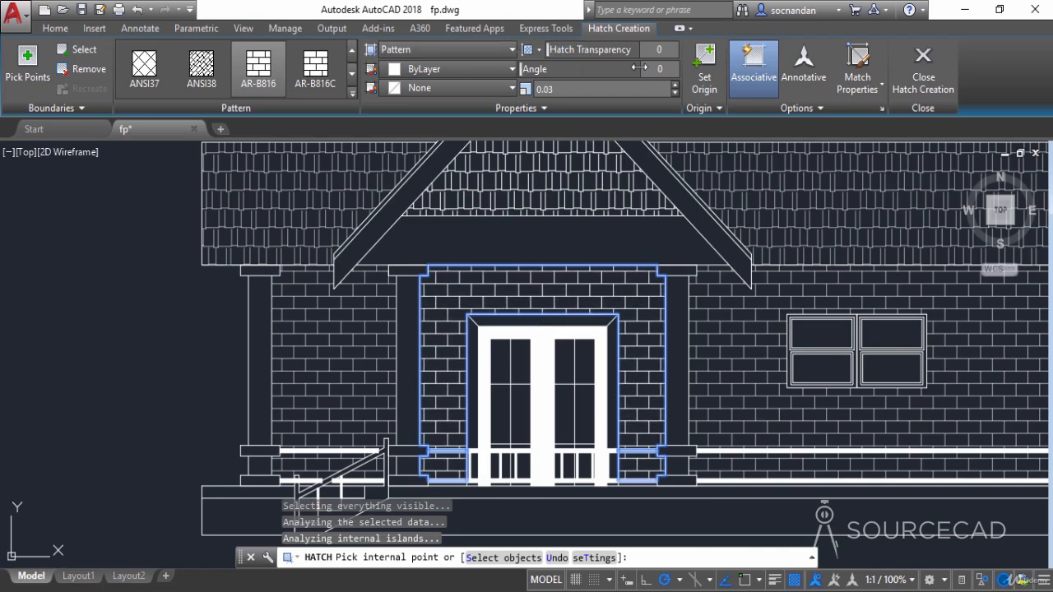
pyautogui.click(923, 74)
# Step: End the object isolation to bring back the hidden railing balusters
pyautogui.rightClick(123, 306)
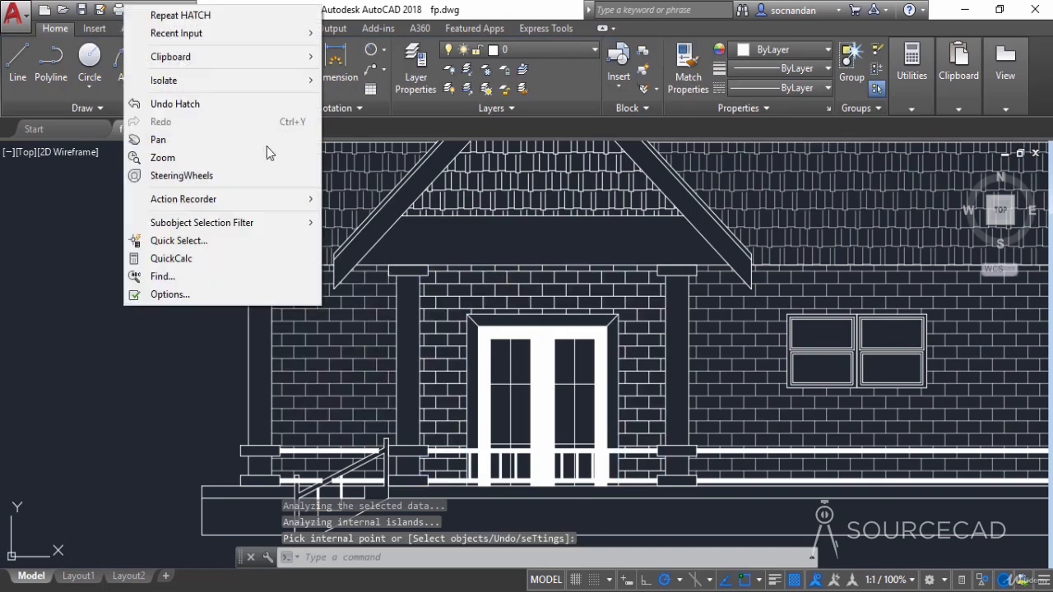
pyautogui.moveTo(266, 84)
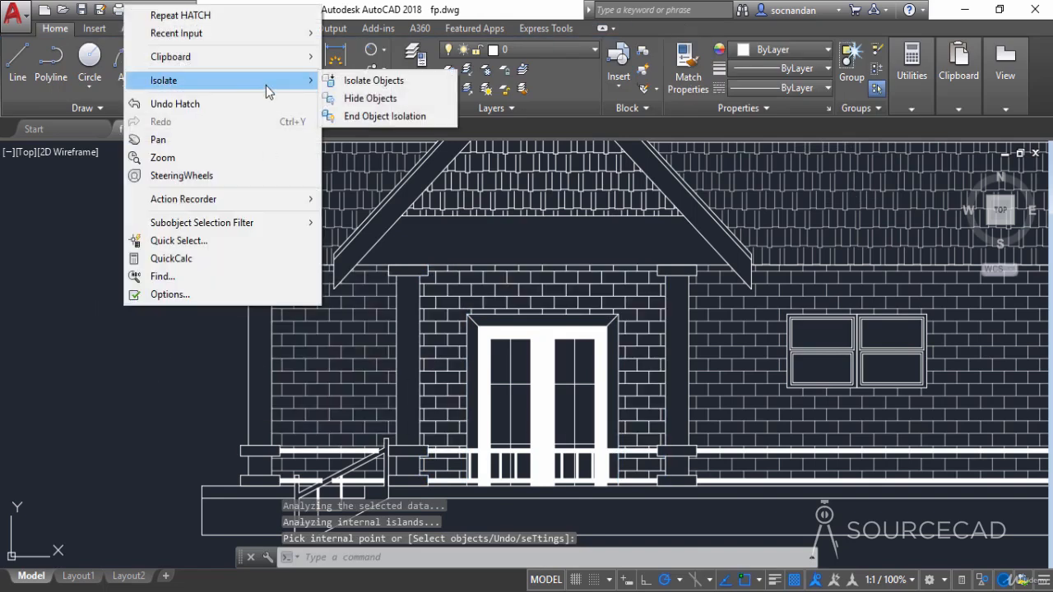
pyautogui.click(384, 116)
pyautogui.scroll(-3, 152, 349)
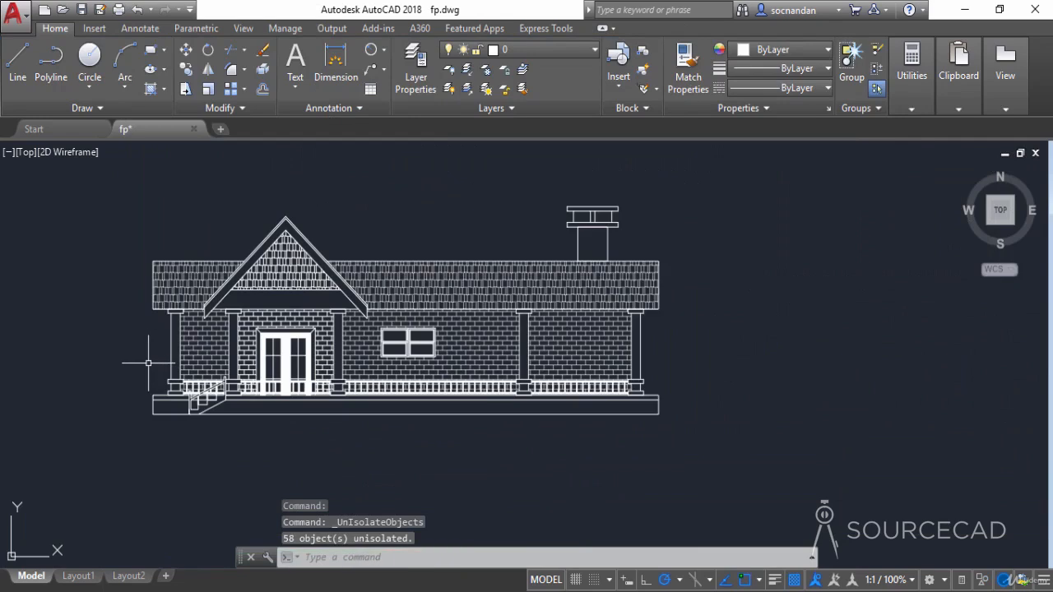
# Step: Hatch the porch base on both sides of the stairs with the AR-CONC concrete pattern at scale 0.03
pyautogui.scroll(3, 306, 435)
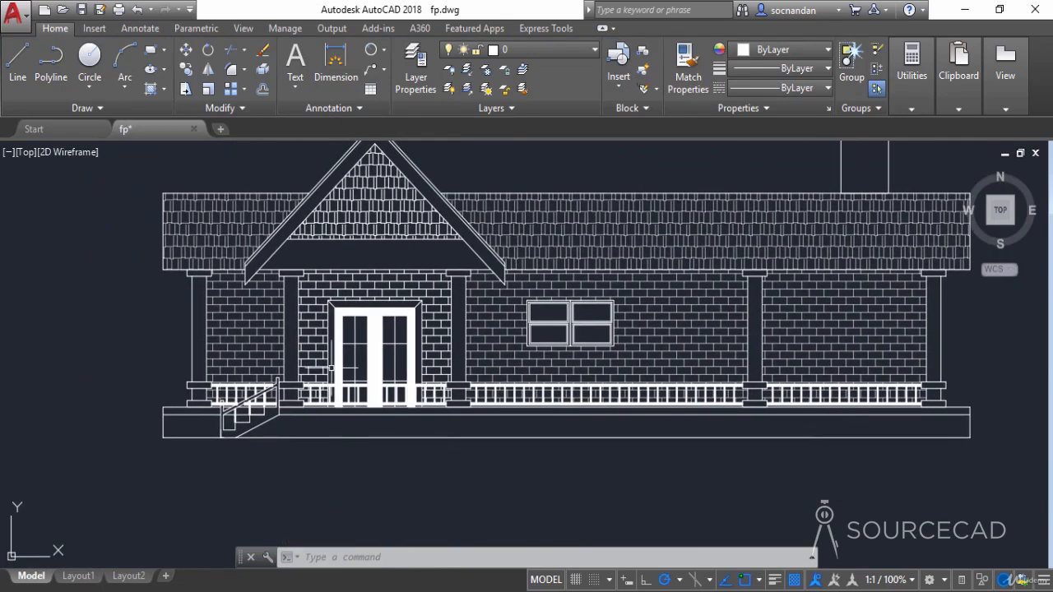
pyautogui.click(152, 90)
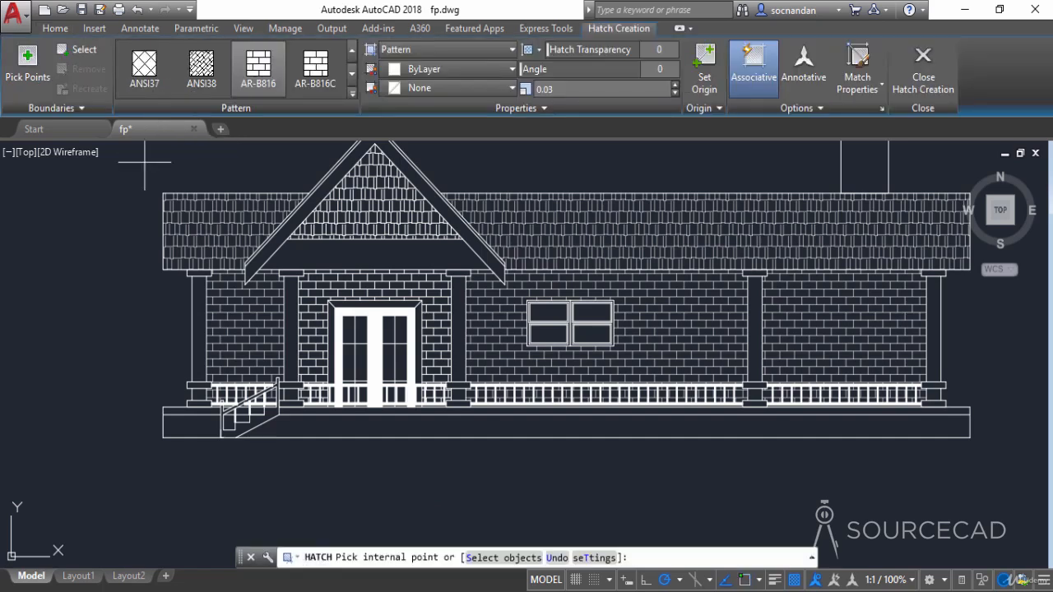
pyautogui.click(352, 93)
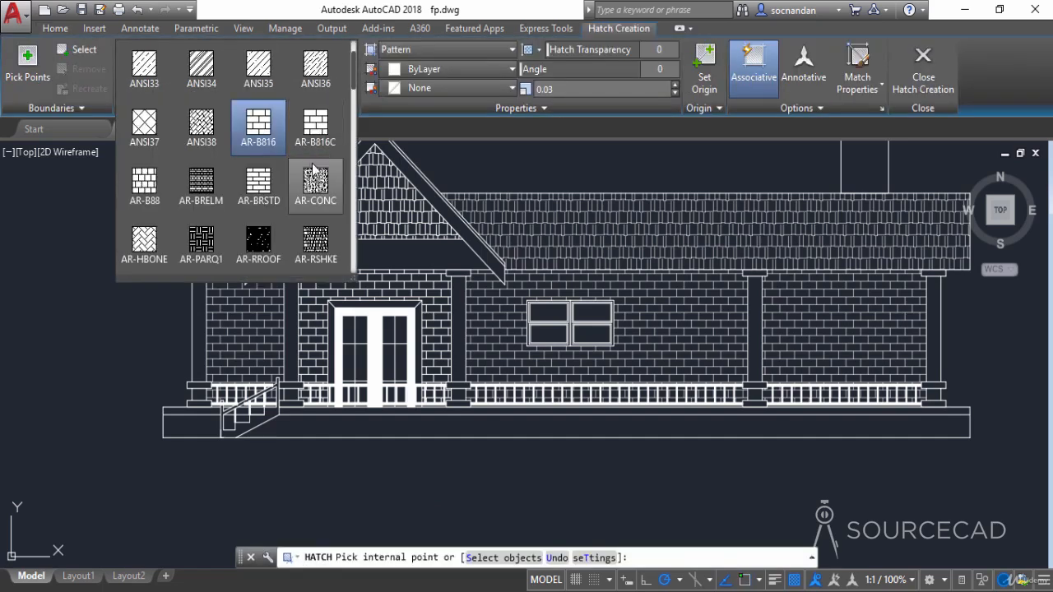
pyautogui.click(321, 186)
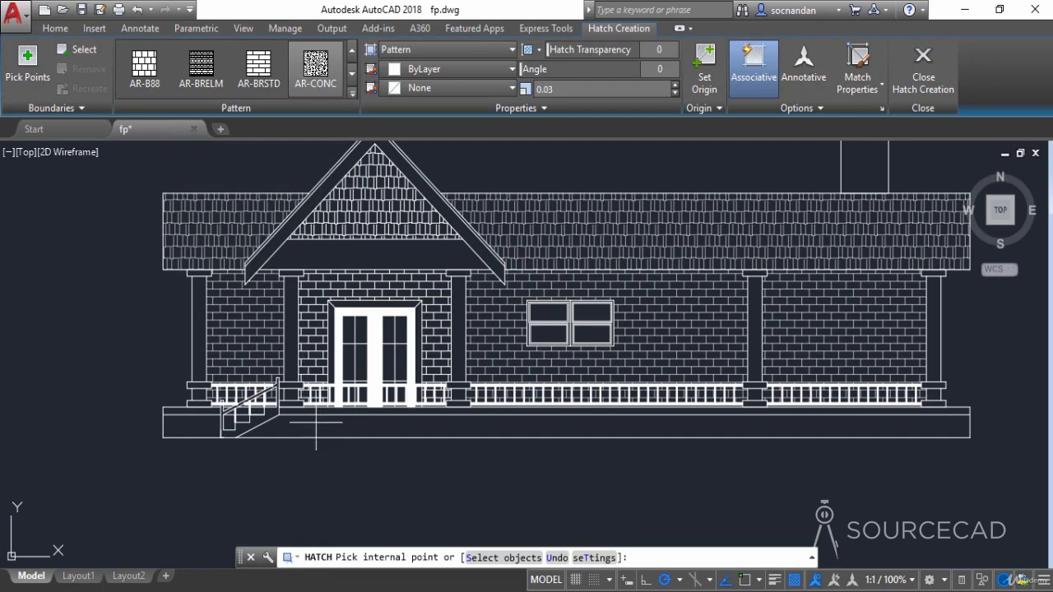
pyautogui.click(317, 426)
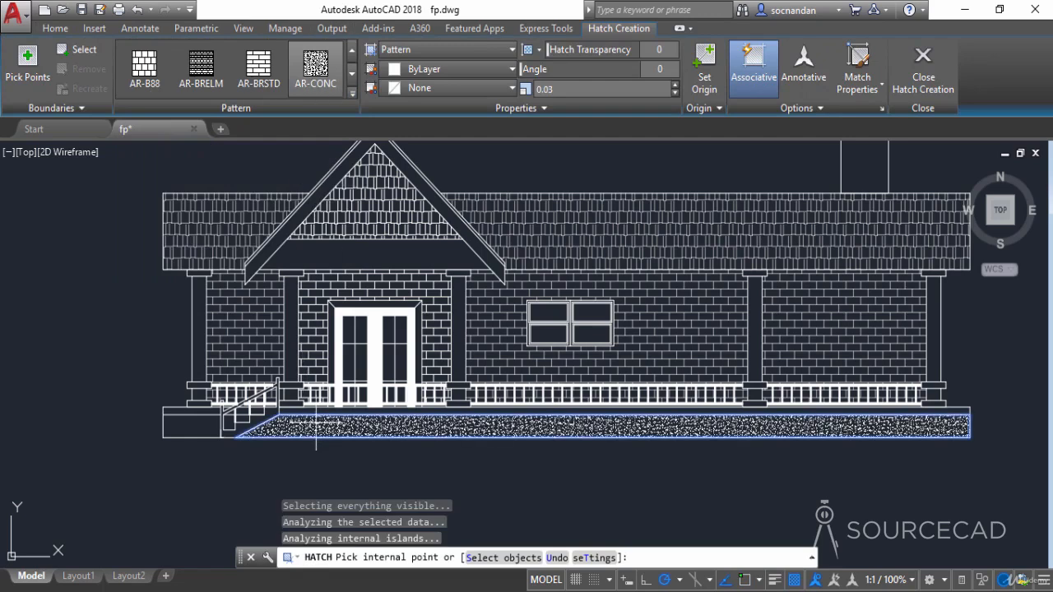
pyautogui.click(200, 428)
# Step: Add the two lower stair step areas to the concrete hatch and finish it
pyautogui.scroll(4, 200, 428)
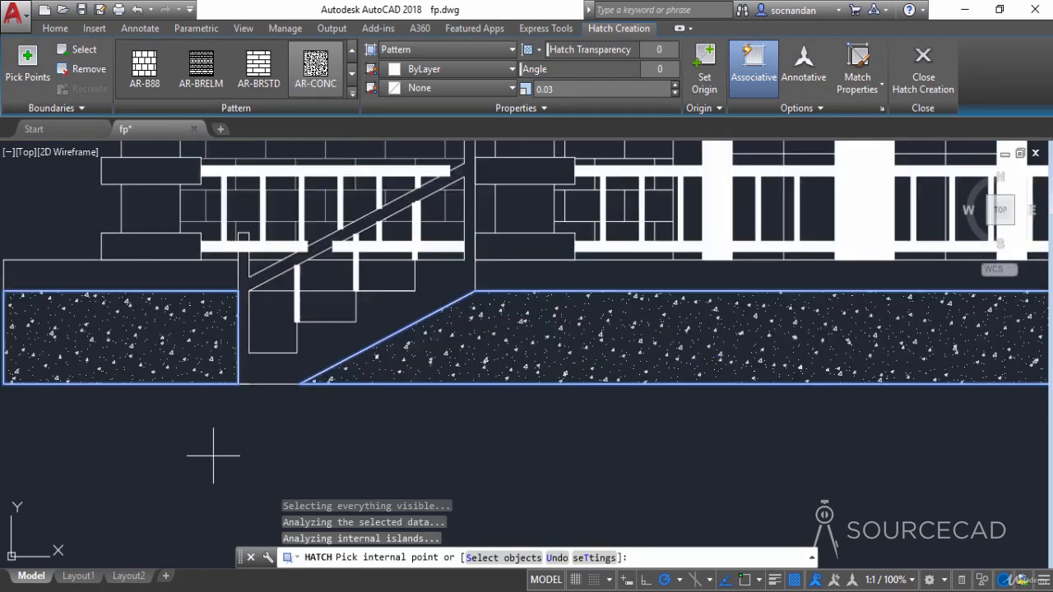
pyautogui.scroll(-1, 283, 288)
pyautogui.click(300, 262)
pyautogui.click(357, 246)
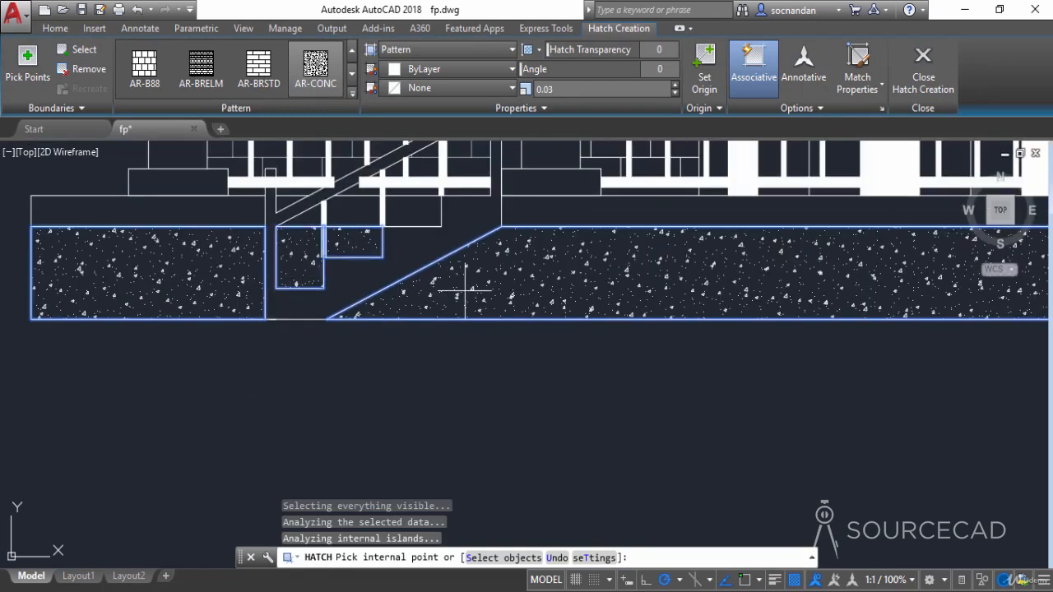
pyautogui.scroll(-2, 493, 288)
pyautogui.scroll(-4, 564, 322)
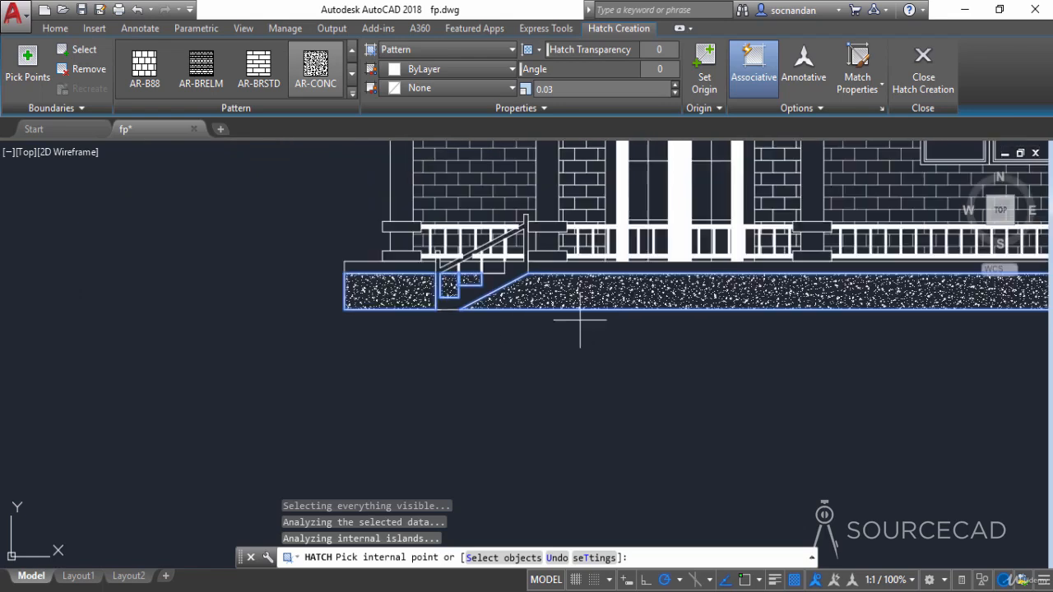
pyautogui.moveTo(522, 364); pyautogui.dragTo(255, 407, button='middle')
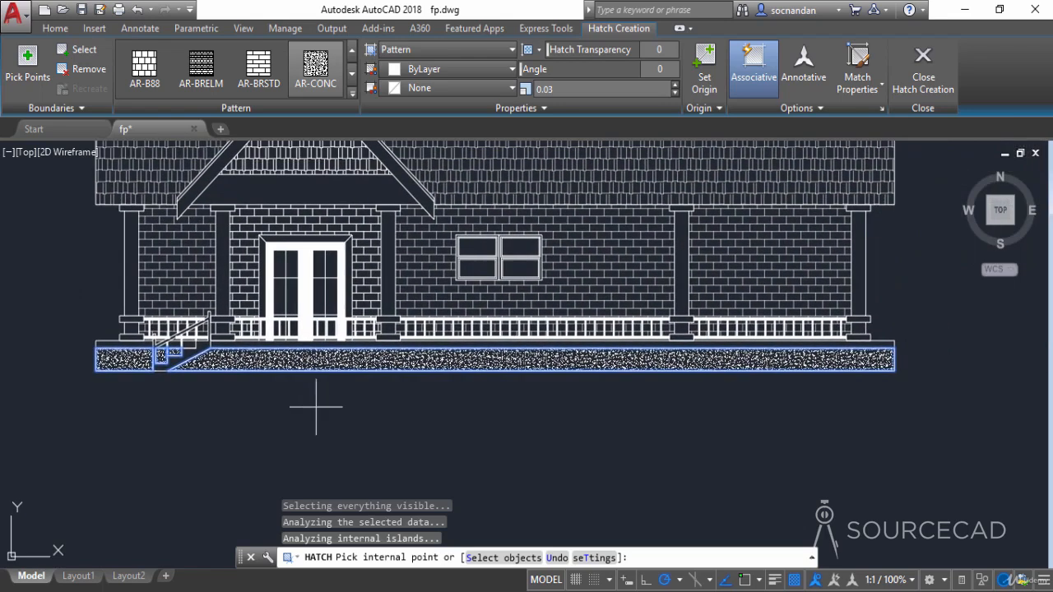
pyautogui.rightClick(54, 248)
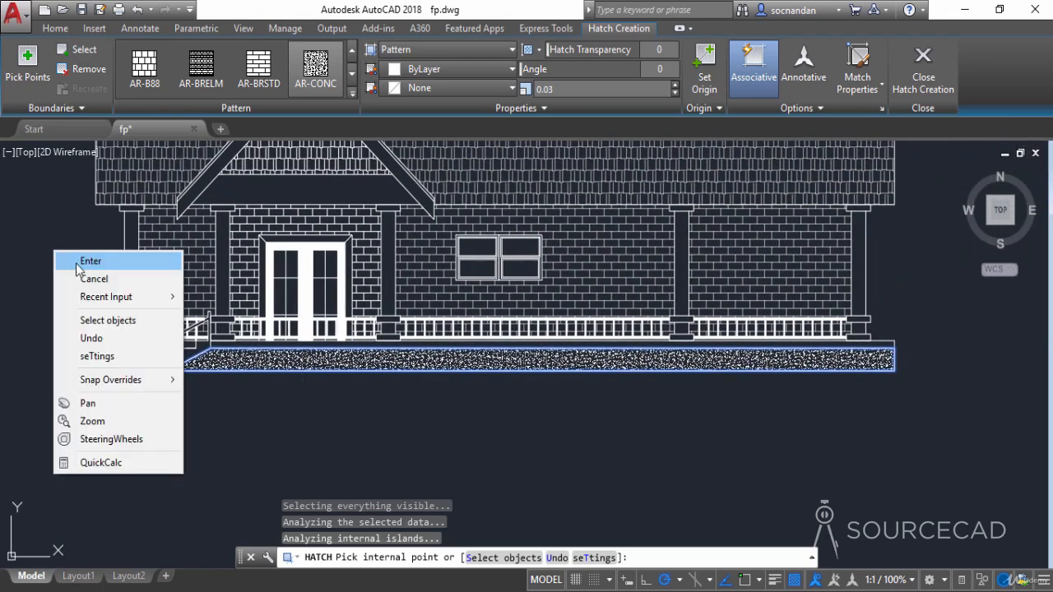
pyautogui.click(70, 261)
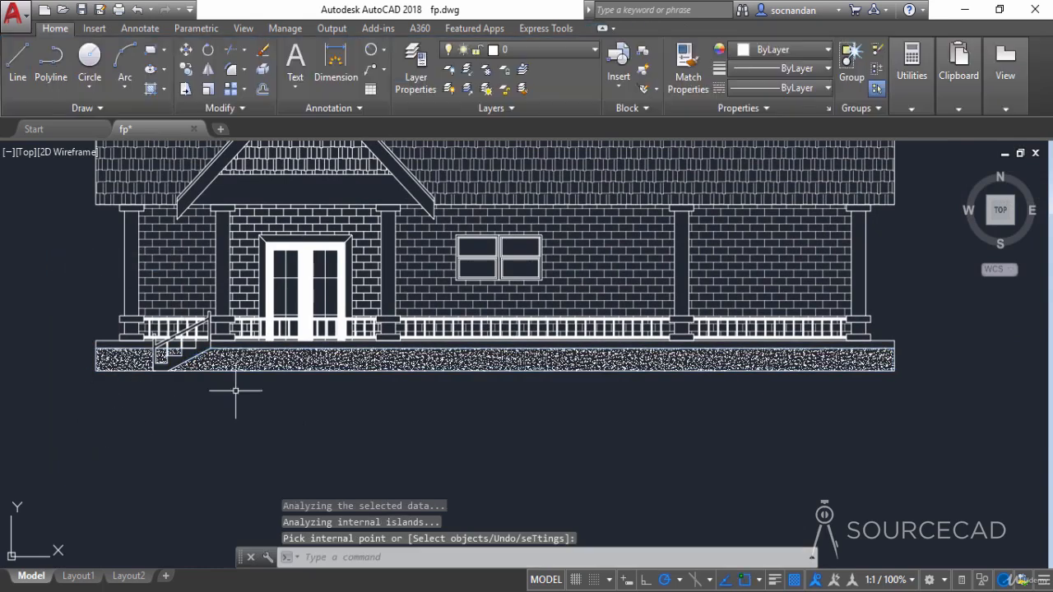
# Step: Fill the stair's side stringer and sloping handrail frame with a SOLID hatch
pyautogui.click(152, 88)
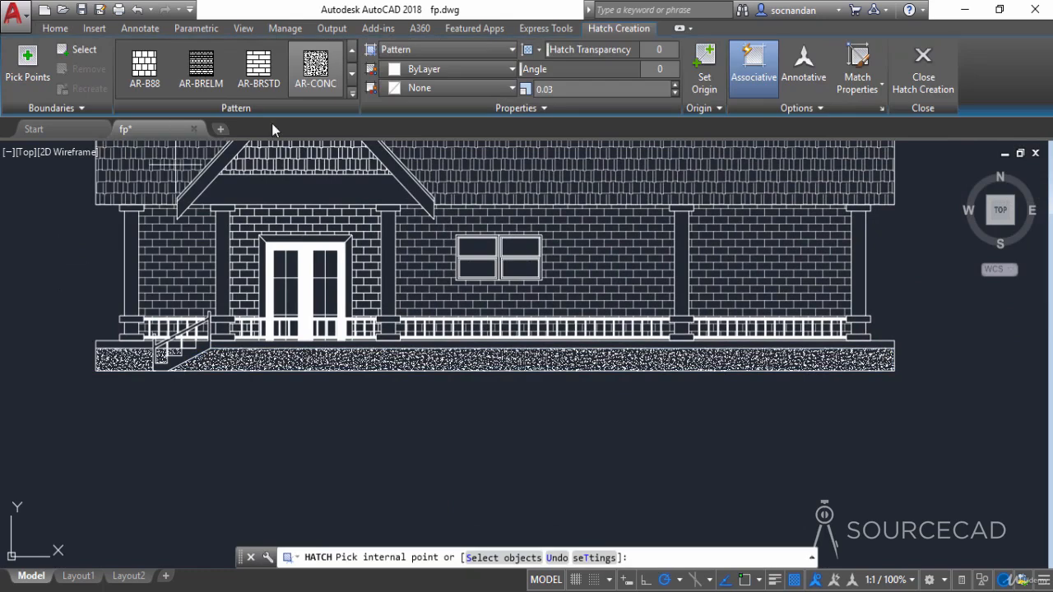
pyautogui.scroll(3, 246, 70)
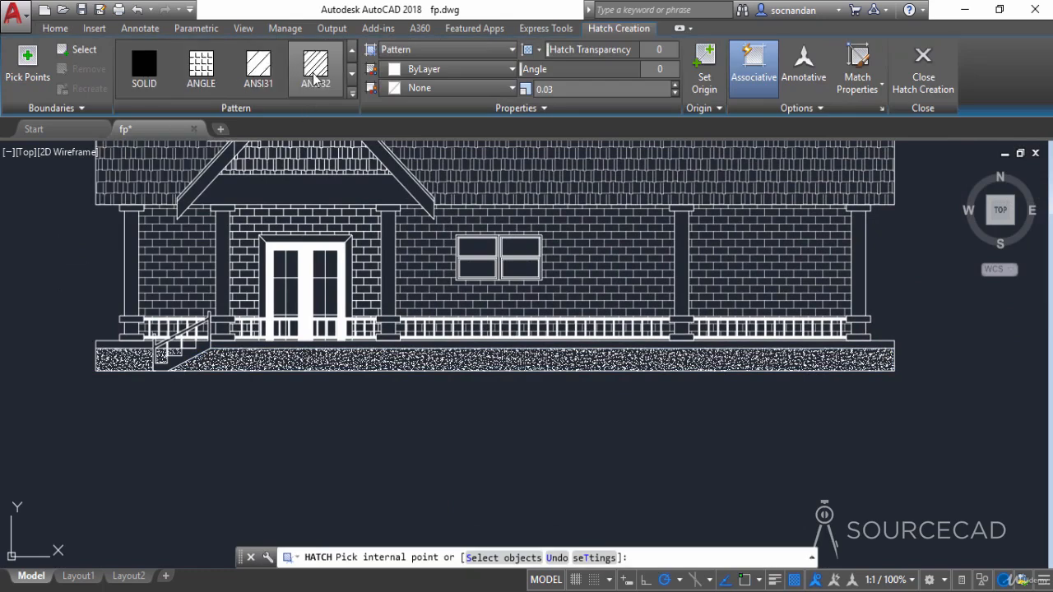
pyautogui.click(145, 82)
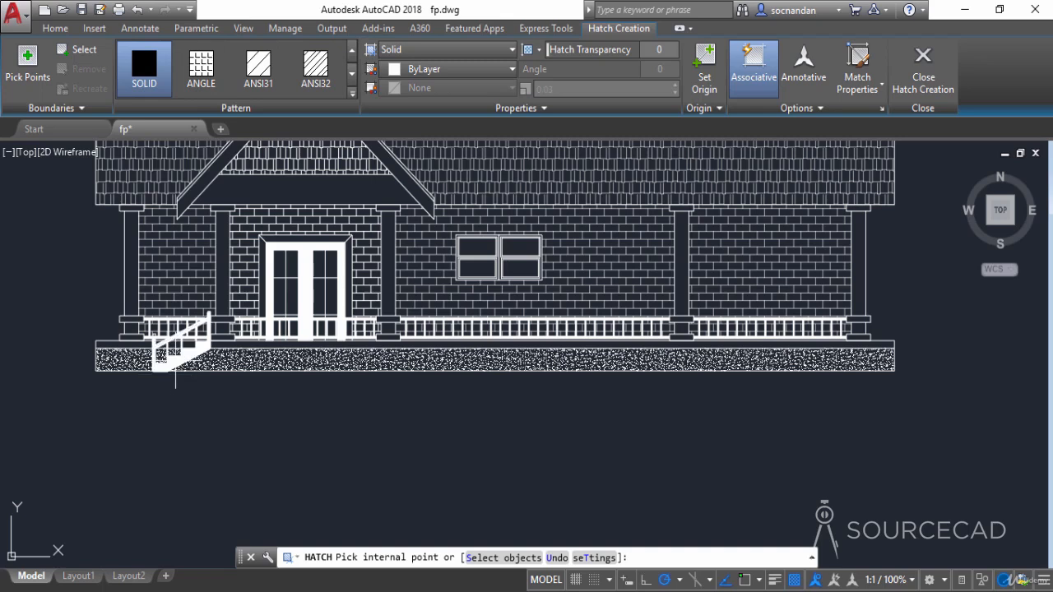
pyautogui.click(175, 355)
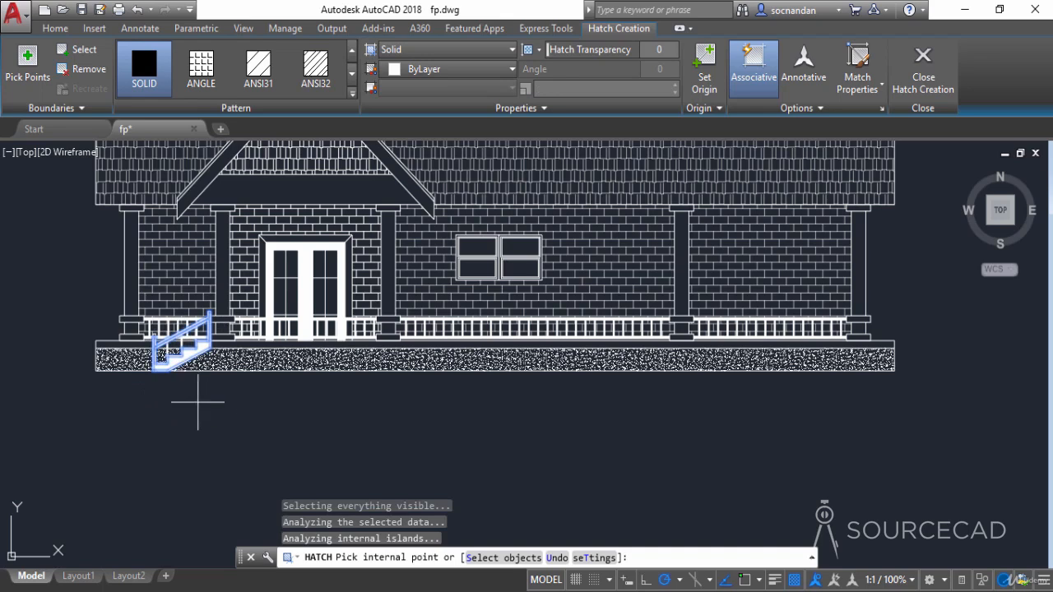
pyautogui.rightClick(240, 396)
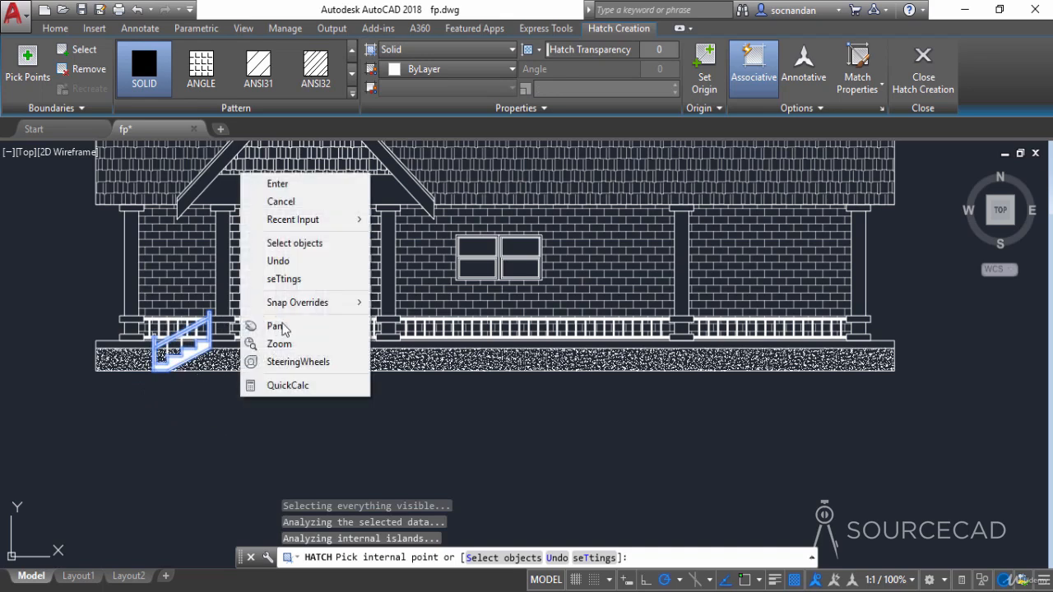
pyautogui.click(329, 184)
pyautogui.scroll(-3, 246, 419)
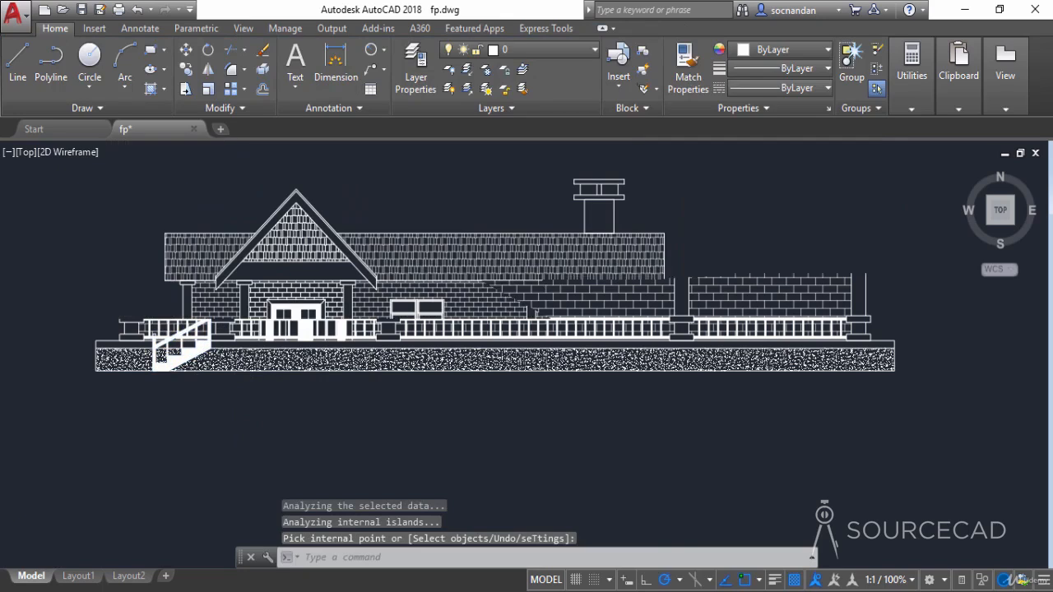
pyautogui.moveTo(371, 423)
pyautogui.mouseDown(button='middle')
pyautogui.moveTo(421, 454)
pyautogui.moveTo(447, 451)
pyautogui.mouseUp(button='middle')
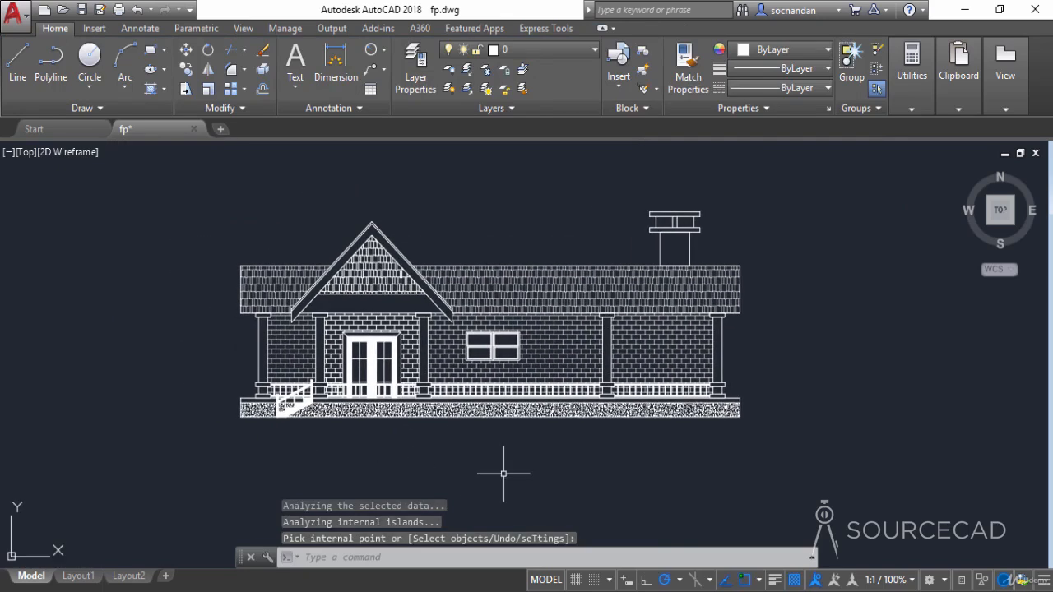